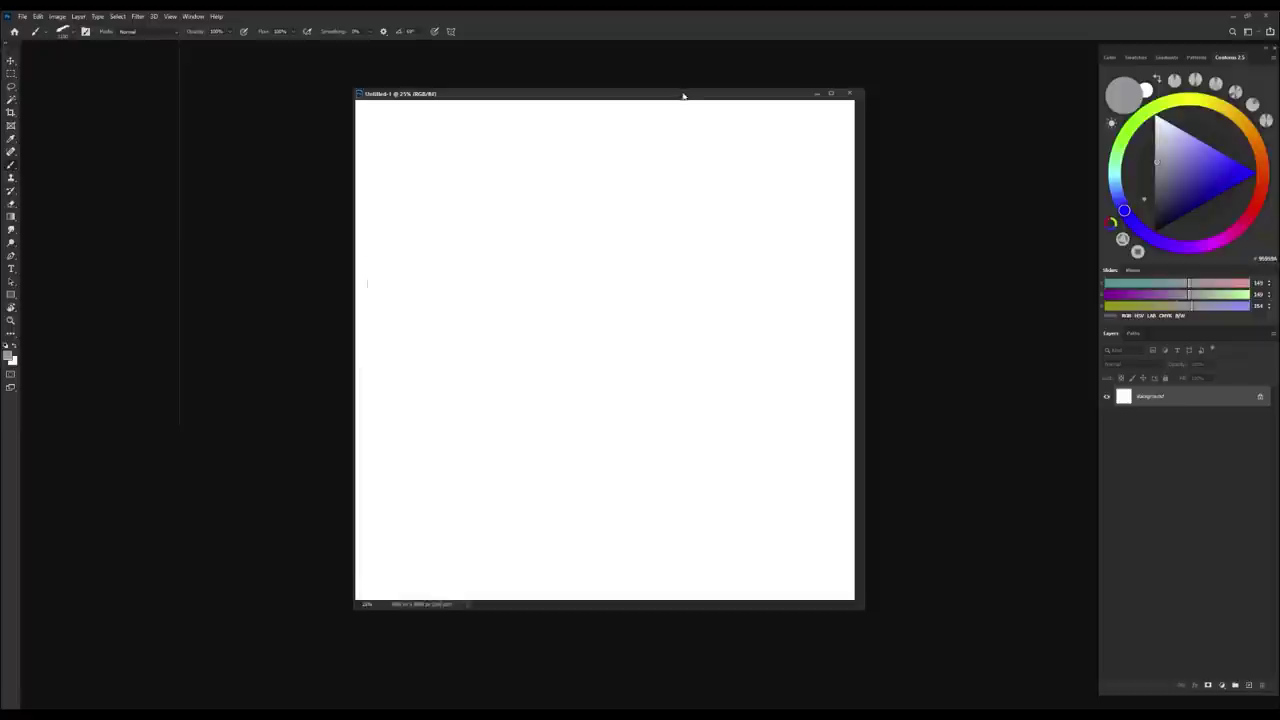
Add a new layer above the background, pick a dark grey, and set the layer's blending mode to Multiply
{"action": "left_click", "coordinate": [1248, 684]}
{"action": "left_click_drag", "start_coordinate": [1158, 166], "coordinate": [1154, 205]}
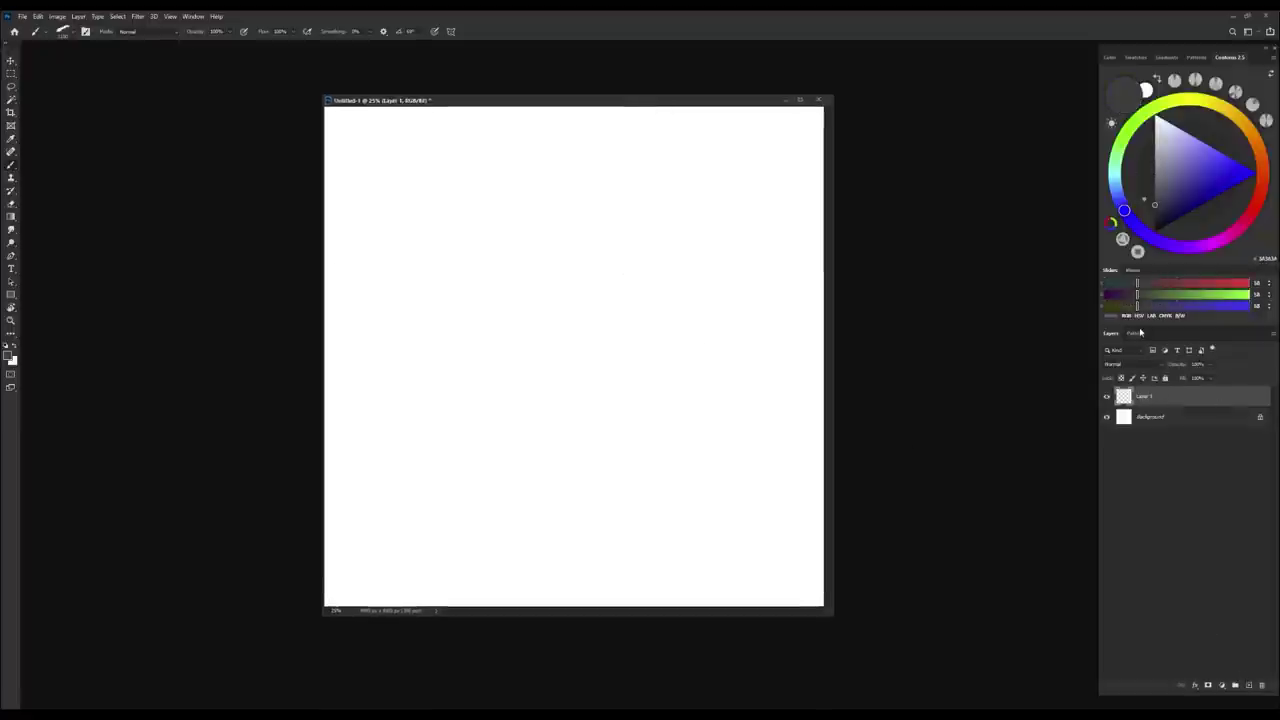
{"action": "left_click", "coordinate": [1122, 364]}
{"action": "left_click", "coordinate": [1120, 399]}
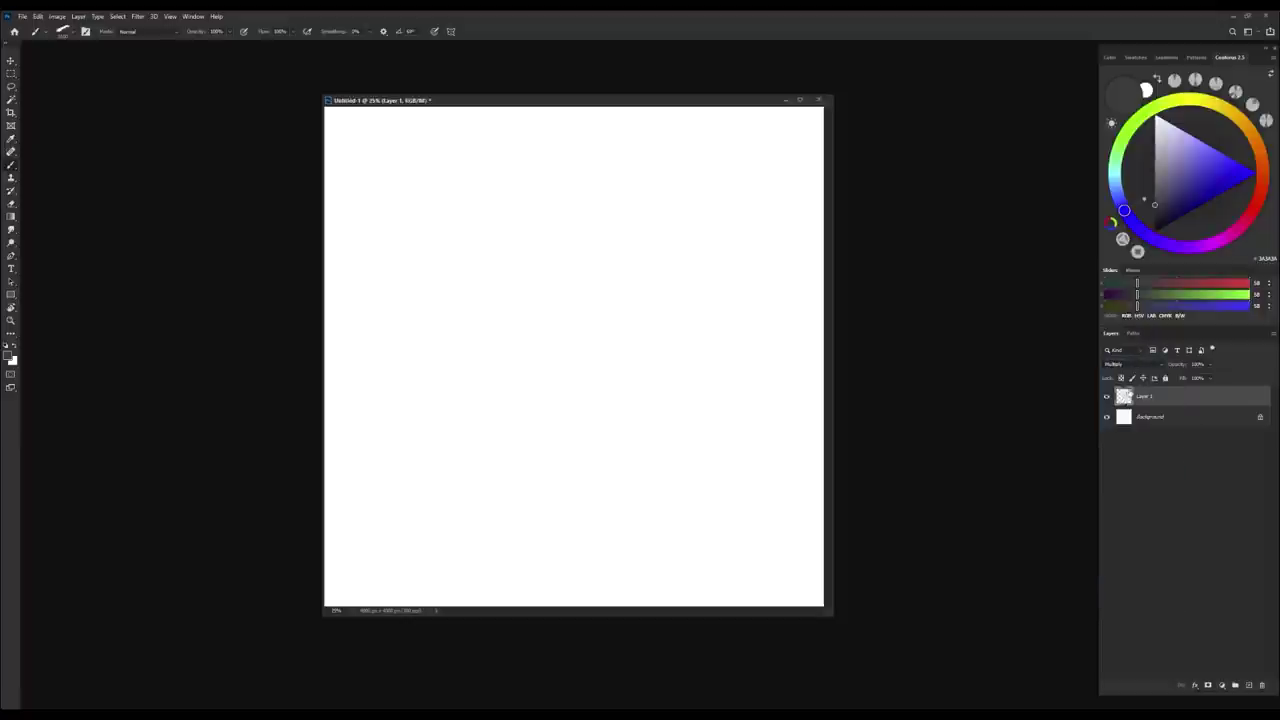
Fill the new layer with a light neutral grey and merge it down into the background
{"action": "right_click", "coordinate": [636, 368]}
{"action": "left_click", "coordinate": [676, 322]}
{"action": "left_click", "coordinate": [614, 371]}
{"action": "left_click_drag", "start_coordinate": [1188, 178], "coordinate": [1139, 156]}
{"action": "key", "text": "alt+BackSpace"}
{"action": "key", "text": "ctrl+e"}
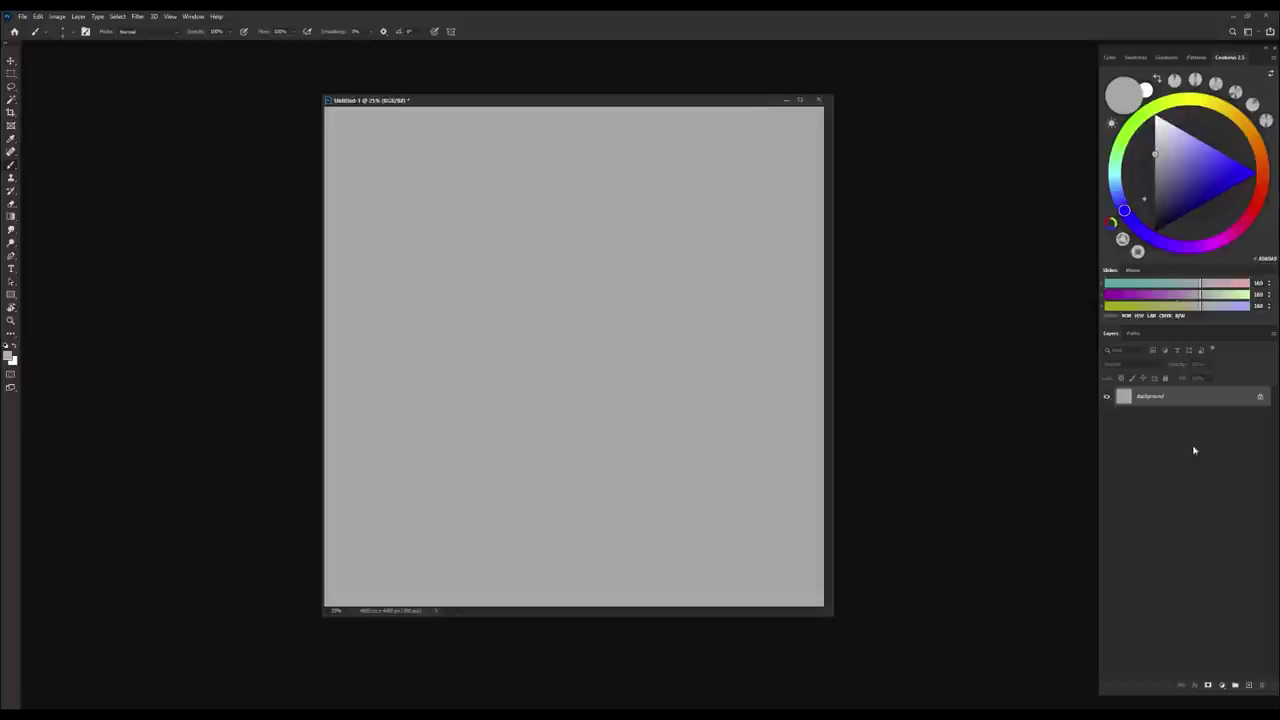
Add a new empty layer with the default black and white colours and show the canvas in full-screen mode
{"action": "left_click", "coordinate": [1253, 685]}
{"action": "key", "text": "d"}
{"action": "right_click", "coordinate": [577, 349]}
{"action": "key", "text": "Escape"}
{"action": "key", "text": "f"}
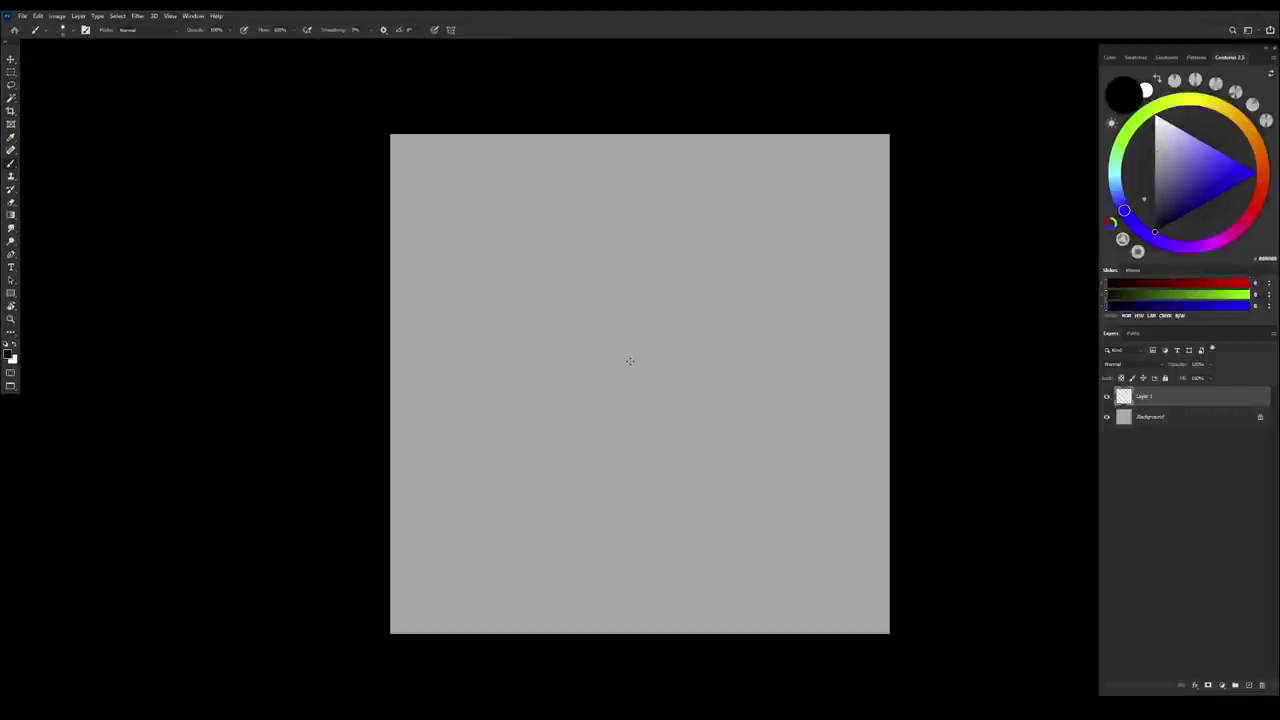
{"action": "key", "text": "ctrl+z"}
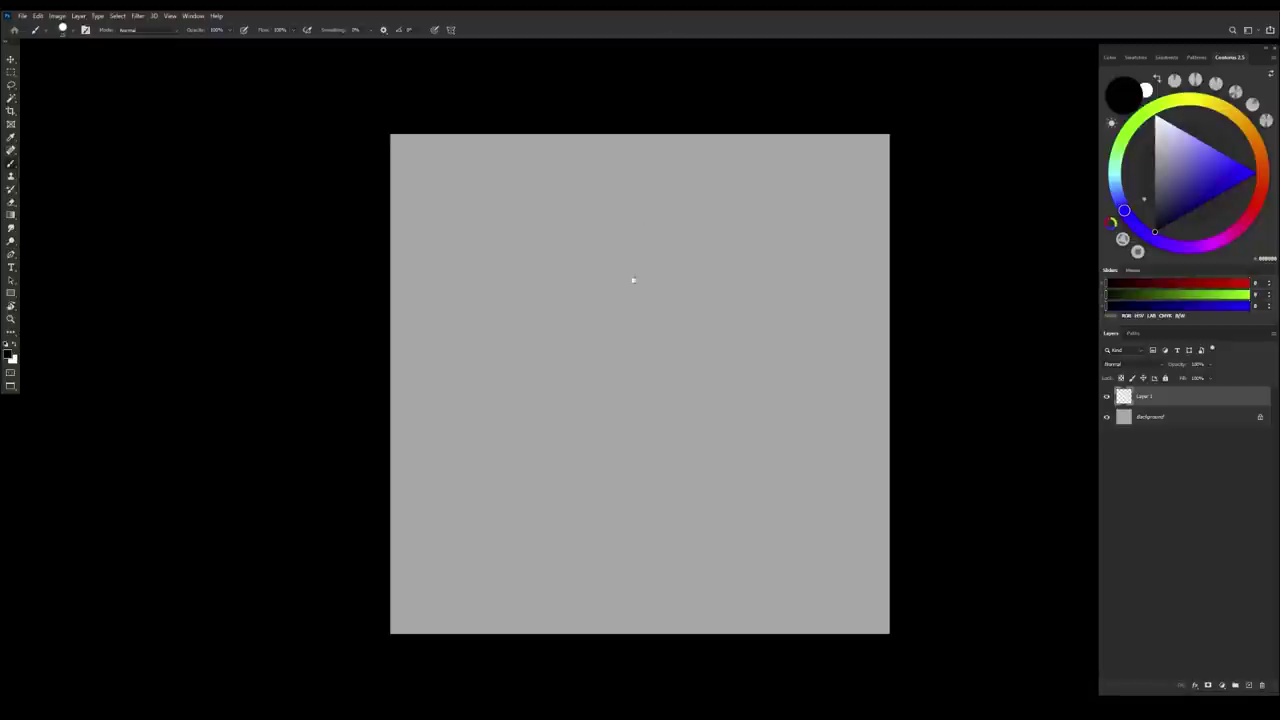
Choose a rough texture brush from the MAIN brush set and sample the canvas grey as the painting colour
{"action": "right_click", "coordinate": [531, 263]}
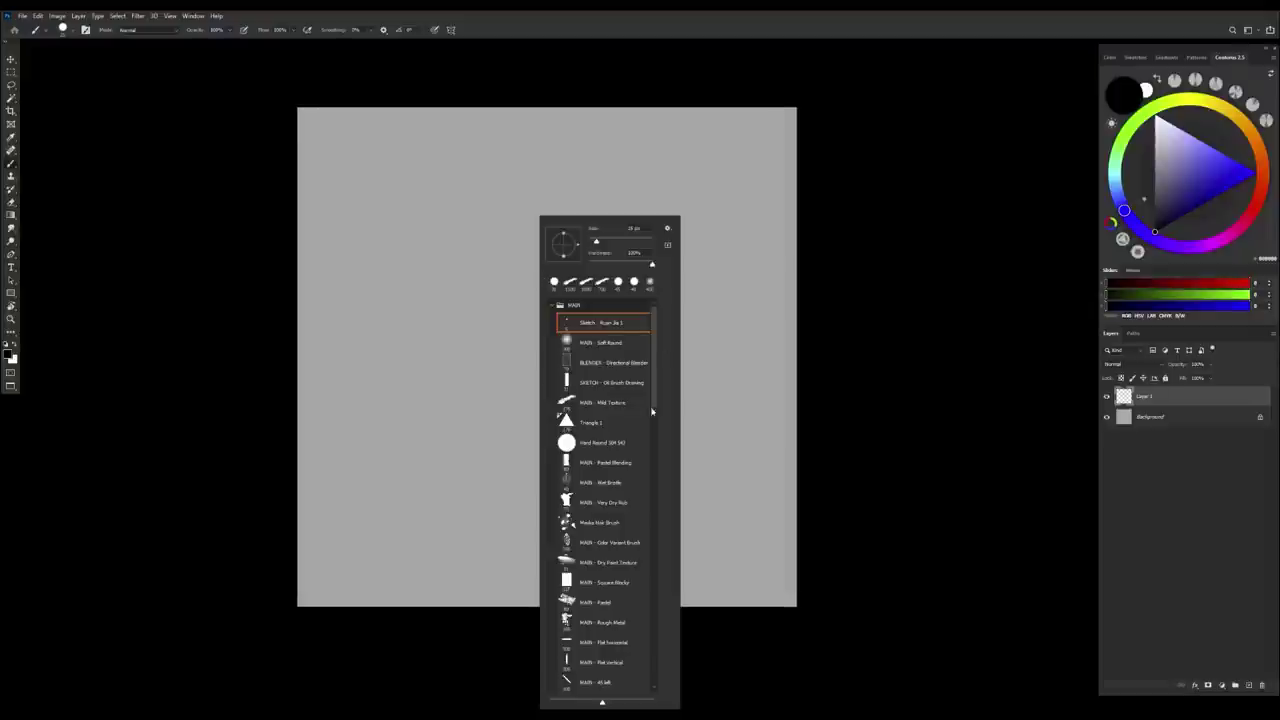
{"action": "mouse_move", "coordinate": [655, 399]}
{"action": "left_mouse_down"}
{"action": "mouse_move", "coordinate": [655, 428]}
{"action": "mouse_move", "coordinate": [656, 396]}
{"action": "left_mouse_up"}
{"action": "left_click", "coordinate": [606, 404]}
{"action": "left_click_drag", "start_coordinate": [534, 426], "coordinate": [521, 432]}
{"action": "left_click", "coordinate": [668, 331], "text": "alt"}
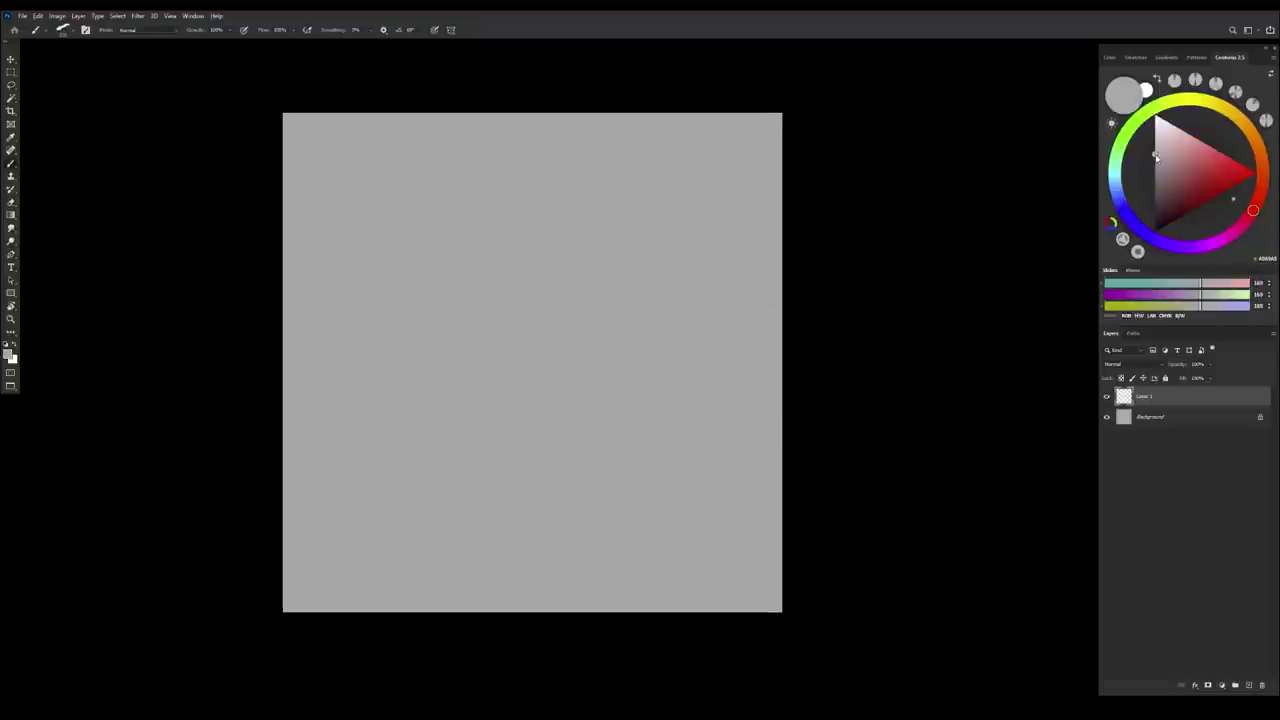
Paint faint diagonal strokes of bluish and reddish grey across the middle of the canvas
{"action": "left_click", "coordinate": [1189, 285]}
{"action": "left_click_drag", "start_coordinate": [691, 243], "coordinate": [489, 420]}
{"action": "left_click_drag", "start_coordinate": [1187, 284], "coordinate": [1203, 284]}
{"action": "left_click_drag", "start_coordinate": [651, 290], "coordinate": [510, 375]}
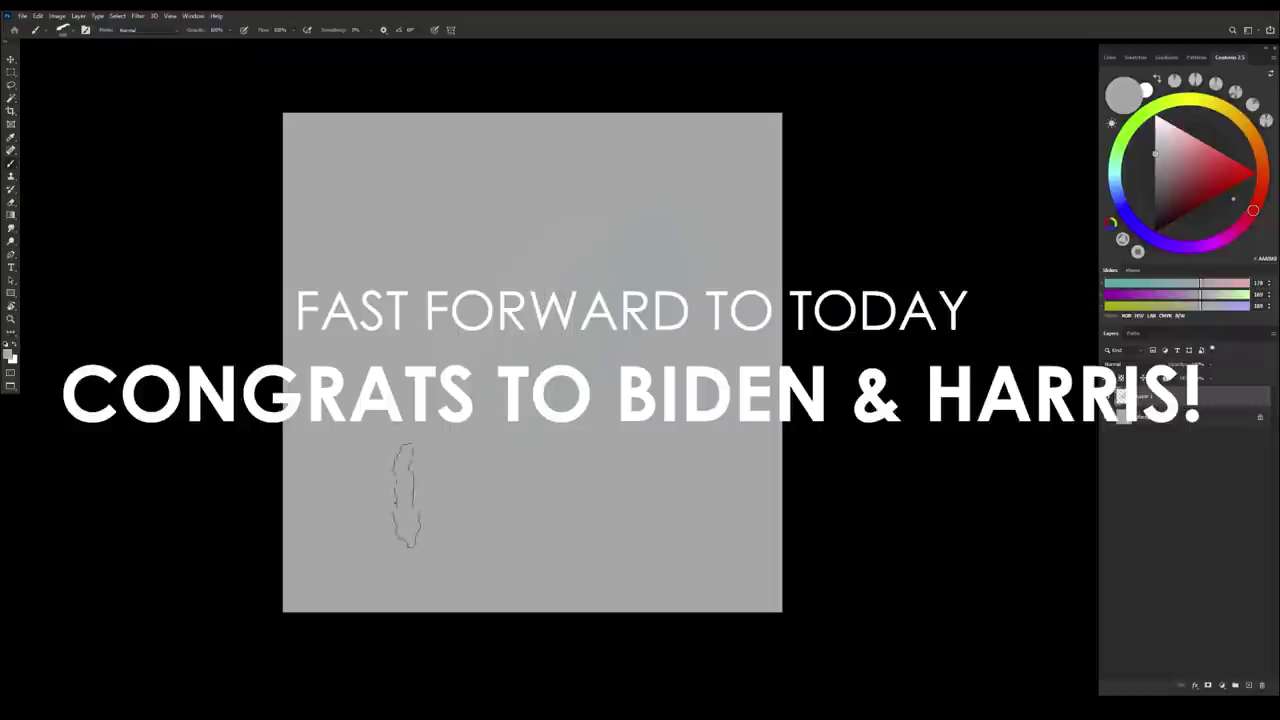
{"action": "left_click_drag", "start_coordinate": [1208, 286], "coordinate": [1207, 286]}
{"action": "left_click_drag", "start_coordinate": [512, 180], "coordinate": [455, 280]}
Mix a warm beige-grey and brush it softly over the middle and left areas of the canvas
{"action": "left_click_drag", "start_coordinate": [1201, 308], "coordinate": [1193, 310]}
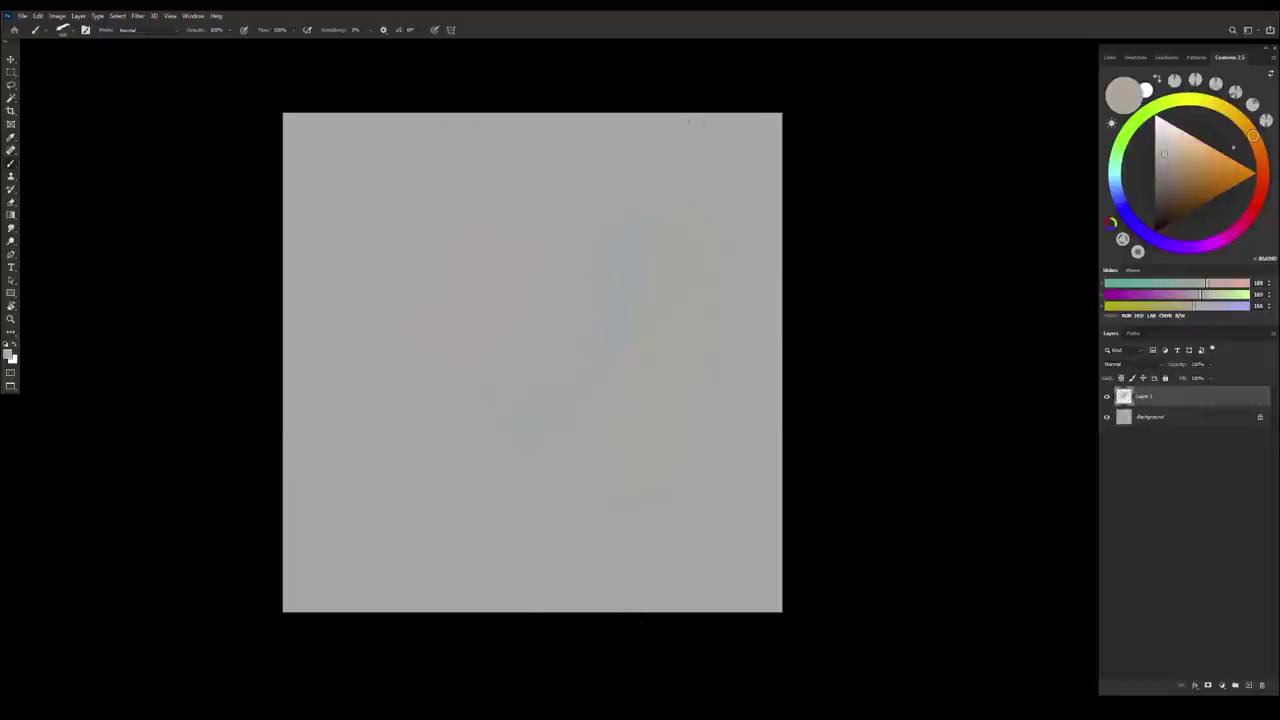
{"action": "left_click", "coordinate": [637, 403], "text": "alt"}
{"action": "left_click_drag", "start_coordinate": [645, 366], "coordinate": [444, 293]}
{"action": "left_click_drag", "start_coordinate": [372, 420], "coordinate": [382, 462]}
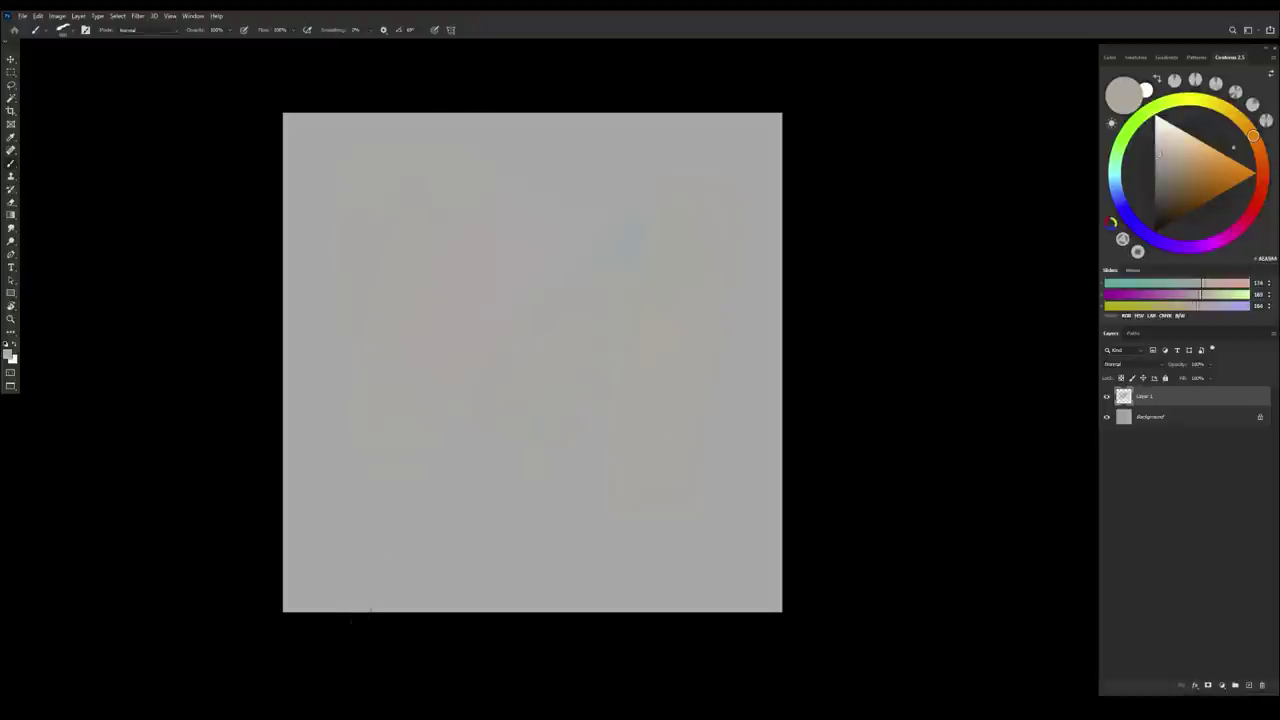
{"action": "left_click", "coordinate": [1161, 160]}
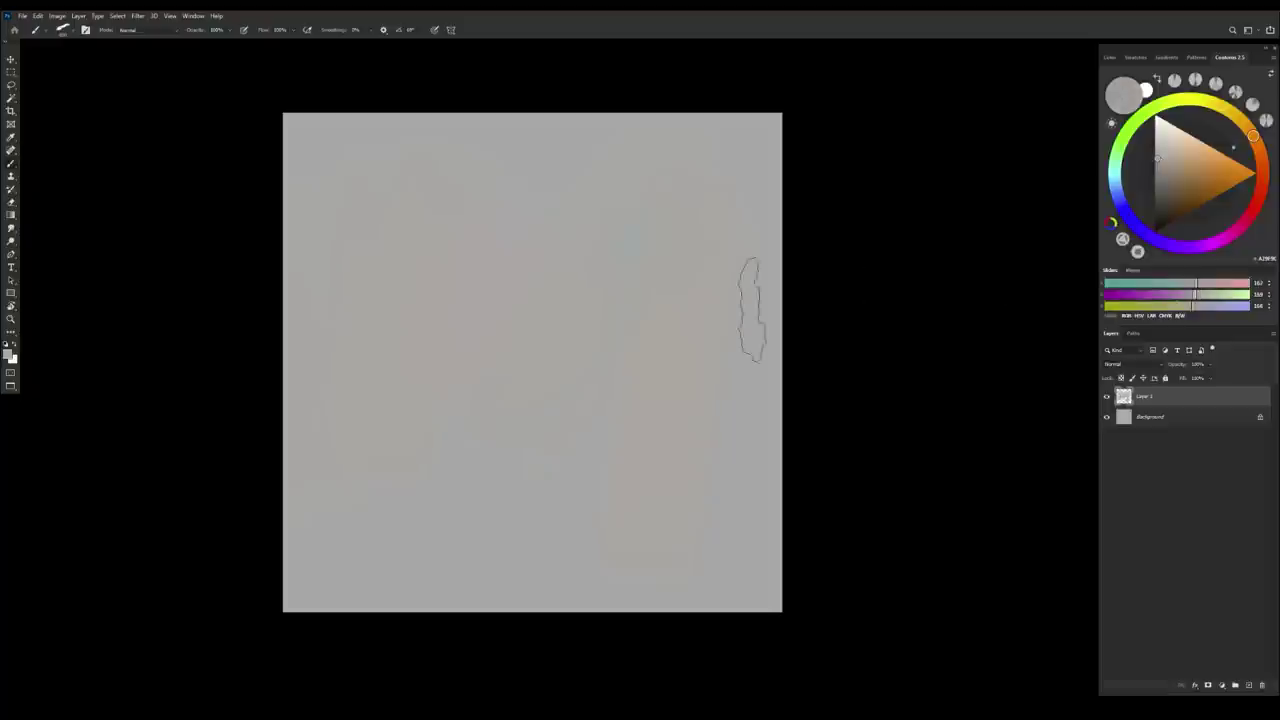
Paint pale blue-grey patches in the canvas's upper right and lower left, blending their edges with sampled greys
{"action": "left_click", "coordinate": [677, 292], "text": "alt"}
{"action": "mouse_move", "coordinate": [1202, 296]}
{"action": "left_mouse_down"}
{"action": "mouse_move", "coordinate": [1179, 297]}
{"action": "mouse_move", "coordinate": [1217, 306]}
{"action": "left_mouse_up"}
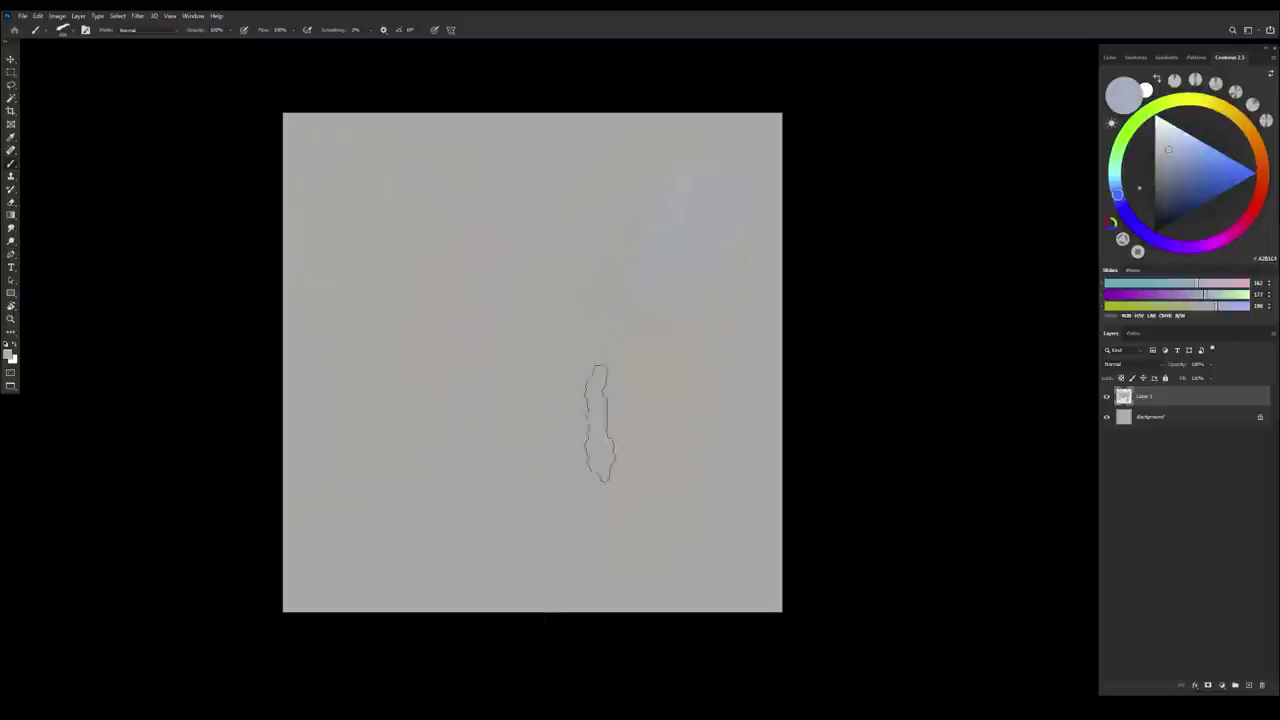
{"action": "mouse_move", "coordinate": [368, 645]}
{"action": "left_mouse_down"}
{"action": "mouse_move", "coordinate": [354, 550]}
{"action": "mouse_move", "coordinate": [440, 470]}
{"action": "left_mouse_up"}
{"action": "left_click", "coordinate": [369, 534], "text": "alt"}
{"action": "left_click_drag", "start_coordinate": [346, 494], "coordinate": [360, 310]}
{"action": "mouse_move", "coordinate": [402, 194]}
{"action": "left_mouse_down"}
{"action": "mouse_move", "coordinate": [358, 160]}
{"action": "mouse_move", "coordinate": [176, 415]}
{"action": "left_mouse_up"}
{"action": "left_click", "coordinate": [620, 206], "text": "alt"}
{"action": "left_click", "coordinate": [549, 453], "text": "alt"}
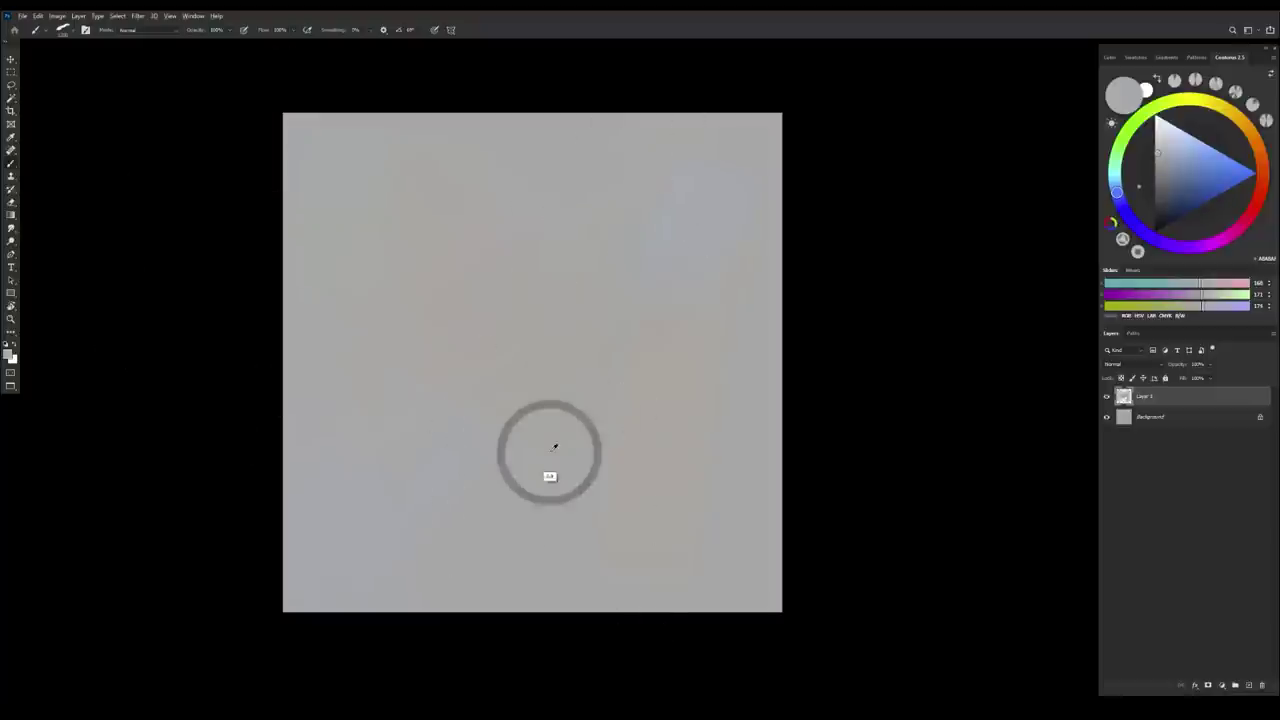
{"action": "mouse_move", "coordinate": [541, 535]}
{"action": "left_mouse_down"}
{"action": "mouse_move", "coordinate": [505, 520]}
{"action": "mouse_move", "coordinate": [560, 496]}
{"action": "left_mouse_up"}
Merge the painted tints into the background and add a new empty layer
{"action": "key", "text": "ctrl+e"}
{"action": "left_click", "coordinate": [1249, 686]}
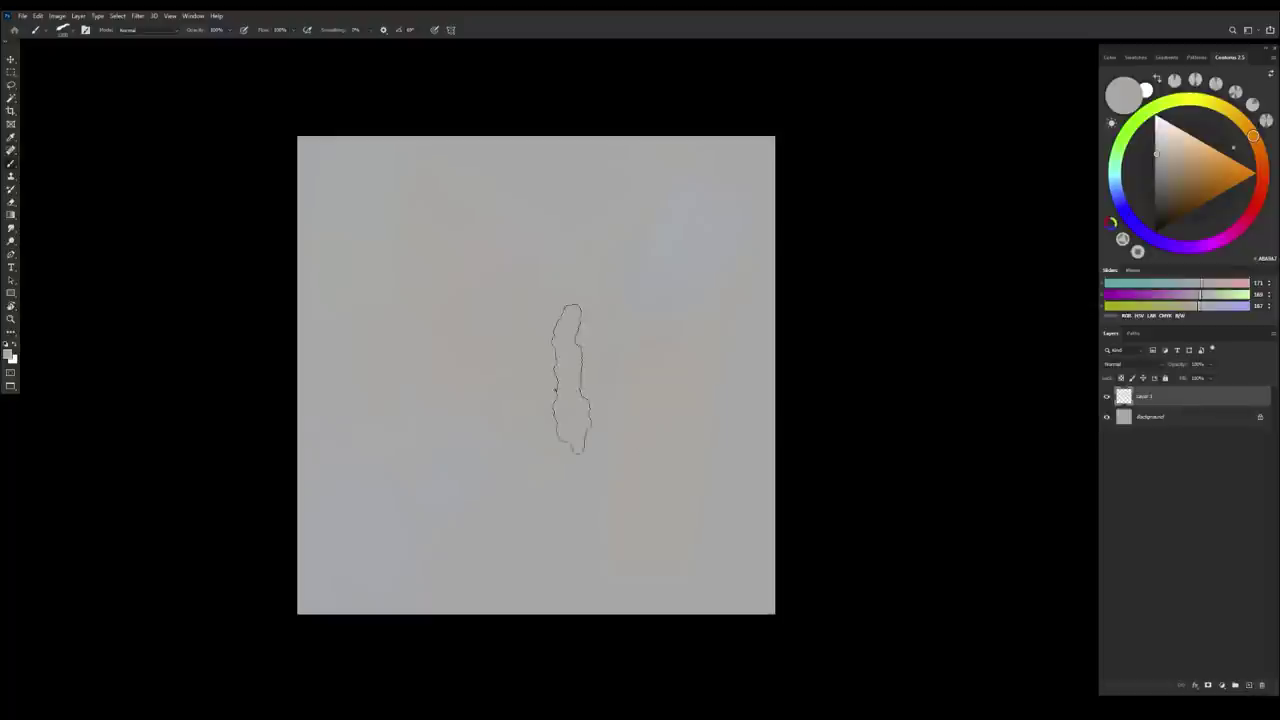
Choose the FX - Cloud 2 brush from the Smoke and Atmosphere set and enlarge it considerably
{"action": "right_click", "coordinate": [672, 390]}
{"action": "left_click_drag", "start_coordinate": [788, 360], "coordinate": [788, 518]}
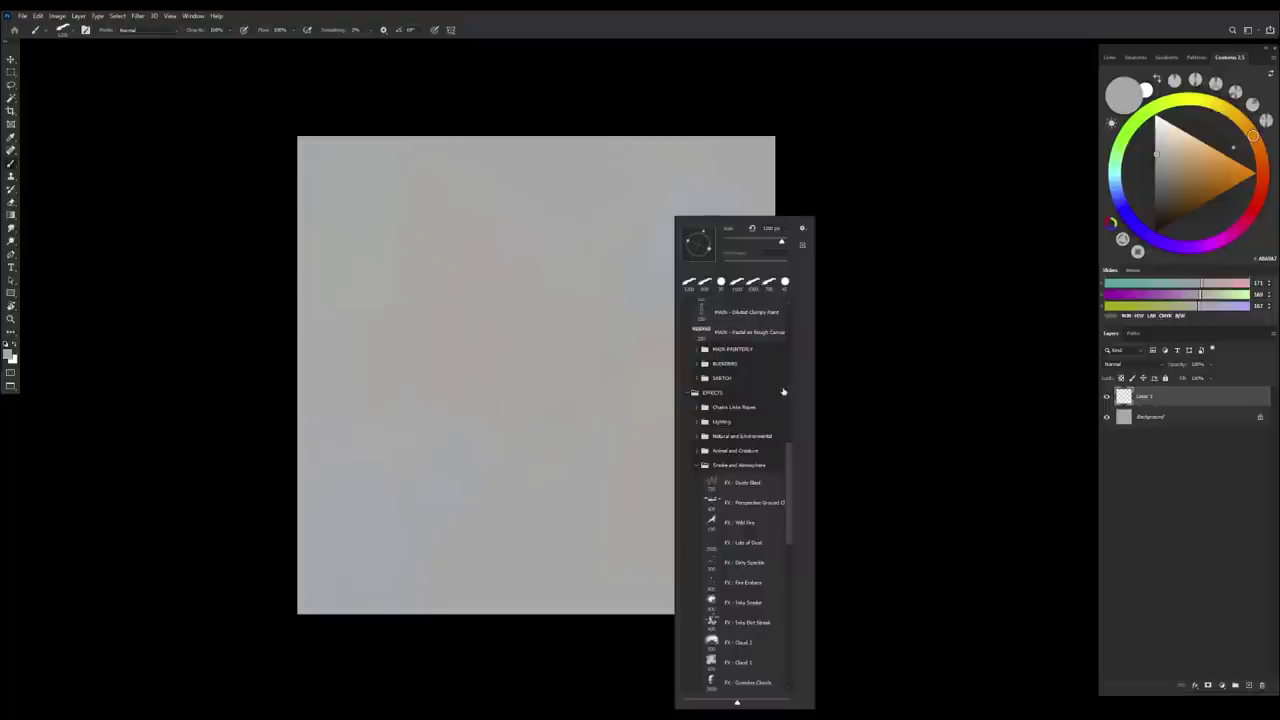
{"action": "scroll", "coordinate": [788, 490], "scroll_direction": "down", "scroll_amount": 5}
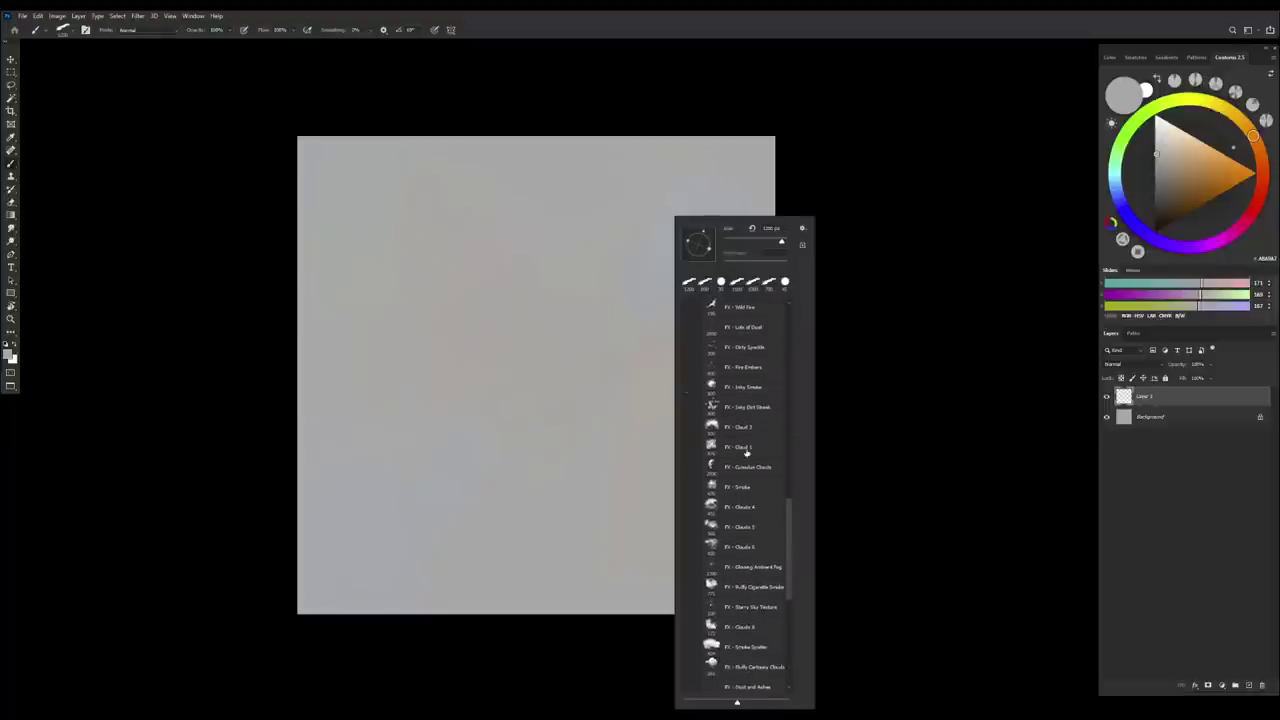
{"action": "double_click", "coordinate": [732, 426]}
{"action": "key", "text": "bracketright"}
{"action": "key", "text": "bracketright"}
{"action": "key", "text": "bracketright"}
{"action": "key", "text": "bracketright"}
{"action": "key", "text": "bracketright"}
{"action": "key", "text": "bracketright"}
{"action": "key", "text": "ctrl+minus"}
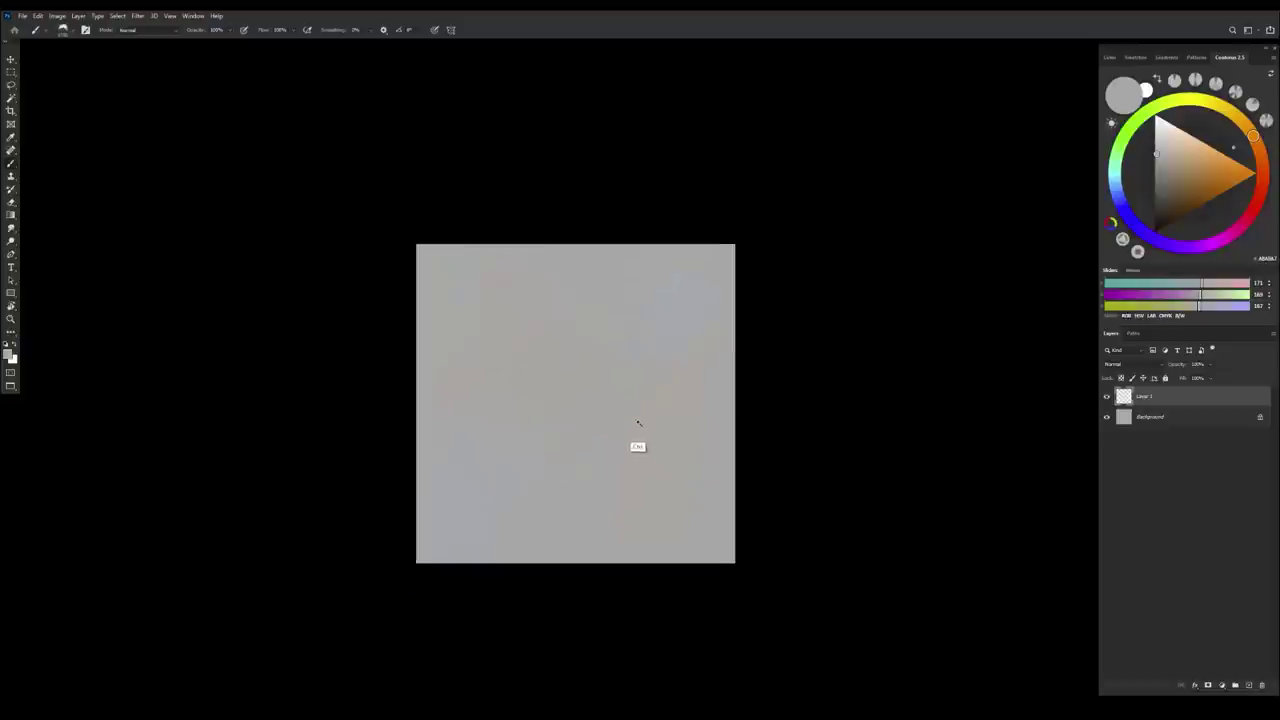
Paint soft darker grey cloud strokes down the left half of the canvas, using sampled and darkened tones
{"action": "left_click", "coordinate": [585, 329], "text": "alt"}
{"action": "left_click_drag", "start_coordinate": [1158, 157], "coordinate": [1157, 170]}
{"action": "left_click_drag", "start_coordinate": [514, 287], "coordinate": [553, 412]}
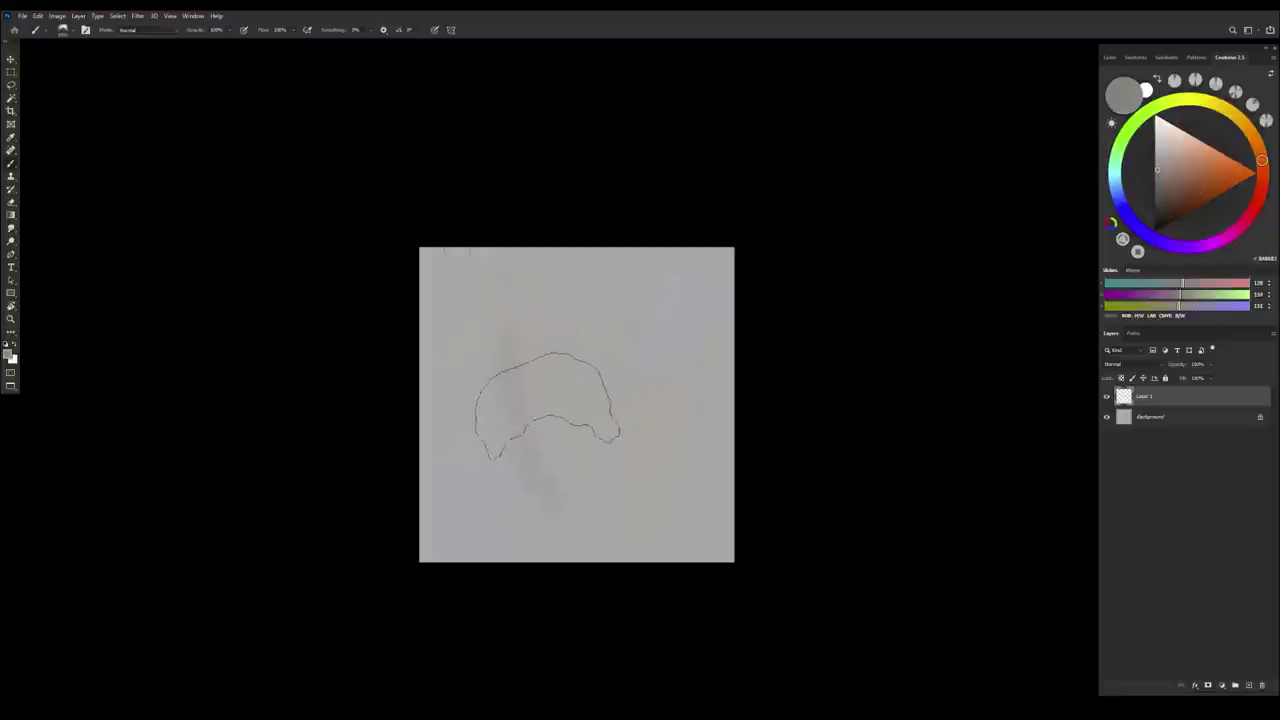
{"action": "left_click", "coordinate": [528, 362], "text": "alt"}
{"action": "left_click_drag", "start_coordinate": [463, 441], "coordinate": [450, 474]}
{"action": "left_click", "coordinate": [524, 437], "text": "alt"}
{"action": "left_click_drag", "start_coordinate": [1162, 158], "coordinate": [1161, 182]}
{"action": "left_click_drag", "start_coordinate": [497, 399], "coordinate": [503, 375]}
{"action": "left_click", "coordinate": [480, 346], "text": "alt"}
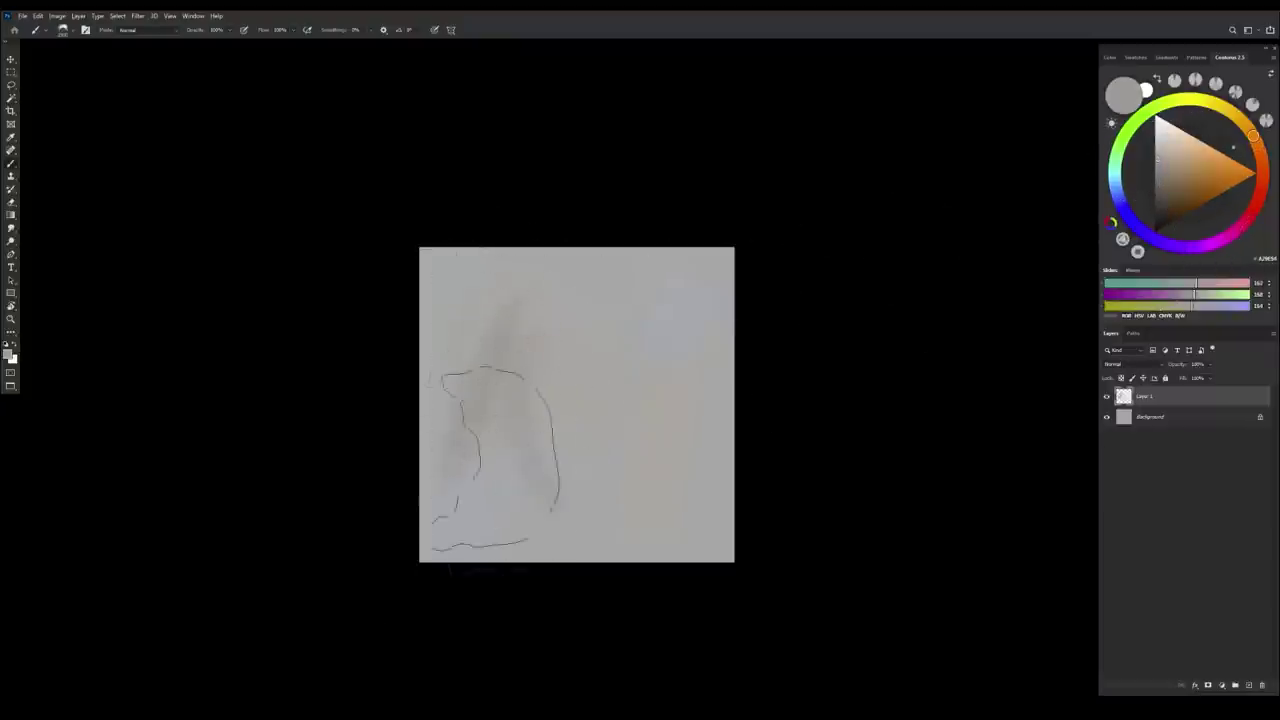
Mix a pale bluish grey and paint a soft highlight in the canvas's upper right
{"action": "left_click", "coordinate": [690, 479], "text": "alt"}
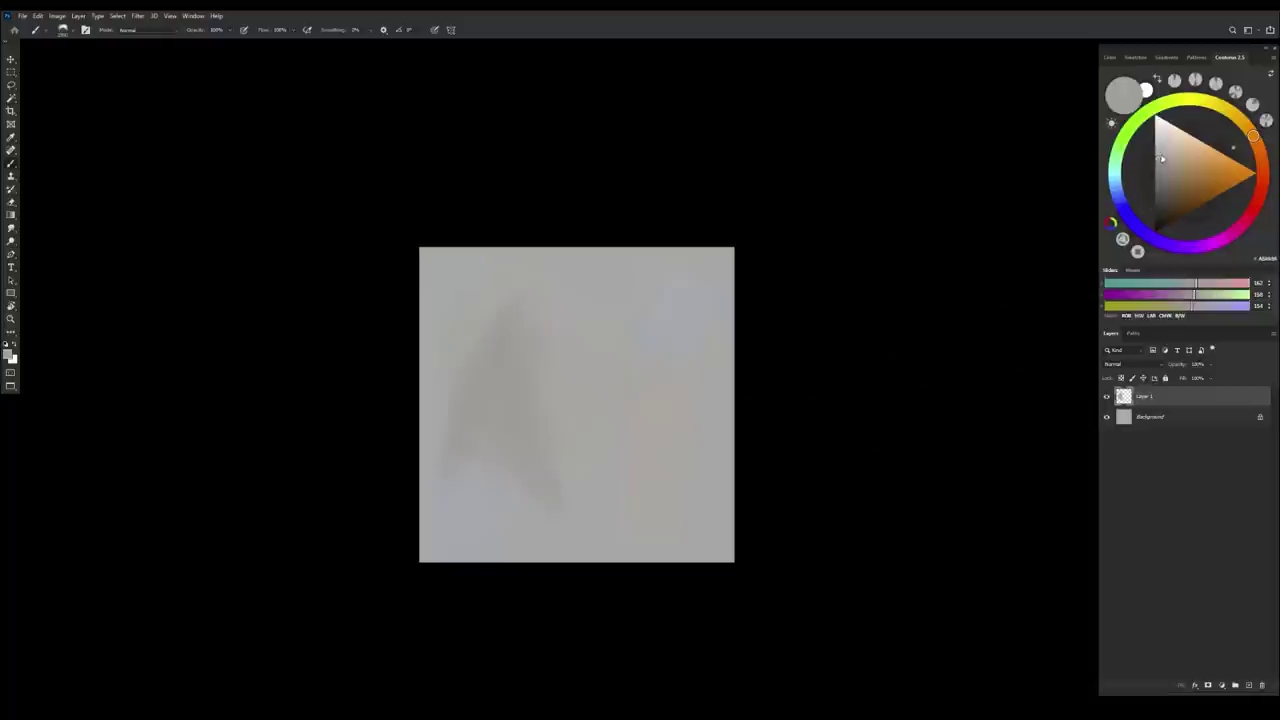
{"action": "left_click_drag", "start_coordinate": [1224, 284], "coordinate": [1222, 306]}
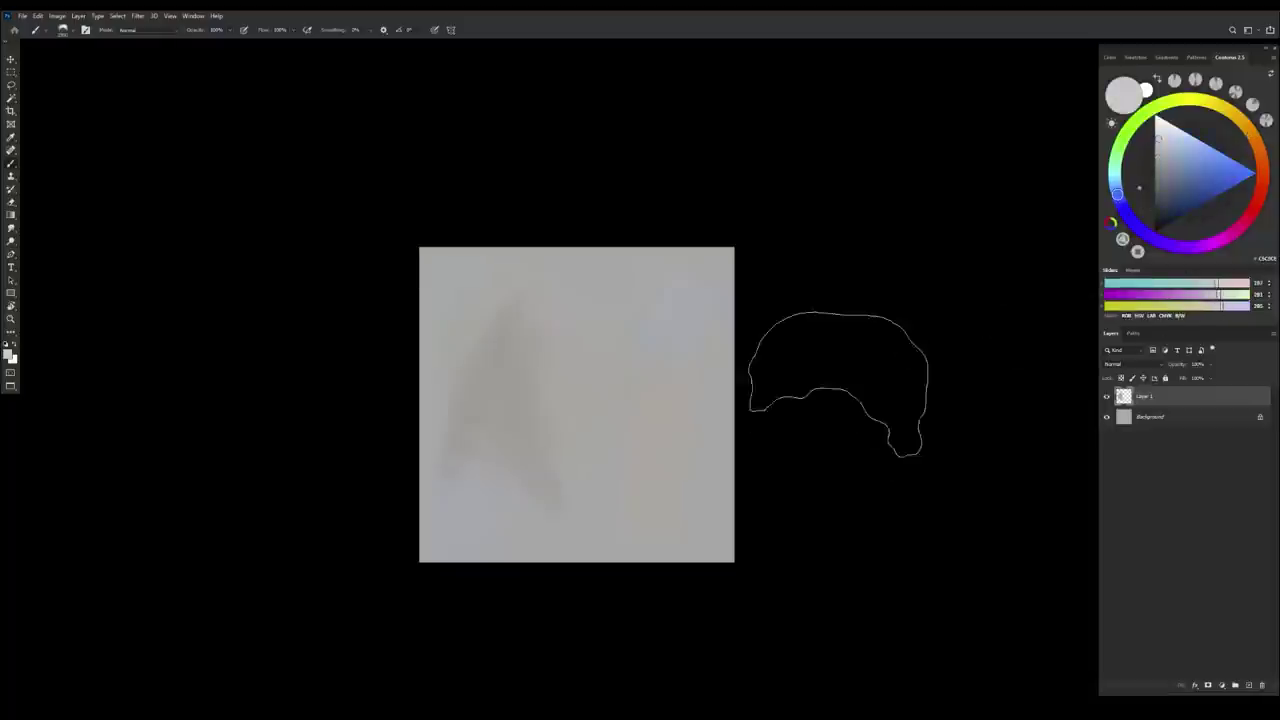
{"action": "mouse_move", "coordinate": [682, 285]}
{"action": "left_mouse_down"}
{"action": "mouse_move", "coordinate": [668, 412]}
{"action": "mouse_move", "coordinate": [661, 362]}
{"action": "left_mouse_up"}
Switch to the FX - Clouds 4 brush, enlarge it, and soften the upper-right highlight with sampled colours
{"action": "right_click", "coordinate": [661, 360]}
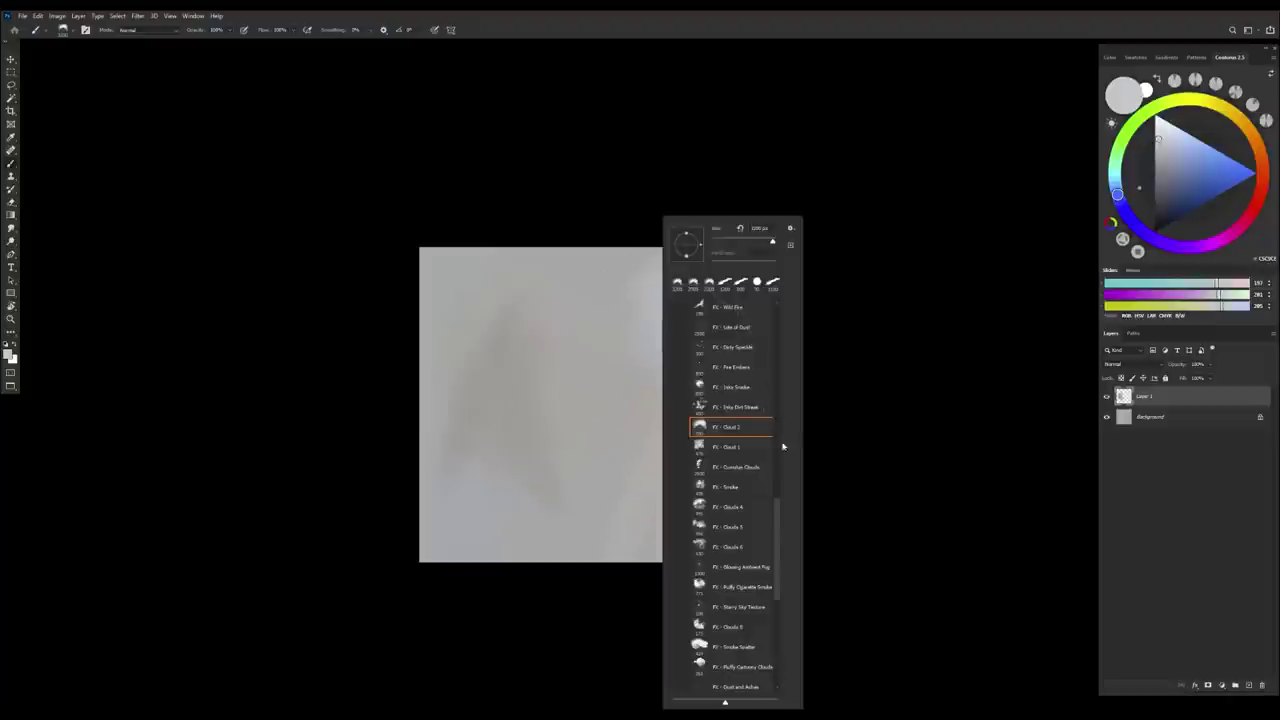
{"action": "scroll", "coordinate": [787, 307], "scroll_direction": "up", "scroll_amount": 5}
{"action": "scroll", "coordinate": [777, 360], "scroll_direction": "down", "scroll_amount": 10}
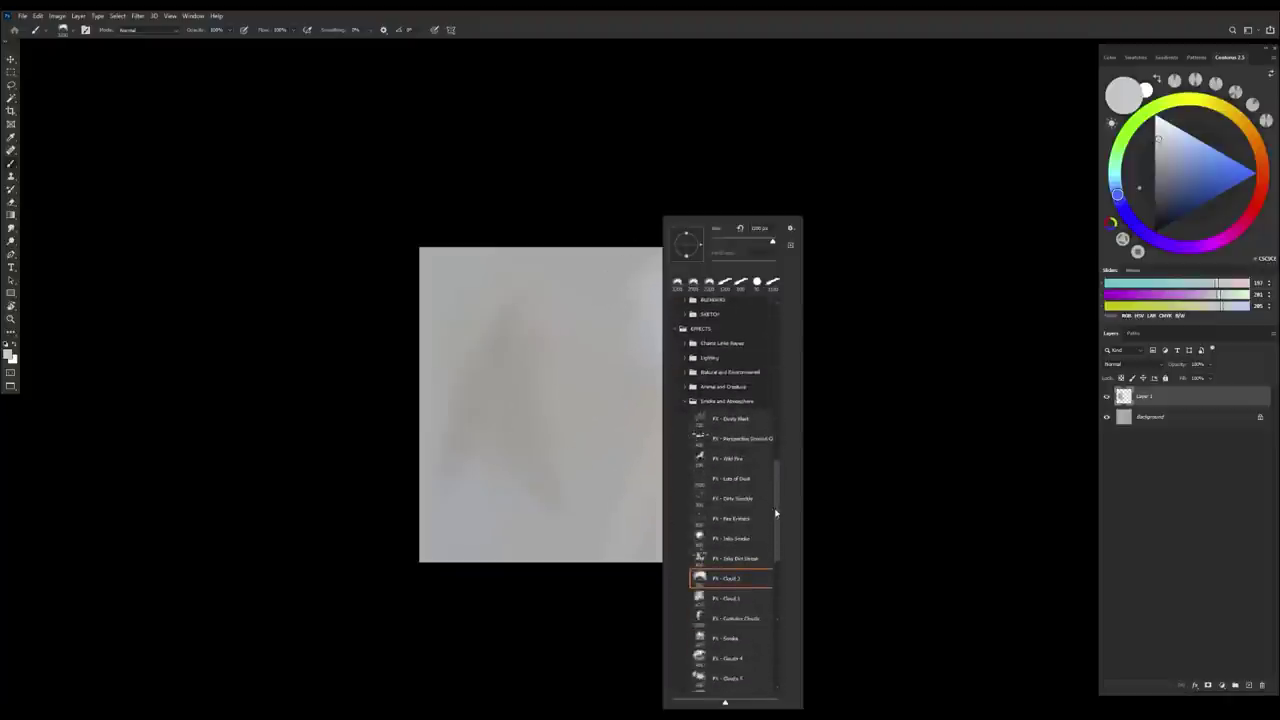
{"action": "left_click", "coordinate": [711, 578]}
{"action": "left_click", "coordinate": [618, 579]}
{"action": "key", "text": "bracketright"}
{"action": "key", "text": "bracketright"}
{"action": "key", "text": "bracketright"}
{"action": "key", "text": "bracketright"}
{"action": "key", "text": "bracketright"}
{"action": "key", "text": "bracketright"}
{"action": "key", "text": "bracketright"}
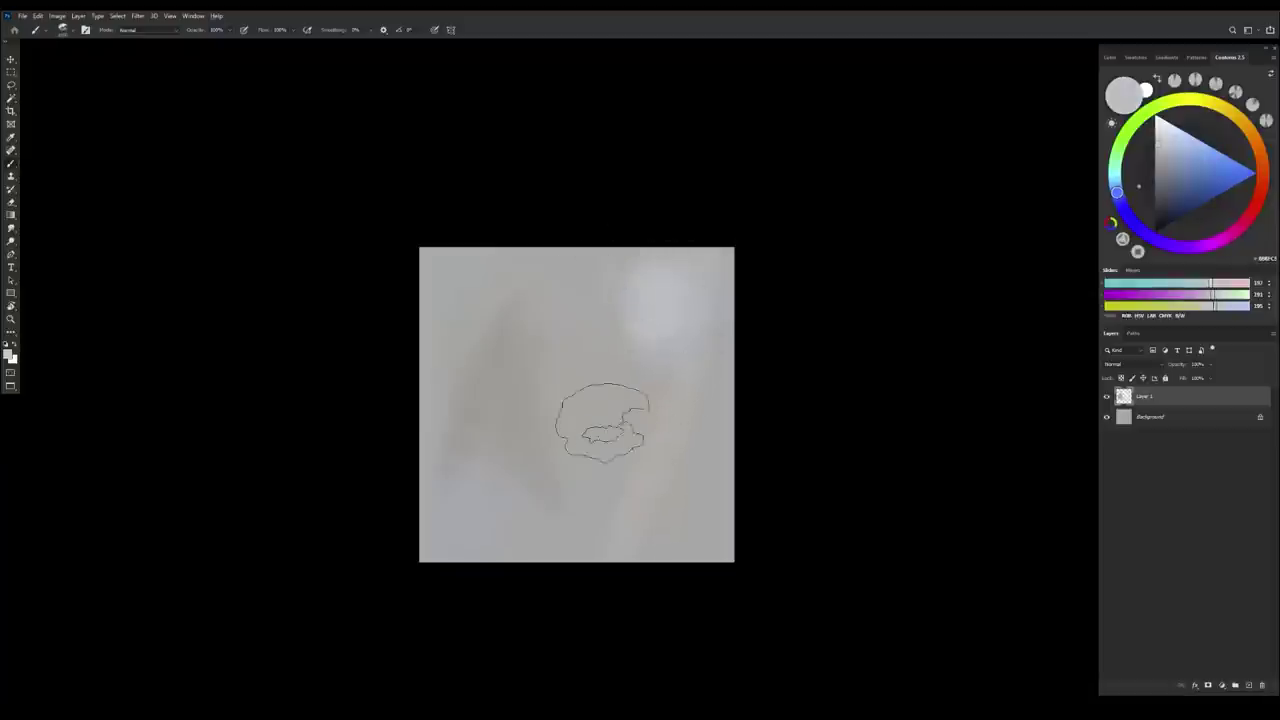
{"action": "left_click", "coordinate": [612, 382], "text": "alt"}
{"action": "left_click", "coordinate": [674, 314], "text": "alt"}
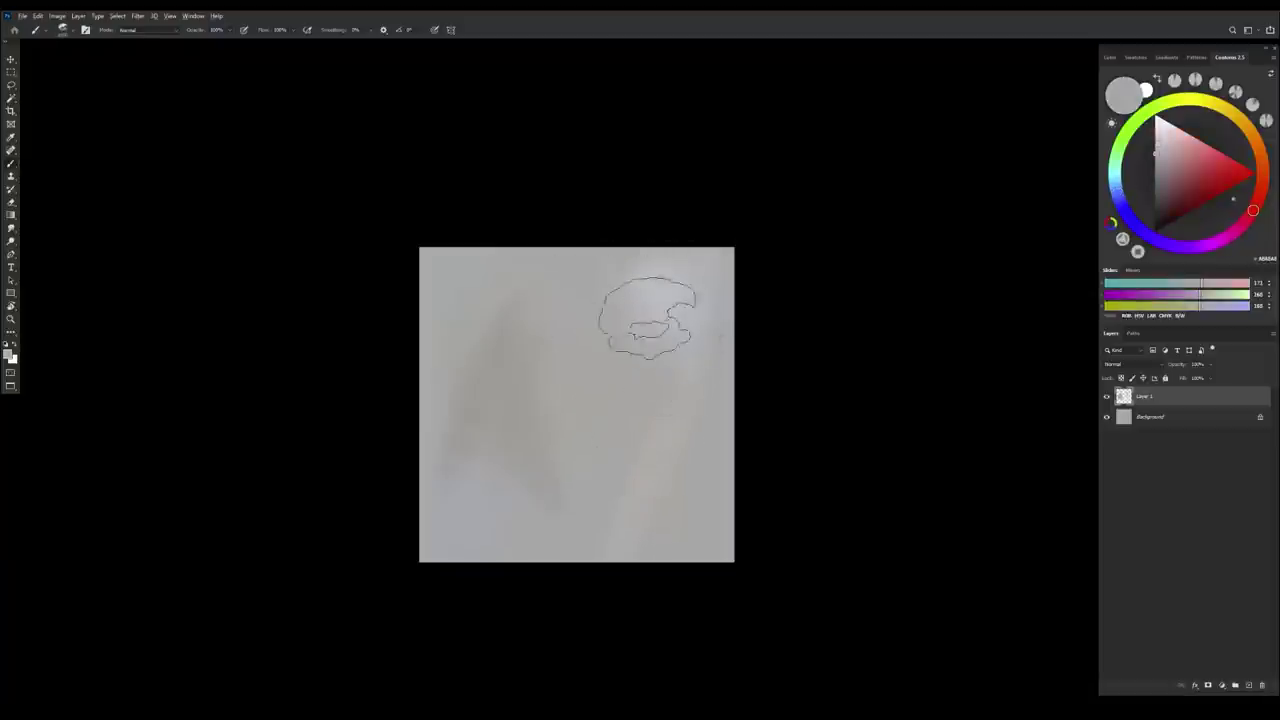
Mix a dark warm brown and paint a stroke in the lower left of the canvas
{"action": "left_click", "coordinate": [557, 443], "text": "alt"}
{"action": "left_click_drag", "start_coordinate": [1162, 178], "coordinate": [1160, 191]}
{"action": "left_click", "coordinate": [1166, 283]}
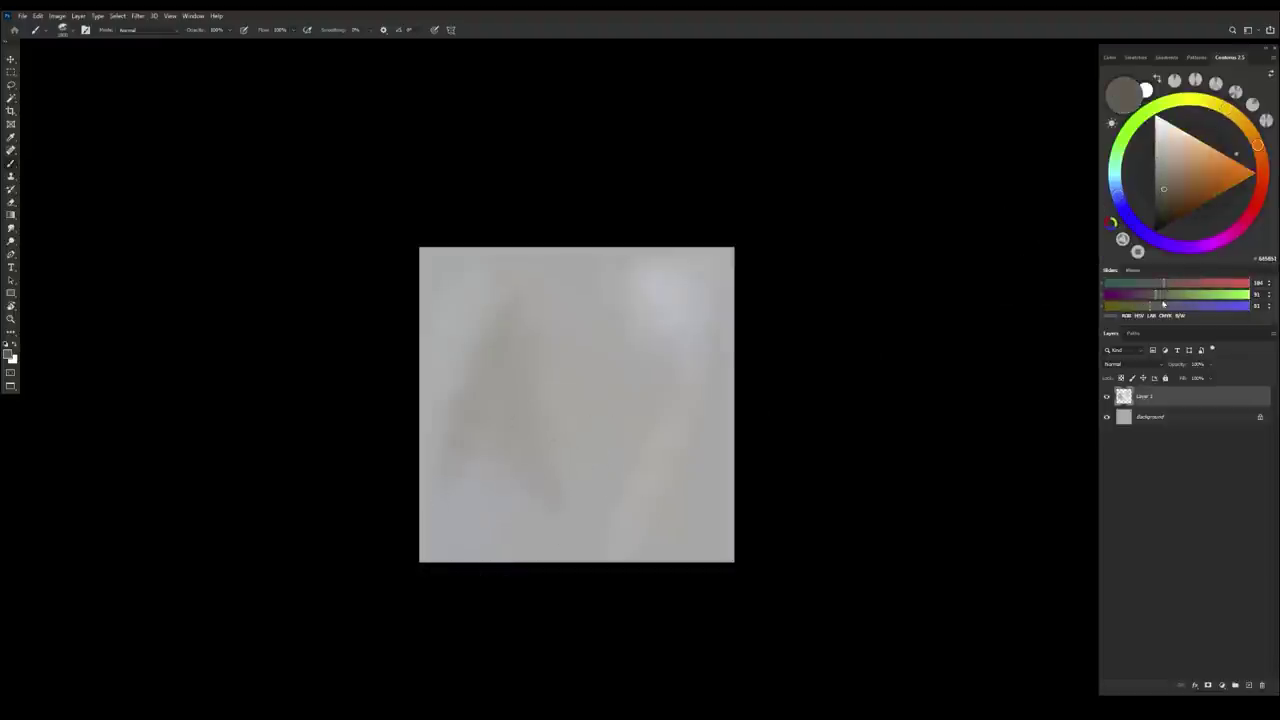
{"action": "left_click", "coordinate": [1153, 296]}
{"action": "left_click", "coordinate": [1164, 197]}
{"action": "left_click_drag", "start_coordinate": [485, 420], "coordinate": [523, 488]}
Switch to a recently used brush and build up a soft dark brown patch in the lower left
{"action": "right_click", "coordinate": [508, 477]}
{"action": "left_click", "coordinate": [629, 281]}
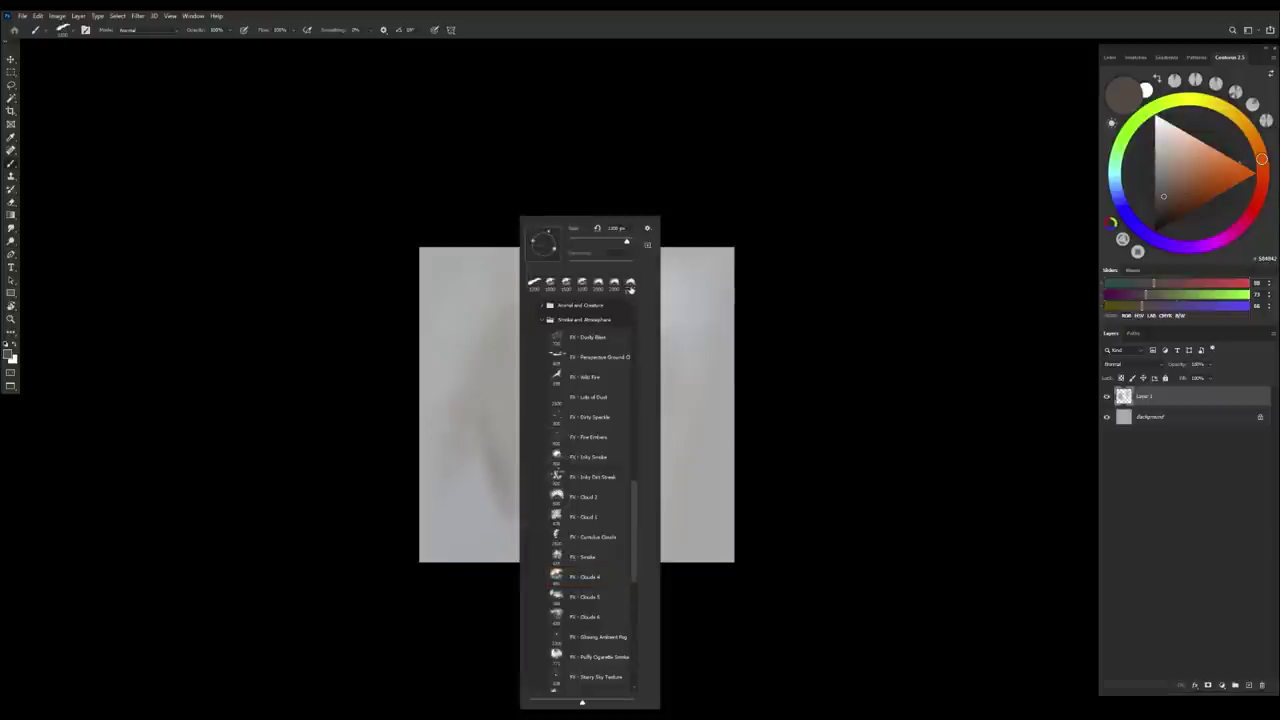
{"action": "left_click", "coordinate": [516, 383]}
{"action": "left_click_drag", "start_coordinate": [489, 400], "coordinate": [540, 500]}
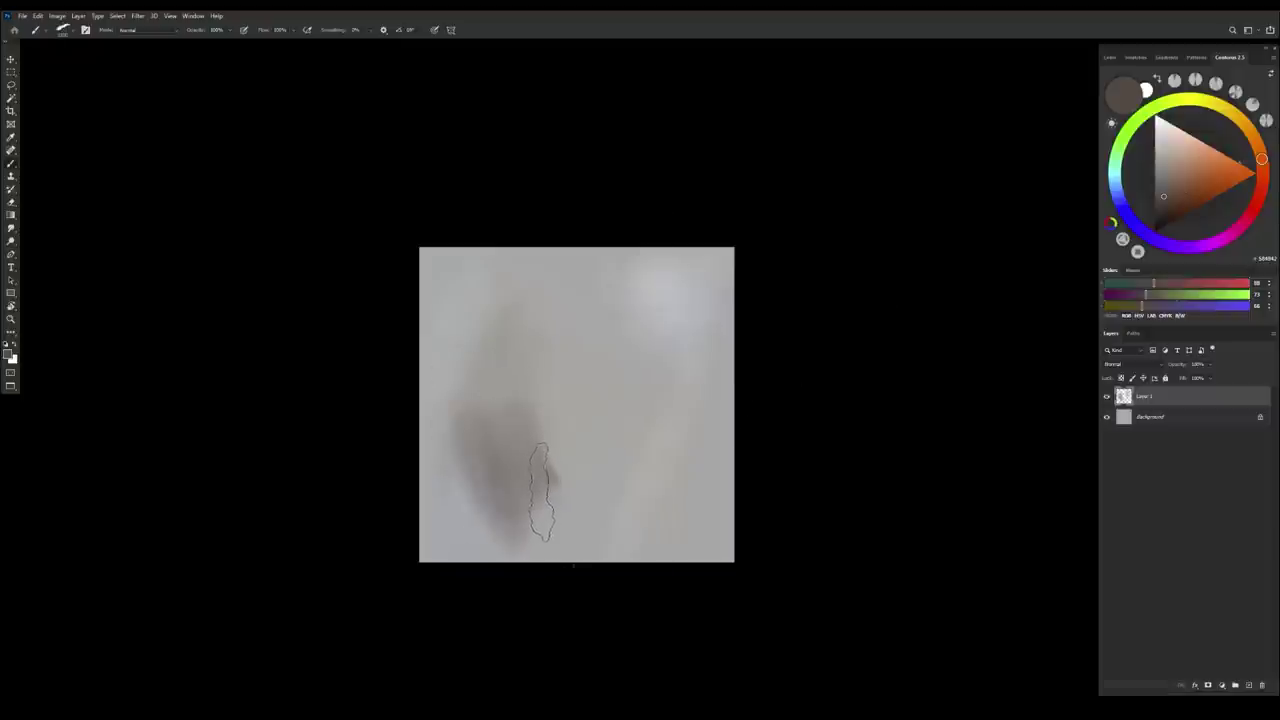
{"action": "left_click", "coordinate": [470, 519], "text": "alt"}
{"action": "mouse_move", "coordinate": [511, 430]}
{"action": "left_mouse_down"}
{"action": "mouse_move", "coordinate": [496, 484]}
{"action": "mouse_move", "coordinate": [551, 500]}
{"action": "mouse_move", "coordinate": [608, 451]}
{"action": "left_mouse_up"}
Shift the sampled brown to a muted purple and paint it over the dark patch
{"action": "left_click", "coordinate": [521, 458], "text": "alt"}
{"action": "left_click", "coordinate": [1167, 193]}
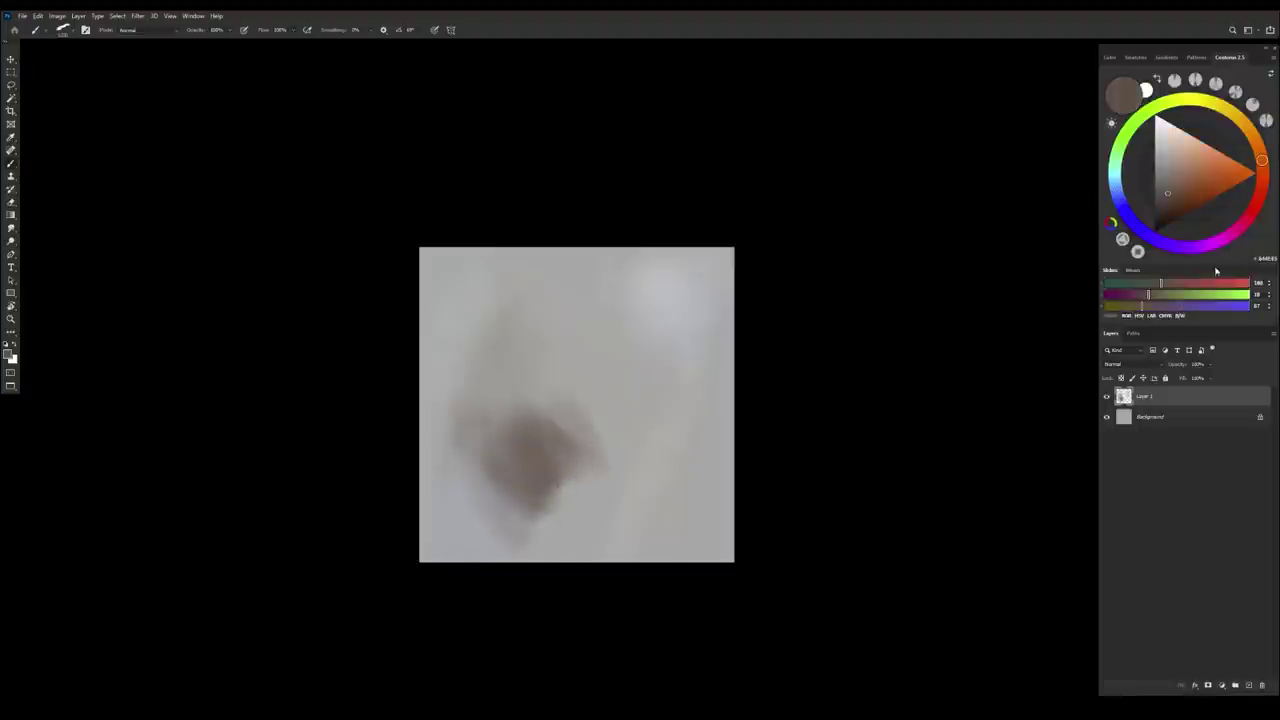
{"action": "left_click", "coordinate": [1227, 237]}
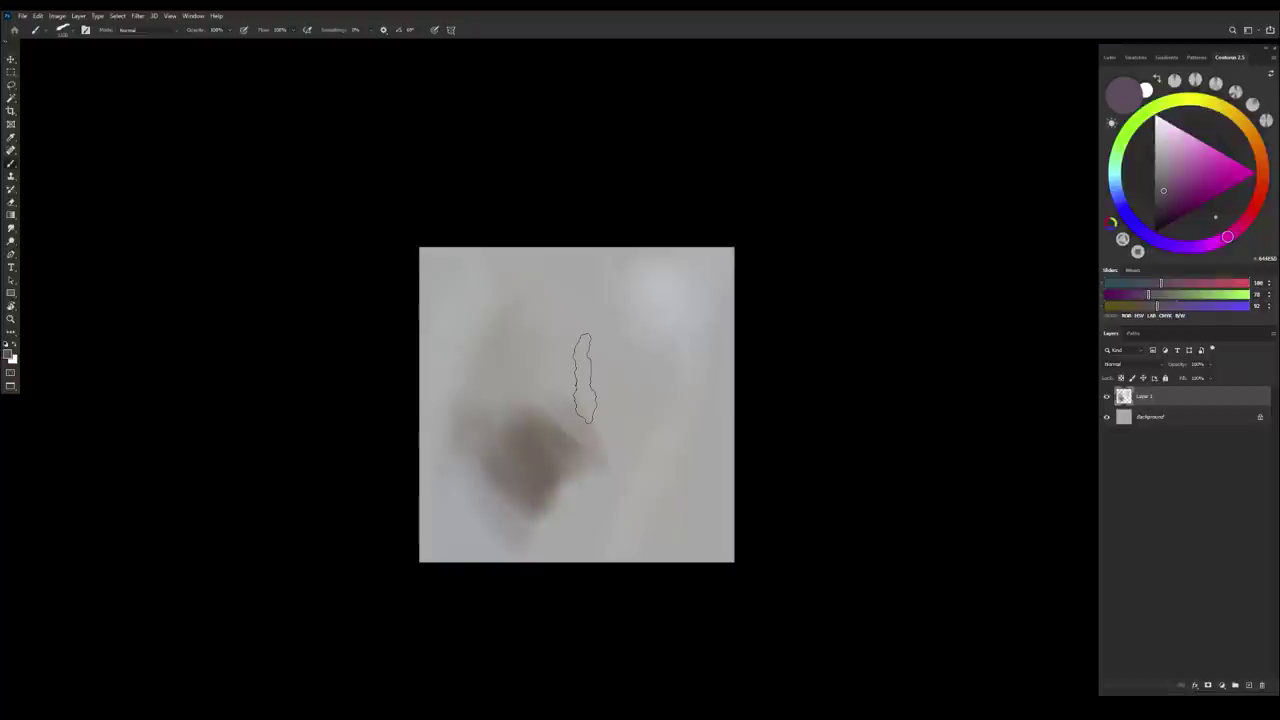
{"action": "left_click_drag", "start_coordinate": [556, 392], "coordinate": [578, 500]}
Trim the dark patch's lower-left edge with sampled light greys and paint a pale bluish shape beneath it
{"action": "left_click", "coordinate": [529, 371], "text": "alt"}
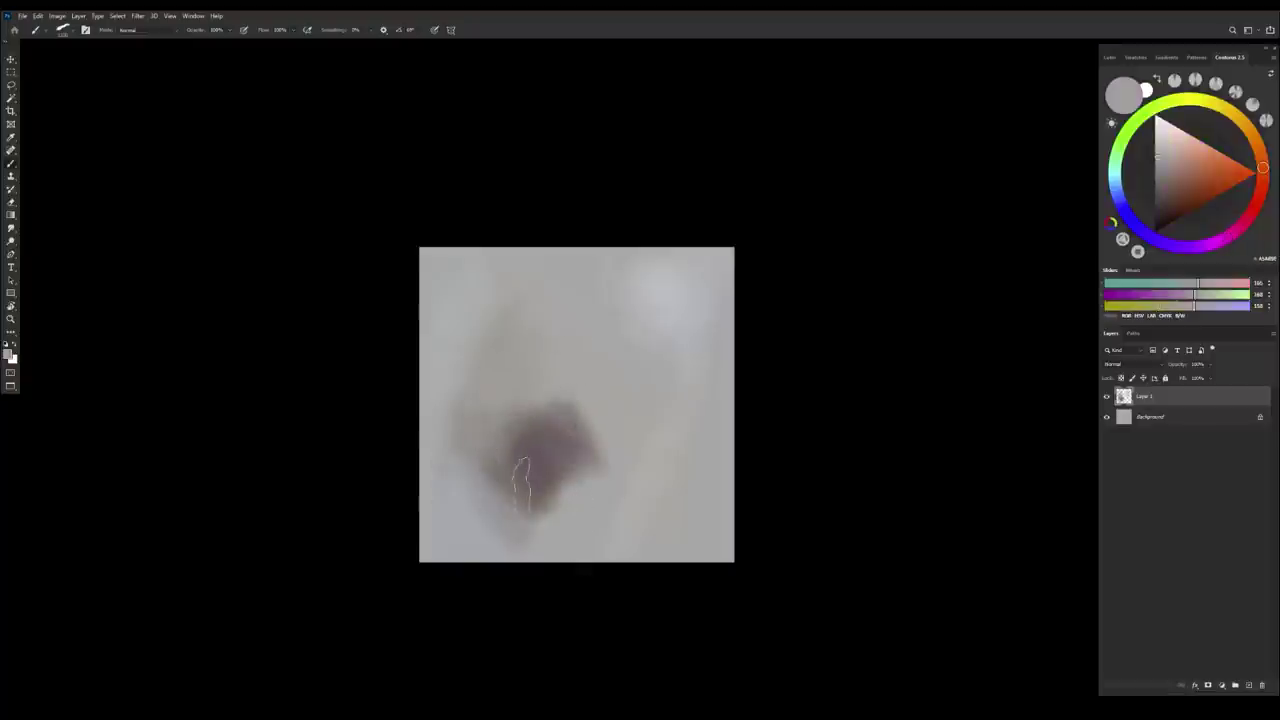
{"action": "left_click", "coordinate": [455, 510], "text": "alt"}
{"action": "mouse_move", "coordinate": [470, 505]}
{"action": "left_mouse_down"}
{"action": "mouse_move", "coordinate": [514, 514]}
{"action": "mouse_move", "coordinate": [524, 568]}
{"action": "left_mouse_up"}
{"action": "left_click", "coordinate": [553, 447], "text": "alt"}
{"action": "left_click", "coordinate": [516, 505], "text": "alt"}
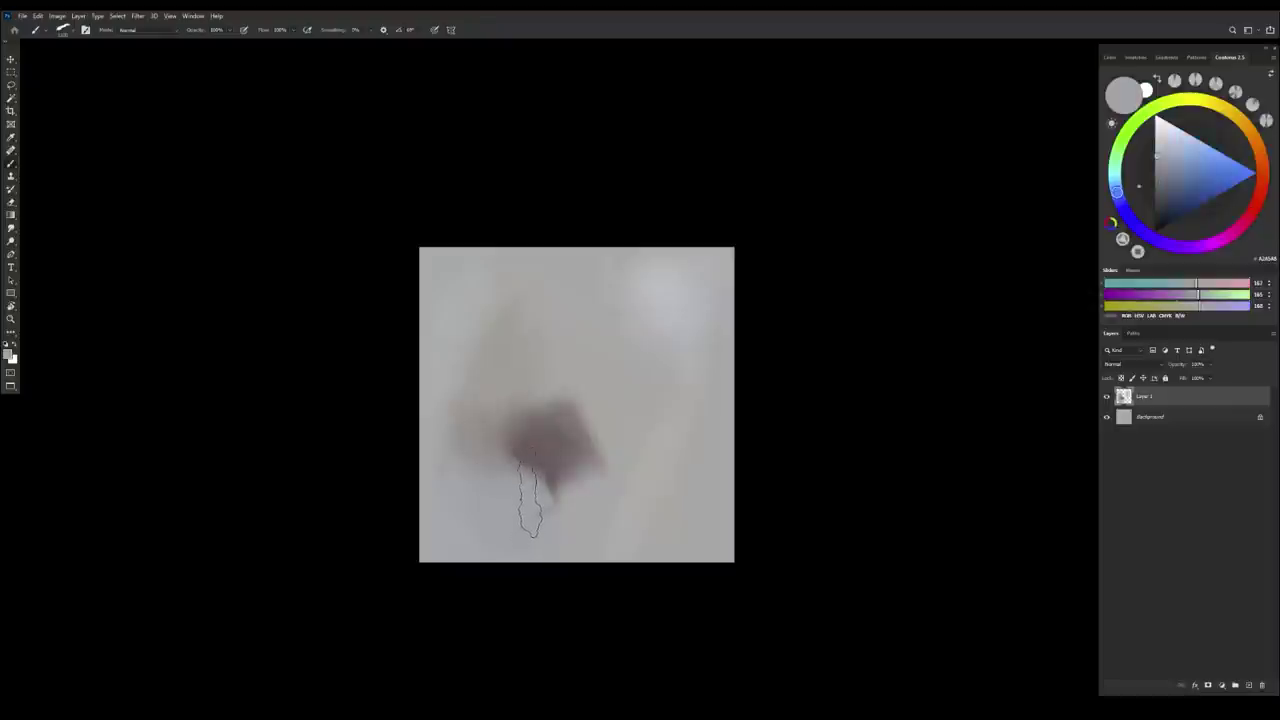
{"action": "left_click", "coordinate": [528, 491], "text": "alt"}
{"action": "left_click_drag", "start_coordinate": [514, 480], "coordinate": [508, 480]}
Extend the dark patch toward the upper left with sampled mauve, adding a more reddish tone
{"action": "left_click", "coordinate": [543, 438], "text": "alt"}
{"action": "left_click_drag", "start_coordinate": [524, 420], "coordinate": [497, 418]}
{"action": "left_click", "coordinate": [533, 441], "text": "alt"}
{"action": "left_click", "coordinate": [1170, 182]}
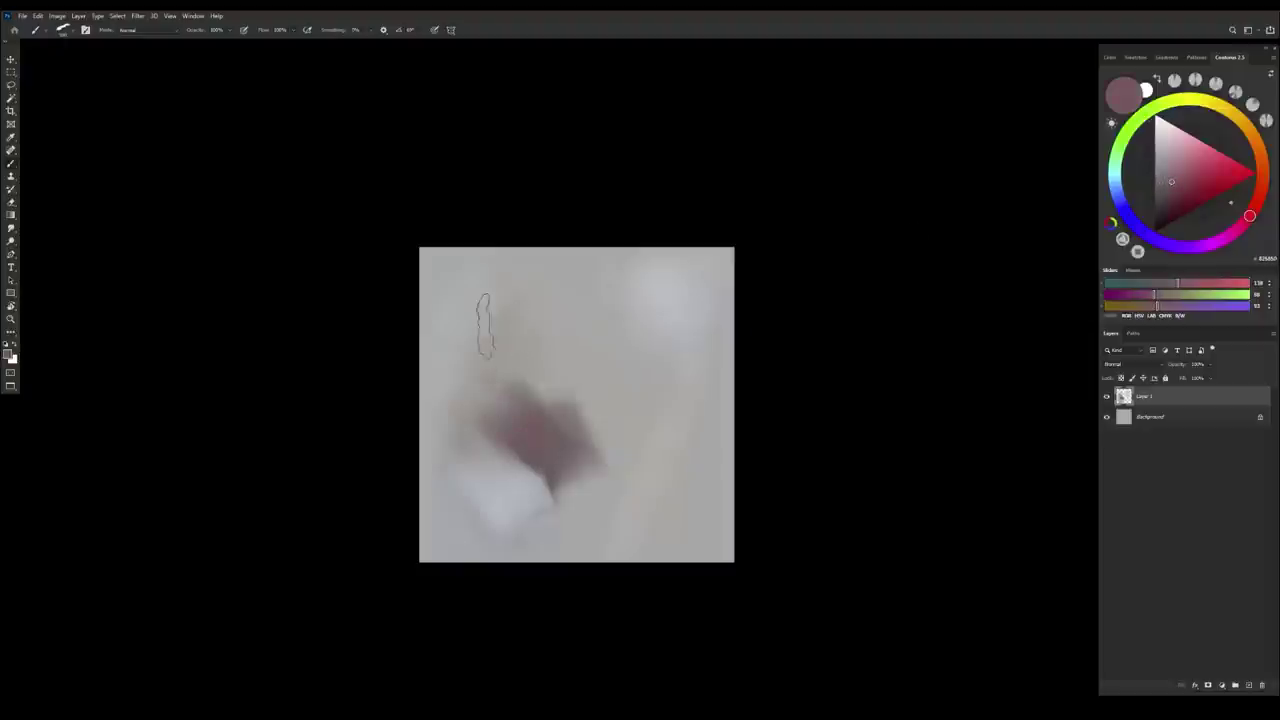
{"action": "left_click_drag", "start_coordinate": [487, 326], "coordinate": [503, 394]}
Blend sampled warm pinkish greys above the dark patch to reshape its upper-left edge
{"action": "left_click", "coordinate": [502, 350], "text": "alt"}
{"action": "left_click", "coordinate": [497, 306], "text": "alt"}
{"action": "left_click_drag", "start_coordinate": [488, 340], "coordinate": [499, 416]}
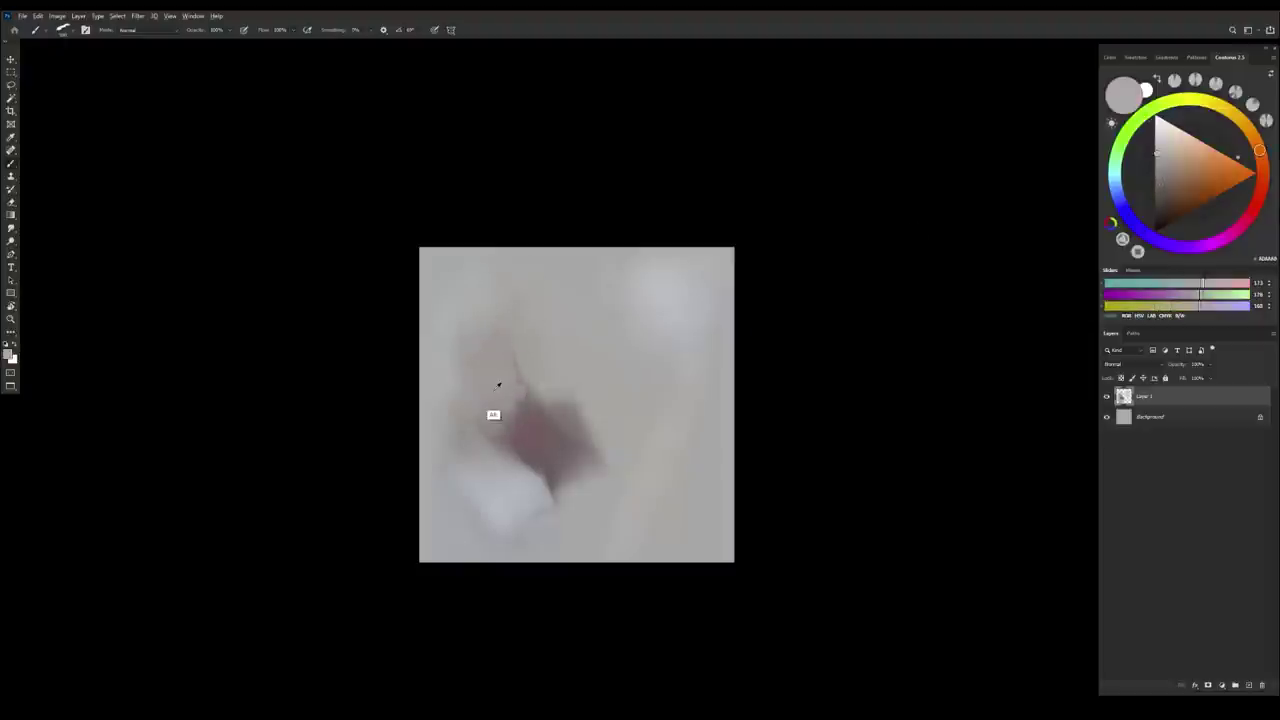
{"action": "left_click", "coordinate": [500, 385], "text": "alt"}
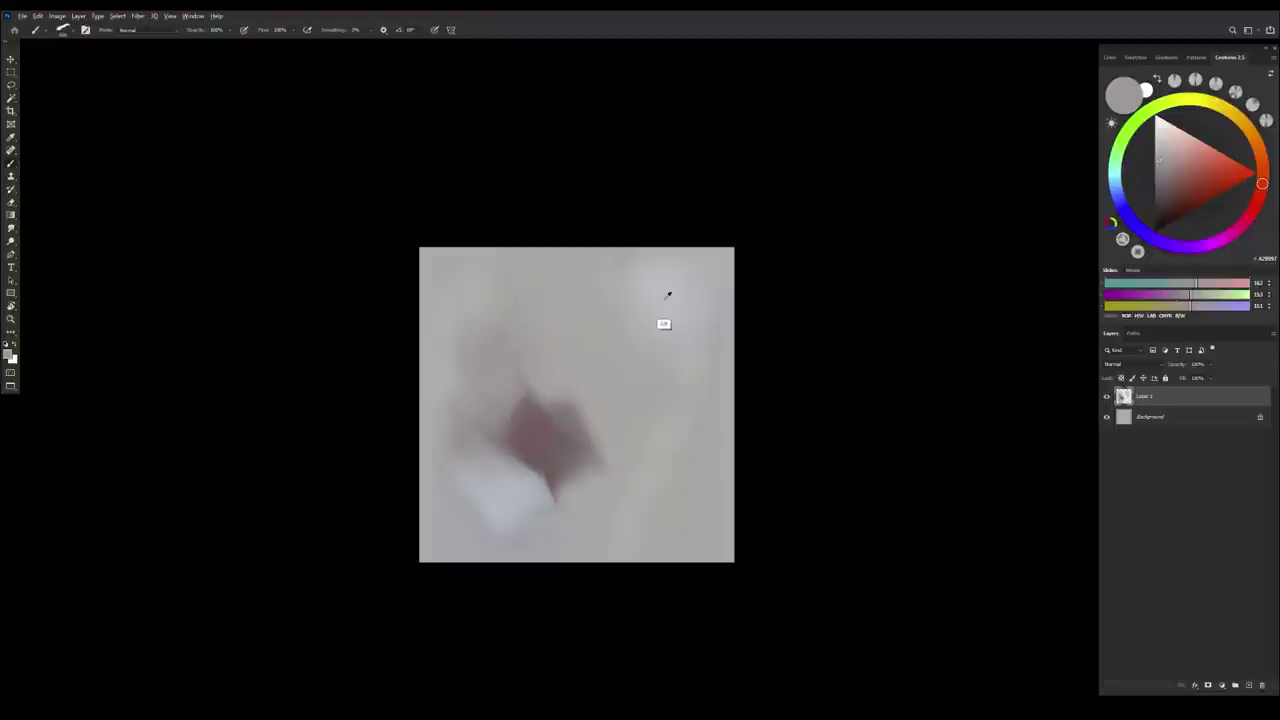
Shift the sampled grey to a pale yellow tint and blend it over the light area in the canvas's upper right
{"action": "left_click", "coordinate": [684, 345], "text": "alt"}
{"action": "left_click", "coordinate": [1215, 105]}
{"action": "mouse_move", "coordinate": [671, 347]}
{"action": "left_mouse_down"}
{"action": "mouse_move", "coordinate": [672, 405]}
{"action": "mouse_move", "coordinate": [634, 297]}
{"action": "mouse_move", "coordinate": [640, 306]}
{"action": "left_mouse_up"}
{"action": "left_click", "coordinate": [637, 309], "text": "alt"}
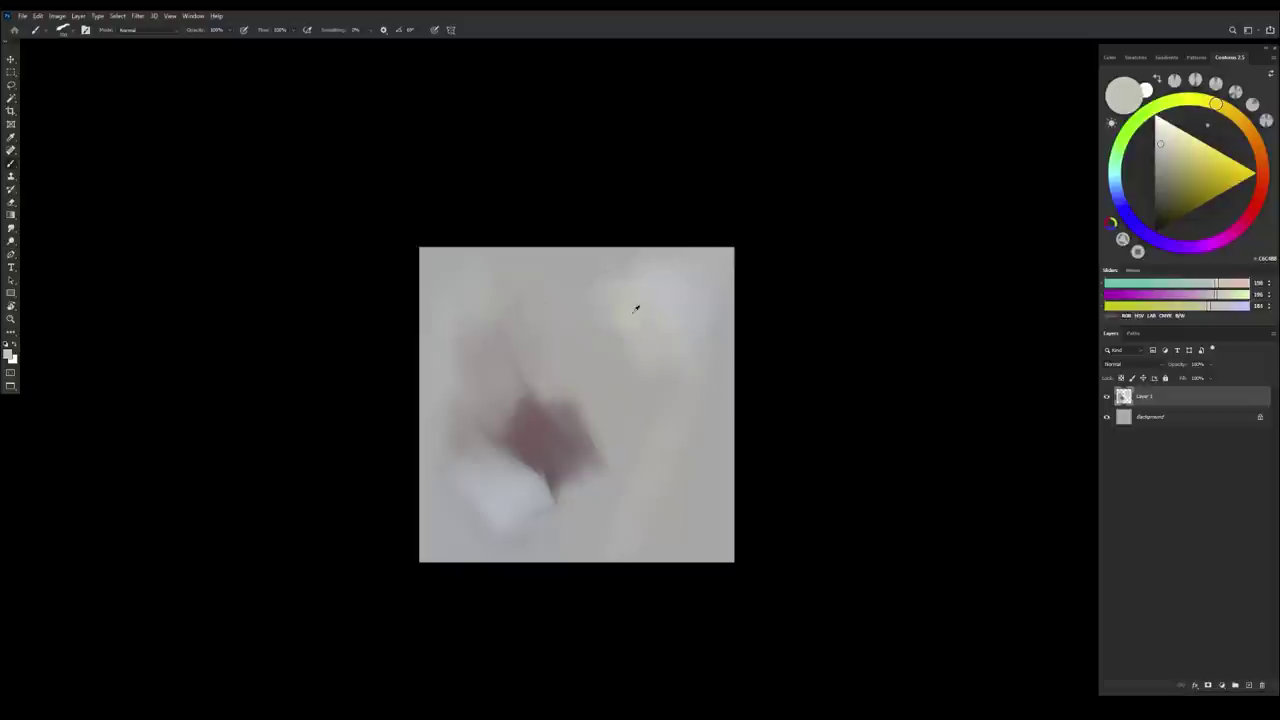
Flip the canvas horizontally and extend the dark patch's lower tip into a tapering mauve tail, trimming it with sampled light greys
{"action": "key", "text": "ctrl+shift+h"}
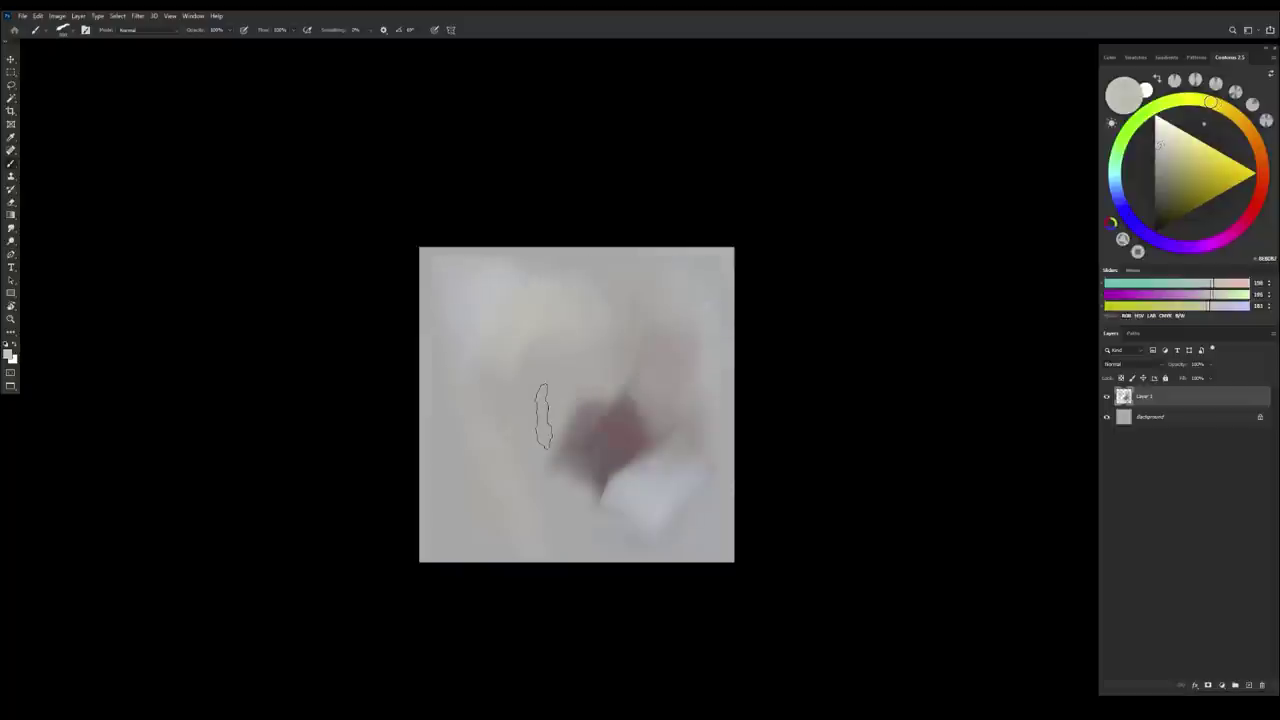
{"action": "left_click", "coordinate": [558, 515], "text": "alt"}
{"action": "left_click", "coordinate": [617, 436], "text": "alt"}
{"action": "mouse_move", "coordinate": [603, 460]}
{"action": "left_mouse_down"}
{"action": "mouse_move", "coordinate": [582, 500]}
{"action": "mouse_move", "coordinate": [504, 535]}
{"action": "left_mouse_up"}
{"action": "left_click", "coordinate": [581, 538], "text": "alt"}
{"action": "left_click_drag", "start_coordinate": [586, 520], "coordinate": [574, 521]}
{"action": "left_click", "coordinate": [603, 460], "text": "alt"}
{"action": "mouse_move", "coordinate": [602, 462]}
{"action": "left_mouse_down"}
{"action": "mouse_move", "coordinate": [536, 525]}
{"action": "mouse_move", "coordinate": [518, 515]}
{"action": "left_mouse_up"}
{"action": "left_click", "coordinate": [557, 490], "text": "alt"}
{"action": "left_click", "coordinate": [513, 473], "text": "alt"}
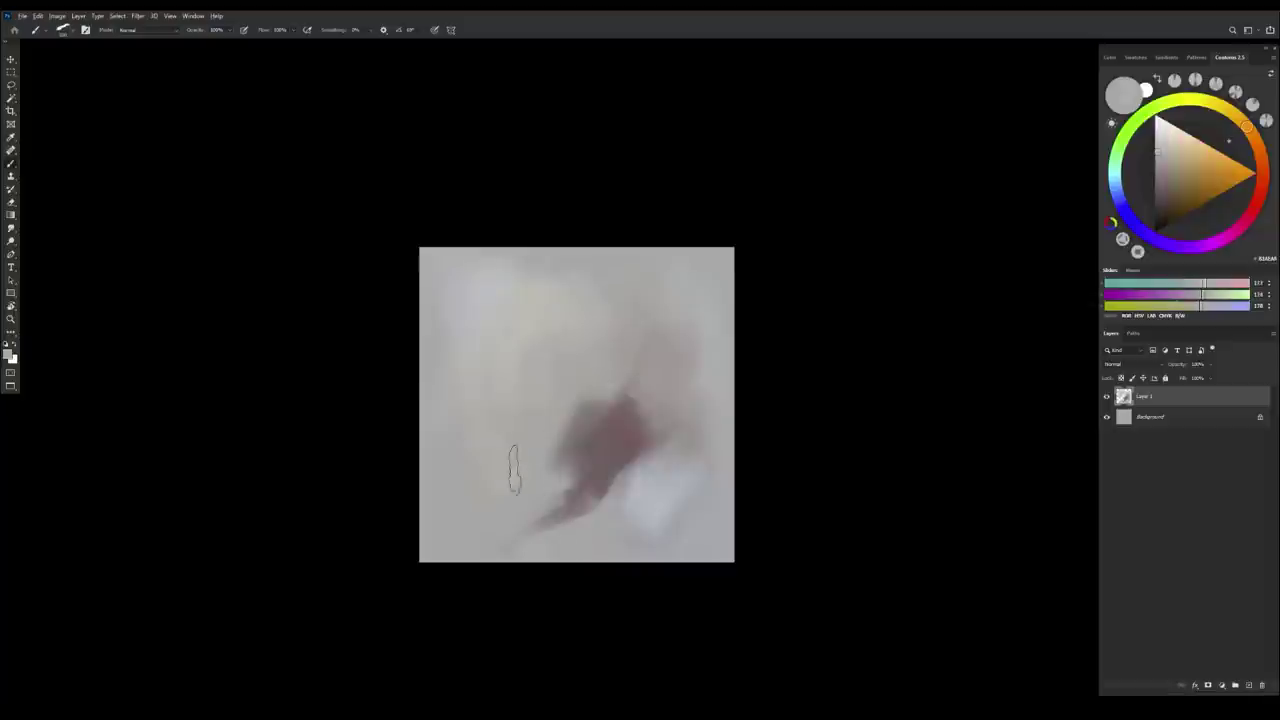
Widen the dark patch's left side with sampled mauve and blend light greys above it
{"action": "left_click", "coordinate": [592, 461], "text": "alt"}
{"action": "left_click_drag", "start_coordinate": [585, 452], "coordinate": [533, 445]}
{"action": "mouse_move", "coordinate": [592, 390]}
{"action": "left_mouse_down"}
{"action": "mouse_move", "coordinate": [534, 444]}
{"action": "mouse_move", "coordinate": [536, 429]}
{"action": "mouse_move", "coordinate": [530, 466]}
{"action": "left_mouse_up"}
{"action": "left_click", "coordinate": [557, 389], "text": "alt"}
{"action": "left_click", "coordinate": [587, 445], "text": "alt"}
Flip the canvas back and paint a lightened tint of the sampled lavender across the upper-right corner and right edge
{"action": "key", "text": "ctrl+shift+h"}
{"action": "left_click", "coordinate": [602, 399], "text": "alt"}
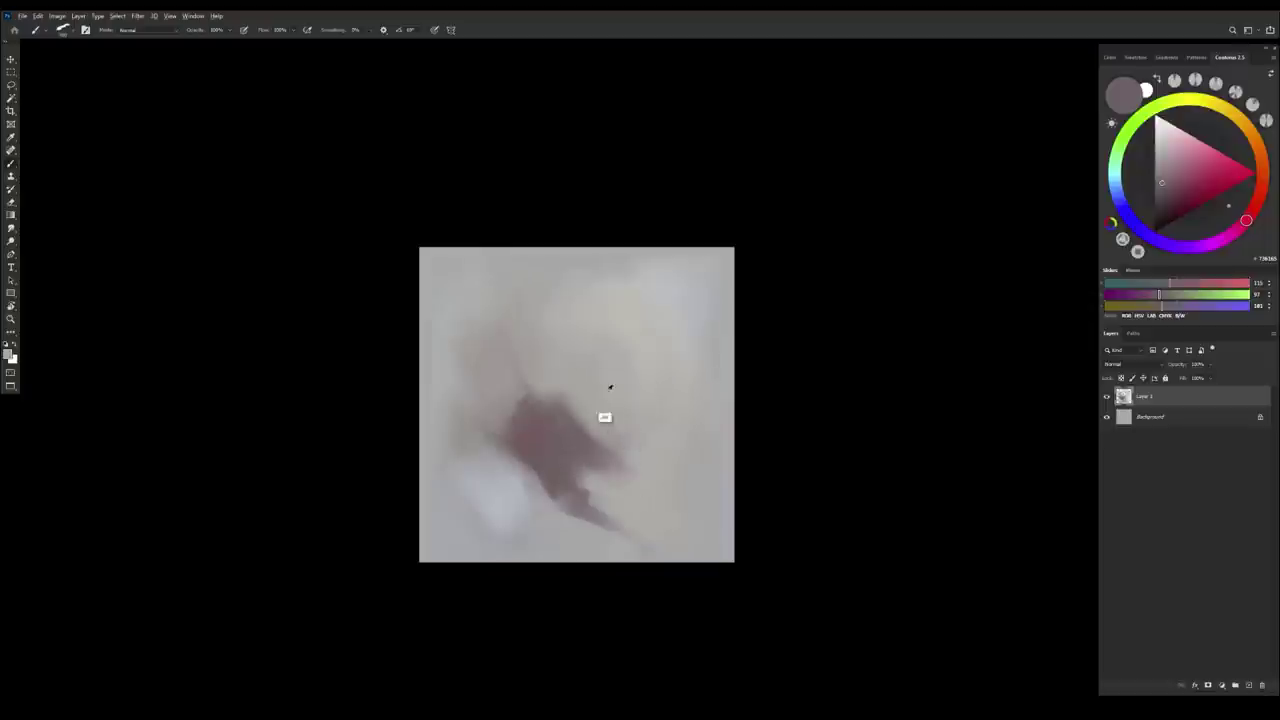
{"action": "left_click", "coordinate": [688, 291], "text": "alt"}
{"action": "left_click_drag", "start_coordinate": [1163, 145], "coordinate": [1162, 132]}
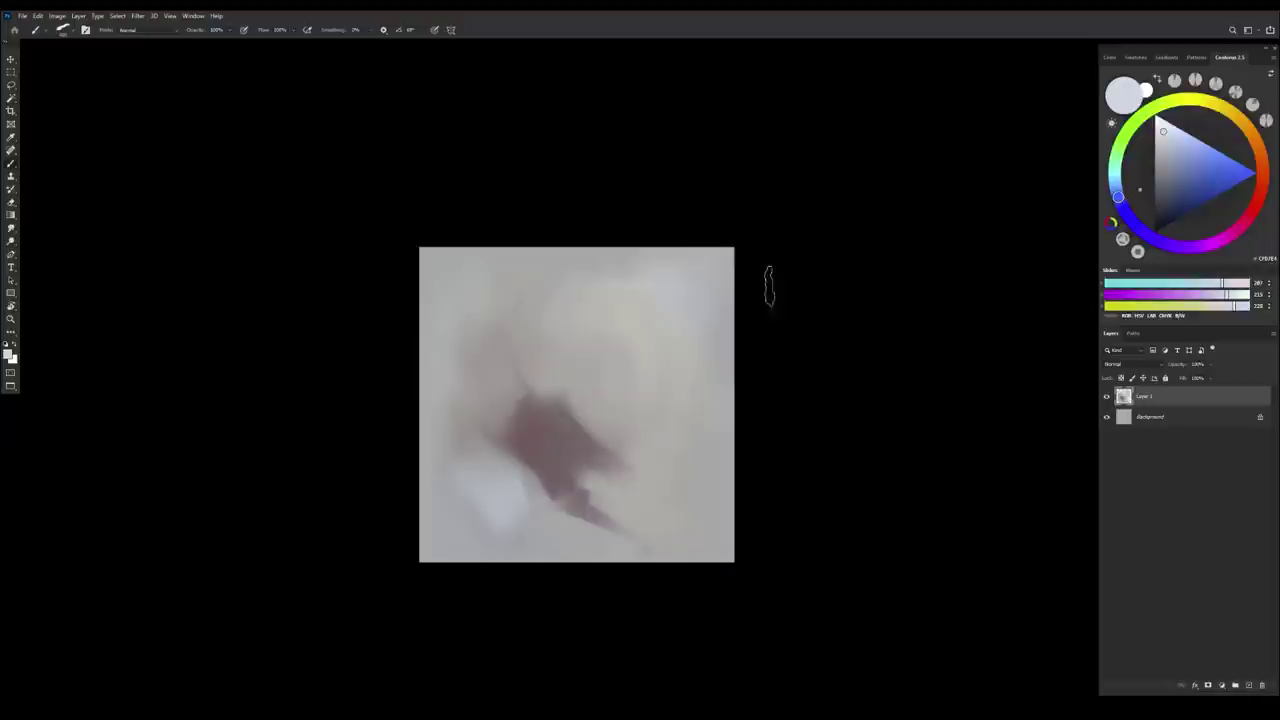
{"action": "left_click_drag", "start_coordinate": [685, 240], "coordinate": [726, 465]}
{"action": "left_click_drag", "start_coordinate": [711, 240], "coordinate": [577, 253]}
{"action": "left_click_drag", "start_coordinate": [686, 270], "coordinate": [757, 410]}
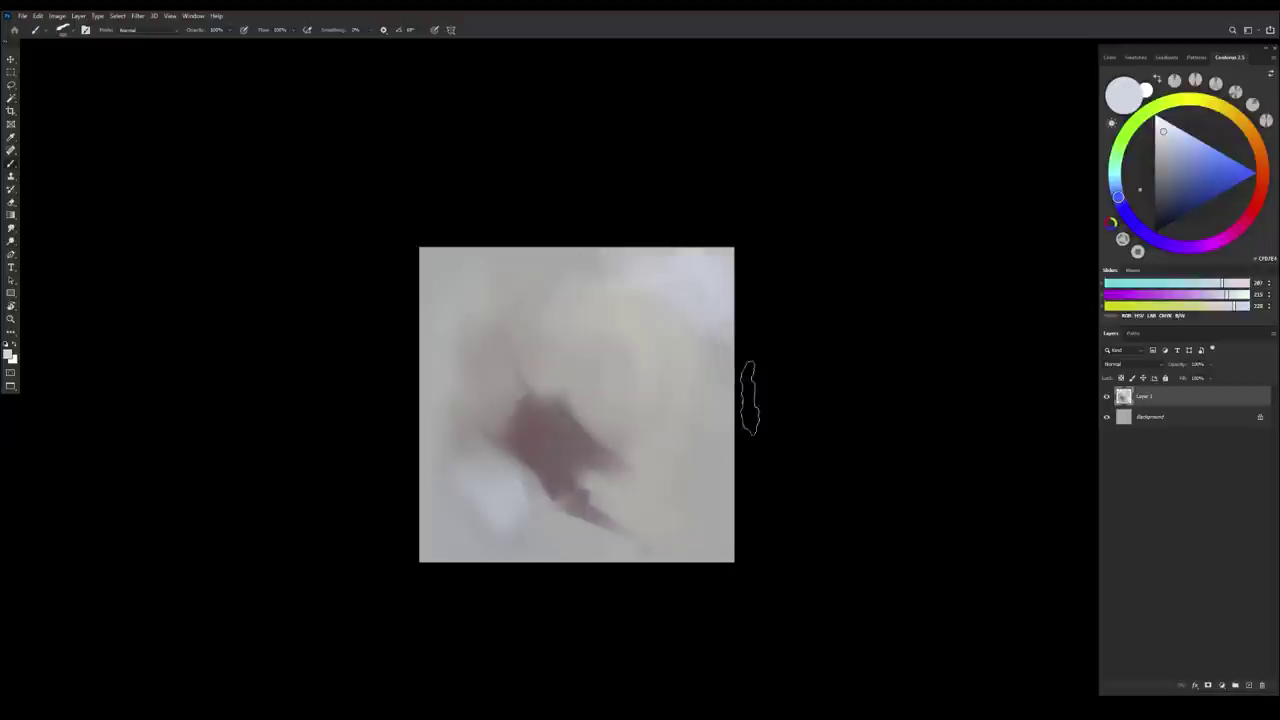
Blend sampled warm greys above the dark patch with soft vertical strokes
{"action": "left_click", "coordinate": [652, 357], "text": "alt"}
{"action": "left_click", "coordinate": [587, 313], "text": "alt"}
{"action": "left_click_drag", "start_coordinate": [521, 350], "coordinate": [478, 375]}
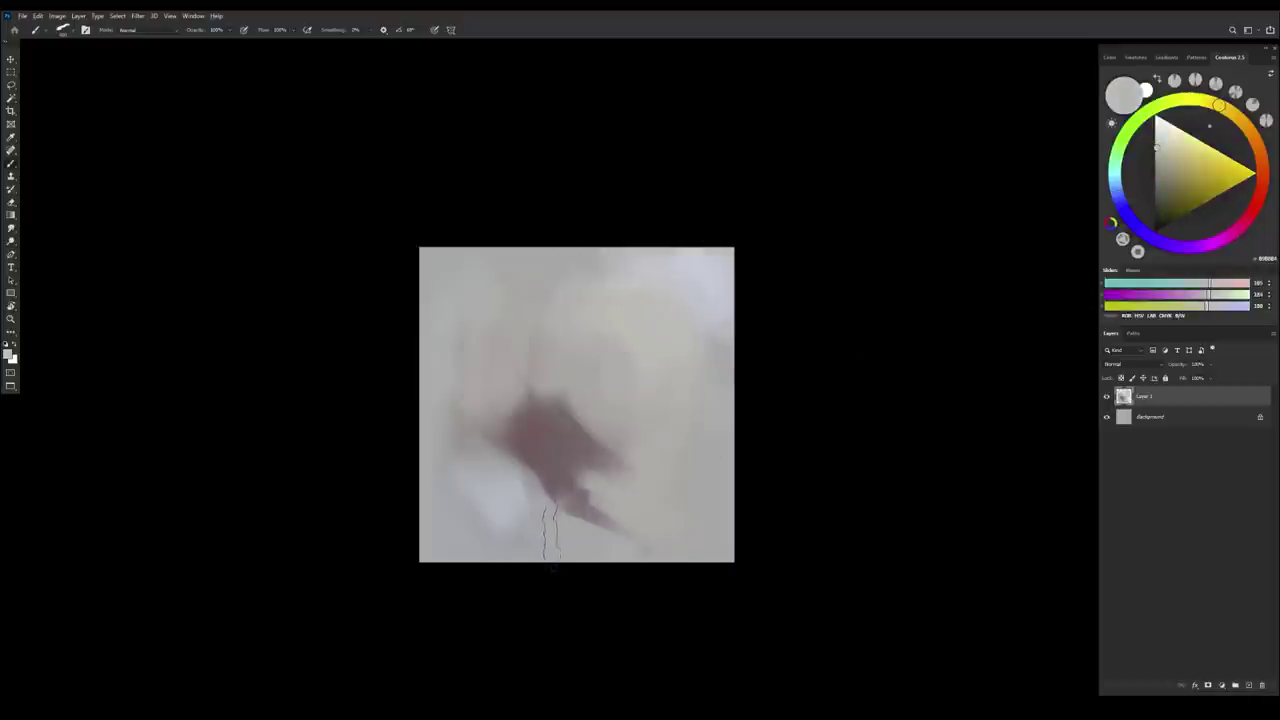
{"action": "left_click", "coordinate": [627, 393], "text": "alt"}
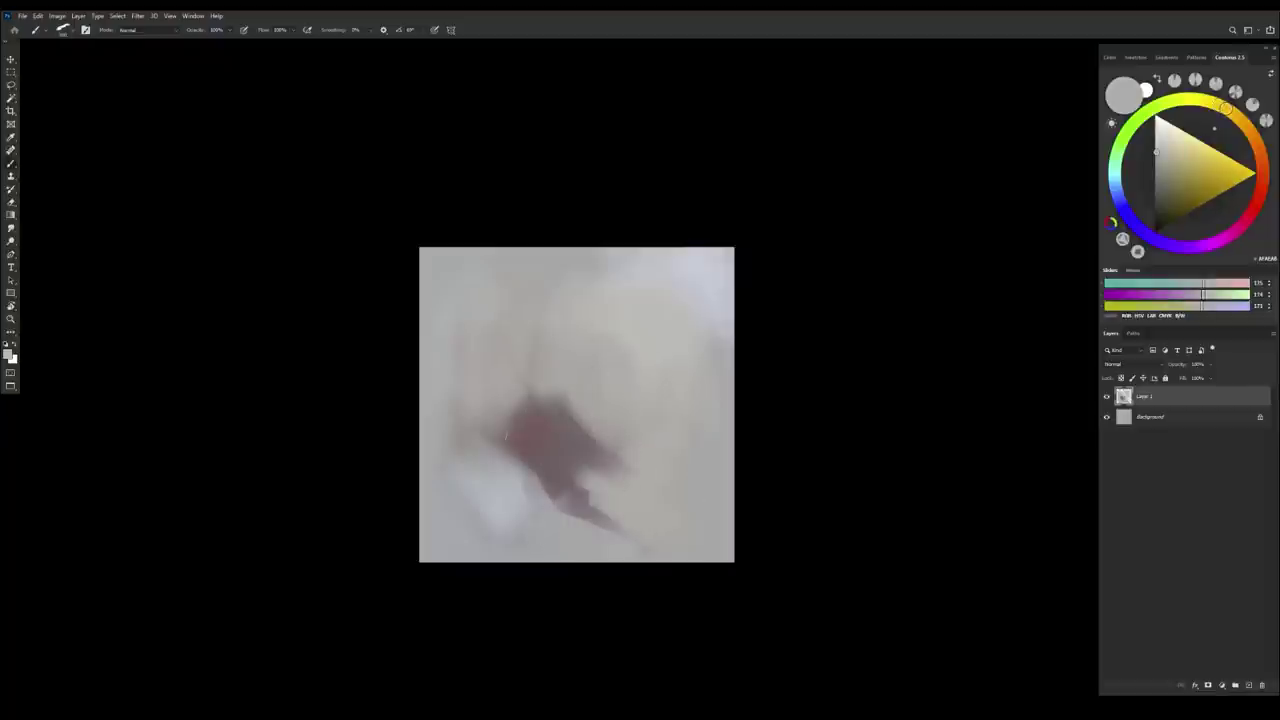
Lighten the sampled grey to a pale mint blue and paint it along the canvas's left edge
{"action": "left_click", "coordinate": [437, 385], "text": "alt"}
{"action": "left_click", "coordinate": [1166, 137]}
{"action": "left_click", "coordinate": [1116, 171]}
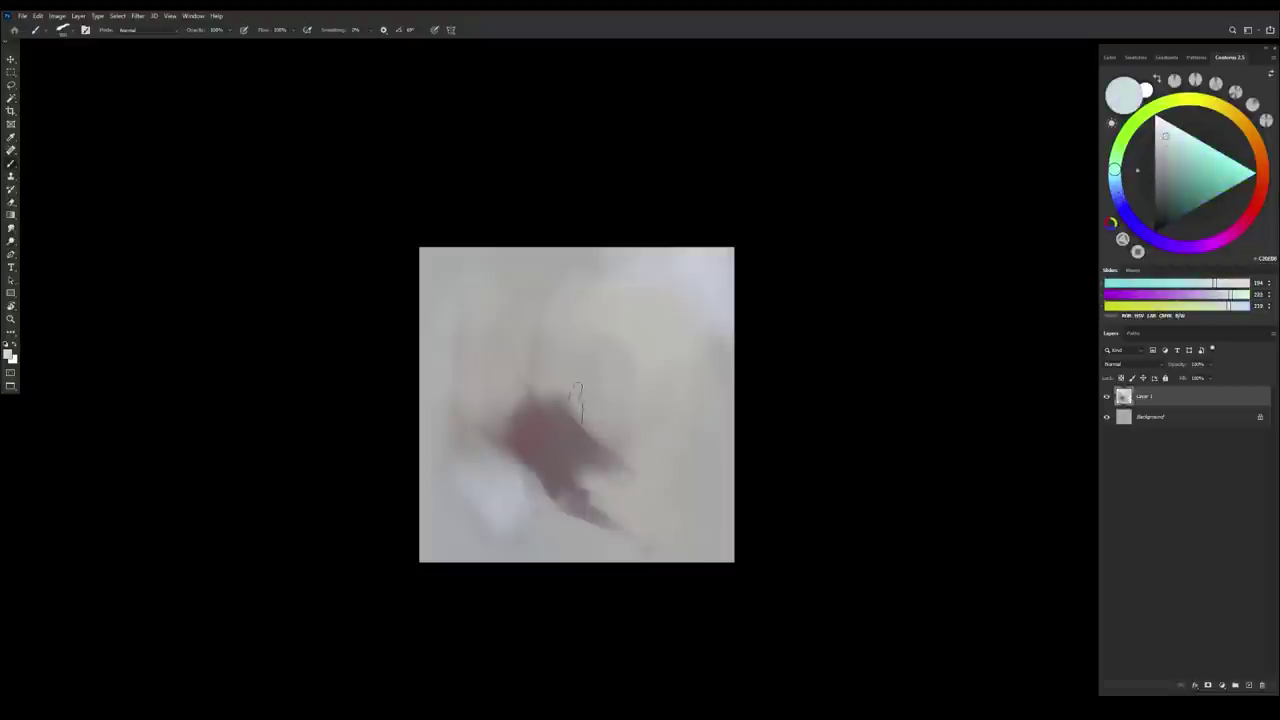
{"action": "left_click", "coordinate": [477, 370], "text": "alt"}
{"action": "left_click", "coordinate": [434, 402], "text": "alt"}
{"action": "left_click_drag", "start_coordinate": [434, 362], "coordinate": [427, 385]}
Blend sampled warm greys between the mint edge and the dark patch, and touch up the right side with lightened lavender
{"action": "left_click", "coordinate": [485, 459], "text": "alt"}
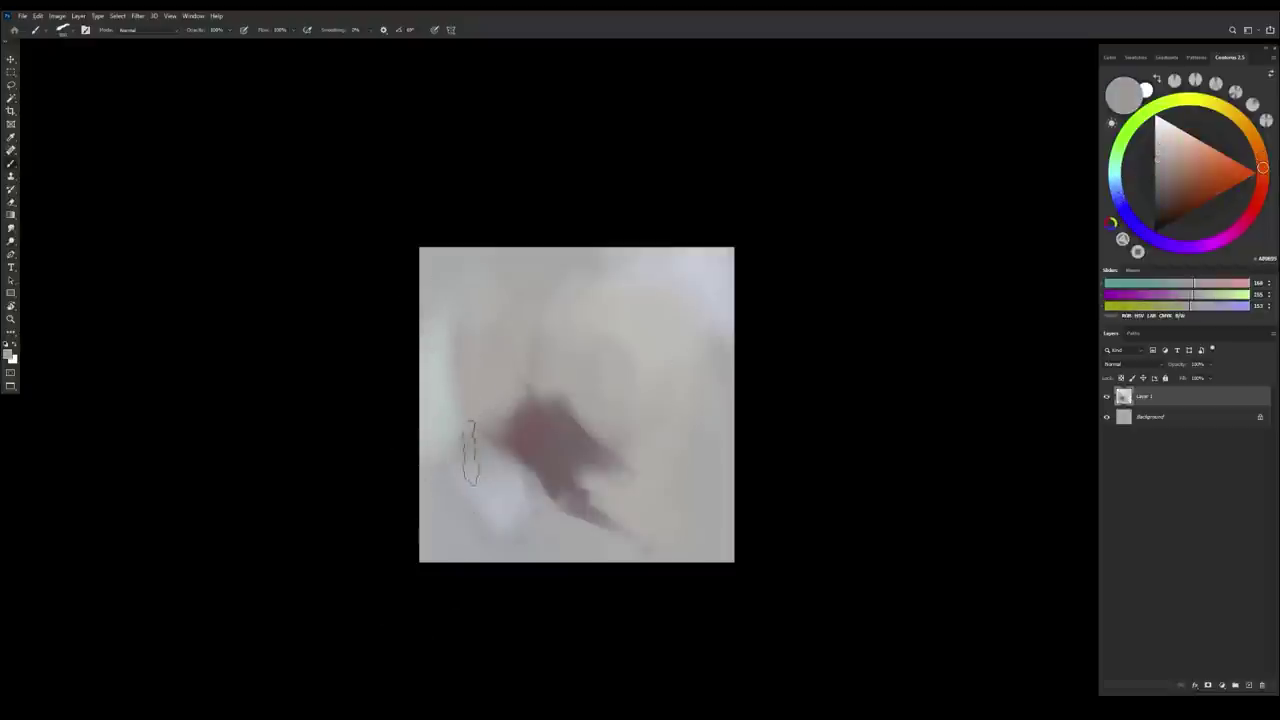
{"action": "left_click", "coordinate": [439, 452], "text": "alt"}
{"action": "left_click", "coordinate": [473, 341], "text": "alt"}
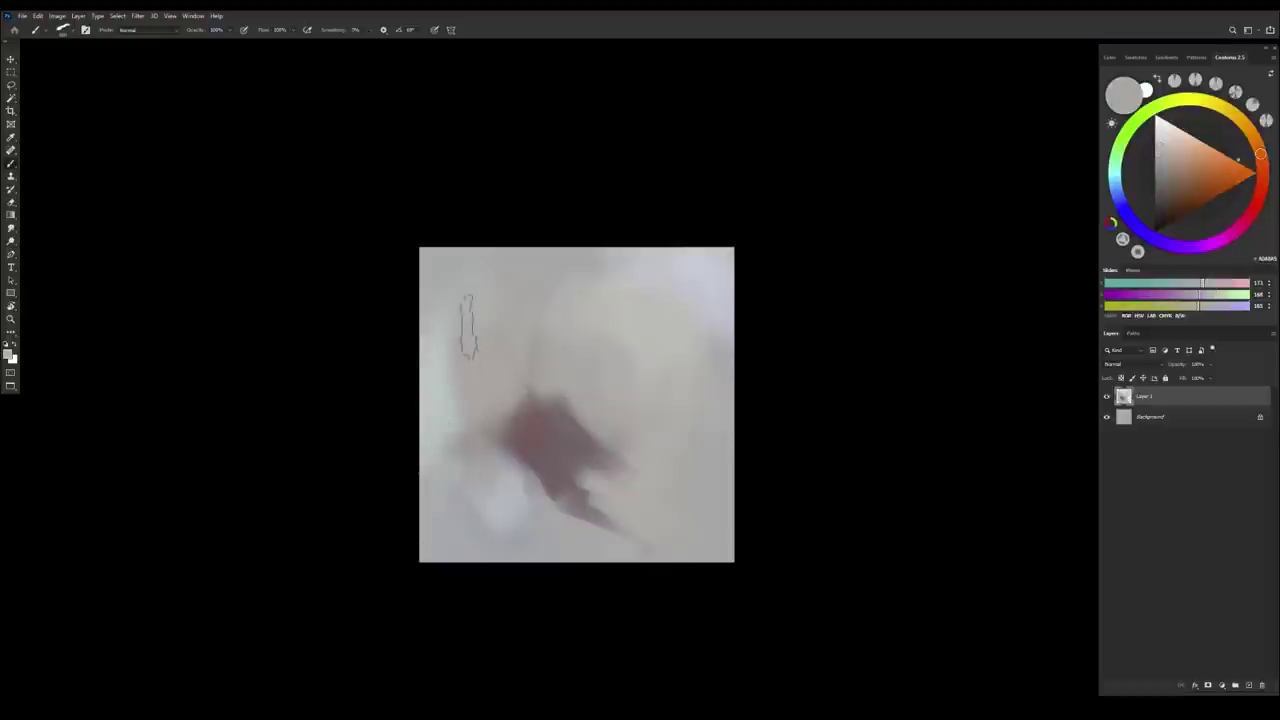
{"action": "left_click", "coordinate": [700, 276], "text": "alt"}
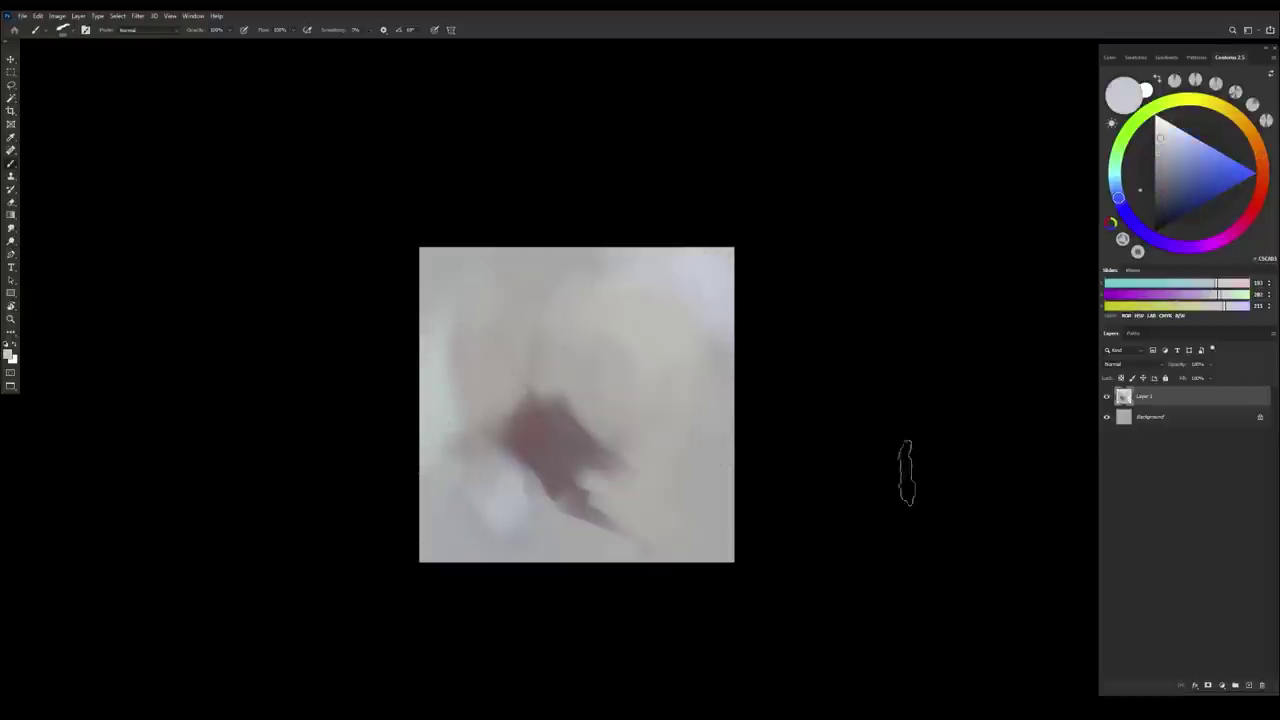
{"action": "left_click", "coordinate": [1161, 133]}
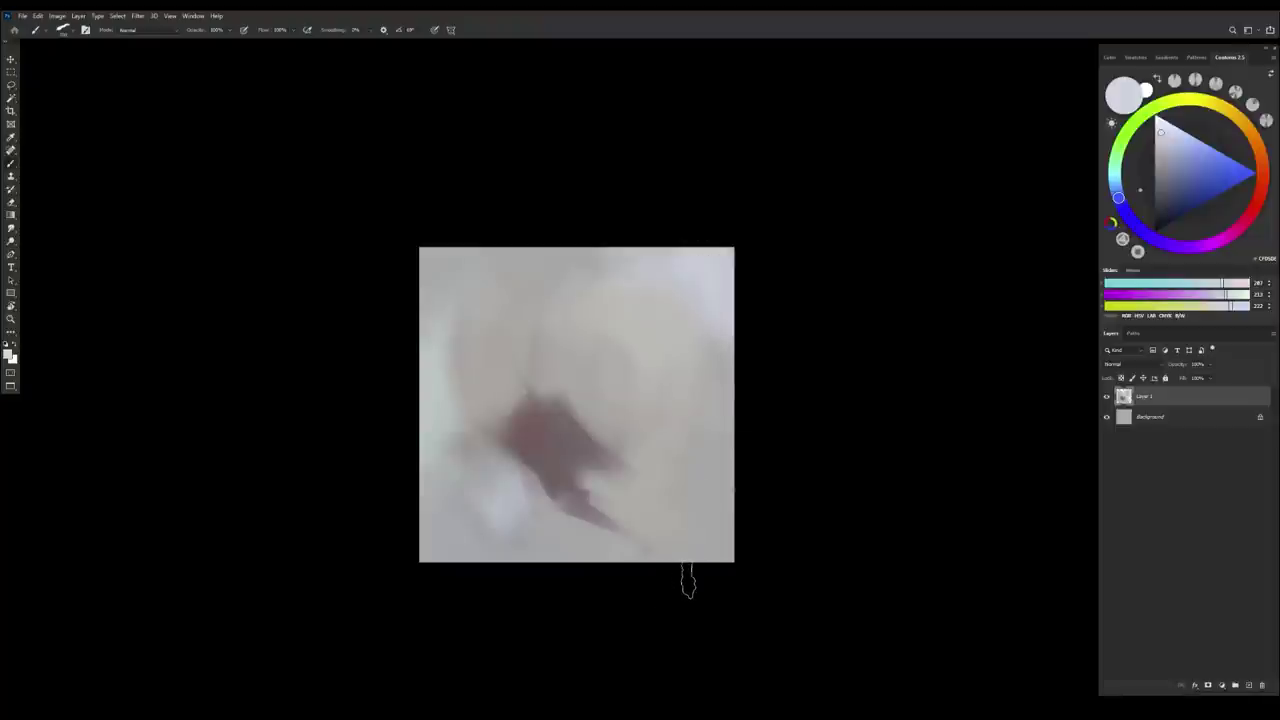
Darken the sampled colour to a deep olive grey and paint a small spot at the upper centre
{"action": "left_click", "coordinate": [661, 422], "text": "alt"}
{"action": "left_click_drag", "start_coordinate": [1160, 156], "coordinate": [1159, 200]}
{"action": "mouse_move", "coordinate": [589, 295]}
{"action": "left_mouse_down"}
{"action": "mouse_move", "coordinate": [617, 338]}
{"action": "mouse_move", "coordinate": [598, 335]}
{"action": "left_mouse_up"}
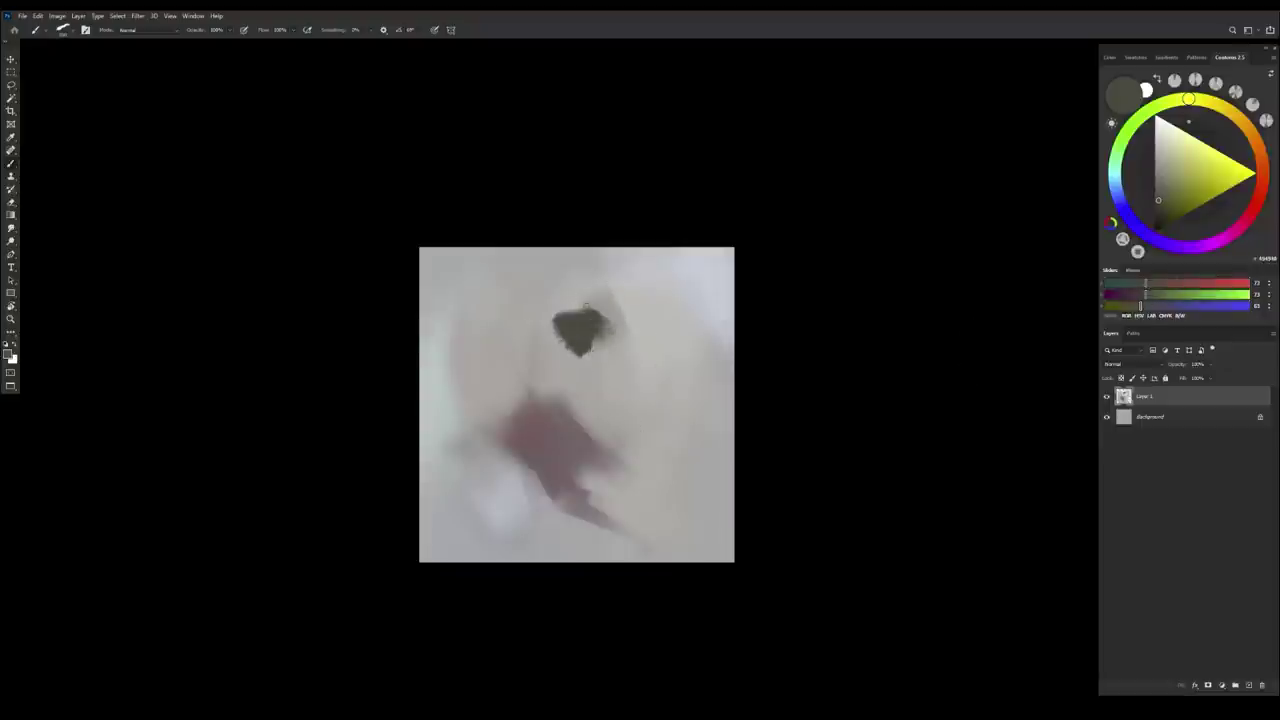
Try trimming the olive spot and shading it with a dark bluish purple that runs downward
{"action": "left_click", "coordinate": [578, 372], "text": "alt"}
{"action": "left_click_drag", "start_coordinate": [1159, 165], "coordinate": [1161, 197]}
{"action": "left_click_drag", "start_coordinate": [1150, 307], "coordinate": [1165, 308]}
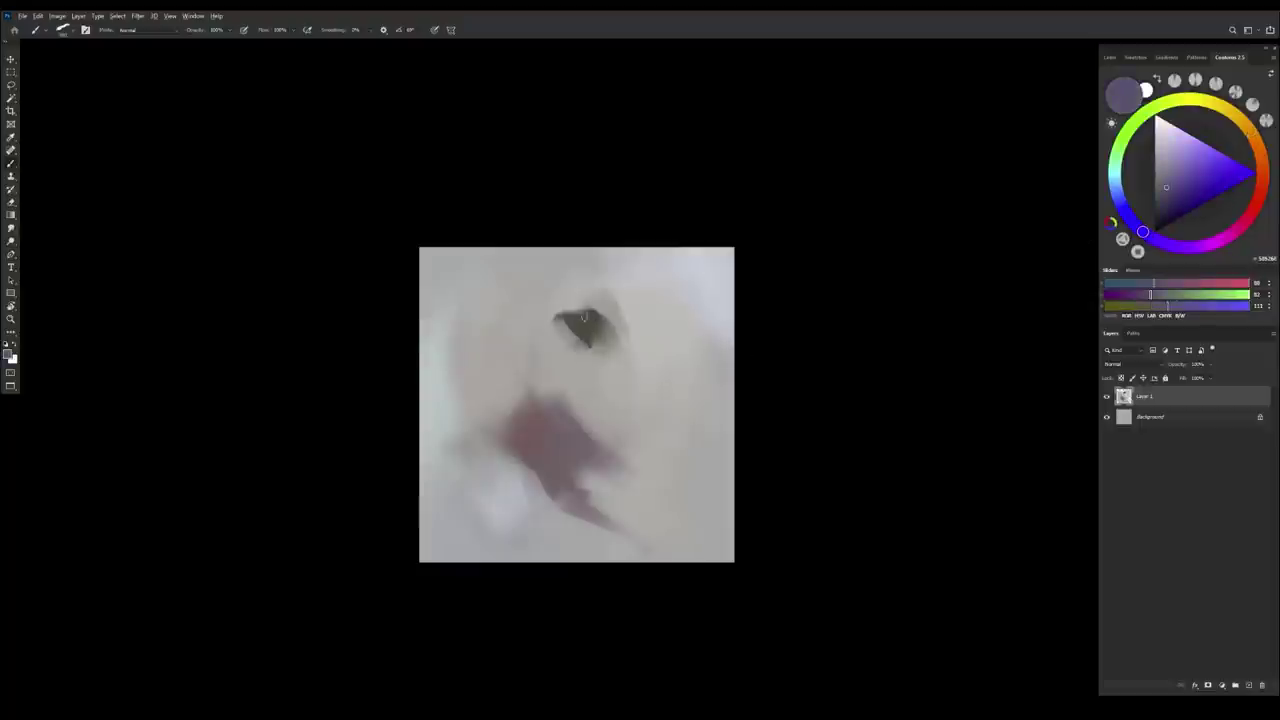
{"action": "left_click", "coordinate": [1161, 205]}
{"action": "left_click_drag", "start_coordinate": [592, 338], "coordinate": [600, 368]}
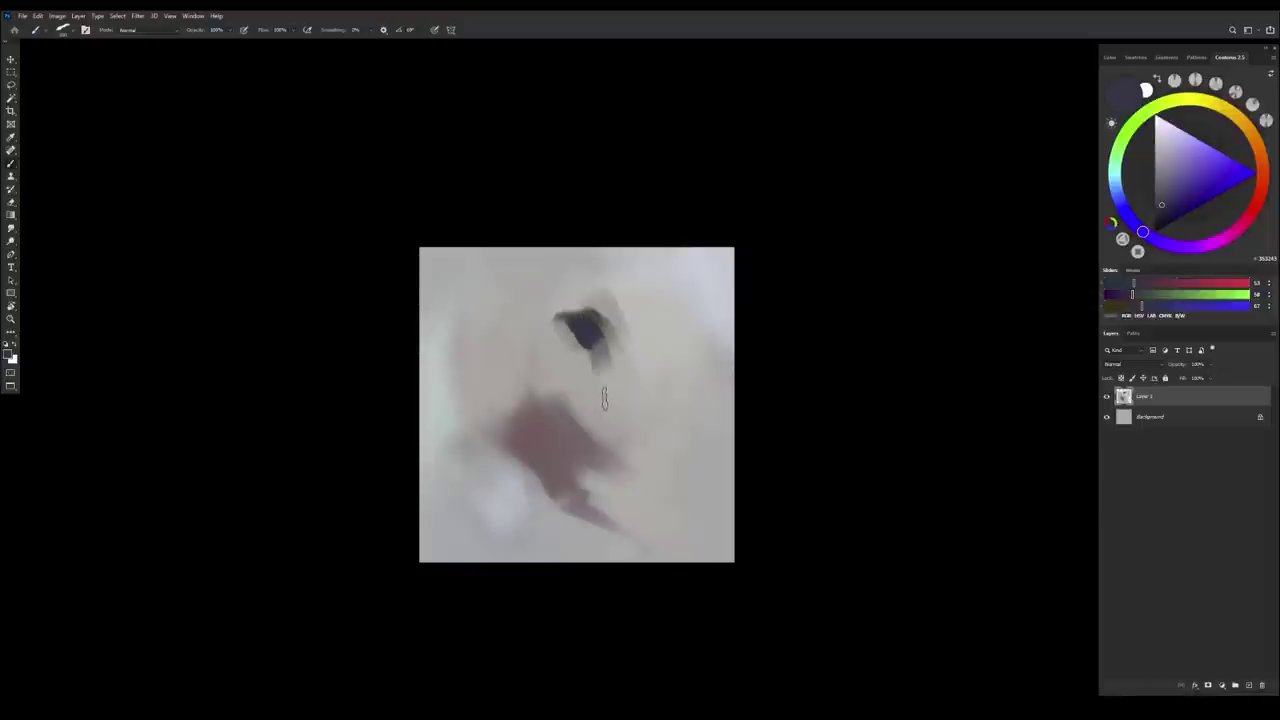
Undo the bluish-purple shading and trimming strokes on the olive spot
{"action": "key", "text": "ctrl+z"}
{"action": "key", "text": "ctrl+z"}
{"action": "key", "text": "ctrl+z"}
{"action": "key", "text": "ctrl+z"}
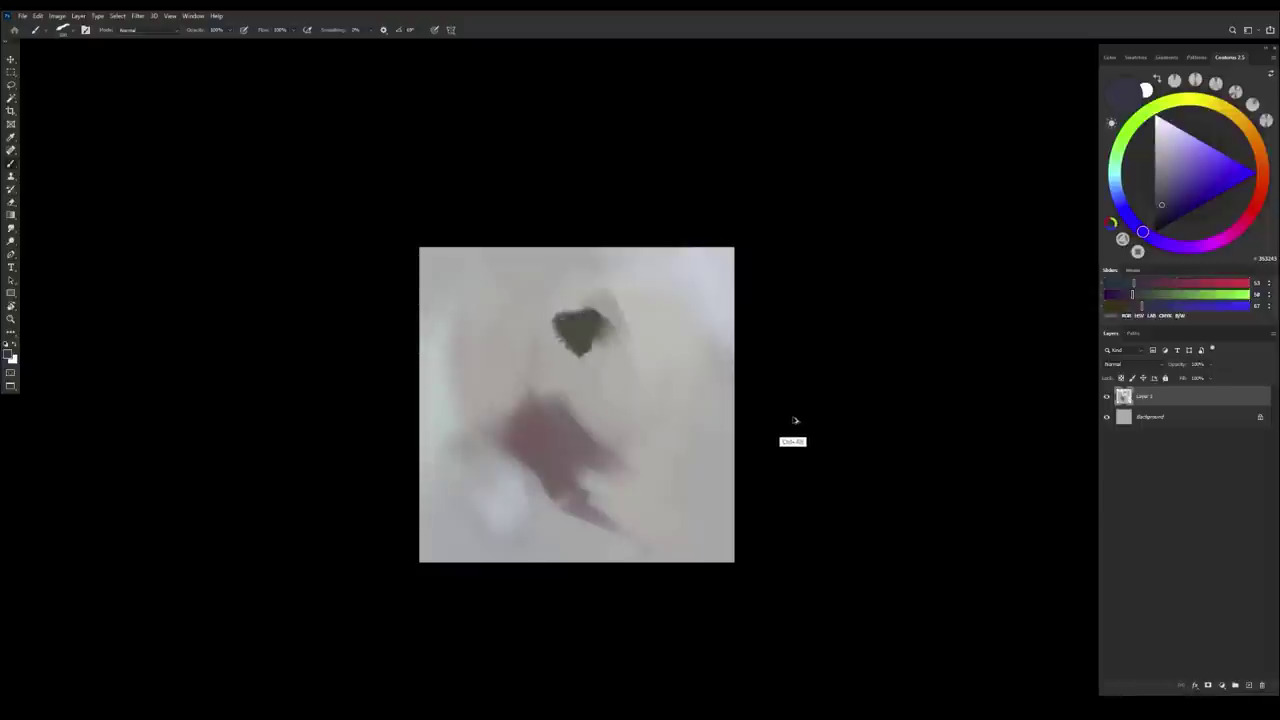
Cover the olive spot with near-black, extend it toward the lower right, and soften its edges with sampled greys
{"action": "left_click", "coordinate": [1160, 219]}
{"action": "mouse_move", "coordinate": [602, 318]}
{"action": "left_mouse_down"}
{"action": "mouse_move", "coordinate": [601, 373]}
{"action": "mouse_move", "coordinate": [602, 305]}
{"action": "mouse_move", "coordinate": [606, 368]}
{"action": "mouse_move", "coordinate": [613, 345]}
{"action": "mouse_move", "coordinate": [630, 390]}
{"action": "mouse_move", "coordinate": [600, 360]}
{"action": "mouse_move", "coordinate": [593, 373]}
{"action": "mouse_move", "coordinate": [626, 402]}
{"action": "left_mouse_up"}
{"action": "left_click", "coordinate": [594, 373], "text": "alt"}
{"action": "left_click", "coordinate": [630, 308], "text": "alt"}
{"action": "mouse_move", "coordinate": [630, 310]}
{"action": "left_mouse_down"}
{"action": "mouse_move", "coordinate": [637, 345]}
{"action": "mouse_move", "coordinate": [557, 364]}
{"action": "mouse_move", "coordinate": [583, 323]}
{"action": "mouse_move", "coordinate": [603, 342]}
{"action": "mouse_move", "coordinate": [592, 288]}
{"action": "left_mouse_up"}
Flip the canvas horizontally and separate the near-black mark into two shapes with sampled light greys
{"action": "key", "text": "ctrl+shift+h"}
{"action": "left_click", "coordinate": [550, 336], "text": "alt"}
{"action": "left_click", "coordinate": [613, 355], "text": "alt"}
{"action": "left_click", "coordinate": [595, 340], "text": "alt"}
{"action": "left_click", "coordinate": [575, 275], "text": "alt"}
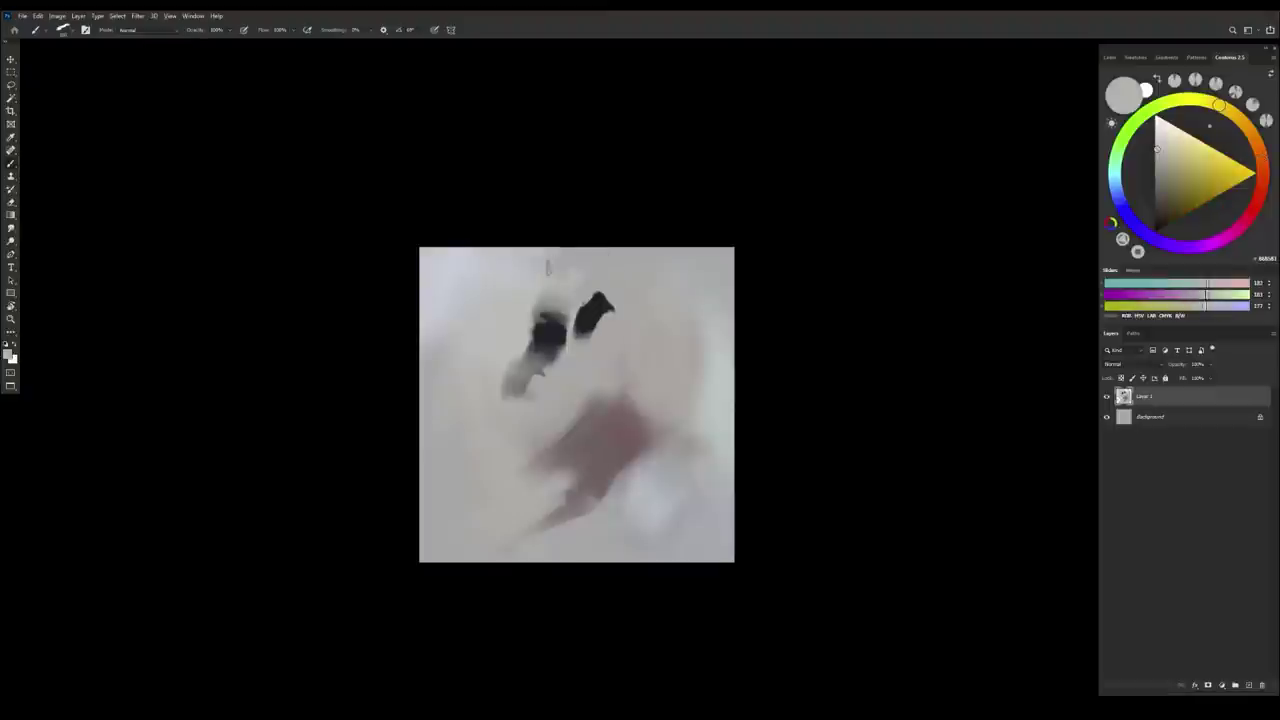
Brighten the background along both sides of the flipped canvas with sampled light greys, lavender and a lightened mint tint
{"action": "left_click", "coordinate": [452, 300], "text": "alt"}
{"action": "left_click", "coordinate": [489, 346], "text": "alt"}
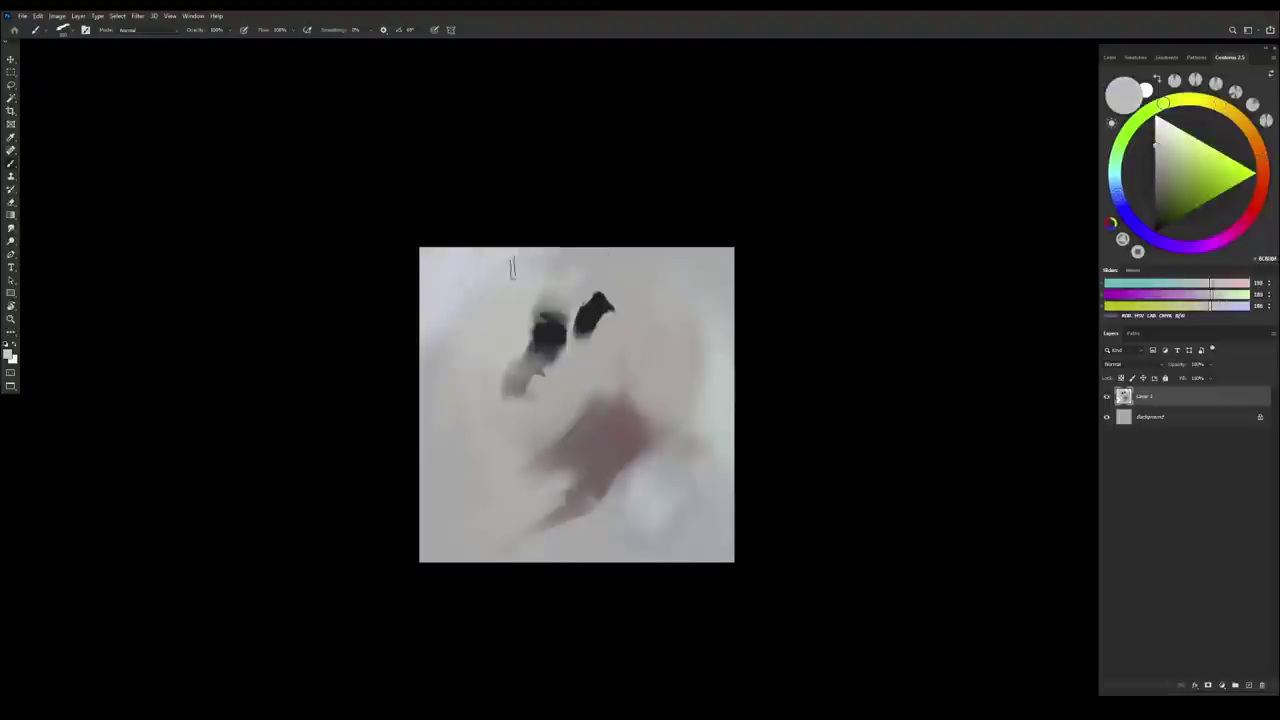
{"action": "left_click", "coordinate": [448, 302], "text": "alt"}
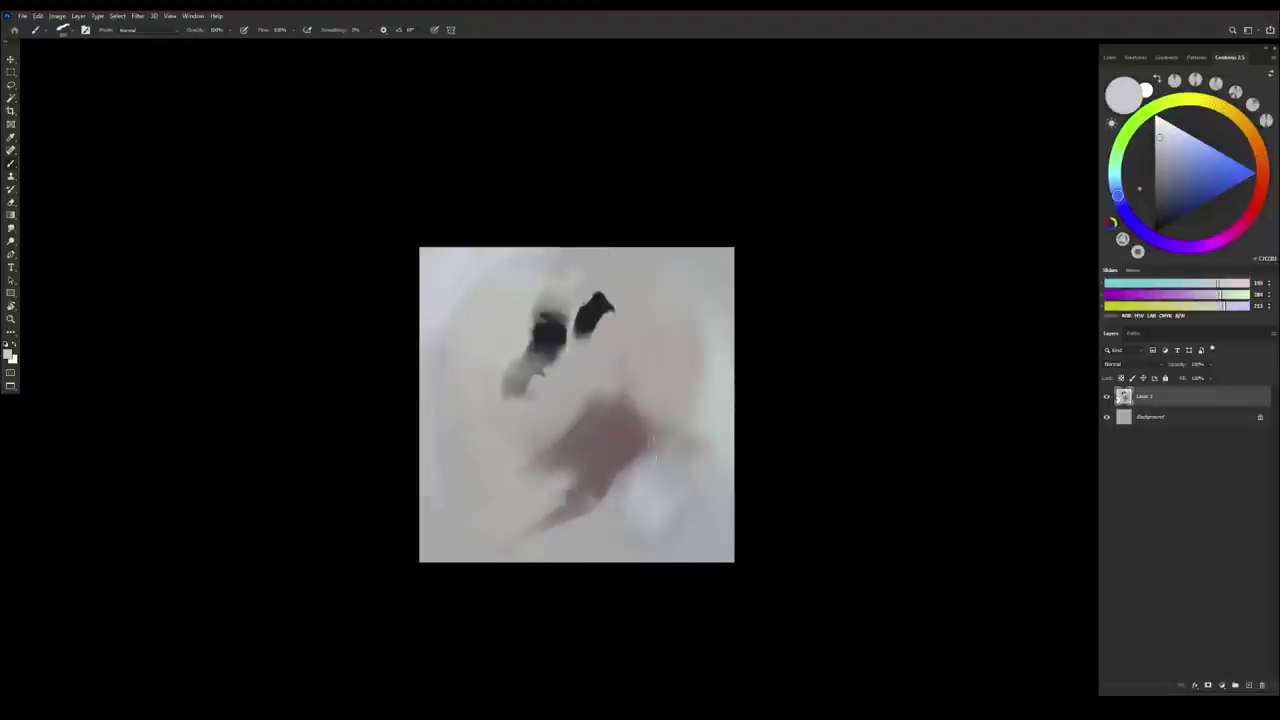
{"action": "left_click", "coordinate": [724, 382], "text": "alt"}
{"action": "left_click", "coordinate": [1163, 139]}
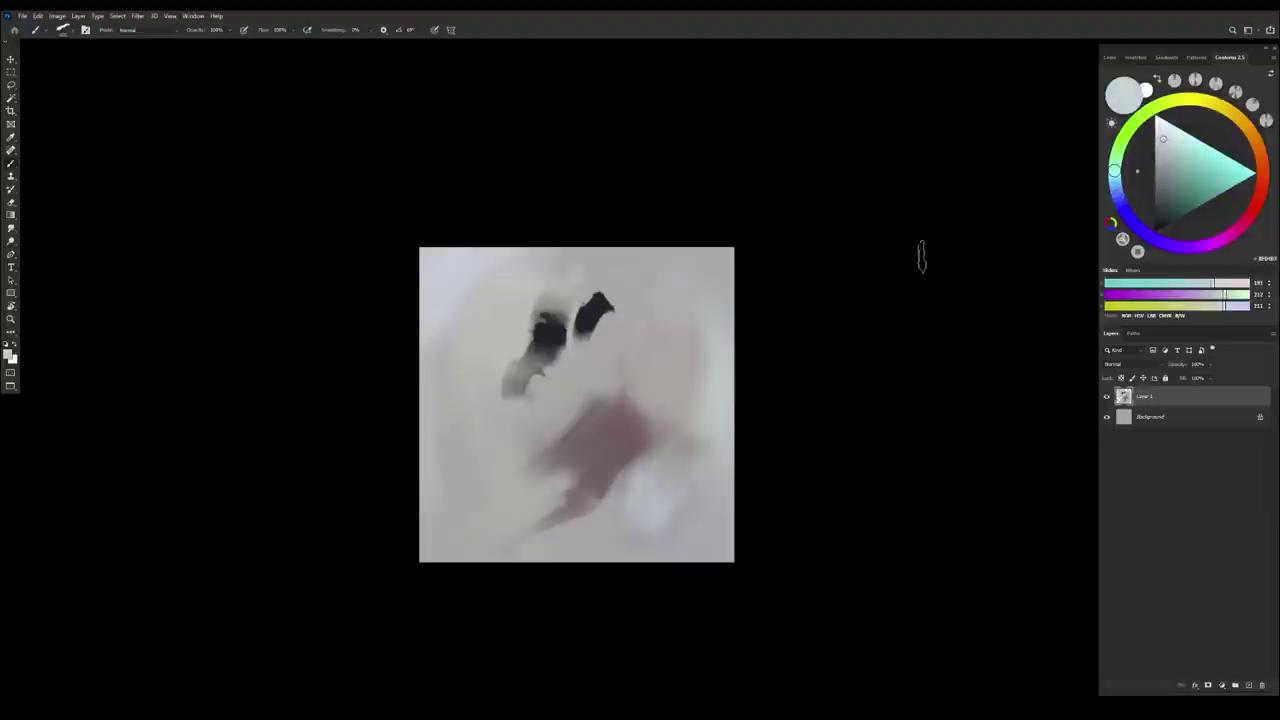
Flip the canvas back and use a larger brush to paint a flat bluish-grey area in the lower right
{"action": "key", "text": "ctrl+shift+h"}
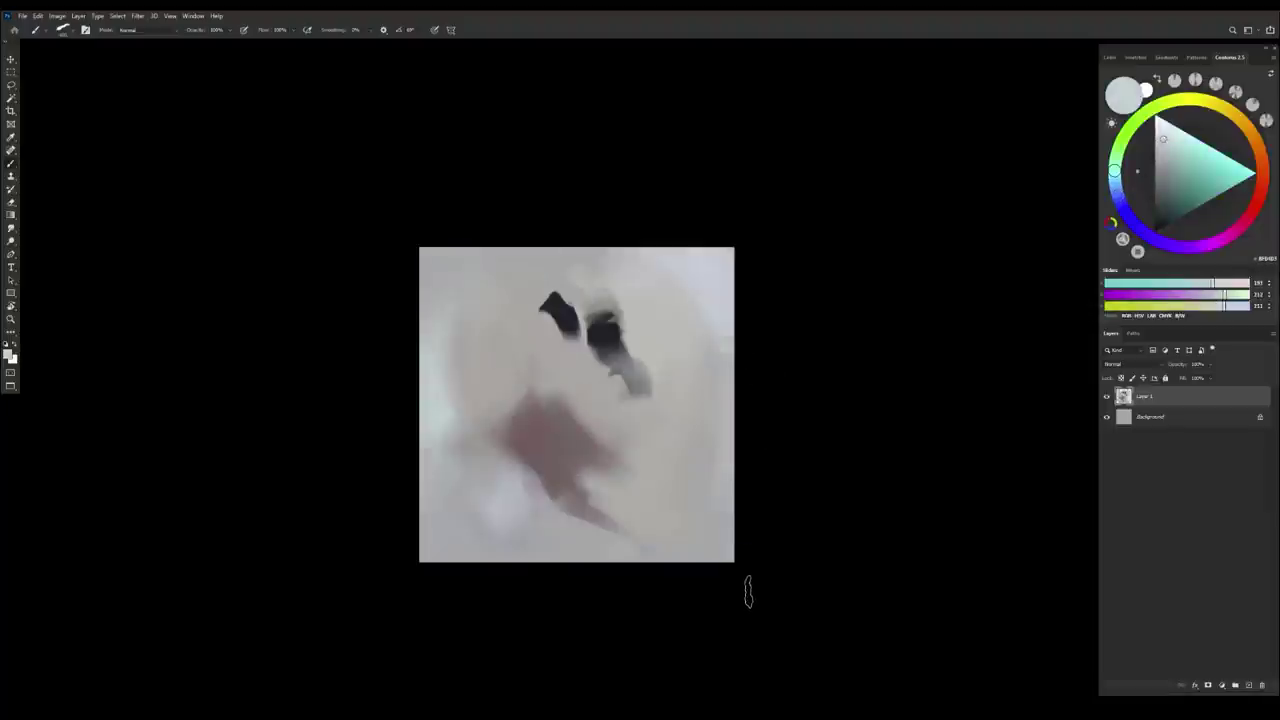
{"action": "left_click", "coordinate": [723, 456], "text": "alt"}
{"action": "key", "text": "bracketright"}
{"action": "key", "text": "bracketright"}
{"action": "key", "text": "bracketright"}
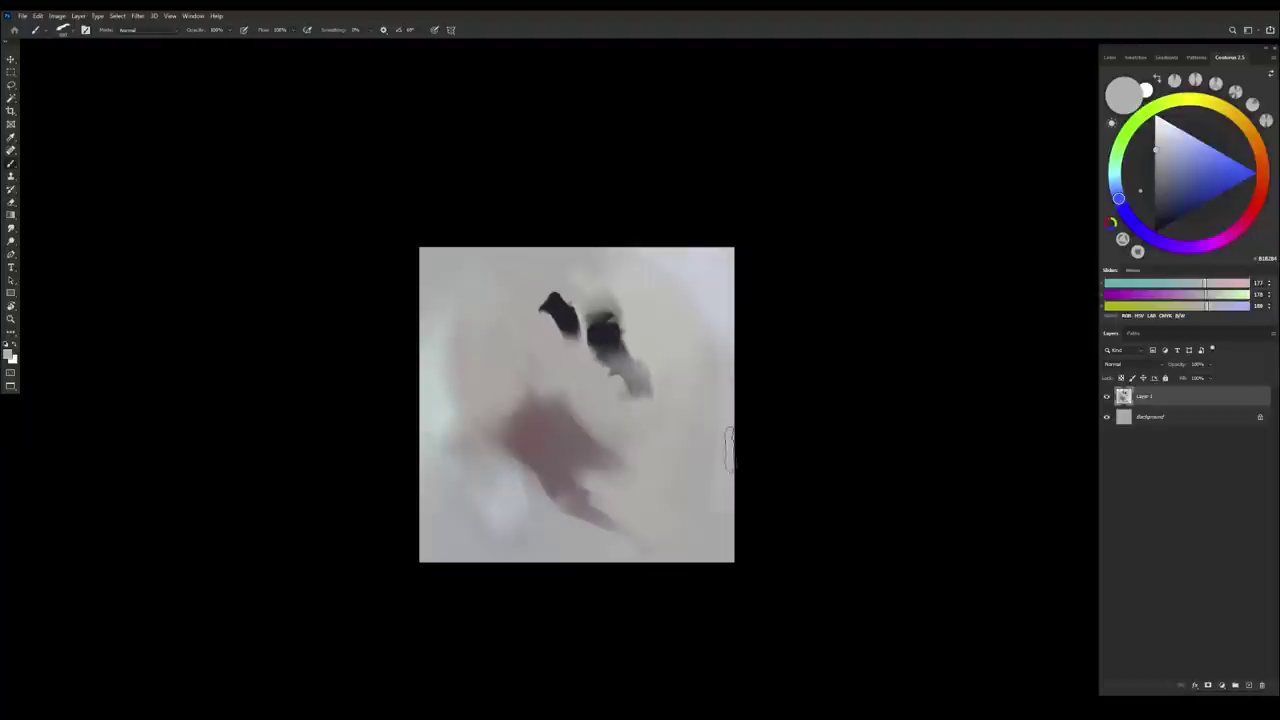
{"action": "mouse_move", "coordinate": [724, 455]}
{"action": "left_mouse_down"}
{"action": "mouse_move", "coordinate": [697, 508]}
{"action": "mouse_move", "coordinate": [692, 480]}
{"action": "mouse_move", "coordinate": [667, 527]}
{"action": "left_mouse_up"}
Build up a crisp-edged pale lavender shape in the upper-right corner and blend warm grey below it
{"action": "left_click", "coordinate": [682, 262], "text": "alt"}
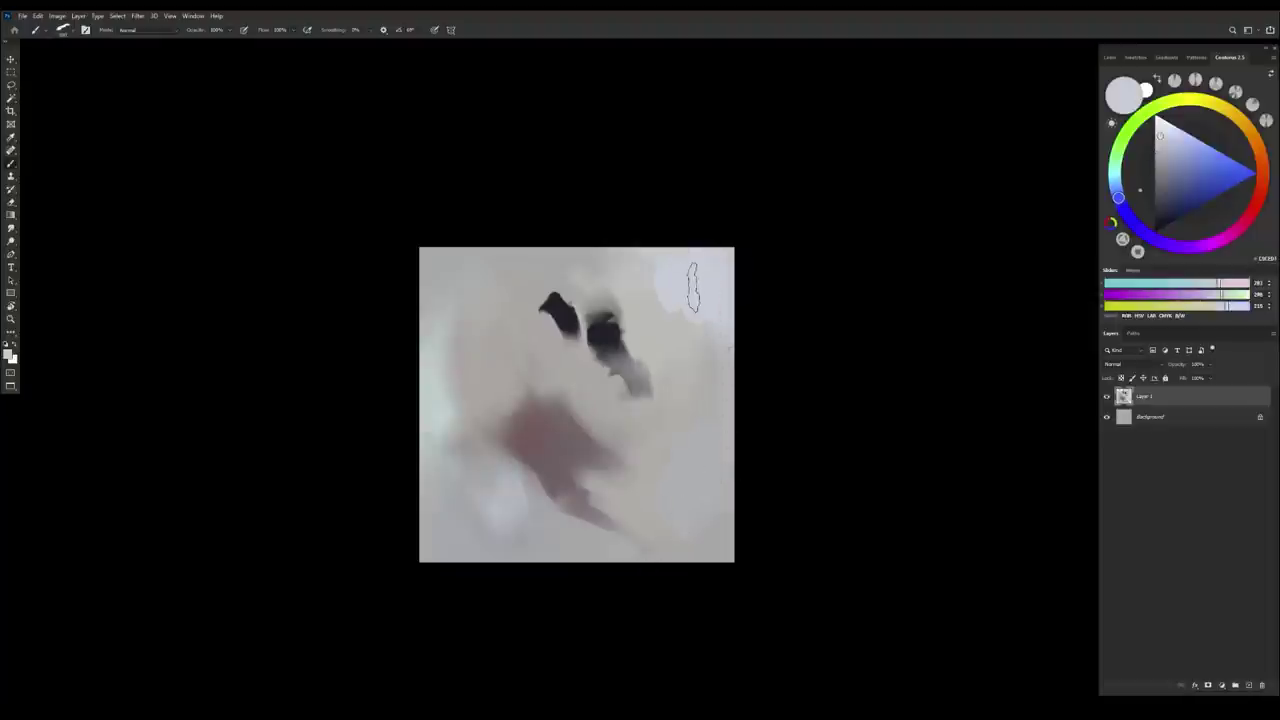
{"action": "left_click", "coordinate": [698, 342], "text": "alt"}
{"action": "left_click", "coordinate": [724, 302], "text": "alt"}
Paint a lighter mint tint on the left edge and trim it with sampled neutral grey
{"action": "left_click", "coordinate": [432, 410], "text": "alt"}
{"action": "left_click", "coordinate": [1164, 132]}
{"action": "left_click", "coordinate": [1114, 165]}
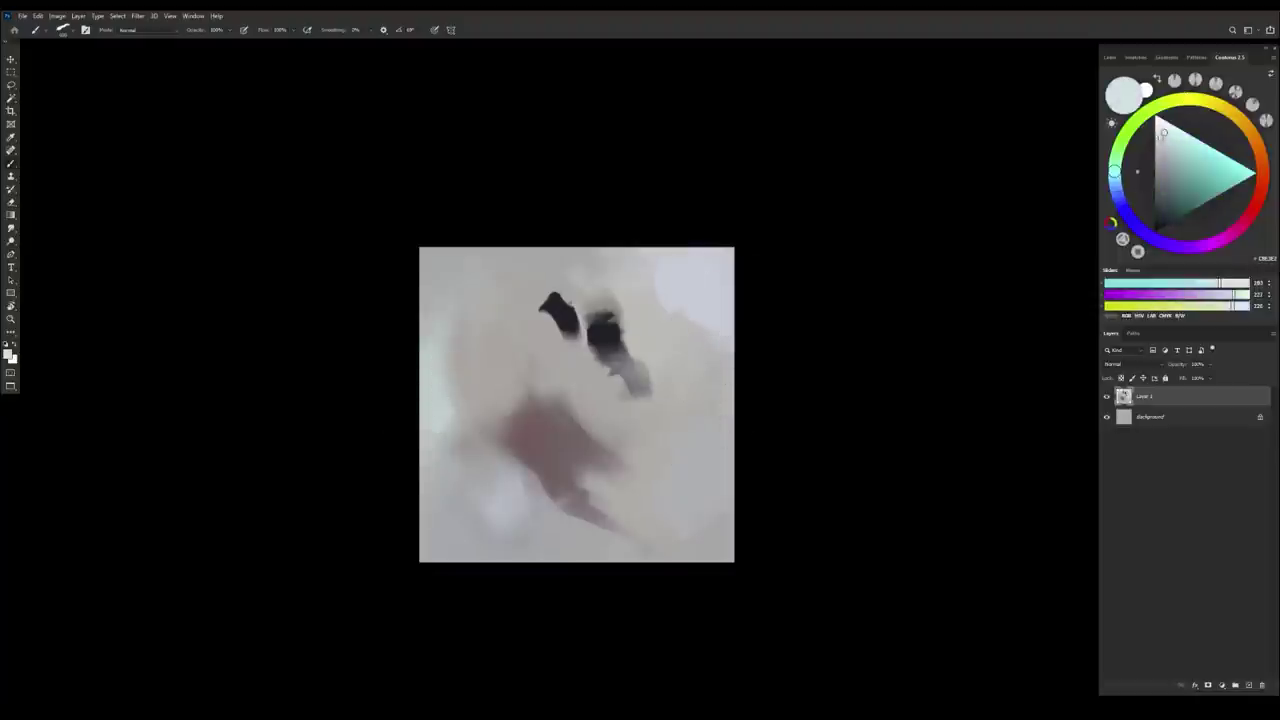
{"action": "mouse_move", "coordinate": [422, 358]}
{"action": "left_mouse_down"}
{"action": "mouse_move", "coordinate": [392, 553]}
{"action": "mouse_move", "coordinate": [430, 380]}
{"action": "mouse_move", "coordinate": [438, 308]}
{"action": "left_mouse_up"}
{"action": "left_click", "coordinate": [448, 372], "text": "alt"}
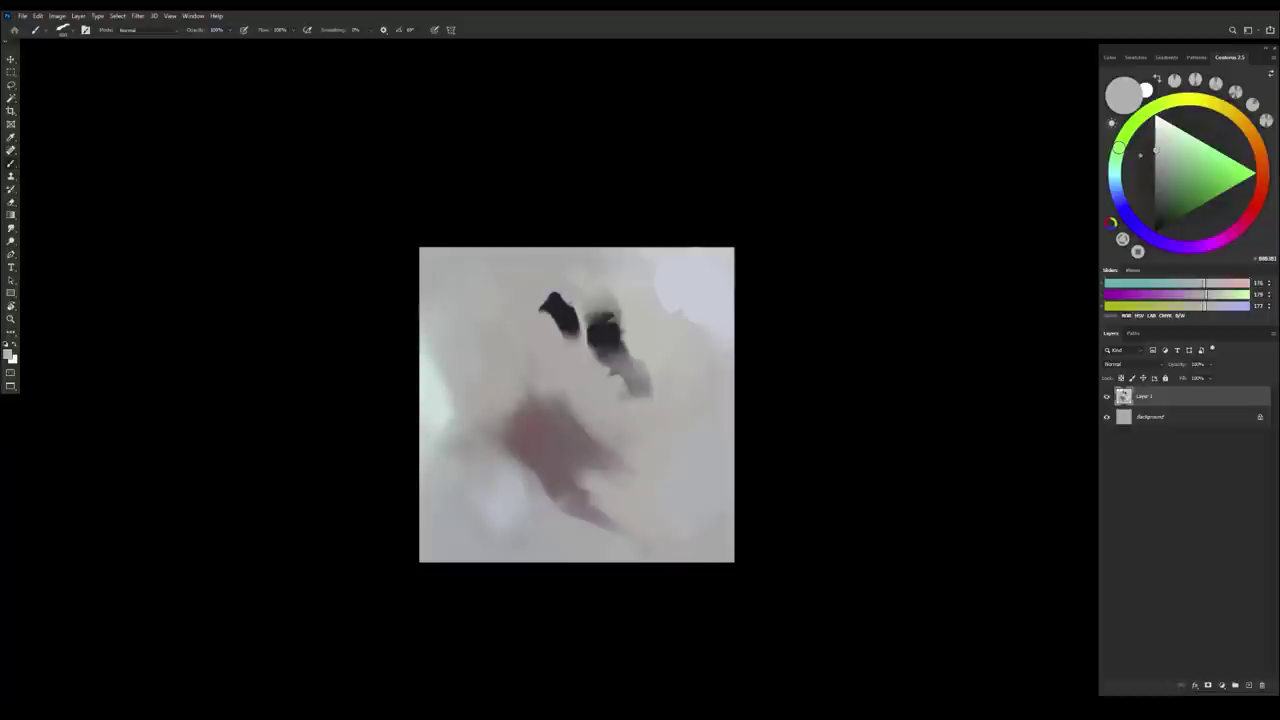
Shift the sampled grey to a dusty pink and paint it below the lavender corner at the right edge
{"action": "left_click", "coordinate": [697, 276], "text": "alt"}
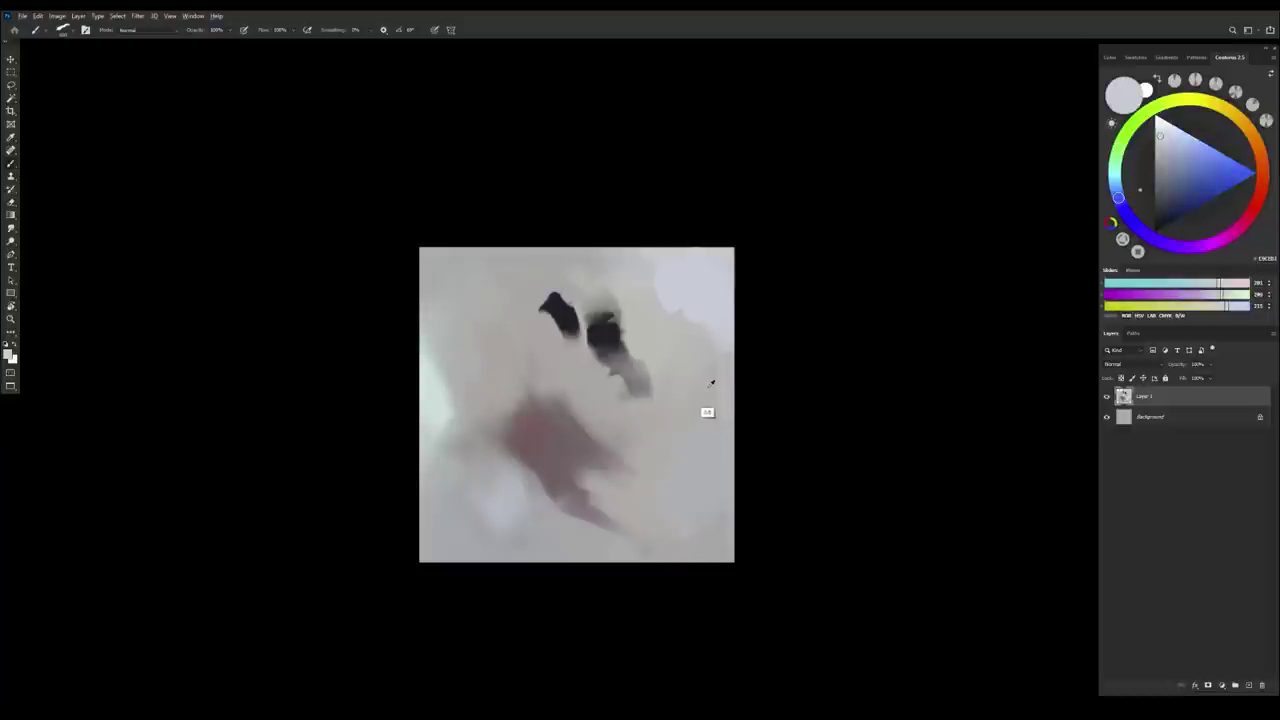
{"action": "left_click", "coordinate": [705, 412], "text": "alt"}
{"action": "left_click", "coordinate": [1210, 284]}
{"action": "left_click", "coordinate": [1203, 295]}
{"action": "left_click", "coordinate": [1161, 149]}
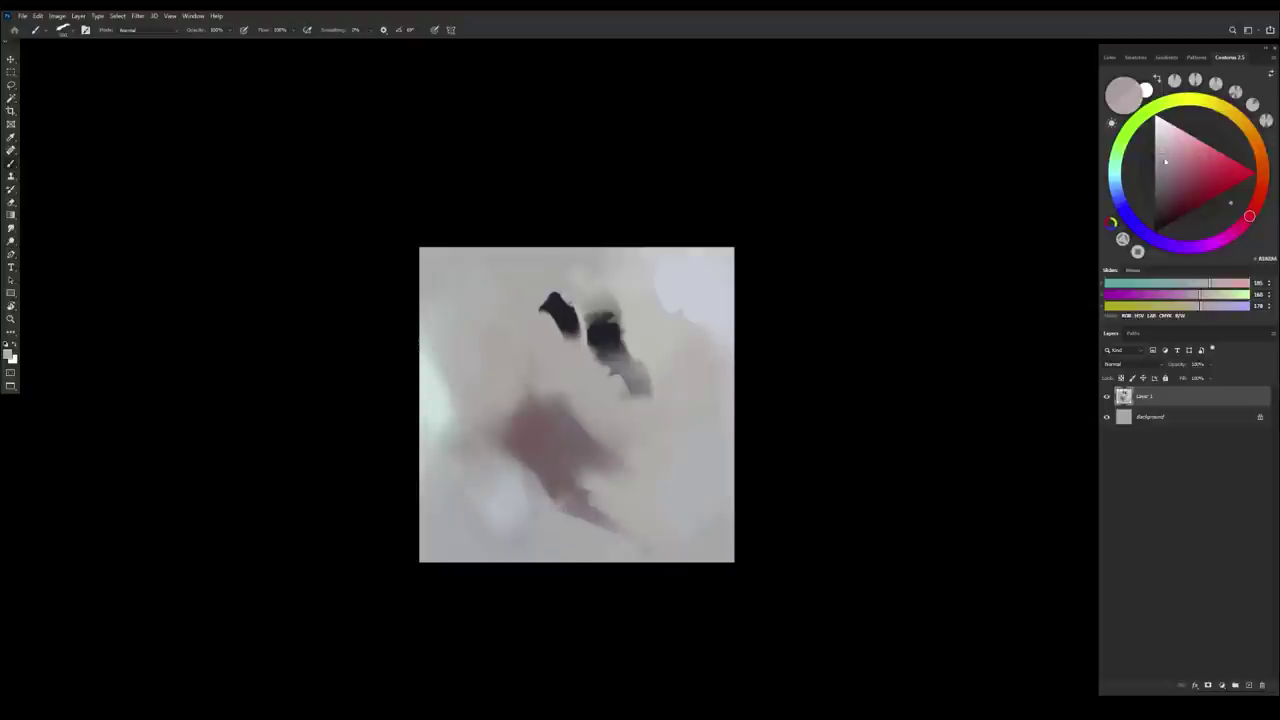
{"action": "left_click", "coordinate": [1161, 161]}
{"action": "left_click", "coordinate": [1262, 182]}
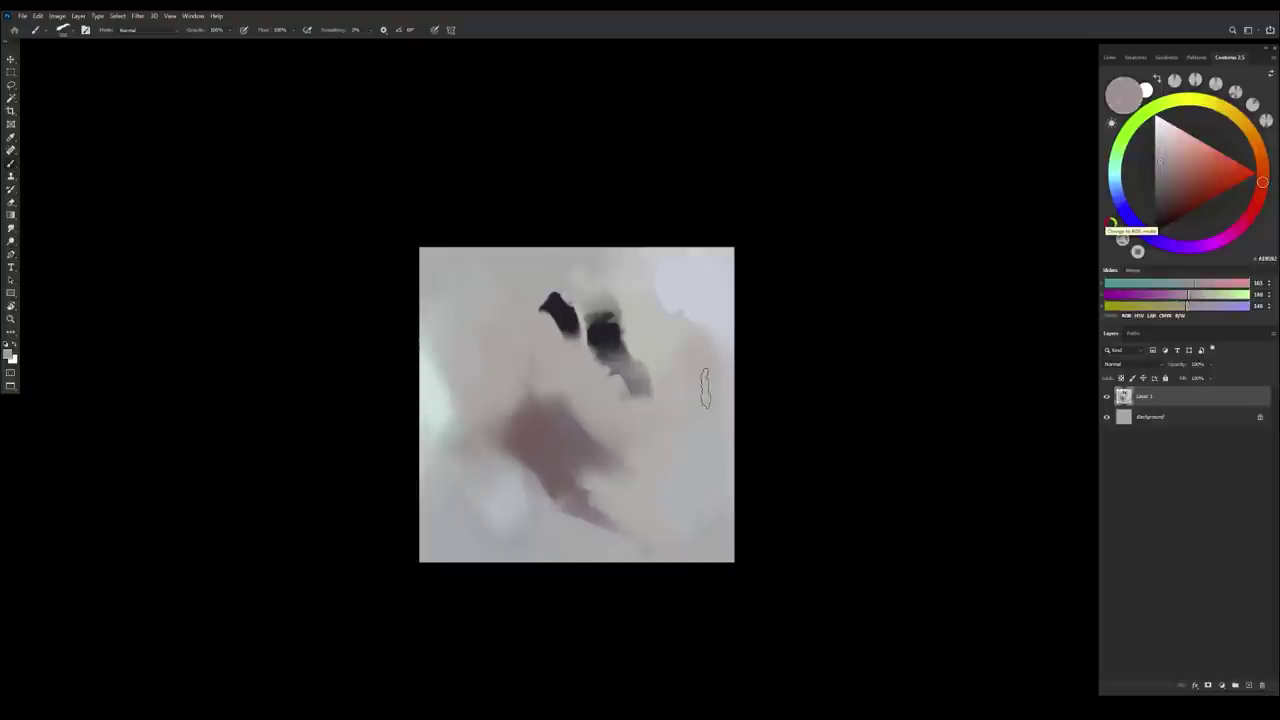
Blend sampled light greys and pinks to the left of the pink area, down beside the dark marks
{"action": "left_click", "coordinate": [690, 358], "text": "alt"}
{"action": "left_click", "coordinate": [690, 358], "text": "alt"}
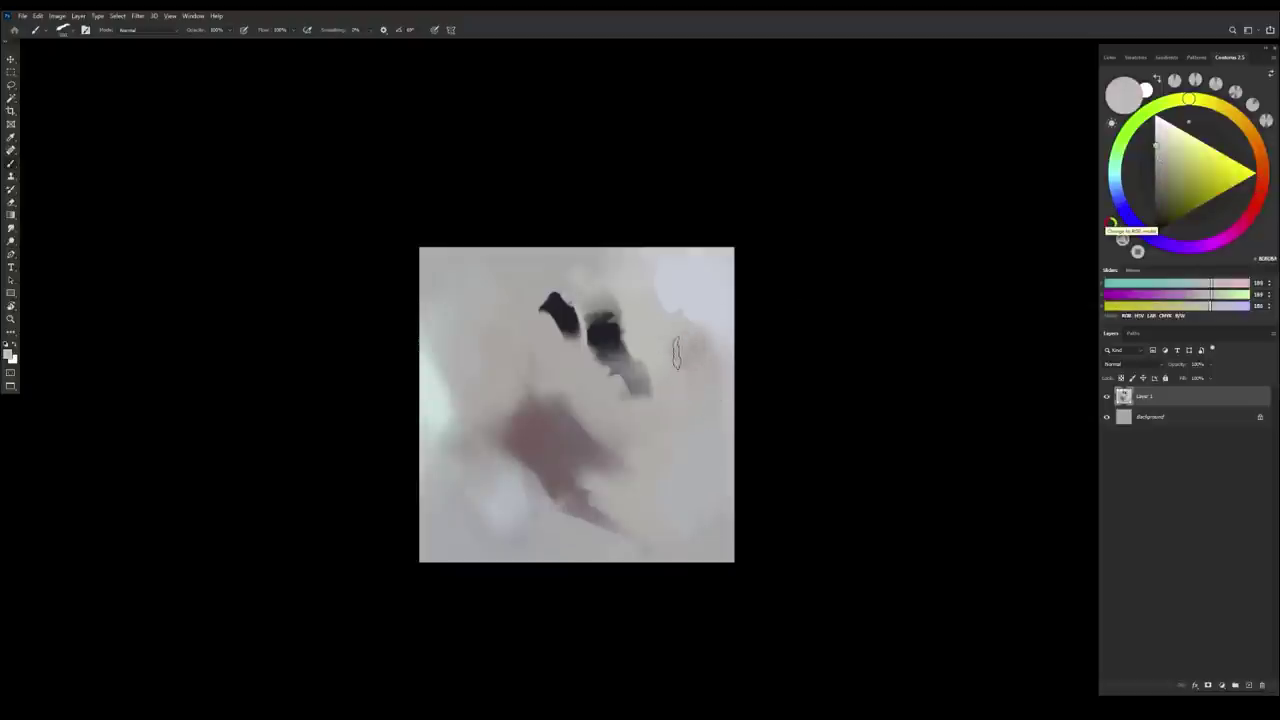
{"action": "left_click", "coordinate": [697, 385], "text": "alt"}
{"action": "left_click", "coordinate": [659, 350], "text": "alt"}
{"action": "left_click", "coordinate": [664, 385], "text": "alt"}
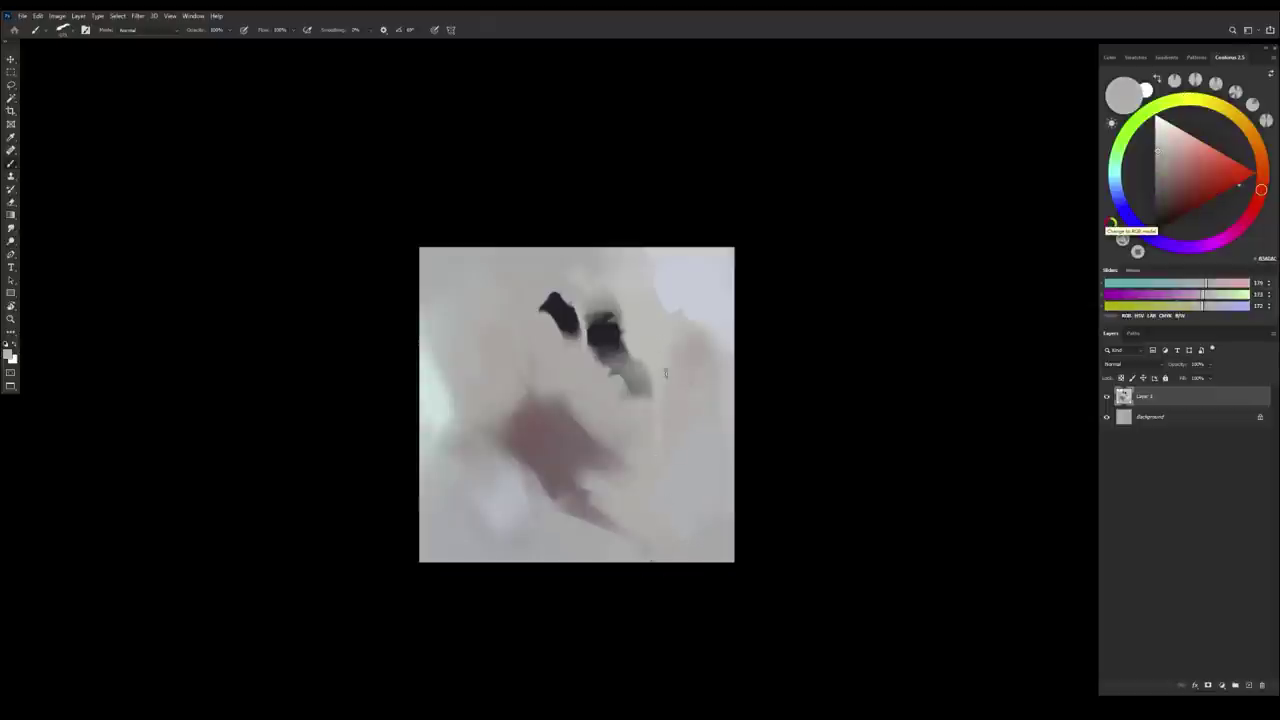
Blend sampled greys and dusty pinks into soft vertical streaks below the lavender corner
{"action": "left_click", "coordinate": [674, 470], "text": "alt"}
{"action": "left_click", "coordinate": [683, 355], "text": "alt"}
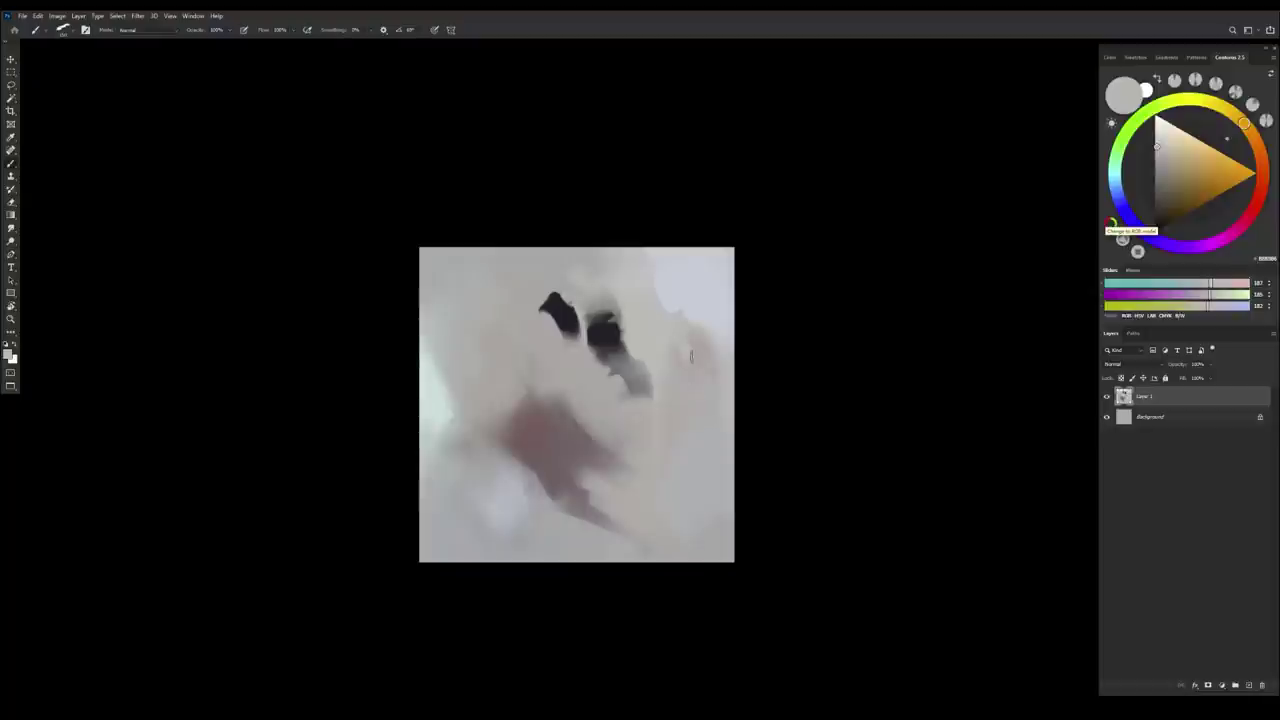
{"action": "left_click", "coordinate": [677, 497], "text": "alt"}
{"action": "left_click", "coordinate": [679, 366], "text": "alt"}
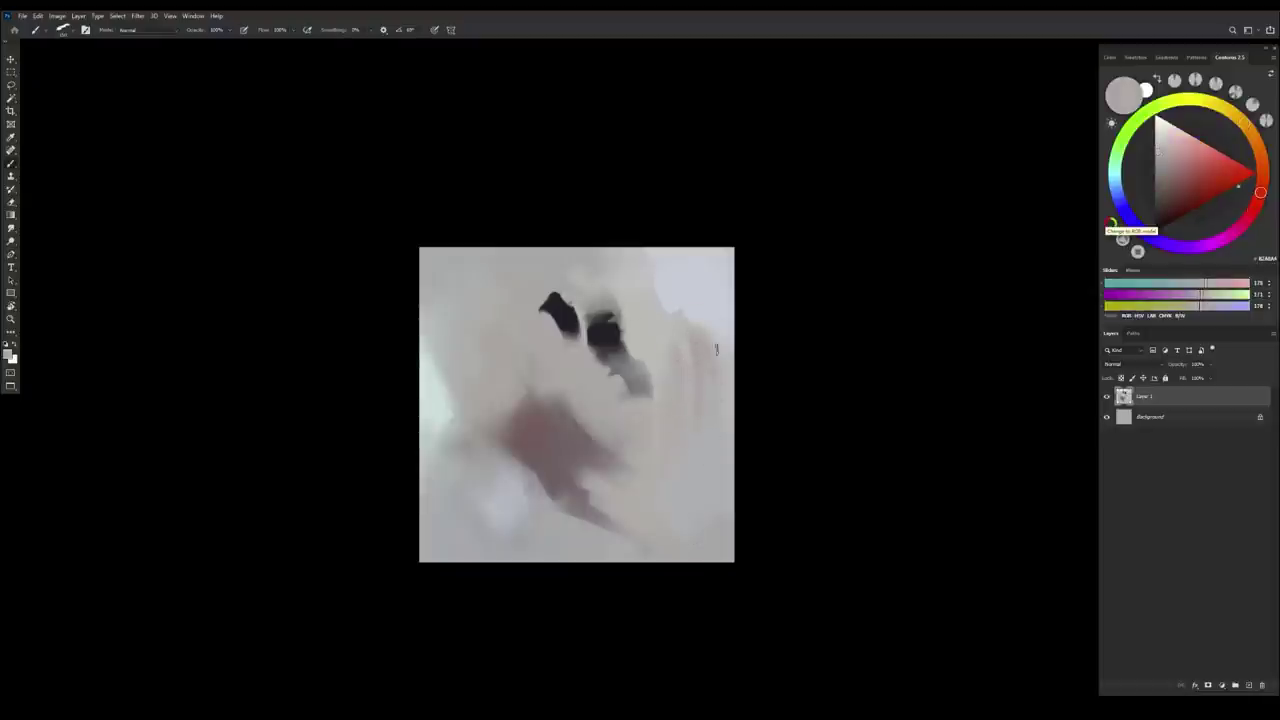
{"action": "left_click", "coordinate": [716, 352], "text": "alt"}
{"action": "left_click", "coordinate": [717, 336], "text": "alt"}
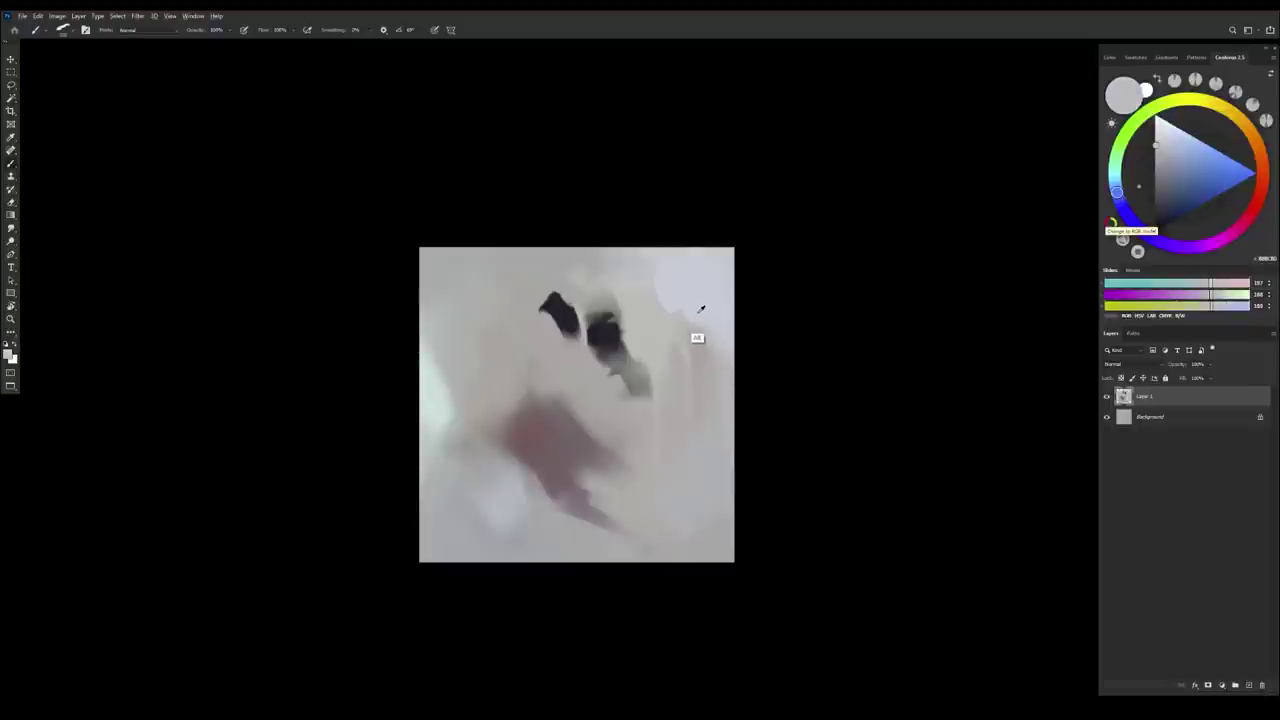
Lighten the sampled lavender to a cool near-white and paint a highlight along the lavender corner's lower-left edge
{"action": "left_click", "coordinate": [700, 312], "text": "alt"}
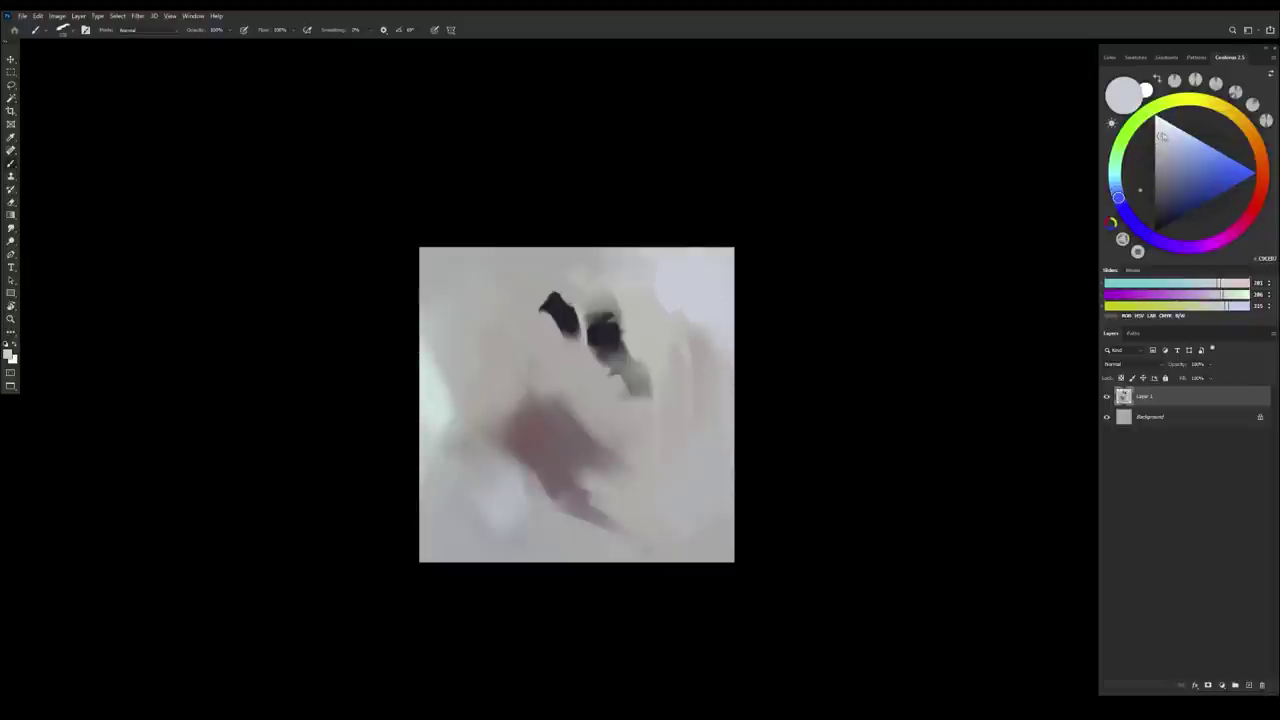
{"action": "left_click", "coordinate": [1162, 122]}
{"action": "left_click", "coordinate": [708, 297], "text": "alt"}
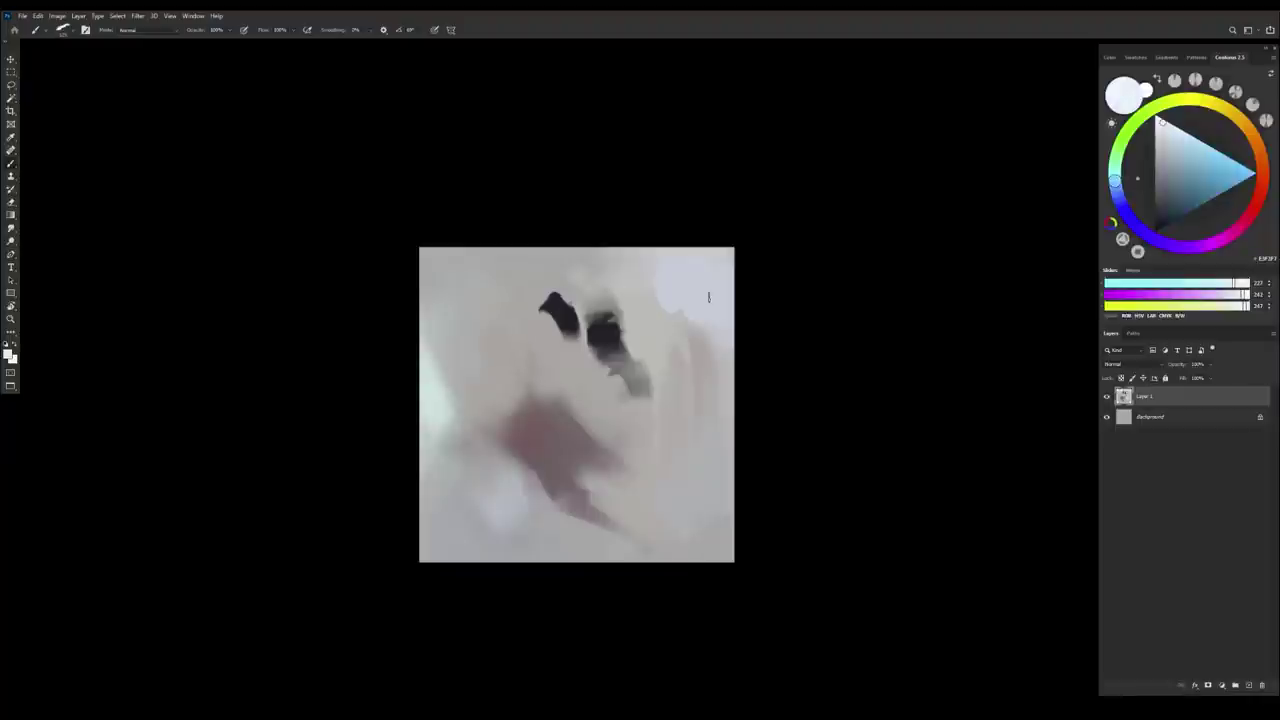
{"action": "left_click", "coordinate": [658, 280], "text": "alt"}
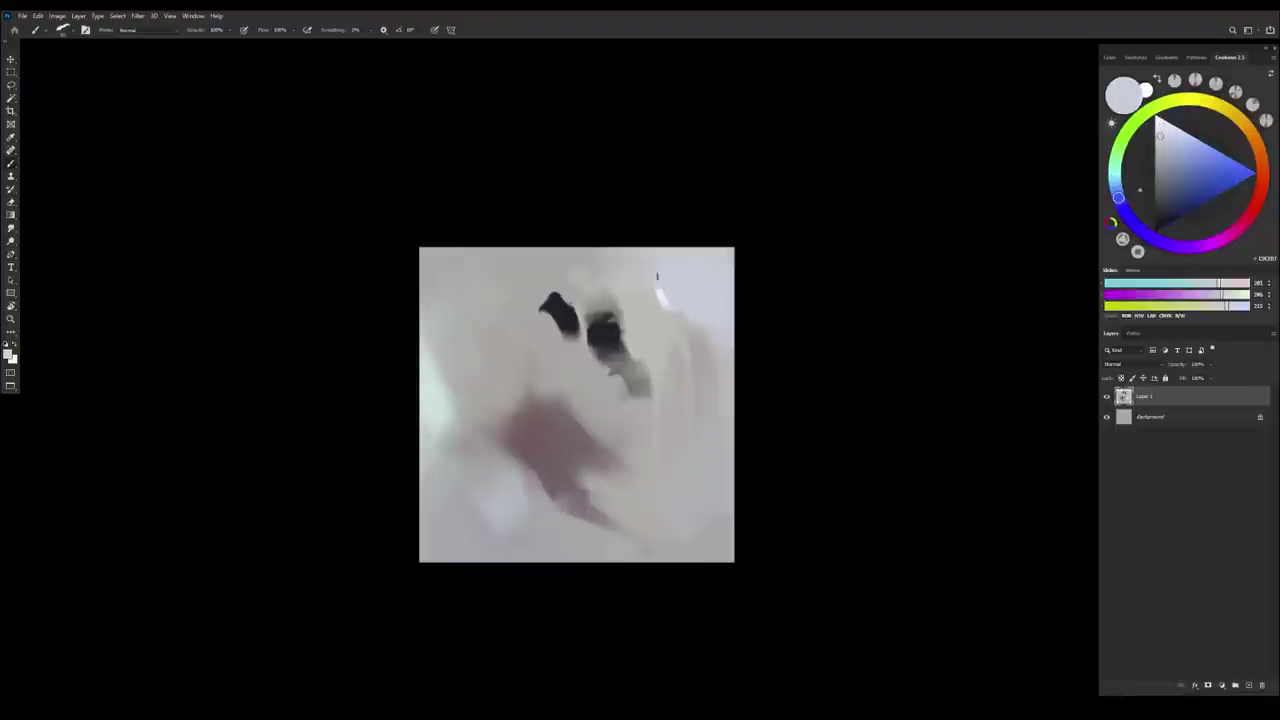
{"action": "left_click", "coordinate": [662, 291], "text": "alt"}
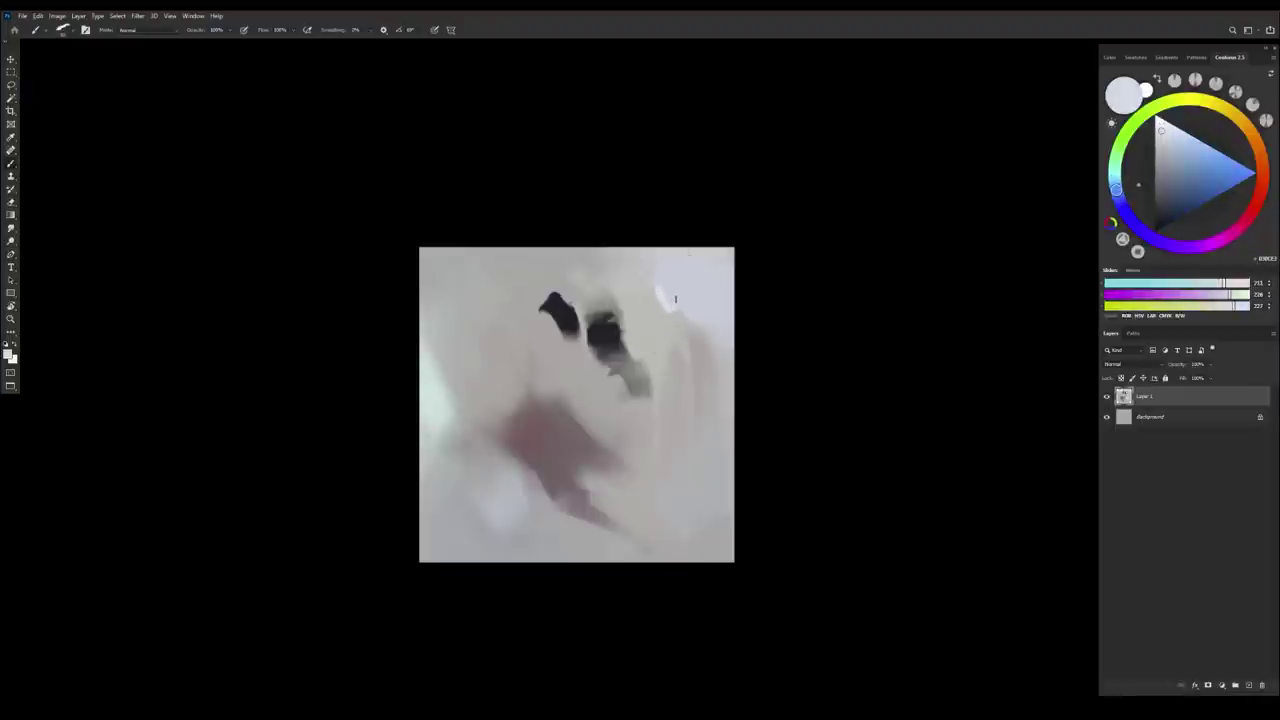
Blend the highlight into the lavender corner with sampled pale blues and reduce the brush size
{"action": "left_click", "coordinate": [674, 301], "text": "alt"}
{"action": "left_click", "coordinate": [682, 292], "text": "alt"}
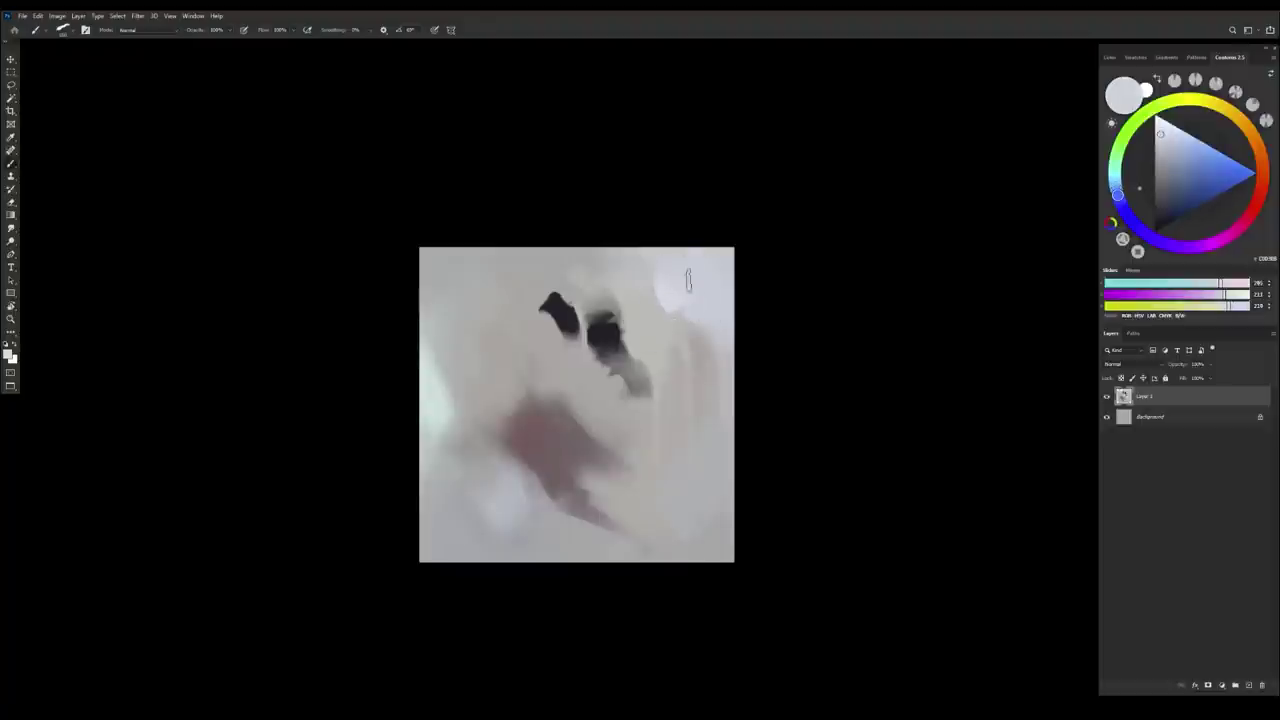
{"action": "left_click", "coordinate": [672, 285], "text": "alt"}
{"action": "left_click", "coordinate": [670, 264], "text": "alt"}
{"action": "key", "text": "bracketleft"}
{"action": "key", "text": "bracketleft"}
{"action": "key", "text": "bracketleft"}
{"action": "key", "text": "bracketleft"}
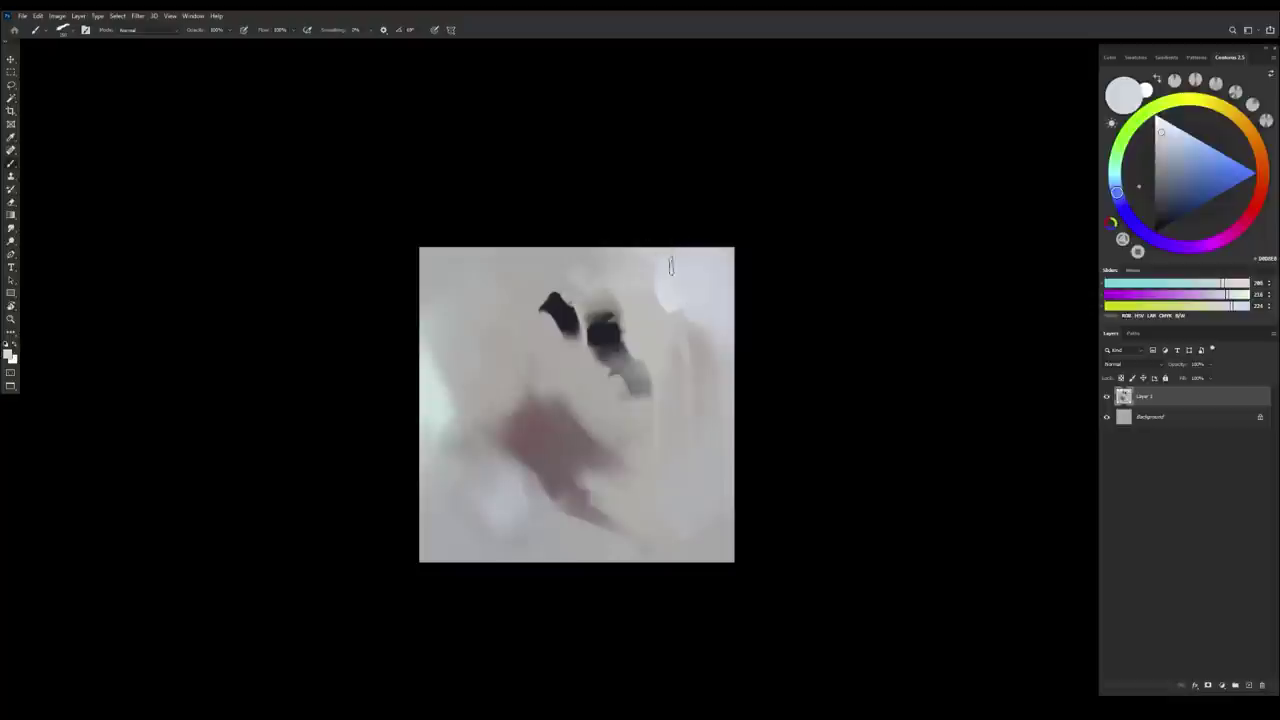
Flip the canvas horizontally and blend sampled warm greys around the area beneath the dark marks
{"action": "key", "text": "ctrl+shift+h"}
{"action": "mouse_move", "coordinate": [690, 509]}
{"action": "left_mouse_down"}
{"action": "mouse_move", "coordinate": [664, 462]}
{"action": "mouse_move", "coordinate": [709, 520]}
{"action": "left_mouse_up"}
{"action": "left_click", "coordinate": [580, 389], "text": "alt"}
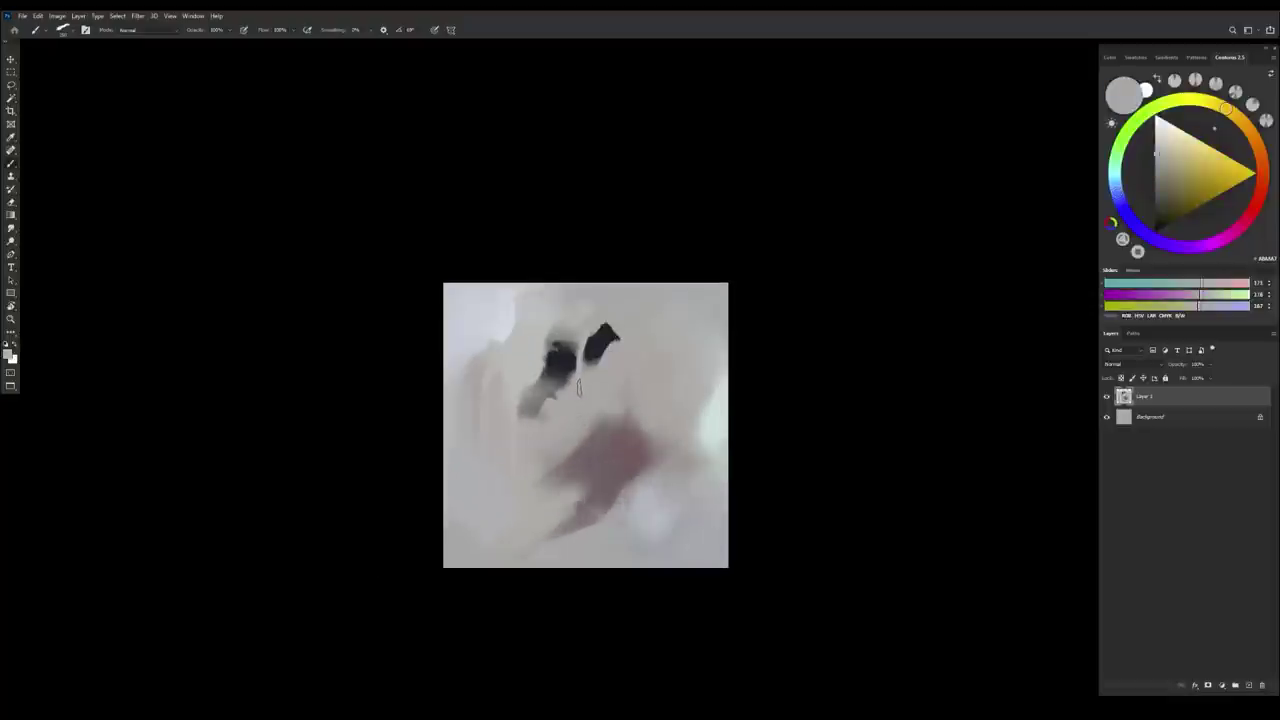
{"action": "left_click", "coordinate": [569, 458], "text": "alt"}
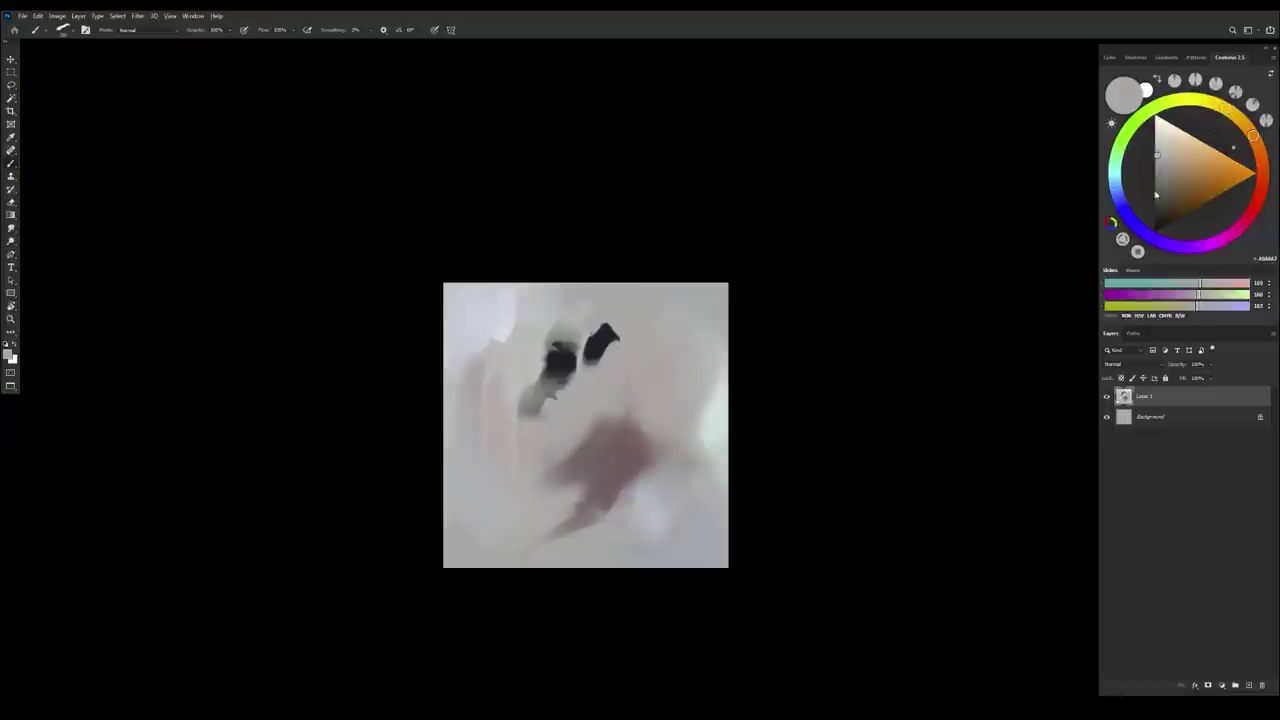
Paint a peach-orange patch beside the mauve shape, below the grey tail, and soften it with sampled neighbouring tones
{"action": "left_click", "coordinate": [1184, 160]}
{"action": "left_click", "coordinate": [550, 440]}
{"action": "left_click", "coordinate": [1188, 176]}
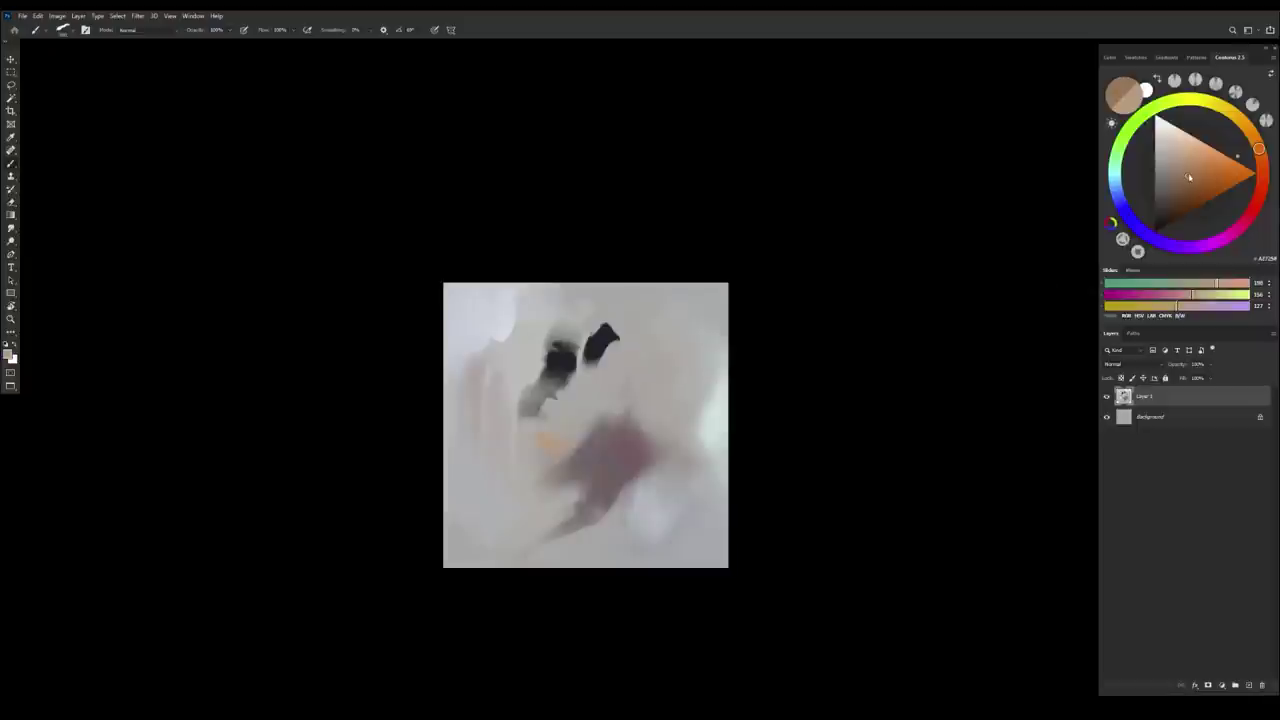
{"action": "left_click", "coordinate": [1262, 165]}
{"action": "mouse_move", "coordinate": [548, 436]}
{"action": "left_mouse_down"}
{"action": "mouse_move", "coordinate": [549, 460]}
{"action": "mouse_move", "coordinate": [526, 486]}
{"action": "mouse_move", "coordinate": [524, 474]}
{"action": "mouse_move", "coordinate": [554, 476]}
{"action": "left_mouse_up"}
{"action": "left_click", "coordinate": [564, 427], "text": "alt"}
{"action": "left_click", "coordinate": [552, 452], "text": "alt"}
{"action": "left_click", "coordinate": [549, 430], "text": "alt"}
{"action": "left_click", "coordinate": [532, 454], "text": "alt"}
Trim the grey tail below the dark mark into a ragged point with sampled light greys
{"action": "left_click", "coordinate": [527, 395], "text": "alt"}
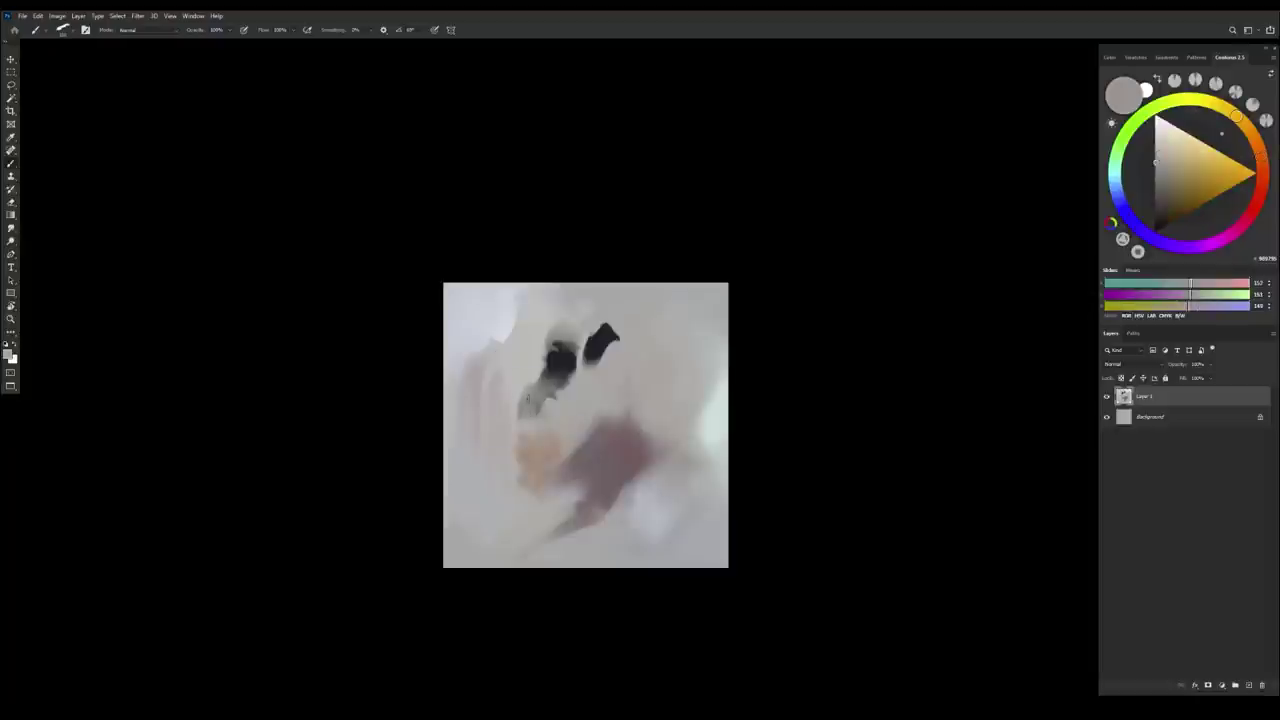
{"action": "left_click", "coordinate": [520, 418], "text": "alt"}
{"action": "left_click", "coordinate": [515, 431], "text": "alt"}
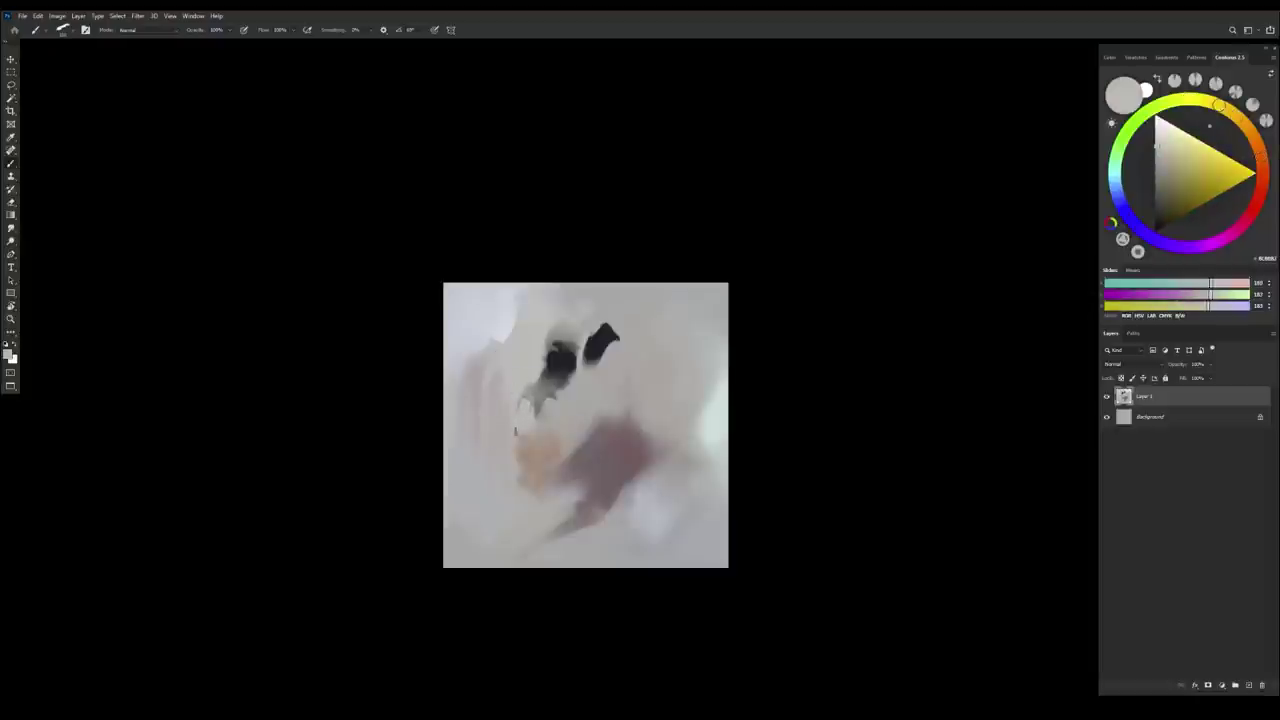
{"action": "left_click", "coordinate": [544, 432], "text": "alt"}
Shift the sampled mauve to a more saturated crimson and paint an accent on the mauve shape's upper edge
{"action": "left_click_drag", "start_coordinate": [632, 538], "coordinate": [642, 506]}
{"action": "left_click", "coordinate": [616, 482], "text": "alt"}
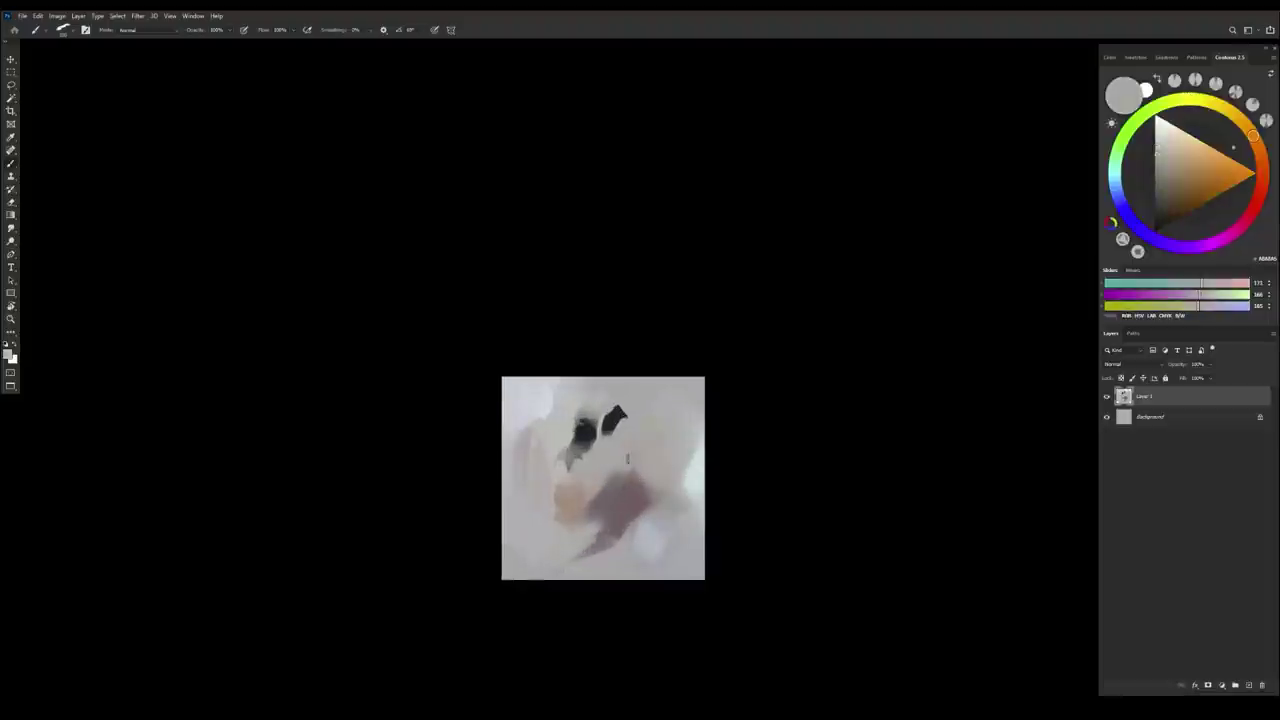
{"action": "left_click", "coordinate": [632, 509], "text": "alt"}
{"action": "left_click", "coordinate": [1170, 181]}
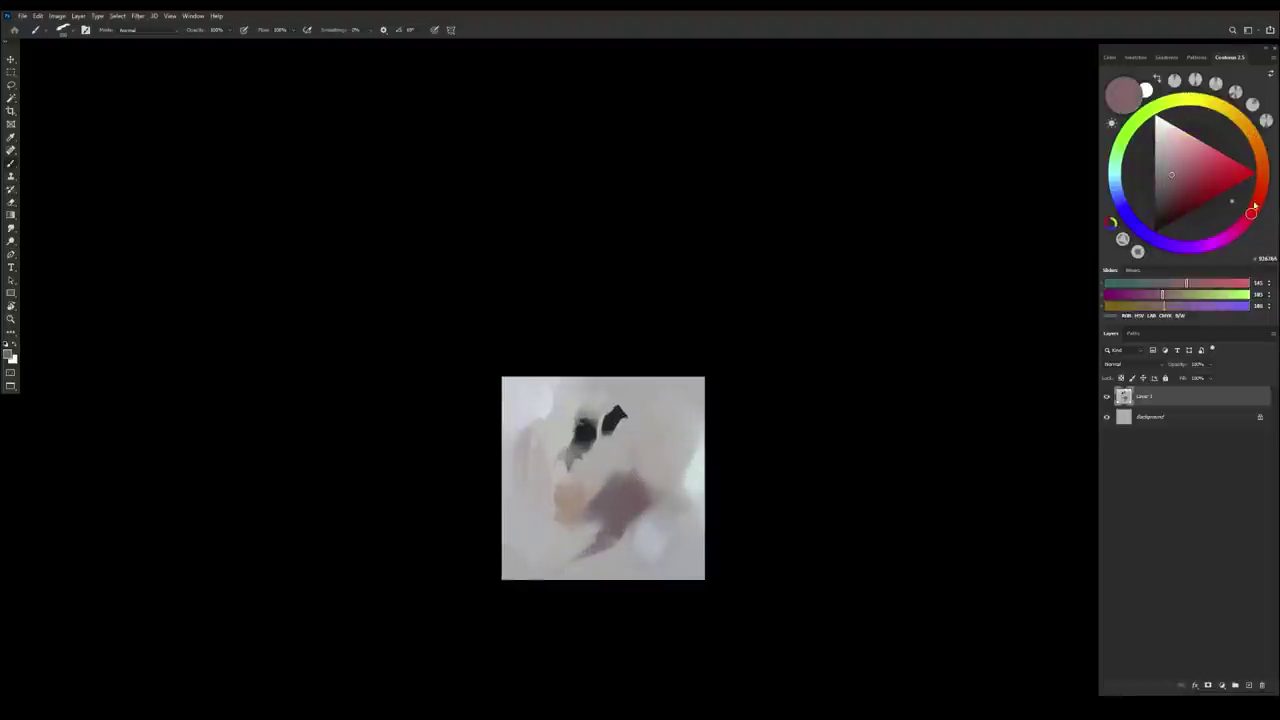
{"action": "left_click", "coordinate": [1178, 184]}
{"action": "left_click_drag", "start_coordinate": [636, 479], "coordinate": [621, 477]}
Blend the crimson accent into the mauve shape with sampled mauves and surrounding grey
{"action": "left_click", "coordinate": [622, 460], "text": "alt"}
{"action": "left_click", "coordinate": [622, 506], "text": "alt"}
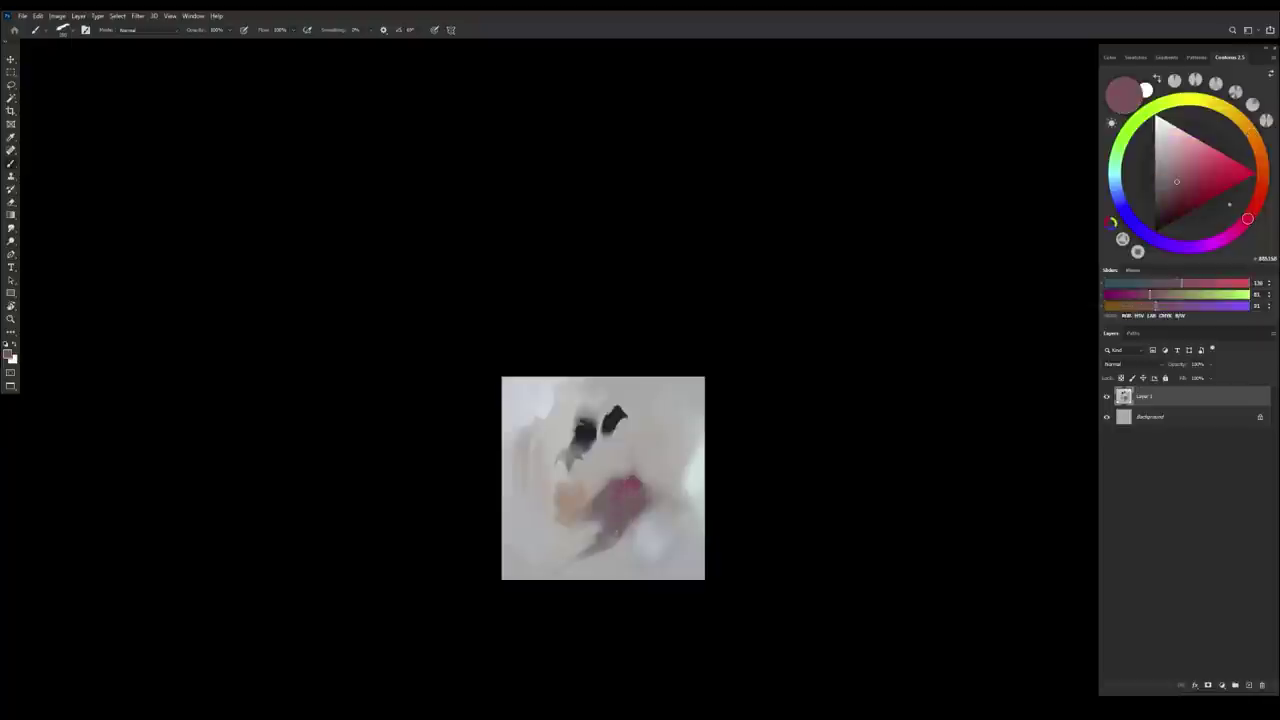
{"action": "left_click", "coordinate": [597, 507], "text": "alt"}
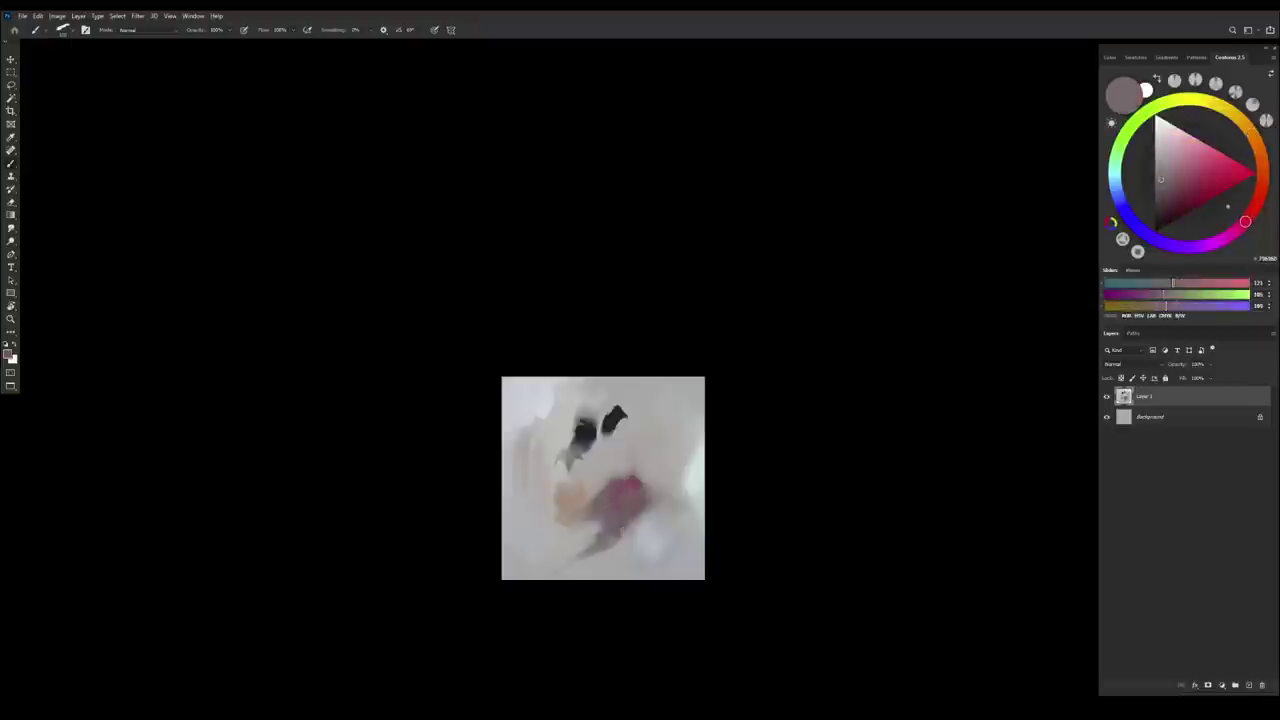
{"action": "left_click", "coordinate": [636, 483], "text": "alt"}
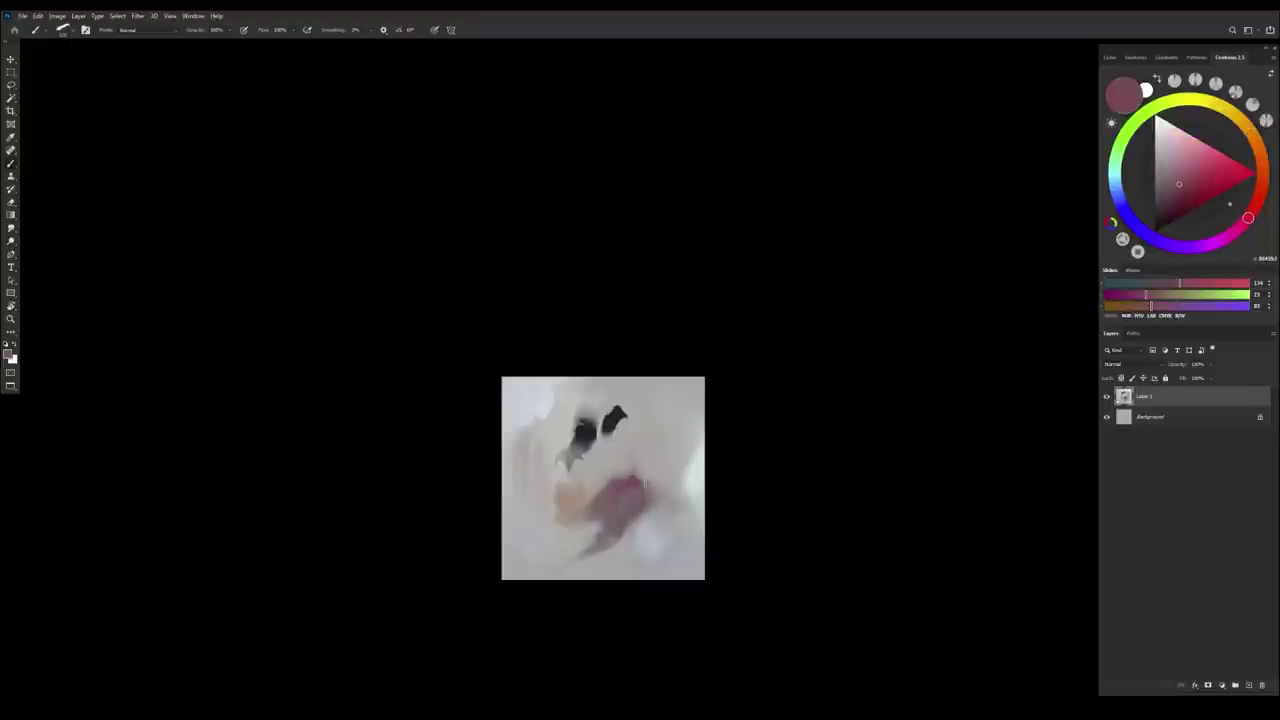
Feather the mauve shape's outer edge on the mint side with sampled pinkish greys
{"action": "left_click", "coordinate": [645, 482], "text": "alt"}
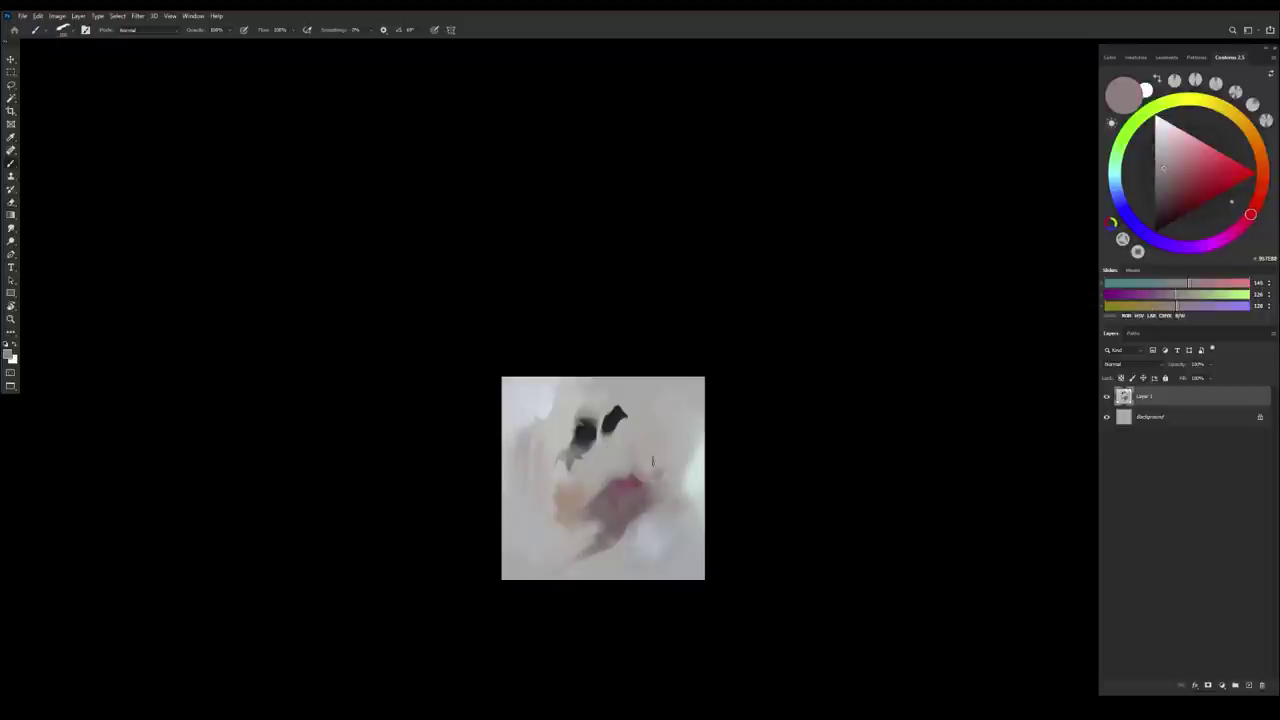
{"action": "left_click", "coordinate": [652, 463], "text": "alt"}
{"action": "left_click", "coordinate": [659, 482], "text": "alt"}
{"action": "left_click", "coordinate": [650, 519], "text": "alt"}
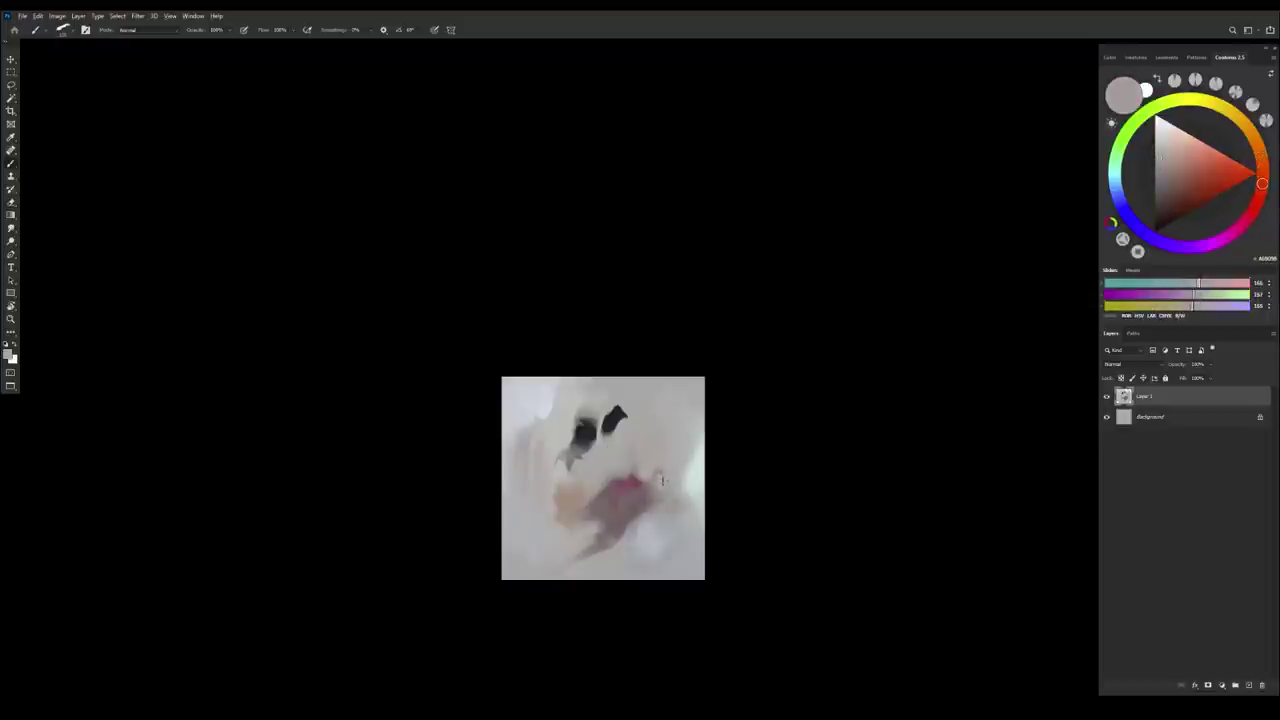
{"action": "left_click", "coordinate": [656, 497], "text": "alt"}
{"action": "left_click", "coordinate": [652, 495], "text": "alt"}
Flip the canvas back horizontally and paint thin pale vertical drips through the mauve and peach shapes
{"action": "left_click_drag", "start_coordinate": [664, 536], "coordinate": [723, 631]}
{"action": "key", "text": "ctrl+shift+h"}
{"action": "left_click_drag", "start_coordinate": [634, 592], "coordinate": [648, 589]}
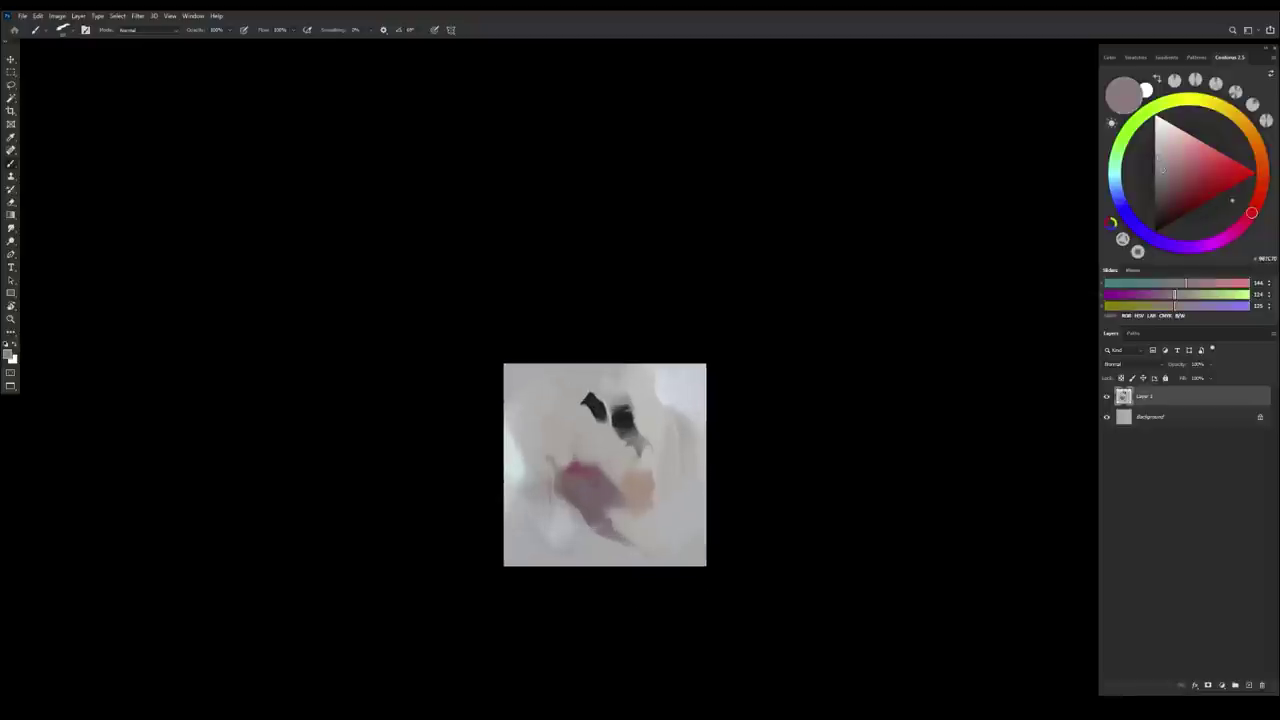
{"action": "left_click", "coordinate": [617, 469], "text": "alt"}
{"action": "left_click_drag", "start_coordinate": [617, 478], "coordinate": [617, 508]}
{"action": "left_click", "coordinate": [617, 544], "text": "alt"}
{"action": "left_click", "coordinate": [618, 468], "text": "alt"}
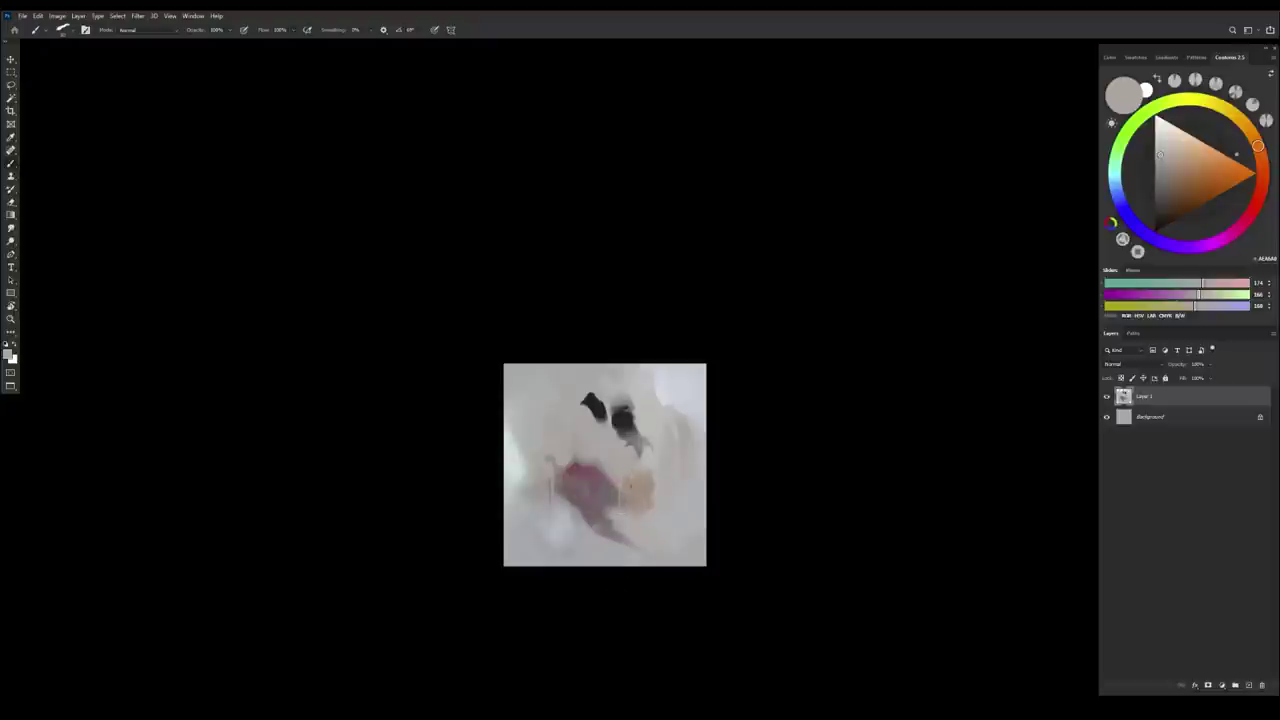
{"action": "left_click_drag", "start_coordinate": [632, 499], "coordinate": [632, 514]}
{"action": "left_click", "coordinate": [643, 490], "text": "alt"}
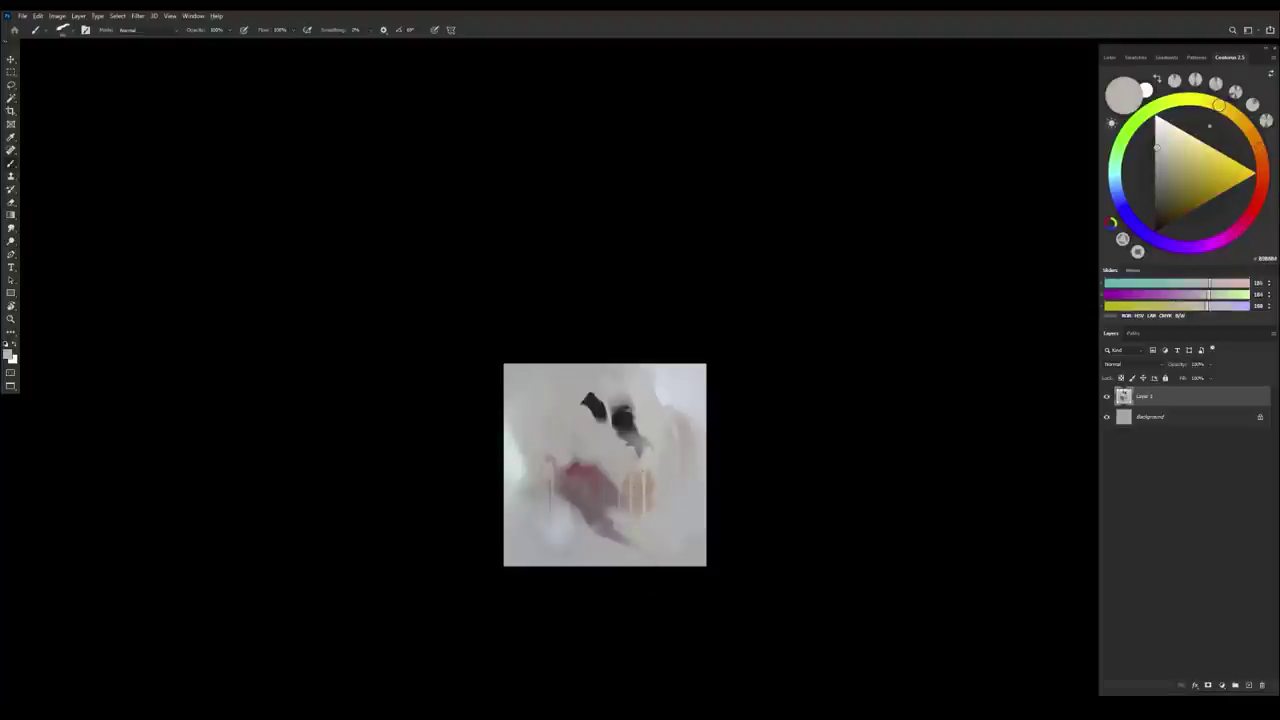
Break up the grey tail beneath the right dark mark with sampled light and dark tones
{"action": "left_click", "coordinate": [629, 456], "text": "alt"}
{"action": "left_click", "coordinate": [635, 456], "text": "alt"}
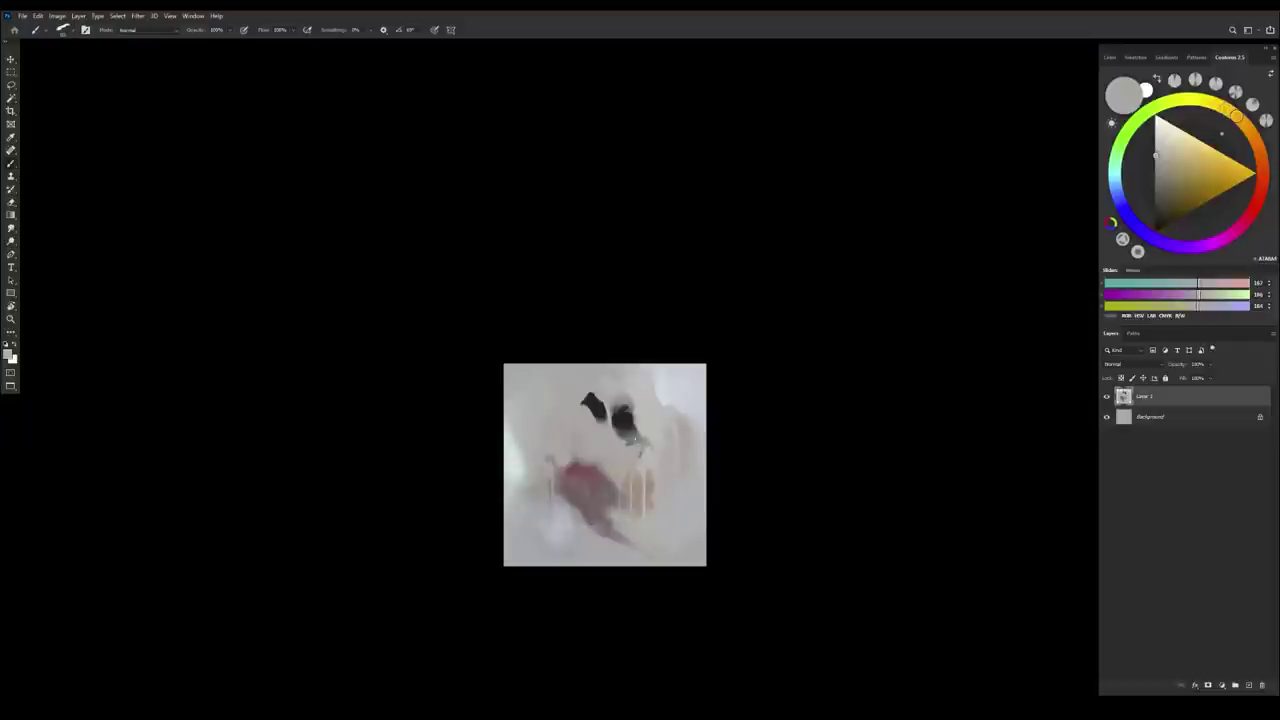
{"action": "left_click", "coordinate": [641, 444], "text": "alt"}
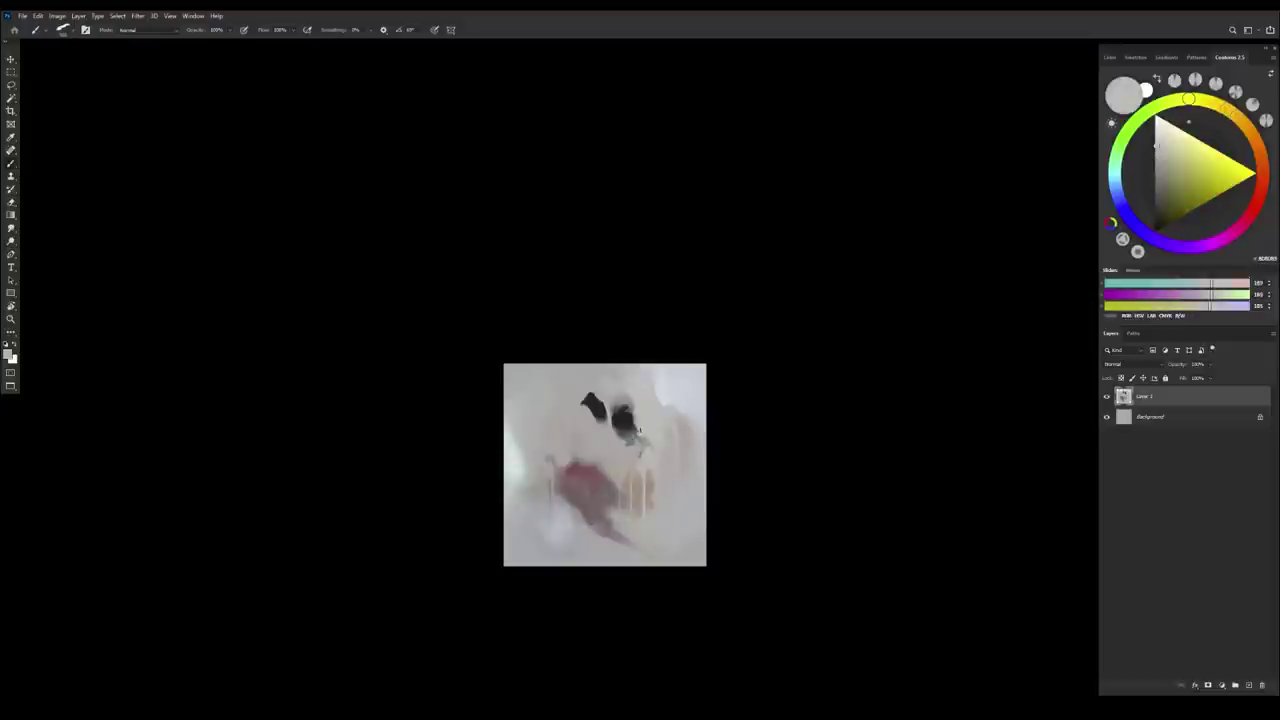
{"action": "left_click", "coordinate": [632, 424], "text": "alt"}
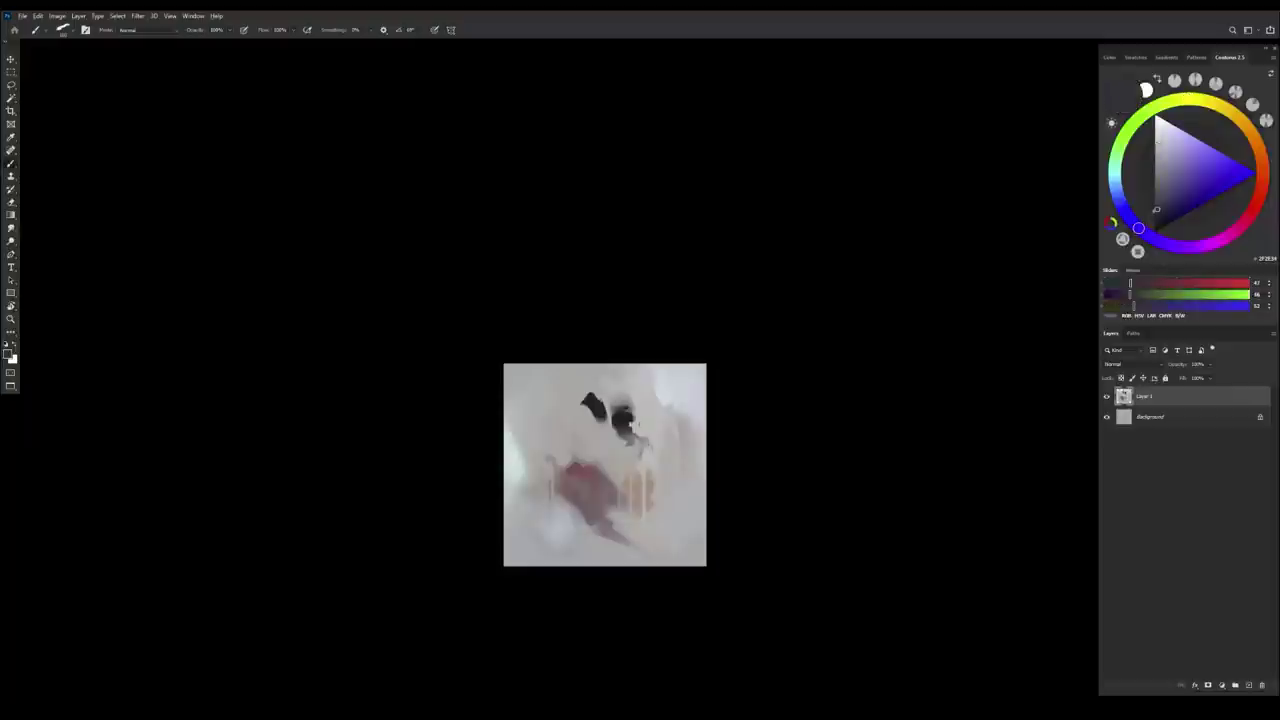
{"action": "left_click", "coordinate": [650, 446], "text": "alt"}
Cut small light notches into the right dark mark's outer edge and clean the gap between the two marks
{"action": "left_click", "coordinate": [634, 410], "text": "alt"}
{"action": "left_click", "coordinate": [636, 418], "text": "alt"}
{"action": "left_click", "coordinate": [614, 422], "text": "alt"}
{"action": "left_click", "coordinate": [616, 427], "text": "alt"}
{"action": "left_click", "coordinate": [630, 455], "text": "alt"}
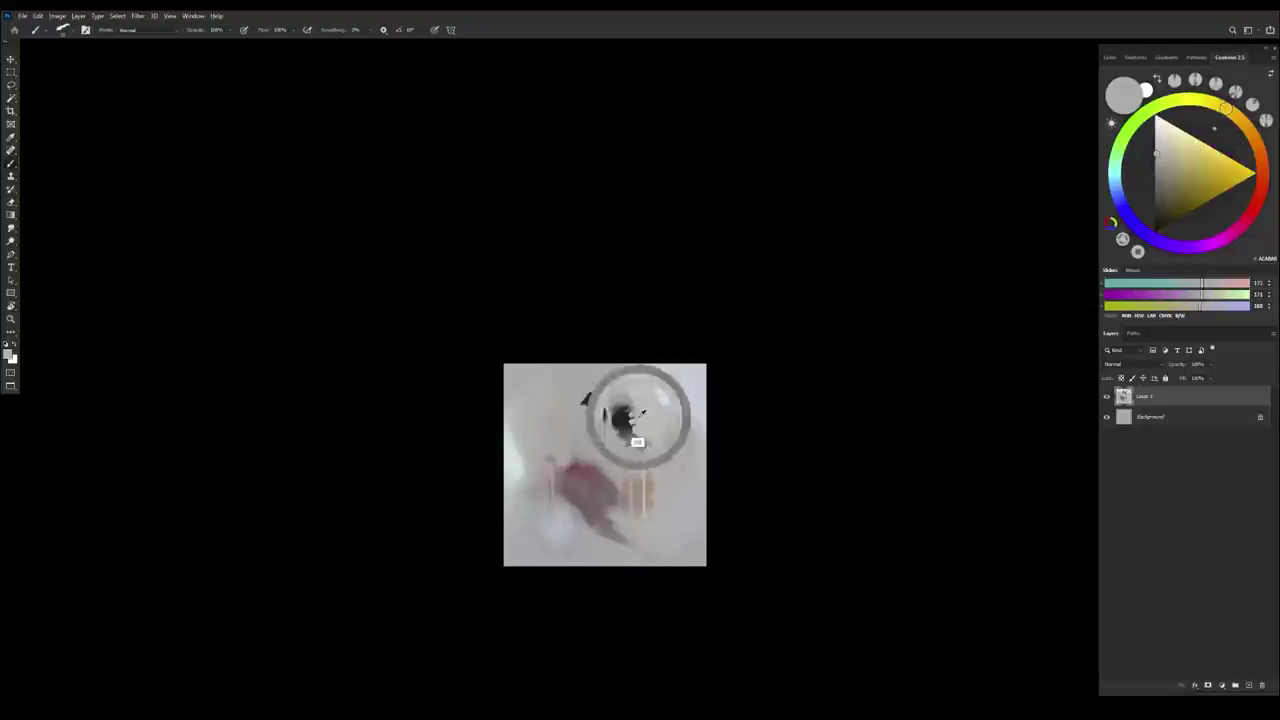
{"action": "left_click", "coordinate": [635, 440], "text": "alt"}
Rotate the view about a quarter turn and paint two thin pale lines across the notched dark mark
{"action": "key", "text": "r"}
{"action": "mouse_move", "coordinate": [751, 328]}
{"action": "left_mouse_down"}
{"action": "mouse_move", "coordinate": [746, 317]}
{"action": "mouse_move", "coordinate": [604, 312]}
{"action": "left_mouse_up"}
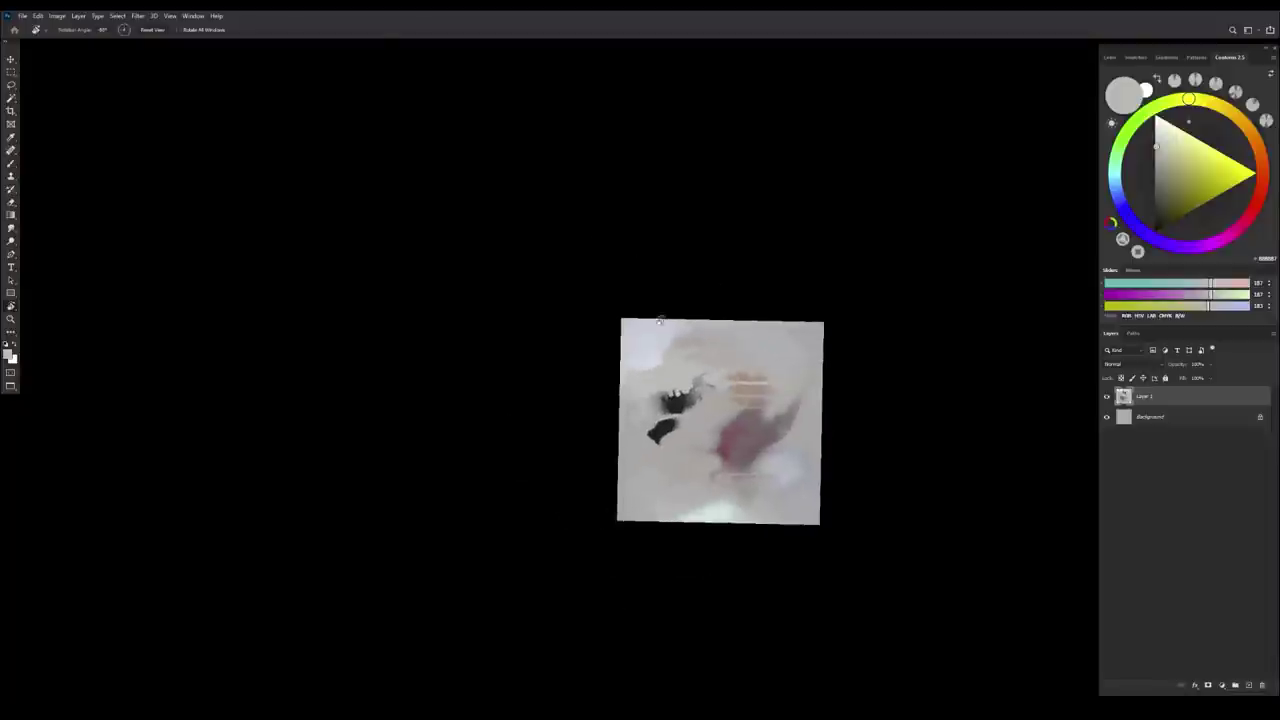
{"action": "left_click", "coordinate": [669, 385], "text": "alt"}
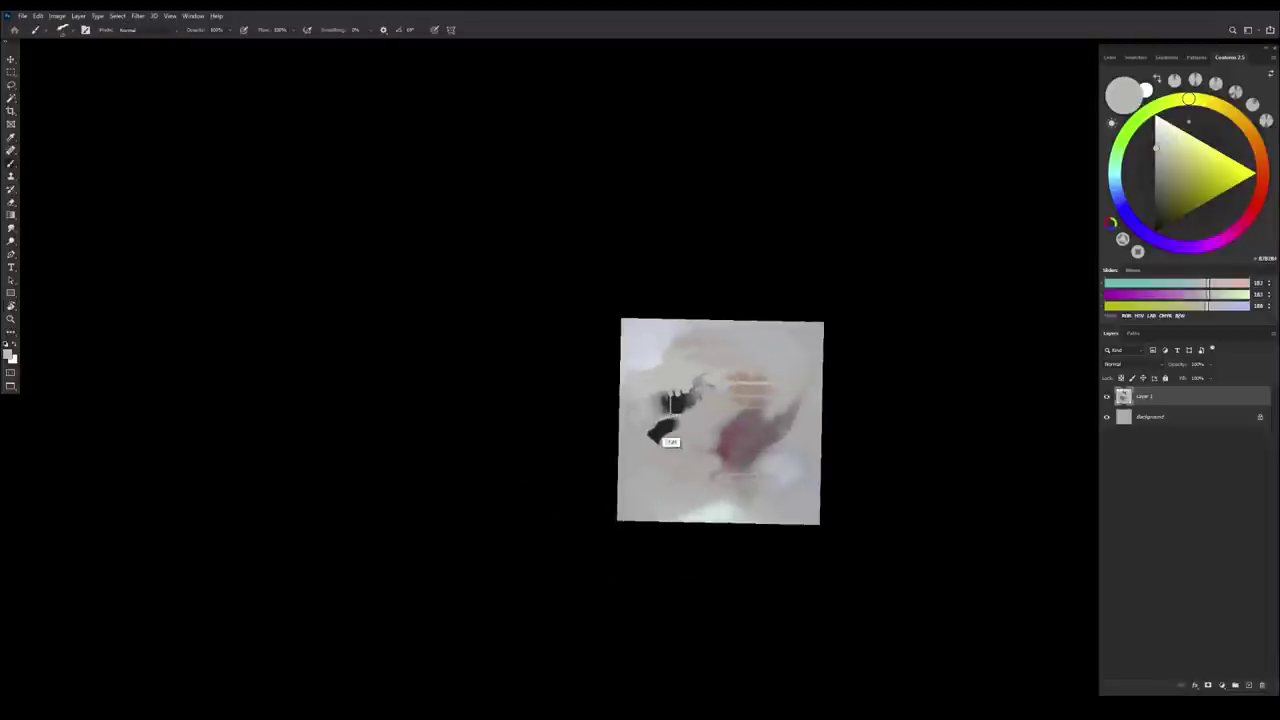
{"action": "left_click", "coordinate": [678, 392], "text": "alt"}
{"action": "left_click_drag", "start_coordinate": [677, 394], "coordinate": [710, 458]}
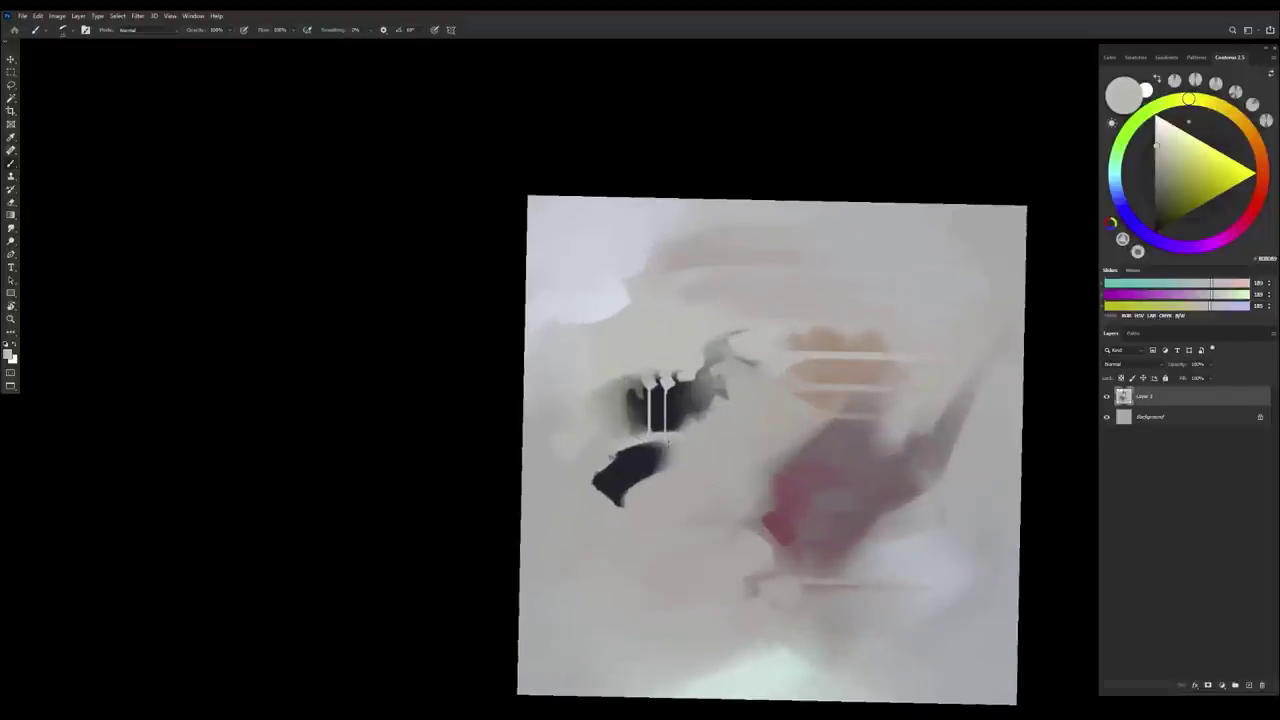
Refine the edges around both dark marks with sampled light greys, then set the view upright and enlarge it
{"action": "left_click", "coordinate": [667, 436], "text": "alt"}
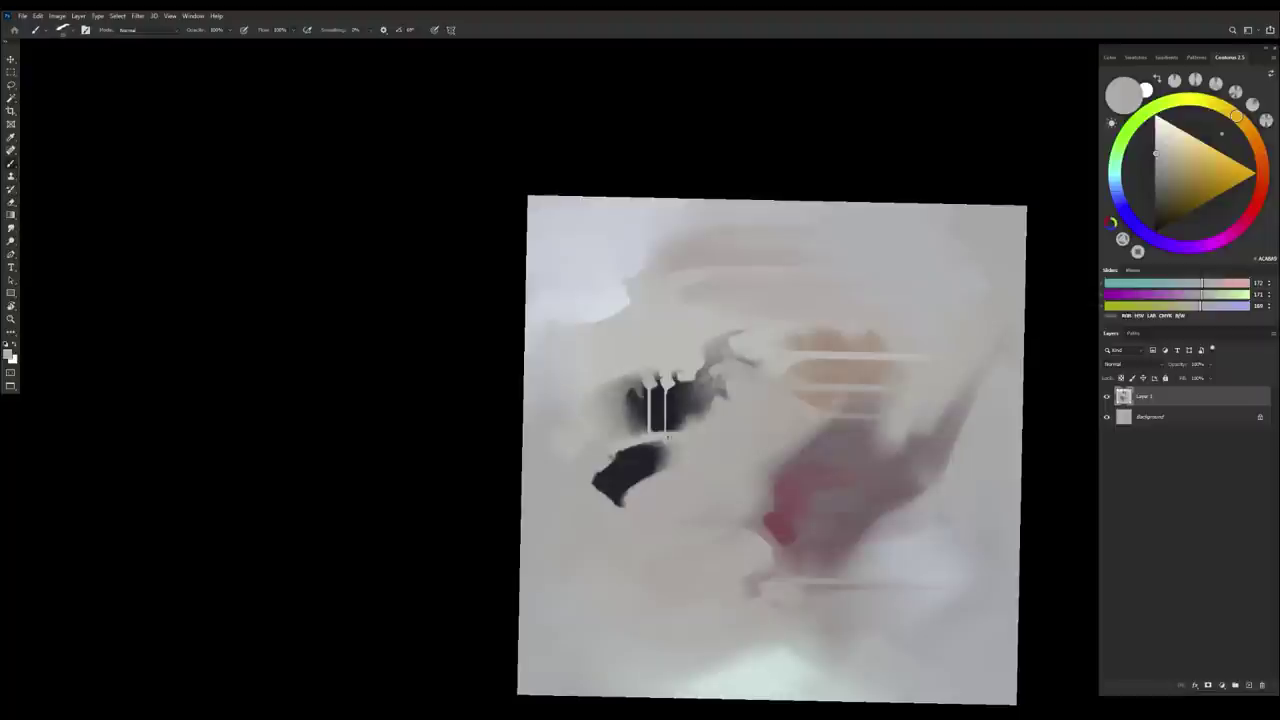
{"action": "left_click", "coordinate": [680, 452], "text": "alt"}
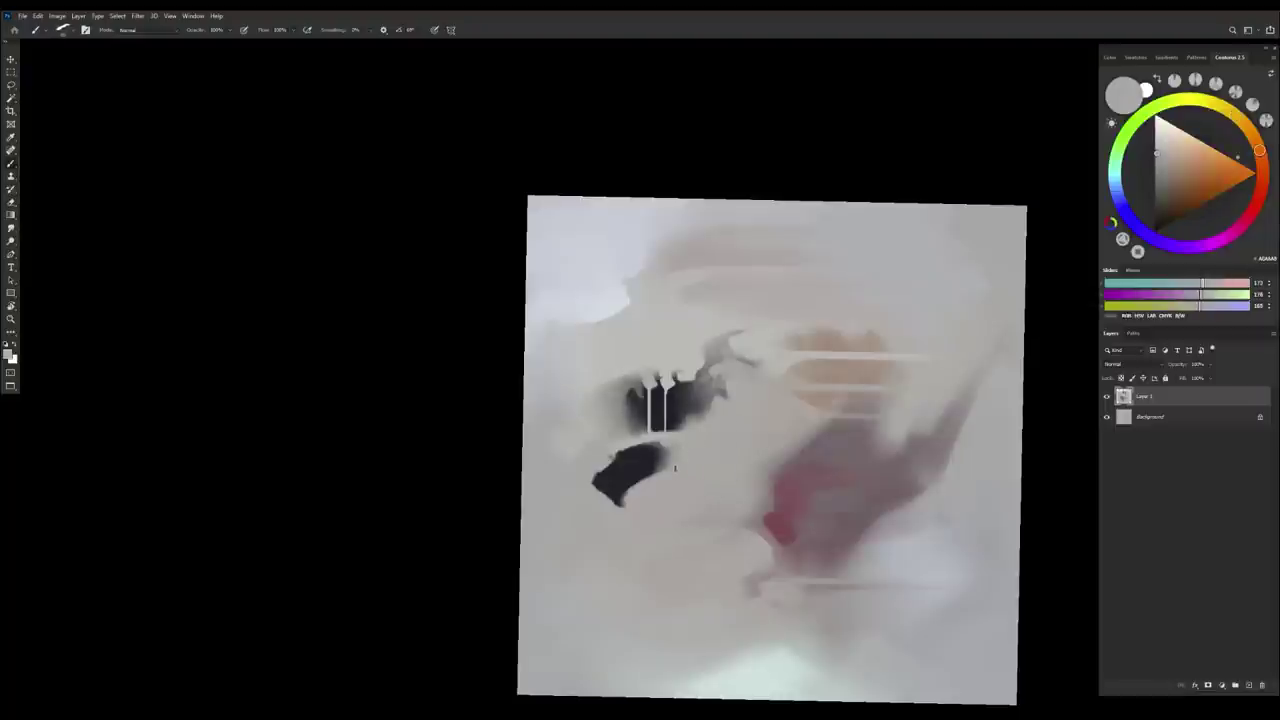
{"action": "left_click", "coordinate": [652, 356], "text": "alt"}
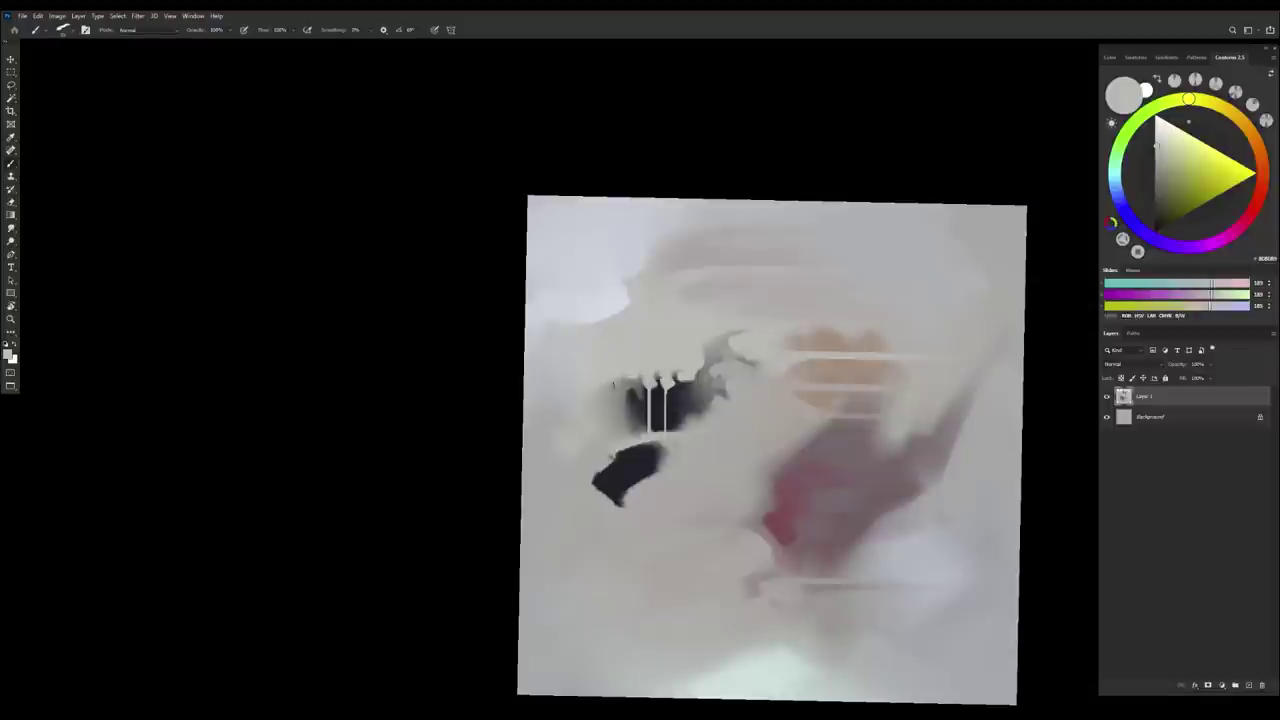
{"action": "key", "text": "Escape"}
{"action": "left_click_drag", "start_coordinate": [663, 472], "coordinate": [678, 400]}
{"action": "scroll", "coordinate": [663, 386], "scroll_direction": "up", "scroll_amount": 3}
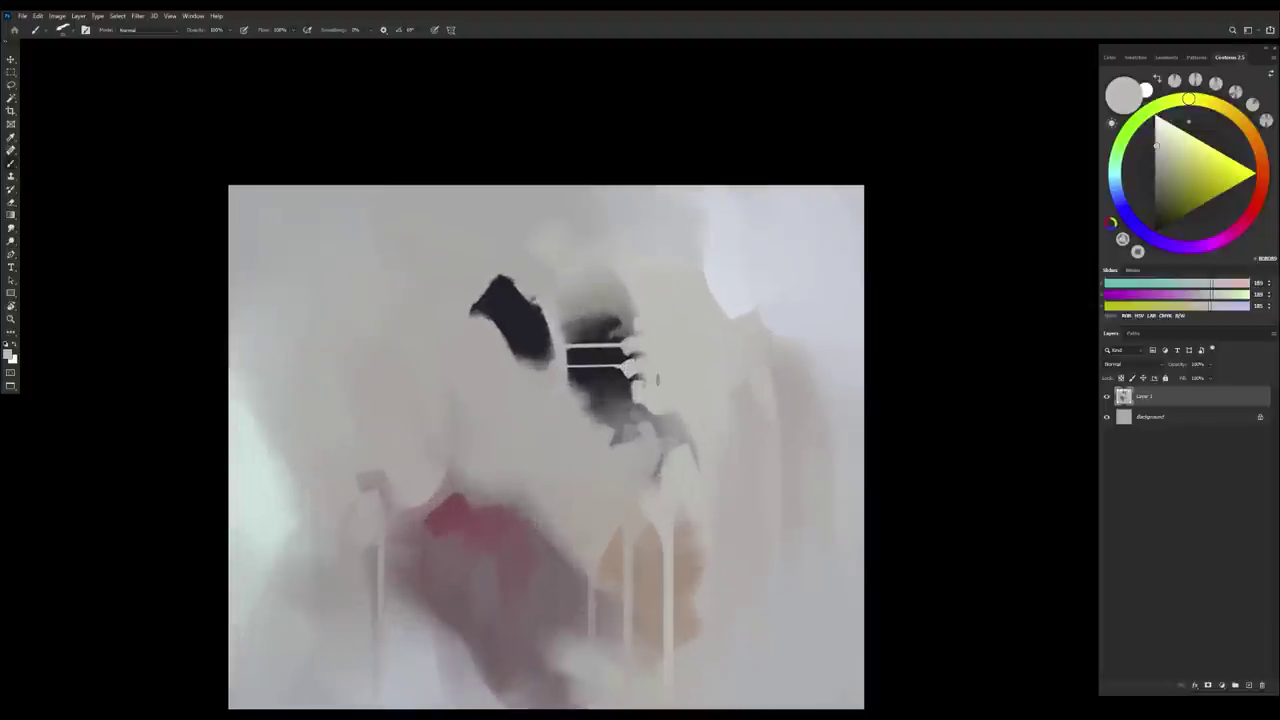
Shrink the view and blend sampled light greys above the peach shape's drips and into the pale area beneath the dark marks
{"action": "scroll", "coordinate": [668, 390], "scroll_direction": "down", "scroll_amount": 3}
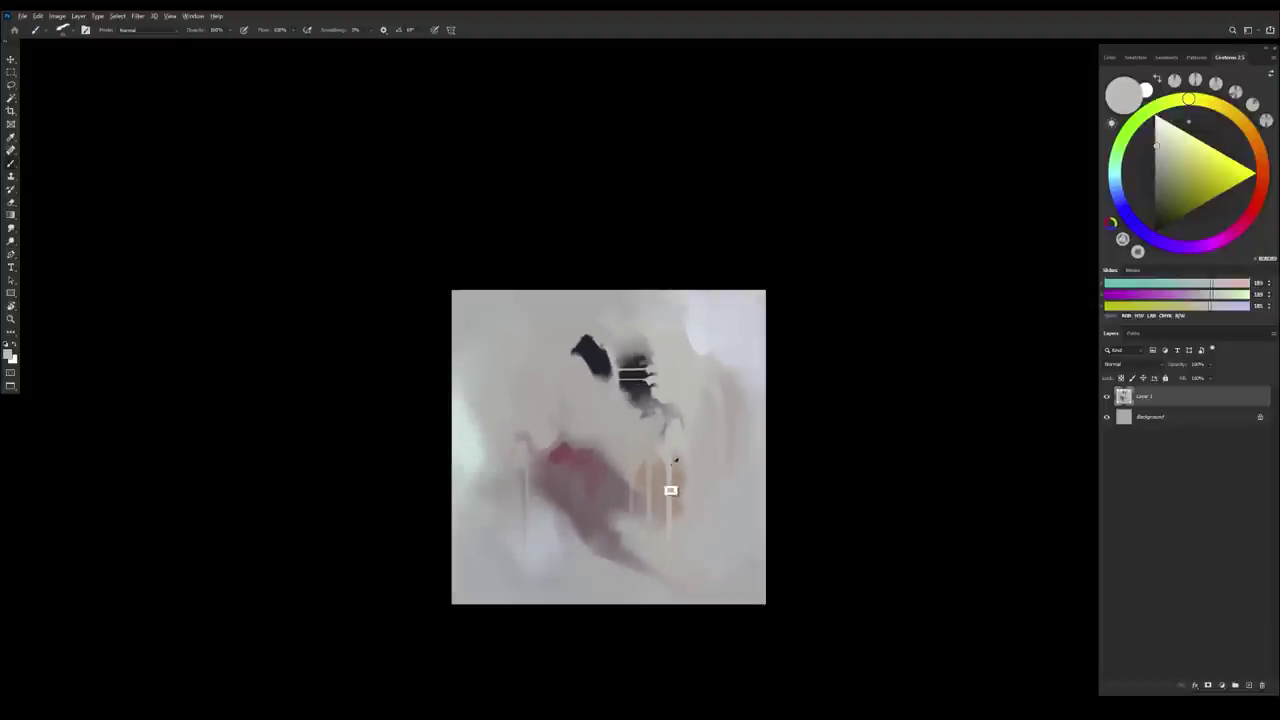
{"action": "left_click", "coordinate": [646, 458], "text": "alt"}
{"action": "left_click_drag", "start_coordinate": [677, 468], "coordinate": [680, 508]}
{"action": "left_click", "coordinate": [649, 441], "text": "alt"}
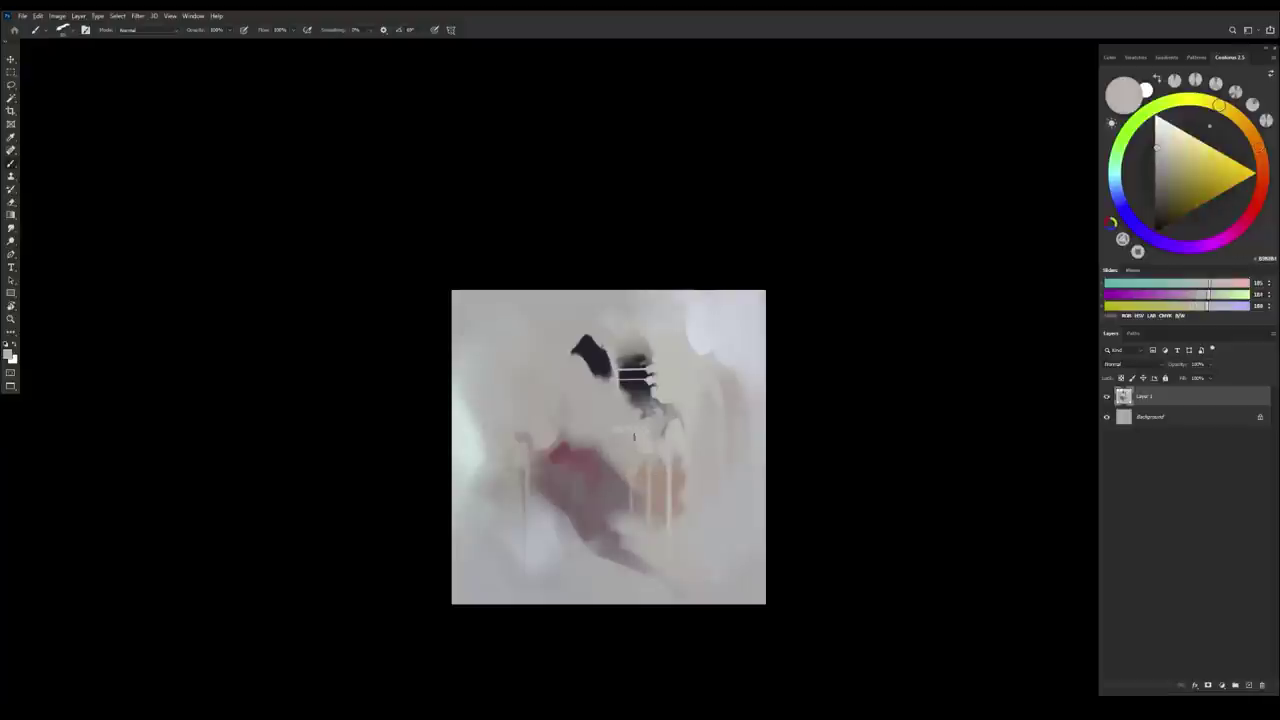
{"action": "left_click_drag", "start_coordinate": [614, 426], "coordinate": [609, 424]}
{"action": "left_click", "coordinate": [590, 392], "text": "alt"}
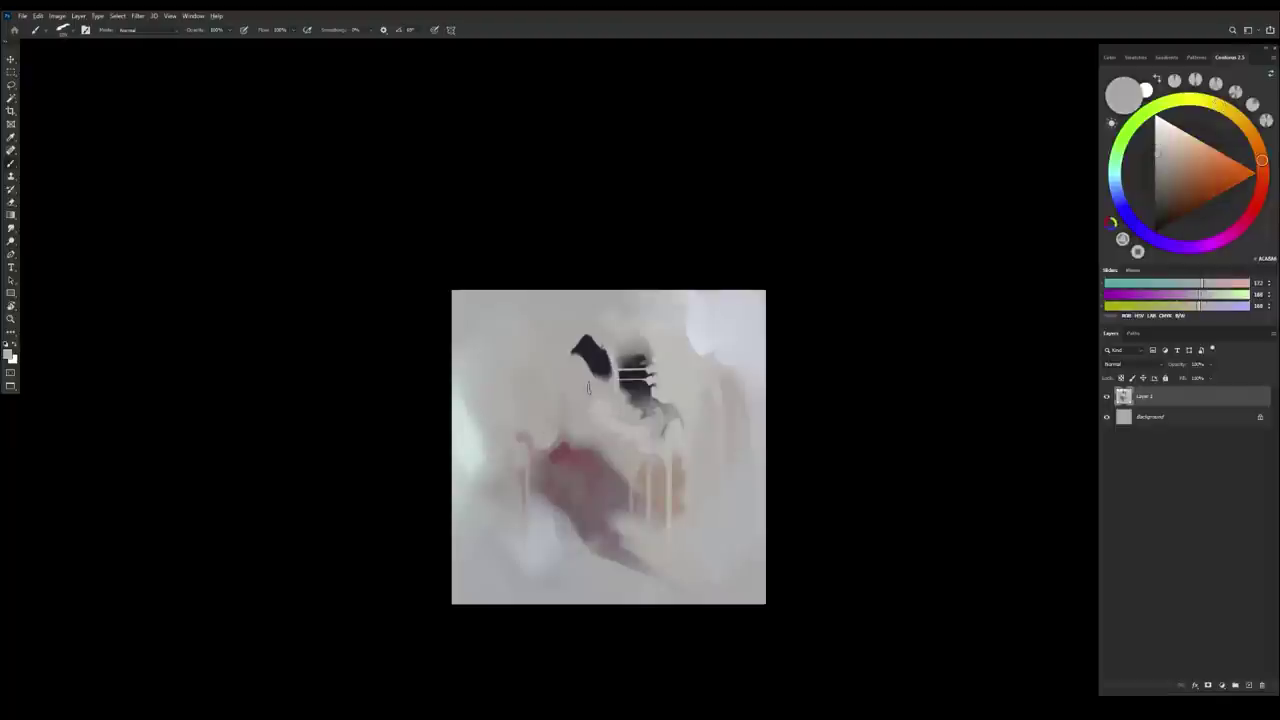
Soften the grey area beneath the solid dark mark with neighbouring sampled tones, then shrink the view slightly
{"action": "left_click", "coordinate": [580, 388], "text": "alt"}
{"action": "left_click", "coordinate": [584, 374], "text": "alt"}
{"action": "left_click", "coordinate": [604, 400], "text": "alt"}
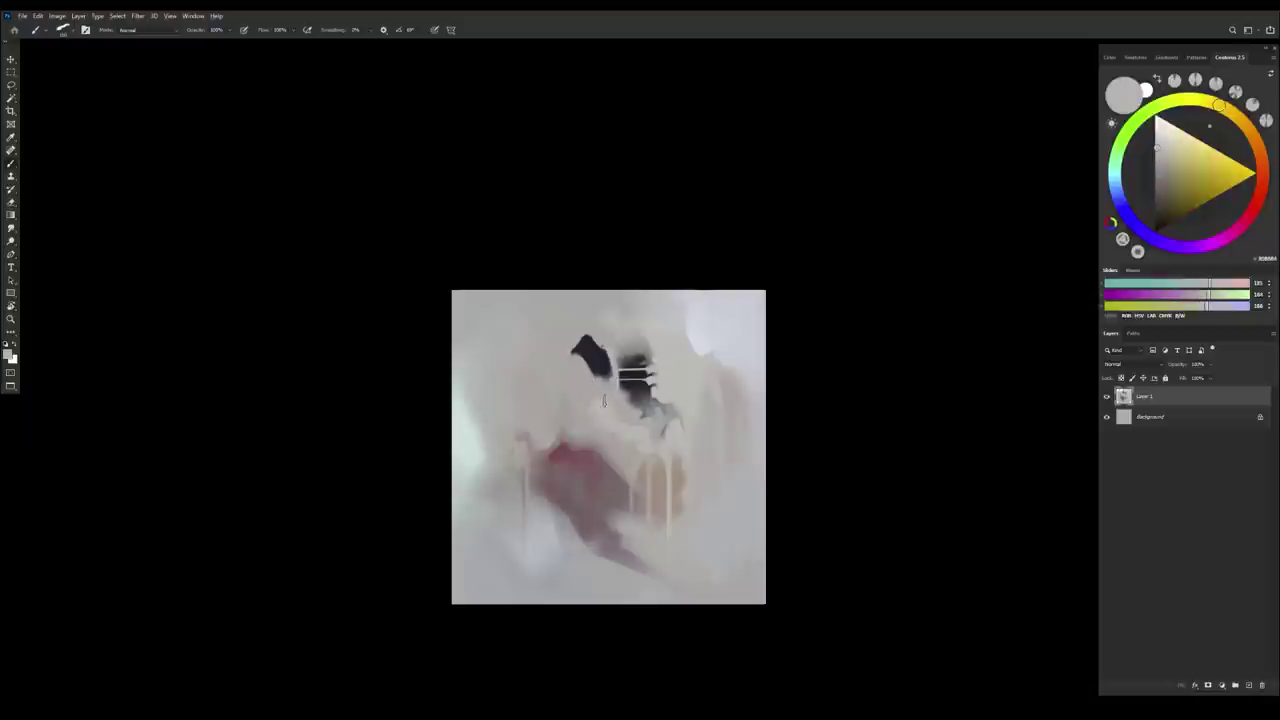
{"action": "left_click_drag", "start_coordinate": [650, 588], "coordinate": [667, 608]}
{"action": "left_click", "coordinate": [608, 422], "text": "alt"}
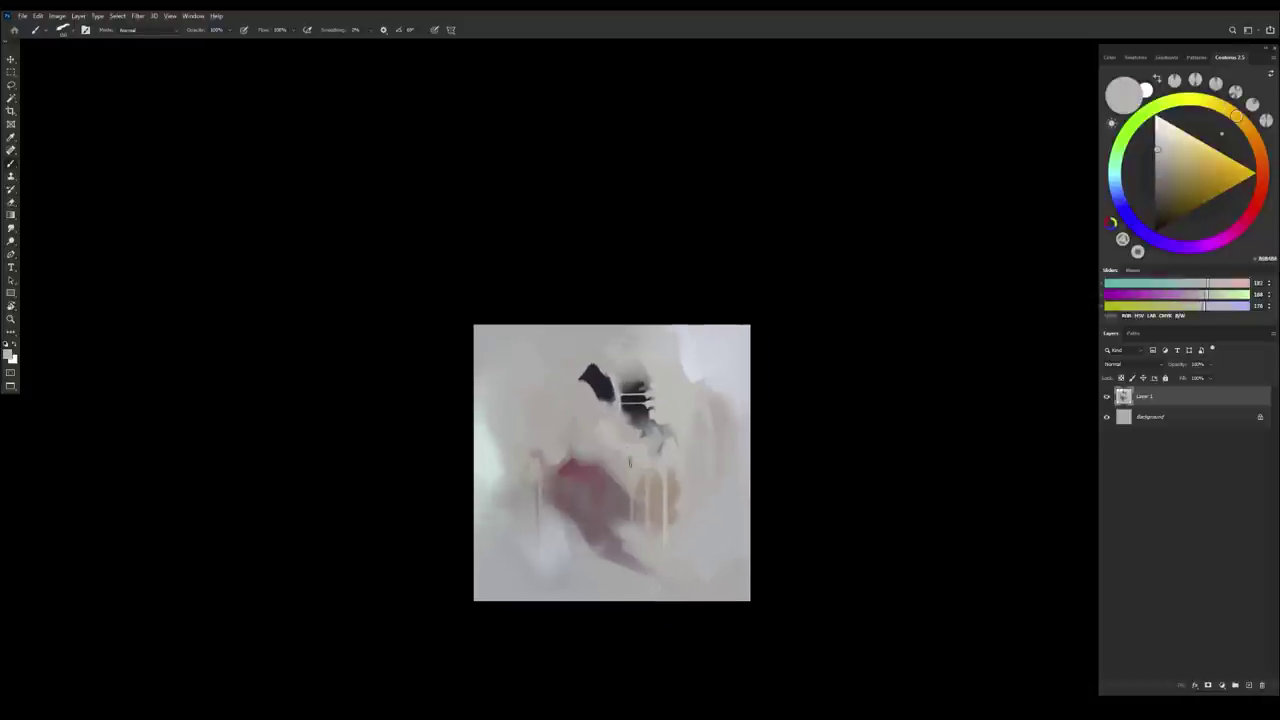
Mix a cooler, slightly violet light grey from a sampled tone and work it between the dark marks and the crimson shape
{"action": "left_click", "coordinate": [638, 447], "text": "alt"}
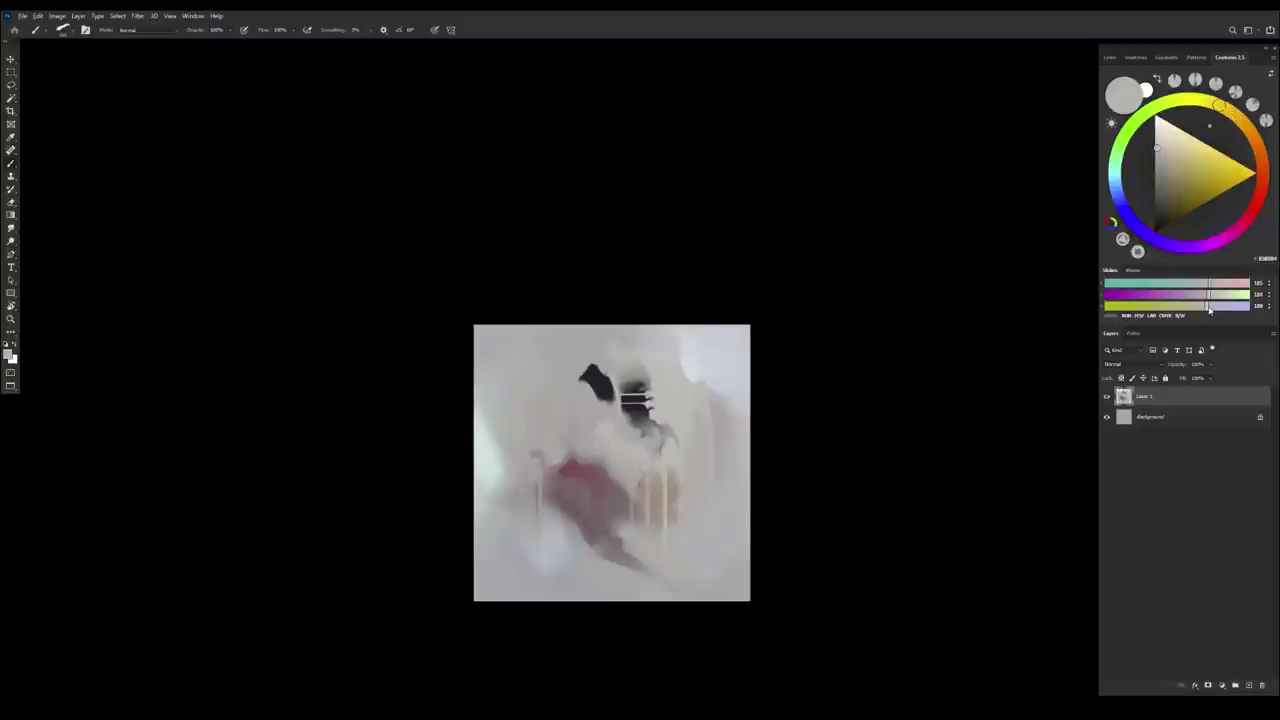
{"action": "left_click_drag", "start_coordinate": [1209, 308], "coordinate": [1213, 307]}
{"action": "left_click", "coordinate": [1211, 284]}
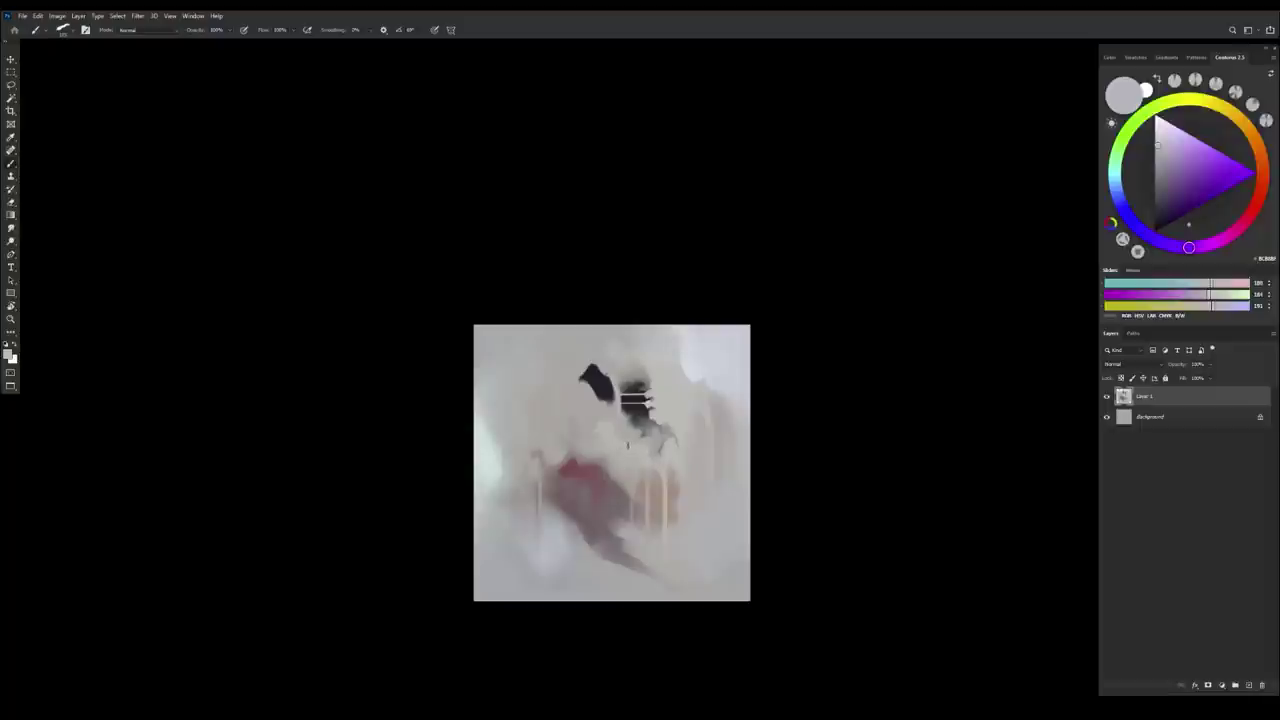
{"action": "key", "text": "Tab"}
{"action": "key", "text": "Tab"}
{"action": "left_click", "coordinate": [609, 433], "text": "alt"}
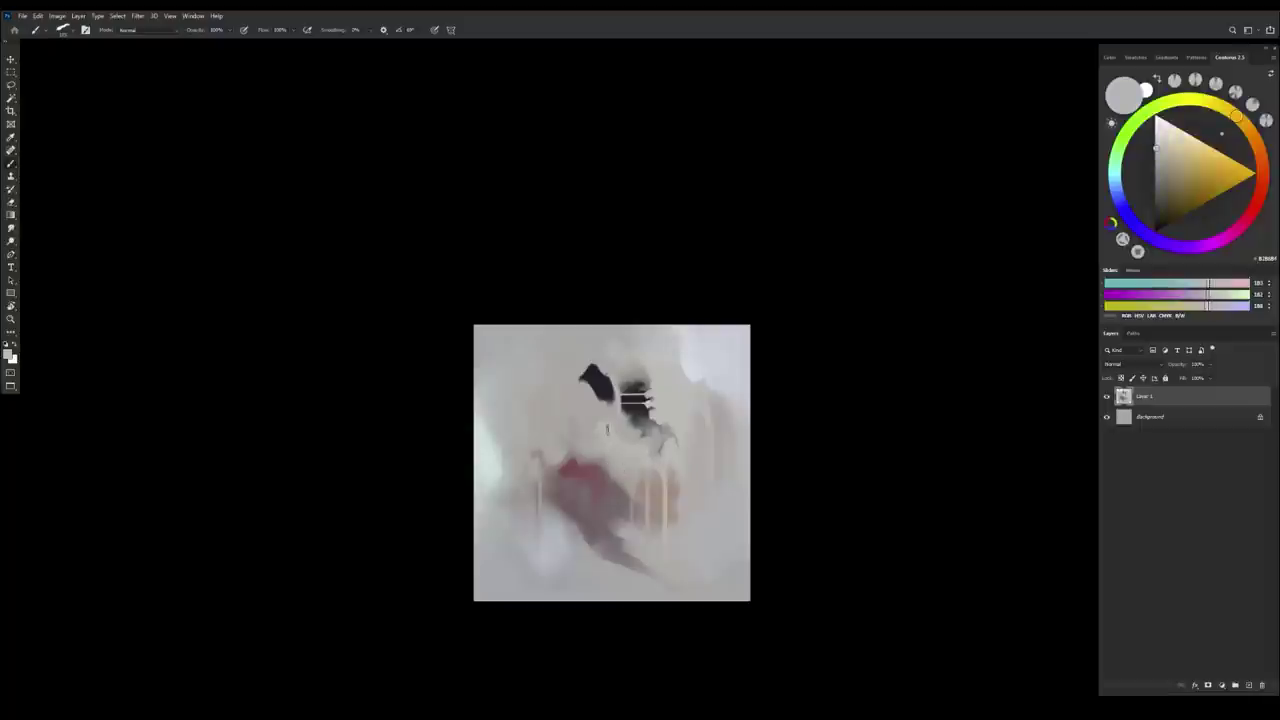
Break up and refine the crimson shape's upper edge with small strokes of sampled light and warm greys
{"action": "left_click", "coordinate": [623, 449], "text": "alt"}
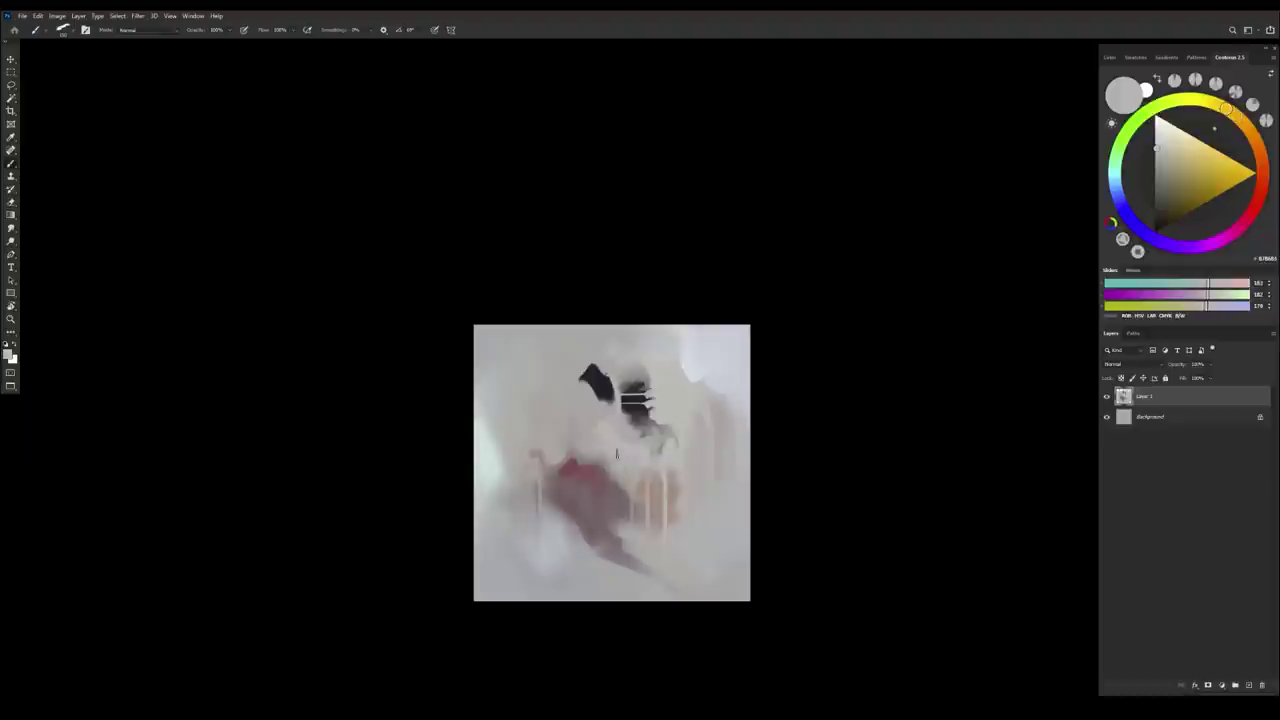
{"action": "left_click", "coordinate": [607, 444], "text": "alt"}
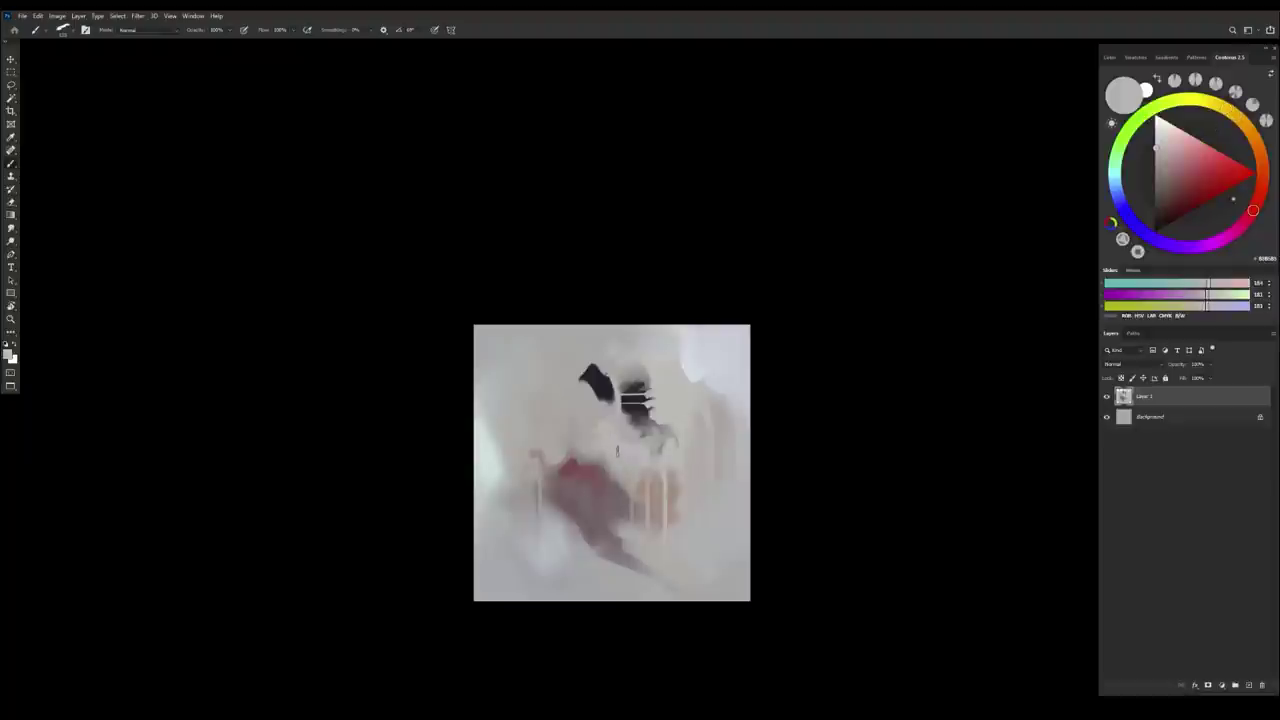
{"action": "left_click", "coordinate": [604, 460], "text": "alt"}
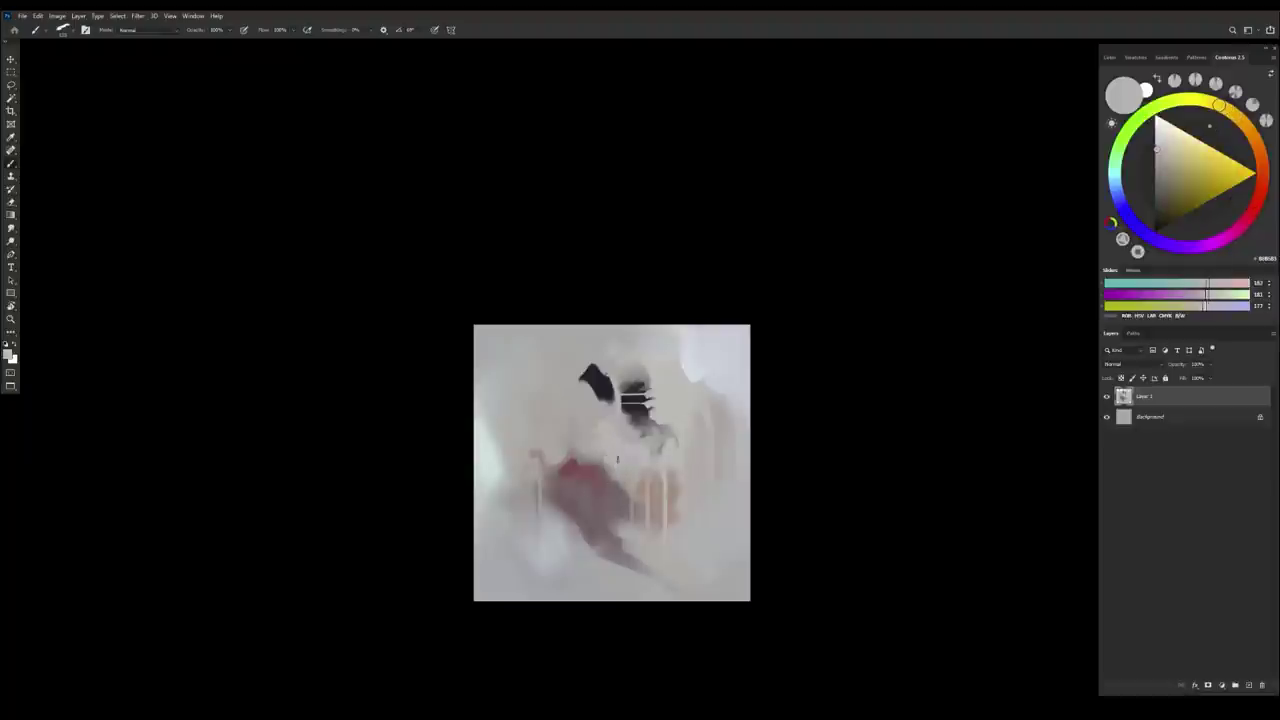
{"action": "left_click", "coordinate": [612, 463], "text": "alt"}
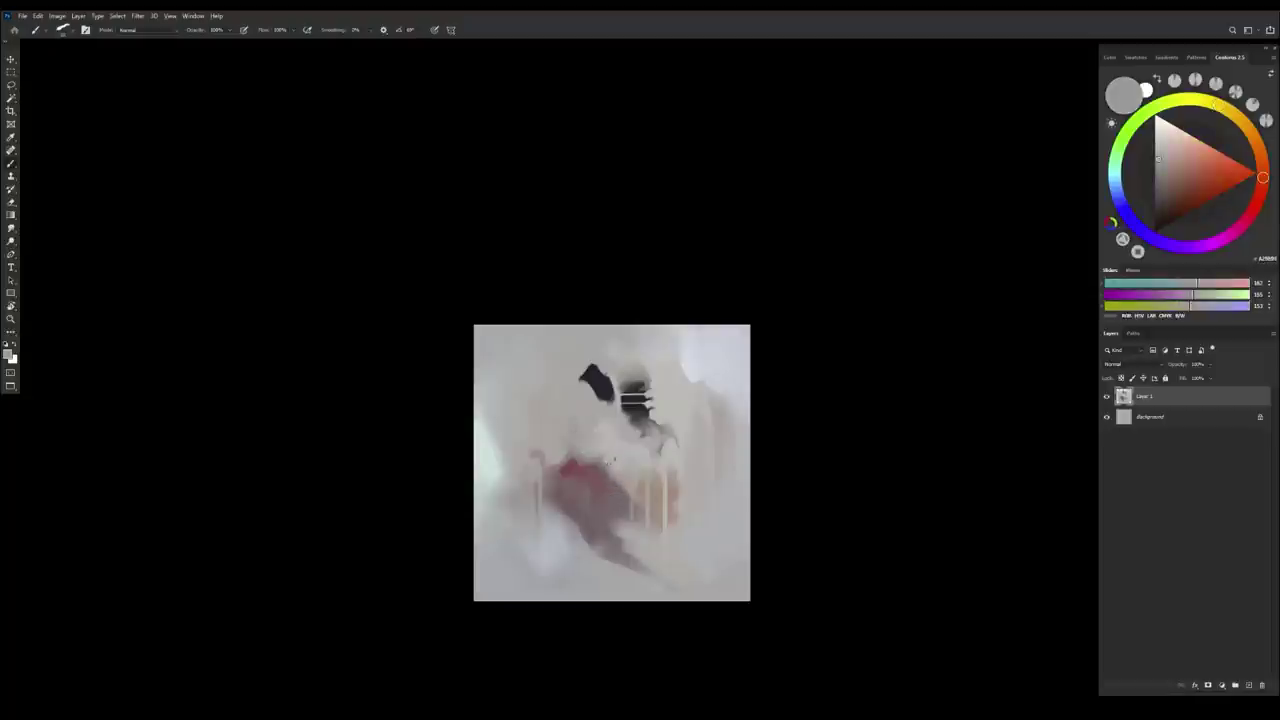
{"action": "left_click", "coordinate": [615, 458], "text": "alt"}
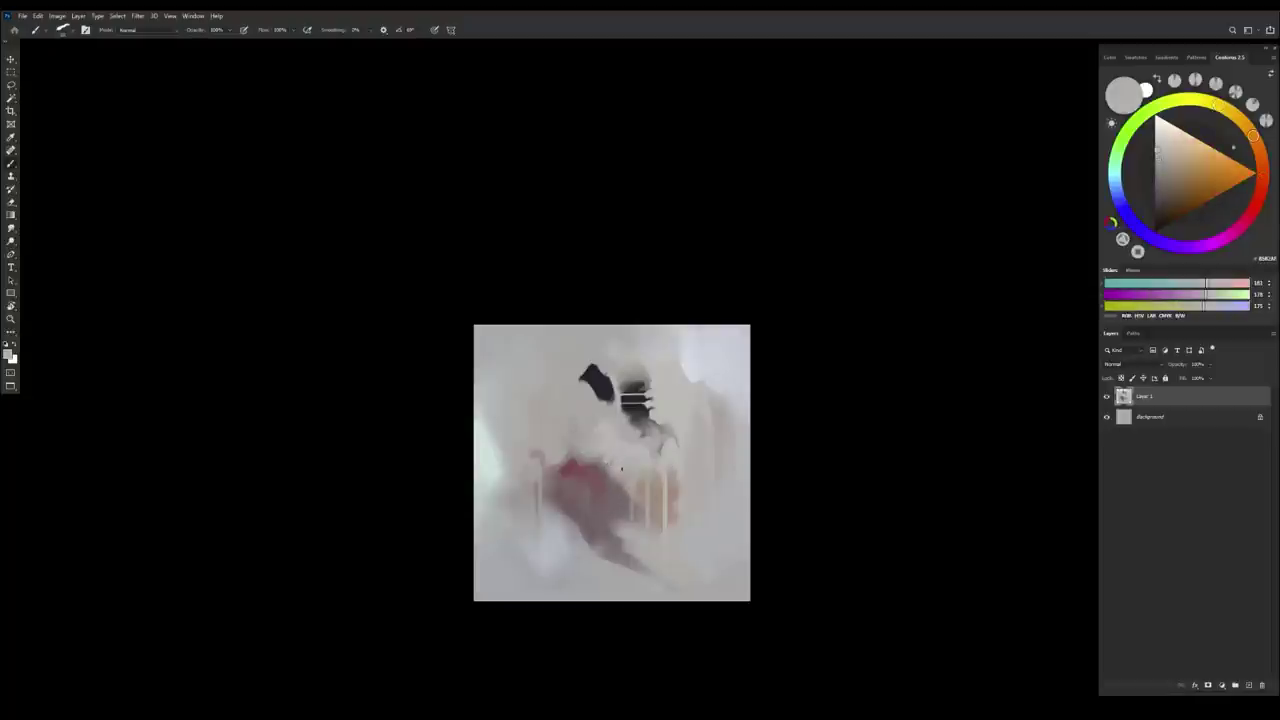
{"action": "left_click", "coordinate": [609, 458], "text": "alt"}
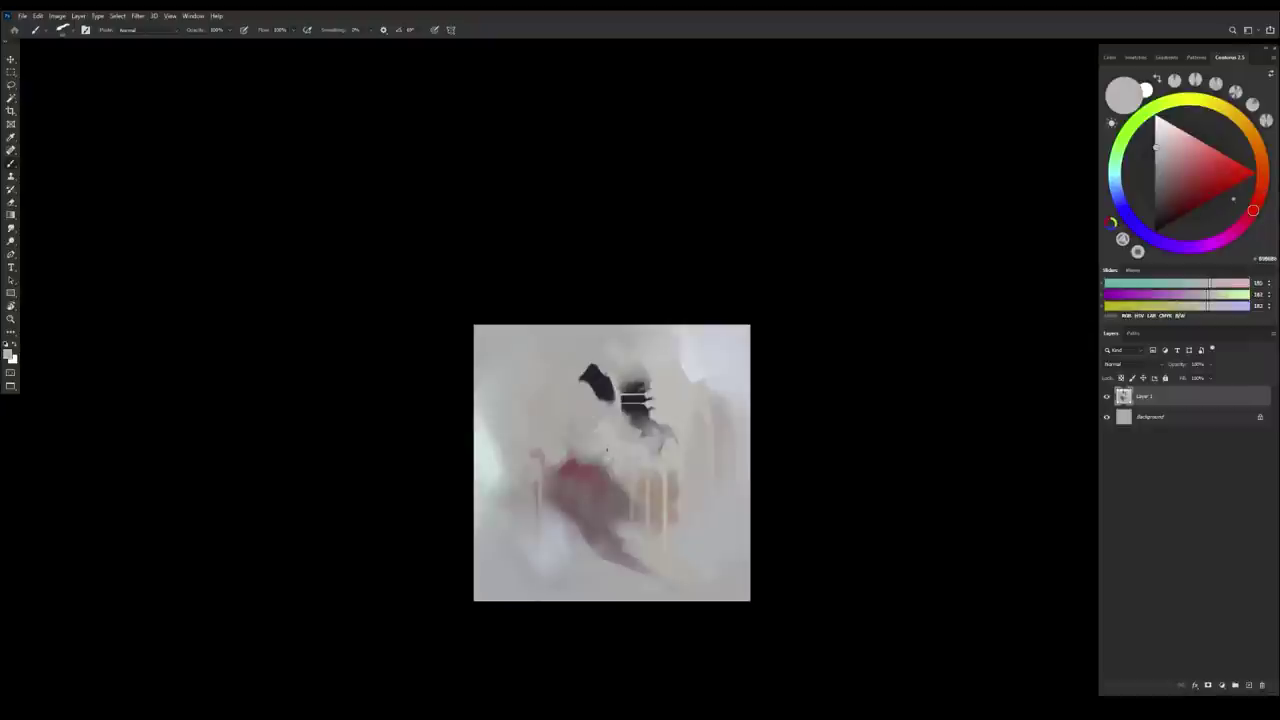
{"action": "left_click", "coordinate": [605, 441], "text": "alt"}
{"action": "left_click", "coordinate": [589, 449], "text": "alt"}
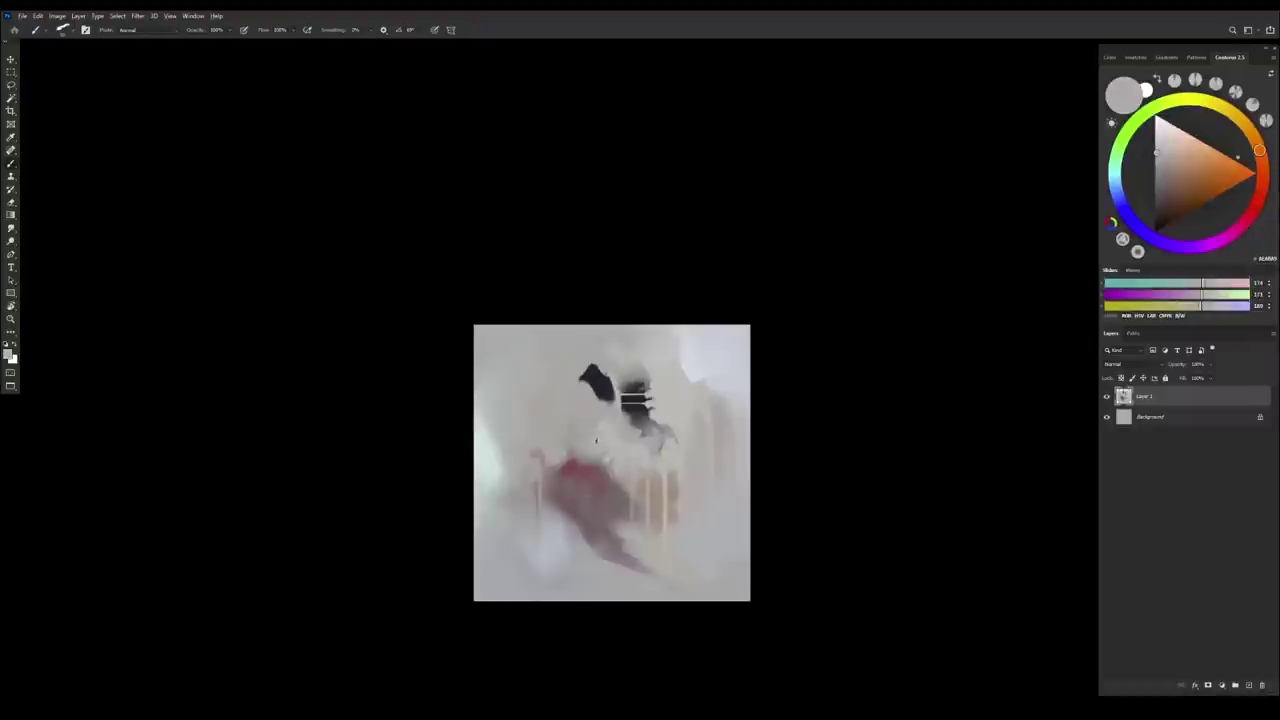
{"action": "left_click", "coordinate": [597, 446], "text": "alt"}
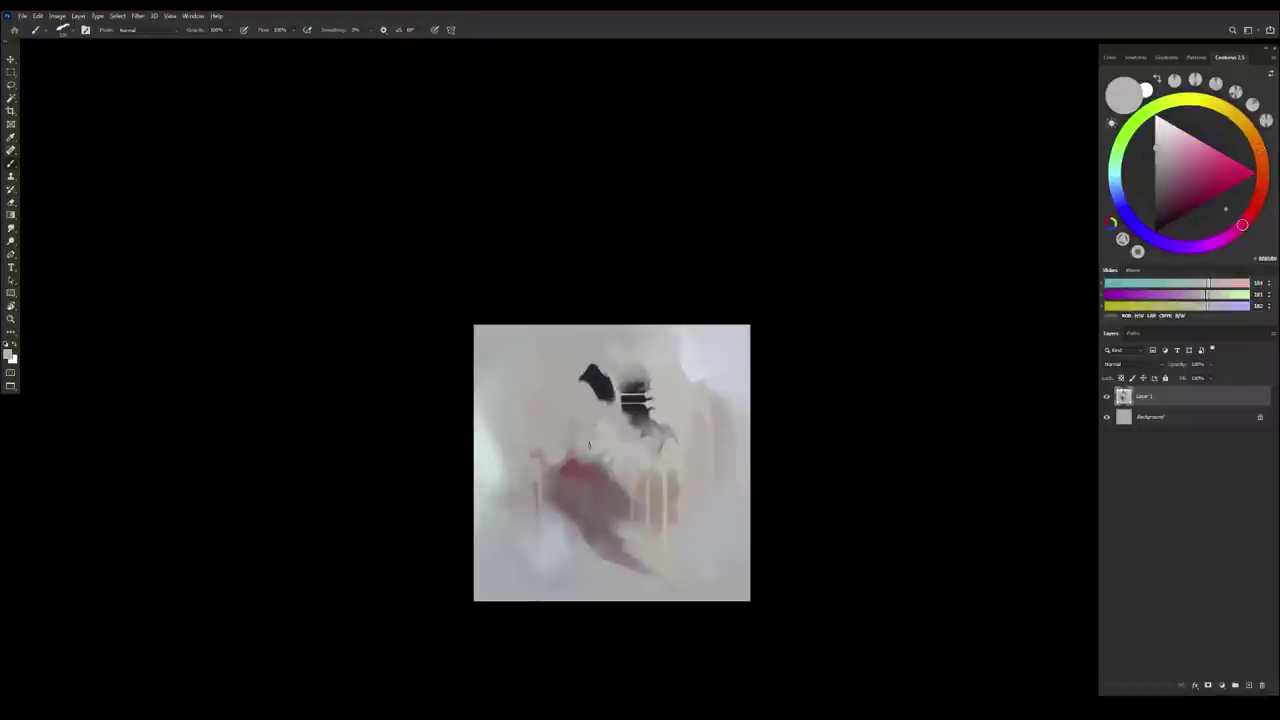
Blend sampled warm greys across the background on the outer side of the solid dark mark, toward the mint glow
{"action": "left_click", "coordinate": [574, 410], "text": "alt"}
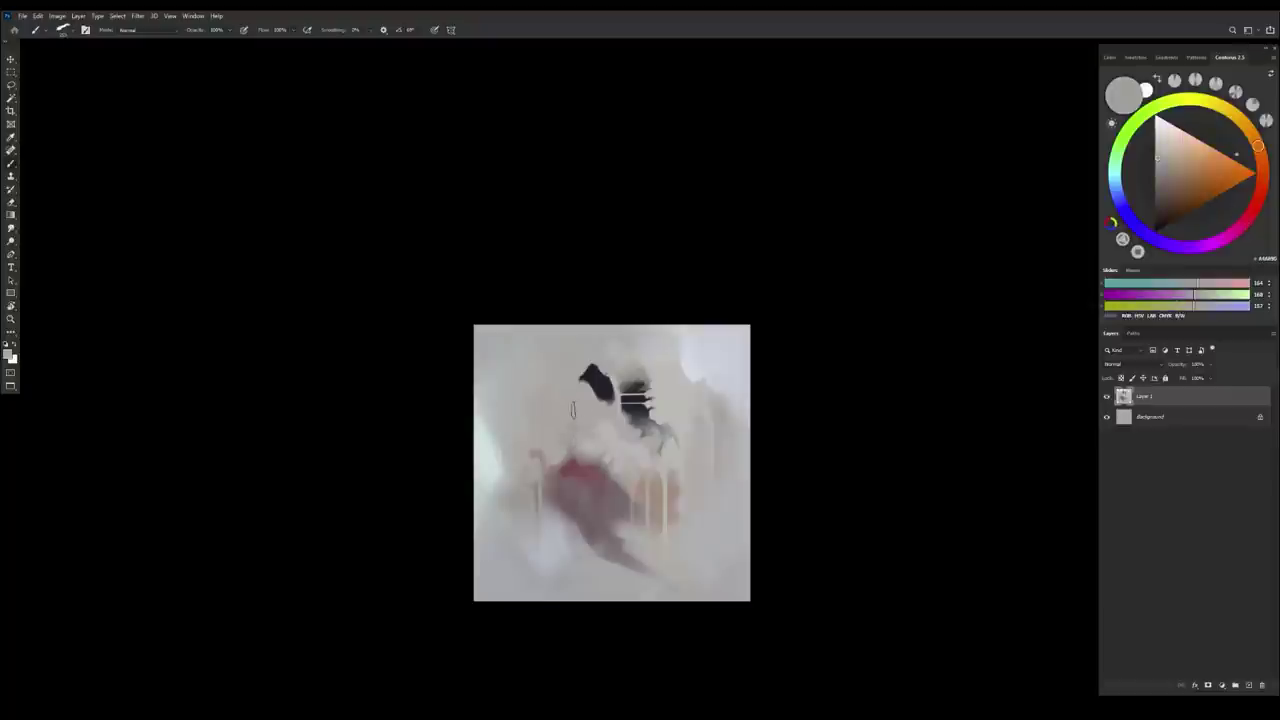
{"action": "left_click", "coordinate": [537, 380], "text": "alt"}
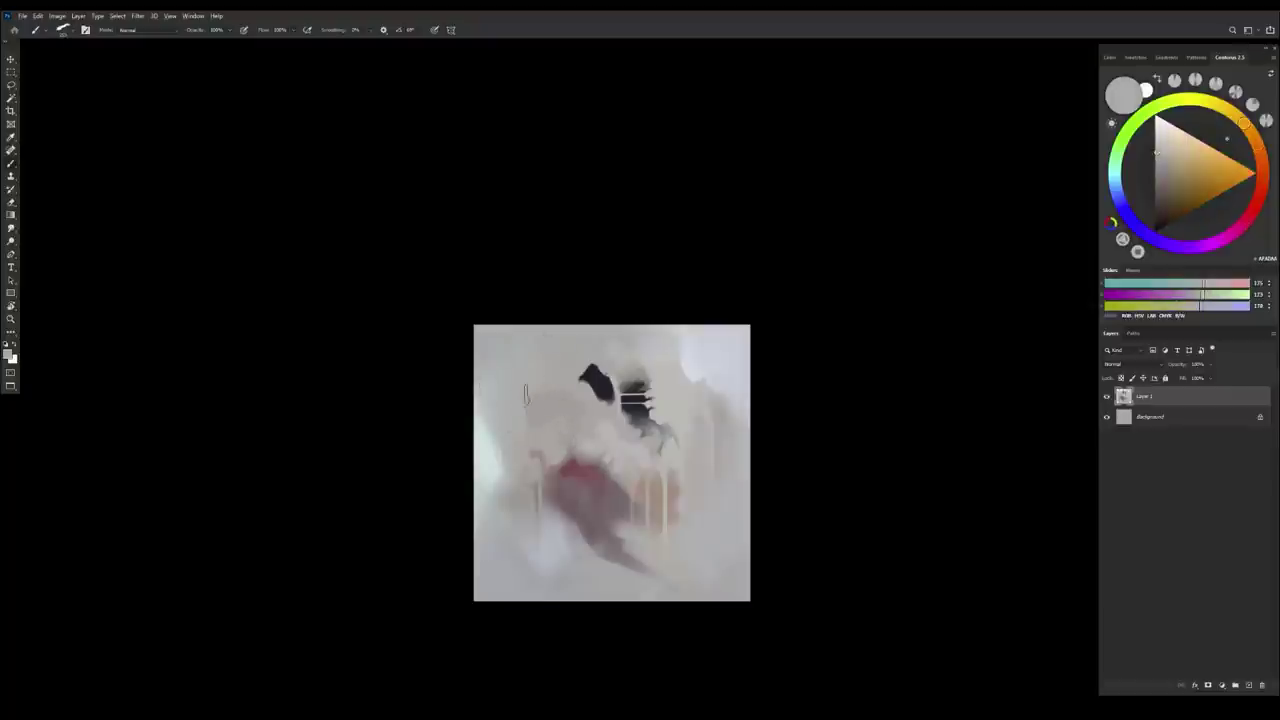
{"action": "left_click", "coordinate": [544, 402], "text": "alt"}
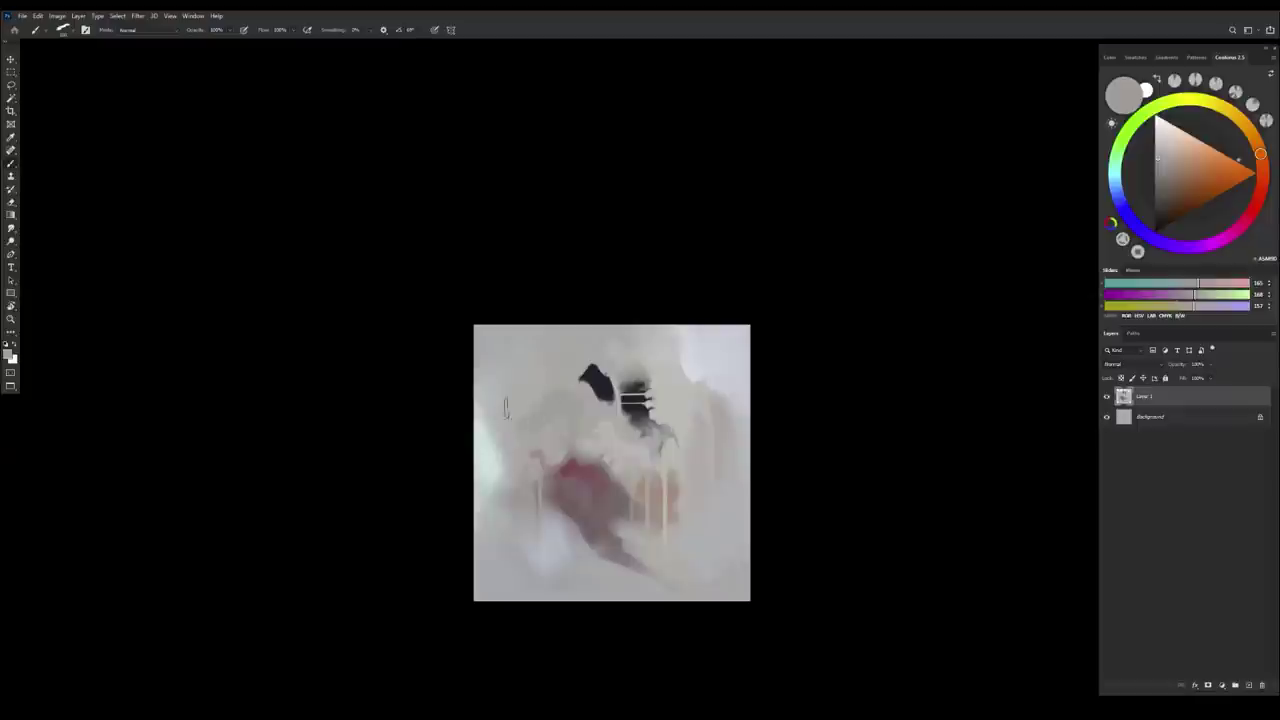
{"action": "left_click", "coordinate": [560, 435], "text": "alt"}
{"action": "left_click", "coordinate": [572, 379], "text": "alt"}
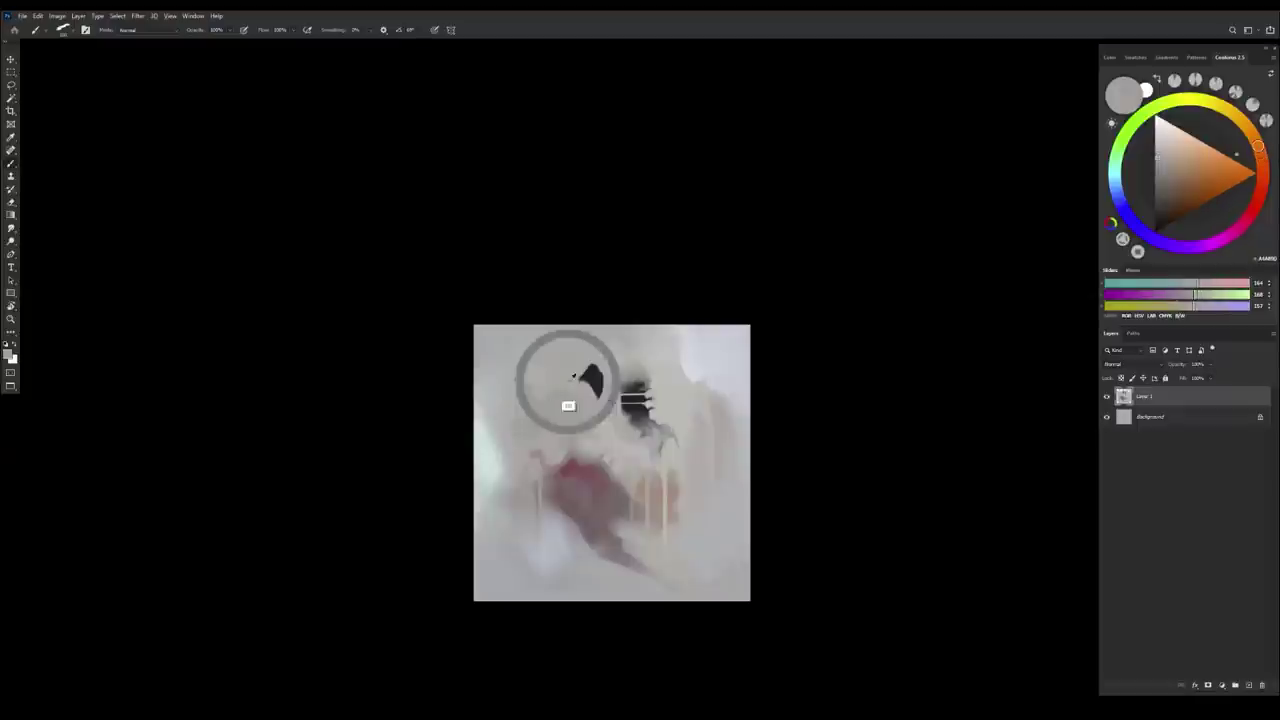
{"action": "left_click", "coordinate": [548, 414], "text": "alt"}
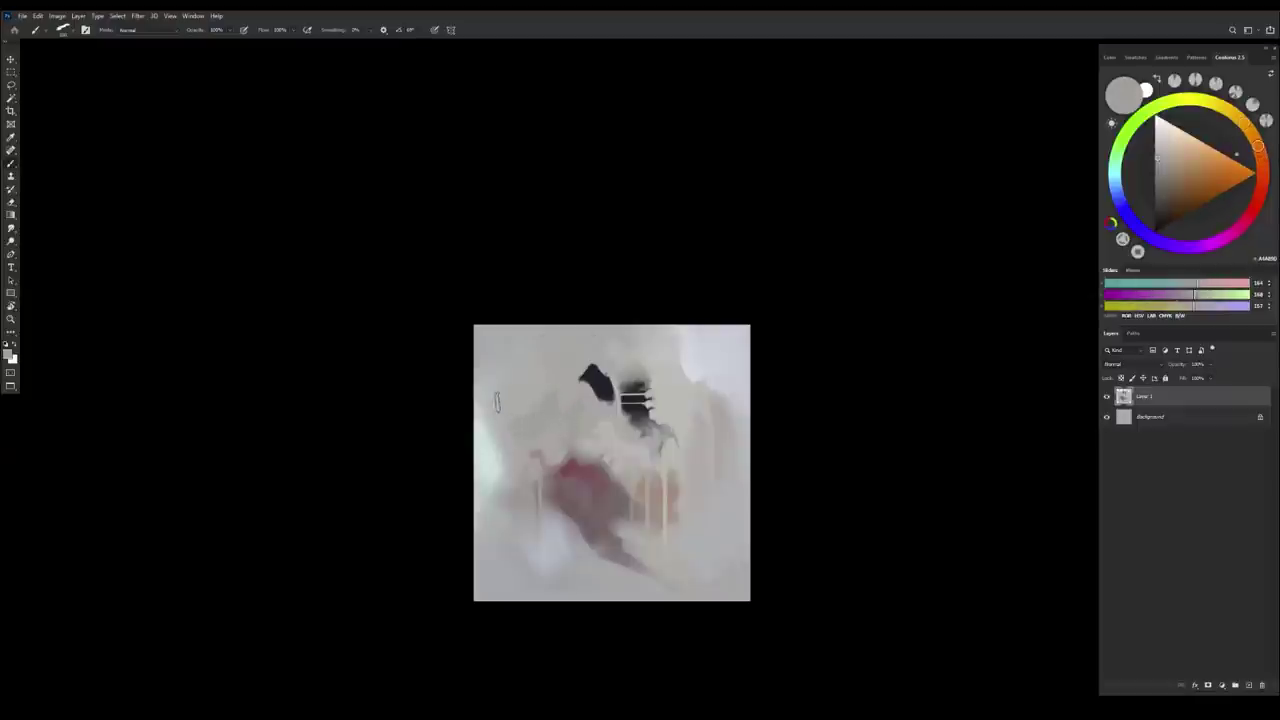
{"action": "left_click", "coordinate": [507, 409], "text": "alt"}
Mirror the canvas horizontally, paint a pale diagonal streak beneath the solid dark mark, soften it with sampled greys and mirror back
{"action": "left_click_drag", "start_coordinate": [612, 497], "coordinate": [662, 606]}
{"action": "key", "text": "ctrl+shift+h"}
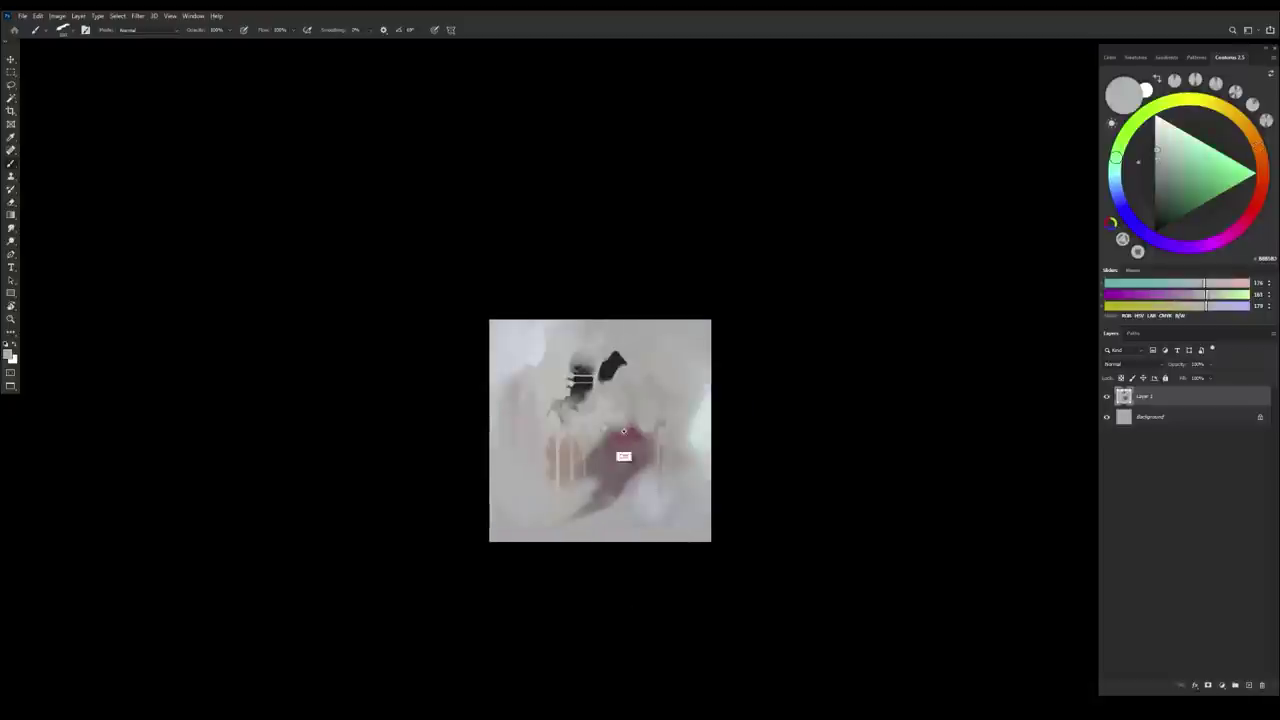
{"action": "scroll", "coordinate": [638, 456], "scroll_direction": "up", "scroll_amount": 2}
{"action": "left_click", "coordinate": [590, 385], "text": "alt"}
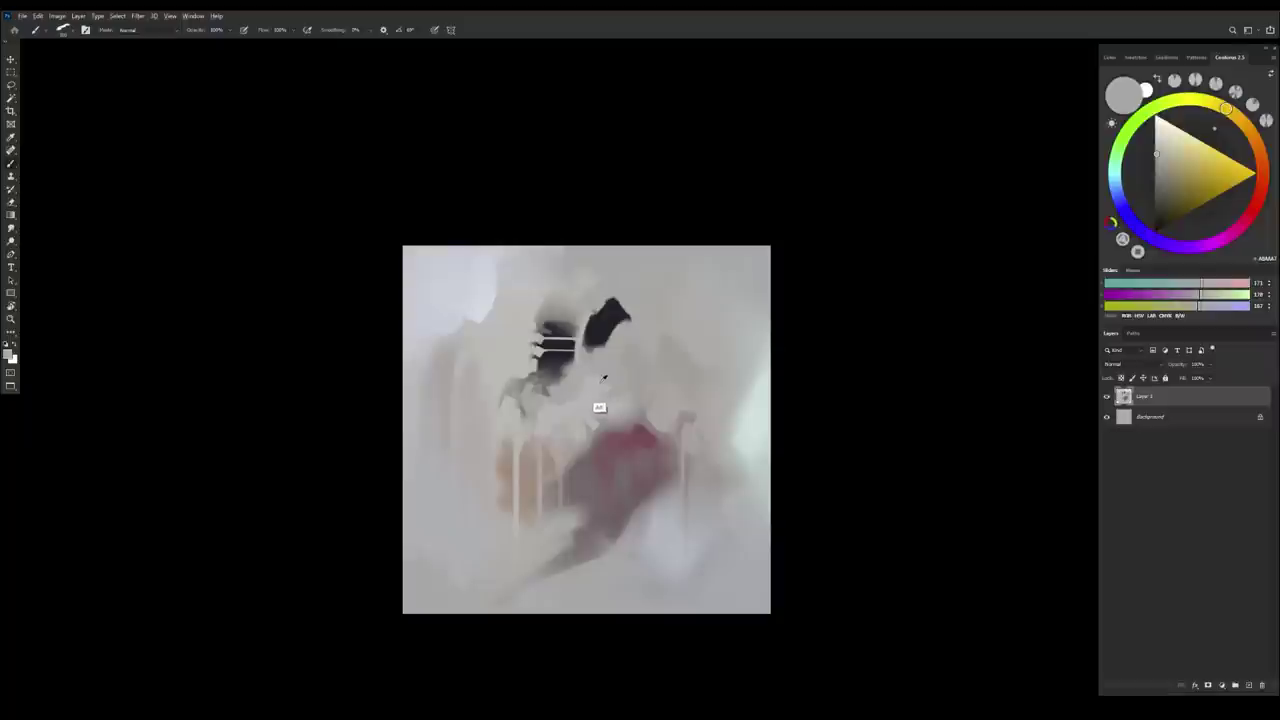
{"action": "left_click", "coordinate": [607, 374], "text": "alt"}
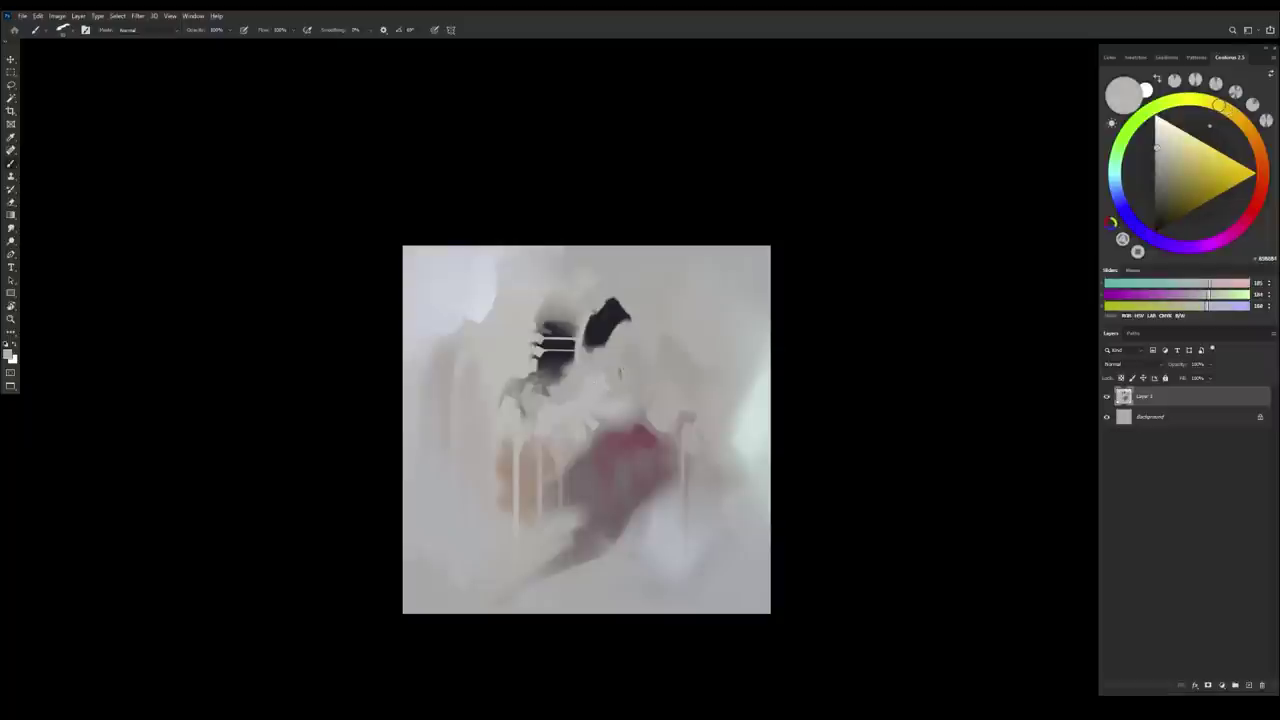
{"action": "left_click", "coordinate": [603, 383], "text": "alt"}
{"action": "left_click_drag", "start_coordinate": [606, 383], "coordinate": [656, 358]}
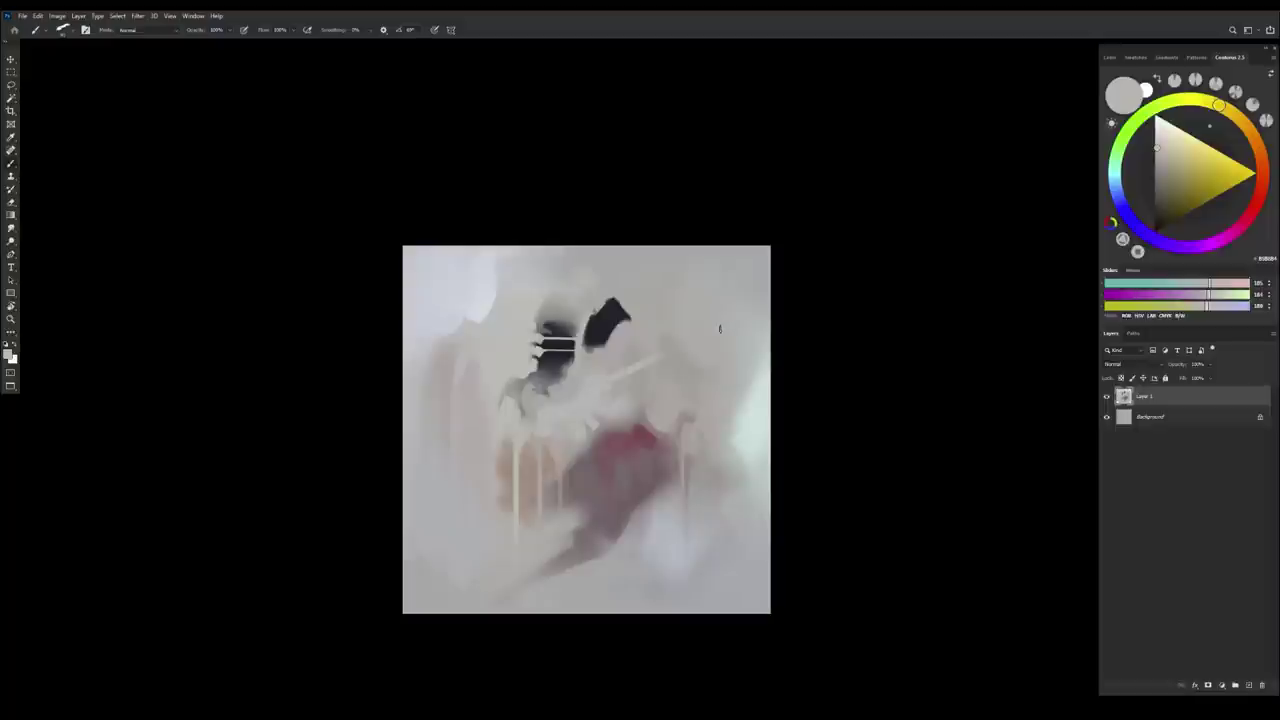
{"action": "left_click", "coordinate": [587, 363], "text": "alt"}
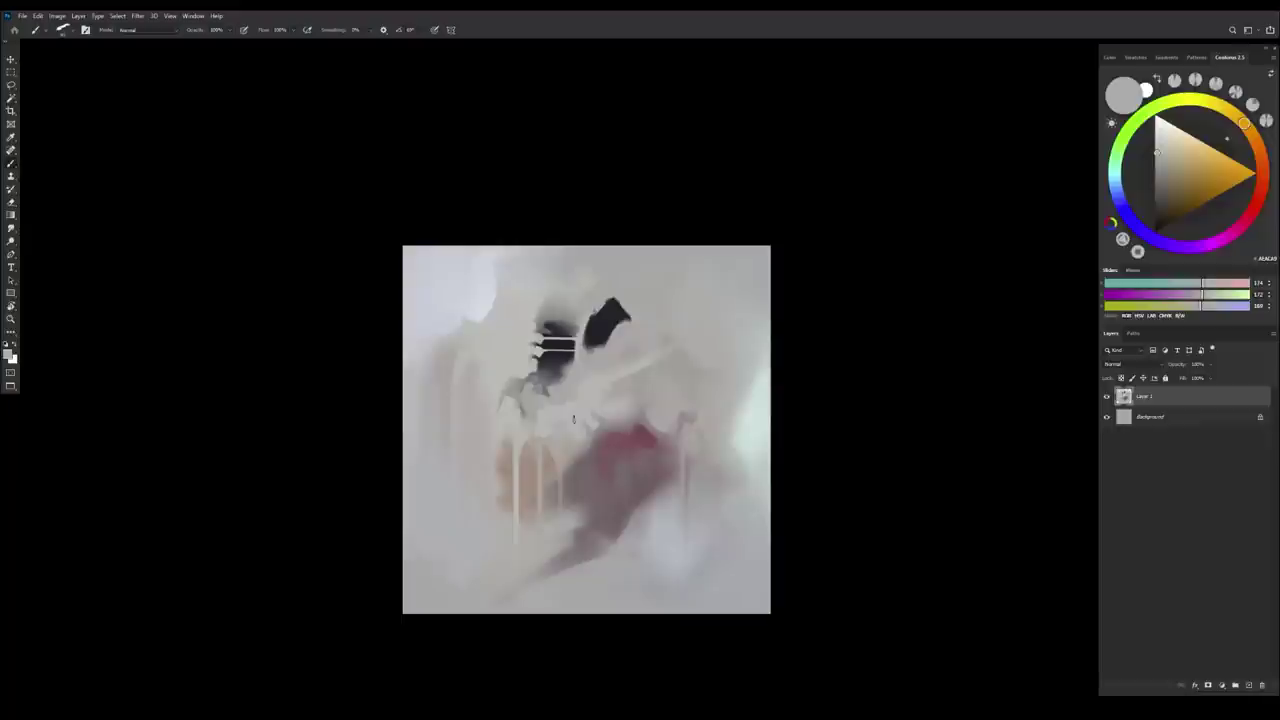
{"action": "key", "text": "ctrl+shift+h"}
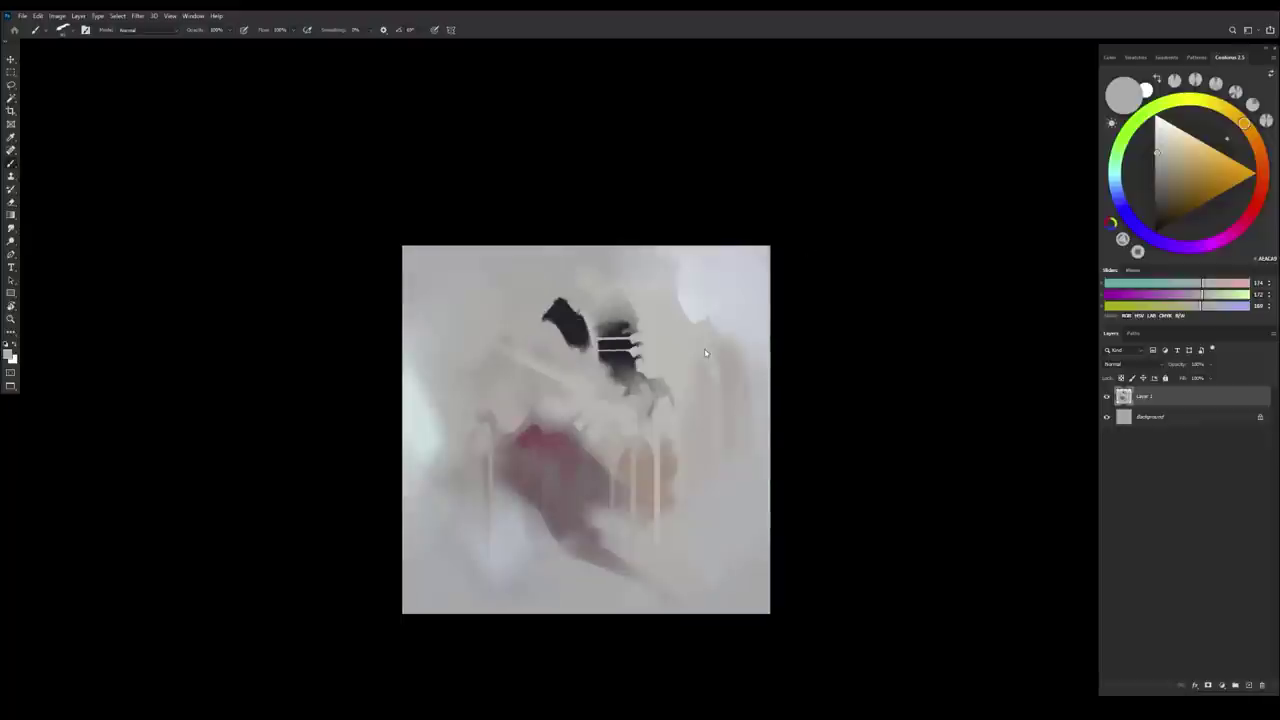
Refine the pale streak's edges and extend its outer end faintly using sampled greys, then mirror the canvas horizontally again
{"action": "left_click", "coordinate": [576, 376], "text": "alt"}
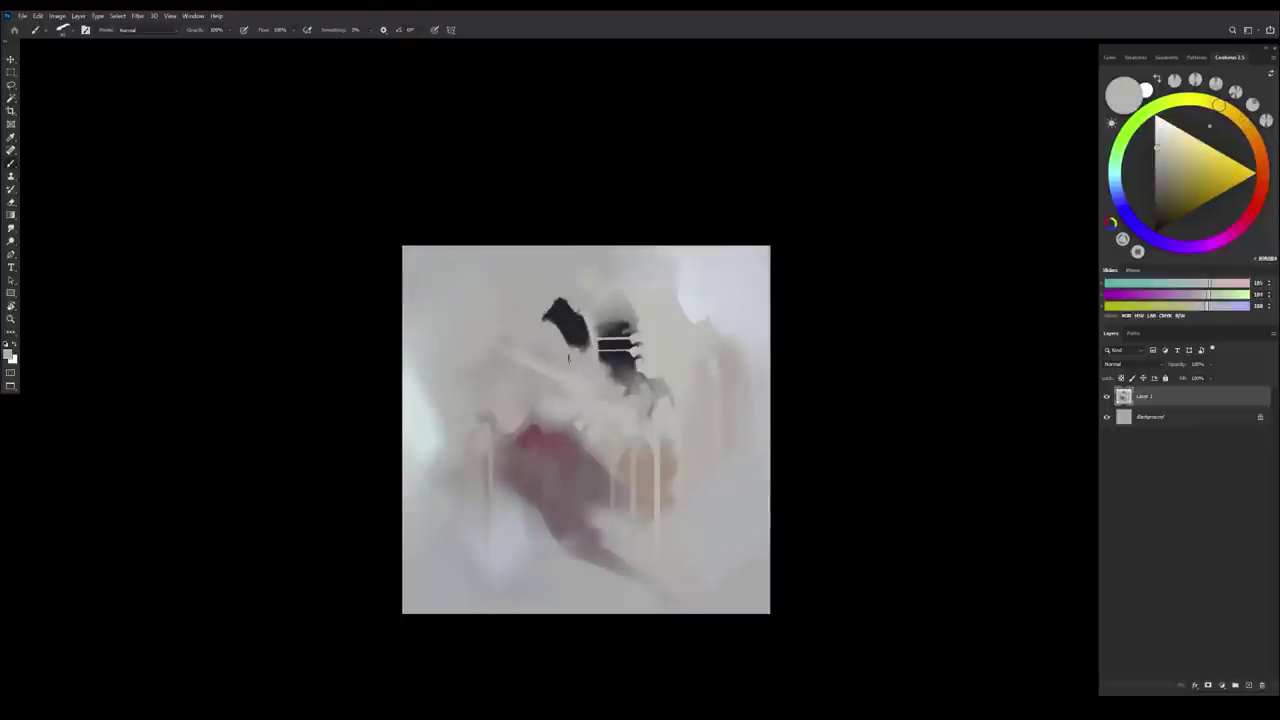
{"action": "left_click", "coordinate": [548, 356], "text": "alt"}
{"action": "left_click", "coordinate": [547, 347], "text": "alt"}
{"action": "left_click", "coordinate": [521, 347], "text": "alt"}
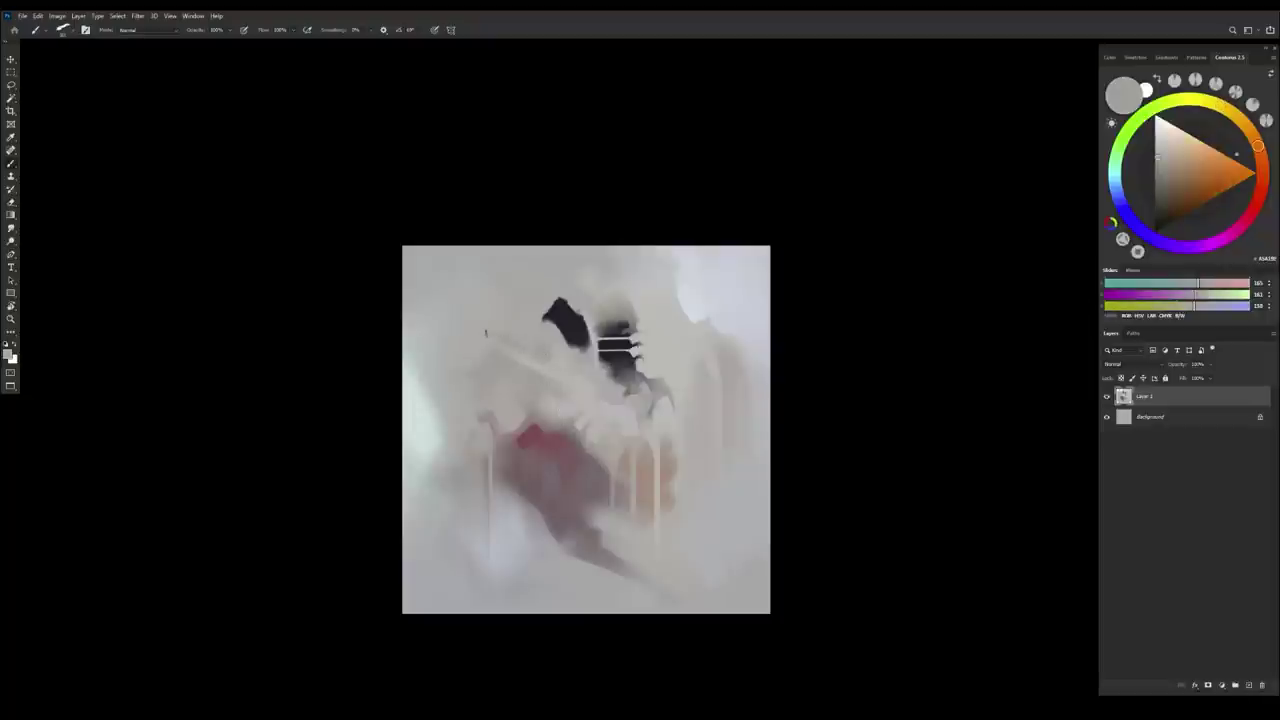
{"action": "left_click", "coordinate": [500, 392], "text": "alt"}
{"action": "left_click", "coordinate": [500, 358], "text": "alt"}
{"action": "left_click", "coordinate": [465, 347], "text": "alt"}
{"action": "key", "text": "ctrl+shift+h"}
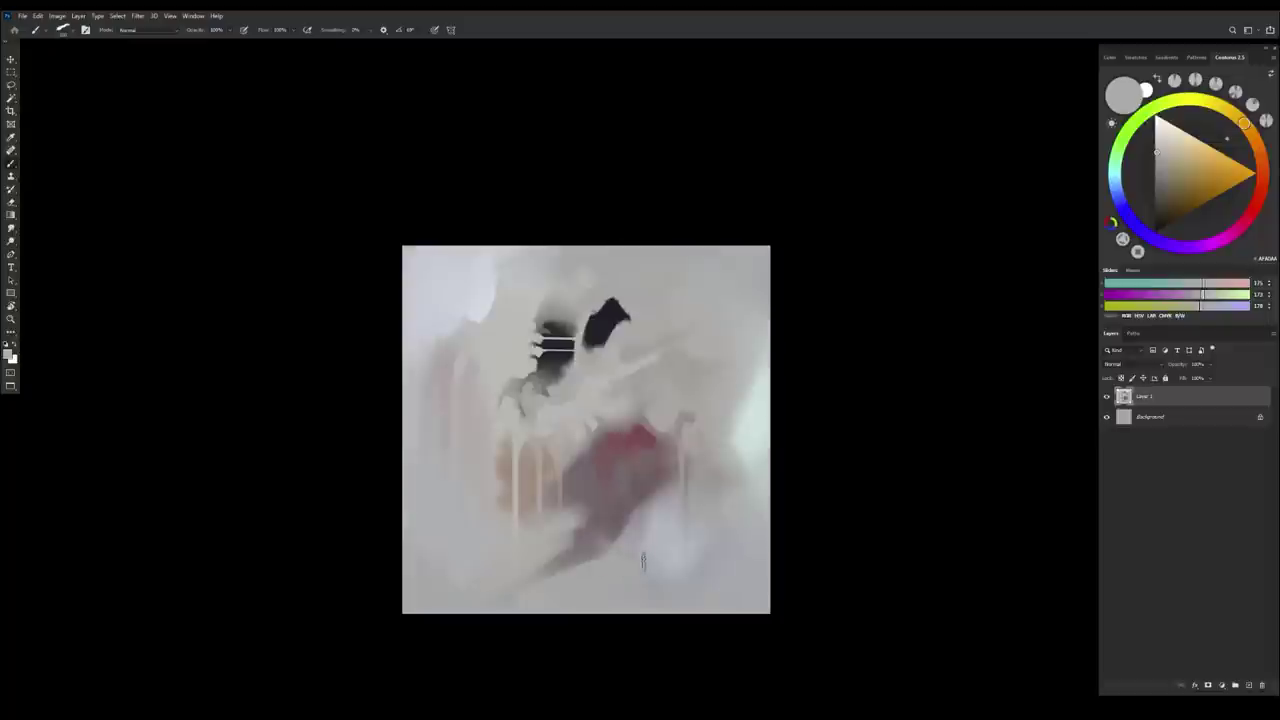
Blend sampled greys around the streak's outer end and add a soft pinkish tint around the lone drip's head
{"action": "left_click", "coordinate": [681, 394], "text": "alt"}
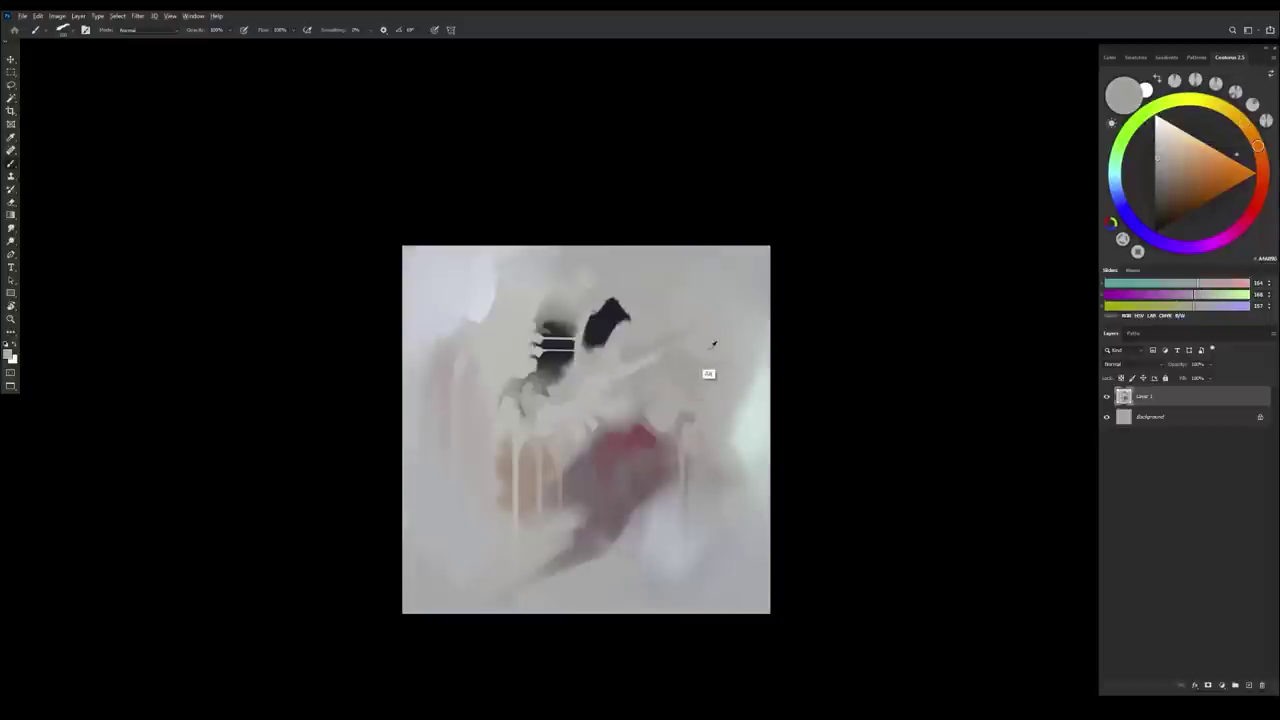
{"action": "left_click", "coordinate": [708, 364], "text": "alt"}
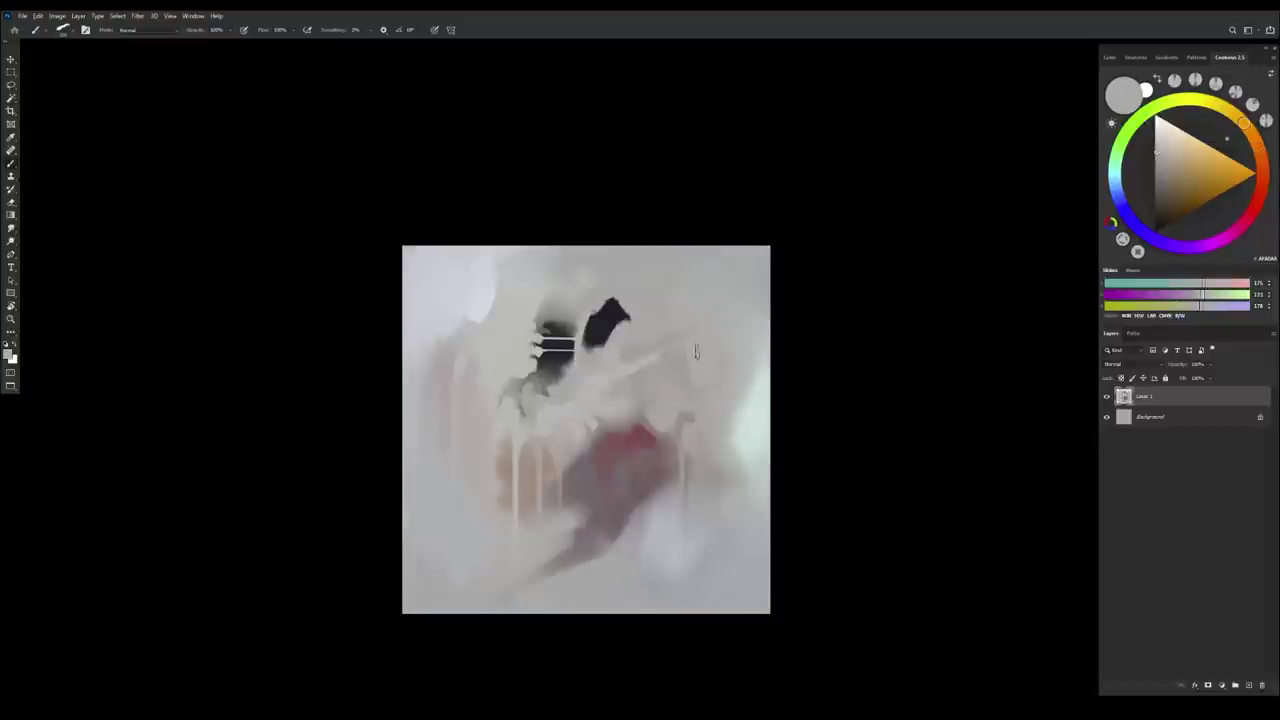
{"action": "left_click", "coordinate": [700, 392]}
{"action": "left_click", "coordinate": [688, 440], "text": "alt"}
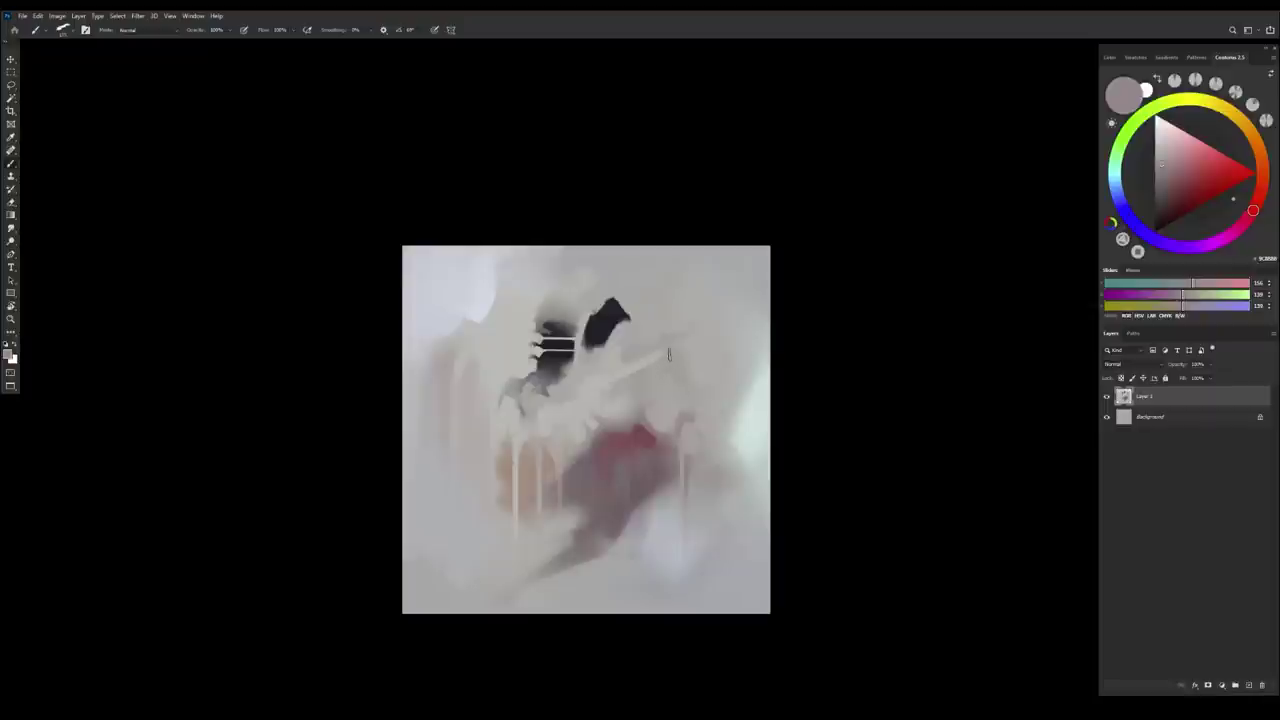
Paint a crimson tendril rising from the crimson area to the pale diagonal streak, shaping its edges with sampled reds and greys
{"action": "left_click", "coordinate": [664, 398], "text": "alt"}
{"action": "left_click_drag", "start_coordinate": [669, 372], "coordinate": [667, 390]}
{"action": "left_click", "coordinate": [661, 436], "text": "alt"}
{"action": "left_click", "coordinate": [638, 435], "text": "alt"}
{"action": "mouse_move", "coordinate": [640, 428]}
{"action": "left_mouse_down"}
{"action": "mouse_move", "coordinate": [664, 373]}
{"action": "mouse_move", "coordinate": [665, 417]}
{"action": "left_mouse_up"}
{"action": "left_click", "coordinate": [645, 428], "text": "alt"}
{"action": "left_click", "coordinate": [643, 408], "text": "alt"}
{"action": "left_click_drag", "start_coordinate": [666, 368], "coordinate": [664, 355]}
{"action": "left_click", "coordinate": [660, 404], "text": "alt"}
{"action": "left_click_drag", "start_coordinate": [647, 405], "coordinate": [657, 397]}
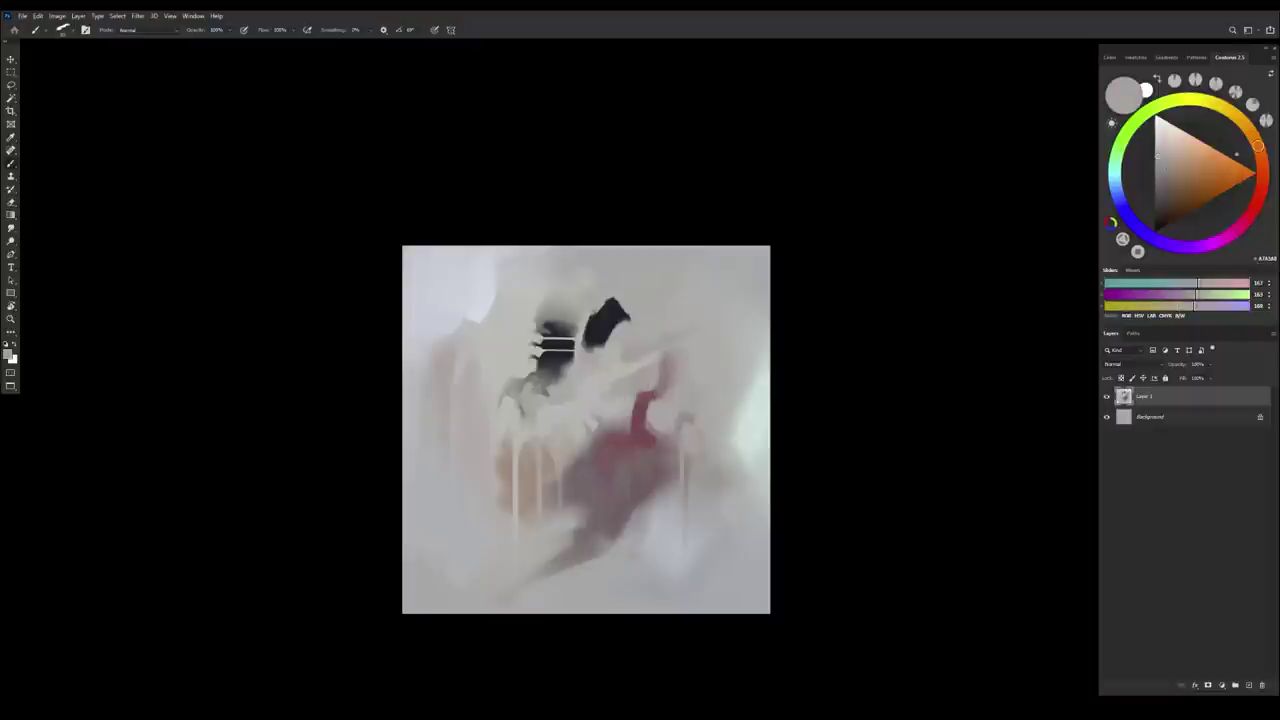
Thicken the tendril's lower part with sampled crimson where it joins the mauve shape, and mirror the canvas horizontally
{"action": "left_click", "coordinate": [636, 423], "text": "alt"}
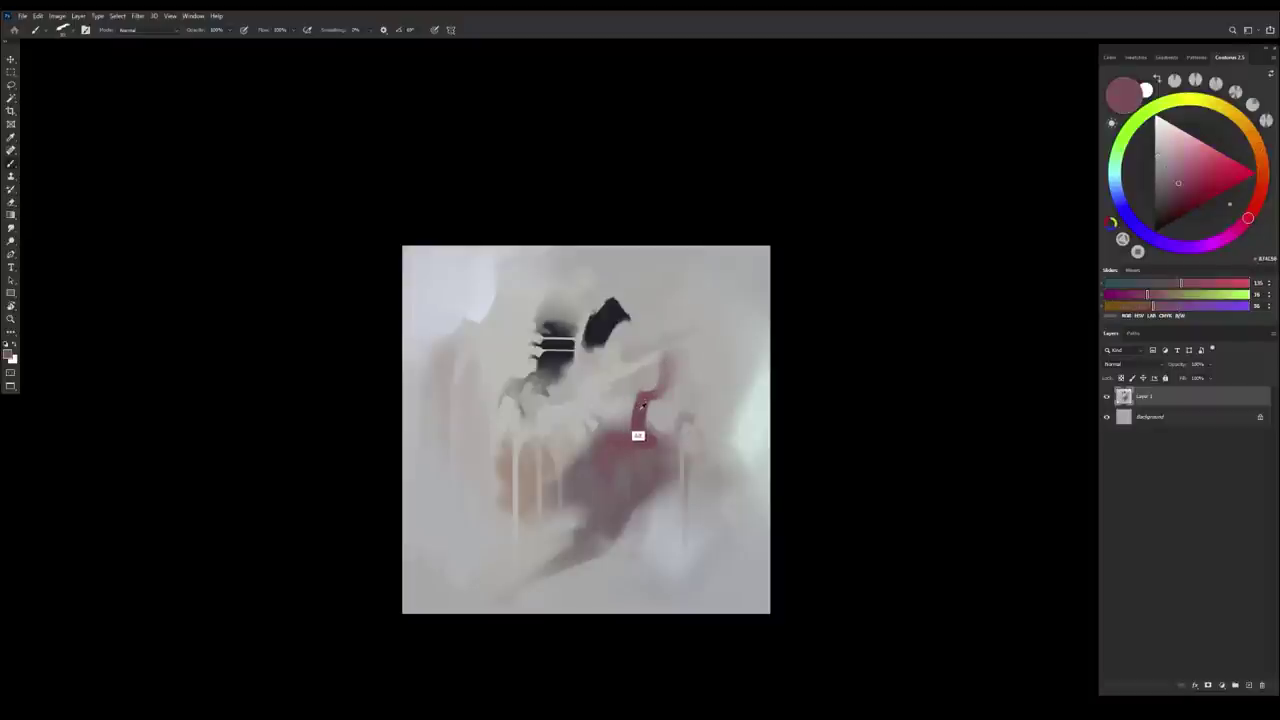
{"action": "left_click", "coordinate": [642, 420], "text": "alt"}
{"action": "left_click_drag", "start_coordinate": [634, 404], "coordinate": [631, 434]}
{"action": "key", "text": "ctrl+shift+h"}
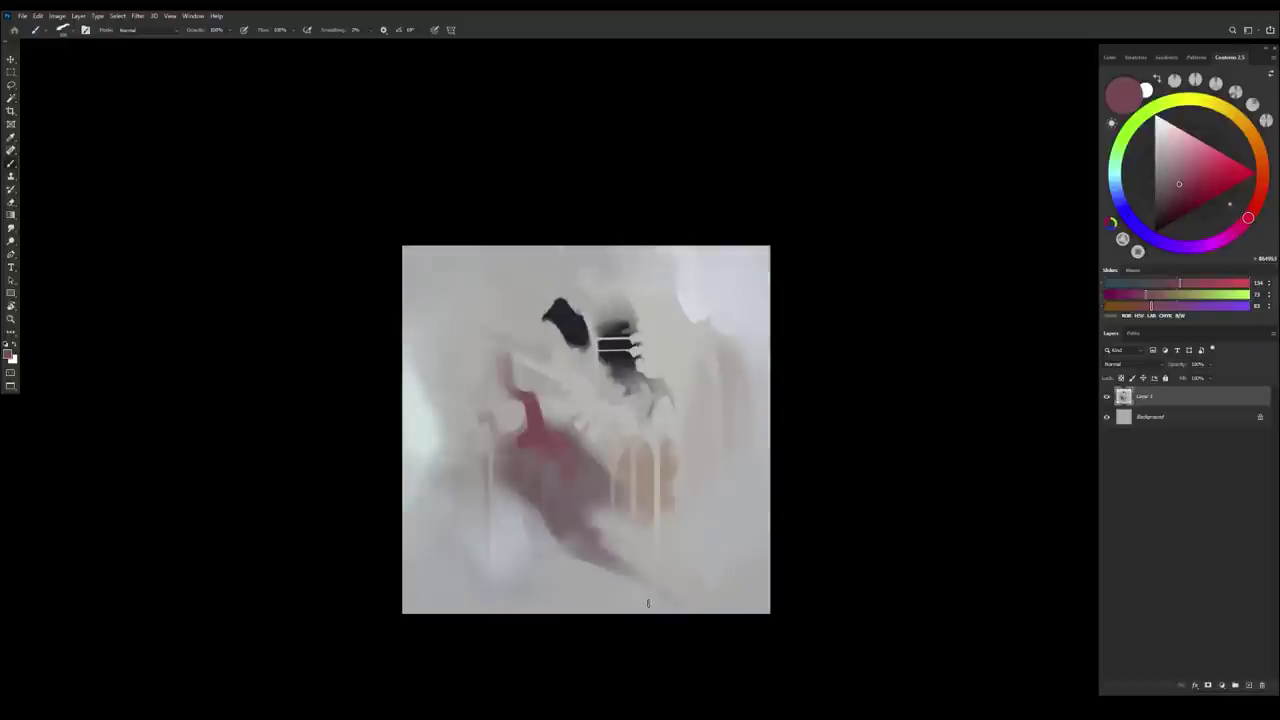
Soften the crimson tendril's upper end and bend using colours sampled from around it
{"action": "left_click", "coordinate": [648, 603], "text": "alt"}
{"action": "left_click_drag", "start_coordinate": [515, 361], "coordinate": [515, 384]}
{"action": "left_click", "coordinate": [511, 368], "text": "alt"}
{"action": "left_click", "coordinate": [520, 376], "text": "alt"}
{"action": "left_click", "coordinate": [519, 392], "text": "alt"}
{"action": "left_click", "coordinate": [511, 454], "text": "alt"}
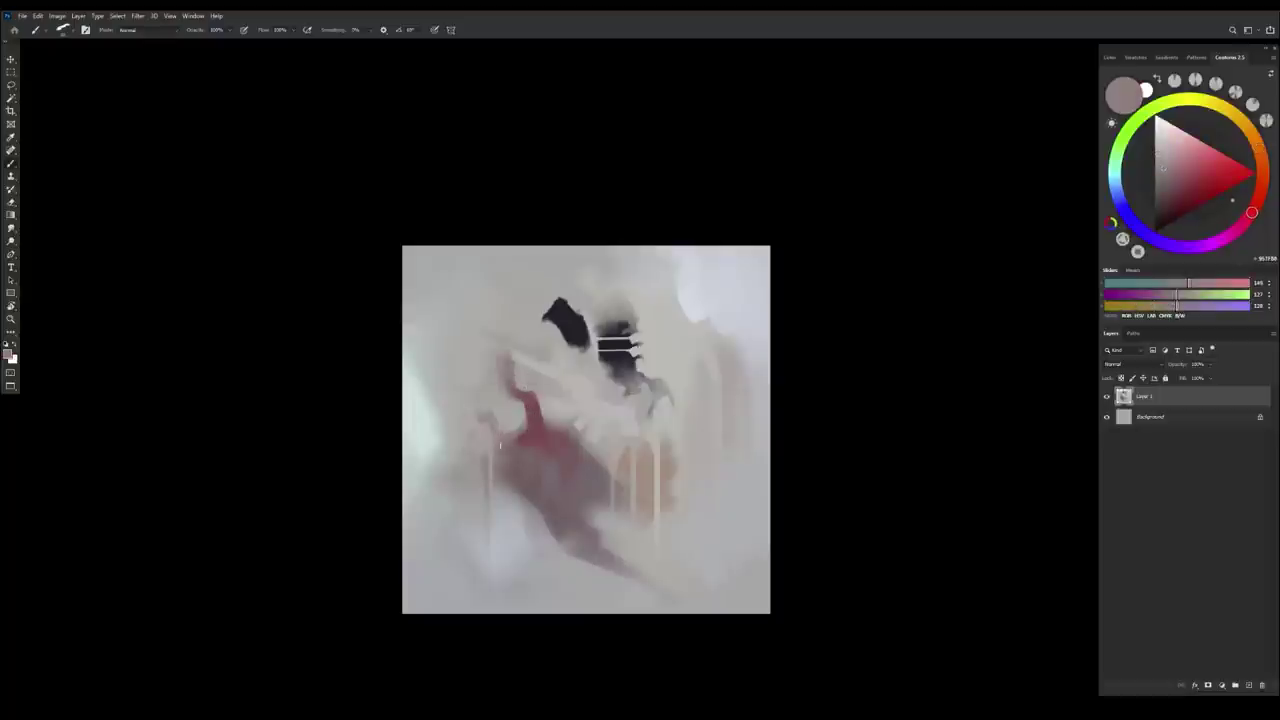
Reshape the head of the lone drip with sampled greys and muted mauves, blending it into the background
{"action": "left_click", "coordinate": [486, 416], "text": "alt"}
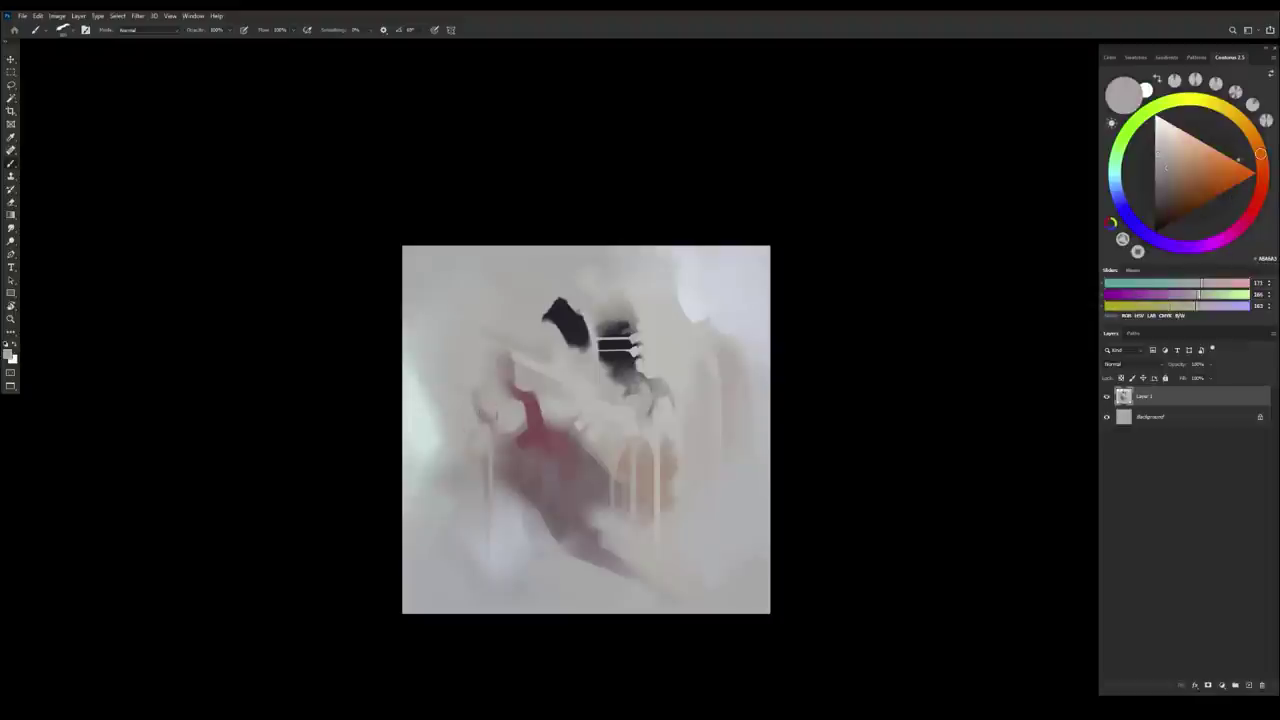
{"action": "left_click", "coordinate": [478, 414], "text": "alt"}
{"action": "left_click", "coordinate": [482, 444], "text": "alt"}
{"action": "left_click", "coordinate": [474, 444], "text": "alt"}
{"action": "left_click", "coordinate": [460, 418], "text": "alt"}
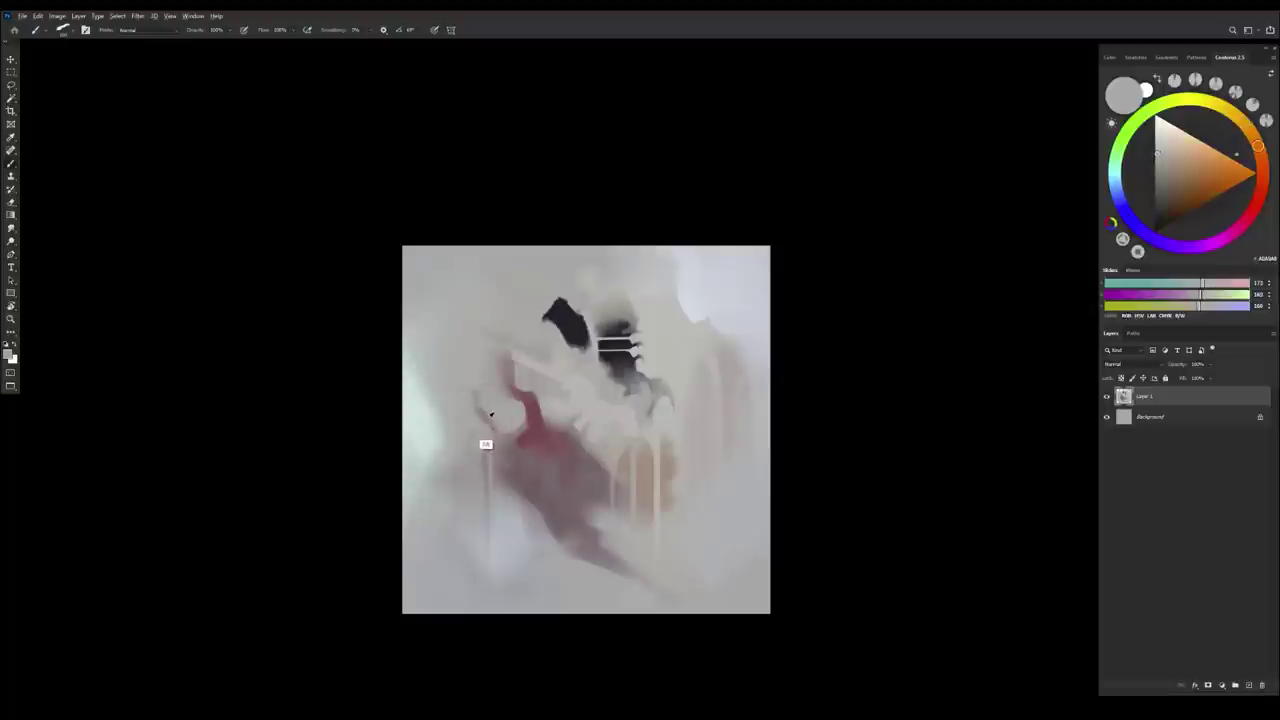
{"action": "left_click", "coordinate": [496, 431], "text": "alt"}
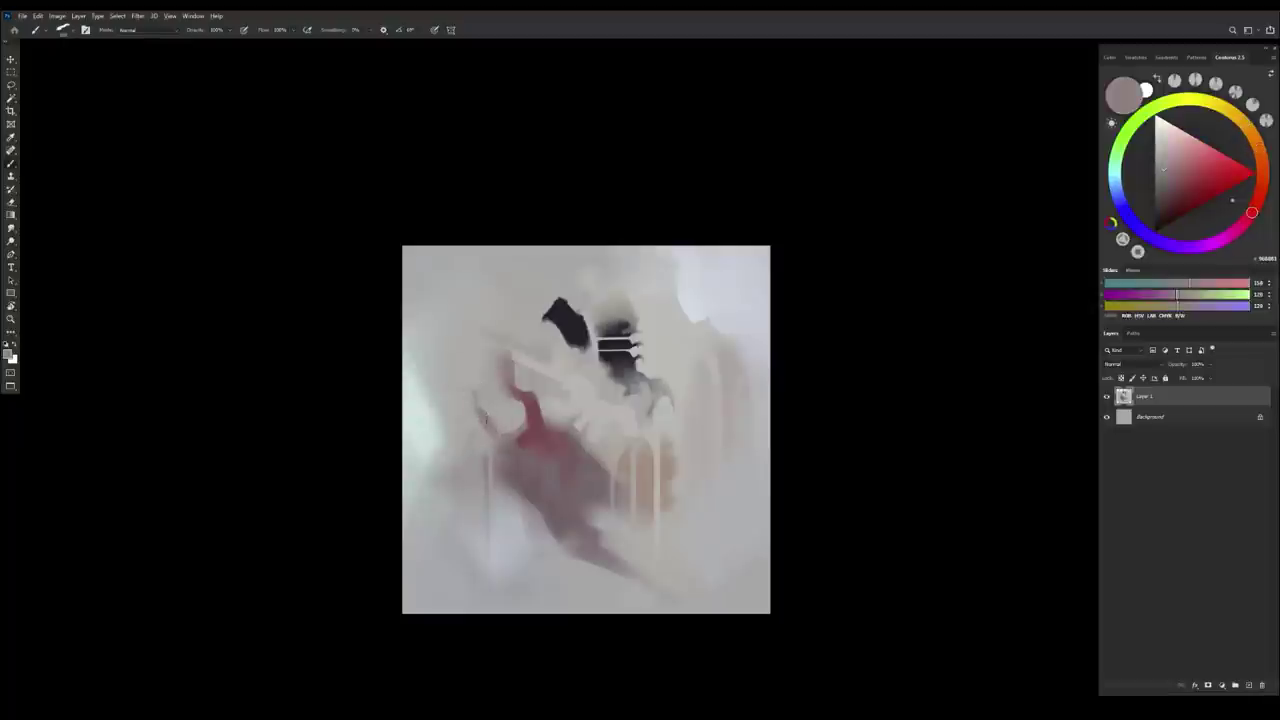
Refine the lone drip's head into a thin reddish point, cleaning its edges with sampled greys
{"action": "left_click", "coordinate": [494, 418], "text": "alt"}
{"action": "left_click", "coordinate": [494, 455], "text": "alt"}
{"action": "left_click", "coordinate": [490, 434], "text": "alt"}
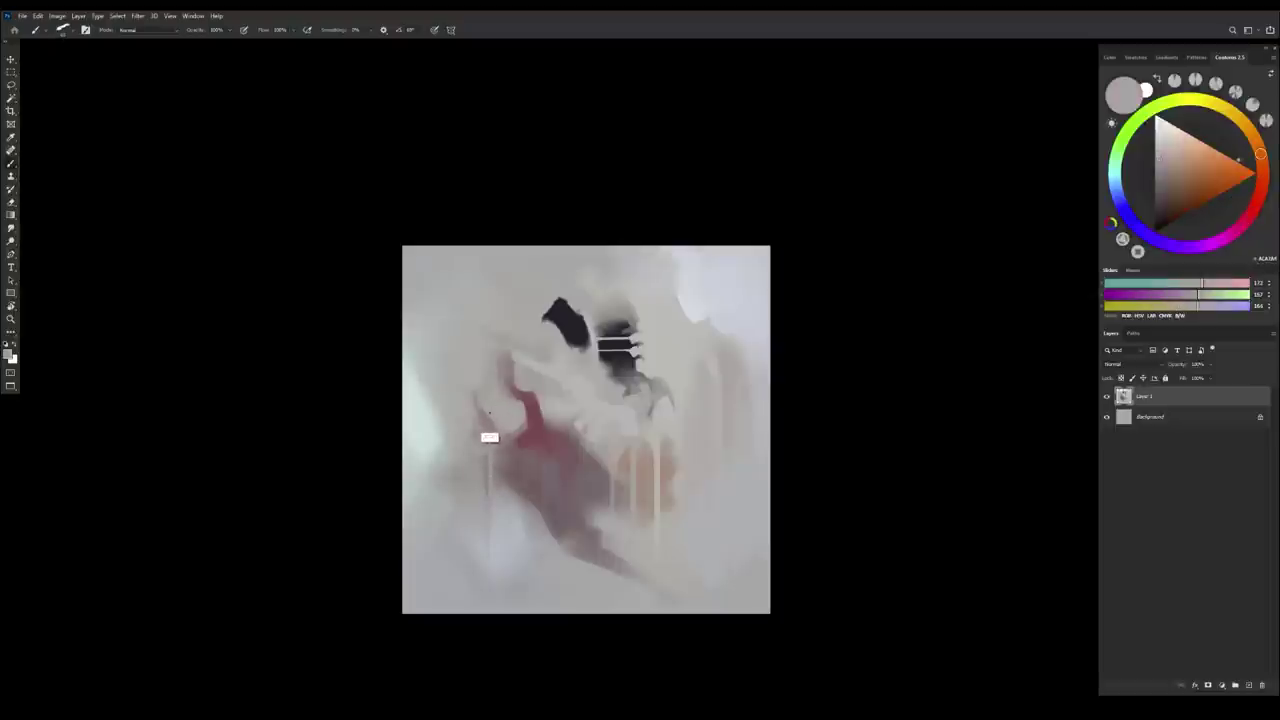
{"action": "left_click", "coordinate": [488, 408], "text": "alt"}
{"action": "left_click", "coordinate": [484, 420], "text": "alt"}
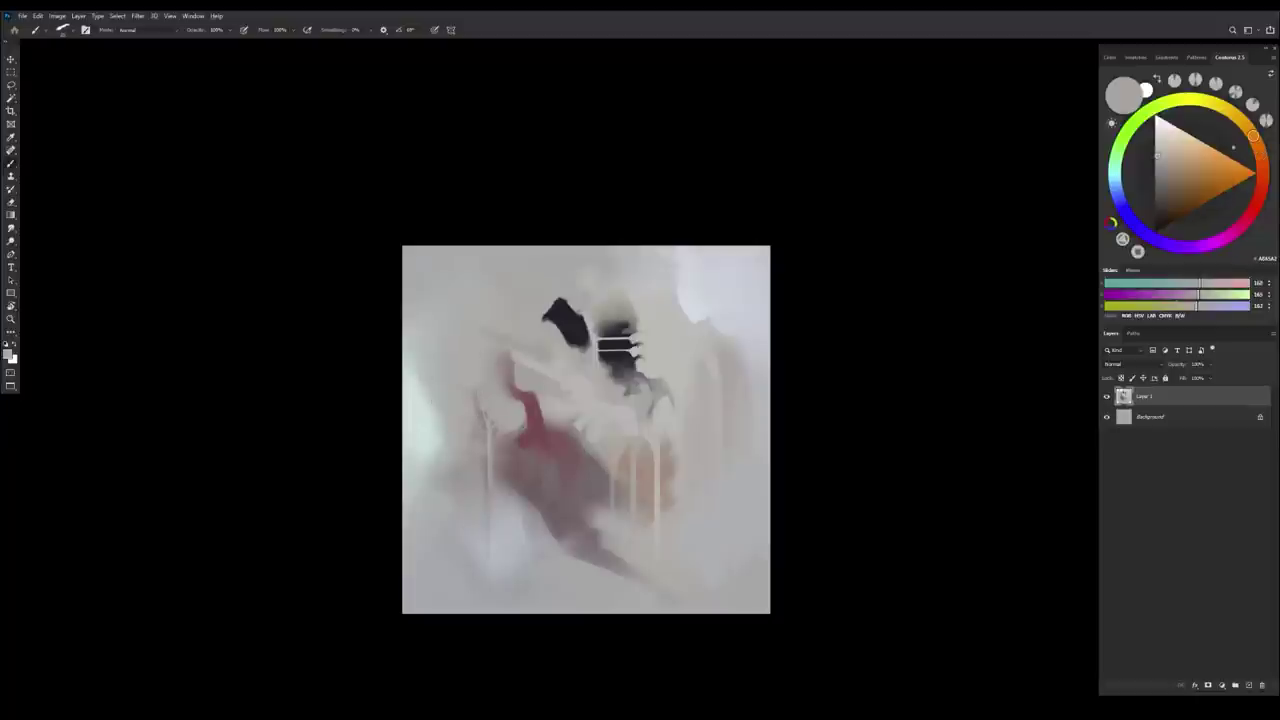
Mirror the canvas horizontally and extend the pale diagonal streak's outer end into a thin, soft line with sampled greys
{"action": "key", "text": "ctrl+shift+h"}
{"action": "left_click", "coordinate": [657, 343], "text": "alt"}
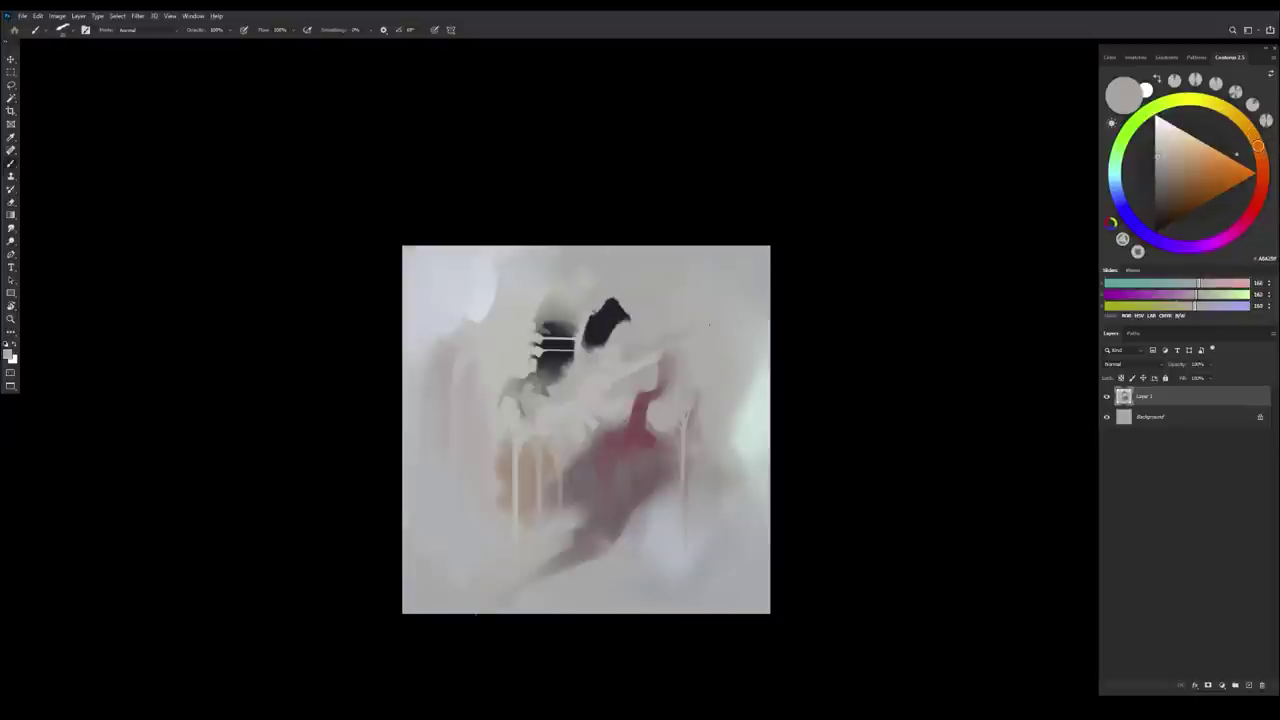
{"action": "left_click", "coordinate": [758, 321], "text": "alt"}
{"action": "left_click", "coordinate": [672, 344], "text": "alt"}
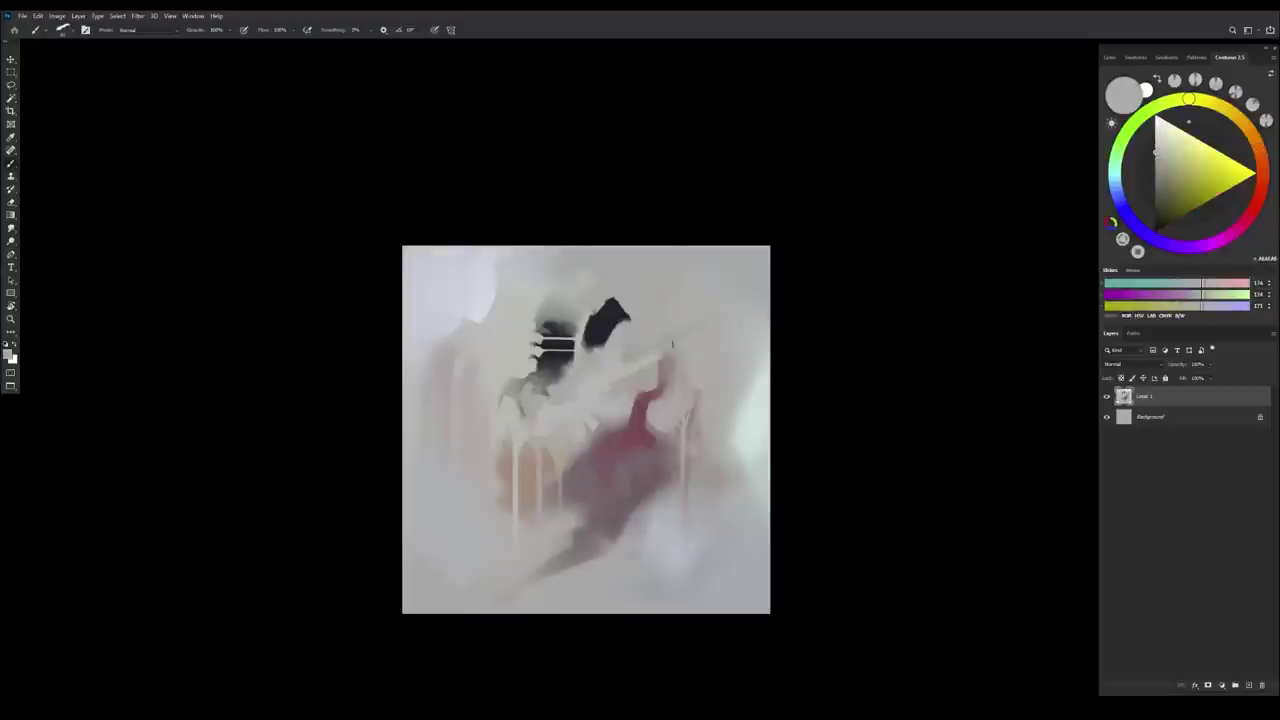
{"action": "left_click", "coordinate": [716, 312], "text": "alt"}
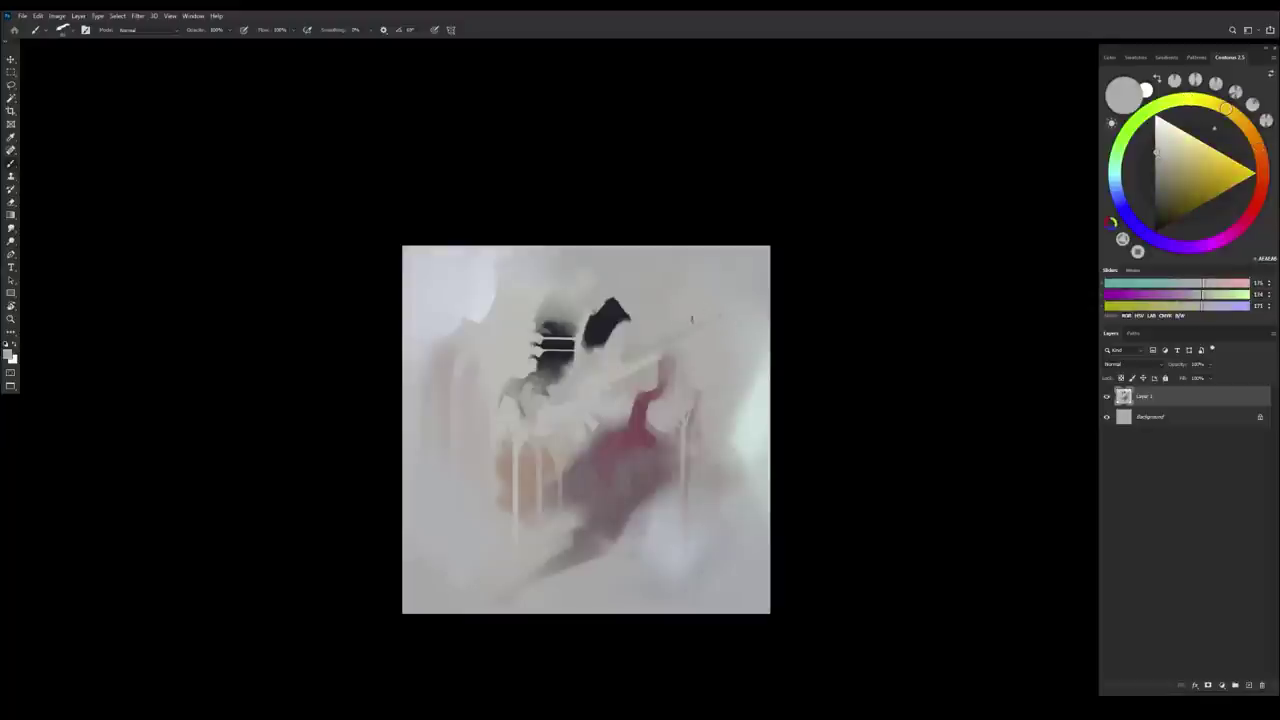
{"action": "left_click", "coordinate": [663, 366], "text": "alt"}
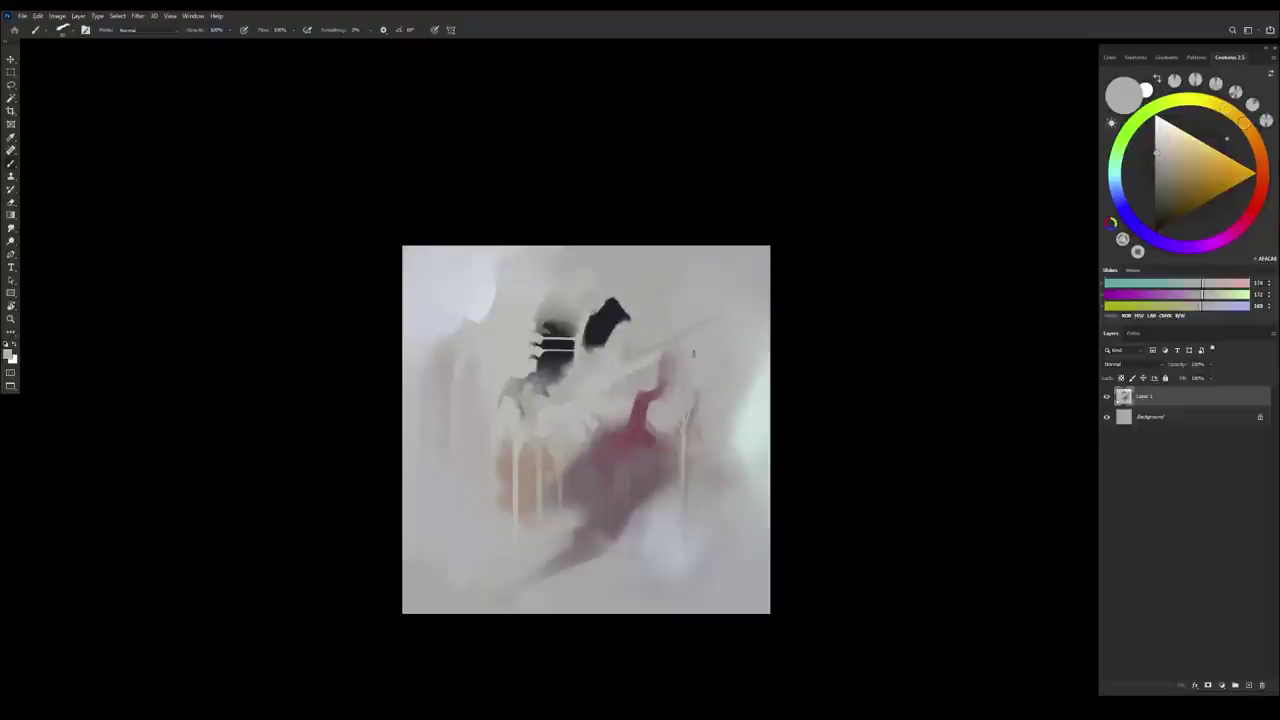
{"action": "left_click", "coordinate": [718, 312], "text": "alt"}
Mirror the canvas horizontally, mix a near-white mint tint and brighten the inner edge of the lavender corner glow
{"action": "left_click_drag", "start_coordinate": [645, 422], "coordinate": [627, 404]}
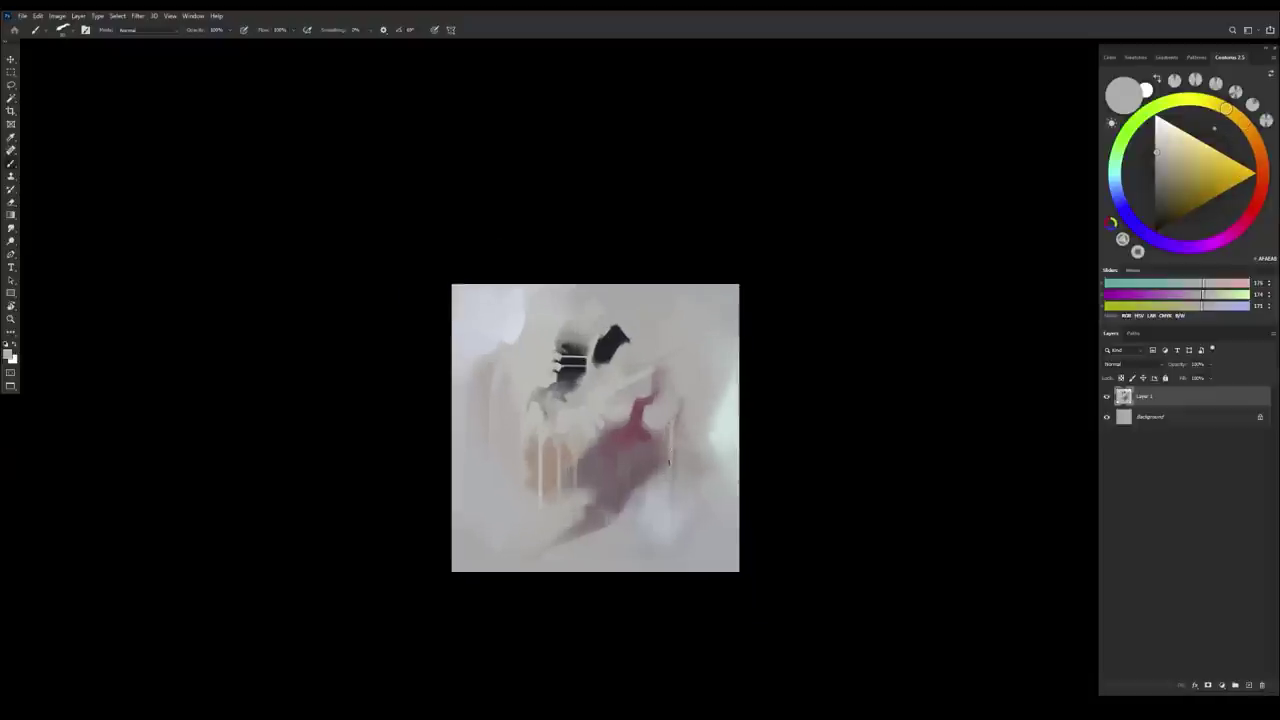
{"action": "key", "text": "ctrl+shift+h"}
{"action": "left_click_drag", "start_coordinate": [647, 450], "coordinate": [712, 497]}
{"action": "left_click", "coordinate": [672, 367], "text": "alt"}
{"action": "left_click", "coordinate": [1161, 126]}
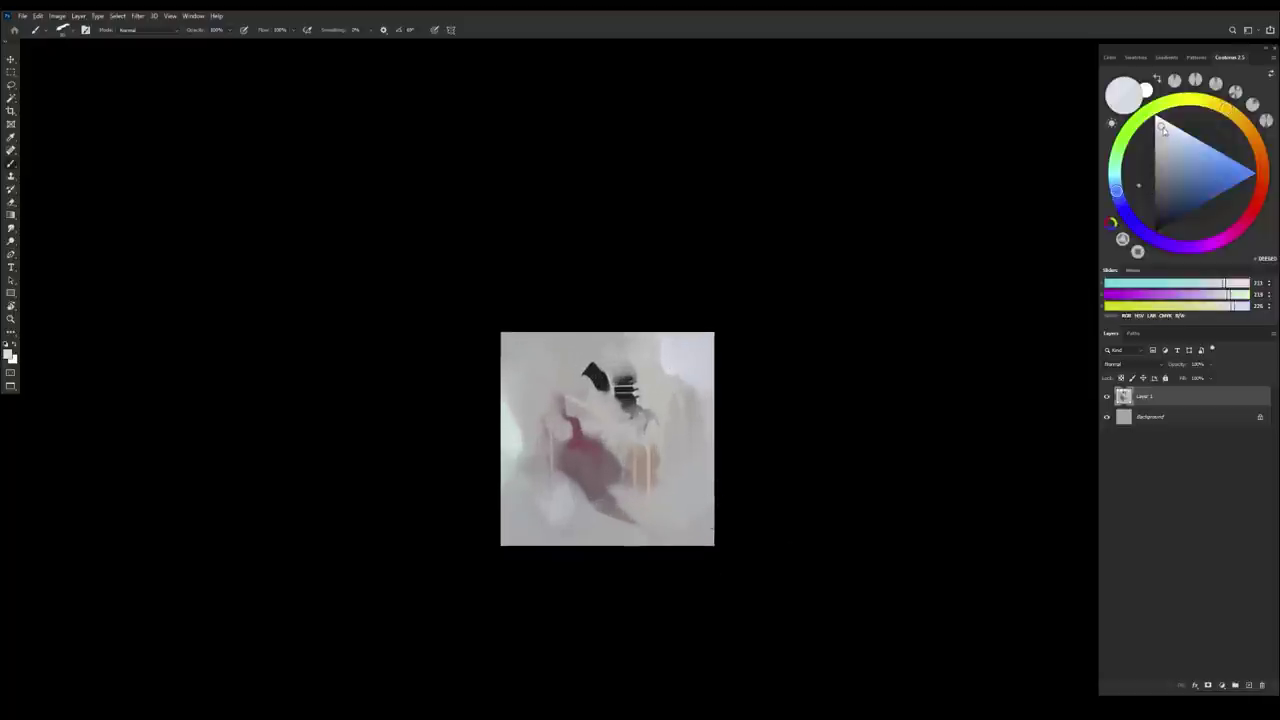
{"action": "left_click", "coordinate": [1243, 295]}
{"action": "left_click", "coordinate": [673, 360], "text": "alt"}
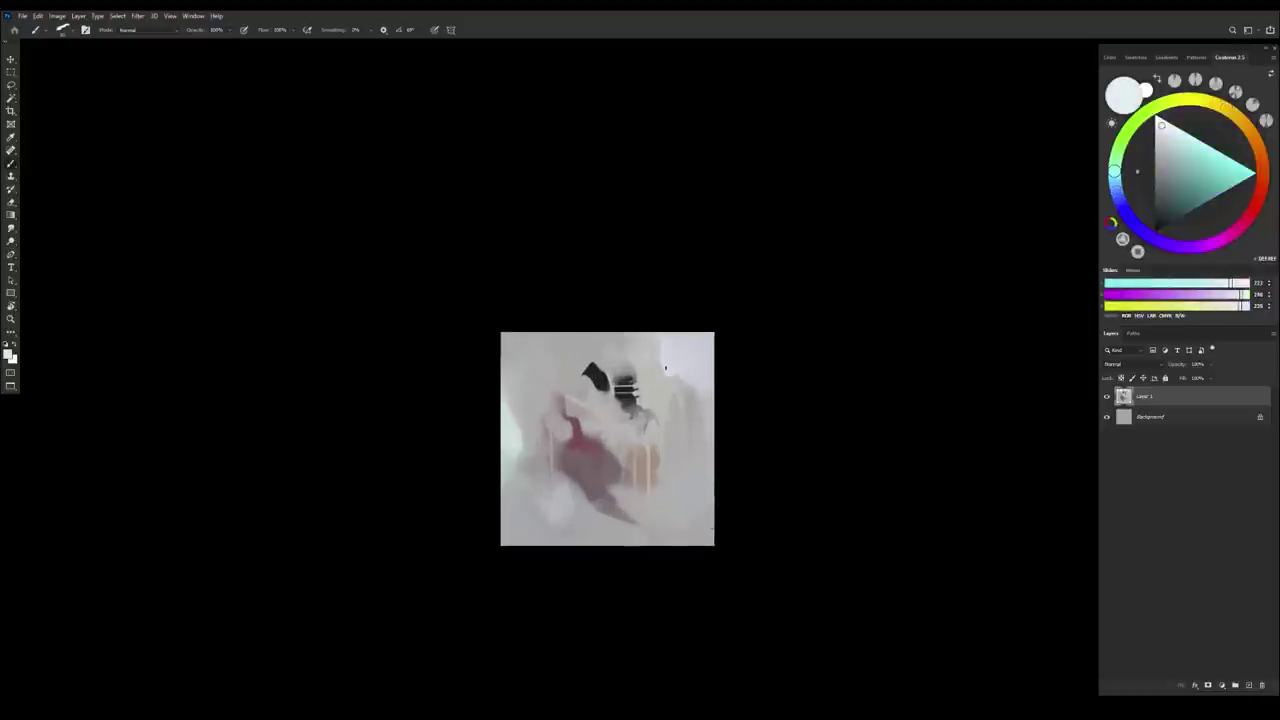
{"action": "left_click_drag", "start_coordinate": [672, 370], "coordinate": [671, 360]}
{"action": "key", "text": "Tab"}
{"action": "key", "text": "Tab"}
{"action": "left_click", "coordinate": [670, 354], "text": "alt"}
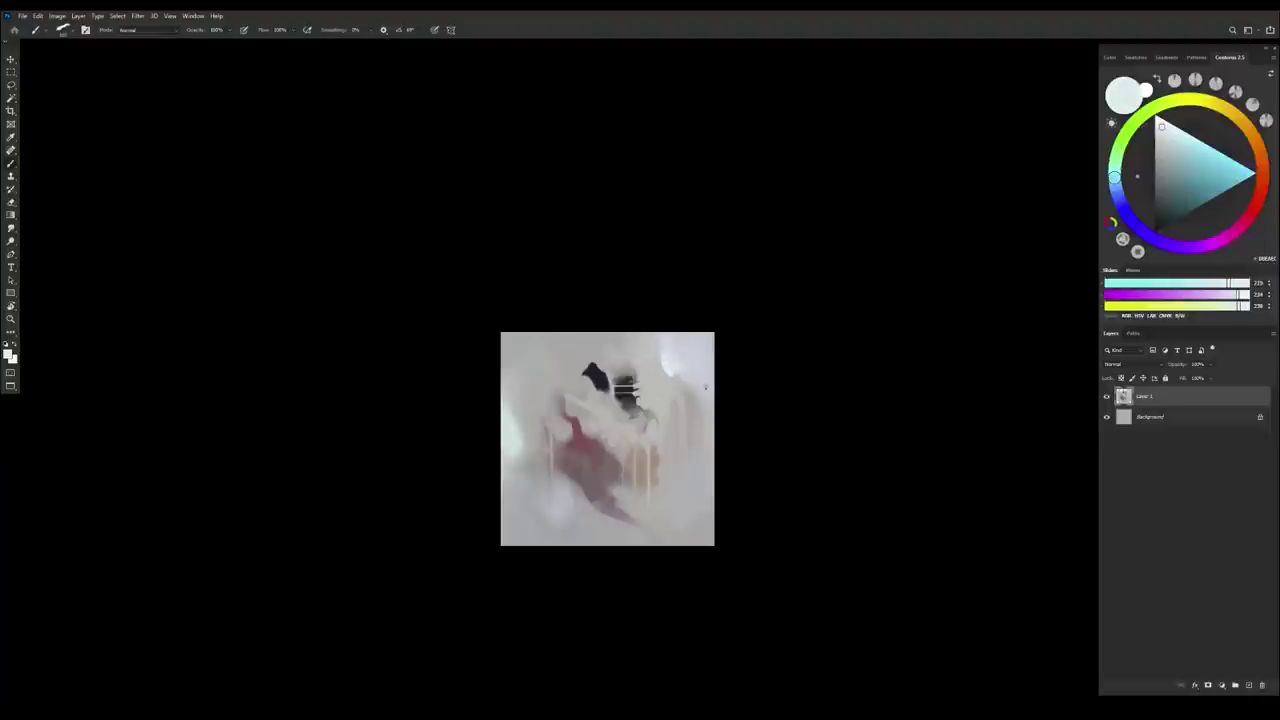
Blend sampled mauve and cool greys around the lower length of the lone drip
{"action": "scroll", "coordinate": [646, 443], "scroll_direction": "up", "scroll_amount": 1}
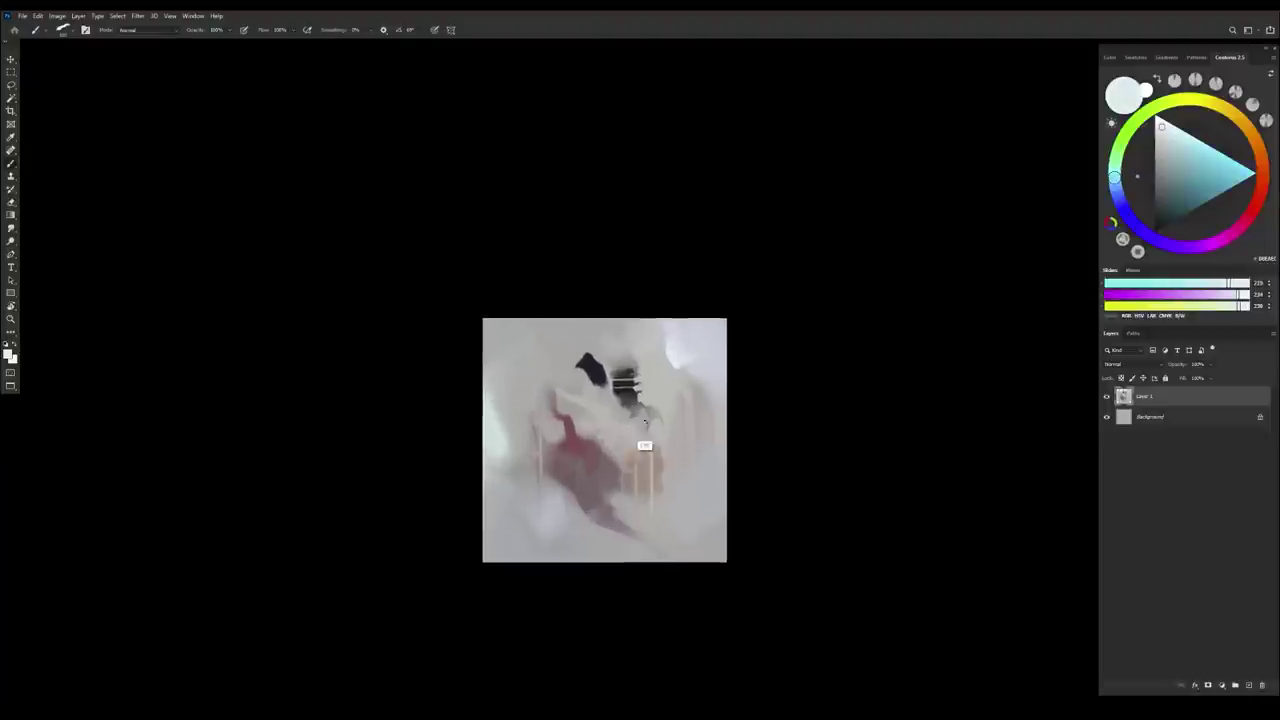
{"action": "left_click", "coordinate": [594, 455], "text": "alt"}
{"action": "left_click", "coordinate": [544, 460], "text": "alt"}
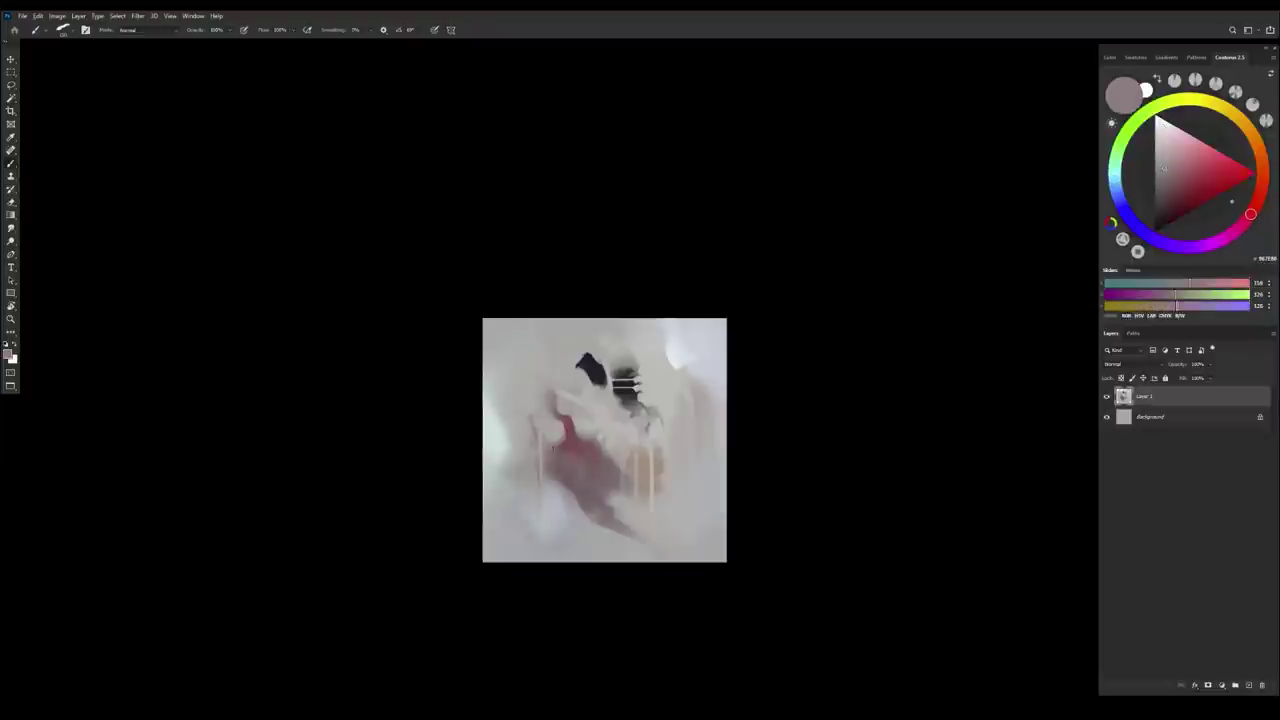
{"action": "left_click", "coordinate": [537, 481], "text": "alt"}
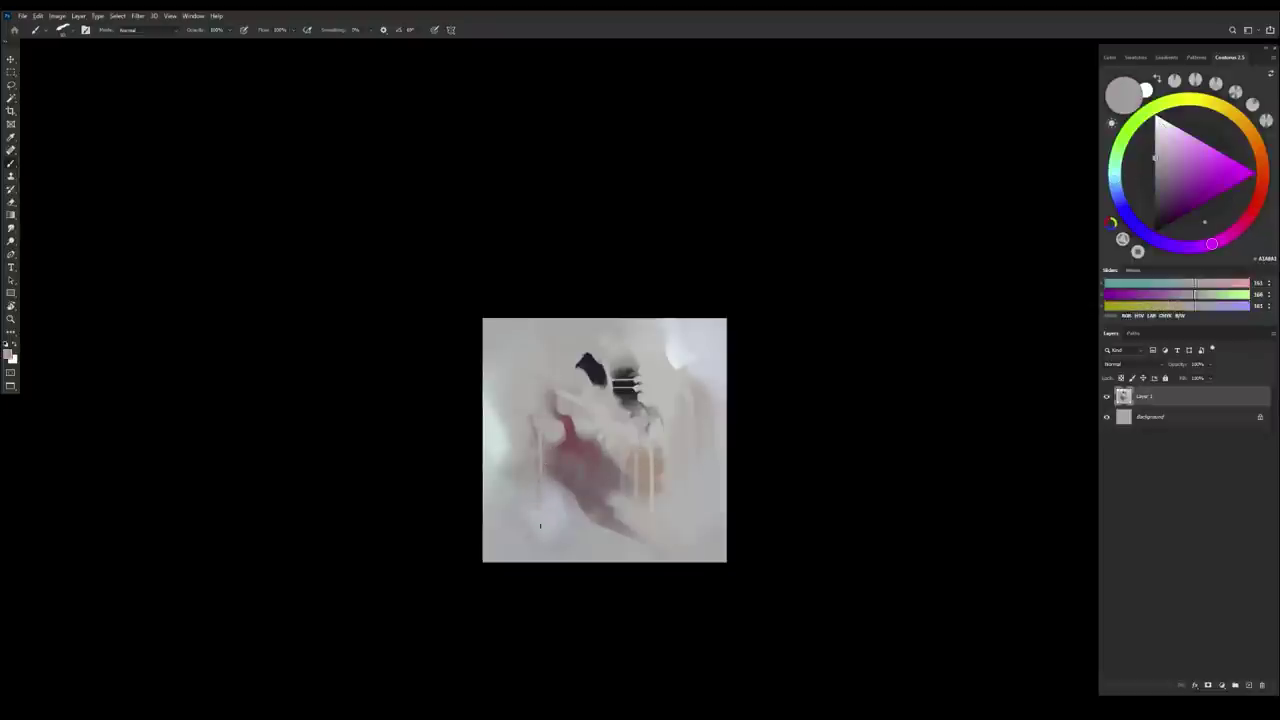
{"action": "left_click", "coordinate": [533, 480], "text": "alt"}
{"action": "left_click", "coordinate": [537, 502], "text": "alt"}
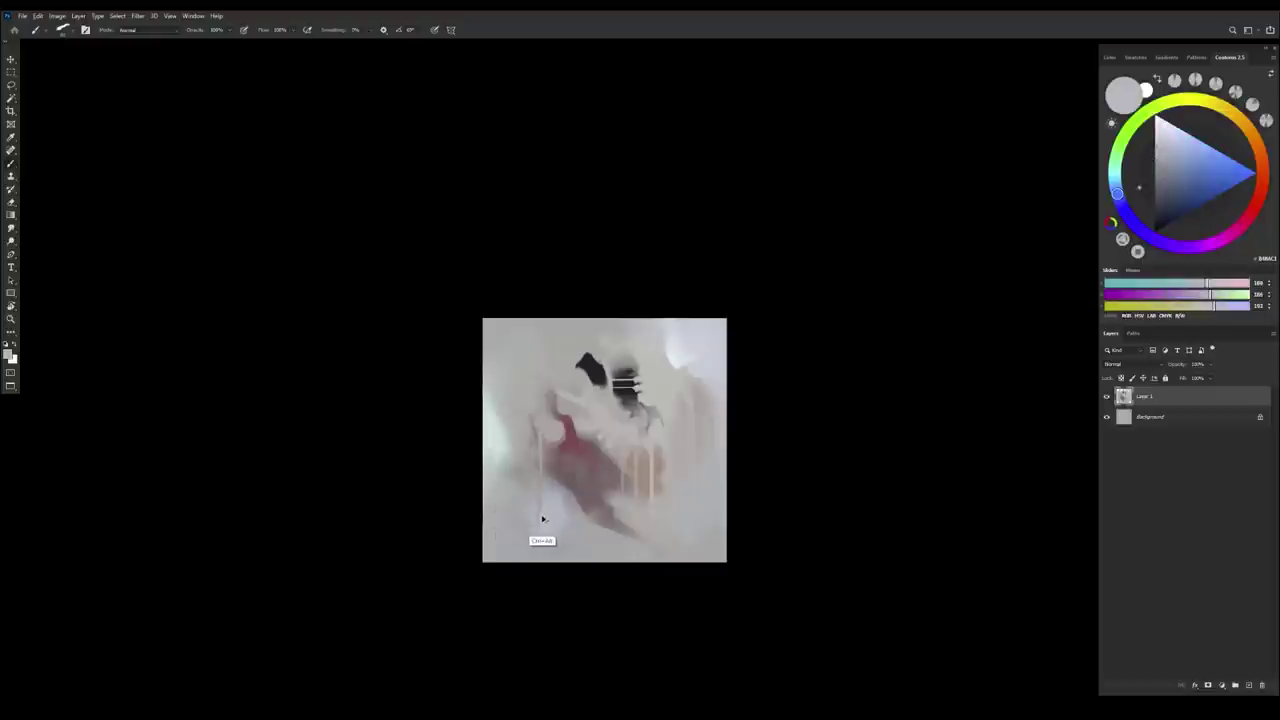
{"action": "left_click", "coordinate": [537, 464], "text": "alt"}
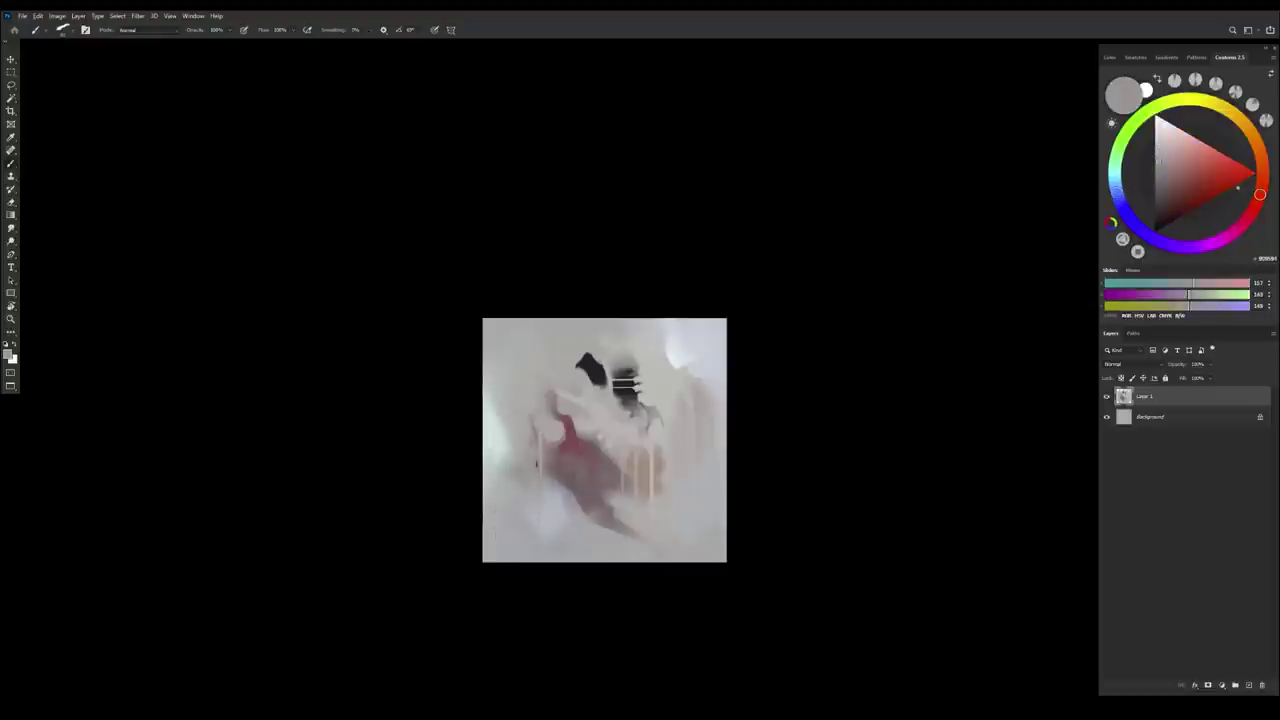
Build up soft darker greys between the lone drip and the mint glow, blending them with sampled tones
{"action": "left_click", "coordinate": [533, 459], "text": "alt"}
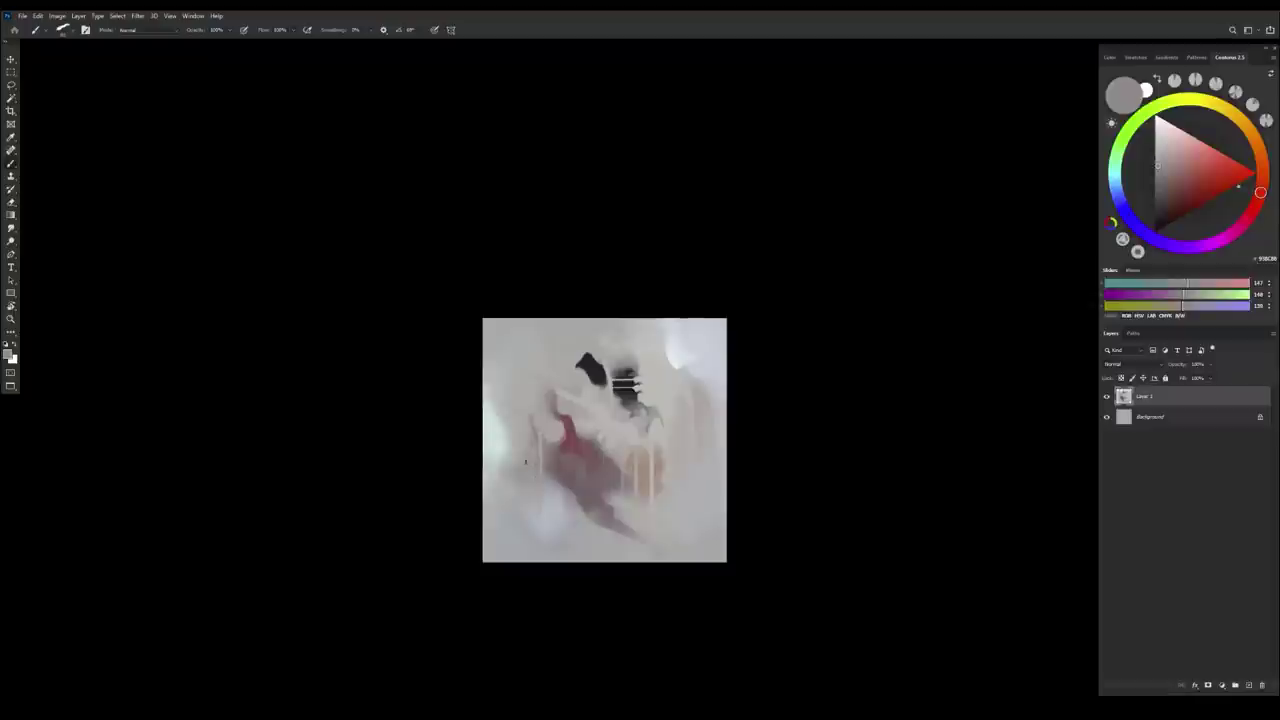
{"action": "left_click", "coordinate": [516, 459], "text": "alt"}
{"action": "left_click", "coordinate": [532, 467], "text": "alt"}
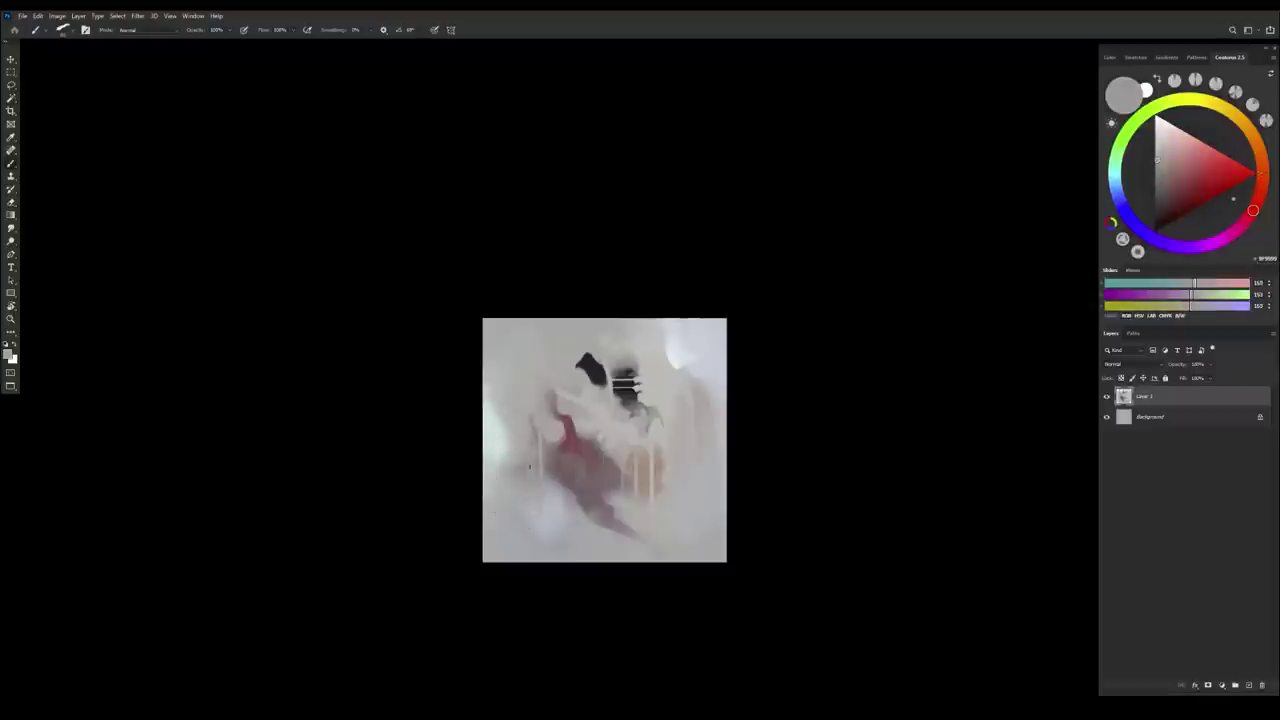
{"action": "left_click", "coordinate": [530, 488], "text": "alt"}
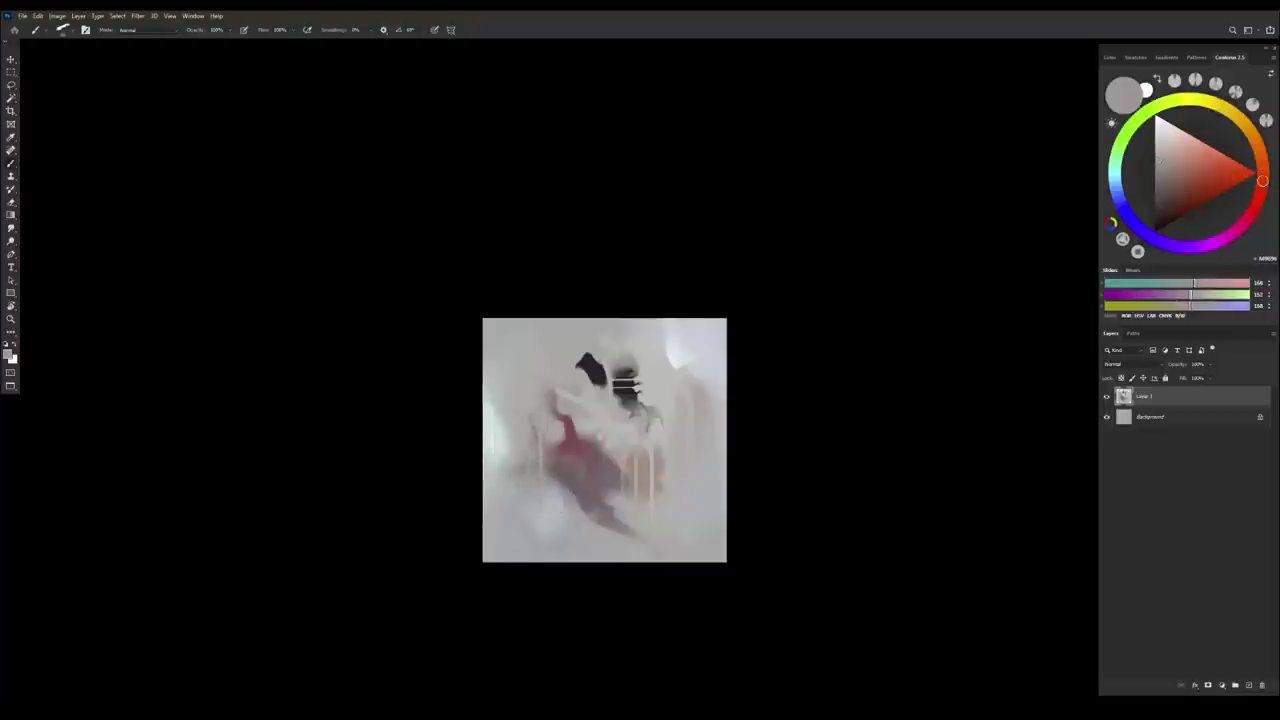
{"action": "left_click", "coordinate": [518, 490], "text": "alt"}
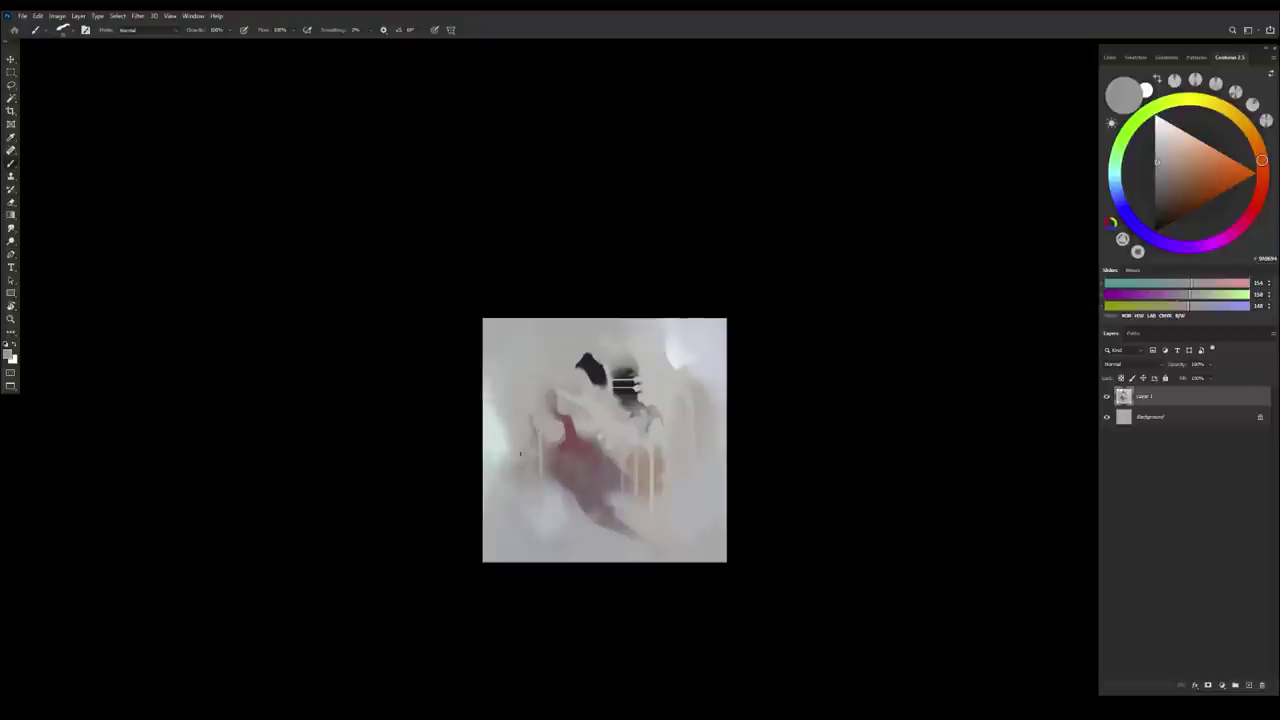
{"action": "left_click", "coordinate": [522, 465], "text": "alt"}
{"action": "left_click", "coordinate": [528, 452], "text": "alt"}
{"action": "left_click", "coordinate": [514, 438], "text": "alt"}
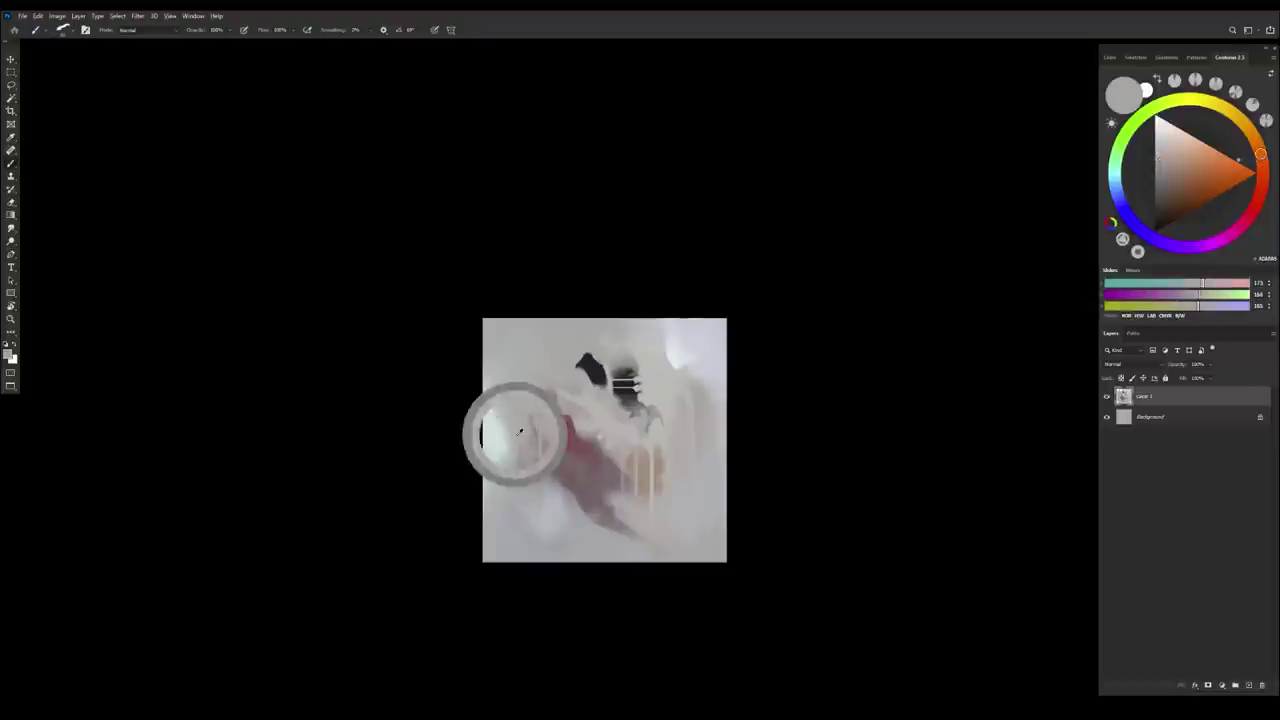
{"action": "left_click", "coordinate": [526, 486], "text": "alt"}
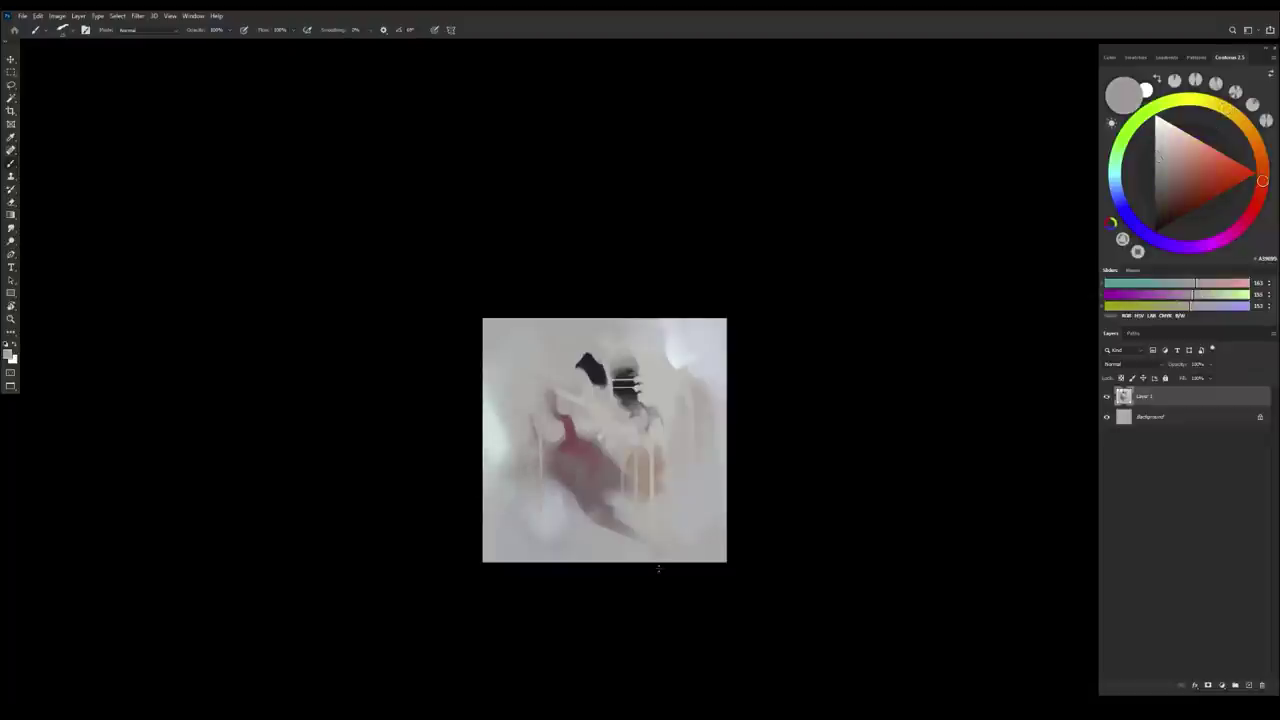
Paint a dark patch with a thin curved tip on the mauve shape's side facing the peach area, using sampled near-black
{"action": "left_click", "coordinate": [624, 418], "text": "alt"}
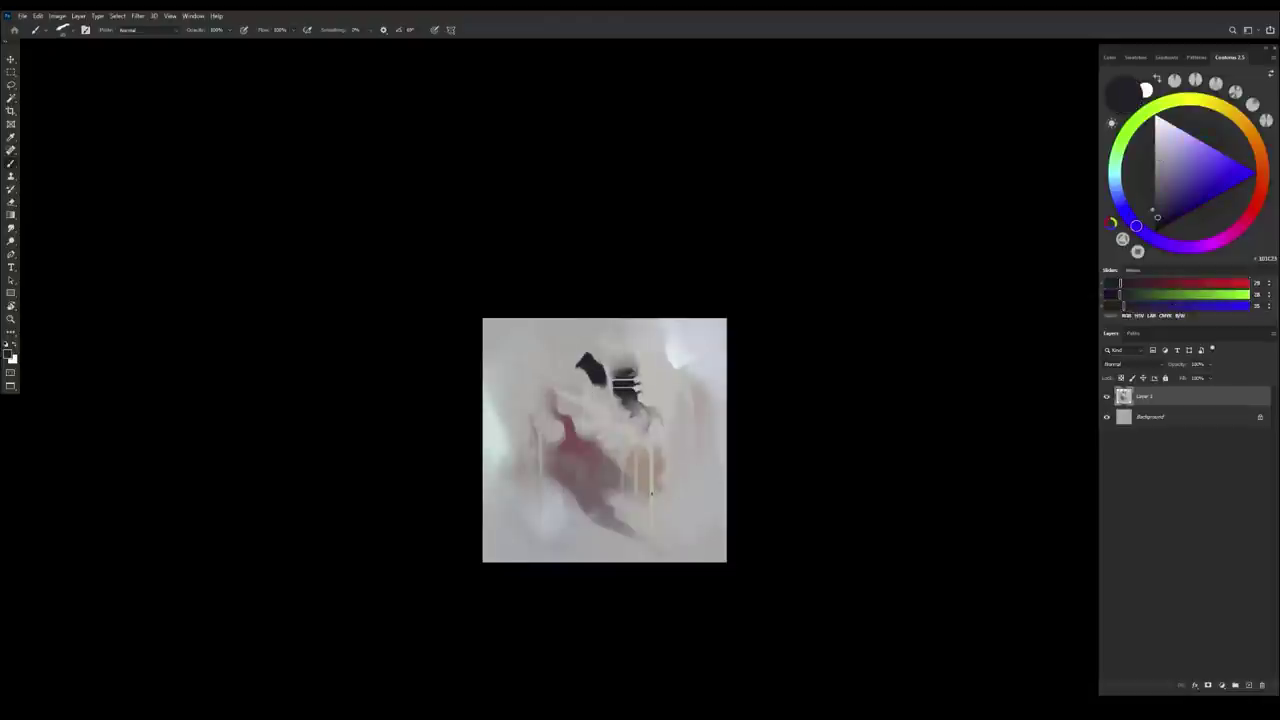
{"action": "left_click_drag", "start_coordinate": [592, 452], "coordinate": [606, 472]}
{"action": "left_click", "coordinate": [600, 486], "text": "alt"}
{"action": "left_click", "coordinate": [600, 462], "text": "alt"}
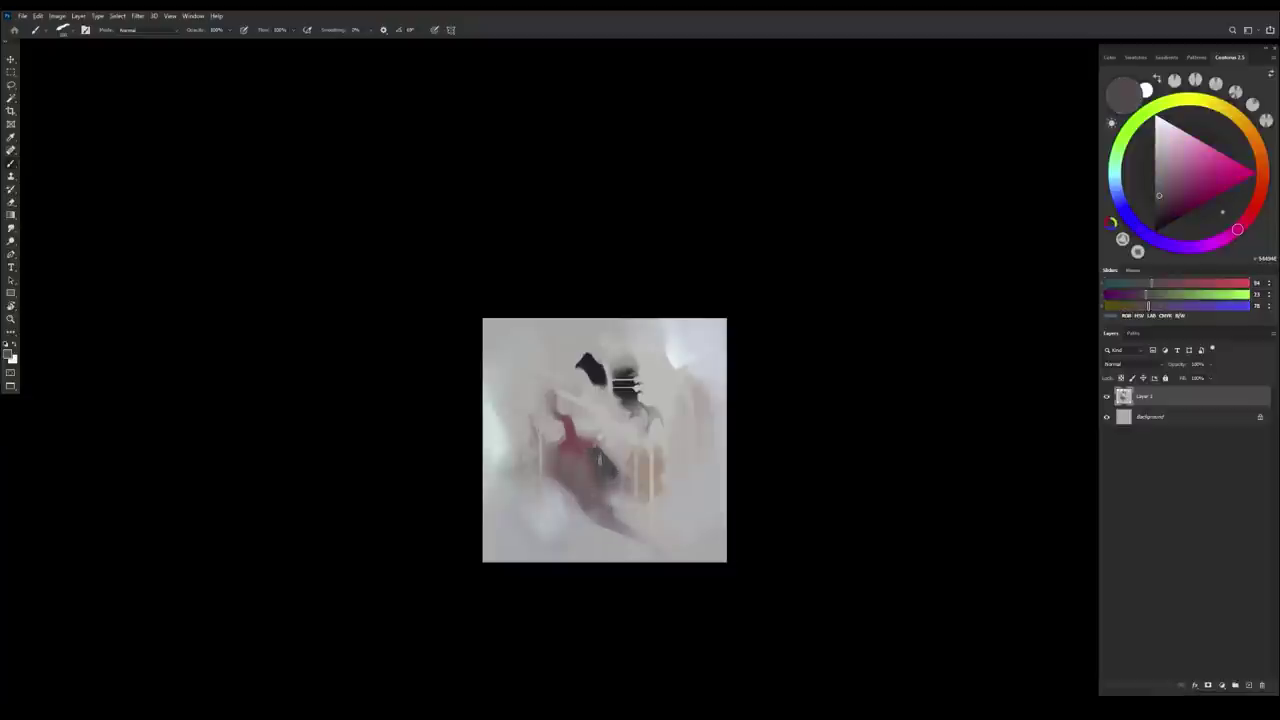
{"action": "left_click_drag", "start_coordinate": [599, 468], "coordinate": [602, 442]}
{"action": "left_click", "coordinate": [598, 435], "text": "alt"}
{"action": "left_click_drag", "start_coordinate": [593, 433], "coordinate": [597, 450]}
{"action": "left_click", "coordinate": [603, 474], "text": "alt"}
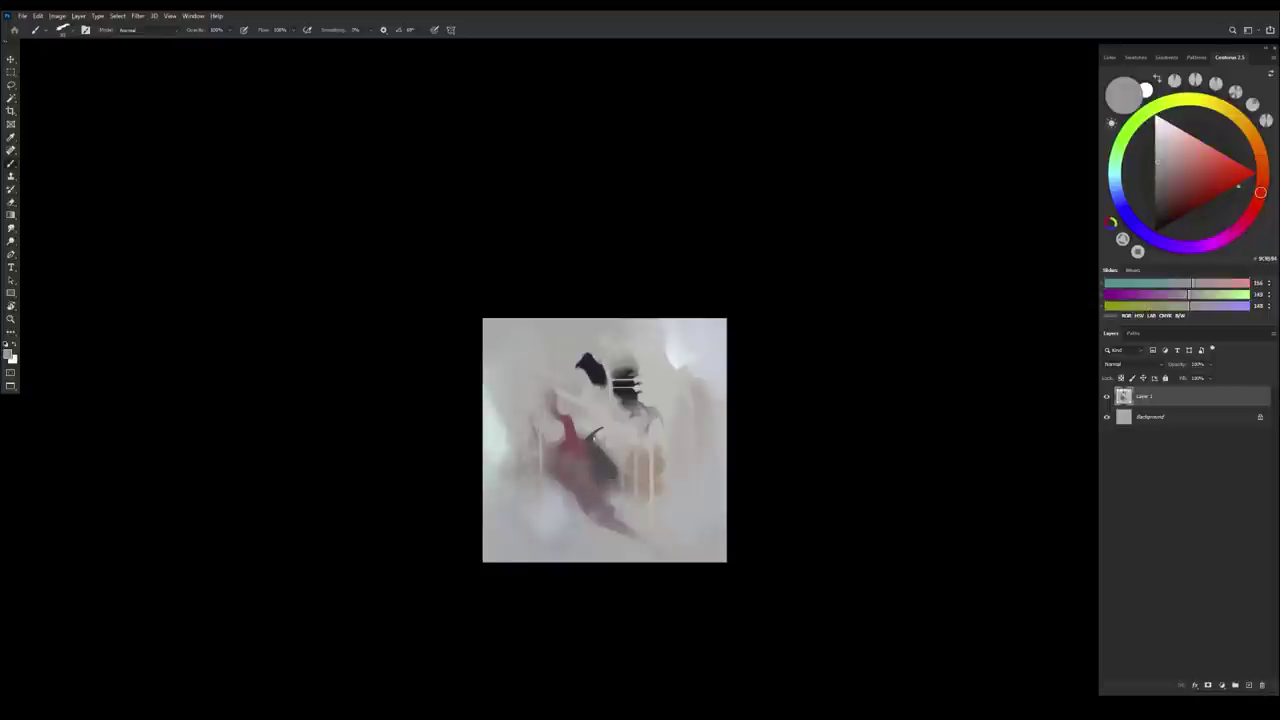
Refine the thin curved tip of the dark patch on the mauve shape, carving its edges with sampled light grey and mauve tones
{"action": "left_click", "coordinate": [590, 457], "text": "alt"}
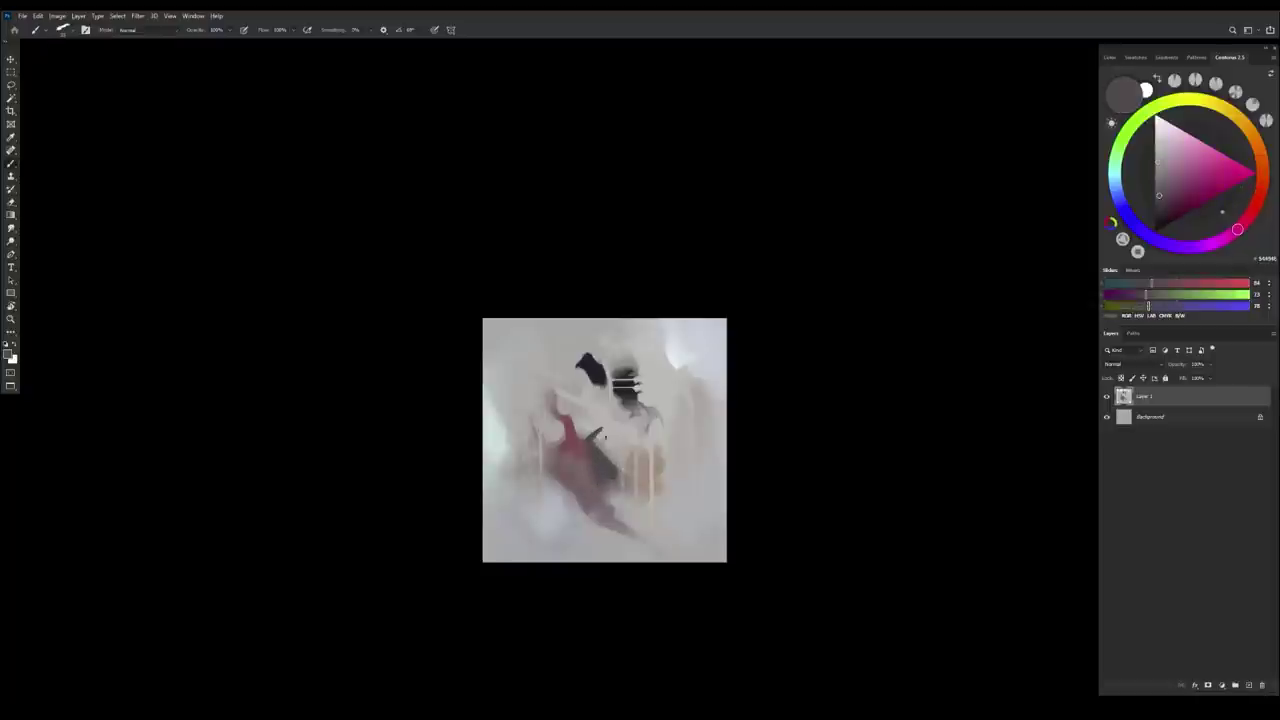
{"action": "left_click", "coordinate": [604, 434], "text": "alt"}
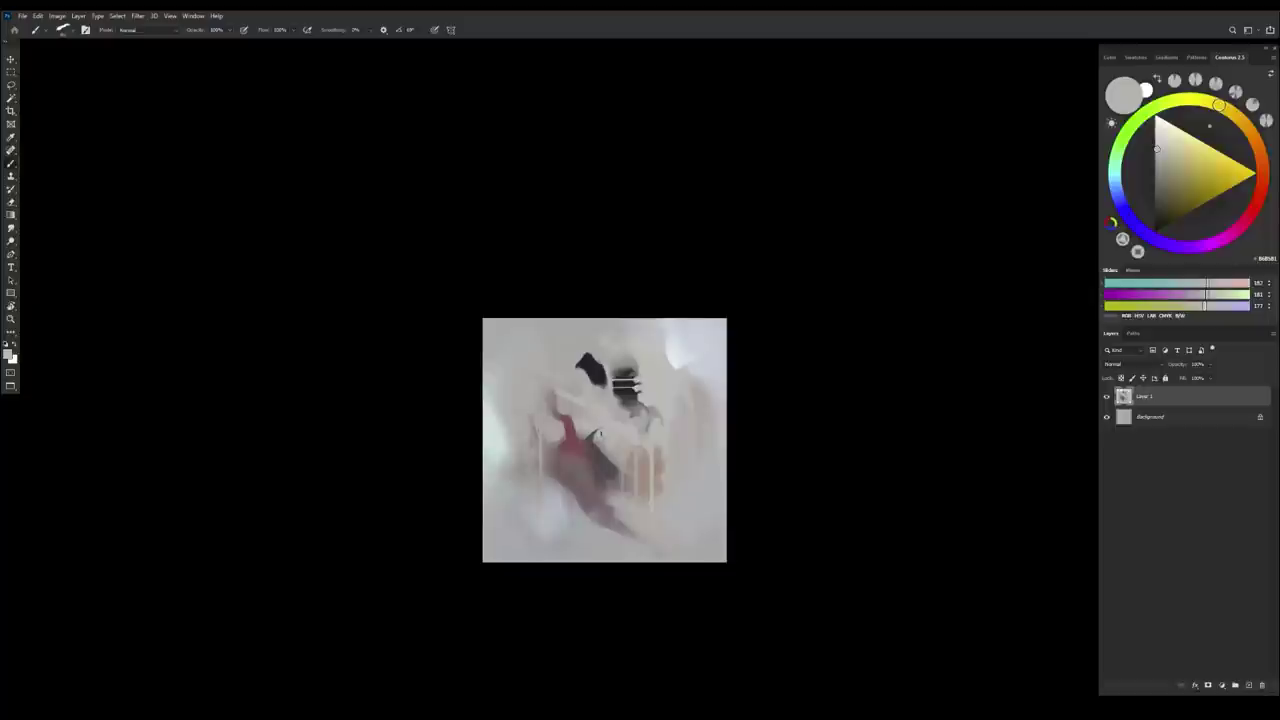
{"action": "left_click", "coordinate": [600, 432], "text": "alt"}
{"action": "left_click", "coordinate": [576, 466], "text": "alt"}
{"action": "left_click", "coordinate": [590, 443], "text": "alt"}
{"action": "left_click", "coordinate": [584, 441], "text": "alt"}
Blend the dark patch into the mauve shape with sampled dark purple, mauve and dusty crimson tones
{"action": "left_click", "coordinate": [591, 465], "text": "alt"}
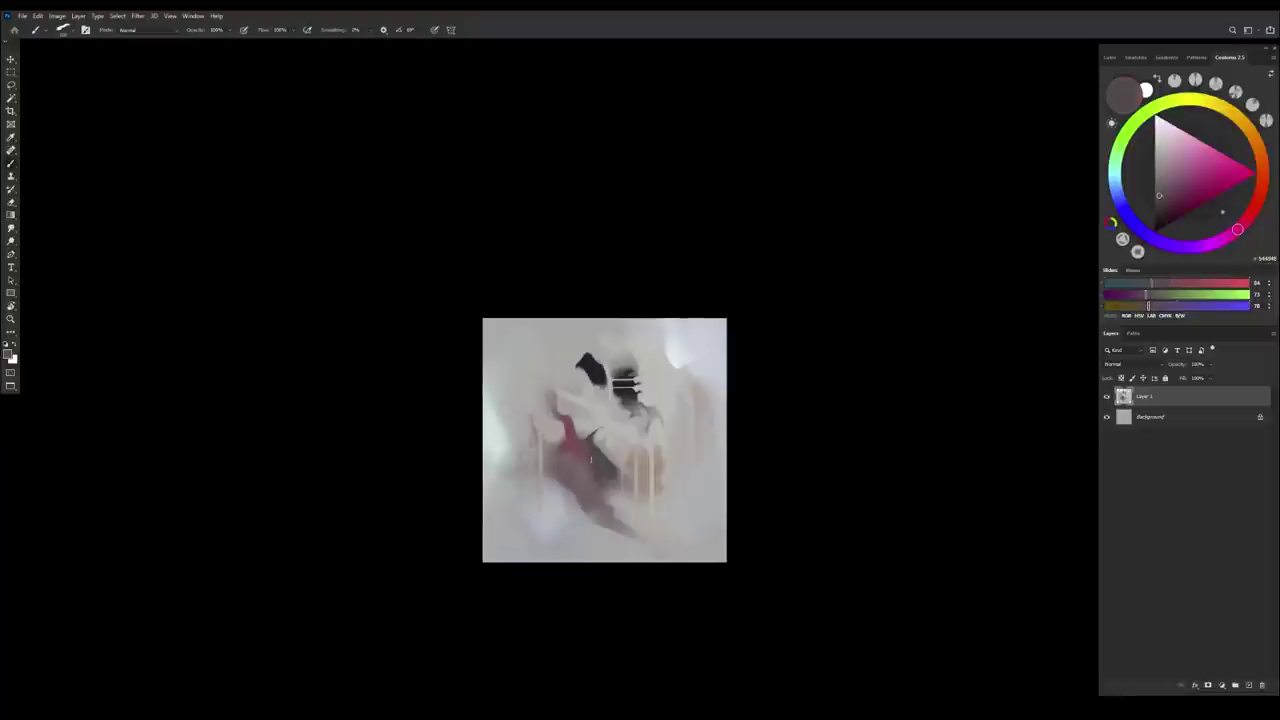
{"action": "left_click", "coordinate": [612, 510], "text": "alt"}
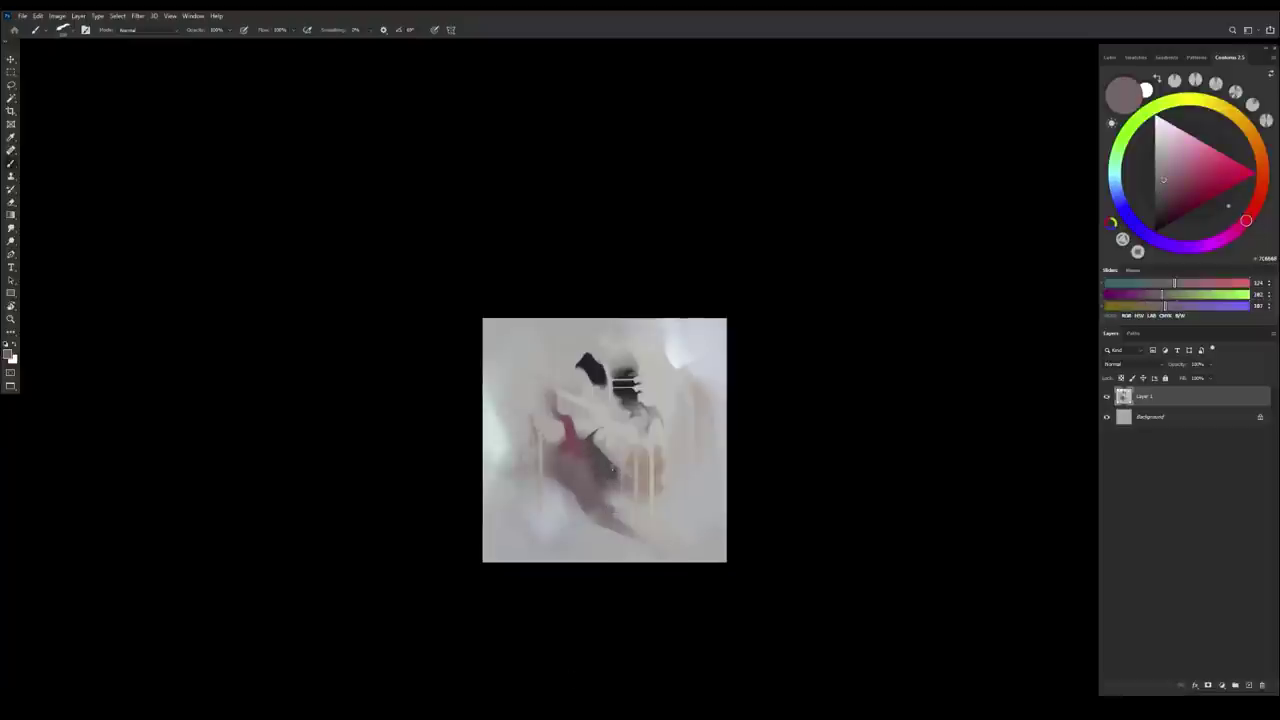
{"action": "left_click", "coordinate": [592, 456], "text": "alt"}
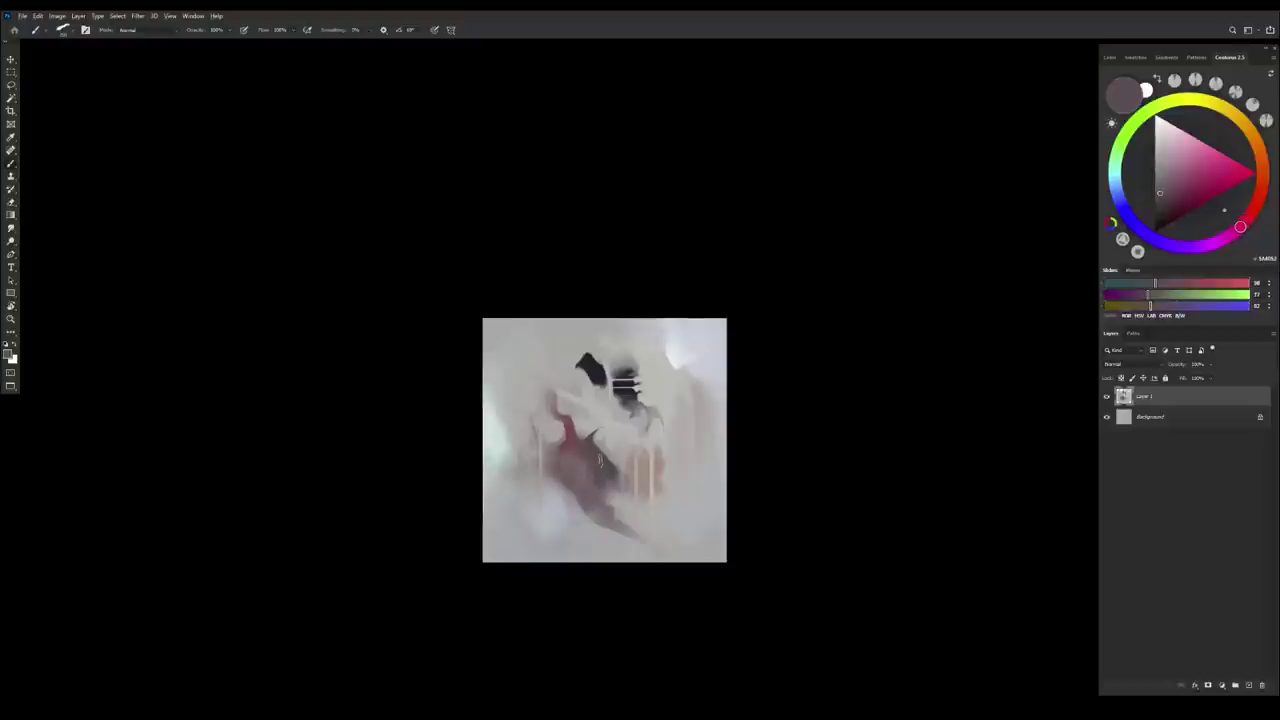
{"action": "left_click", "coordinate": [585, 477], "text": "alt"}
{"action": "left_click", "coordinate": [590, 456], "text": "alt"}
{"action": "left_click", "coordinate": [570, 435], "text": "alt"}
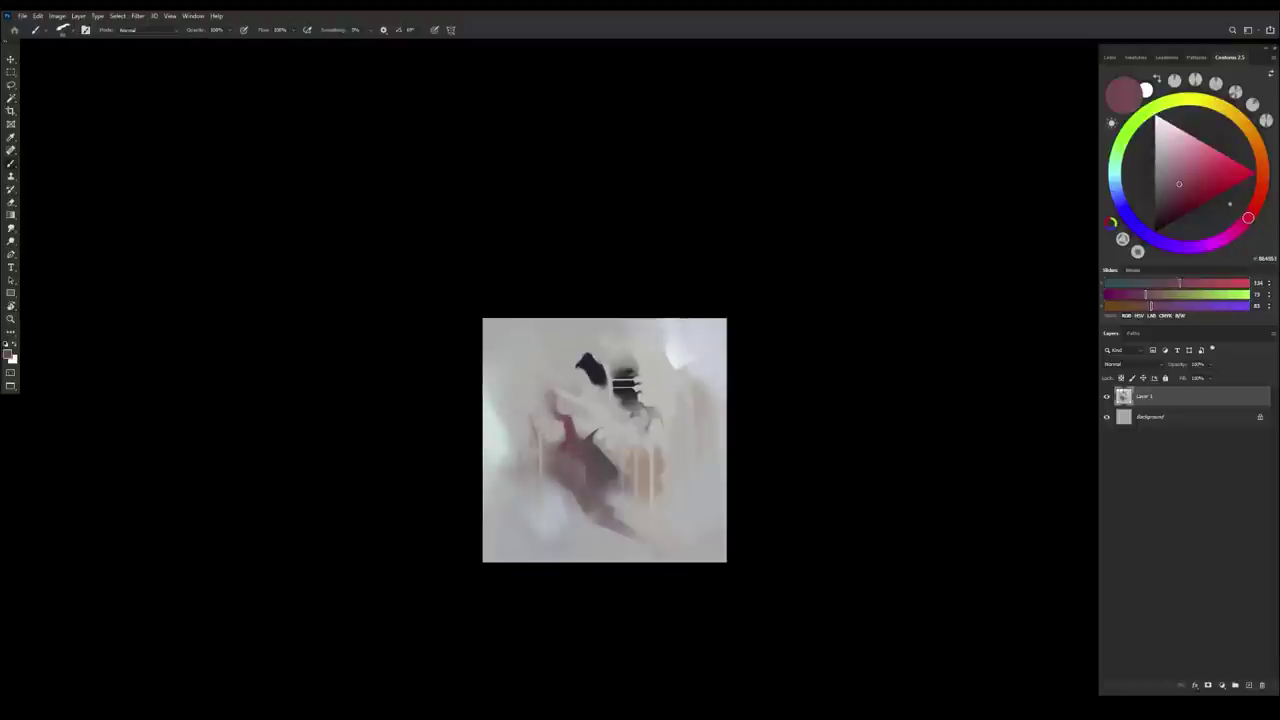
{"action": "left_click", "coordinate": [572, 477], "text": "alt"}
{"action": "left_click", "coordinate": [564, 557], "text": "alt"}
Mirror the canvas horizontally and blend sampled crimson and mauve through the middle of the mauve shape
{"action": "key", "text": "ctrl+shift+h"}
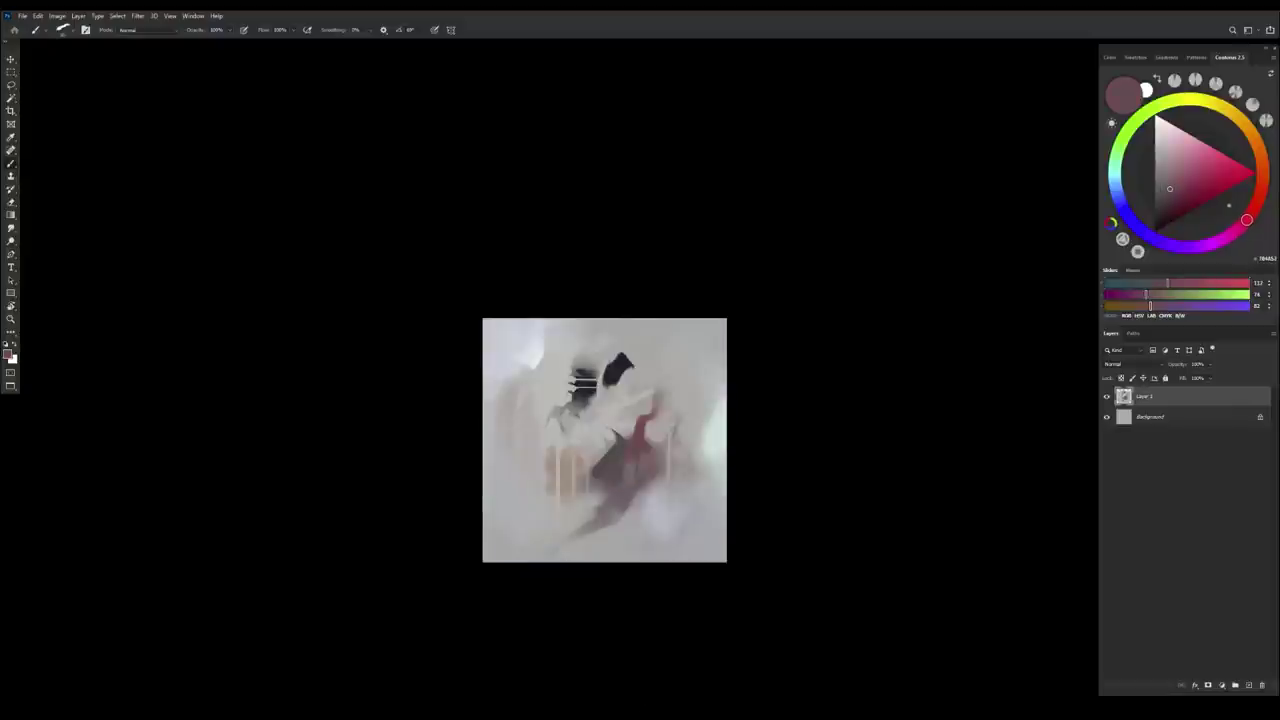
{"action": "left_click", "coordinate": [650, 446], "text": "alt"}
{"action": "left_click", "coordinate": [645, 475], "text": "alt"}
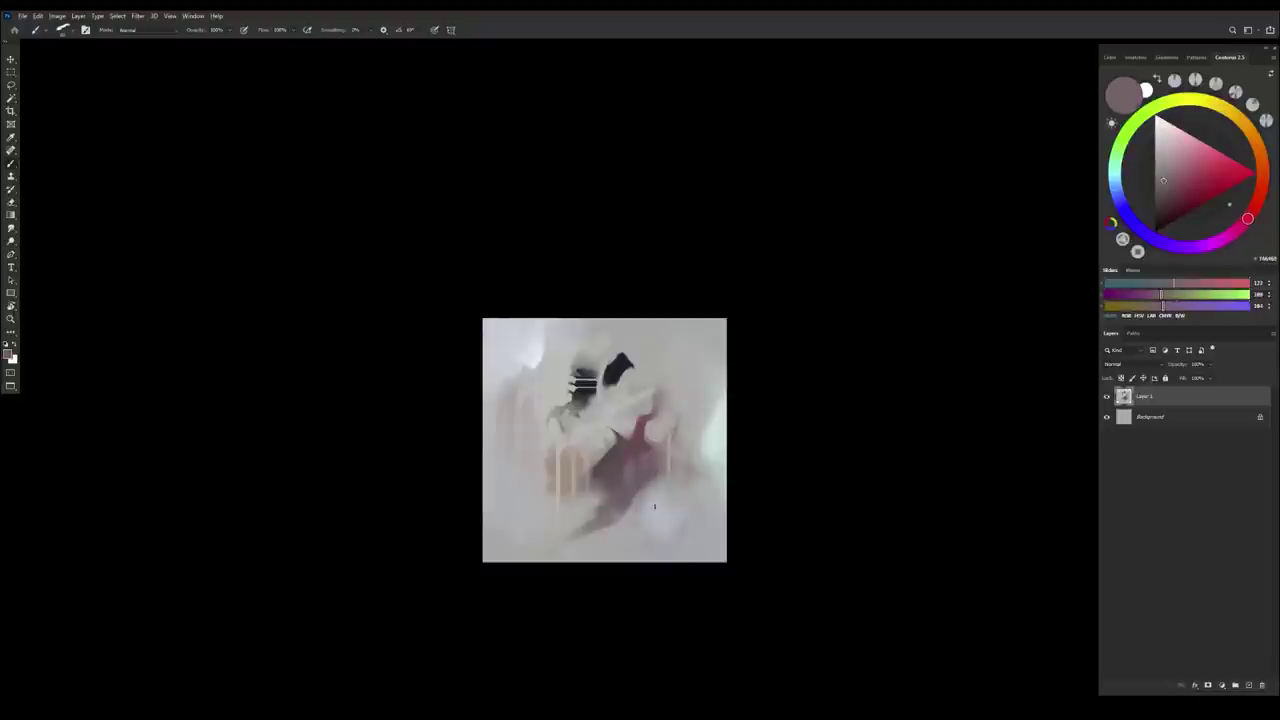
Build up the upper part of the striped dark mark with sampled near-black and mid-grey strokes
{"action": "left_click", "coordinate": [584, 375], "text": "alt"}
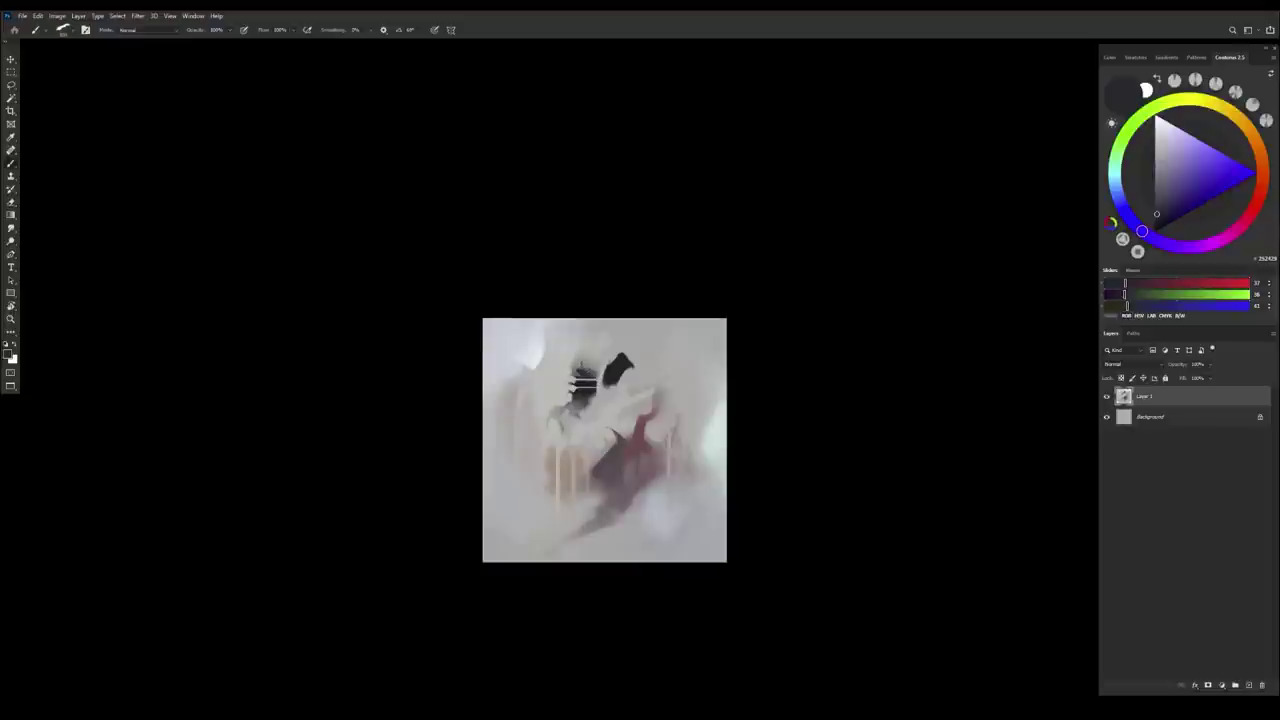
{"action": "left_click", "coordinate": [577, 363], "text": "alt"}
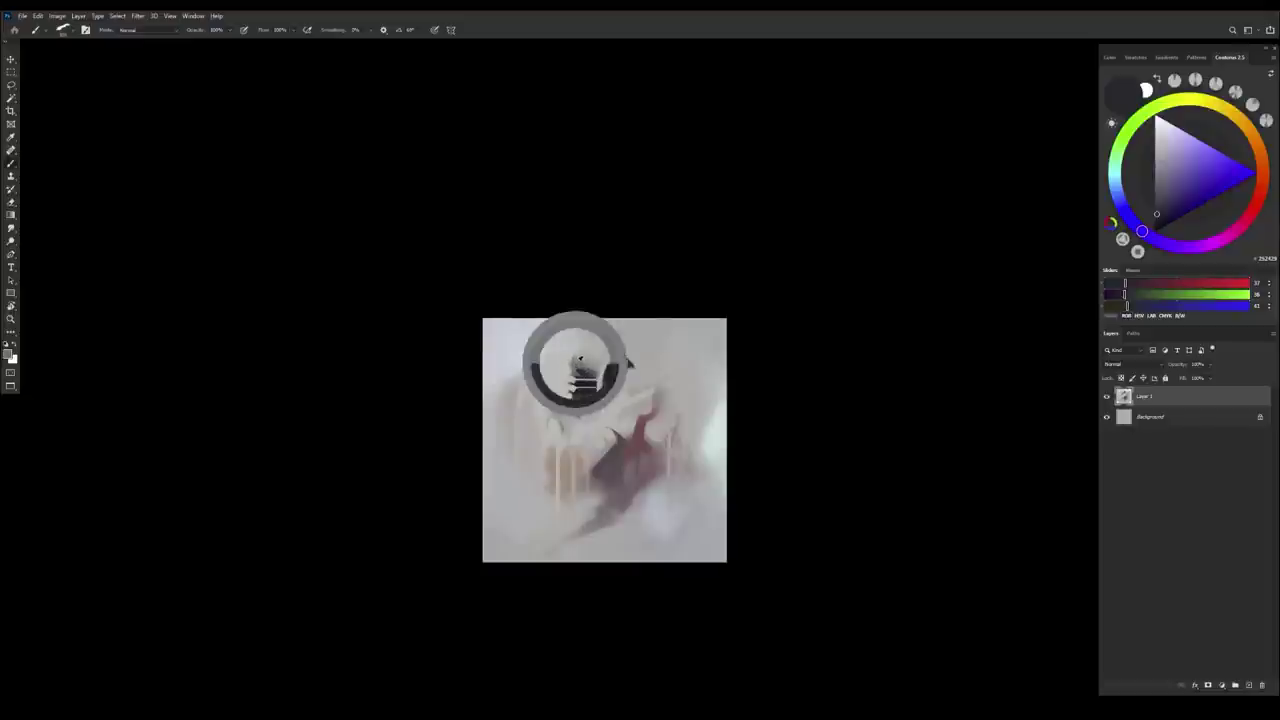
{"action": "left_click", "coordinate": [571, 358], "text": "alt"}
{"action": "left_click", "coordinate": [580, 362], "text": "alt"}
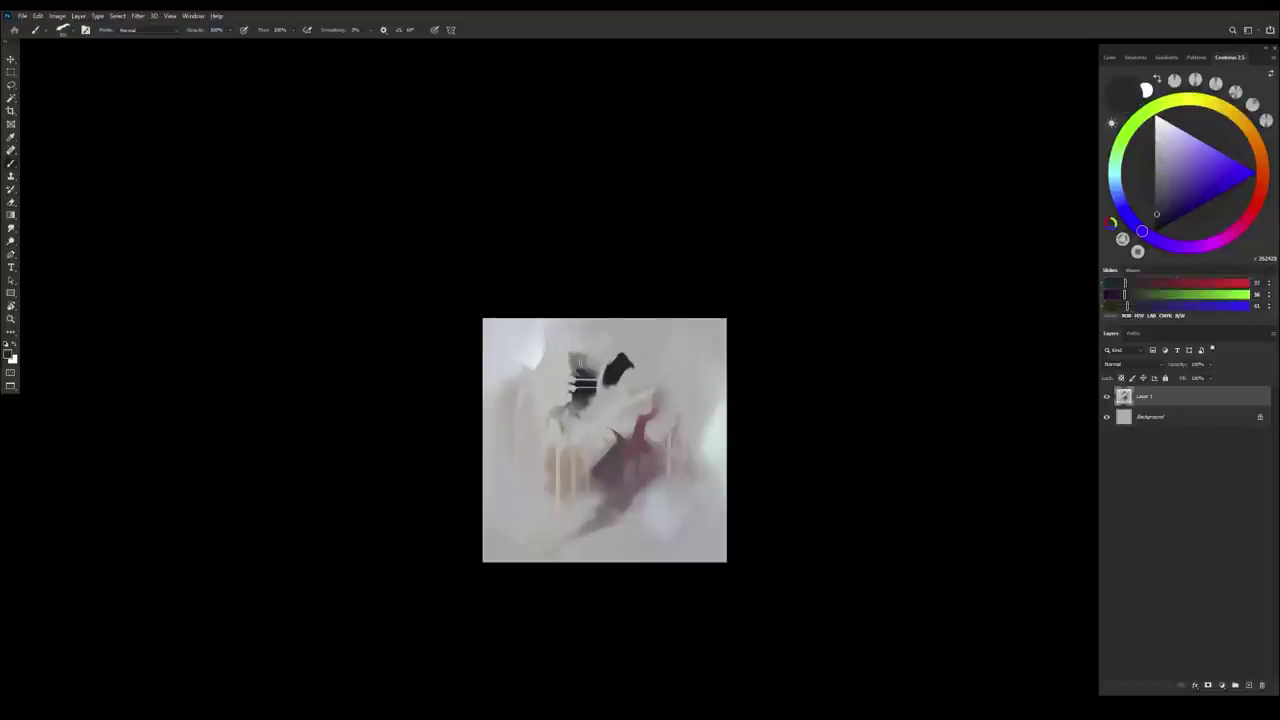
{"action": "left_click", "coordinate": [585, 357], "text": "alt"}
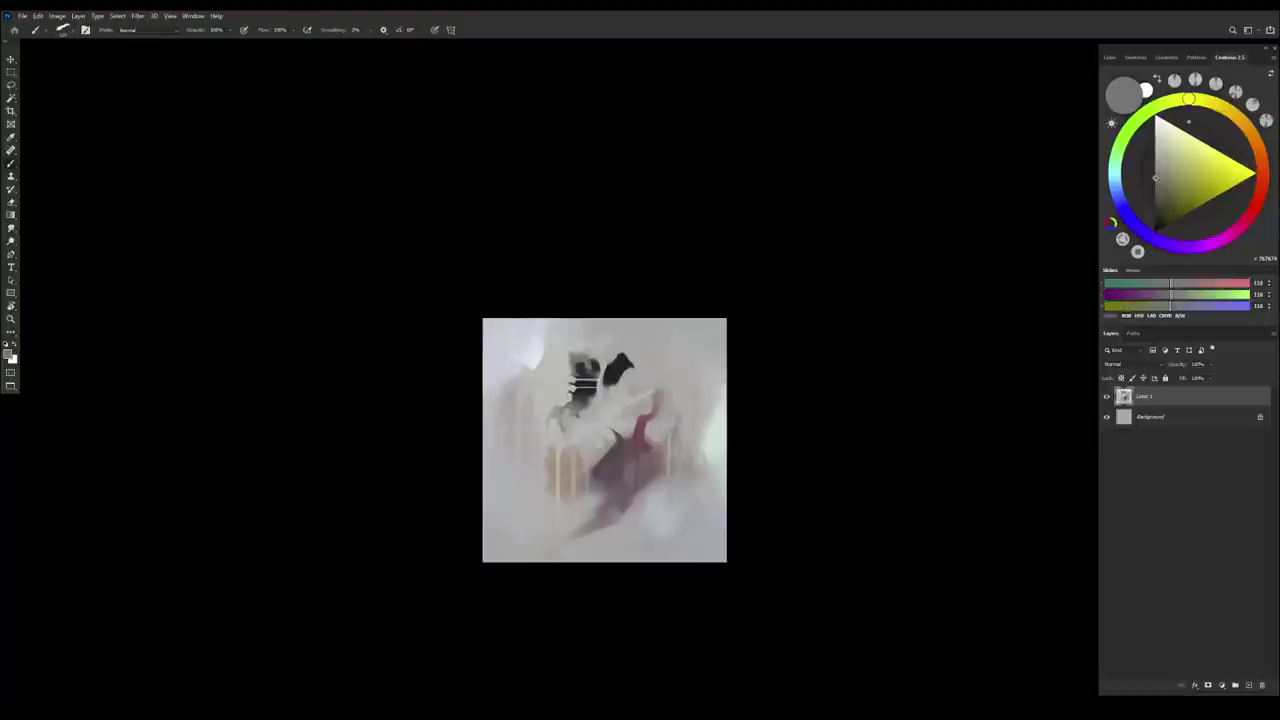
Add near-black and grey texture inside the striped dark mark, just above its pale stripes
{"action": "left_click", "coordinate": [586, 374], "text": "alt"}
{"action": "left_click", "coordinate": [590, 379], "text": "alt"}
{"action": "left_click", "coordinate": [590, 380], "text": "alt"}
{"action": "left_click", "coordinate": [590, 380], "text": "alt"}
{"action": "left_click", "coordinate": [589, 381], "text": "alt"}
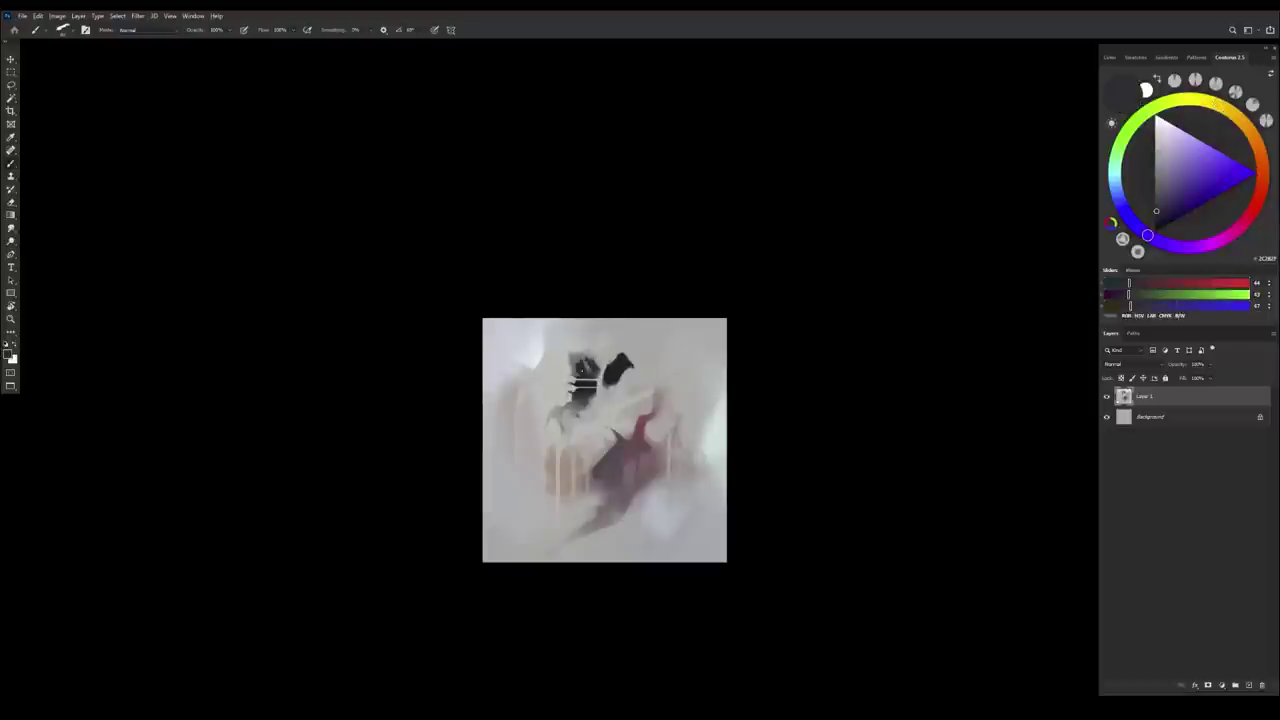
Mirror the canvas horizontally and roughen the upper edge of the striped dark mark with sampled mid greys
{"action": "key", "text": "ctrl+shift+h"}
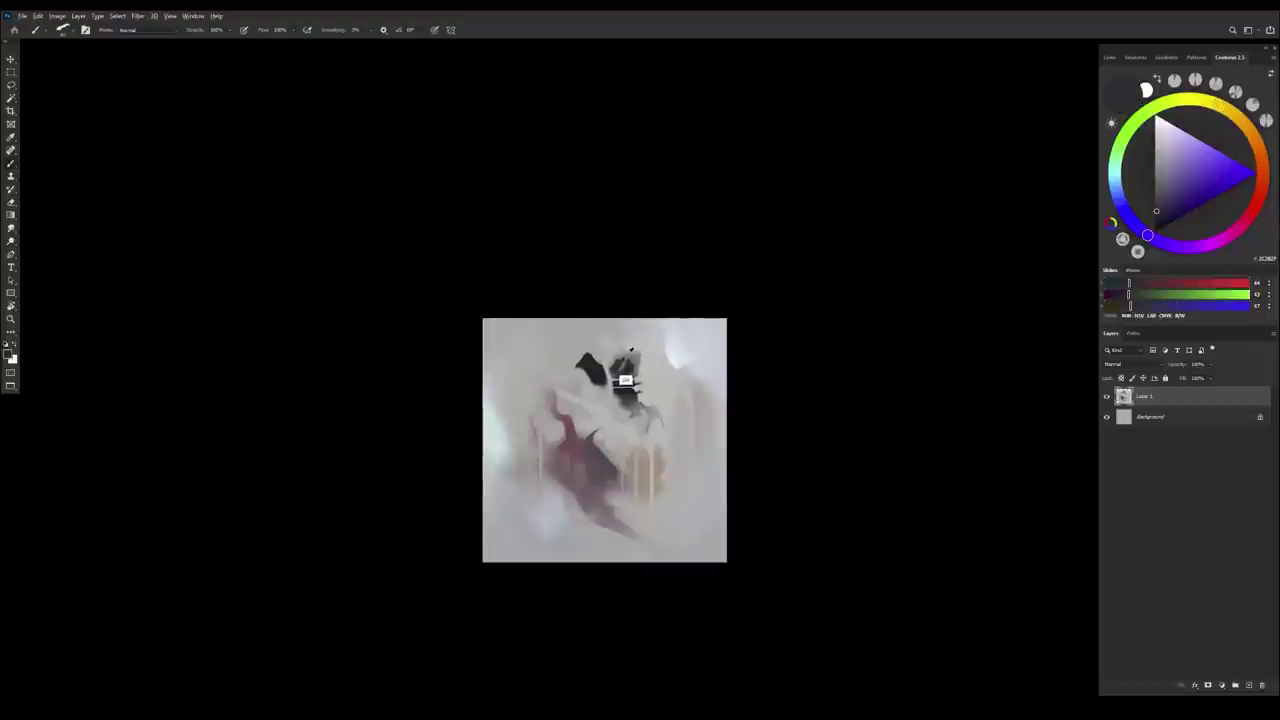
{"action": "left_click", "coordinate": [621, 353], "text": "alt"}
{"action": "left_click", "coordinate": [622, 353], "text": "alt"}
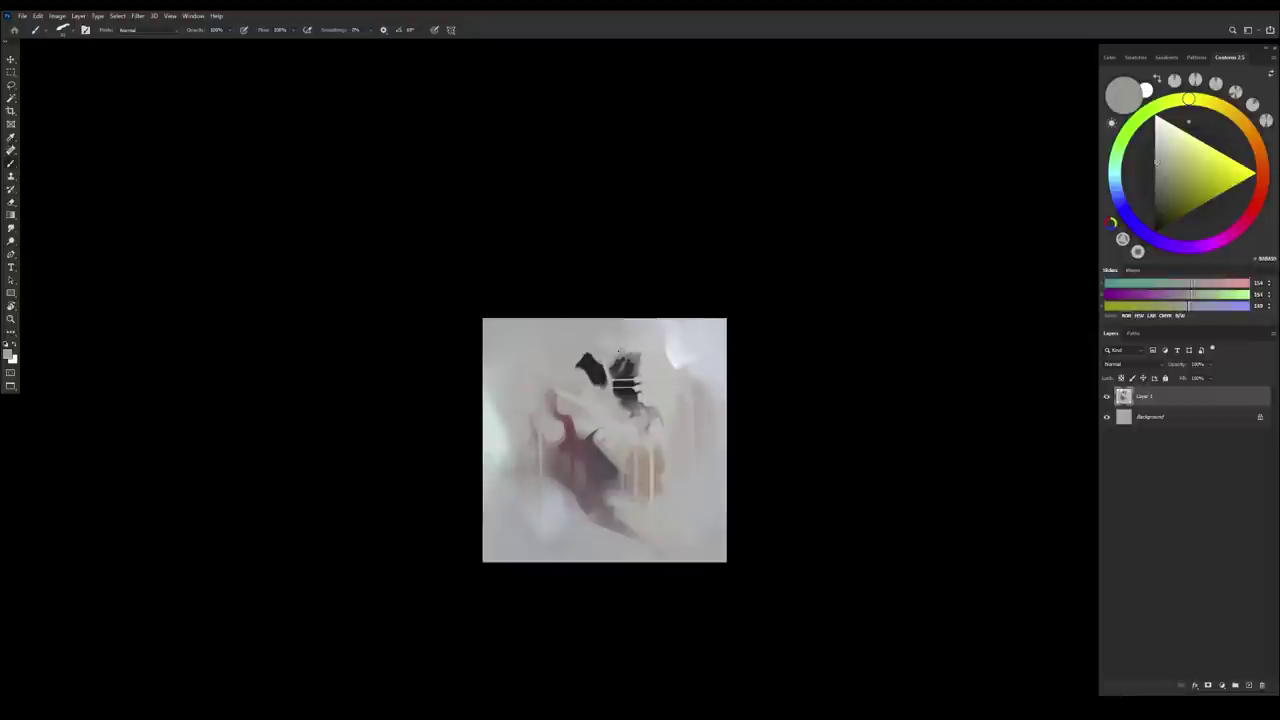
{"action": "left_click", "coordinate": [624, 353], "text": "alt"}
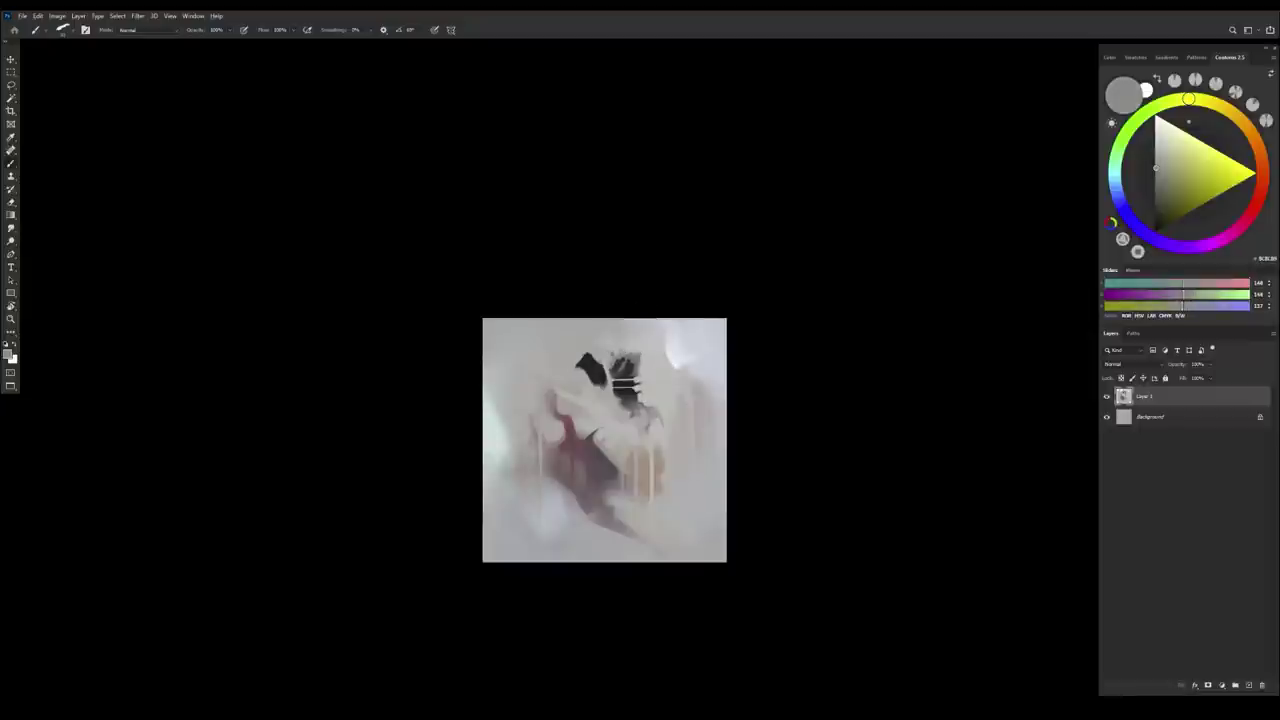
Paint wispy near-black and grey strands along the top of the small dark mark, towards the striped mark
{"action": "left_click", "coordinate": [606, 352], "text": "alt"}
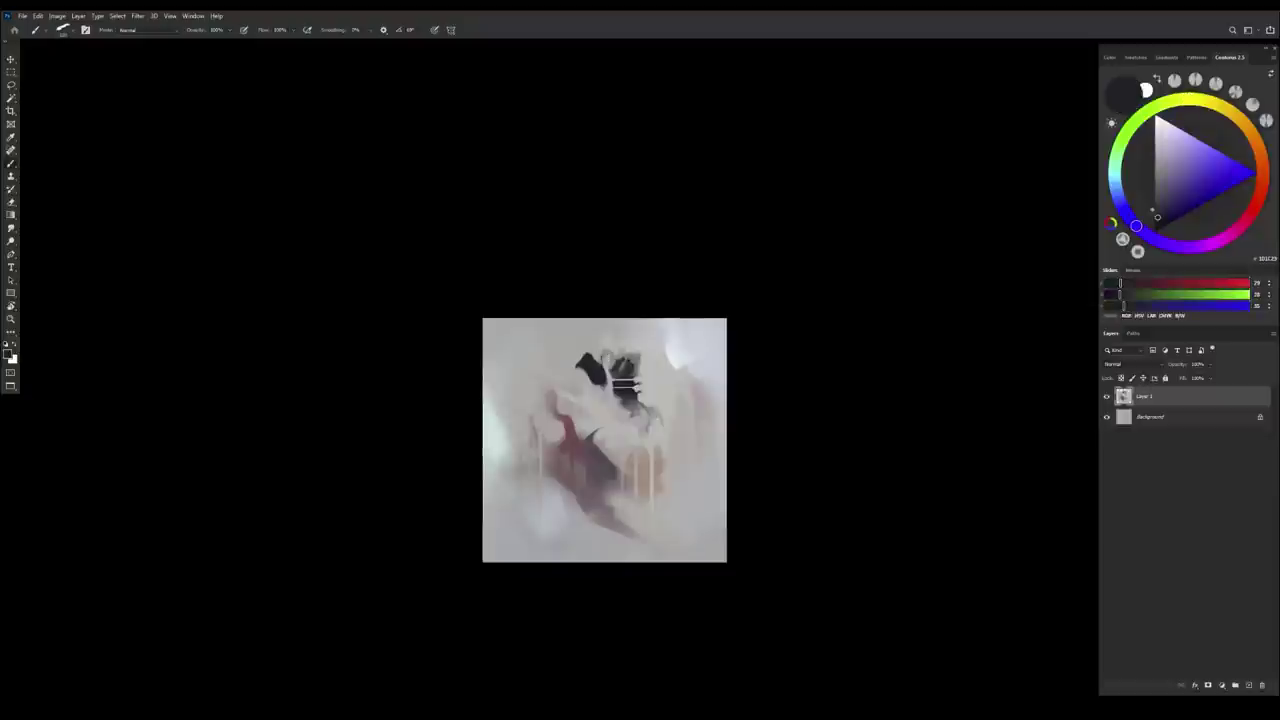
{"action": "left_click", "coordinate": [605, 352], "text": "alt"}
{"action": "left_click", "coordinate": [596, 362], "text": "alt"}
{"action": "left_click", "coordinate": [598, 356], "text": "alt"}
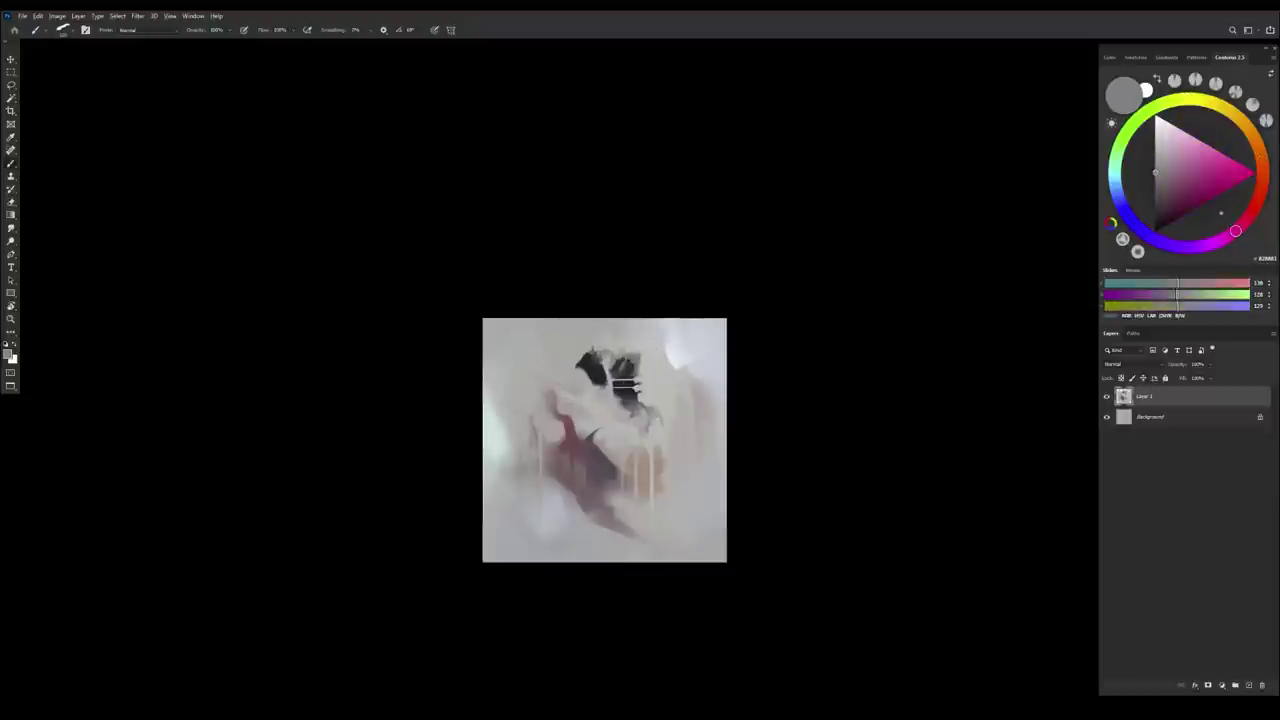
{"action": "left_click", "coordinate": [594, 364], "text": "alt"}
{"action": "left_click", "coordinate": [586, 378], "text": "alt"}
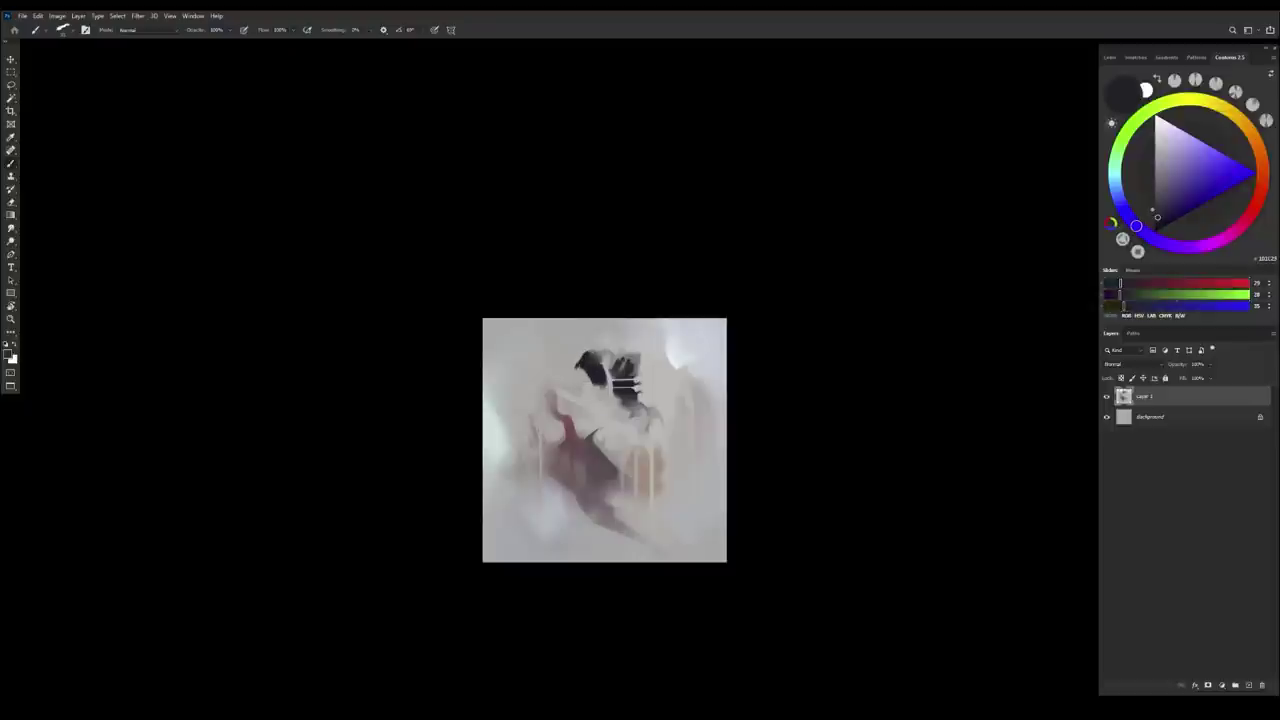
Paint a thin near-black line from the small dark mark down to the crimson shape's upper tip, trimming it with sampled grey
{"action": "left_click_drag", "start_coordinate": [584, 357], "coordinate": [552, 392]}
{"action": "key", "text": "ctrl+z"}
{"action": "key", "text": "ctrl+z"}
{"action": "left_click", "coordinate": [572, 376], "text": "alt"}
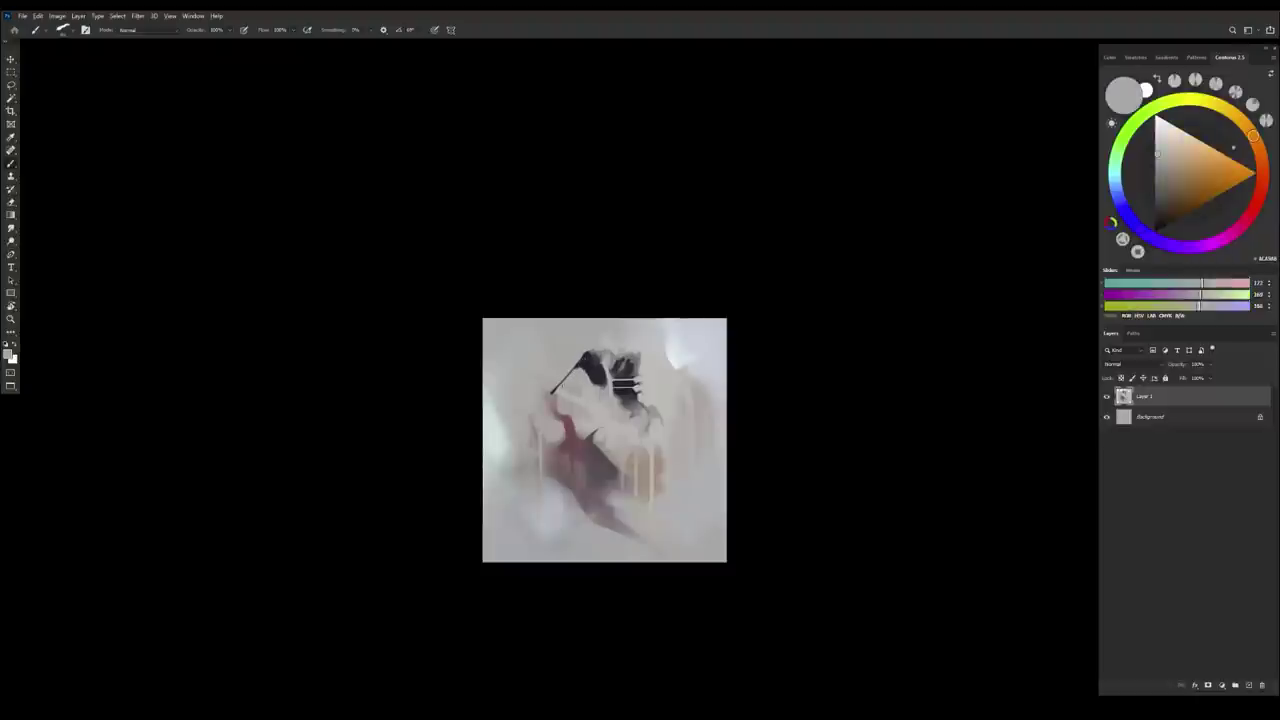
Paint a tapering mauve branch rising outward from the crimson shape's upper tip, shaping it with sampled mauves and greys
{"action": "left_click", "coordinate": [548, 425], "text": "alt"}
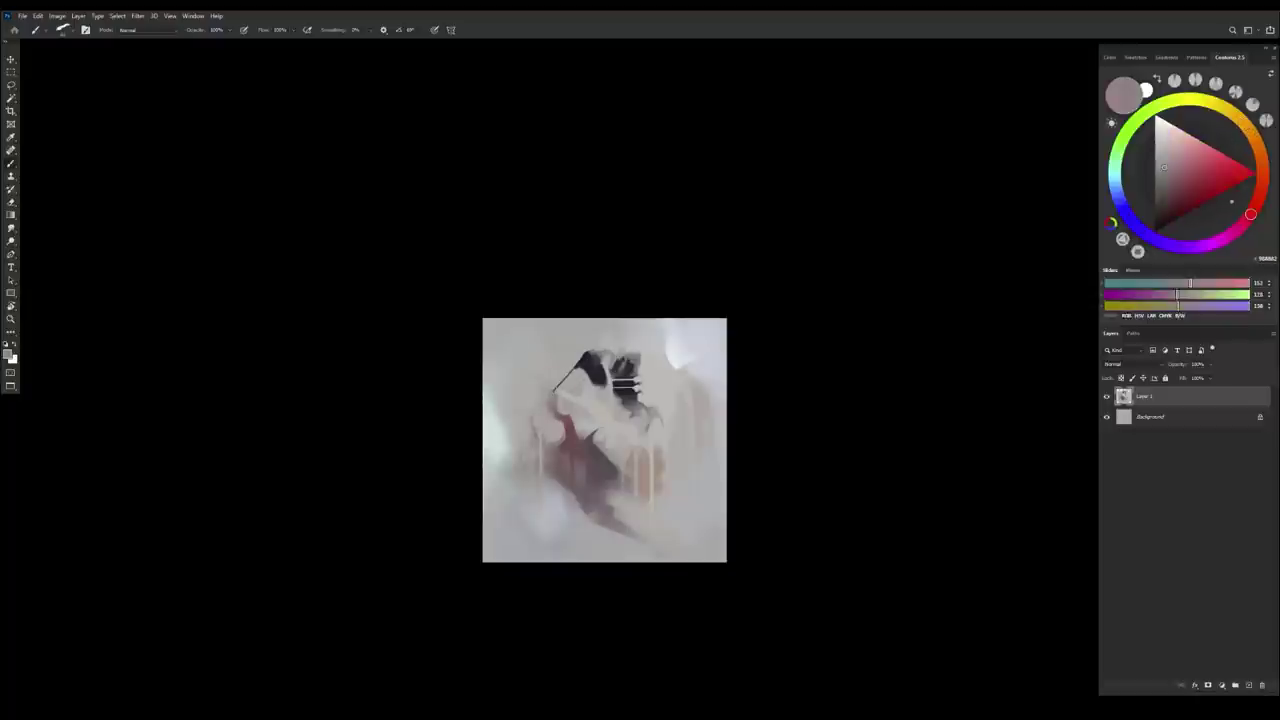
{"action": "left_click", "coordinate": [552, 427], "text": "alt"}
{"action": "left_click", "coordinate": [552, 423], "text": "alt"}
{"action": "left_click_drag", "start_coordinate": [562, 406], "coordinate": [531, 376]}
{"action": "left_click", "coordinate": [537, 378], "text": "alt"}
{"action": "left_click", "coordinate": [534, 423], "text": "alt"}
{"action": "left_click", "coordinate": [531, 417], "text": "alt"}
{"action": "left_click", "coordinate": [540, 426], "text": "alt"}
{"action": "left_click_drag", "start_coordinate": [542, 388], "coordinate": [543, 386]}
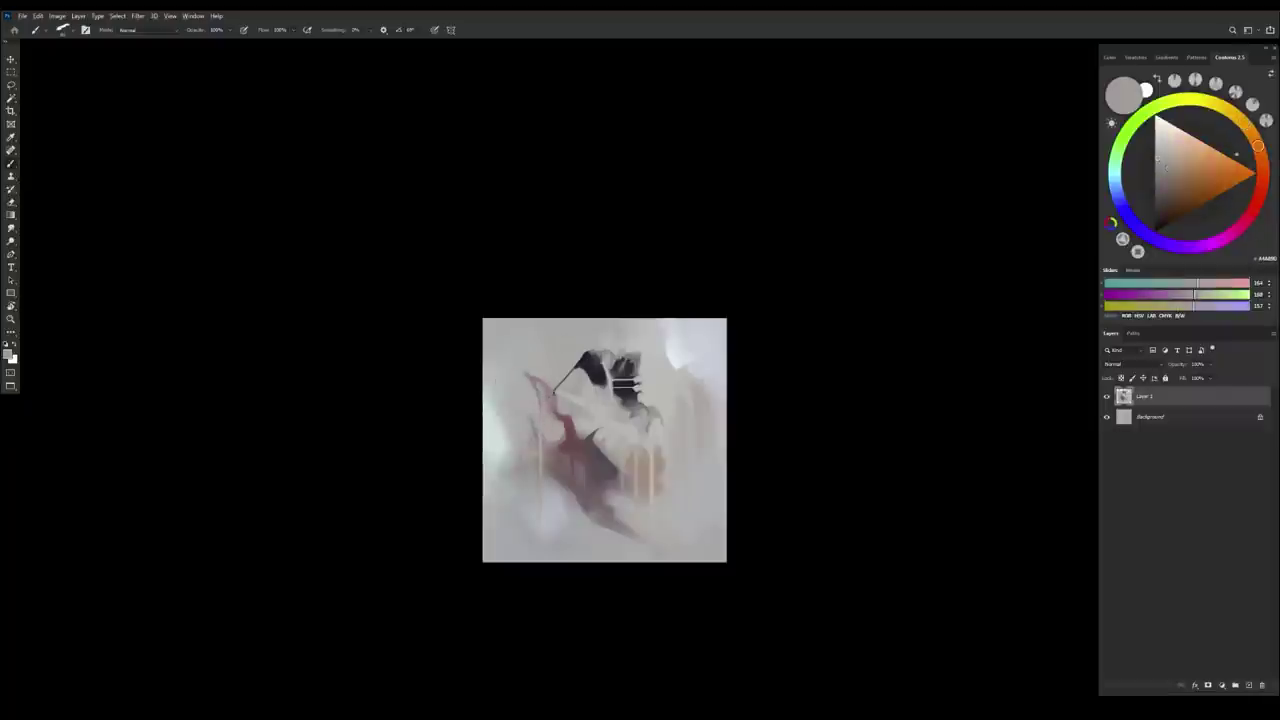
Deepen the new branch above the crimson shape with sampled dusty mauve and muted crimson
{"action": "left_click", "coordinate": [550, 435], "text": "alt"}
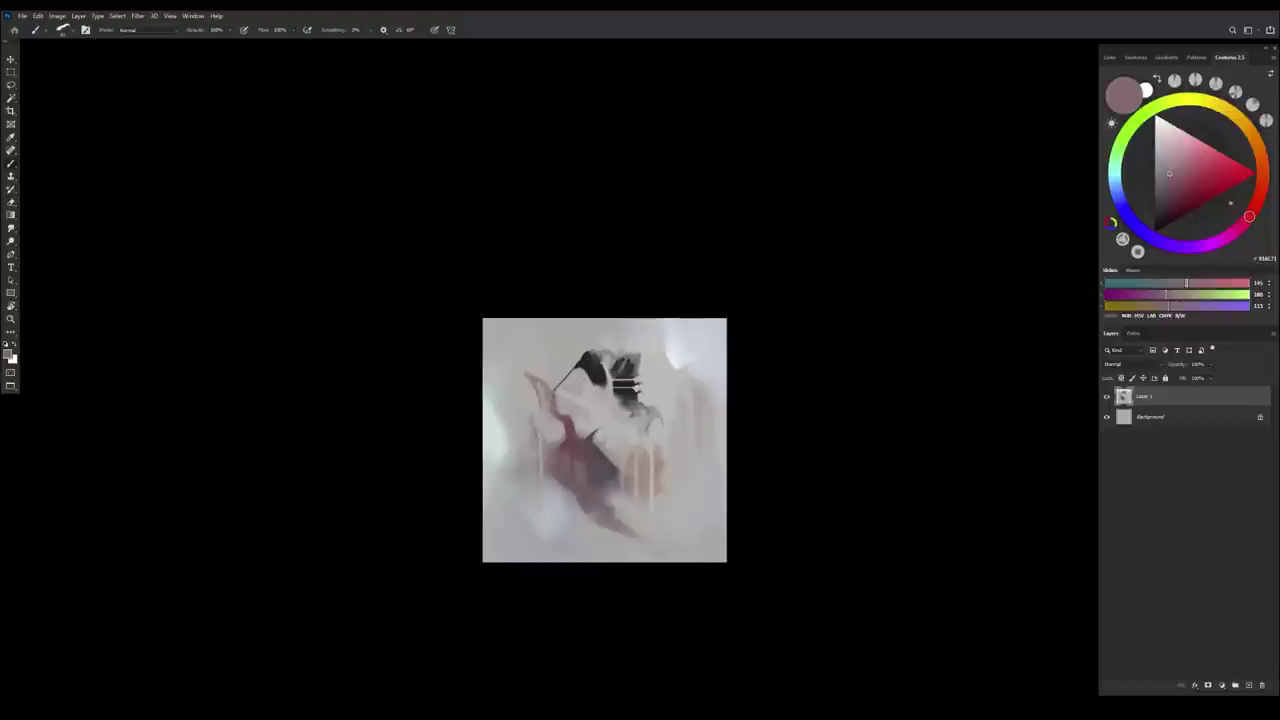
{"action": "left_click", "coordinate": [568, 444], "text": "alt"}
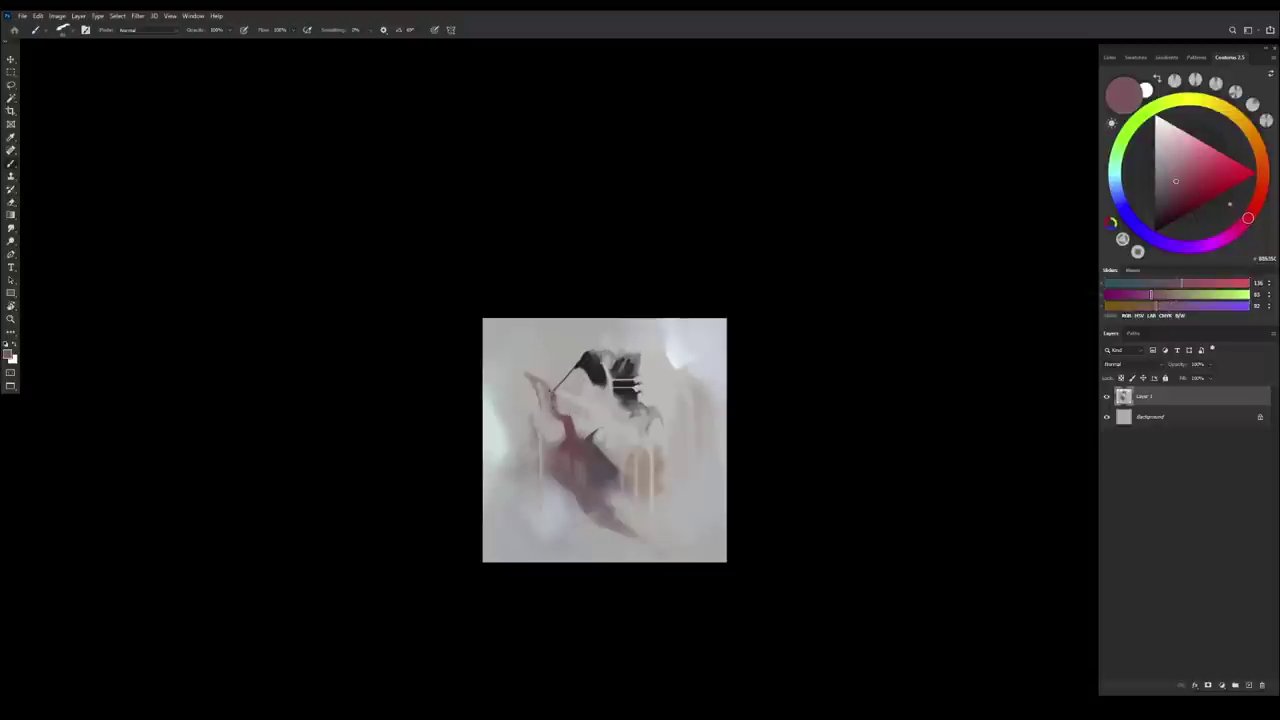
{"action": "left_click_drag", "start_coordinate": [546, 388], "coordinate": [534, 377]}
{"action": "left_click_drag", "start_coordinate": [670, 553], "coordinate": [657, 661]}
Mirror the canvas horizontally and rework the lavender corner glow with sampled pale blue-white tones
{"action": "key", "text": "ctrl+shift+h"}
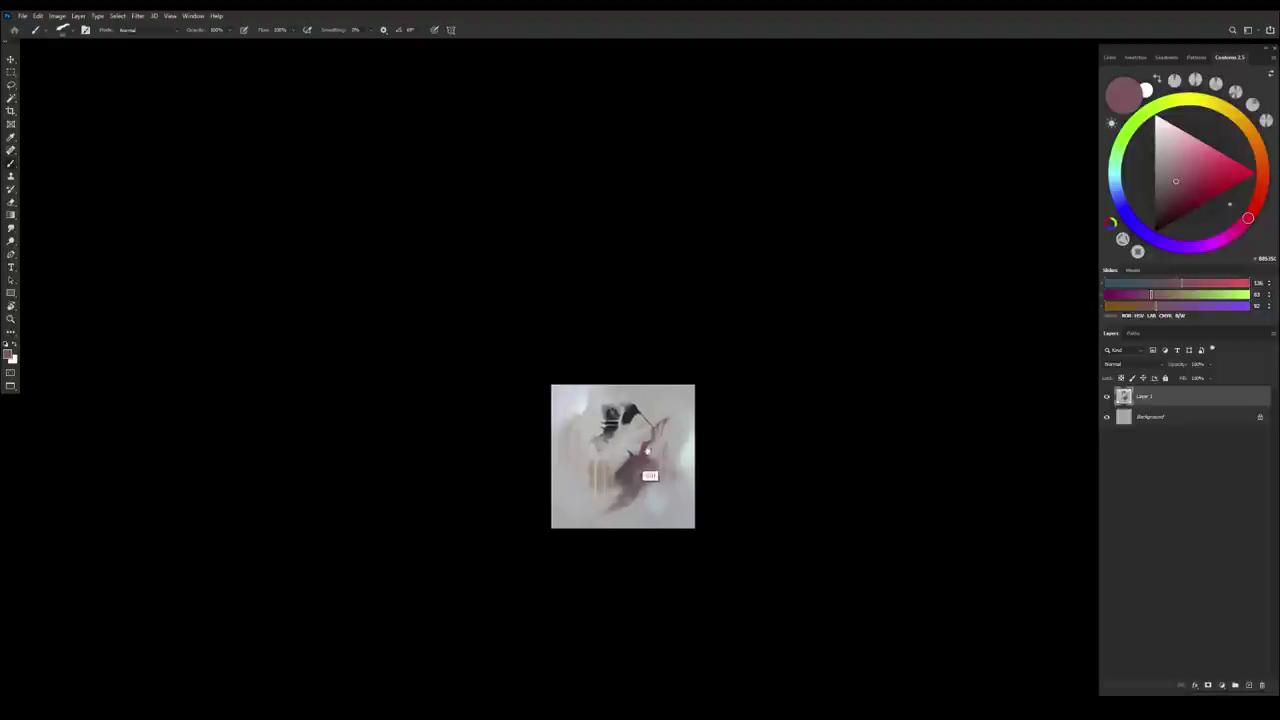
{"action": "scroll", "coordinate": [665, 585], "scroll_direction": "up", "scroll_amount": 1}
{"action": "left_click", "coordinate": [574, 391], "text": "alt"}
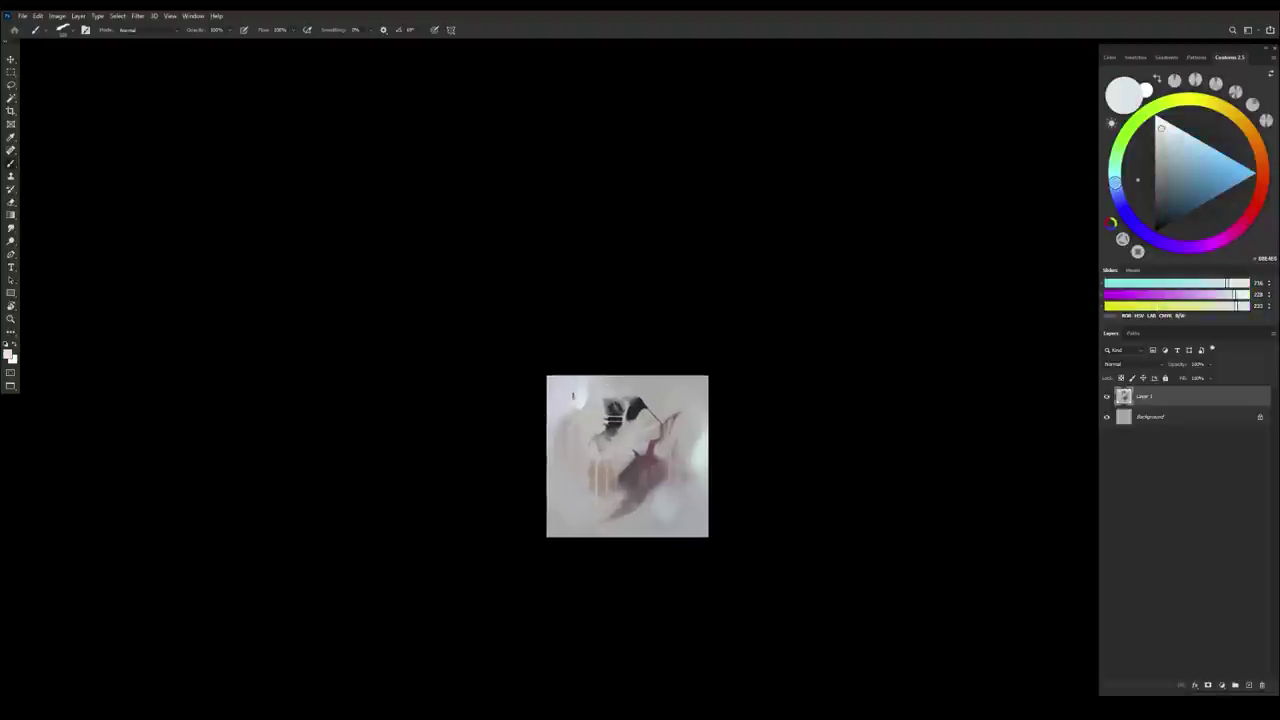
{"action": "left_click", "coordinate": [572, 396], "text": "alt"}
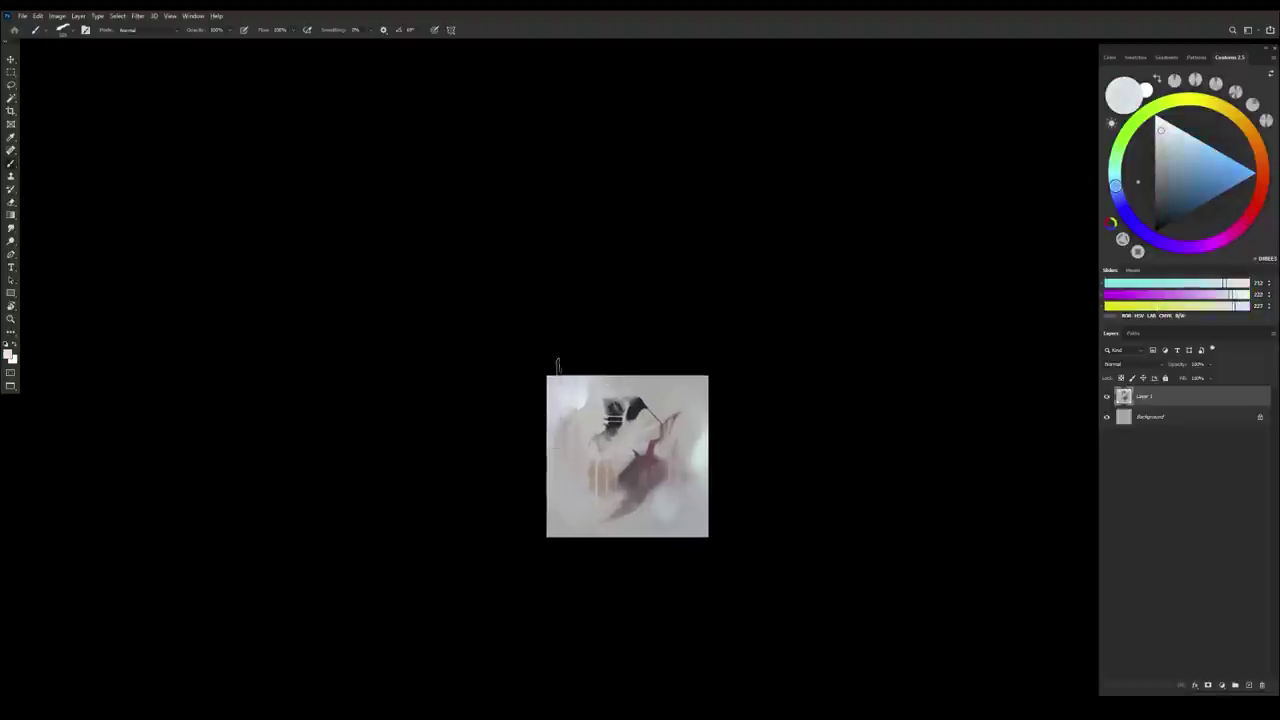
{"action": "left_click", "coordinate": [576, 395], "text": "alt"}
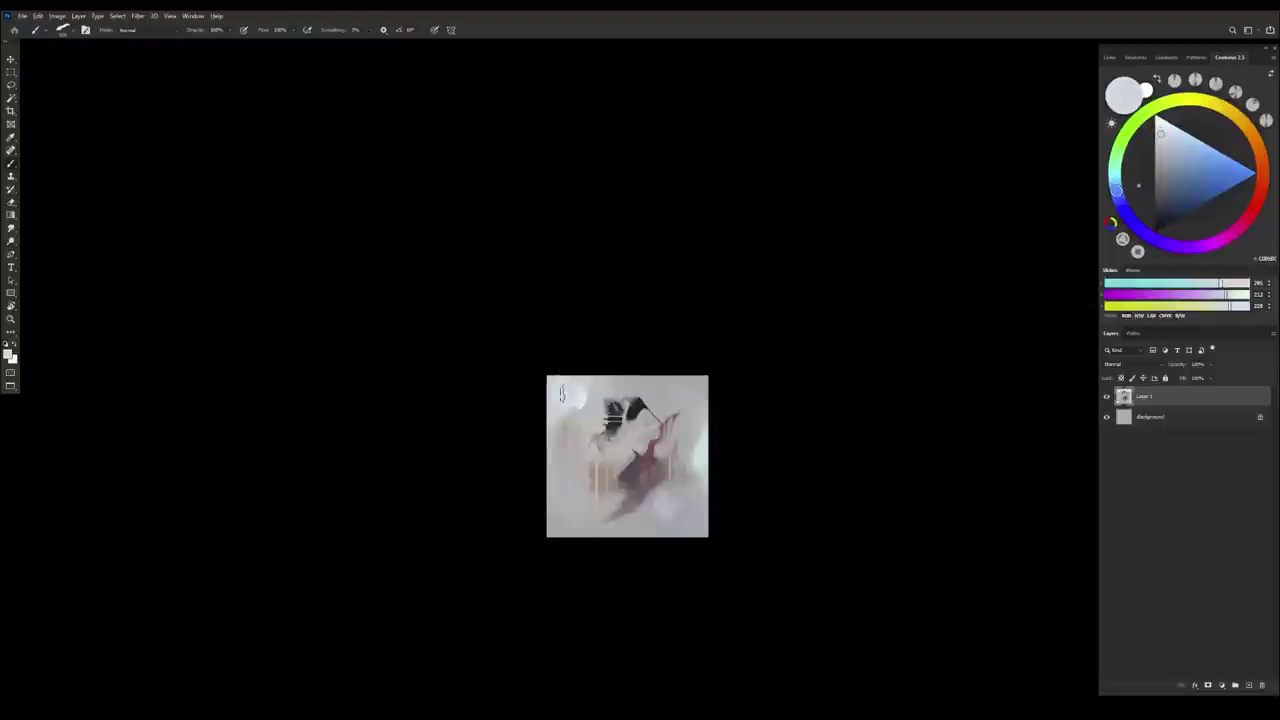
{"action": "left_click", "coordinate": [564, 406], "text": "alt"}
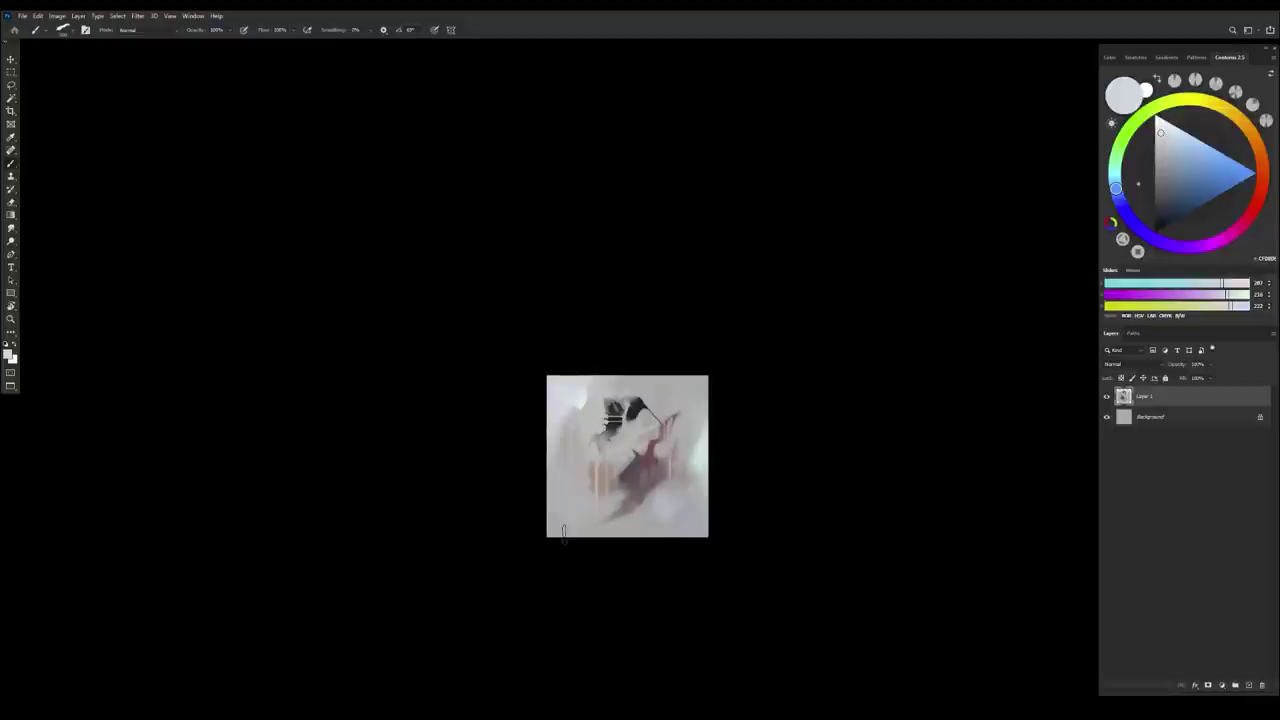
Mirror the canvas horizontally, warm a sampled pale blue to a yellowish off-white, and paint a light patch along the top edge
{"action": "key", "text": "ctrl+shift+h"}
{"action": "left_click", "coordinate": [682, 424], "text": "alt"}
{"action": "left_click", "coordinate": [667, 384], "text": "alt"}
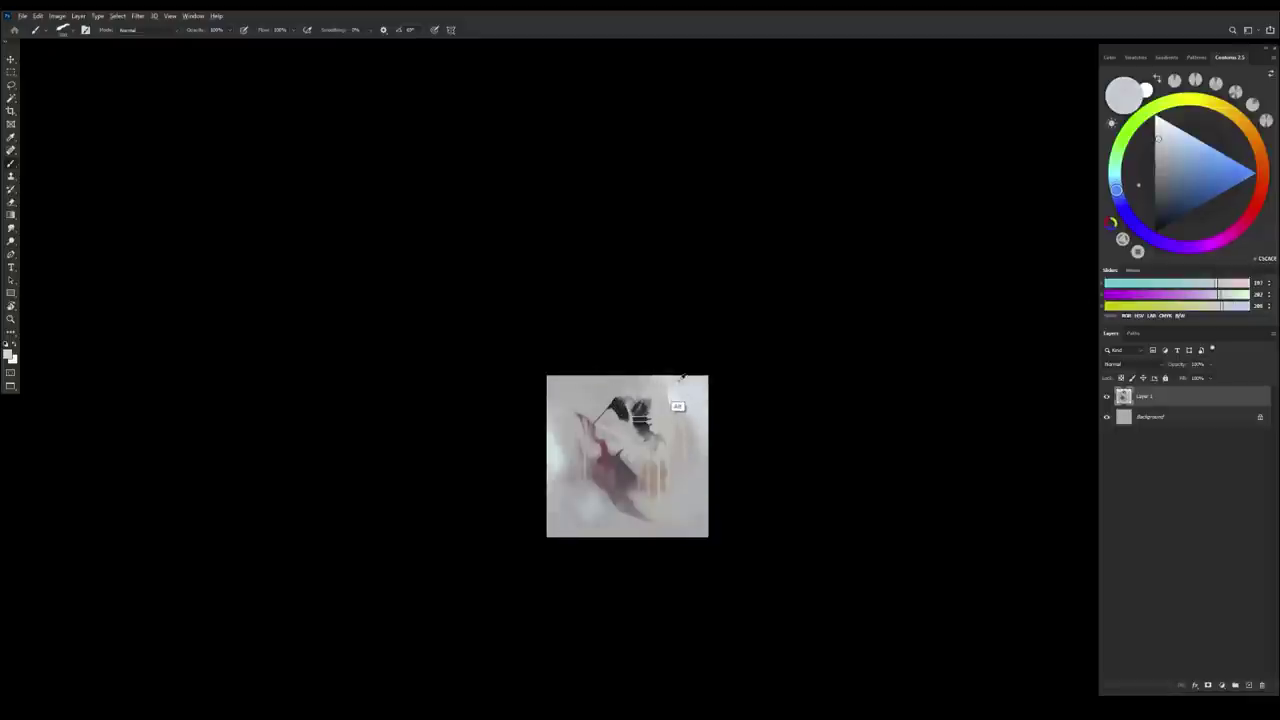
{"action": "left_click_drag", "start_coordinate": [1232, 309], "coordinate": [1216, 307]}
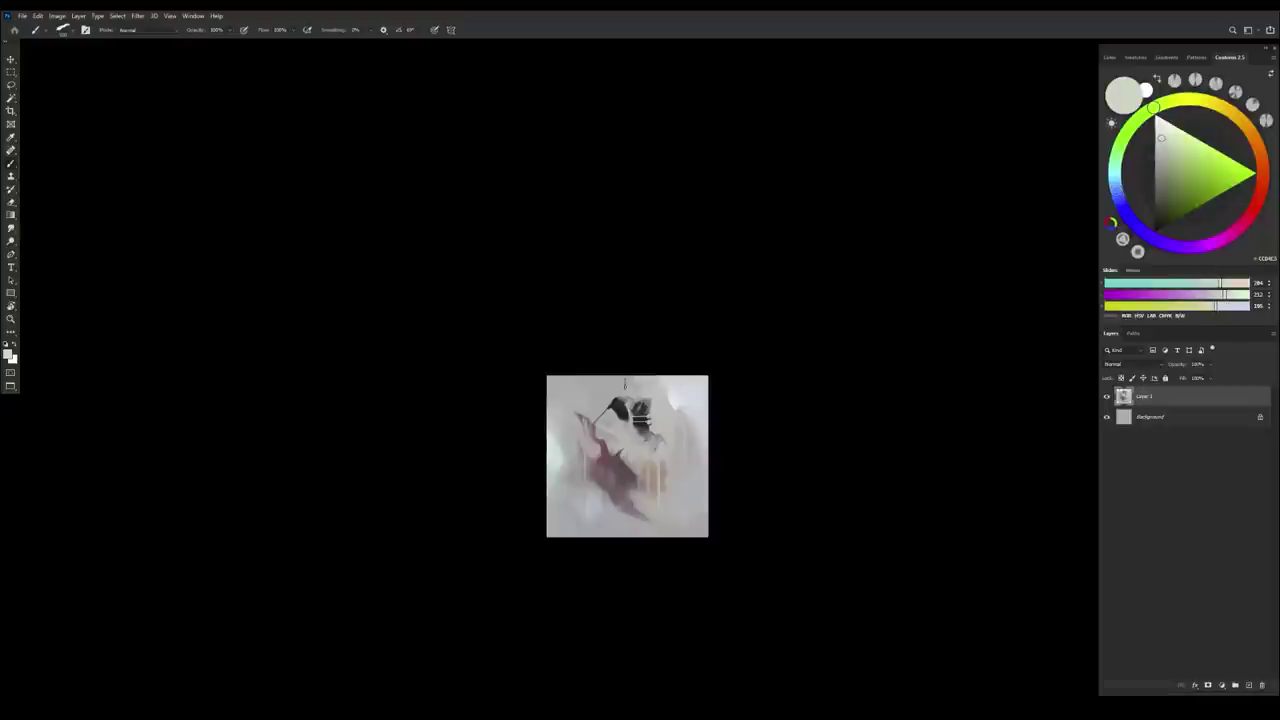
{"action": "mouse_move", "coordinate": [604, 389]}
{"action": "left_mouse_down"}
{"action": "mouse_move", "coordinate": [691, 374]}
{"action": "mouse_move", "coordinate": [593, 391]}
{"action": "left_mouse_up"}
Refine the light off-white patch along the canvas's top edge, blending its borders with sampled pale greys and off-whites
{"action": "left_click", "coordinate": [685, 407], "text": "alt"}
{"action": "left_click", "coordinate": [617, 385], "text": "alt"}
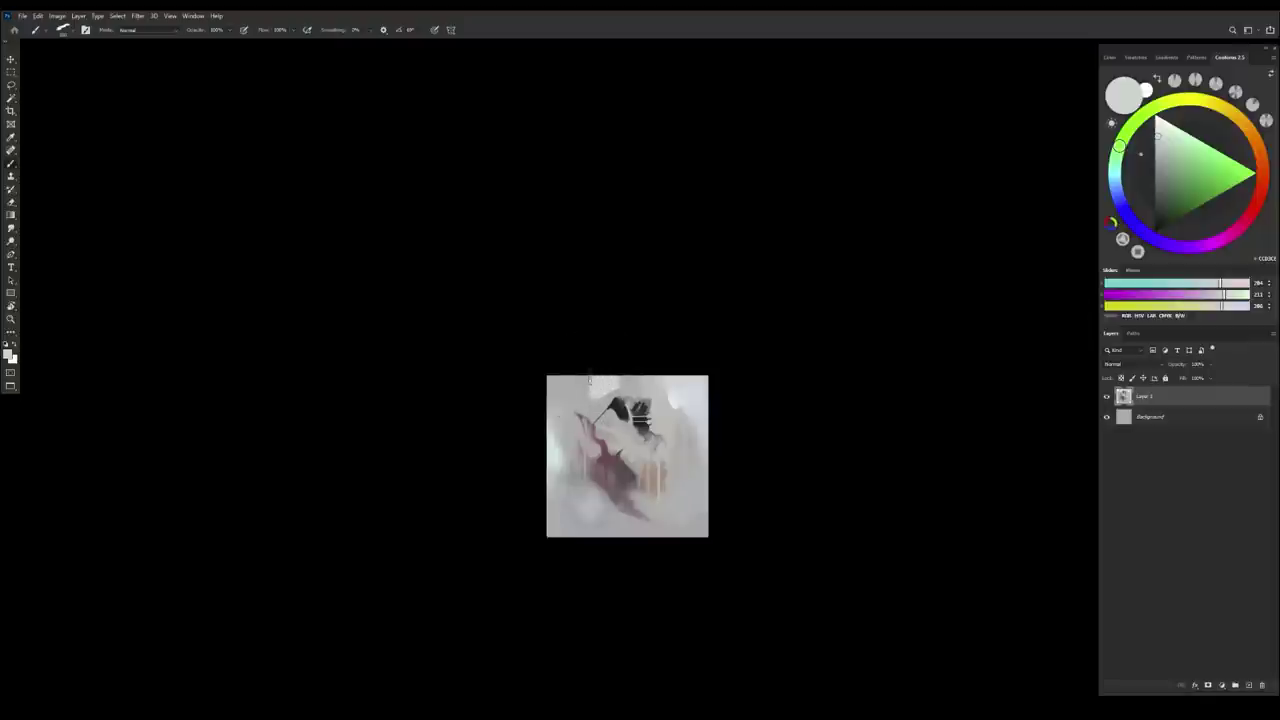
{"action": "left_click", "coordinate": [561, 452], "text": "alt"}
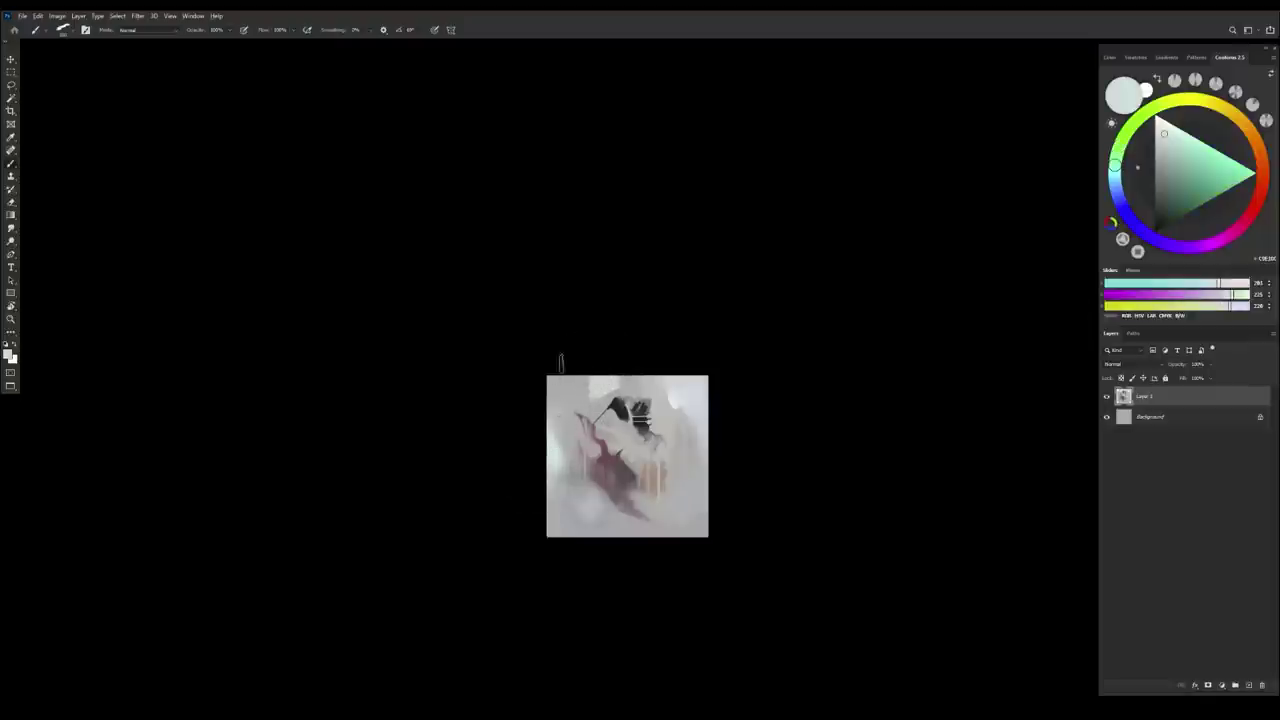
{"action": "left_click", "coordinate": [574, 440], "text": "alt"}
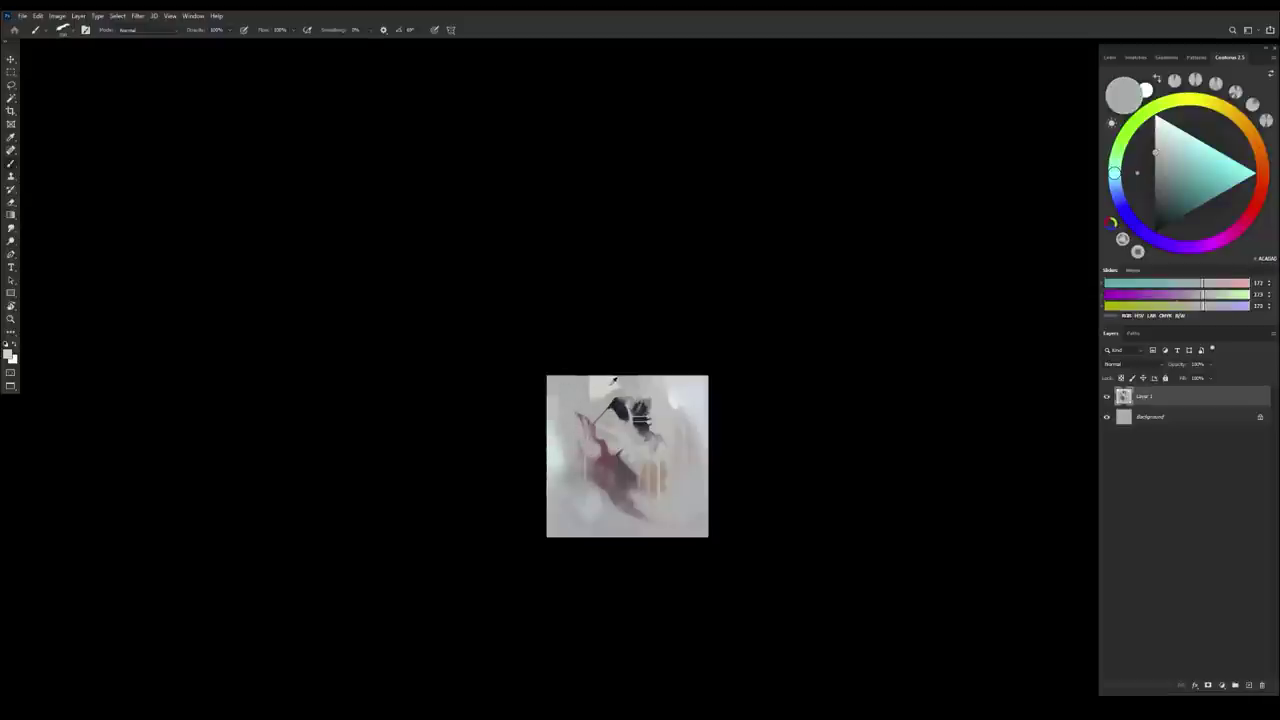
{"action": "left_click", "coordinate": [613, 383], "text": "alt"}
{"action": "left_click", "coordinate": [611, 388], "text": "alt"}
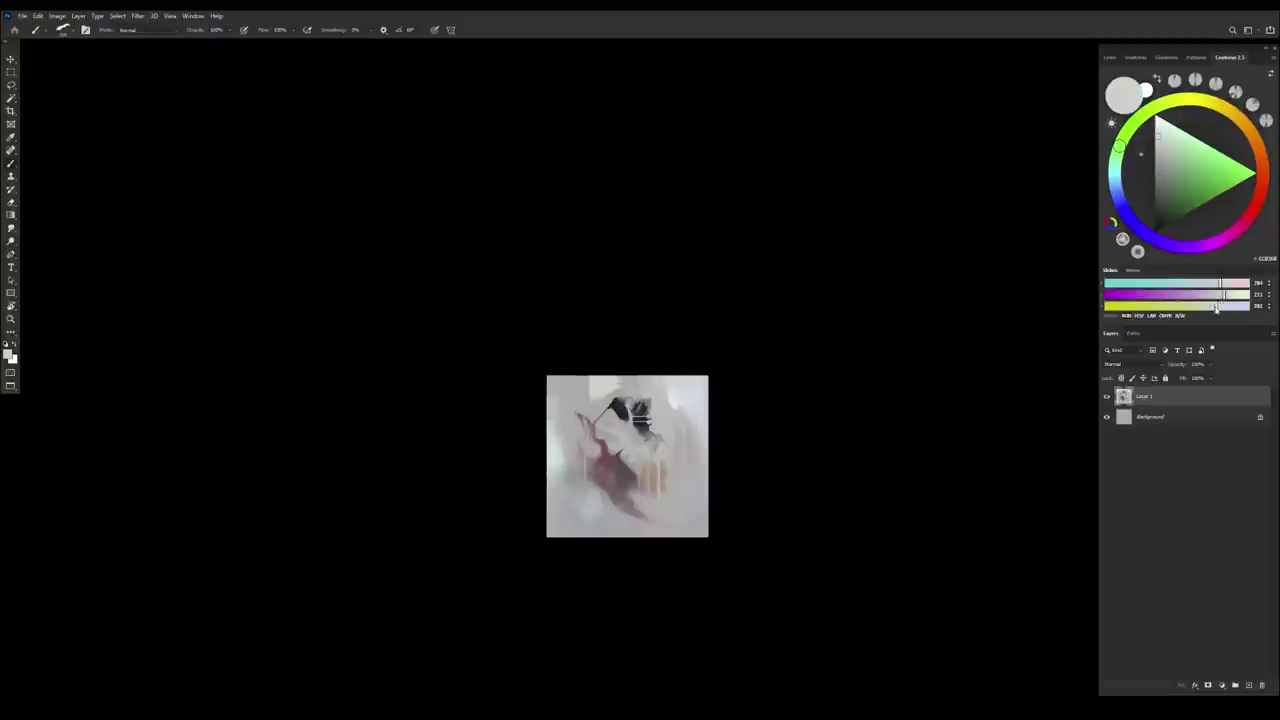
{"action": "left_click", "coordinate": [610, 388], "text": "alt"}
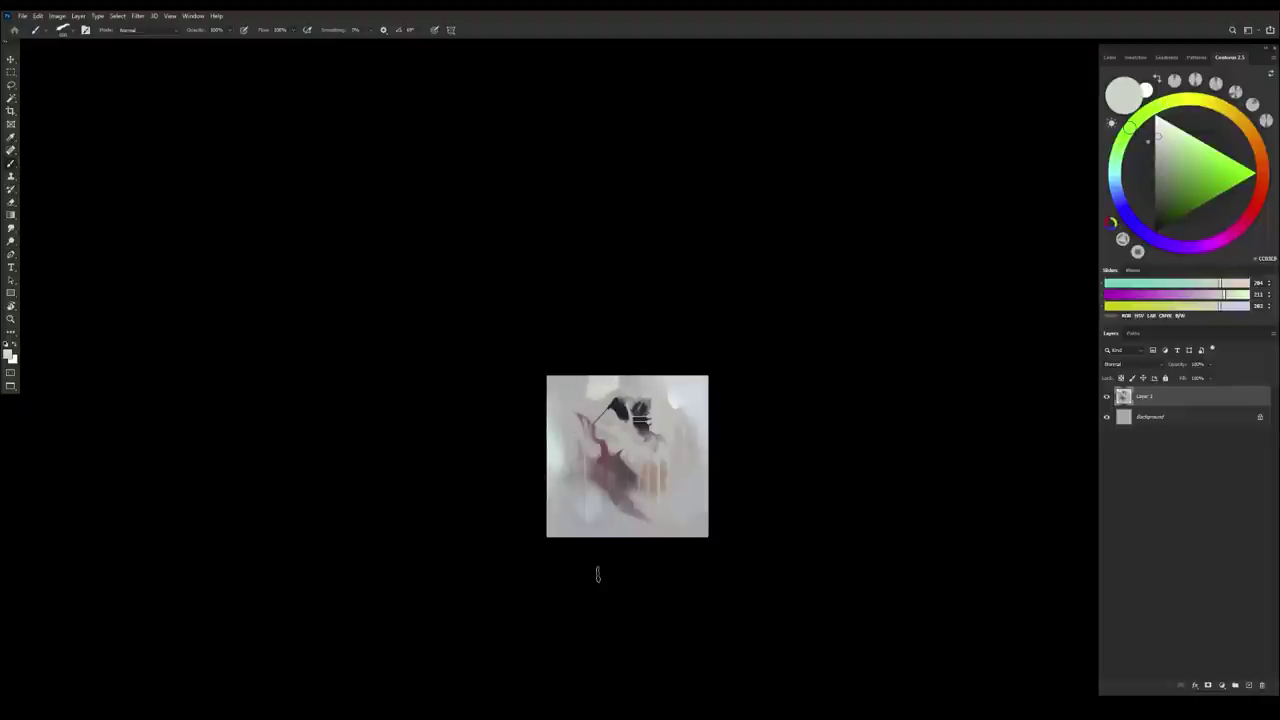
Paint a short horizontal grey-mauve band outward from the peach drips, using sampled muted pinkish greys
{"action": "scroll", "coordinate": [666, 491], "scroll_direction": "up", "scroll_amount": 2, "text": "alt"}
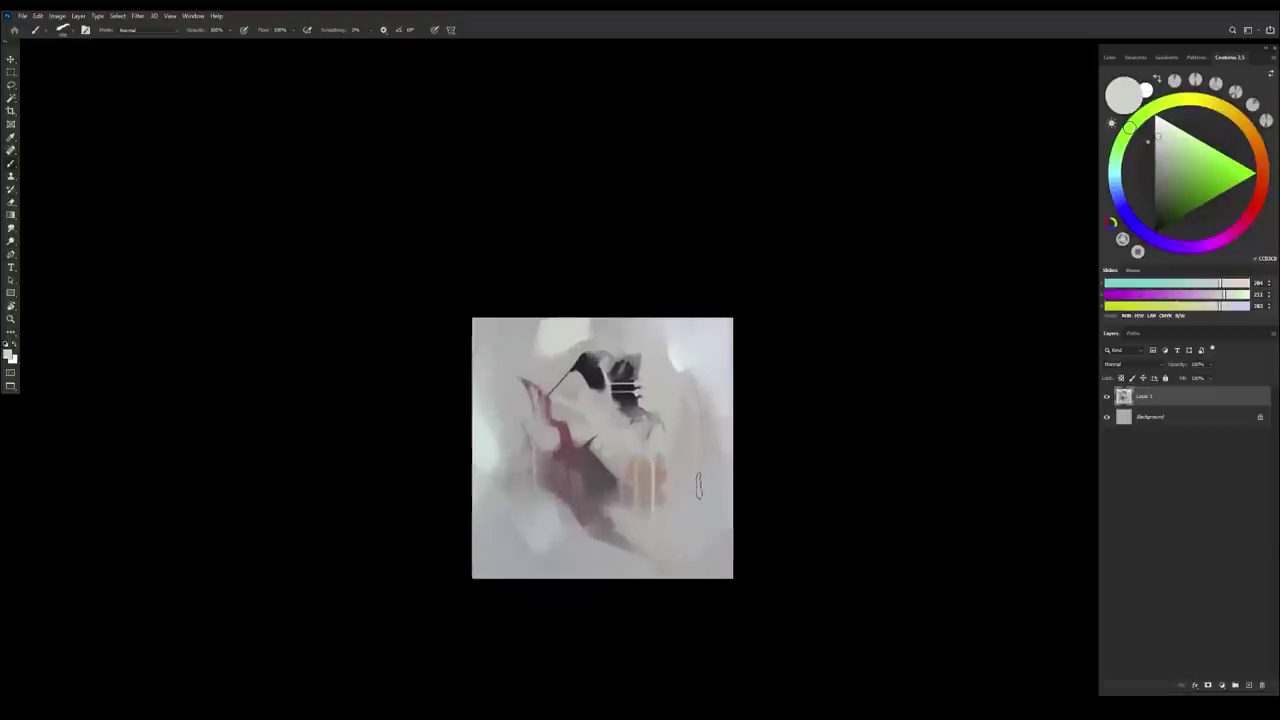
{"action": "left_click", "coordinate": [694, 448], "text": "alt"}
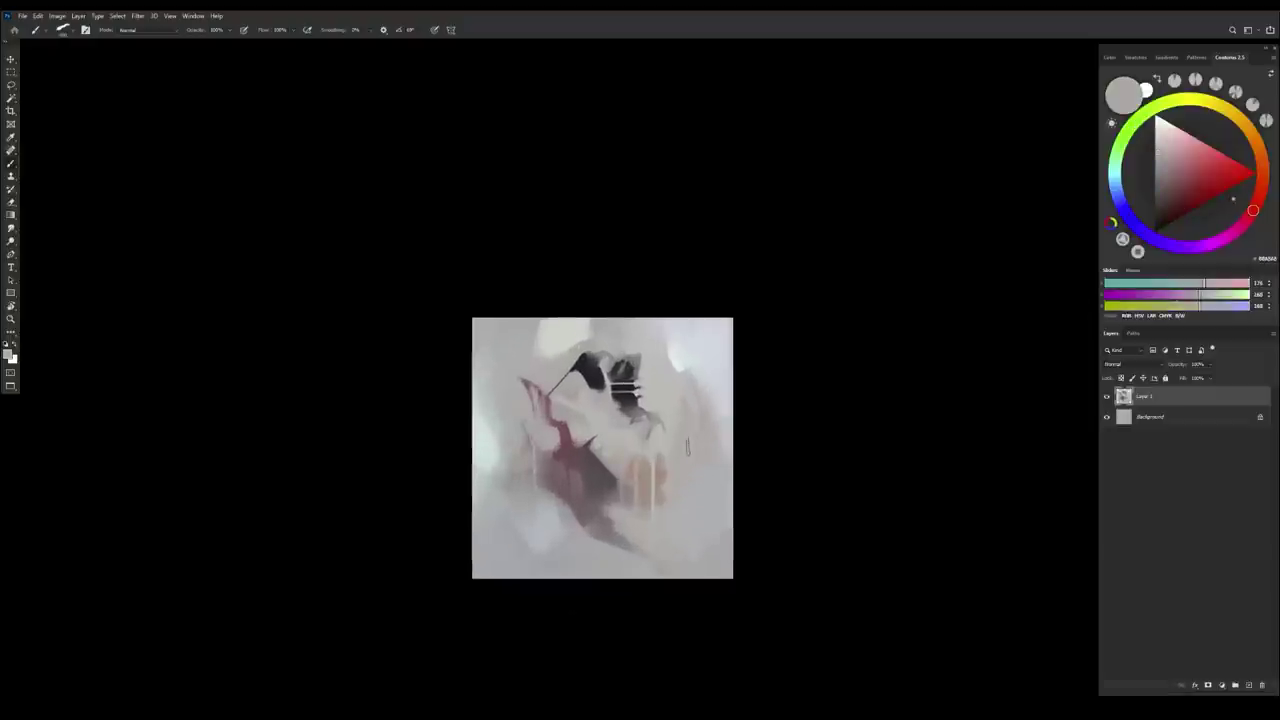
{"action": "left_click", "coordinate": [691, 445], "text": "alt"}
{"action": "mouse_move", "coordinate": [667, 444]}
{"action": "left_mouse_down"}
{"action": "mouse_move", "coordinate": [654, 449]}
{"action": "mouse_move", "coordinate": [705, 453]}
{"action": "left_mouse_up"}
{"action": "left_click", "coordinate": [695, 457], "text": "alt"}
{"action": "left_click", "coordinate": [573, 481], "text": "alt"}
{"action": "left_click", "coordinate": [684, 440], "text": "alt"}
{"action": "left_click", "coordinate": [705, 456], "text": "alt"}
{"action": "left_click", "coordinate": [675, 436], "text": "alt"}
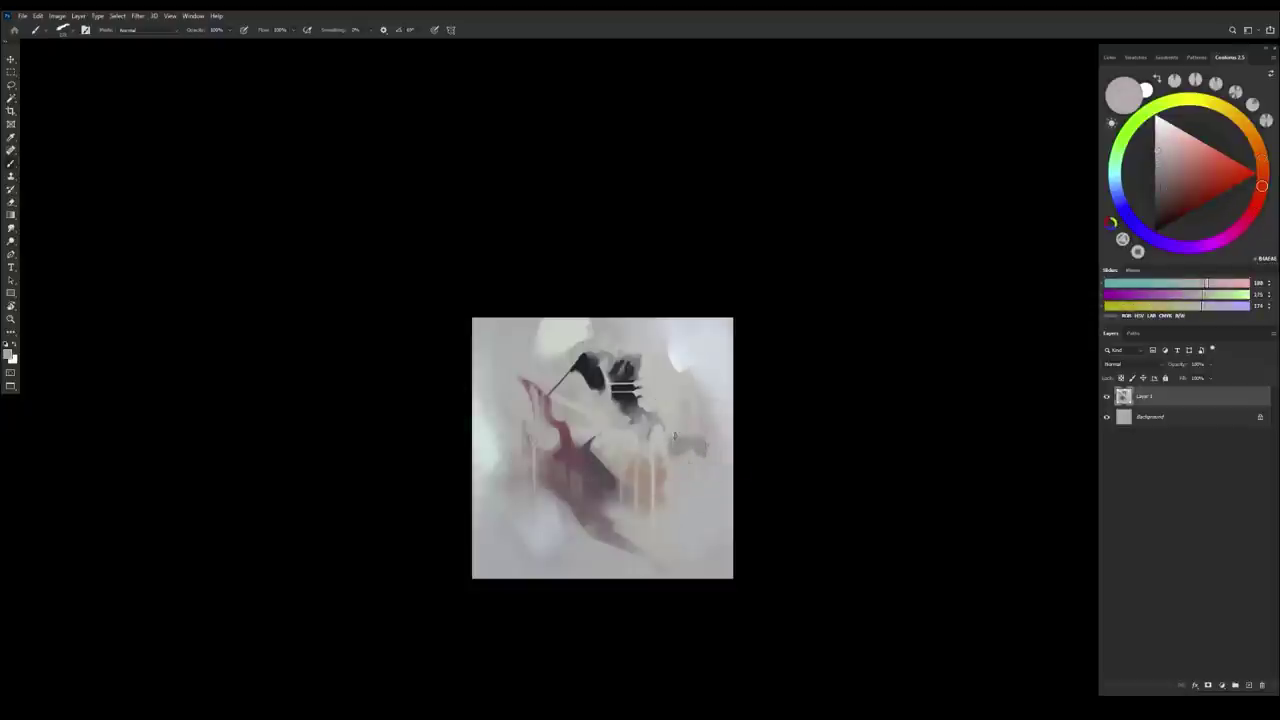
{"action": "left_click", "coordinate": [703, 452], "text": "alt"}
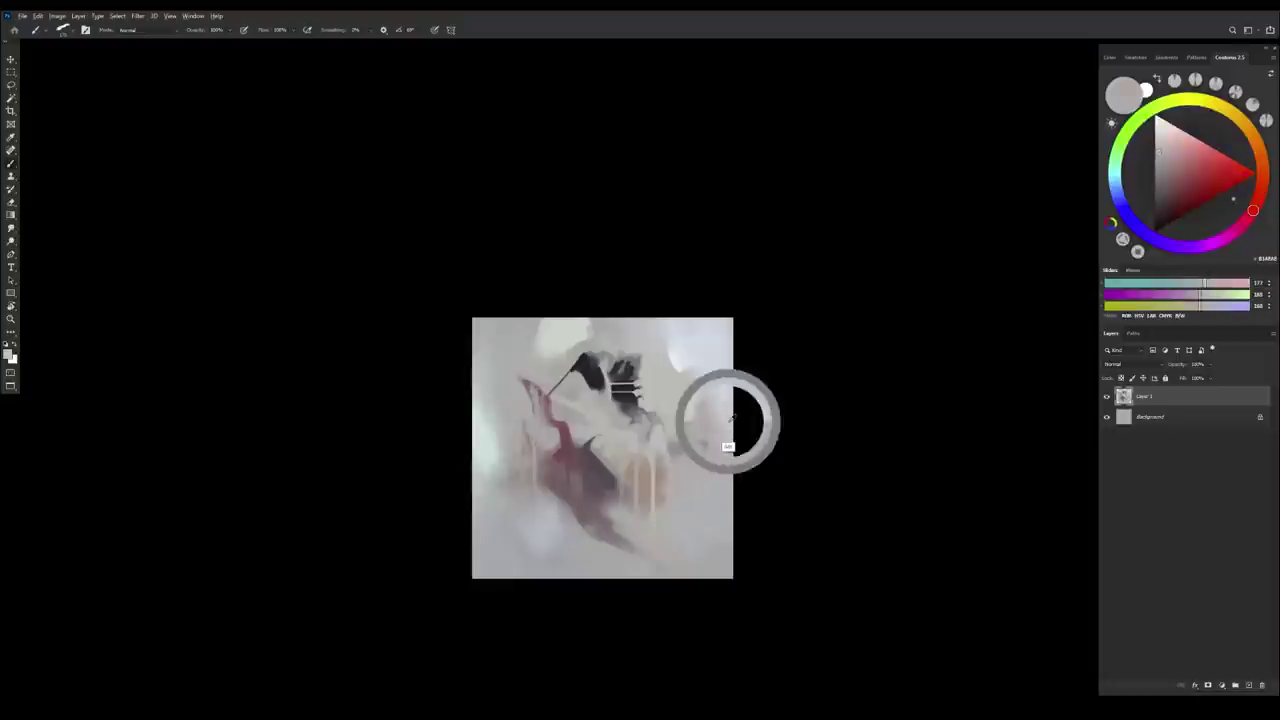
Carve the grey-mauve band's lower edge into small scalloped drips with sampled pale blue-greys and mauve-greys
{"action": "left_click", "coordinate": [724, 446], "text": "alt"}
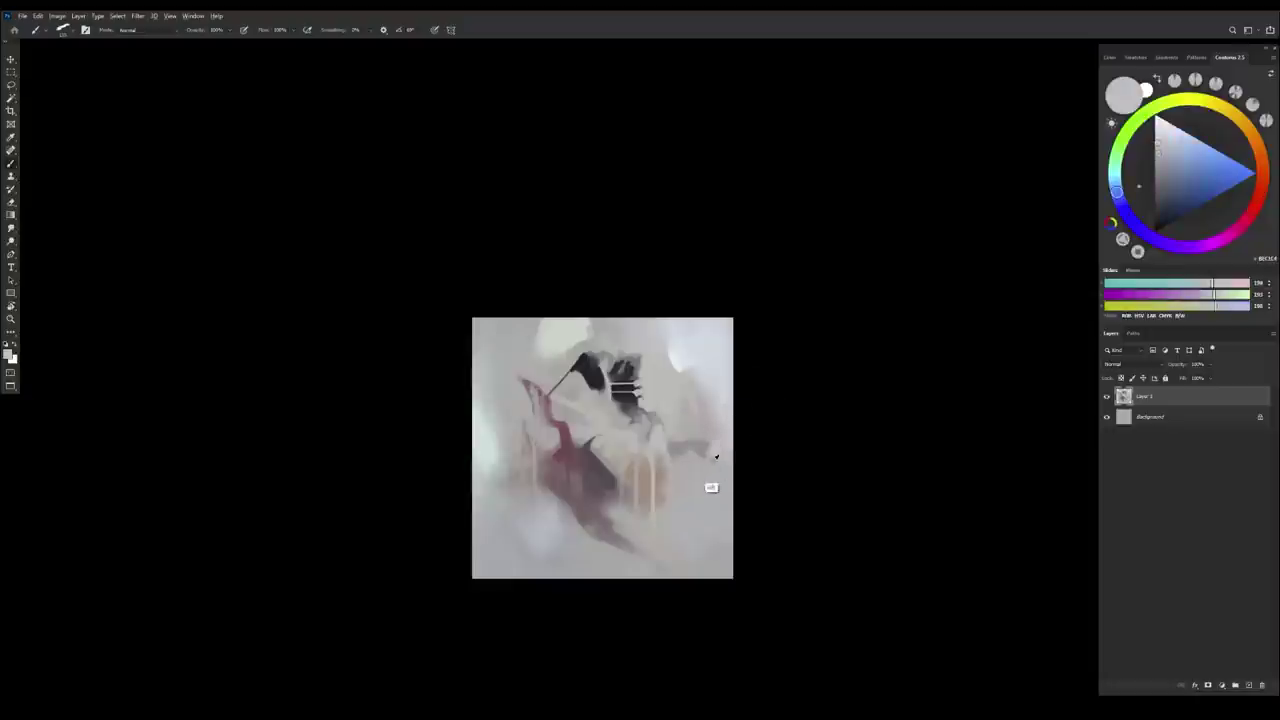
{"action": "left_click", "coordinate": [712, 435], "text": "alt"}
{"action": "left_click", "coordinate": [703, 444], "text": "alt"}
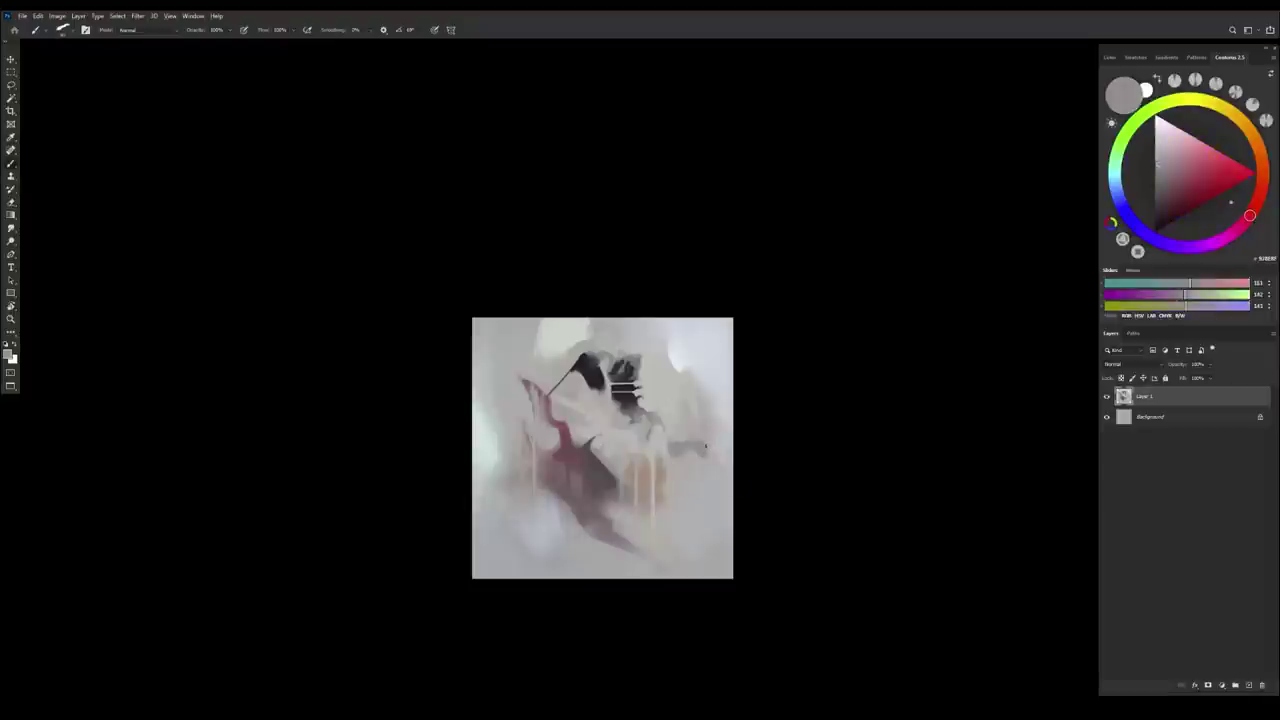
{"action": "left_click", "coordinate": [716, 448], "text": "alt"}
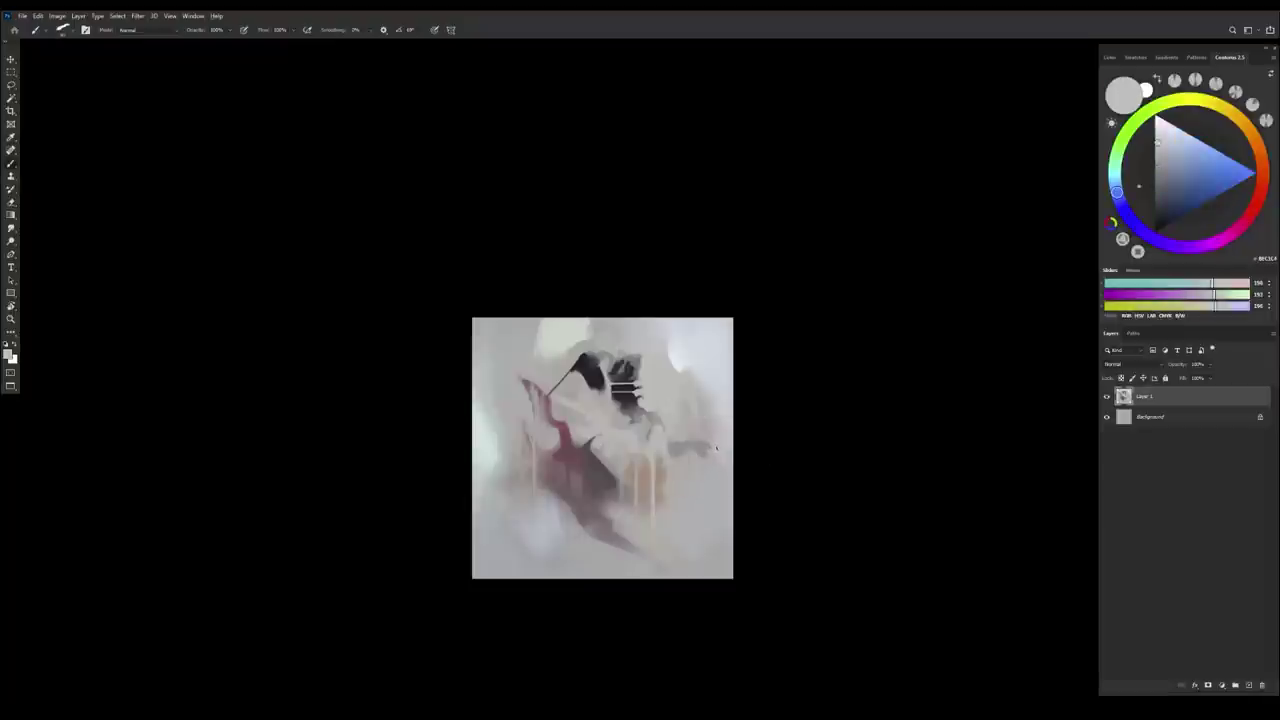
{"action": "left_click", "coordinate": [713, 451], "text": "alt"}
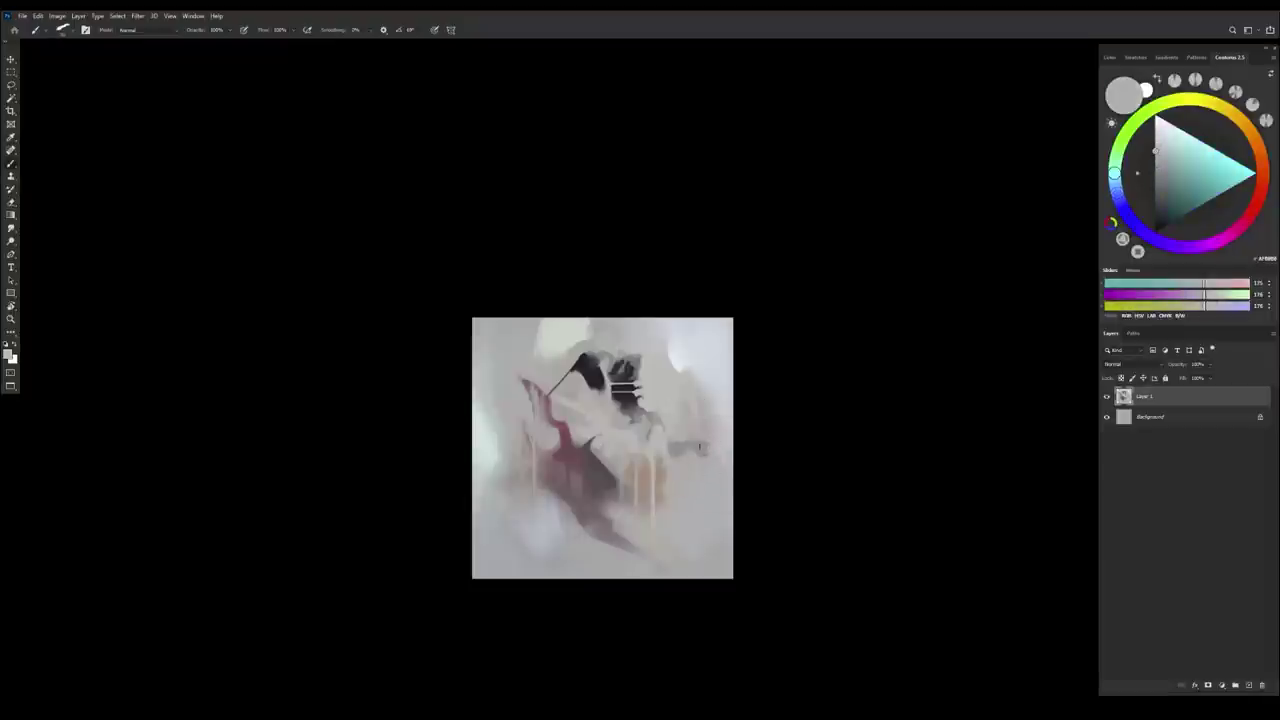
{"action": "left_click", "coordinate": [687, 459], "text": "alt"}
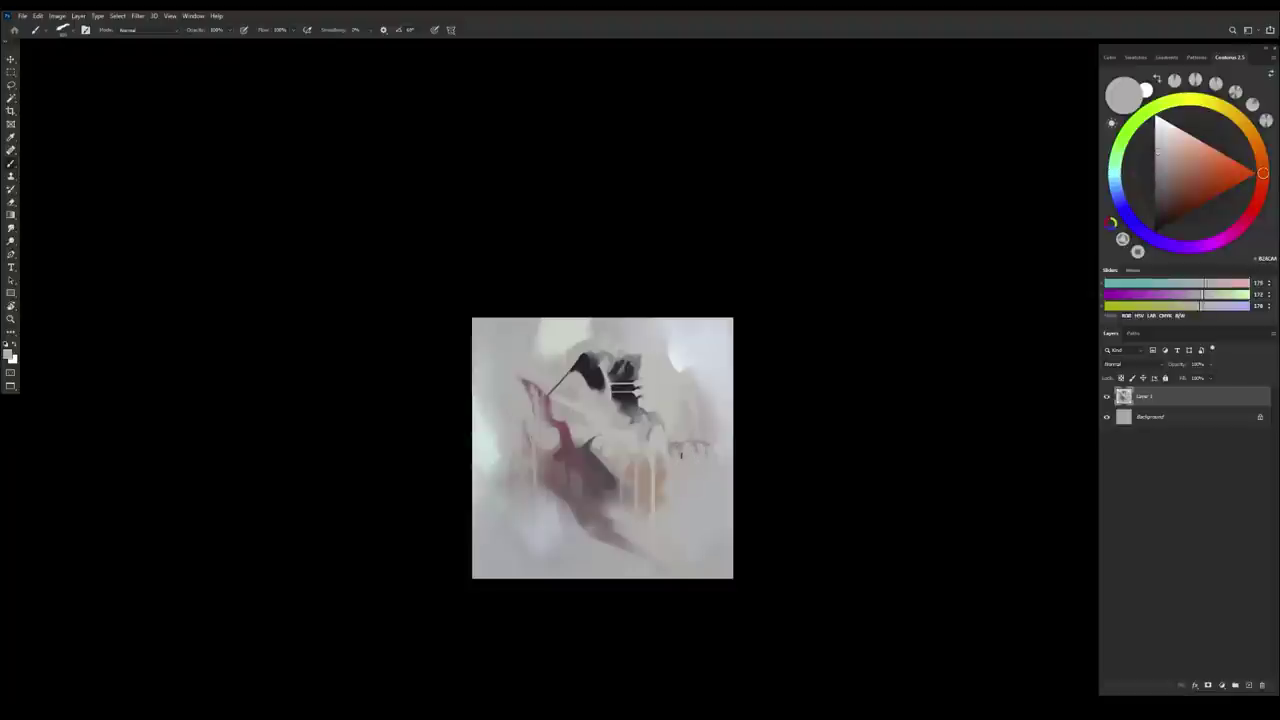
Extend the scalloped grey band toward the dark marks with a thin curved link in sampled greys
{"action": "left_click", "coordinate": [670, 460], "text": "alt"}
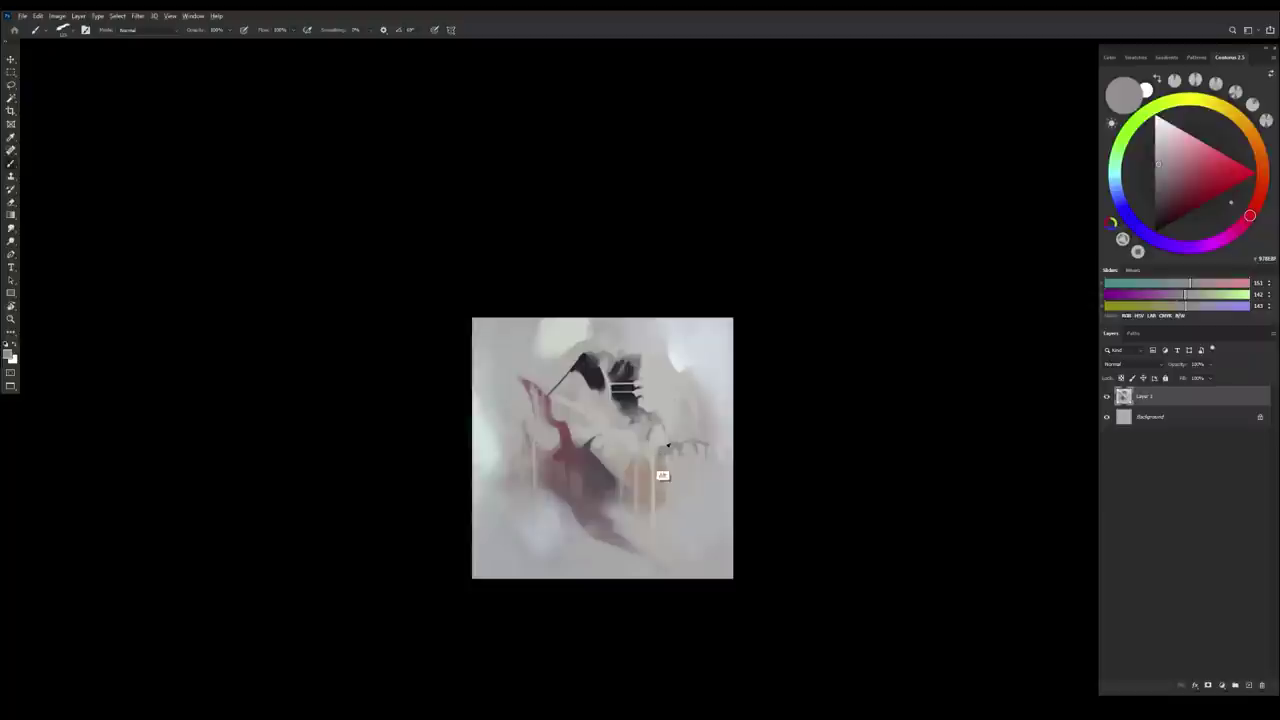
{"action": "left_click", "coordinate": [655, 477], "text": "alt"}
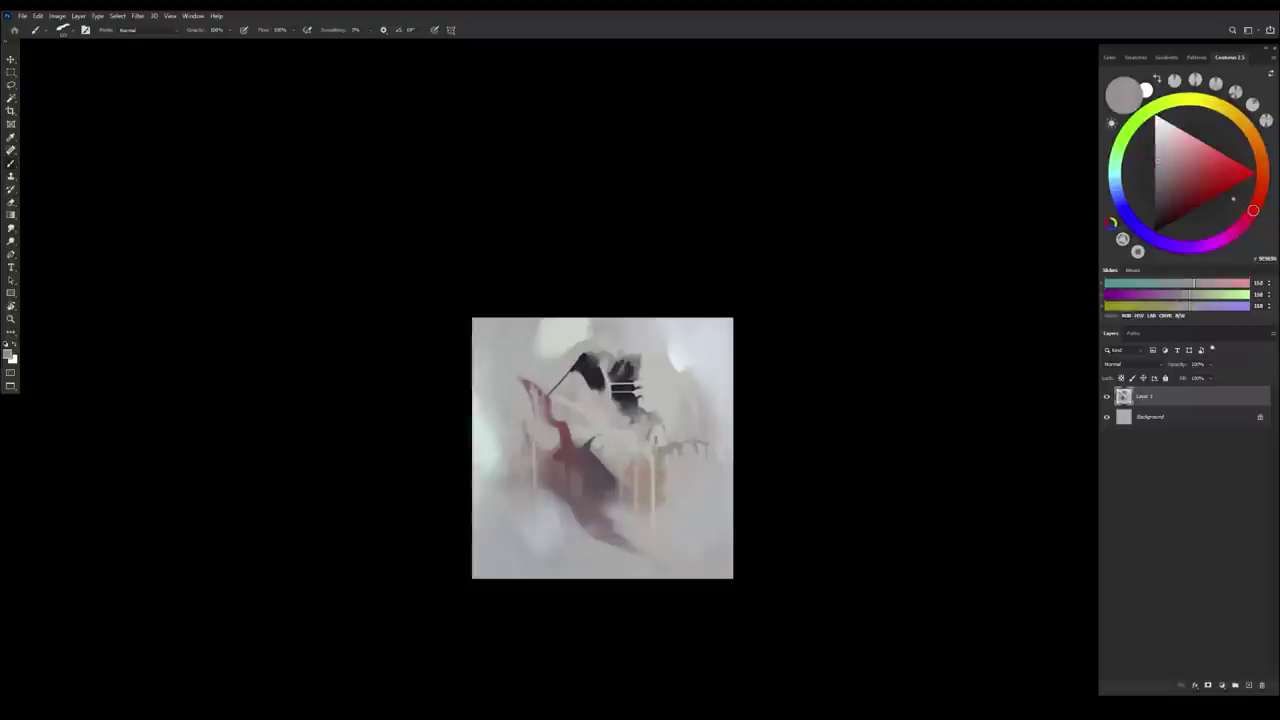
{"action": "left_click", "coordinate": [650, 466], "text": "alt"}
{"action": "left_click", "coordinate": [655, 441], "text": "alt"}
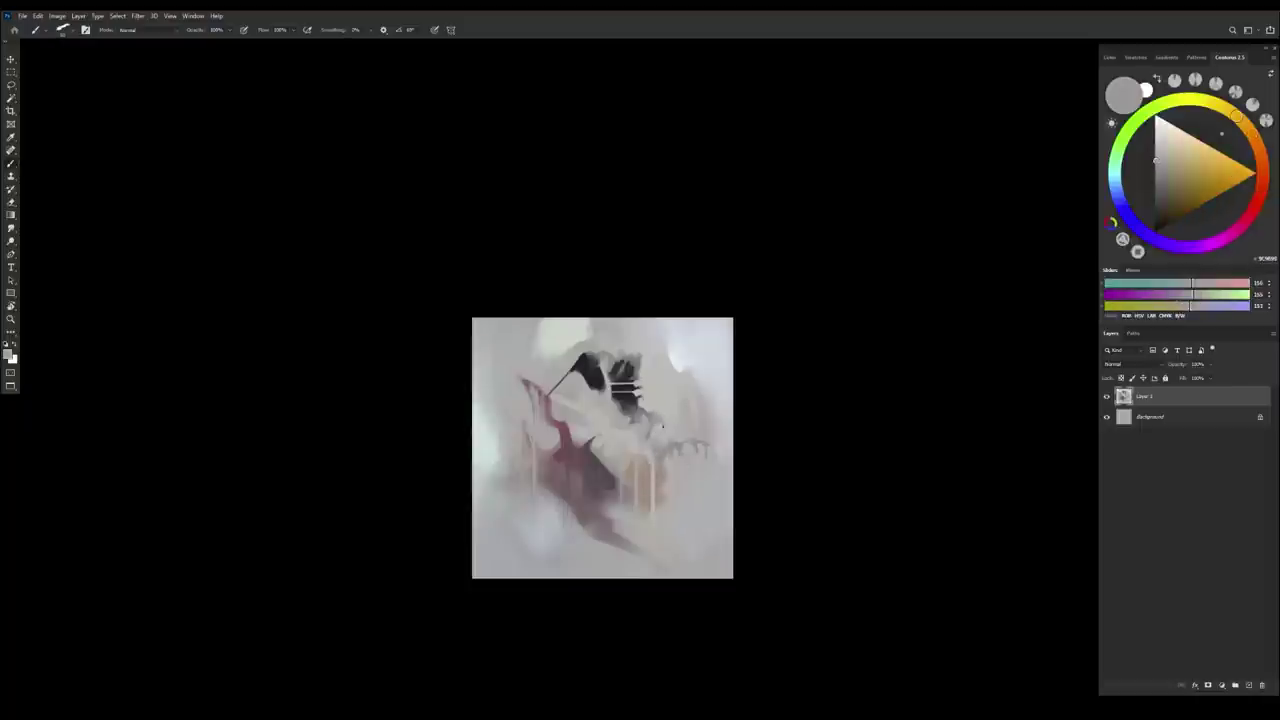
{"action": "left_click", "coordinate": [669, 422], "text": "alt"}
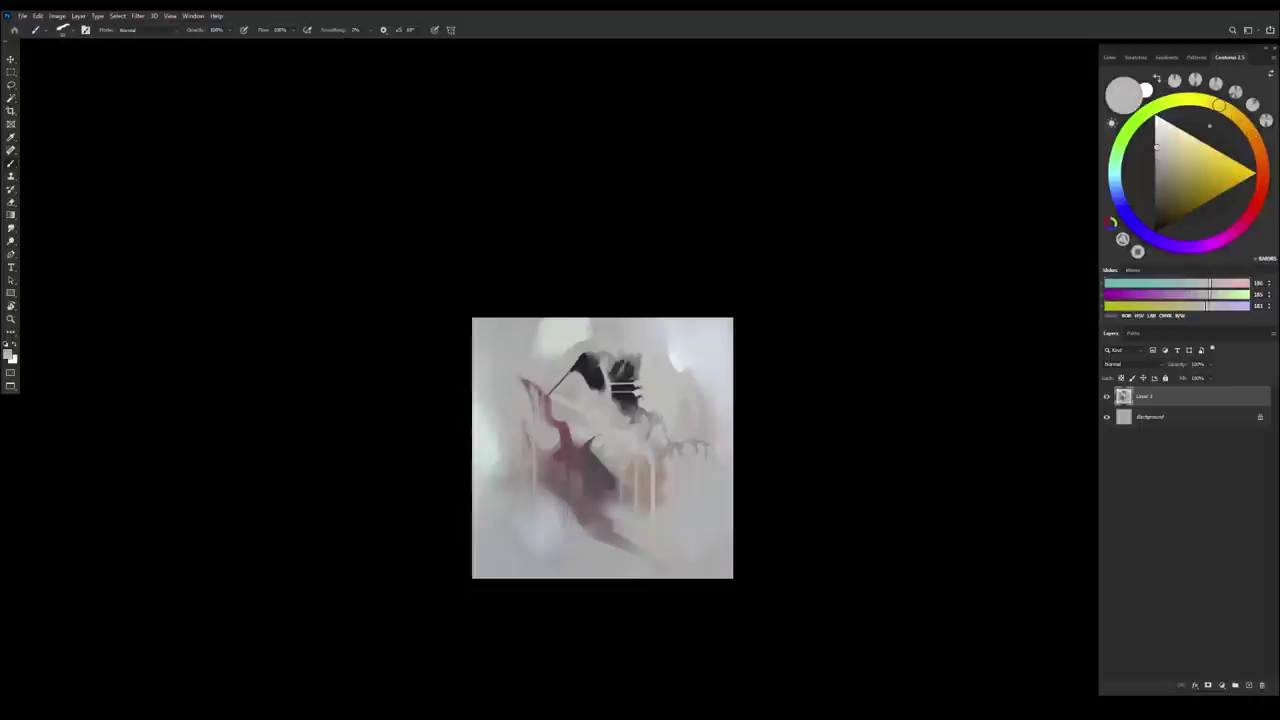
{"action": "left_click", "coordinate": [662, 444], "text": "alt"}
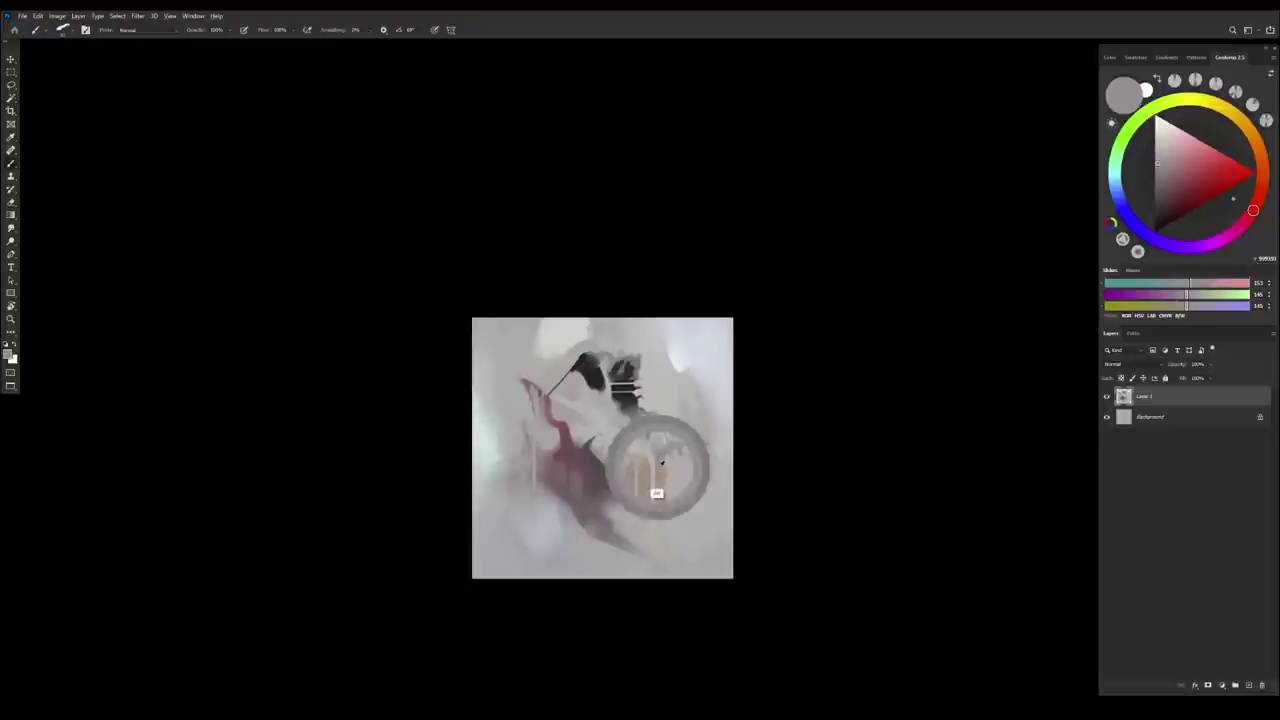
Rework the peach drip patch and its upper edge with sampled warm greys and peach tones
{"action": "left_click", "coordinate": [657, 477], "text": "alt"}
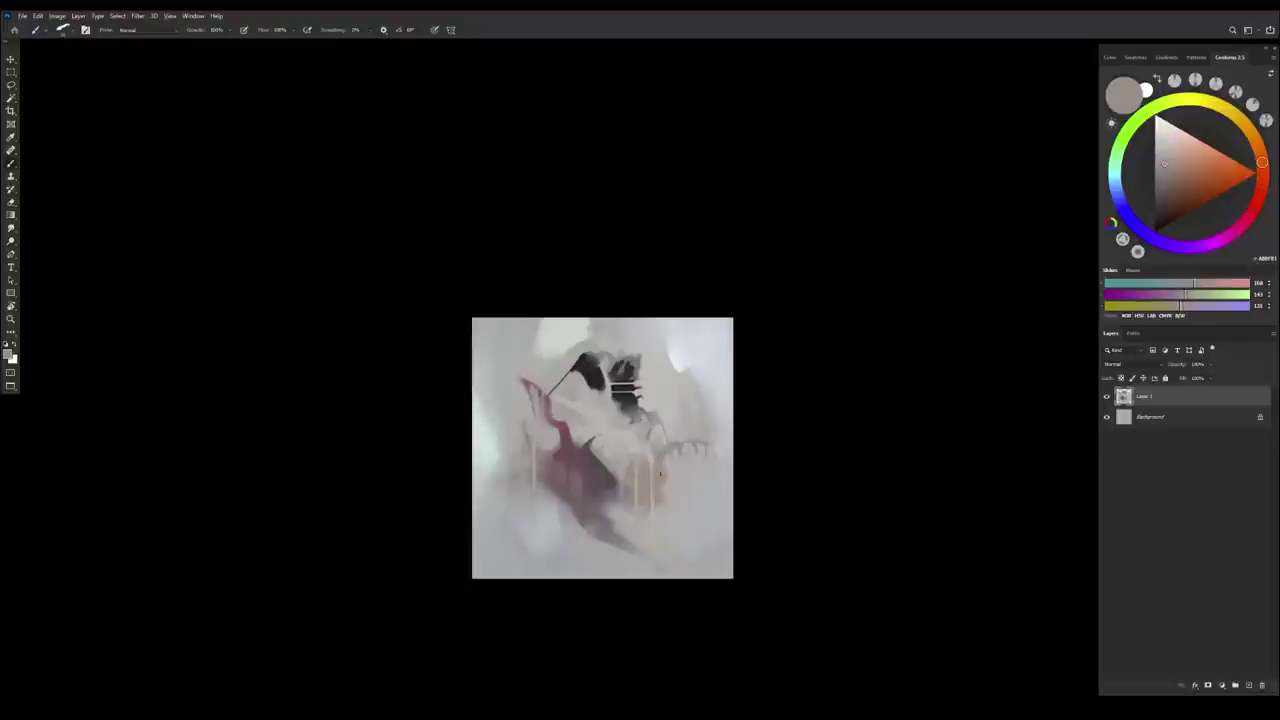
{"action": "left_click", "coordinate": [650, 490], "text": "alt"}
{"action": "left_click", "coordinate": [636, 484], "text": "alt"}
{"action": "left_click", "coordinate": [635, 460], "text": "alt"}
{"action": "left_click_drag", "start_coordinate": [626, 460], "coordinate": [627, 469]}
{"action": "left_click", "coordinate": [630, 462], "text": "alt"}
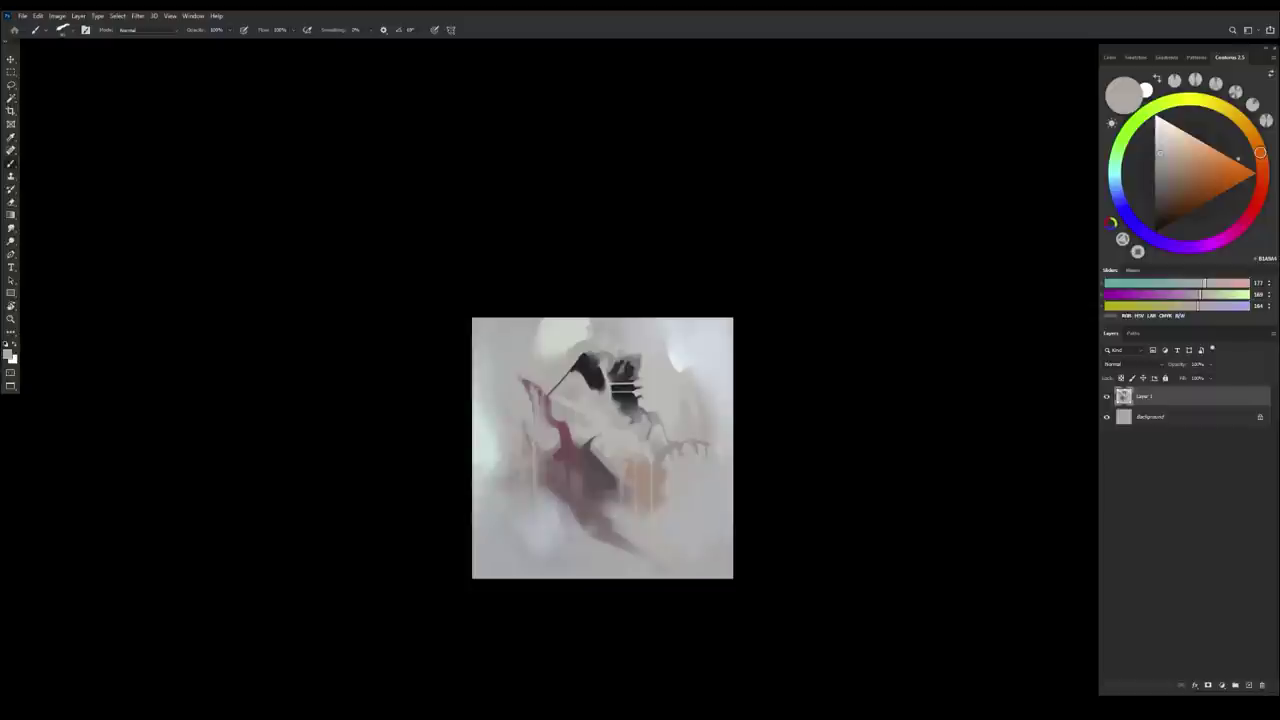
Mirror the canvas horizontally and paint a dark plum-grey blotch over the peach patch, sampling from the mauve shape
{"action": "key", "text": "ctrl+shift+h"}
{"action": "left_click", "coordinate": [631, 465], "text": "alt"}
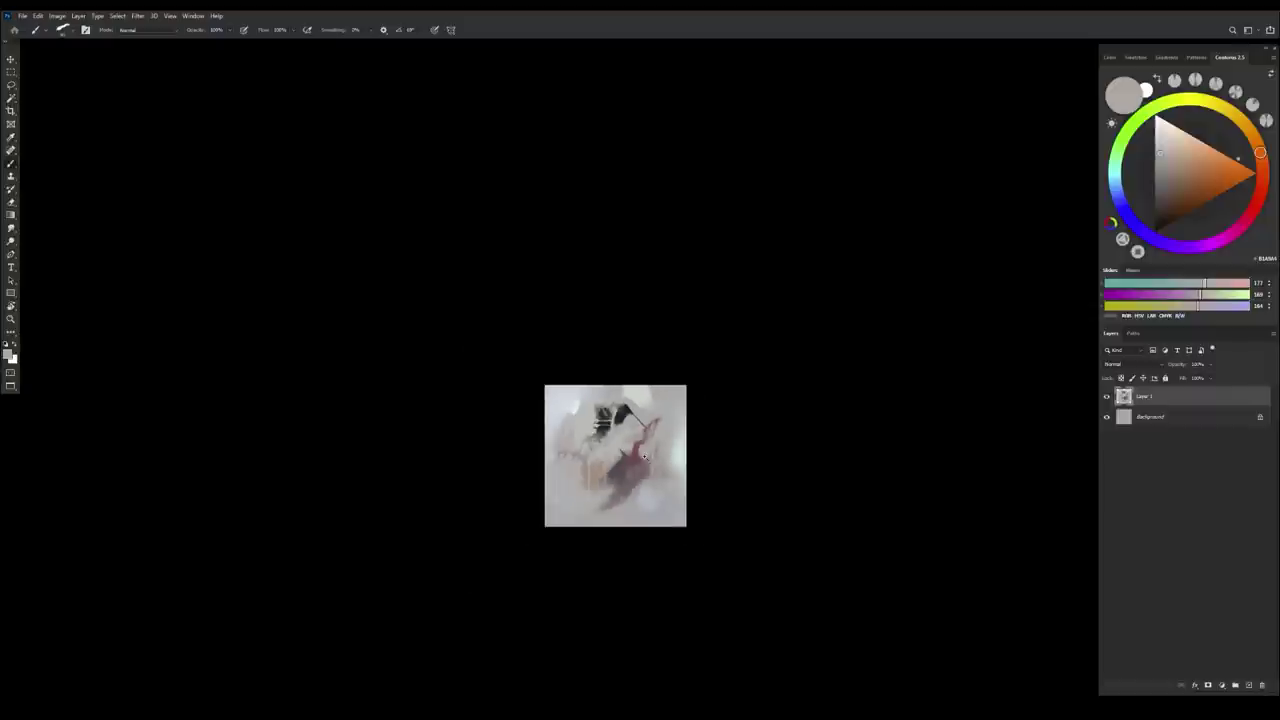
{"action": "scroll", "coordinate": [624, 464], "scroll_direction": "up", "scroll_amount": 3}
{"action": "left_click", "coordinate": [670, 449], "text": "alt"}
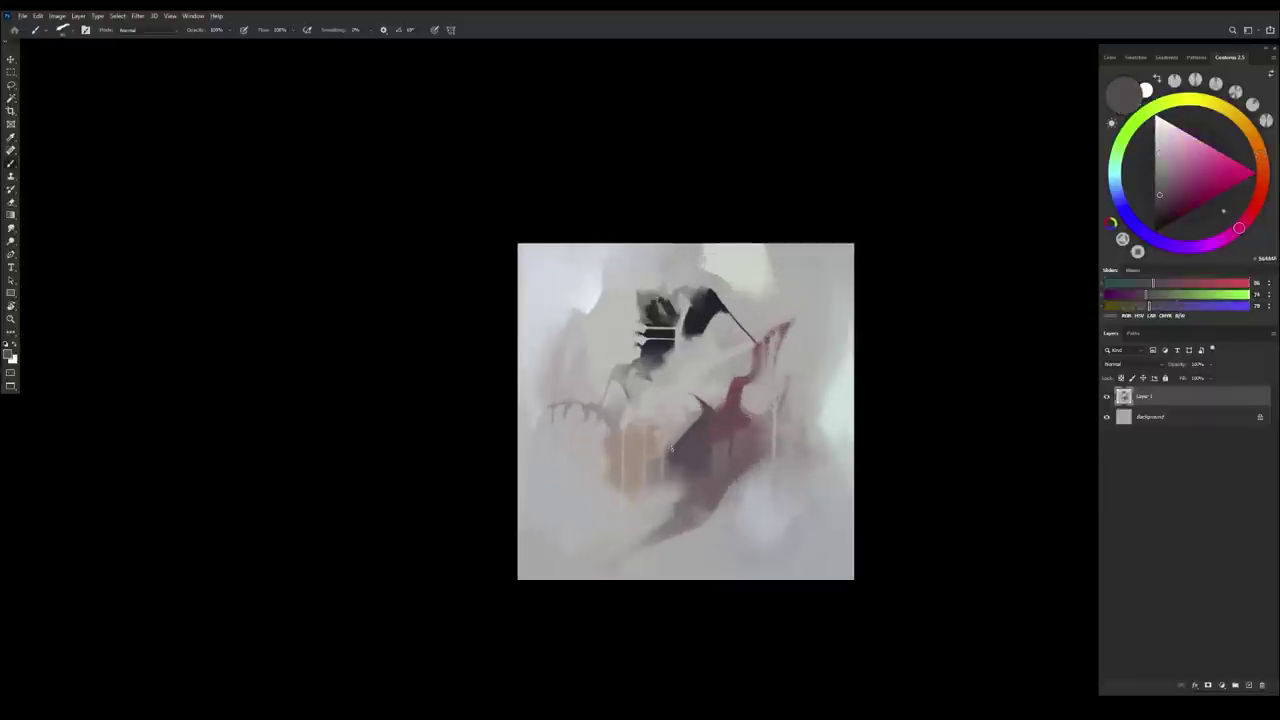
{"action": "mouse_move", "coordinate": [651, 441]}
{"action": "left_mouse_down"}
{"action": "mouse_move", "coordinate": [650, 456]}
{"action": "mouse_move", "coordinate": [640, 448]}
{"action": "mouse_move", "coordinate": [651, 450]}
{"action": "left_mouse_up"}
{"action": "left_click_drag", "start_coordinate": [655, 446], "coordinate": [645, 466]}
Shape the dark blotch's upper edge and its join to the scalloped band with a smaller brush and sampled greys
{"action": "key", "text": "["}
{"action": "key", "text": "["}
{"action": "key", "text": "["}
{"action": "mouse_move", "coordinate": [615, 421]}
{"action": "left_mouse_down"}
{"action": "mouse_move", "coordinate": [650, 463]}
{"action": "mouse_move", "coordinate": [615, 434]}
{"action": "left_mouse_up"}
{"action": "left_click", "coordinate": [628, 432], "text": "alt"}
{"action": "left_click", "coordinate": [641, 438], "text": "alt"}
{"action": "left_click", "coordinate": [632, 435], "text": "alt"}
{"action": "left_click", "coordinate": [616, 430], "text": "alt"}
{"action": "left_click", "coordinate": [614, 418], "text": "alt"}
{"action": "left_click", "coordinate": [614, 424], "text": "alt"}
{"action": "left_click", "coordinate": [613, 423], "text": "alt"}
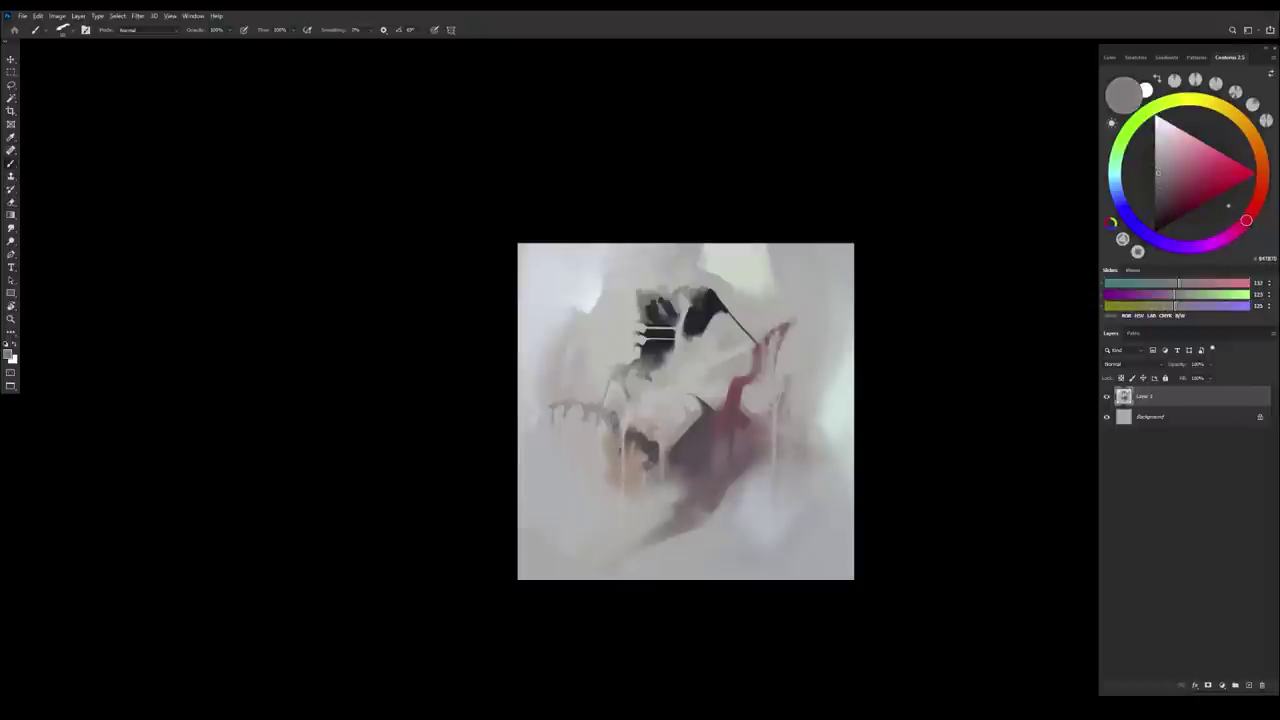
Deepen the dark blotch on the peach patch with sampled plum-greys and muted mauves
{"action": "left_click", "coordinate": [643, 442], "text": "alt"}
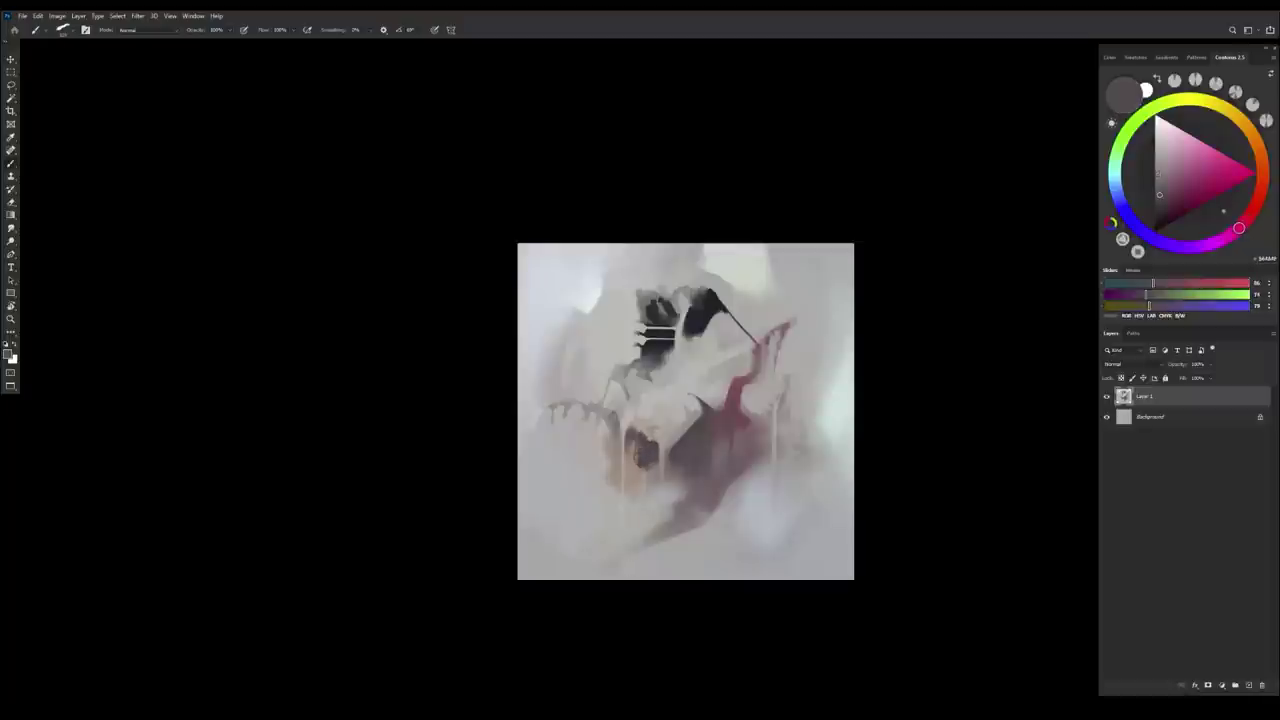
{"action": "left_click", "coordinate": [645, 459], "text": "alt"}
{"action": "left_click", "coordinate": [648, 452], "text": "alt"}
{"action": "left_click", "coordinate": [731, 422], "text": "alt"}
{"action": "left_click_drag", "start_coordinate": [652, 458], "coordinate": [642, 462]}
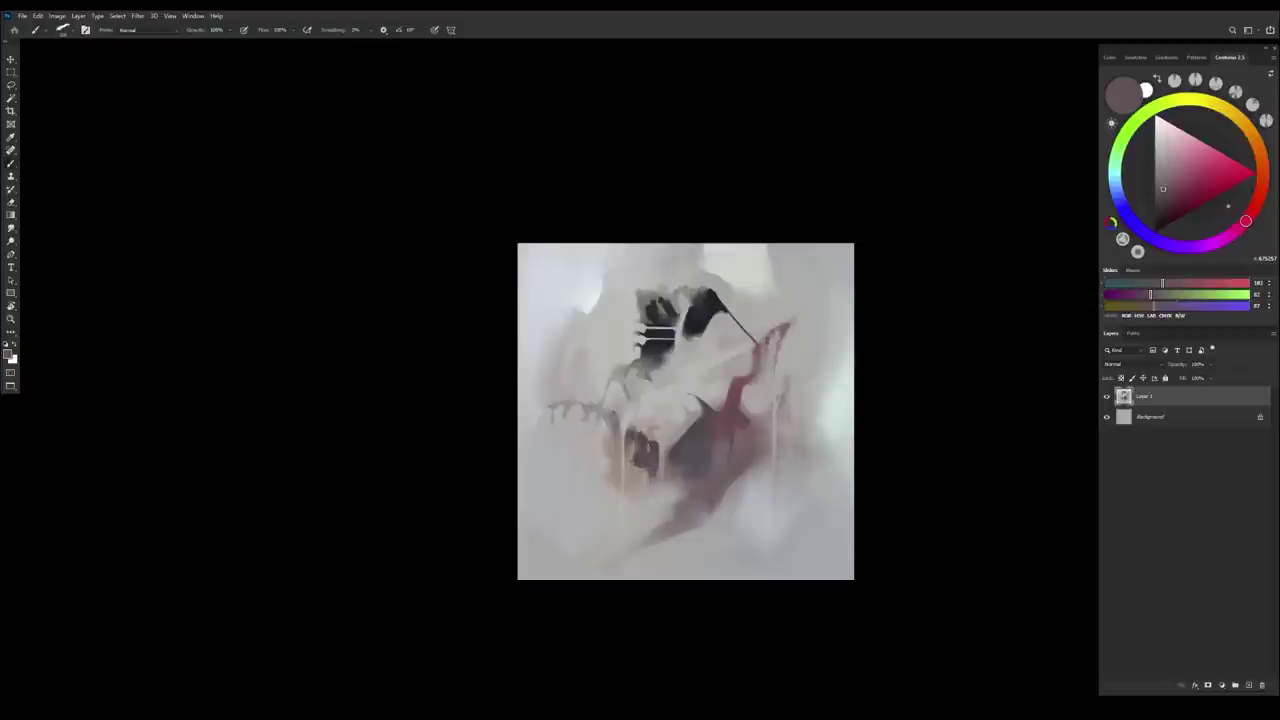
{"action": "left_click", "coordinate": [650, 463], "text": "alt"}
{"action": "left_click", "coordinate": [682, 450], "text": "alt"}
Mirror the canvas horizontally and refine the mauve shape's dark edge facing the new blotch with sampled plum and grey tones
{"action": "key", "text": "ctrl+shift+h"}
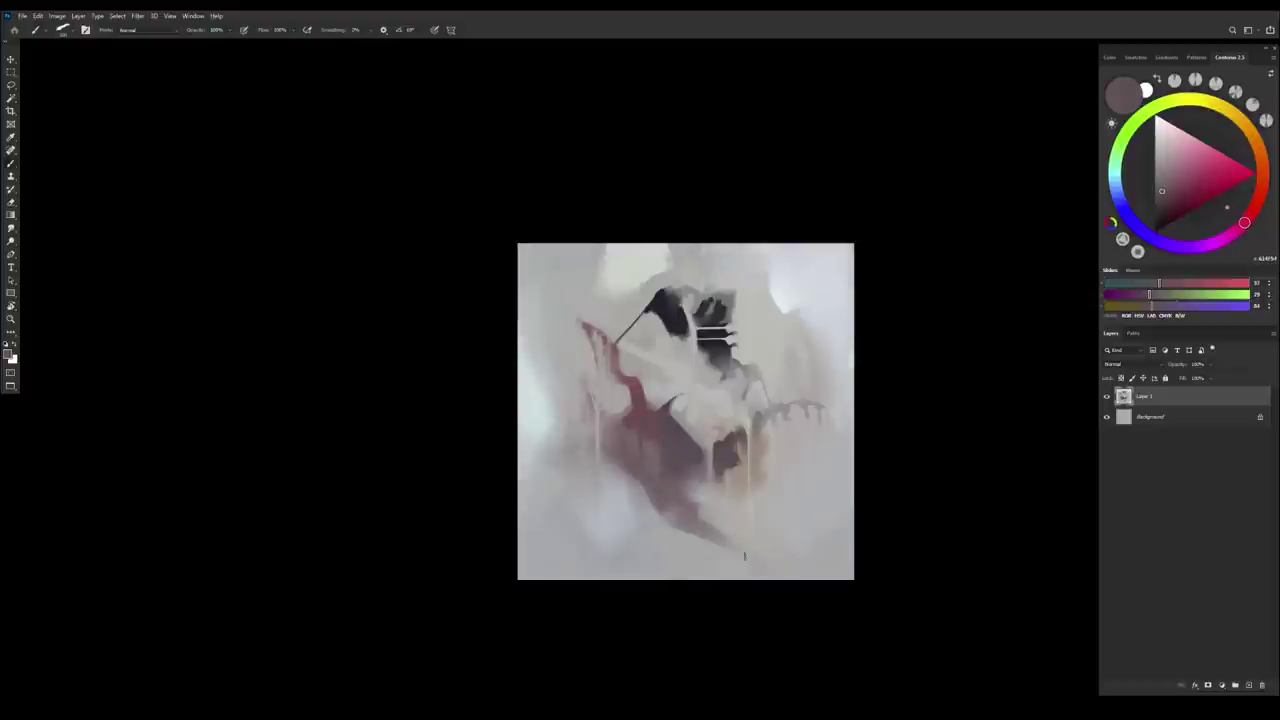
{"action": "left_click", "coordinate": [718, 450], "text": "alt"}
{"action": "left_click", "coordinate": [703, 468], "text": "alt"}
{"action": "left_click", "coordinate": [686, 452], "text": "alt"}
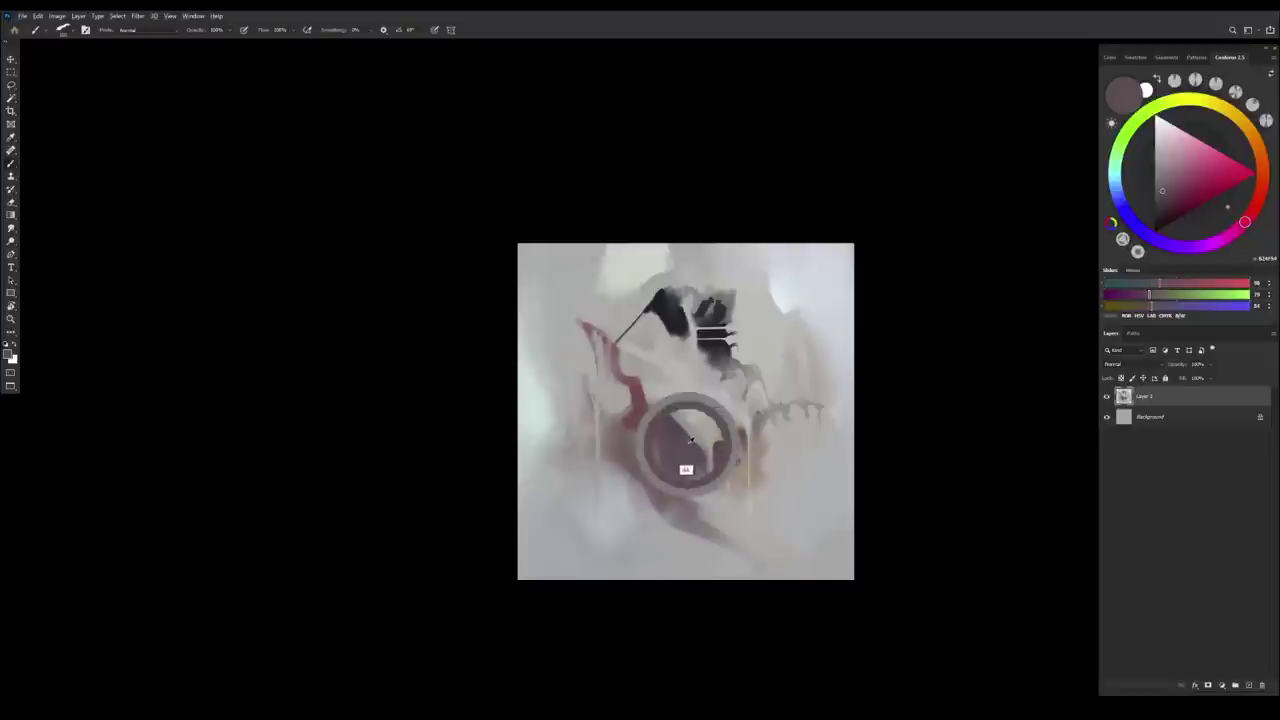
{"action": "left_click", "coordinate": [678, 420], "text": "alt"}
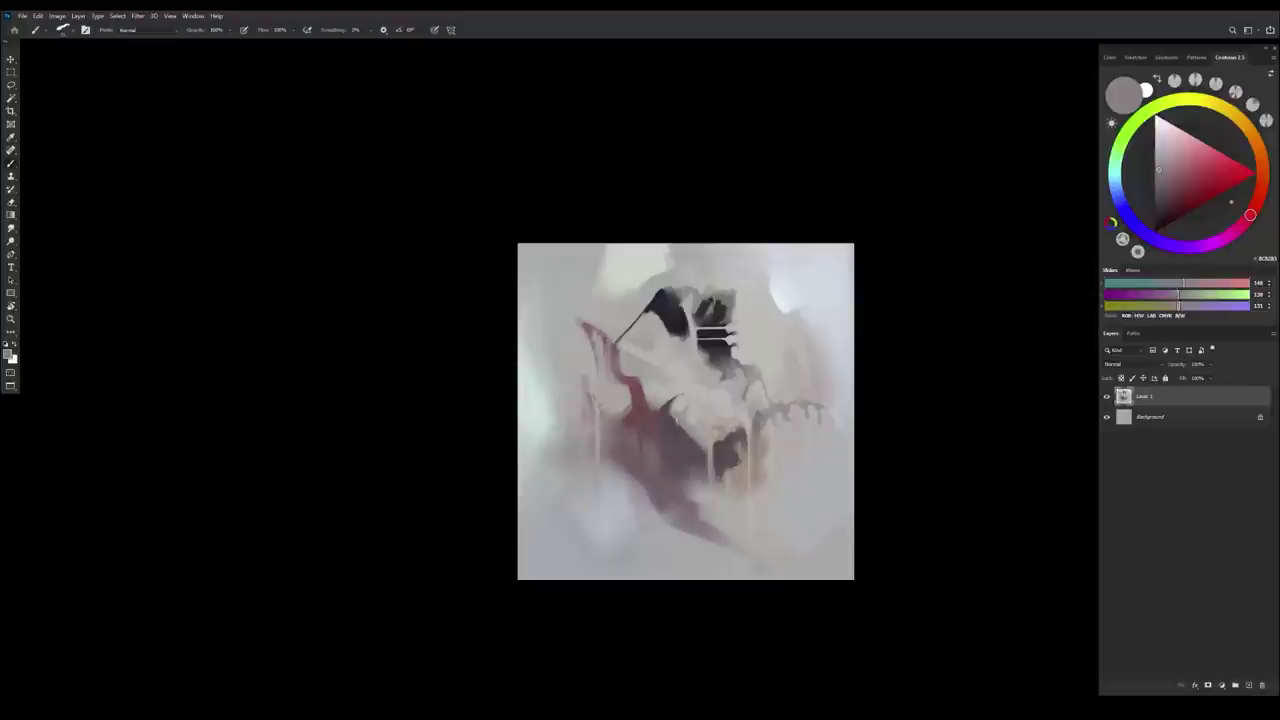
{"action": "left_click", "coordinate": [689, 431], "text": "alt"}
Mirror the canvas horizontally and soften the pale area around the scalloped band's outer end with a sampled cool light grey
{"action": "left_click_drag", "start_coordinate": [744, 534], "coordinate": [786, 619]}
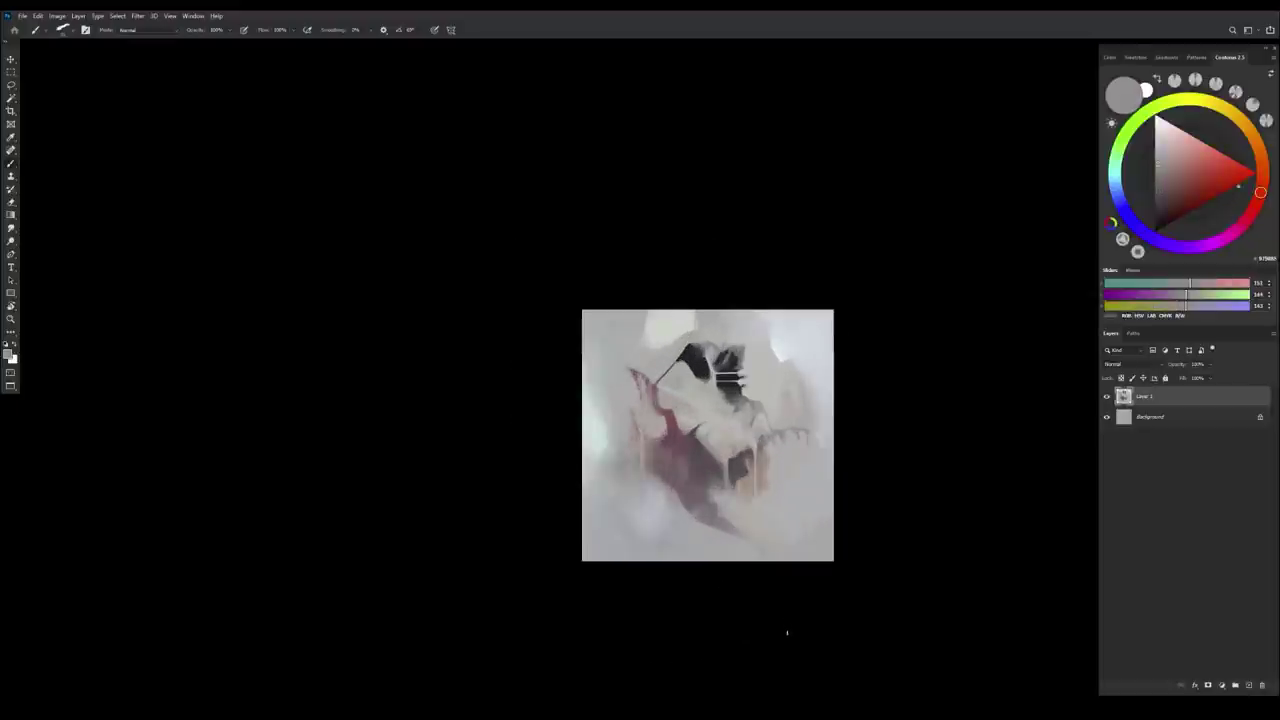
{"action": "key", "text": "F3"}
{"action": "key", "text": "ctrl+z"}
{"action": "key", "text": "ctrl+shift+h"}
{"action": "scroll", "coordinate": [746, 503], "scroll_direction": "up", "scroll_amount": 1}
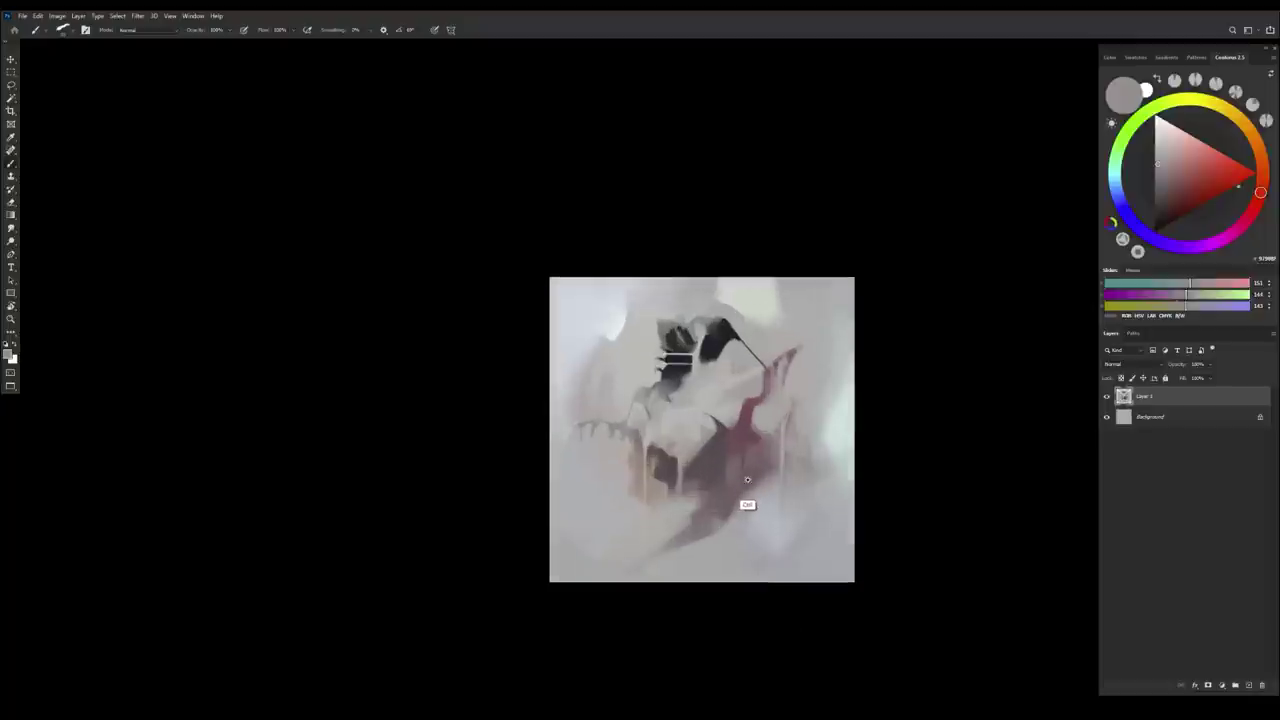
{"action": "left_click", "coordinate": [568, 438], "text": "alt"}
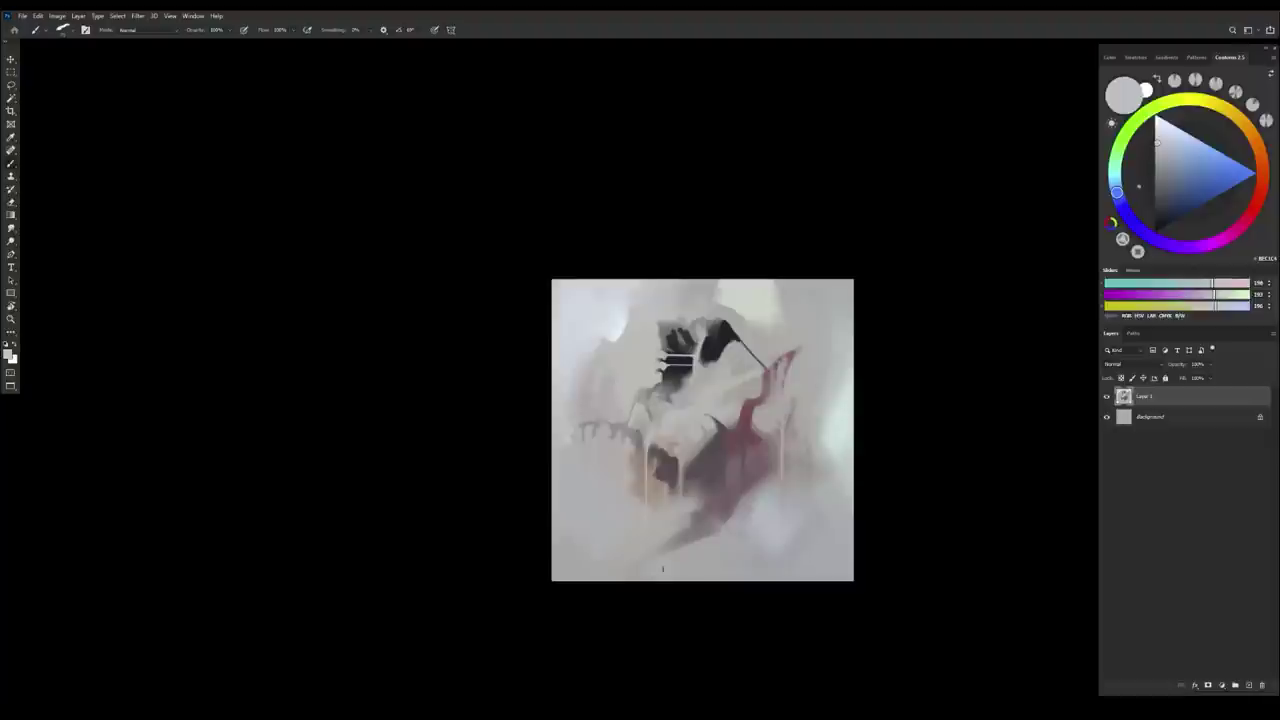
Paint two small dark blotches beside the central dark cluster with a sampled near-black shifted towards purple and blue
{"action": "left_click", "coordinate": [678, 342], "text": "alt"}
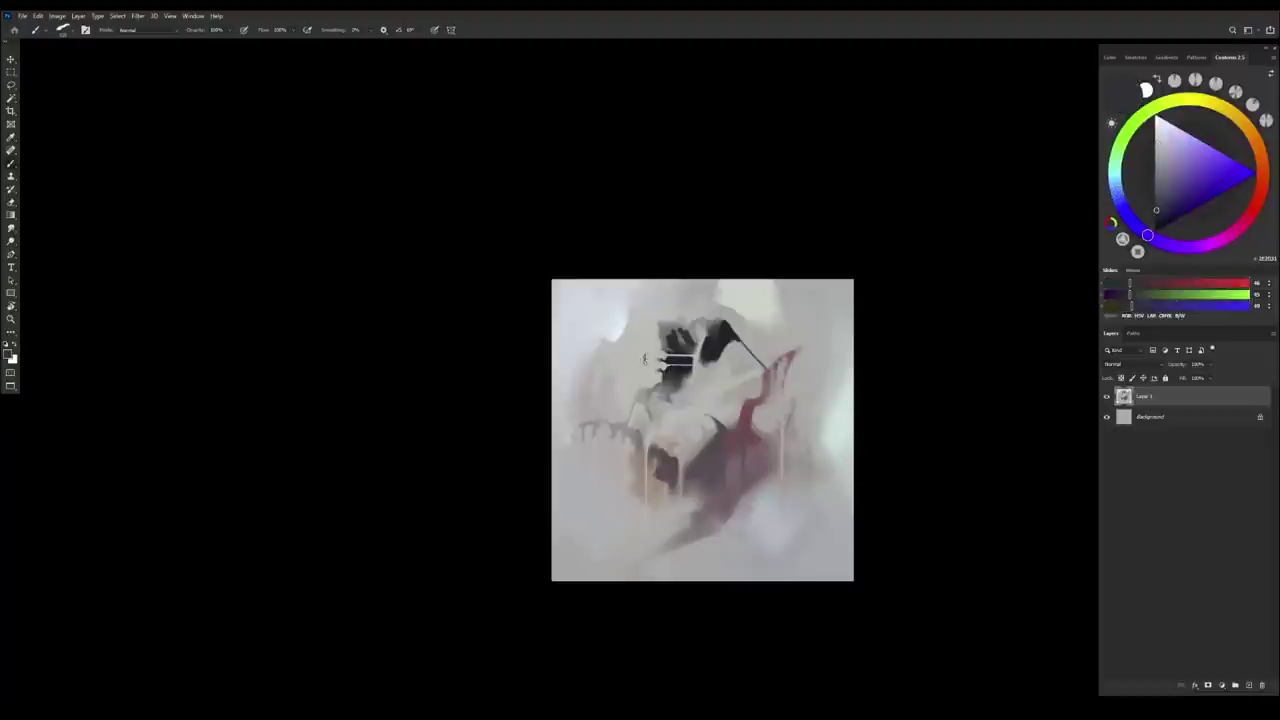
{"action": "left_click_drag", "start_coordinate": [1130, 296], "coordinate": [1123, 294]}
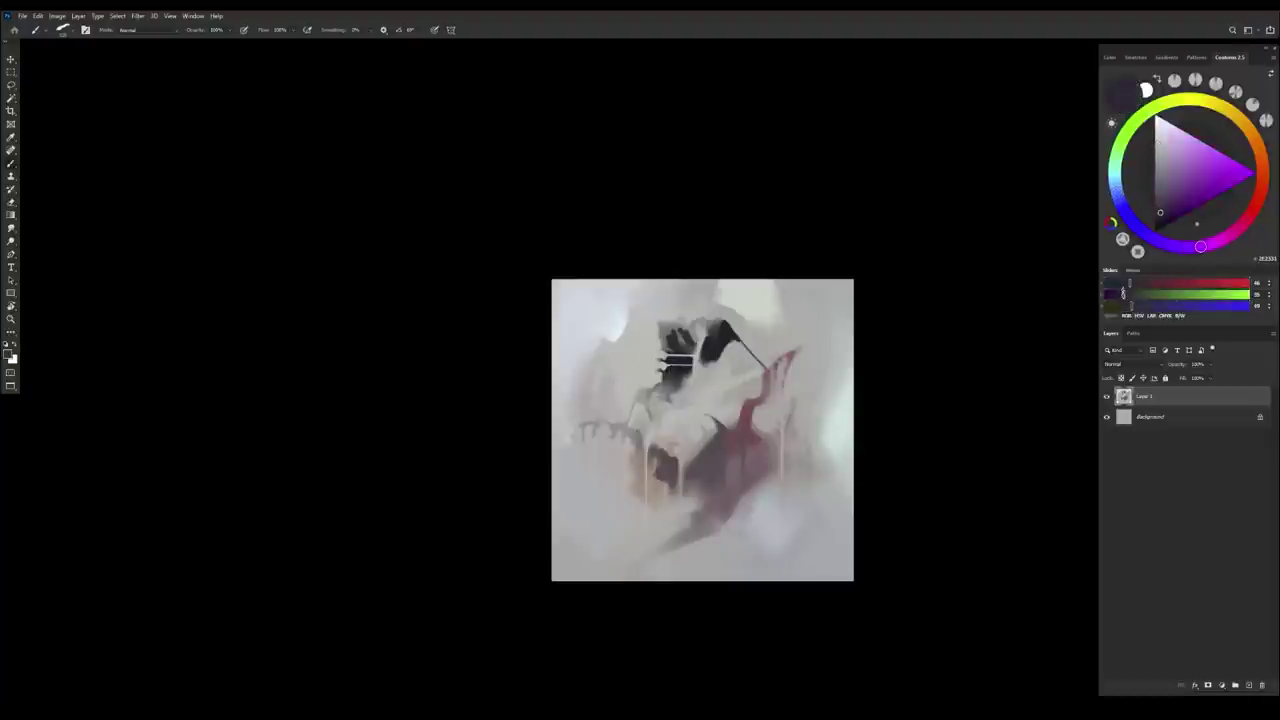
{"action": "left_click_drag", "start_coordinate": [646, 344], "coordinate": [651, 352]}
{"action": "left_click_drag", "start_coordinate": [638, 340], "coordinate": [616, 388]}
{"action": "left_click_drag", "start_coordinate": [1224, 282], "coordinate": [1124, 283]}
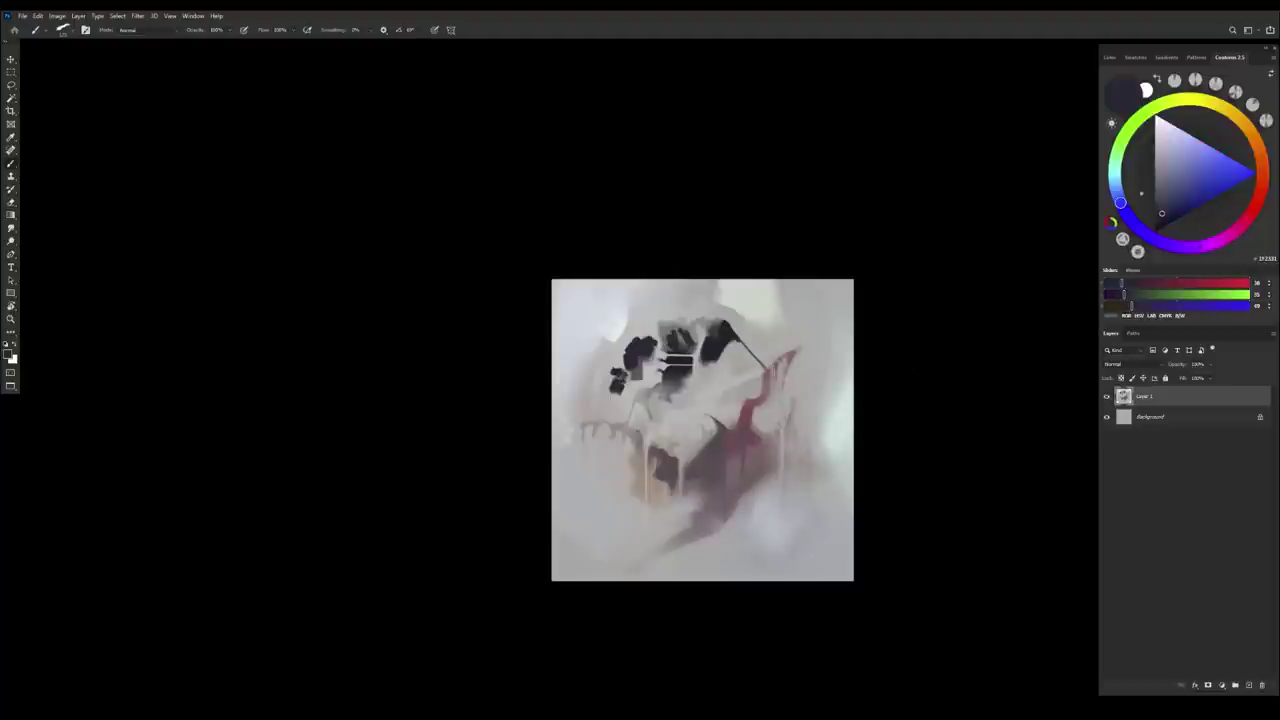
Mirror the canvas horizontally and extend the central dark cluster's lower part with a small dark blotch in sampled charcoals
{"action": "key", "text": "ctrl+shift+h"}
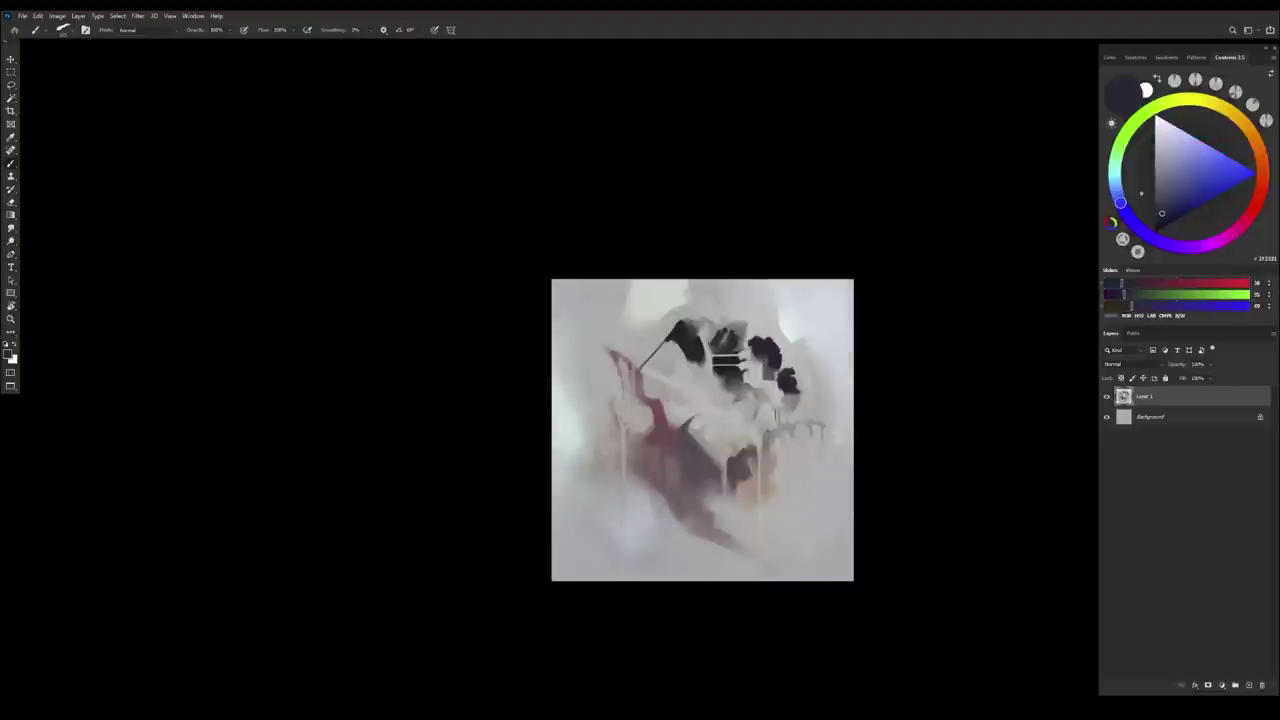
{"action": "left_click_drag", "start_coordinate": [700, 370], "coordinate": [704, 393]}
{"action": "left_click", "coordinate": [720, 398], "text": "alt"}
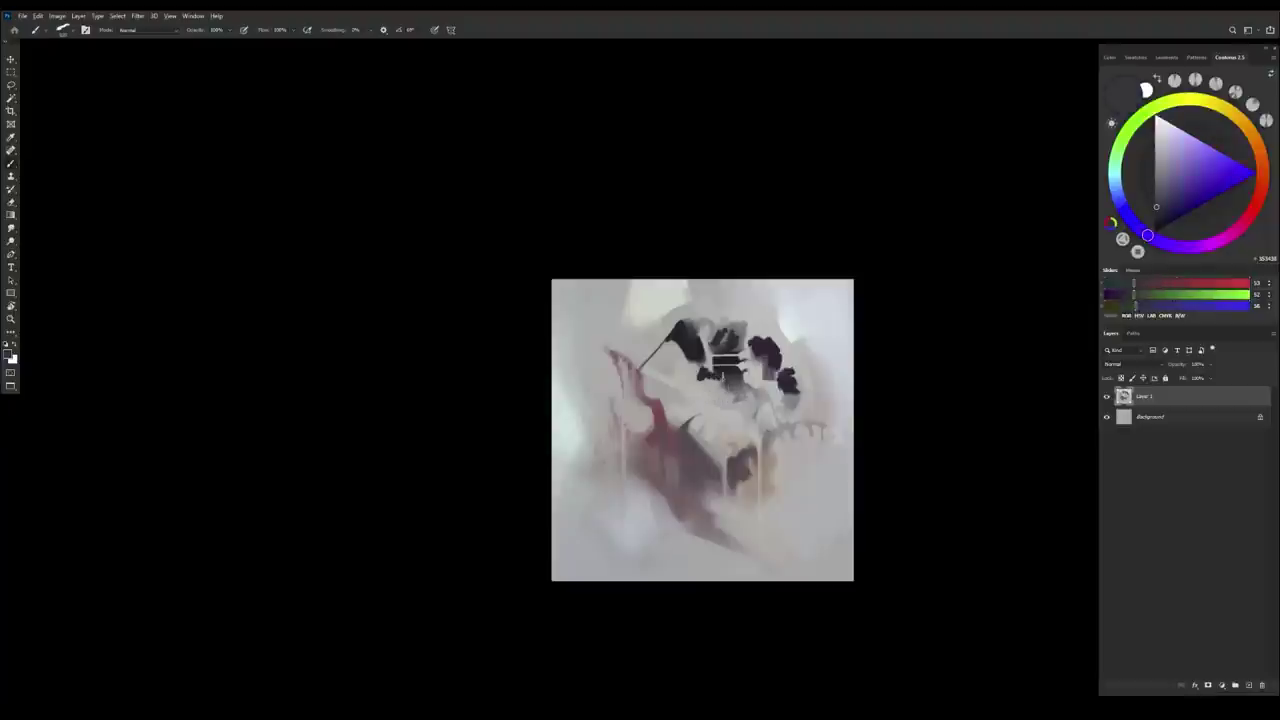
{"action": "left_click", "coordinate": [720, 370], "text": "alt"}
{"action": "left_click", "coordinate": [718, 368], "text": "alt"}
{"action": "left_click", "coordinate": [722, 392], "text": "alt"}
{"action": "left_click", "coordinate": [715, 363], "text": "alt"}
{"action": "left_click", "coordinate": [738, 362], "text": "alt"}
{"action": "left_click", "coordinate": [731, 361], "text": "alt"}
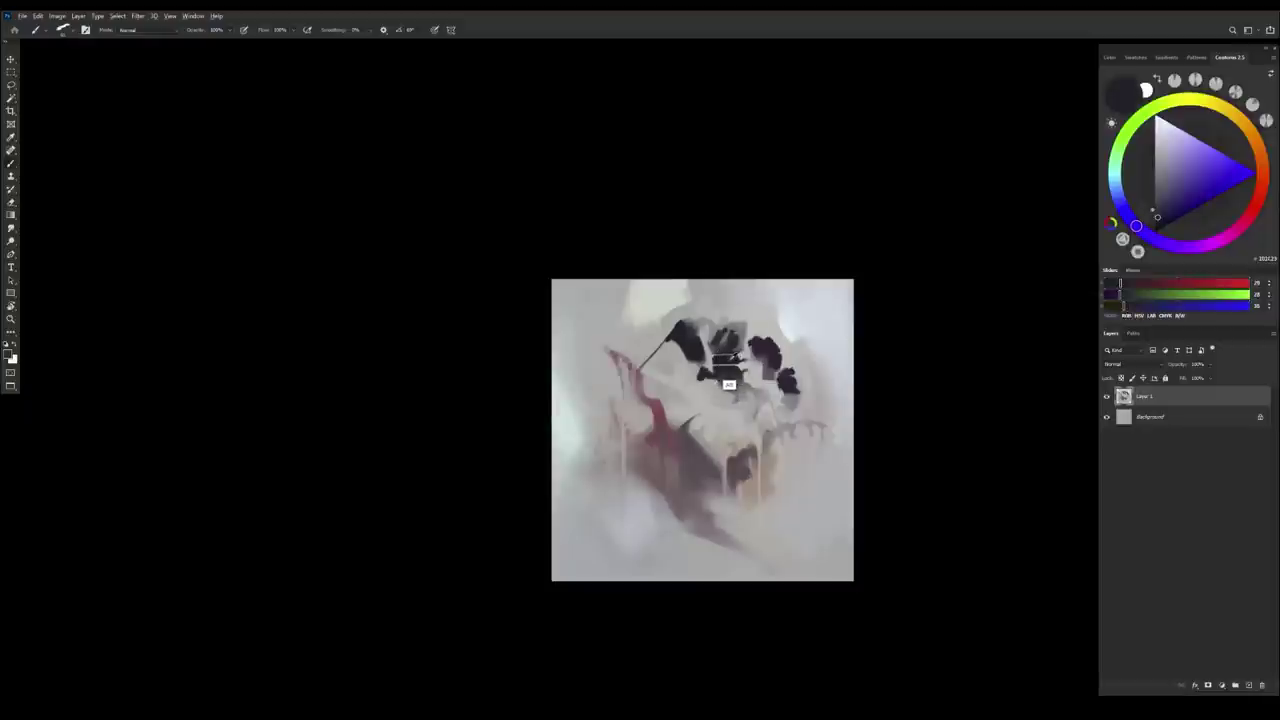
Sharpen the central cluster's horizontal bars with thin straight dark strokes
{"action": "left_click", "coordinate": [714, 365], "text": "shift"}
{"action": "left_click", "coordinate": [738, 365], "text": "shift"}
{"action": "left_click", "coordinate": [714, 366], "text": "shift"}
{"action": "key", "text": "x"}
{"action": "key", "text": "x"}
{"action": "key", "text": "x"}
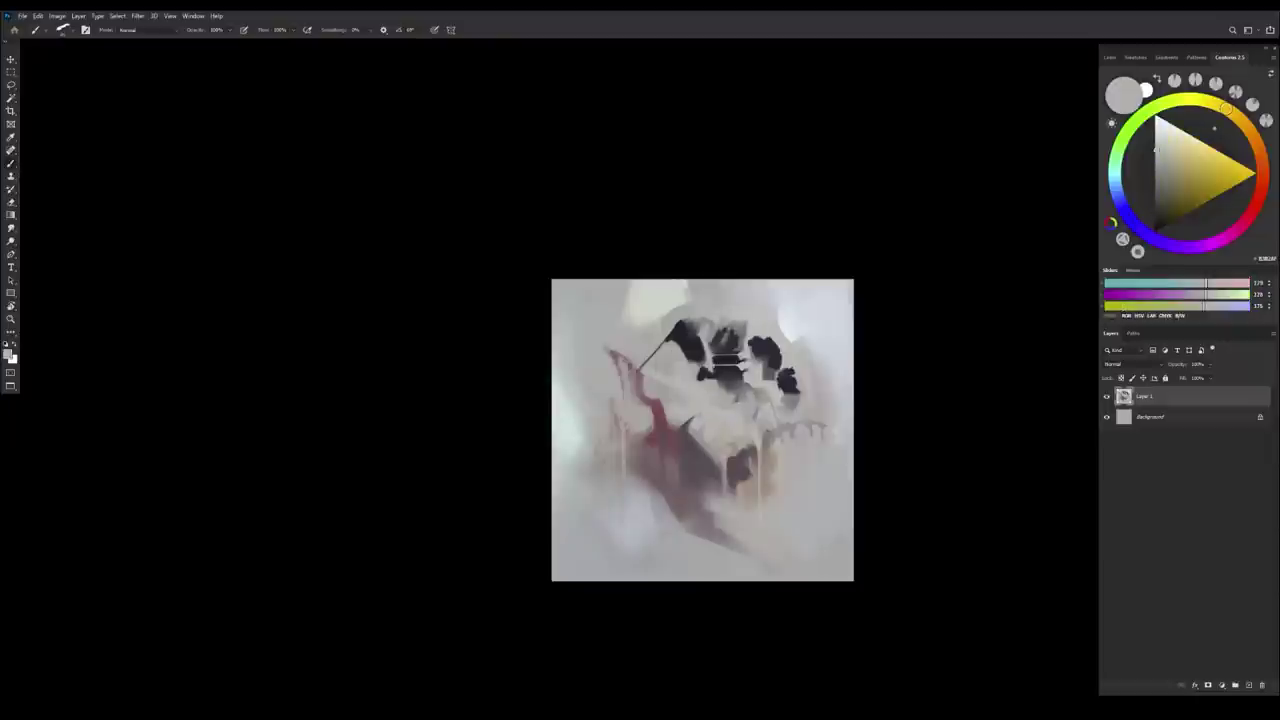
{"action": "key", "text": "x"}
Roughen the facing edges of the central cluster and the neighbouring dark wing shape with sampled near-black tones
{"action": "left_click", "coordinate": [708, 366], "text": "alt"}
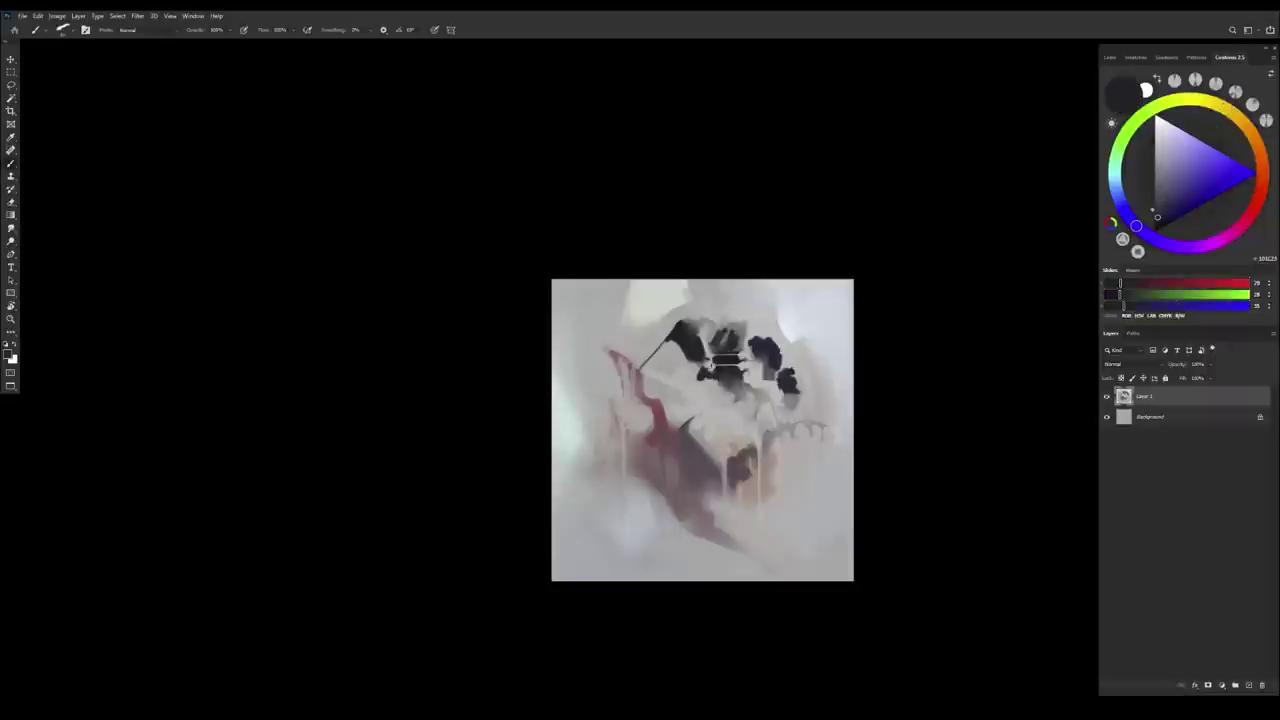
{"action": "left_click", "coordinate": [706, 366], "text": "alt"}
{"action": "left_click", "coordinate": [708, 358], "text": "alt"}
{"action": "left_click", "coordinate": [720, 368], "text": "alt"}
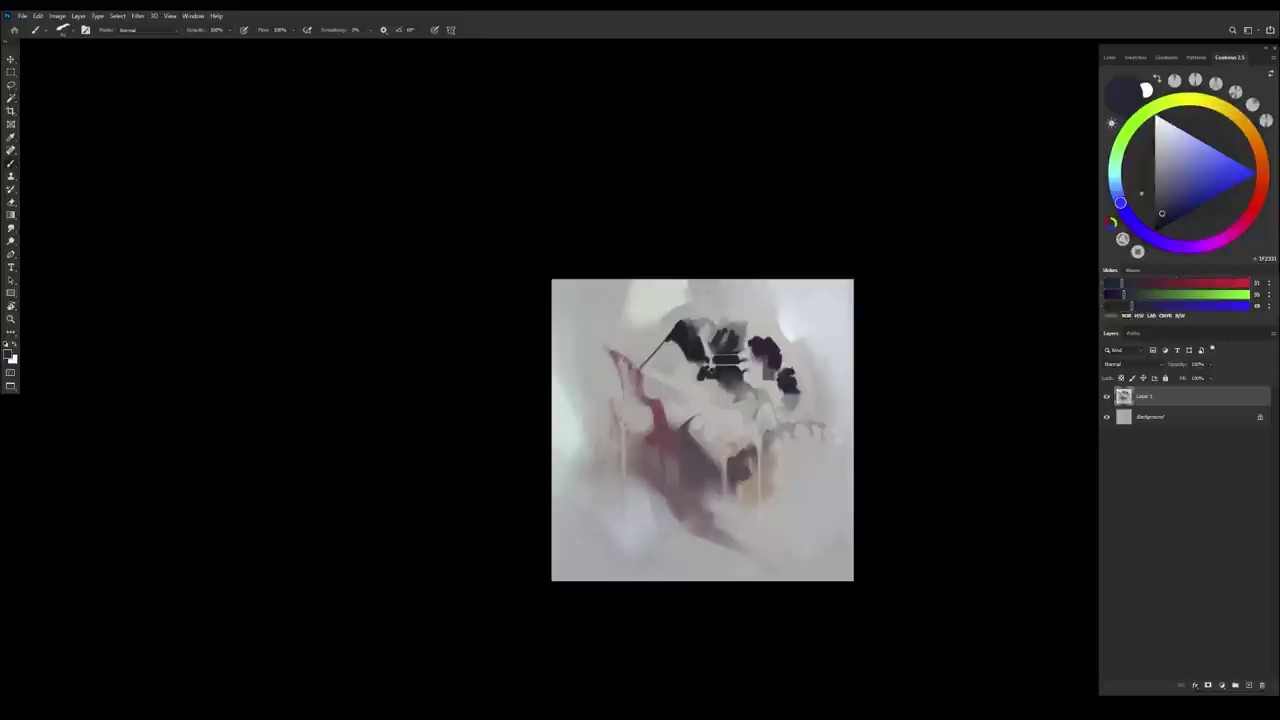
{"action": "left_click", "coordinate": [720, 368], "text": "alt"}
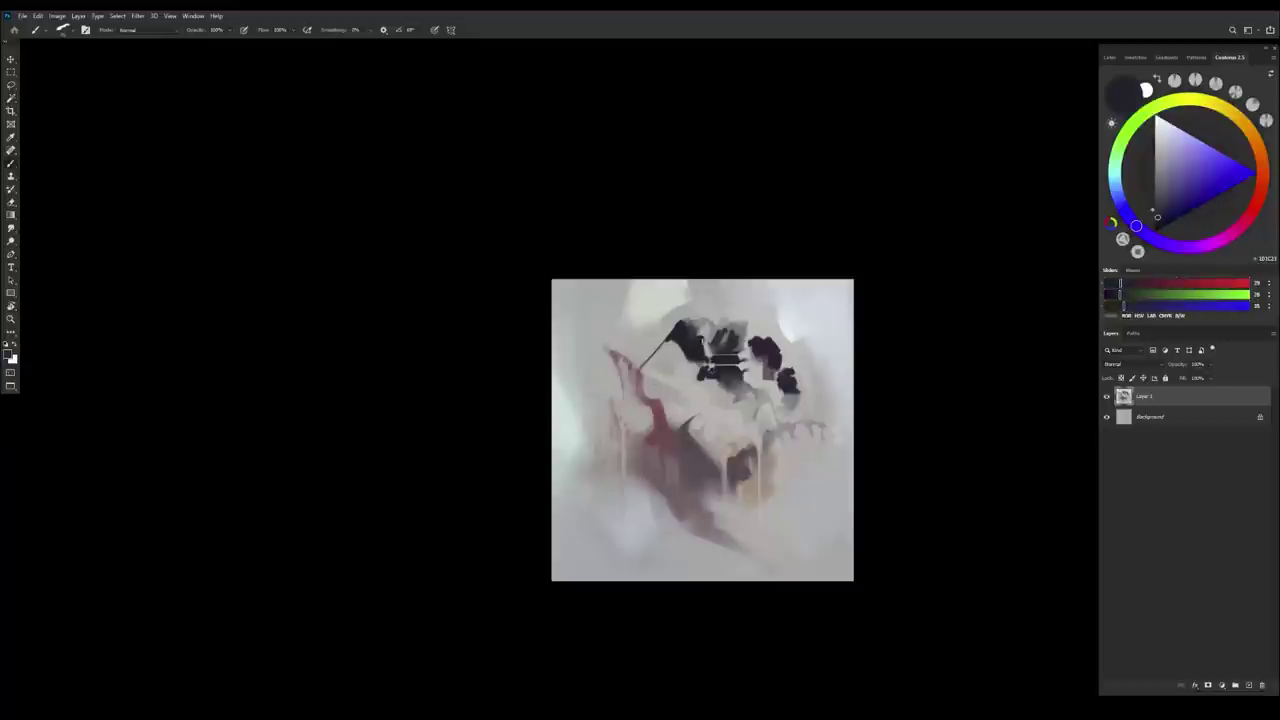
Refine the upper part of the central dark cluster with a smaller brush, alternating sampled light greys and charcoals
{"action": "left_click", "coordinate": [712, 313], "text": "alt"}
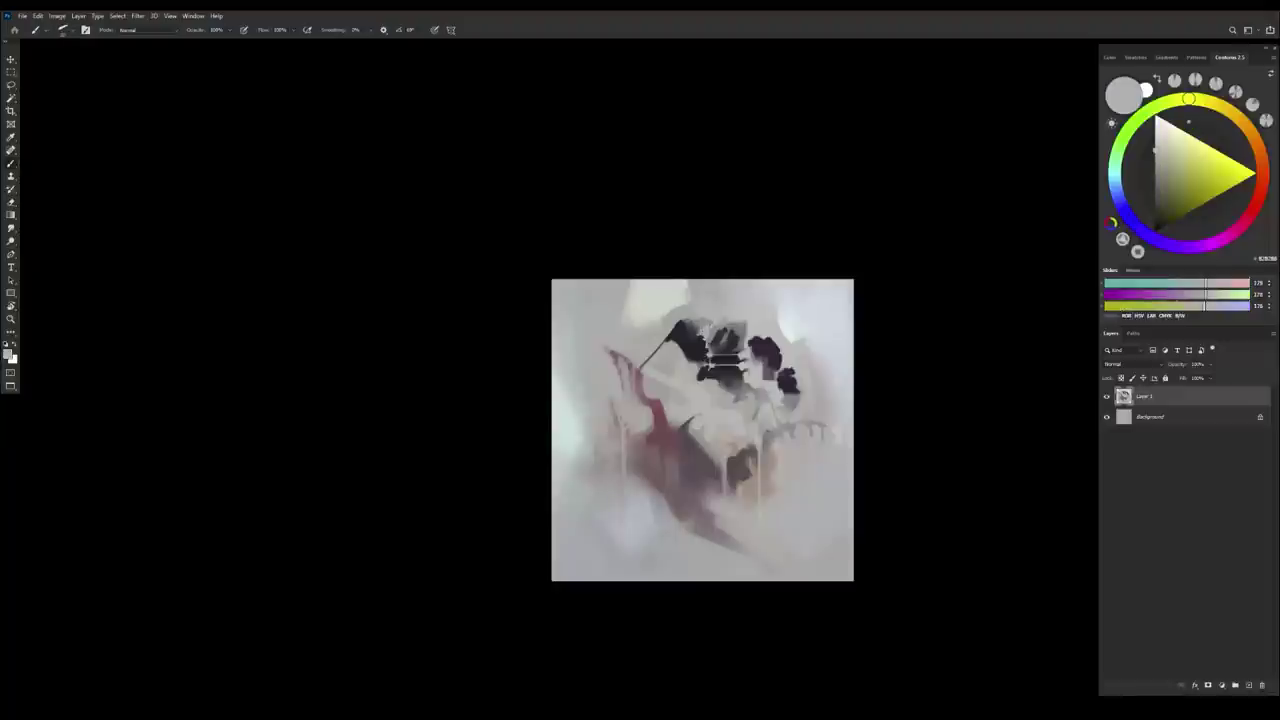
{"action": "left_click", "coordinate": [714, 319], "text": "alt"}
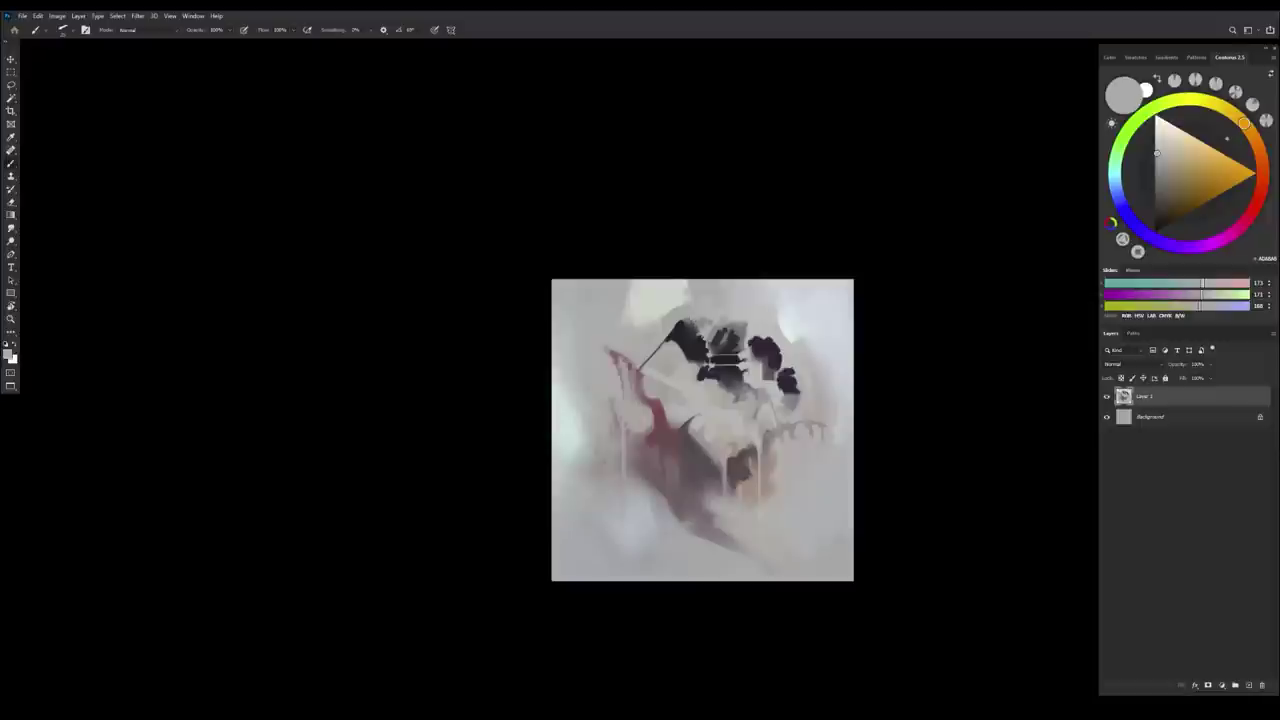
{"action": "left_click", "coordinate": [718, 358], "text": "alt"}
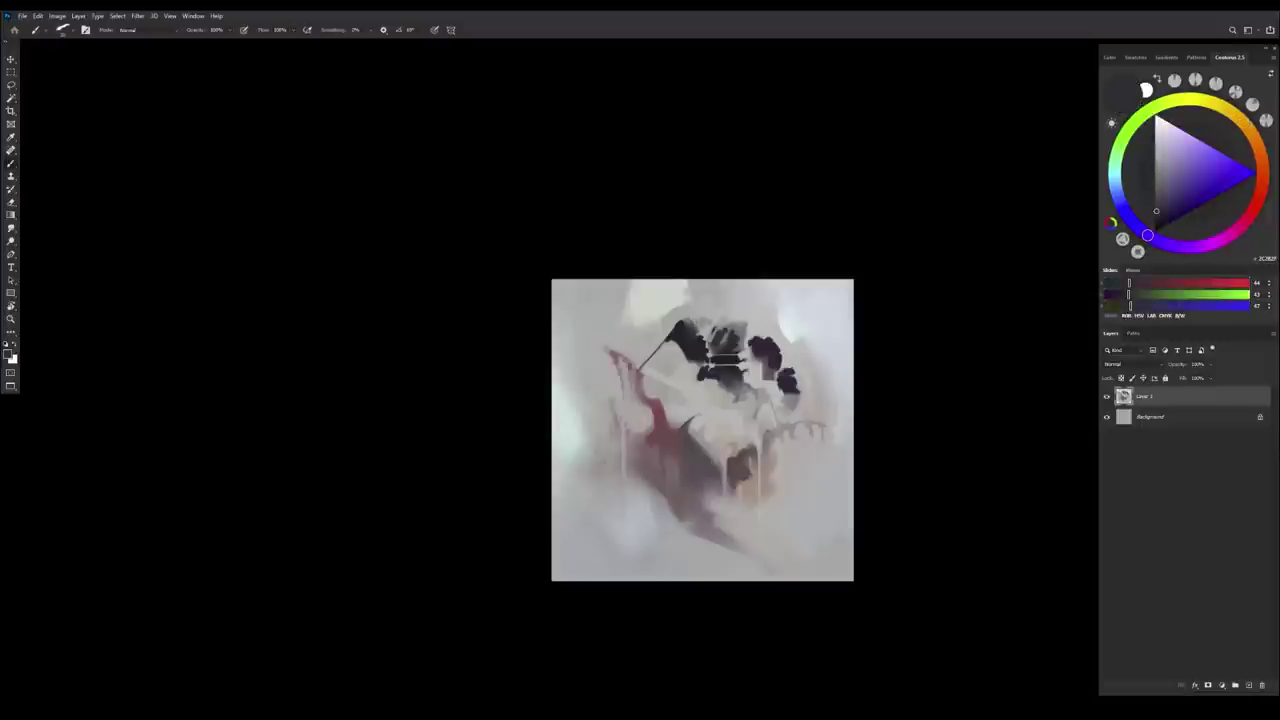
{"action": "left_click", "coordinate": [722, 359], "text": "alt"}
{"action": "left_click", "coordinate": [712, 366], "text": "alt"}
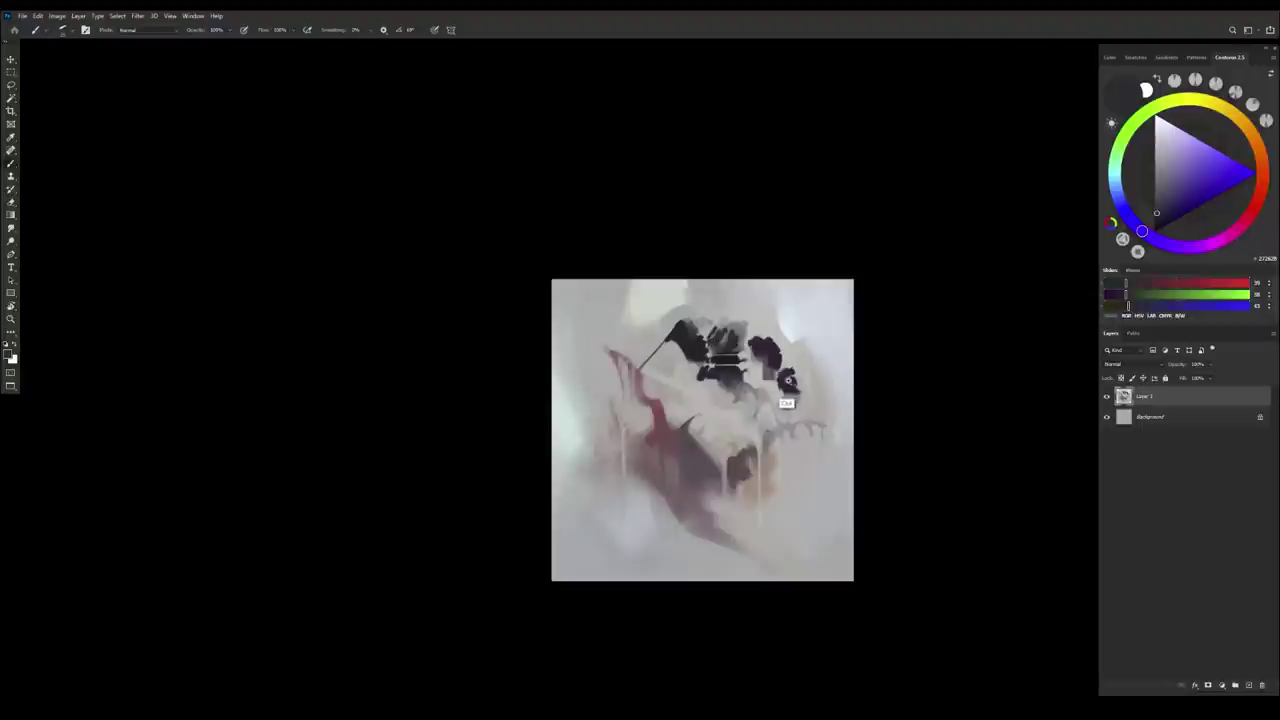
Paint a muted peach blotch with a downward drip below the scalloped band
{"action": "scroll", "coordinate": [786, 400], "scroll_direction": "down", "scroll_amount": 3}
{"action": "scroll", "coordinate": [766, 489], "scroll_direction": "up", "scroll_amount": 2}
{"action": "left_click", "coordinate": [790, 364], "text": "alt"}
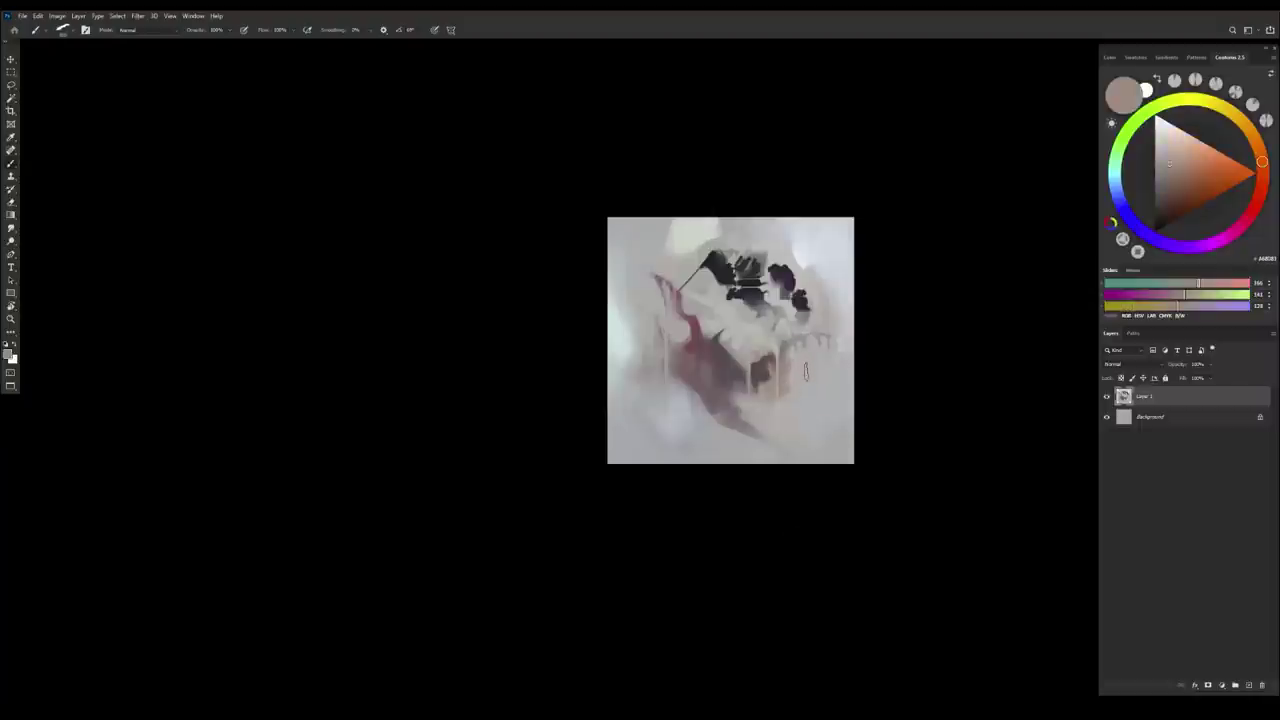
{"action": "left_click", "coordinate": [801, 392], "text": "alt"}
{"action": "left_click", "coordinate": [1174, 170]}
{"action": "mouse_move", "coordinate": [822, 382]}
{"action": "left_mouse_down"}
{"action": "mouse_move", "coordinate": [818, 406]}
{"action": "mouse_move", "coordinate": [800, 410]}
{"action": "mouse_move", "coordinate": [798, 438]}
{"action": "mouse_move", "coordinate": [815, 440]}
{"action": "left_mouse_up"}
Blend the peach blotch's lower edge and drip into the background with sampled light greys
{"action": "left_click", "coordinate": [825, 415], "text": "alt"}
{"action": "left_click", "coordinate": [783, 441], "text": "alt"}
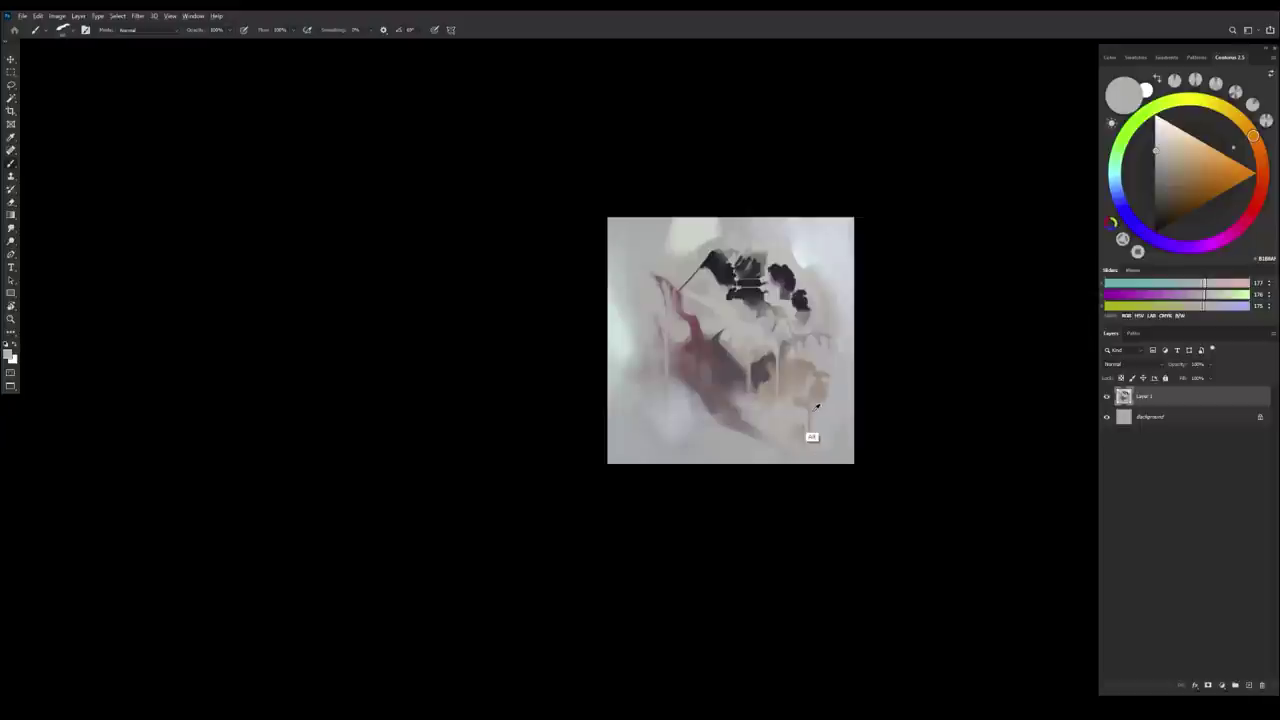
{"action": "left_click", "coordinate": [813, 438], "text": "alt"}
{"action": "left_click", "coordinate": [808, 450], "text": "alt"}
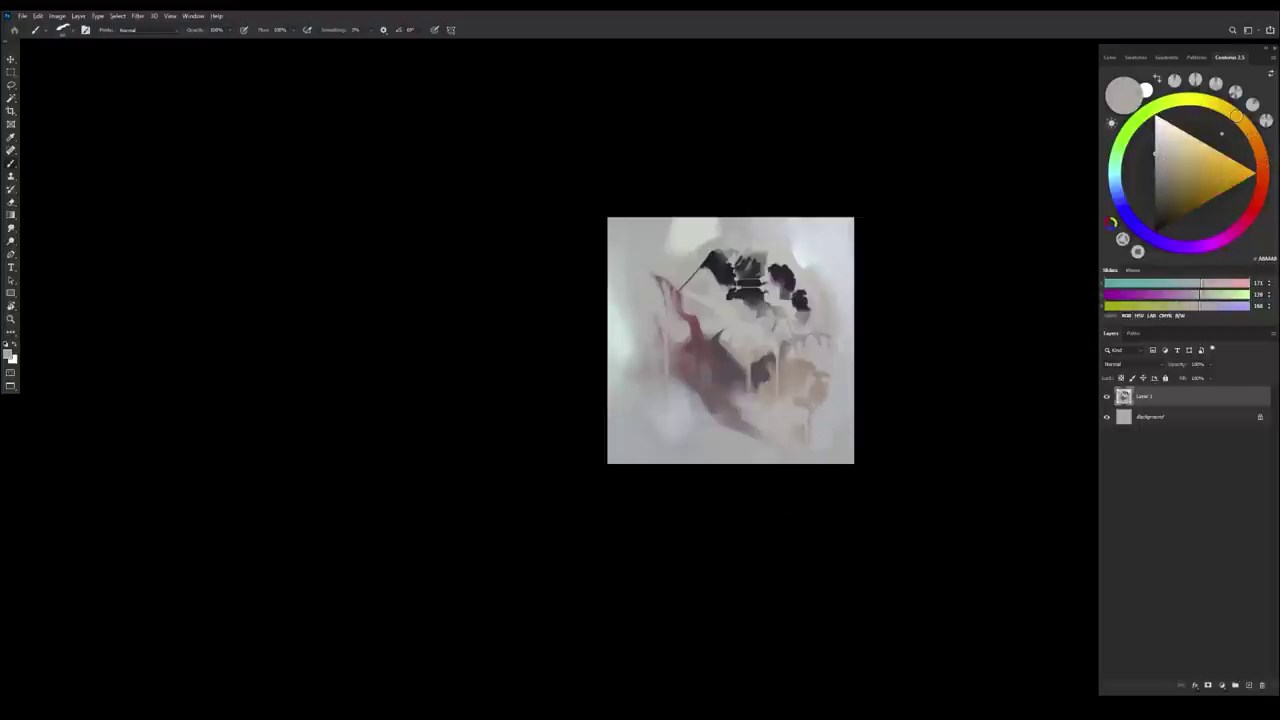
{"action": "left_click", "coordinate": [826, 440], "text": "alt"}
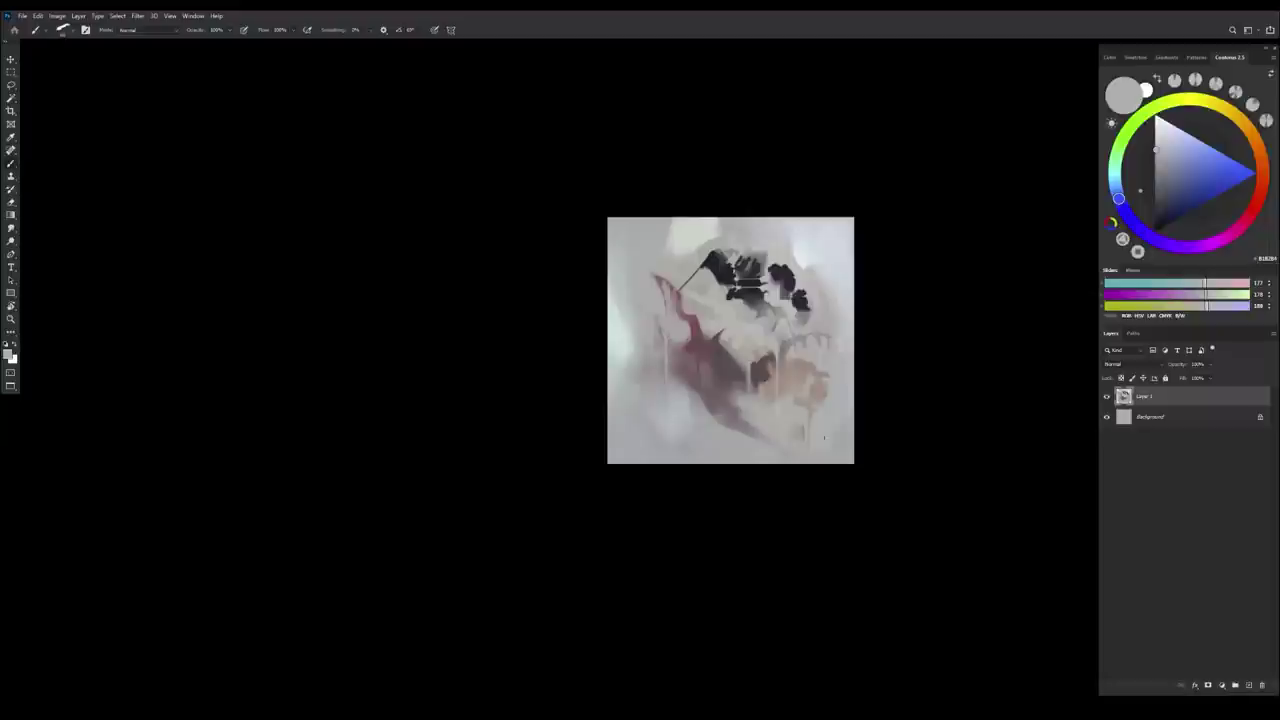
Mirror the canvas horizontally and brighten the glow at the canvas's side edge with a pale mint
{"action": "left_click_drag", "start_coordinate": [815, 494], "coordinate": [827, 576]}
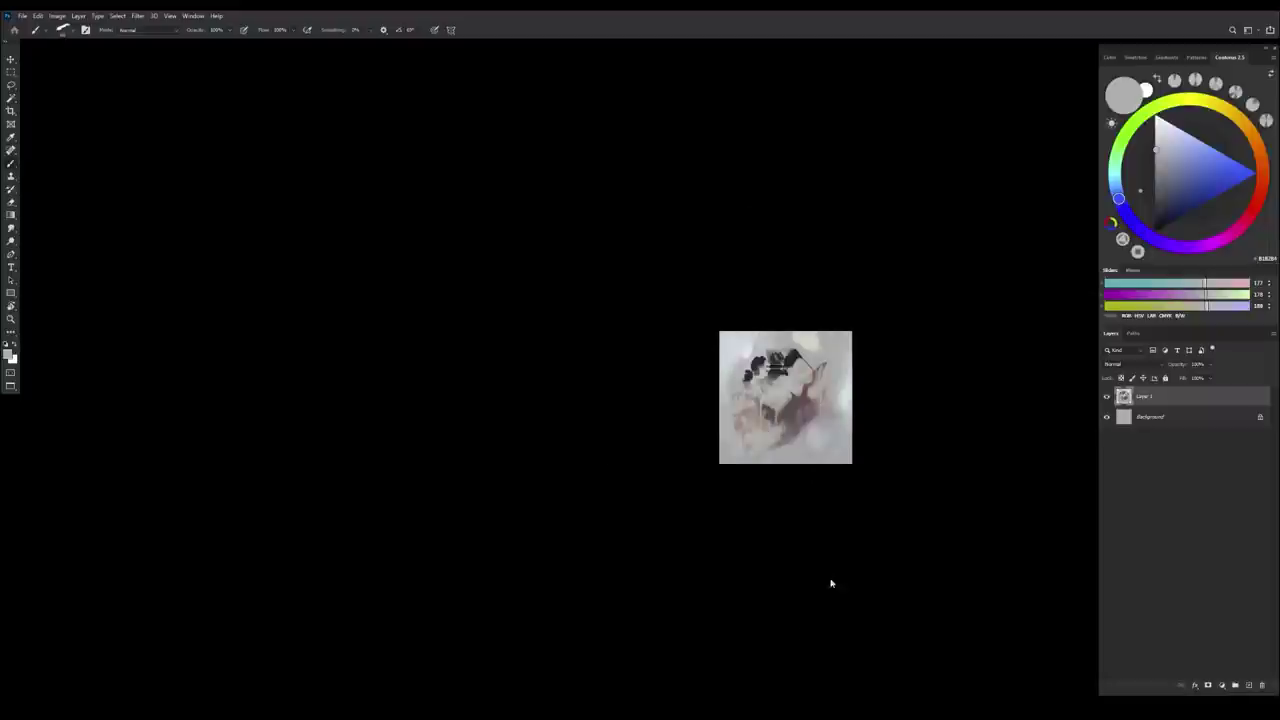
{"action": "scroll", "coordinate": [826, 560], "scroll_direction": "up", "scroll_amount": 1}
{"action": "left_click", "coordinate": [858, 371], "text": "alt"}
{"action": "left_click", "coordinate": [1170, 128]}
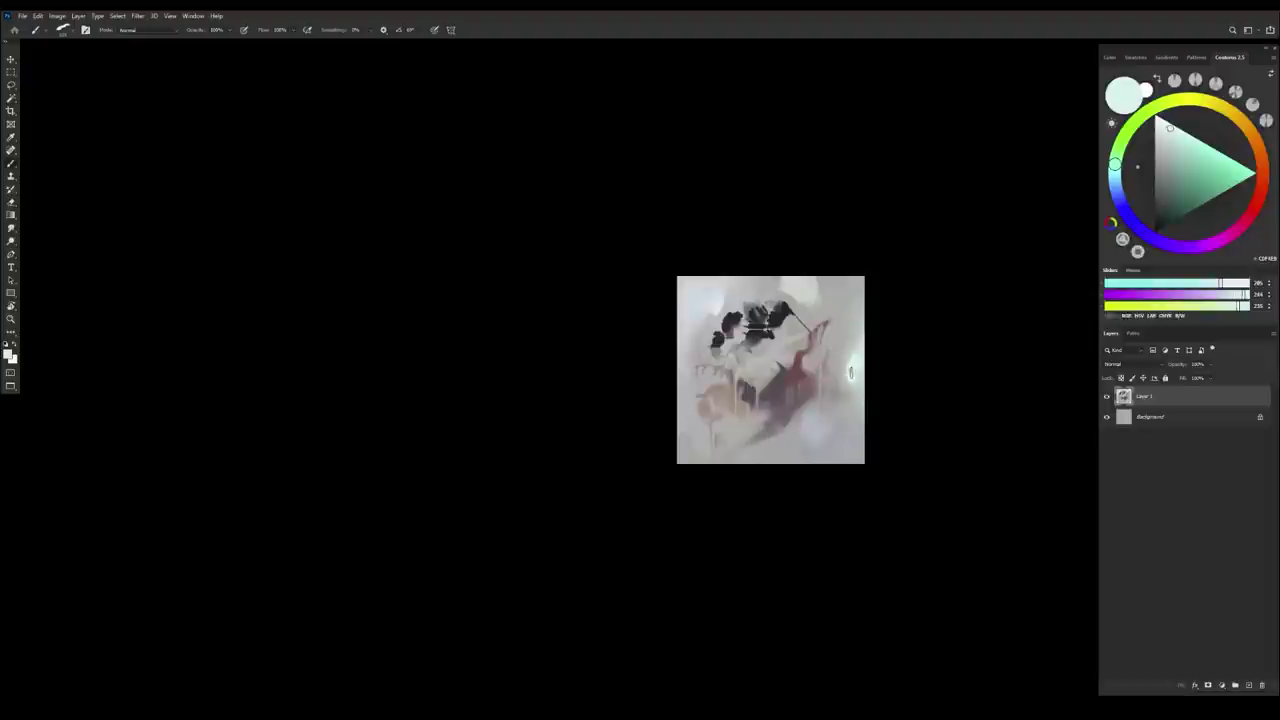
{"action": "left_click_drag", "start_coordinate": [861, 364], "coordinate": [856, 377]}
{"action": "left_click", "coordinate": [856, 360], "text": "alt"}
{"action": "left_click_drag", "start_coordinate": [856, 356], "coordinate": [858, 388]}
Soften the background above and around the mint glow with sampled neutral greys
{"action": "left_click", "coordinate": [845, 322], "text": "alt"}
{"action": "left_click", "coordinate": [846, 344], "text": "alt"}
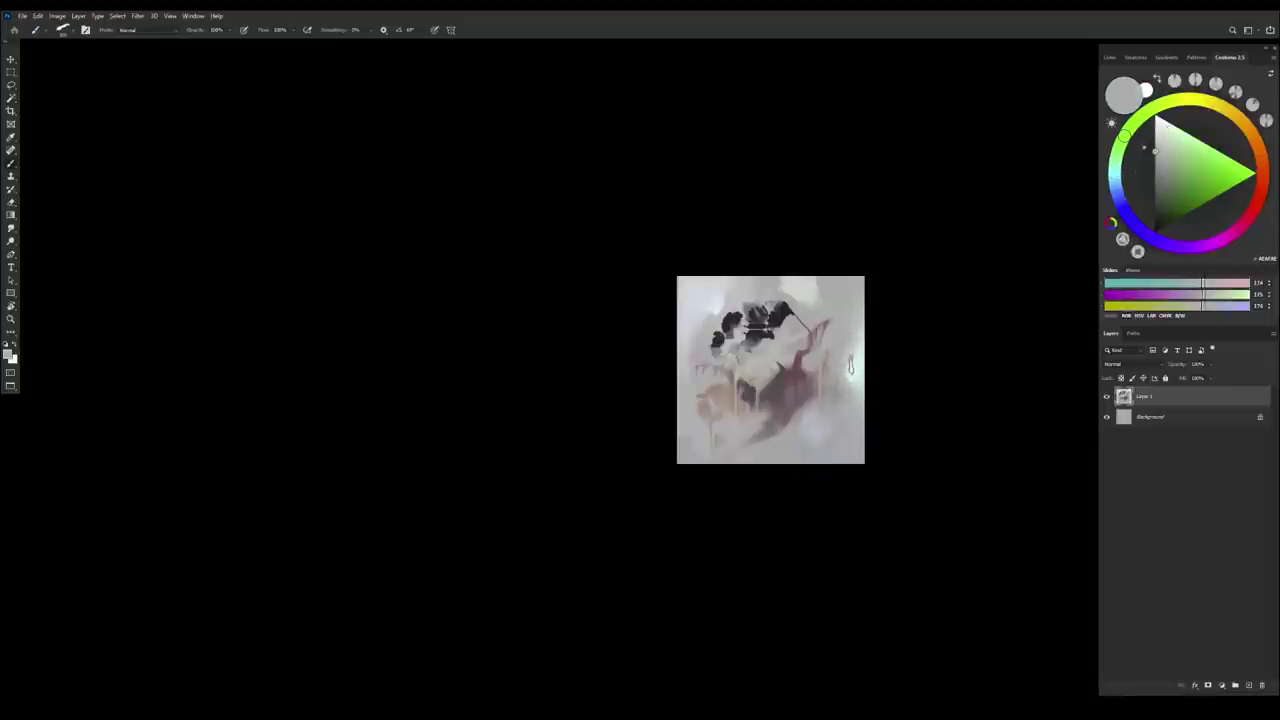
{"action": "left_click_drag", "start_coordinate": [856, 329], "coordinate": [861, 348]}
{"action": "left_click", "coordinate": [836, 379], "text": "alt"}
{"action": "left_click_drag", "start_coordinate": [857, 299], "coordinate": [860, 306]}
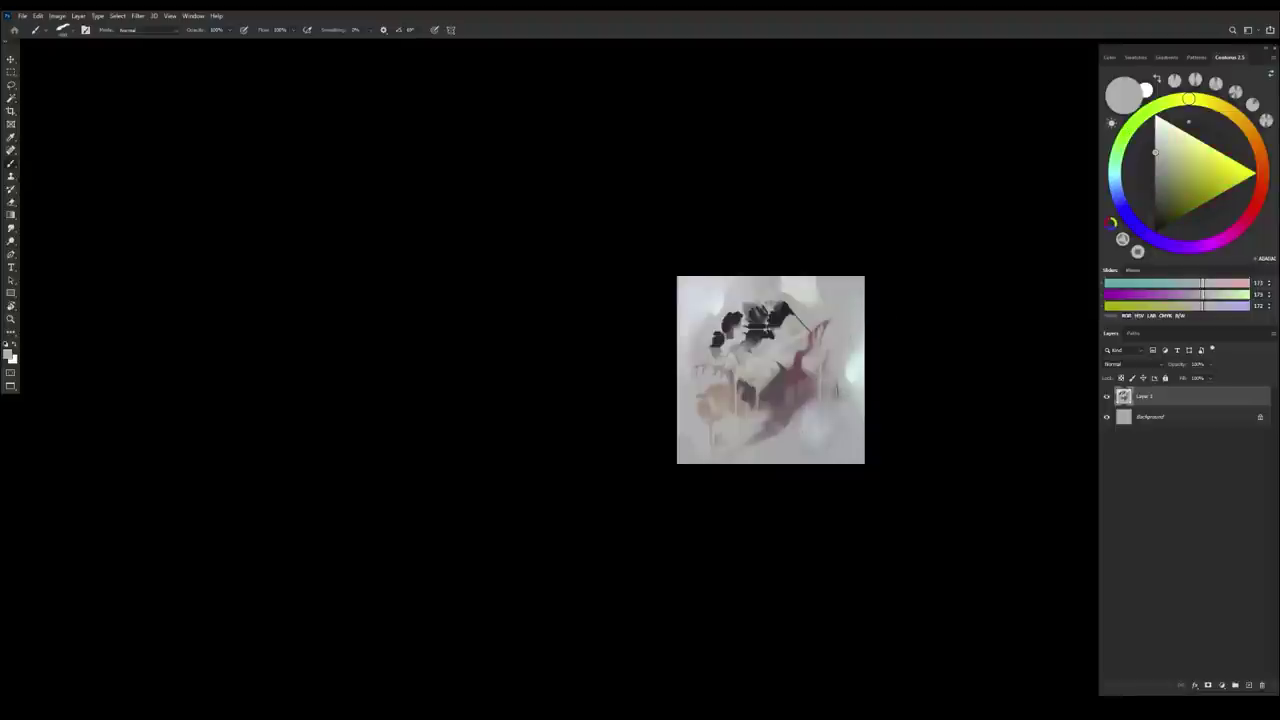
{"action": "left_click", "coordinate": [838, 349], "text": "alt"}
Tint the outer side of the pale patch at the painting's upper edge with muted green-grey and beige
{"action": "left_click", "coordinate": [826, 300], "text": "alt"}
{"action": "left_click", "coordinate": [817, 283], "text": "alt"}
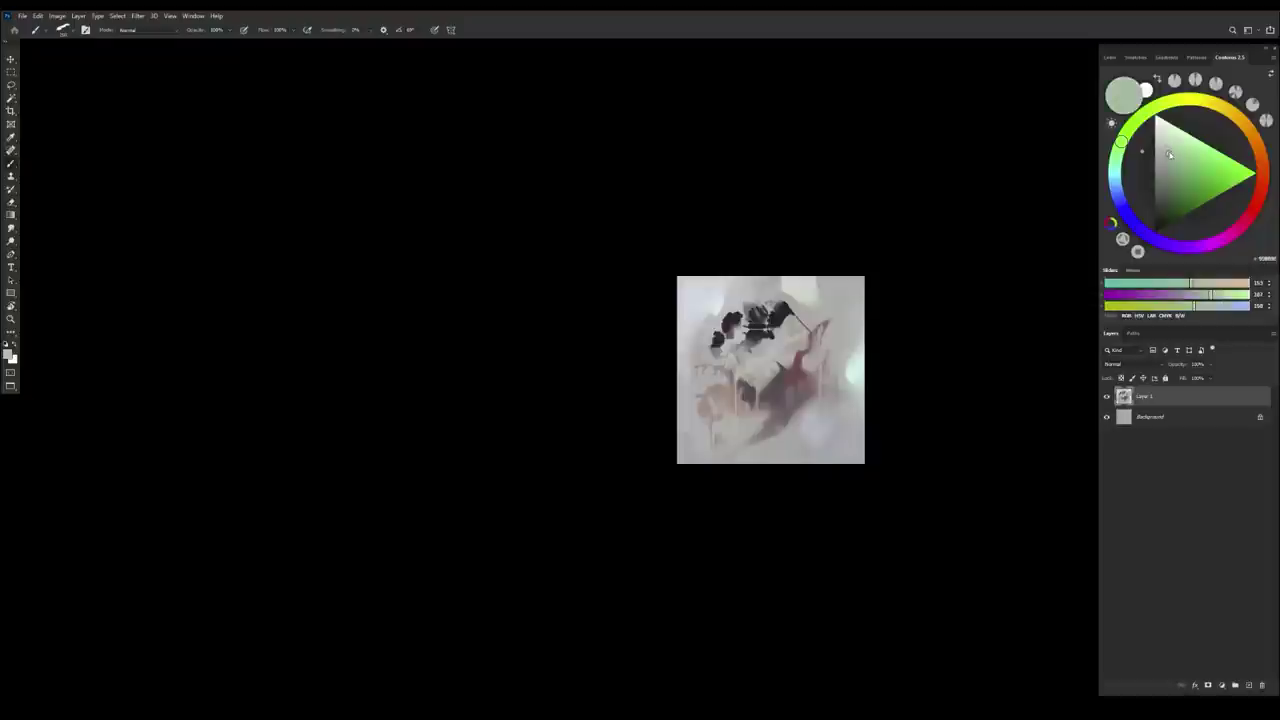
{"action": "left_click", "coordinate": [1200, 283]}
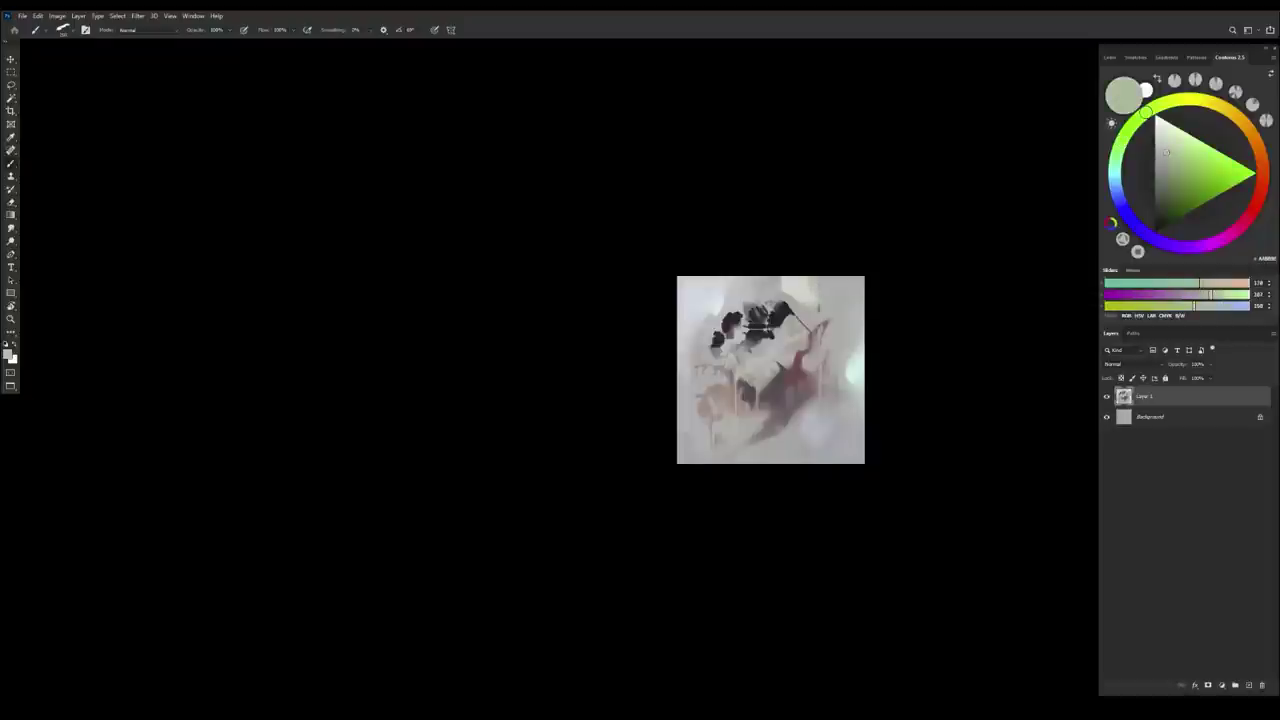
{"action": "left_click", "coordinate": [1224, 283]}
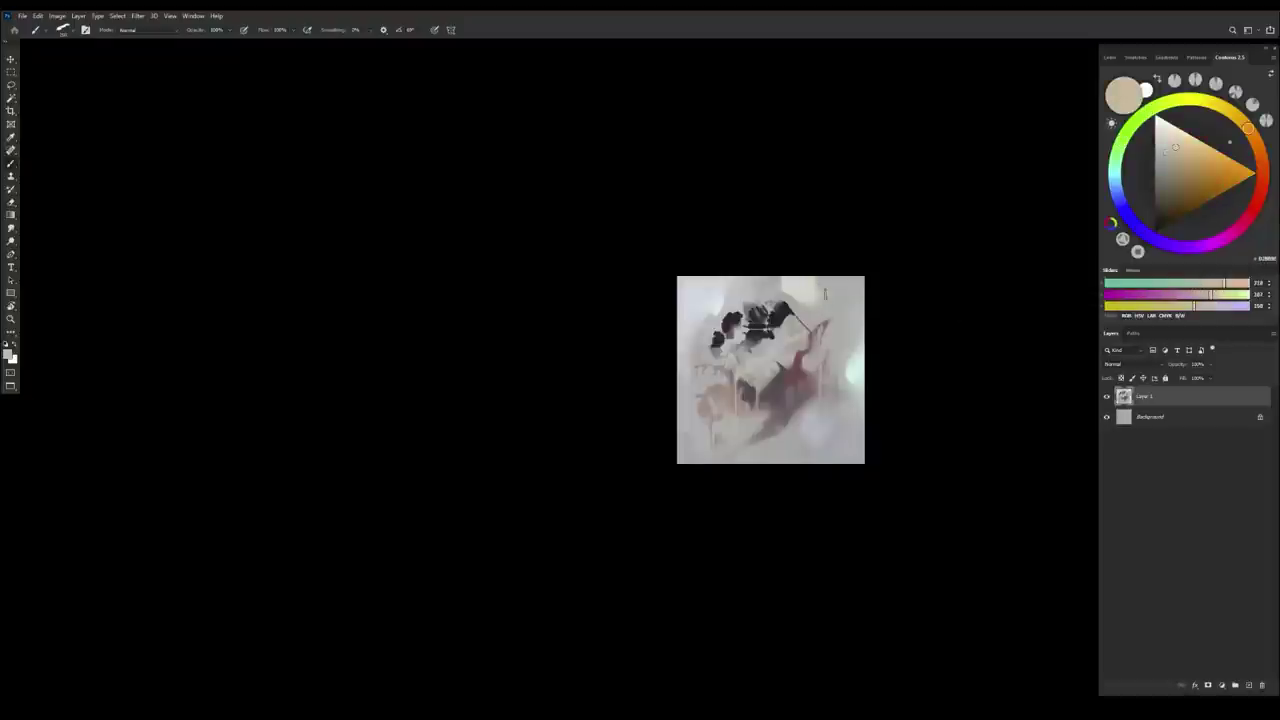
{"action": "left_click", "coordinate": [825, 293], "text": "alt"}
{"action": "left_click", "coordinate": [825, 289], "text": "alt"}
Blend the tinted strokes into the pale upper patch with sampled warm light greys
{"action": "left_click", "coordinate": [811, 288], "text": "alt"}
{"action": "left_click", "coordinate": [819, 292], "text": "alt"}
{"action": "left_click", "coordinate": [807, 288], "text": "alt"}
{"action": "left_click", "coordinate": [812, 288], "text": "alt"}
{"action": "left_click", "coordinate": [812, 290], "text": "alt"}
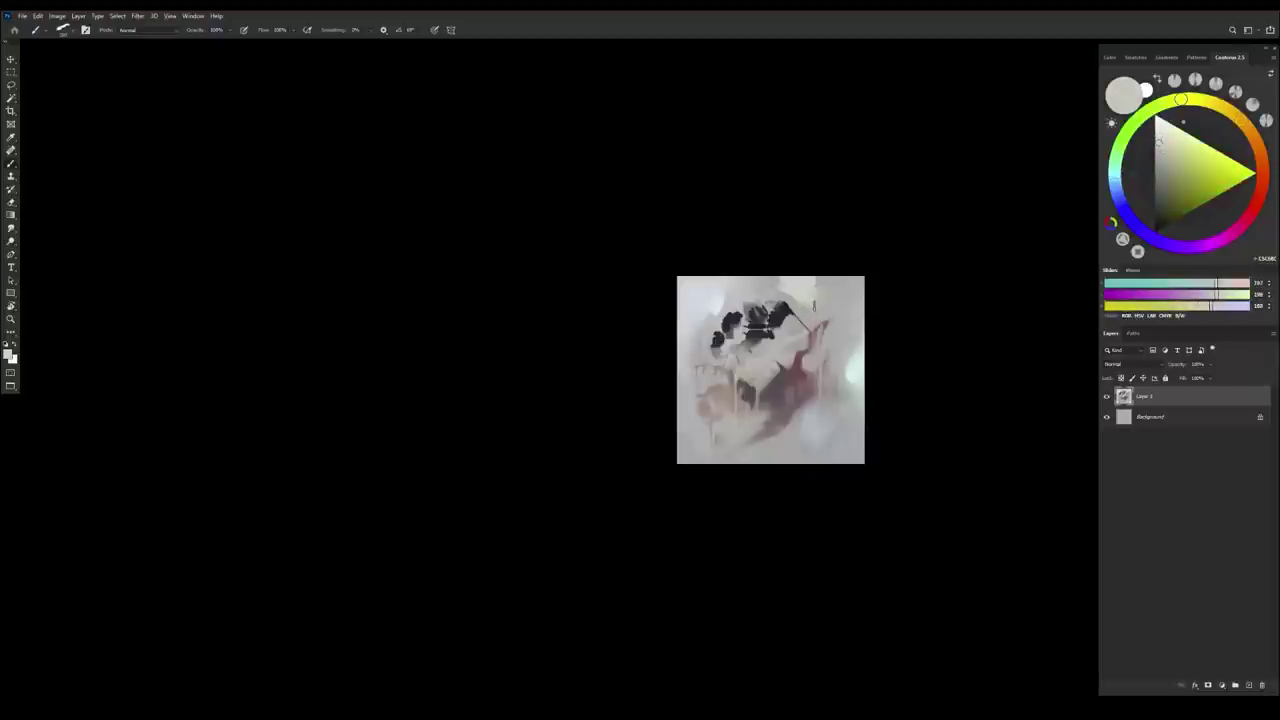
{"action": "left_click", "coordinate": [814, 300], "text": "alt"}
{"action": "left_click", "coordinate": [814, 297], "text": "alt"}
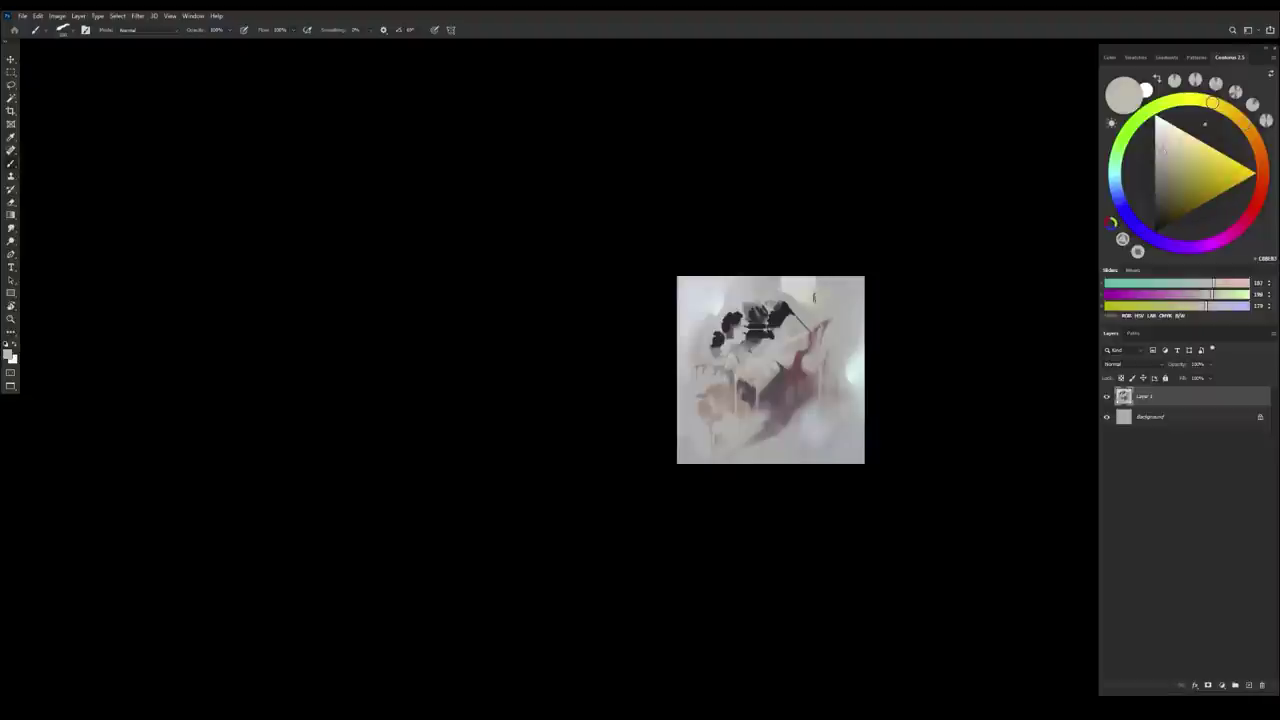
Even out the pale upper patch and its transition to the surrounding background with sampled off-whites and greys
{"action": "left_click", "coordinate": [822, 288], "text": "alt"}
{"action": "left_click", "coordinate": [804, 282], "text": "alt"}
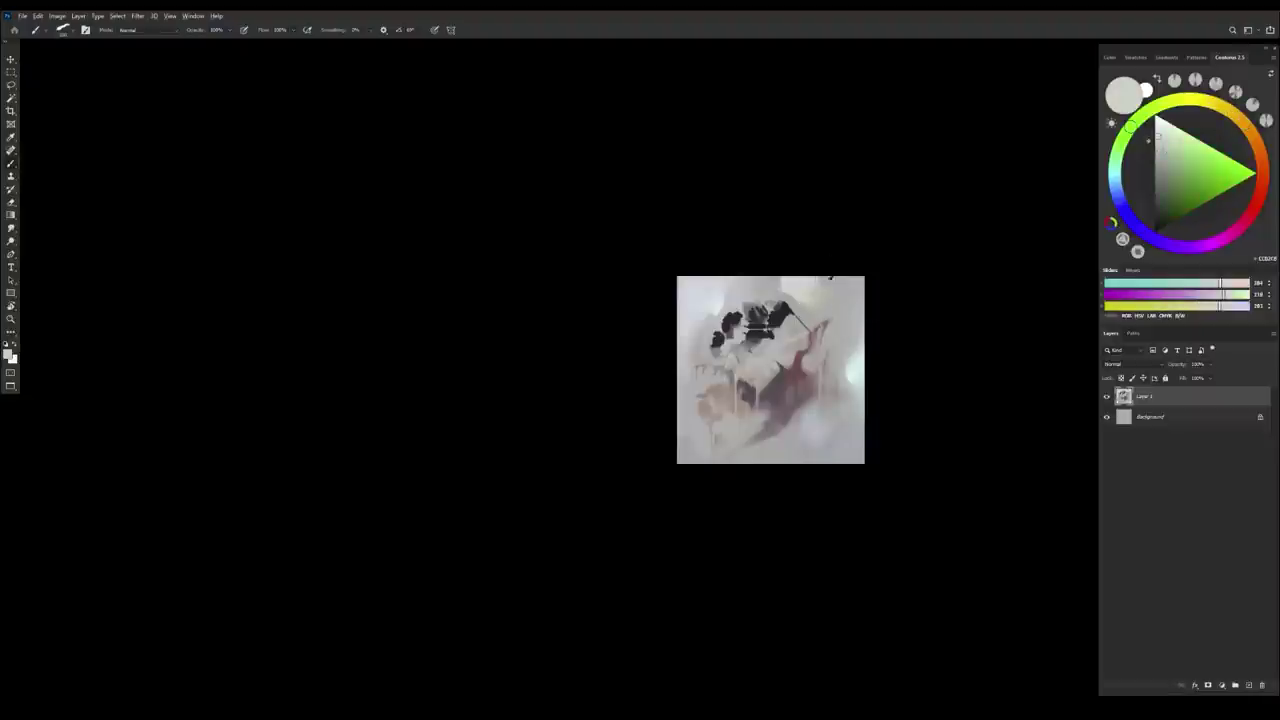
{"action": "left_click", "coordinate": [822, 302], "text": "alt"}
{"action": "left_click", "coordinate": [842, 288], "text": "alt"}
{"action": "left_click", "coordinate": [814, 300], "text": "alt"}
{"action": "left_click", "coordinate": [796, 292], "text": "alt"}
Shape an irregular edge on the pale upper patch above the dark wing shape with a smaller brush and sampled greys
{"action": "left_click", "coordinate": [795, 298], "text": "alt"}
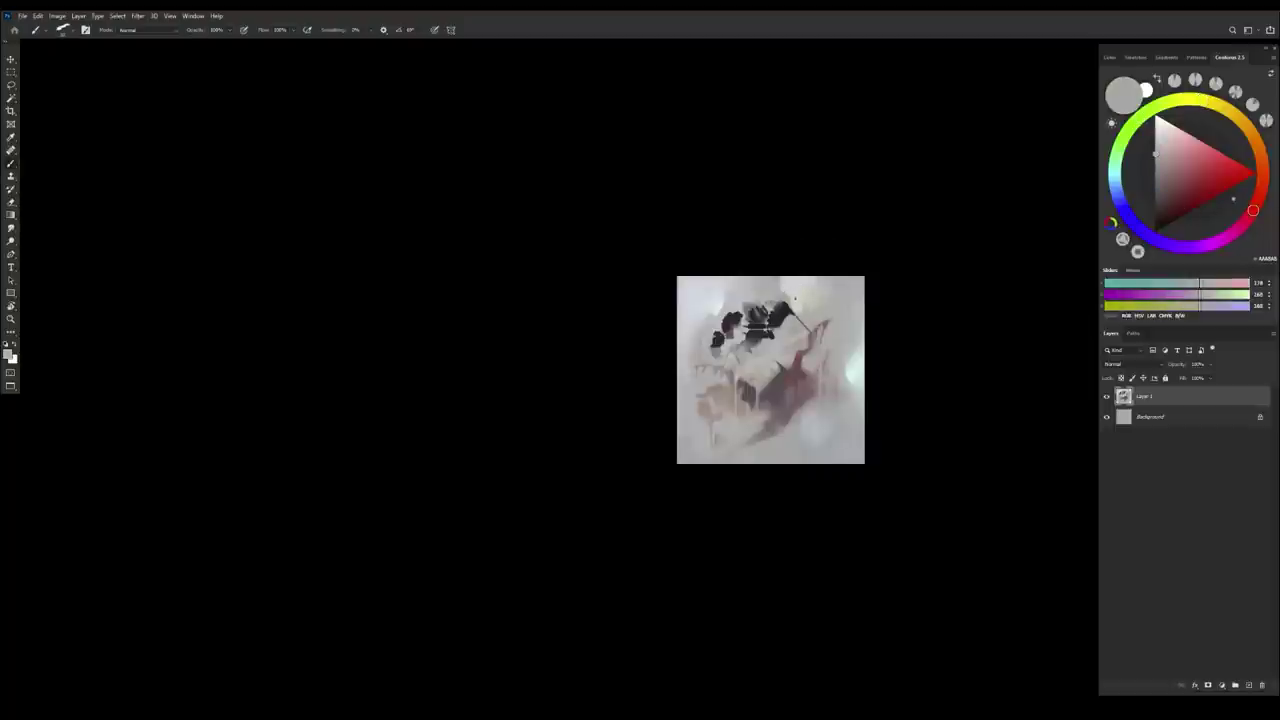
{"action": "left_click_drag", "start_coordinate": [796, 295], "coordinate": [791, 290]}
{"action": "left_click", "coordinate": [802, 297], "text": "alt"}
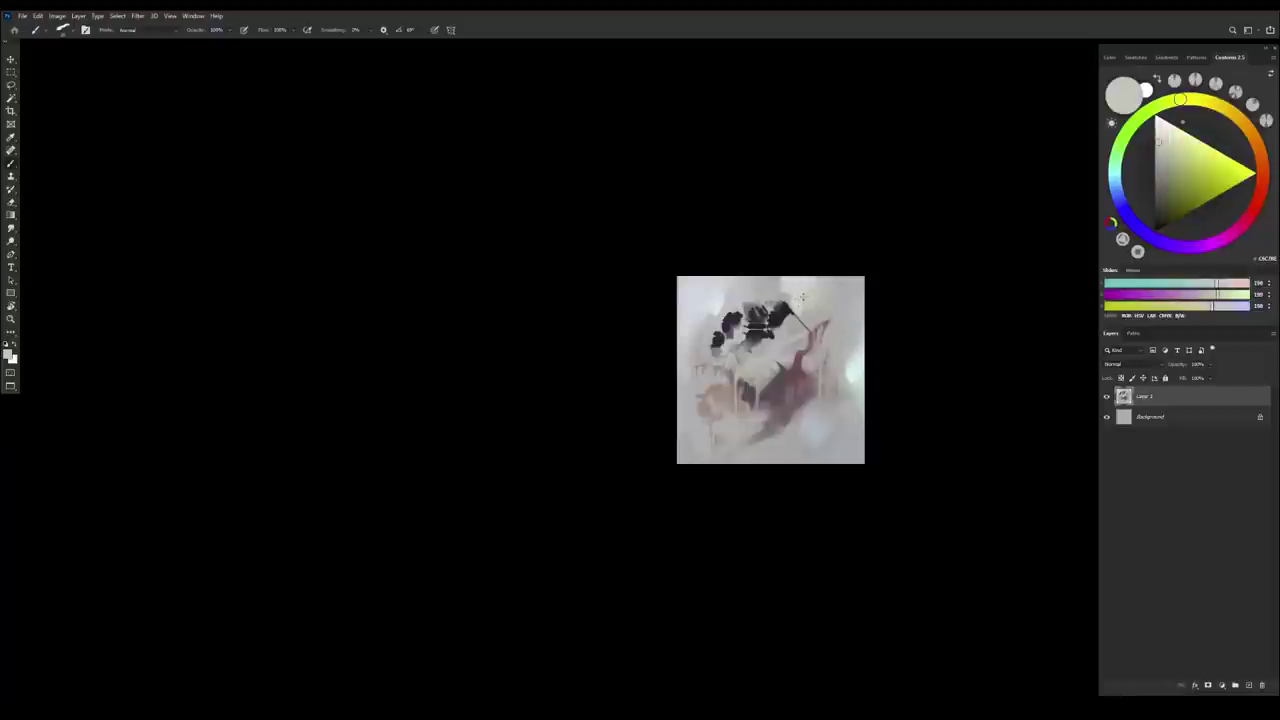
{"action": "left_click", "coordinate": [788, 297], "text": "alt"}
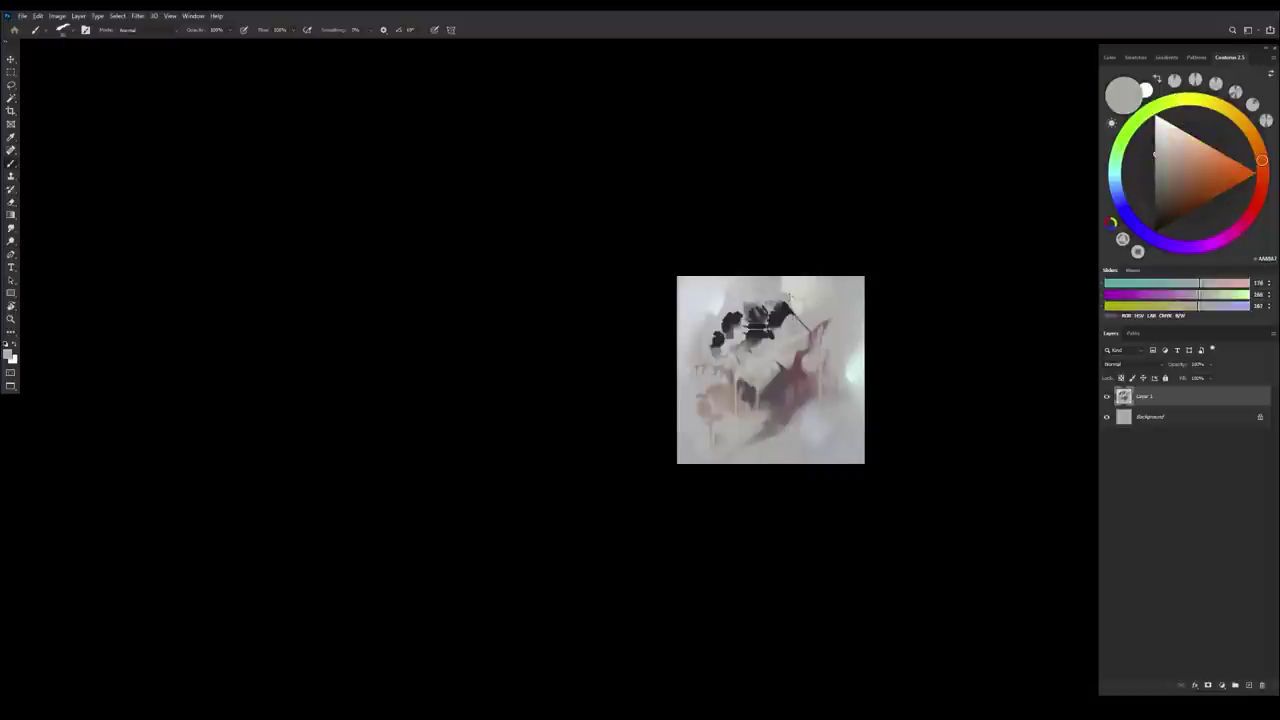
{"action": "left_click", "coordinate": [787, 290], "text": "alt"}
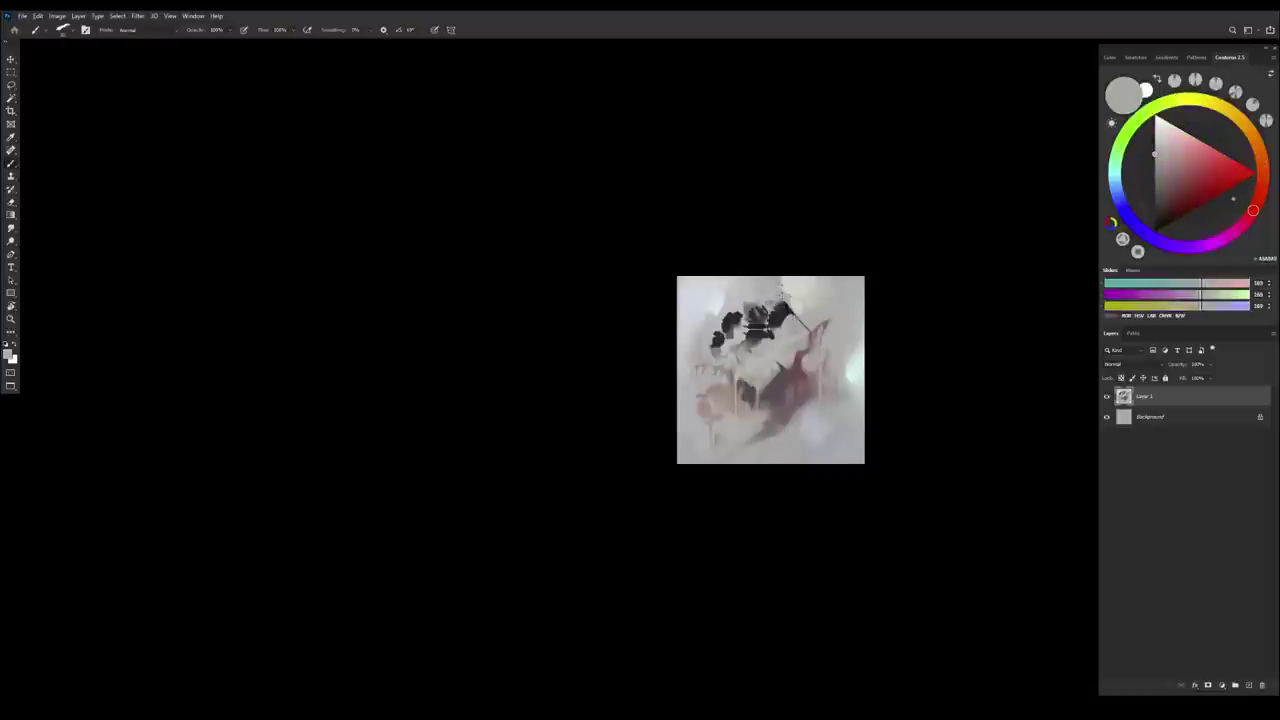
{"action": "left_click", "coordinate": [783, 287], "text": "alt"}
Flip the canvas horizontally to work on the painting in mirror image
{"action": "left_click_drag", "start_coordinate": [822, 349], "coordinate": [803, 386]}
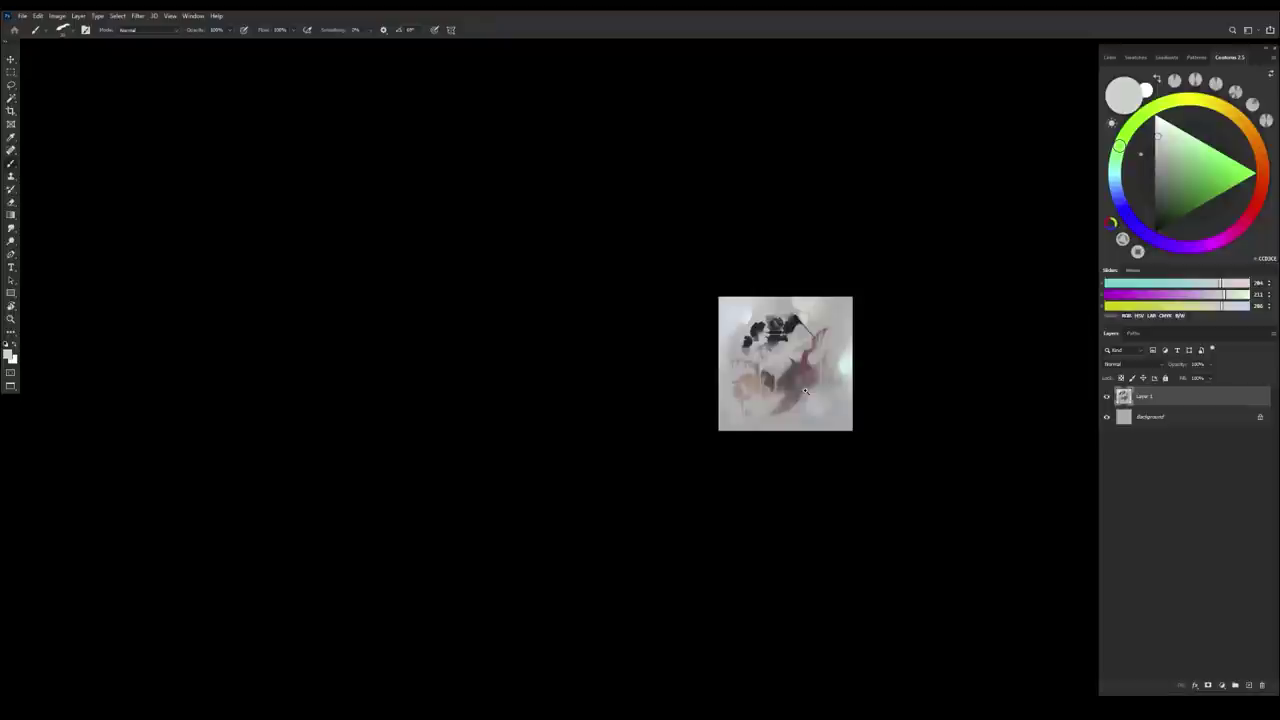
{"action": "key", "text": "ctrl+shift+h"}
{"action": "left_click_drag", "start_coordinate": [775, 331], "coordinate": [795, 372]}
{"action": "scroll", "coordinate": [807, 554], "scroll_direction": "down", "scroll_amount": 1}
Paint soft grey patches beneath the dark wing shape, using greys sampled from the wing and its surroundings
{"action": "left_click", "coordinate": [743, 443], "text": "alt"}
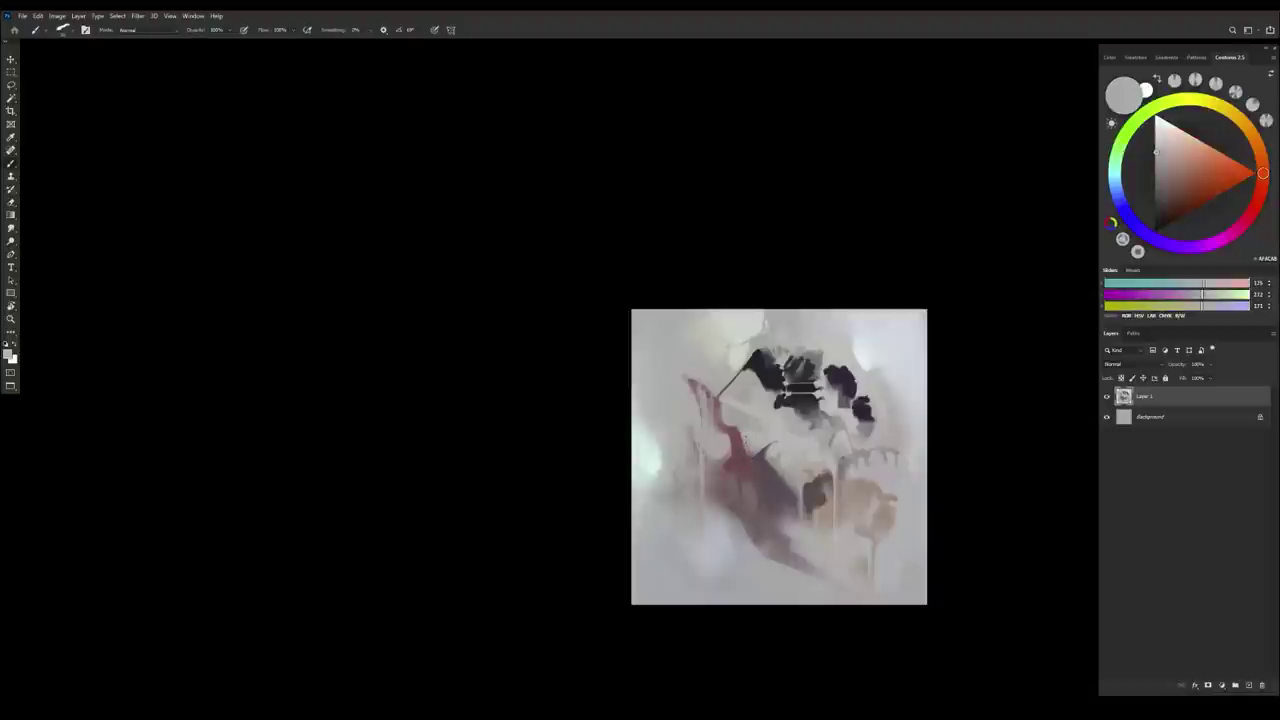
{"action": "left_click", "coordinate": [765, 372], "text": "alt"}
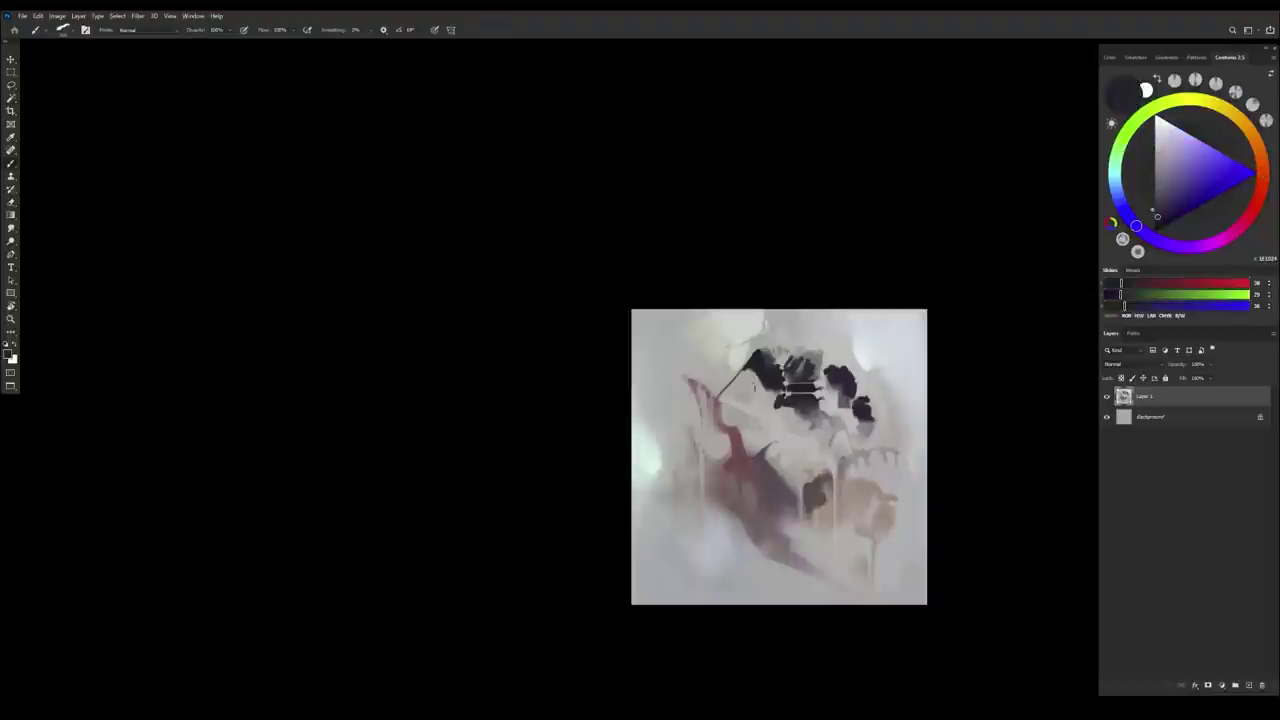
{"action": "left_click", "coordinate": [755, 392], "text": "alt"}
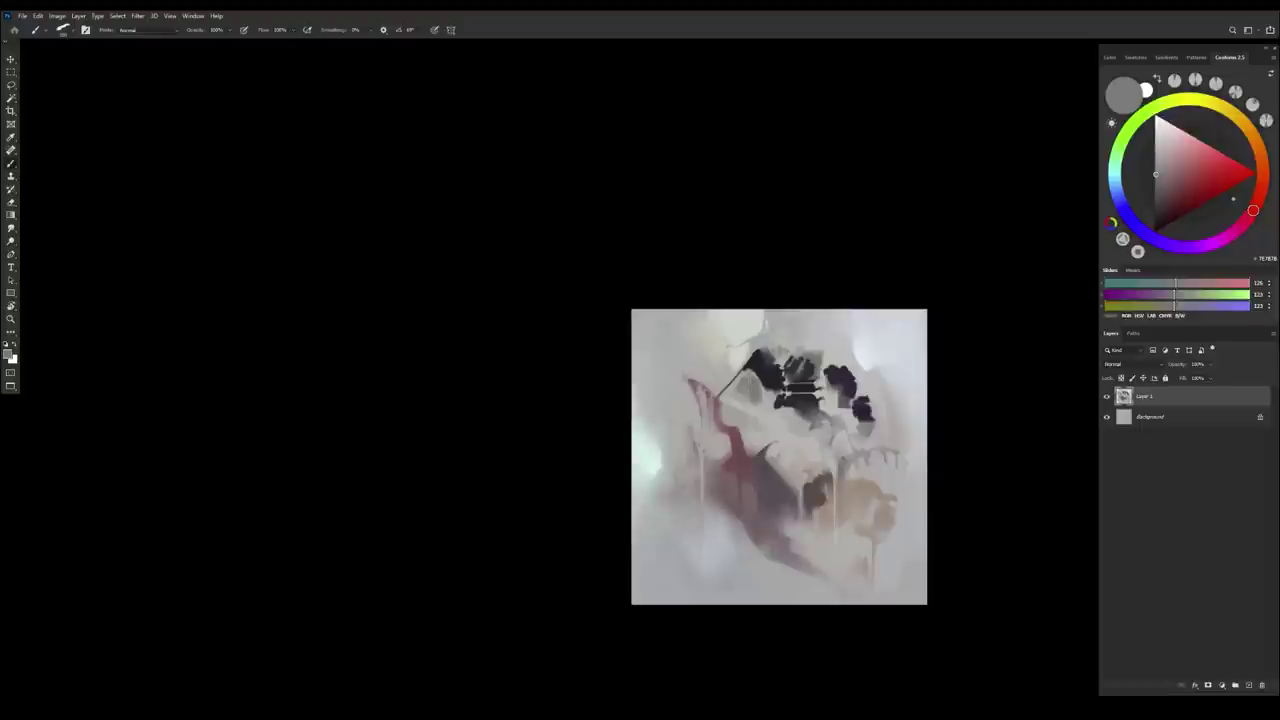
{"action": "left_click", "coordinate": [768, 374], "text": "alt"}
{"action": "left_click", "coordinate": [752, 401], "text": "alt"}
{"action": "left_click_drag", "start_coordinate": [746, 392], "coordinate": [748, 420]}
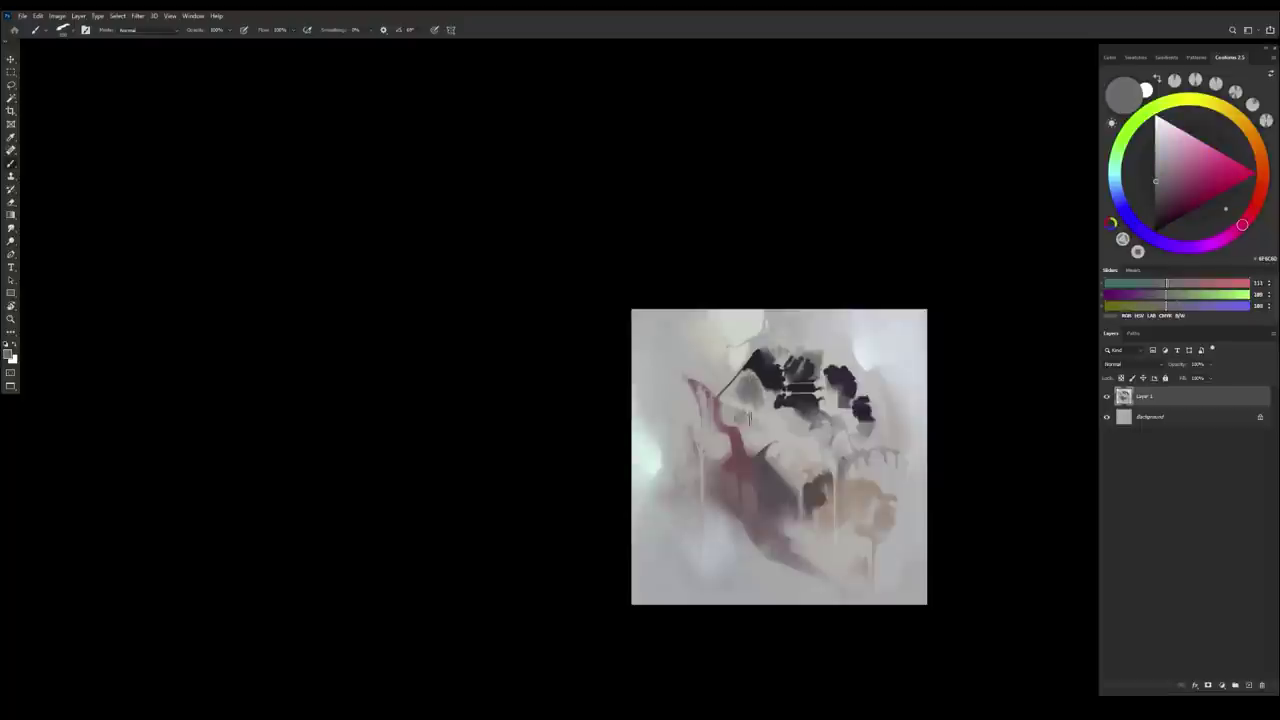
Soften the grey patches below the wing shape with sampled mauve-greys and a bluer violet-grey
{"action": "left_click", "coordinate": [736, 464], "text": "alt"}
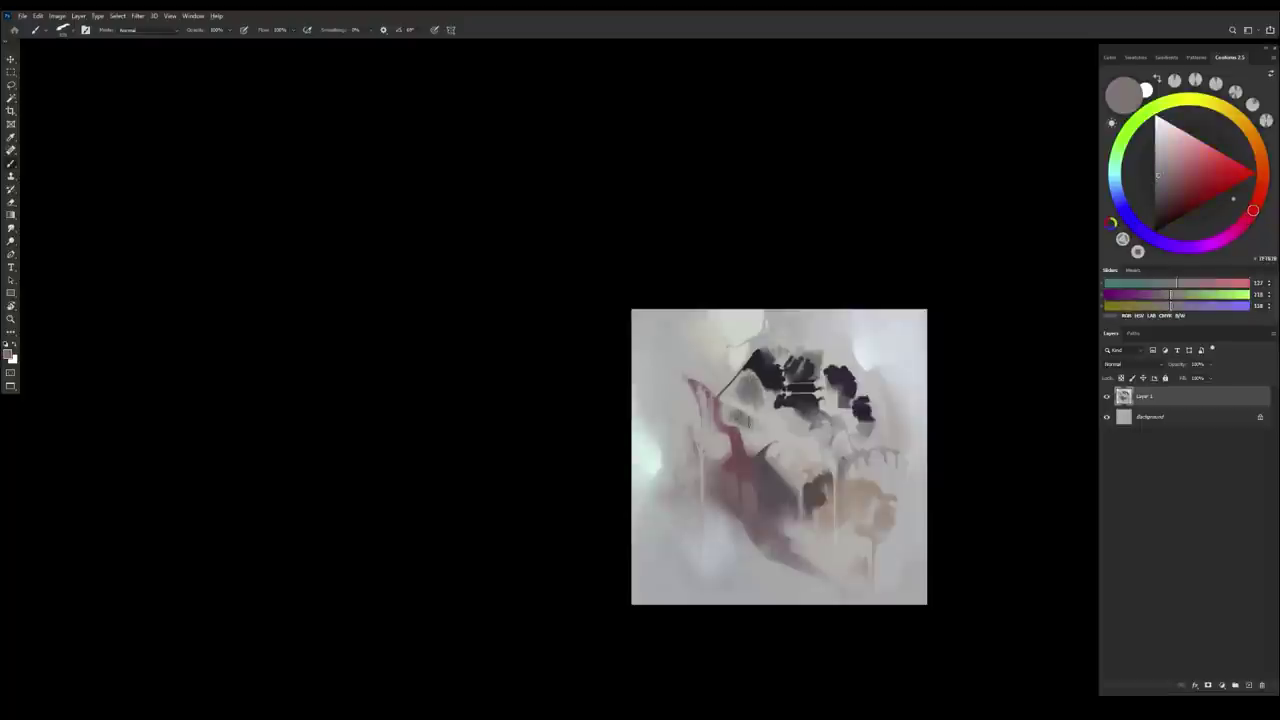
{"action": "left_click", "coordinate": [748, 424], "text": "alt"}
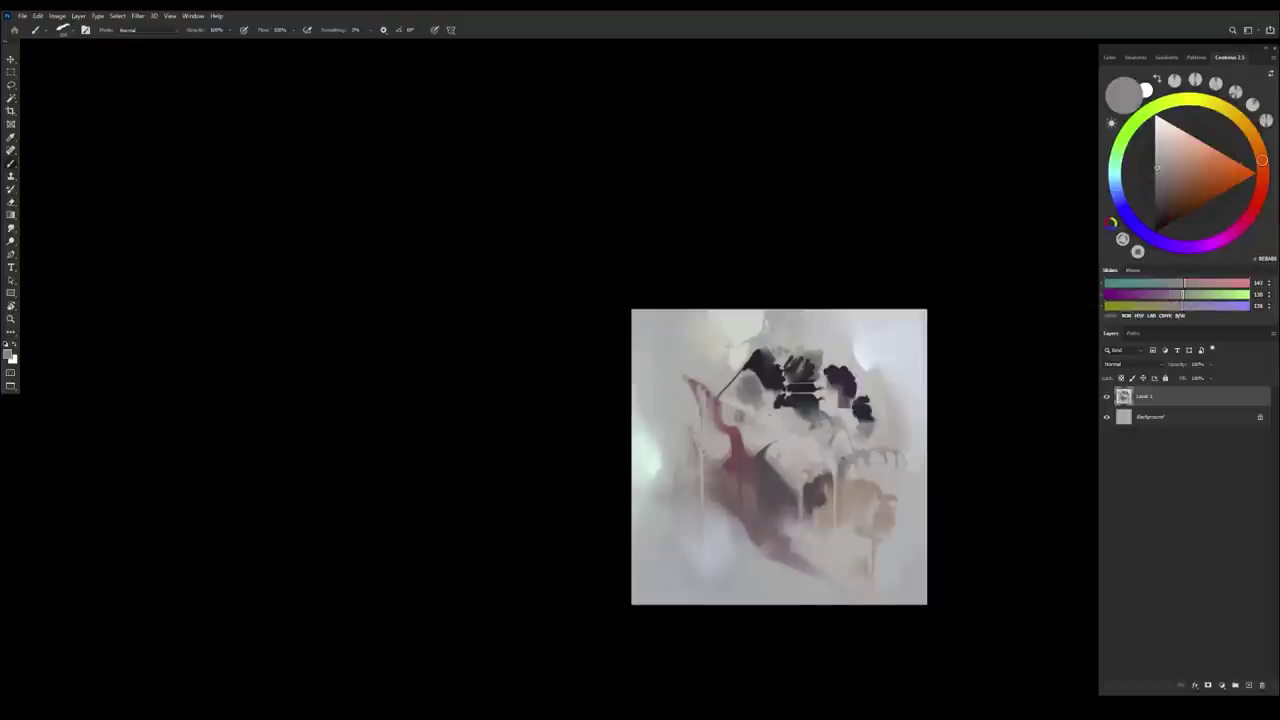
{"action": "left_click_drag", "start_coordinate": [1185, 306], "coordinate": [1196, 306]}
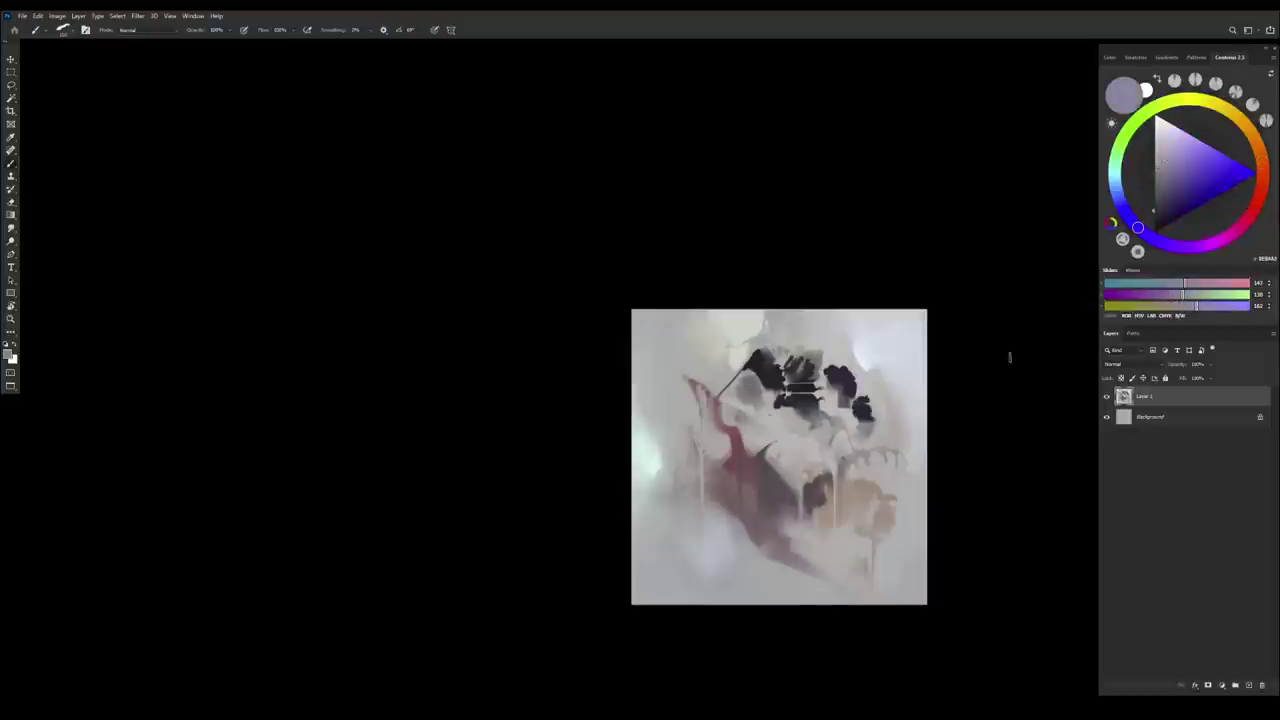
{"action": "left_click", "coordinate": [754, 426], "text": "alt"}
{"action": "left_click", "coordinate": [749, 392], "text": "alt"}
{"action": "left_click", "coordinate": [754, 388], "text": "alt"}
{"action": "left_click_drag", "start_coordinate": [785, 463], "coordinate": [846, 547]}
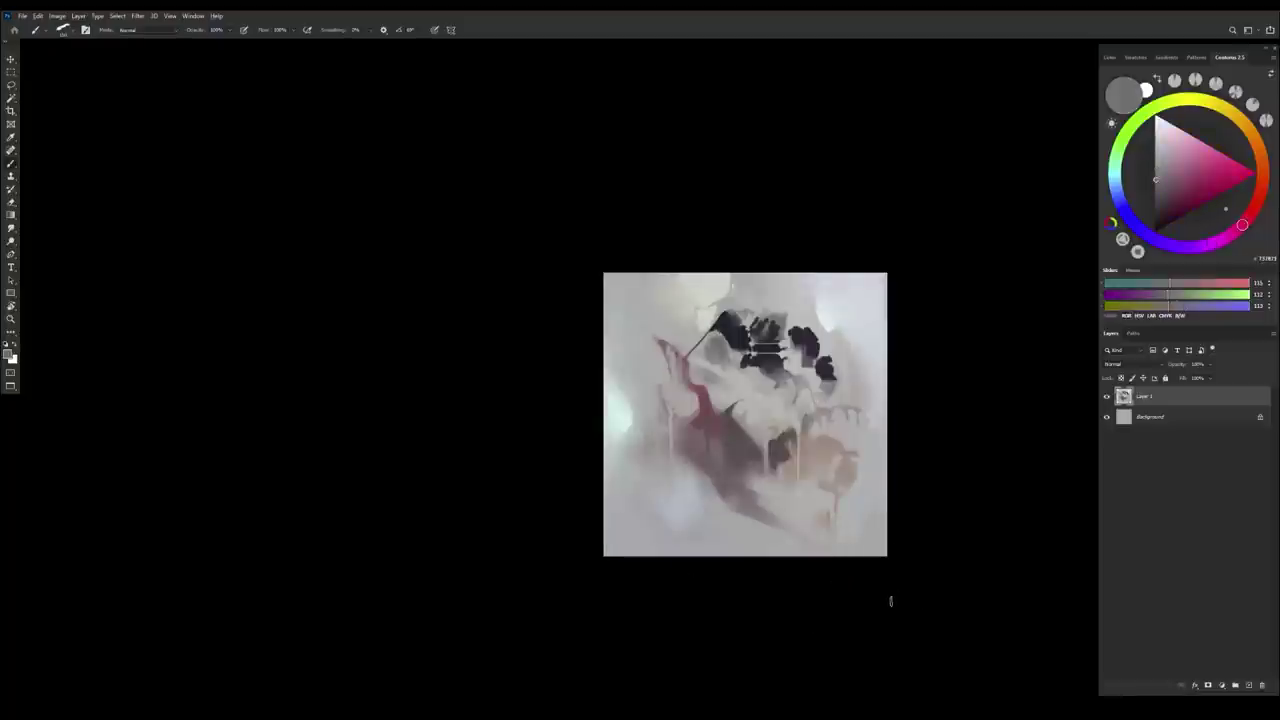
Rework the area between the arched grey drips and the peach shape with sampled greys and warm browns
{"action": "left_click", "coordinate": [829, 439], "text": "alt"}
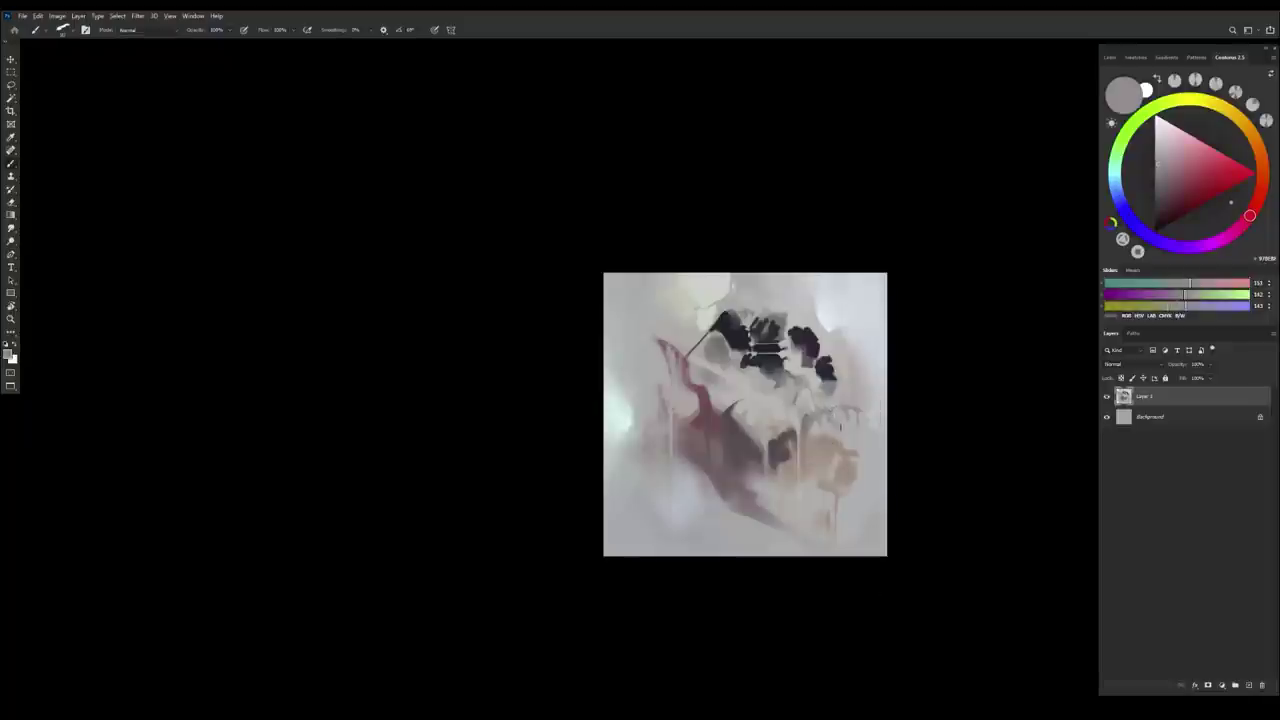
{"action": "left_click", "coordinate": [846, 411], "text": "alt"}
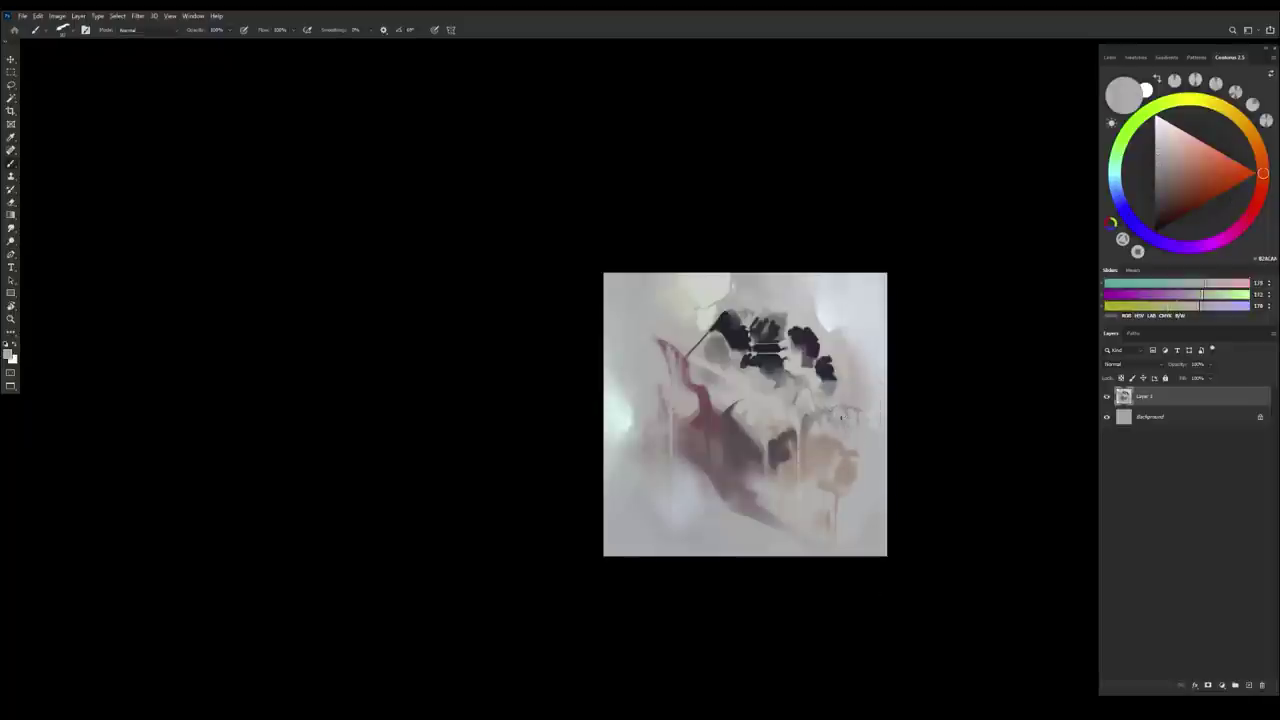
{"action": "left_click", "coordinate": [849, 449], "text": "alt"}
{"action": "left_click", "coordinate": [818, 439], "text": "alt"}
{"action": "left_click", "coordinate": [824, 466], "text": "alt"}
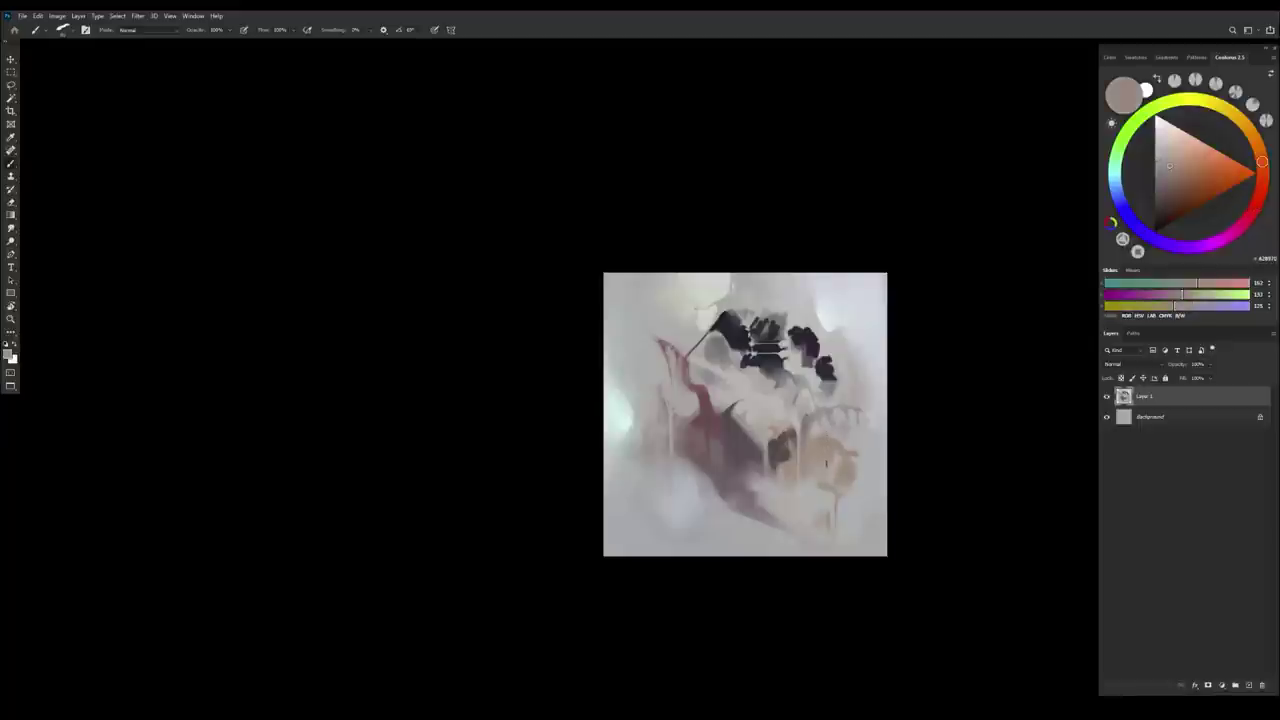
{"action": "left_click", "coordinate": [804, 421], "text": "alt"}
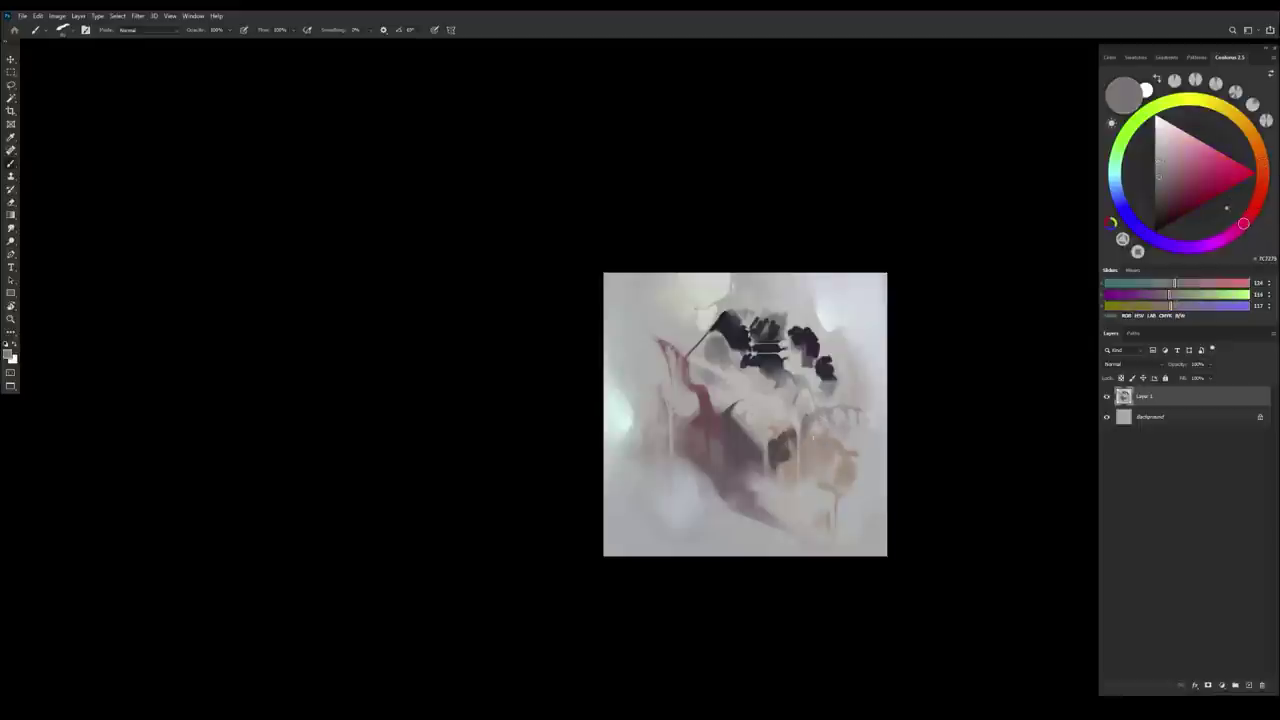
Refine the outer side of the arched grey drips above the peach shape with sampled light and mid greys
{"action": "left_click", "coordinate": [850, 438], "text": "alt"}
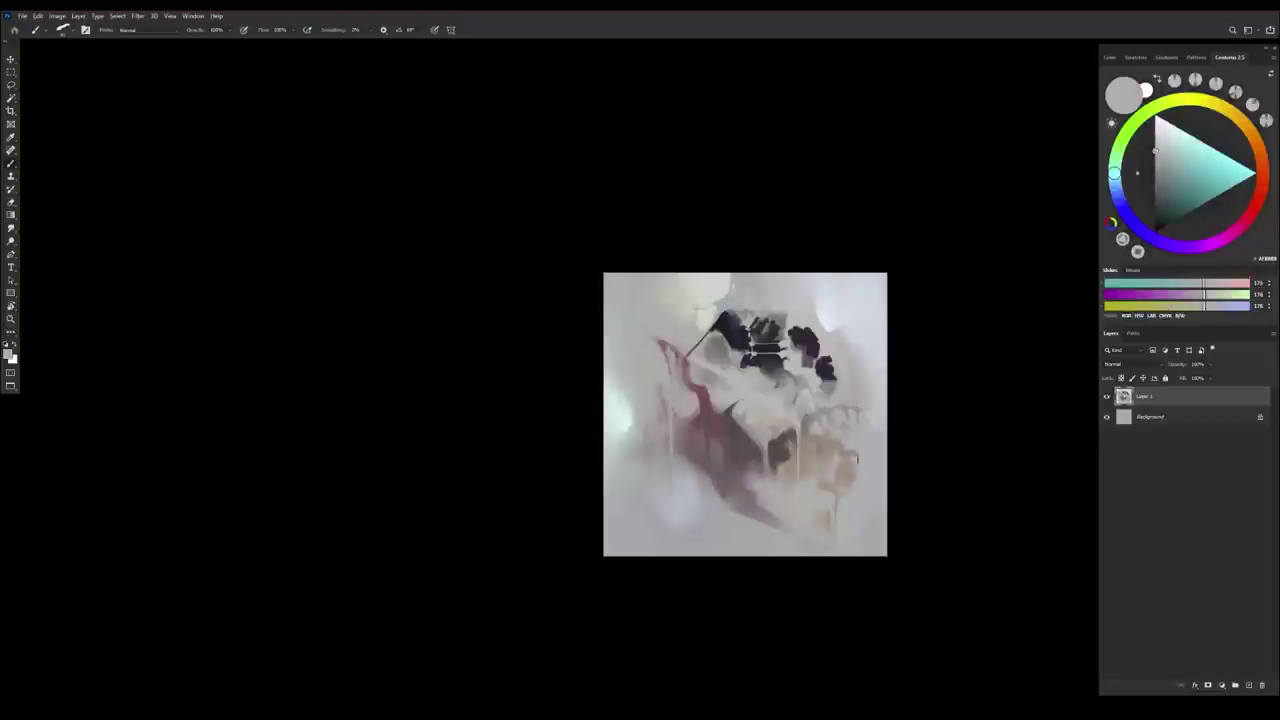
{"action": "left_click", "coordinate": [858, 418], "text": "alt"}
{"action": "left_click", "coordinate": [858, 445], "text": "alt"}
{"action": "left_click", "coordinate": [864, 436], "text": "alt"}
{"action": "left_click", "coordinate": [857, 430], "text": "alt"}
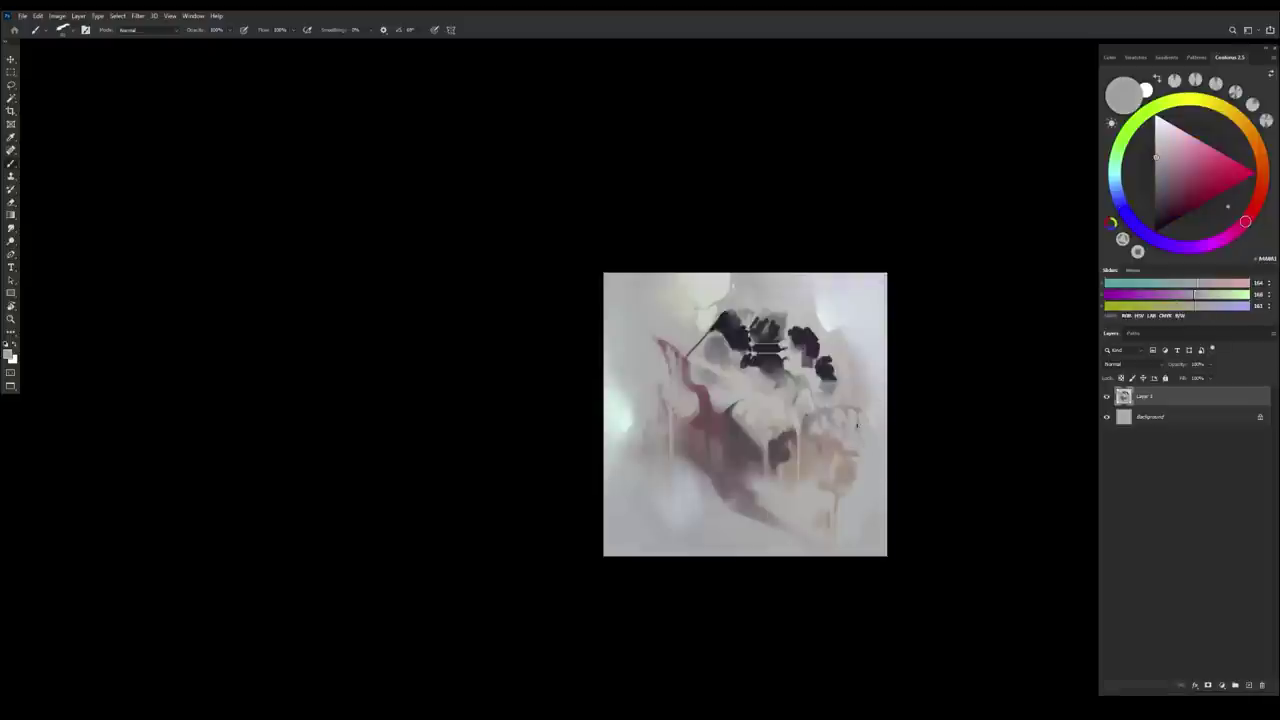
{"action": "left_click", "coordinate": [853, 424], "text": "alt"}
{"action": "left_click", "coordinate": [840, 448], "text": "alt"}
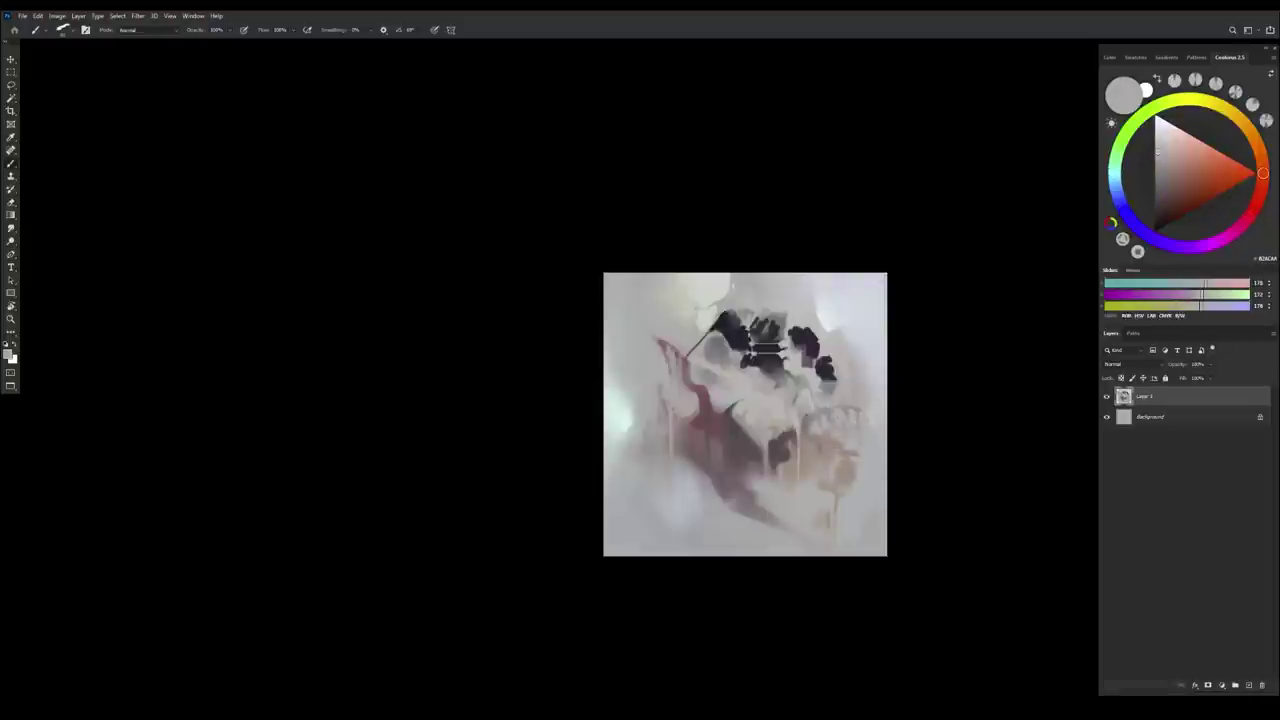
Flip the canvas horizontally back to its original orientation
{"action": "key", "text": "ctrl+shift+h"}
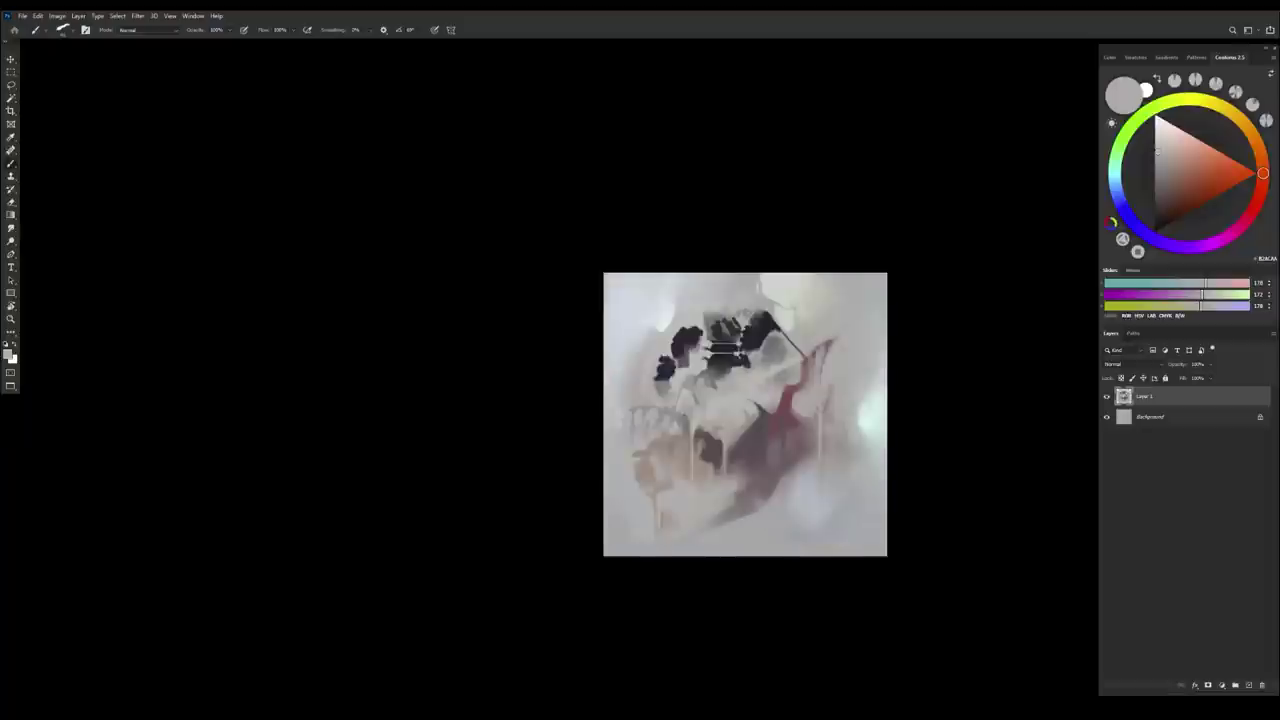
{"action": "scroll", "coordinate": [783, 430], "scroll_direction": "up", "scroll_amount": 1}
{"action": "left_click_drag", "start_coordinate": [773, 447], "coordinate": [717, 424]}
{"action": "scroll", "coordinate": [583, 406], "scroll_direction": "up", "scroll_amount": 3}
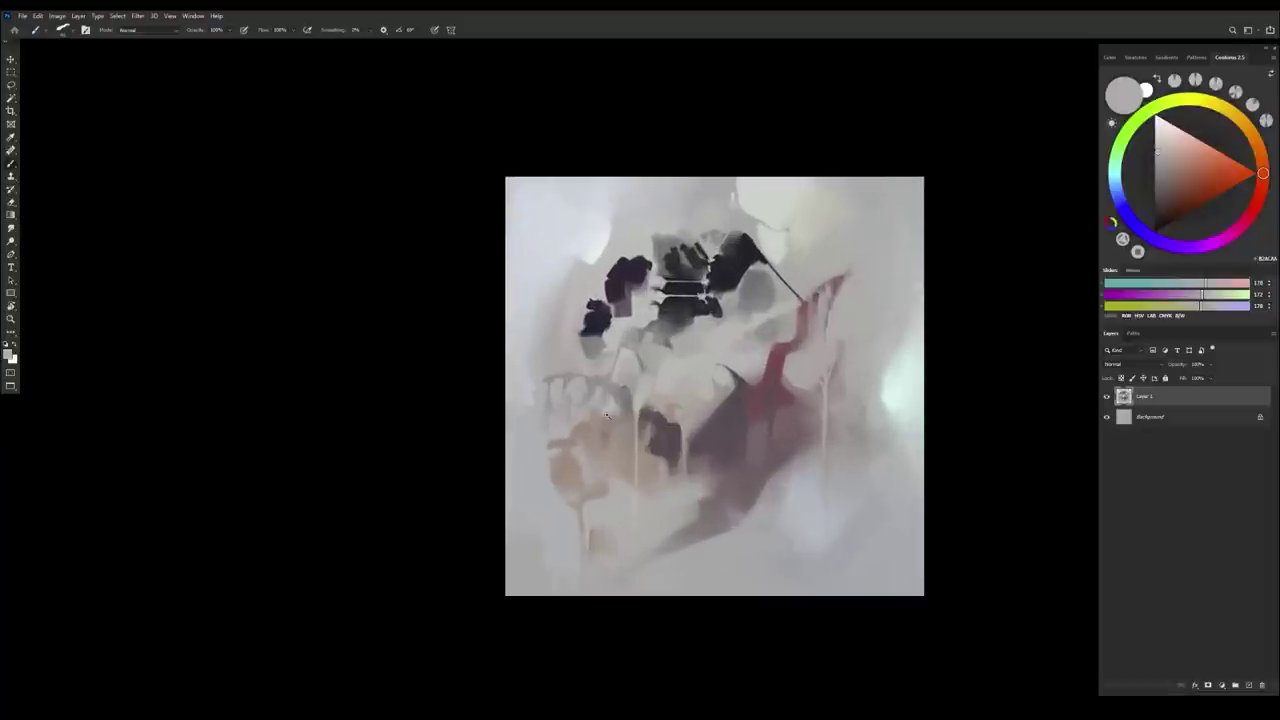
Paint small near-black accents with a blue hue across the dark blotch beside the peach shape
{"action": "left_click", "coordinate": [594, 405], "text": "alt"}
{"action": "left_click_drag", "start_coordinate": [1159, 180], "coordinate": [1154, 232]}
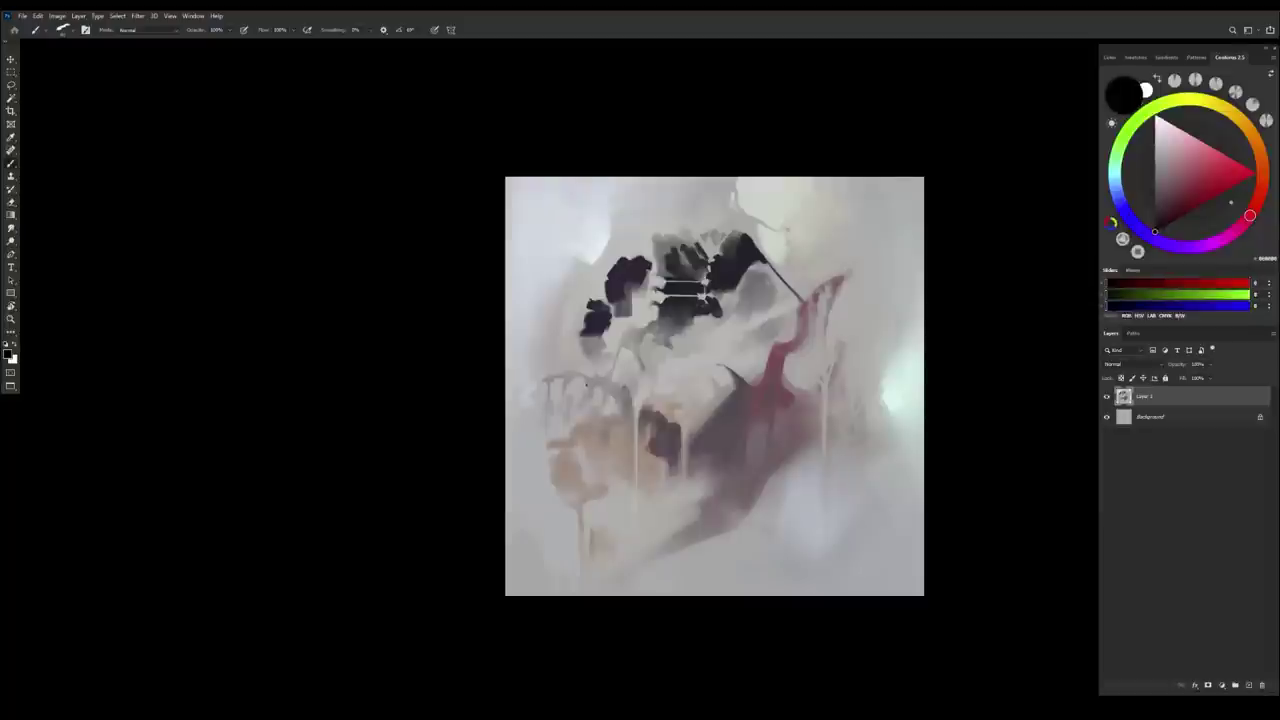
{"action": "left_click", "coordinate": [1155, 240]}
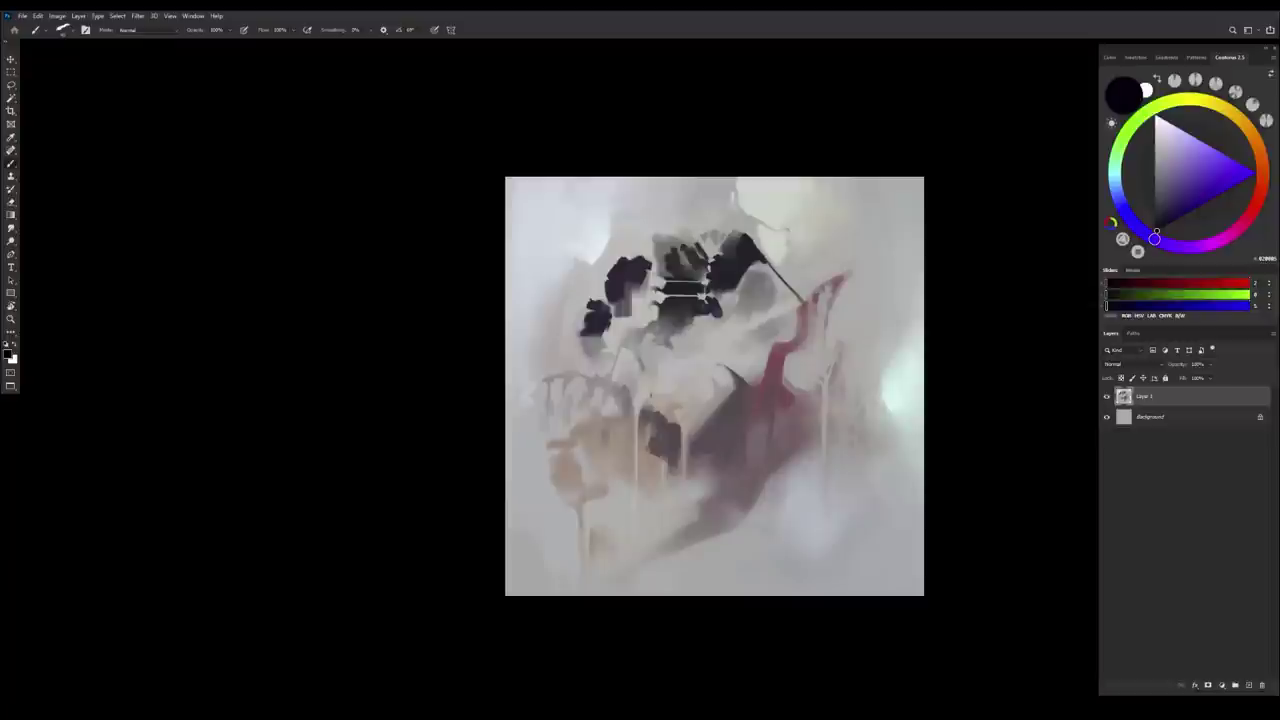
{"action": "left_click_drag", "start_coordinate": [662, 426], "coordinate": [664, 432]}
{"action": "left_click_drag", "start_coordinate": [671, 432], "coordinate": [674, 443]}
Blend the near-black accents into the blotch beside the peach shape with sampled dark mauves and blacks
{"action": "left_click", "coordinate": [675, 454], "text": "alt"}
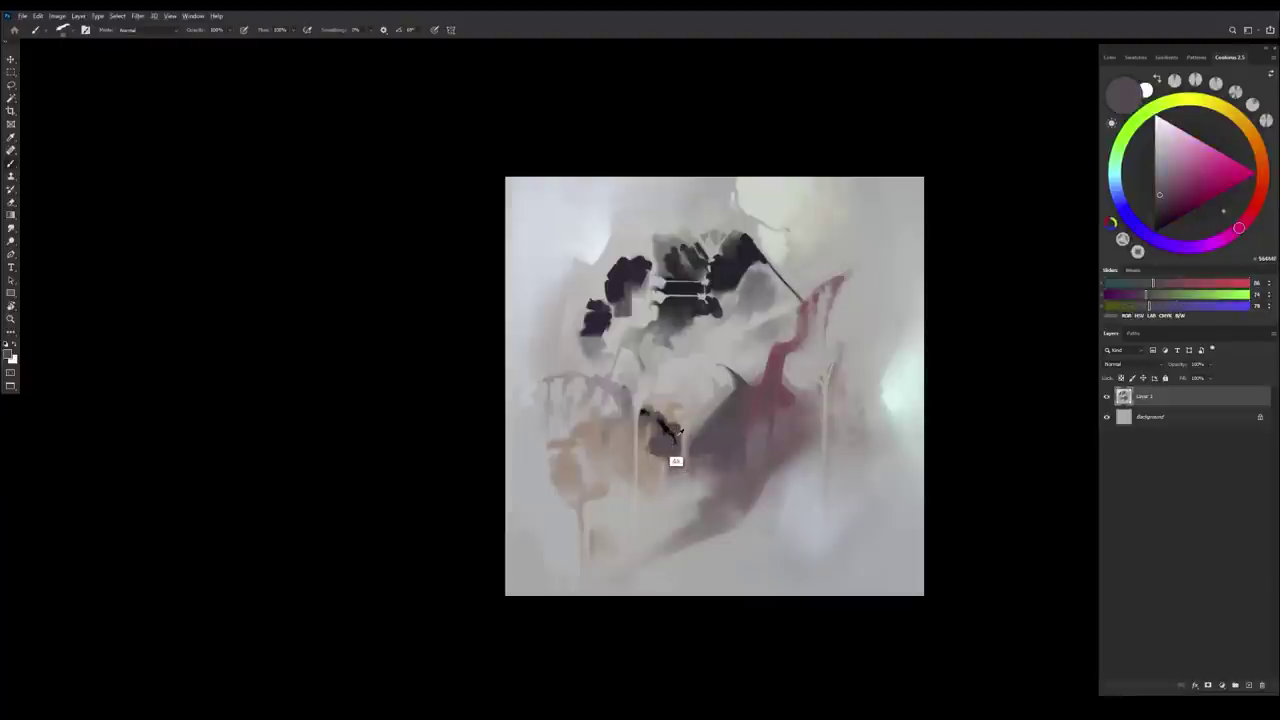
{"action": "key", "text": "Tab"}
{"action": "key", "text": "Tab"}
{"action": "left_click", "coordinate": [660, 434], "text": "alt"}
{"action": "left_click", "coordinate": [677, 439], "text": "alt"}
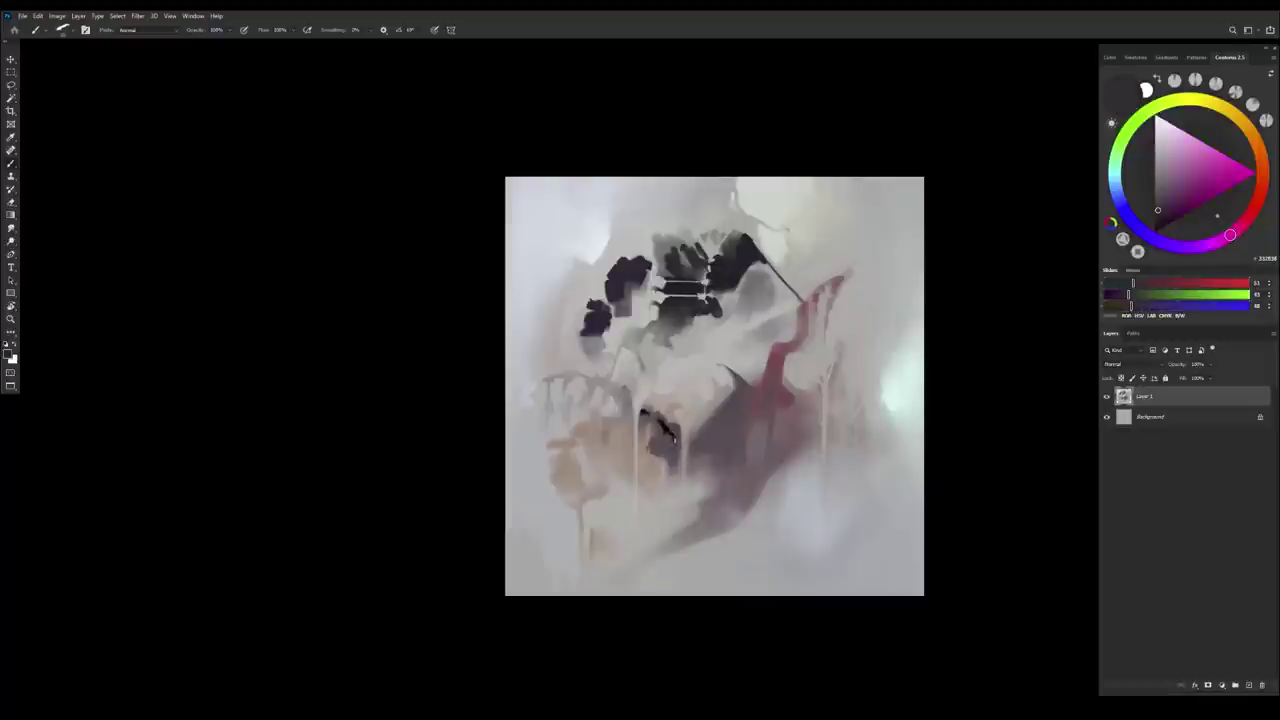
{"action": "left_click", "coordinate": [675, 436], "text": "alt"}
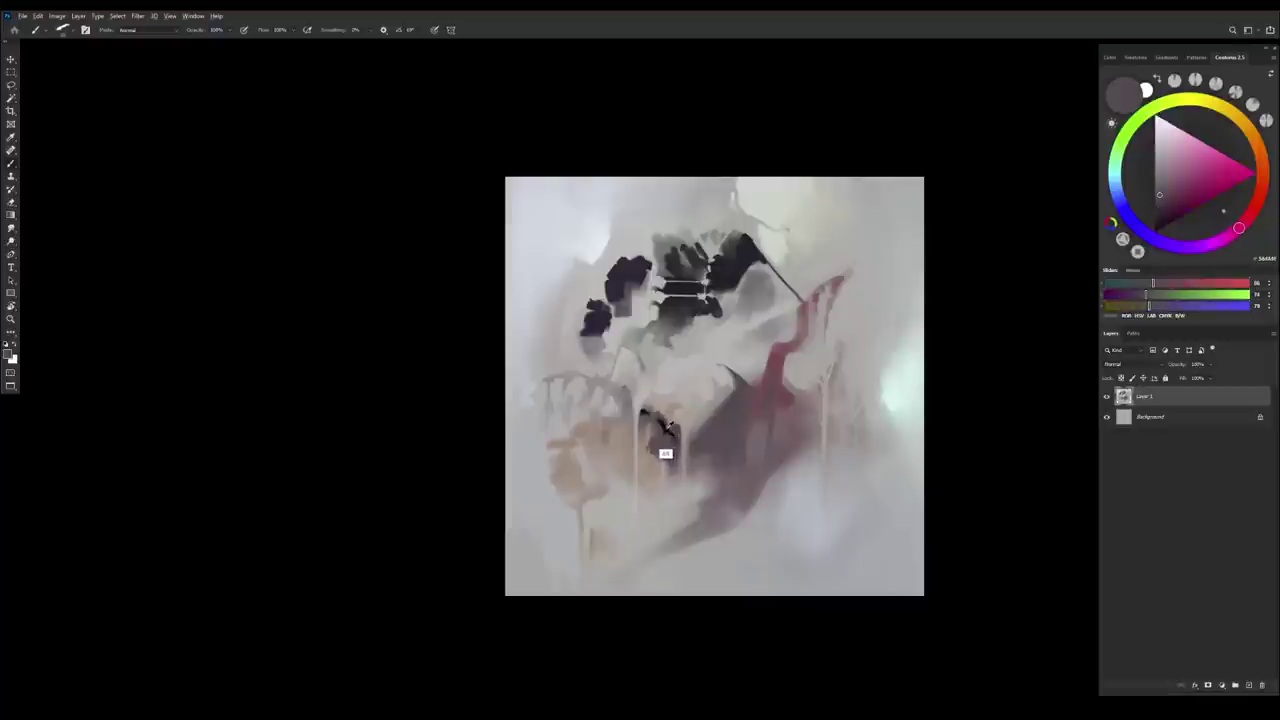
{"action": "left_click", "coordinate": [665, 450], "text": "alt"}
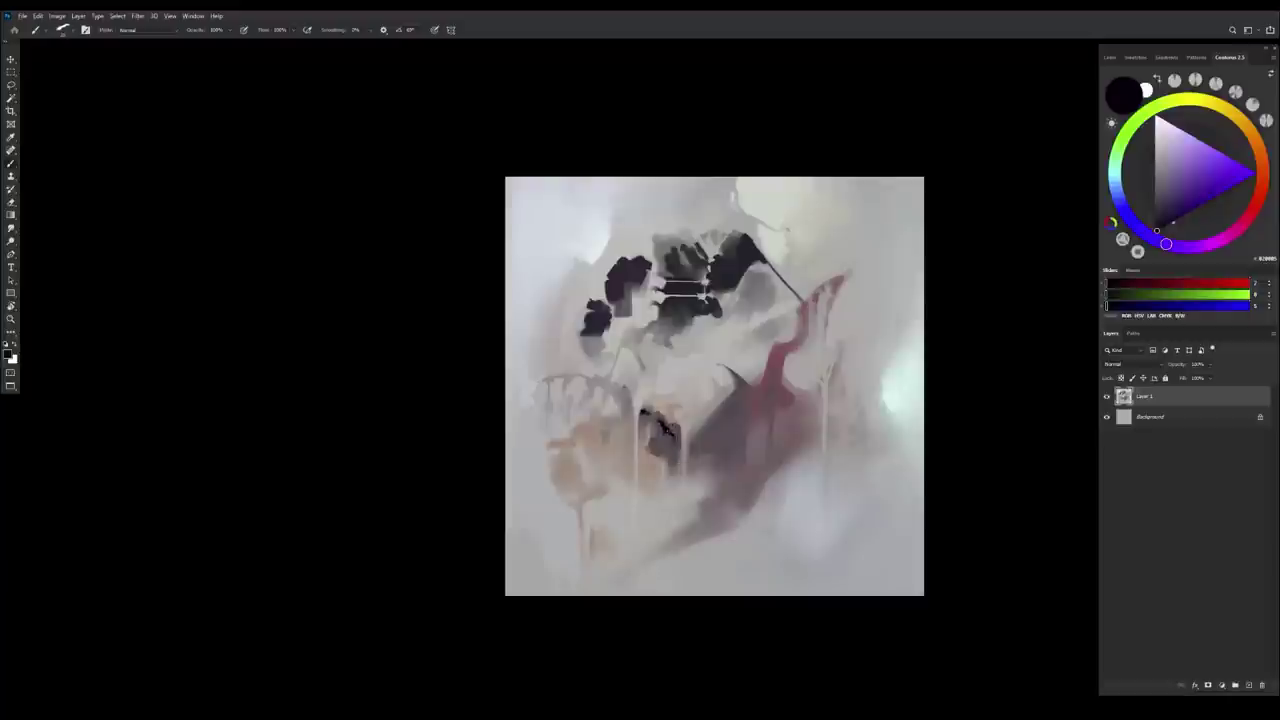
{"action": "left_click", "coordinate": [664, 430], "text": "alt"}
{"action": "left_click", "coordinate": [667, 434], "text": "alt"}
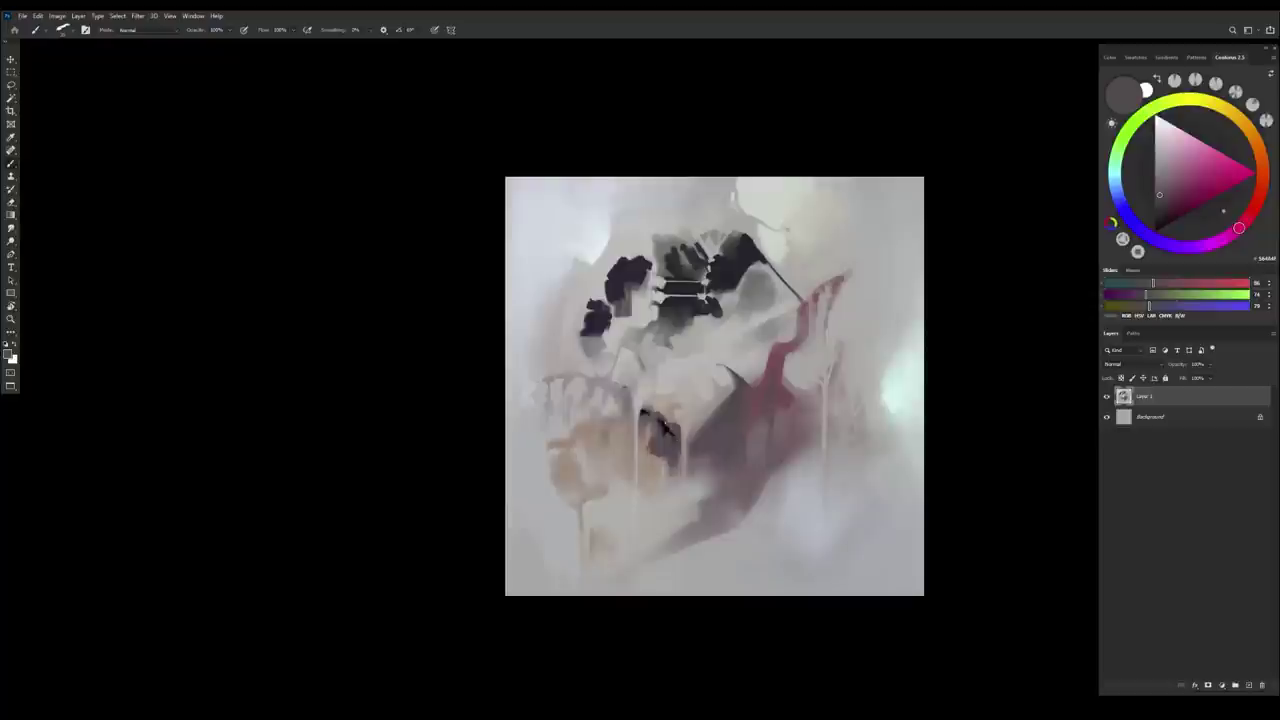
{"action": "left_click", "coordinate": [667, 429], "text": "alt"}
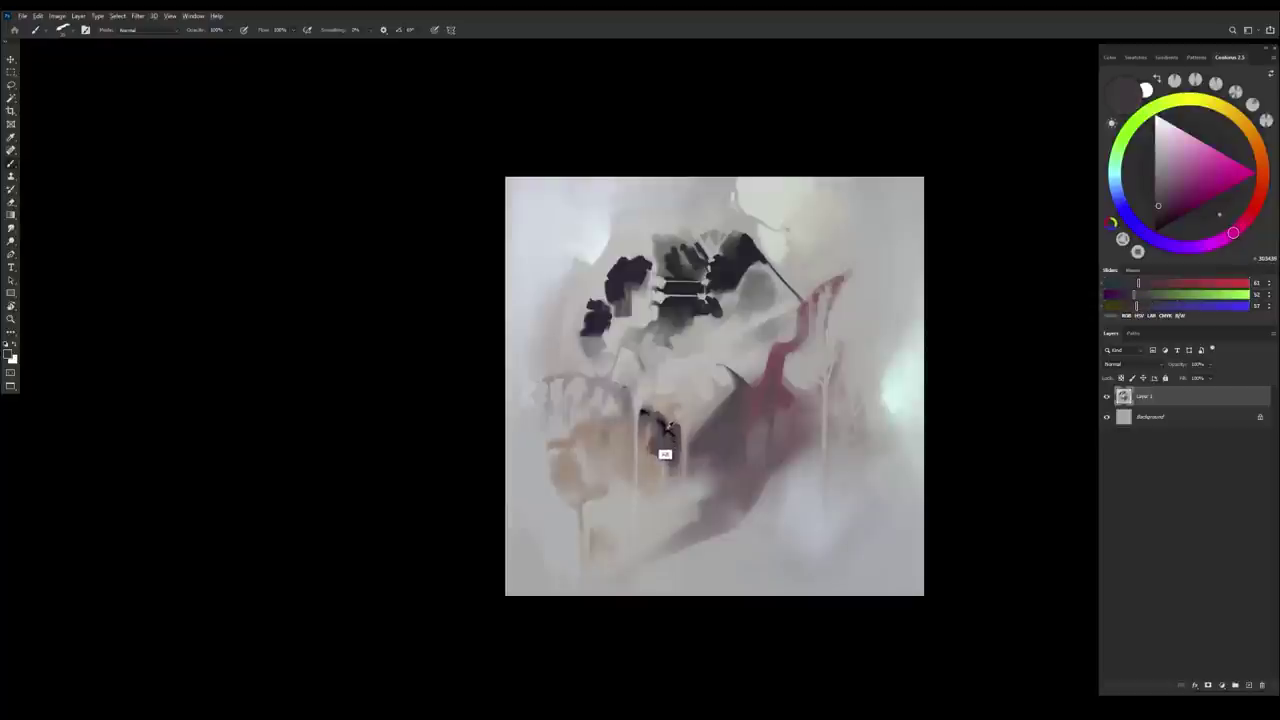
Extend broken near-black marks with a cyan-blue hue from the blotch up to the arched grey drips, refining them with sampled greys
{"action": "key", "text": "d"}
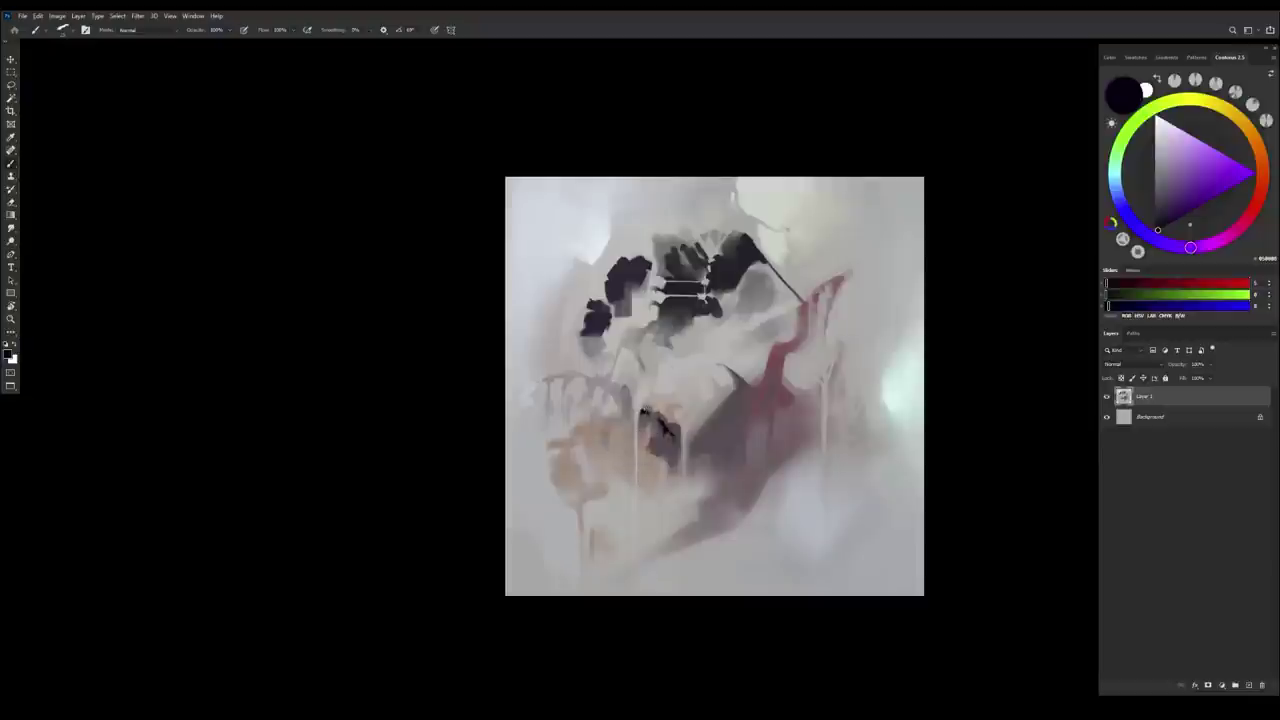
{"action": "left_click", "coordinate": [1116, 180]}
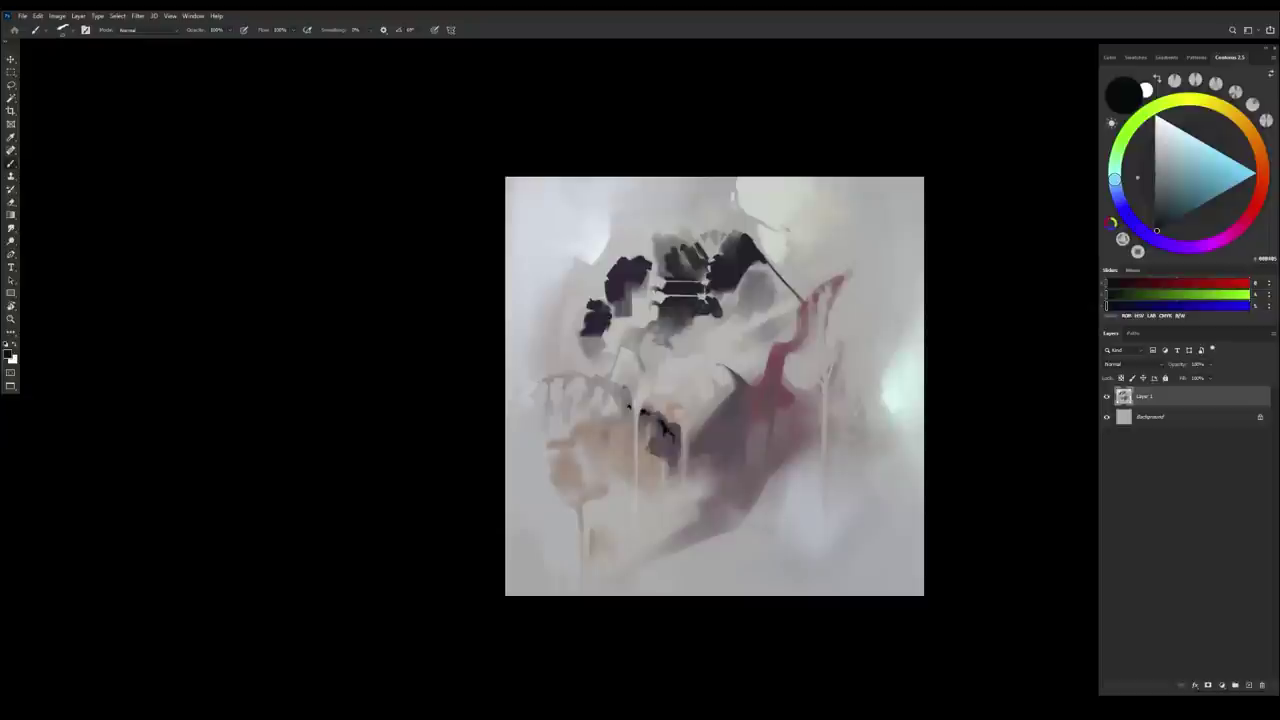
{"action": "left_click", "coordinate": [629, 406], "text": "alt"}
{"action": "left_click", "coordinate": [627, 406], "text": "alt"}
{"action": "left_click", "coordinate": [629, 406], "text": "alt"}
{"action": "left_click", "coordinate": [629, 407], "text": "alt"}
{"action": "left_click", "coordinate": [628, 402], "text": "alt"}
{"action": "left_click", "coordinate": [629, 396], "text": "alt"}
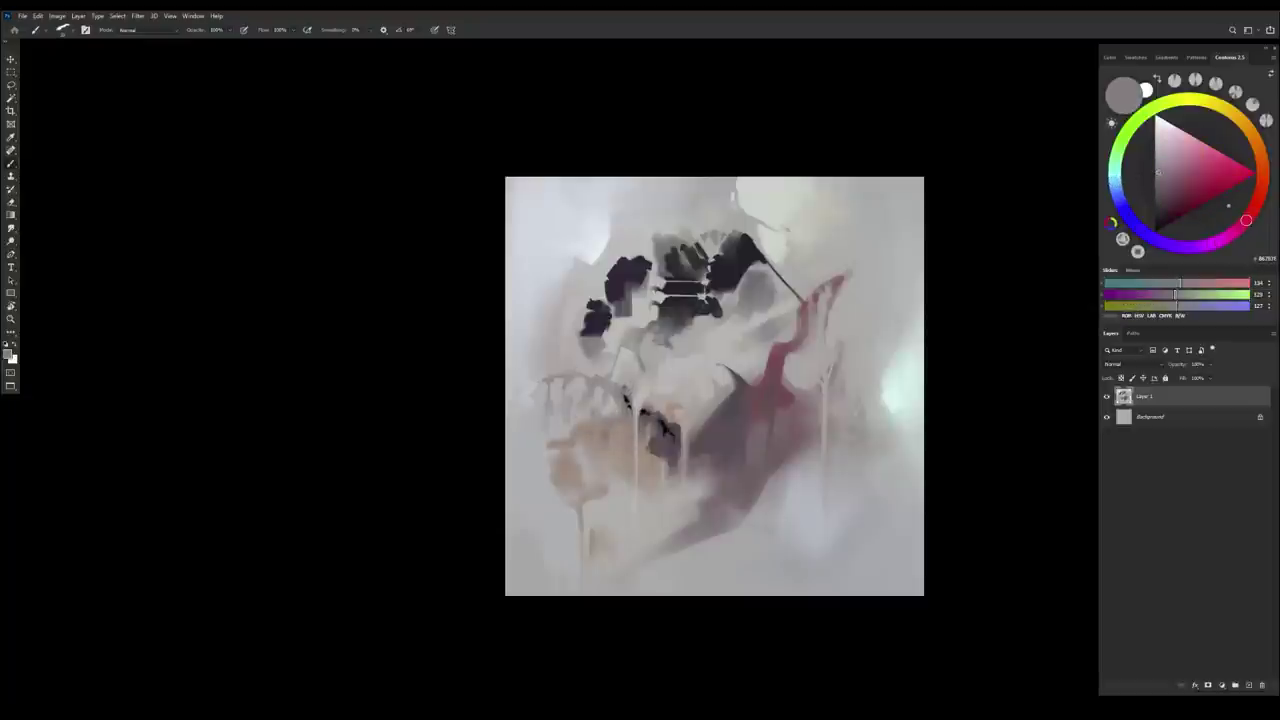
{"action": "left_click", "coordinate": [627, 402], "text": "alt"}
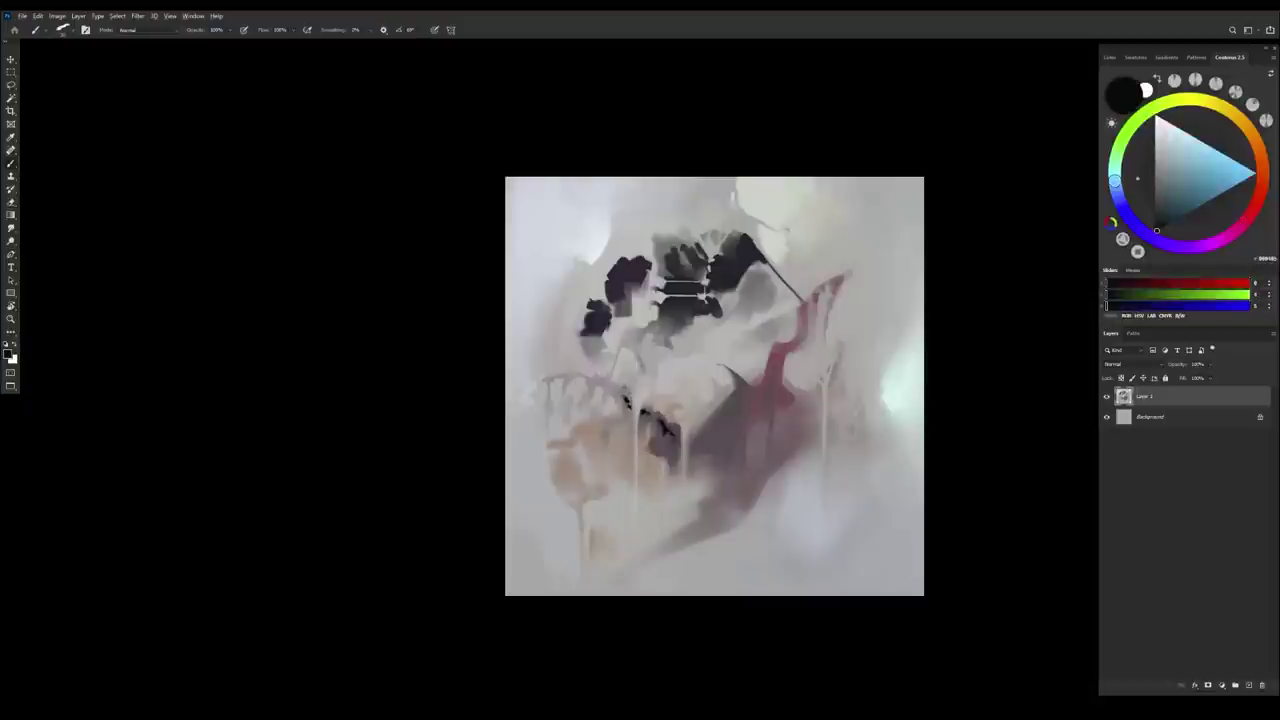
{"action": "left_click", "coordinate": [628, 399], "text": "alt"}
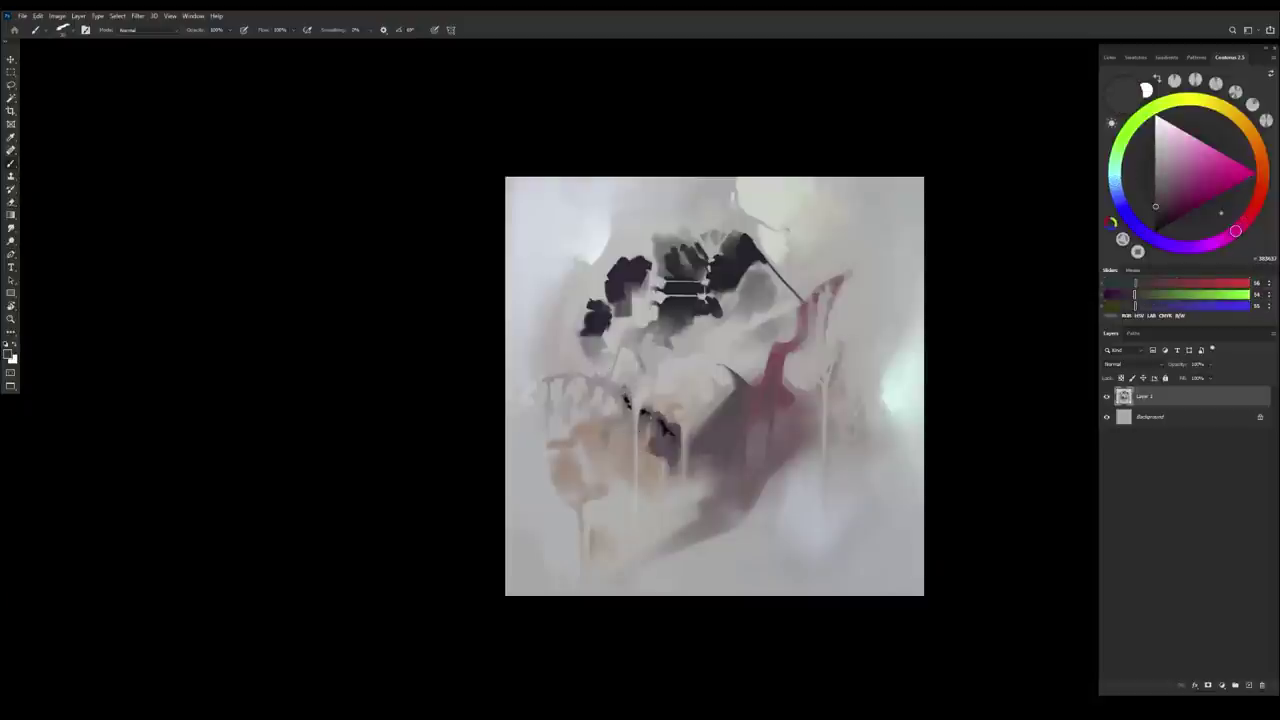
Flip the canvas horizontally and refine the edges of the near-black marks above the peach shape with sampled mauve-greys
{"action": "key", "text": "ctrl+shift+h"}
{"action": "left_click_drag", "start_coordinate": [804, 430], "coordinate": [784, 386]}
{"action": "scroll", "coordinate": [784, 386], "scroll_direction": "up", "scroll_amount": 3}
{"action": "left_click", "coordinate": [772, 401], "text": "alt"}
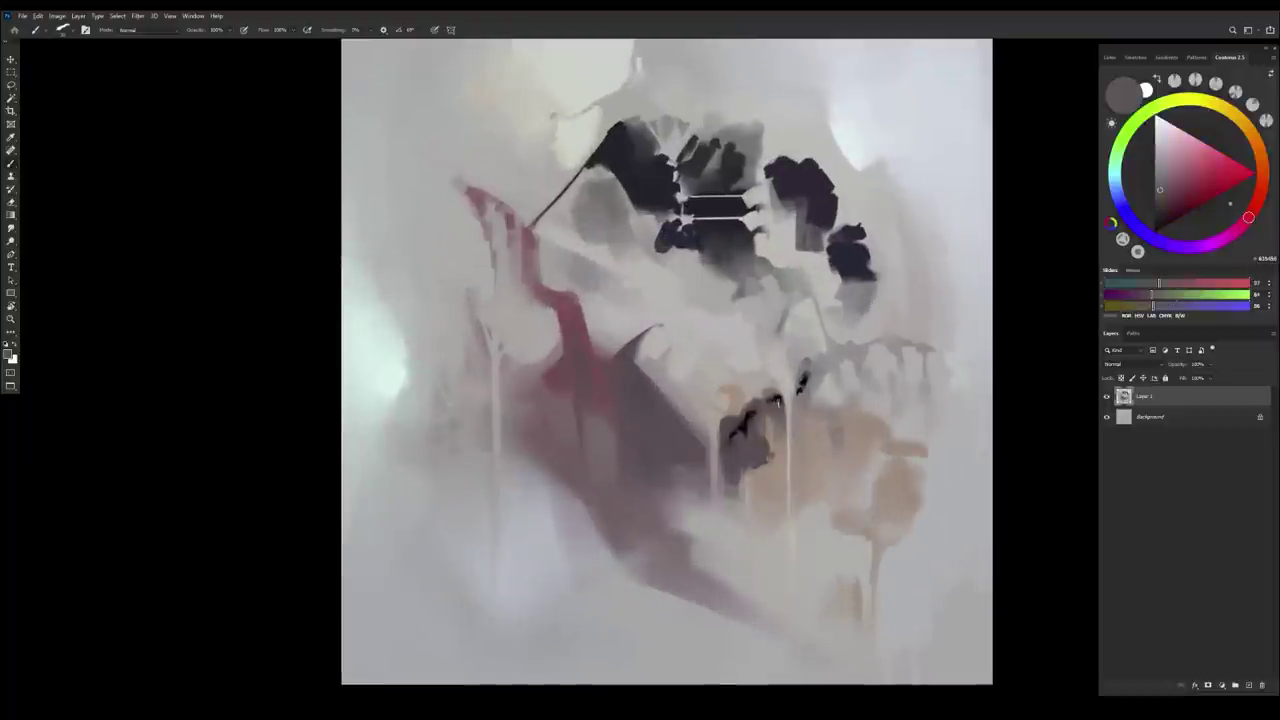
{"action": "left_click", "coordinate": [778, 404], "text": "alt"}
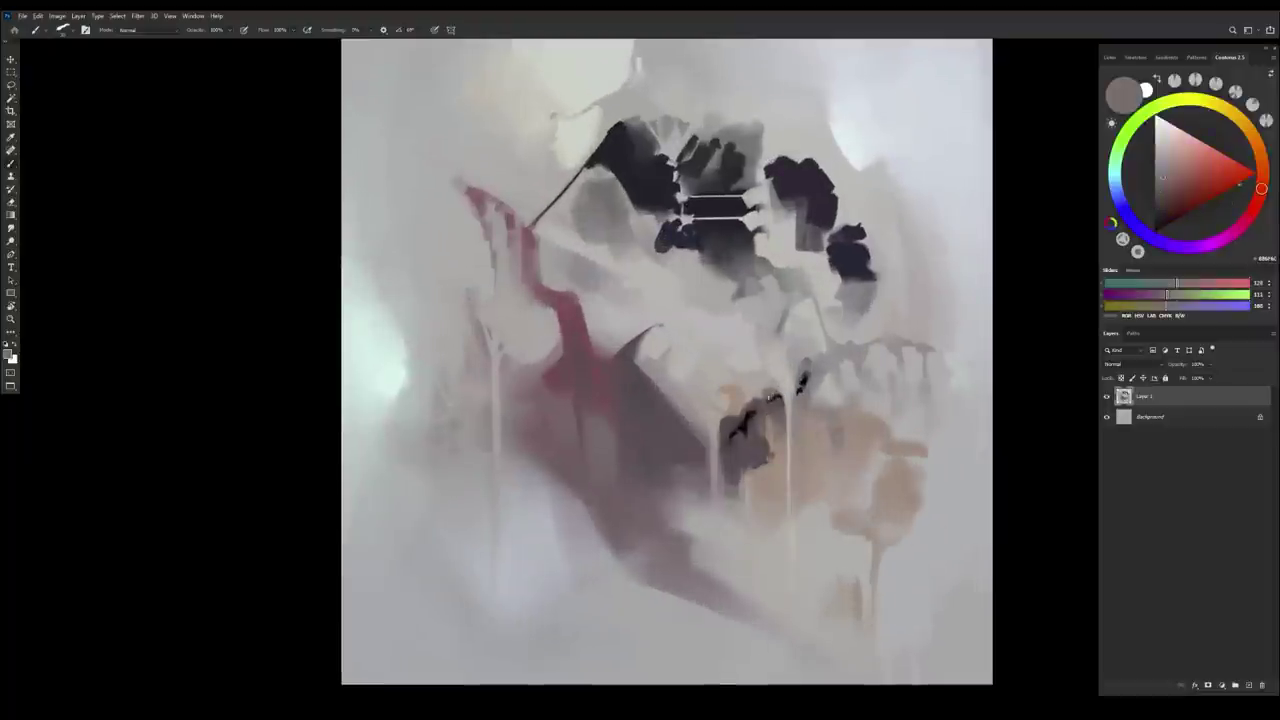
{"action": "left_click", "coordinate": [750, 430], "text": "alt"}
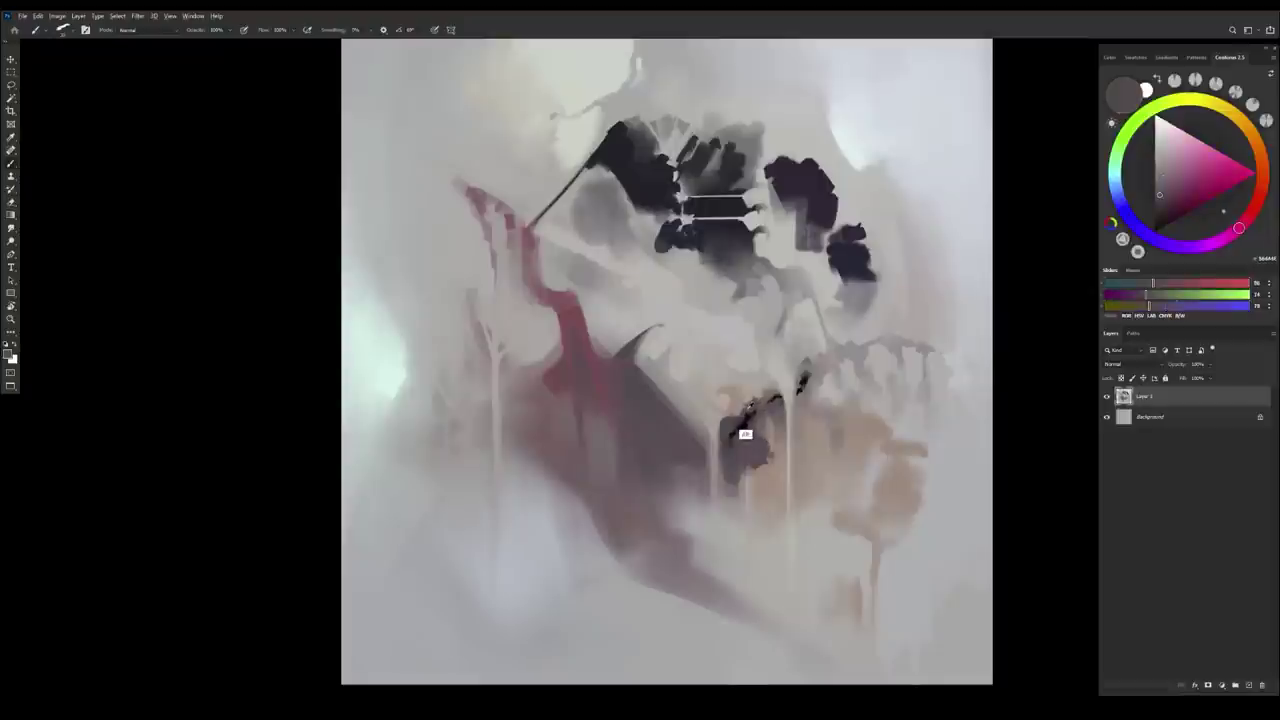
{"action": "left_click", "coordinate": [747, 428], "text": "alt"}
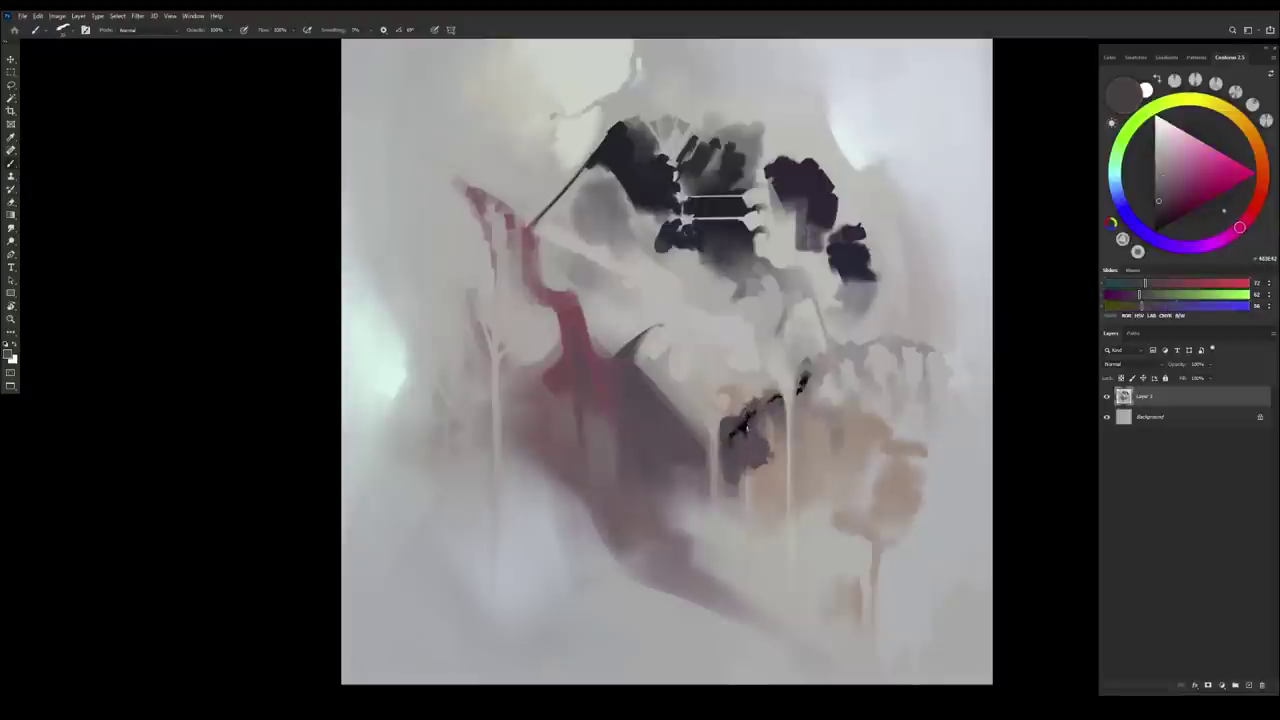
Deepen and blend the near-black marks across the dark blotch beside the peach shape with sampled and darkened mauves
{"action": "left_click", "coordinate": [741, 431], "text": "alt"}
{"action": "left_click", "coordinate": [736, 434], "text": "alt"}
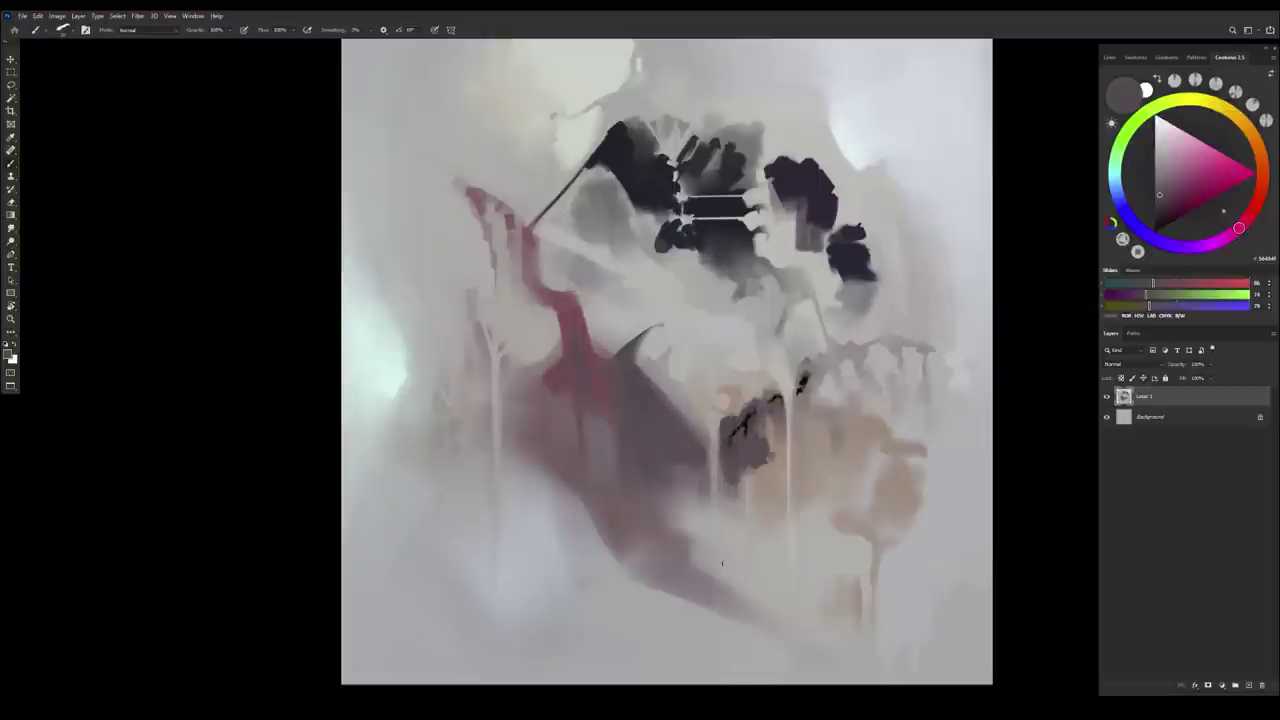
{"action": "left_click", "coordinate": [1165, 209]}
{"action": "left_click_drag", "start_coordinate": [1235, 237], "coordinate": [1225, 238]}
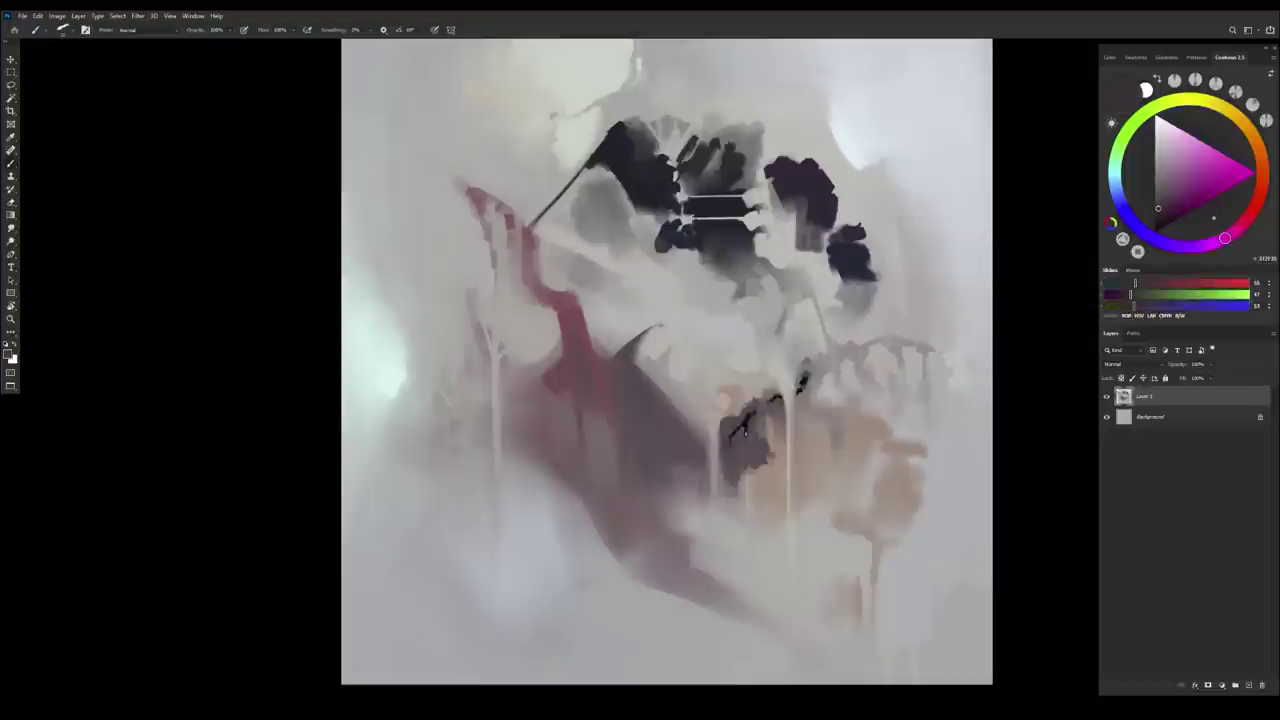
{"action": "left_click", "coordinate": [728, 422], "text": "alt"}
{"action": "left_click", "coordinate": [730, 428], "text": "alt"}
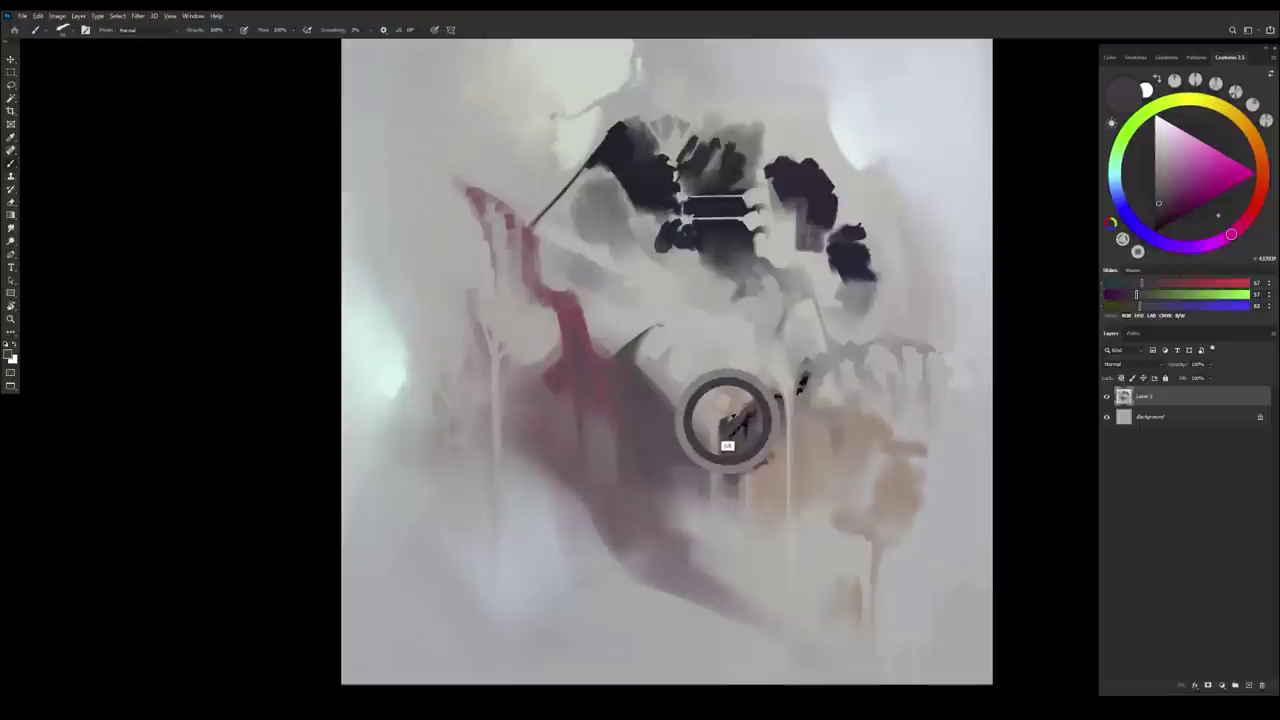
{"action": "left_click", "coordinate": [730, 430], "text": "alt"}
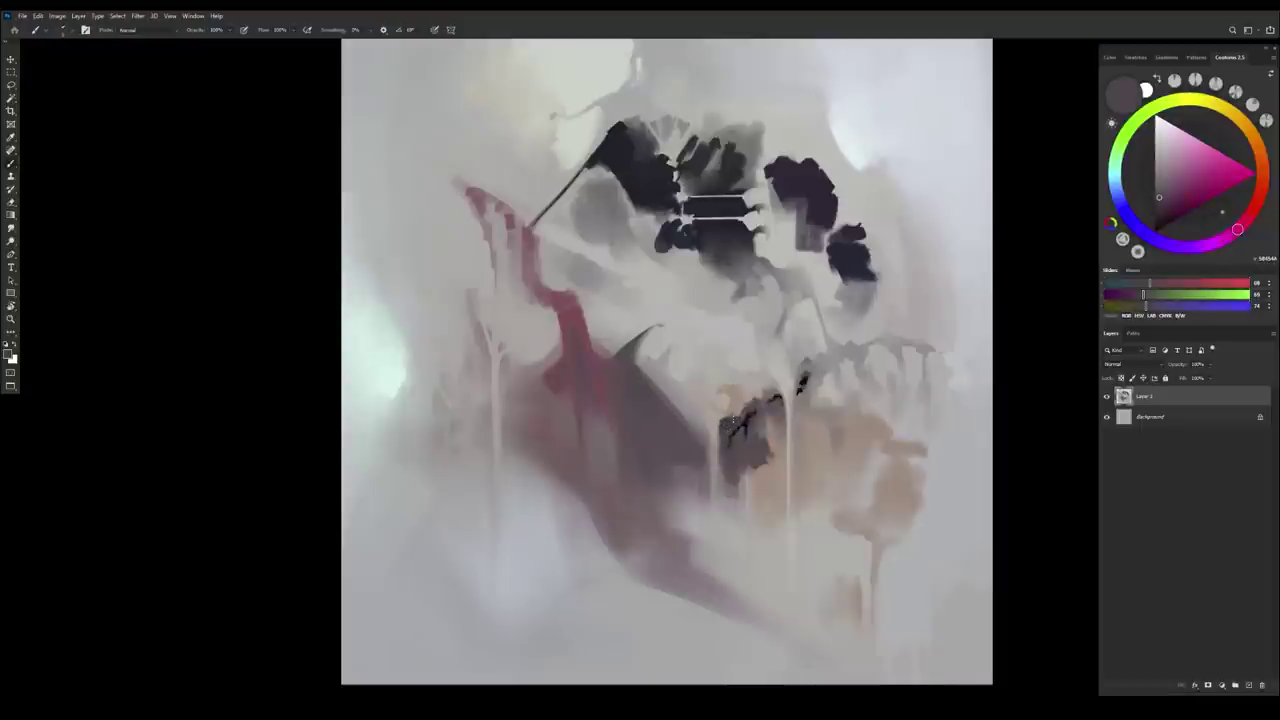
{"action": "left_click", "coordinate": [738, 436], "text": "alt"}
{"action": "left_click", "coordinate": [737, 456], "text": "alt"}
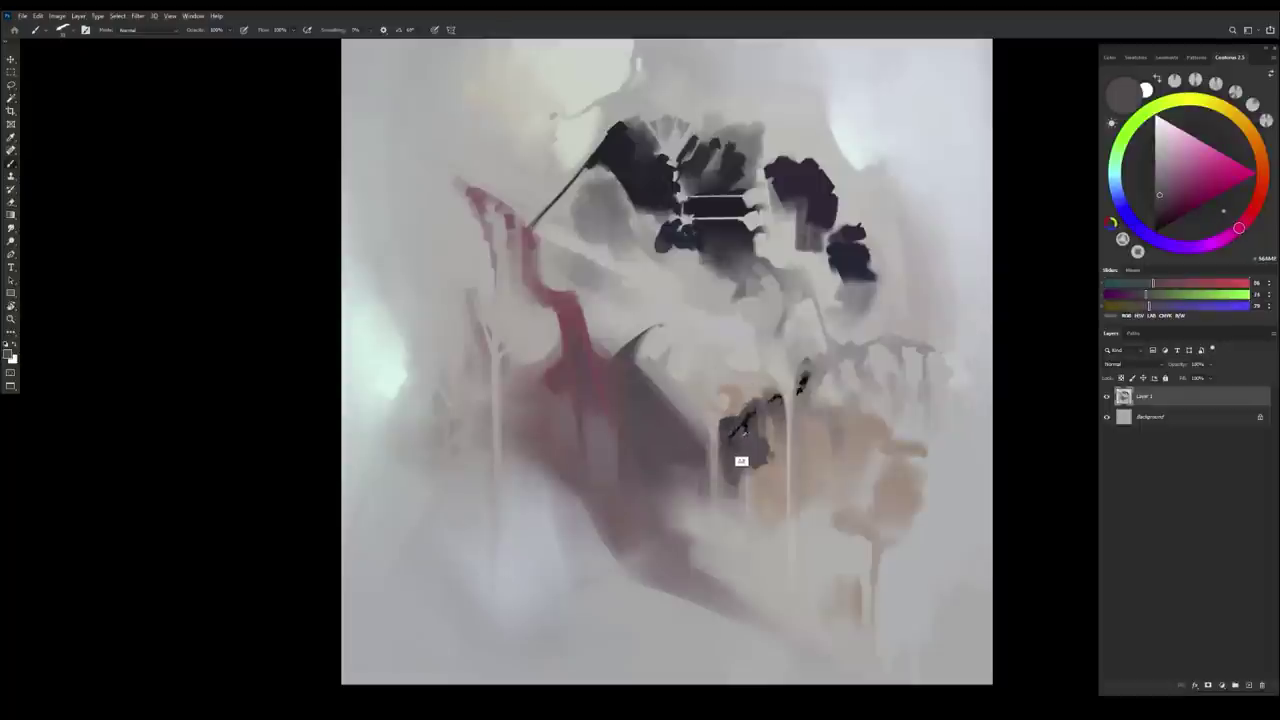
Soften the near-black marks between the blotch and the arched grey drips with sampled greys and muted mauves
{"action": "left_click", "coordinate": [673, 424], "text": "alt"}
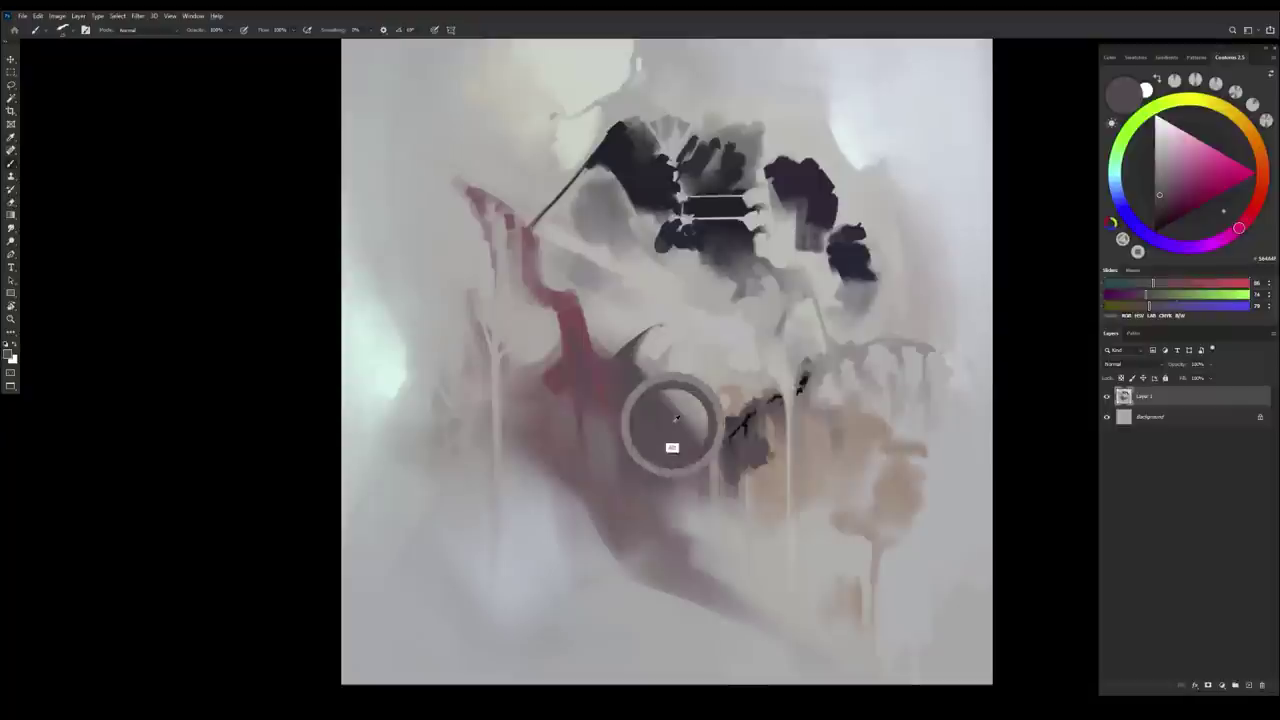
{"action": "left_click_drag", "start_coordinate": [712, 445], "coordinate": [650, 445]}
{"action": "left_click_drag", "start_coordinate": [773, 472], "coordinate": [805, 499]}
{"action": "scroll", "coordinate": [804, 498], "scroll_direction": "up", "scroll_amount": 3}
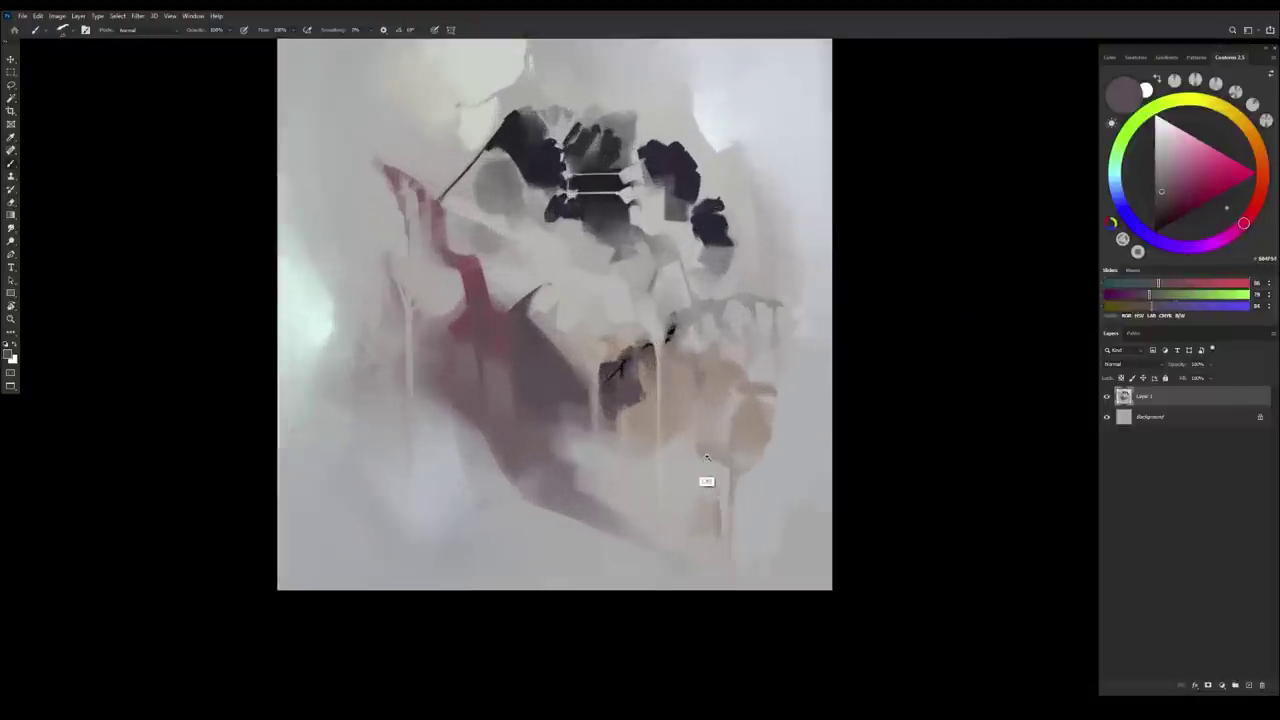
{"action": "left_click", "coordinate": [680, 329], "text": "alt"}
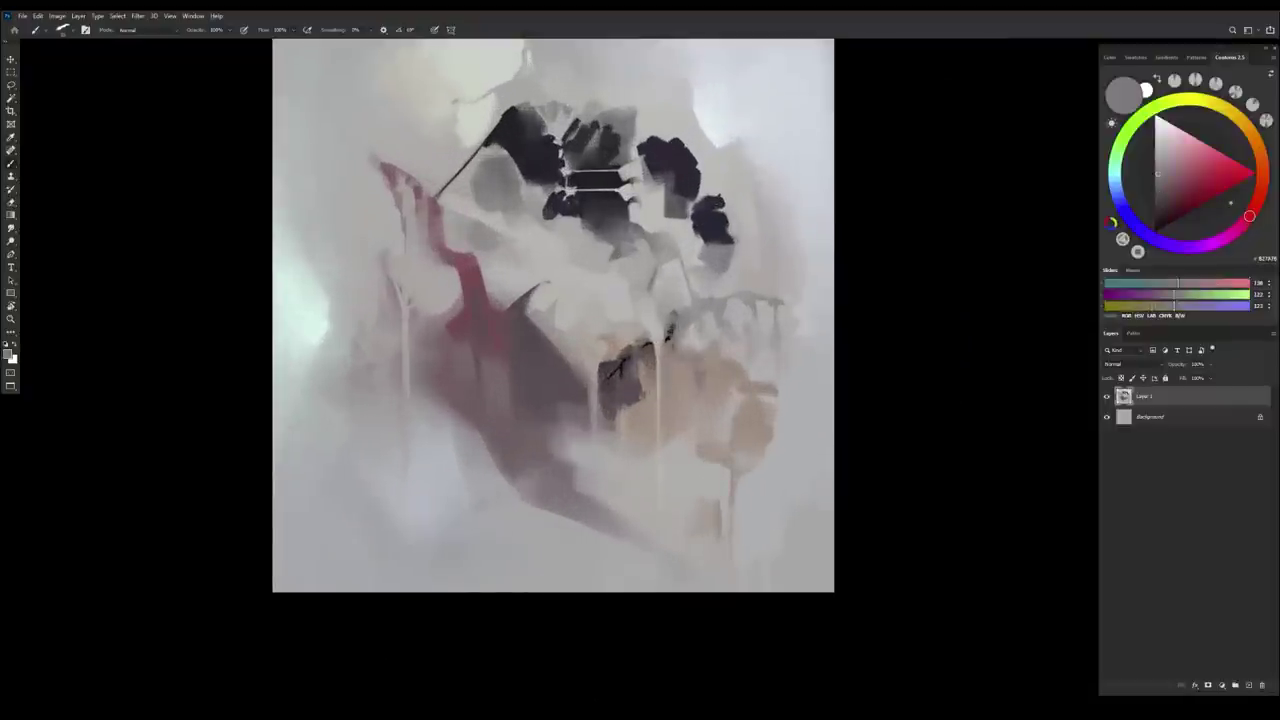
{"action": "left_click", "coordinate": [673, 350], "text": "alt"}
{"action": "left_click", "coordinate": [675, 345], "text": "alt"}
{"action": "left_click", "coordinate": [671, 351], "text": "alt"}
{"action": "left_click", "coordinate": [648, 366], "text": "alt"}
{"action": "left_click", "coordinate": [641, 350], "text": "alt"}
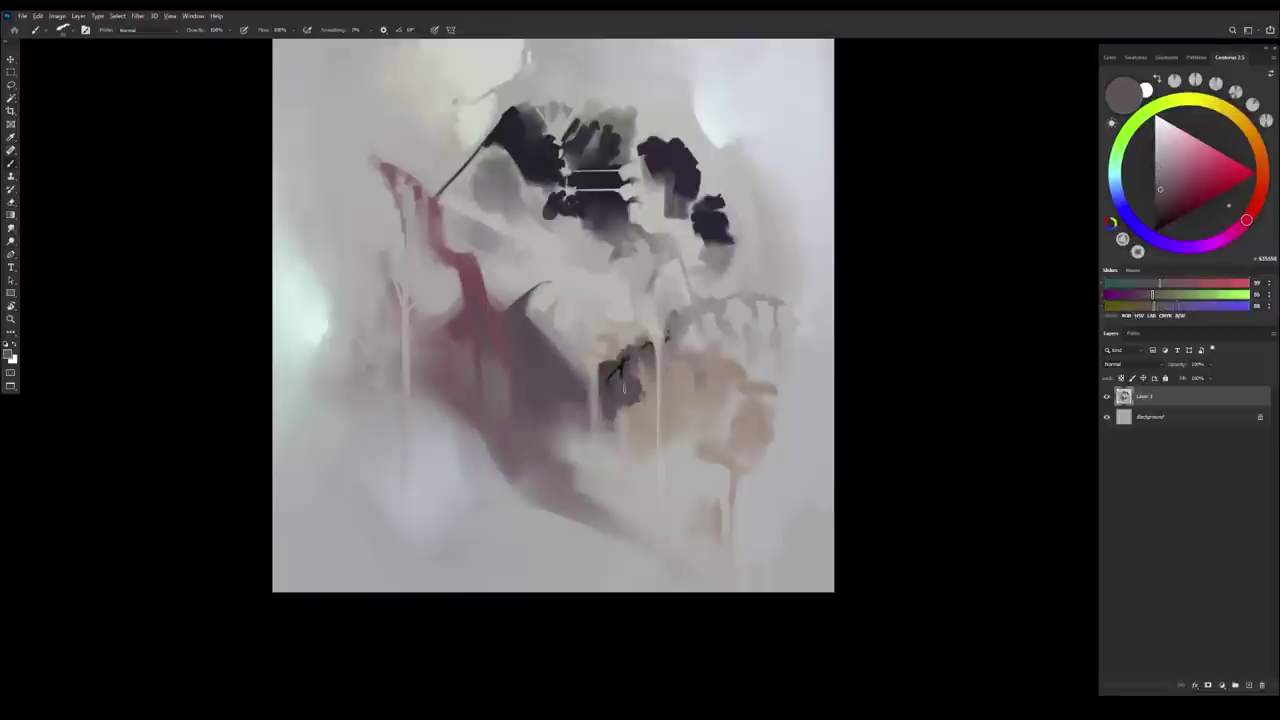
Paint pure black accents along the blotch's outer edge facing the mauve shape and blend them with sampled darks
{"action": "left_click", "coordinate": [1155, 231]}
{"action": "mouse_move", "coordinate": [606, 379]}
{"action": "left_mouse_down"}
{"action": "mouse_move", "coordinate": [604, 365]}
{"action": "mouse_move", "coordinate": [604, 419]}
{"action": "mouse_move", "coordinate": [611, 400]}
{"action": "mouse_move", "coordinate": [599, 410]}
{"action": "mouse_move", "coordinate": [588, 362]}
{"action": "left_mouse_up"}
{"action": "left_click", "coordinate": [614, 380], "text": "alt"}
{"action": "left_click", "coordinate": [604, 380], "text": "alt"}
{"action": "left_click", "coordinate": [612, 384], "text": "alt"}
{"action": "left_click", "coordinate": [604, 392], "text": "alt"}
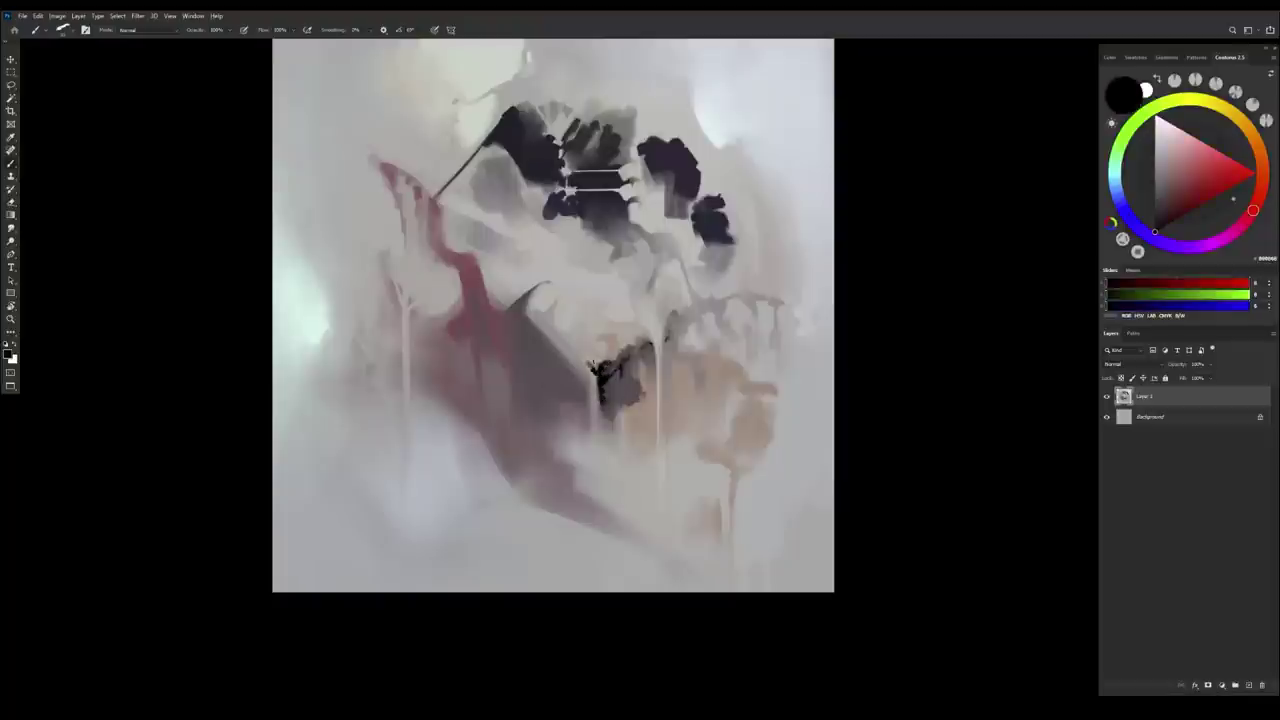
Trim the stray black marks beyond the blotch's outer edge with sampled warm light greys
{"action": "left_click", "coordinate": [591, 360], "text": "alt"}
{"action": "left_click", "coordinate": [592, 374], "text": "alt"}
{"action": "left_click", "coordinate": [580, 352], "text": "alt"}
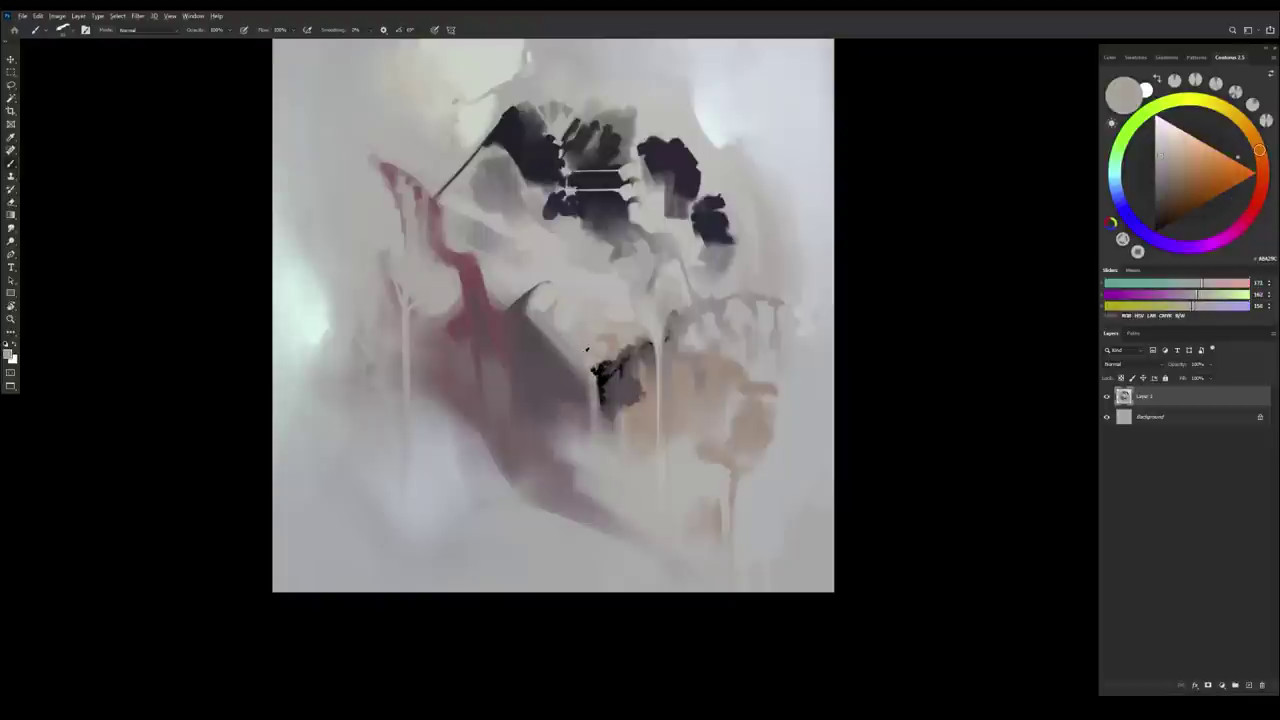
{"action": "left_click", "coordinate": [586, 366], "text": "alt"}
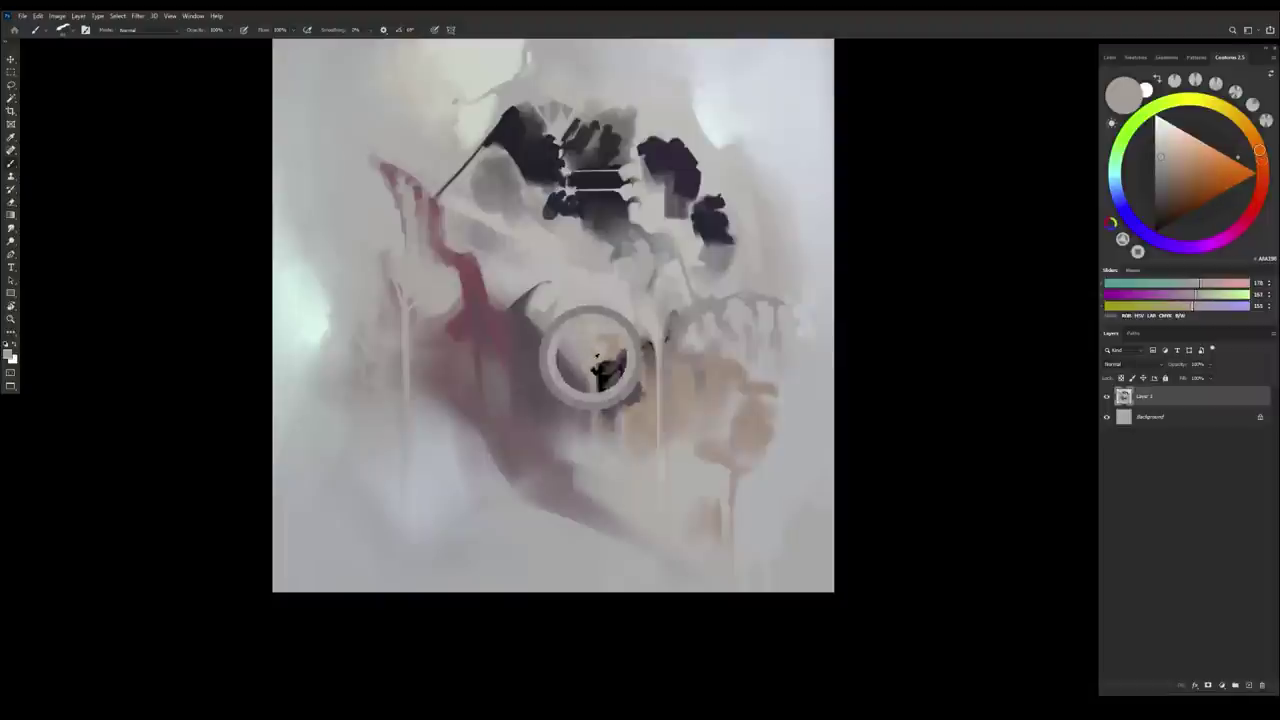
Merge Layer 1 down into the Background layer
{"action": "key", "text": "alt+bracketleft"}
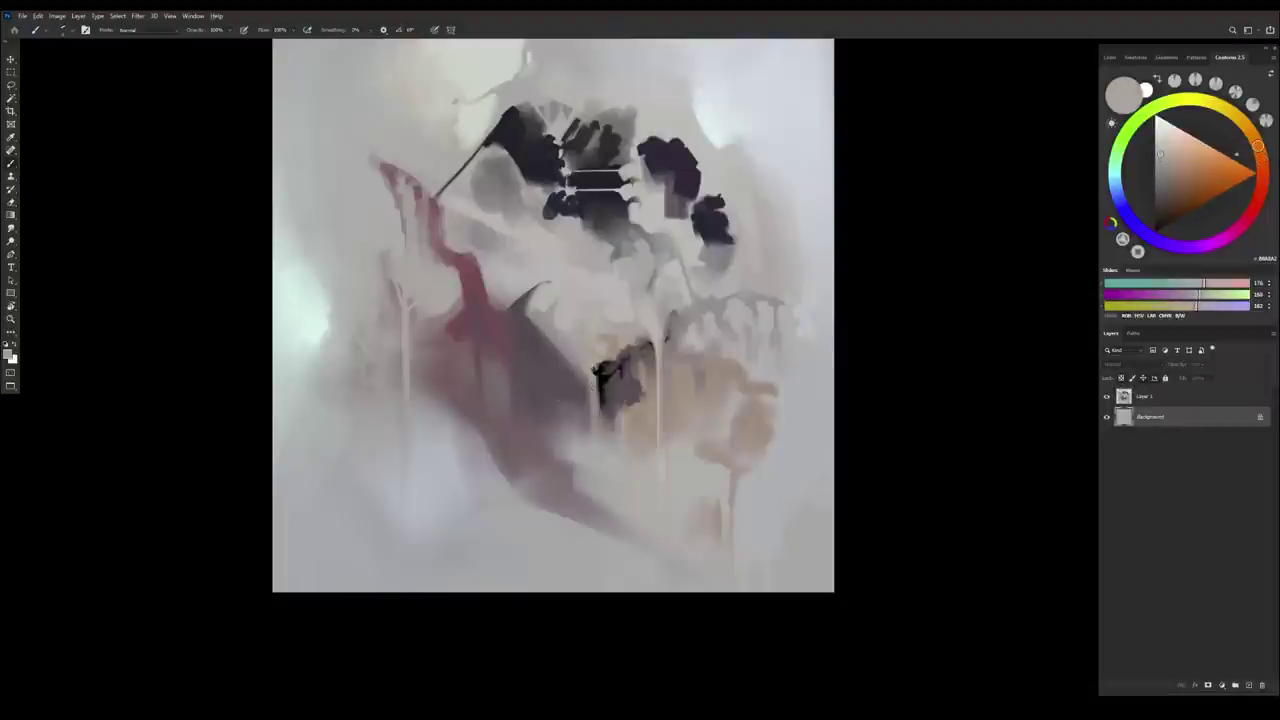
{"action": "left_click", "coordinate": [591, 389], "text": "alt"}
{"action": "left_click", "coordinate": [1144, 400]}
{"action": "key", "text": "ctrl+e"}
{"action": "left_click", "coordinate": [592, 388], "text": "alt"}
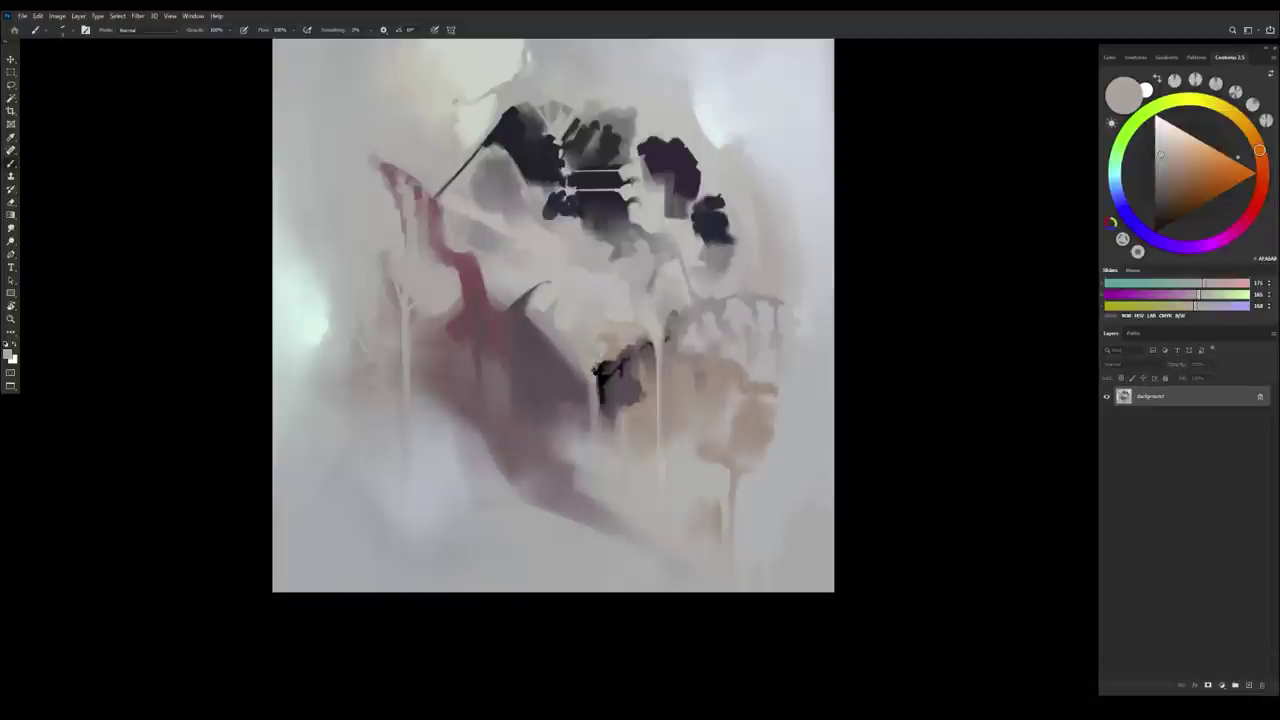
Blend the boundary between the dark blotch and the peach shape with sampled mauves and warm greys
{"action": "scroll", "coordinate": [614, 474], "scroll_direction": "down", "scroll_amount": 3}
{"action": "scroll", "coordinate": [632, 505], "scroll_direction": "up", "scroll_amount": 2}
{"action": "left_click", "coordinate": [634, 352], "text": "alt"}
{"action": "left_click", "coordinate": [636, 388], "text": "alt"}
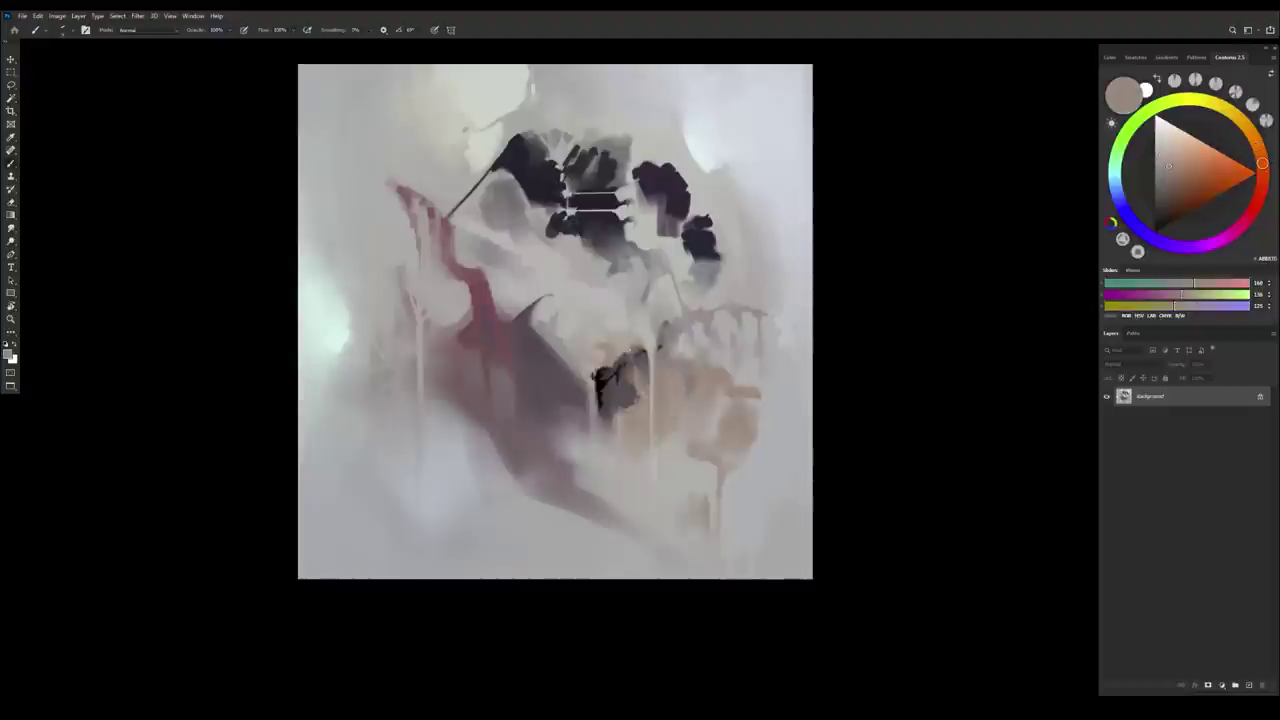
{"action": "left_click", "coordinate": [614, 380], "text": "alt"}
{"action": "left_click", "coordinate": [636, 400], "text": "alt"}
{"action": "left_click", "coordinate": [655, 378], "text": "alt"}
{"action": "left_click", "coordinate": [656, 400], "text": "alt"}
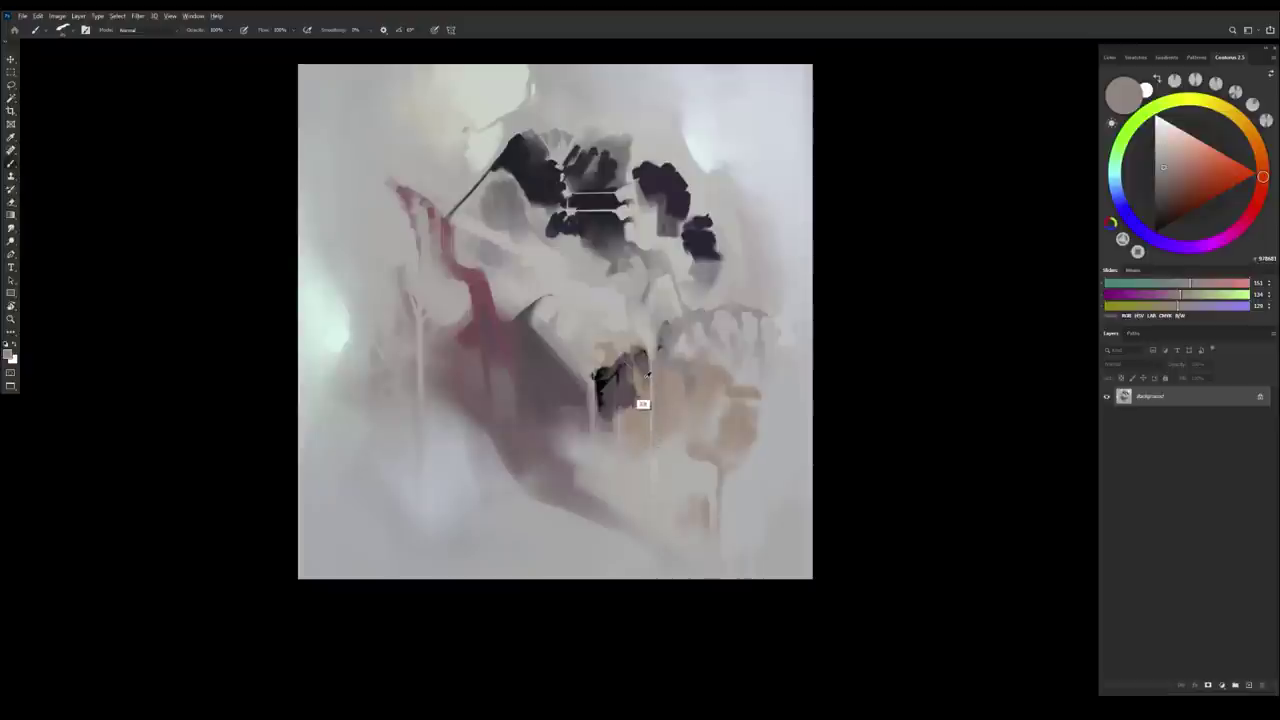
Refine the thin pale drip running down through the peach shape with sampled beiges and light greys
{"action": "left_click", "coordinate": [653, 420], "text": "alt"}
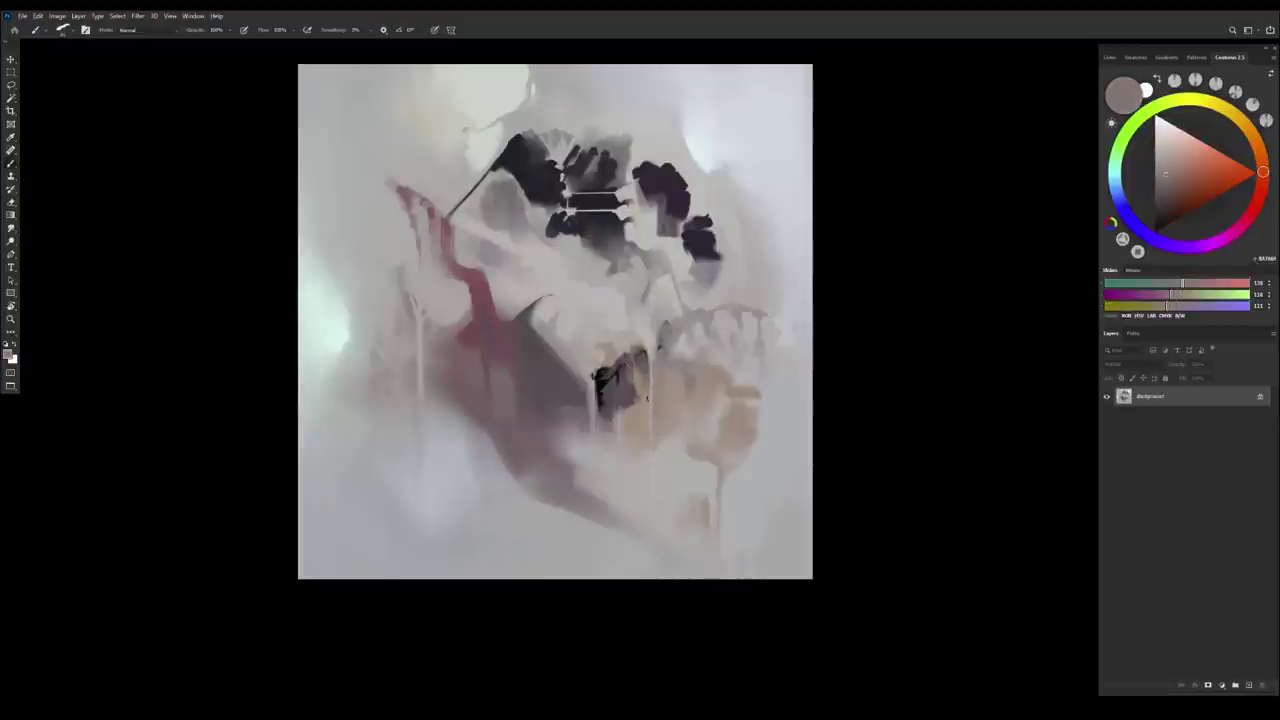
{"action": "left_click", "coordinate": [649, 445], "text": "alt"}
{"action": "left_click", "coordinate": [648, 457], "text": "alt"}
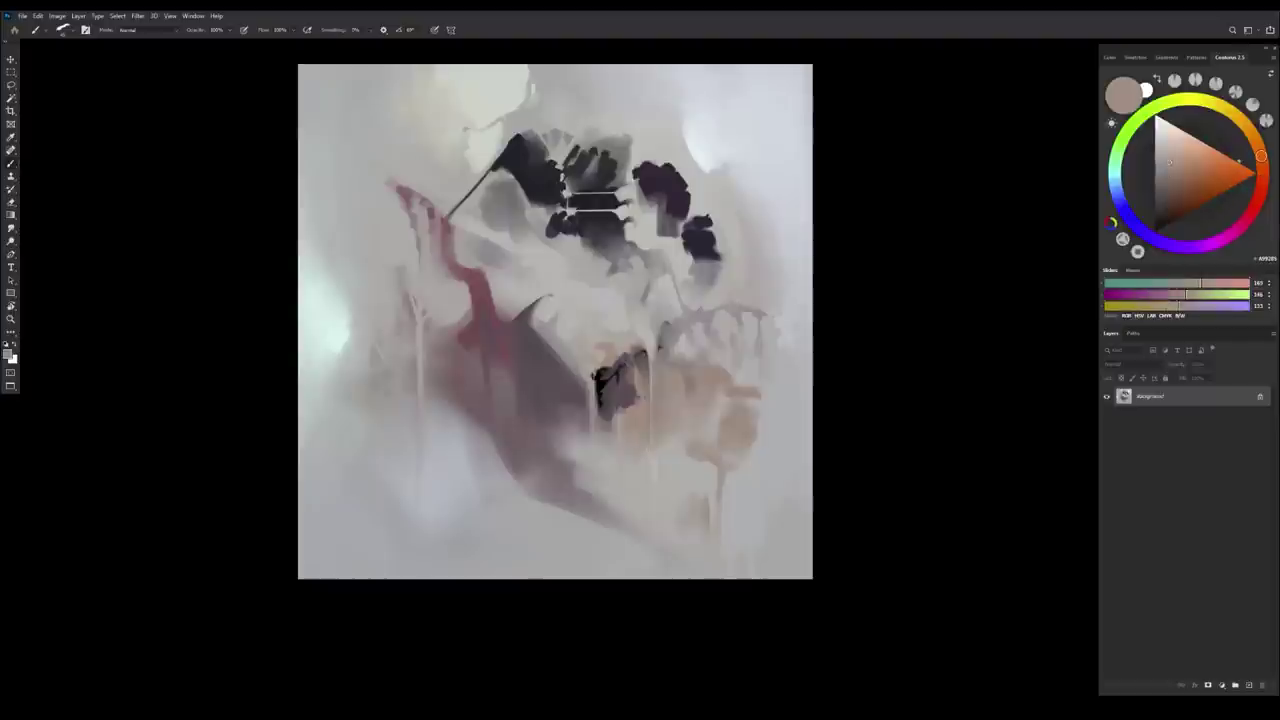
{"action": "left_click", "coordinate": [658, 430], "text": "alt"}
{"action": "left_click", "coordinate": [663, 476], "text": "alt"}
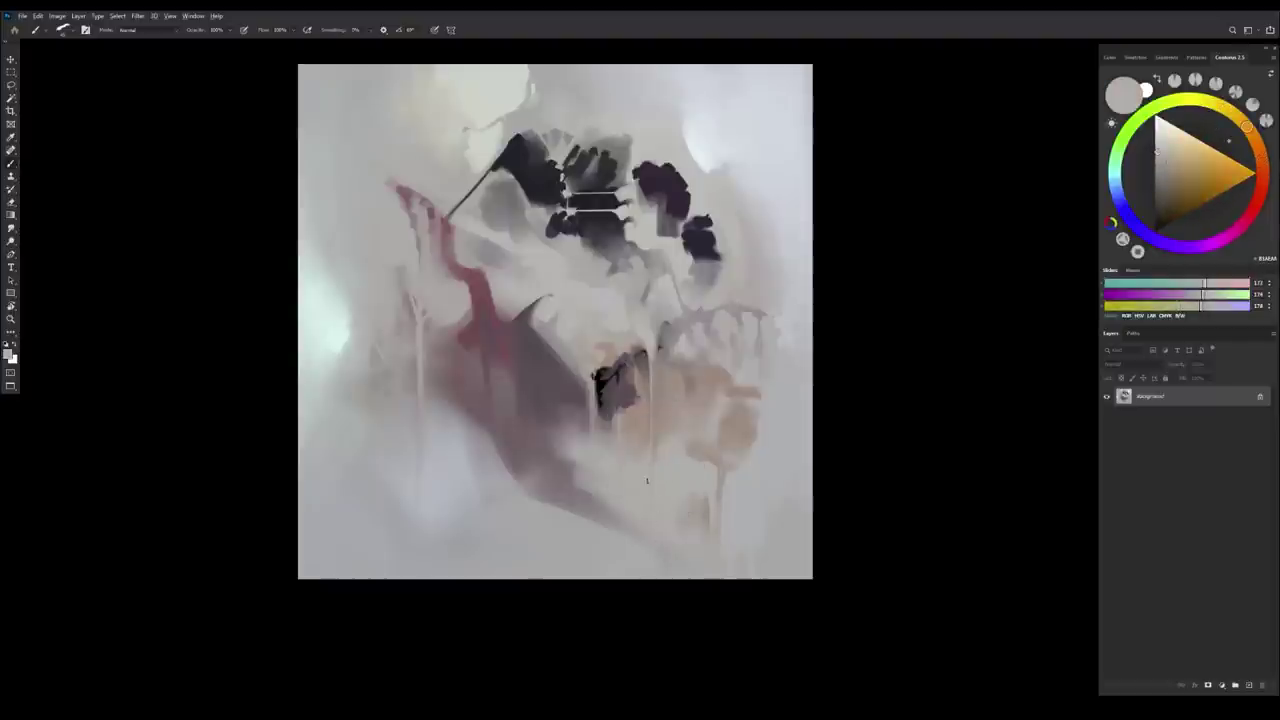
Flip the canvas horizontally and mix a pale lavender from a sampled grey for touches beside the cream glow
{"action": "left_click_drag", "start_coordinate": [668, 543], "coordinate": [690, 625]}
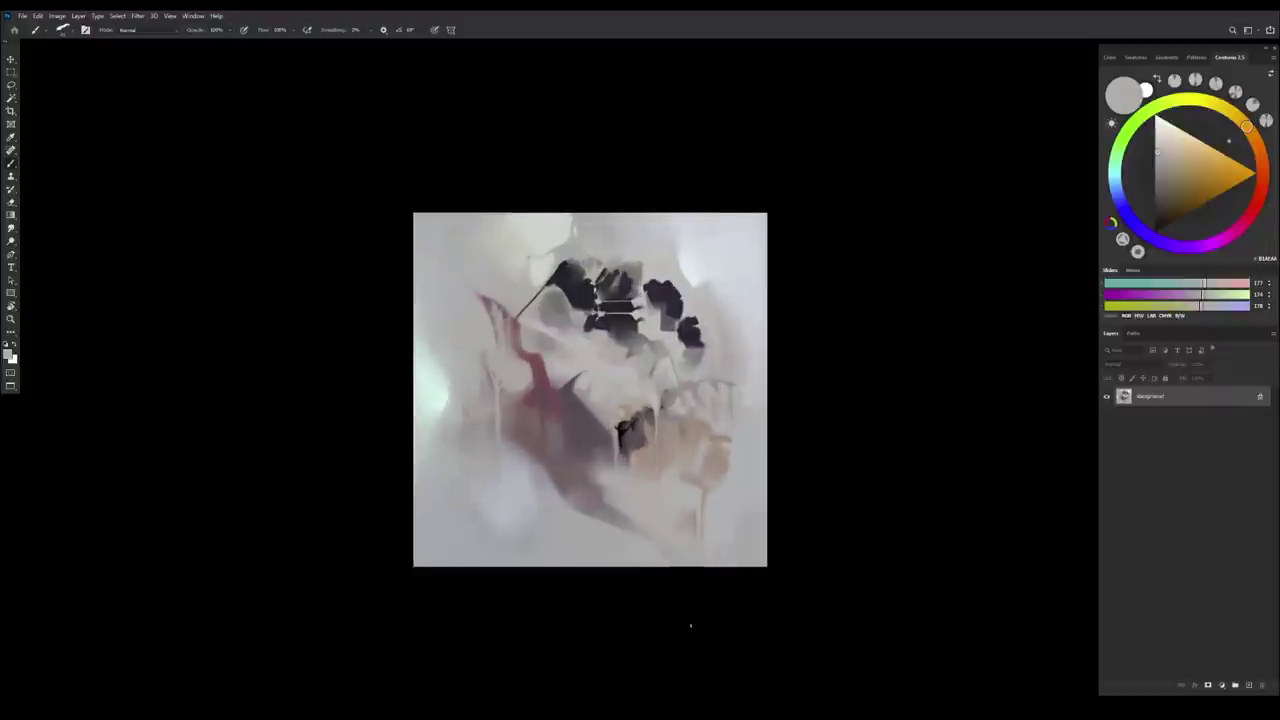
{"action": "key", "text": "ctrl+shift+h"}
{"action": "left_click", "coordinate": [643, 311], "text": "alt"}
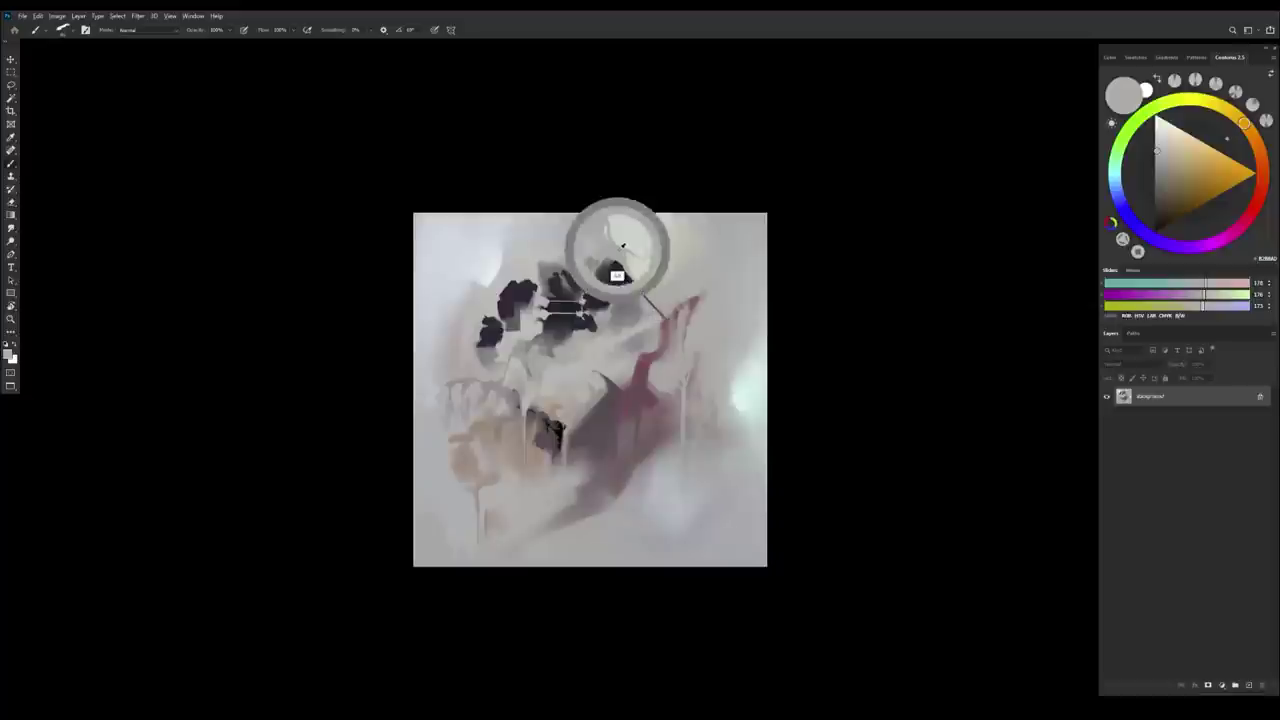
{"action": "left_click", "coordinate": [623, 247], "text": "alt"}
{"action": "left_click_drag", "start_coordinate": [1213, 306], "coordinate": [1219, 307]}
{"action": "left_click", "coordinate": [1210, 284]}
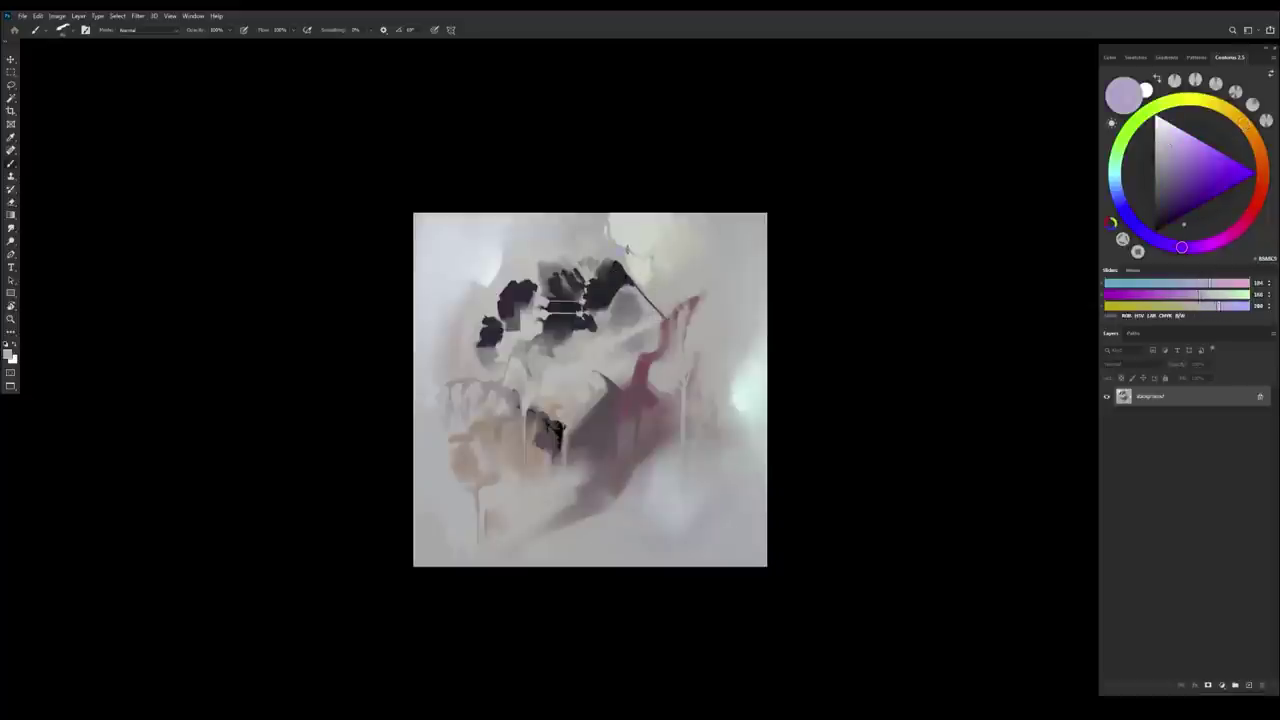
Blend the area between the cream glow and the black blotches with sampled and blue-shifted light greys
{"action": "left_click", "coordinate": [614, 272], "text": "alt"}
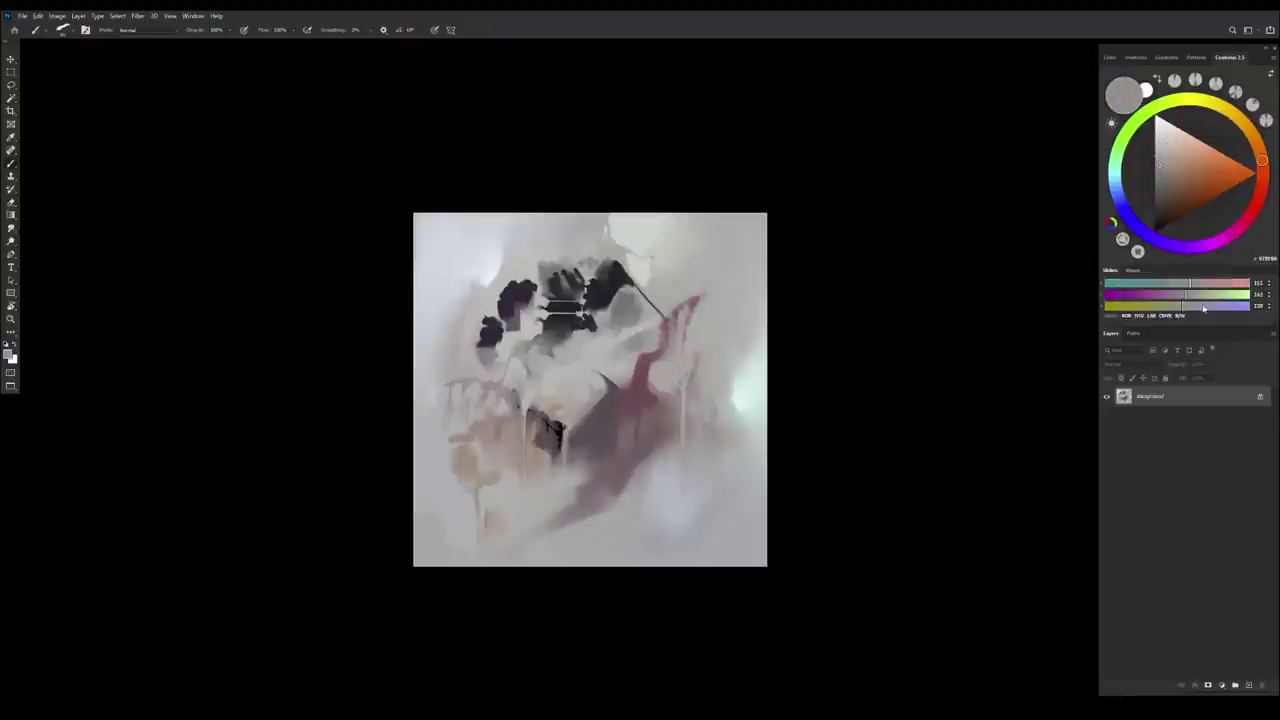
{"action": "left_click_drag", "start_coordinate": [1217, 307], "coordinate": [1211, 302]}
{"action": "left_click", "coordinate": [605, 231], "text": "alt"}
{"action": "left_click", "coordinate": [584, 226], "text": "alt"}
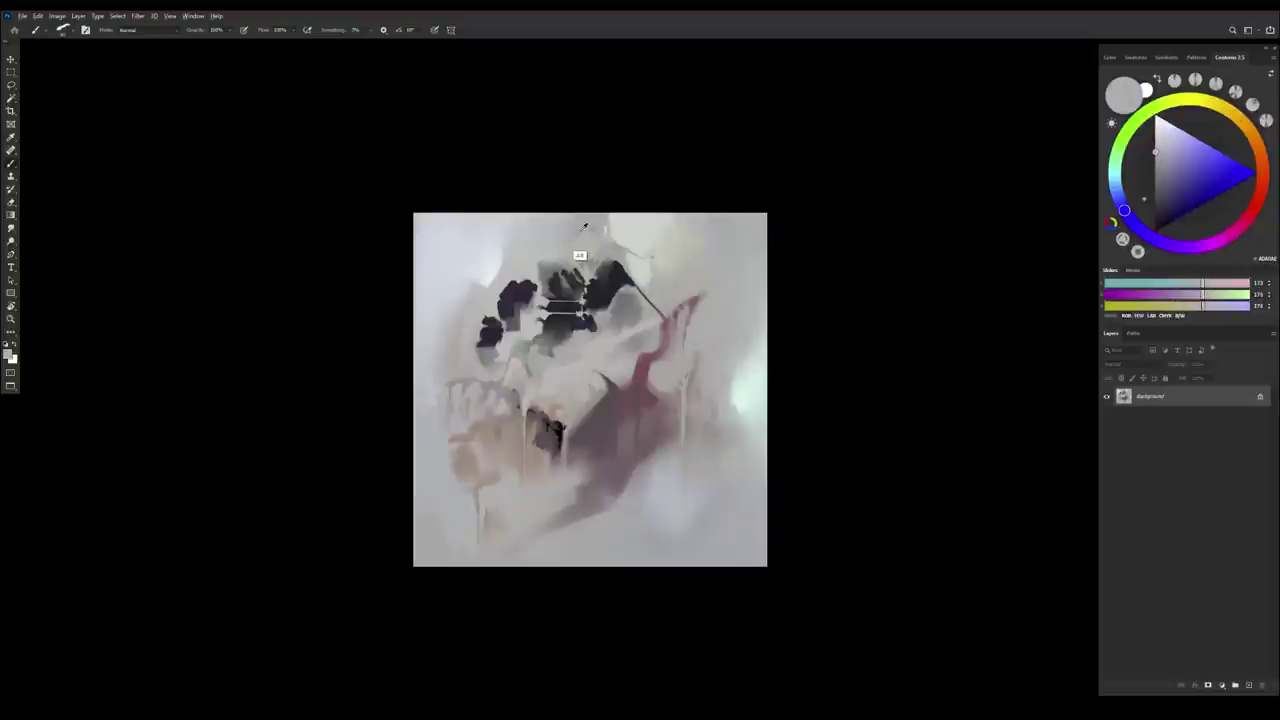
{"action": "left_click", "coordinate": [578, 226], "text": "alt"}
Flip the canvas horizontally again and break up the rounded grey patch below the black diagonal line with sampled greys
{"action": "mouse_move", "coordinate": [665, 384]}
{"action": "left_mouse_down"}
{"action": "mouse_move", "coordinate": [623, 389]}
{"action": "mouse_move", "coordinate": [649, 481]}
{"action": "left_mouse_up"}
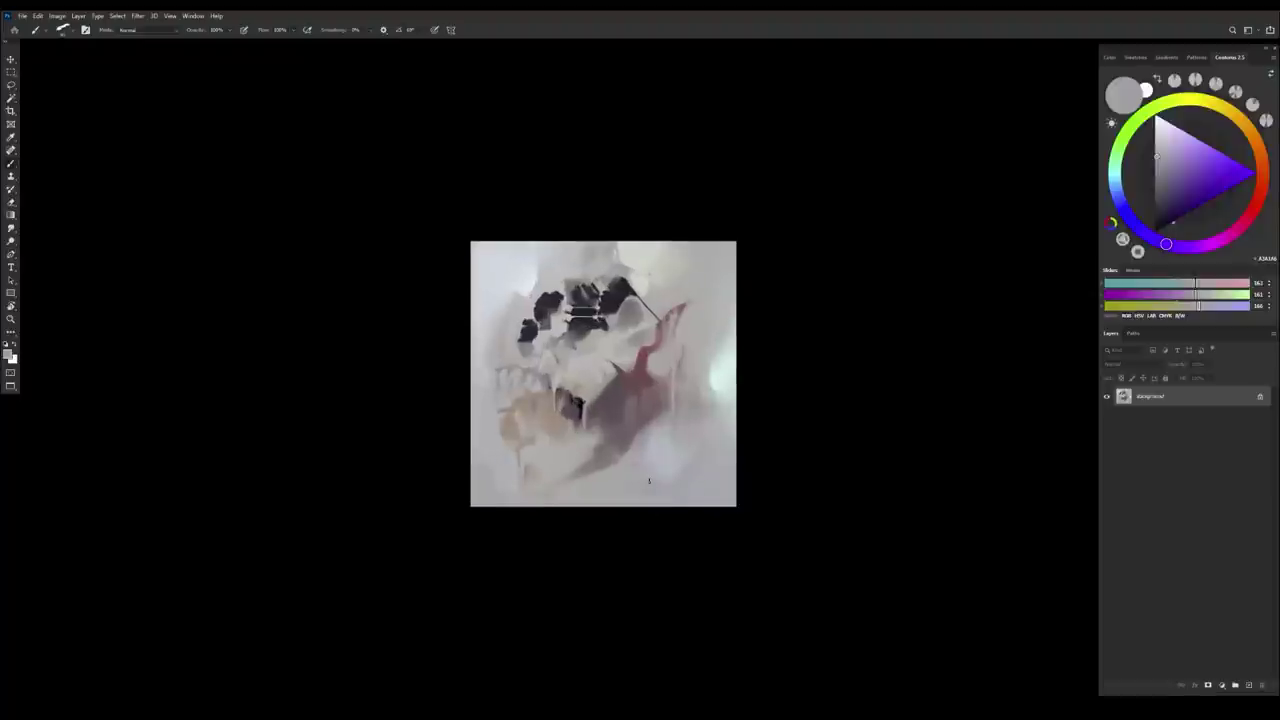
{"action": "key", "text": "ctrl+shift+h"}
{"action": "scroll", "coordinate": [578, 370], "scroll_direction": "up", "scroll_amount": 2}
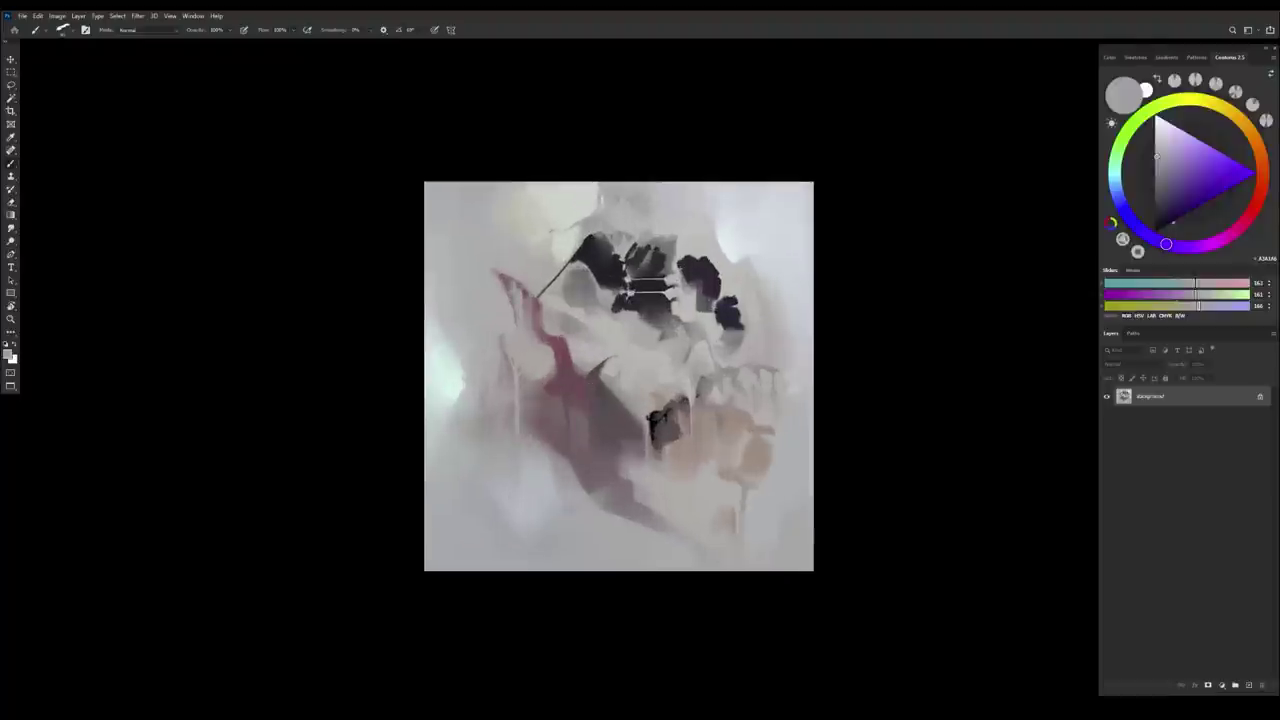
{"action": "left_click", "coordinate": [562, 315], "text": "alt"}
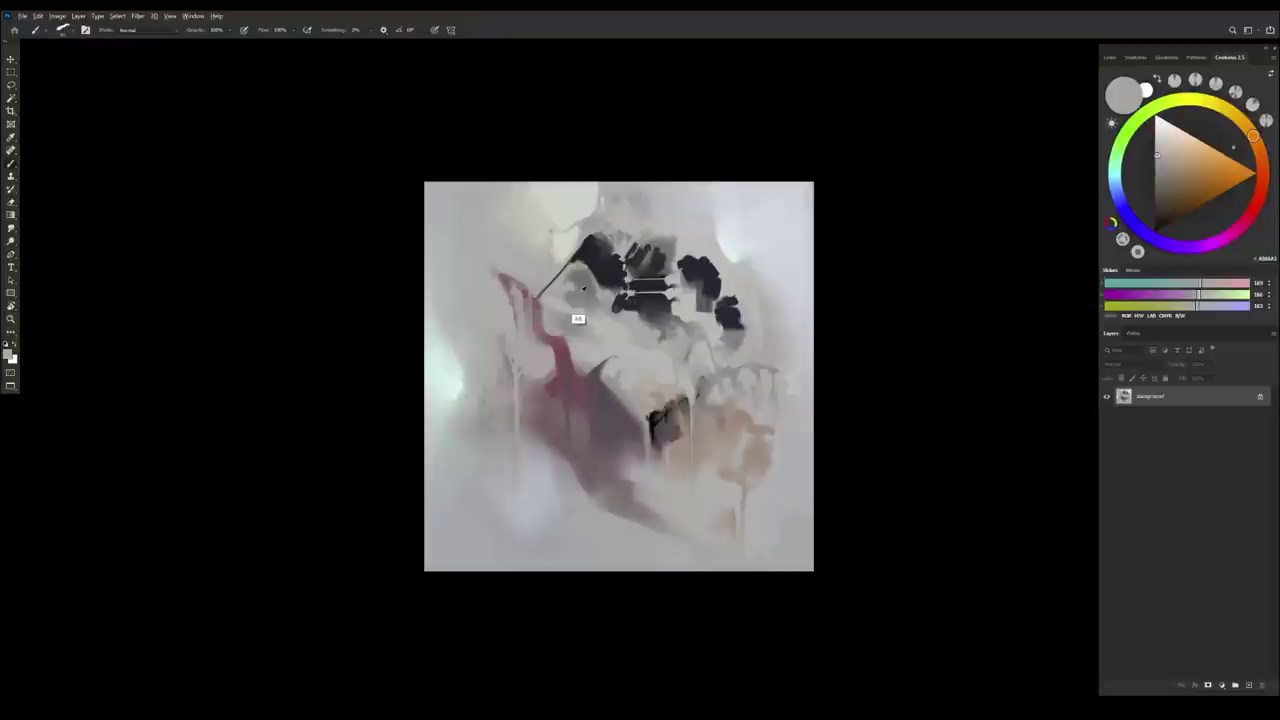
{"action": "left_click_drag", "start_coordinate": [572, 286], "coordinate": [573, 306]}
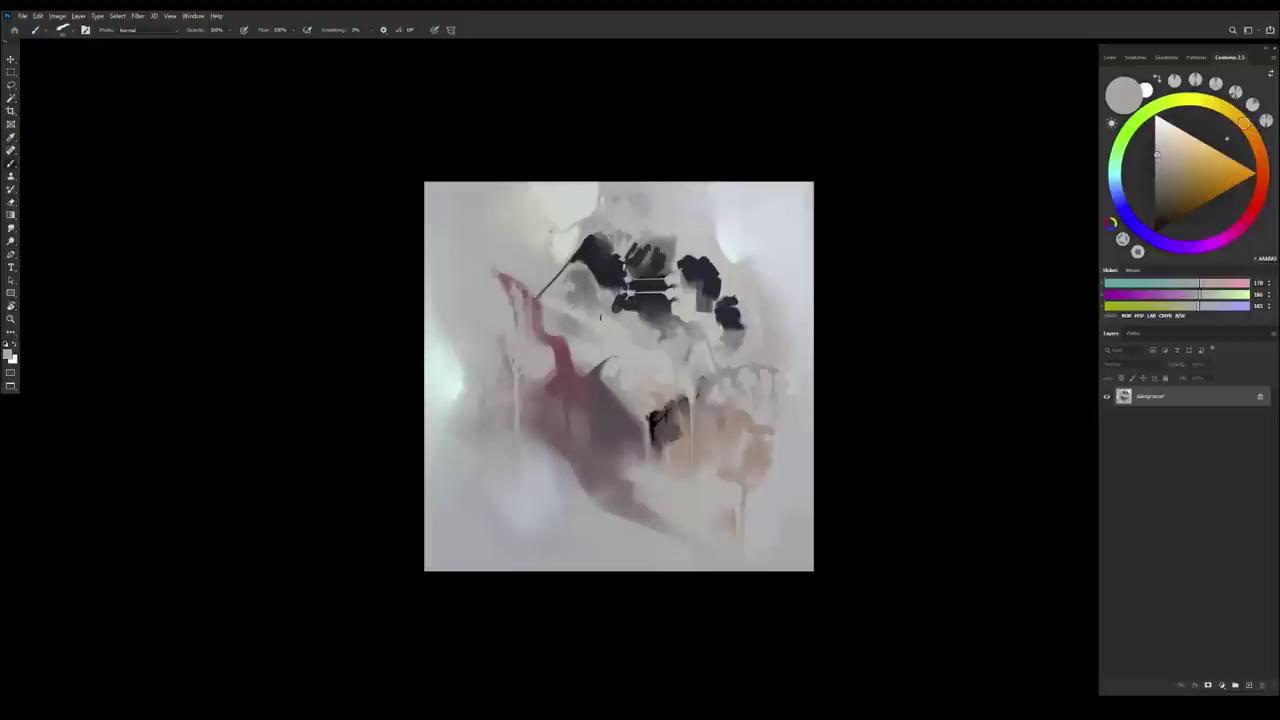
{"action": "left_click", "coordinate": [578, 292], "text": "alt"}
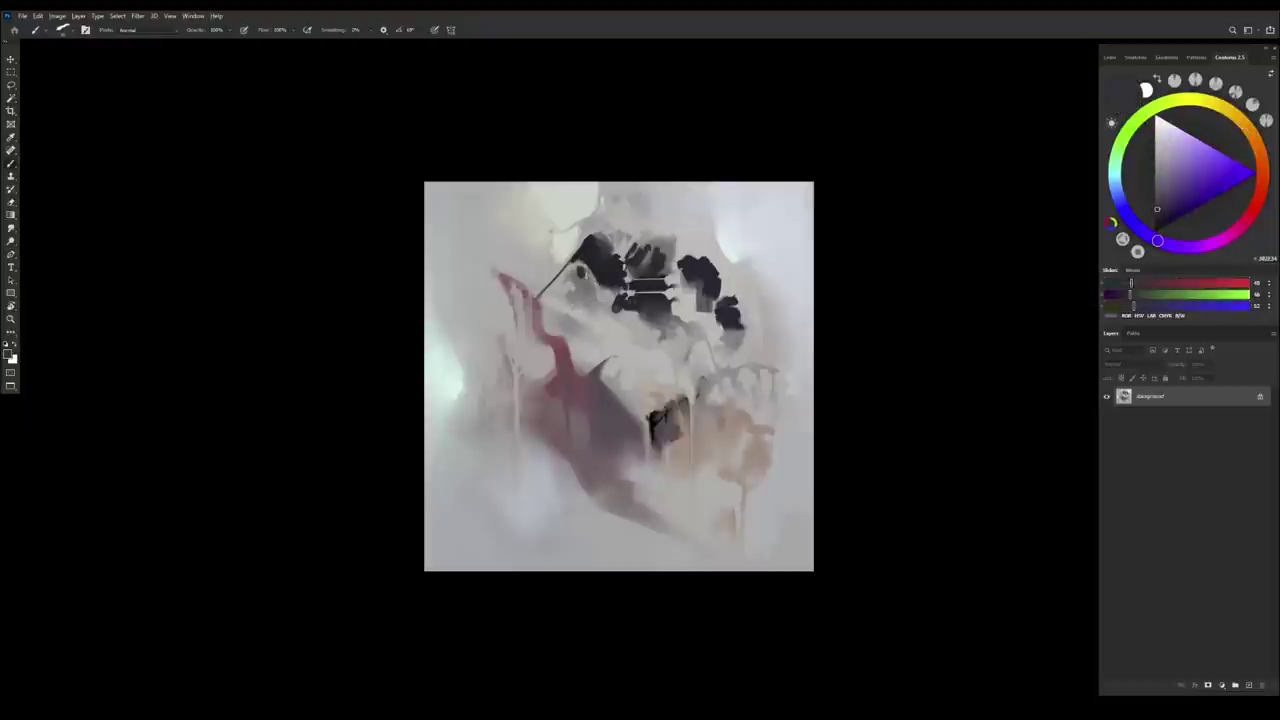
Work a small dark accent into the grey patch below the black diagonal line and blend it with sampled greys
{"action": "left_click", "coordinate": [575, 270], "text": "alt"}
{"action": "left_click", "coordinate": [595, 264], "text": "alt"}
{"action": "left_click", "coordinate": [588, 283], "text": "alt"}
{"action": "left_click", "coordinate": [592, 282], "text": "alt"}
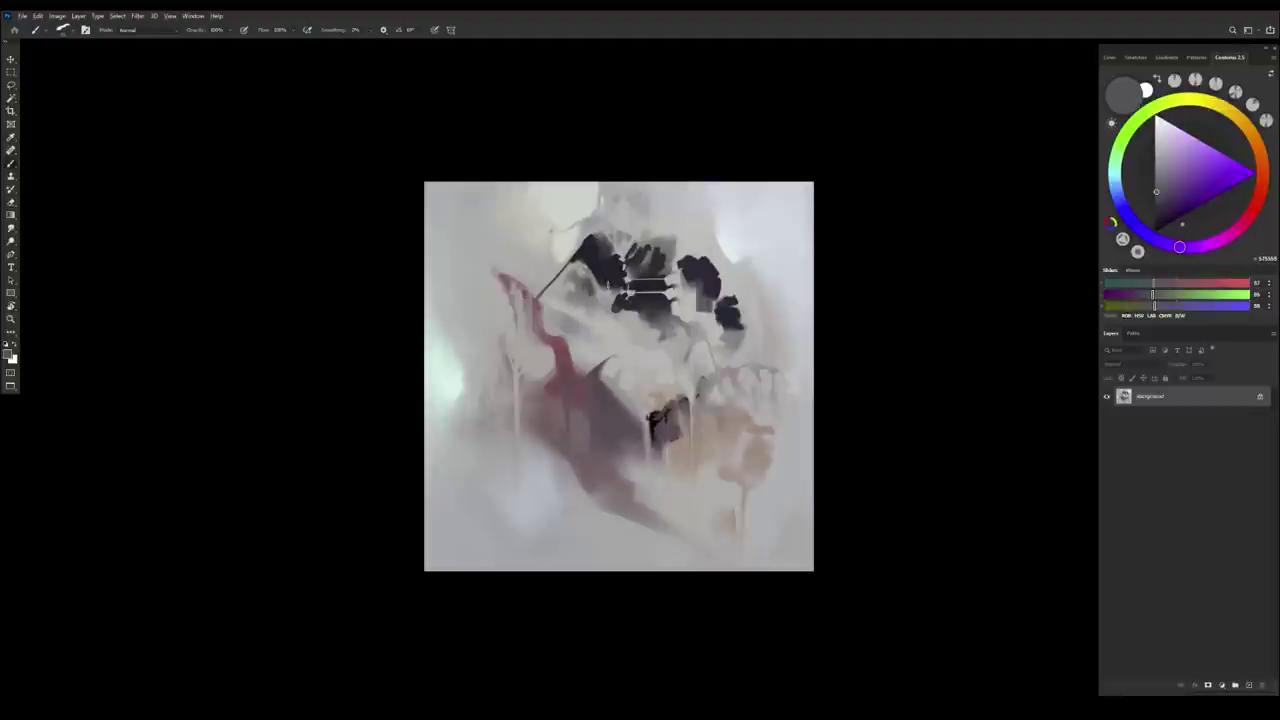
Blend the lower edge of the adjoining black blotch into the grey patch with sampled mid and dark greys
{"action": "left_click", "coordinate": [604, 284], "text": "alt"}
{"action": "left_click", "coordinate": [603, 280], "text": "alt"}
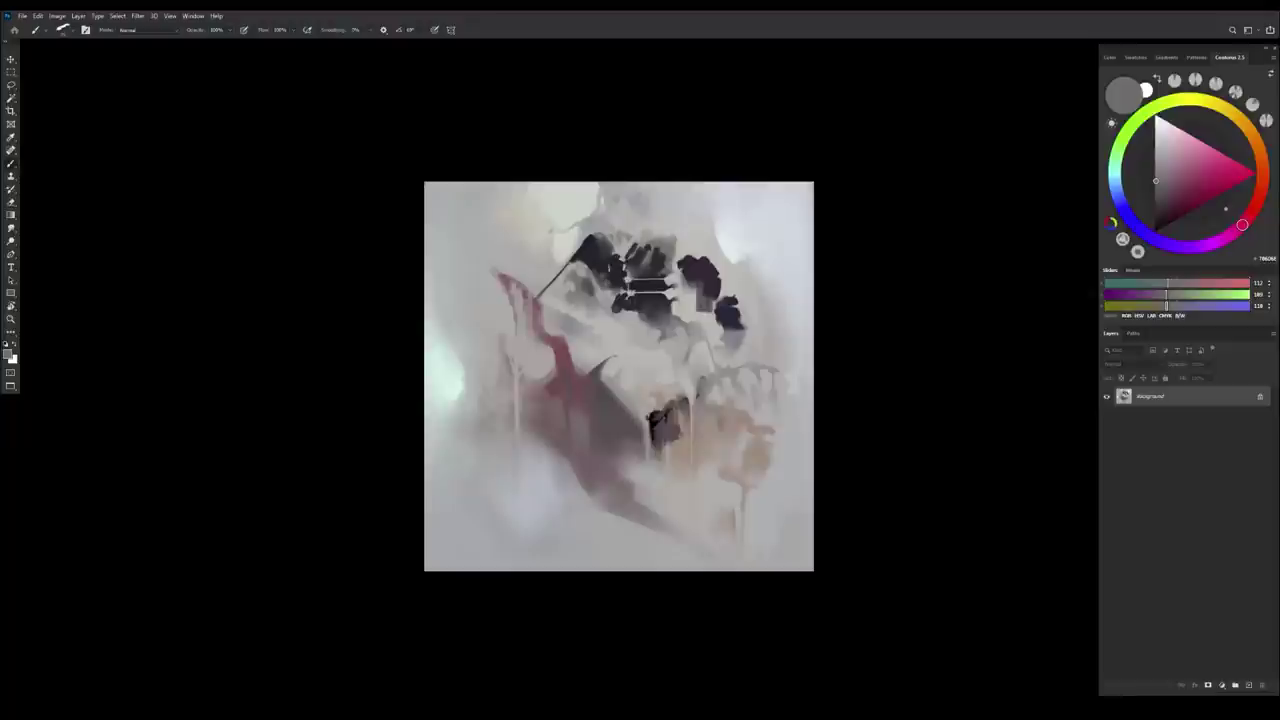
{"action": "left_click", "coordinate": [606, 282], "text": "alt"}
{"action": "left_click", "coordinate": [609, 275], "text": "alt"}
{"action": "left_click", "coordinate": [611, 277], "text": "alt"}
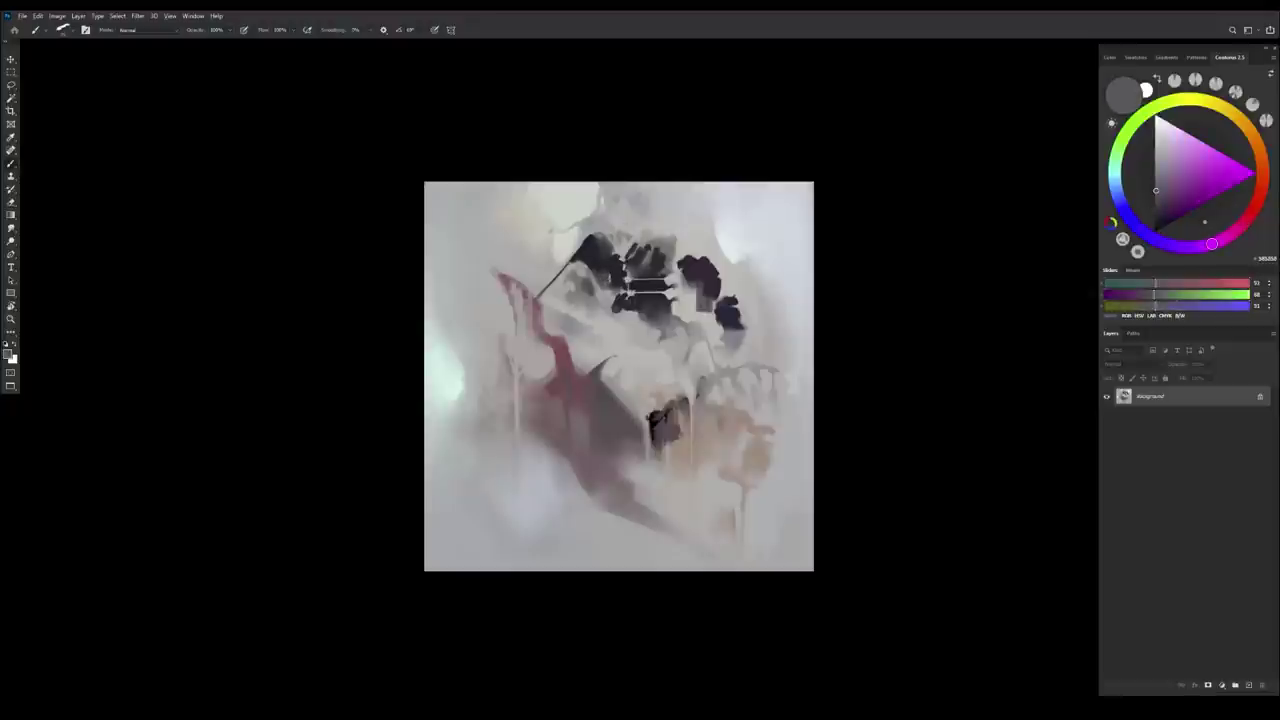
Reshape the upper edge of the black blotch at the diagonal line's end with sampled light greys and darks
{"action": "left_click", "coordinate": [582, 242], "text": "alt"}
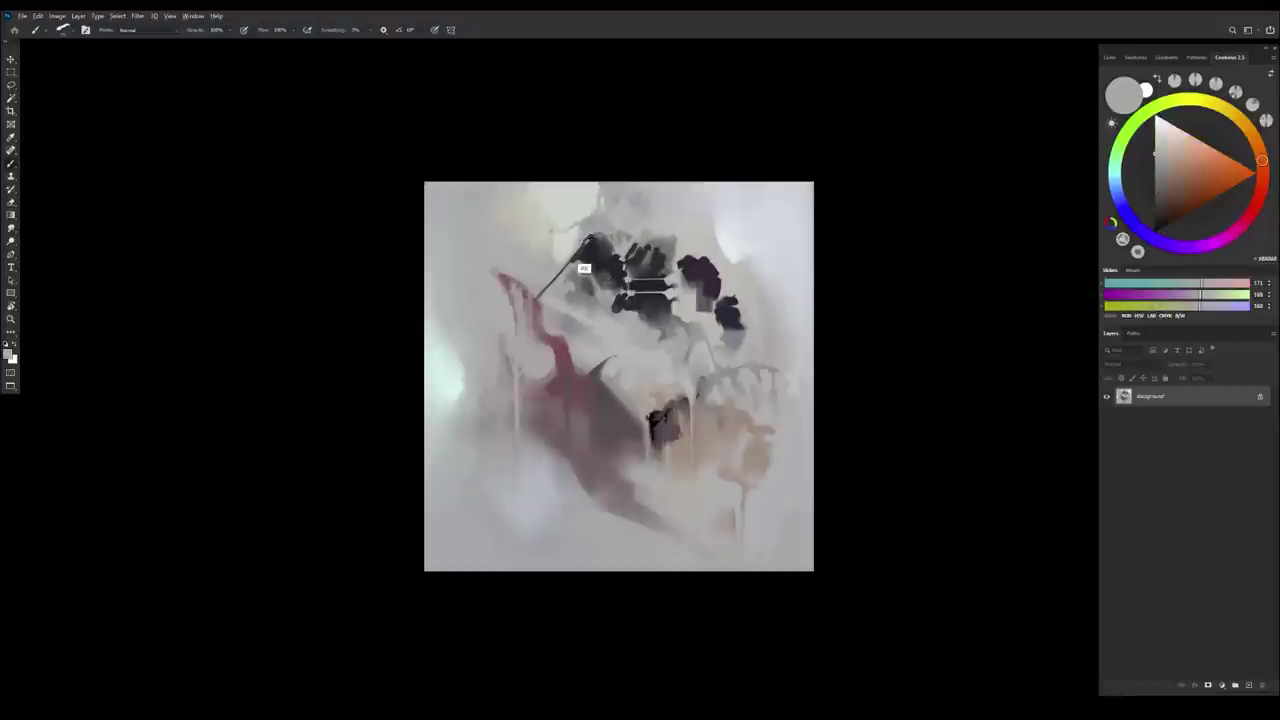
{"action": "left_click", "coordinate": [586, 243], "text": "alt"}
{"action": "left_click", "coordinate": [590, 238], "text": "alt"}
{"action": "left_click", "coordinate": [592, 236], "text": "alt"}
{"action": "left_click", "coordinate": [600, 246], "text": "alt"}
{"action": "left_click", "coordinate": [612, 275], "text": "alt"}
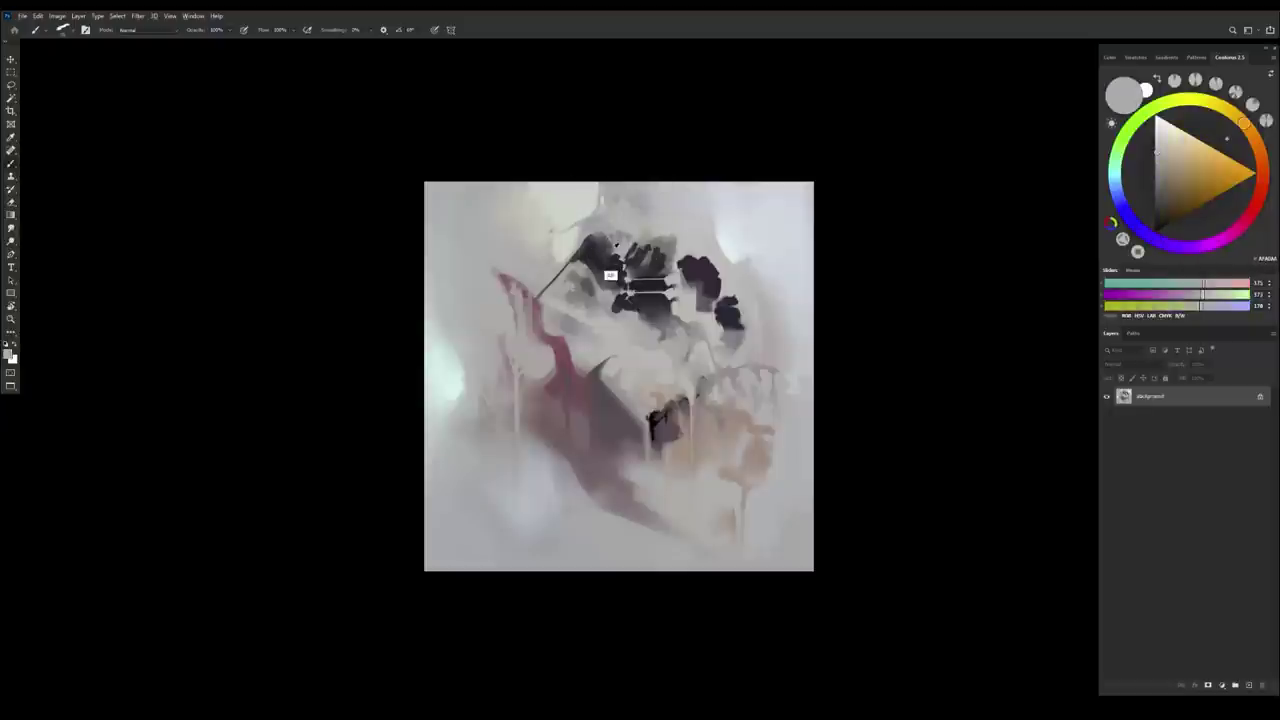
{"action": "left_click", "coordinate": [609, 252], "text": "alt"}
{"action": "left_click", "coordinate": [616, 247], "text": "alt"}
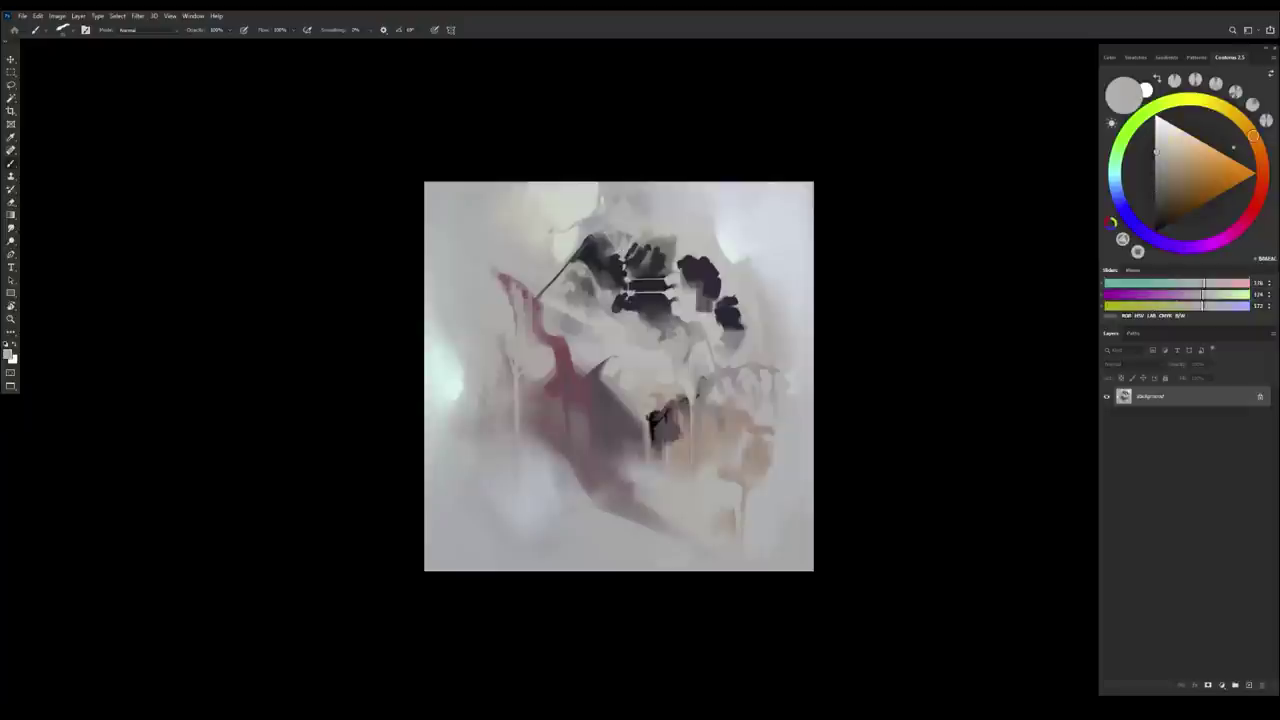
Refine the upper edge of the black blotch where the diagonal line meets it with sampled mid and light greys
{"action": "left_click", "coordinate": [610, 250], "text": "alt"}
{"action": "left_click", "coordinate": [604, 250], "text": "alt"}
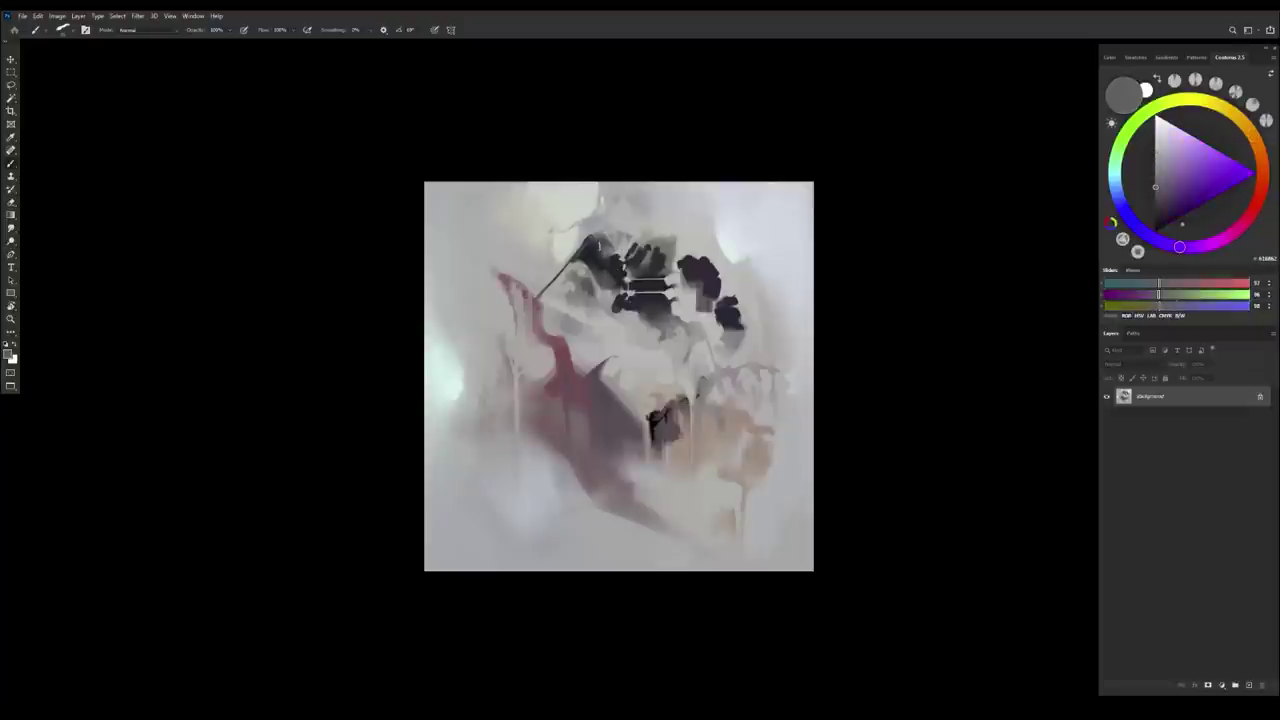
{"action": "left_click", "coordinate": [580, 248], "text": "alt"}
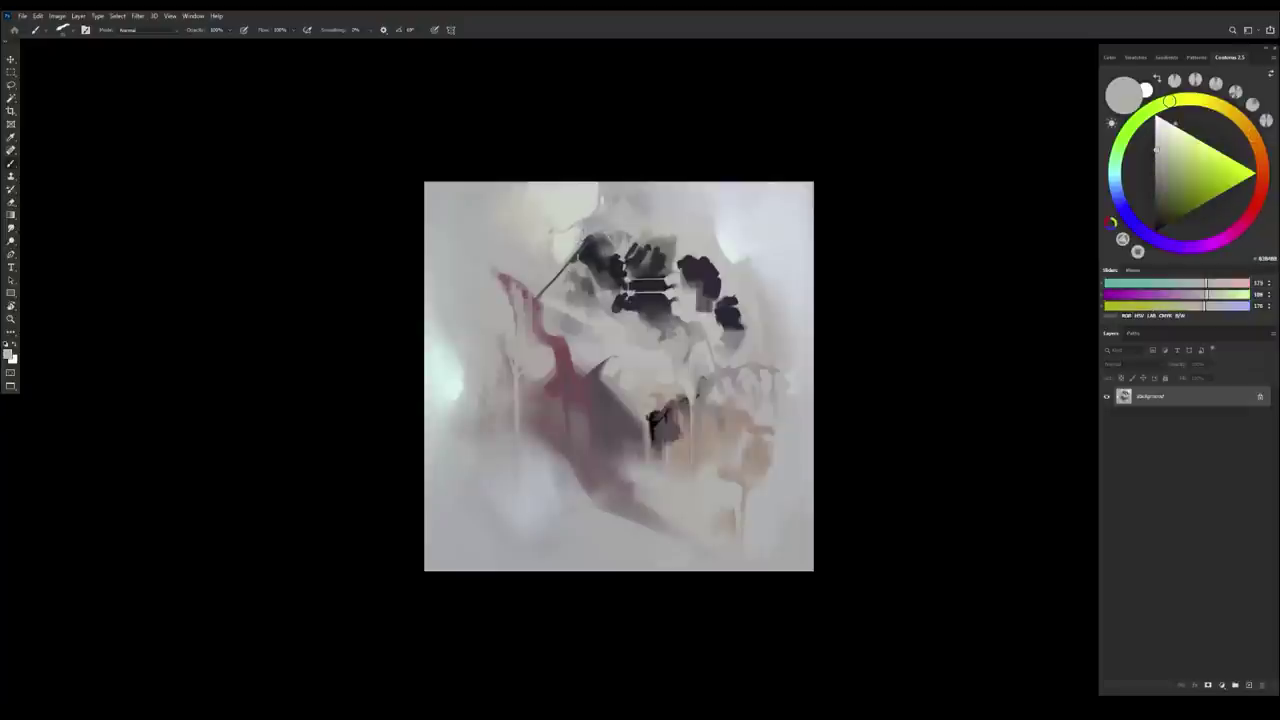
{"action": "left_click", "coordinate": [585, 242], "text": "alt"}
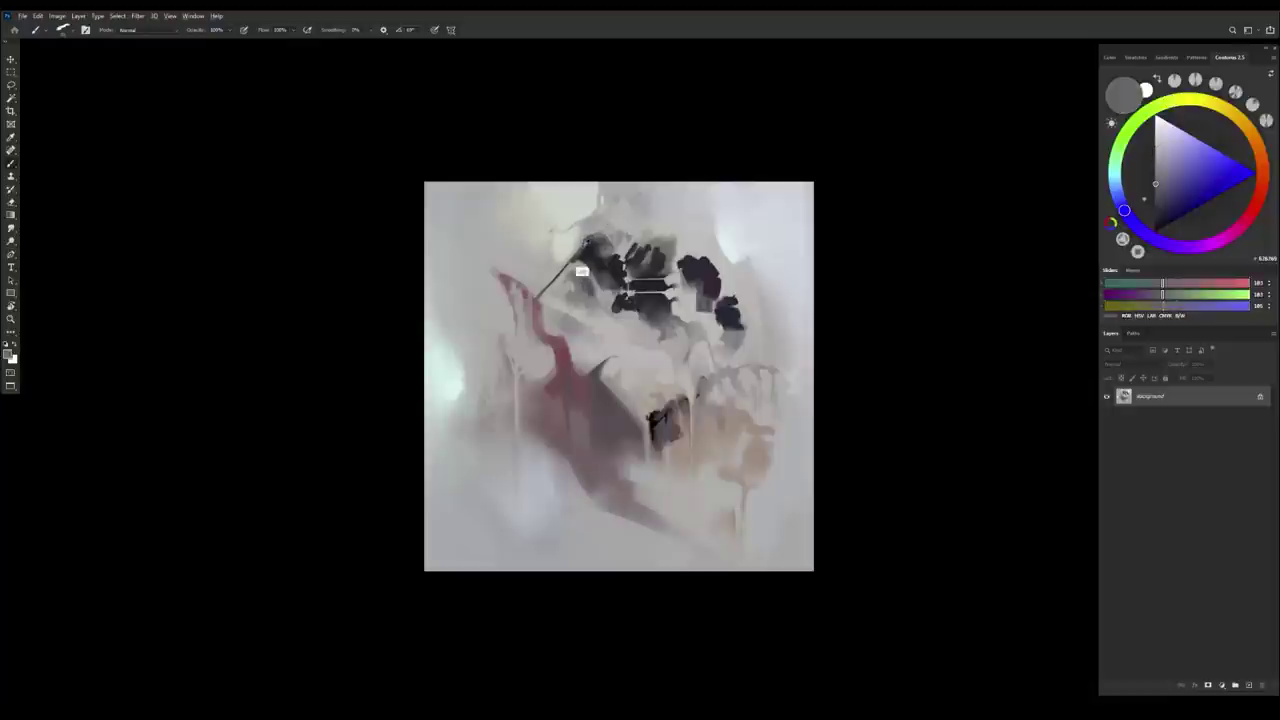
Paint out most of the thin black diagonal line with sampled light greys, leaving a short stub by the crimson shape
{"action": "left_click", "coordinate": [555, 296], "text": "alt"}
{"action": "left_click", "coordinate": [550, 302], "text": "alt"}
{"action": "left_click_drag", "start_coordinate": [570, 265], "coordinate": [547, 292]}
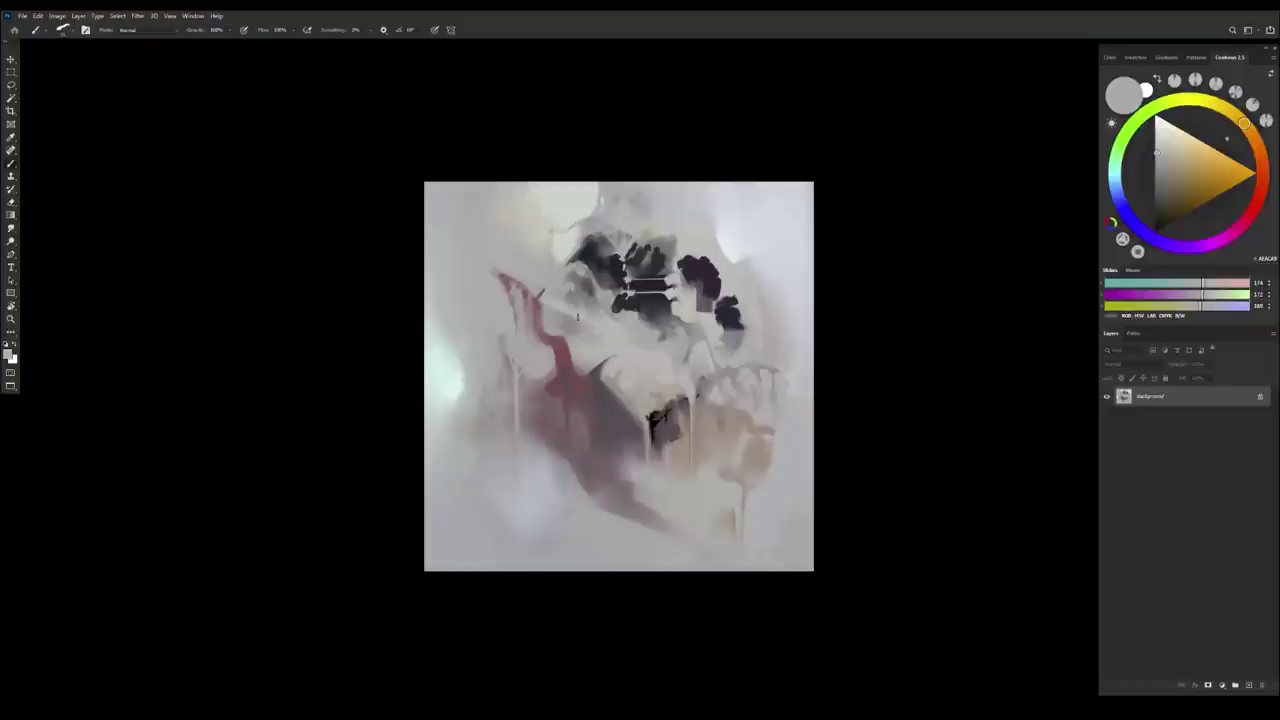
{"action": "scroll", "coordinate": [597, 382], "scroll_direction": "down", "scroll_amount": 2}
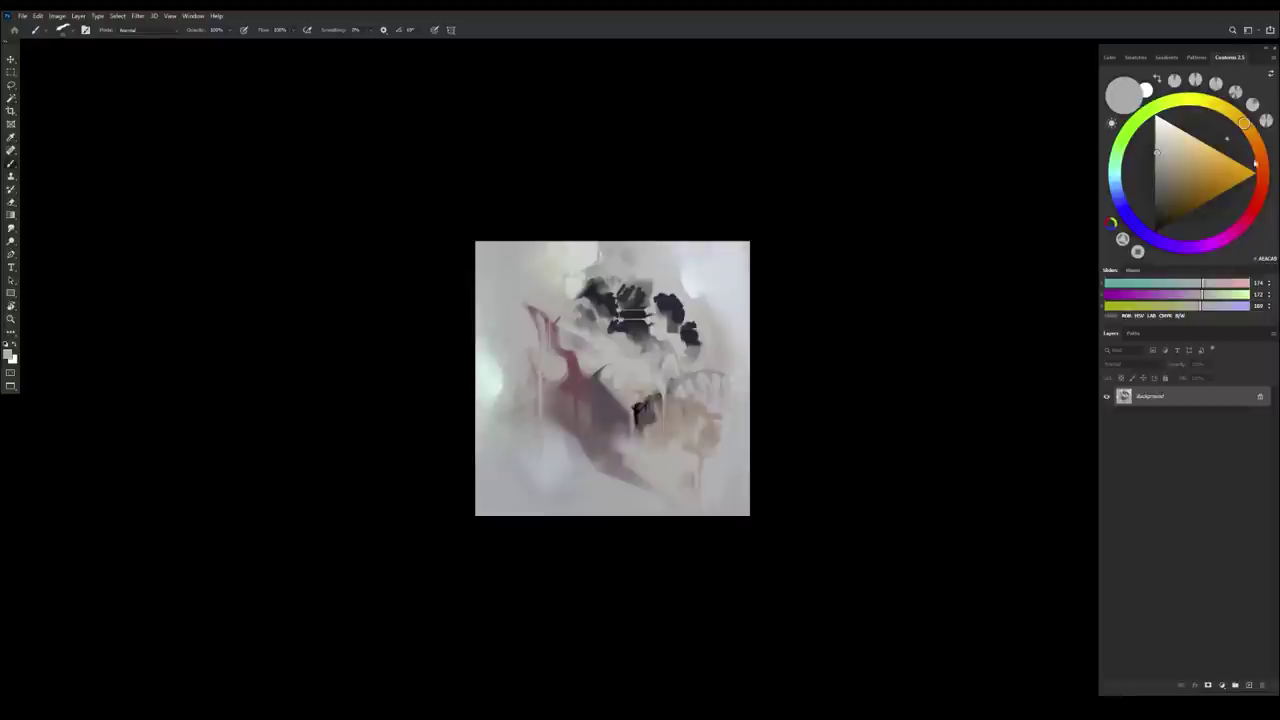
Add a new layer and try dark red strokes over the narrow neck of the crimson branching shape
{"action": "left_click", "coordinate": [1248, 685]}
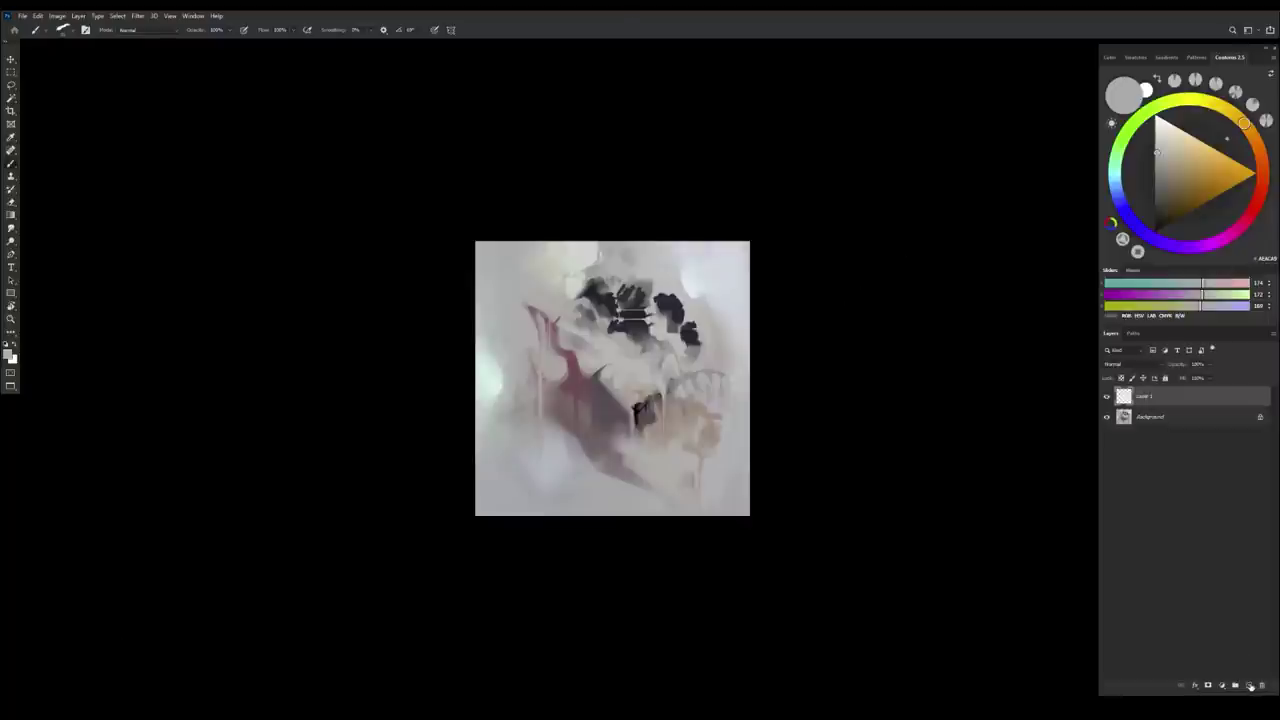
{"action": "scroll", "coordinate": [666, 517], "scroll_direction": "down", "scroll_amount": 2}
{"action": "scroll", "coordinate": [704, 523], "scroll_direction": "up", "scroll_amount": 2}
{"action": "scroll", "coordinate": [642, 500], "scroll_direction": "down", "scroll_amount": 2}
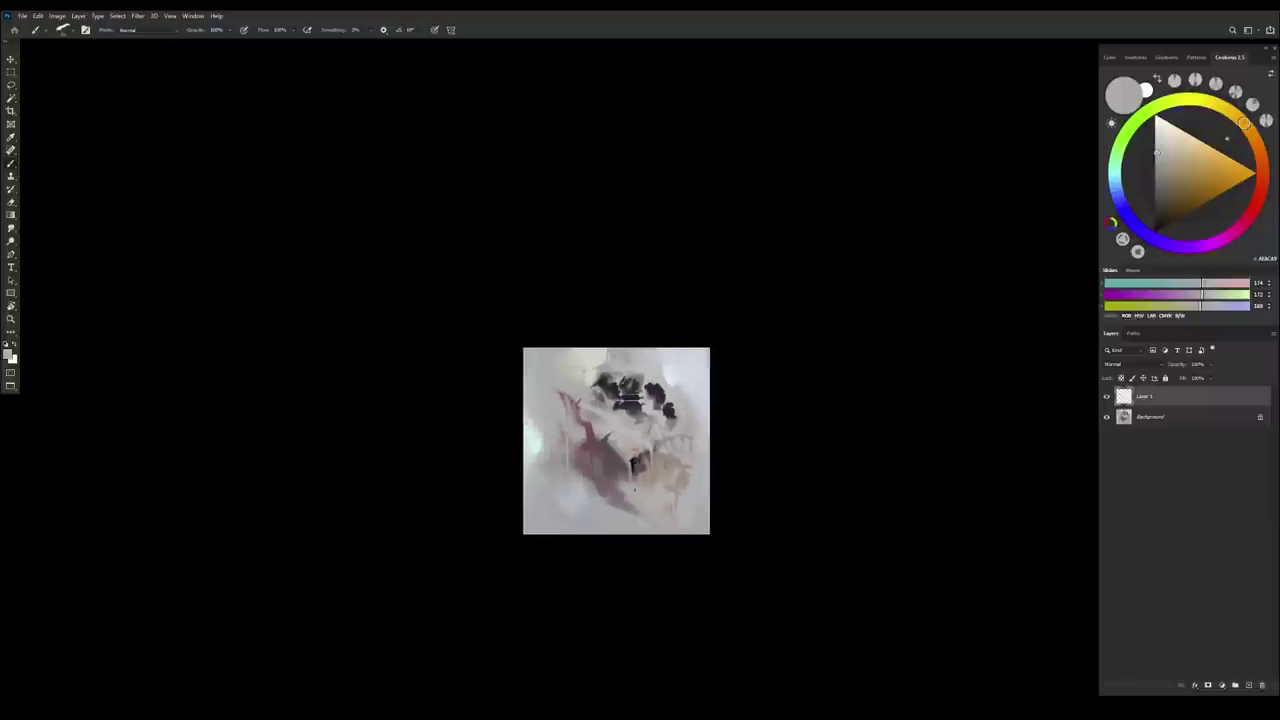
{"action": "left_click", "coordinate": [589, 430], "text": "alt"}
{"action": "left_click", "coordinate": [1180, 189]}
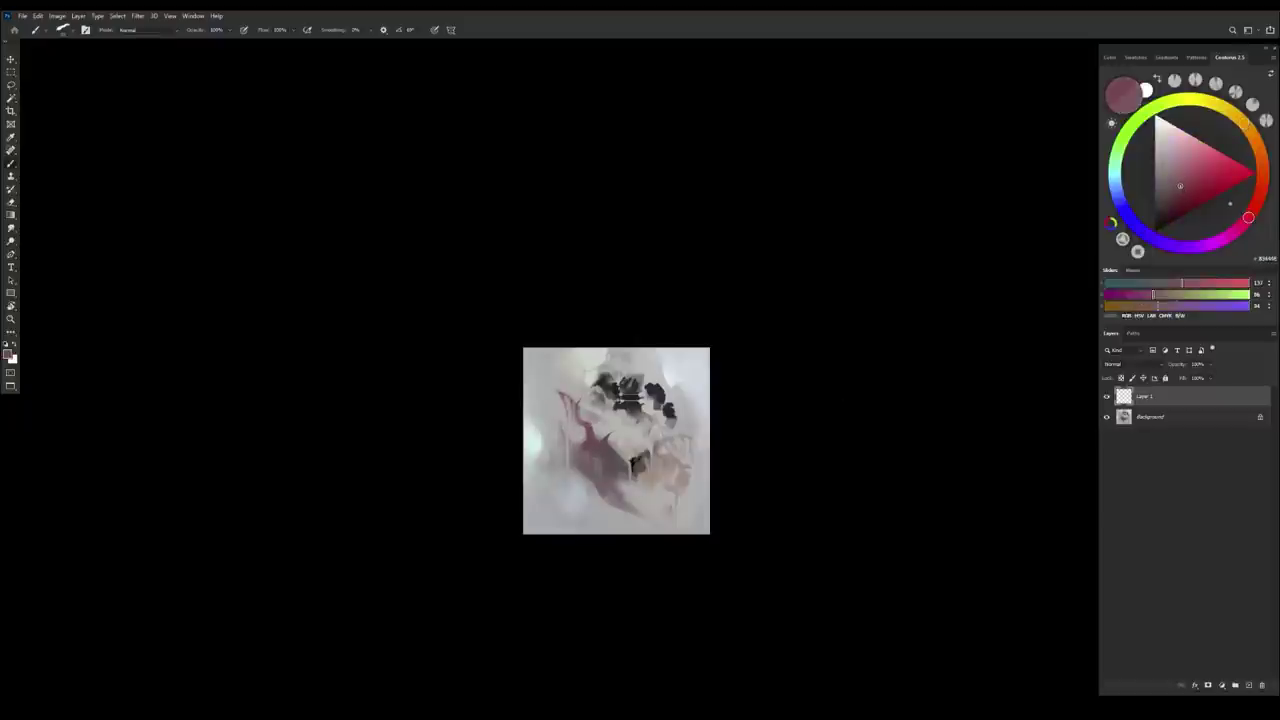
{"action": "left_click_drag", "start_coordinate": [1180, 189], "coordinate": [1184, 210]}
{"action": "left_click", "coordinate": [1255, 207]}
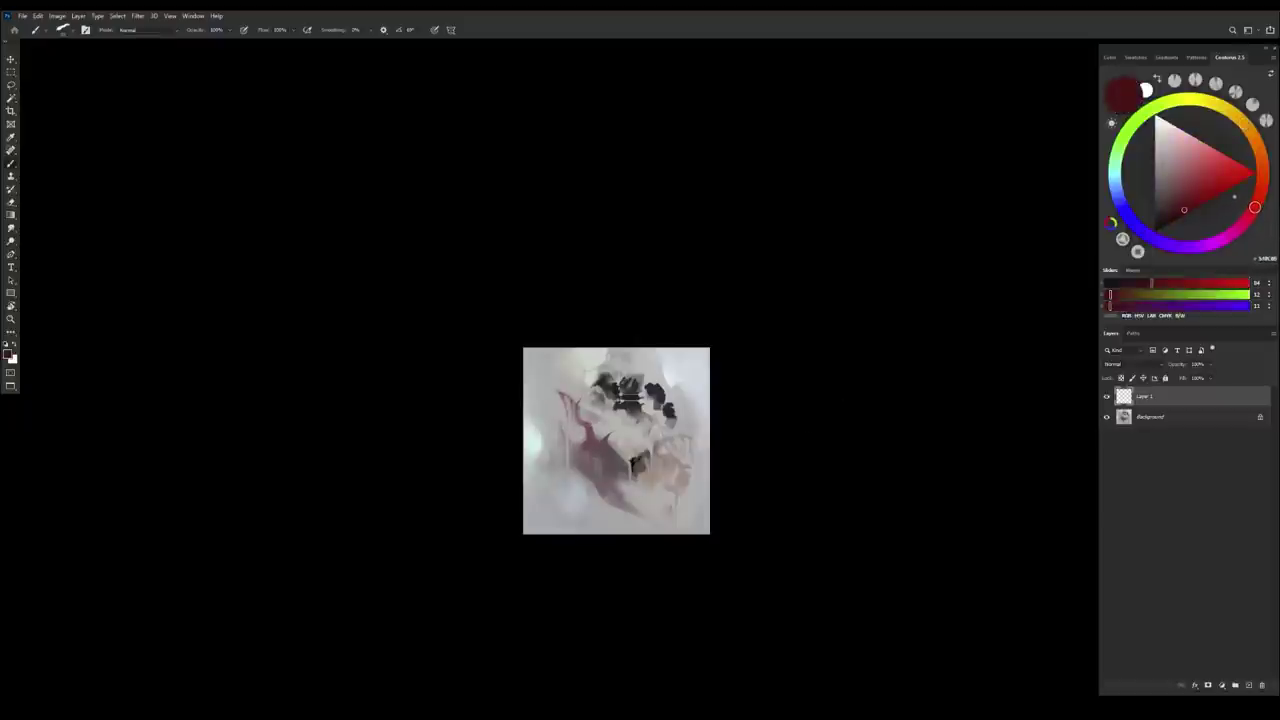
{"action": "left_click_drag", "start_coordinate": [590, 437], "coordinate": [589, 428]}
{"action": "mouse_move", "coordinate": [590, 430]}
{"action": "left_mouse_down"}
{"action": "mouse_move", "coordinate": [595, 449]}
{"action": "mouse_move", "coordinate": [588, 436]}
{"action": "left_mouse_up"}
Blend the base of the dark red strokes into the mauve shape with sampled reds and mauves
{"action": "left_click", "coordinate": [603, 455], "text": "alt"}
{"action": "left_click", "coordinate": [593, 445], "text": "alt"}
{"action": "left_click_drag", "start_coordinate": [588, 447], "coordinate": [588, 466]}
{"action": "left_click", "coordinate": [582, 481], "text": "alt"}
{"action": "left_click", "coordinate": [575, 485], "text": "alt"}
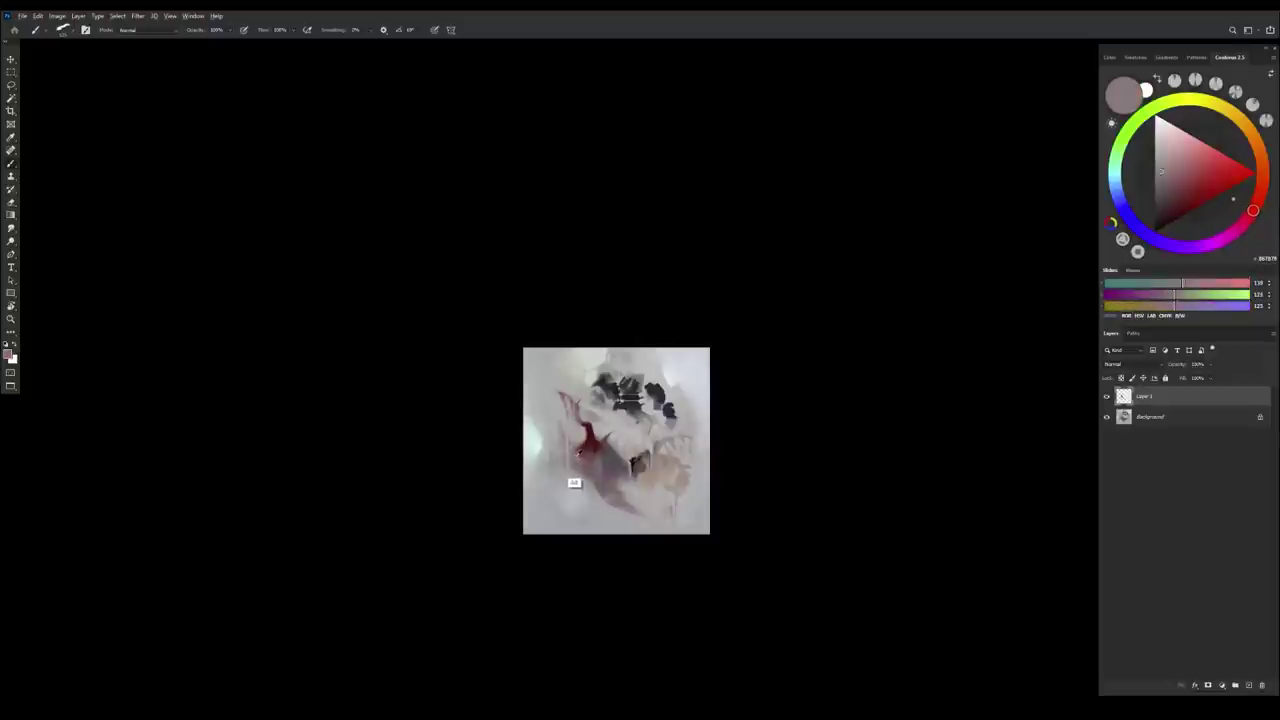
Try lighting the centre of the dark red neck with a brighter saturated red
{"action": "left_click", "coordinate": [589, 434], "text": "alt"}
{"action": "mouse_move", "coordinate": [1186, 212]}
{"action": "left_mouse_down"}
{"action": "mouse_move", "coordinate": [1261, 187]}
{"action": "mouse_move", "coordinate": [1222, 185]}
{"action": "left_mouse_up"}
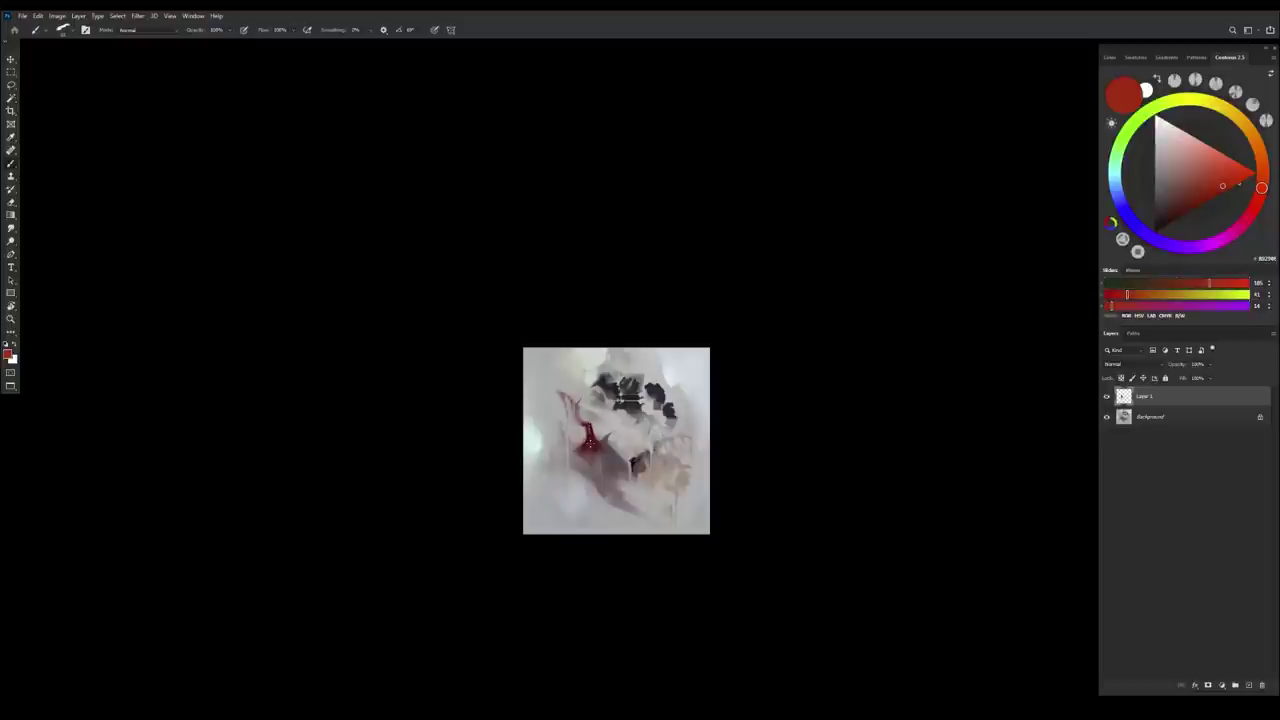
{"action": "left_click_drag", "start_coordinate": [1264, 190], "coordinate": [1267, 203]}
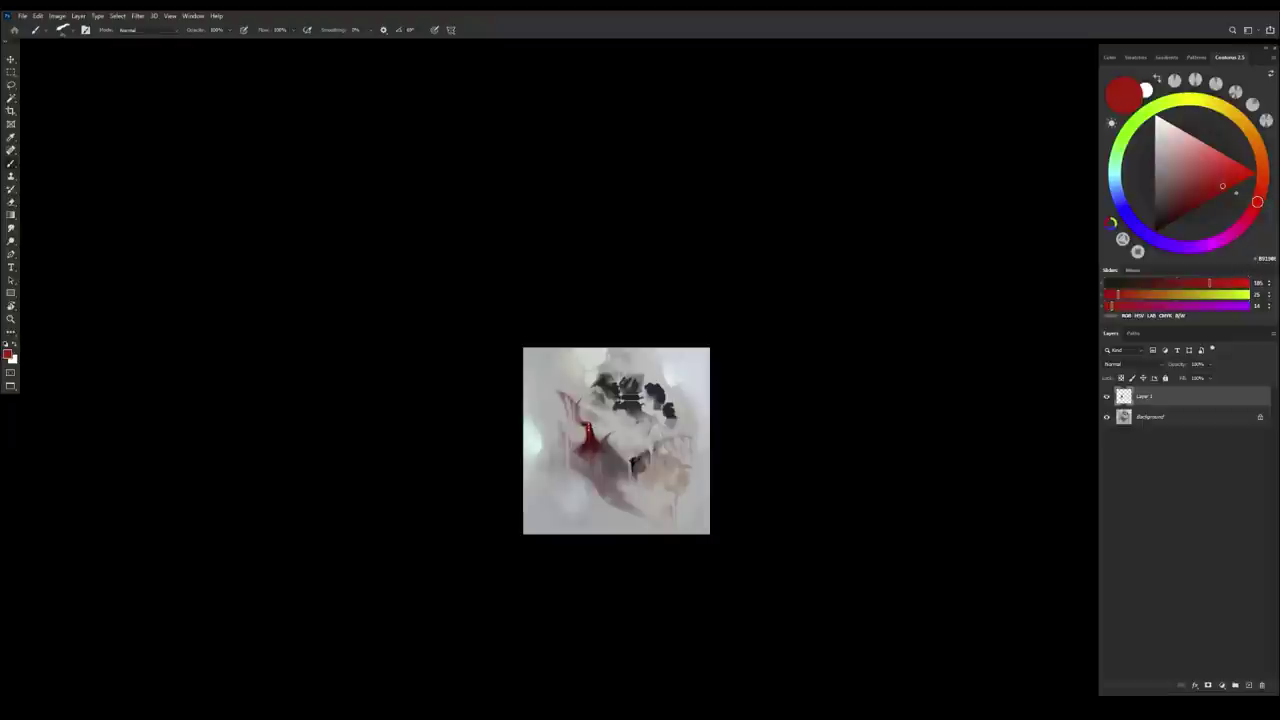
{"action": "left_click_drag", "start_coordinate": [634, 482], "coordinate": [693, 664]}
{"action": "left_click_drag", "start_coordinate": [620, 507], "coordinate": [663, 561]}
Lay a vivid red highlight down the neck and blend it with sampled dark and mid reds
{"action": "left_click_drag", "start_coordinate": [1200, 201], "coordinate": [1239, 177]}
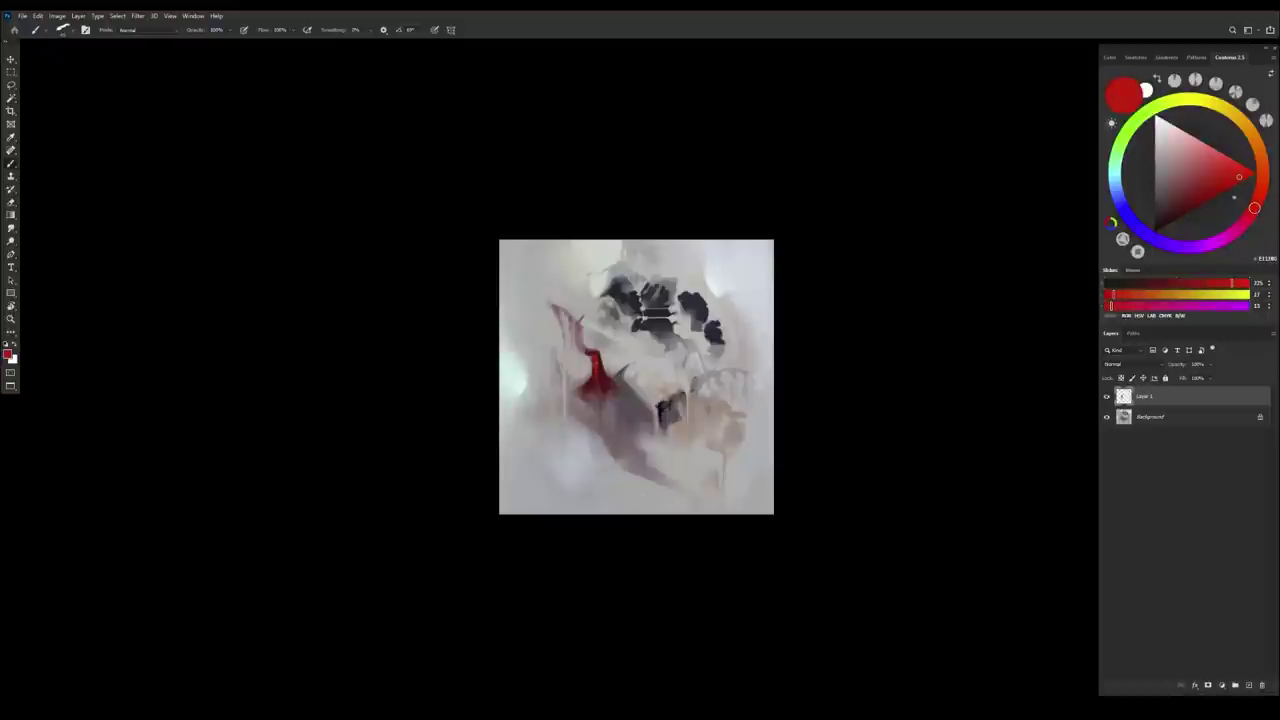
{"action": "left_click_drag", "start_coordinate": [598, 353], "coordinate": [600, 367]}
{"action": "left_click", "coordinate": [599, 364], "text": "alt"}
{"action": "left_click", "coordinate": [603, 372], "text": "alt"}
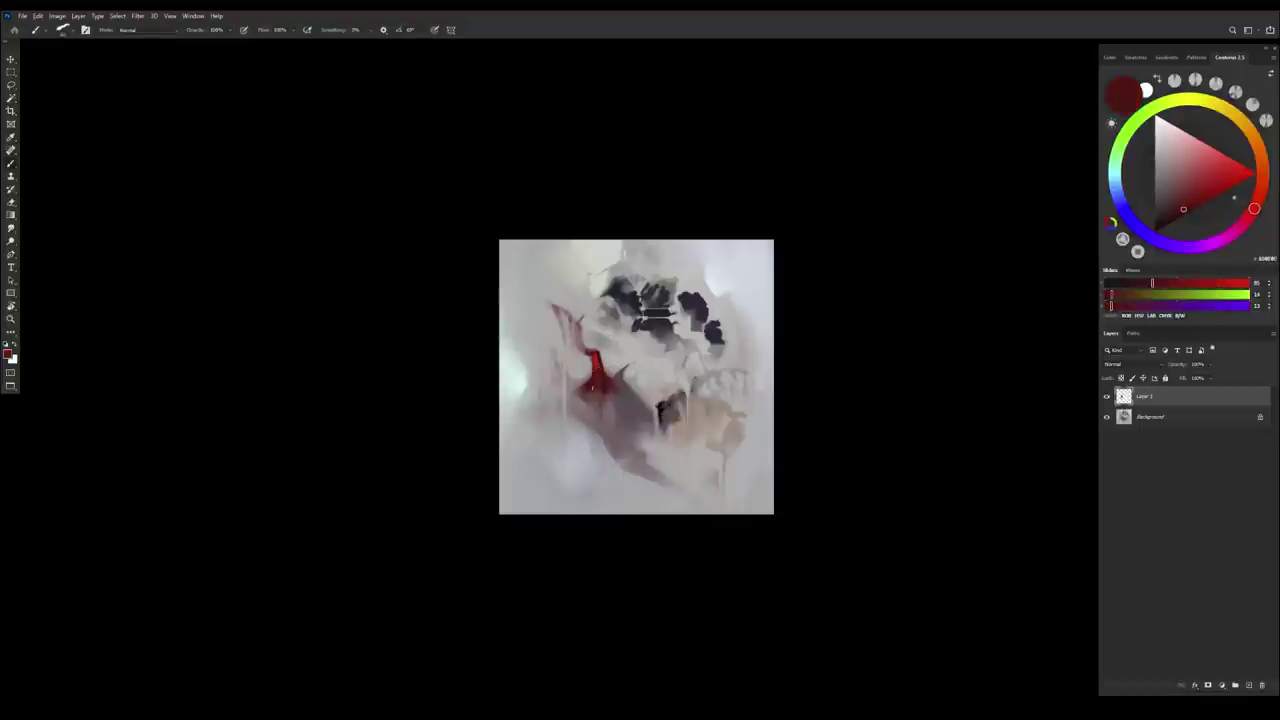
{"action": "left_click", "coordinate": [597, 375], "text": "alt"}
{"action": "left_click", "coordinate": [599, 373], "text": "alt"}
{"action": "left_click", "coordinate": [598, 387], "text": "alt"}
{"action": "left_click", "coordinate": [600, 398], "text": "alt"}
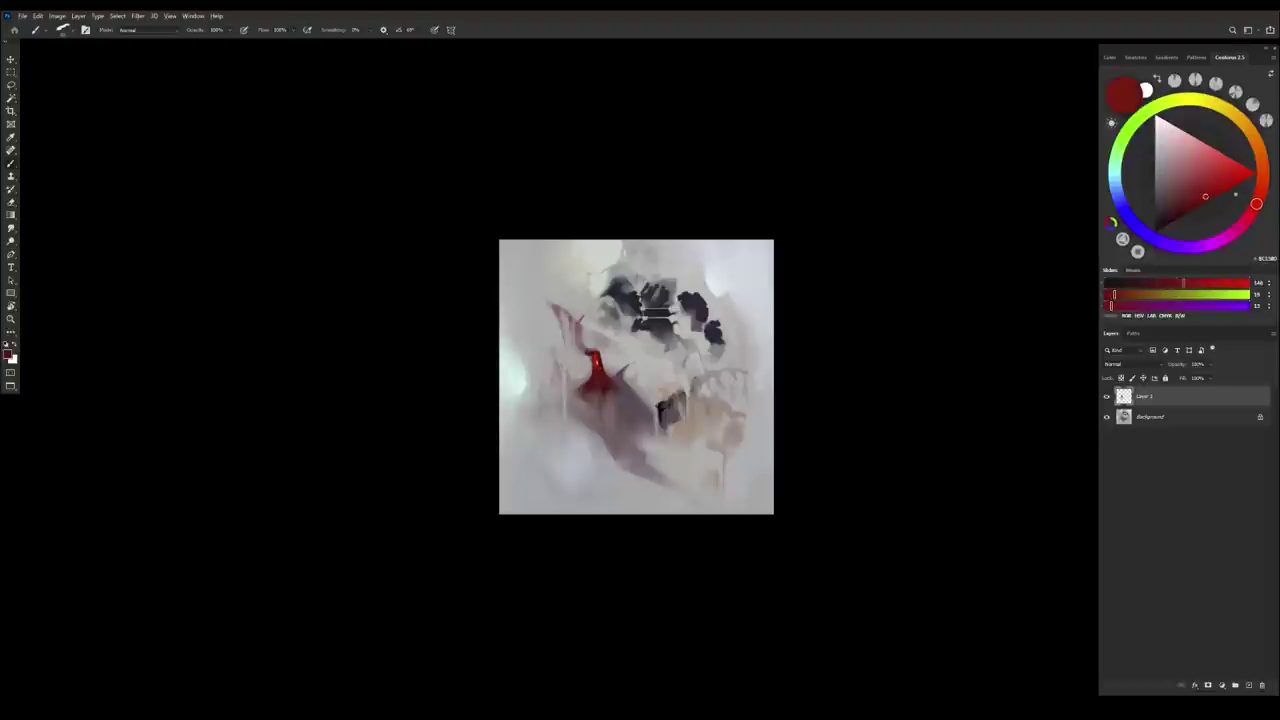
Shift the sampled red towards crimson and add crimson strokes along the neck's highlight
{"action": "left_click", "coordinate": [595, 378], "text": "alt"}
{"action": "left_click", "coordinate": [1250, 216]}
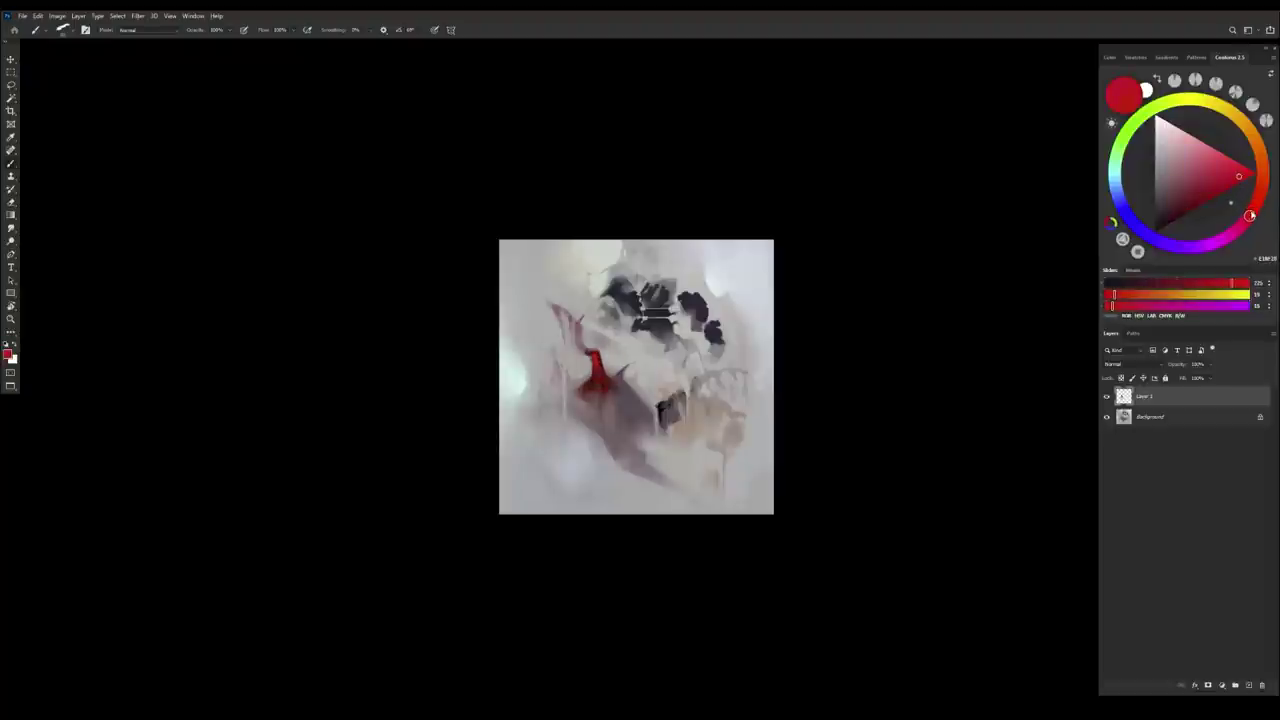
{"action": "left_click_drag", "start_coordinate": [595, 354], "coordinate": [600, 374]}
{"action": "left_click_drag", "start_coordinate": [667, 580], "coordinate": [611, 600]}
{"action": "left_click_drag", "start_coordinate": [660, 518], "coordinate": [724, 619]}
Flip the canvas horizontally and rework the red neck with sampled dark red and crimson strokes
{"action": "key", "text": "ctrl+shift+h"}
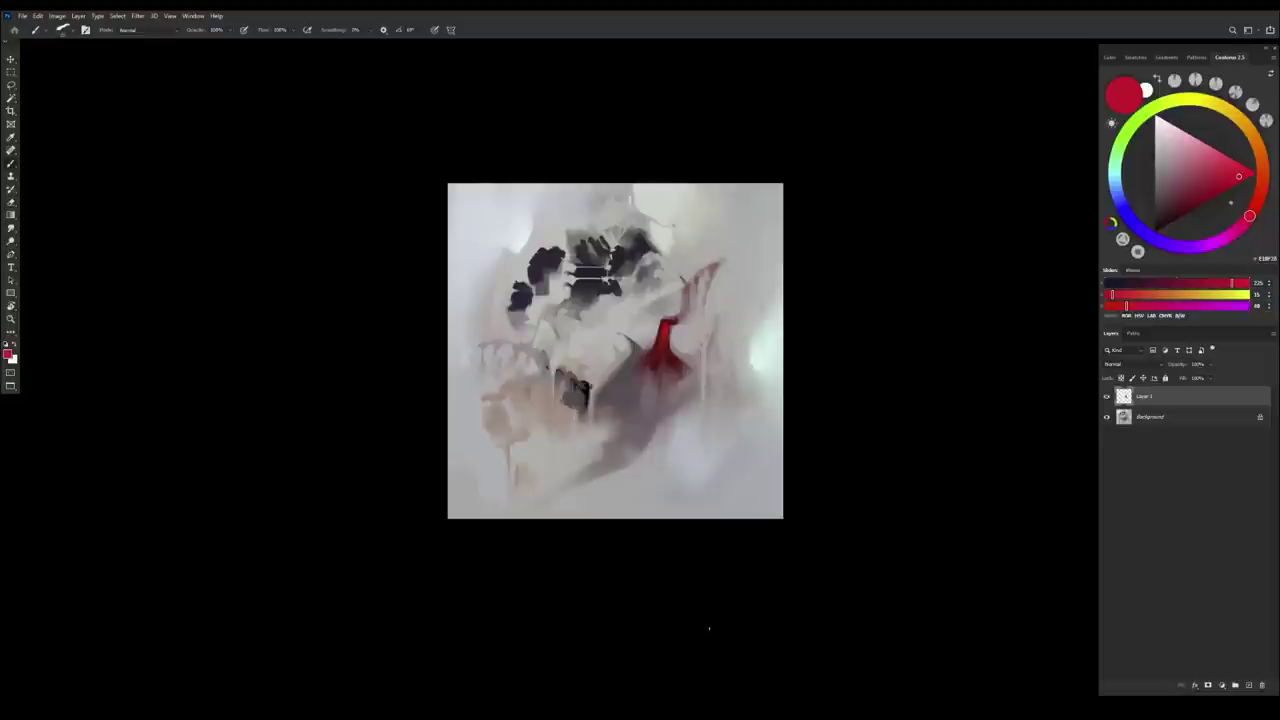
{"action": "left_click", "coordinate": [667, 353], "text": "alt"}
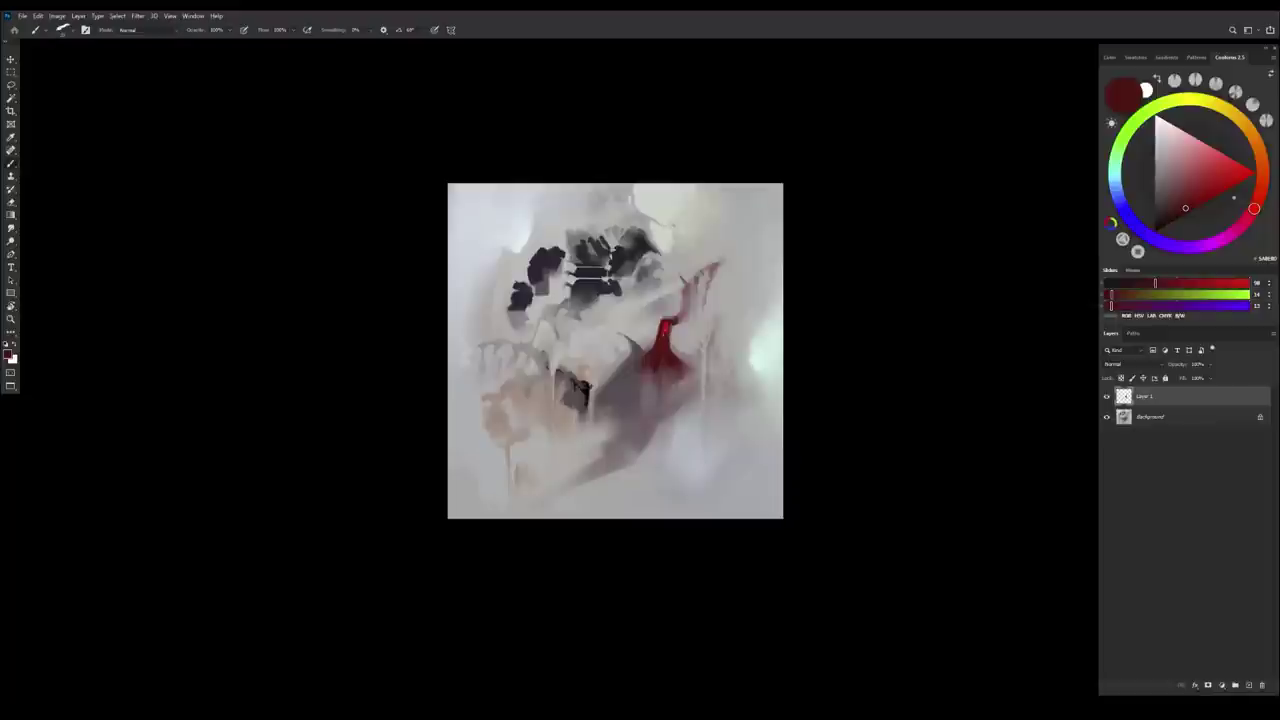
{"action": "left_click", "coordinate": [661, 346], "text": "alt"}
{"action": "left_click_drag", "start_coordinate": [667, 326], "coordinate": [668, 350]}
{"action": "left_click", "coordinate": [668, 354], "text": "alt"}
{"action": "left_click", "coordinate": [665, 346], "text": "alt"}
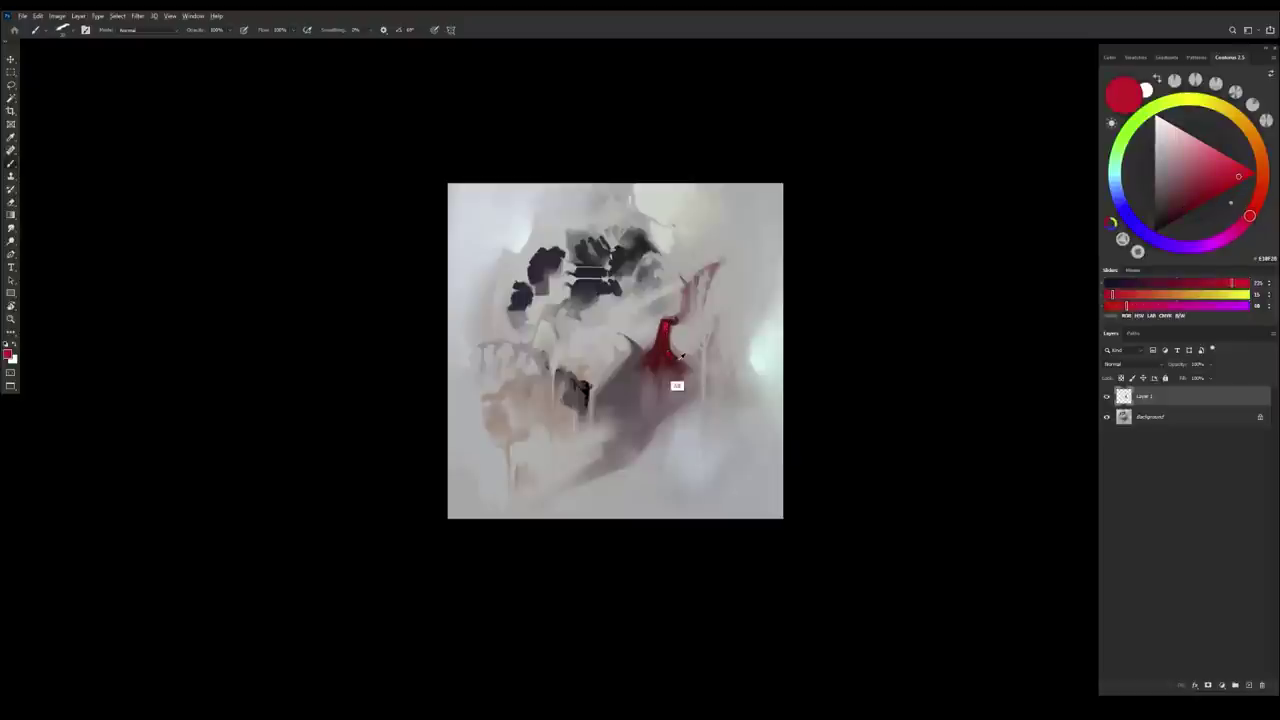
Refine the upper neck and flared base of the red shape with small sampled dark red accents
{"action": "left_click", "coordinate": [677, 360], "text": "alt"}
{"action": "left_click", "coordinate": [669, 353], "text": "alt"}
{"action": "left_click", "coordinate": [666, 345], "text": "alt"}
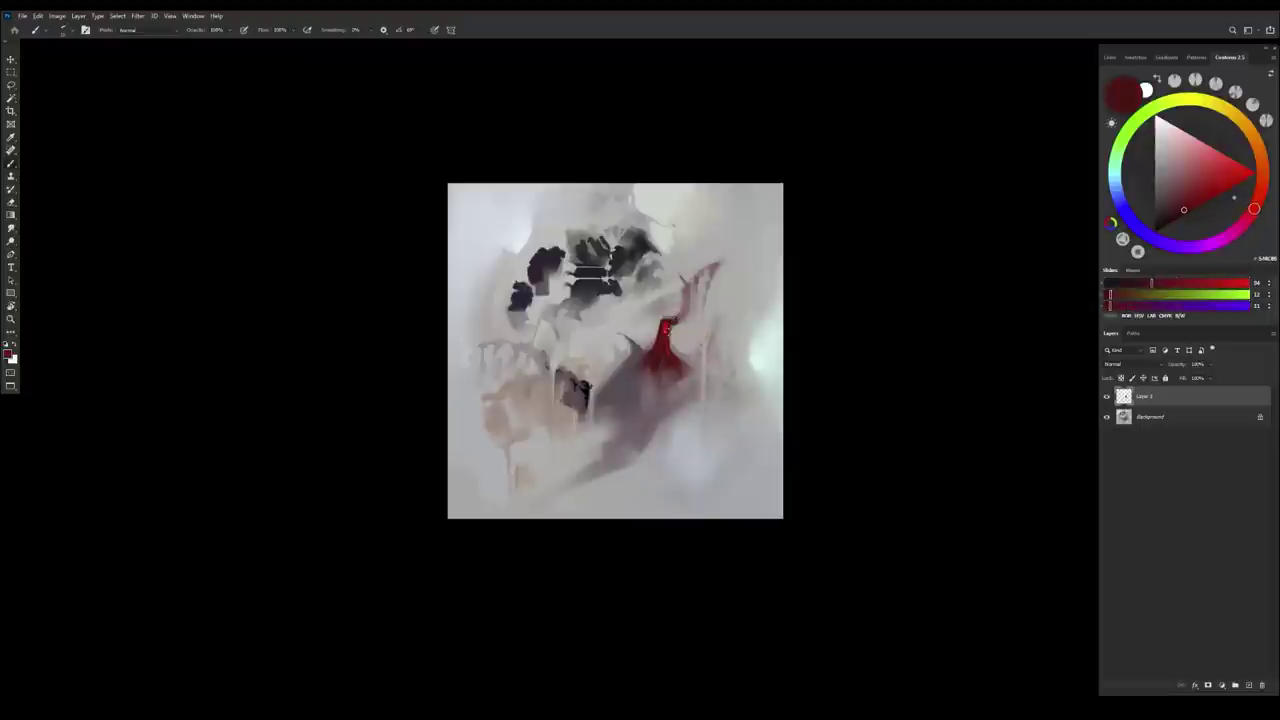
{"action": "left_click", "coordinate": [664, 345], "text": "alt"}
{"action": "left_click", "coordinate": [664, 328], "text": "alt"}
{"action": "left_click", "coordinate": [663, 326], "text": "alt"}
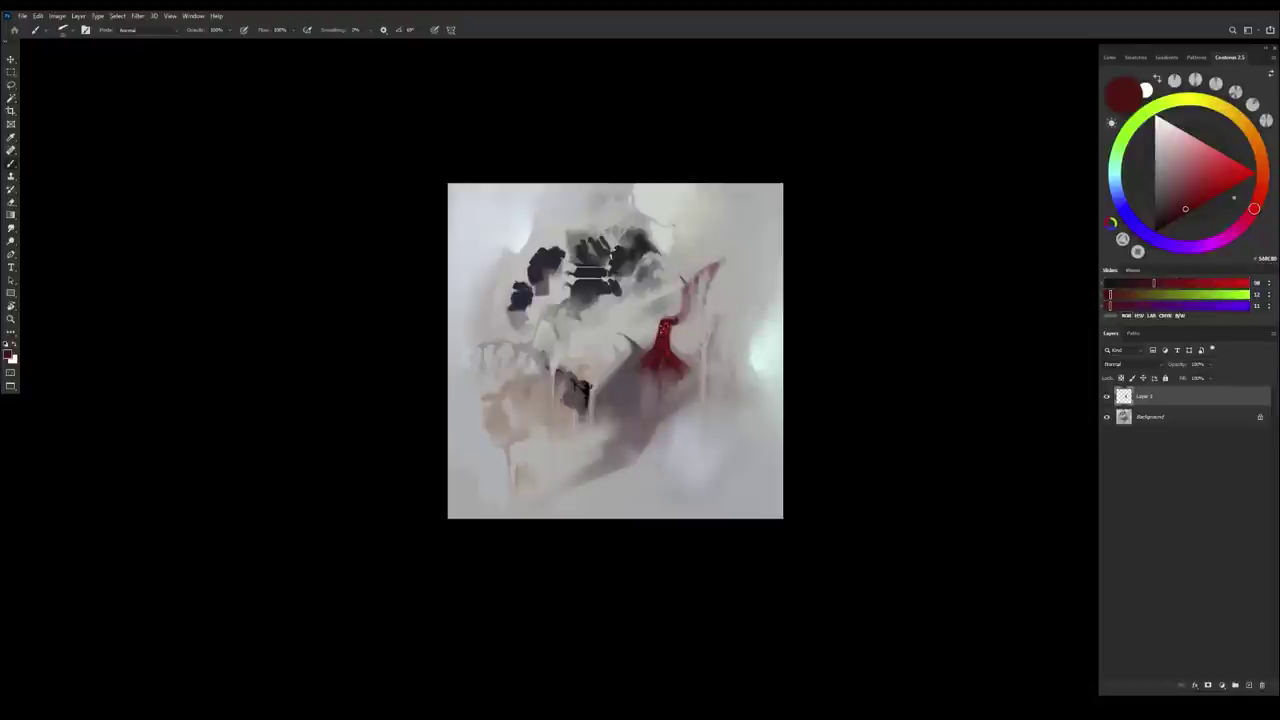
{"action": "left_click", "coordinate": [661, 344], "text": "alt"}
{"action": "left_click", "coordinate": [661, 371], "text": "alt"}
Hide the red paint layer to compare the painting without it and delete that layer
{"action": "left_click_drag", "start_coordinate": [661, 524], "coordinate": [695, 555]}
{"action": "left_click", "coordinate": [1264, 687]}
{"action": "key", "text": "ctrl+z"}
{"action": "left_click_drag", "start_coordinate": [679, 489], "coordinate": [636, 452]}
{"action": "left_click_drag", "start_coordinate": [680, 505], "coordinate": [707, 546]}
{"action": "left_click", "coordinate": [1108, 397]}
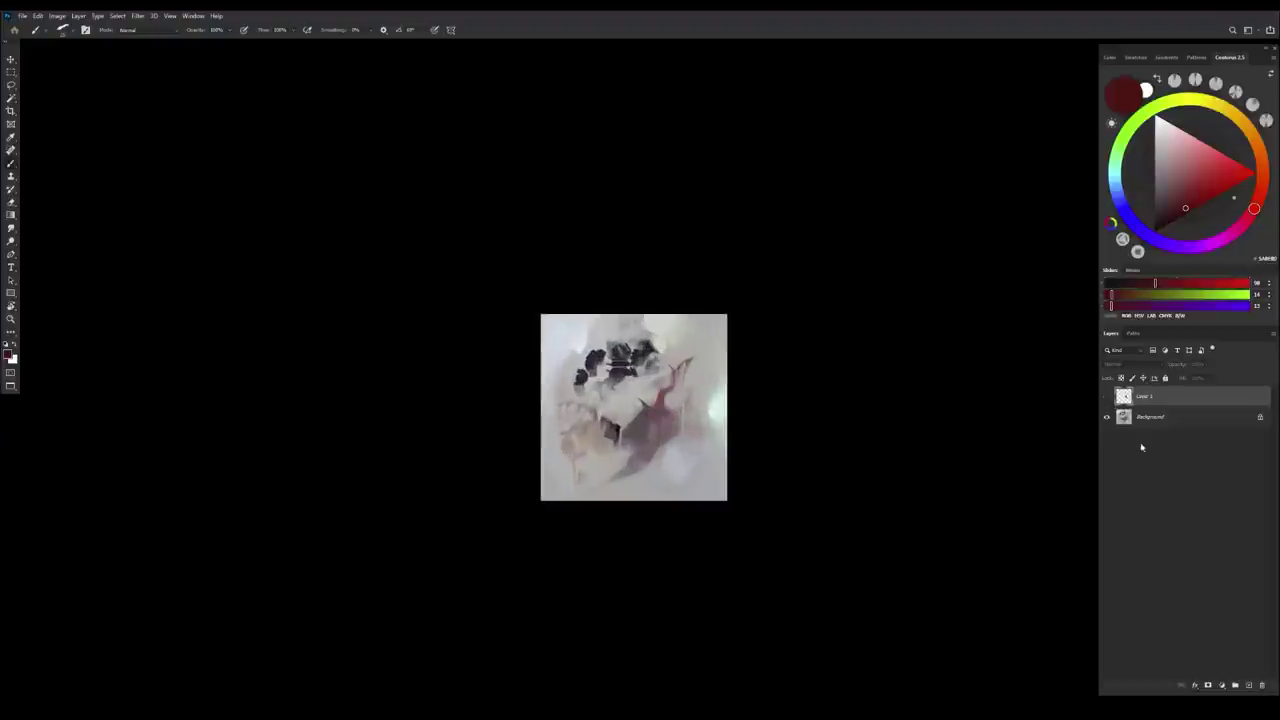
{"action": "left_click", "coordinate": [1260, 684]}
Add a new layer and deepen the black blotch beside the horizontal bars with sampled greys and near-blacks
{"action": "left_click", "coordinate": [1249, 686]}
{"action": "left_click_drag", "start_coordinate": [649, 426], "coordinate": [685, 440]}
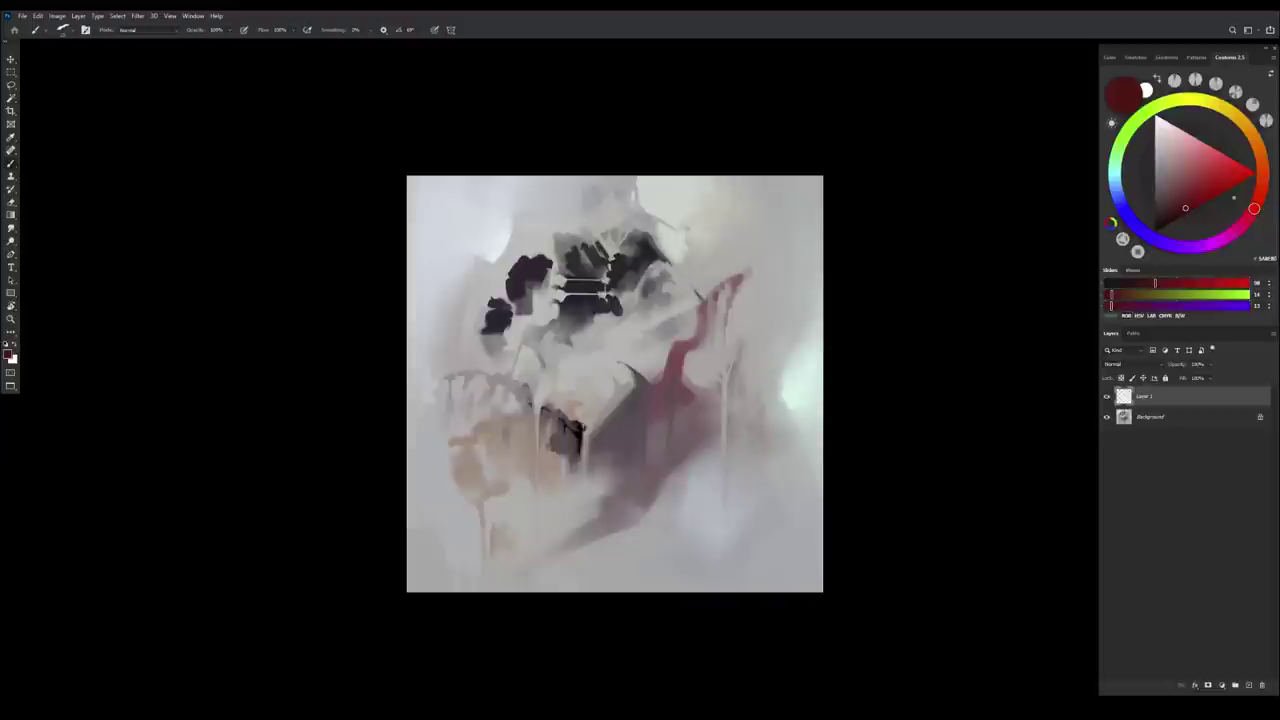
{"action": "left_click_drag", "start_coordinate": [667, 372], "coordinate": [674, 374]}
{"action": "left_click", "coordinate": [643, 325], "text": "alt"}
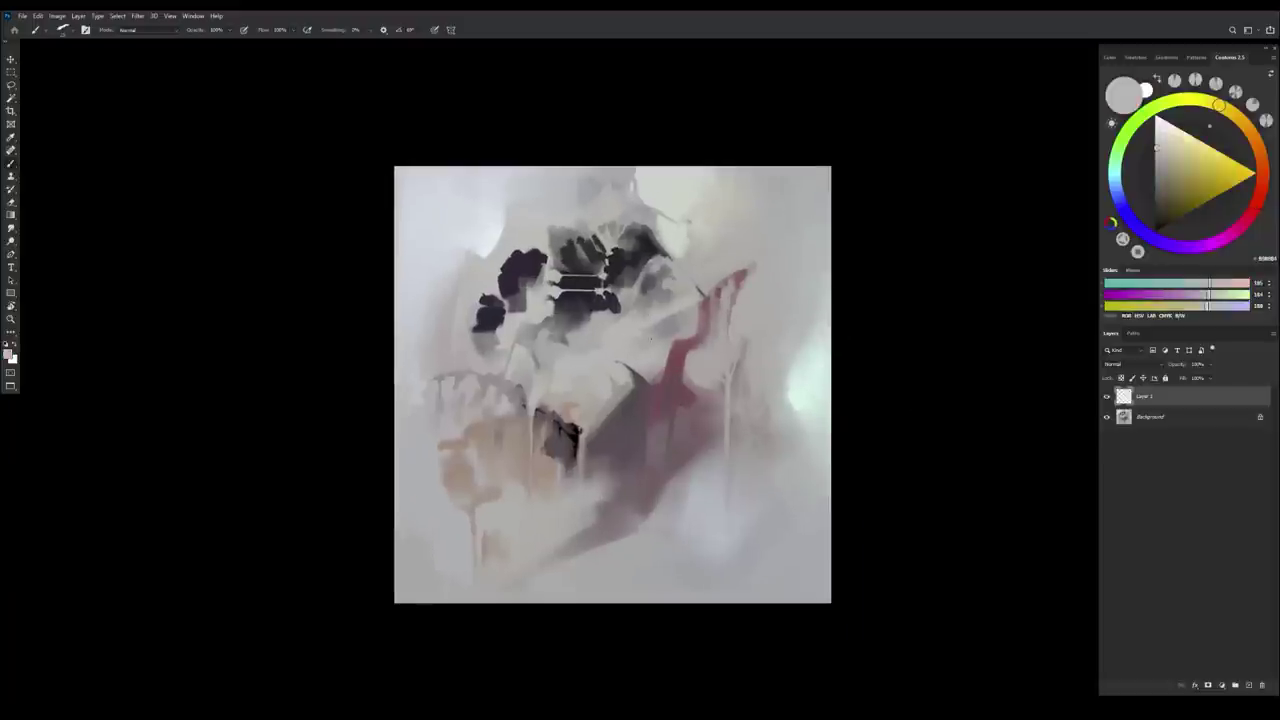
{"action": "left_click", "coordinate": [626, 275], "text": "alt"}
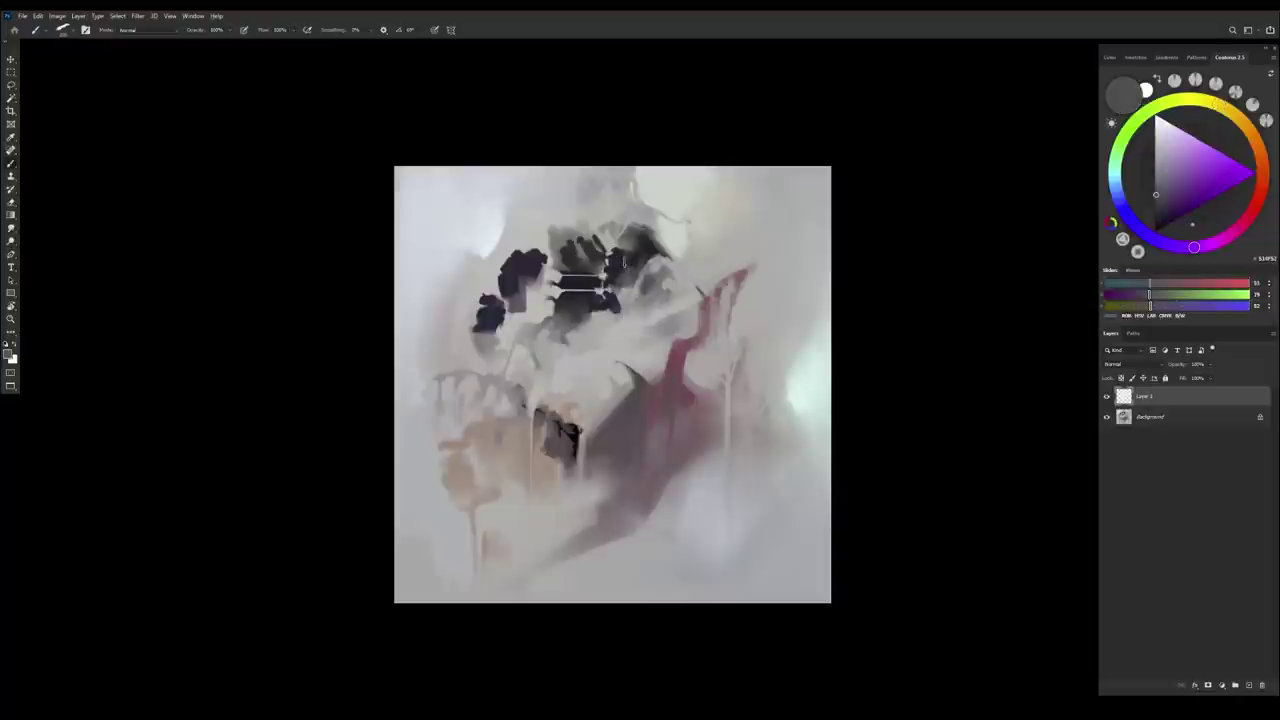
{"action": "left_click", "coordinate": [632, 264], "text": "alt"}
{"action": "left_click", "coordinate": [626, 270], "text": "alt"}
{"action": "left_click", "coordinate": [634, 268], "text": "alt"}
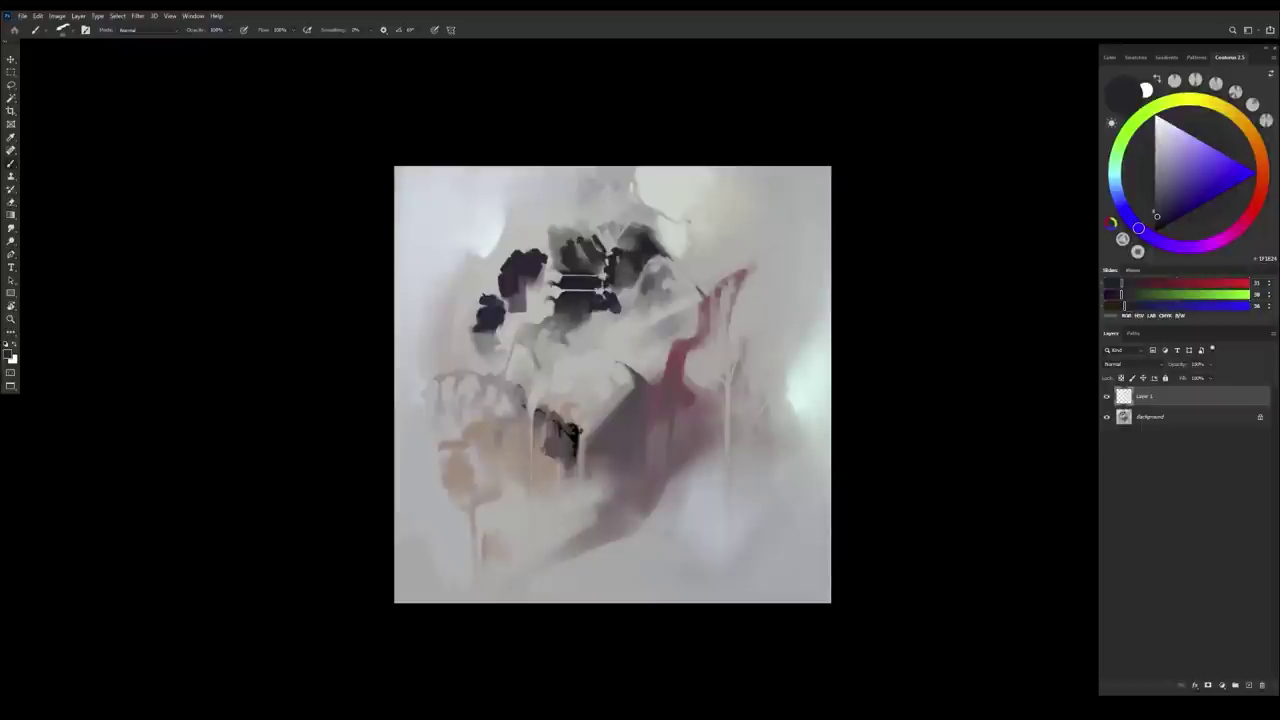
Sample greys from the painting and brush soft lighter spots inside the two black shapes in the upper centre
{"action": "left_click", "coordinate": [626, 269], "text": "alt"}
{"action": "left_click", "coordinate": [626, 272], "text": "alt"}
{"action": "left_click", "coordinate": [596, 260], "text": "alt"}
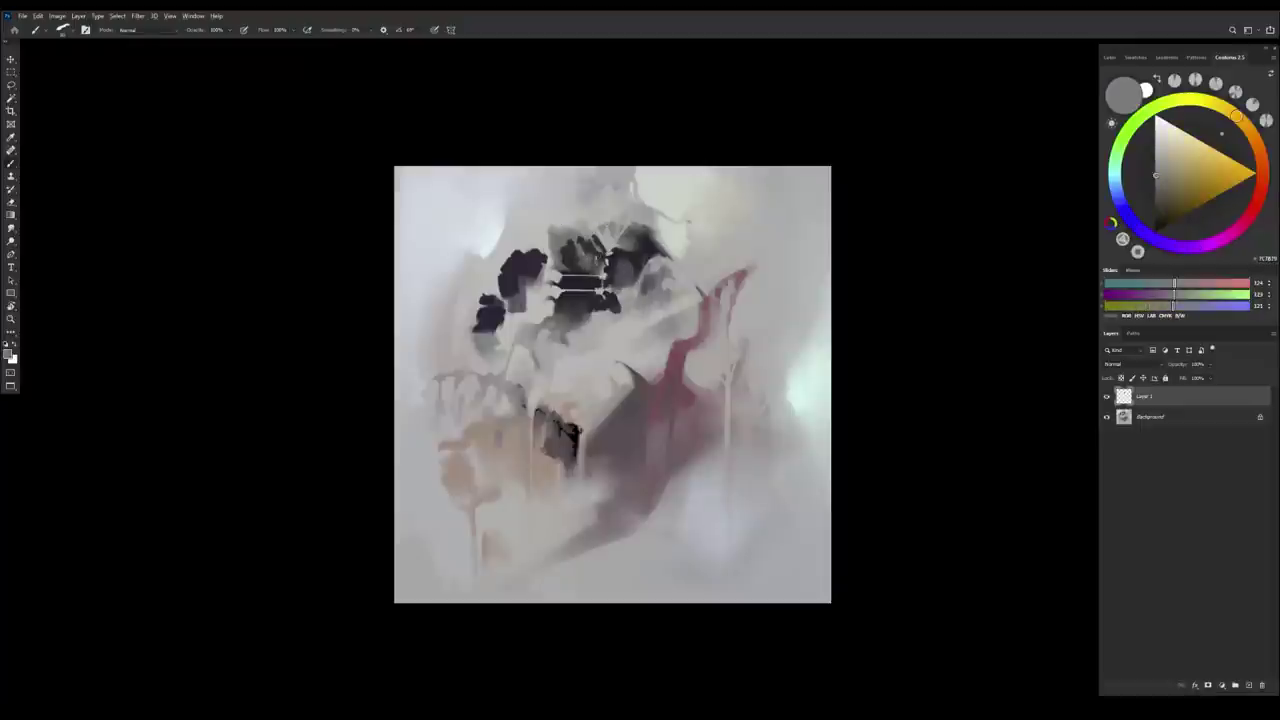
{"action": "left_click", "coordinate": [584, 262], "text": "alt"}
{"action": "left_click", "coordinate": [577, 260], "text": "alt"}
{"action": "left_click", "coordinate": [594, 256], "text": "alt"}
{"action": "left_click", "coordinate": [588, 258], "text": "alt"}
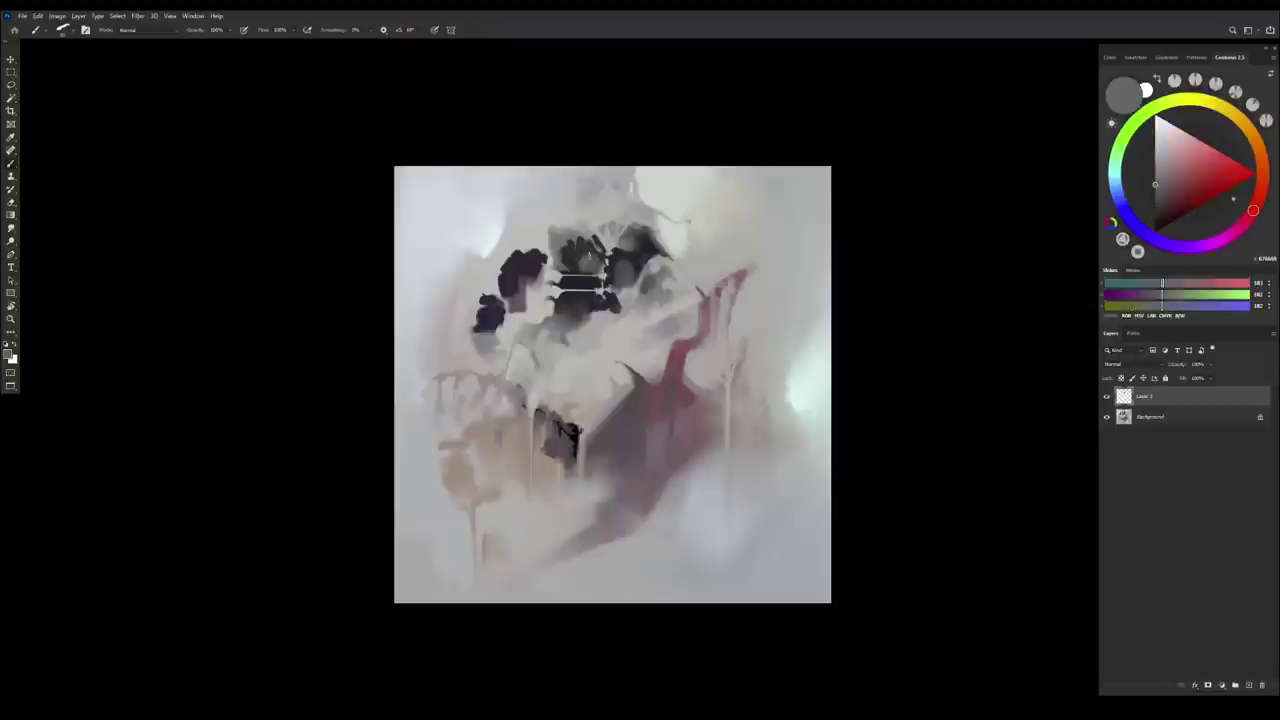
{"action": "left_click", "coordinate": [628, 270], "text": "alt"}
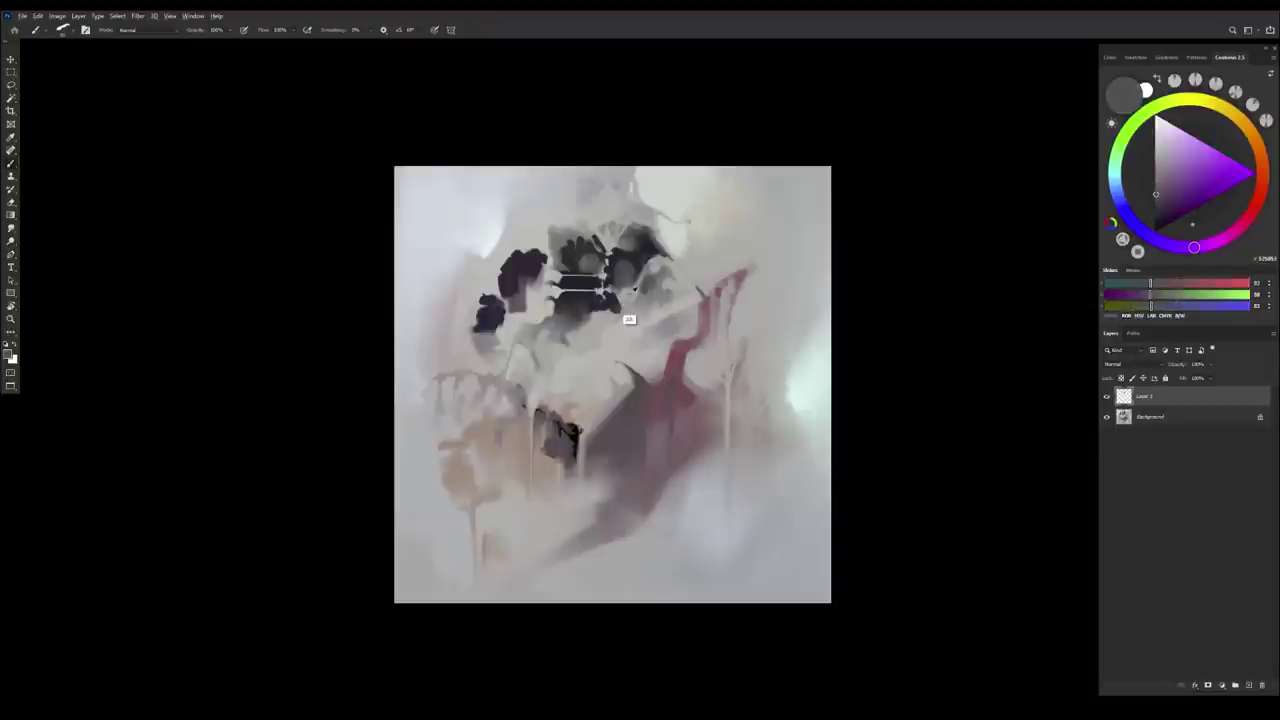
{"action": "left_click", "coordinate": [628, 272], "text": "alt"}
{"action": "left_click", "coordinate": [628, 272], "text": "alt"}
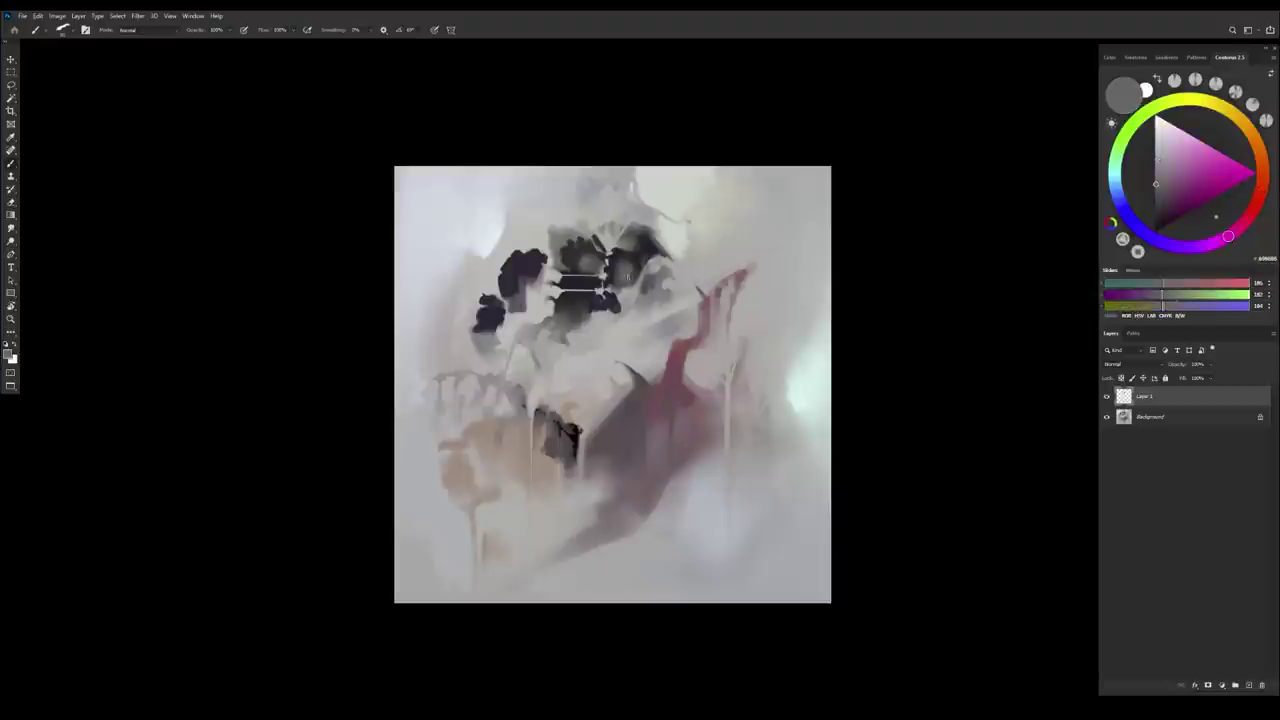
Blend mid-grey tones into the upper part of the central black shape using sampled greys
{"action": "left_click", "coordinate": [586, 261], "text": "alt"}
{"action": "left_click", "coordinate": [571, 245], "text": "alt"}
{"action": "left_click", "coordinate": [575, 252], "text": "alt"}
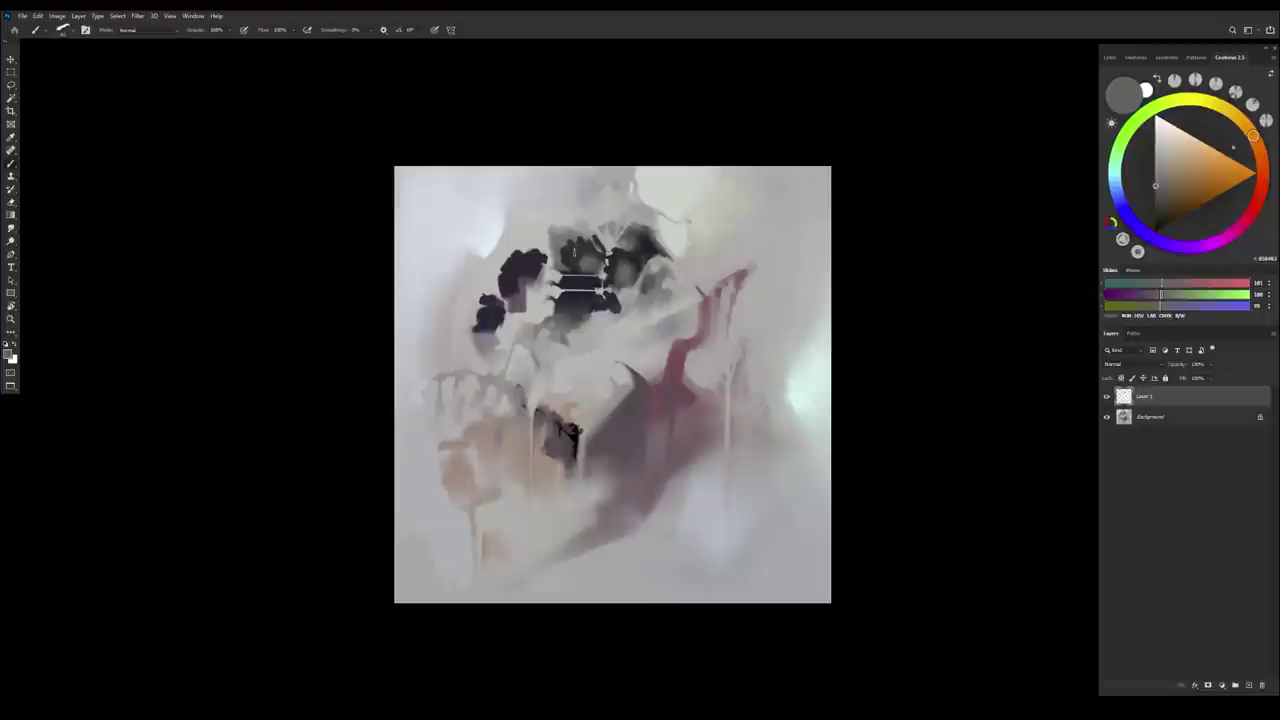
{"action": "left_click", "coordinate": [571, 257], "text": "alt"}
{"action": "left_click", "coordinate": [575, 260], "text": "alt"}
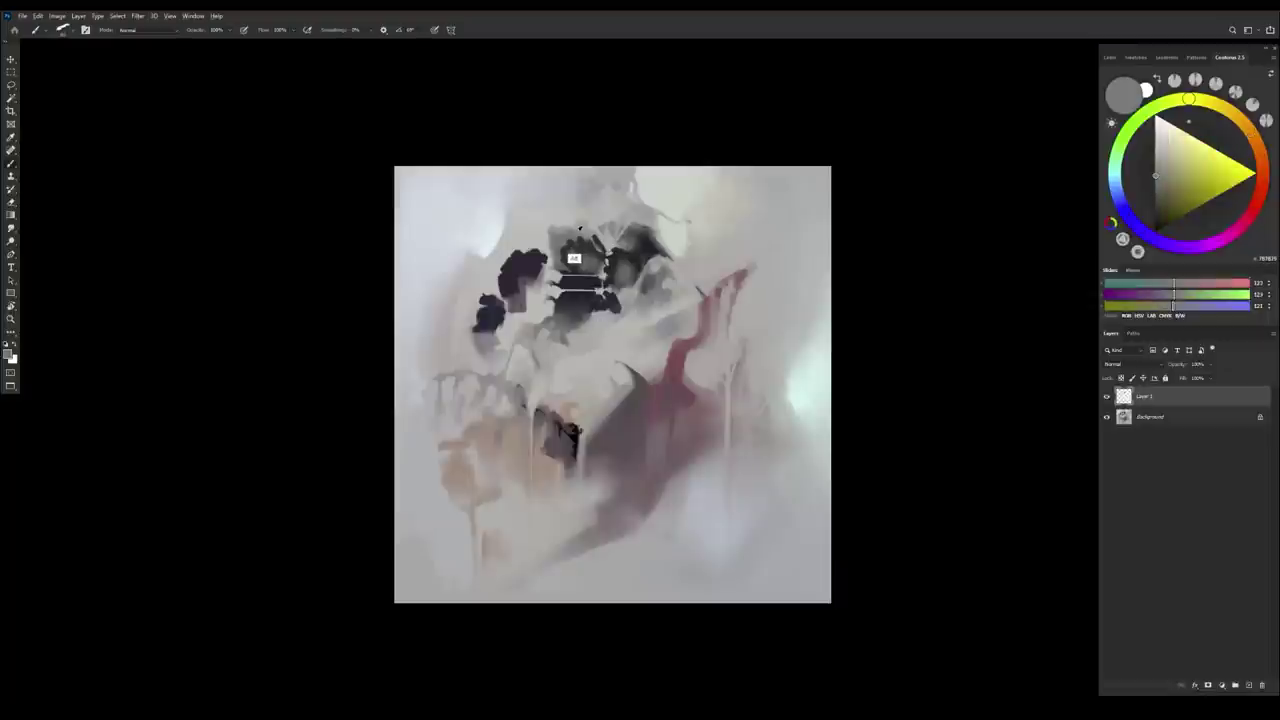
Paint a grey block rising above the central black shape and soften it with sampled background greys
{"action": "mouse_move", "coordinate": [564, 226]}
{"action": "left_mouse_down"}
{"action": "mouse_move", "coordinate": [583, 221]}
{"action": "mouse_move", "coordinate": [556, 214]}
{"action": "left_mouse_up"}
{"action": "left_click", "coordinate": [562, 200], "text": "alt"}
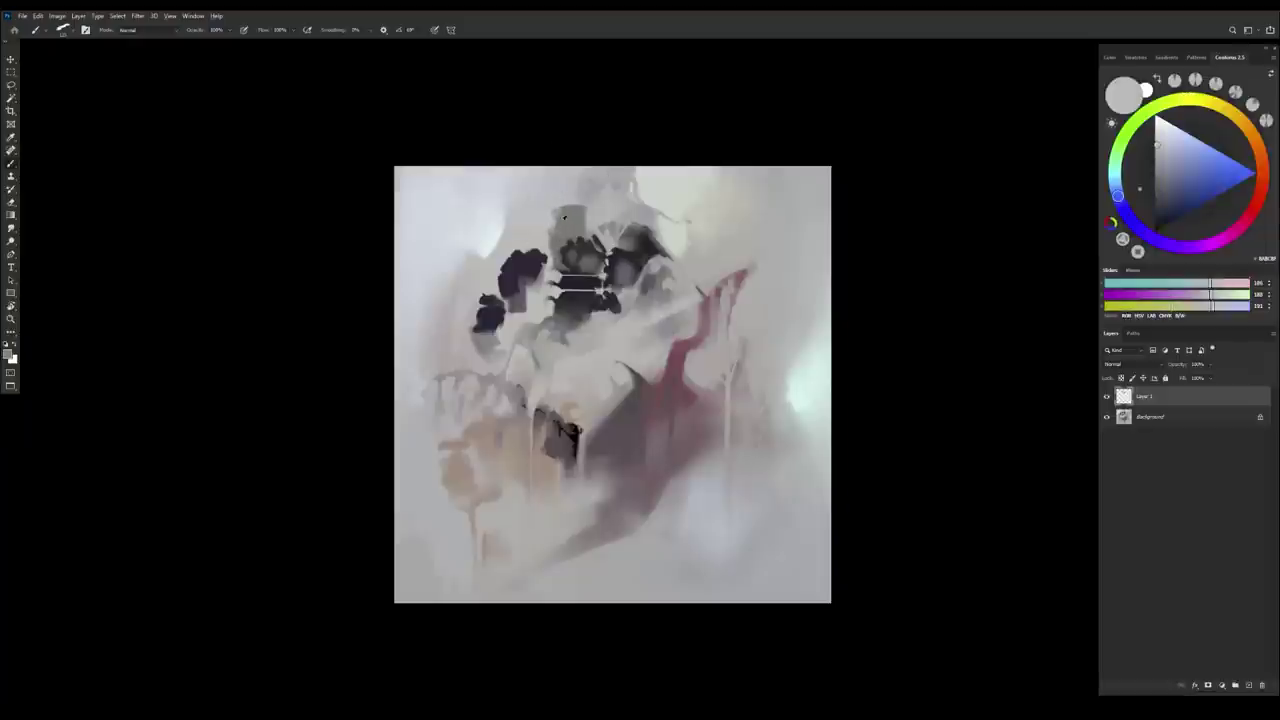
{"action": "left_click", "coordinate": [569, 218], "text": "alt"}
{"action": "left_click", "coordinate": [533, 237], "text": "alt"}
{"action": "left_click", "coordinate": [573, 222], "text": "alt"}
Darken the grey block with sampled charcoal tones so it merges with the central black shape
{"action": "left_click_drag", "start_coordinate": [588, 211], "coordinate": [581, 258]}
{"action": "left_click", "coordinate": [598, 214], "text": "alt"}
{"action": "left_click", "coordinate": [578, 243], "text": "alt"}
{"action": "left_click", "coordinate": [574, 246], "text": "alt"}
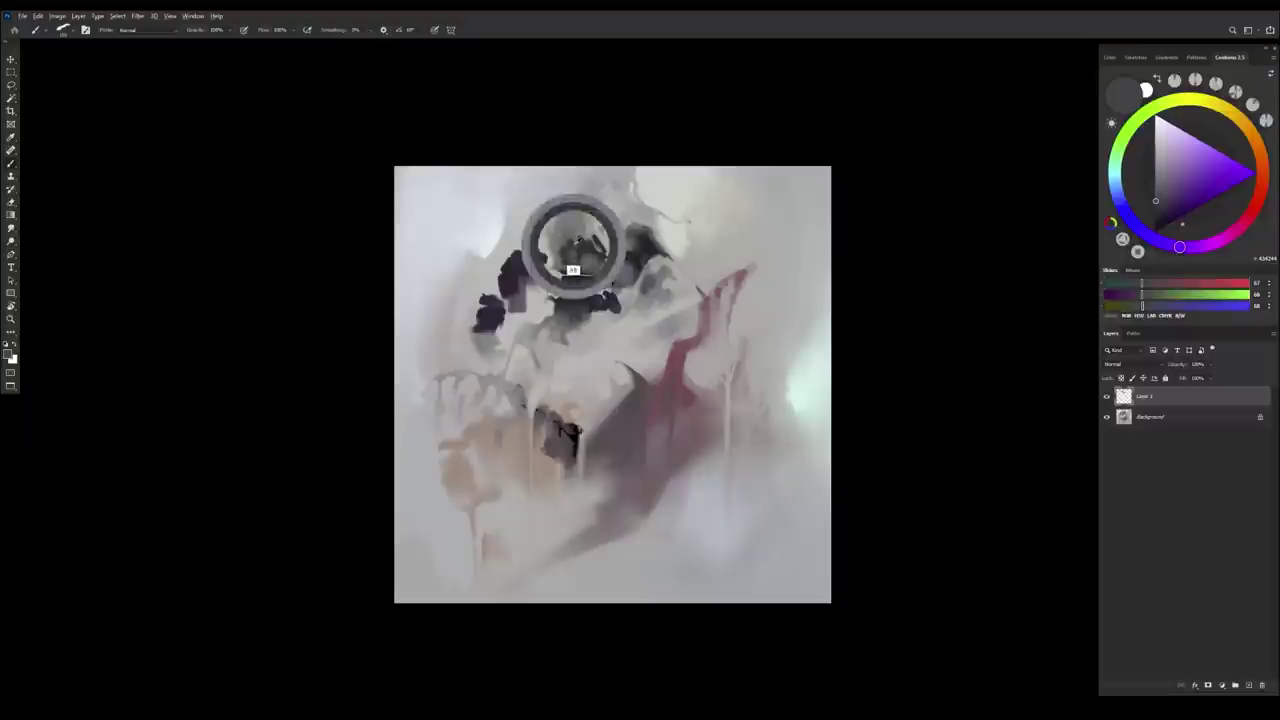
{"action": "left_click", "coordinate": [566, 237], "text": "alt"}
{"action": "left_click", "coordinate": [575, 262], "text": "alt"}
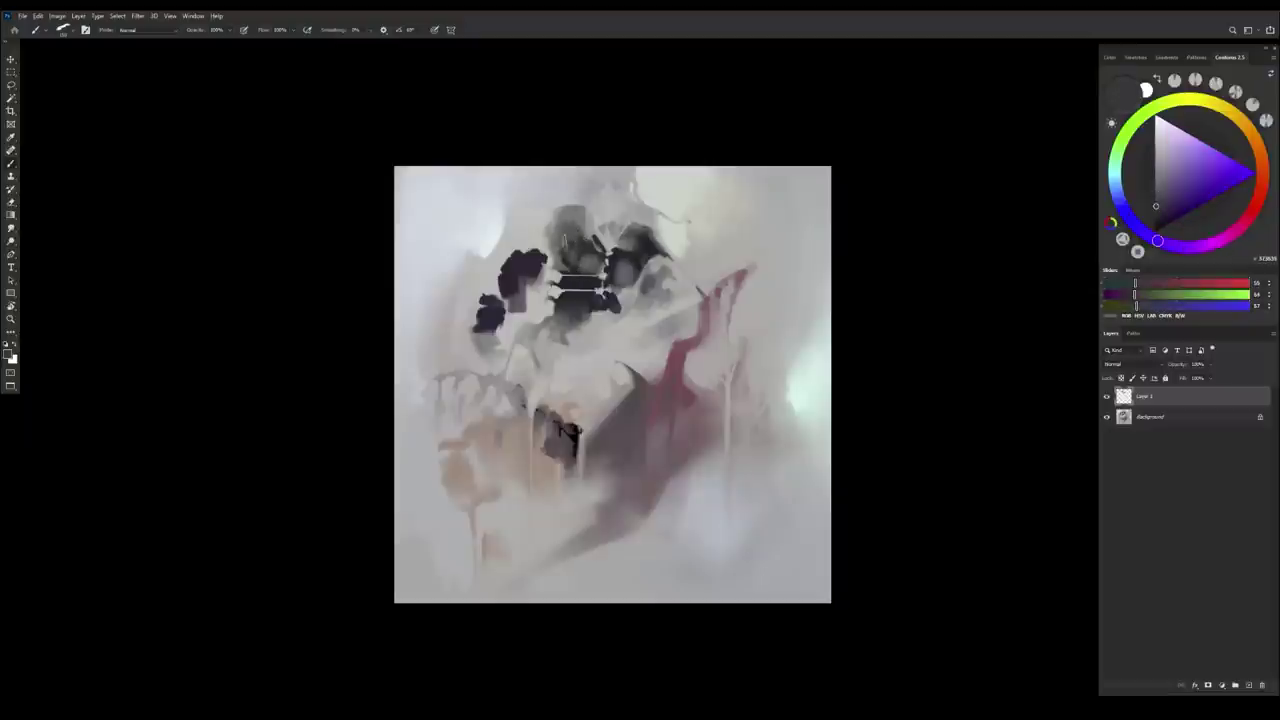
{"action": "left_click", "coordinate": [579, 264], "text": "alt"}
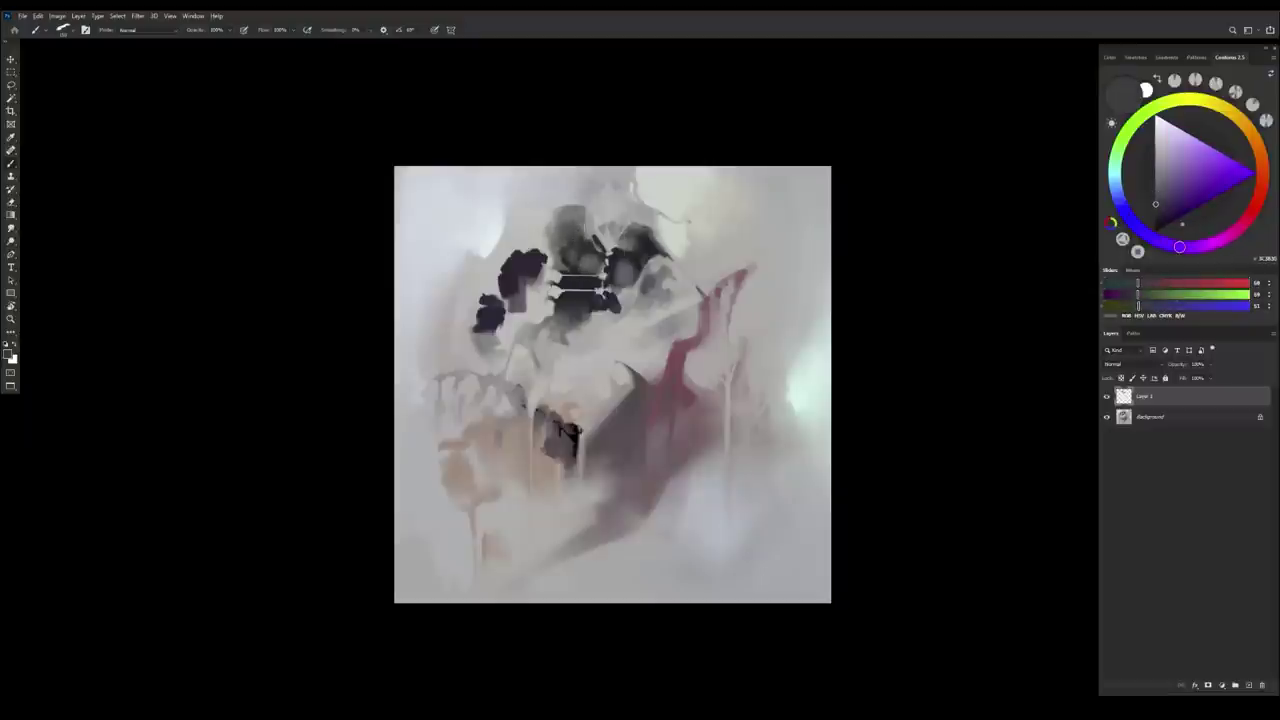
Brush a lighter grey rounded spot into the darkened block, alternating sampled light and dark greys
{"action": "left_click", "coordinate": [590, 228], "text": "alt"}
{"action": "left_click", "coordinate": [578, 232], "text": "alt"}
{"action": "left_click", "coordinate": [578, 256], "text": "alt"}
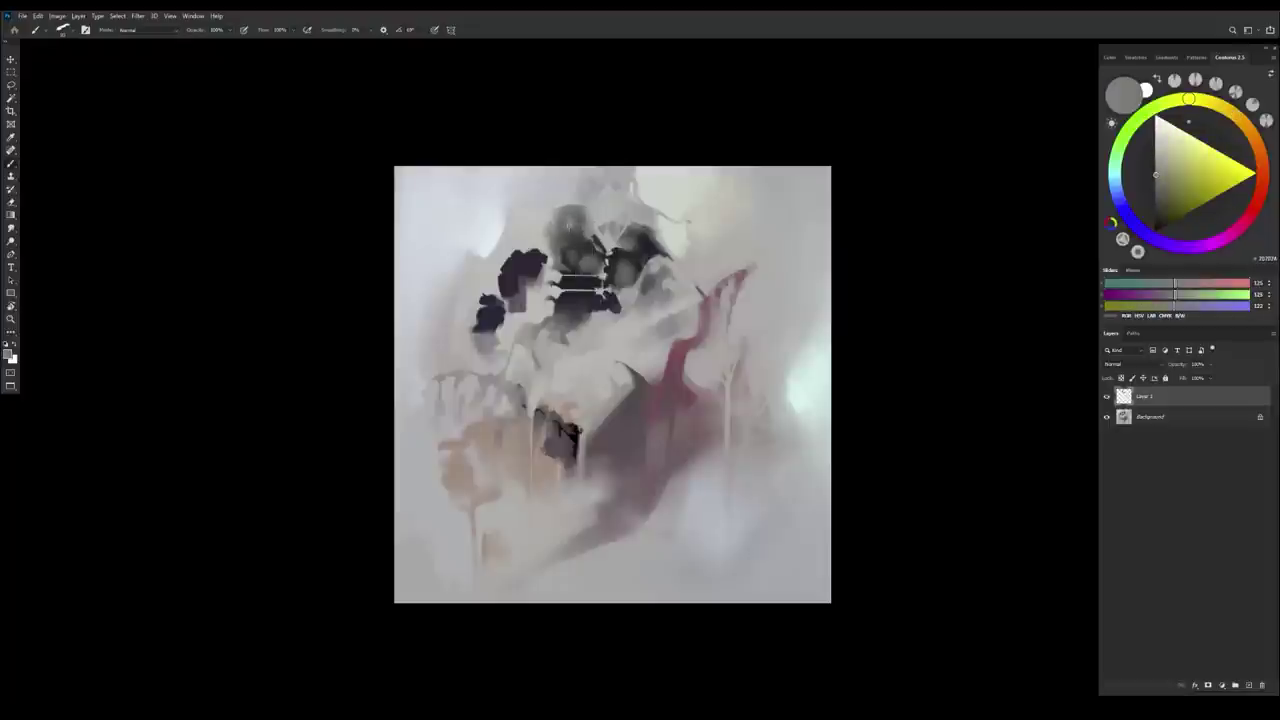
{"action": "left_click", "coordinate": [574, 258], "text": "alt"}
{"action": "left_click", "coordinate": [572, 223], "text": "alt"}
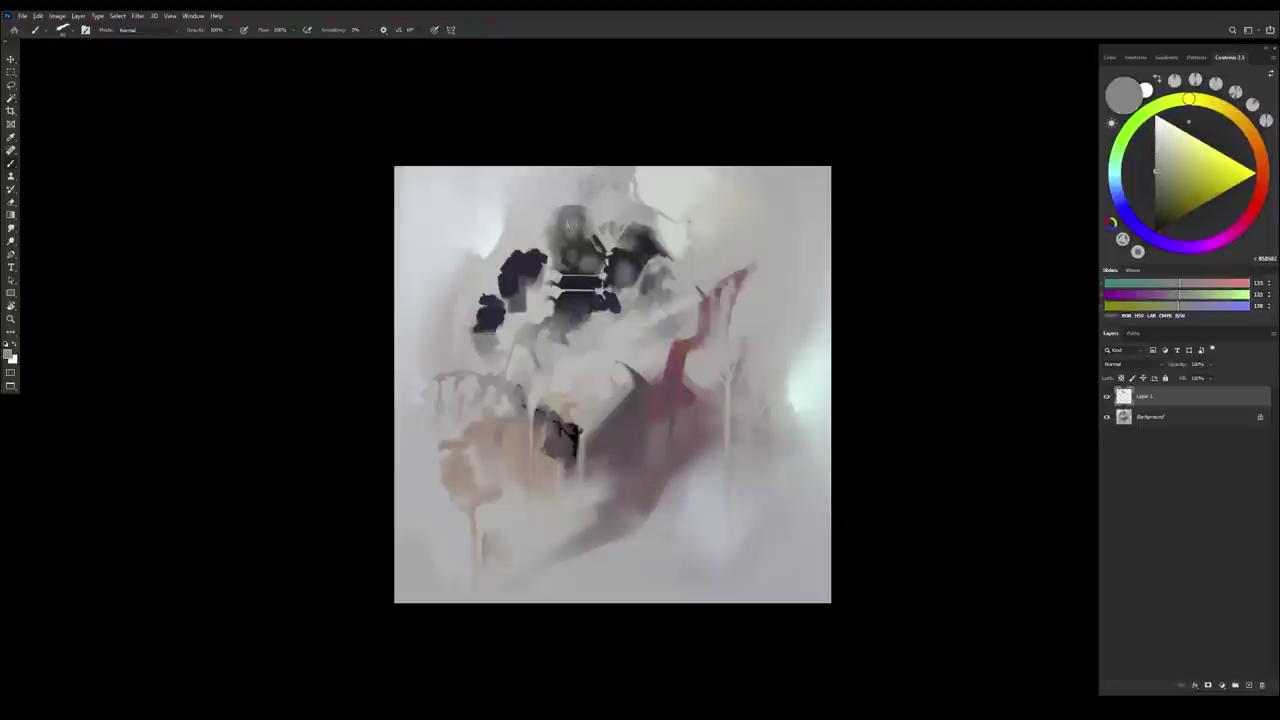
{"action": "left_click", "coordinate": [581, 280], "text": "alt"}
{"action": "left_click", "coordinate": [572, 230], "text": "alt"}
{"action": "left_click", "coordinate": [581, 231], "text": "alt"}
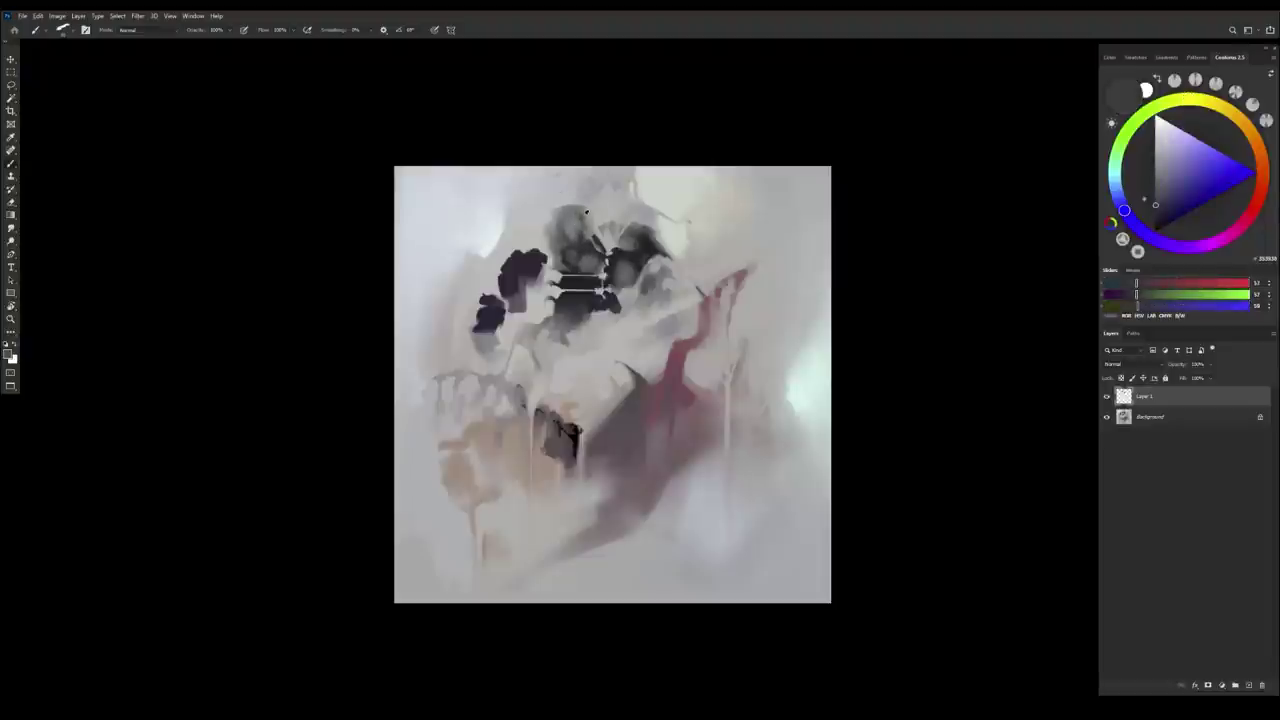
Refine the contrast around the rounded light spot and the top of the block with sampled dark and mid greys
{"action": "left_click", "coordinate": [580, 213], "text": "alt"}
{"action": "left_click", "coordinate": [577, 221], "text": "alt"}
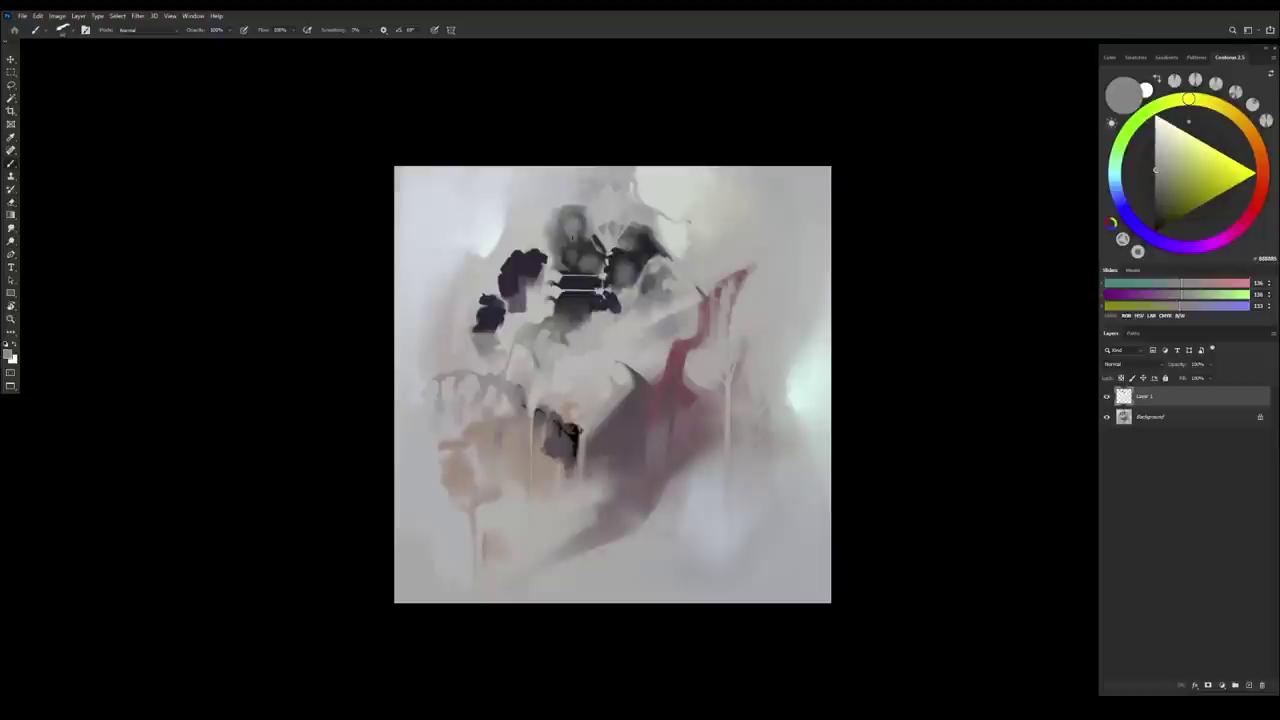
{"action": "left_click", "coordinate": [581, 236], "text": "alt"}
{"action": "left_click", "coordinate": [580, 270], "text": "alt"}
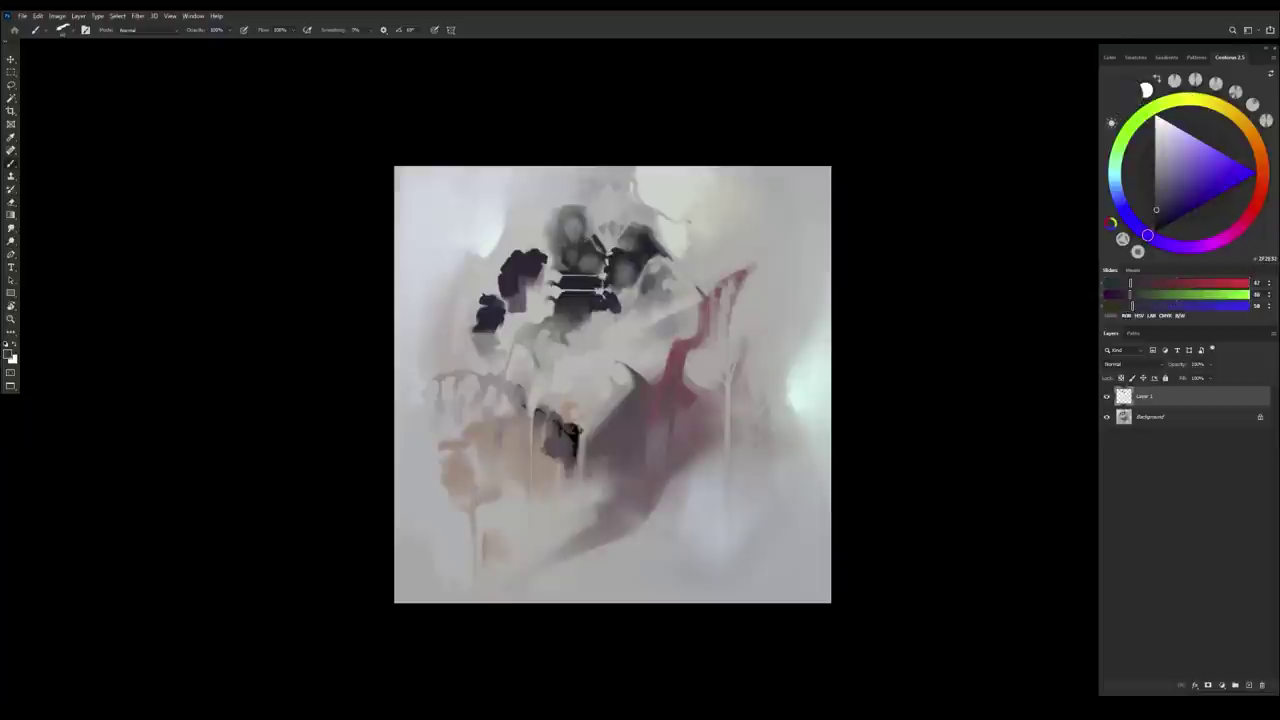
{"action": "left_click", "coordinate": [567, 212], "text": "alt"}
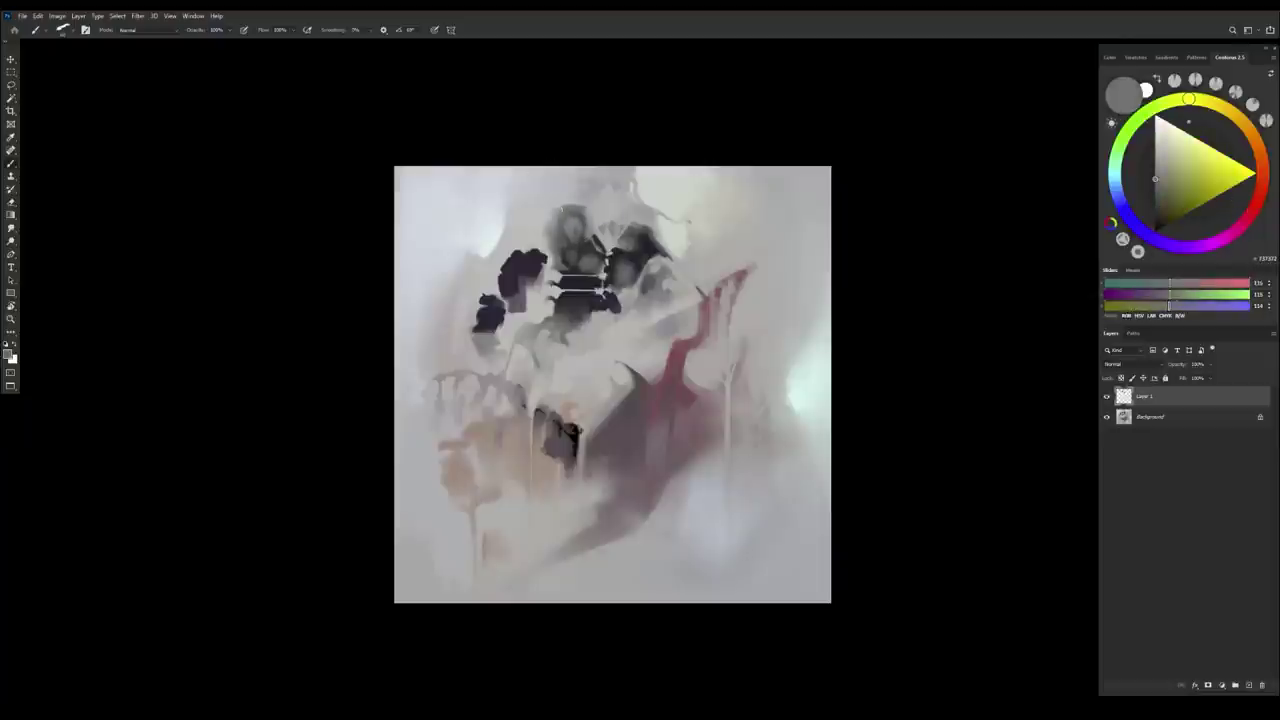
{"action": "left_click", "coordinate": [575, 210], "text": "alt"}
{"action": "left_click", "coordinate": [573, 224], "text": "alt"}
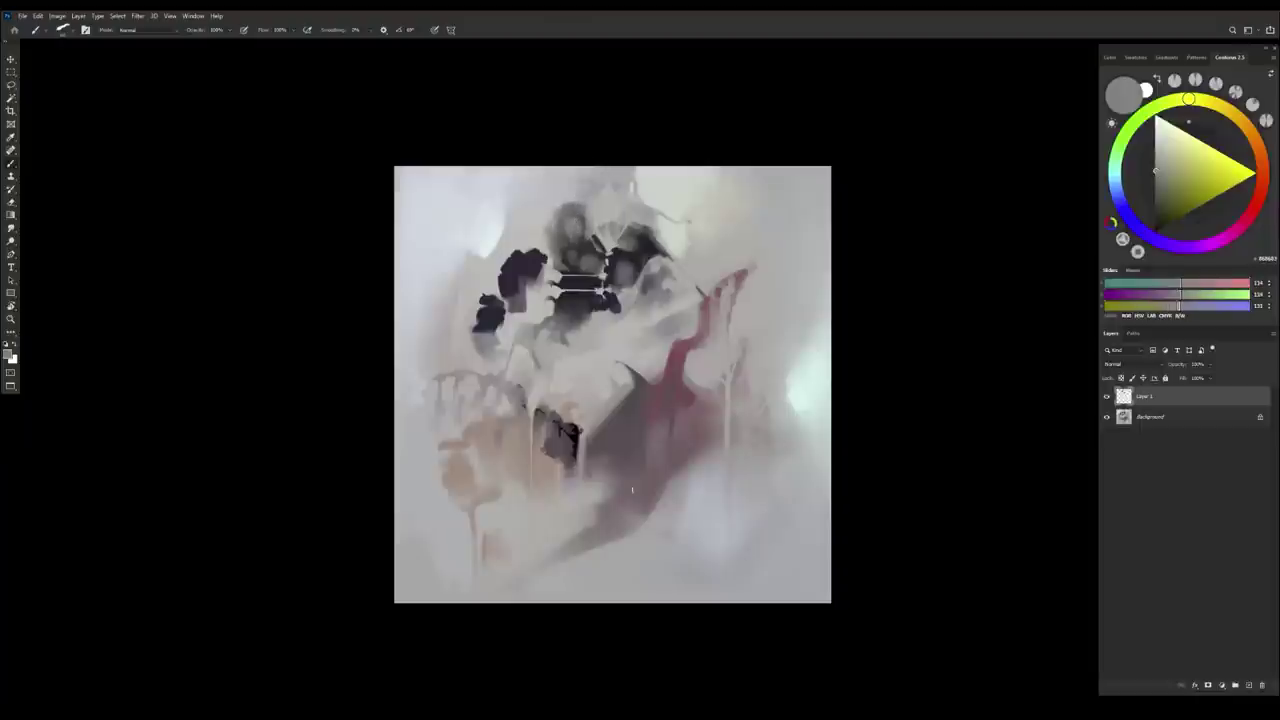
Paint a thin spire on top of the central block and shape its edges with sampled background greys
{"action": "left_click", "coordinate": [578, 216], "text": "alt"}
{"action": "left_click", "coordinate": [595, 207], "text": "alt"}
{"action": "left_click", "coordinate": [599, 205], "text": "alt"}
{"action": "mouse_move", "coordinate": [567, 206]}
{"action": "left_mouse_down"}
{"action": "mouse_move", "coordinate": [582, 205]}
{"action": "mouse_move", "coordinate": [571, 200]}
{"action": "left_mouse_up"}
{"action": "left_click", "coordinate": [573, 216], "text": "alt"}
{"action": "left_click", "coordinate": [567, 177], "text": "alt"}
{"action": "left_click", "coordinate": [578, 182], "text": "alt"}
Flip the canvas horizontally to check the composition
{"action": "left_click_drag", "start_coordinate": [623, 310], "coordinate": [631, 397]}
{"action": "left_click_drag", "start_coordinate": [627, 343], "coordinate": [649, 374]}
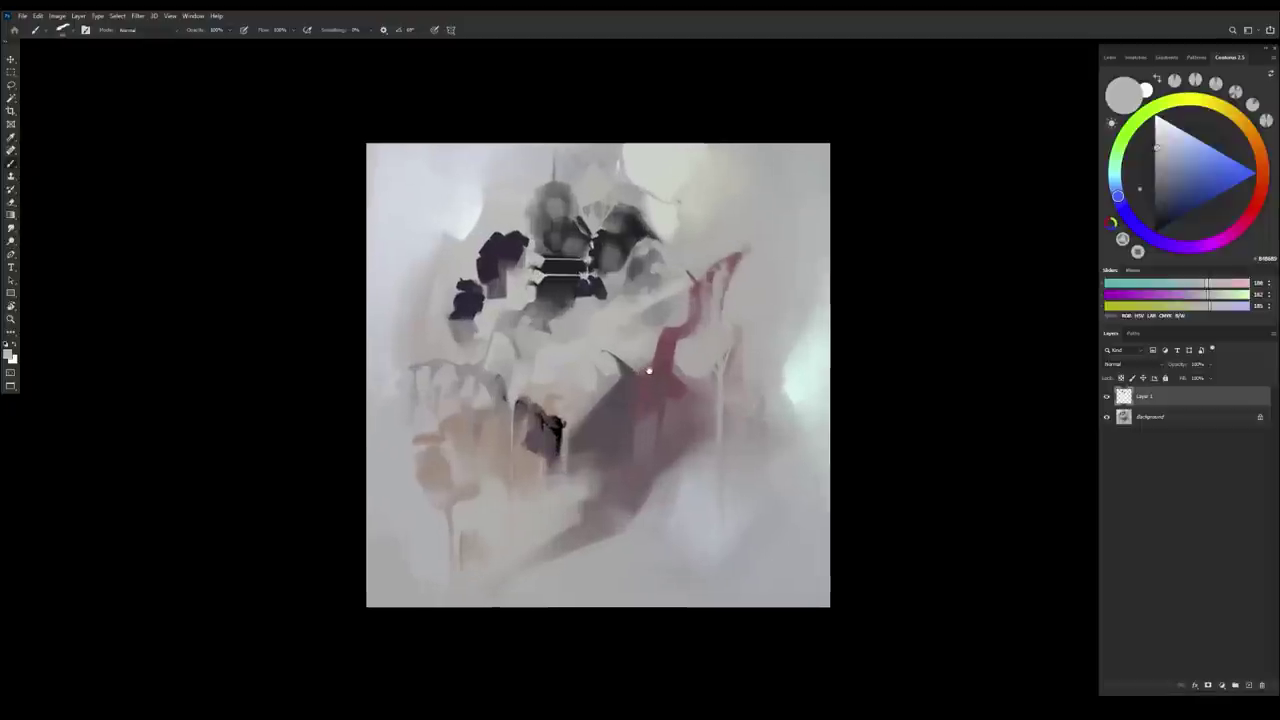
{"action": "key", "text": "ctrl+shift+h"}
{"action": "left_click_drag", "start_coordinate": [684, 272], "coordinate": [701, 282]}
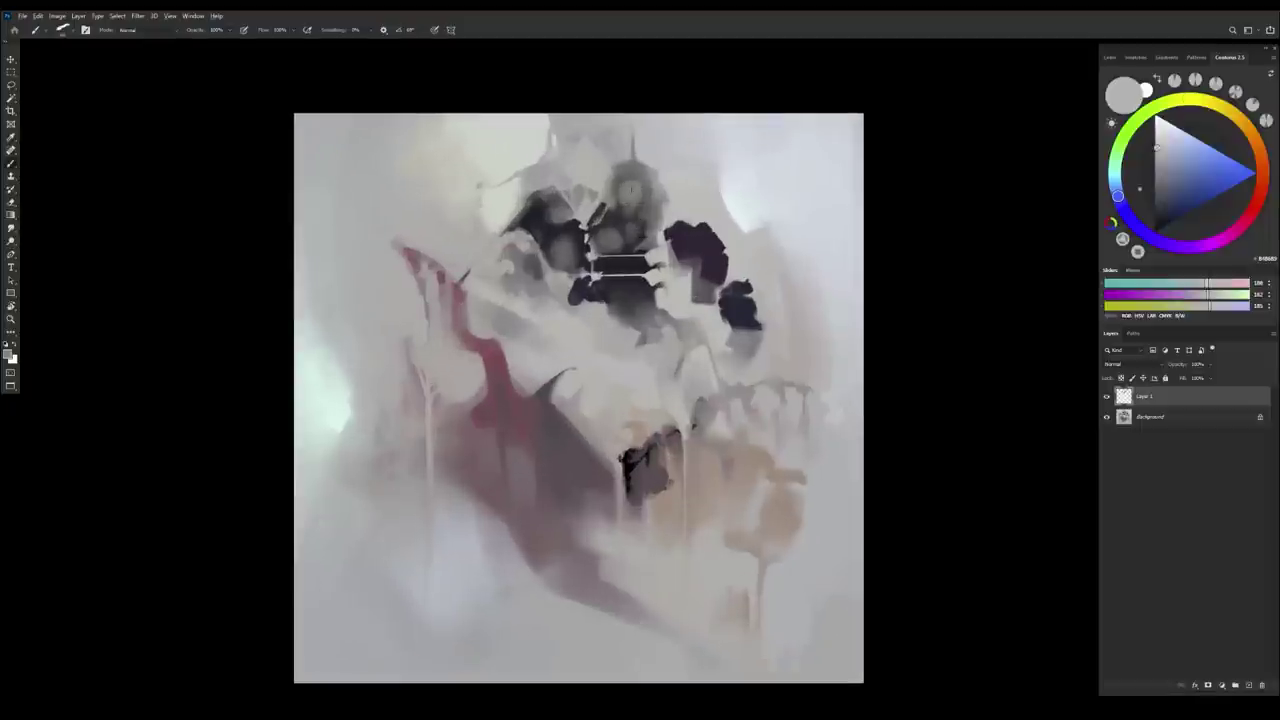
Refine the gap between the central tower and the neighbouring black shape with small strokes of sampled greys
{"action": "left_click", "coordinate": [638, 195], "text": "alt"}
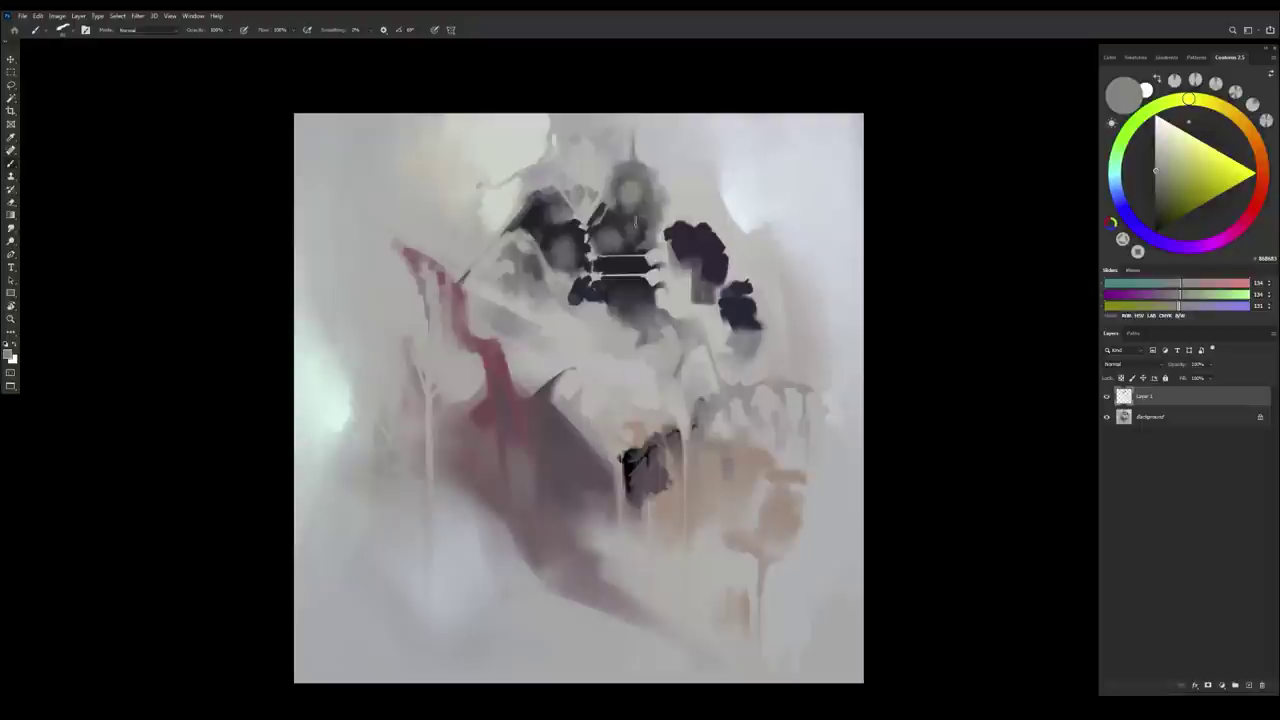
{"action": "left_click", "coordinate": [620, 228], "text": "alt"}
{"action": "left_click", "coordinate": [620, 218], "text": "alt"}
{"action": "left_click", "coordinate": [607, 206], "text": "alt"}
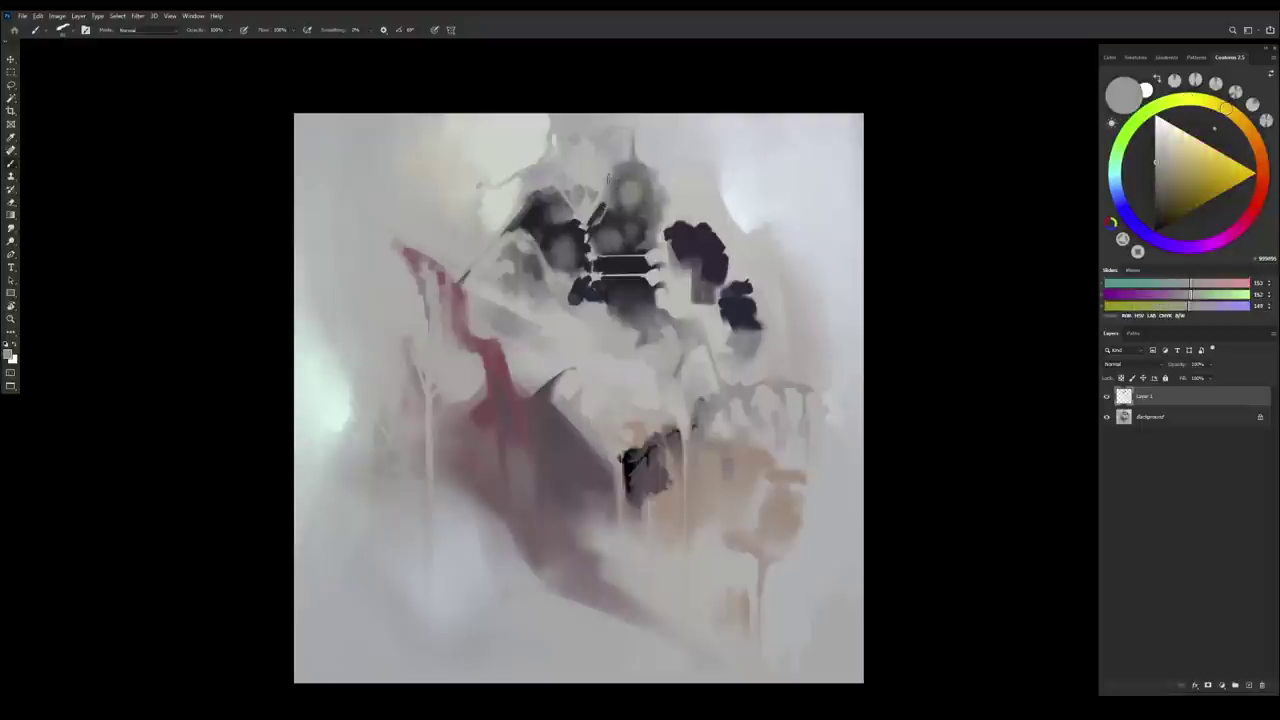
{"action": "left_click", "coordinate": [616, 174], "text": "alt"}
{"action": "left_click", "coordinate": [603, 183], "text": "alt"}
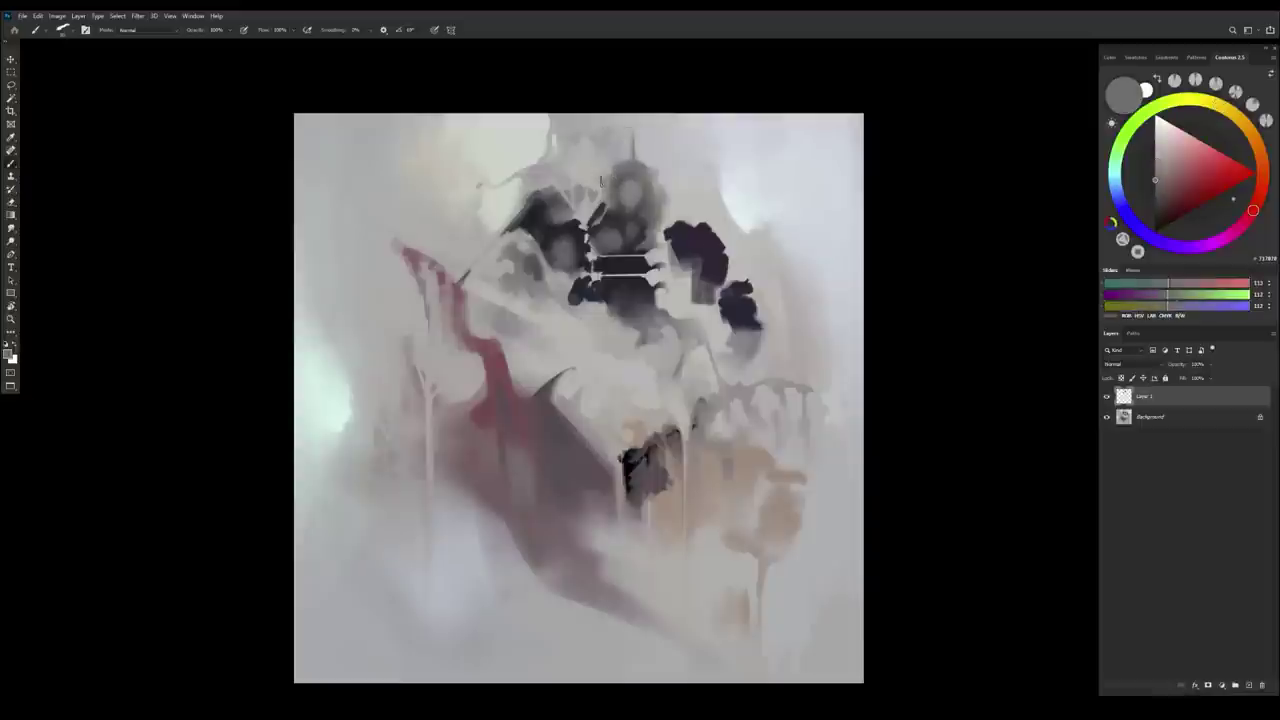
{"action": "left_click", "coordinate": [598, 181], "text": "alt"}
{"action": "left_click", "coordinate": [588, 176], "text": "alt"}
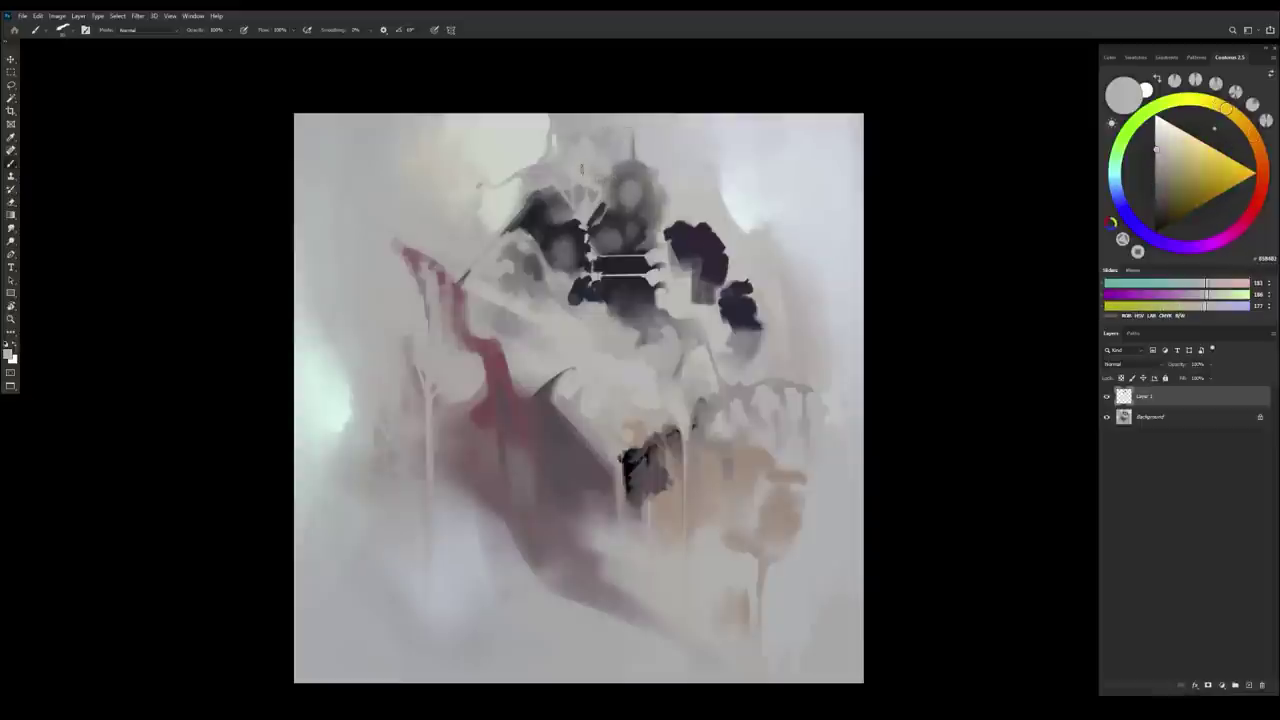
{"action": "left_click", "coordinate": [600, 168], "text": "alt"}
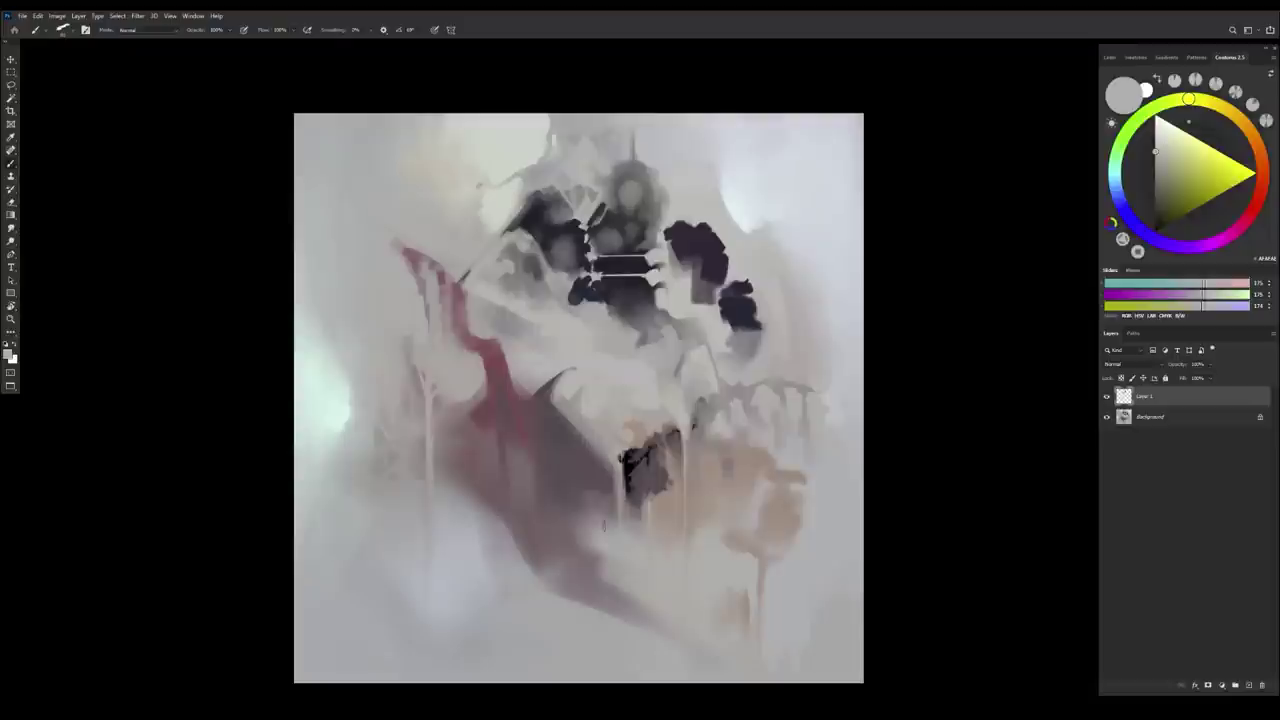
{"action": "left_click", "coordinate": [570, 250], "text": "alt"}
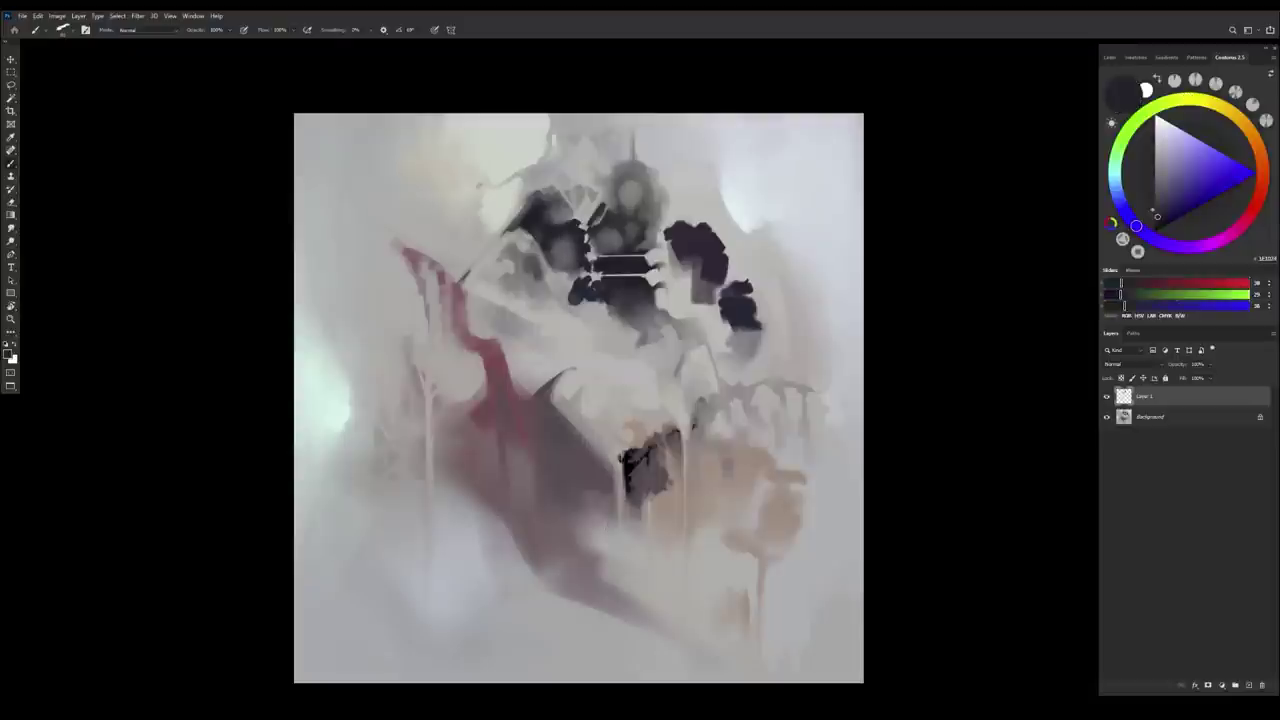
Blend sampled muted purple-grey tones into the dark violet shape beside the central tower
{"action": "left_click_drag", "start_coordinate": [643, 463], "coordinate": [593, 500]}
{"action": "left_click_drag", "start_coordinate": [647, 415], "coordinate": [676, 412]}
{"action": "left_click", "coordinate": [609, 374], "text": "alt"}
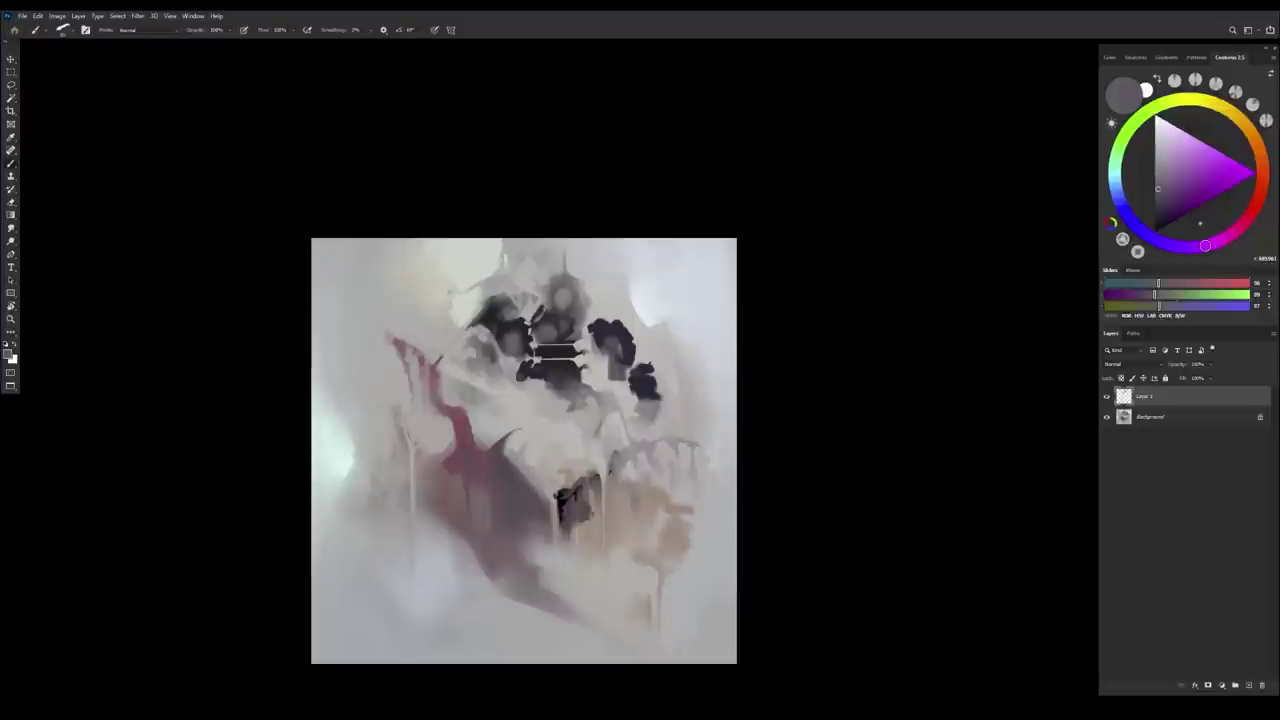
{"action": "left_click", "coordinate": [620, 345], "text": "alt"}
{"action": "left_click", "coordinate": [616, 352], "text": "alt"}
{"action": "left_click", "coordinate": [616, 348], "text": "alt"}
{"action": "left_click", "coordinate": [611, 357], "text": "alt"}
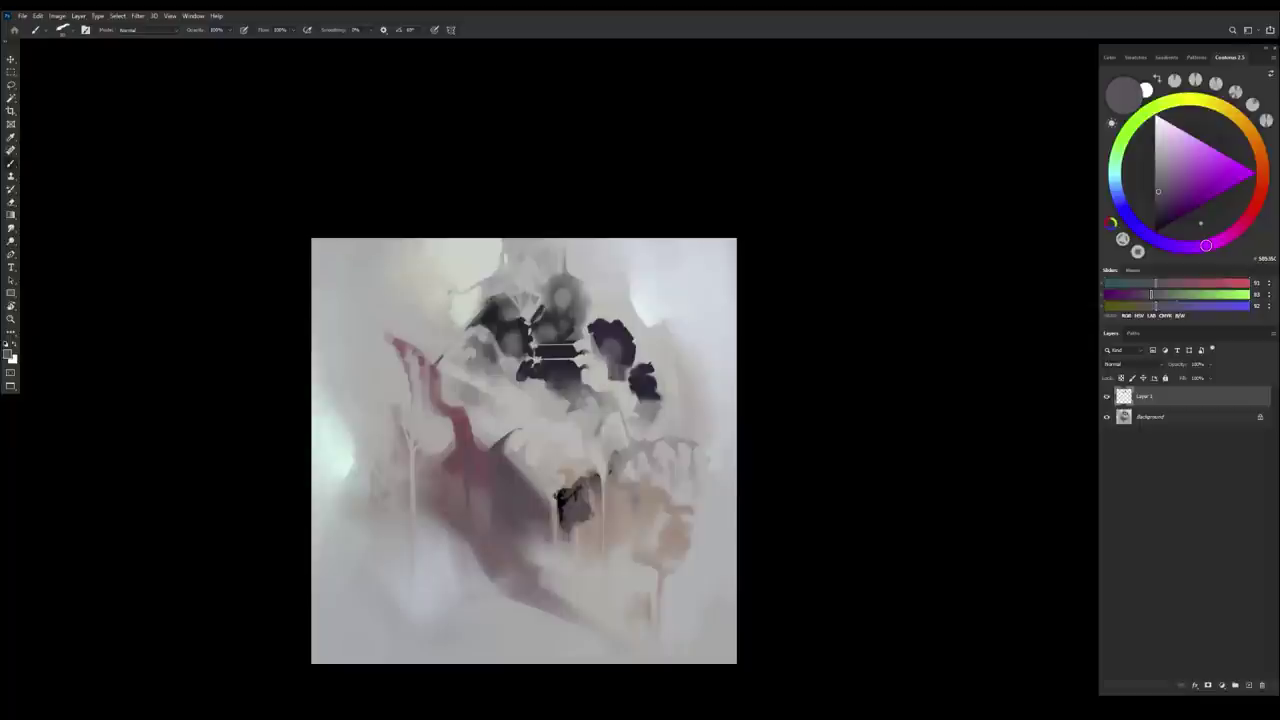
{"action": "left_click", "coordinate": [604, 368], "text": "alt"}
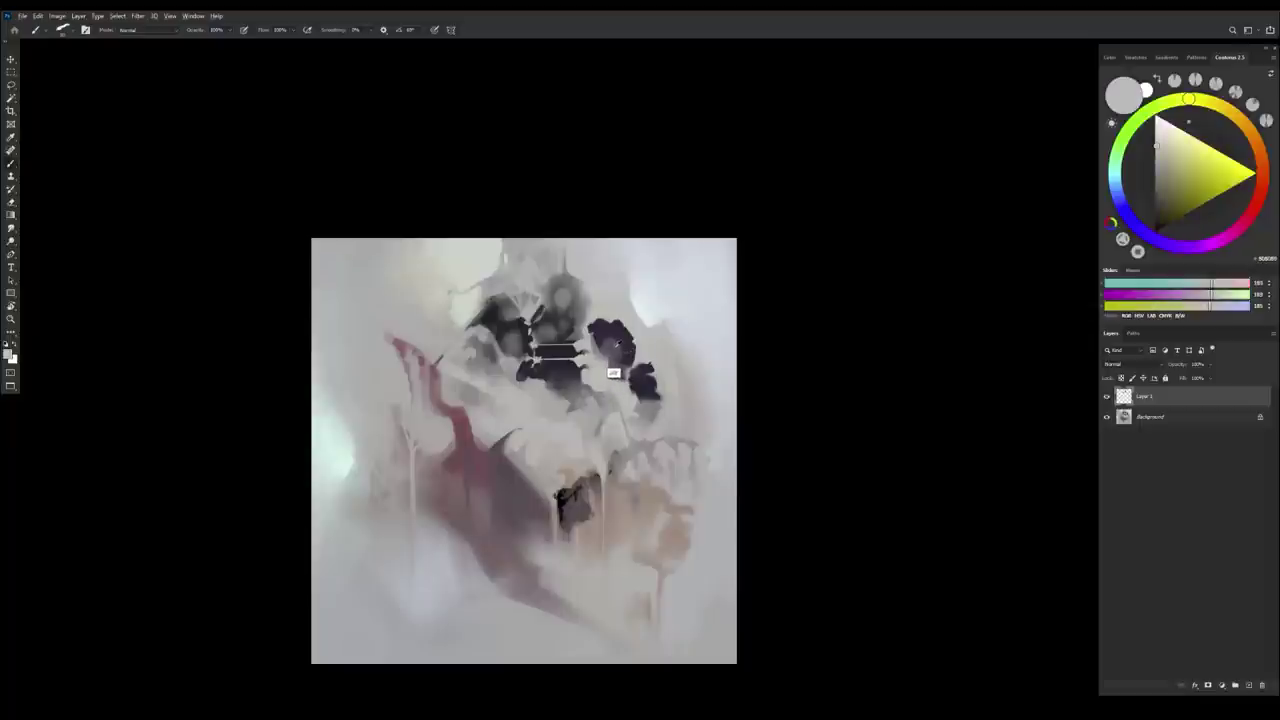
{"action": "left_click", "coordinate": [617, 345], "text": "alt"}
{"action": "left_click", "coordinate": [602, 333], "text": "alt"}
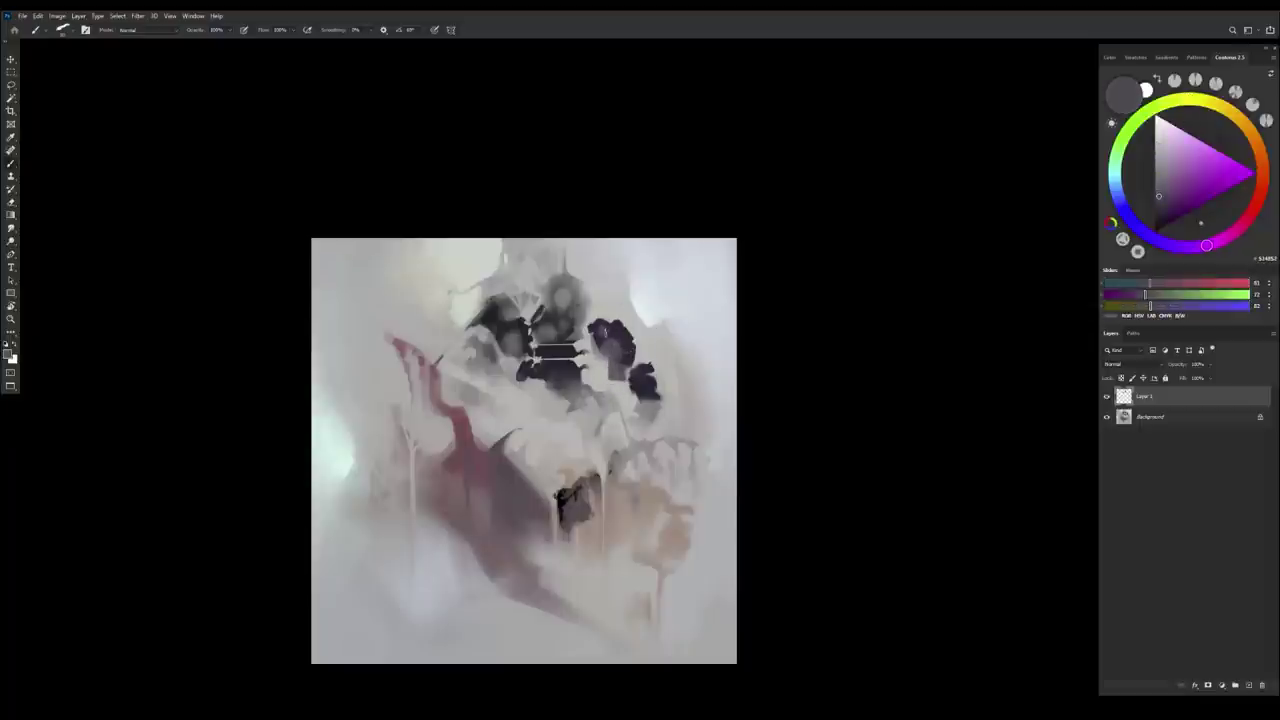
{"action": "left_click", "coordinate": [620, 336], "text": "alt"}
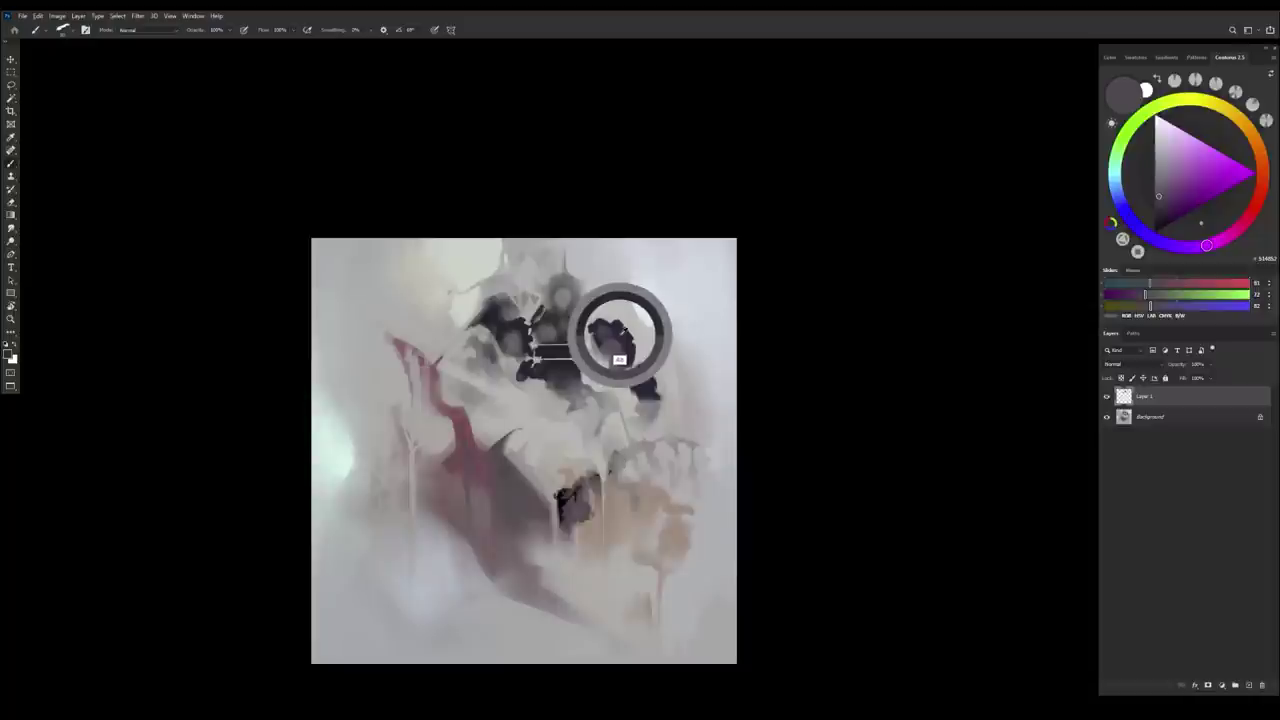
Paint a thin dark violet spike on top of the violet shape and trim it with sampled background grey
{"action": "left_click", "coordinate": [1188, 249]}
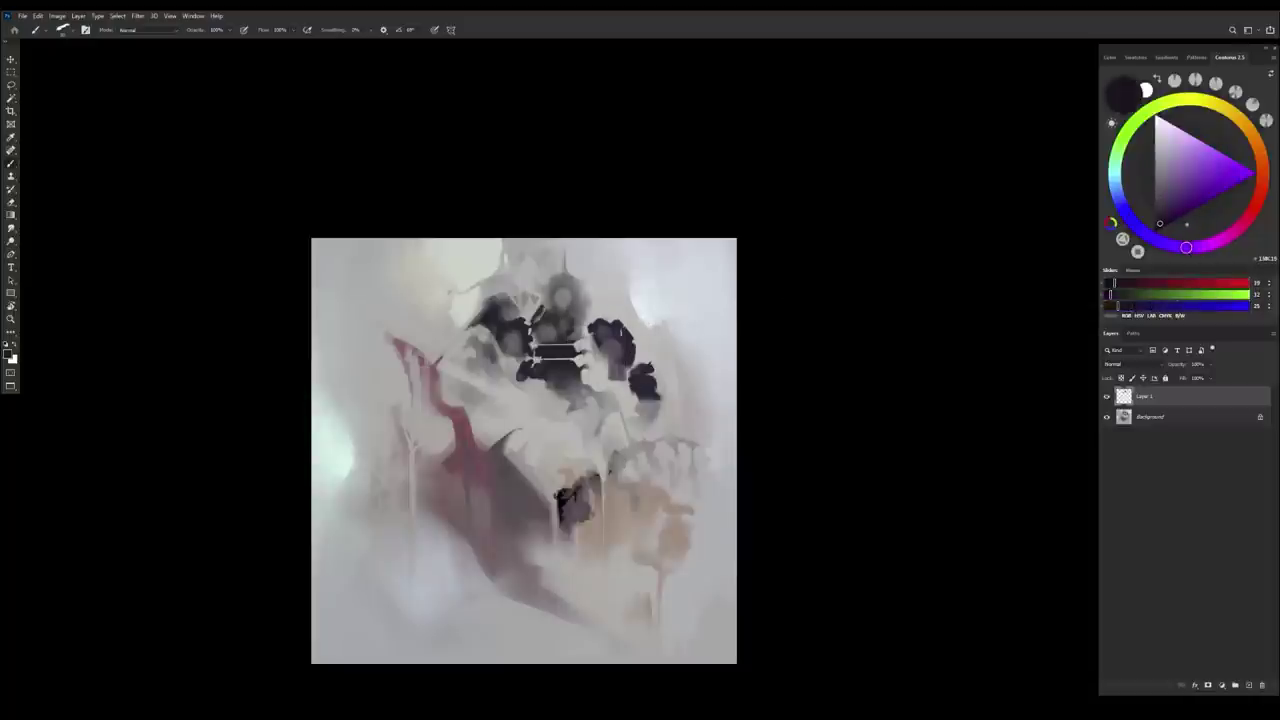
{"action": "key", "text": "Tab"}
{"action": "key", "text": "Tab"}
{"action": "left_click", "coordinate": [600, 340], "text": "alt"}
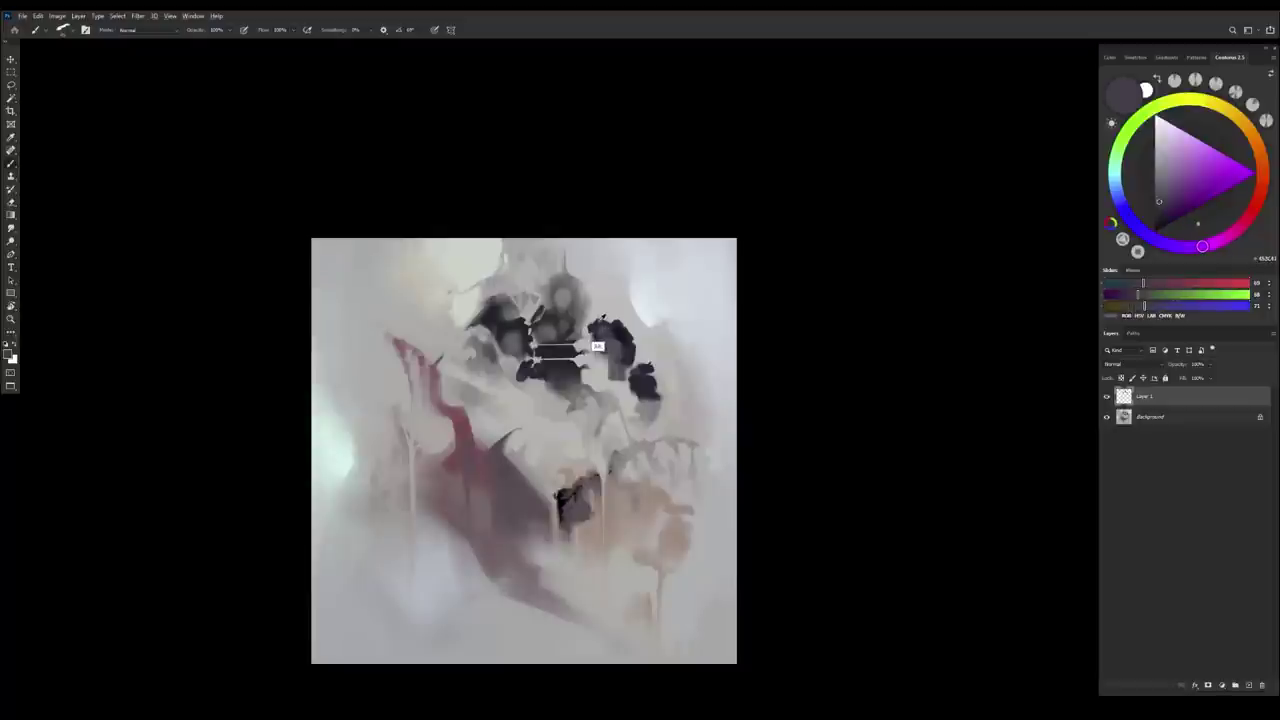
{"action": "left_click", "coordinate": [607, 308], "text": "alt"}
{"action": "left_click", "coordinate": [593, 305], "text": "alt"}
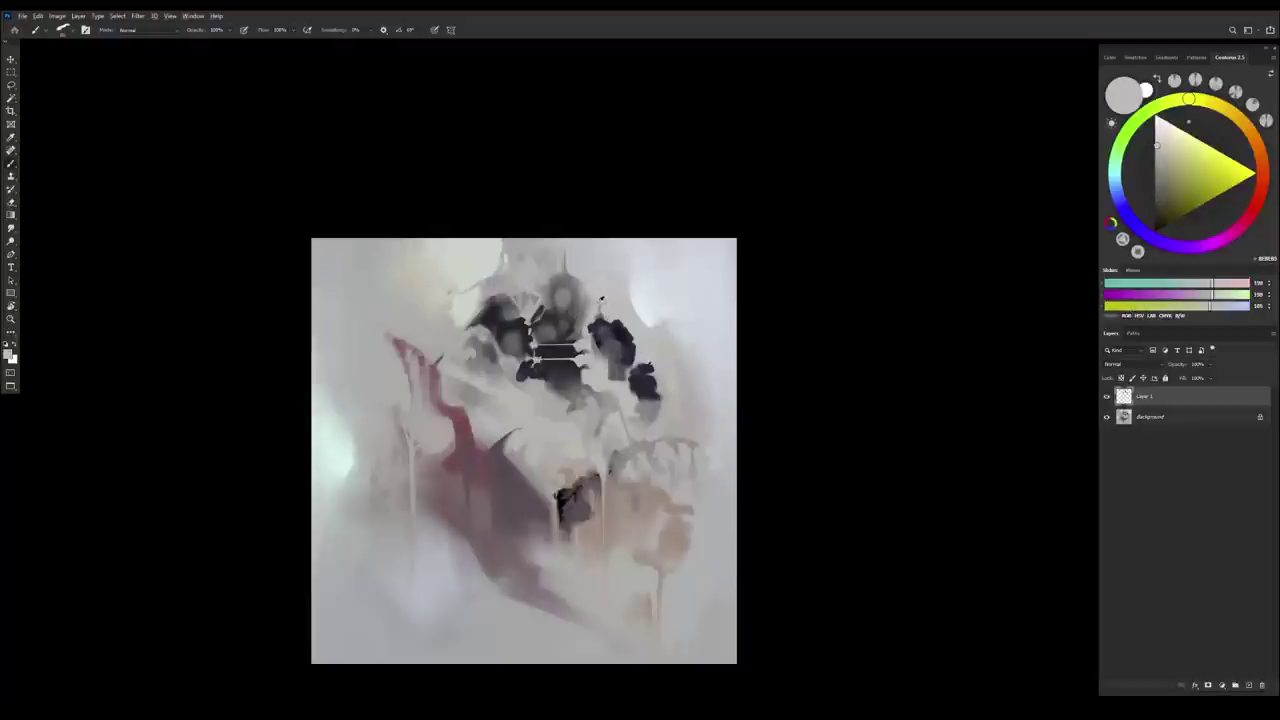
{"action": "left_click", "coordinate": [602, 322], "text": "alt"}
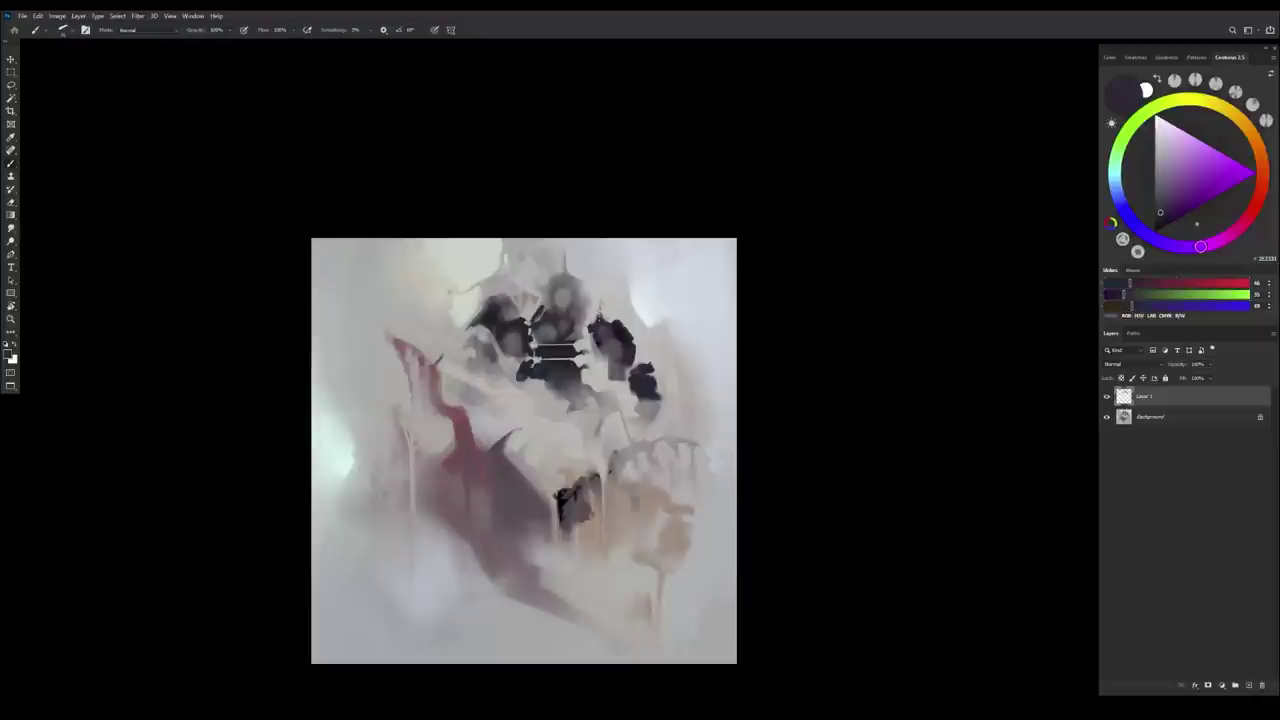
{"action": "left_click", "coordinate": [603, 282], "text": "alt"}
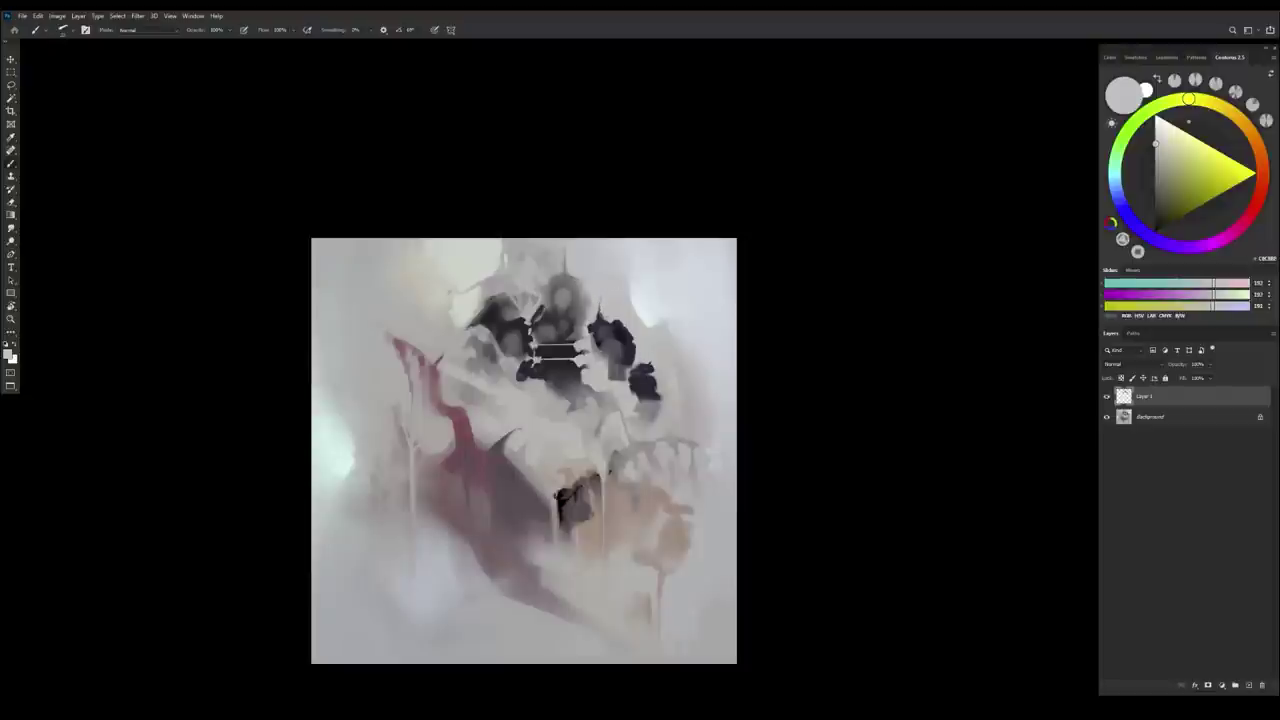
Refine the lower edge of the violet shape and its gap to the small black shape with sampled light greys and dark violet
{"action": "left_click", "coordinate": [604, 293], "text": "alt"}
{"action": "left_click", "coordinate": [641, 379], "text": "alt"}
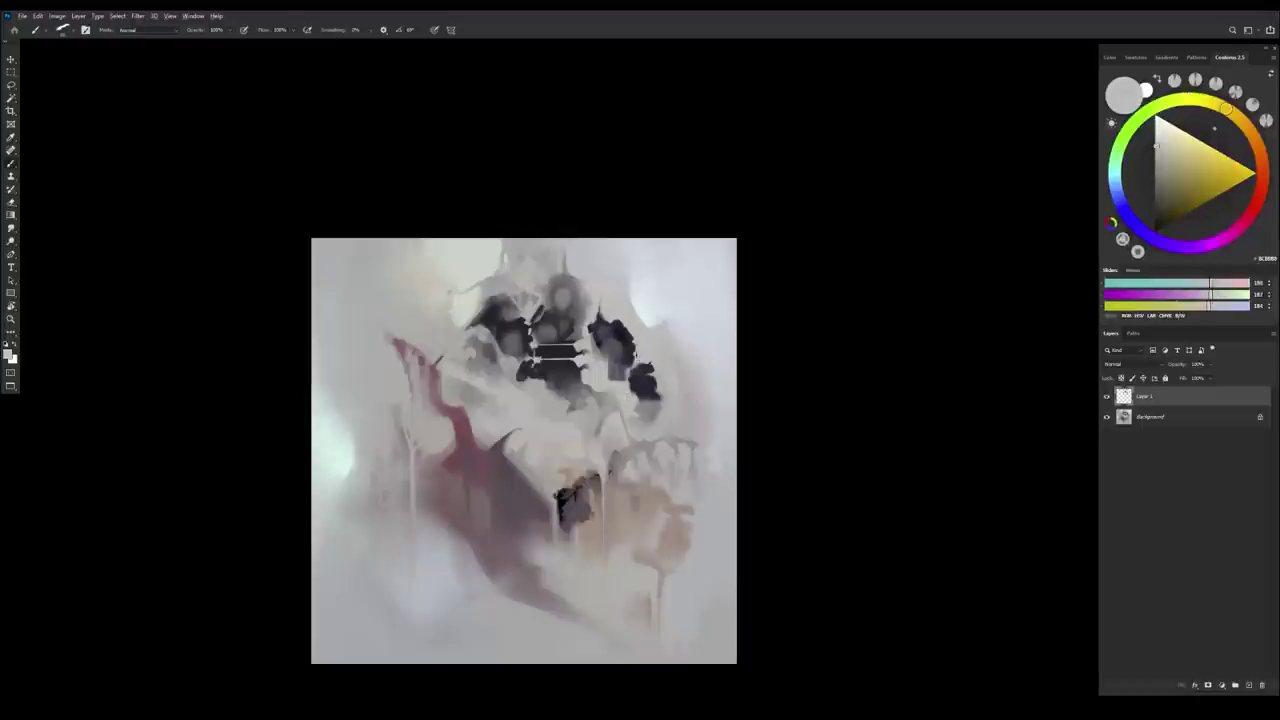
{"action": "left_click", "coordinate": [632, 376], "text": "alt"}
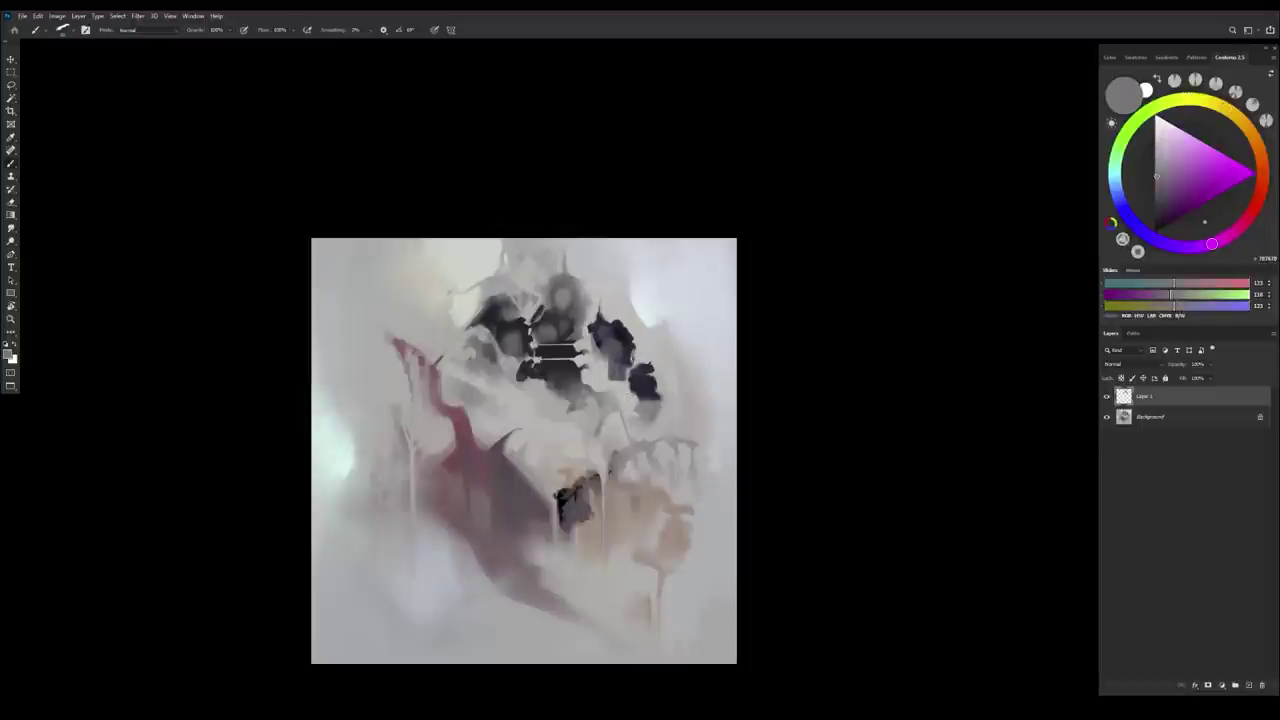
{"action": "left_click", "coordinate": [649, 375], "text": "alt"}
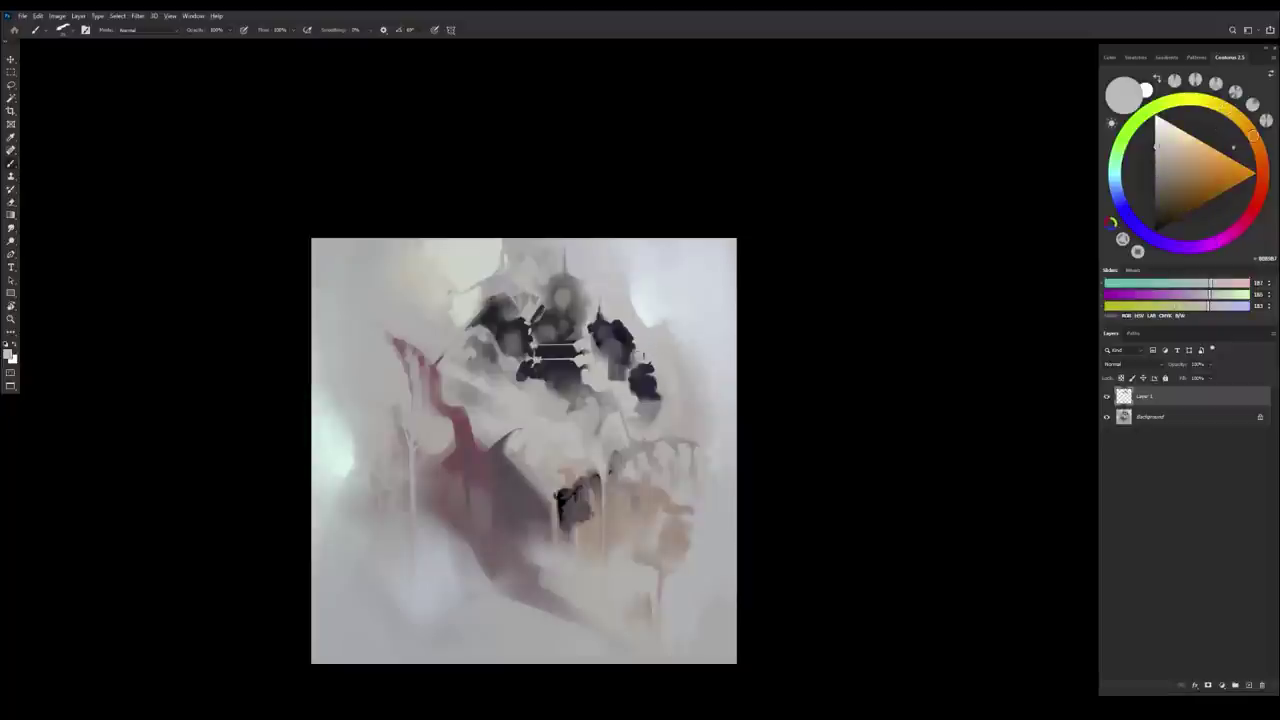
{"action": "left_click", "coordinate": [634, 366], "text": "alt"}
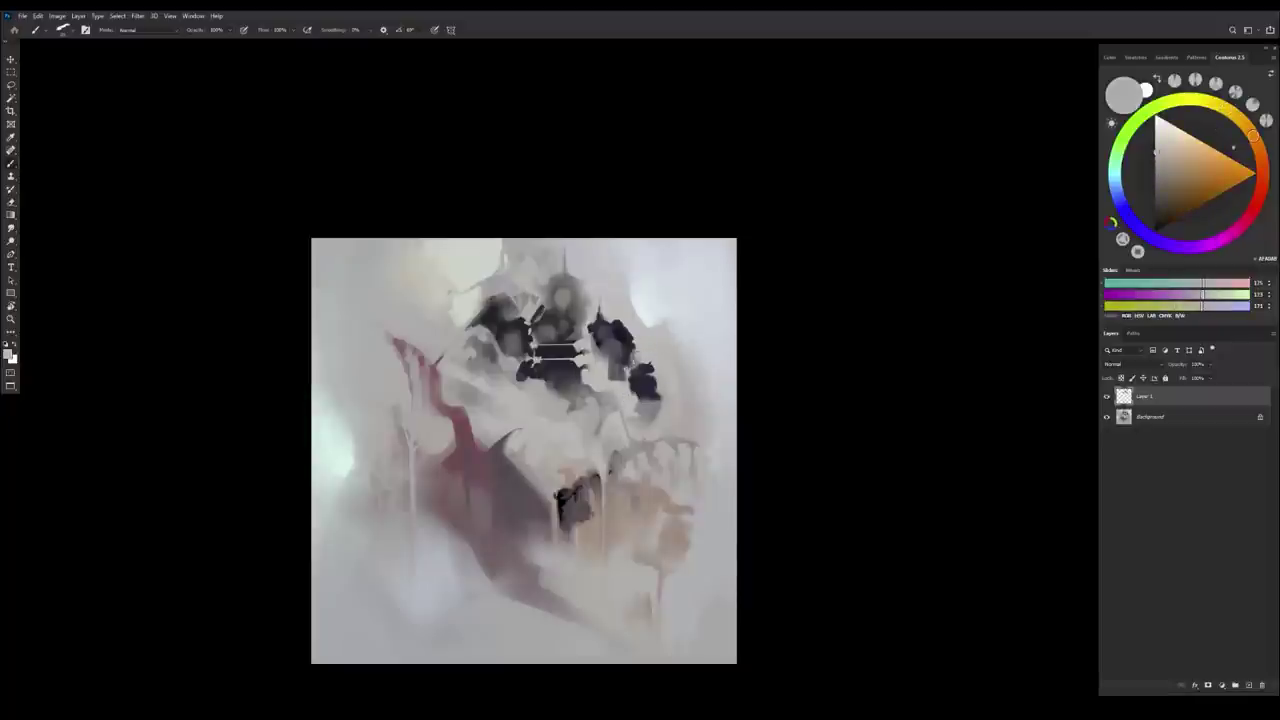
{"action": "left_click", "coordinate": [621, 369], "text": "alt"}
{"action": "left_click", "coordinate": [614, 375], "text": "alt"}
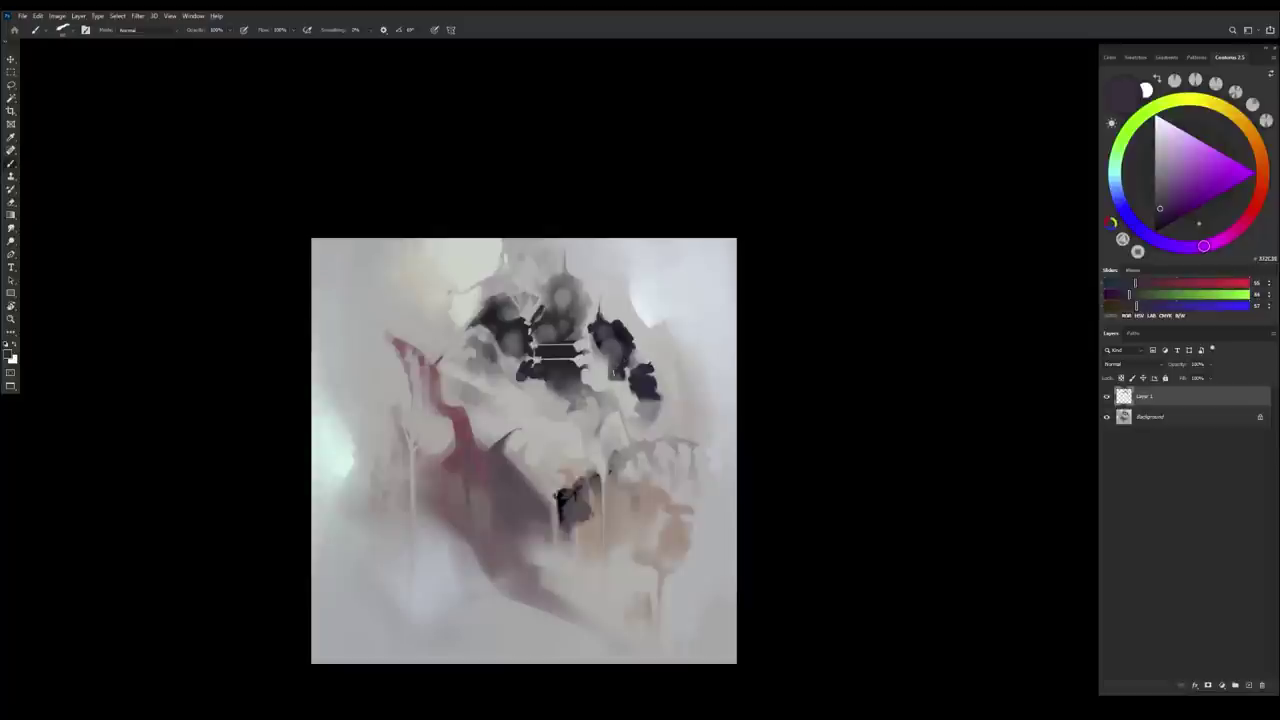
Blend sampled mid greys into the lower part of the central tower's black base
{"action": "left_click", "coordinate": [577, 405], "text": "alt"}
{"action": "left_click", "coordinate": [565, 384], "text": "alt"}
{"action": "left_click", "coordinate": [568, 382], "text": "alt"}
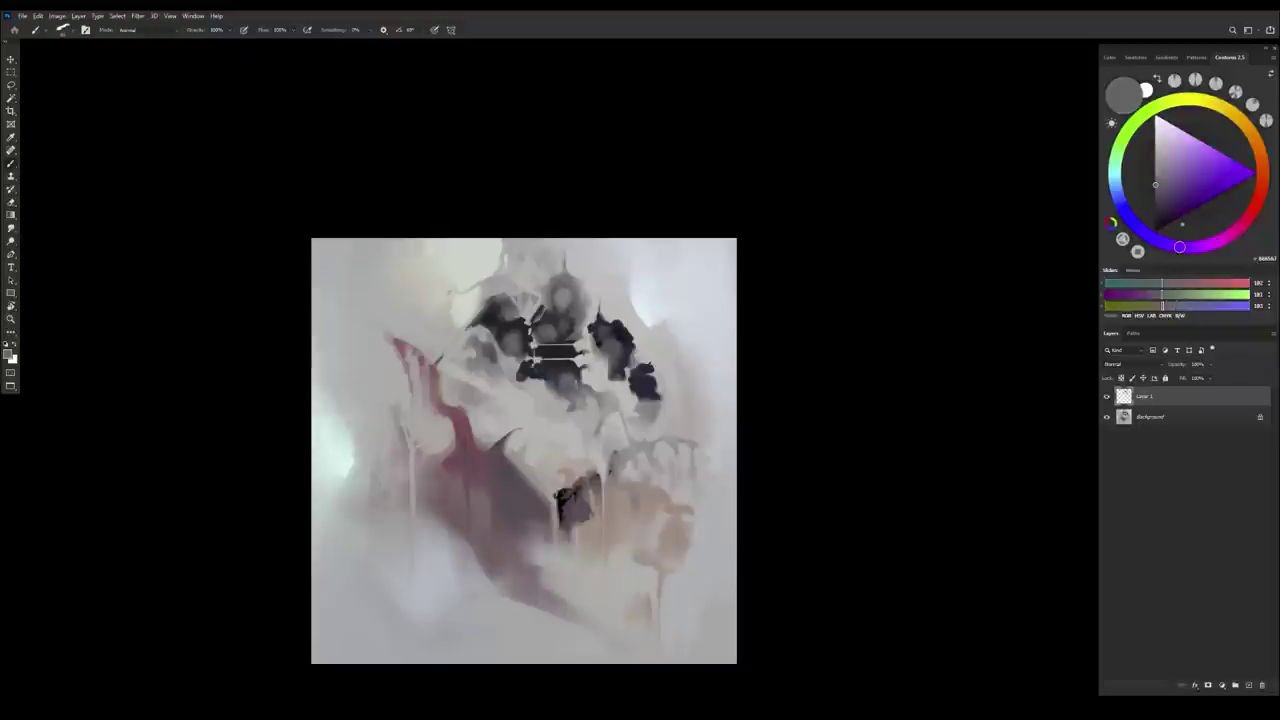
{"action": "left_click", "coordinate": [574, 381], "text": "alt"}
{"action": "left_click", "coordinate": [565, 398], "text": "alt"}
{"action": "left_click", "coordinate": [574, 370], "text": "alt"}
{"action": "left_click_drag", "start_coordinate": [572, 367], "coordinate": [568, 375]}
Reshape the underside of the central tower's base with sampled greys and bluish near-black
{"action": "left_click", "coordinate": [575, 381], "text": "alt"}
{"action": "left_click", "coordinate": [568, 408], "text": "alt"}
{"action": "left_click", "coordinate": [554, 398], "text": "alt"}
{"action": "left_click", "coordinate": [562, 366], "text": "alt"}
{"action": "left_click", "coordinate": [550, 391], "text": "alt"}
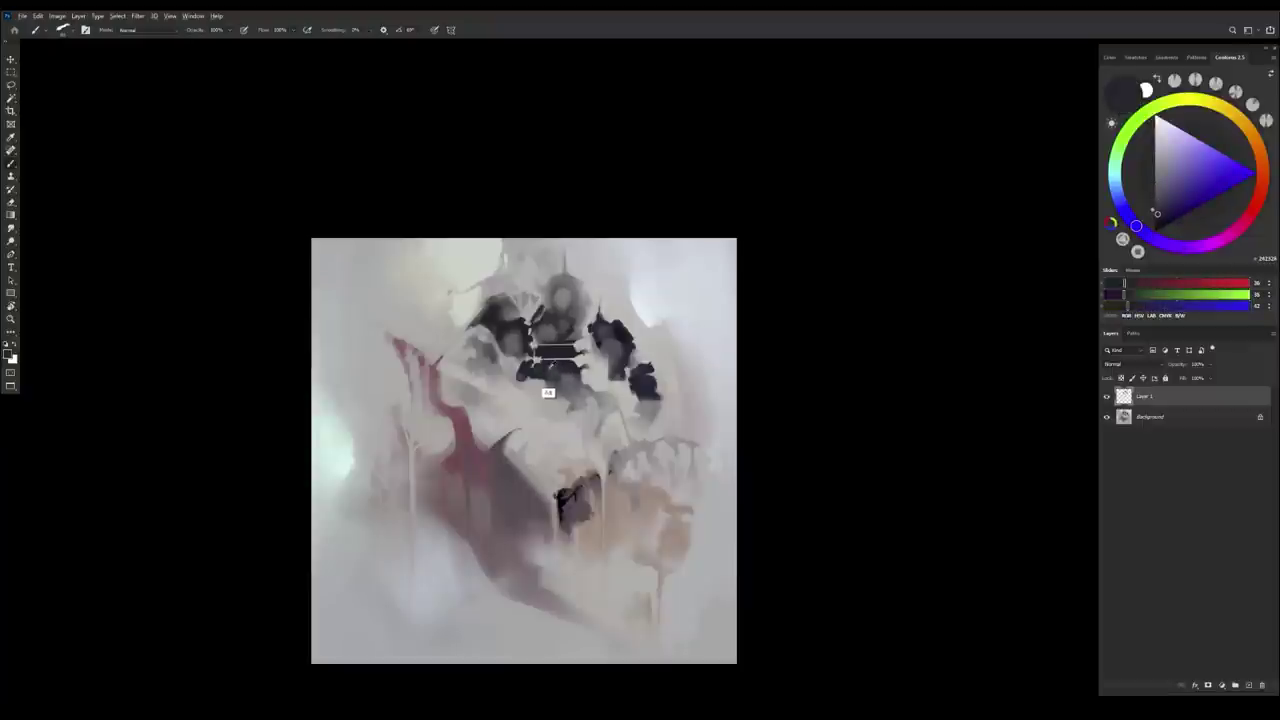
{"action": "left_click", "coordinate": [563, 357], "text": "alt"}
Extend the outer corner of the tower's base into a thin curved dark arm and trim its inside with sampled light grey
{"action": "left_click", "coordinate": [528, 390], "text": "alt"}
{"action": "left_click", "coordinate": [516, 378], "text": "alt"}
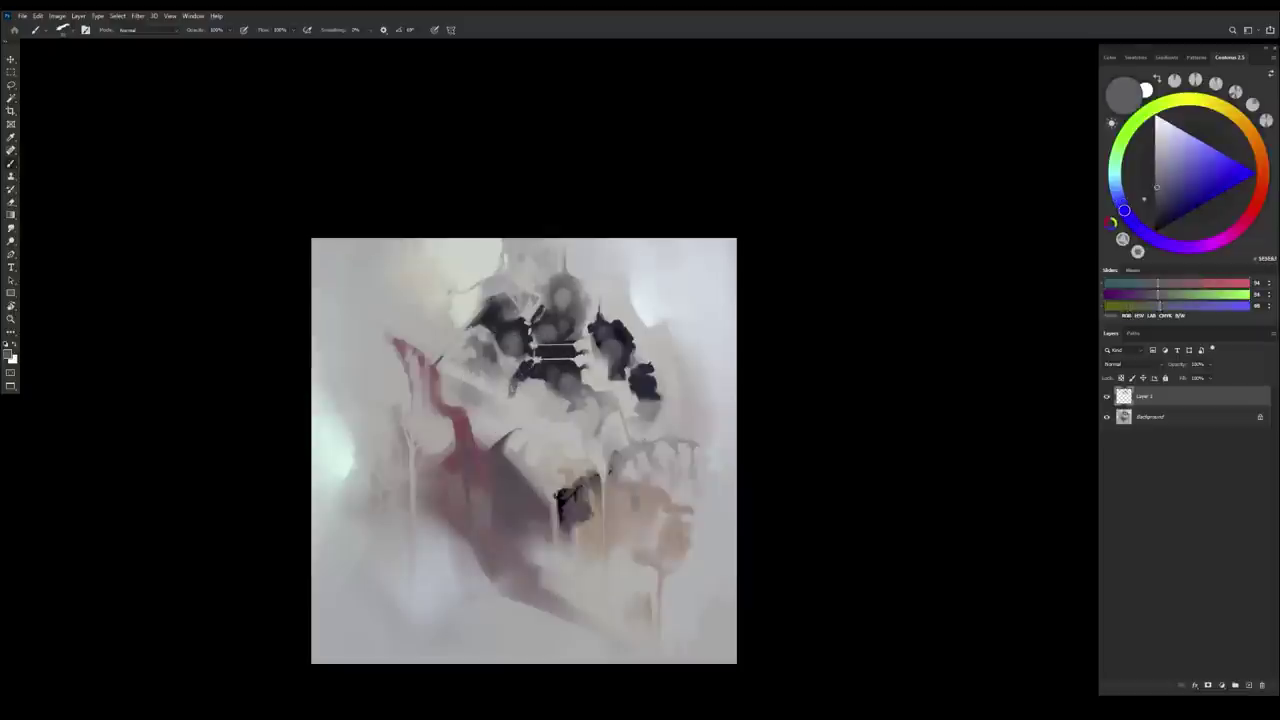
{"action": "left_click", "coordinate": [520, 390], "text": "alt"}
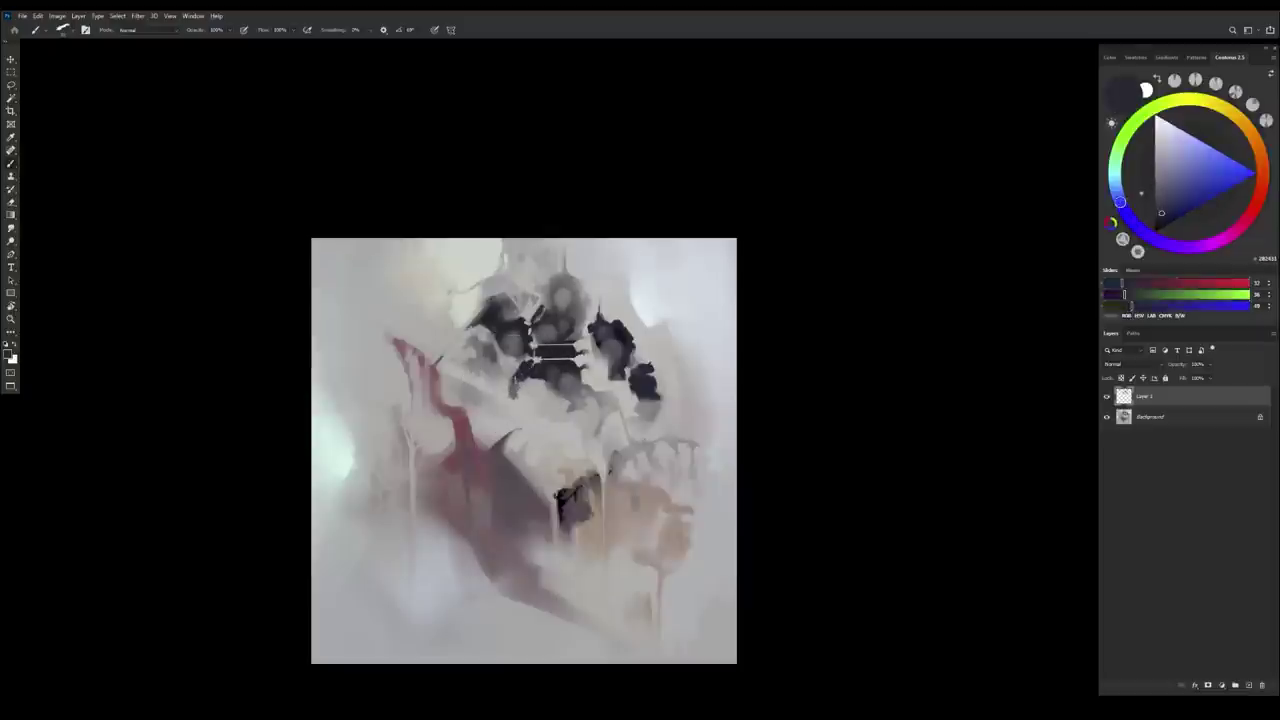
{"action": "left_click", "coordinate": [520, 410], "text": "alt"}
{"action": "left_click", "coordinate": [525, 418], "text": "alt"}
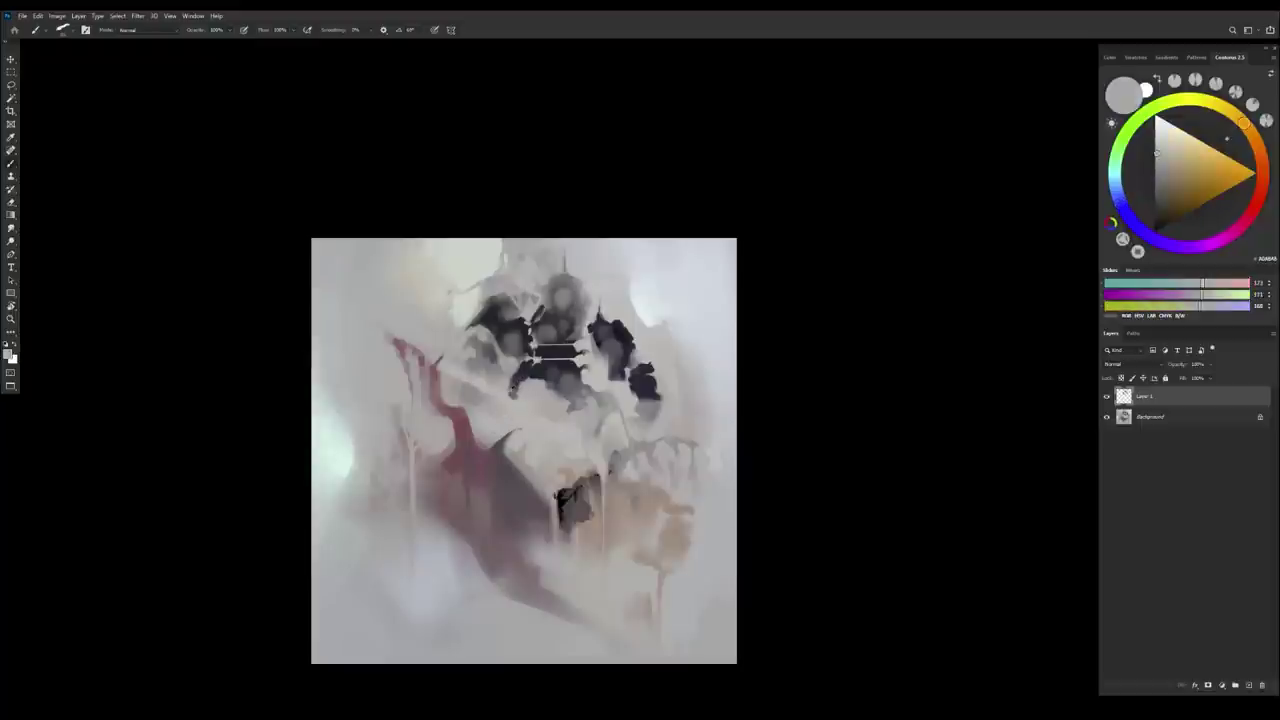
{"action": "left_click", "coordinate": [520, 392], "text": "alt"}
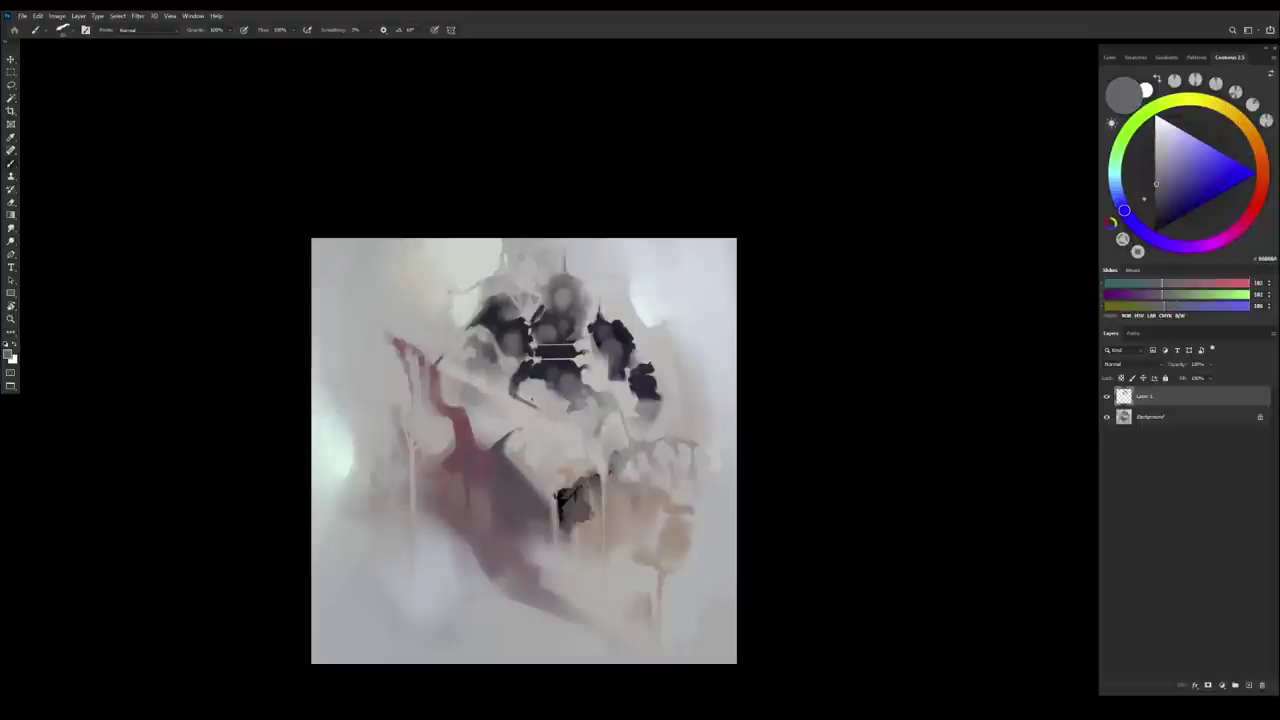
{"action": "left_click", "coordinate": [524, 398], "text": "alt"}
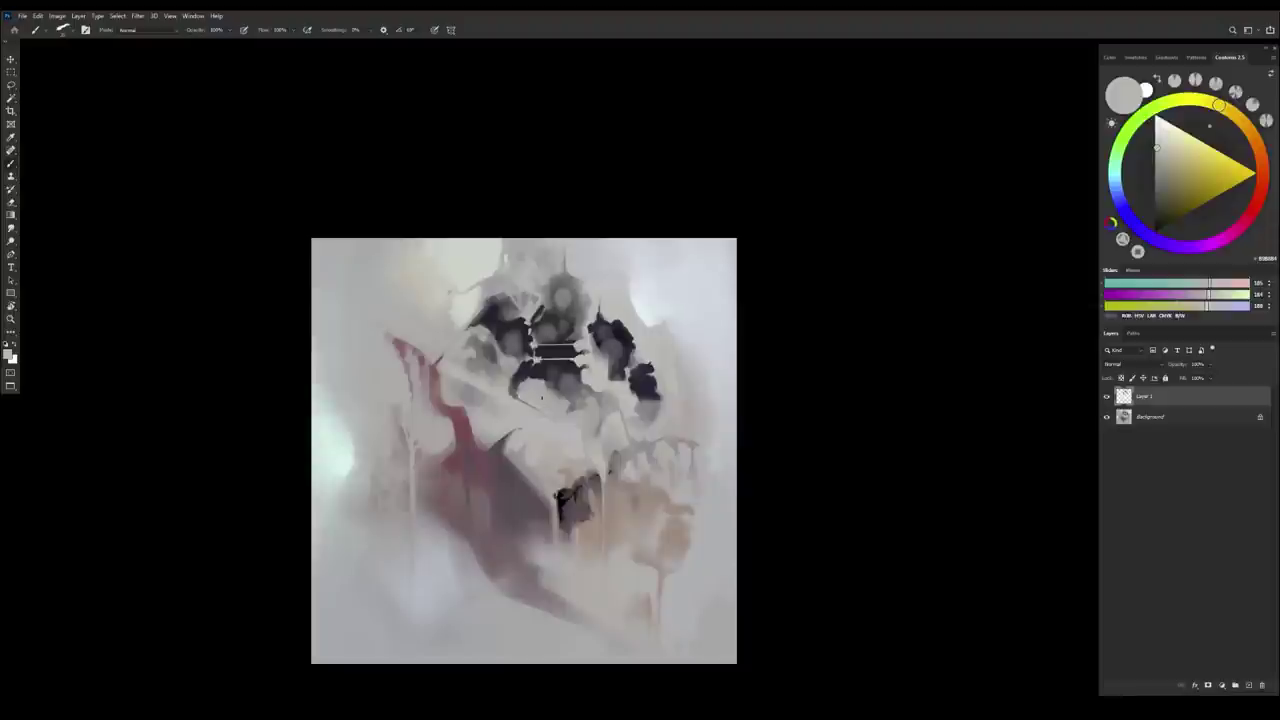
Flip the canvas horizontally and cover the lower light line across the central tower with sampled near-black
{"action": "key", "text": "ctrl+shift+h"}
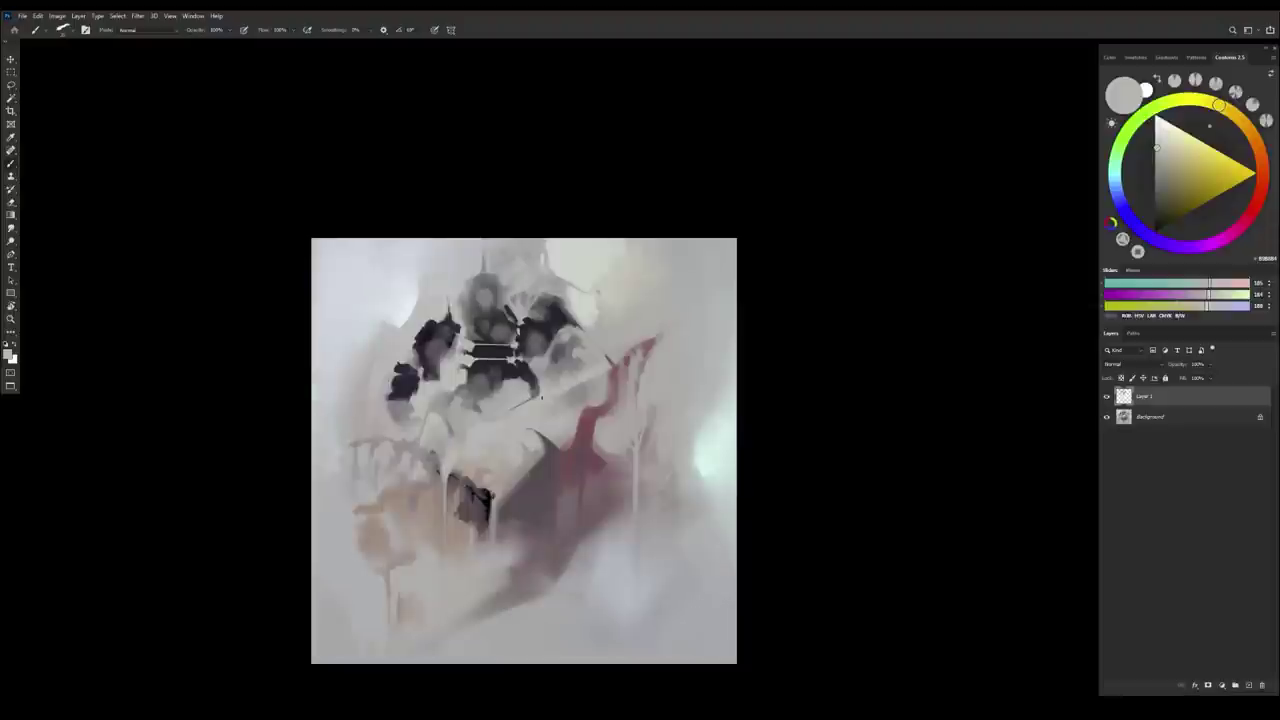
{"action": "left_click_drag", "start_coordinate": [563, 448], "coordinate": [612, 438]}
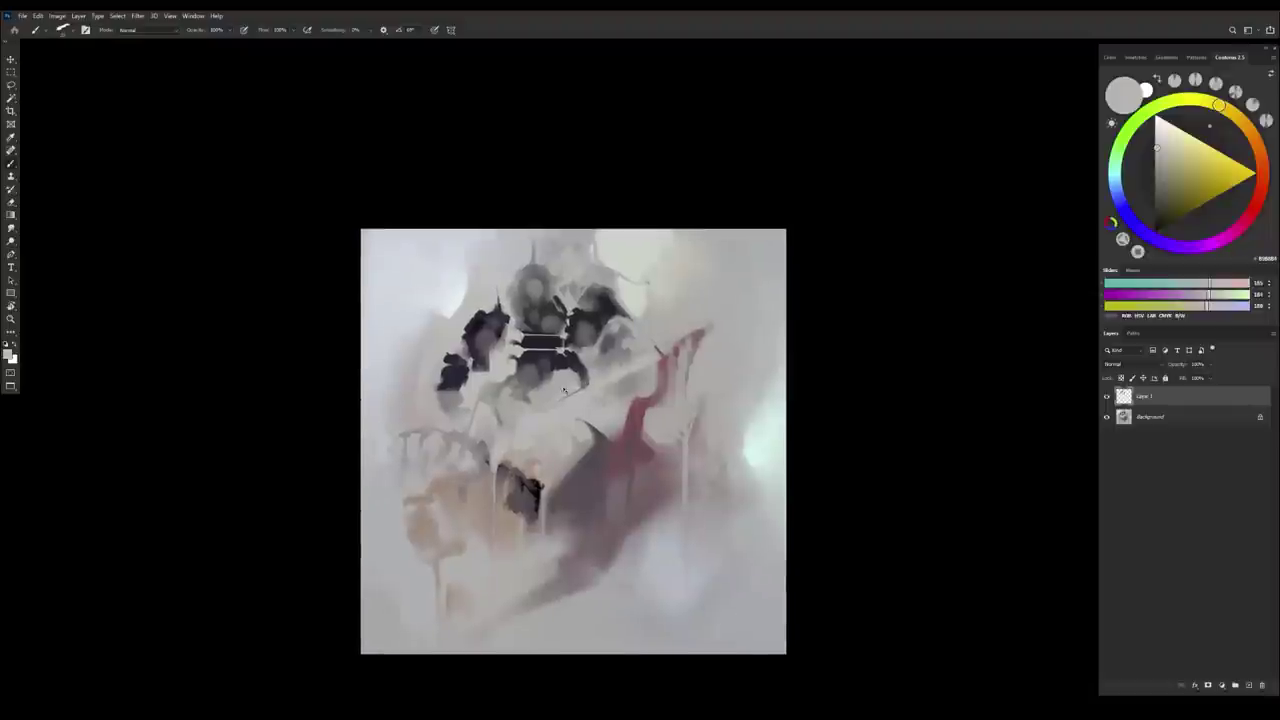
{"action": "scroll", "coordinate": [554, 370], "scroll_direction": "up", "scroll_amount": 1}
{"action": "left_click", "coordinate": [549, 339], "text": "alt"}
{"action": "left_click_drag", "start_coordinate": [546, 347], "coordinate": [522, 348]}
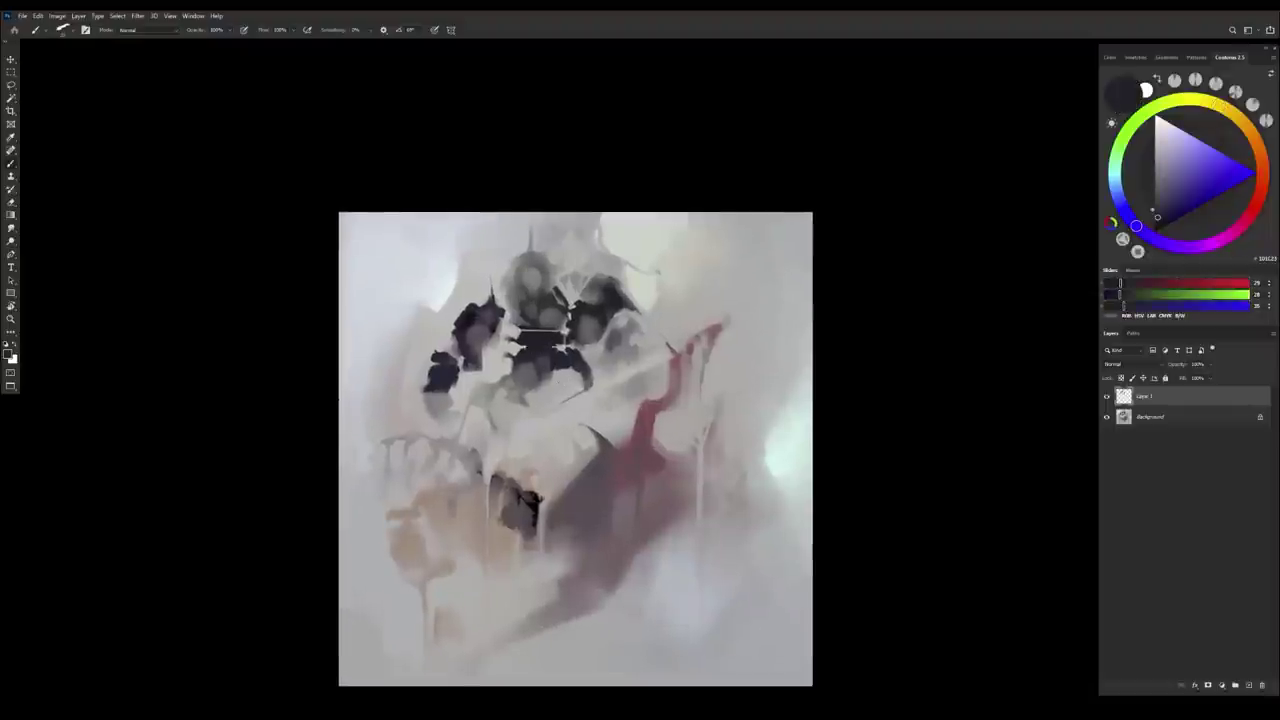
{"action": "left_click", "coordinate": [522, 340], "text": "alt"}
{"action": "left_click", "coordinate": [518, 334], "text": "alt"}
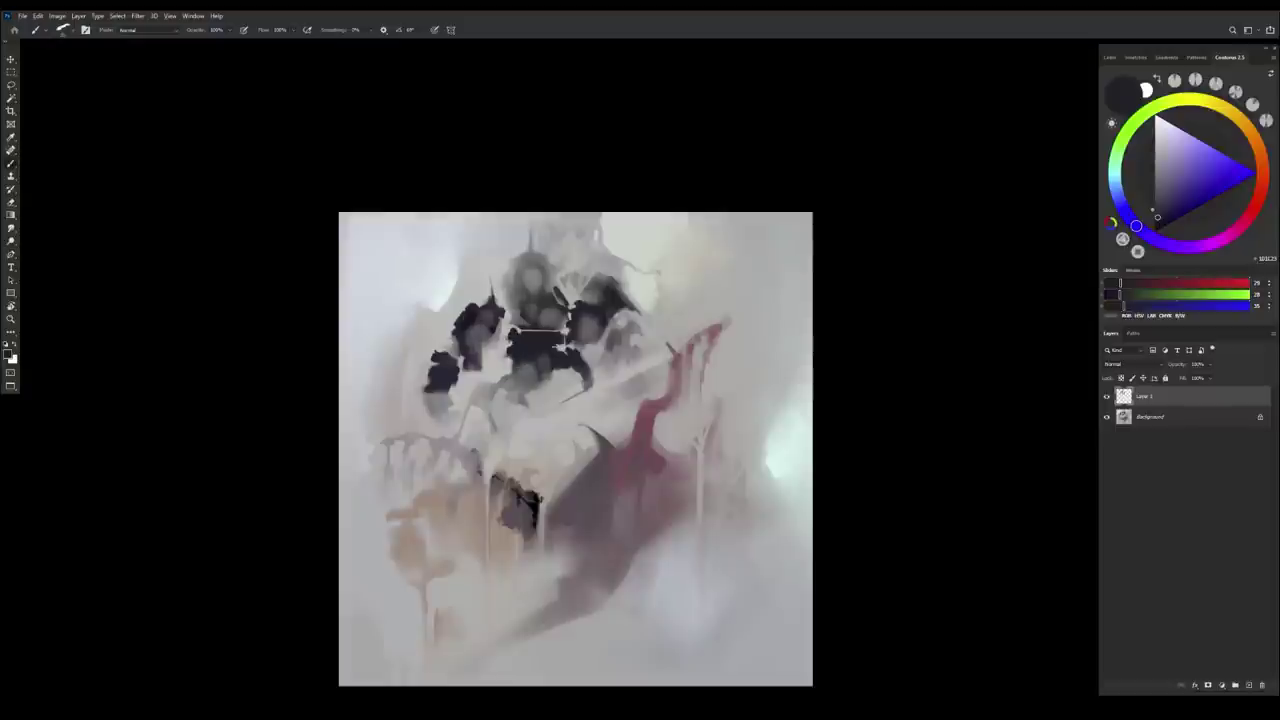
{"action": "left_click", "coordinate": [518, 334], "text": "alt"}
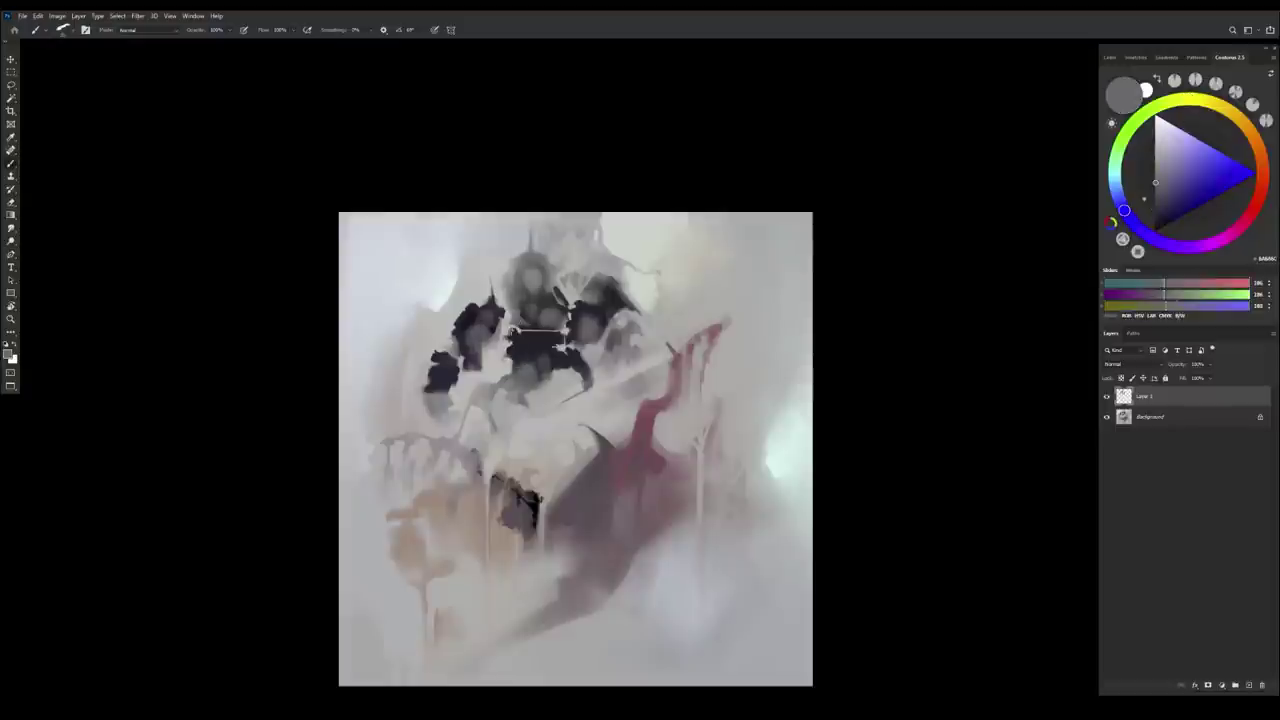
Refine the side edge of the central tower's dark base with sampled background and mid greys
{"action": "left_click", "coordinate": [505, 347], "text": "alt"}
{"action": "left_click", "coordinate": [518, 355], "text": "alt"}
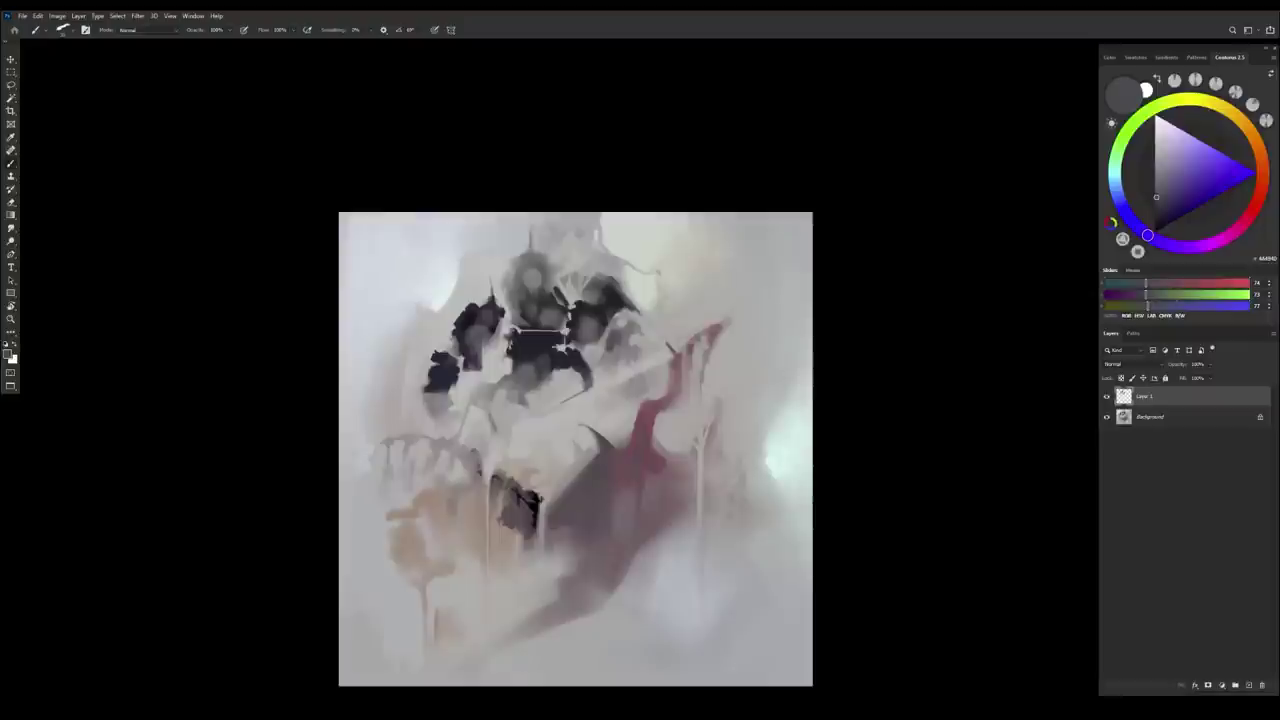
{"action": "left_click", "coordinate": [537, 340], "text": "alt"}
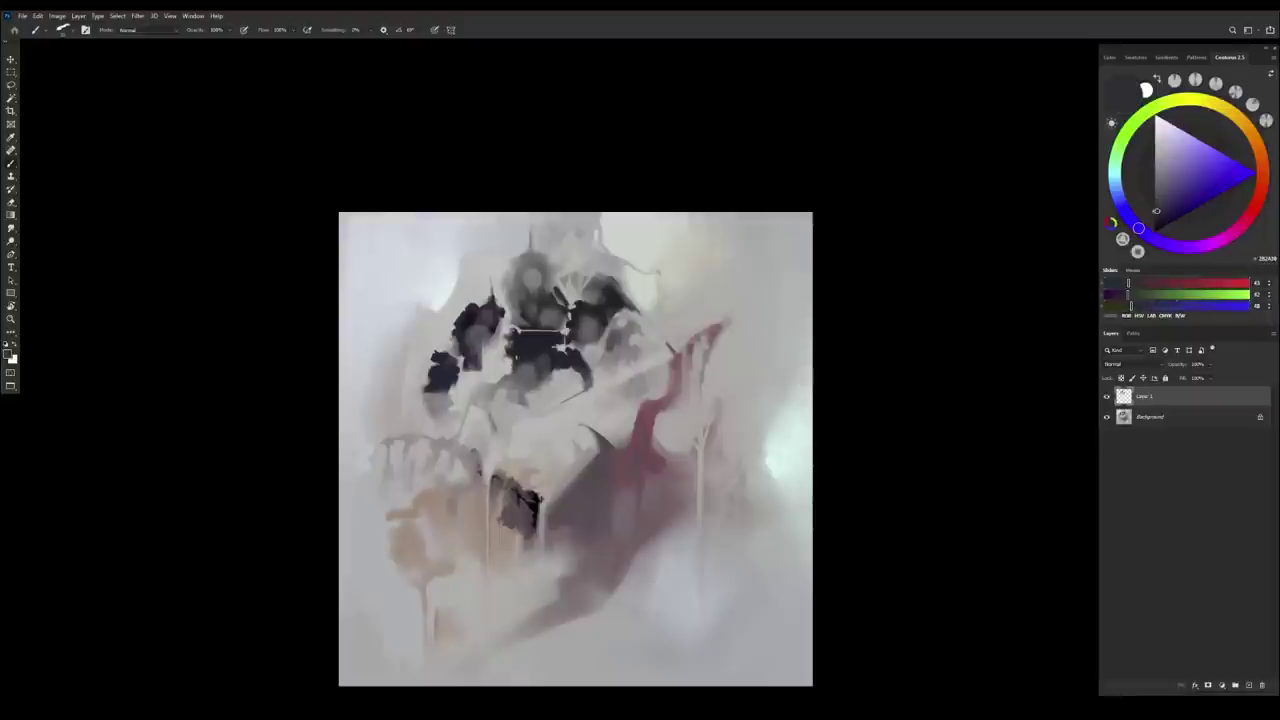
{"action": "left_click", "coordinate": [512, 376], "text": "alt"}
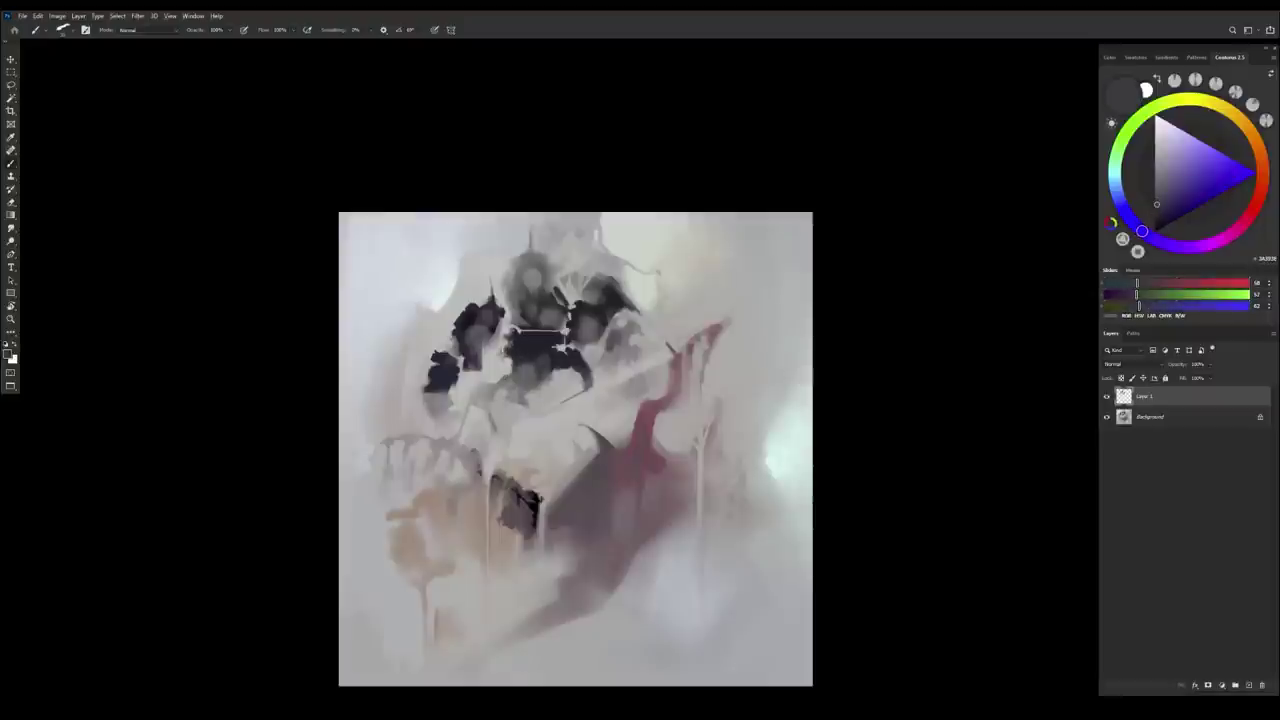
{"action": "left_click", "coordinate": [504, 376], "text": "alt"}
{"action": "left_click", "coordinate": [503, 388], "text": "alt"}
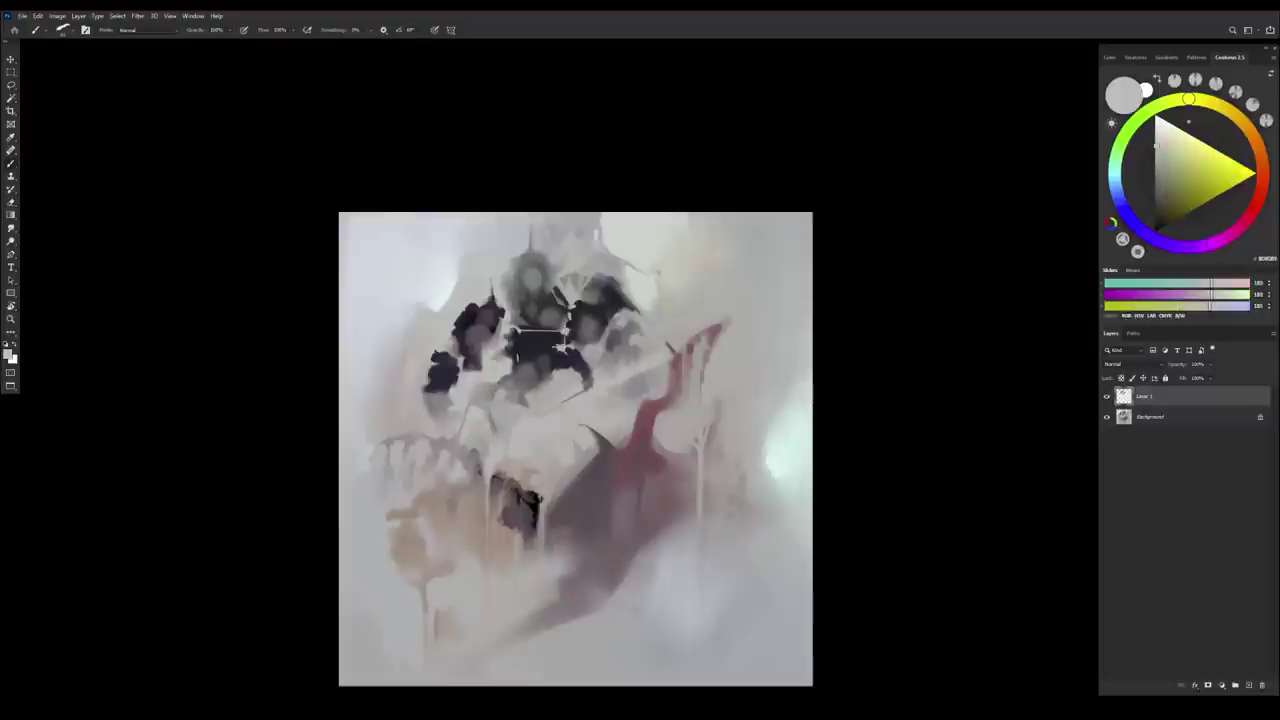
{"action": "left_click", "coordinate": [500, 372], "text": "alt"}
{"action": "left_click", "coordinate": [523, 397], "text": "alt"}
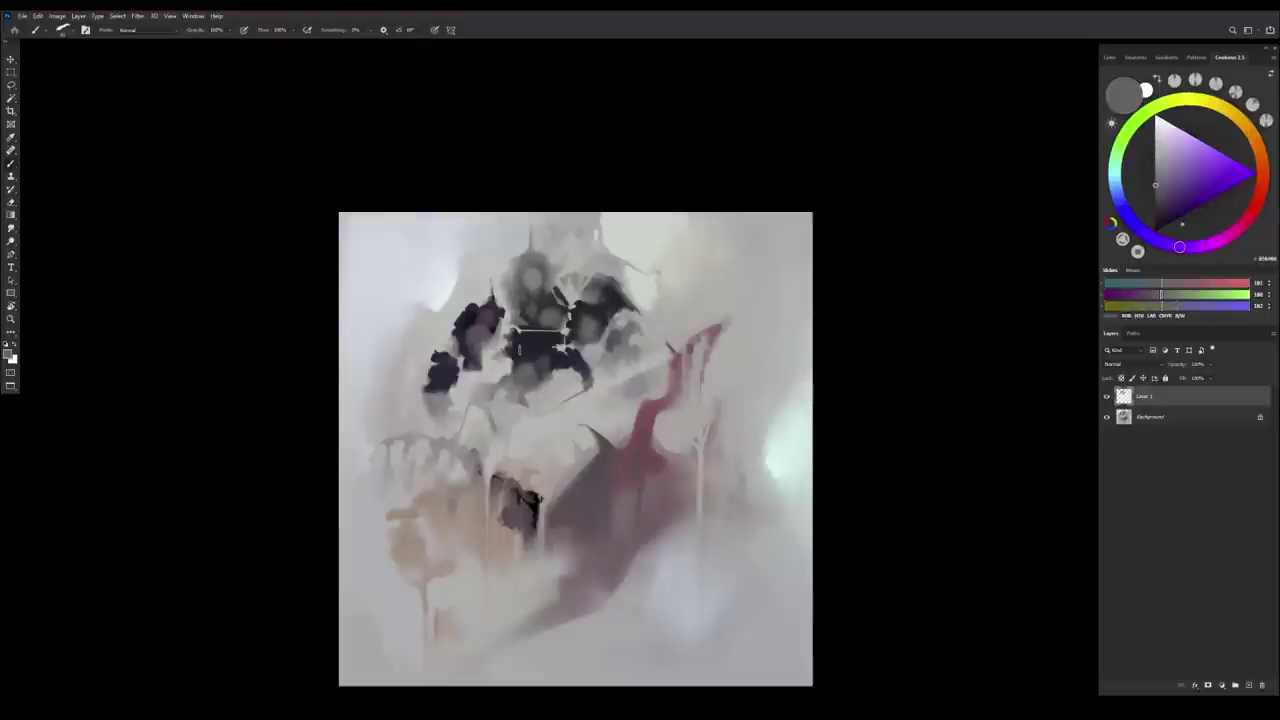
Blend sampled near-black and dark greys over the small light marks inside the central tower's base
{"action": "left_click", "coordinate": [526, 350], "text": "alt"}
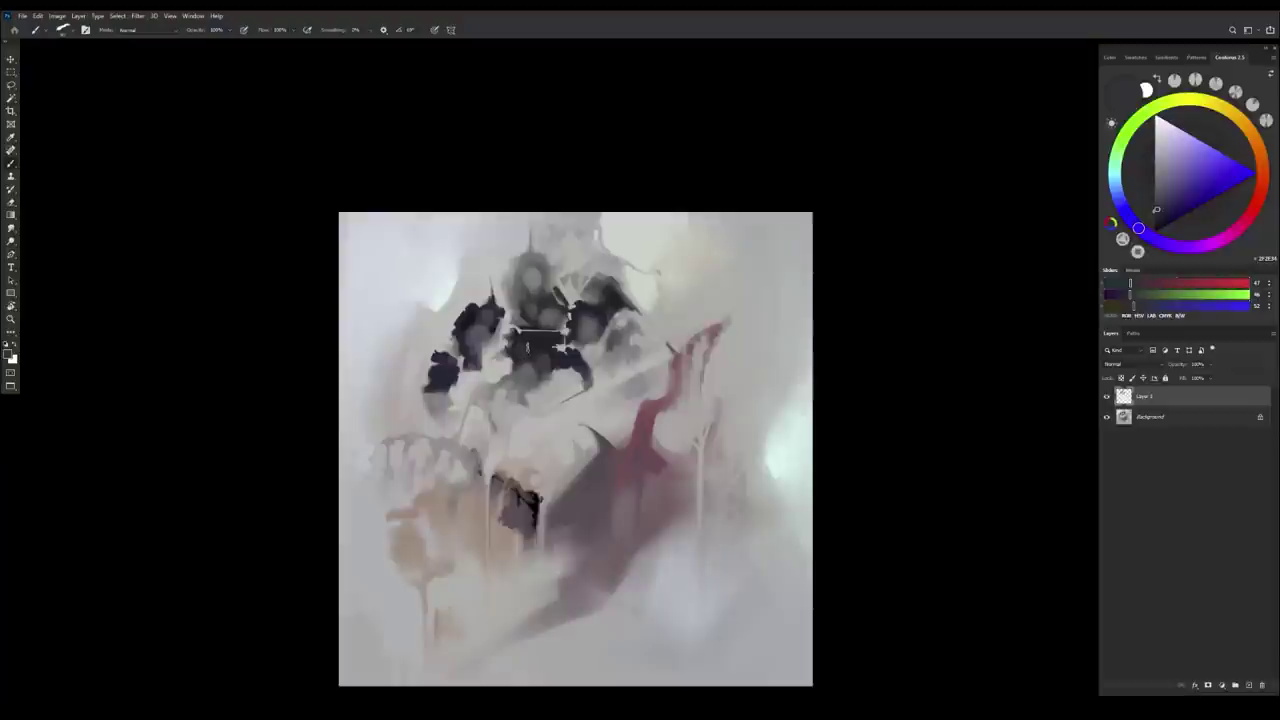
{"action": "left_click", "coordinate": [531, 346], "text": "alt"}
{"action": "left_click", "coordinate": [538, 340], "text": "alt"}
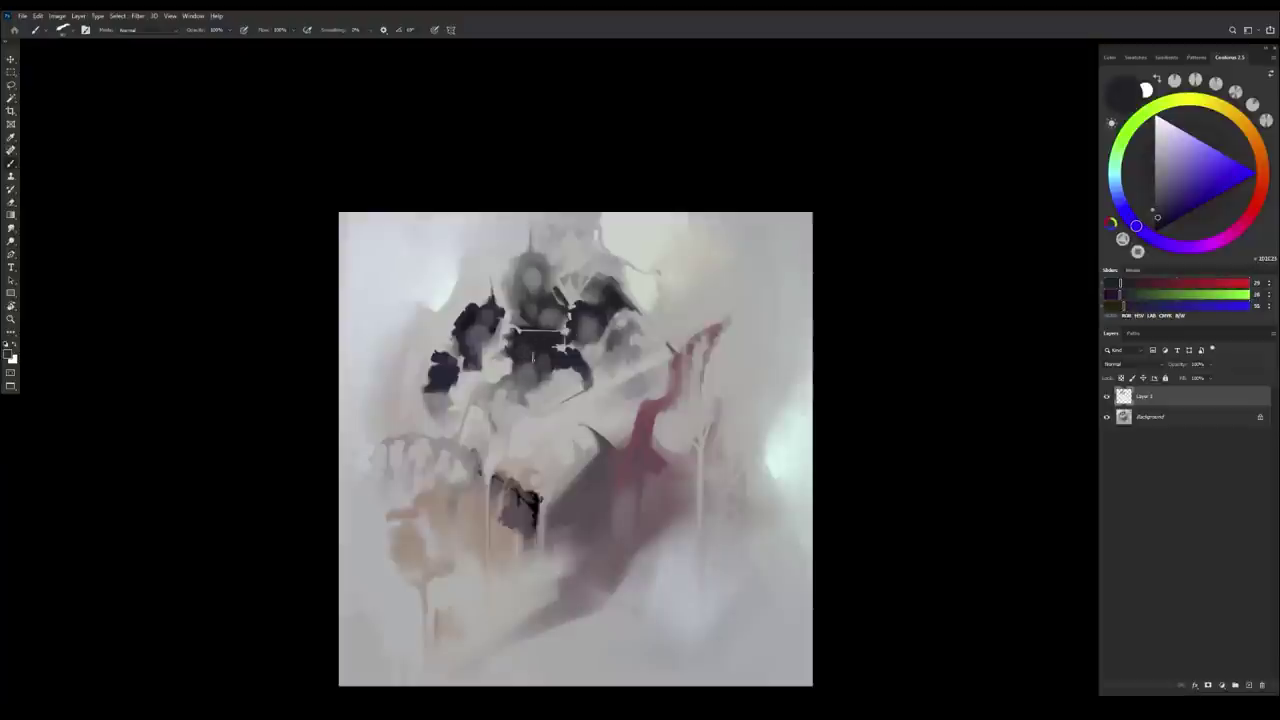
{"action": "left_click", "coordinate": [531, 349], "text": "alt"}
{"action": "left_click", "coordinate": [537, 358], "text": "alt"}
{"action": "left_click", "coordinate": [533, 366], "text": "alt"}
{"action": "left_click", "coordinate": [528, 395], "text": "alt"}
{"action": "left_click", "coordinate": [538, 341], "text": "alt"}
{"action": "left_click", "coordinate": [525, 358], "text": "alt"}
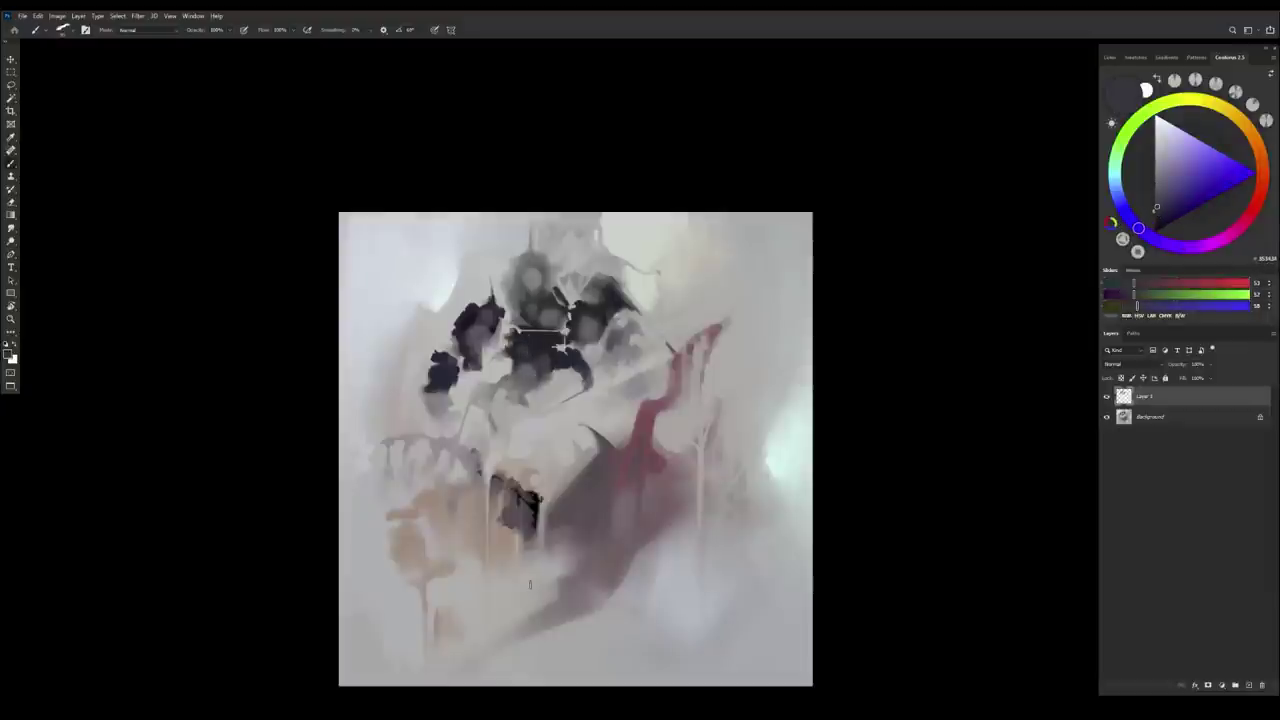
Flip the canvas horizontally again and extend the small outer black shape downward with sampled bluish greys and dark blue
{"action": "key", "text": "ctrl+shift+h"}
{"action": "mouse_move", "coordinate": [699, 493]}
{"action": "left_mouse_down"}
{"action": "mouse_move", "coordinate": [663, 446]}
{"action": "mouse_move", "coordinate": [721, 536]}
{"action": "left_mouse_up"}
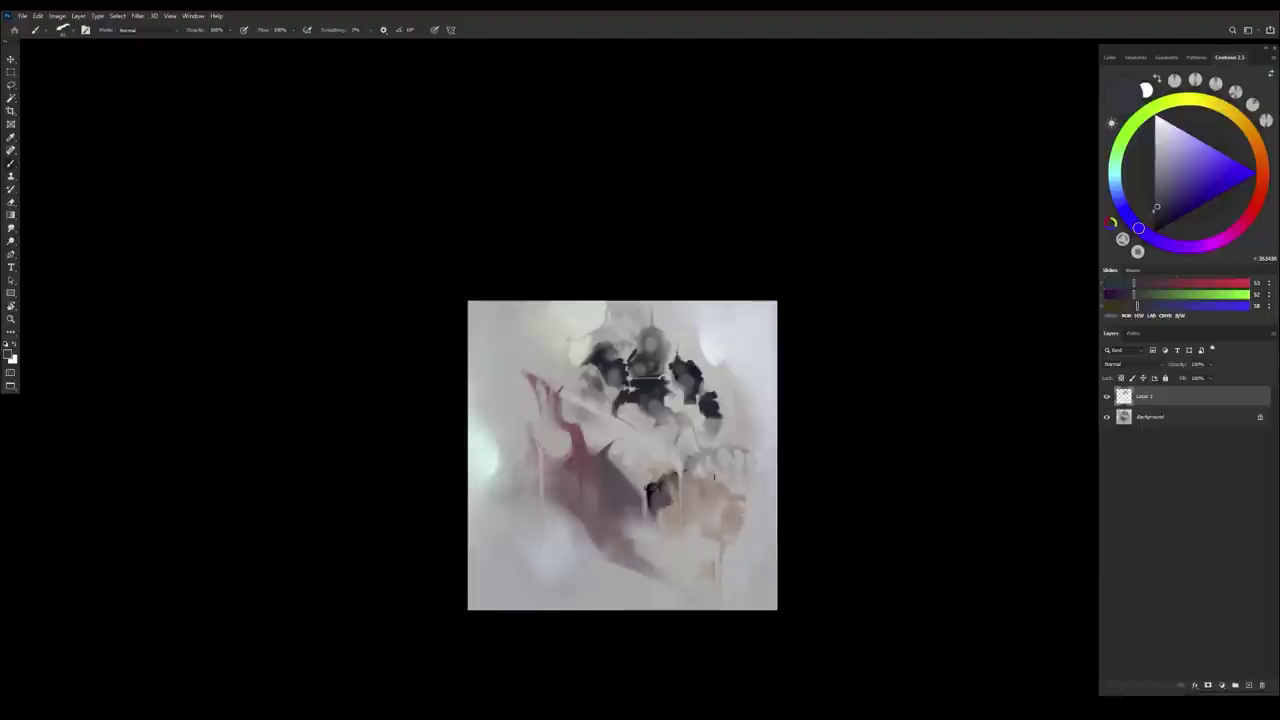
{"action": "scroll", "coordinate": [688, 392], "scroll_direction": "up", "scroll_amount": 2}
{"action": "left_click", "coordinate": [718, 418], "text": "alt"}
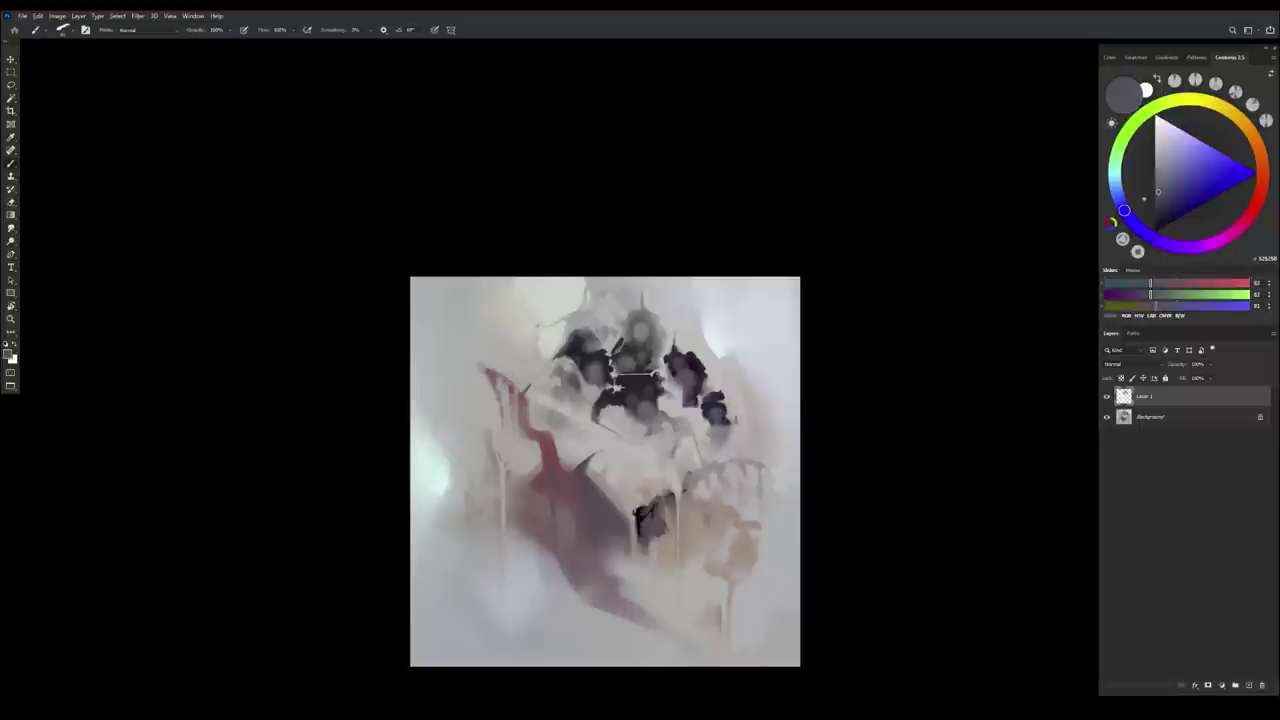
{"action": "left_click", "coordinate": [726, 422], "text": "alt"}
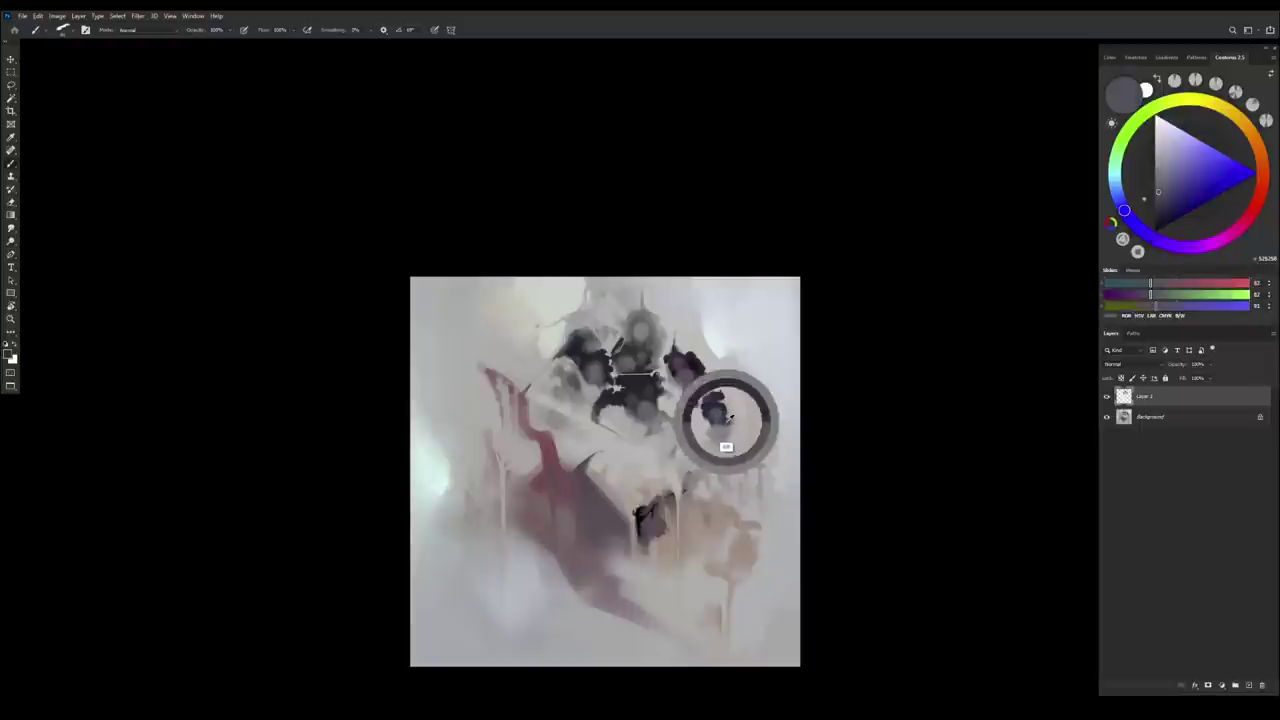
{"action": "left_click", "coordinate": [729, 450], "text": "alt"}
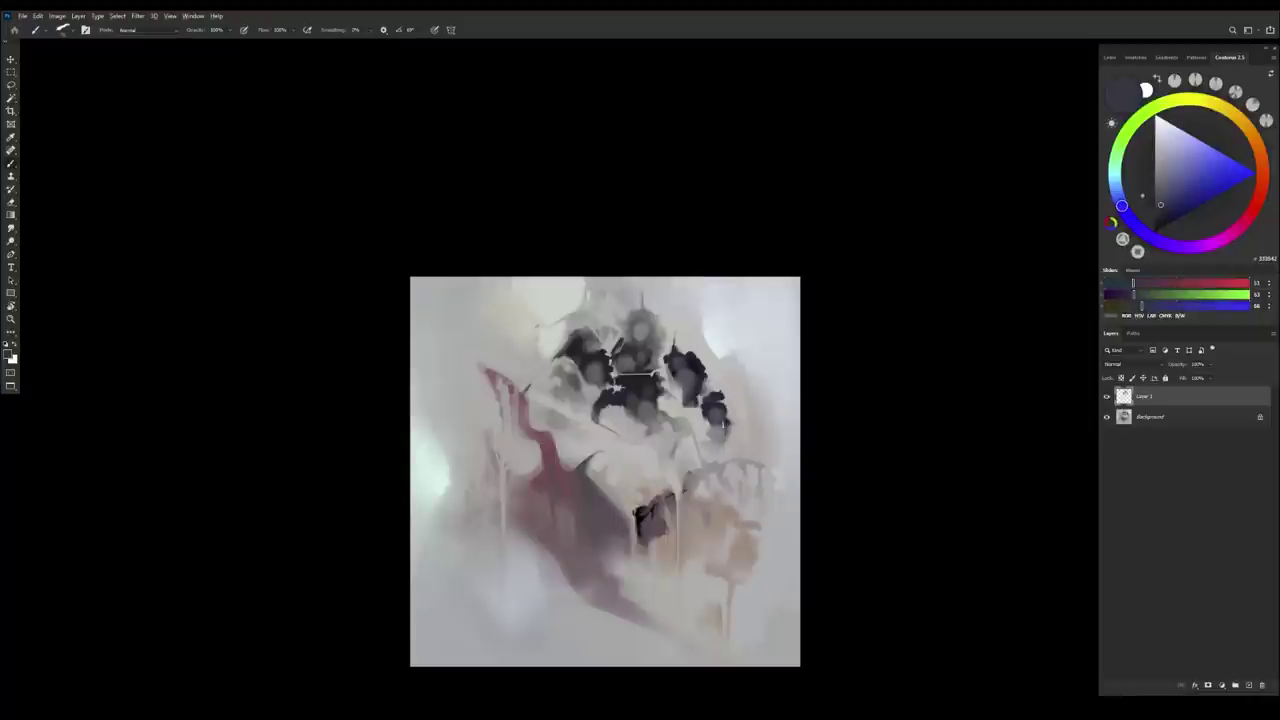
{"action": "left_click", "coordinate": [714, 425], "text": "alt"}
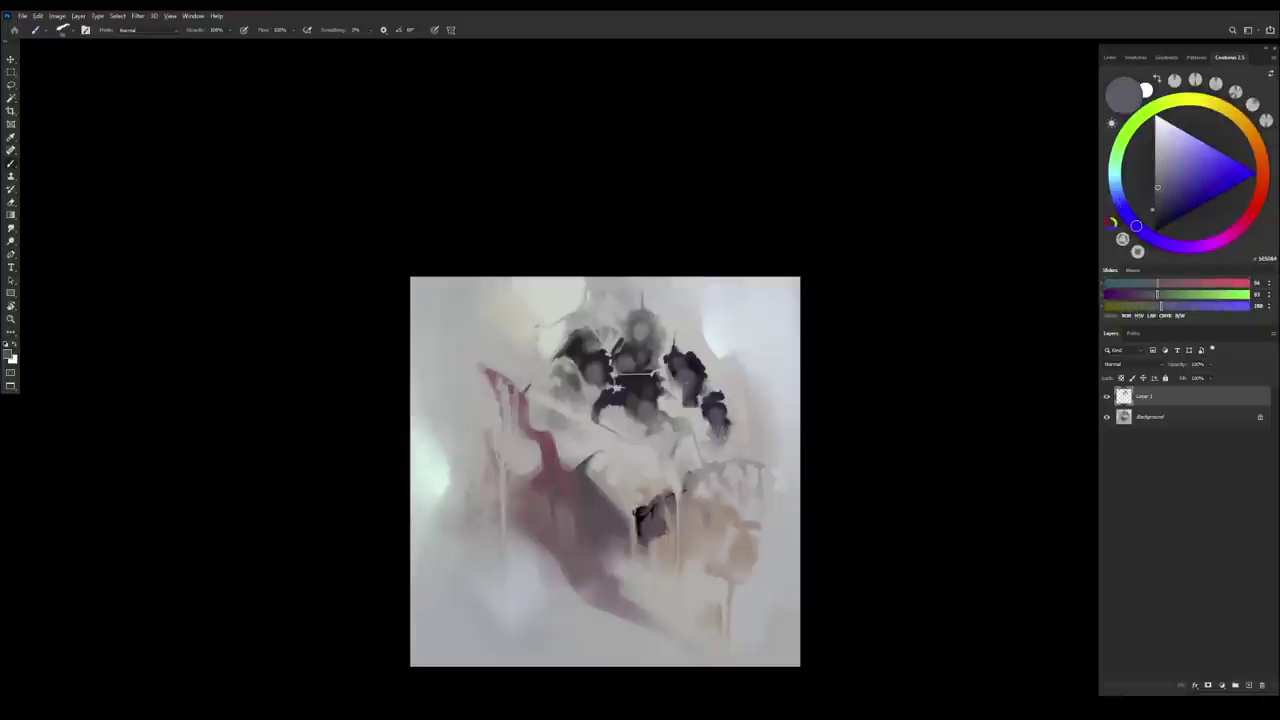
{"action": "left_click", "coordinate": [714, 421], "text": "alt"}
{"action": "left_click", "coordinate": [714, 420], "text": "alt"}
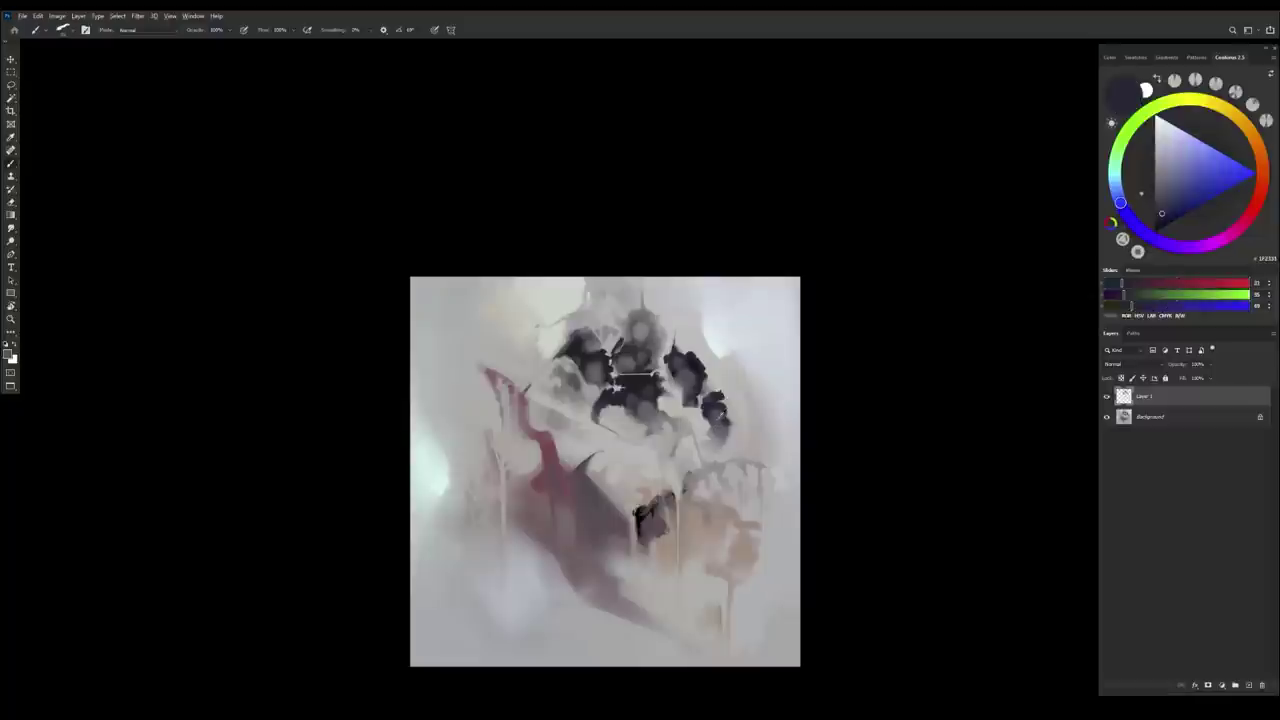
Refine the top and inner edge of the small outer black shape with sampled dark blue, dark greys and light background grey
{"action": "left_click", "coordinate": [716, 444], "text": "alt"}
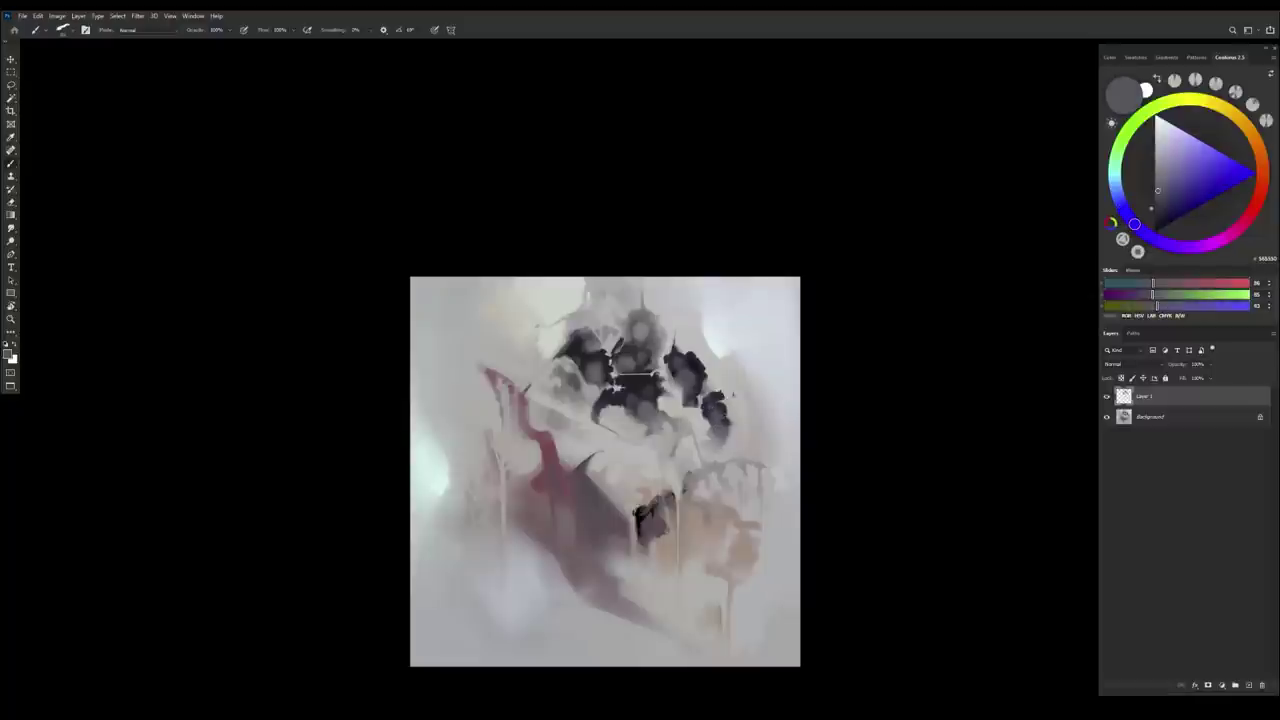
{"action": "left_click", "coordinate": [716, 406], "text": "alt"}
{"action": "left_click", "coordinate": [711, 433], "text": "alt"}
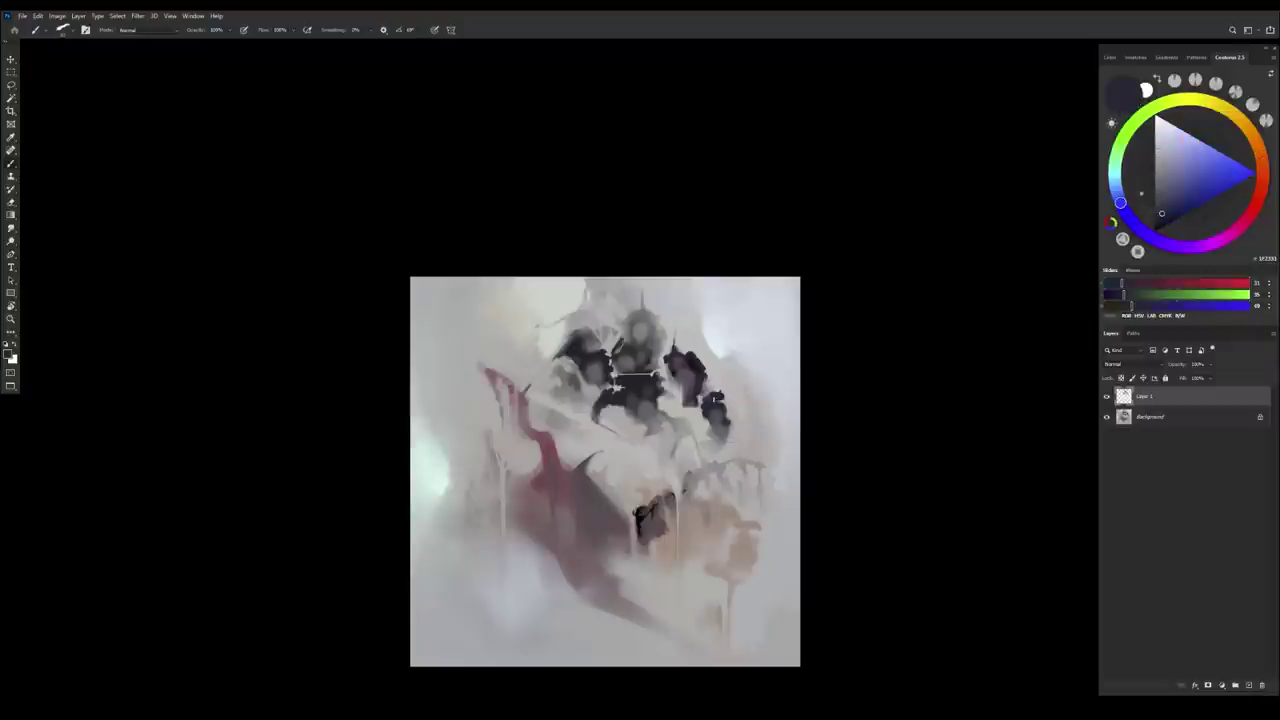
{"action": "left_click", "coordinate": [738, 409], "text": "alt"}
{"action": "left_click", "coordinate": [720, 387], "text": "alt"}
{"action": "left_click", "coordinate": [710, 393], "text": "alt"}
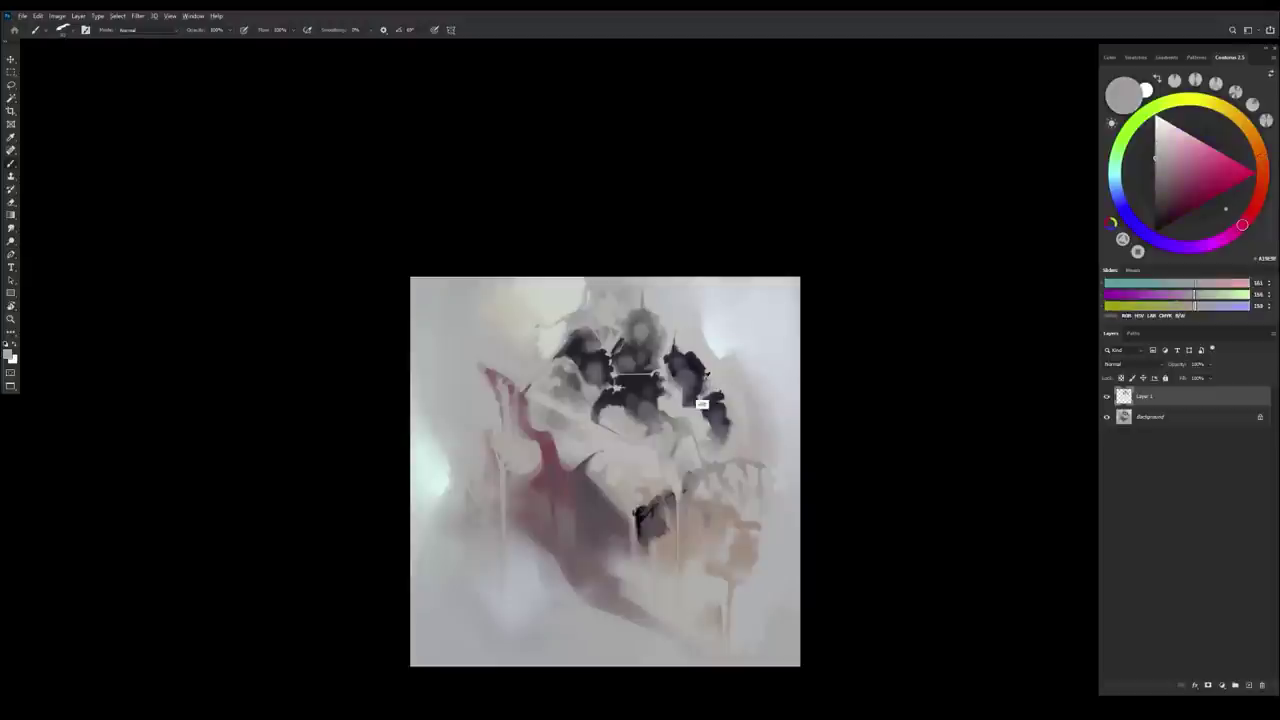
{"action": "left_click", "coordinate": [706, 405], "text": "alt"}
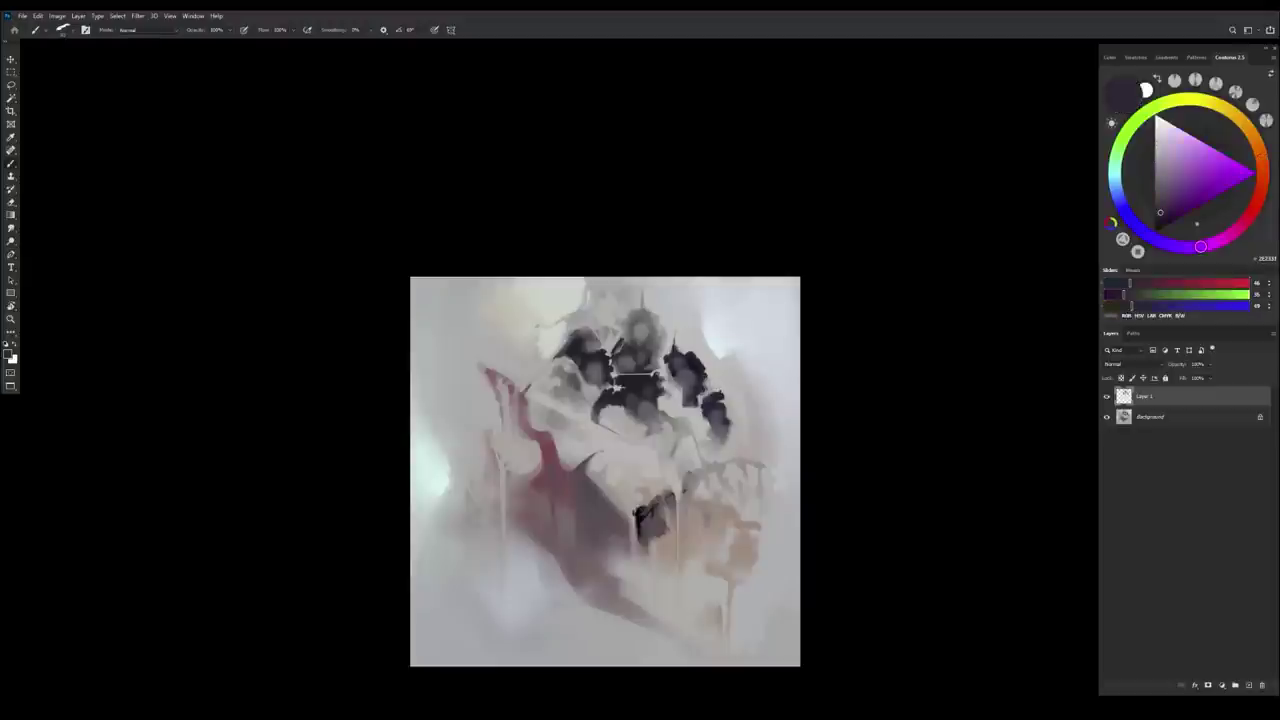
{"action": "left_click", "coordinate": [711, 409], "text": "alt"}
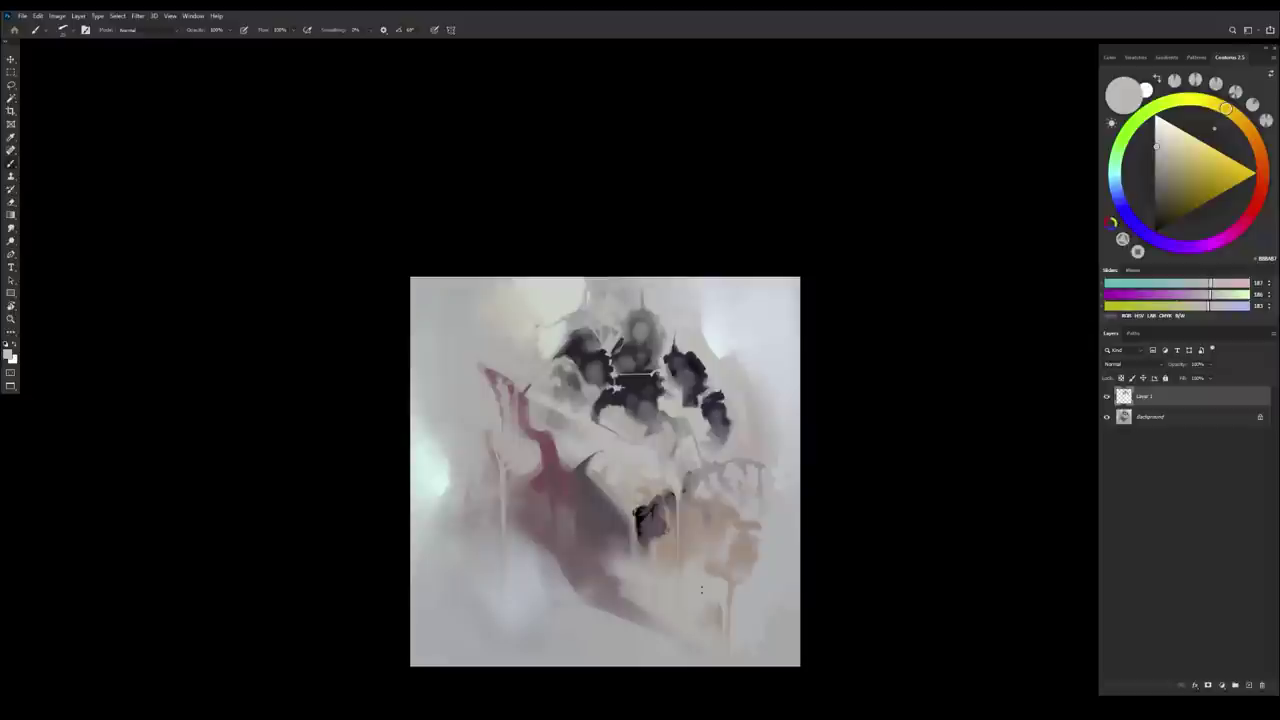
Blend sampled near-black and dark greys through the dark shape beside the central tower, on the side nearest the red streak
{"action": "left_click", "coordinate": [617, 400], "text": "alt"}
{"action": "left_click", "coordinate": [583, 352], "text": "alt"}
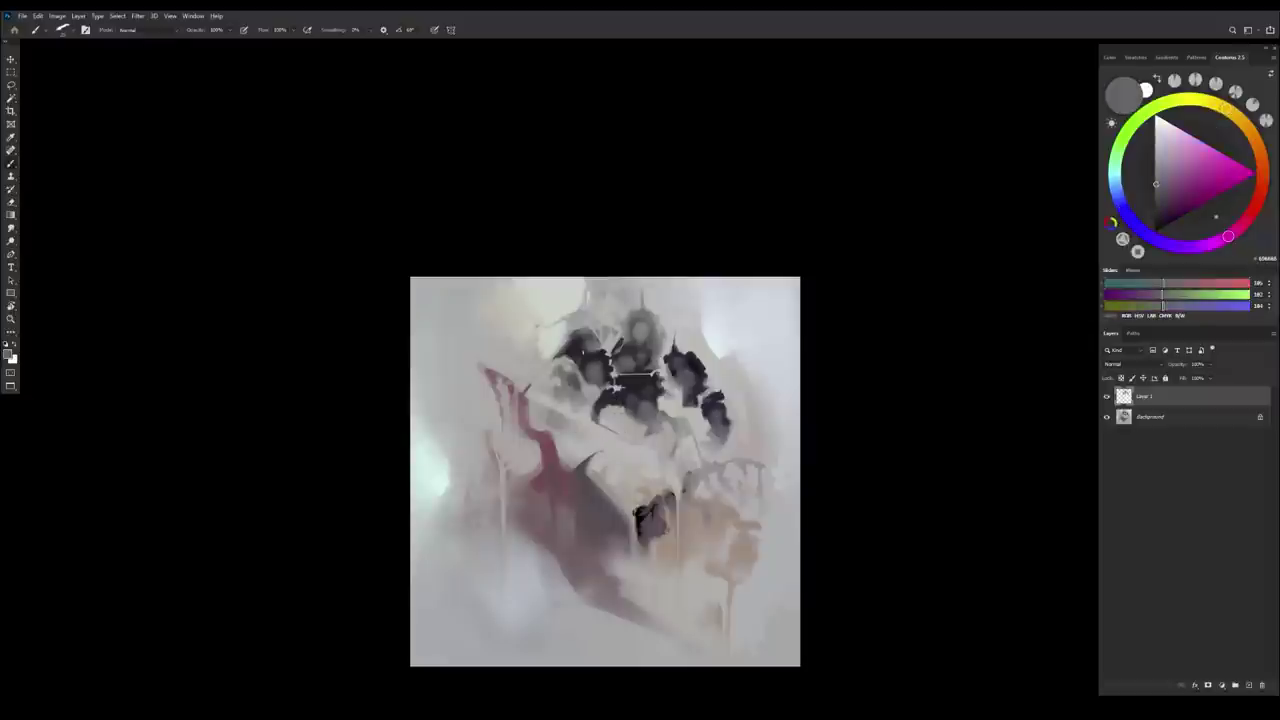
{"action": "left_click", "coordinate": [582, 355], "text": "alt"}
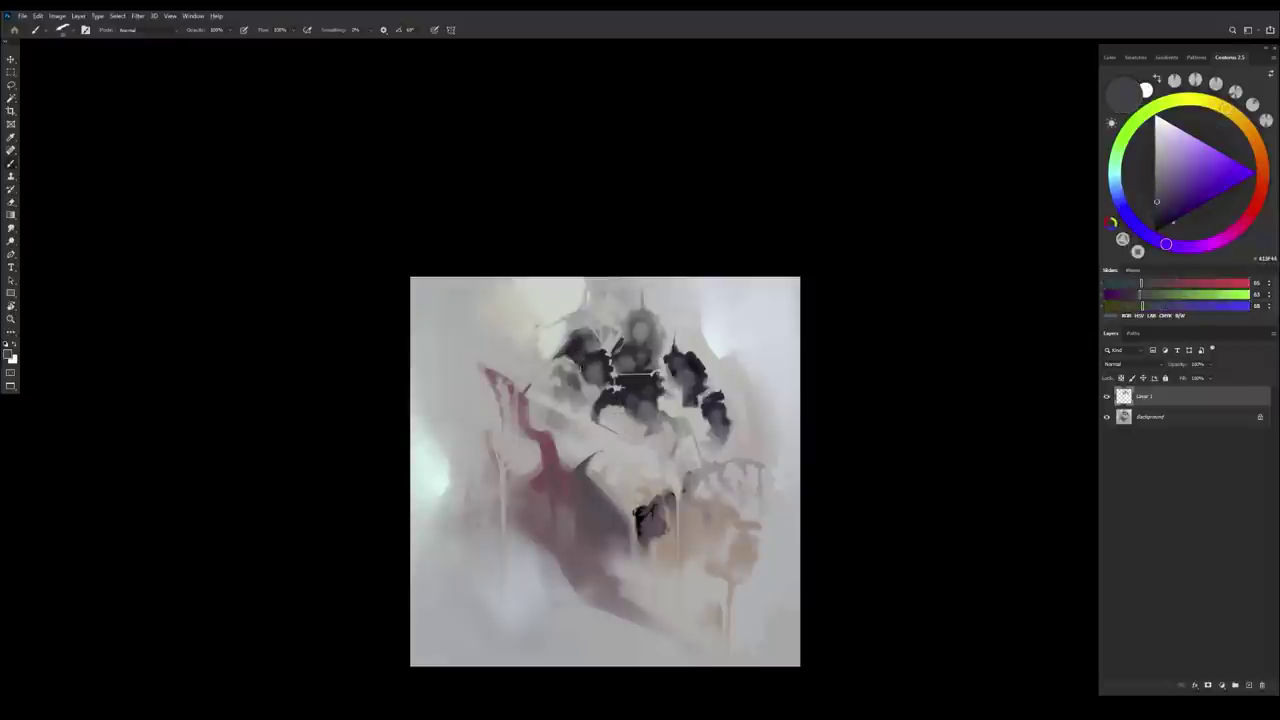
{"action": "left_click", "coordinate": [598, 382], "text": "alt"}
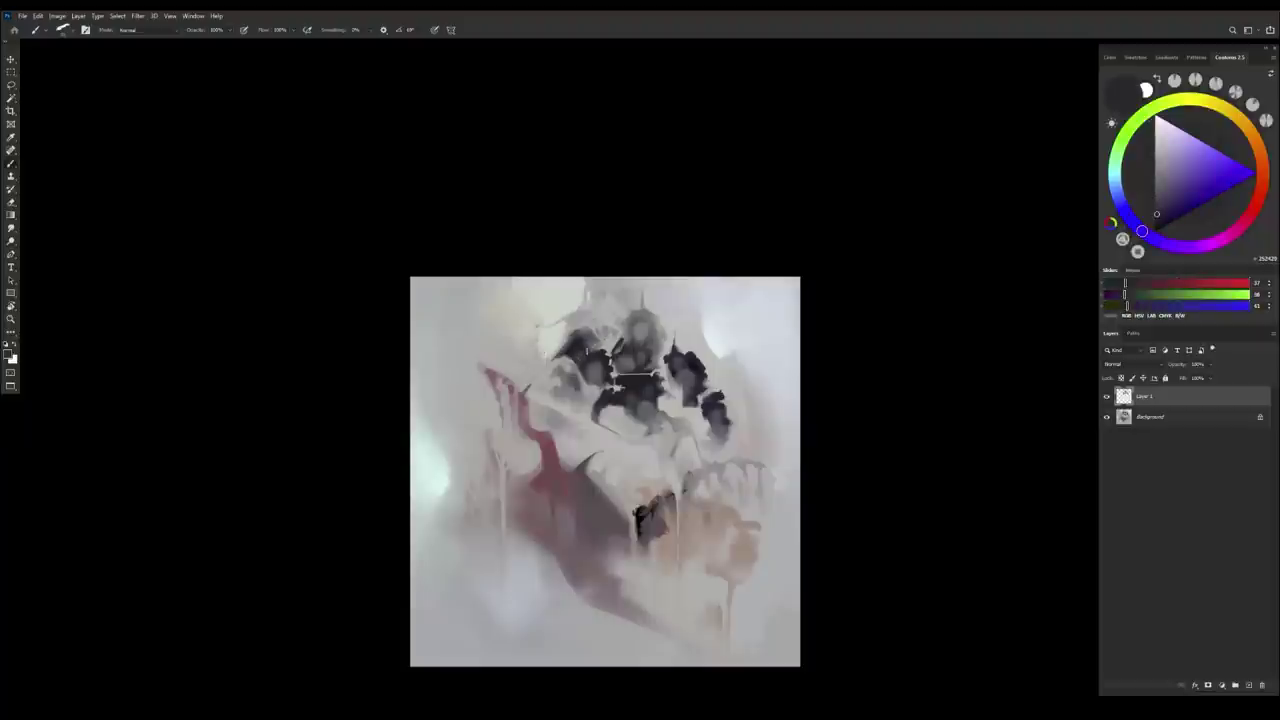
{"action": "left_click", "coordinate": [586, 352], "text": "alt"}
{"action": "left_click", "coordinate": [595, 368], "text": "alt"}
{"action": "left_click", "coordinate": [581, 381], "text": "alt"}
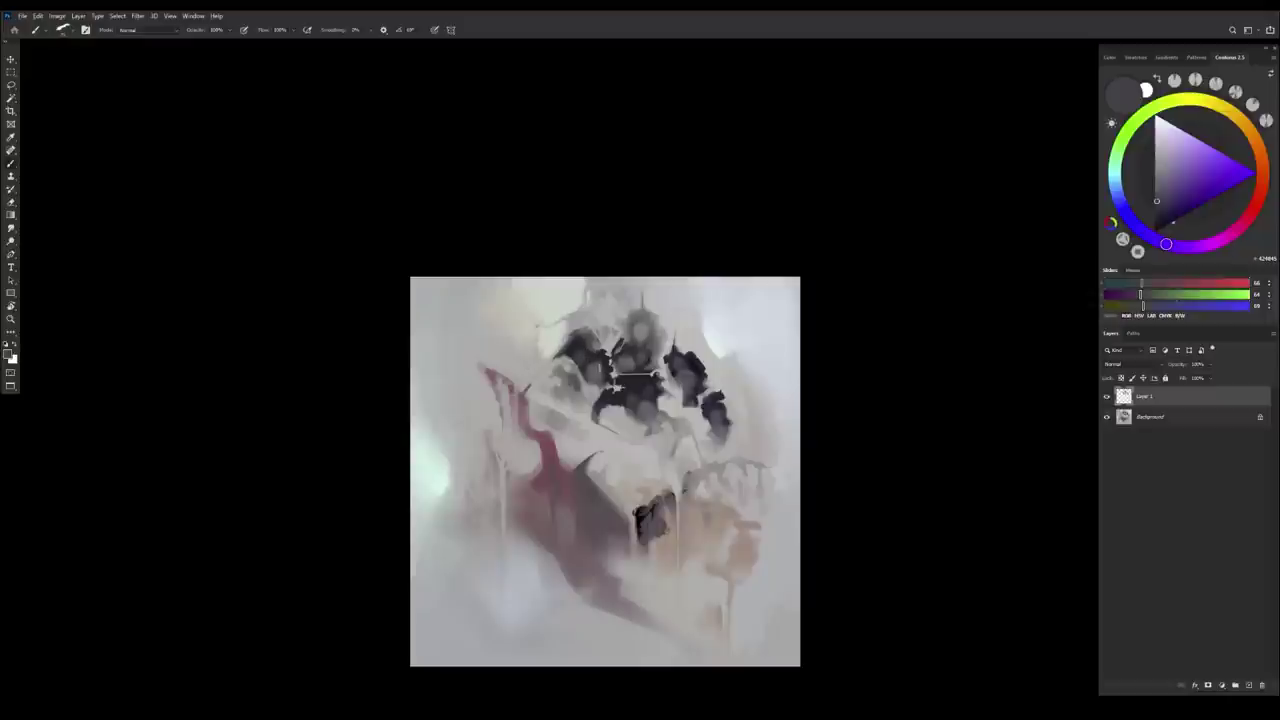
{"action": "left_click", "coordinate": [579, 356], "text": "alt"}
{"action": "left_click", "coordinate": [577, 377], "text": "alt"}
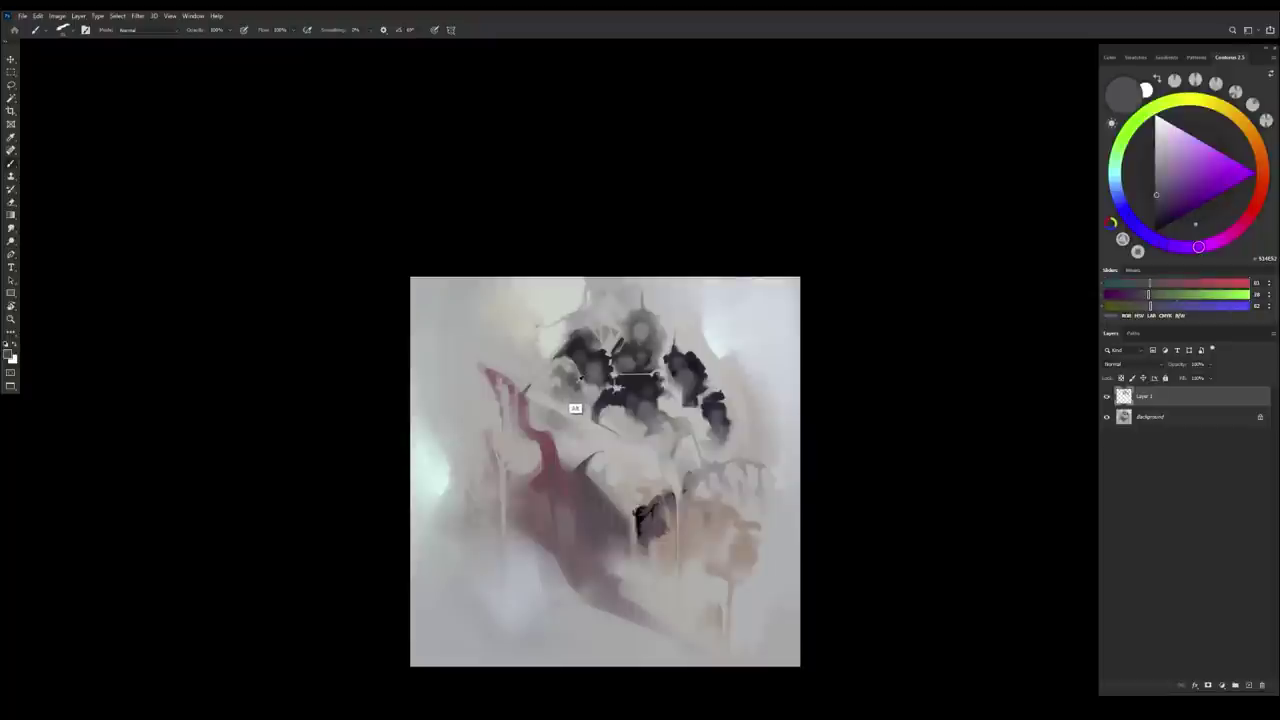
Shape the smaller grey form on the red-streak side of the towers with sampled dark and mid purplish greys
{"action": "left_click", "coordinate": [565, 377], "text": "alt"}
{"action": "left_click", "coordinate": [574, 407], "text": "alt"}
{"action": "left_click", "coordinate": [571, 405], "text": "alt"}
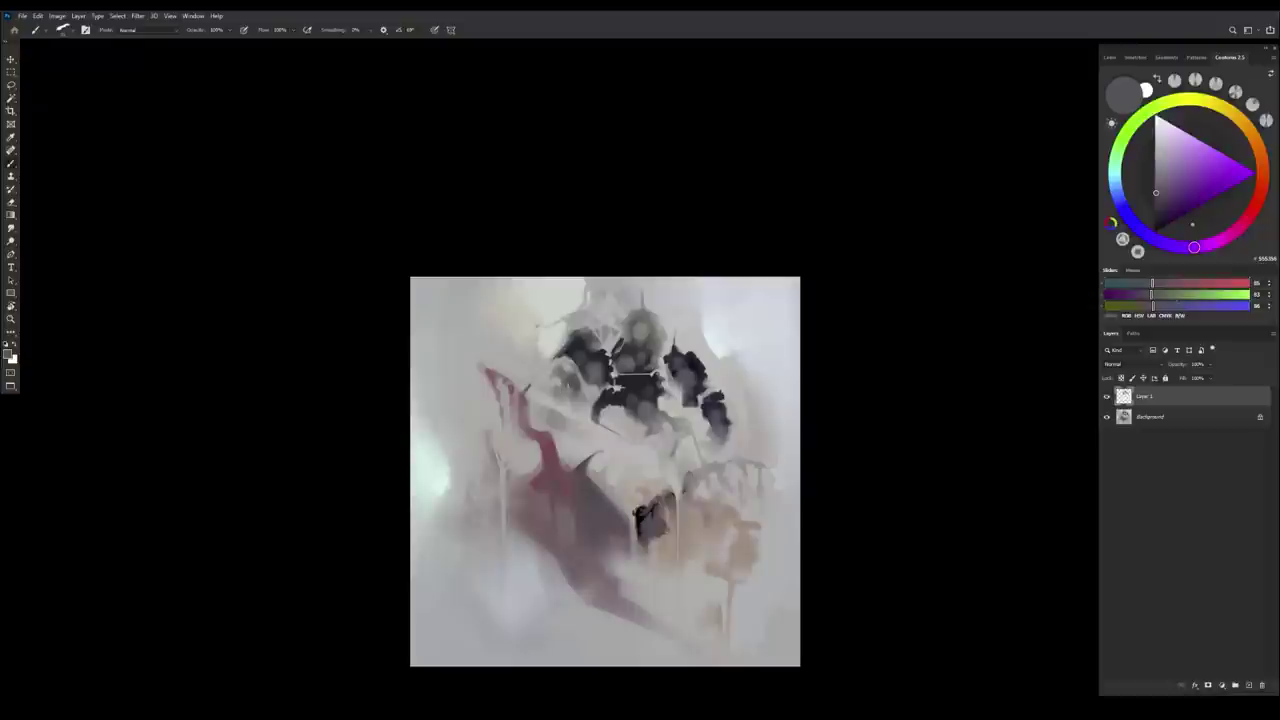
{"action": "left_click", "coordinate": [570, 399], "text": "alt"}
{"action": "left_click", "coordinate": [580, 398], "text": "alt"}
{"action": "left_click", "coordinate": [574, 404], "text": "alt"}
{"action": "left_click", "coordinate": [585, 366], "text": "alt"}
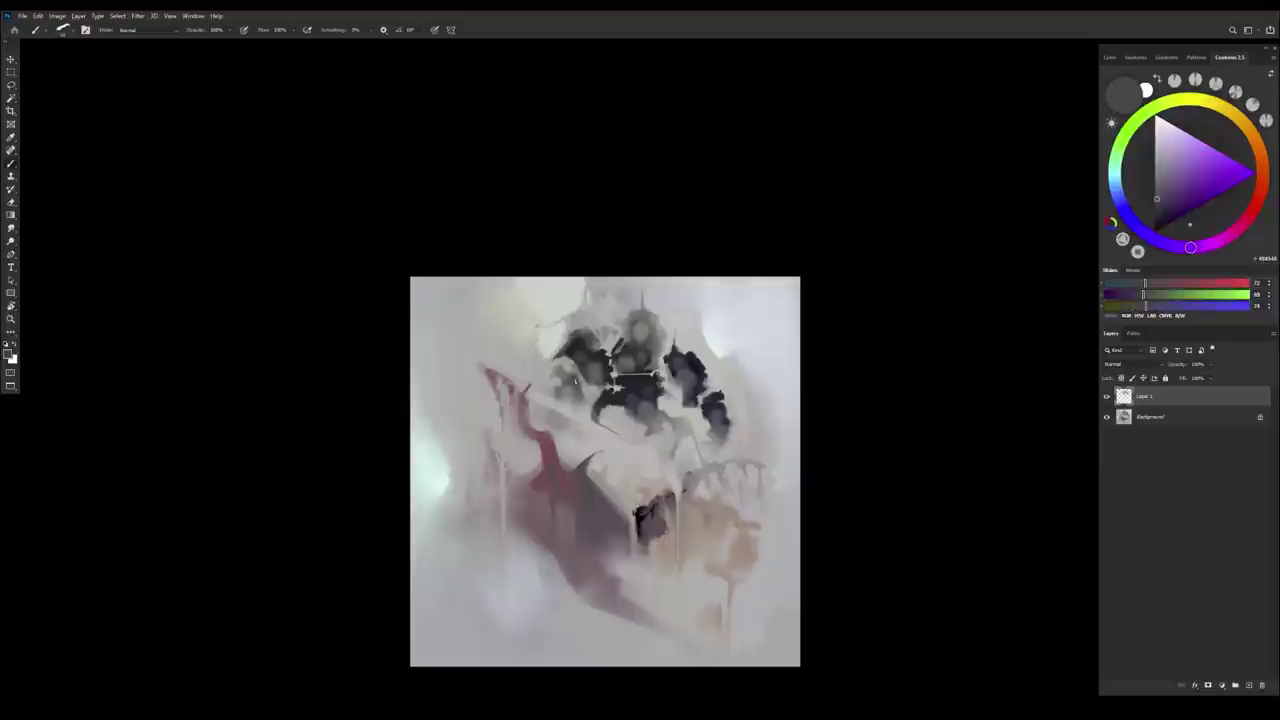
{"action": "left_click", "coordinate": [572, 404], "text": "alt"}
{"action": "left_click", "coordinate": [595, 500], "text": "alt"}
{"action": "left_click", "coordinate": [620, 563], "text": "alt"}
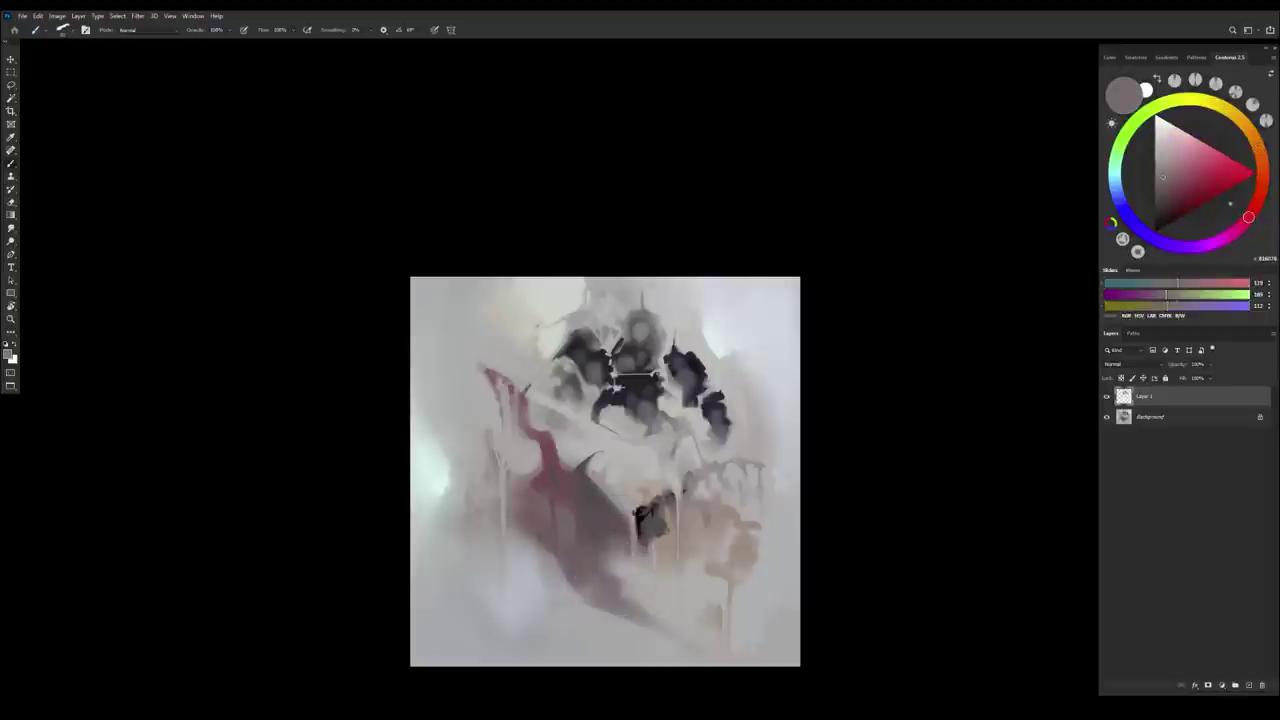
Blend sampled near-black and purplish greys into the body of the dark shape between the central tower and the outer black shape
{"action": "left_click", "coordinate": [692, 368], "text": "alt"}
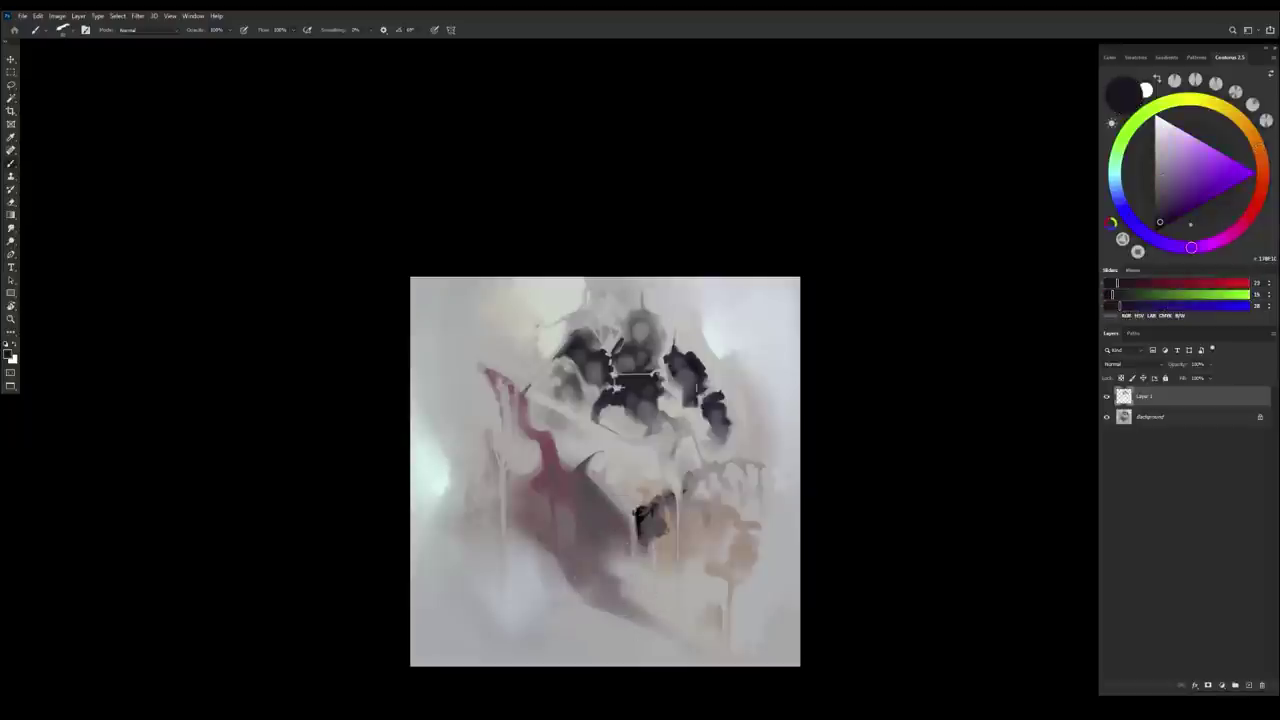
{"action": "left_click", "coordinate": [690, 376], "text": "alt"}
{"action": "left_click", "coordinate": [690, 376], "text": "alt"}
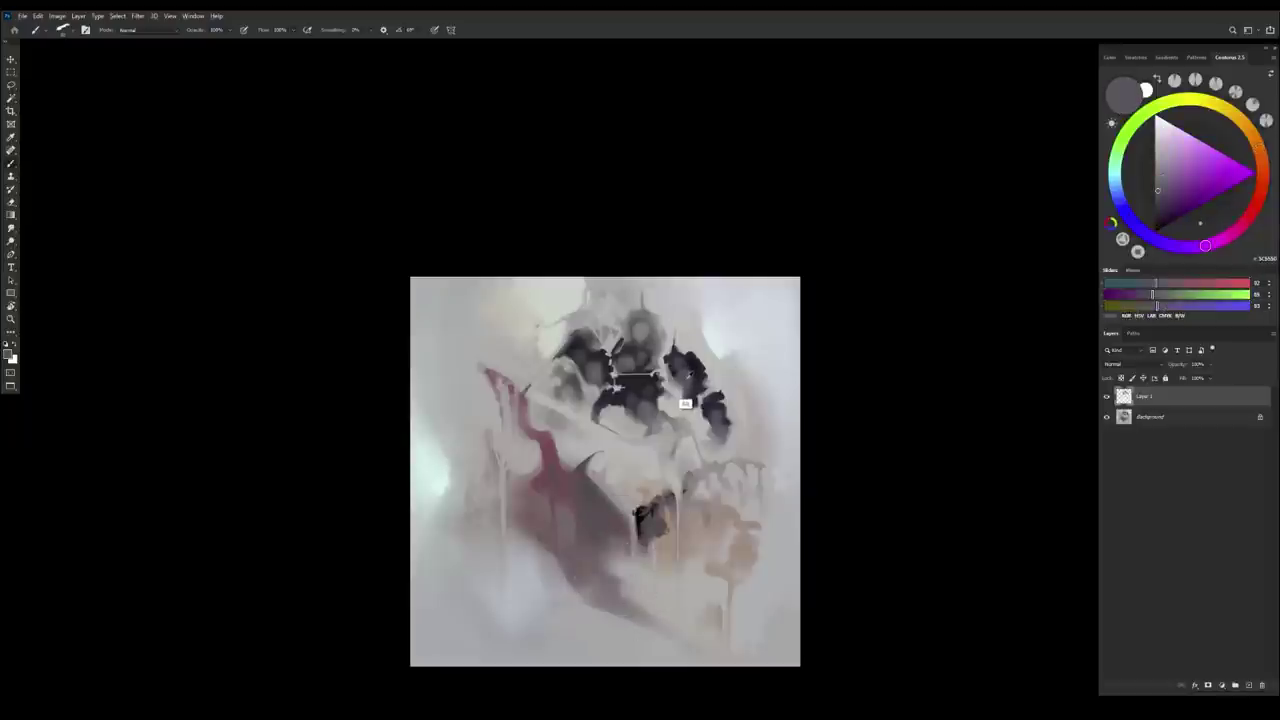
{"action": "left_click", "coordinate": [684, 382], "text": "alt"}
{"action": "left_click", "coordinate": [680, 410], "text": "alt"}
{"action": "left_click", "coordinate": [681, 406], "text": "alt"}
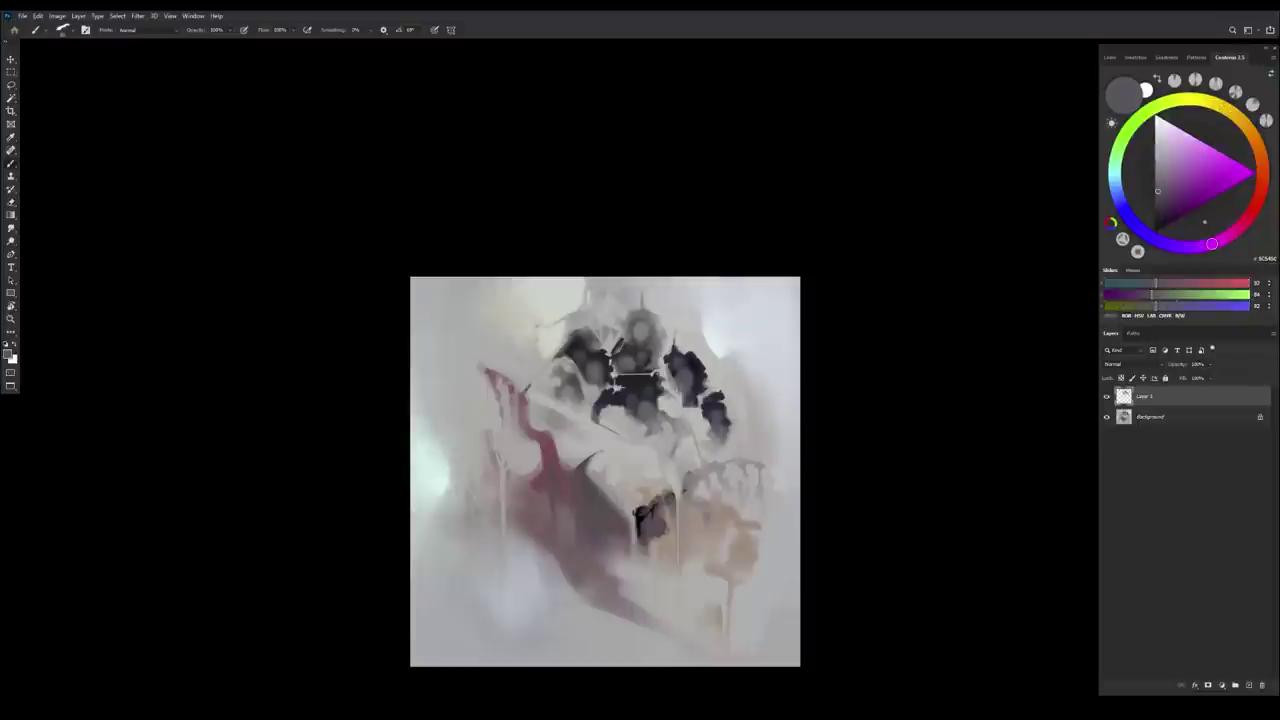
{"action": "left_click", "coordinate": [686, 384], "text": "alt"}
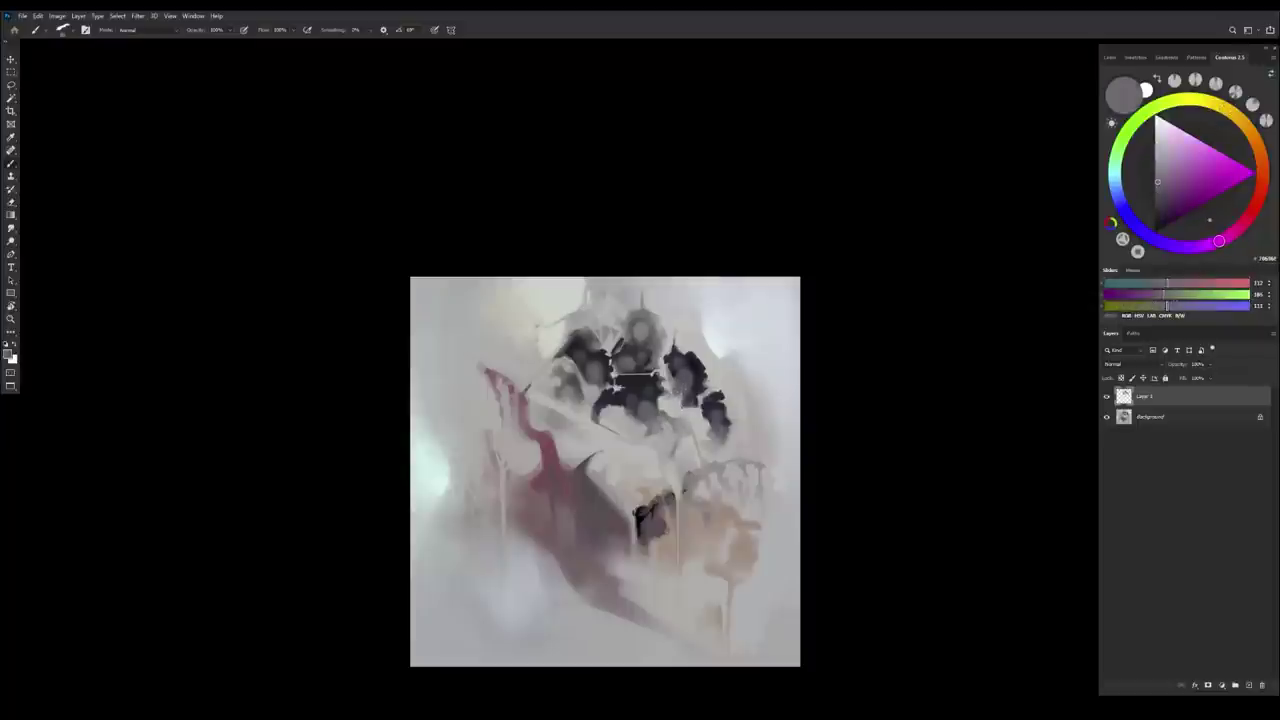
{"action": "left_click", "coordinate": [688, 382], "text": "alt"}
{"action": "left_click_drag", "start_coordinate": [680, 369], "coordinate": [676, 386]}
{"action": "left_click", "coordinate": [682, 386], "text": "alt"}
{"action": "left_click", "coordinate": [694, 390], "text": "alt"}
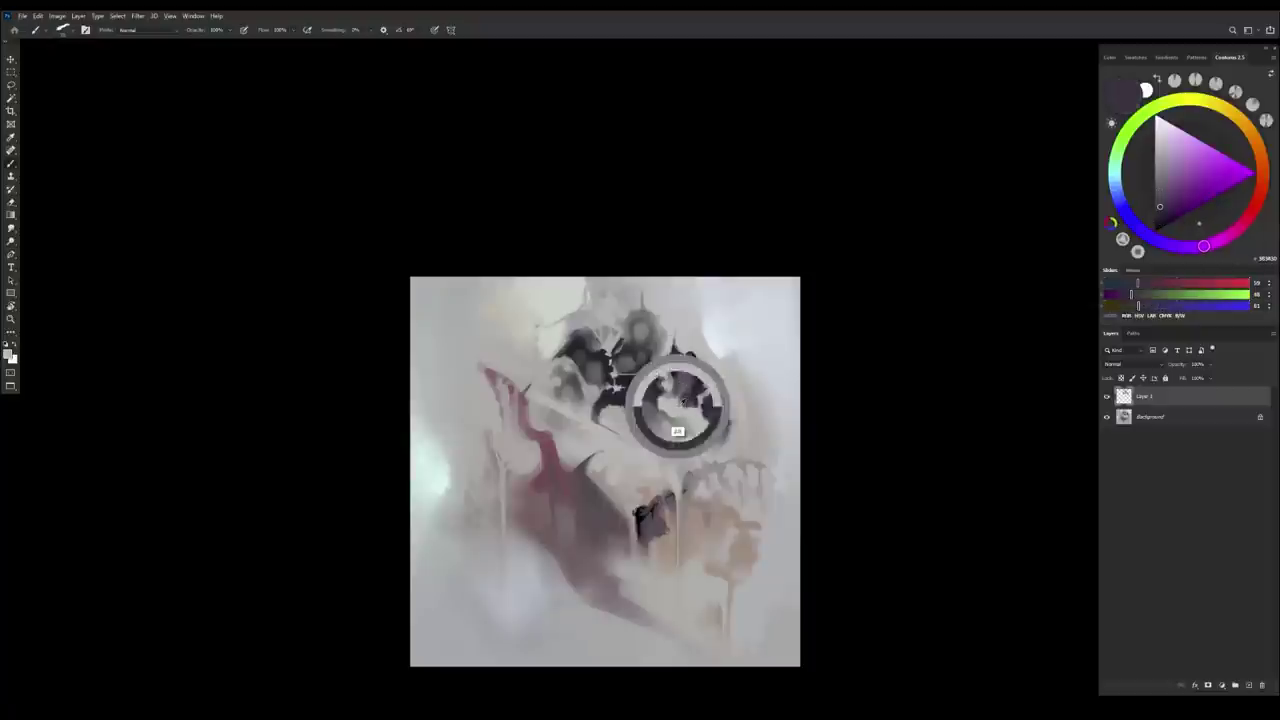
Trim the lower edge of that purplish dark shape with sampled light and mid background greys
{"action": "left_click", "coordinate": [678, 431], "text": "alt"}
{"action": "left_click", "coordinate": [684, 398], "text": "alt"}
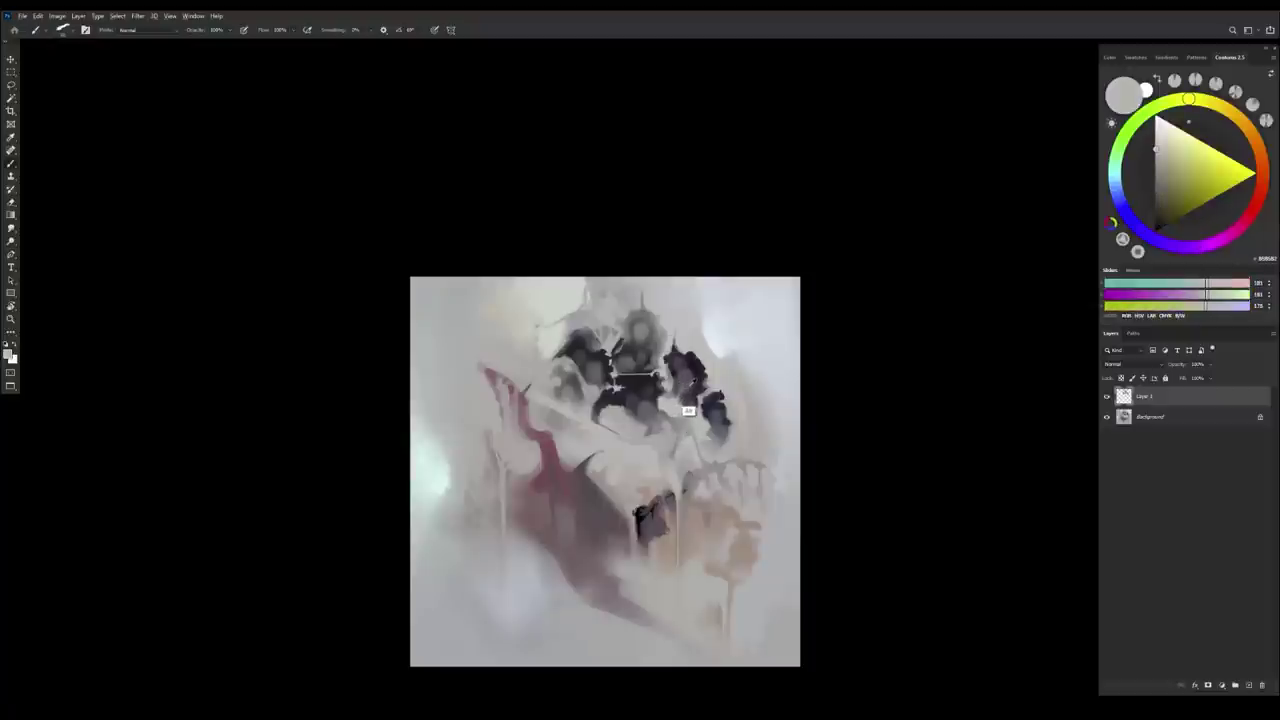
{"action": "left_click", "coordinate": [688, 410], "text": "alt"}
{"action": "left_click", "coordinate": [677, 431], "text": "alt"}
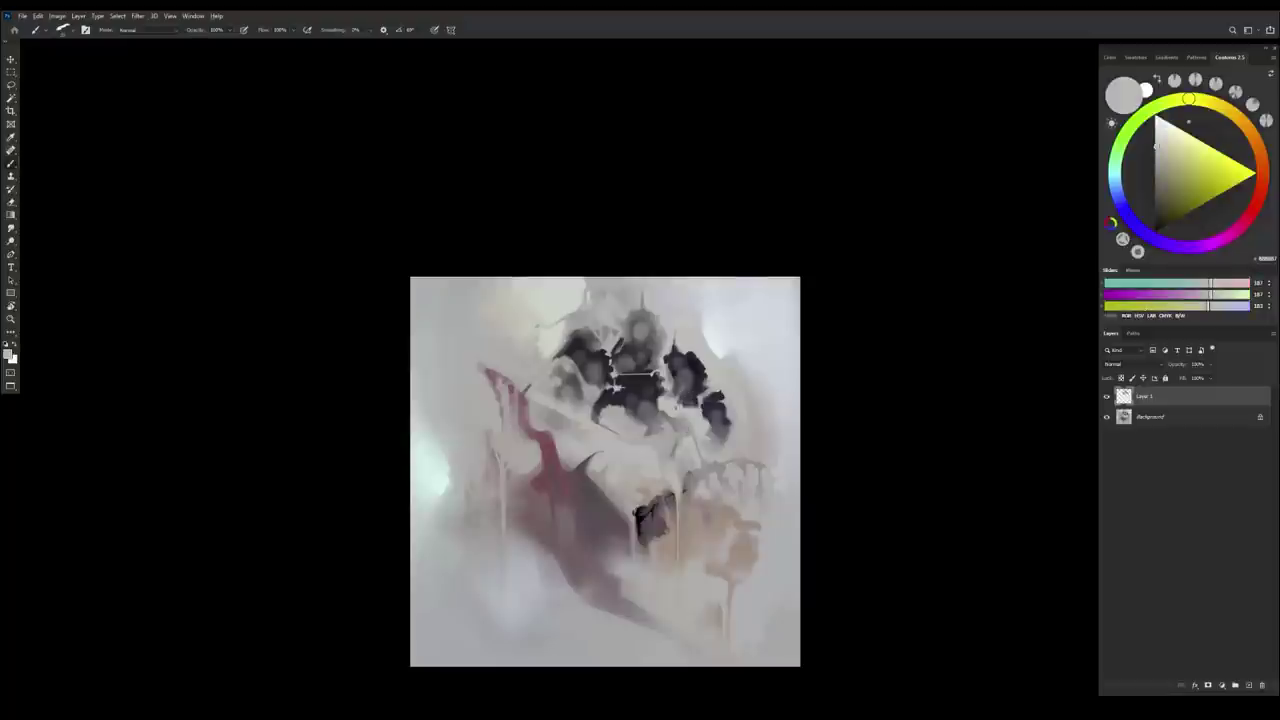
{"action": "left_click", "coordinate": [676, 449], "text": "alt"}
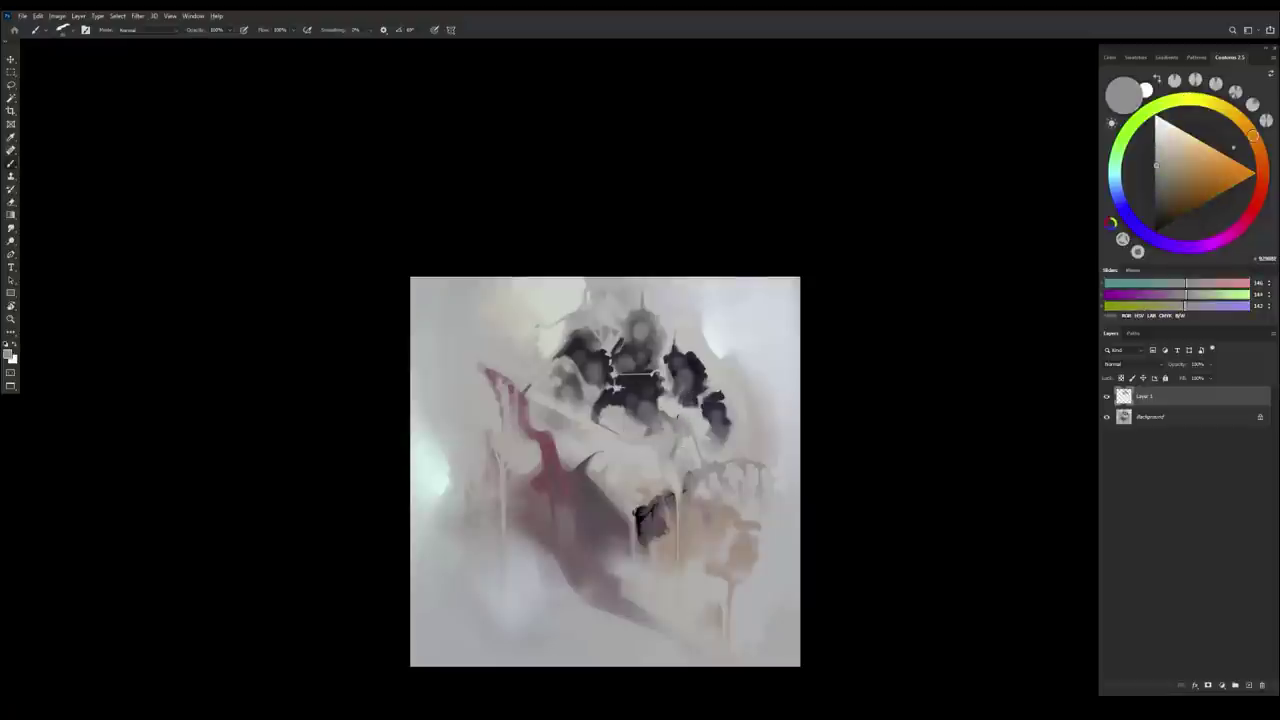
{"action": "left_click_drag", "start_coordinate": [686, 415], "coordinate": [695, 417]}
{"action": "left_click", "coordinate": [696, 412], "text": "alt"}
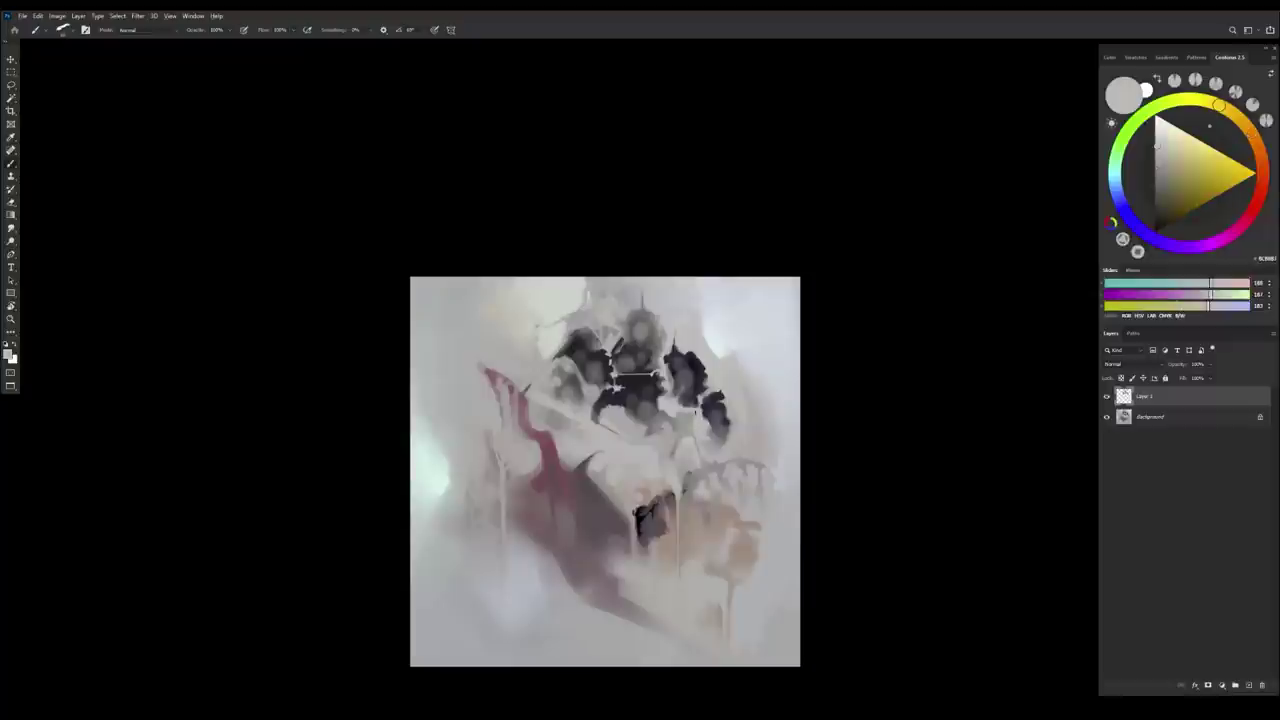
Build up a pale form in the gap beneath the dark shapes, beside the central tower's base, with sampled light and mid greys
{"action": "left_click", "coordinate": [684, 443], "text": "alt"}
{"action": "left_click", "coordinate": [683, 451], "text": "alt"}
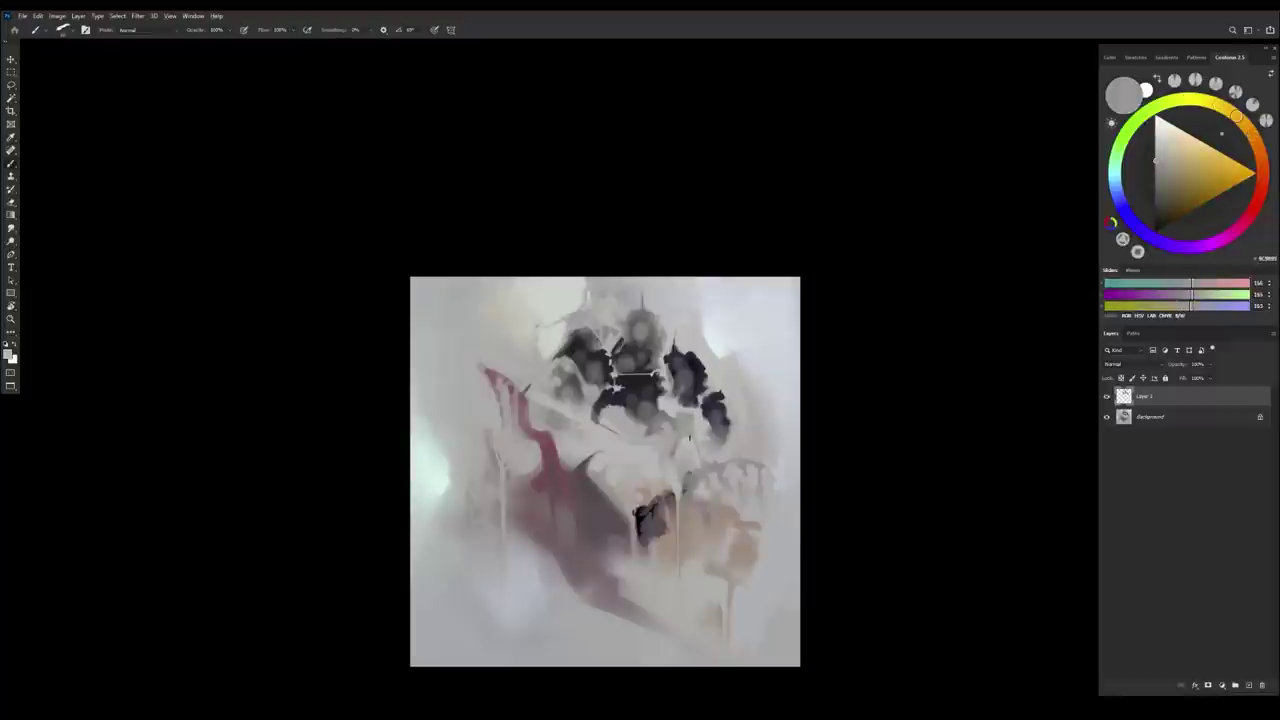
{"action": "left_click", "coordinate": [681, 430], "text": "alt"}
{"action": "left_click_drag", "start_coordinate": [686, 418], "coordinate": [679, 423]}
{"action": "left_click", "coordinate": [685, 422], "text": "alt"}
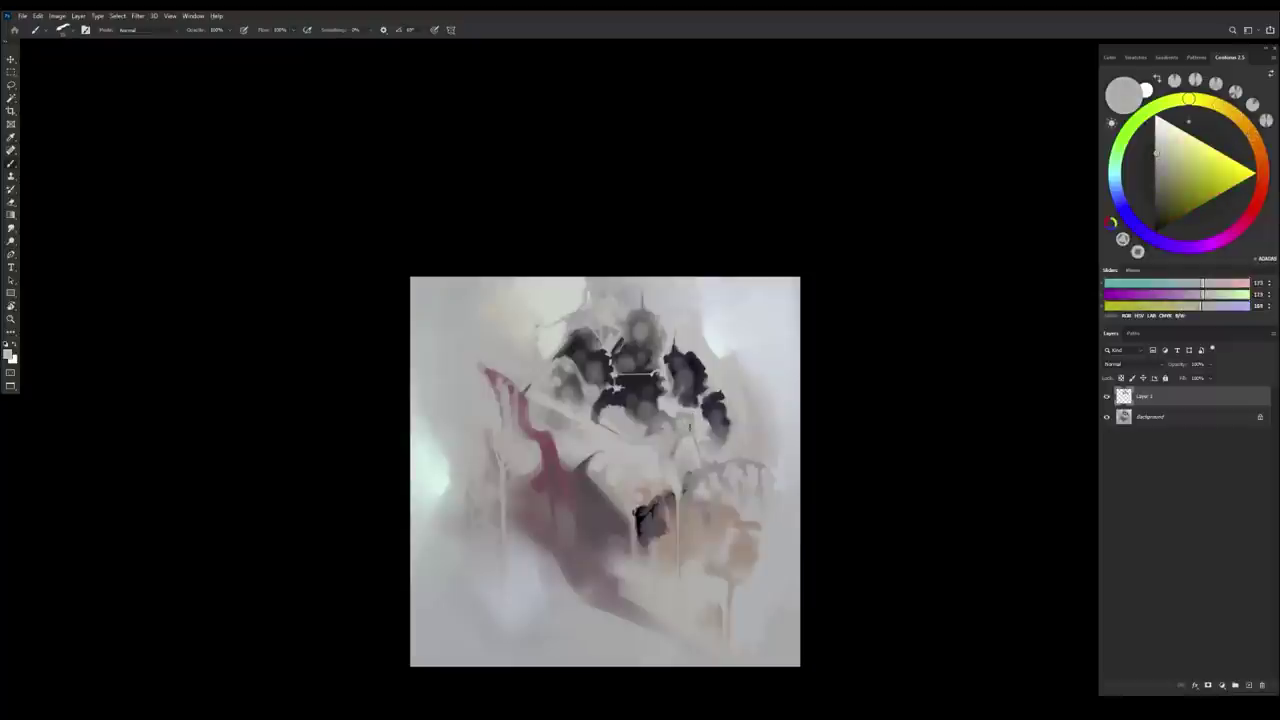
{"action": "left_click", "coordinate": [666, 430], "text": "alt"}
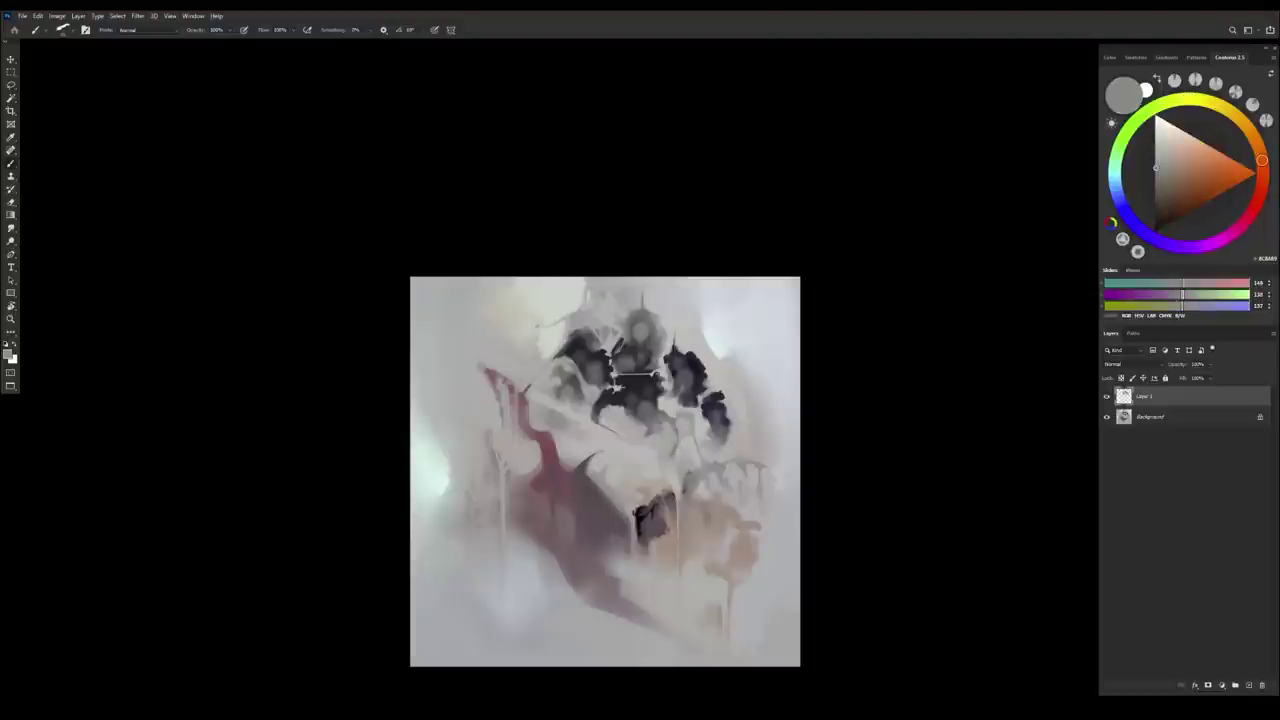
{"action": "left_click", "coordinate": [660, 425], "text": "alt"}
{"action": "left_click", "coordinate": [652, 416], "text": "alt"}
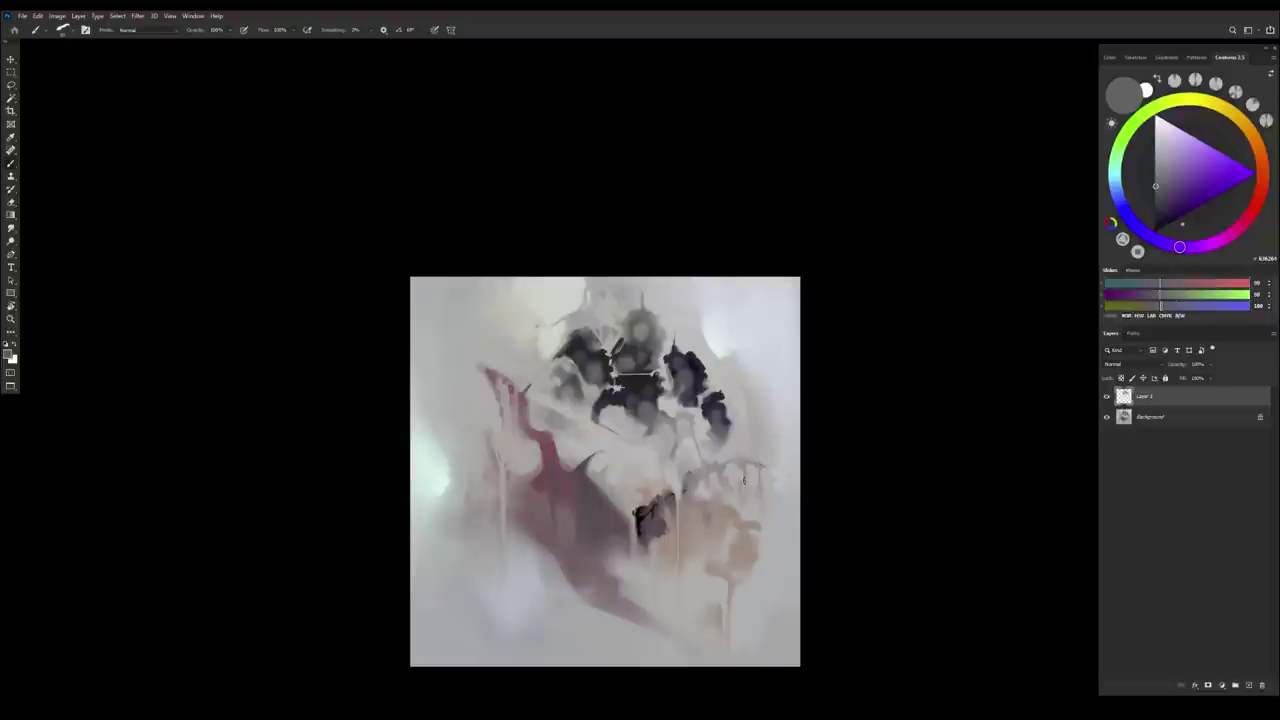
Paint a thin pale grey spire beside the bright upper spot and clean its edges with sampled background tones
{"action": "left_click", "coordinate": [736, 354], "text": "alt"}
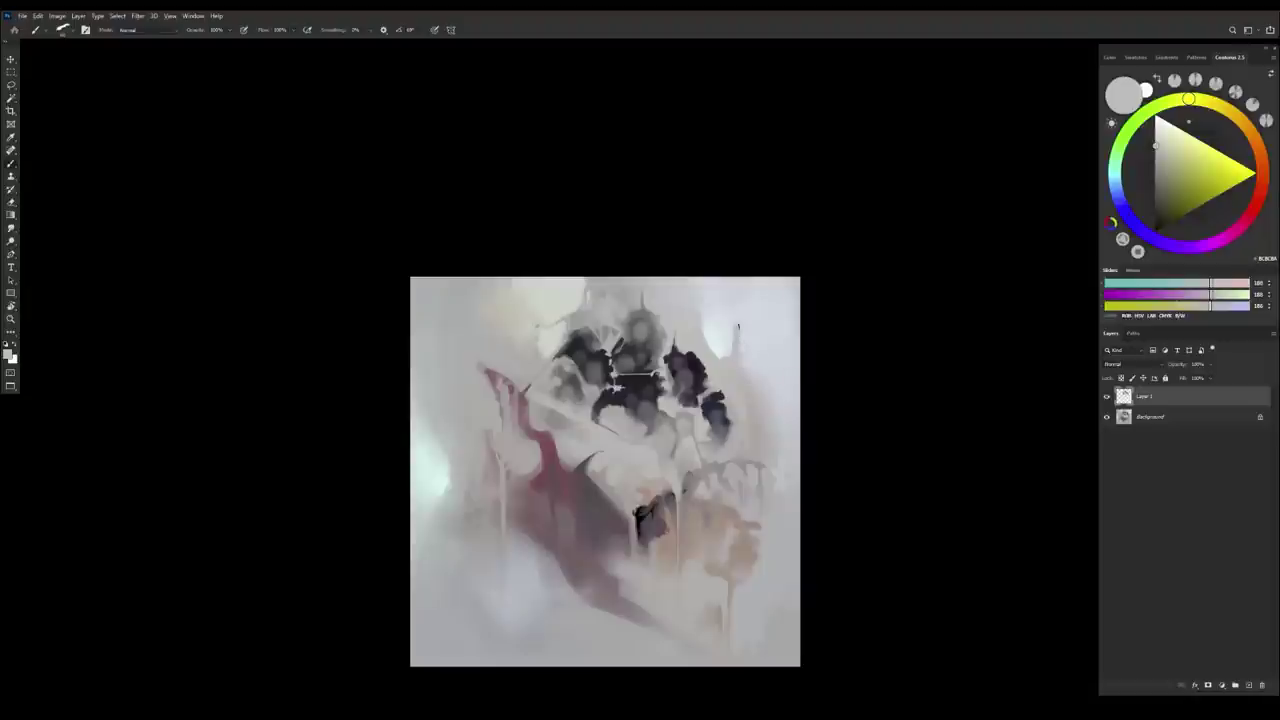
{"action": "left_click", "coordinate": [748, 323], "text": "alt"}
{"action": "left_click", "coordinate": [737, 334], "text": "alt"}
{"action": "left_click", "coordinate": [744, 331], "text": "alt"}
{"action": "left_click", "coordinate": [737, 336], "text": "alt"}
{"action": "left_click", "coordinate": [745, 338], "text": "alt"}
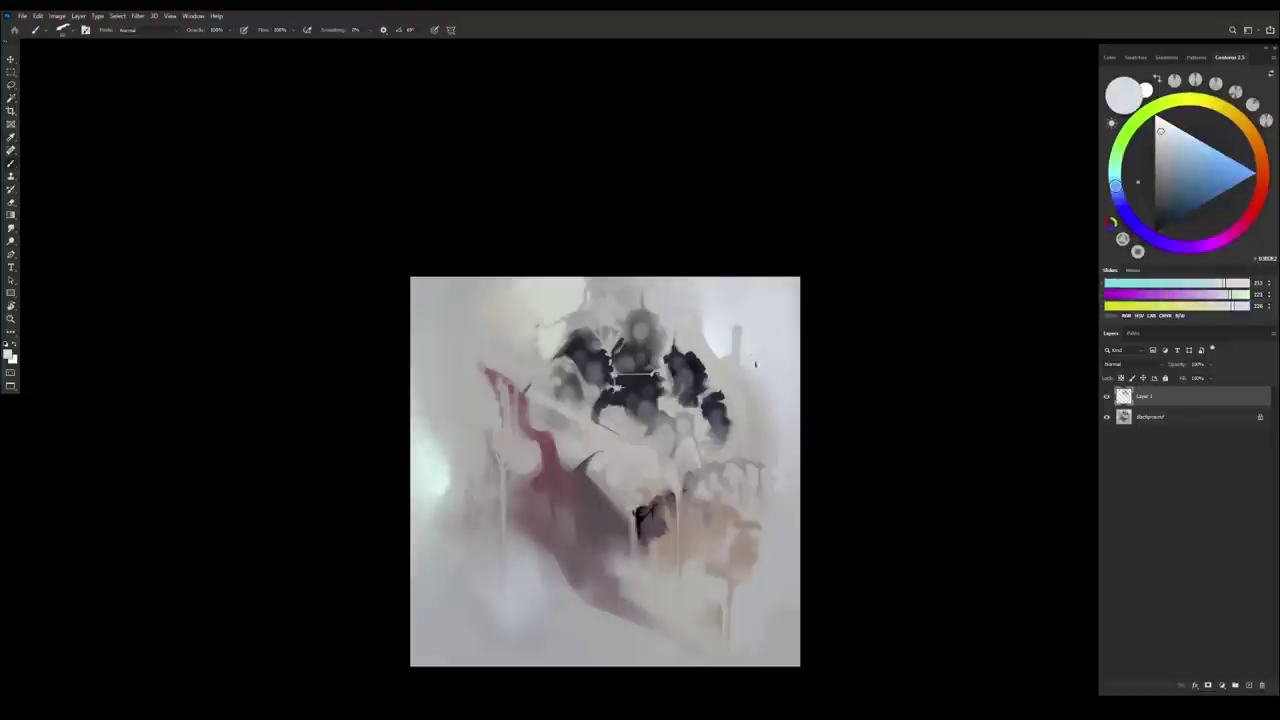
Add a shorter, fainter spire on the outer side of the pale one with sampled light greys and bluish background tones
{"action": "left_click", "coordinate": [751, 404], "text": "alt"}
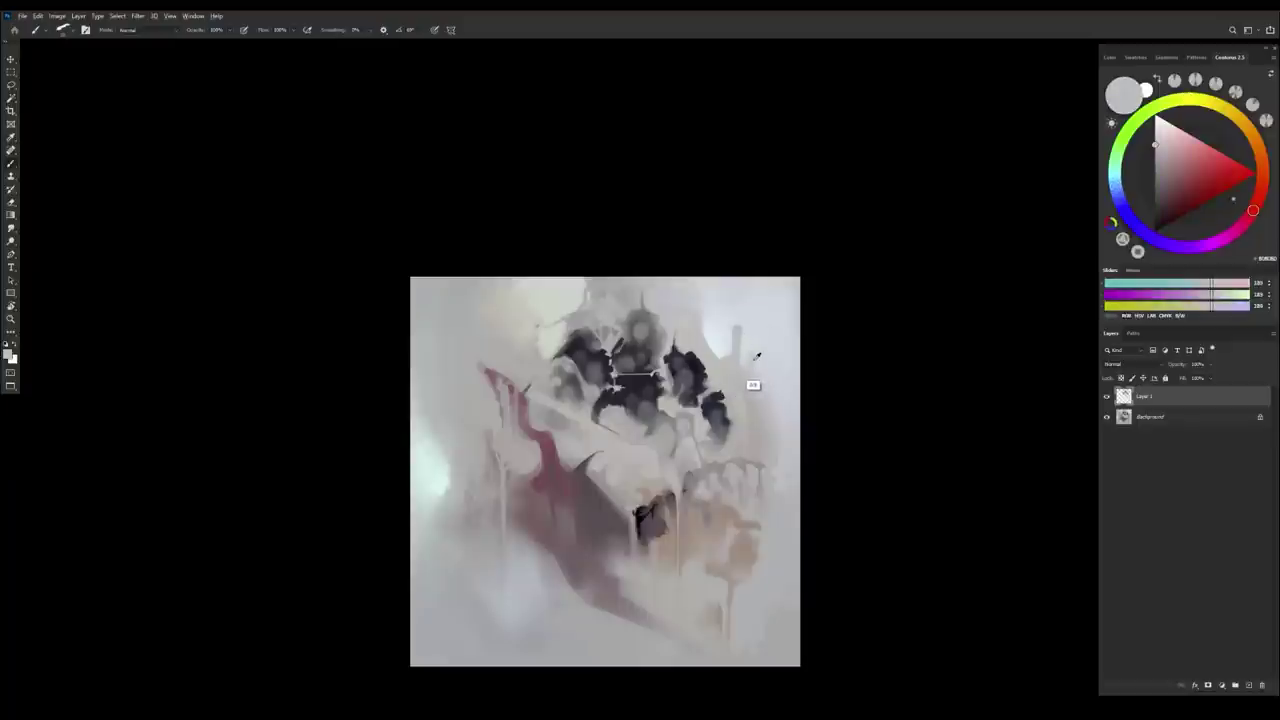
{"action": "left_click", "coordinate": [749, 358], "text": "alt"}
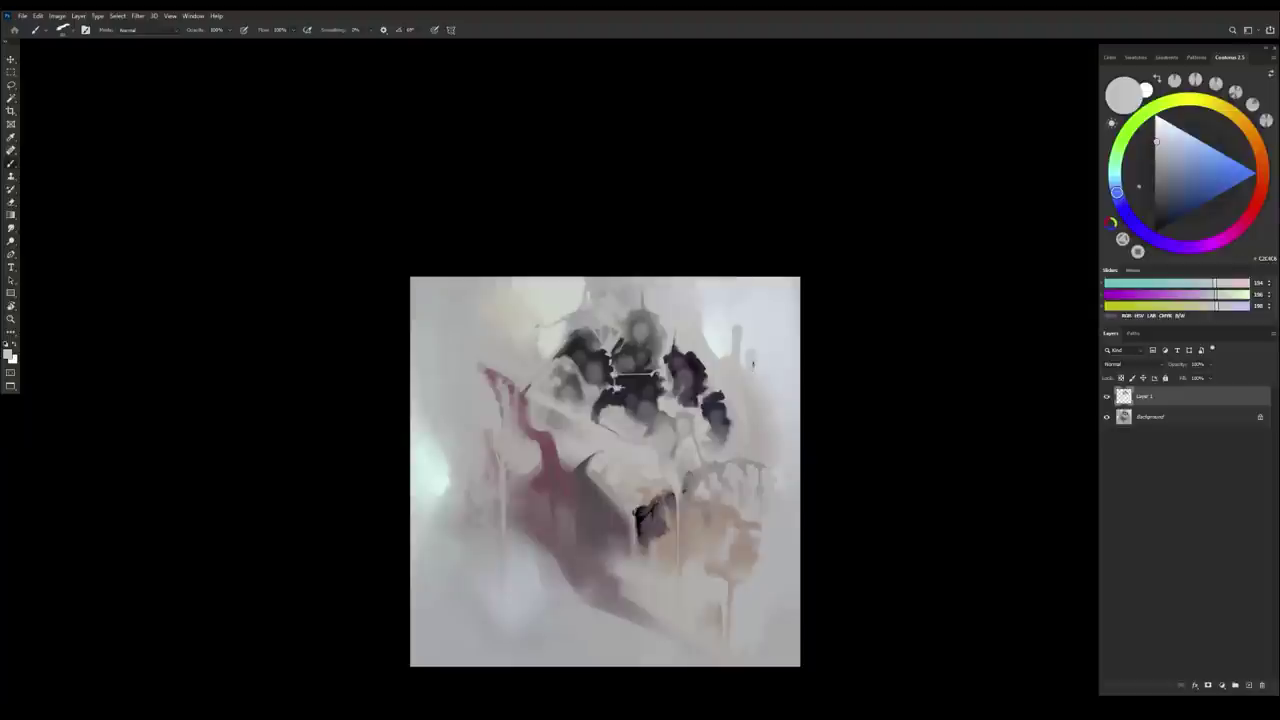
{"action": "left_click", "coordinate": [765, 357], "text": "alt"}
{"action": "left_click", "coordinate": [760, 362], "text": "alt"}
{"action": "left_click", "coordinate": [740, 404], "text": "alt"}
Flip the canvas horizontally and check the composition of the painting at a small scale
{"action": "scroll", "coordinate": [702, 587], "scroll_direction": "down", "scroll_amount": 3}
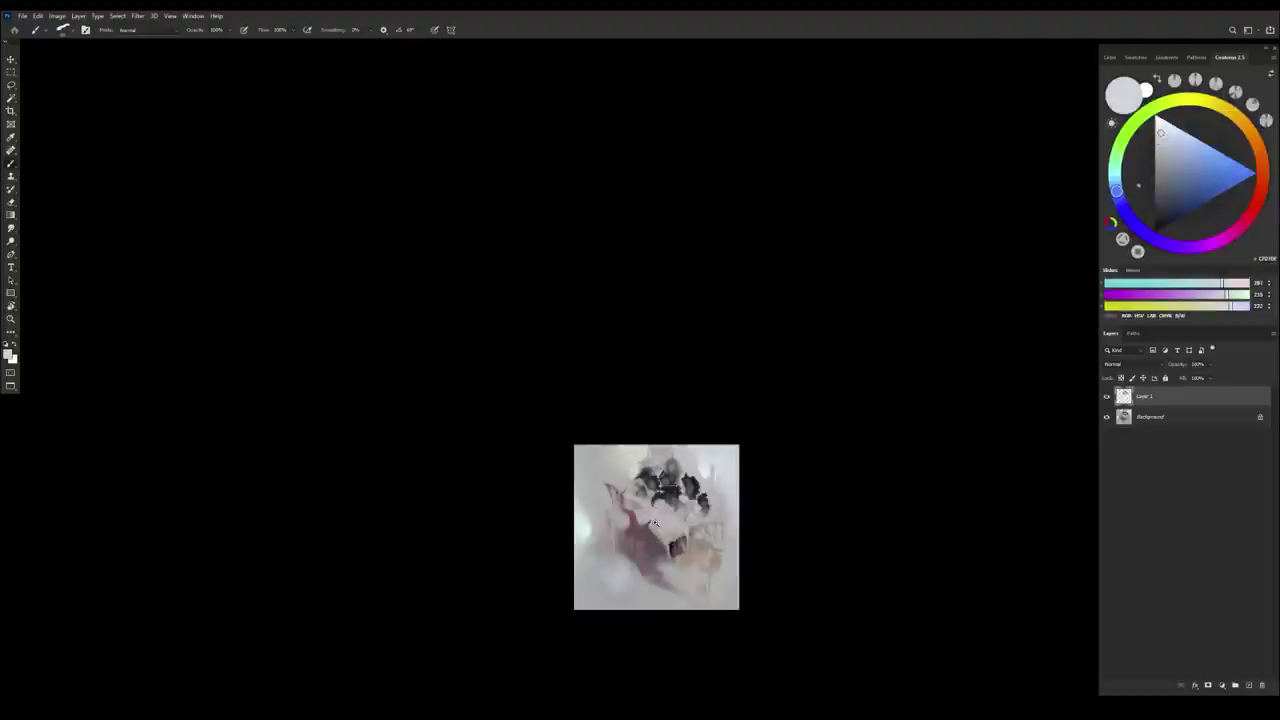
{"action": "mouse_move", "coordinate": [667, 547]}
{"action": "left_mouse_down"}
{"action": "mouse_move", "coordinate": [697, 586]}
{"action": "mouse_move", "coordinate": [789, 582]}
{"action": "left_mouse_up"}
{"action": "key", "text": "F2"}
{"action": "scroll", "coordinate": [730, 583], "scroll_direction": "up", "scroll_amount": 3}
{"action": "scroll", "coordinate": [545, 410], "scroll_direction": "up", "scroll_amount": 2}
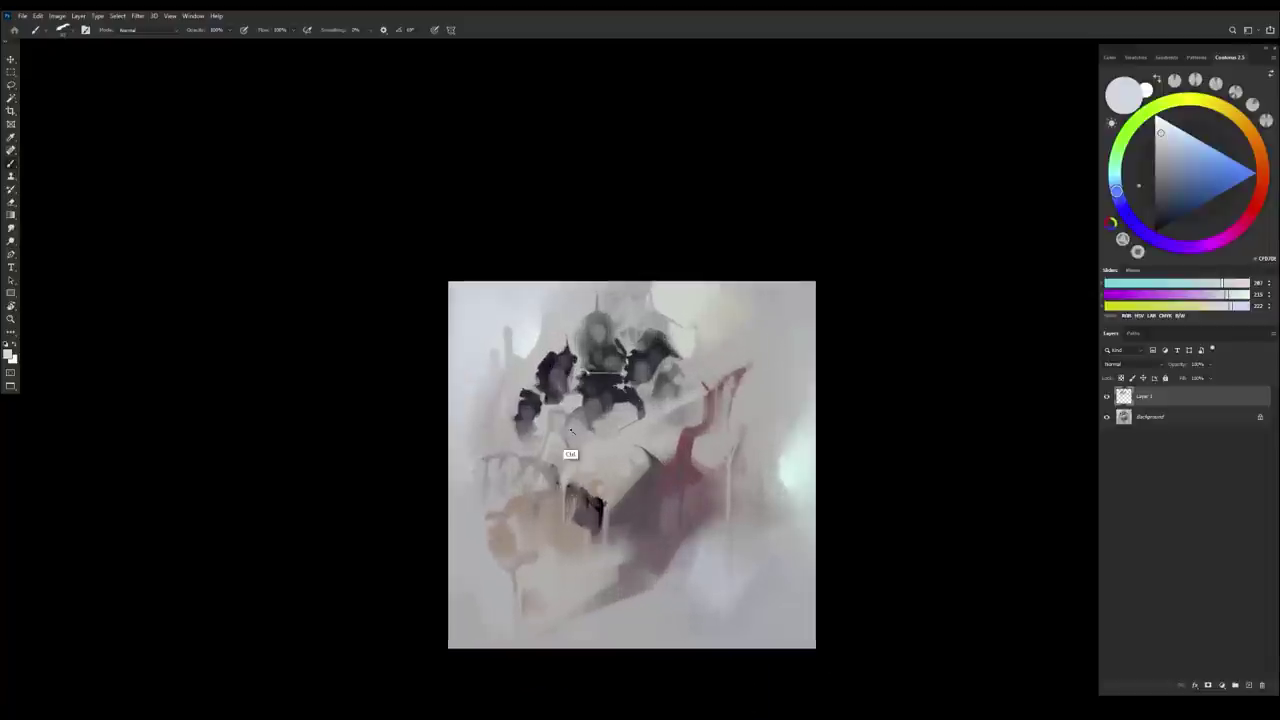
Paint a short, thin grey spire between the tall pale spire and the bright upper spot with sampled greys
{"action": "left_click", "coordinate": [471, 383], "text": "alt"}
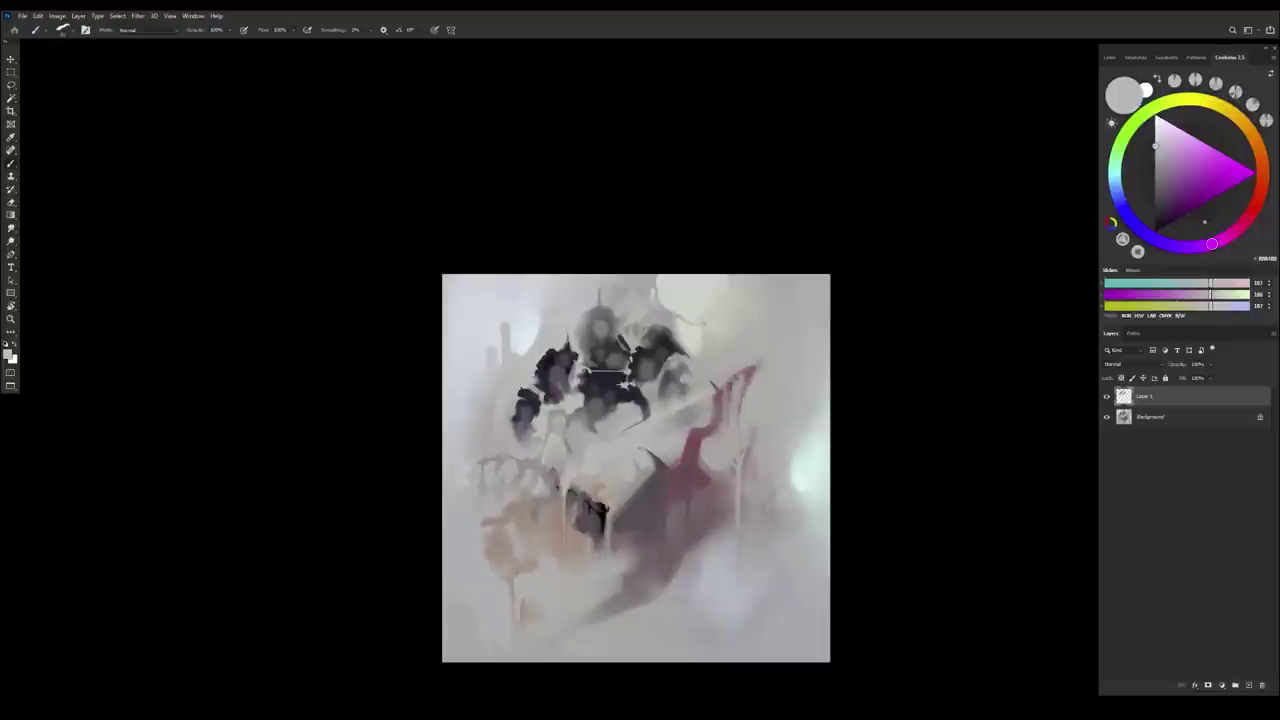
{"action": "left_click", "coordinate": [516, 348], "text": "alt"}
{"action": "left_click", "coordinate": [523, 343], "text": "alt"}
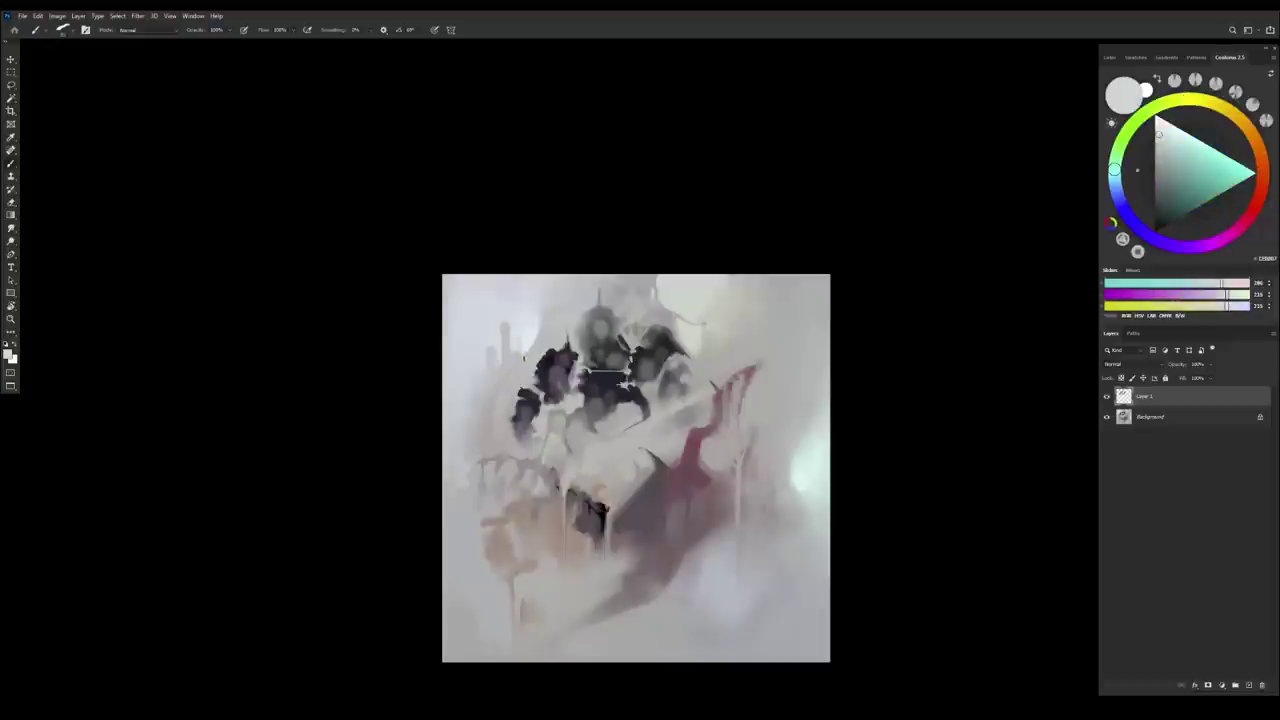
{"action": "left_click", "coordinate": [522, 353], "text": "alt"}
{"action": "left_click", "coordinate": [522, 354], "text": "alt"}
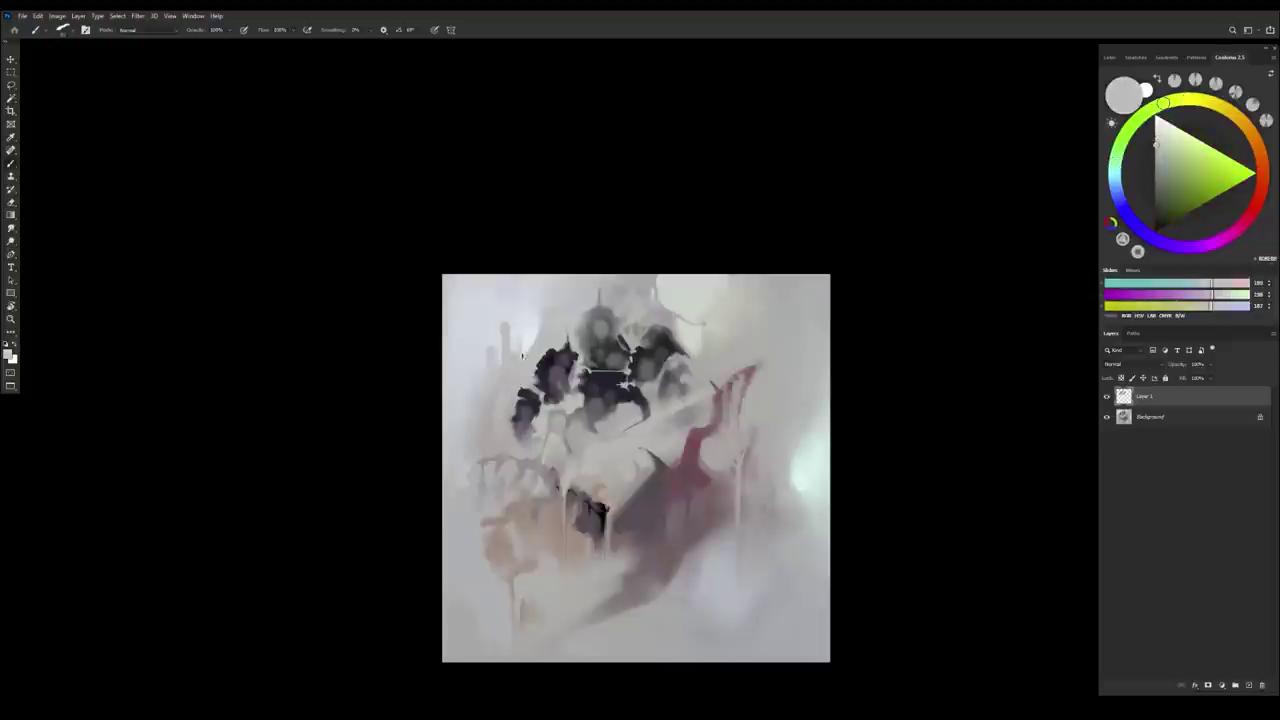
{"action": "left_click", "coordinate": [522, 358], "text": "alt"}
{"action": "left_click", "coordinate": [529, 335], "text": "alt"}
{"action": "left_click", "coordinate": [525, 353], "text": "alt"}
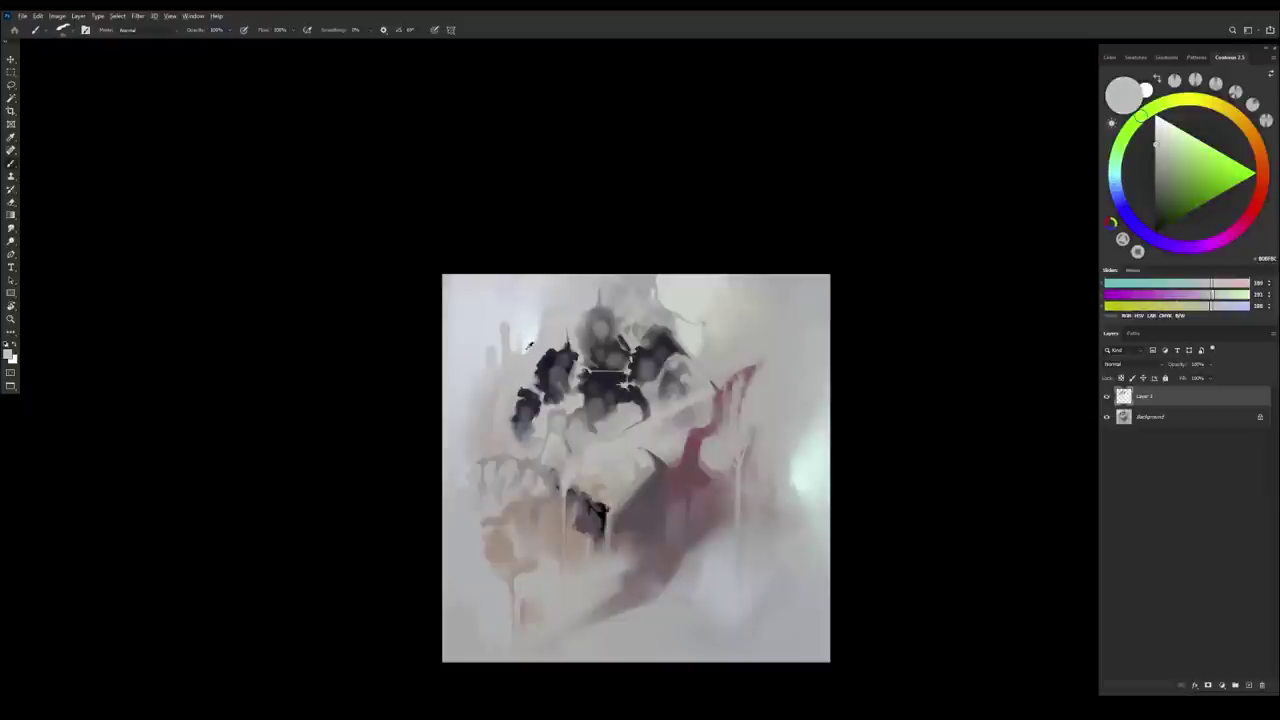
Clean the edges of that short spire with sampled light background tones and mid grey
{"action": "left_click", "coordinate": [515, 357], "text": "alt"}
{"action": "left_click", "coordinate": [522, 350], "text": "alt"}
{"action": "left_click", "coordinate": [520, 353], "text": "alt"}
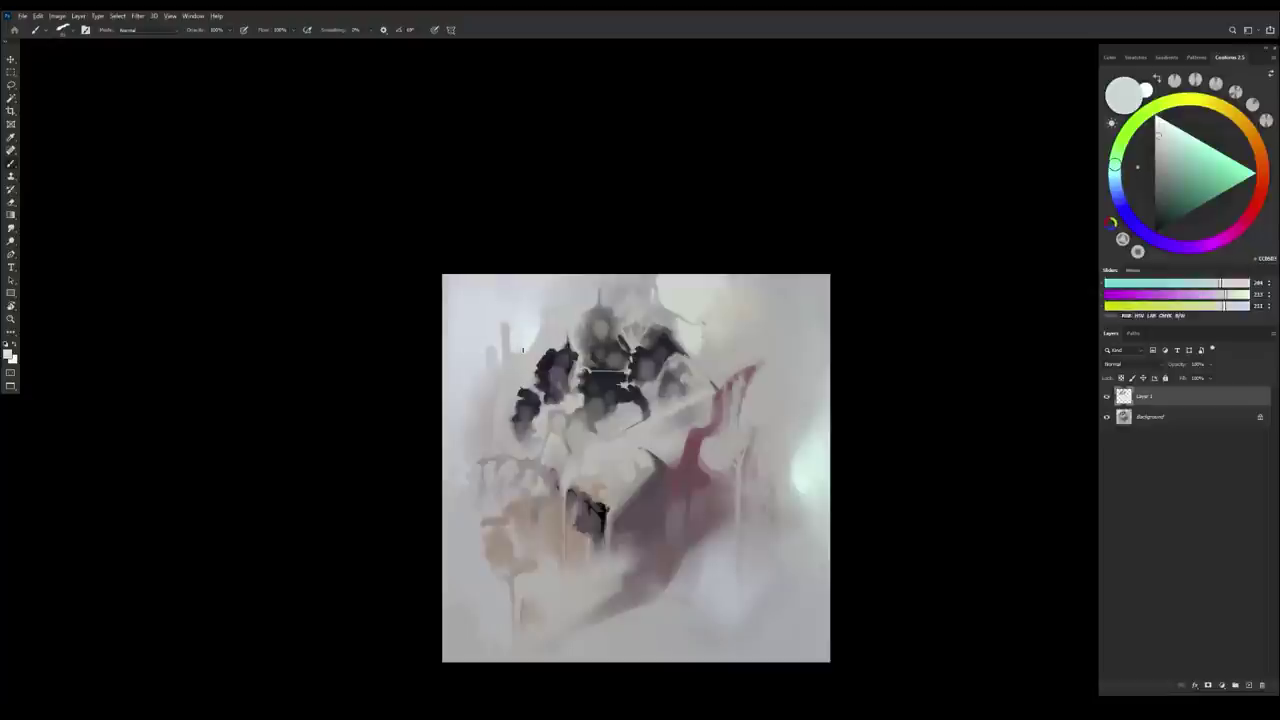
{"action": "left_click", "coordinate": [523, 340], "text": "alt"}
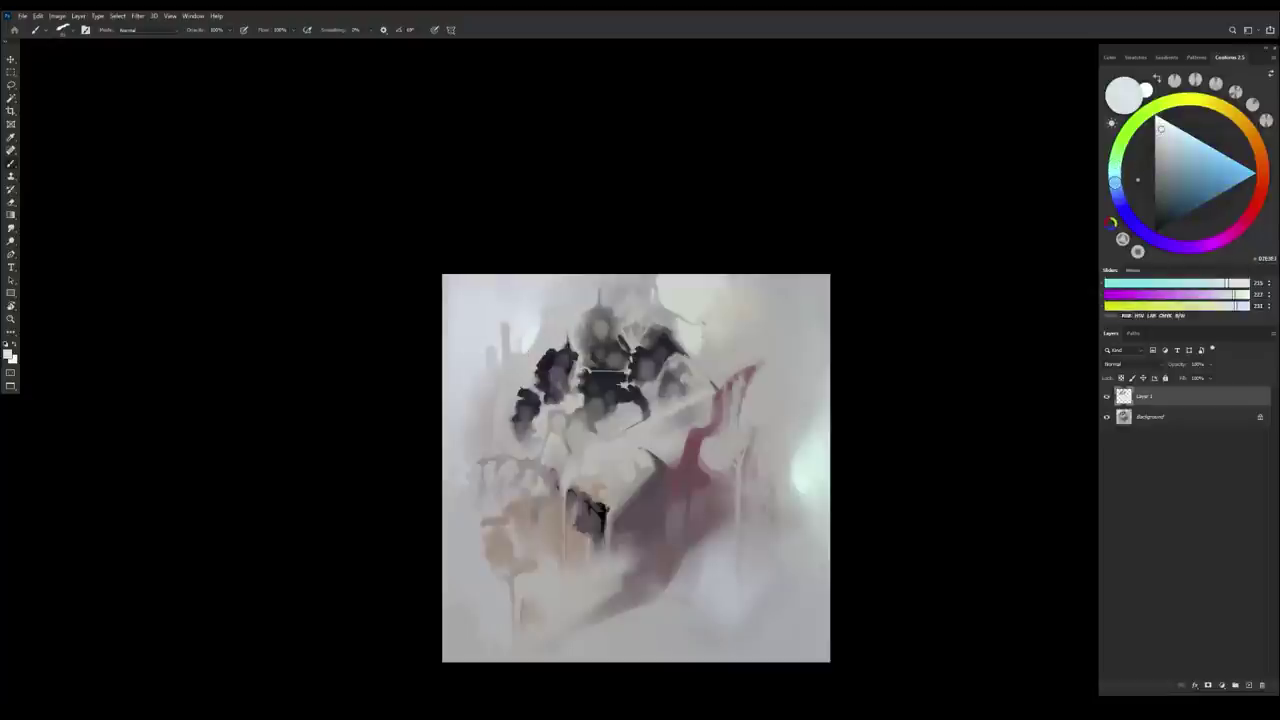
{"action": "left_click", "coordinate": [528, 368], "text": "alt"}
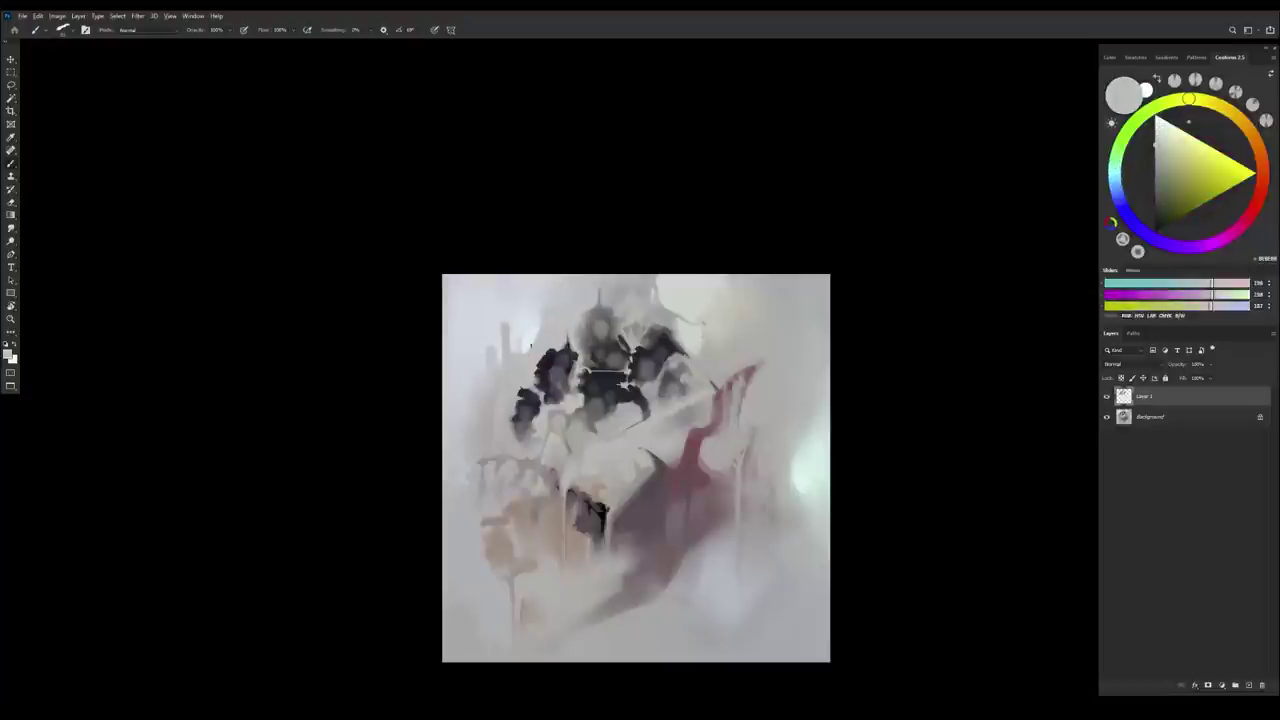
Add a faint third spire on the outer side of the shorter pale one with sampled bluish and purplish greys
{"action": "left_click", "coordinate": [476, 337], "text": "alt"}
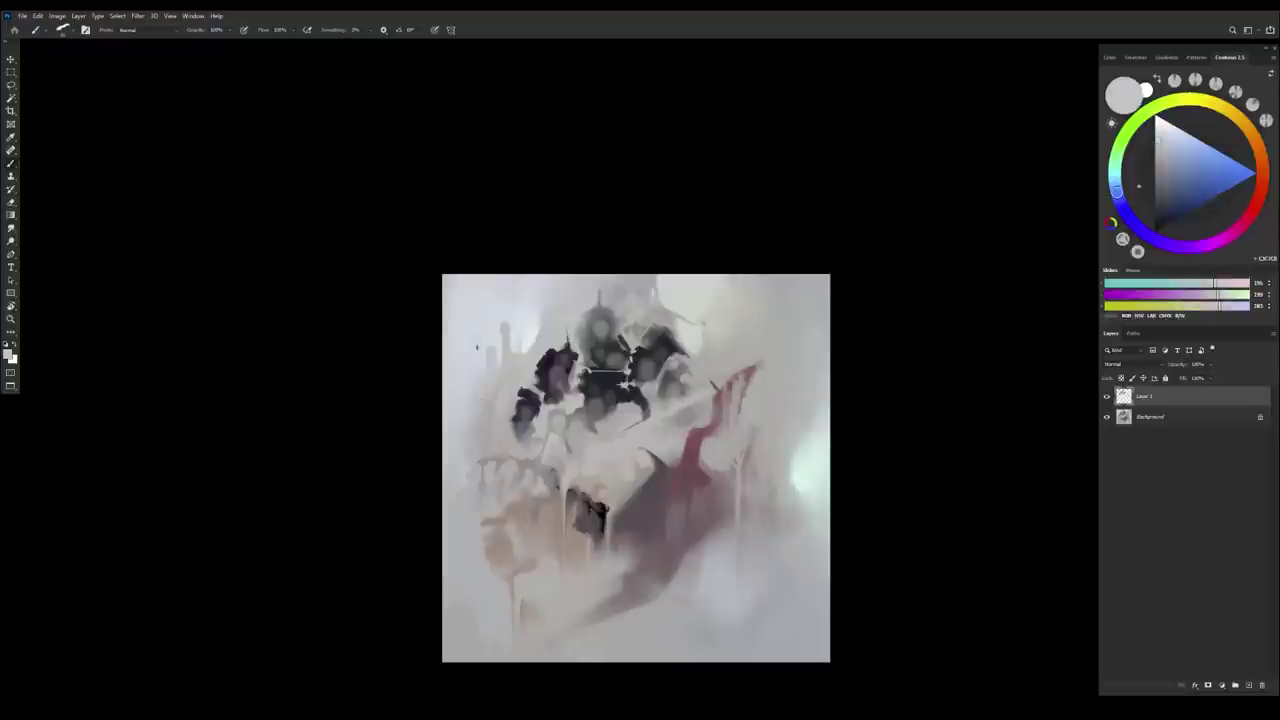
{"action": "left_click", "coordinate": [478, 343], "text": "alt"}
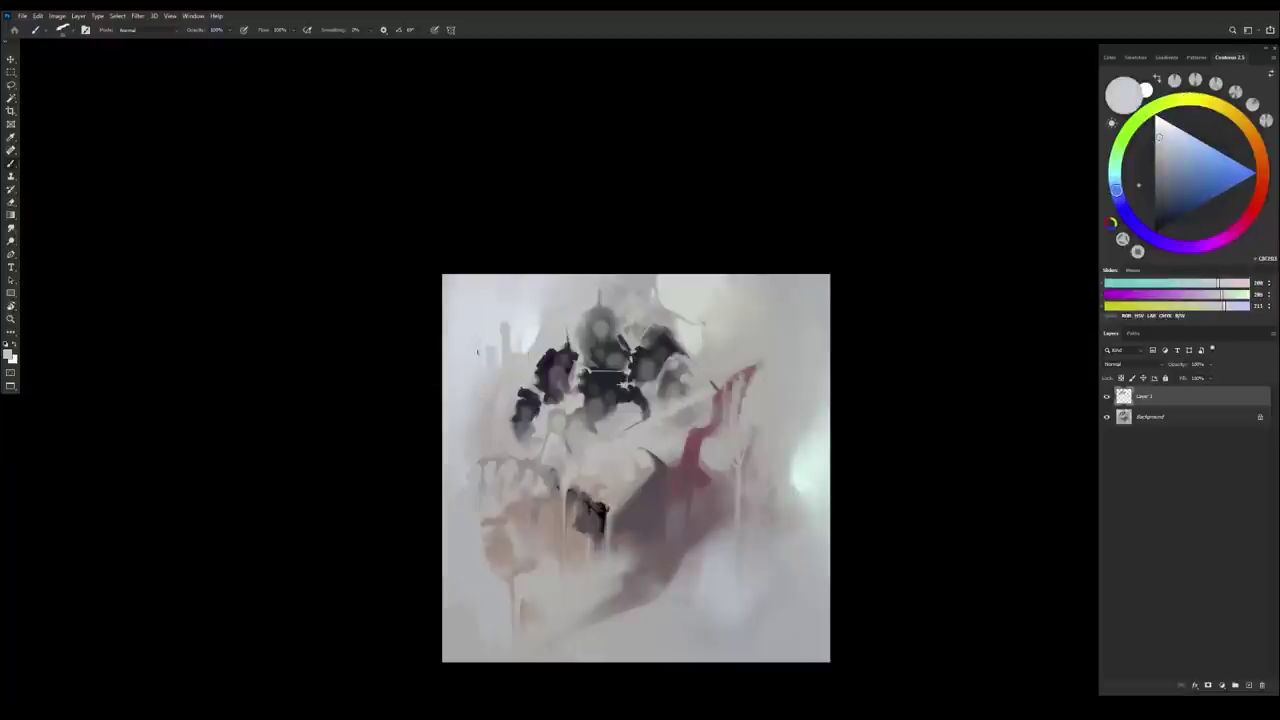
{"action": "left_click", "coordinate": [479, 390], "text": "alt"}
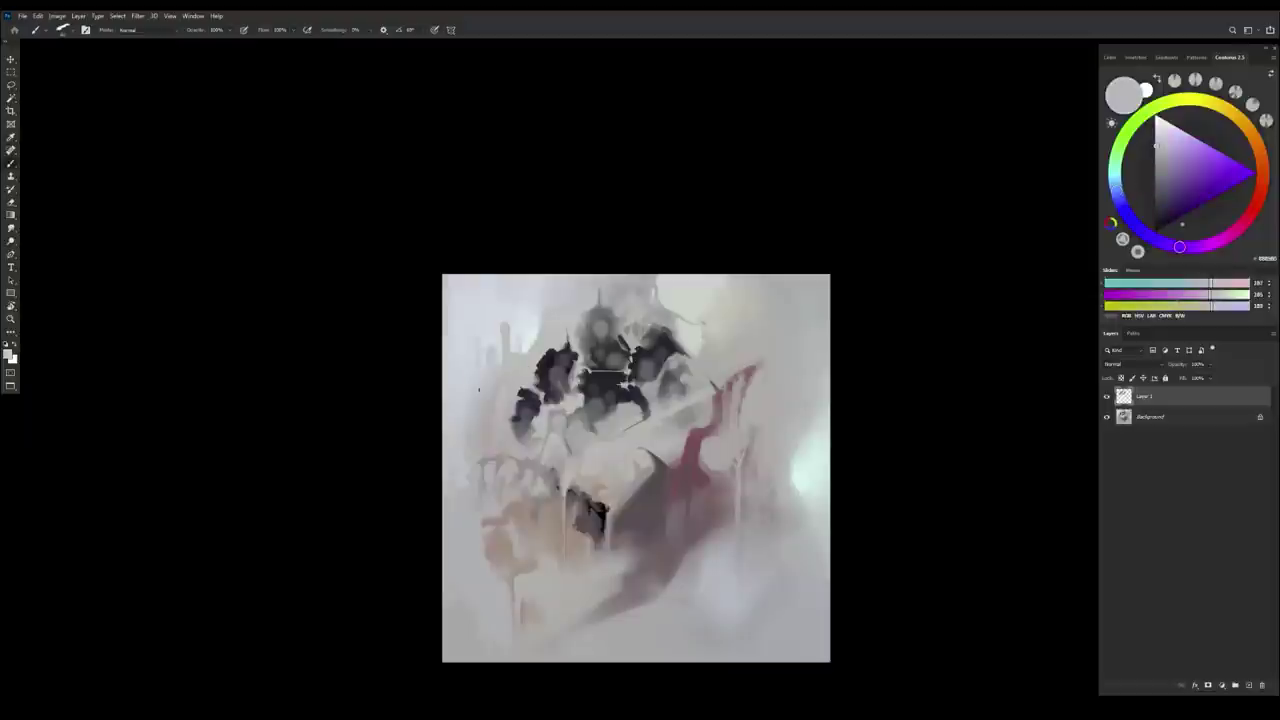
{"action": "left_click", "coordinate": [476, 354], "text": "alt"}
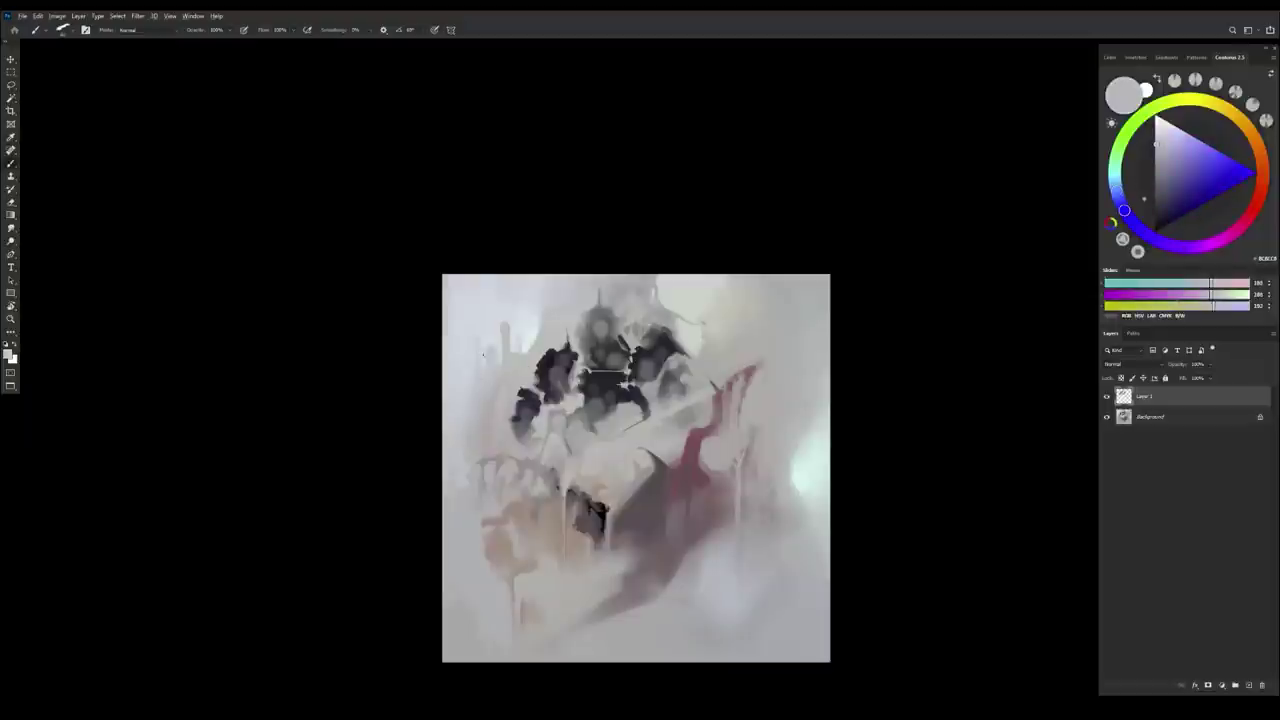
{"action": "left_click", "coordinate": [478, 367], "text": "alt"}
Add another small, thin spire against the bright upper spot with sampled light and mid greys
{"action": "left_click", "coordinate": [527, 385], "text": "alt"}
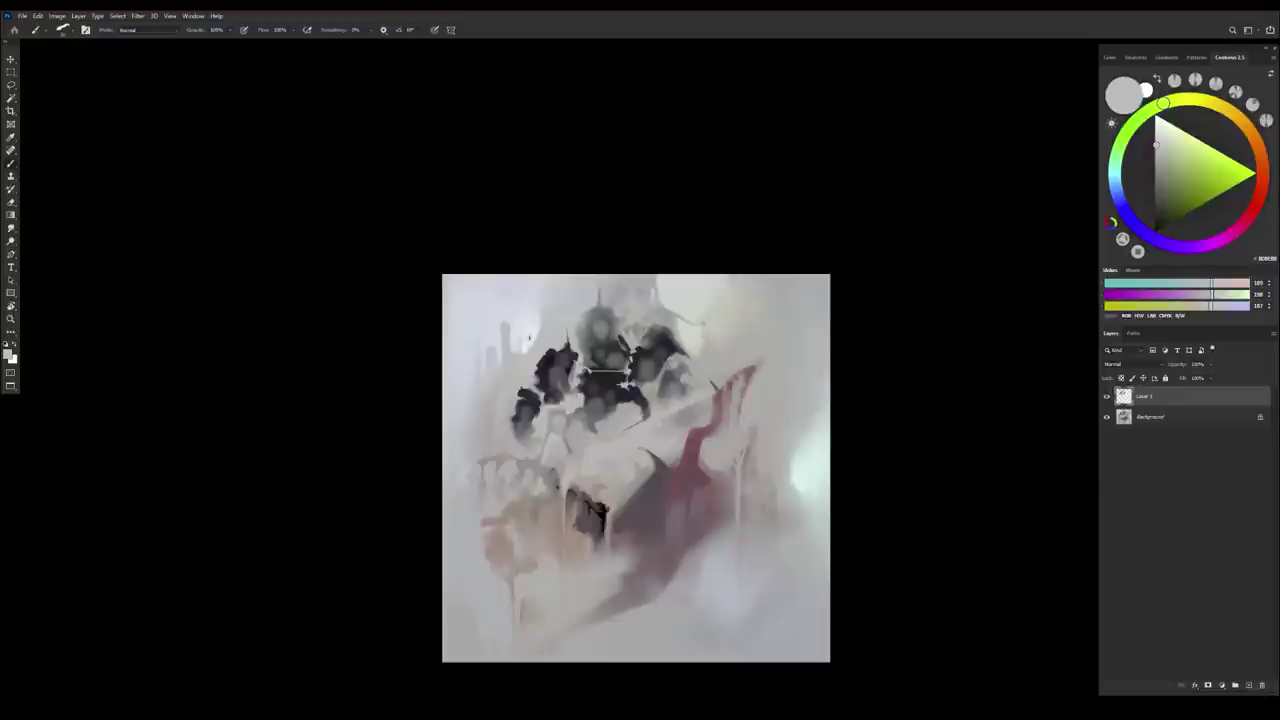
{"action": "left_click", "coordinate": [530, 338], "text": "alt"}
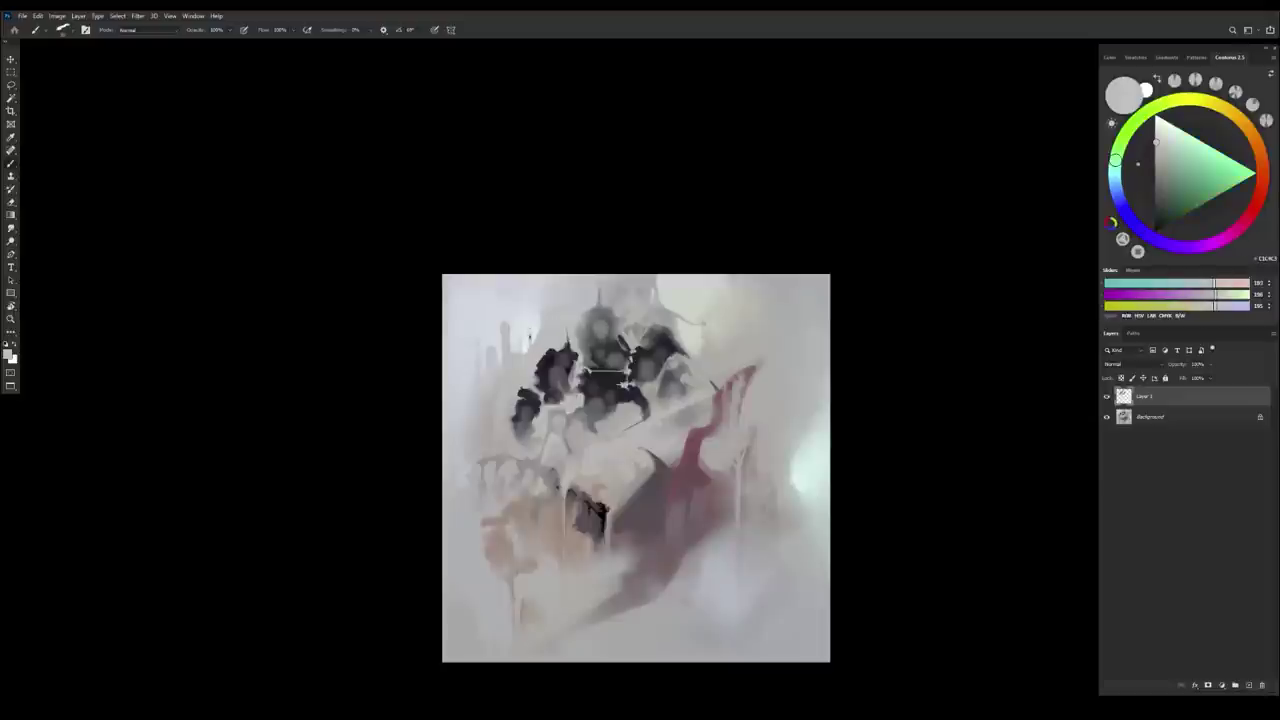
{"action": "left_click", "coordinate": [530, 334], "text": "alt"}
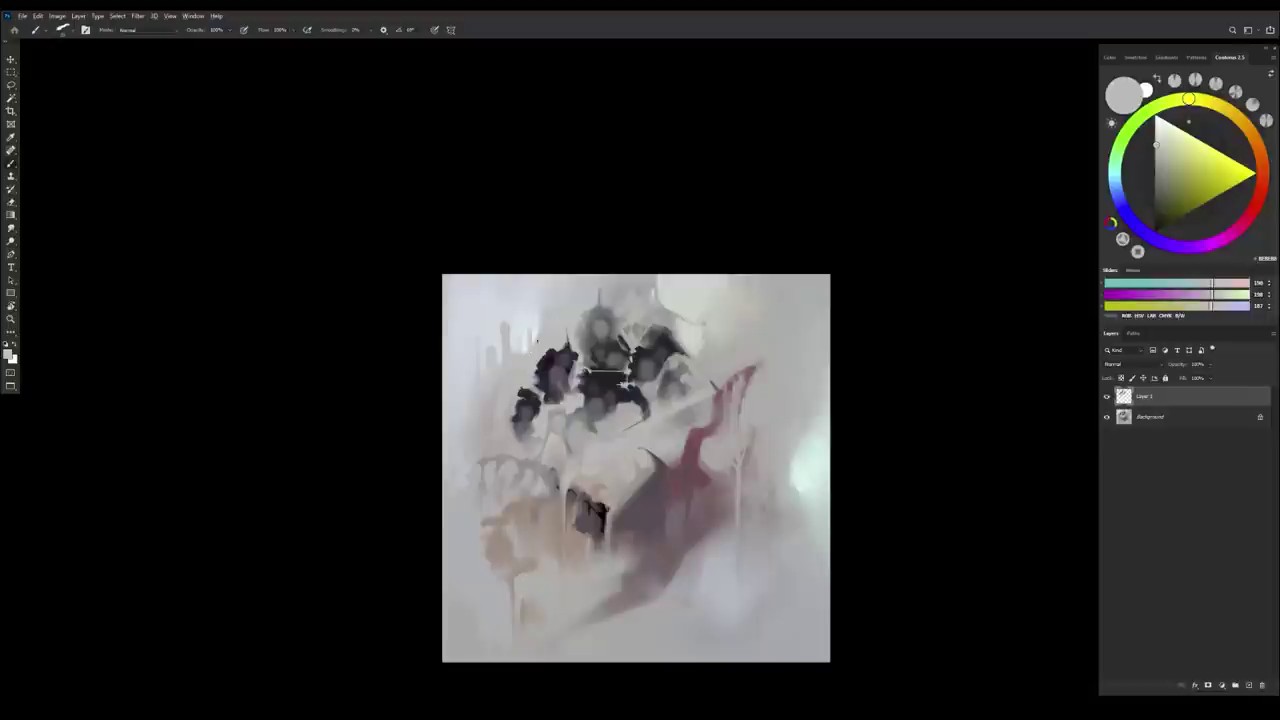
{"action": "left_click", "coordinate": [529, 324], "text": "alt"}
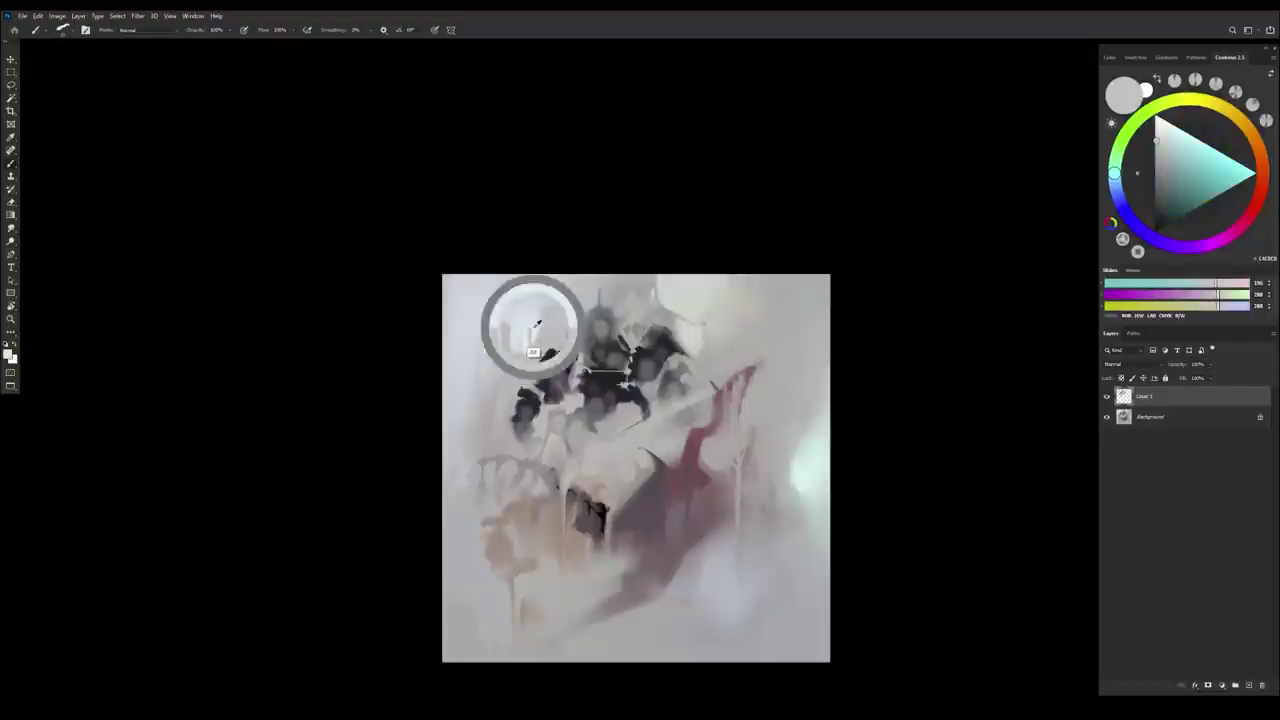
Blend the bright area above the purplish dark tower with sampled near-white and light grey tones
{"action": "left_click", "coordinate": [540, 313], "text": "alt"}
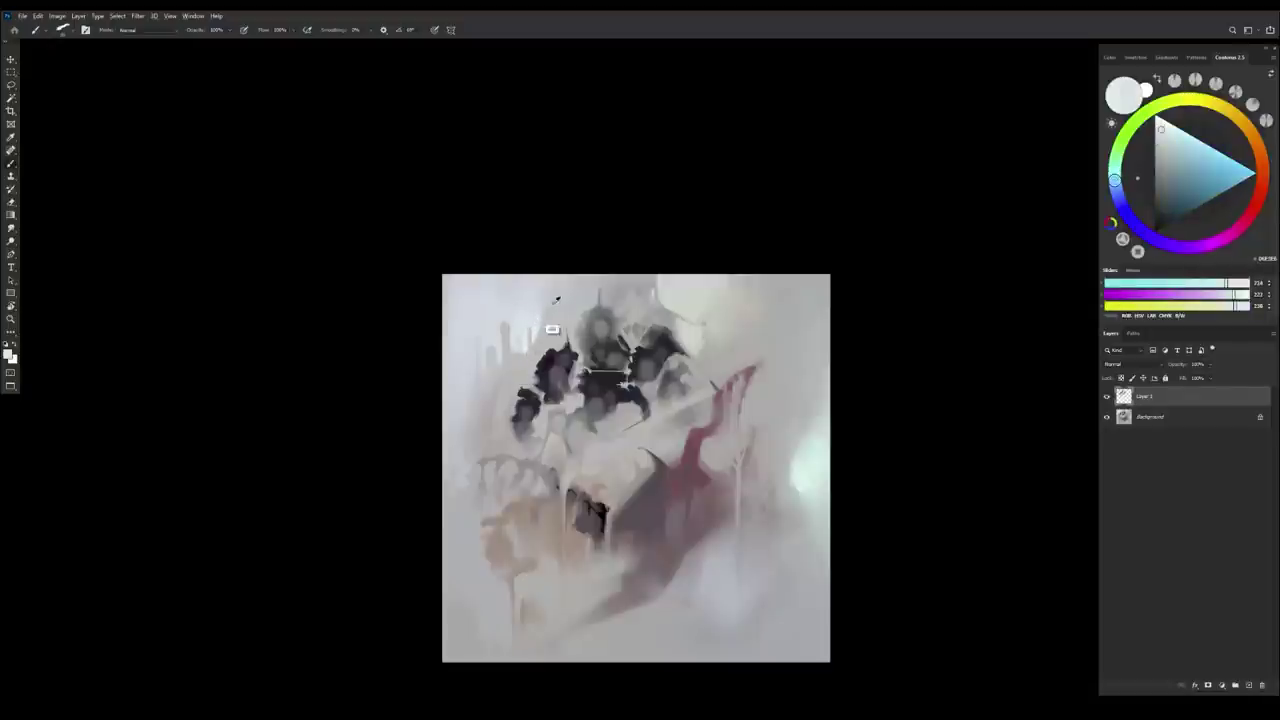
{"action": "left_click", "coordinate": [549, 328], "text": "alt"}
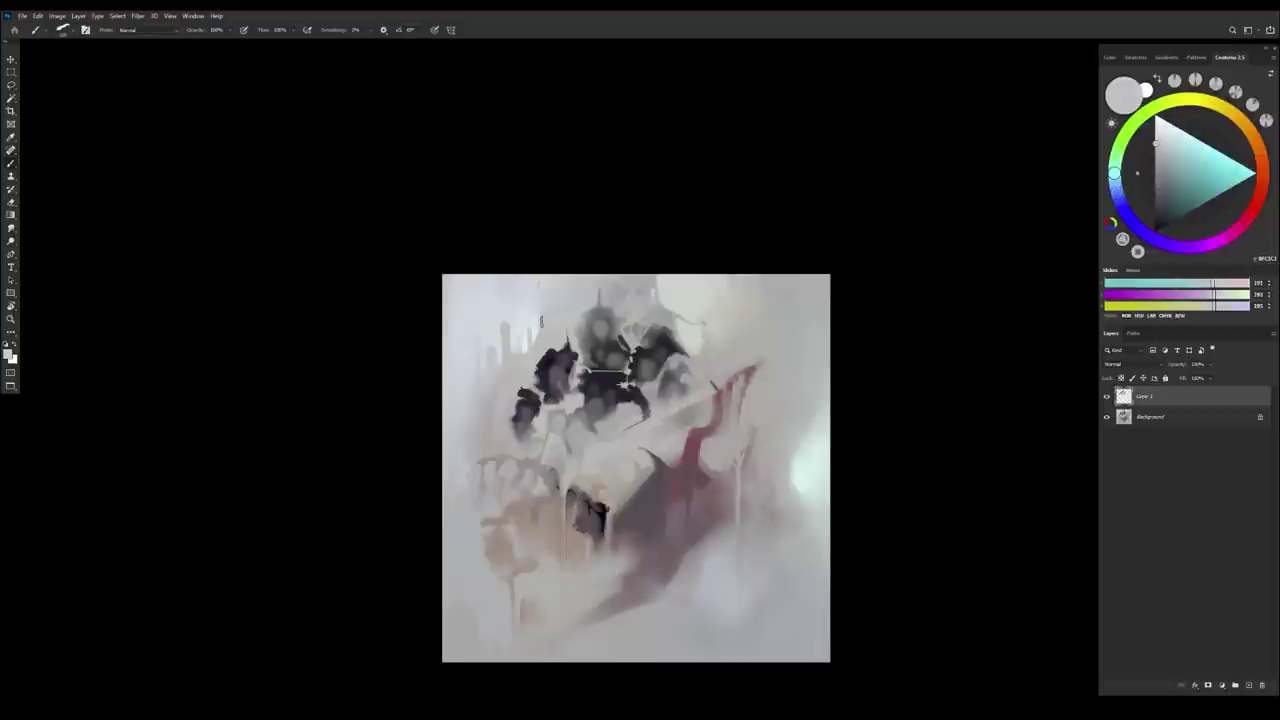
{"action": "left_click", "coordinate": [542, 306], "text": "alt"}
{"action": "left_click", "coordinate": [543, 305], "text": "alt"}
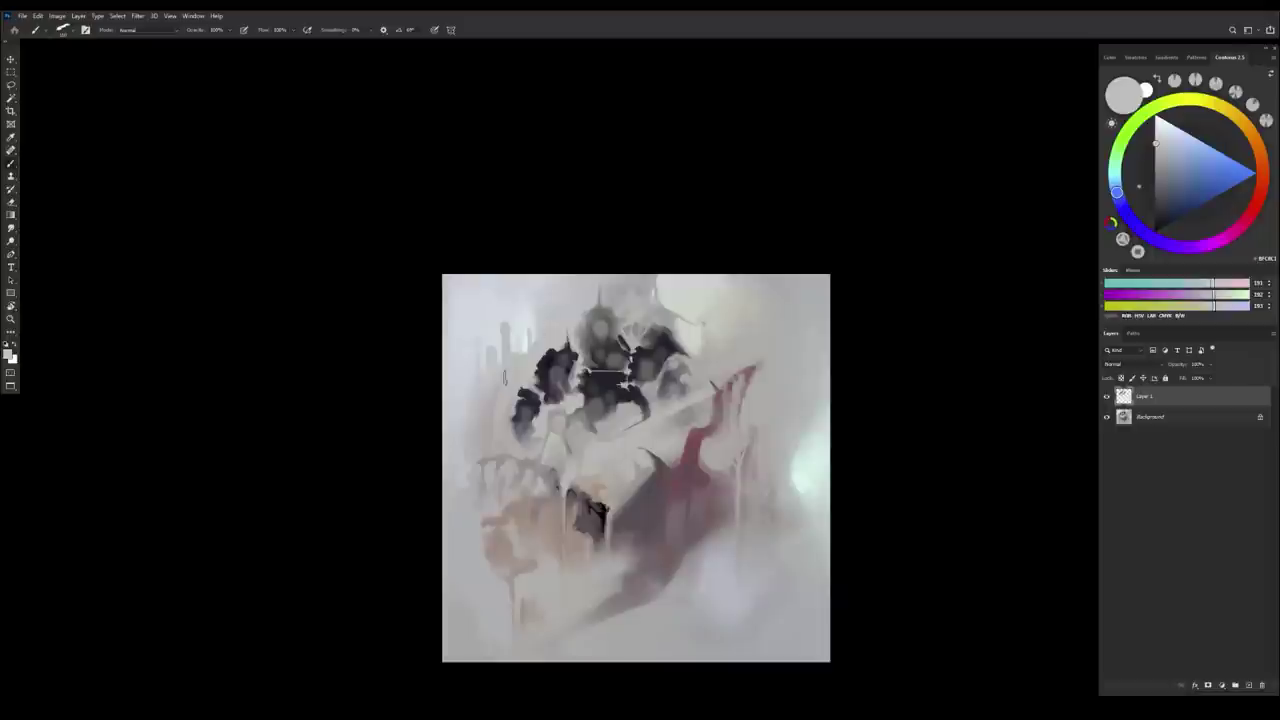
{"action": "left_click", "coordinate": [545, 330], "text": "alt"}
Flip the canvas back horizontally and touch up the area below the distant spires with a sampled light bluish grey
{"action": "key", "text": "ctrl+shift+h"}
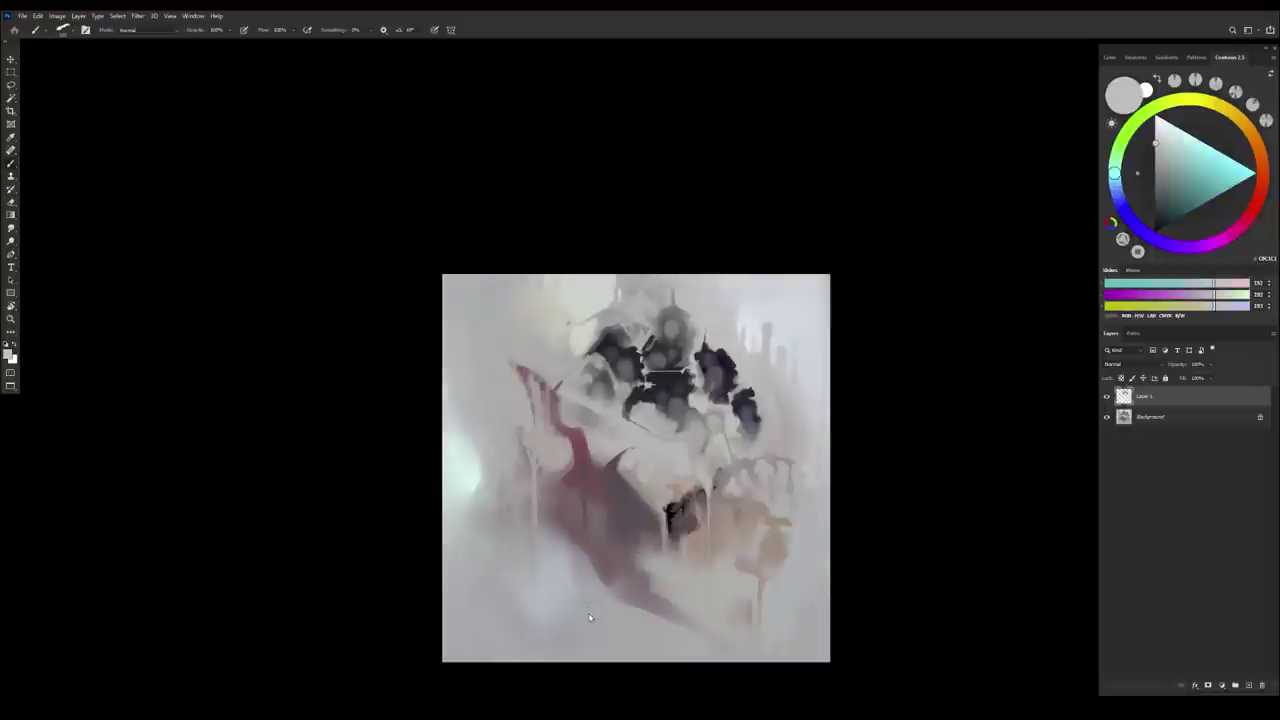
{"action": "left_click_drag", "start_coordinate": [805, 378], "coordinate": [701, 394]}
{"action": "left_click", "coordinate": [697, 389], "text": "alt"}
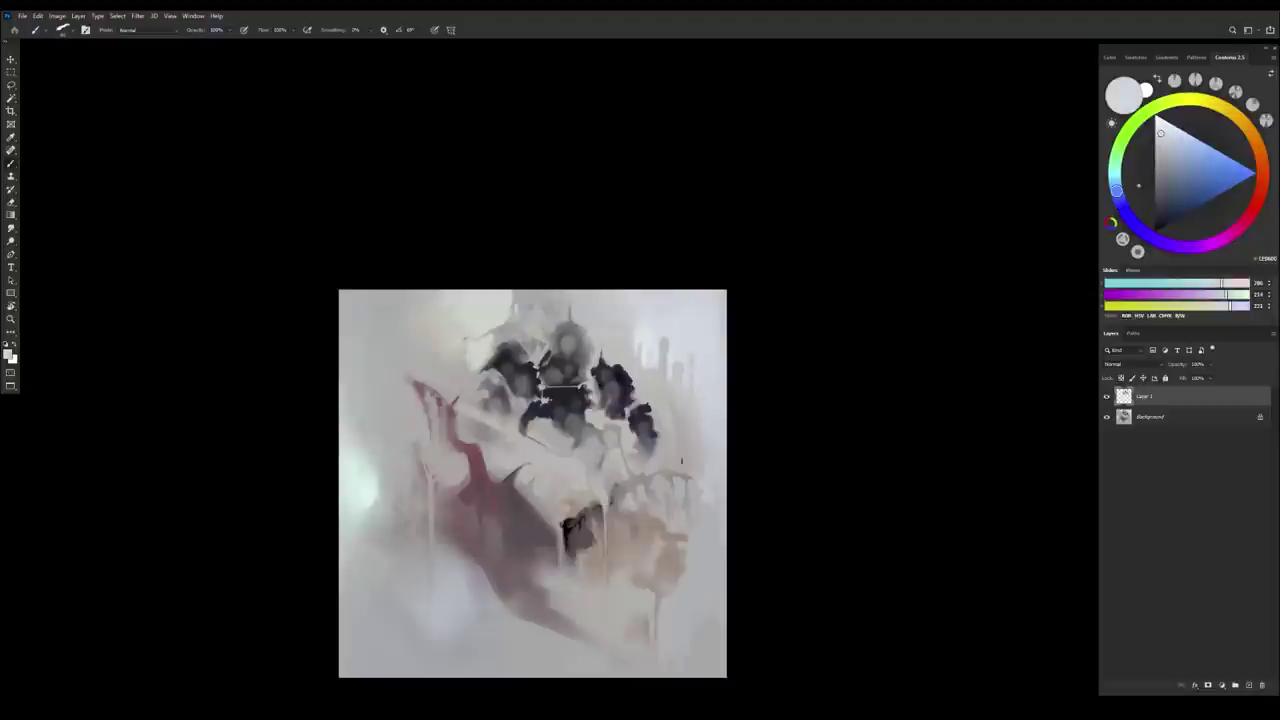
Deepen the base of the central tower with sampled dark tones and a darker blue-black
{"action": "left_click", "coordinate": [558, 432], "text": "alt"}
{"action": "left_click", "coordinate": [564, 397], "text": "alt"}
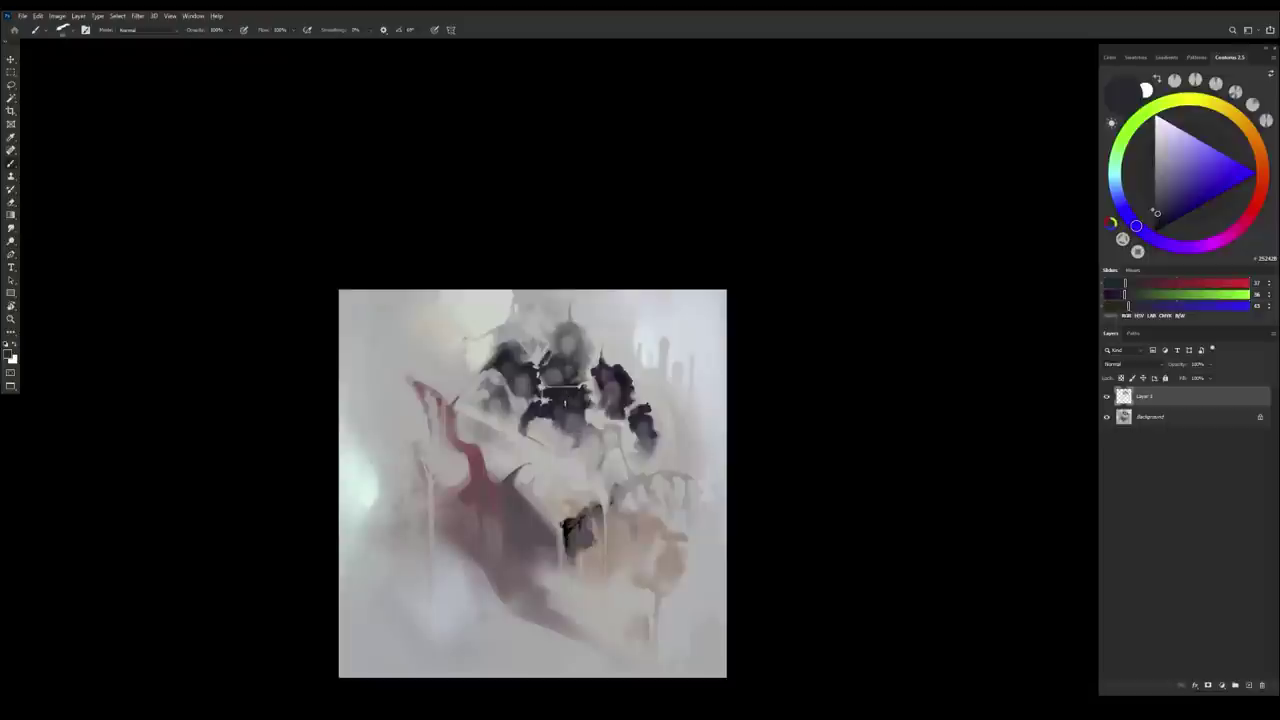
{"action": "left_click", "coordinate": [556, 420], "text": "alt"}
{"action": "left_click", "coordinate": [1161, 221]}
{"action": "left_click", "coordinate": [1122, 307]}
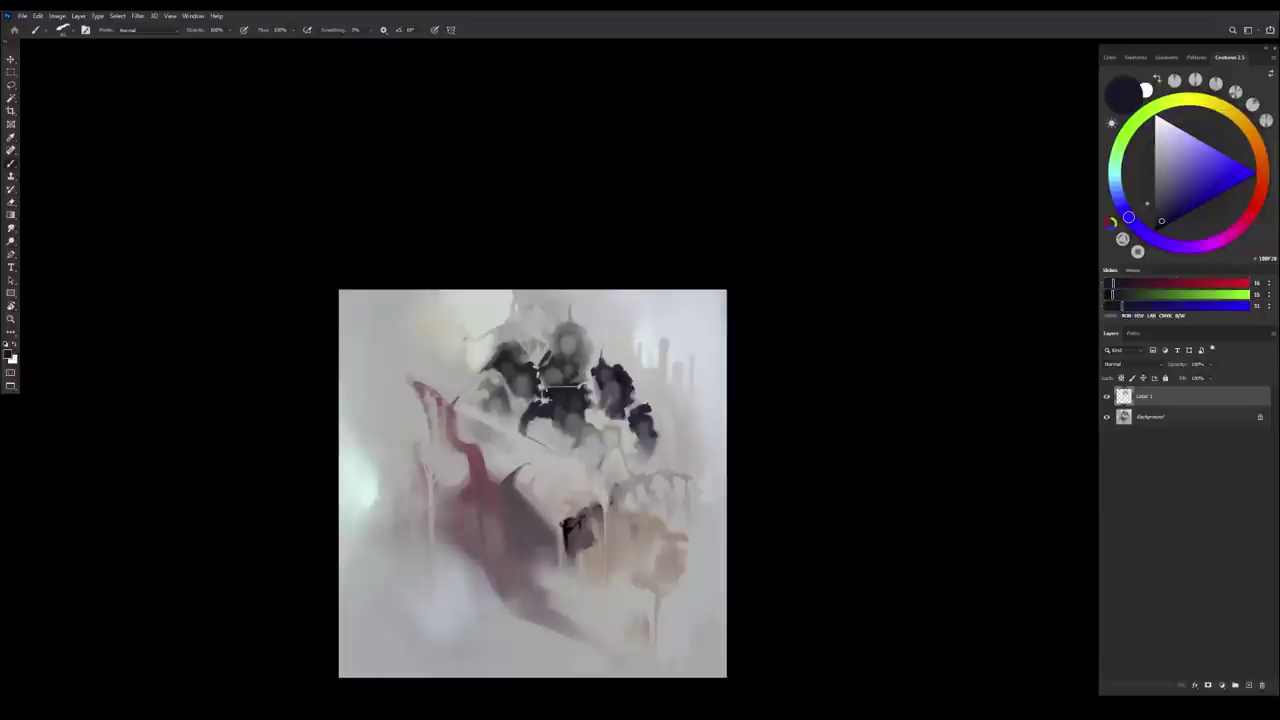
{"action": "left_click", "coordinate": [560, 422], "text": "alt"}
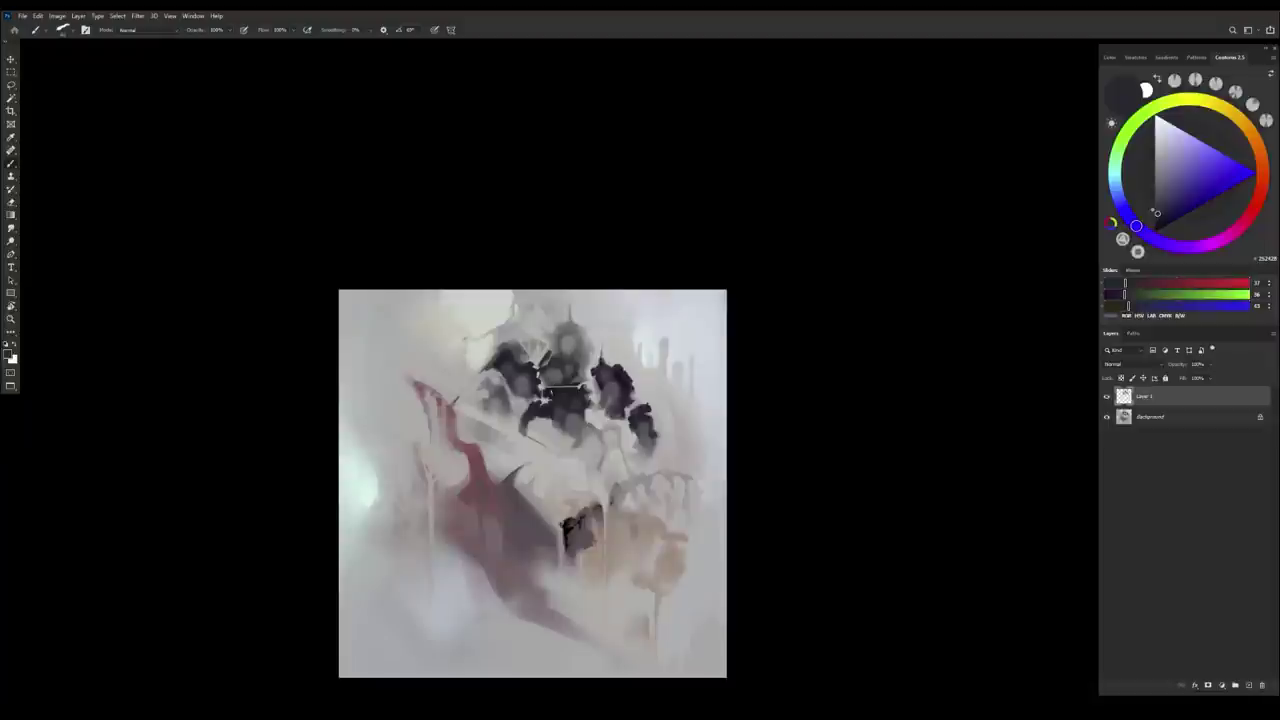
Refine the dark shape beside the central tower, on its cream-glow side, with a near-black and sampled dark and mid tones
{"action": "left_click", "coordinate": [521, 369], "text": "alt"}
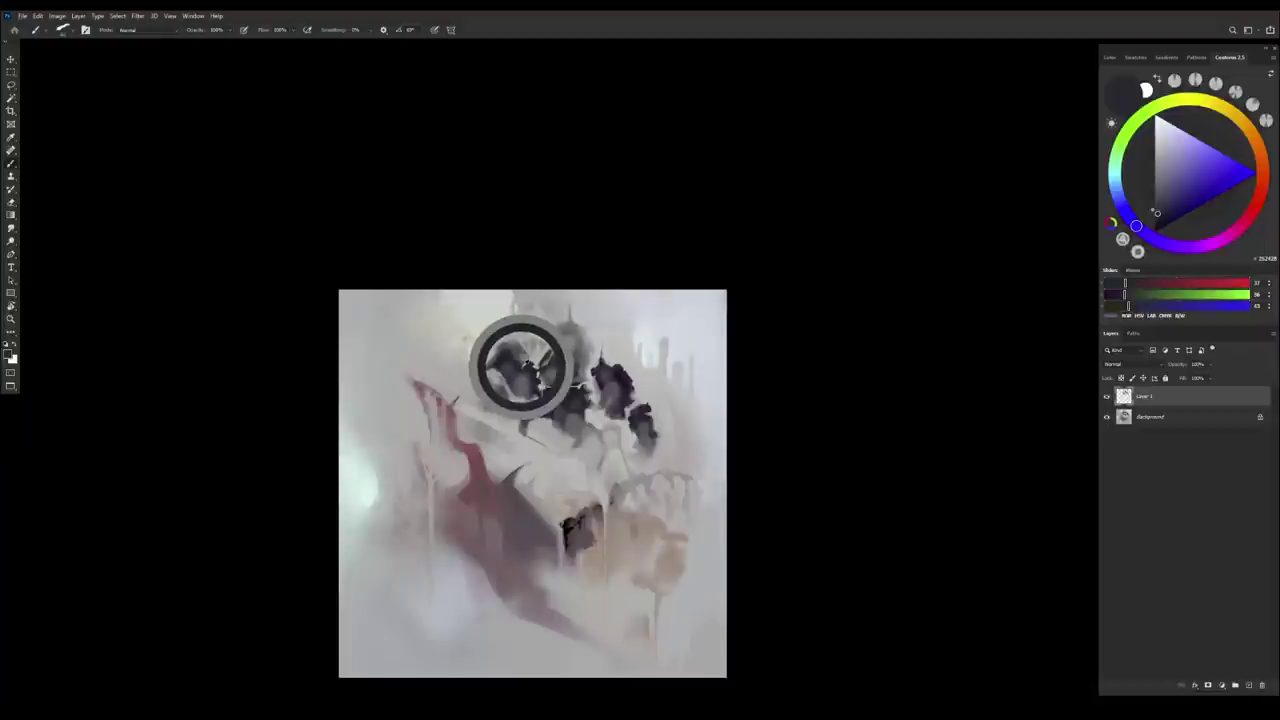
{"action": "left_click_drag", "start_coordinate": [1143, 230], "coordinate": [1136, 224]}
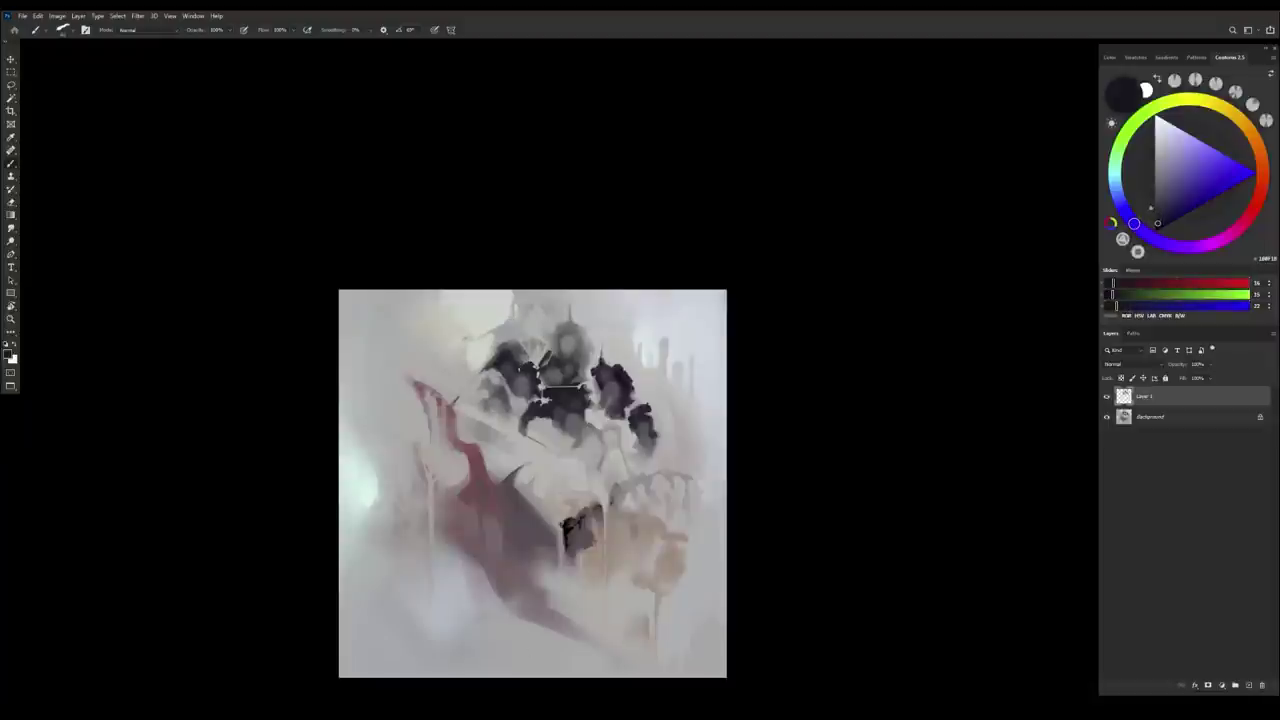
{"action": "left_click", "coordinate": [527, 367], "text": "alt"}
{"action": "left_click", "coordinate": [525, 392], "text": "alt"}
{"action": "left_click", "coordinate": [505, 393], "text": "alt"}
{"action": "left_click", "coordinate": [517, 360], "text": "alt"}
Rework the lower part of the purplish dark tower with sampled purplish greys and dark purple
{"action": "left_click", "coordinate": [613, 391], "text": "alt"}
{"action": "left_click", "coordinate": [613, 401], "text": "alt"}
{"action": "left_click", "coordinate": [614, 420], "text": "alt"}
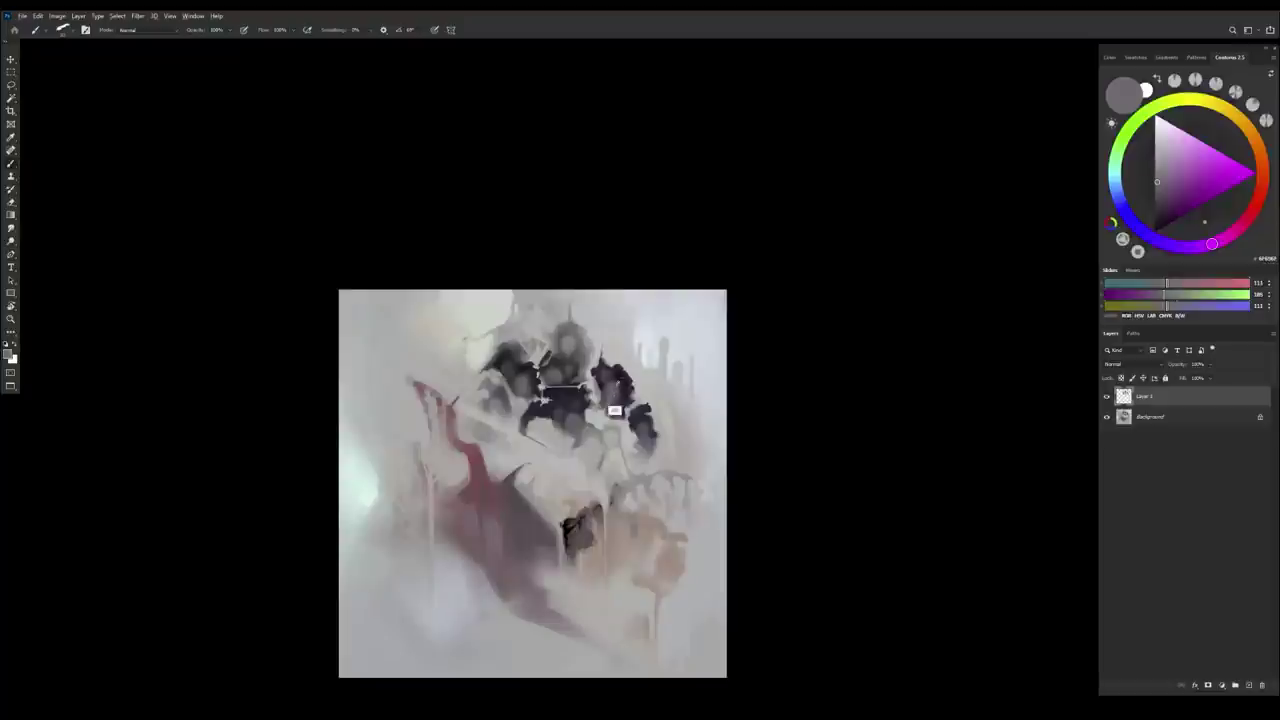
{"action": "left_click", "coordinate": [612, 409], "text": "alt"}
{"action": "left_click", "coordinate": [602, 410], "text": "alt"}
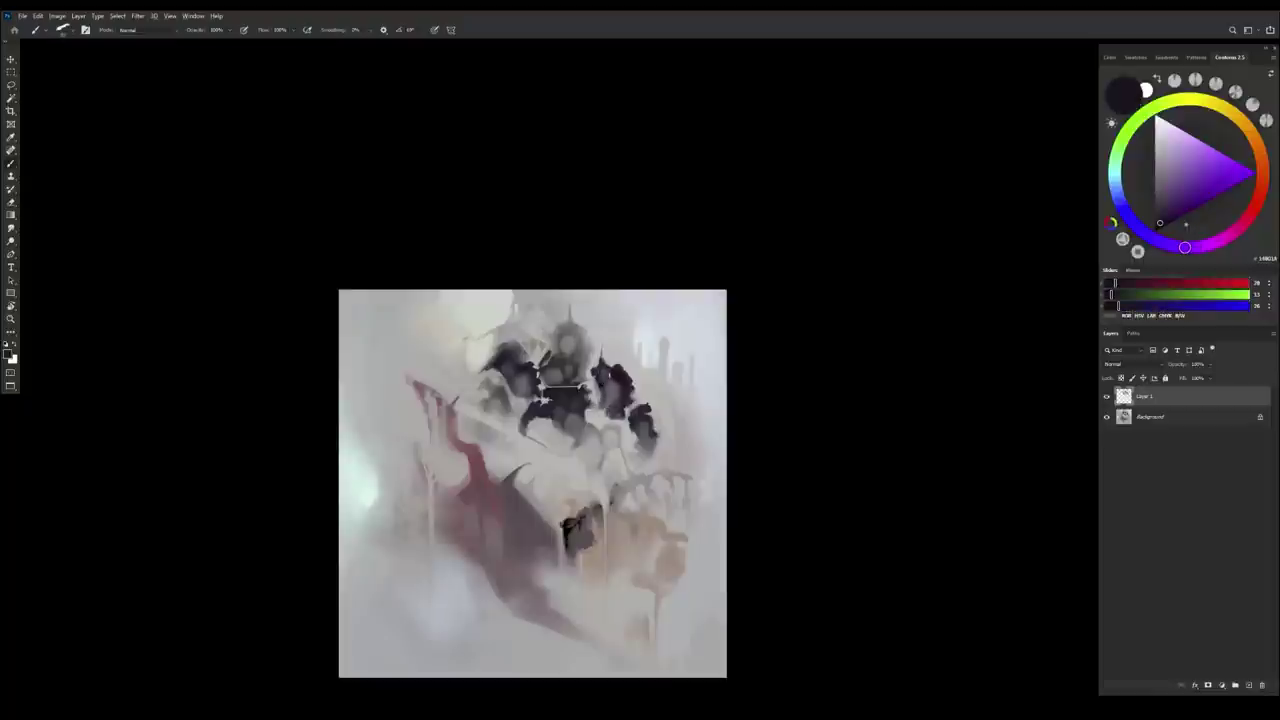
Add small strokes to the upper body of the purplish dark tower with sampled dark purples
{"action": "left_click", "coordinate": [608, 374], "text": "alt"}
{"action": "left_click", "coordinate": [615, 405], "text": "alt"}
{"action": "left_click", "coordinate": [612, 378], "text": "alt"}
{"action": "left_click_drag", "start_coordinate": [617, 375], "coordinate": [625, 387]}
{"action": "left_click", "coordinate": [620, 384], "text": "alt"}
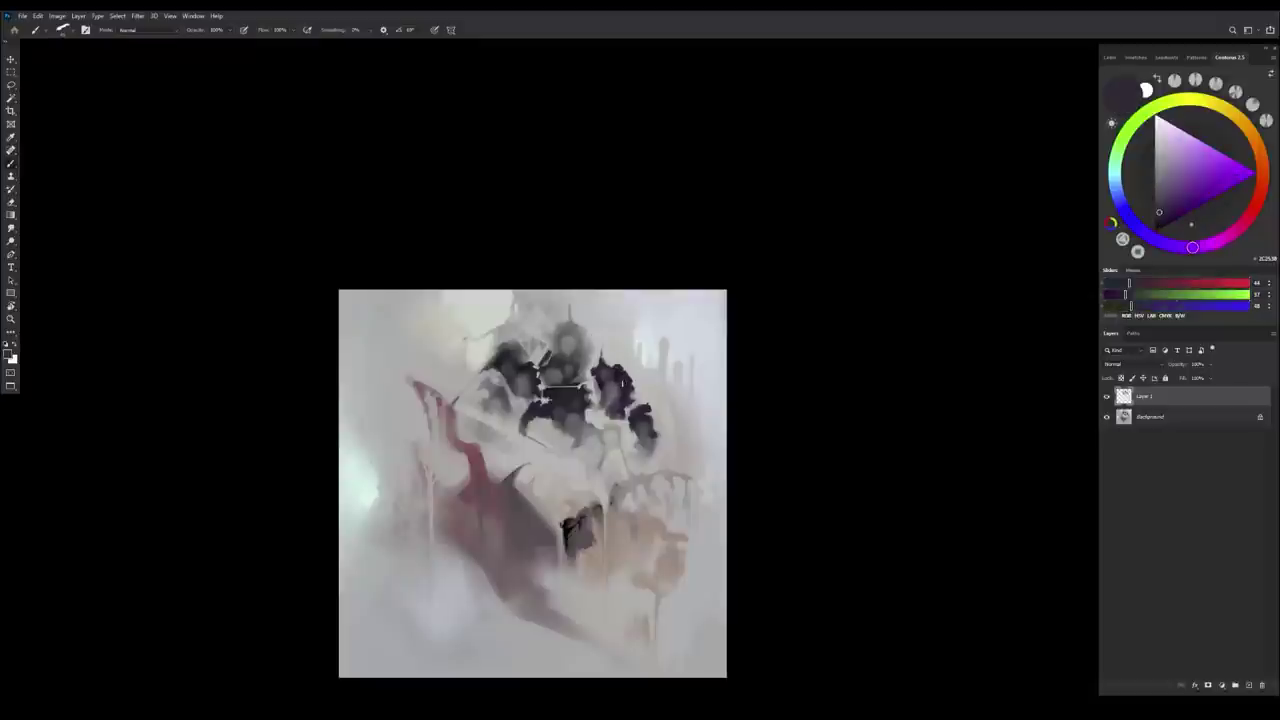
Darken the base of the central tower with small strokes in sampled dark greys, blue-grey and near-black
{"action": "left_click", "coordinate": [562, 434], "text": "alt"}
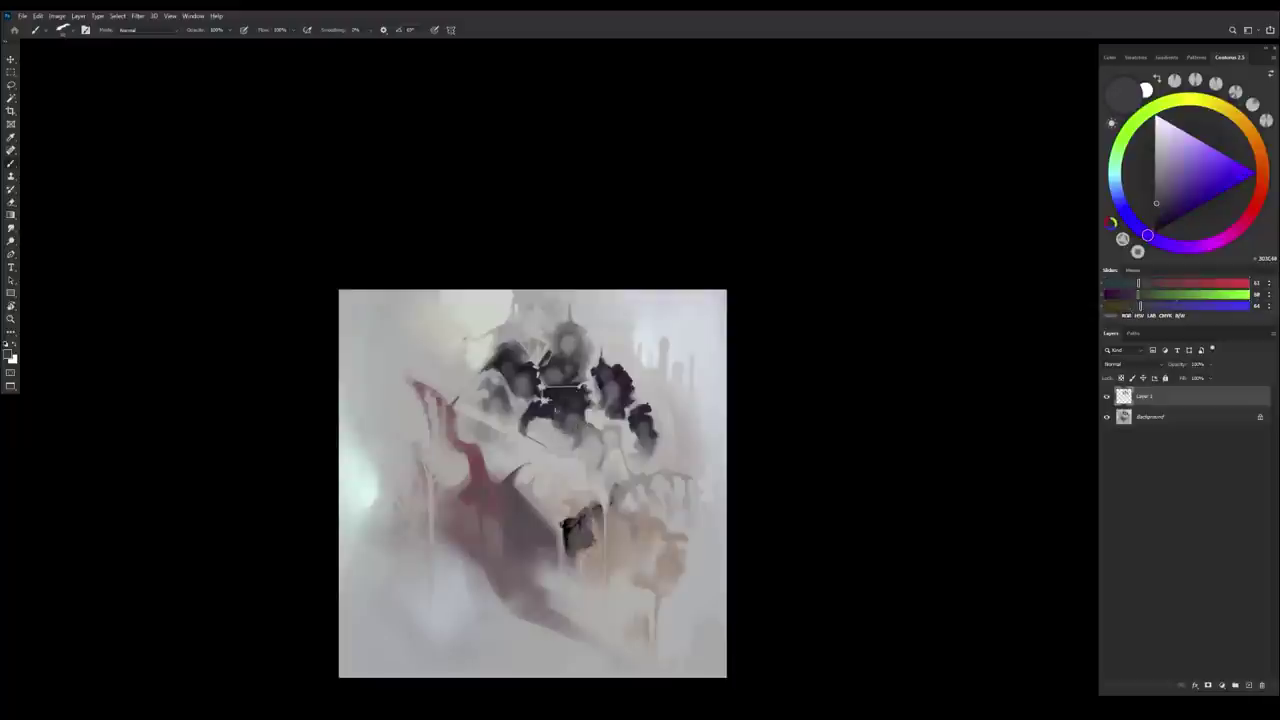
{"action": "left_click", "coordinate": [551, 407], "text": "alt"}
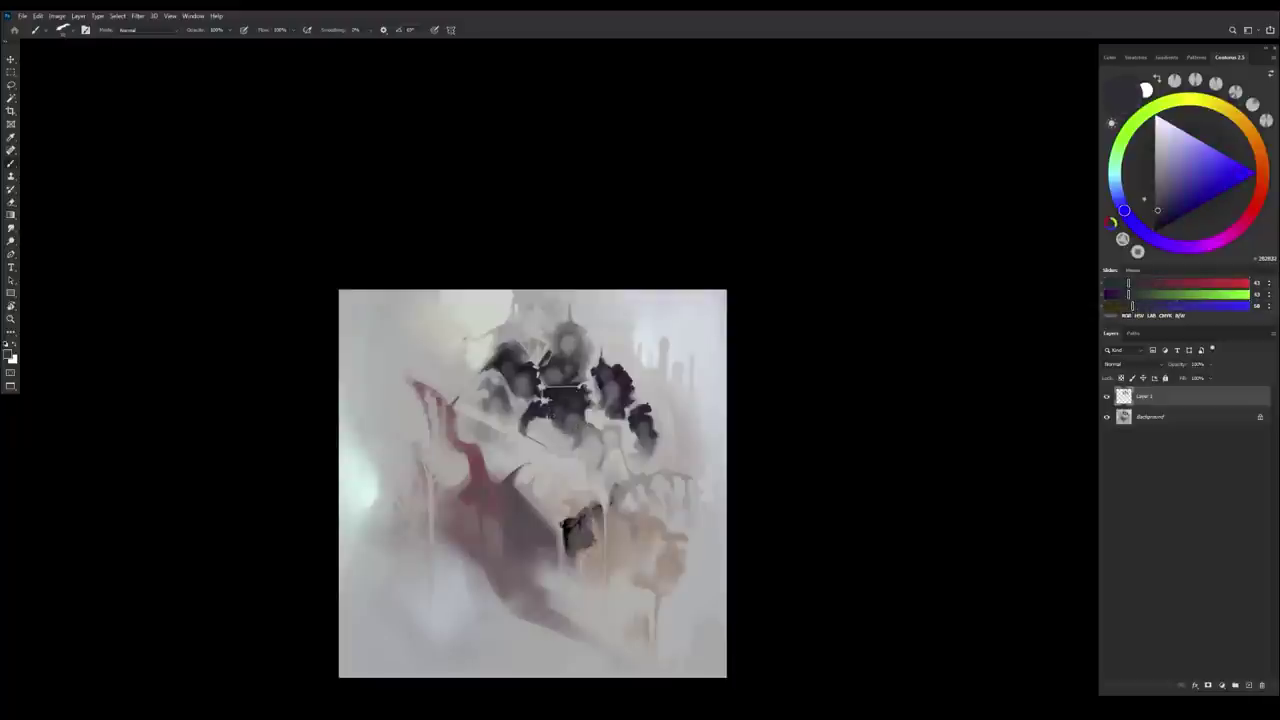
{"action": "left_click", "coordinate": [577, 403], "text": "alt"}
{"action": "left_click", "coordinate": [560, 395], "text": "alt"}
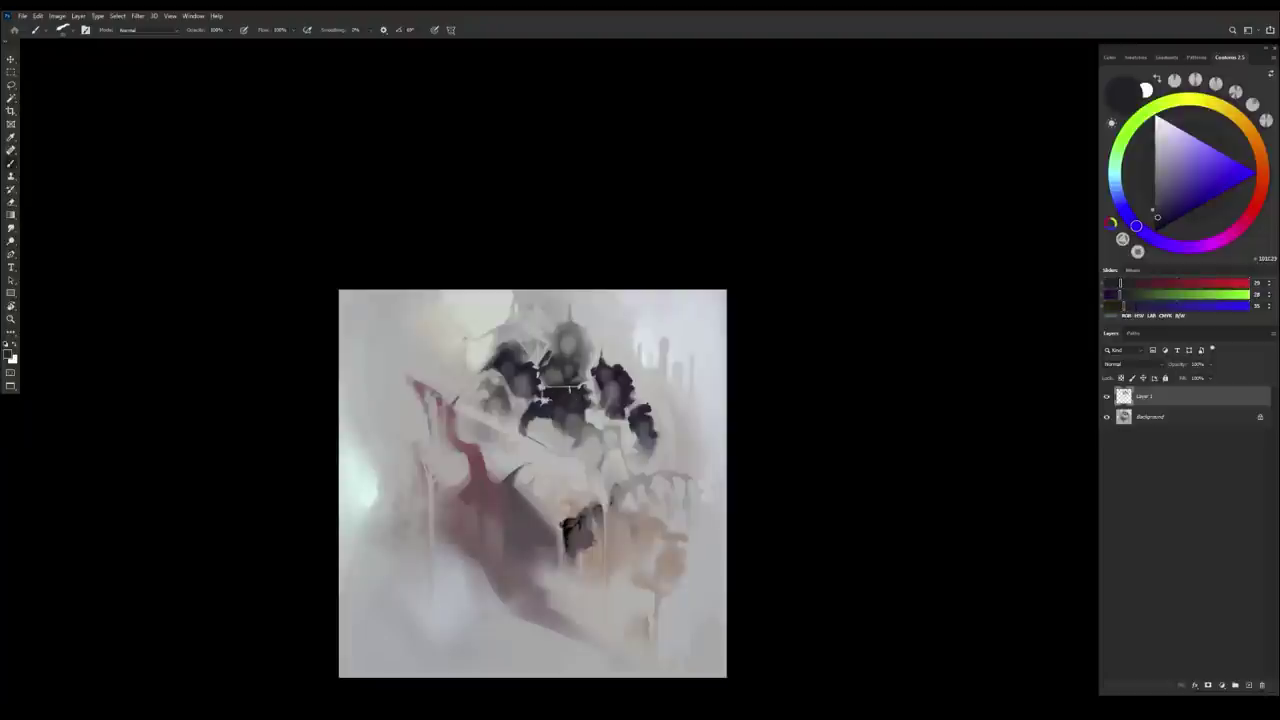
{"action": "left_click", "coordinate": [577, 401], "text": "alt"}
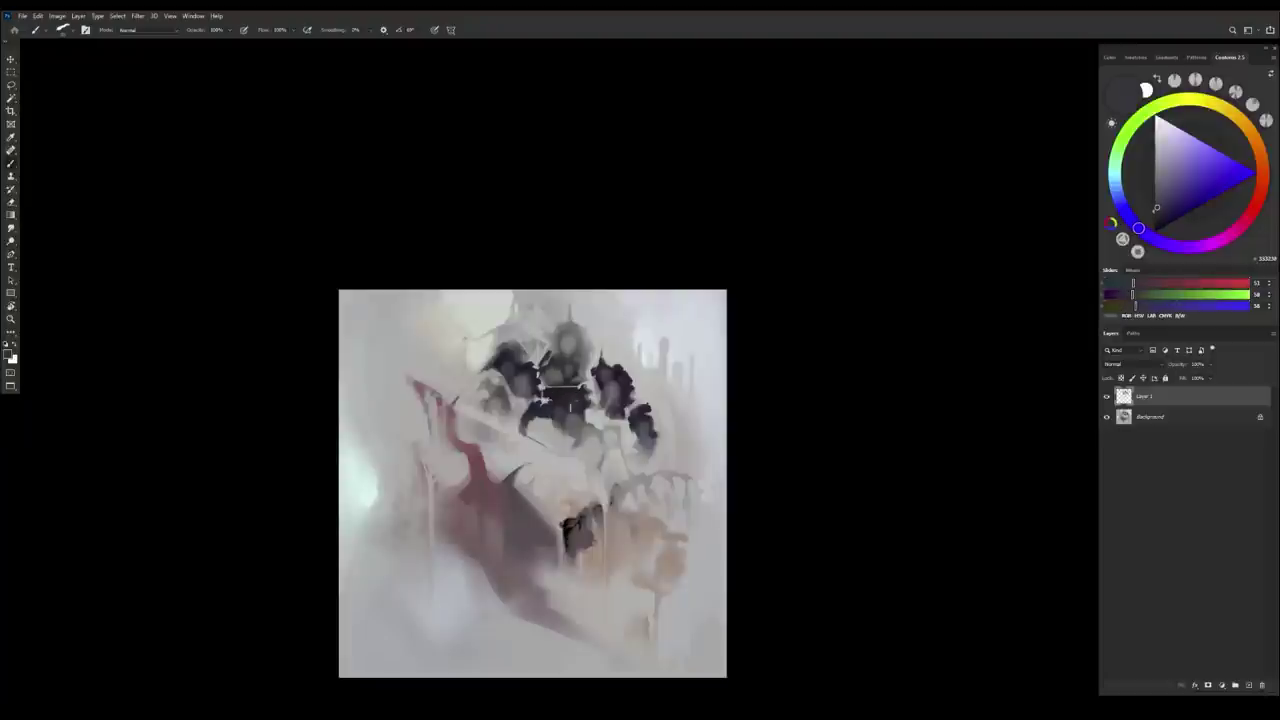
{"action": "left_click", "coordinate": [561, 395], "text": "alt"}
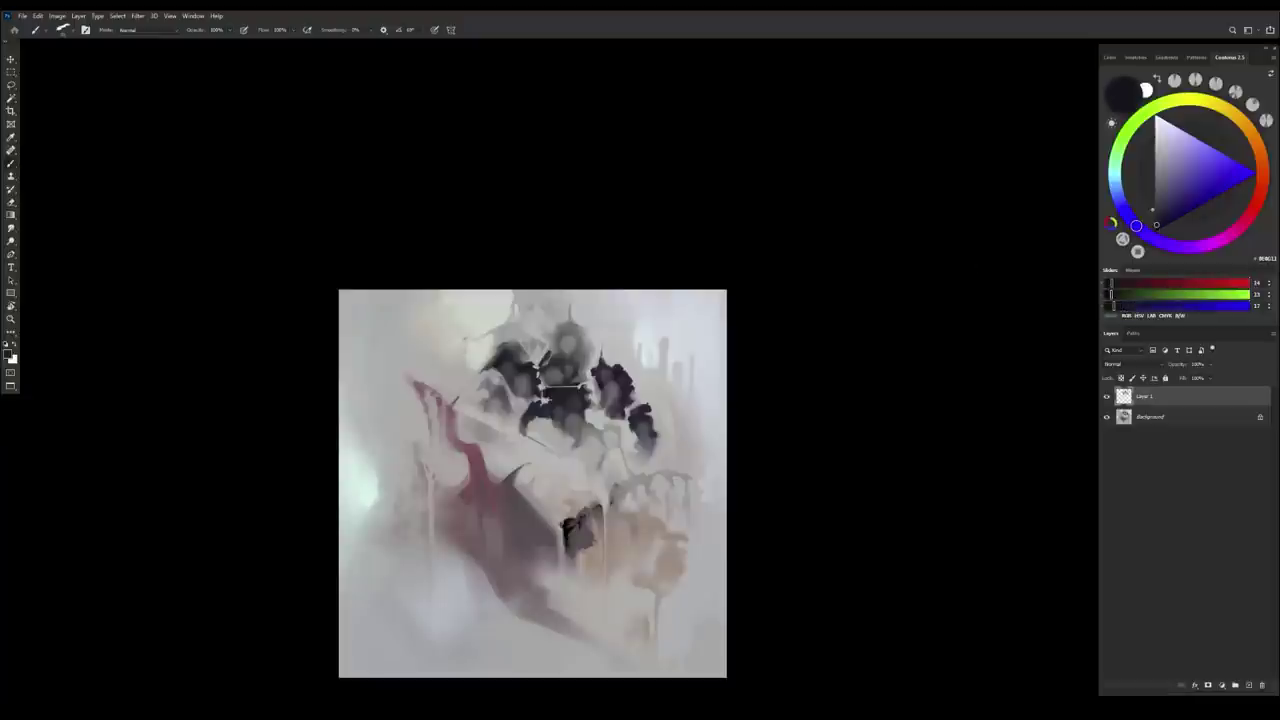
{"action": "left_click", "coordinate": [568, 392], "text": "alt"}
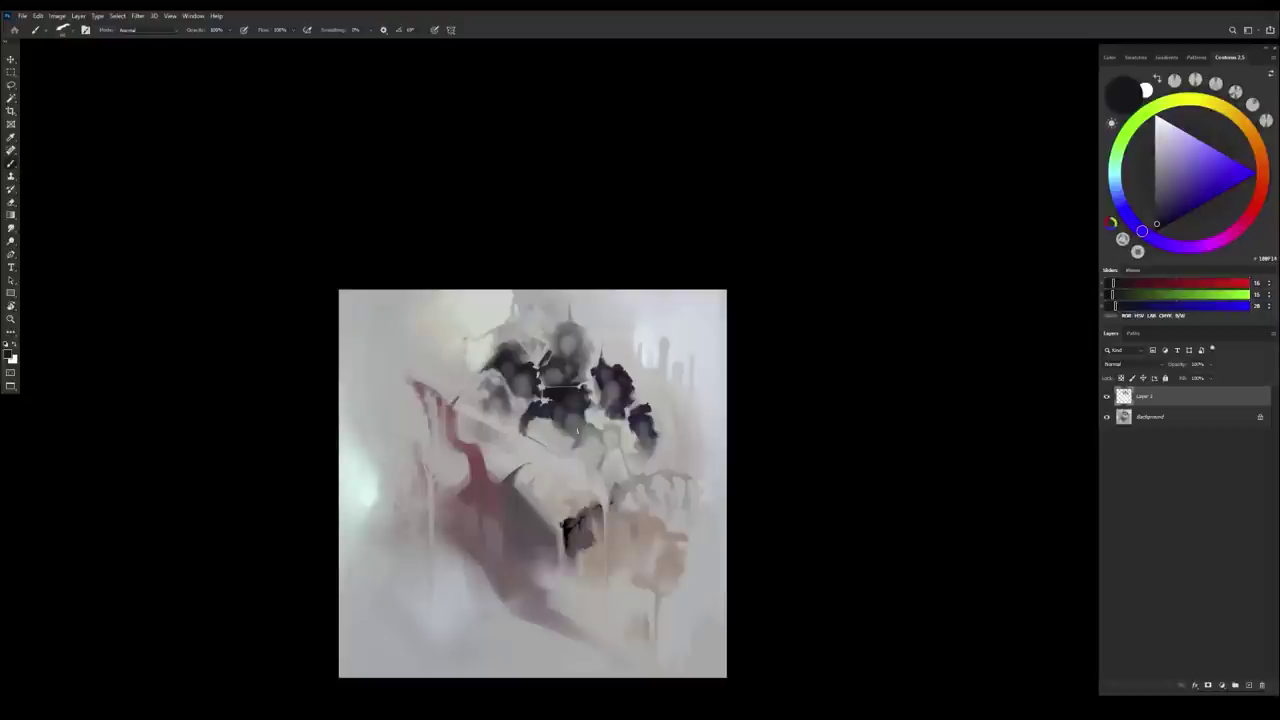
Flip the canvas horizontally and touch up the small outermost dark tower with sampled dark purple and a near-black blue
{"action": "key", "text": "ctrl+shift+h"}
{"action": "left_click_drag", "start_coordinate": [580, 487], "coordinate": [588, 365]}
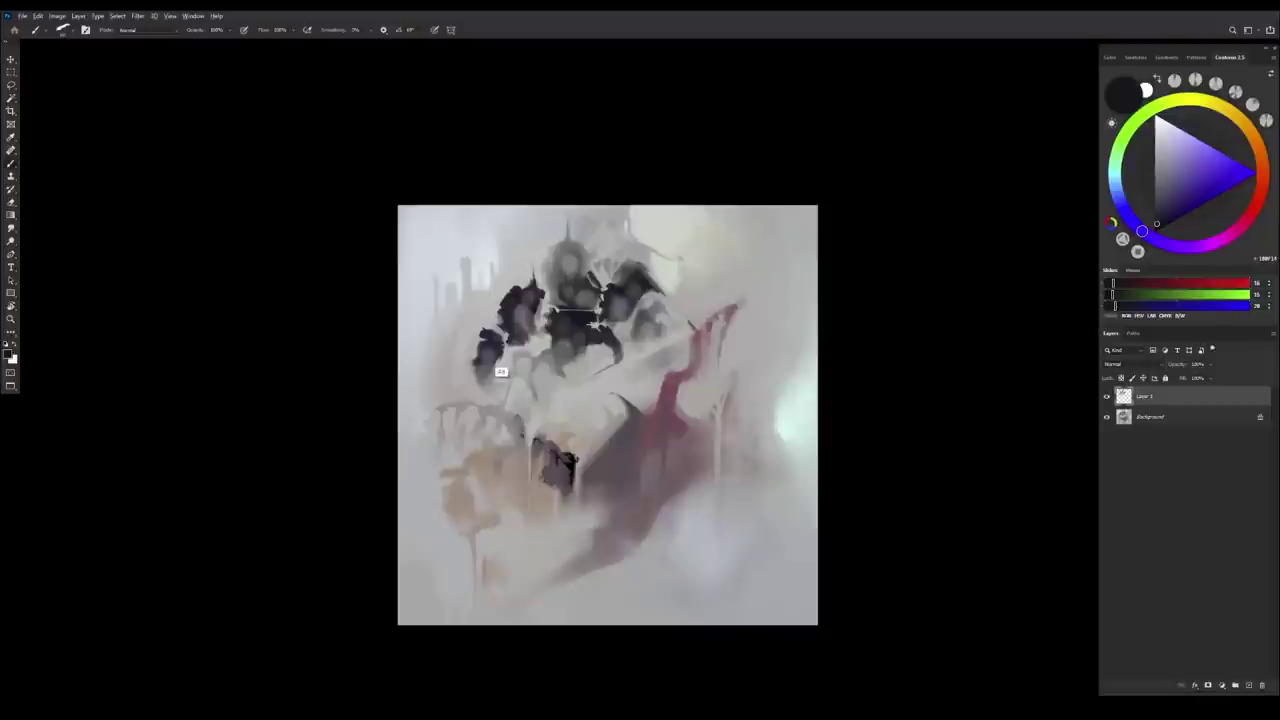
{"action": "left_click", "coordinate": [503, 344], "text": "alt"}
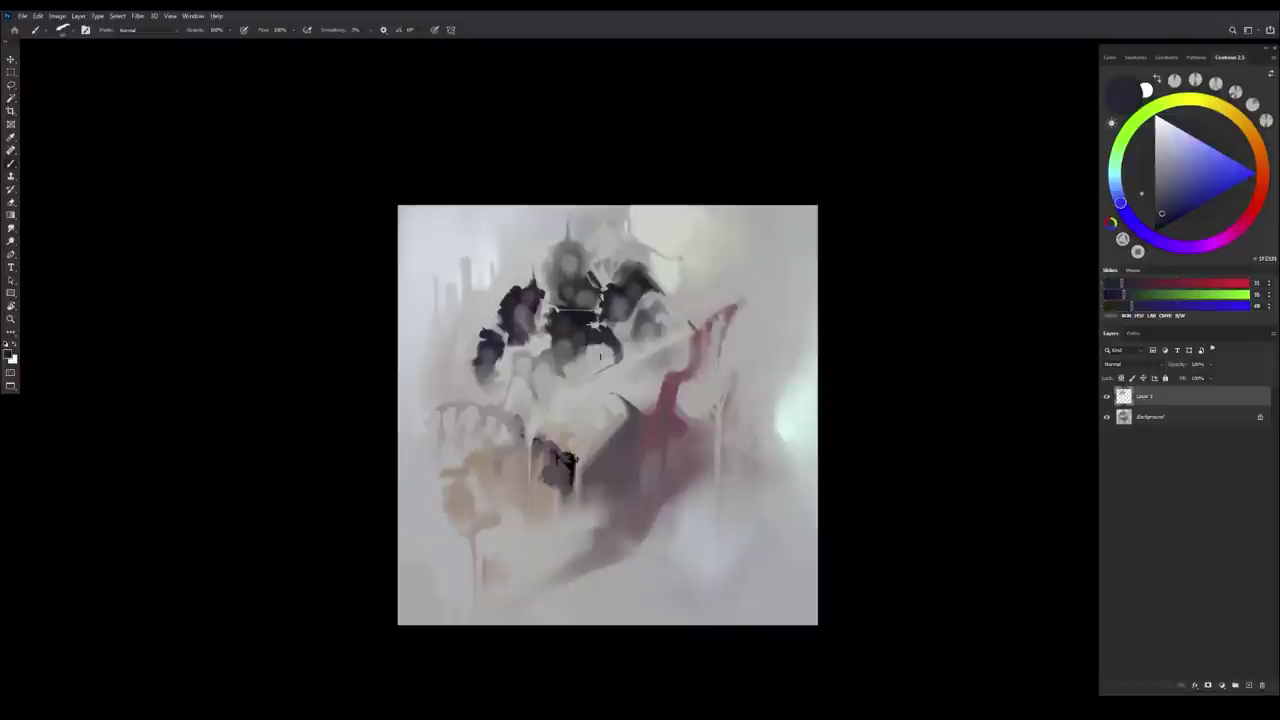
{"action": "left_click", "coordinate": [1158, 224]}
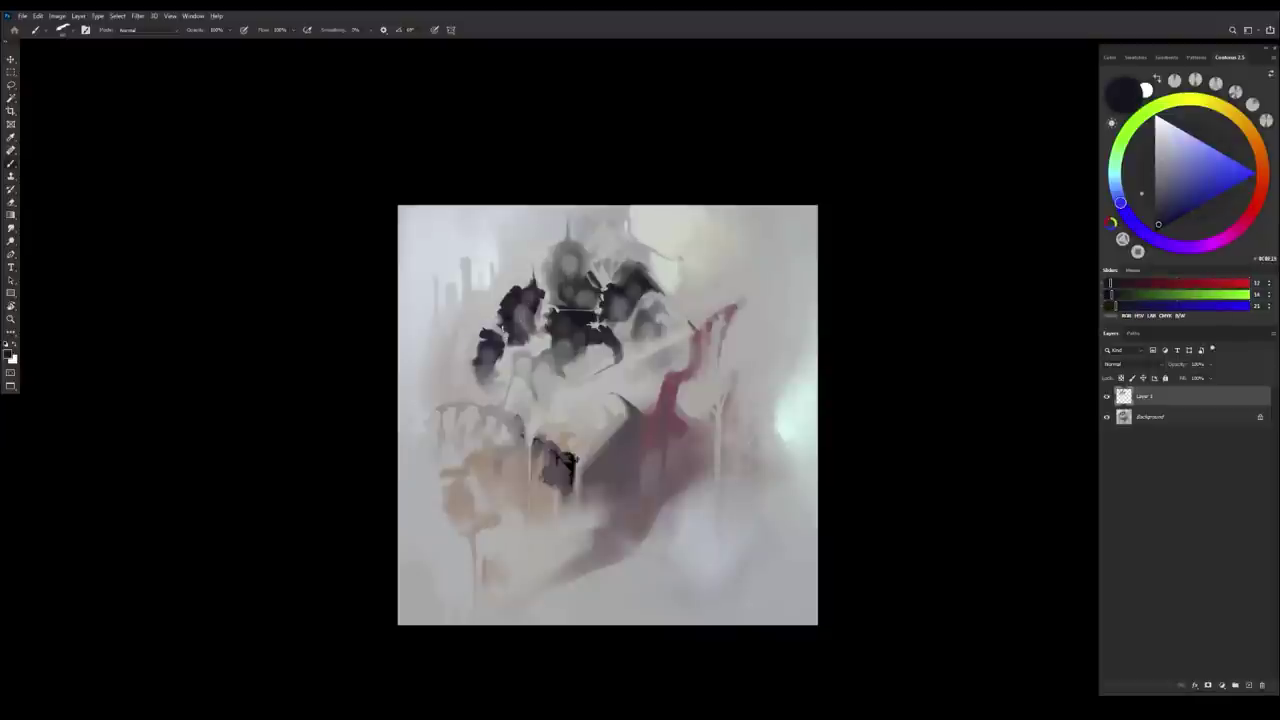
{"action": "left_click", "coordinate": [508, 350], "text": "alt"}
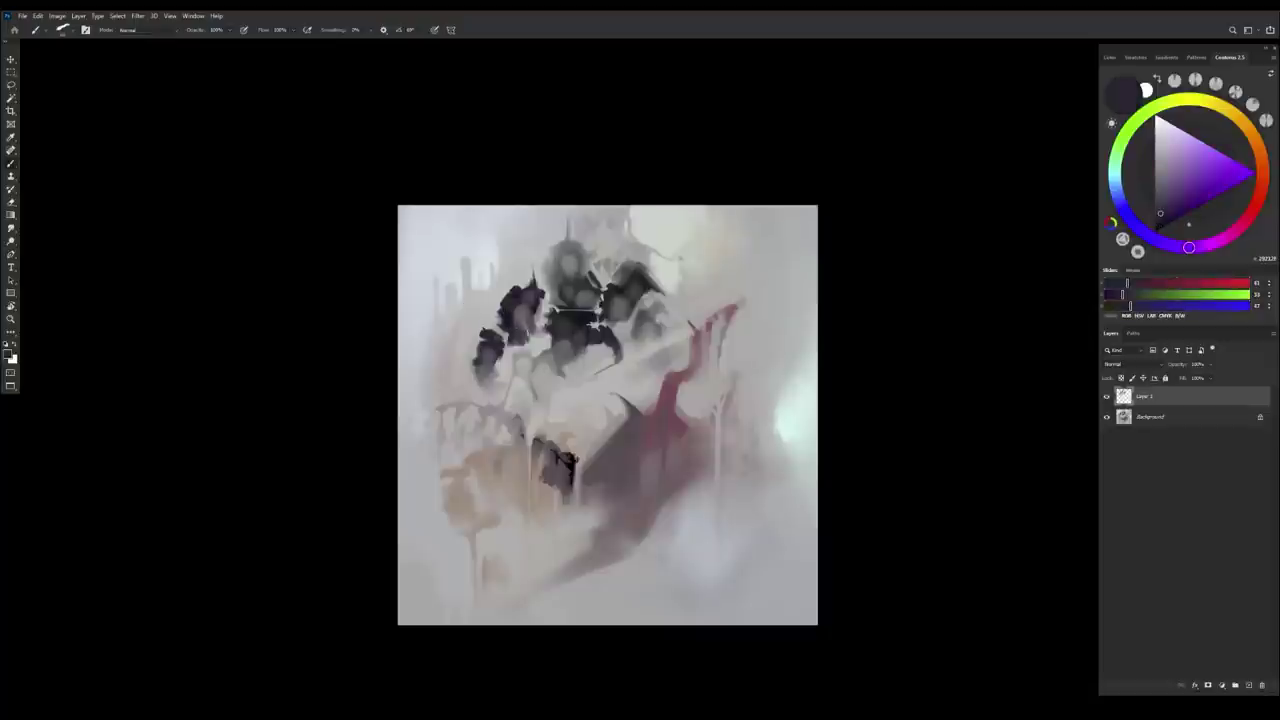
{"action": "left_click", "coordinate": [490, 346], "text": "alt"}
{"action": "left_click", "coordinate": [488, 344], "text": "alt"}
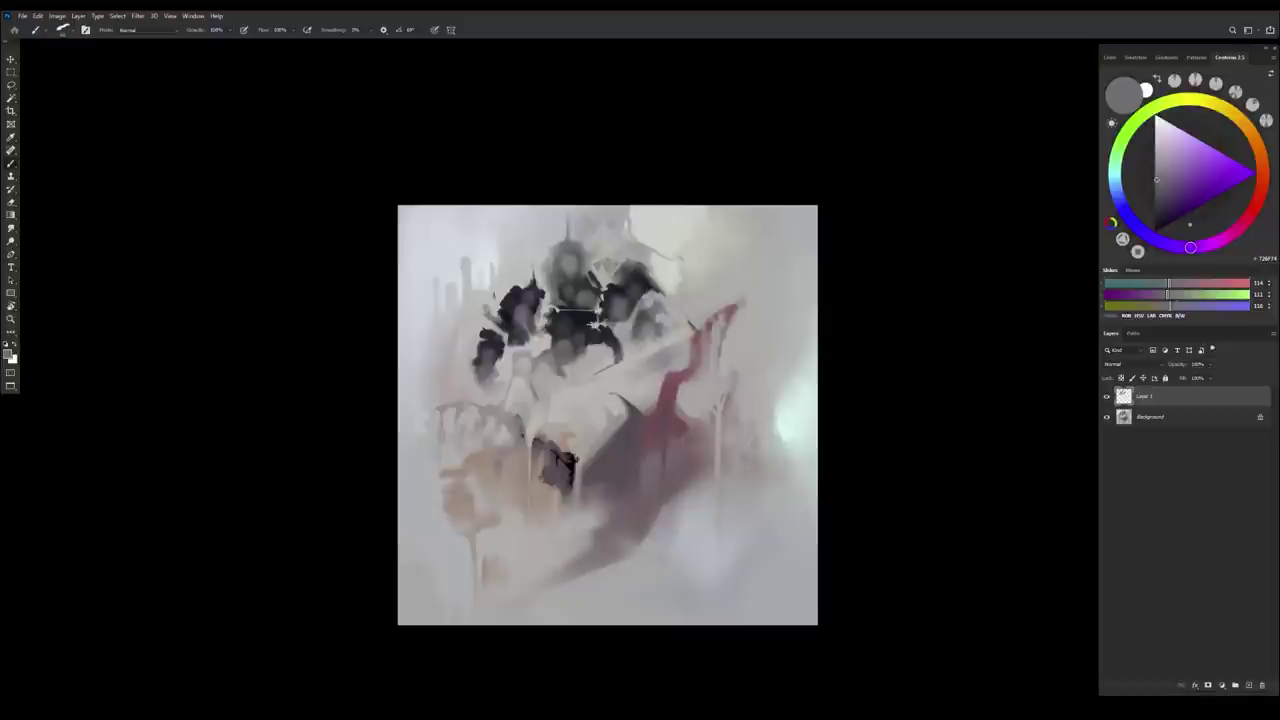
Start a faint spire above the small outermost dark tower with sampled mid and light greys
{"action": "left_click", "coordinate": [477, 314], "text": "alt"}
{"action": "left_click", "coordinate": [487, 309], "text": "alt"}
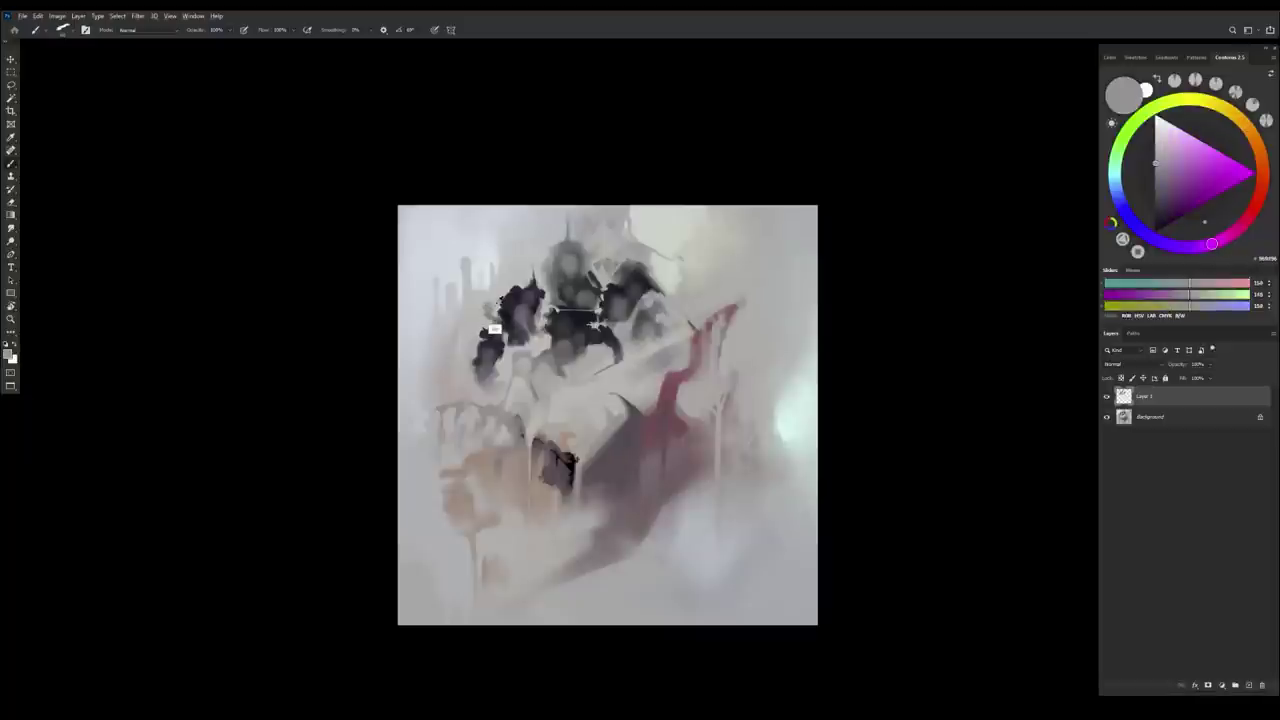
{"action": "left_click", "coordinate": [493, 331], "text": "alt"}
{"action": "left_click", "coordinate": [491, 330], "text": "alt"}
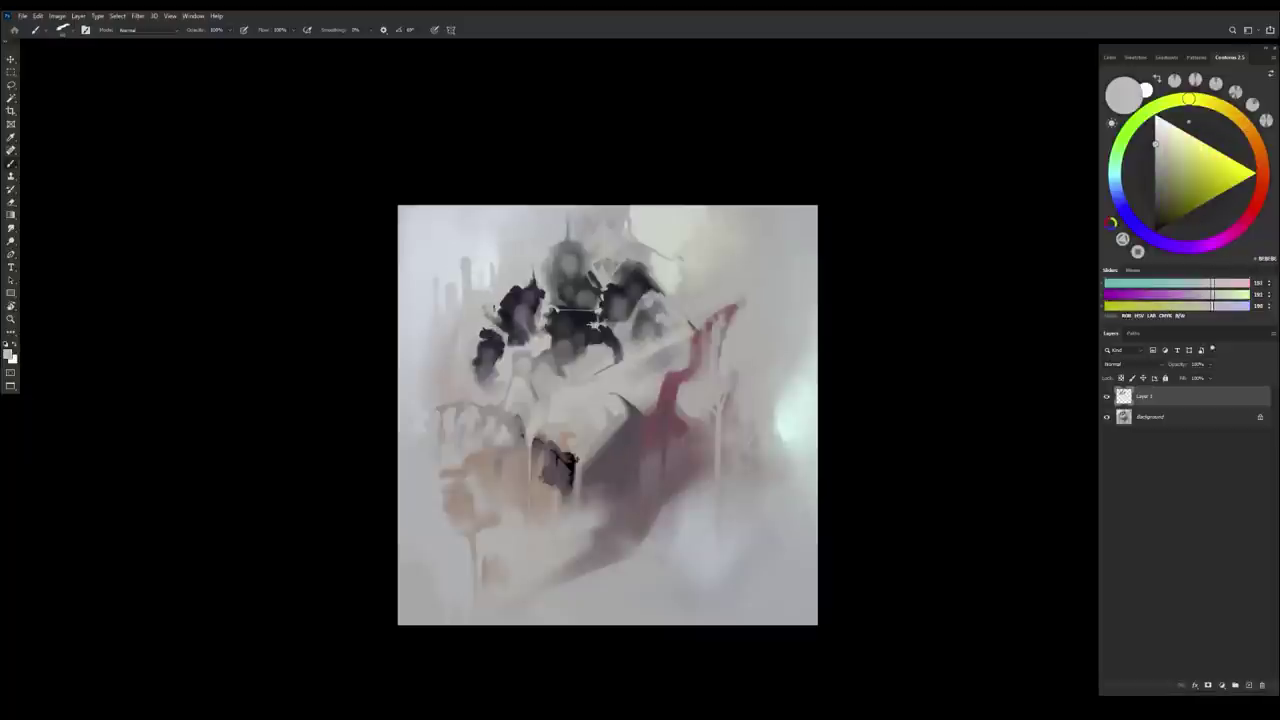
{"action": "left_click", "coordinate": [488, 338], "text": "alt"}
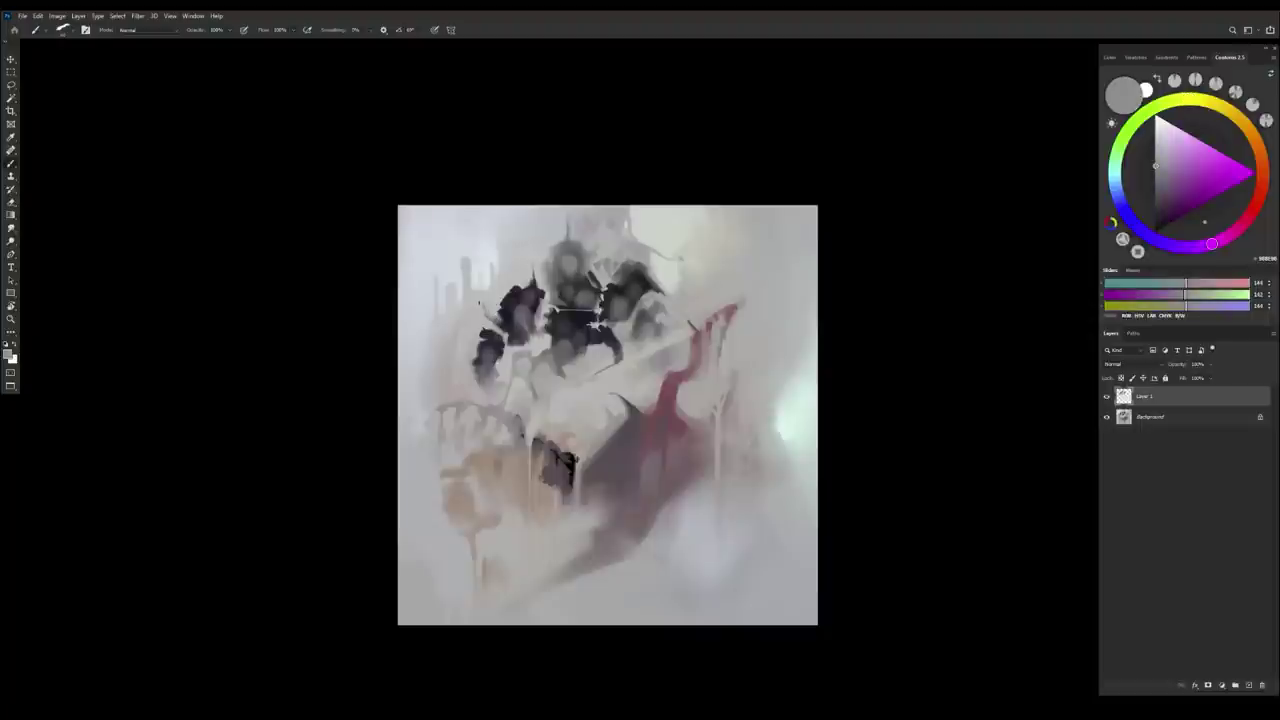
{"action": "left_click", "coordinate": [481, 316], "text": "alt"}
{"action": "left_click", "coordinate": [475, 316], "text": "alt"}
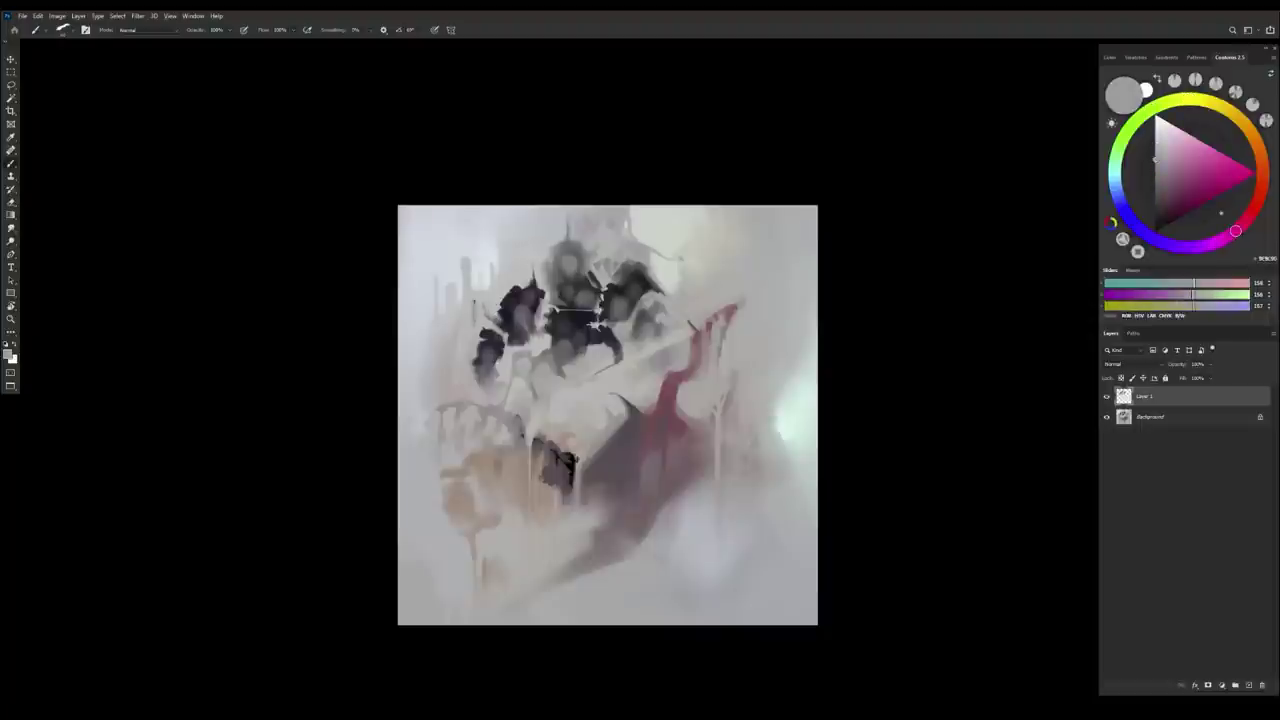
Shape the faint spire's outline with sampled light greys from the surrounding mist
{"action": "left_click", "coordinate": [474, 334], "text": "alt"}
{"action": "left_click", "coordinate": [473, 302], "text": "alt"}
{"action": "left_click", "coordinate": [484, 308], "text": "alt"}
{"action": "left_click", "coordinate": [473, 313], "text": "alt"}
{"action": "left_click_drag", "start_coordinate": [476, 328], "coordinate": [494, 336]}
{"action": "left_click", "coordinate": [481, 308], "text": "alt"}
{"action": "left_click", "coordinate": [479, 304], "text": "alt"}
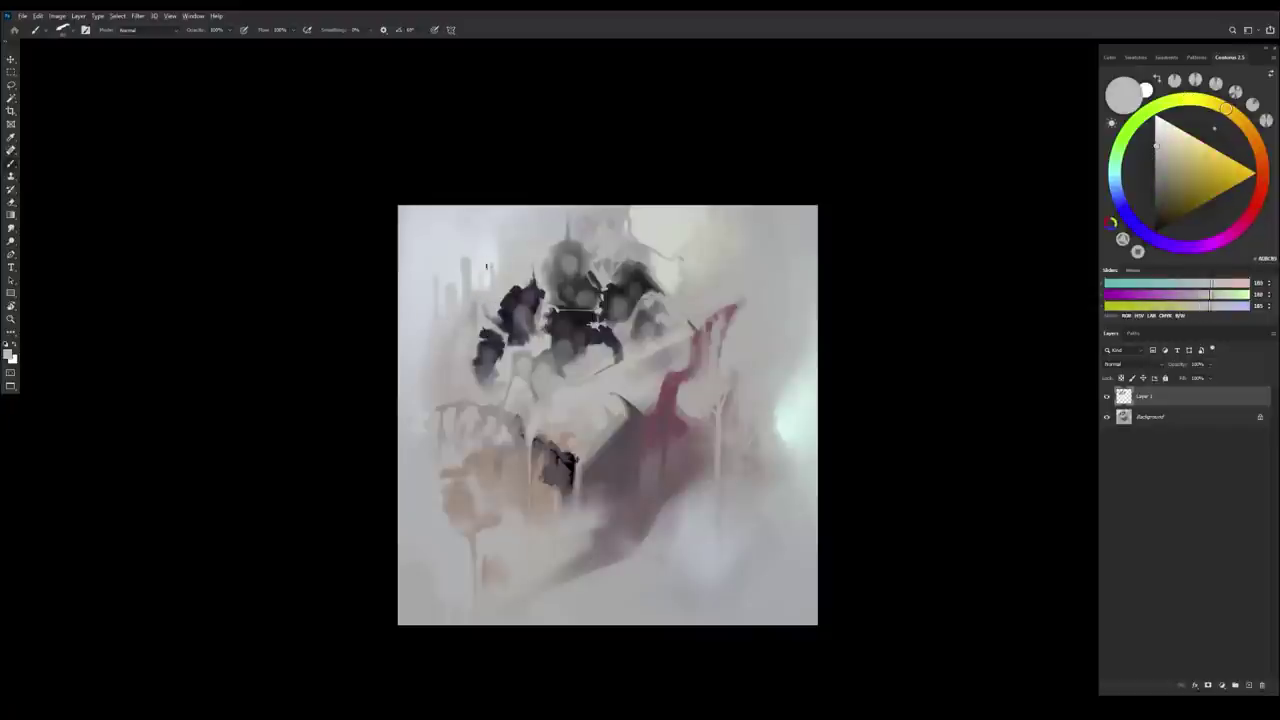
Soften the gap between the faint spire and the purplish dark tower with sampled pale and warm greys
{"action": "left_click", "coordinate": [481, 300], "text": "alt"}
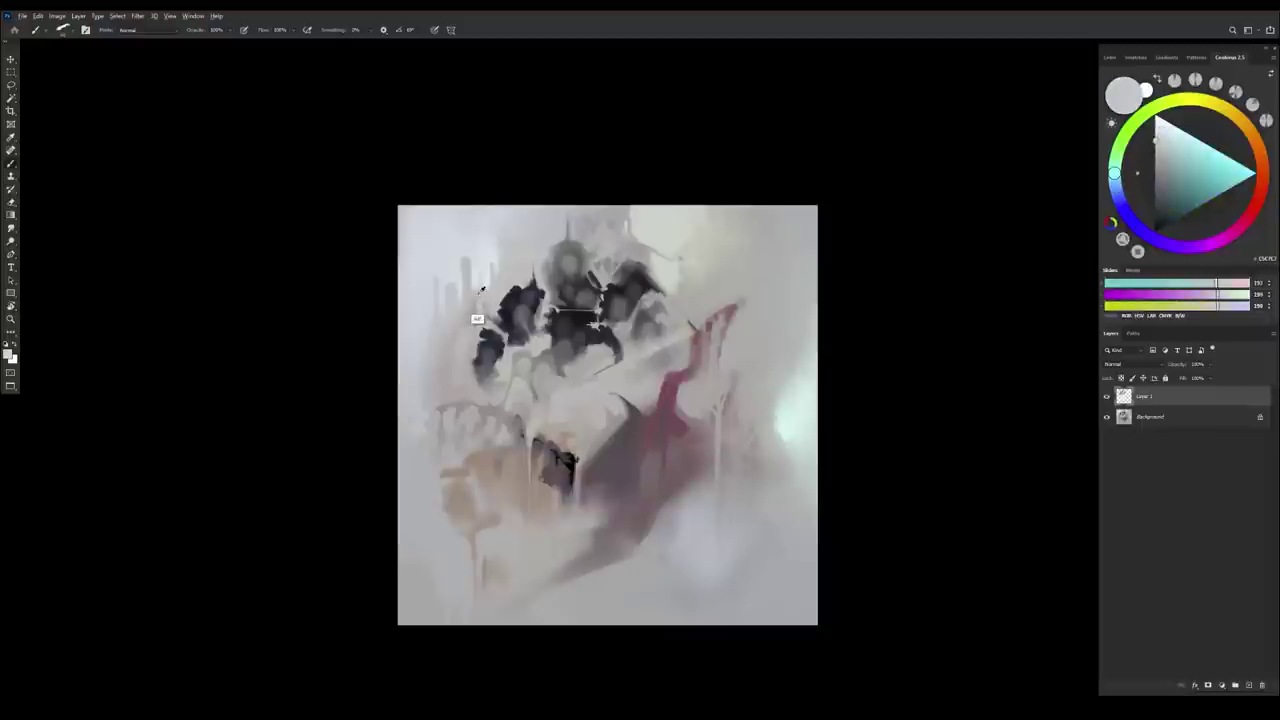
{"action": "left_click", "coordinate": [473, 322], "text": "alt"}
{"action": "left_click", "coordinate": [468, 300], "text": "alt"}
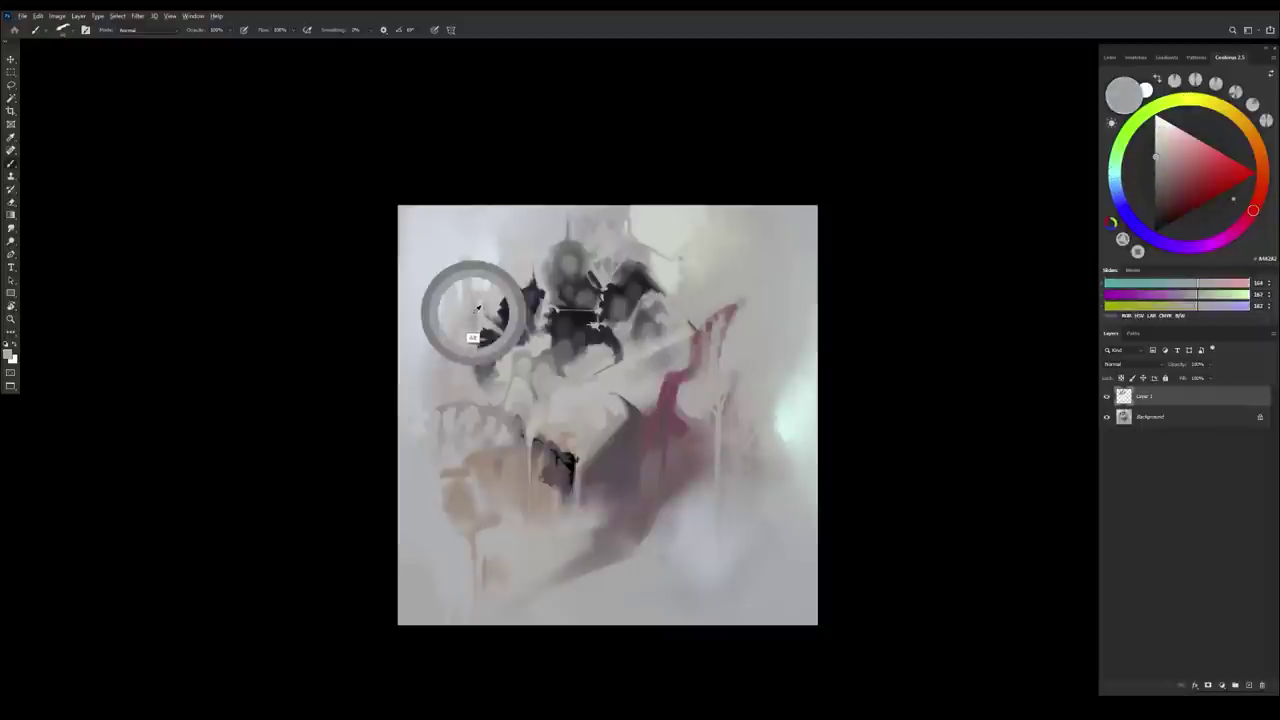
{"action": "left_click", "coordinate": [468, 300], "text": "alt"}
{"action": "left_click", "coordinate": [473, 336], "text": "alt"}
{"action": "left_click", "coordinate": [472, 302], "text": "alt"}
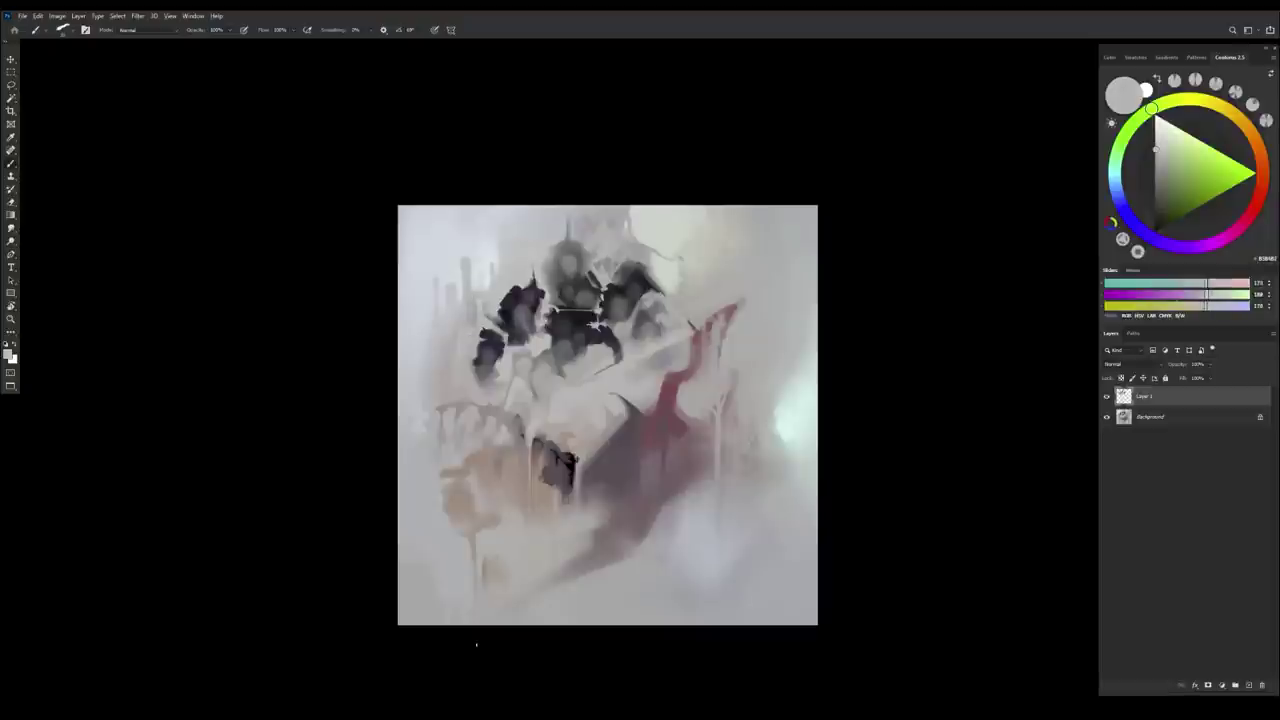
{"action": "left_click", "coordinate": [481, 298], "text": "alt"}
{"action": "left_click", "coordinate": [486, 302], "text": "alt"}
{"action": "left_click", "coordinate": [488, 302], "text": "alt"}
Paint sampled mid greys around the small outermost tower on the Background layer, and merge Layer 1 into it
{"action": "left_click", "coordinate": [1150, 417]}
{"action": "left_click", "coordinate": [491, 303], "text": "alt"}
{"action": "left_click", "coordinate": [497, 346], "text": "alt"}
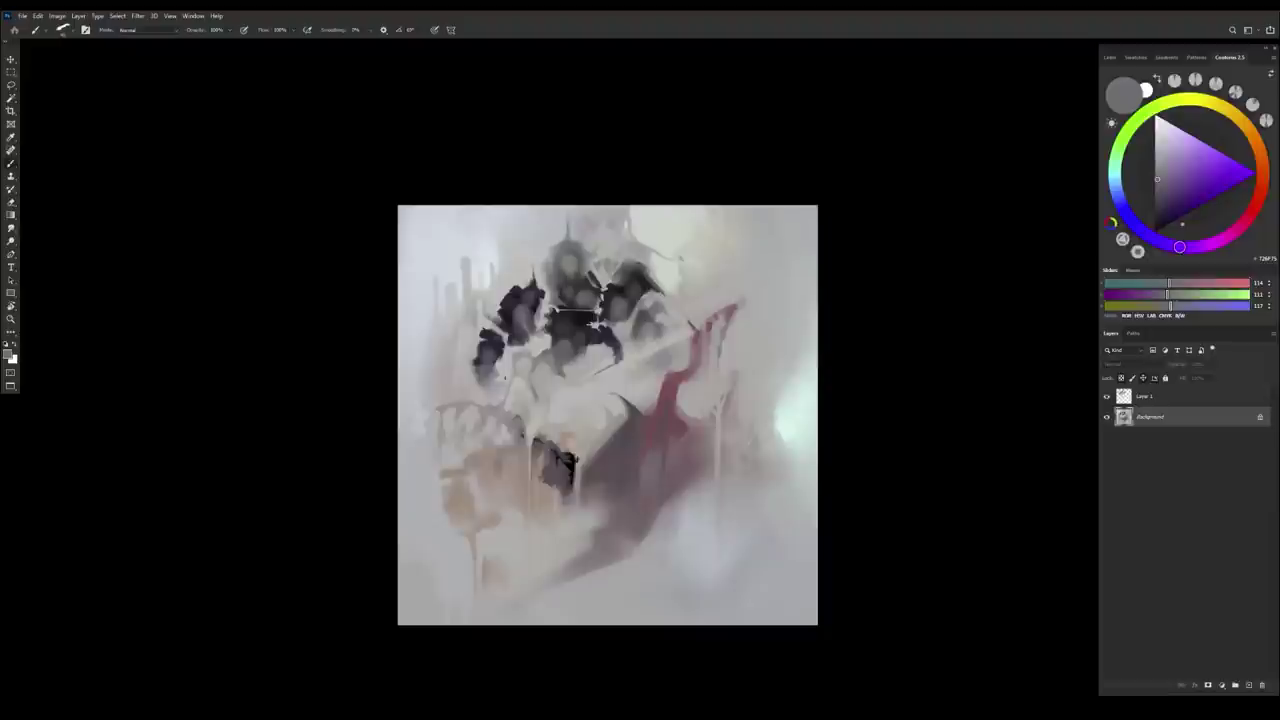
{"action": "left_click", "coordinate": [493, 345], "text": "alt"}
{"action": "left_click", "coordinate": [494, 320], "text": "alt"}
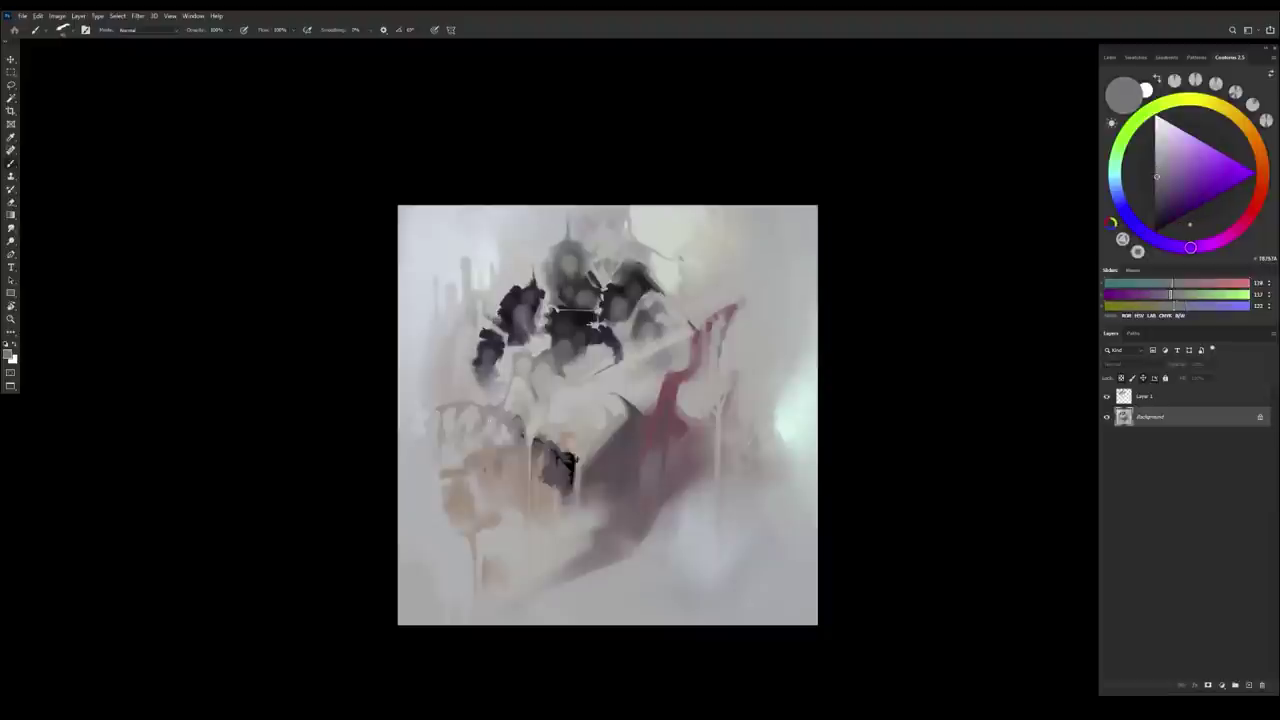
{"action": "left_click", "coordinate": [1132, 398]}
{"action": "key", "text": "ctrl+e"}
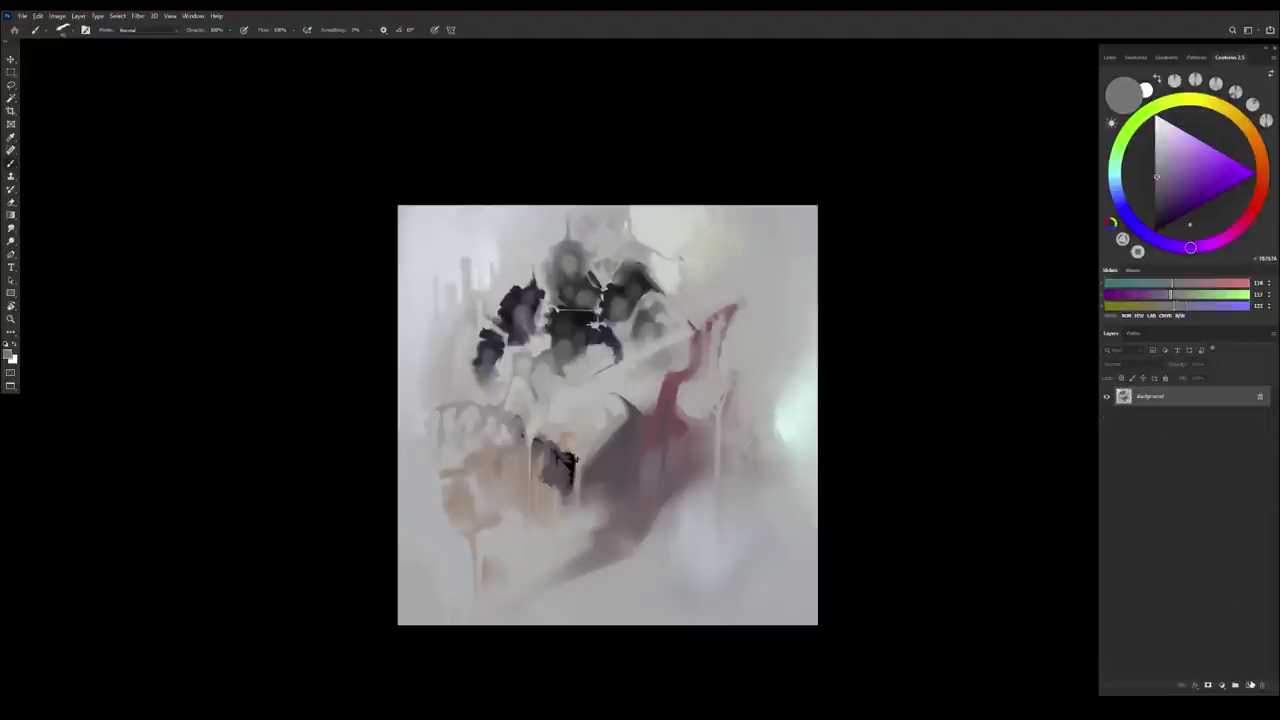
Refine the edges between the small outermost tower and the purplish tower with sampled light purplish greys and a dark grey
{"action": "left_click", "coordinate": [493, 294], "text": "alt"}
{"action": "left_click", "coordinate": [490, 318], "text": "alt"}
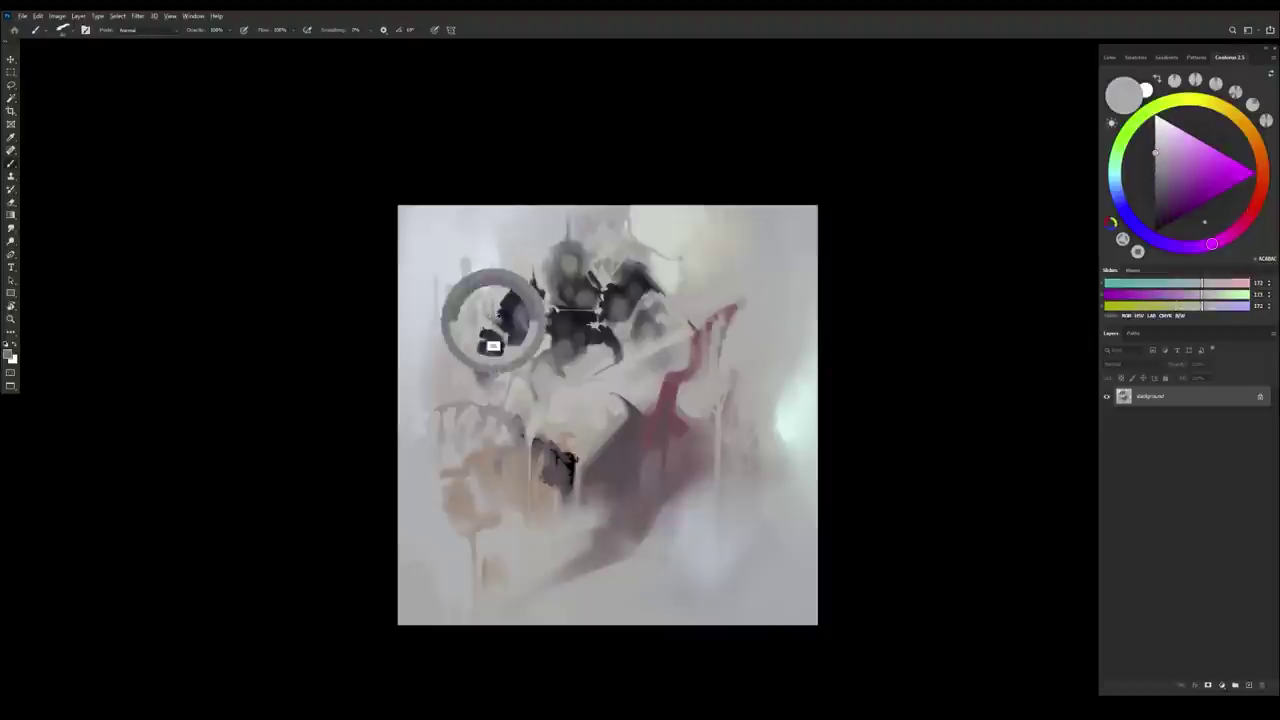
{"action": "left_click", "coordinate": [496, 297], "text": "alt"}
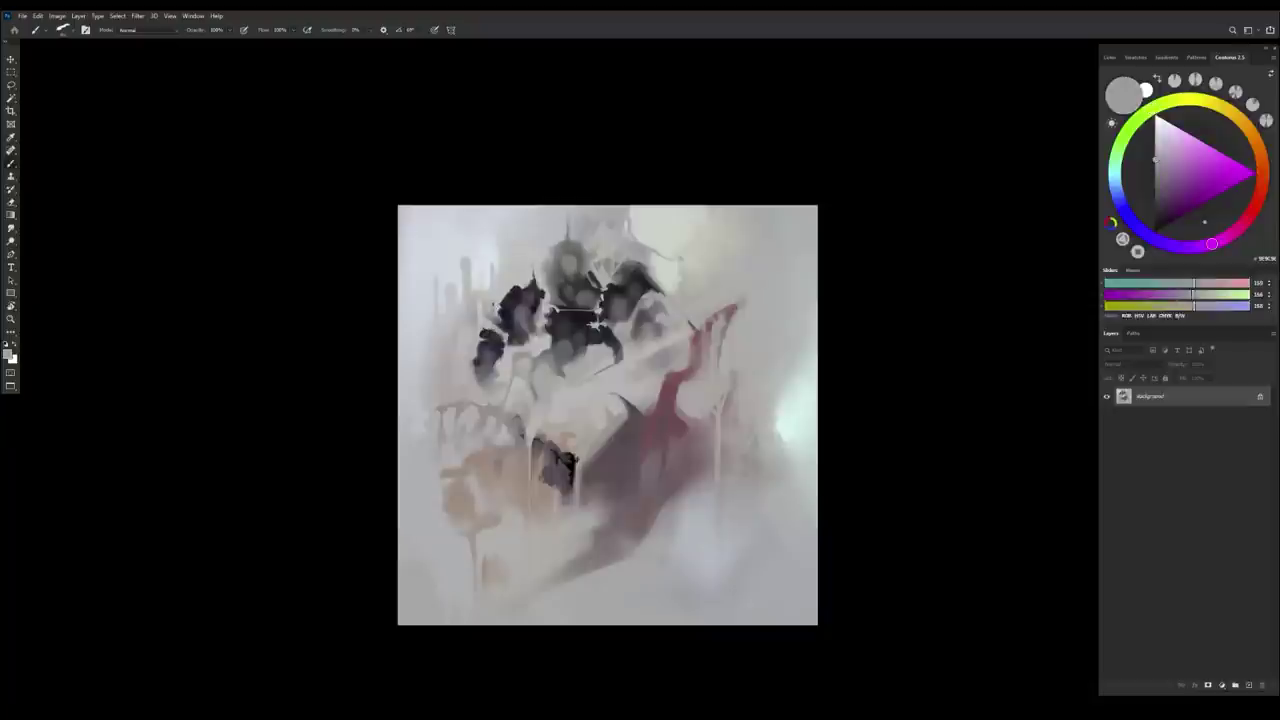
{"action": "left_click", "coordinate": [496, 340], "text": "alt"}
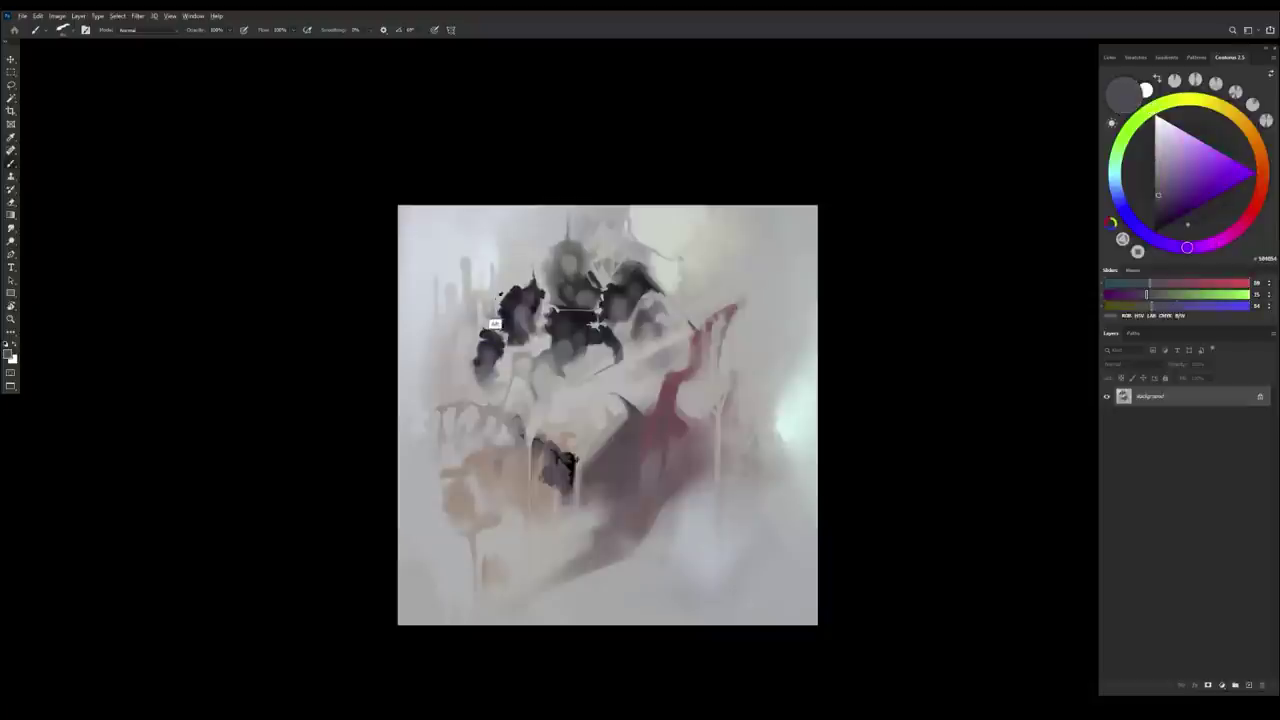
{"action": "left_click", "coordinate": [496, 304], "text": "alt"}
{"action": "left_click", "coordinate": [490, 350], "text": "alt"}
{"action": "left_click", "coordinate": [488, 340], "text": "alt"}
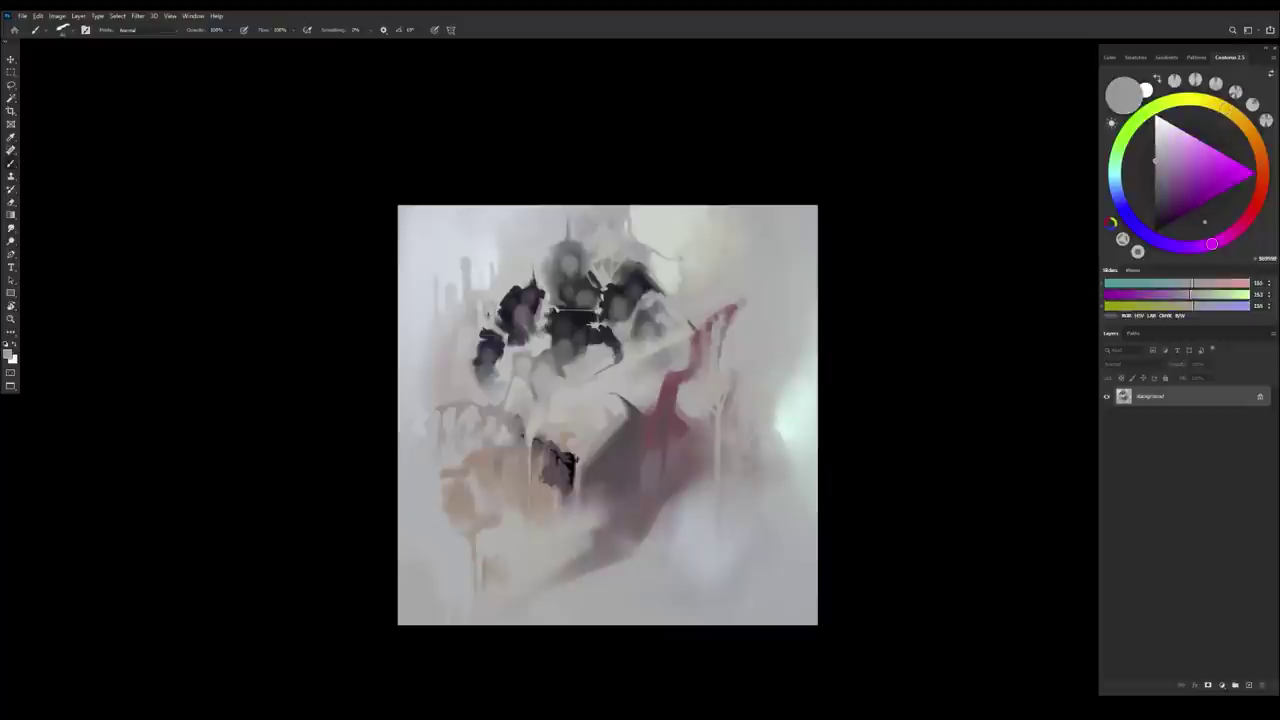
{"action": "left_click", "coordinate": [489, 345], "text": "alt"}
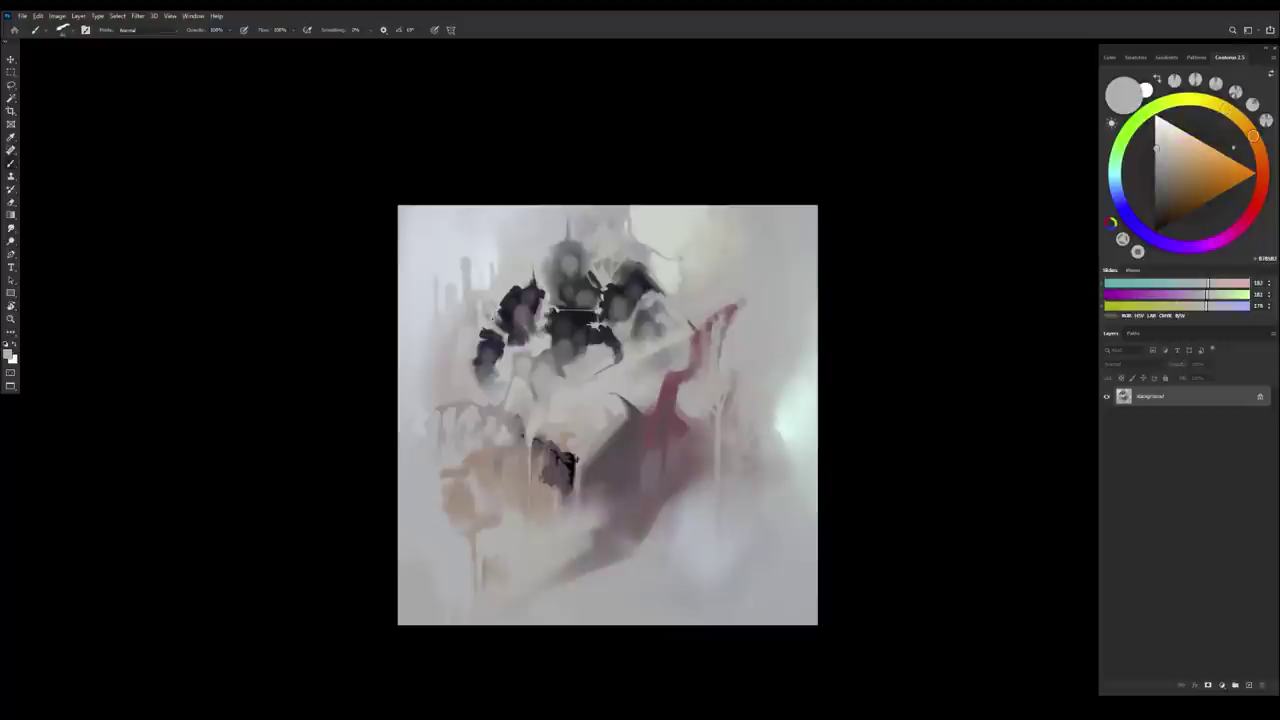
Blend the outer edge of the small outermost dark tower into the mist with sampled warm light greys
{"action": "left_click", "coordinate": [483, 328], "text": "alt"}
{"action": "left_click", "coordinate": [496, 304], "text": "alt"}
{"action": "left_click", "coordinate": [474, 350], "text": "alt"}
{"action": "left_click_drag", "start_coordinate": [485, 338], "coordinate": [469, 366]}
{"action": "left_click", "coordinate": [471, 317], "text": "alt"}
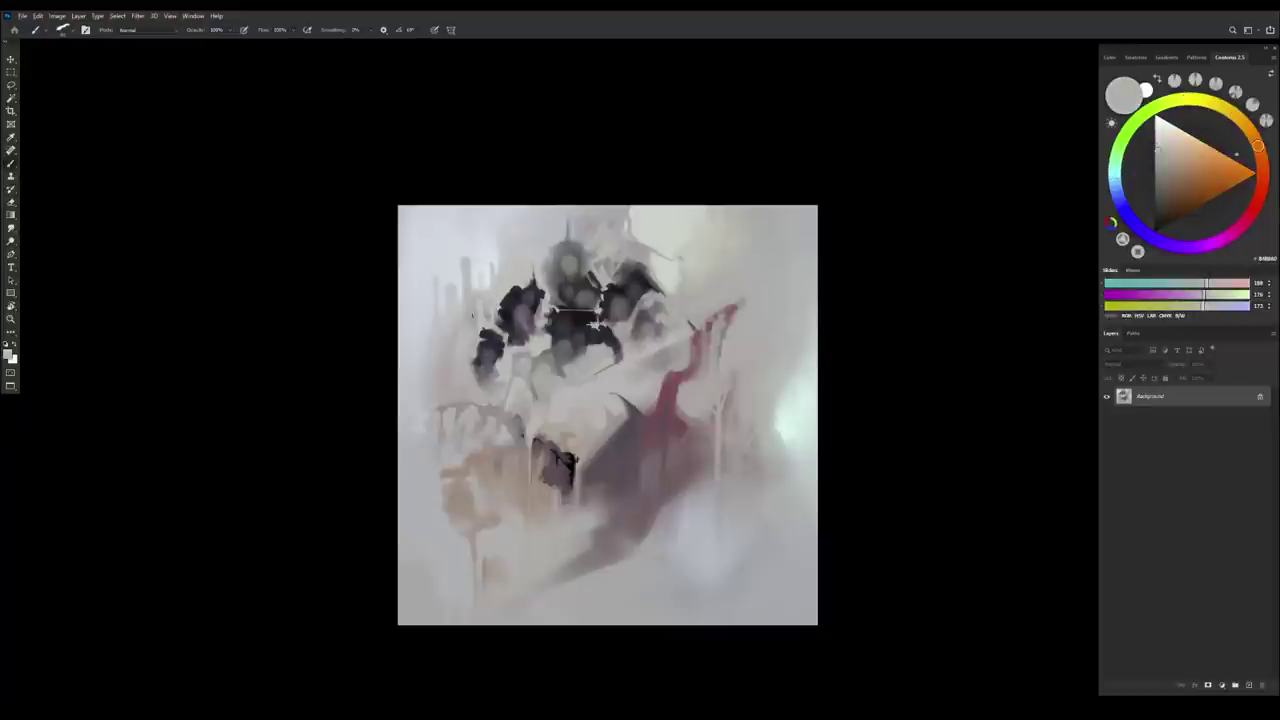
{"action": "left_click", "coordinate": [467, 320], "text": "alt"}
{"action": "left_click", "coordinate": [474, 323], "text": "alt"}
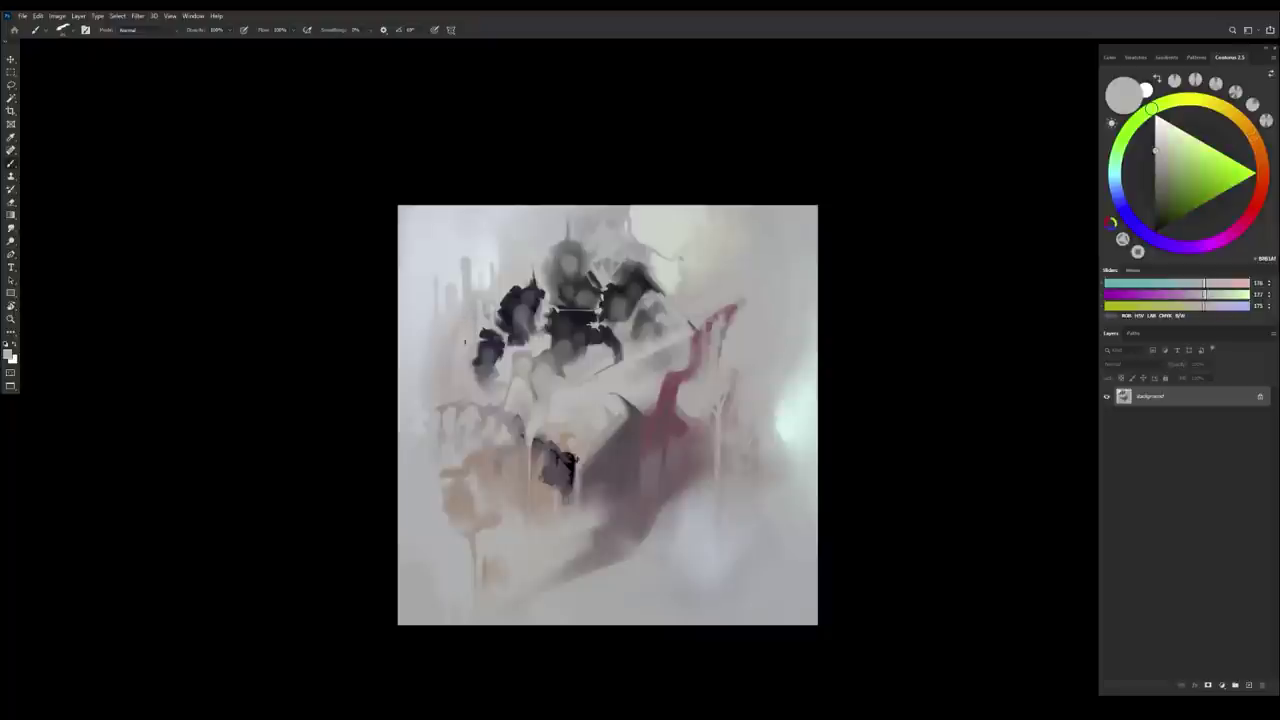
Add pale strokes to the misty area above the small outermost tower with sampled warm greys and a pale blue-white
{"action": "left_click", "coordinate": [458, 333], "text": "alt"}
{"action": "left_click", "coordinate": [481, 307], "text": "alt"}
{"action": "left_click", "coordinate": [470, 320], "text": "alt"}
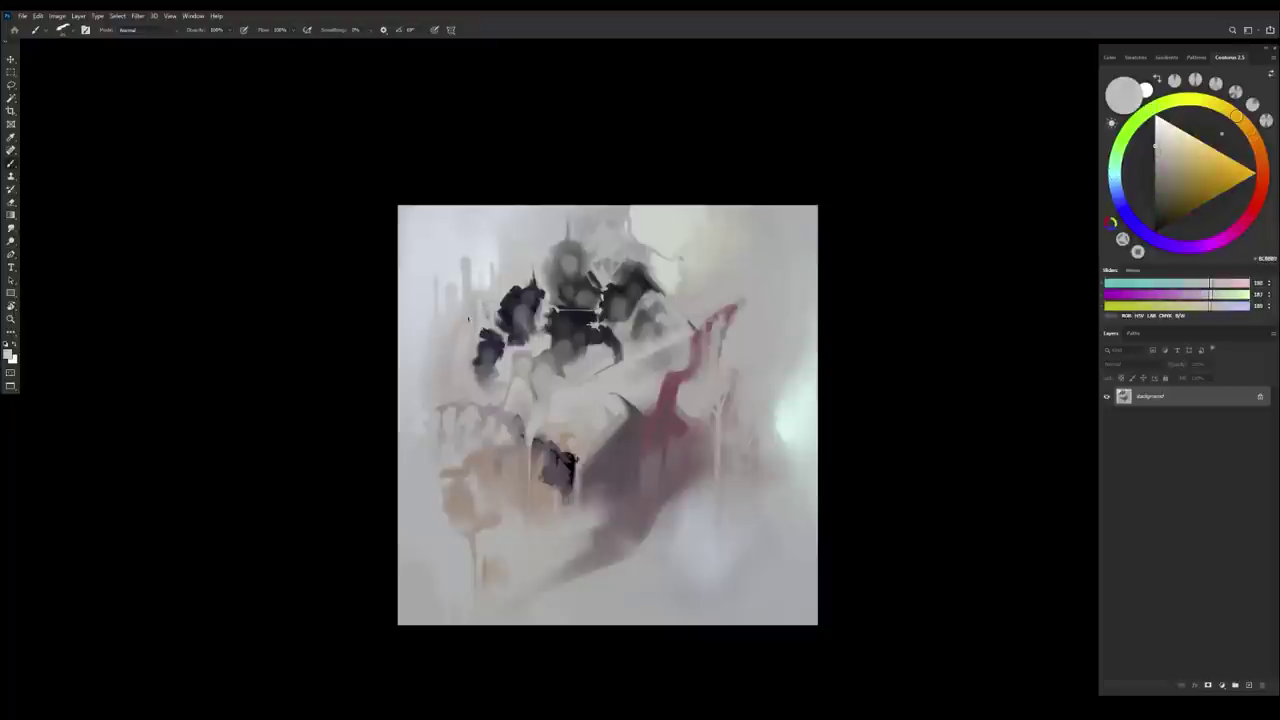
{"action": "left_click", "coordinate": [484, 264], "text": "alt"}
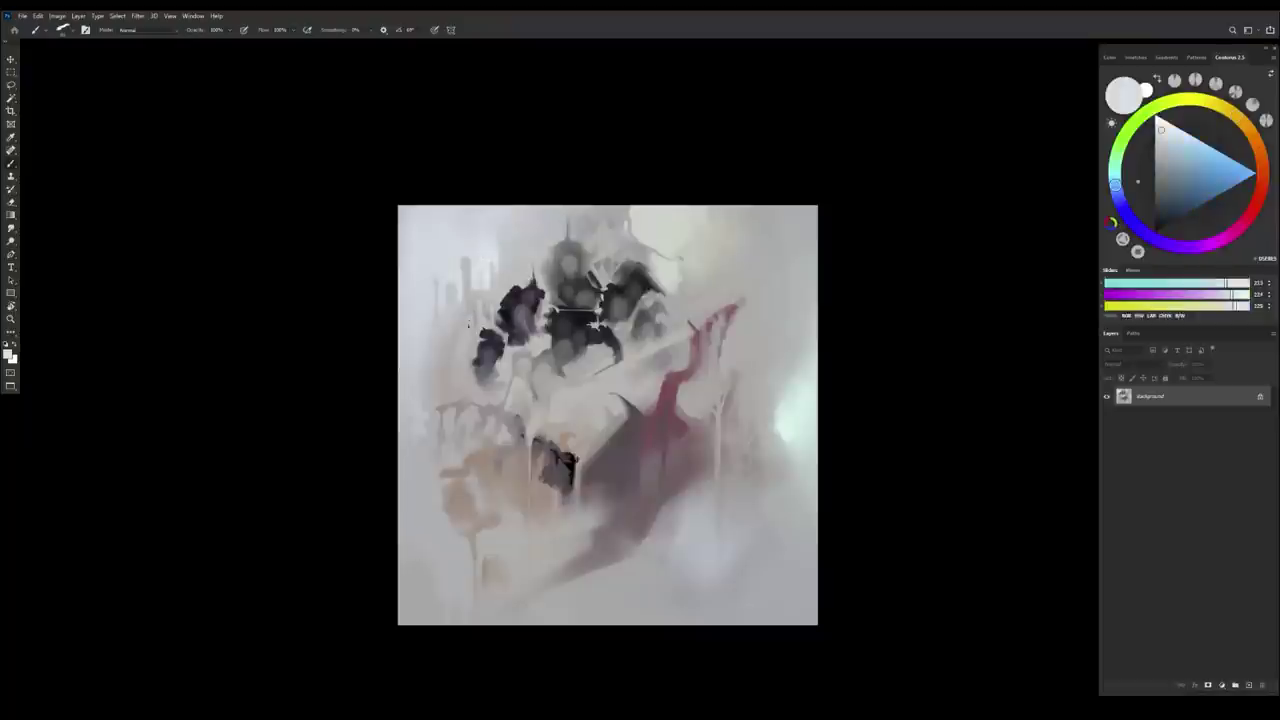
{"action": "left_click", "coordinate": [470, 319], "text": "alt"}
{"action": "left_click", "coordinate": [464, 320], "text": "alt"}
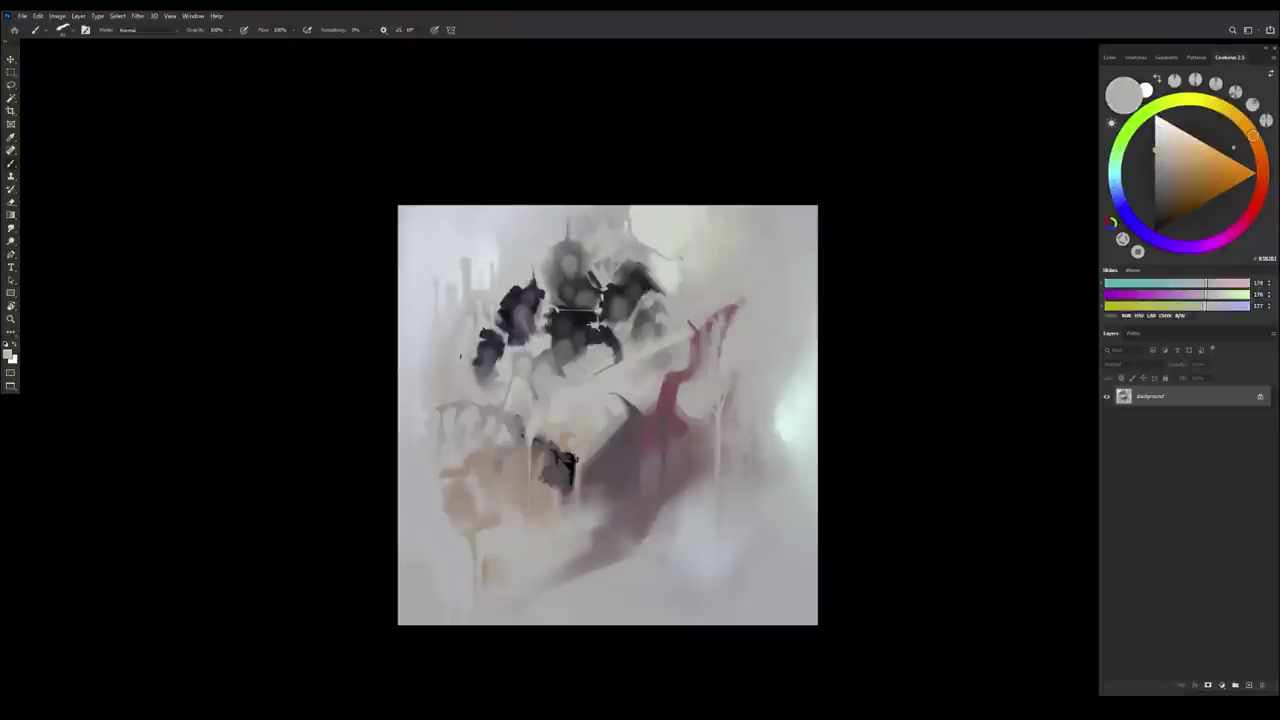
Paint thin strokes in the mist below the faint distant spires, beside the small outermost tower, with sampled warm and pinkish light greys
{"action": "key", "text": "F2"}
{"action": "left_click", "coordinate": [620, 269]}
{"action": "left_click", "coordinate": [455, 353], "text": "alt"}
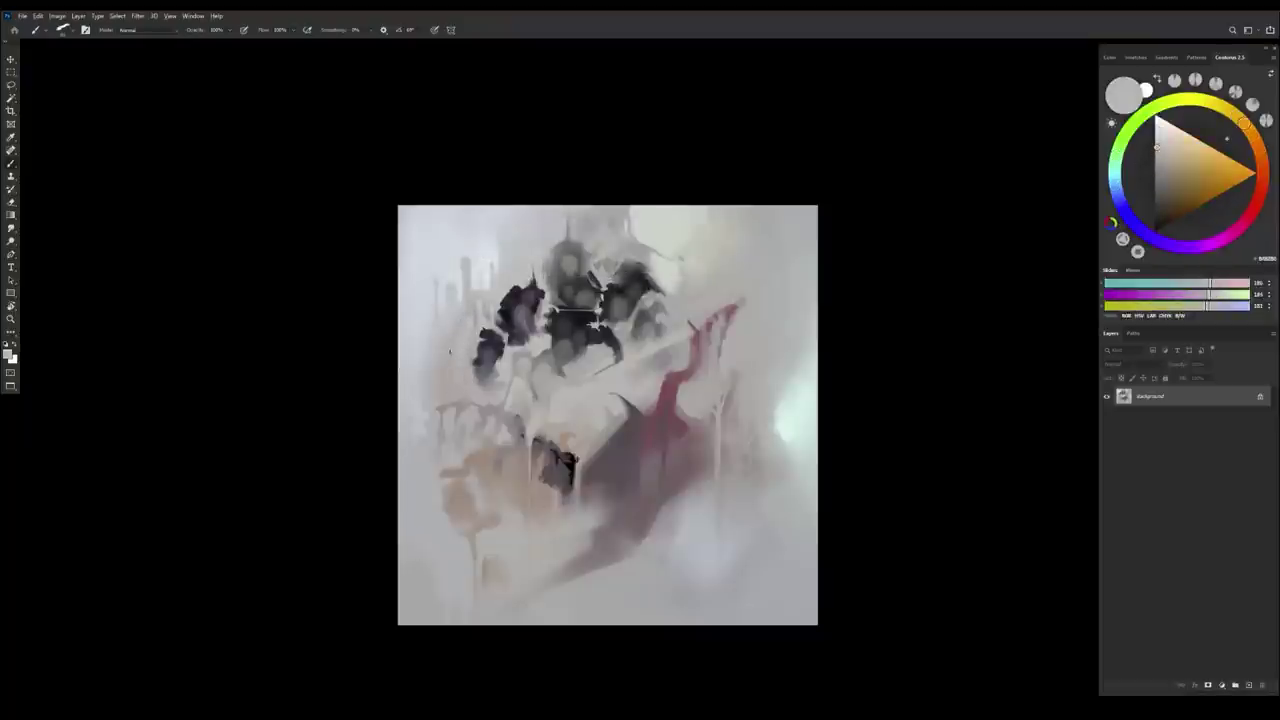
{"action": "left_click", "coordinate": [445, 382], "text": "alt"}
{"action": "left_click", "coordinate": [451, 369], "text": "alt"}
{"action": "left_click", "coordinate": [447, 344], "text": "alt"}
{"action": "left_click", "coordinate": [436, 338], "text": "alt"}
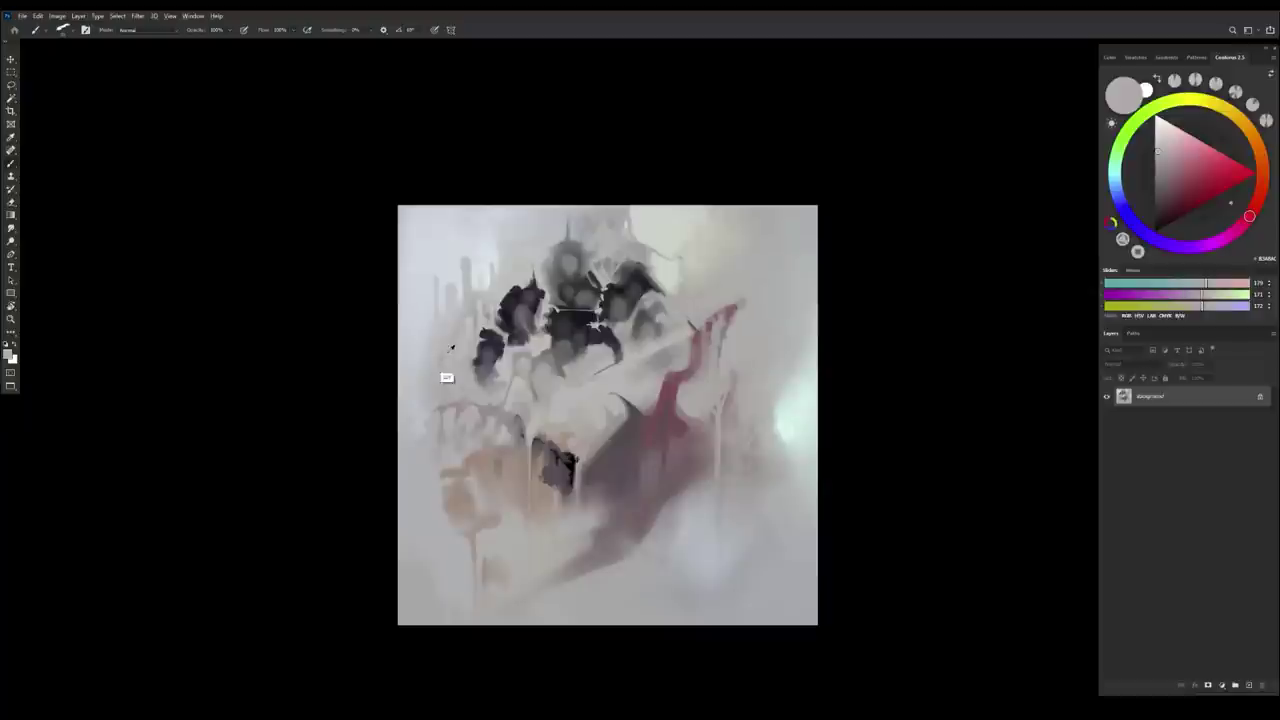
Blend the haze between the small outermost tower and the faint spires with sampled pinkish, neutral and warm light greys
{"action": "left_click", "coordinate": [448, 362], "text": "alt"}
{"action": "left_click", "coordinate": [465, 364], "text": "alt"}
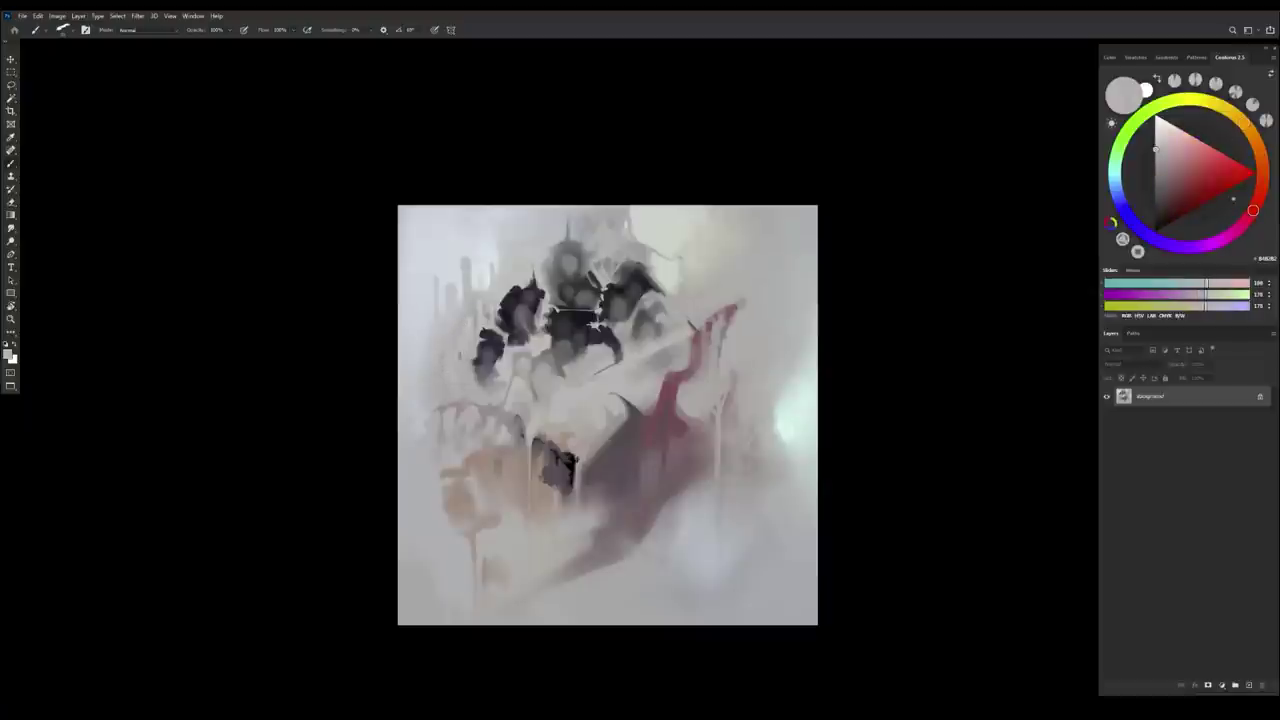
{"action": "left_click", "coordinate": [471, 357], "text": "alt"}
{"action": "left_click", "coordinate": [450, 362], "text": "alt"}
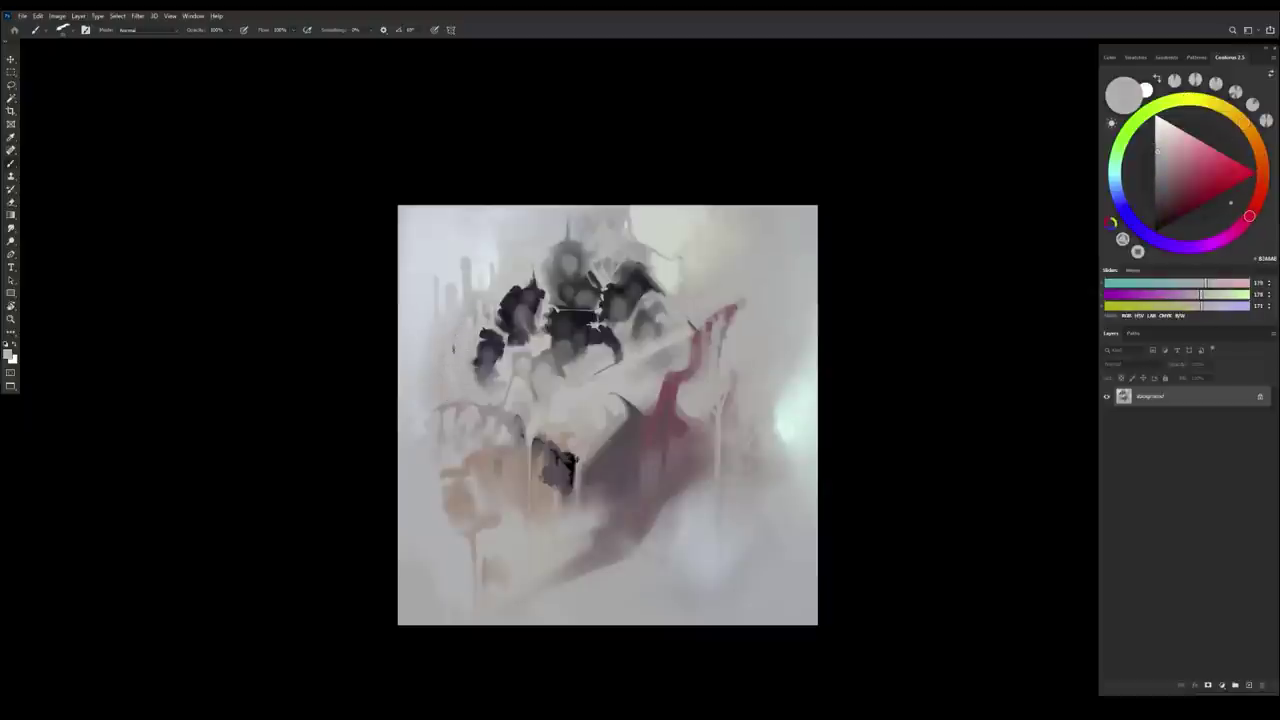
{"action": "left_click", "coordinate": [458, 347], "text": "alt"}
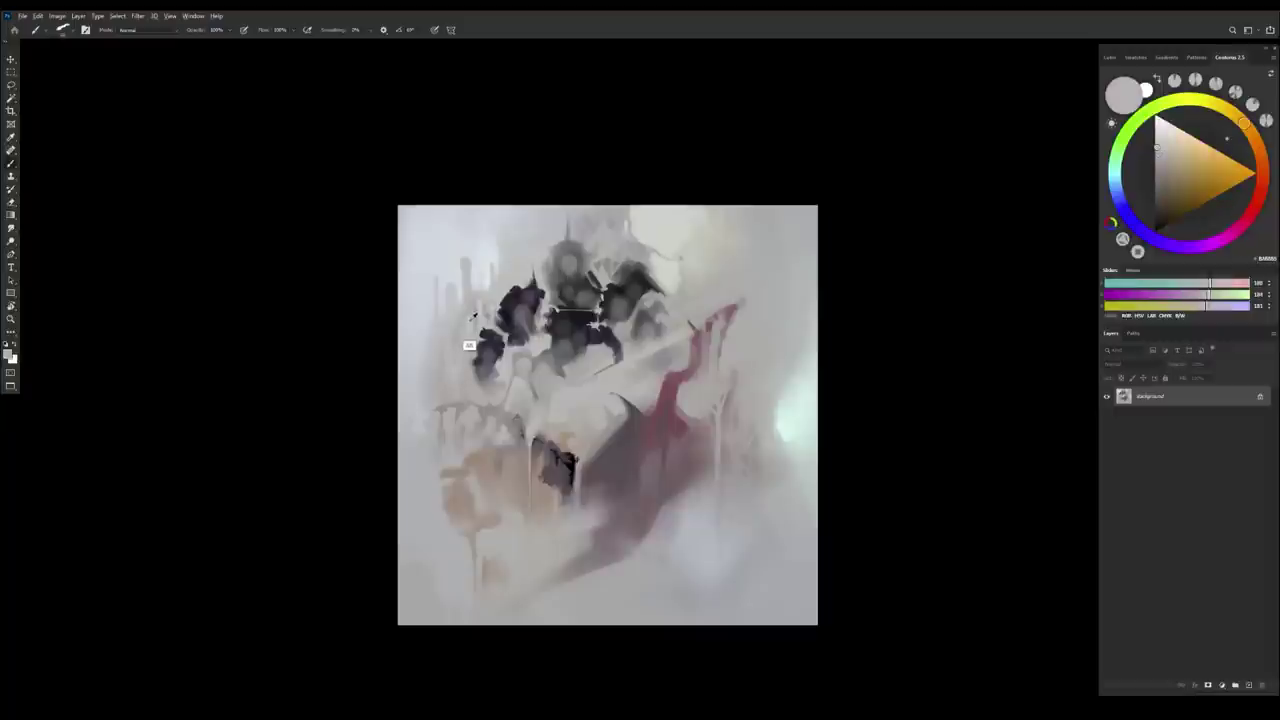
{"action": "left_click", "coordinate": [457, 345], "text": "alt"}
{"action": "left_click", "coordinate": [459, 348], "text": "alt"}
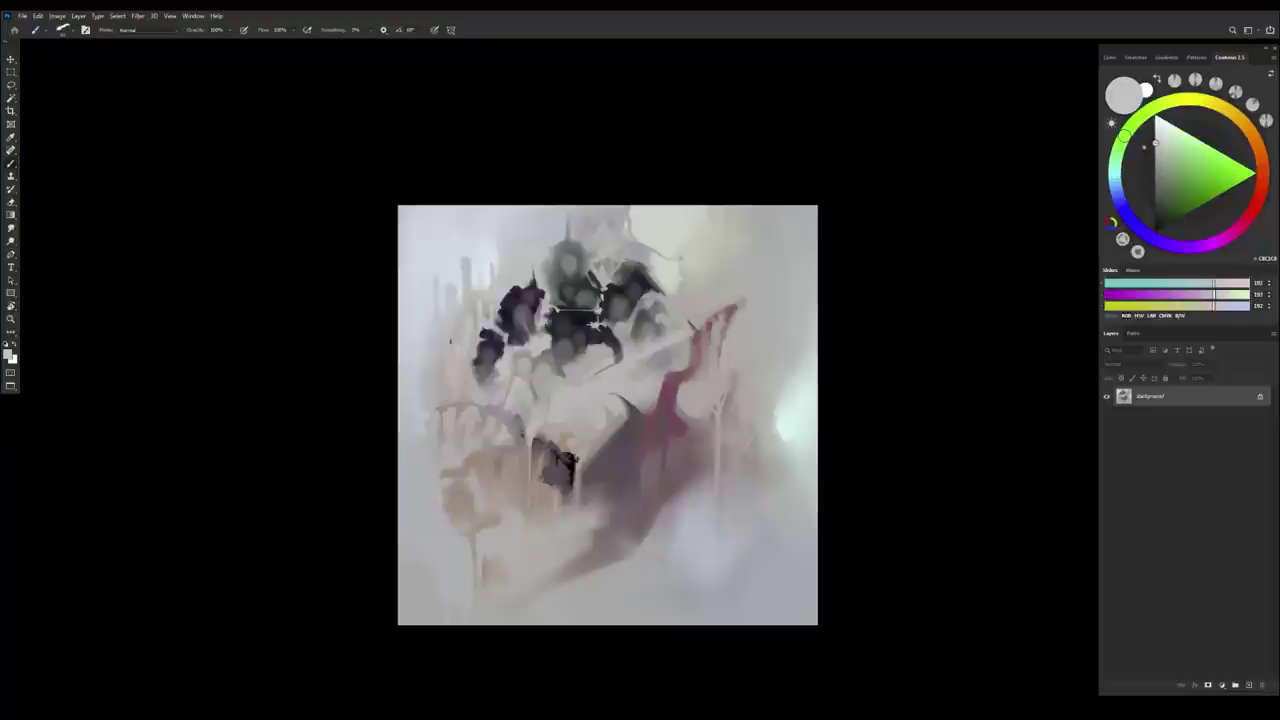
{"action": "left_click", "coordinate": [455, 362], "text": "alt"}
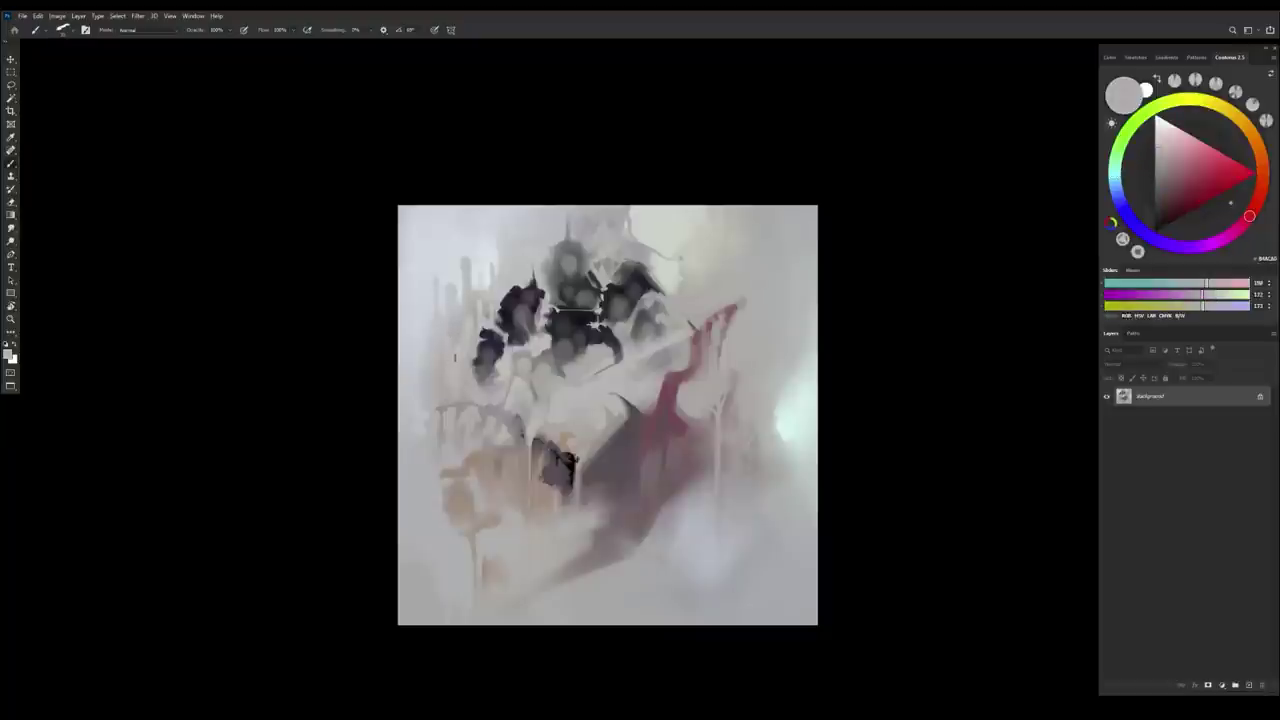
Touch up the bases of the faint outer spires with sampled pale blue-grey and pinkish grey, and flip the canvas horizontally
{"action": "left_click", "coordinate": [450, 298], "text": "alt"}
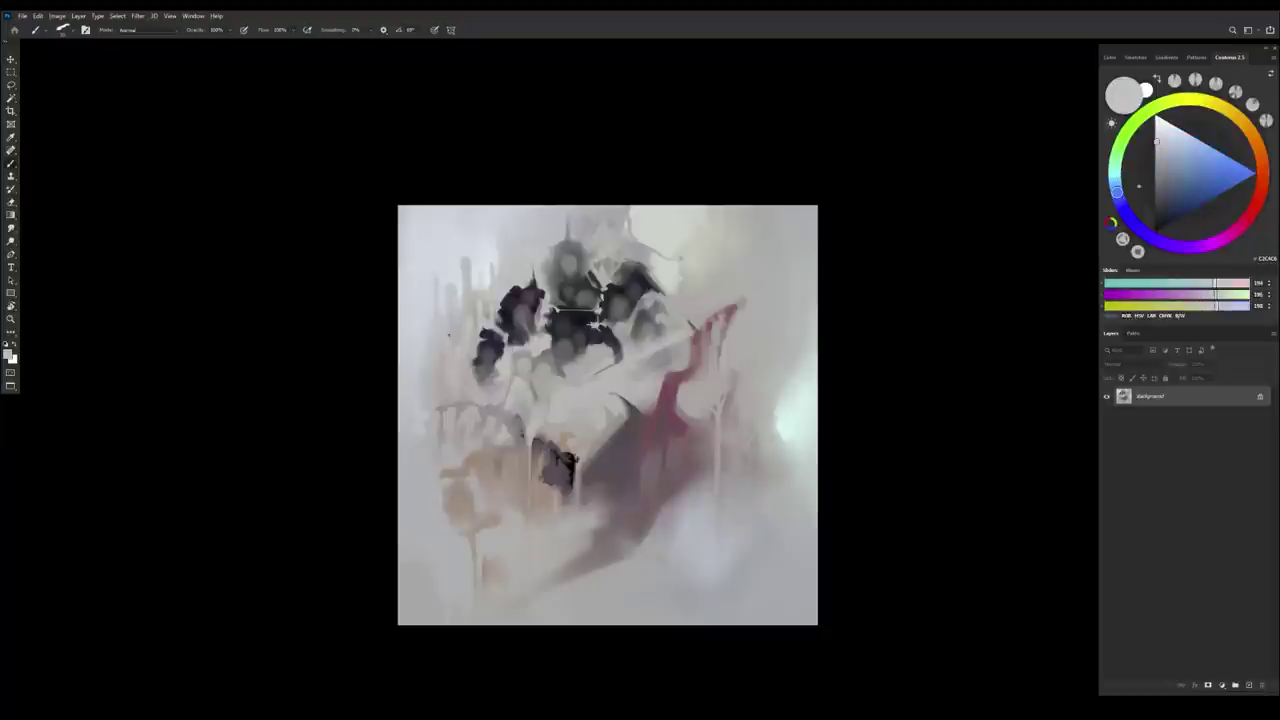
{"action": "left_click", "coordinate": [449, 335], "text": "alt"}
{"action": "left_click", "coordinate": [445, 350], "text": "alt"}
{"action": "left_click", "coordinate": [436, 425], "text": "alt"}
{"action": "left_click_drag", "start_coordinate": [508, 534], "coordinate": [560, 541]}
{"action": "key", "text": "ctrl+shift+h"}
{"action": "left_click_drag", "start_coordinate": [586, 492], "coordinate": [605, 493]}
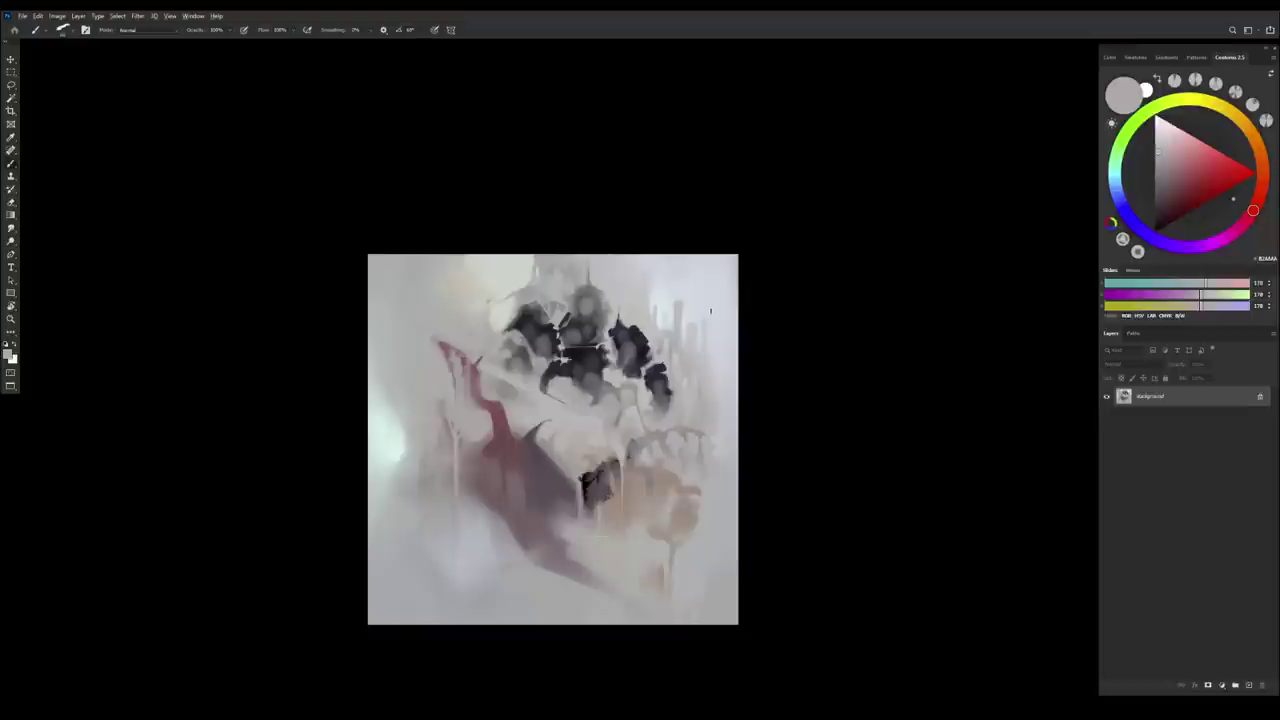
Add faint vertical spire strokes near the canvas's outer edge with sampled pale blue-greys
{"action": "left_click", "coordinate": [710, 349], "text": "alt"}
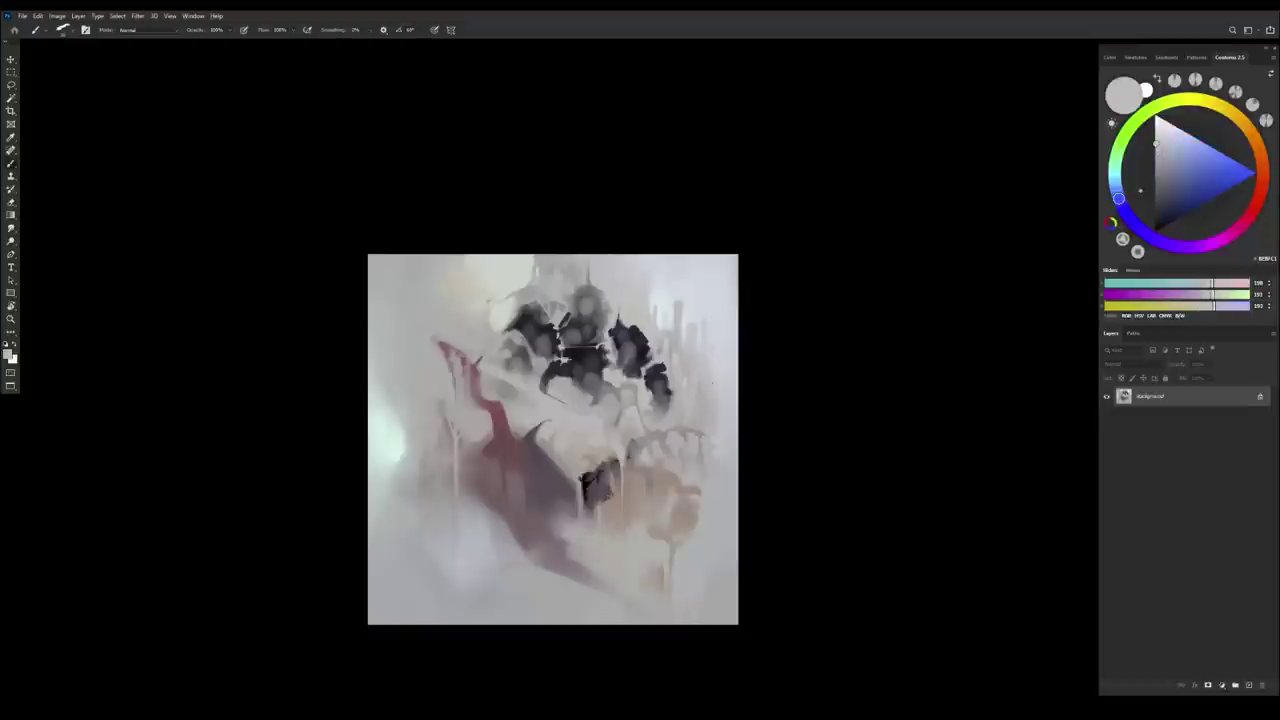
{"action": "left_click", "coordinate": [711, 347], "text": "alt"}
{"action": "left_click", "coordinate": [713, 348], "text": "alt"}
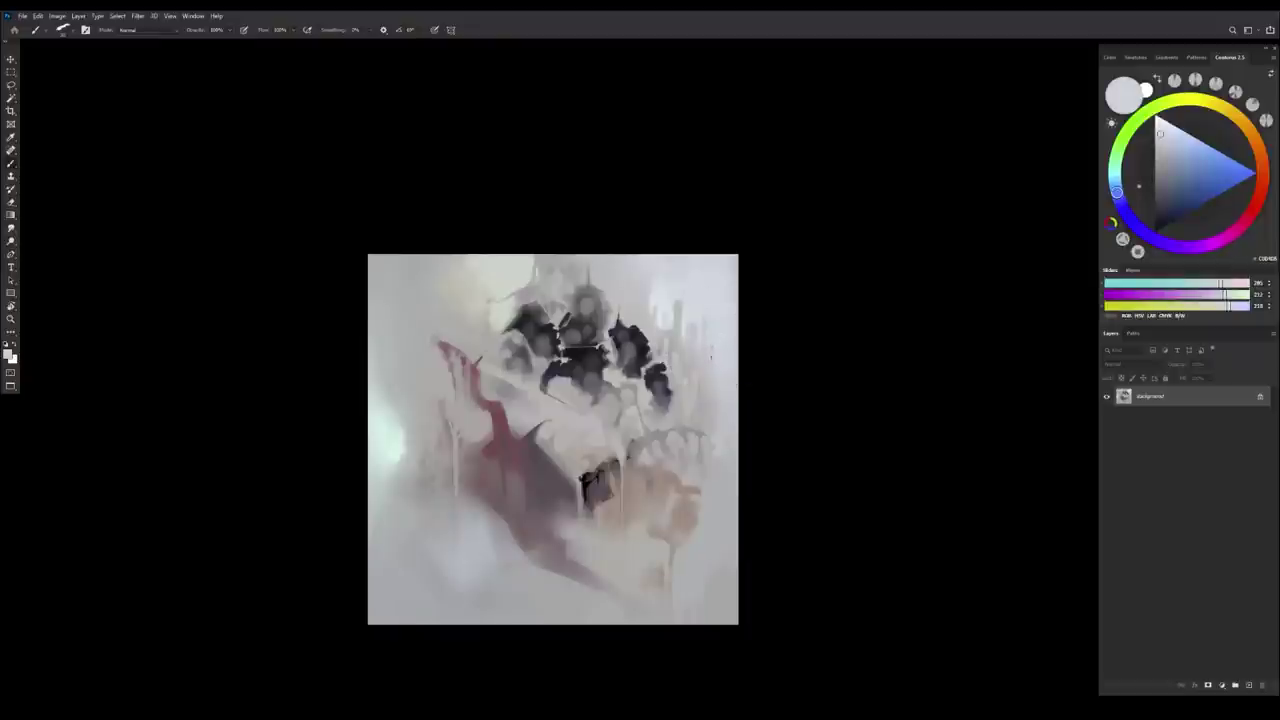
{"action": "left_click", "coordinate": [711, 349], "text": "alt"}
{"action": "left_click", "coordinate": [711, 349], "text": "alt"}
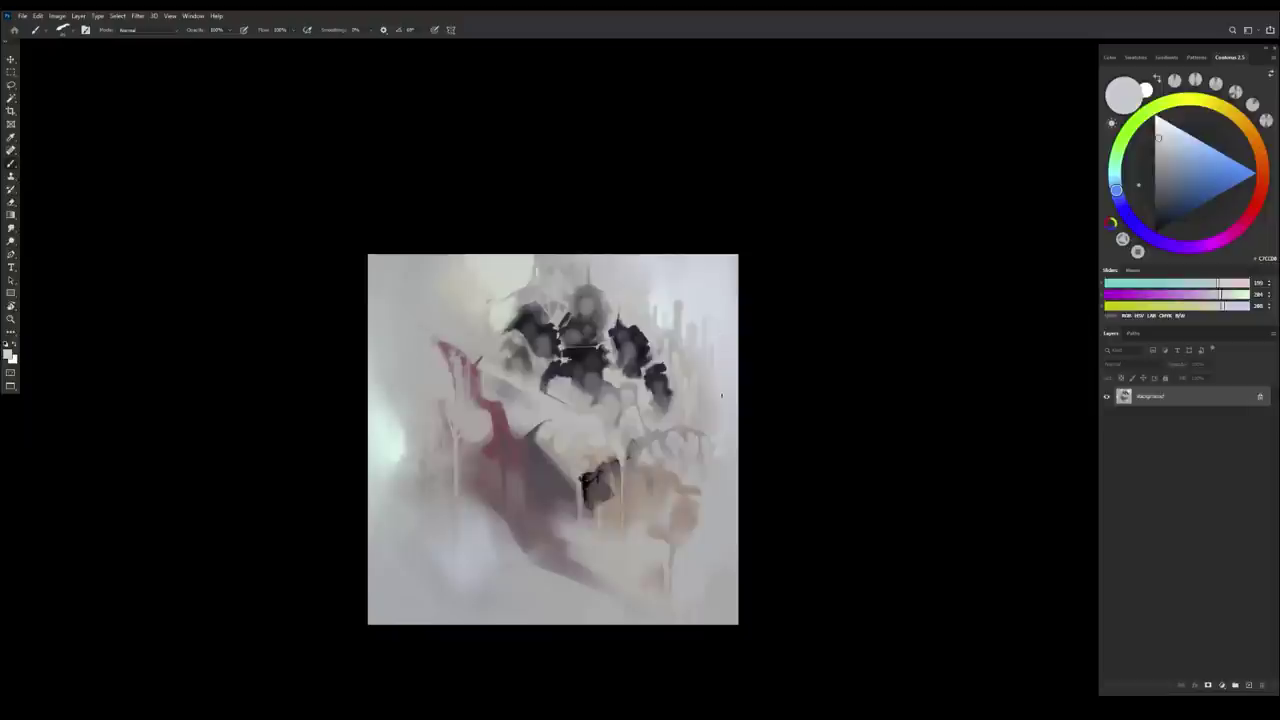
{"action": "left_click", "coordinate": [722, 362], "text": "alt"}
Lighten the mist around the faint spires nearest the dark towers with sampled pale blue-whites
{"action": "left_click", "coordinate": [660, 292], "text": "alt"}
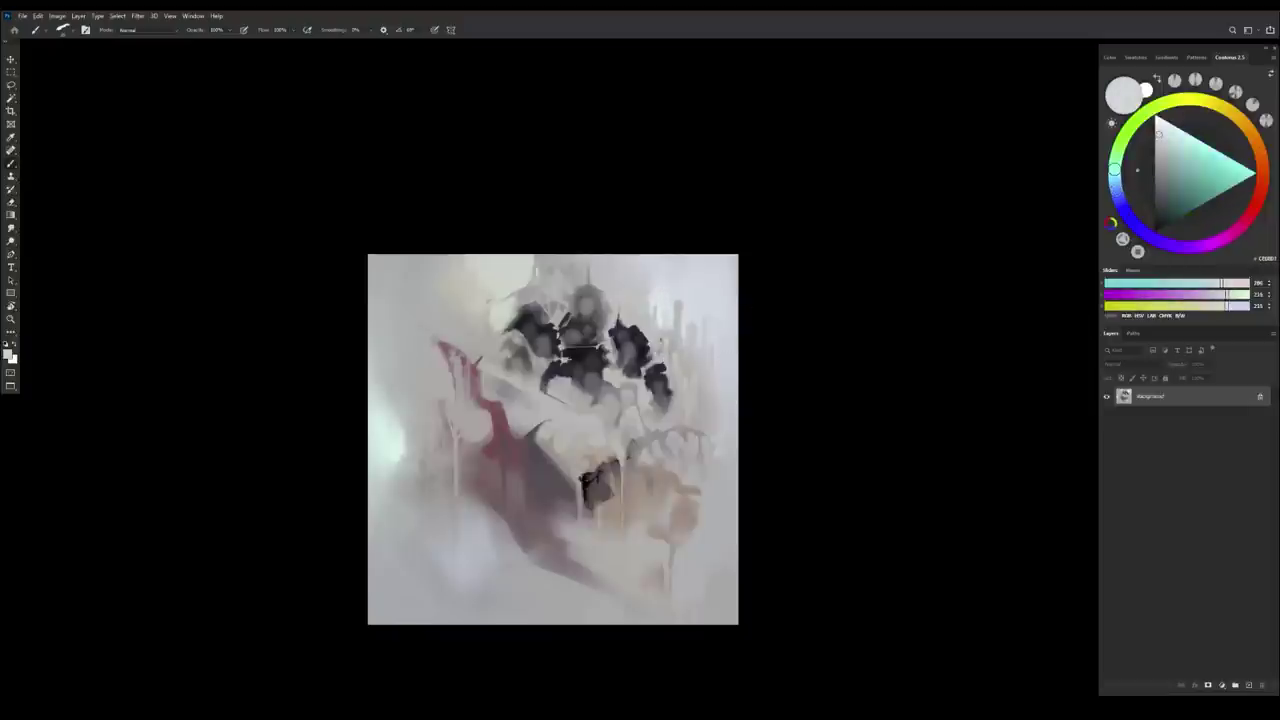
{"action": "left_click", "coordinate": [658, 323], "text": "alt"}
{"action": "left_click", "coordinate": [660, 294], "text": "alt"}
{"action": "left_click", "coordinate": [668, 310], "text": "alt"}
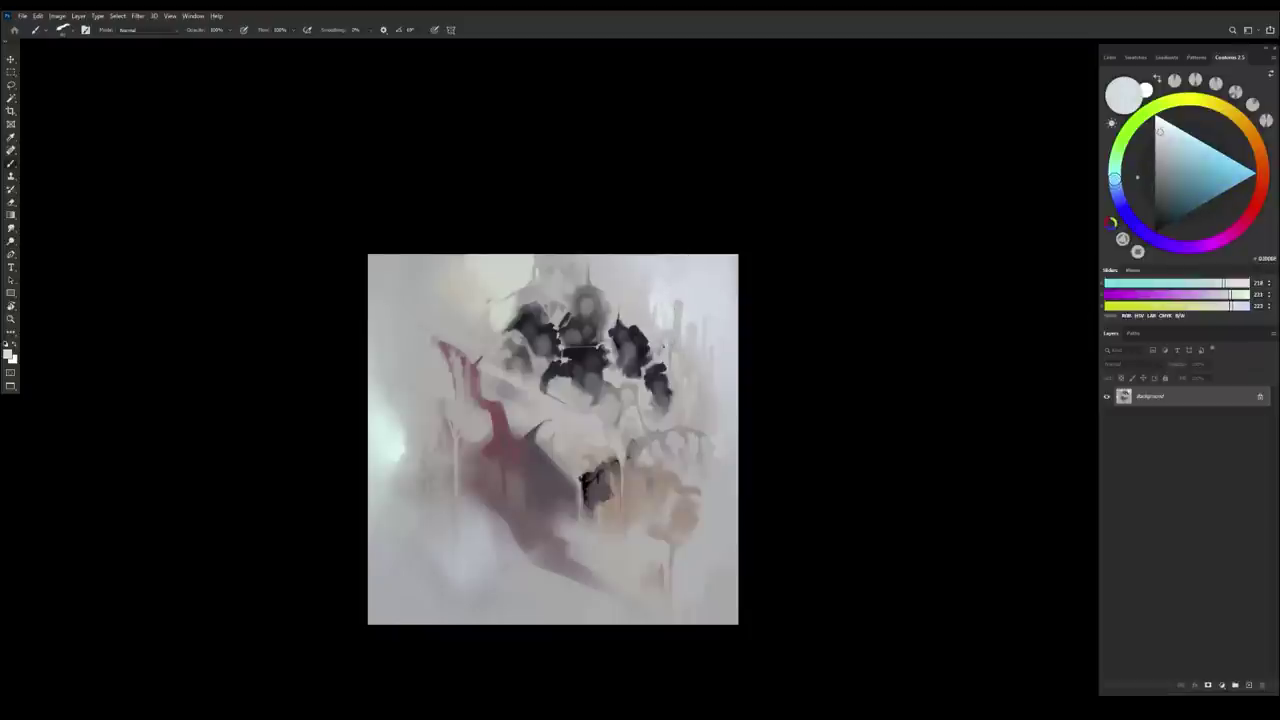
{"action": "left_click", "coordinate": [660, 329], "text": "alt"}
Shape the tip and sides of the tallest faint spire with sampled pale blue-greys and blue-whites
{"action": "left_click", "coordinate": [688, 328], "text": "alt"}
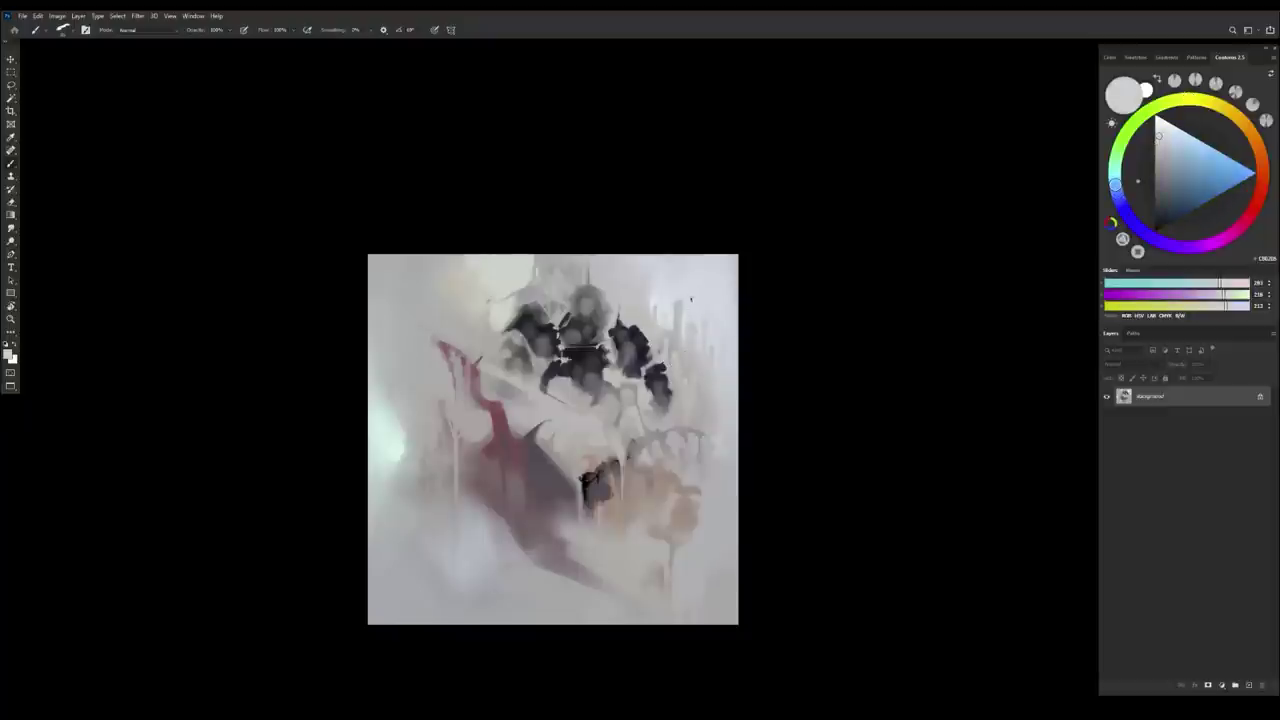
{"action": "left_click", "coordinate": [691, 311], "text": "alt"}
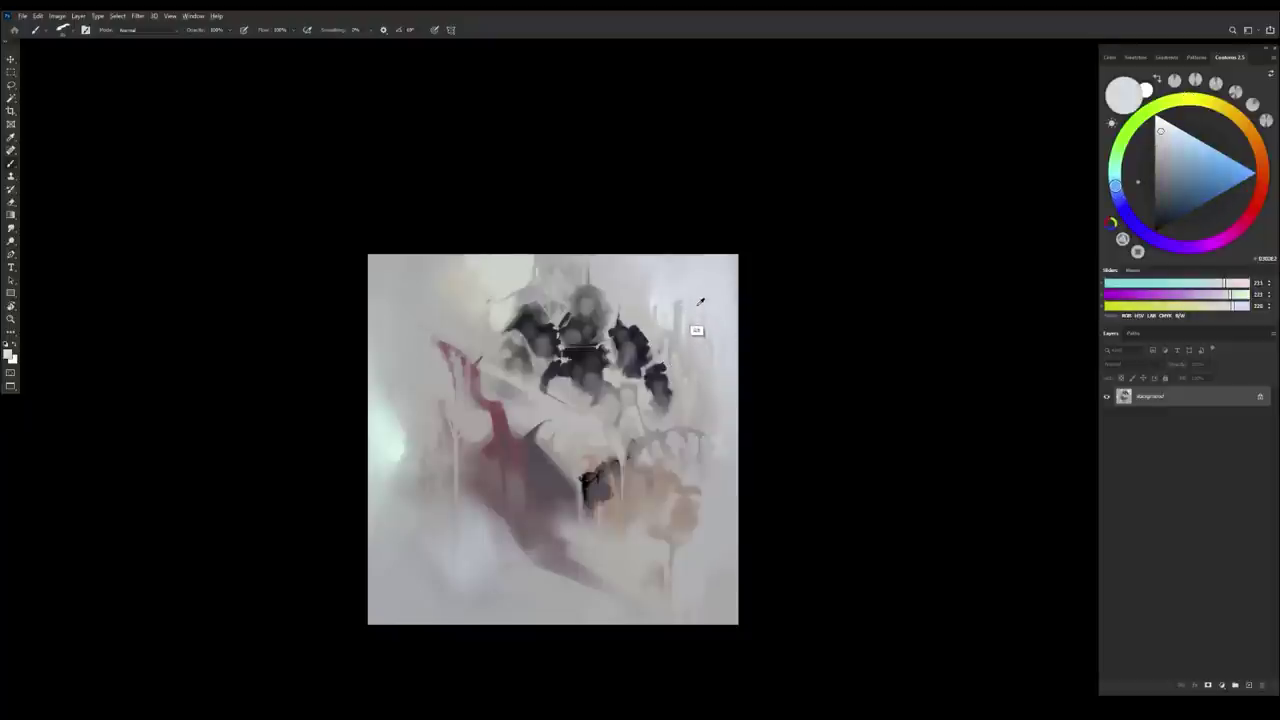
{"action": "left_click", "coordinate": [671, 297], "text": "alt"}
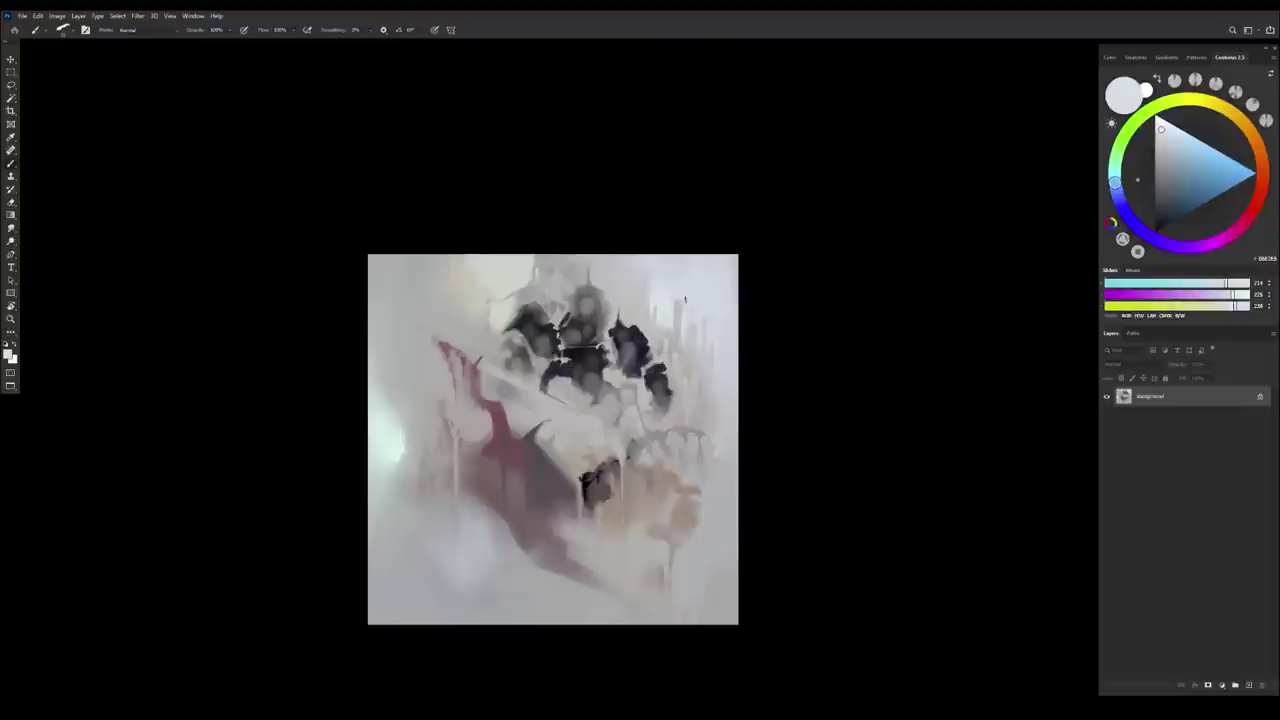
{"action": "left_click", "coordinate": [669, 282], "text": "alt"}
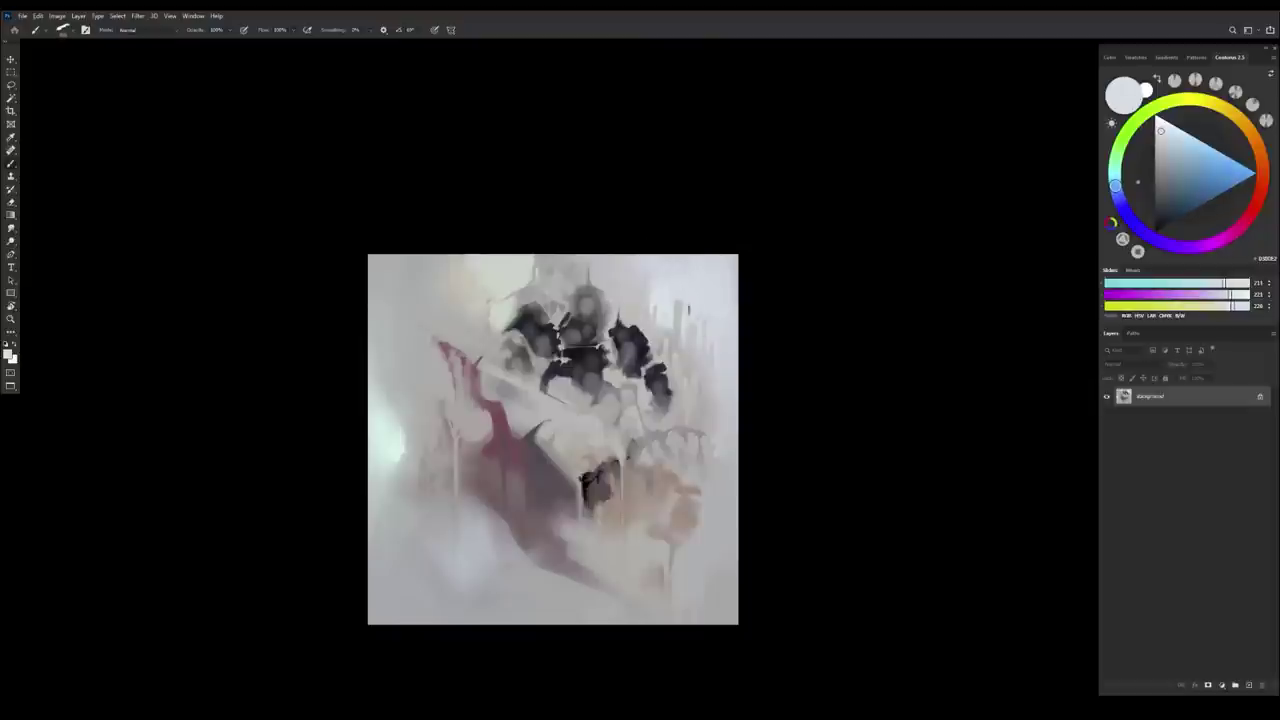
{"action": "left_click", "coordinate": [677, 276], "text": "alt"}
{"action": "left_click", "coordinate": [673, 268], "text": "alt"}
Refine the outermost faint spires down to the end of the grey arch with sampled pale blue-greys and a light purplish grey
{"action": "left_click", "coordinate": [716, 340], "text": "alt"}
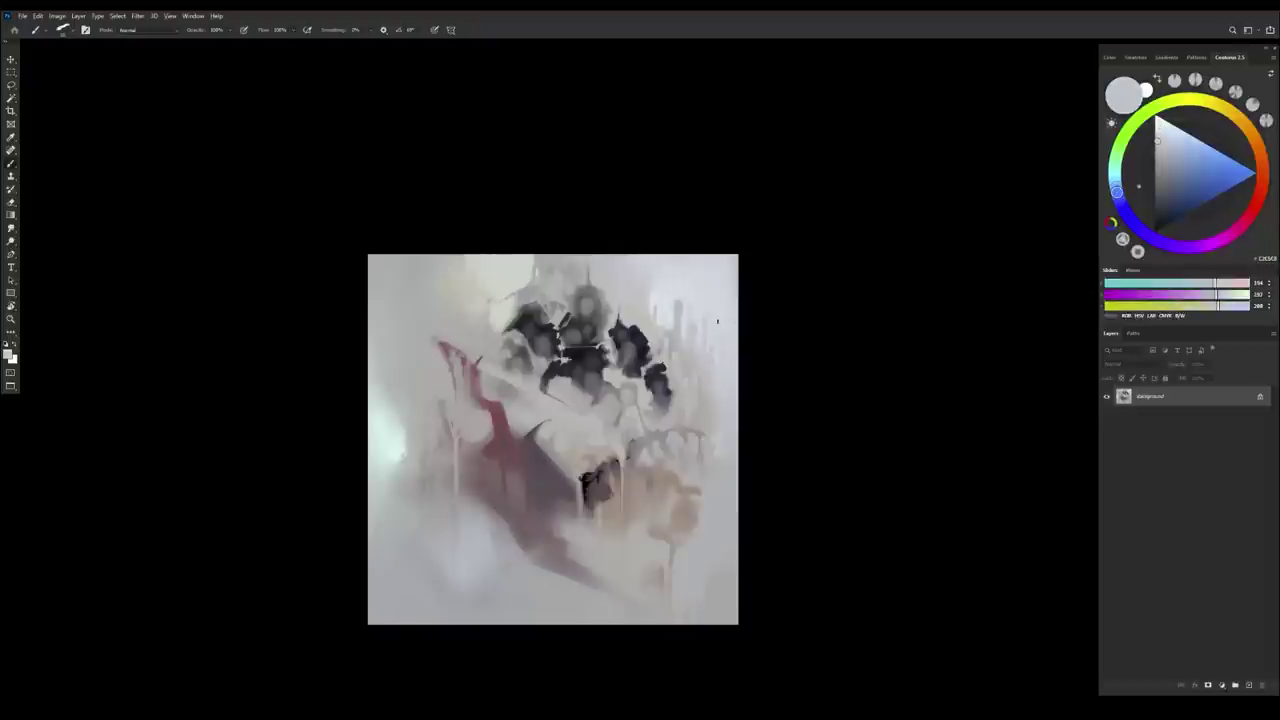
{"action": "left_click", "coordinate": [722, 328], "text": "alt"}
{"action": "left_click", "coordinate": [720, 333], "text": "alt"}
{"action": "left_click", "coordinate": [720, 376], "text": "alt"}
{"action": "left_click", "coordinate": [720, 345], "text": "alt"}
{"action": "left_click", "coordinate": [713, 383], "text": "alt"}
{"action": "left_click", "coordinate": [715, 423], "text": "alt"}
{"action": "left_click", "coordinate": [717, 400], "text": "alt"}
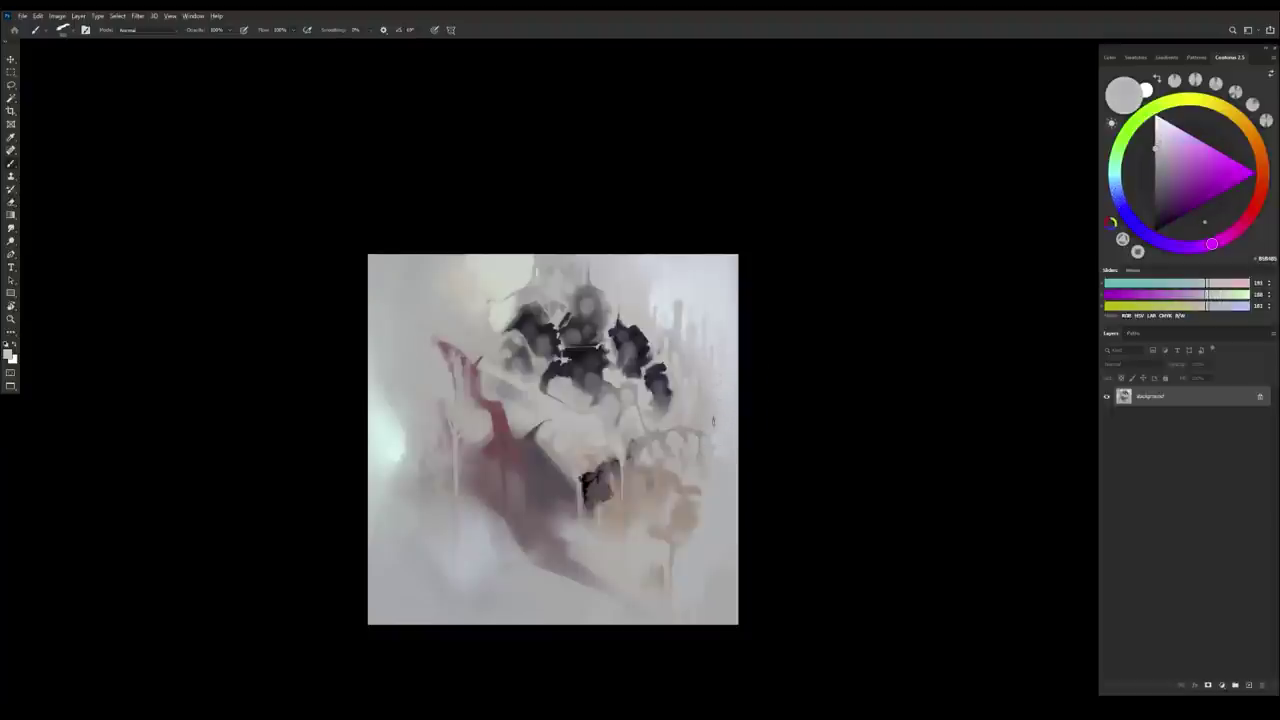
{"action": "left_click", "coordinate": [727, 446], "text": "alt"}
{"action": "left_click", "coordinate": [722, 412], "text": "alt"}
Blend the misty area between the small outermost dark tower and the grey arch with sampled warm and pinkish greys
{"action": "left_click", "coordinate": [704, 400], "text": "alt"}
{"action": "left_click", "coordinate": [697, 395], "text": "alt"}
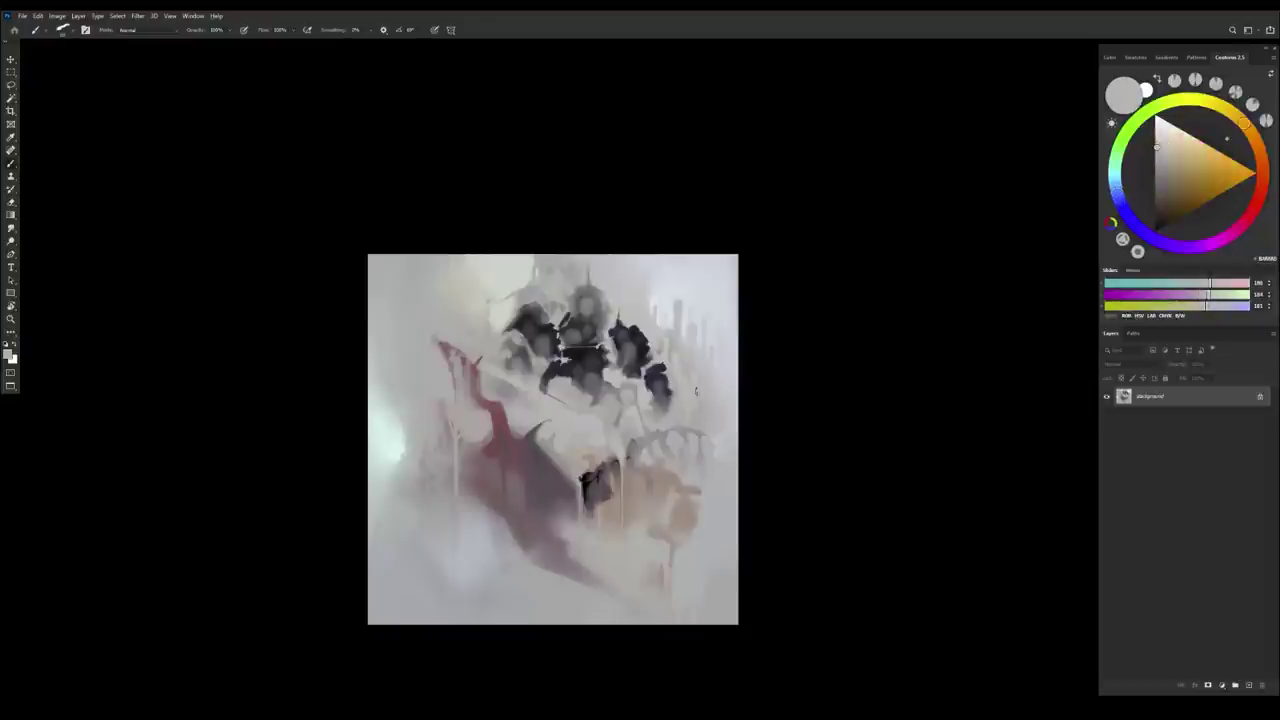
{"action": "left_click", "coordinate": [692, 418], "text": "alt"}
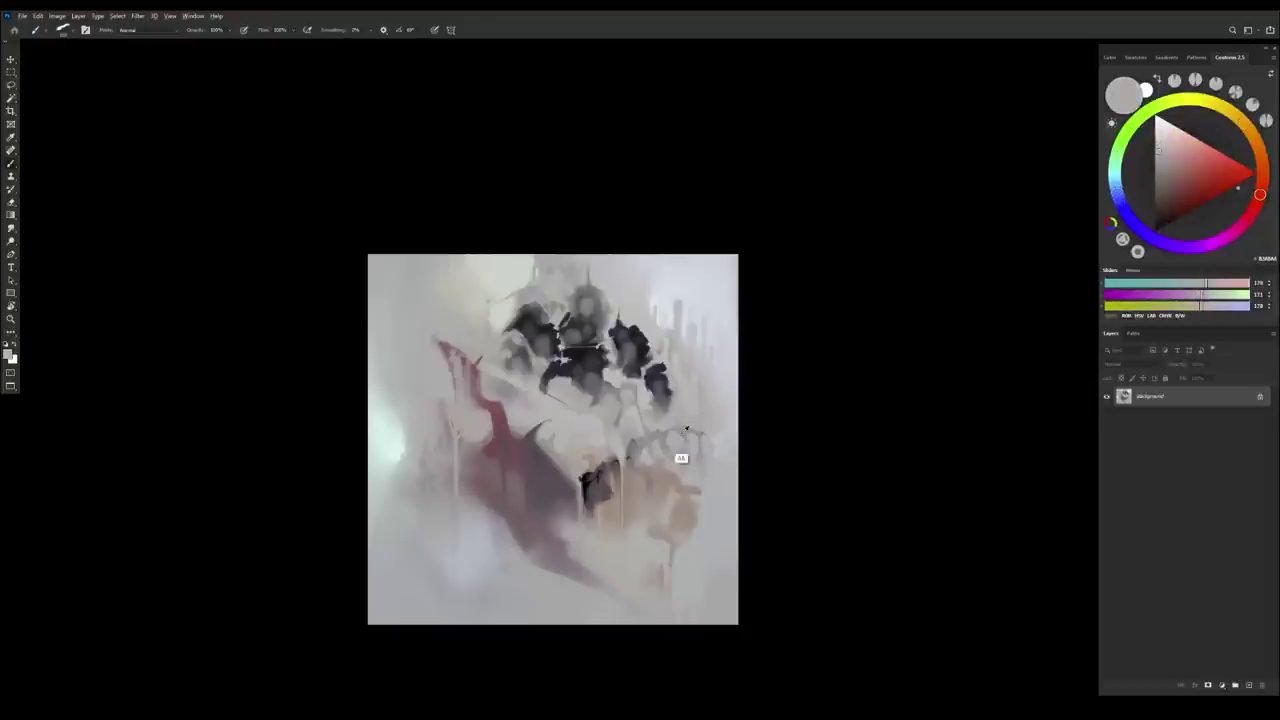
{"action": "left_click", "coordinate": [686, 397], "text": "alt"}
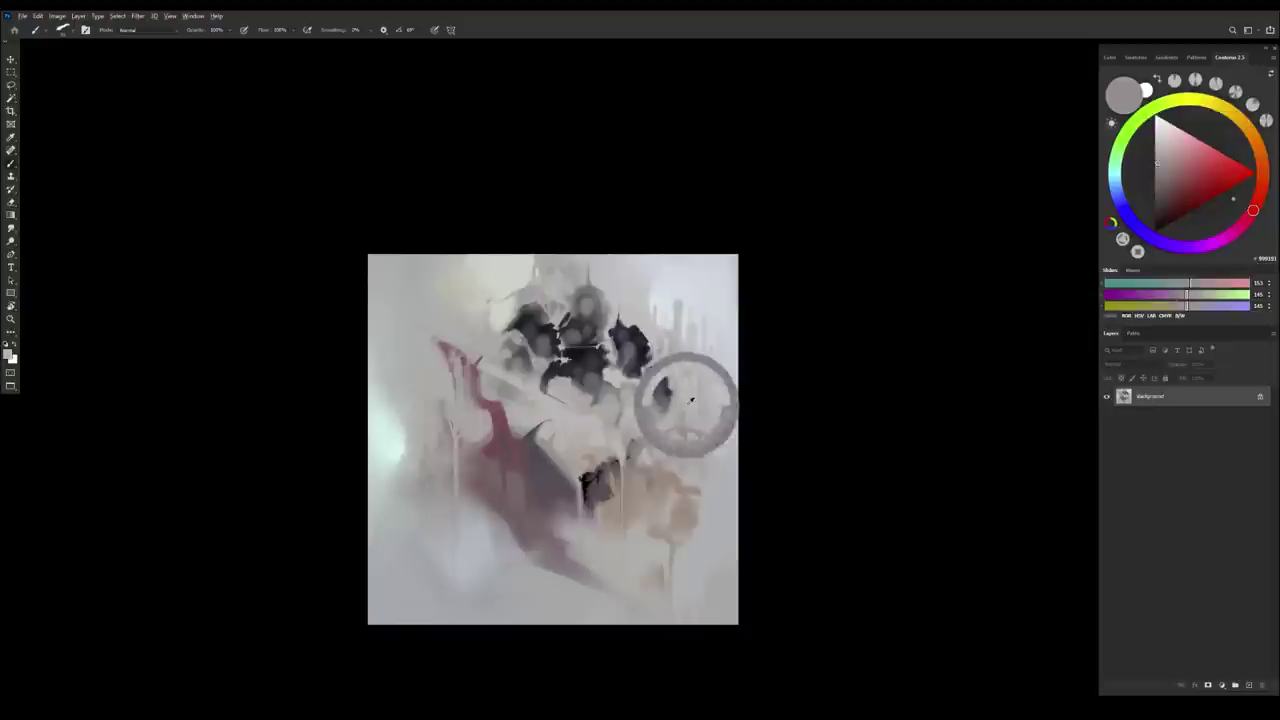
{"action": "left_click", "coordinate": [686, 430], "text": "alt"}
{"action": "left_click", "coordinate": [679, 437], "text": "alt"}
{"action": "left_click", "coordinate": [678, 388], "text": "alt"}
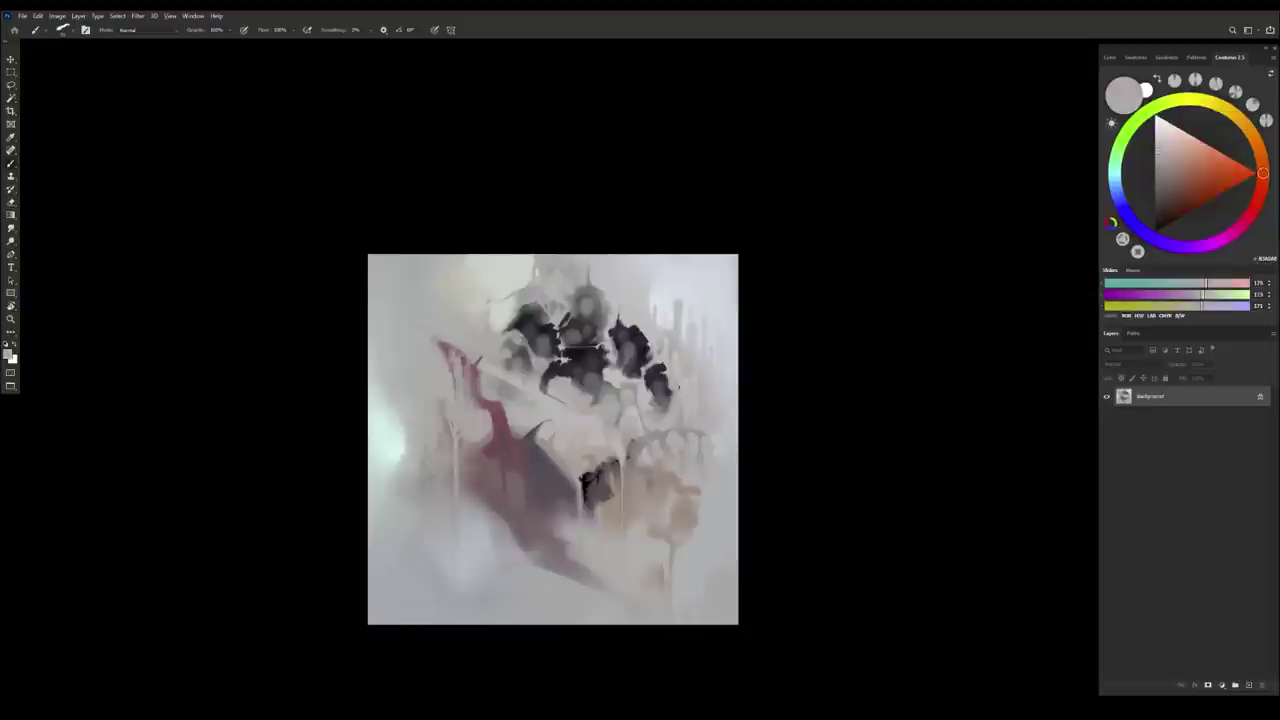
{"action": "left_click", "coordinate": [674, 420], "text": "alt"}
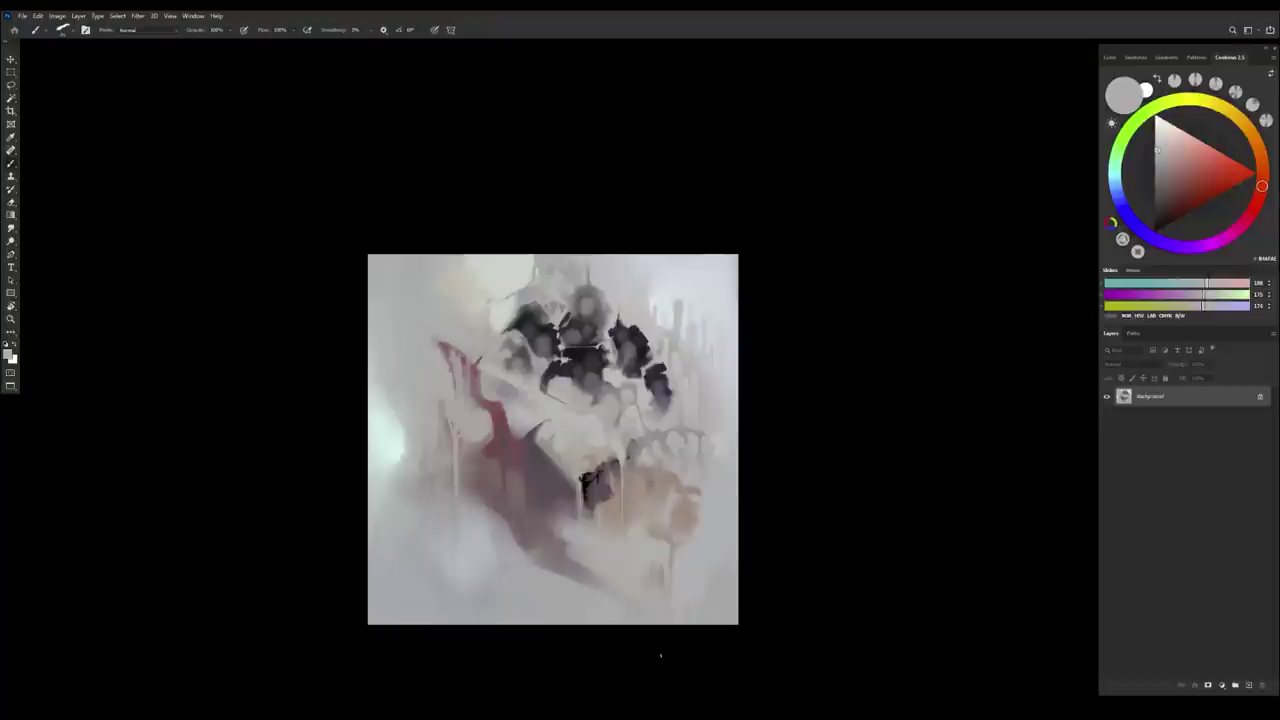
Flip the canvas horizontally and back while viewing the whole painting smaller to check the composition
{"action": "key", "text": "ctrl+shift+h"}
{"action": "left_click_drag", "start_coordinate": [600, 452], "coordinate": [632, 464]}
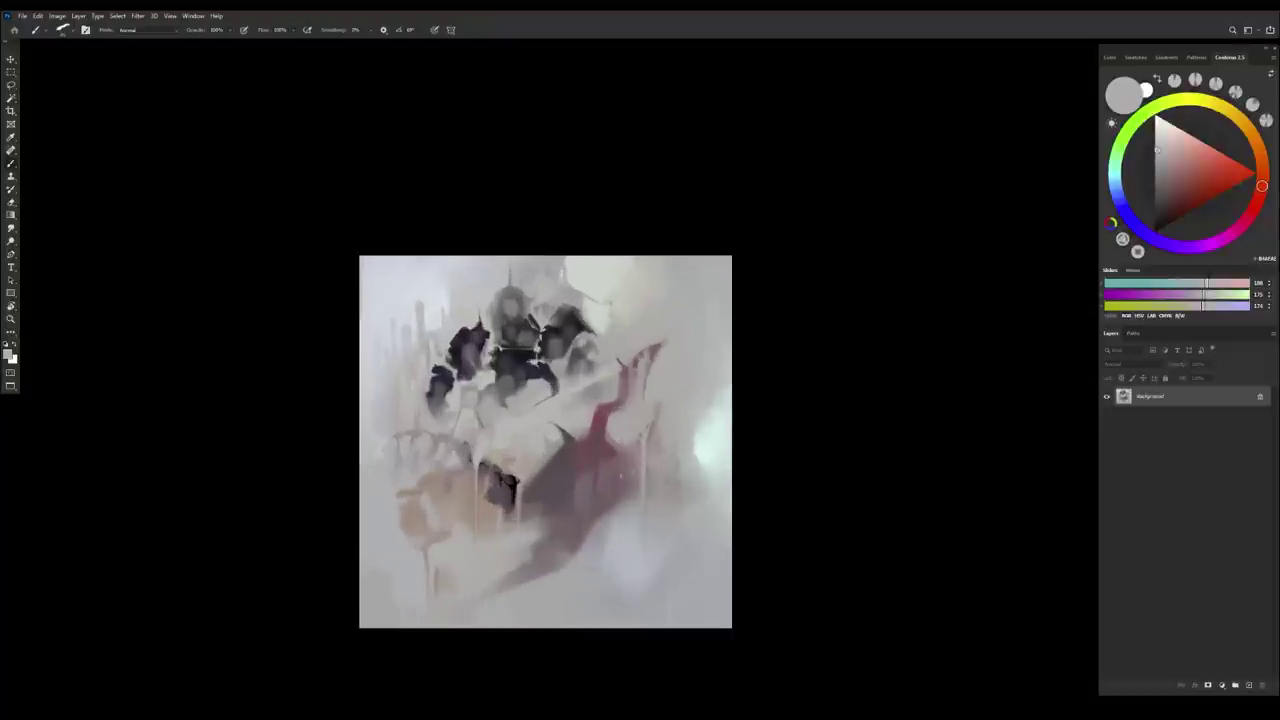
{"action": "scroll", "coordinate": [600, 485], "scroll_direction": "down", "scroll_amount": 1}
{"action": "scroll", "coordinate": [615, 485], "scroll_direction": "up", "scroll_amount": 1}
{"action": "key", "text": "ctrl+shift+h"}
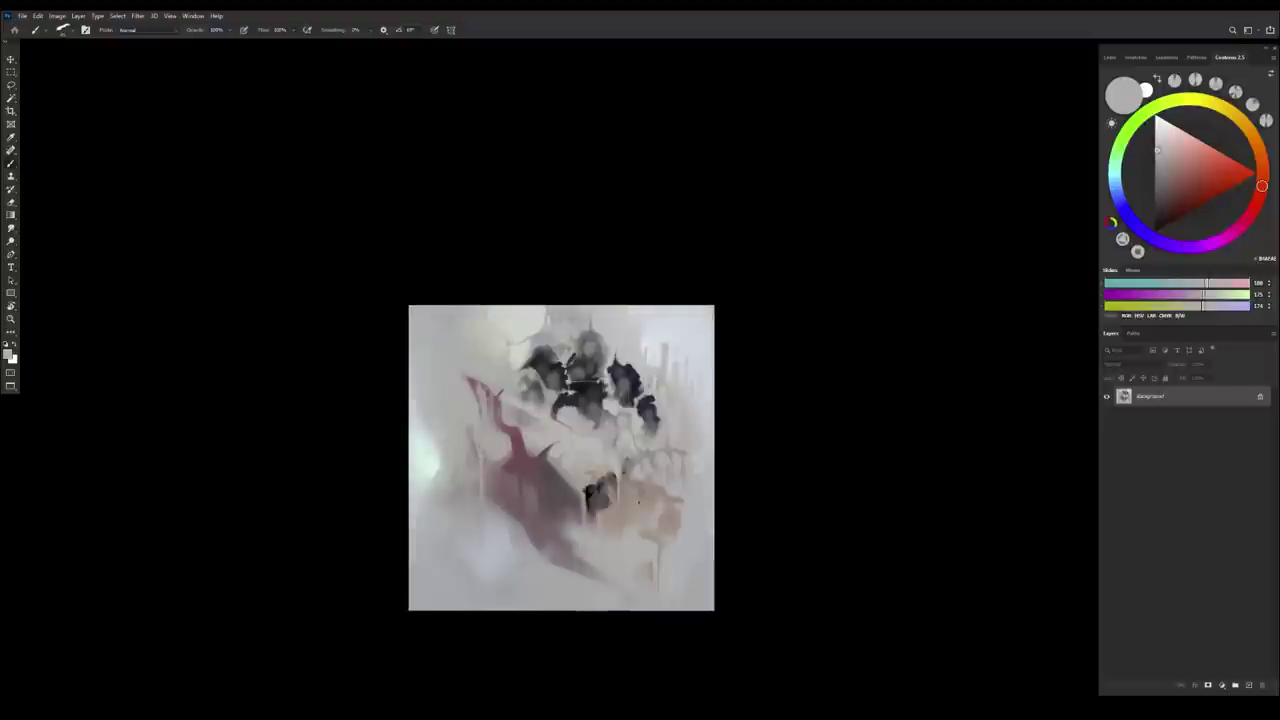
{"action": "scroll", "coordinate": [637, 522], "scroll_direction": "down", "scroll_amount": 2}
{"action": "scroll", "coordinate": [643, 608], "scroll_direction": "up", "scroll_amount": 2}
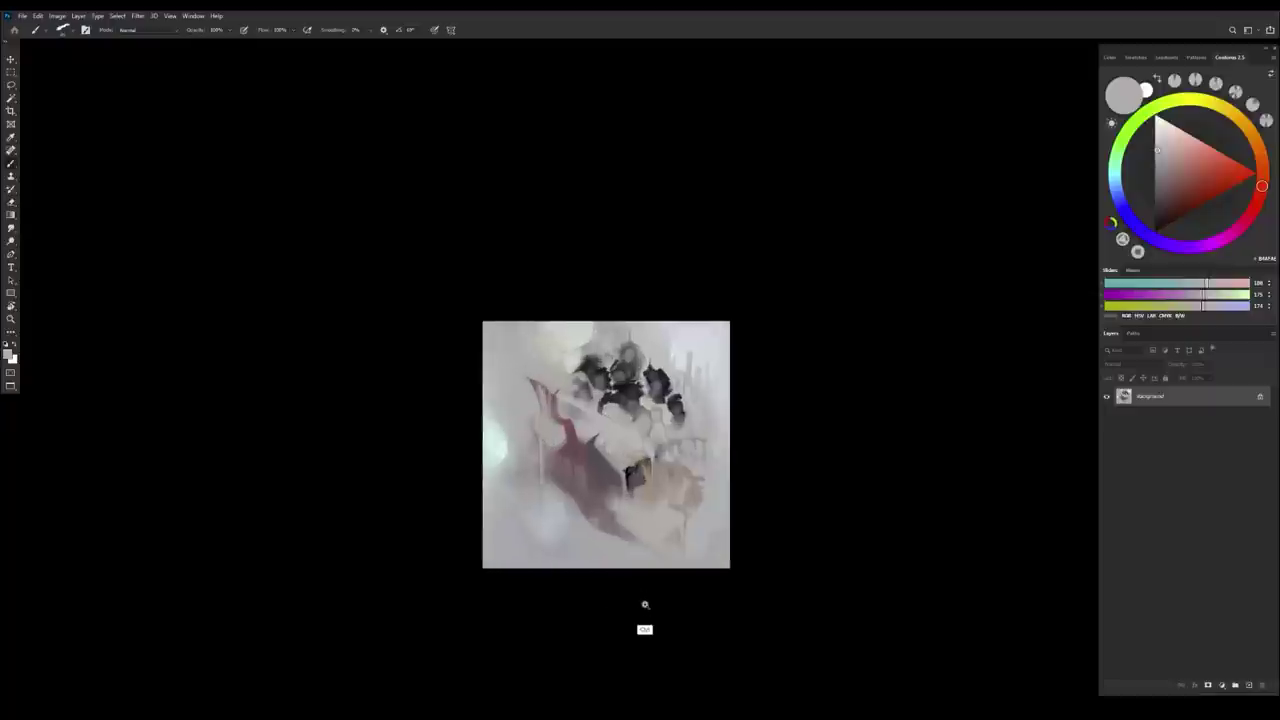
Paint dark strokes below the curved spike of the purplish-grey mass with sampled near-black and dark purple, using a larger brush
{"action": "left_click", "coordinate": [602, 455], "text": "alt"}
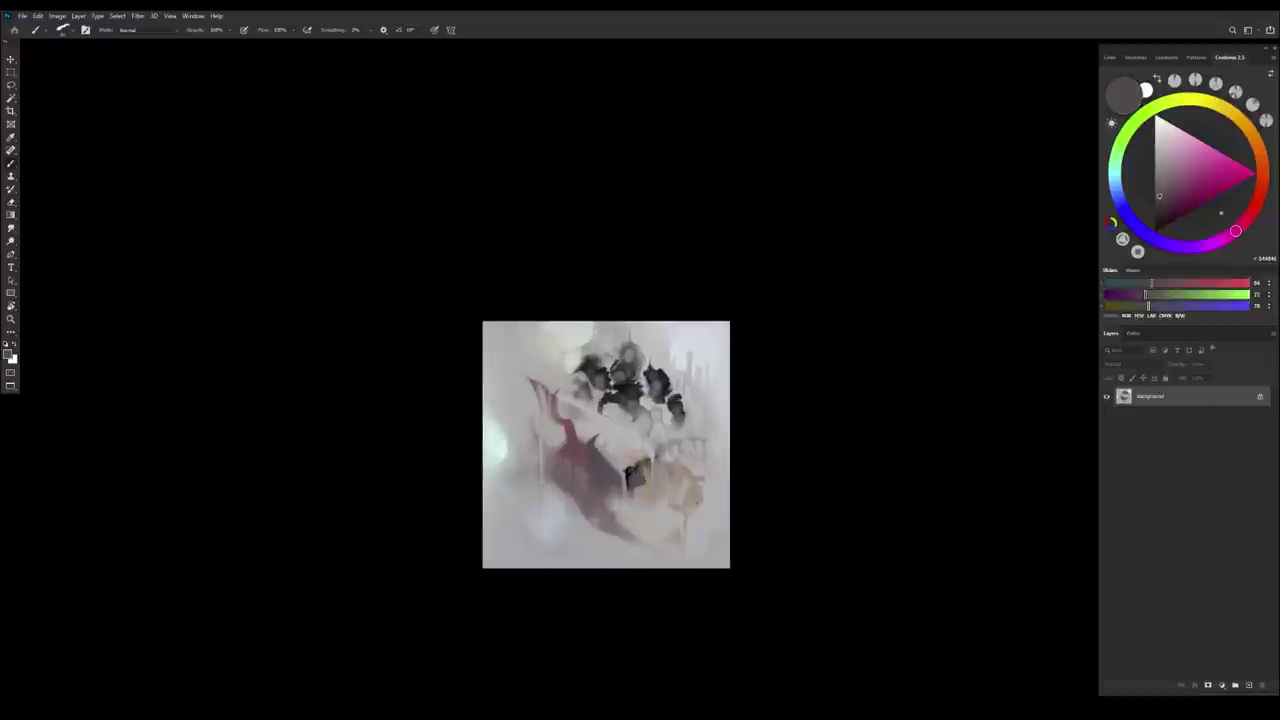
{"action": "left_click", "coordinate": [627, 389], "text": "alt"}
{"action": "left_click_drag", "start_coordinate": [594, 453], "coordinate": [600, 470]}
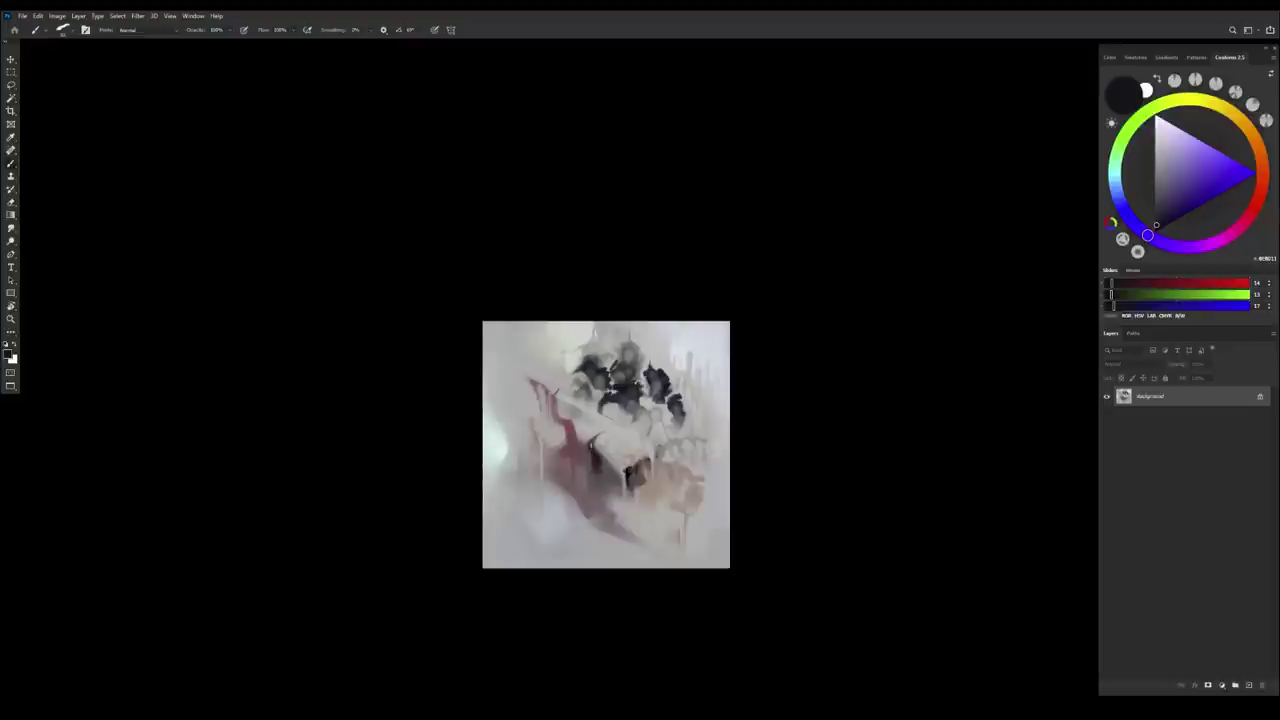
{"action": "left_click", "coordinate": [597, 447], "text": "alt"}
{"action": "key", "text": "]"}
{"action": "key", "text": "]"}
{"action": "key", "text": "]"}
{"action": "key", "text": "]"}
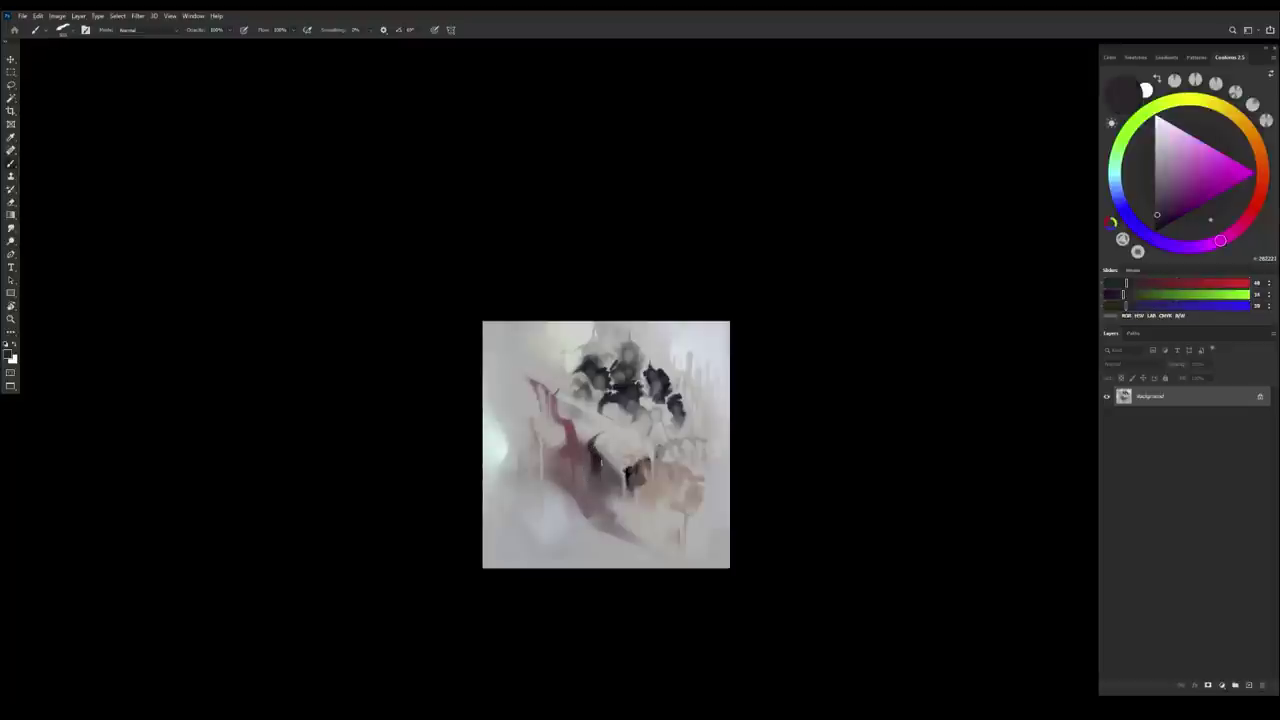
{"action": "left_click_drag", "start_coordinate": [598, 453], "coordinate": [604, 462]}
Paint dark curved accents along the lower edge of the purplish mass and blend them with sampled purplish greys
{"action": "mouse_move", "coordinate": [597, 514]}
{"action": "left_mouse_down"}
{"action": "mouse_move", "coordinate": [645, 552]}
{"action": "mouse_move", "coordinate": [615, 535]}
{"action": "left_mouse_up"}
{"action": "left_click", "coordinate": [607, 525], "text": "alt"}
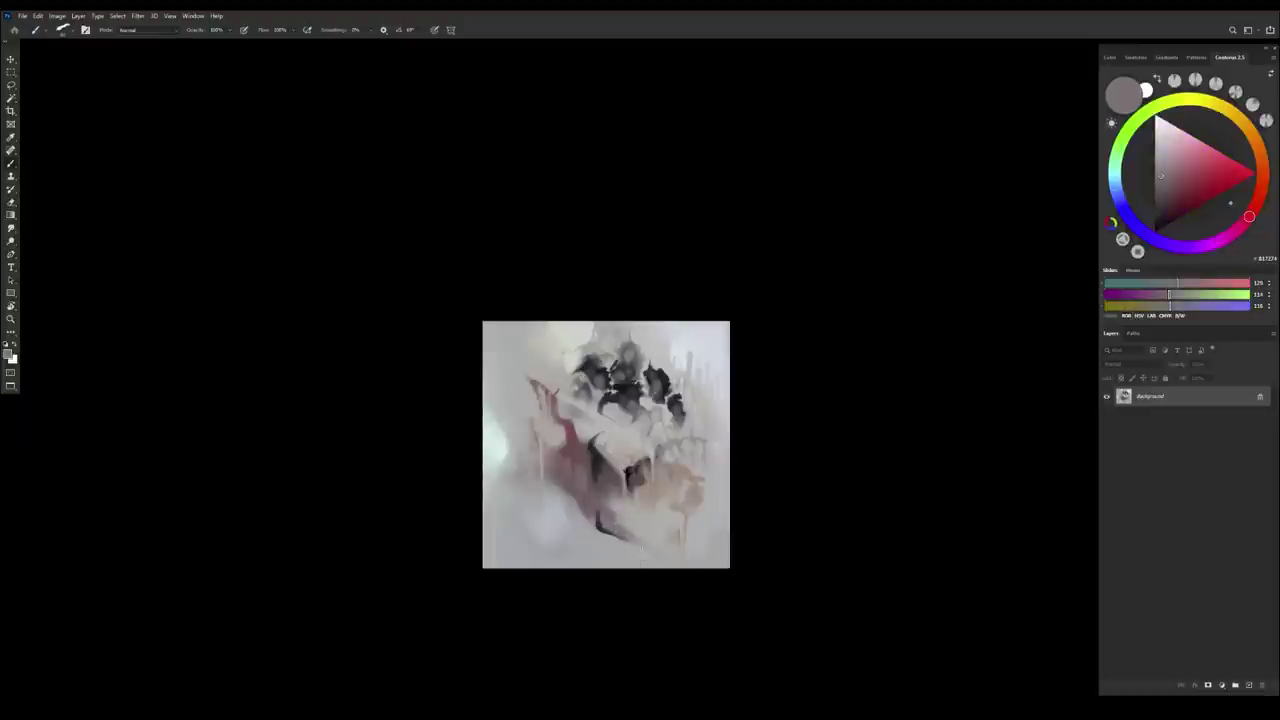
{"action": "left_click", "coordinate": [598, 540], "text": "alt"}
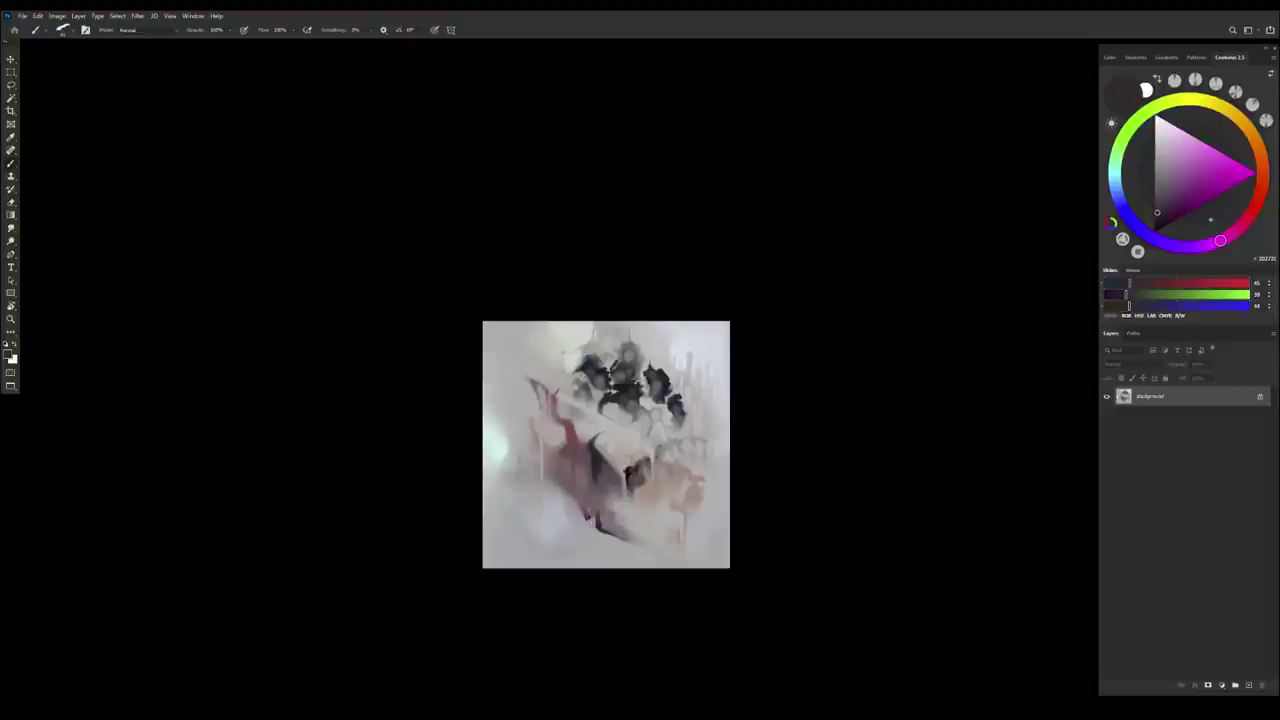
{"action": "left_click_drag", "start_coordinate": [589, 506], "coordinate": [586, 514]}
{"action": "left_click", "coordinate": [591, 521], "text": "alt"}
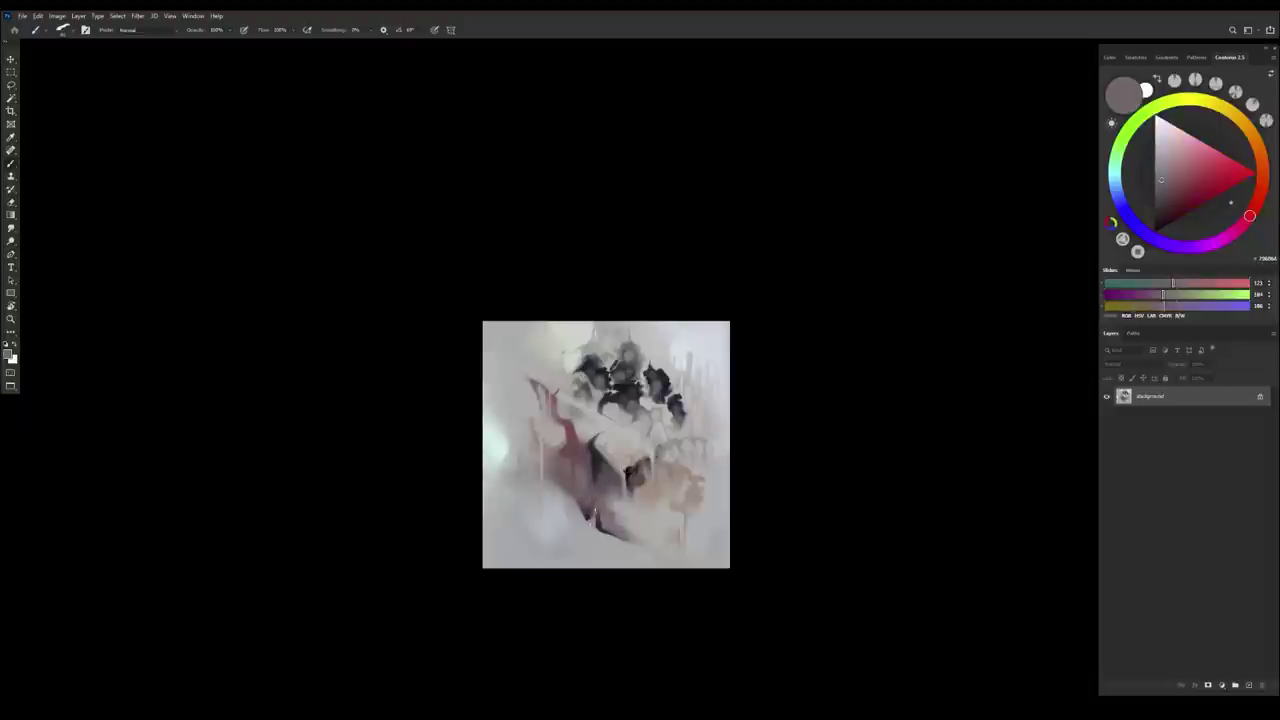
{"action": "left_click_drag", "start_coordinate": [594, 520], "coordinate": [597, 505]}
{"action": "left_click", "coordinate": [606, 519], "text": "alt"}
{"action": "left_click", "coordinate": [602, 527], "text": "alt"}
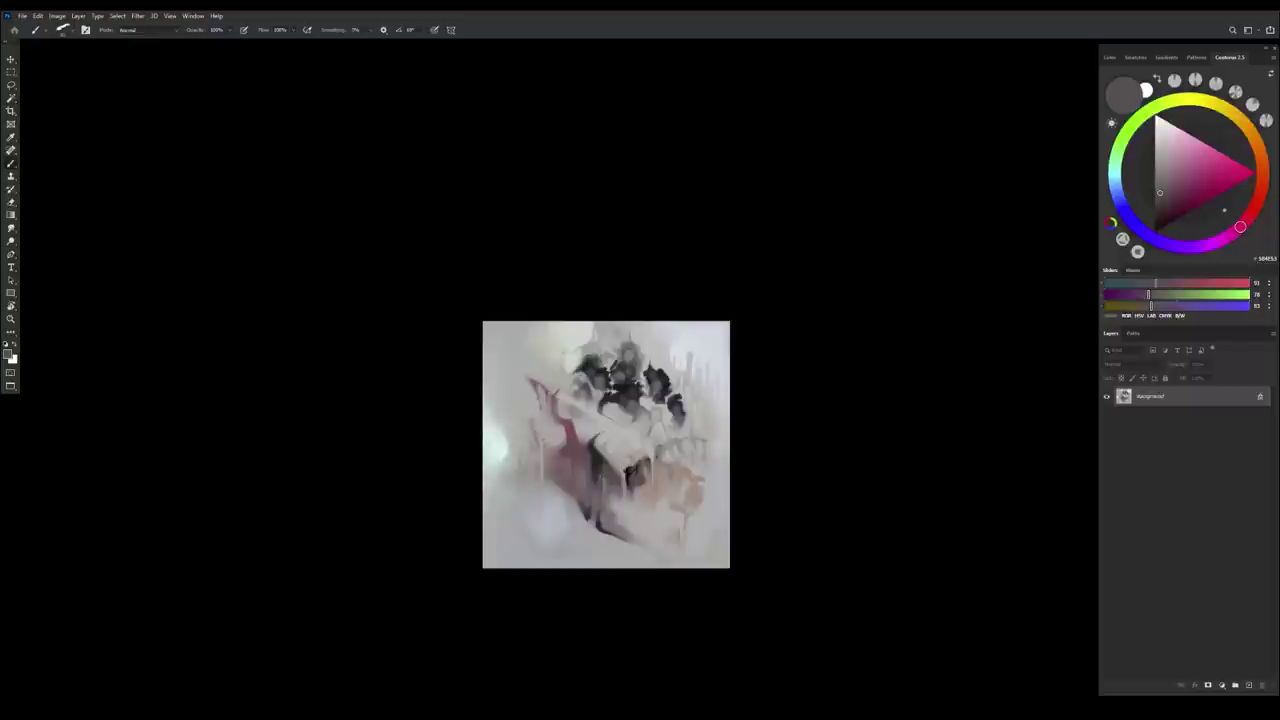
Paint thin vertical drips through the middle of the purplish mass with sampled mauve and dark greys
{"action": "left_click", "coordinate": [597, 529], "text": "alt"}
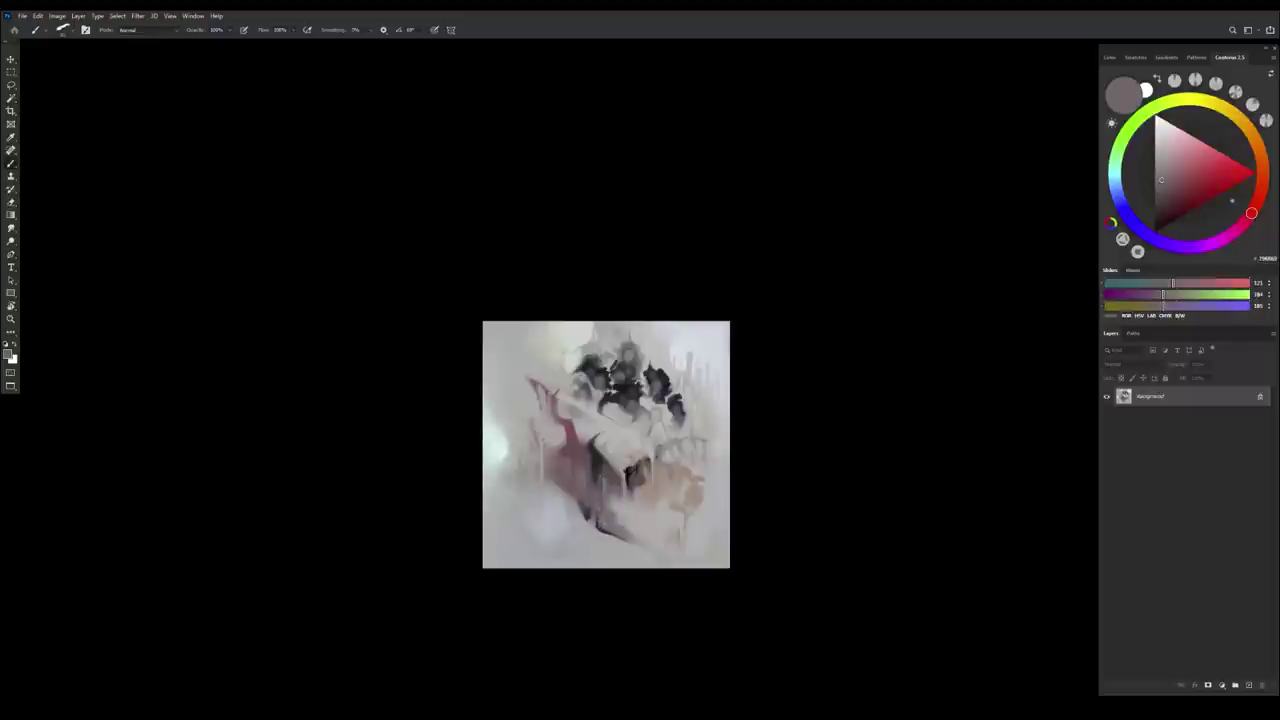
{"action": "left_click", "coordinate": [594, 506], "text": "alt"}
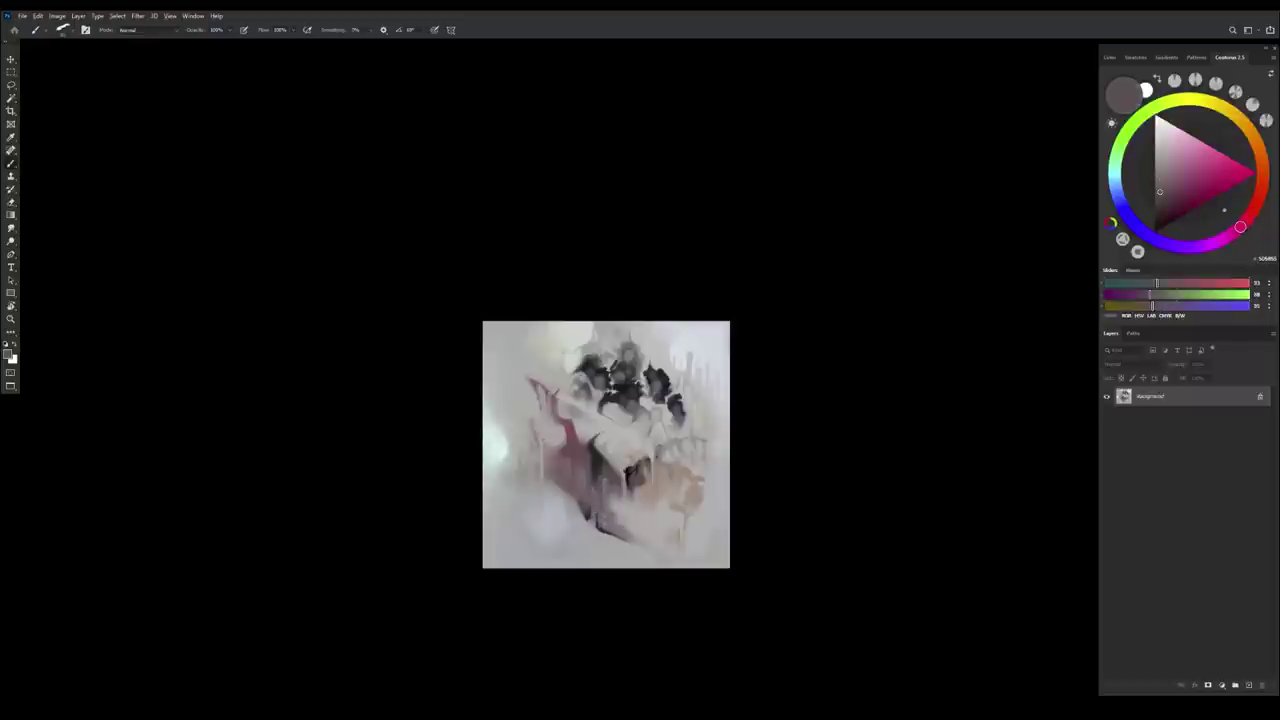
{"action": "left_click", "coordinate": [590, 511], "text": "alt"}
{"action": "left_click", "coordinate": [587, 470], "text": "alt"}
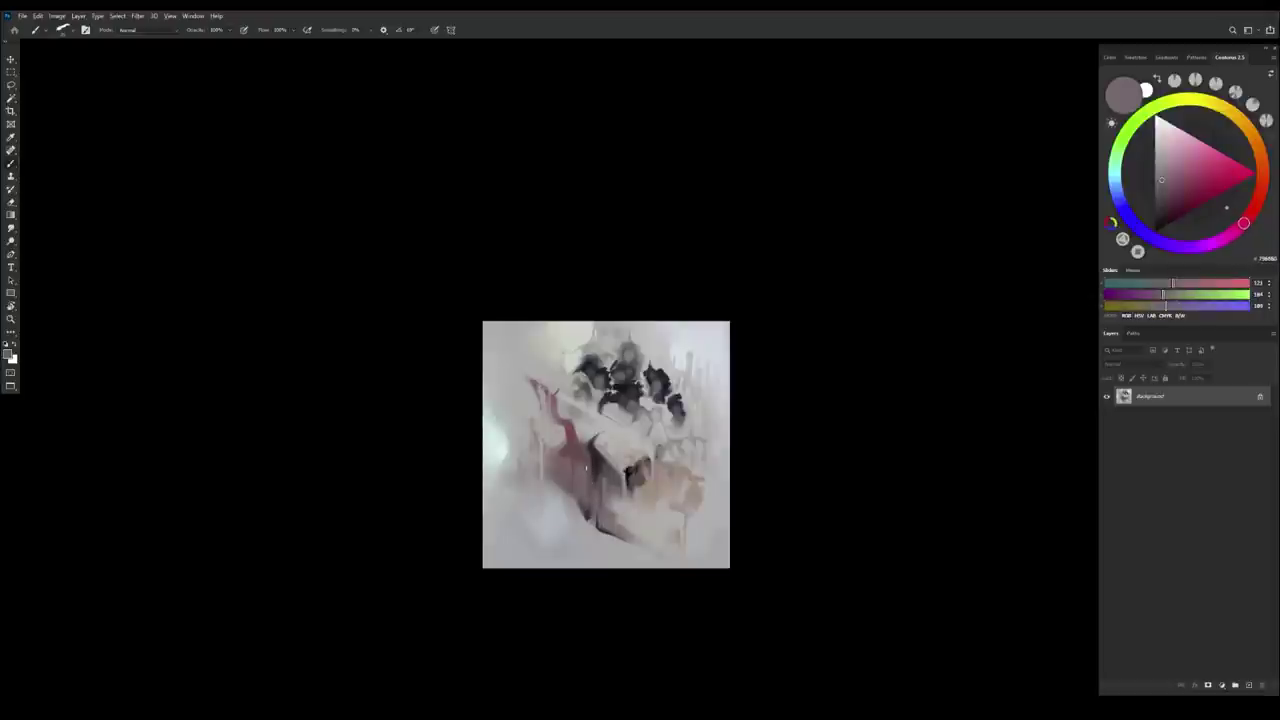
{"action": "left_click", "coordinate": [580, 464], "text": "alt"}
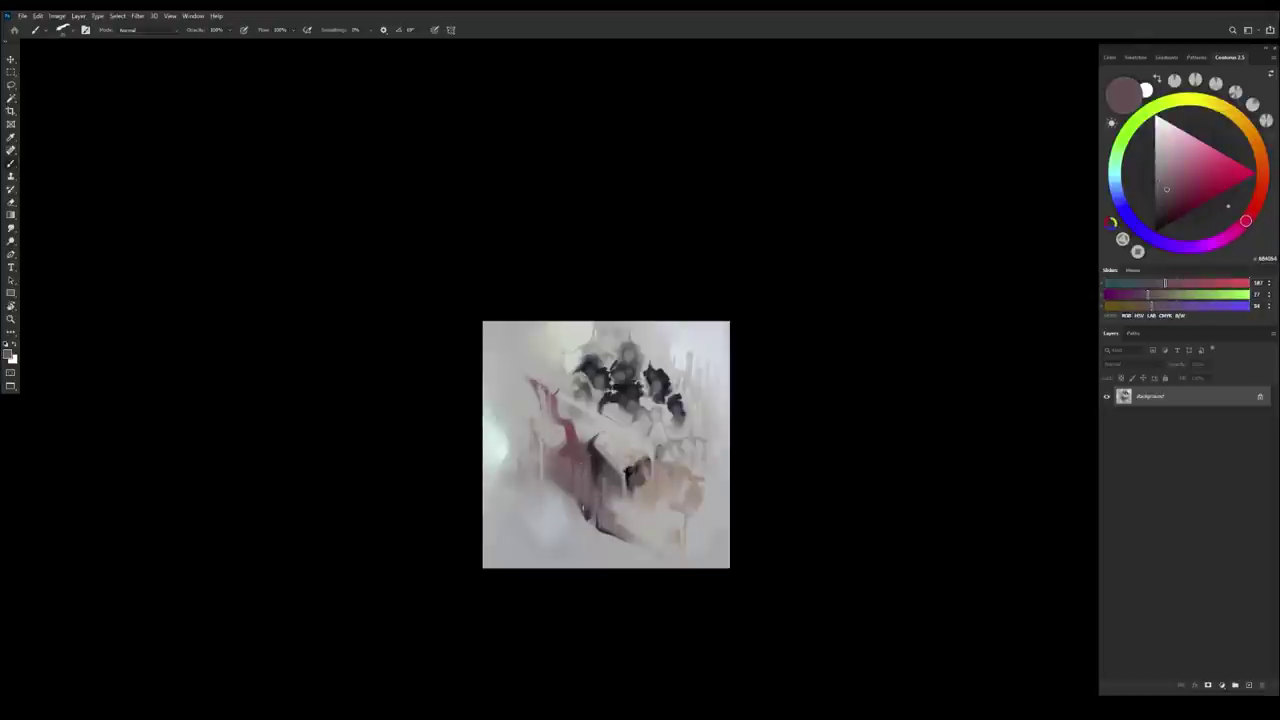
{"action": "left_click", "coordinate": [586, 471], "text": "alt"}
{"action": "left_click", "coordinate": [584, 532], "text": "alt"}
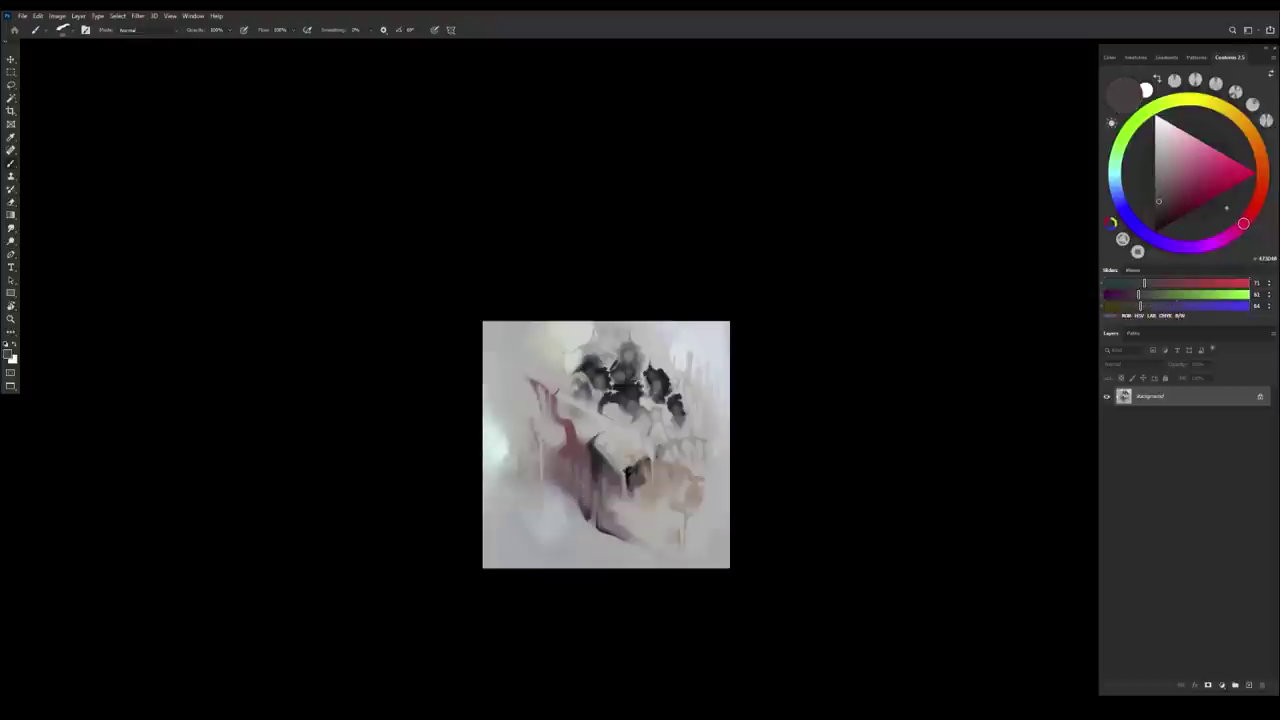
Strengthen the vertical drips just beside the dark curved spike, alternating sampled mauve-grey and near-black tones
{"action": "left_click", "coordinate": [586, 486], "text": "alt"}
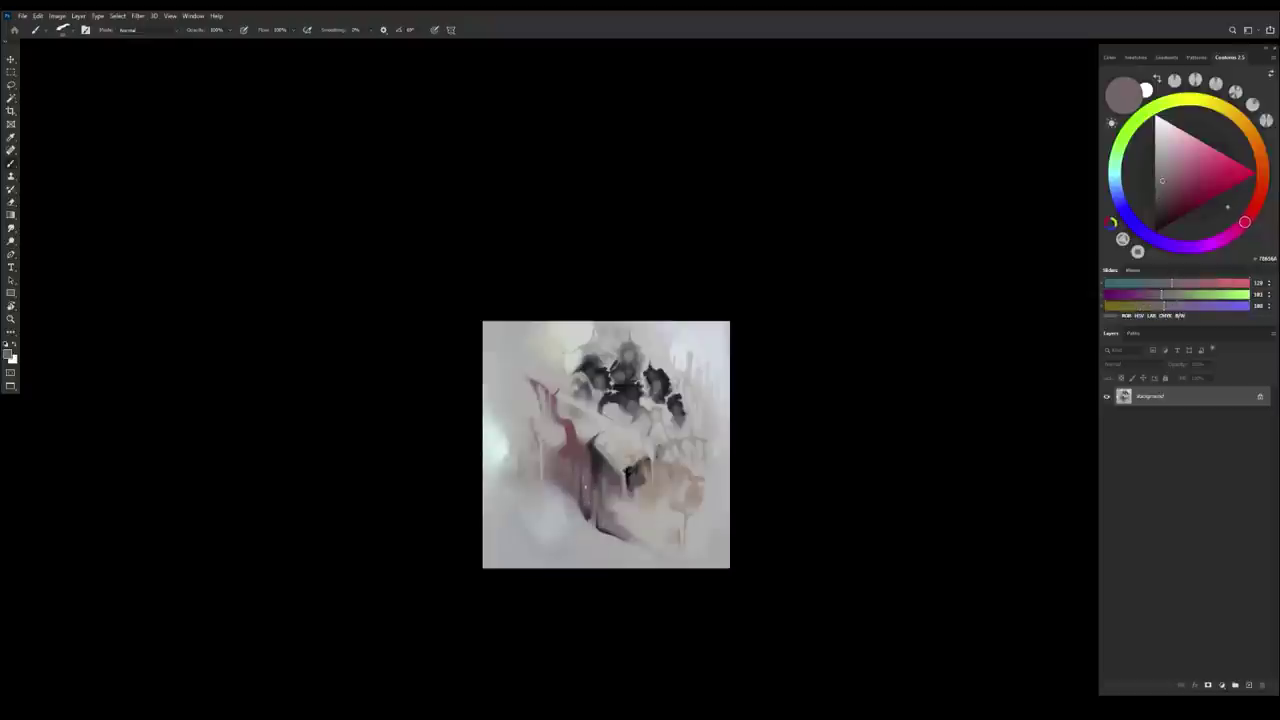
{"action": "left_click", "coordinate": [586, 518], "text": "alt"}
{"action": "left_click", "coordinate": [586, 480], "text": "alt"}
{"action": "left_click", "coordinate": [583, 494], "text": "alt"}
{"action": "left_click", "coordinate": [577, 514], "text": "alt"}
{"action": "left_click", "coordinate": [580, 510], "text": "alt"}
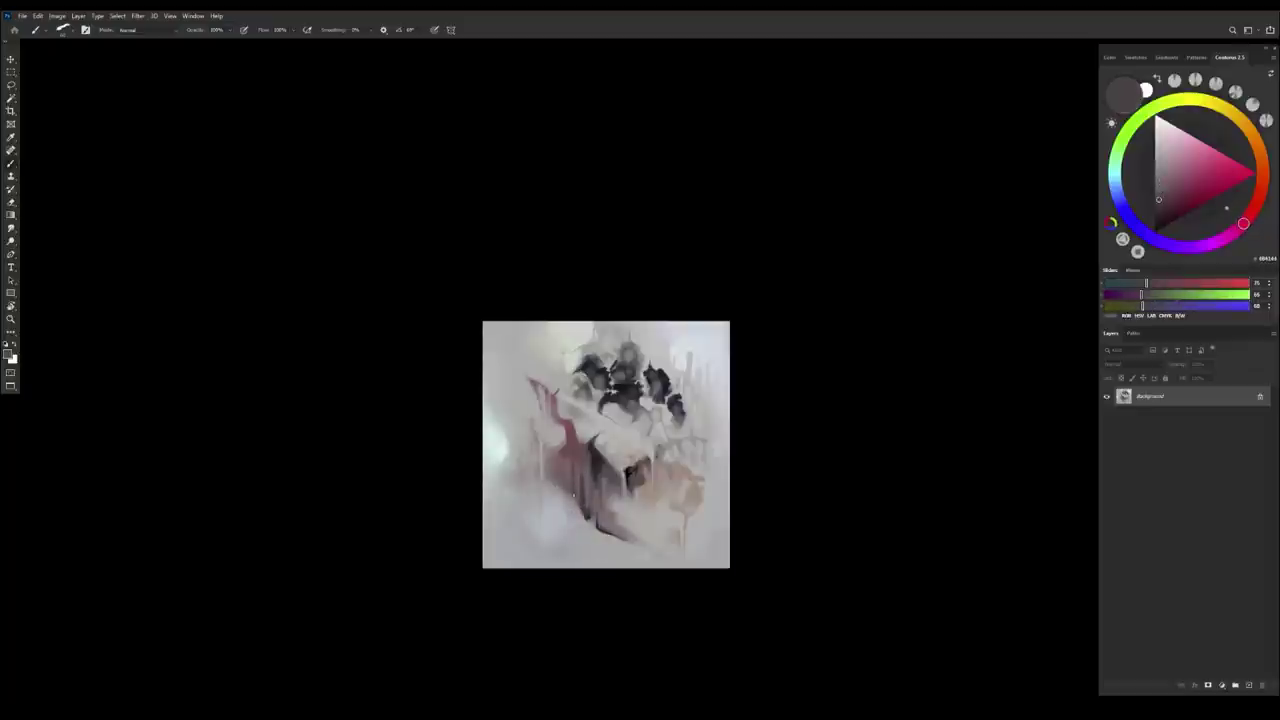
Extend the drips toward the reddish side of the mass and trim their lower ends with sampled background grey
{"action": "left_click", "coordinate": [566, 491], "text": "alt"}
{"action": "left_click", "coordinate": [574, 466], "text": "alt"}
{"action": "left_click", "coordinate": [577, 480], "text": "alt"}
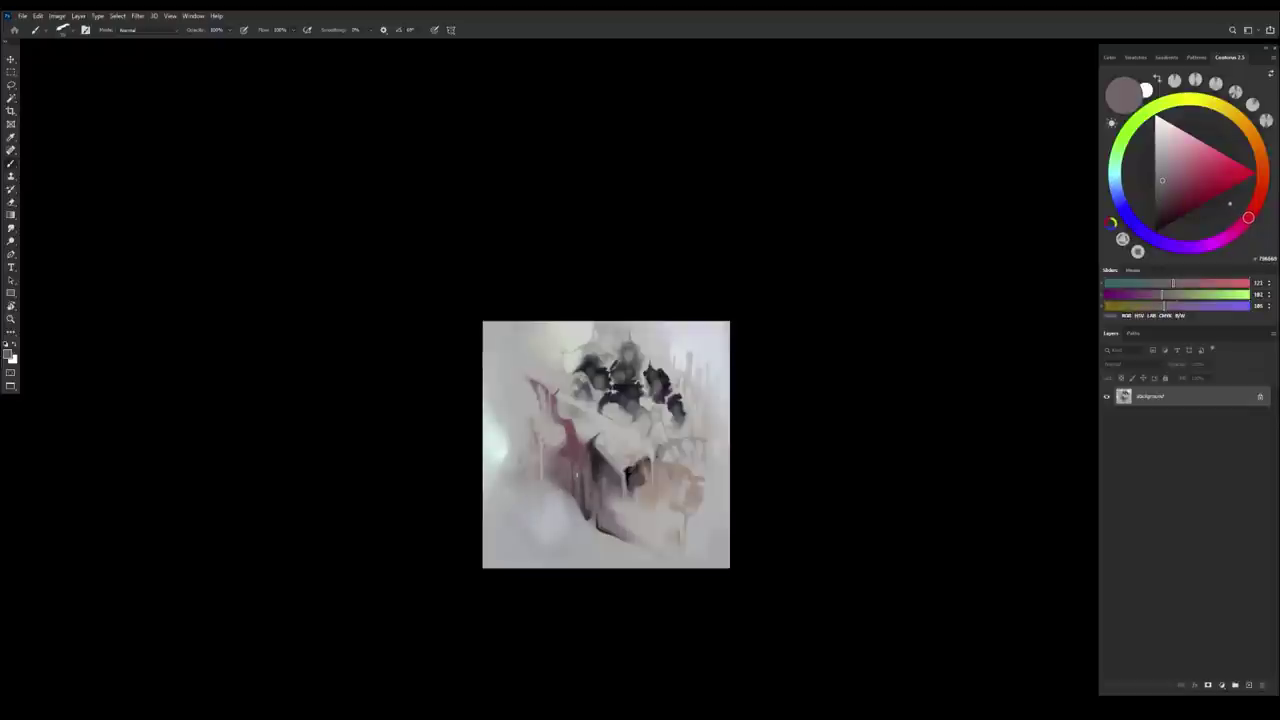
{"action": "left_click", "coordinate": [584, 478], "text": "alt"}
{"action": "left_click", "coordinate": [588, 540], "text": "alt"}
{"action": "left_click", "coordinate": [590, 548], "text": "alt"}
{"action": "left_click", "coordinate": [590, 517], "text": "alt"}
{"action": "left_click", "coordinate": [590, 520], "text": "alt"}
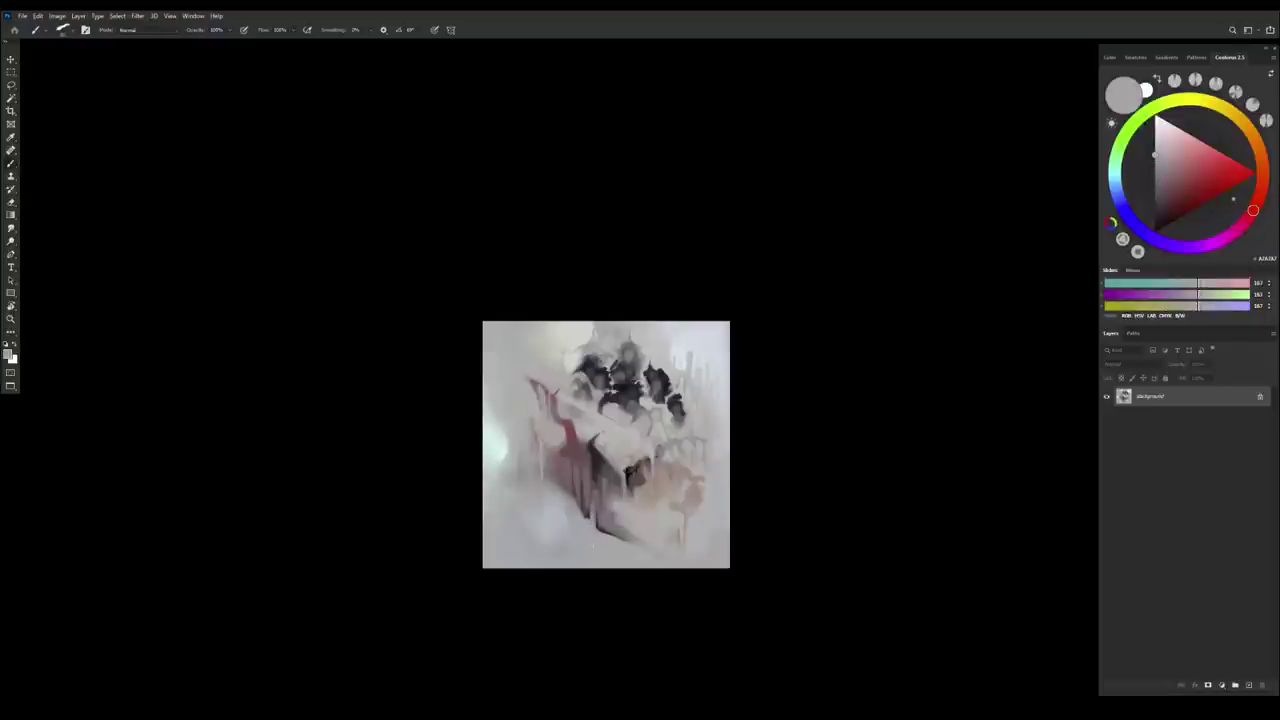
Rework the narrow strip below the dark spike and its neighbouring drips with sampled dark purple and mauve
{"action": "left_click", "coordinate": [596, 530], "text": "alt"}
{"action": "left_click", "coordinate": [600, 483], "text": "alt"}
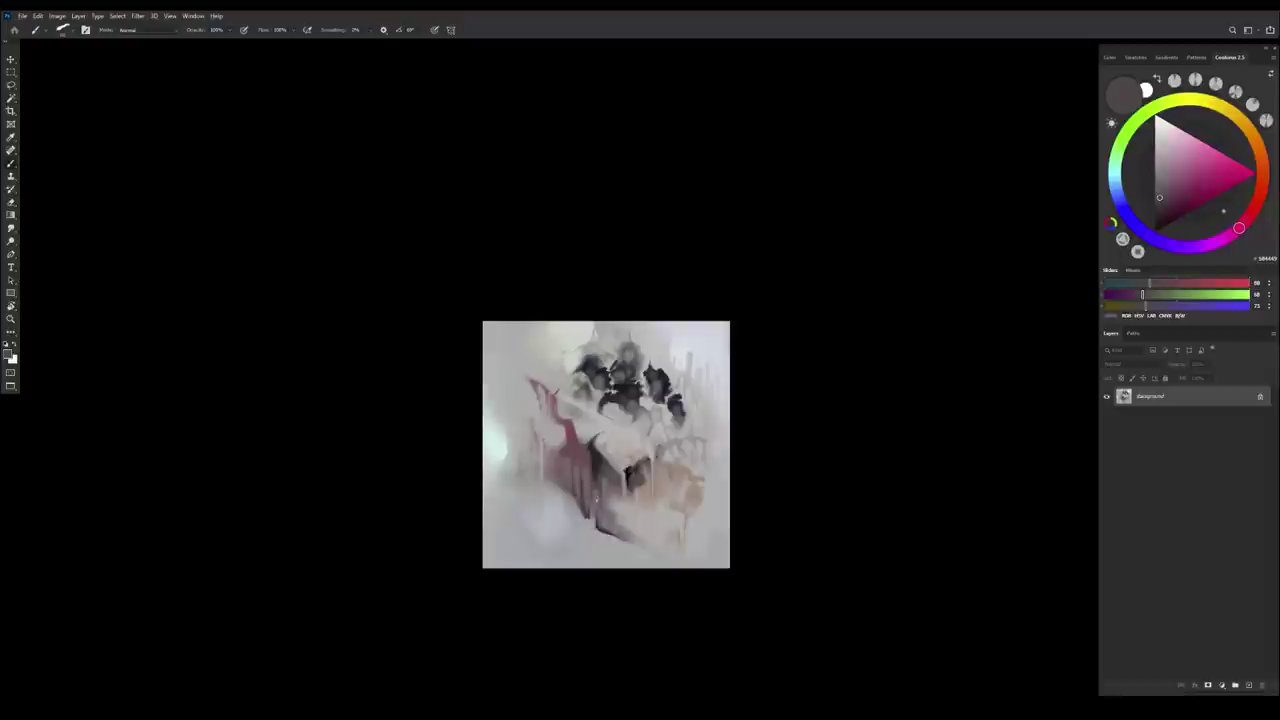
{"action": "left_click", "coordinate": [598, 496], "text": "alt"}
{"action": "left_click", "coordinate": [586, 490], "text": "alt"}
{"action": "left_click", "coordinate": [577, 498], "text": "alt"}
{"action": "left_click", "coordinate": [582, 471], "text": "alt"}
{"action": "left_click", "coordinate": [581, 479], "text": "alt"}
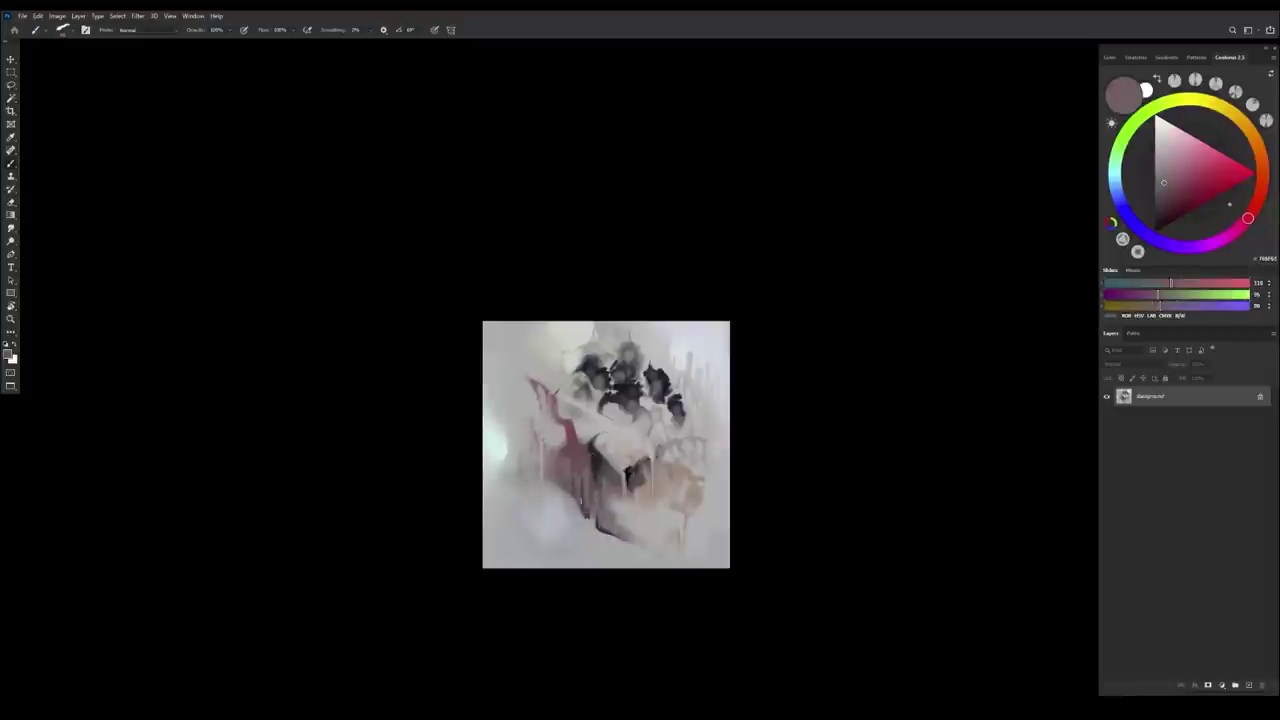
Refine the longest dark drip at the mass's lower edge with sampled dark and mauve greys
{"action": "left_click", "coordinate": [584, 488], "text": "alt"}
{"action": "left_click", "coordinate": [582, 500], "text": "alt"}
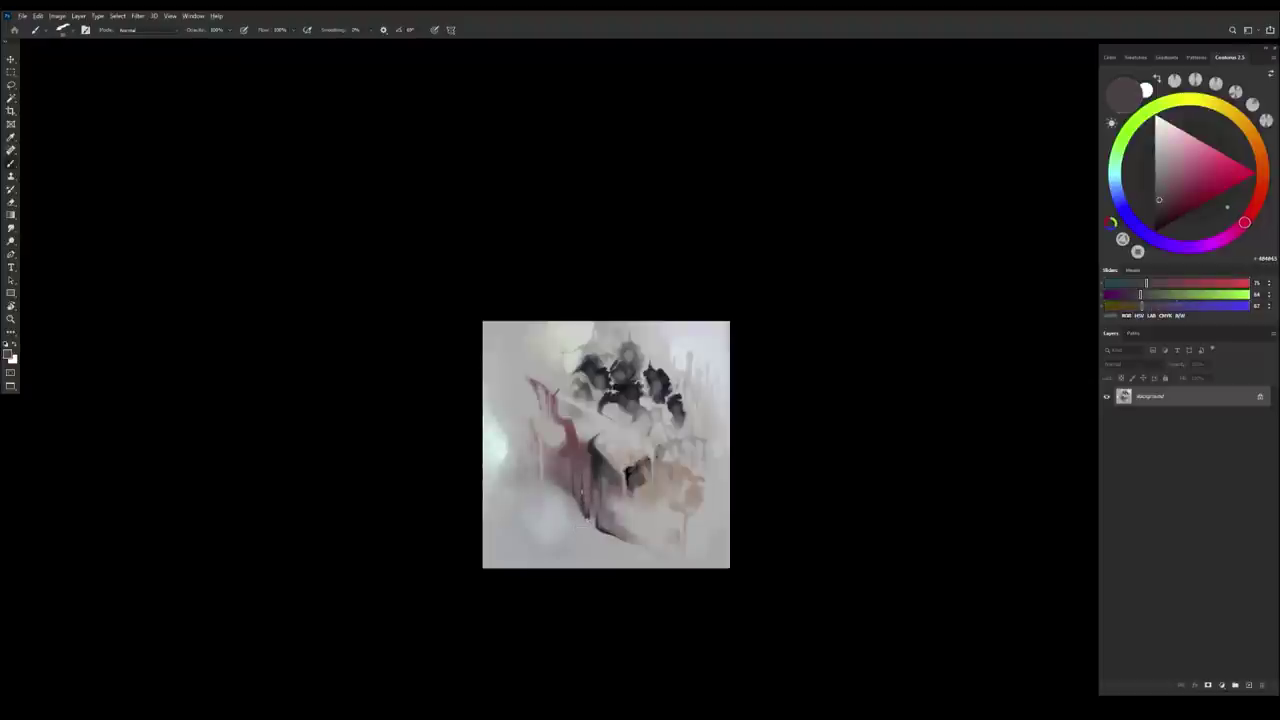
{"action": "left_click", "coordinate": [582, 480], "text": "alt"}
{"action": "left_click", "coordinate": [586, 508], "text": "alt"}
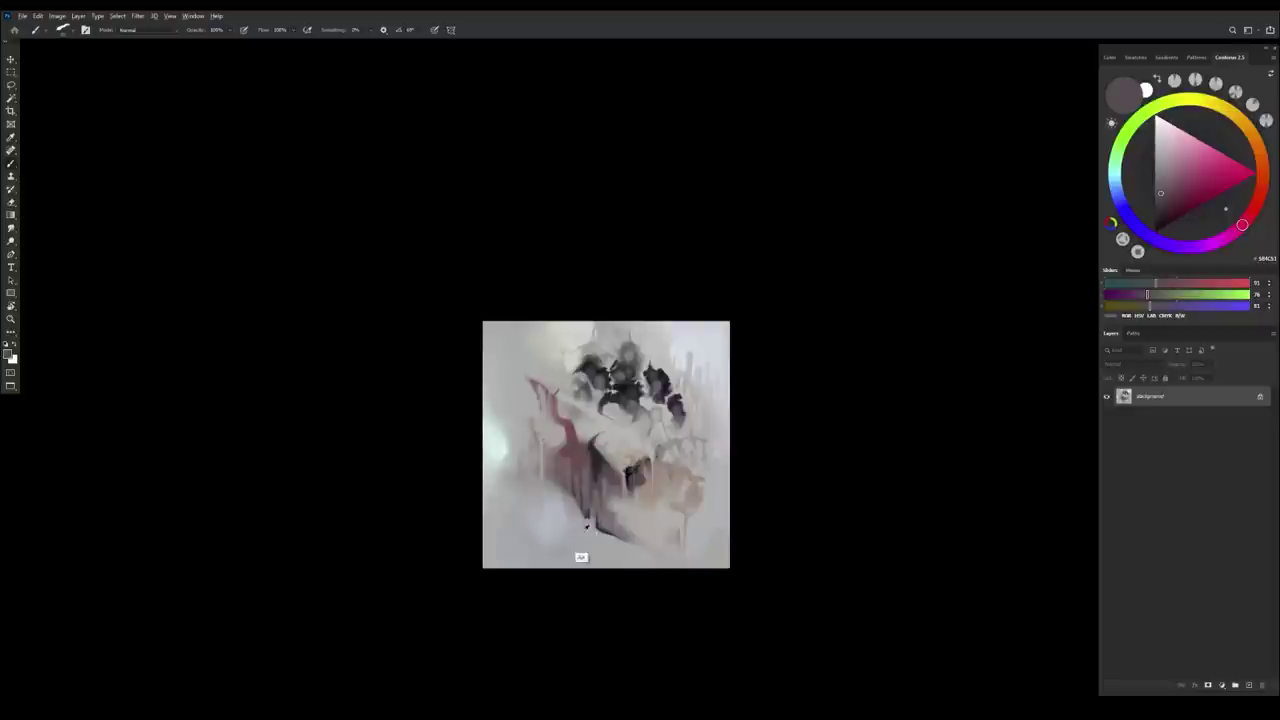
{"action": "left_click", "coordinate": [585, 510], "text": "alt"}
{"action": "left_click", "coordinate": [587, 525], "text": "alt"}
{"action": "left_click", "coordinate": [589, 523], "text": "alt"}
Cut a pale vertical streak up through the longest dark drip with sampled light background grey
{"action": "left_click_drag", "start_coordinate": [587, 514], "coordinate": [587, 531]}
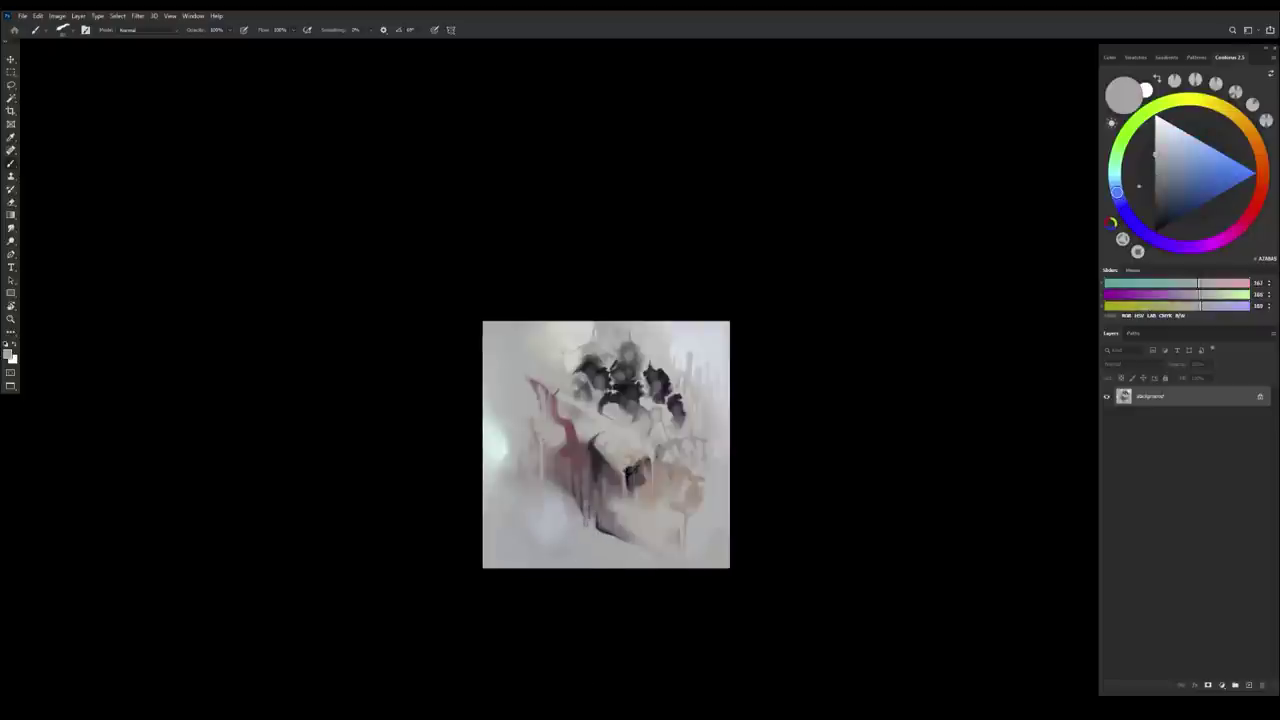
{"action": "left_click", "coordinate": [586, 505], "text": "alt"}
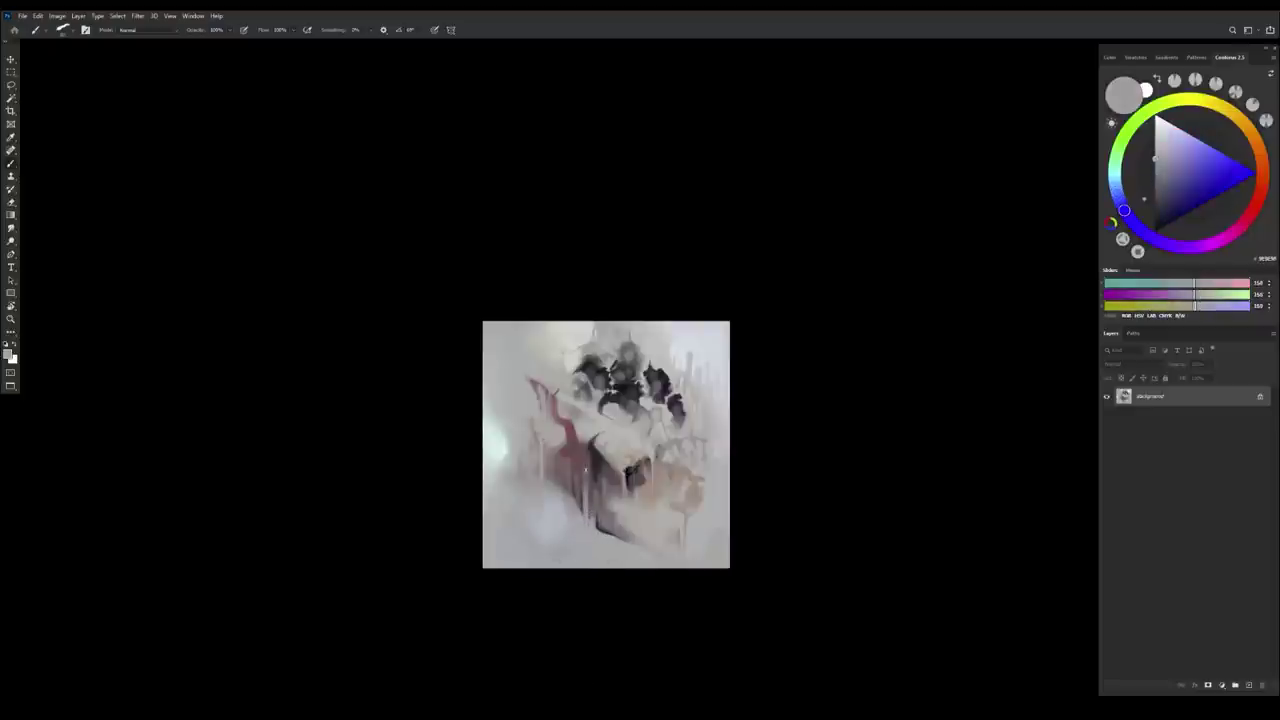
{"action": "left_click", "coordinate": [589, 475], "text": "alt"}
{"action": "left_click_drag", "start_coordinate": [589, 478], "coordinate": [588, 563]}
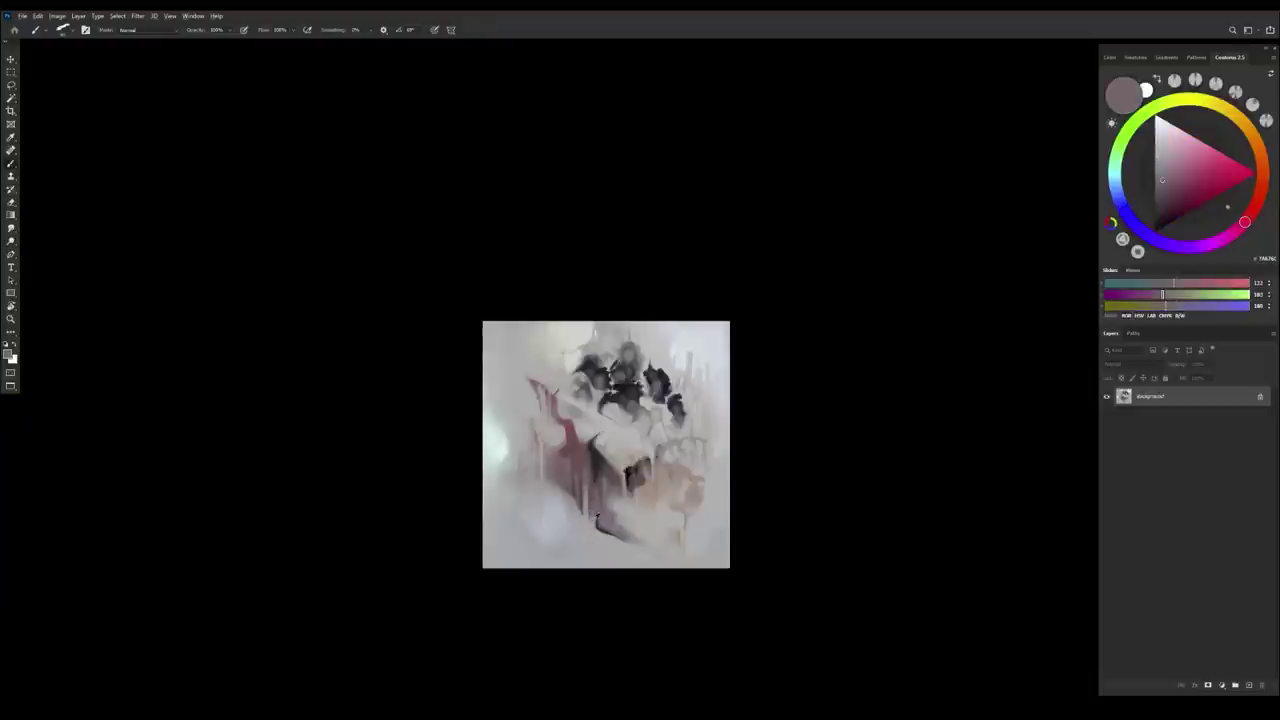
Carve further pale gaps between the drips along the lower edge with sampled light and mid greys
{"action": "left_click", "coordinate": [576, 540], "text": "alt"}
{"action": "left_click", "coordinate": [578, 497], "text": "alt"}
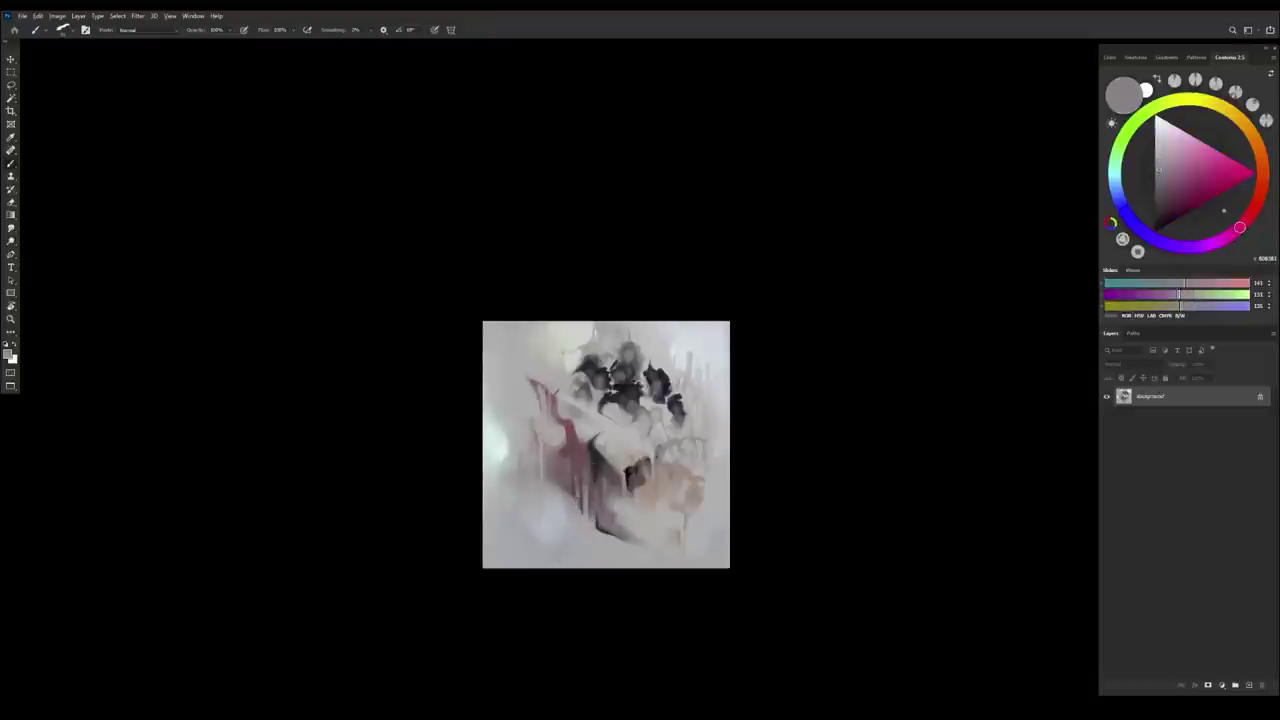
{"action": "left_click", "coordinate": [572, 502], "text": "alt"}
{"action": "left_click", "coordinate": [575, 534], "text": "alt"}
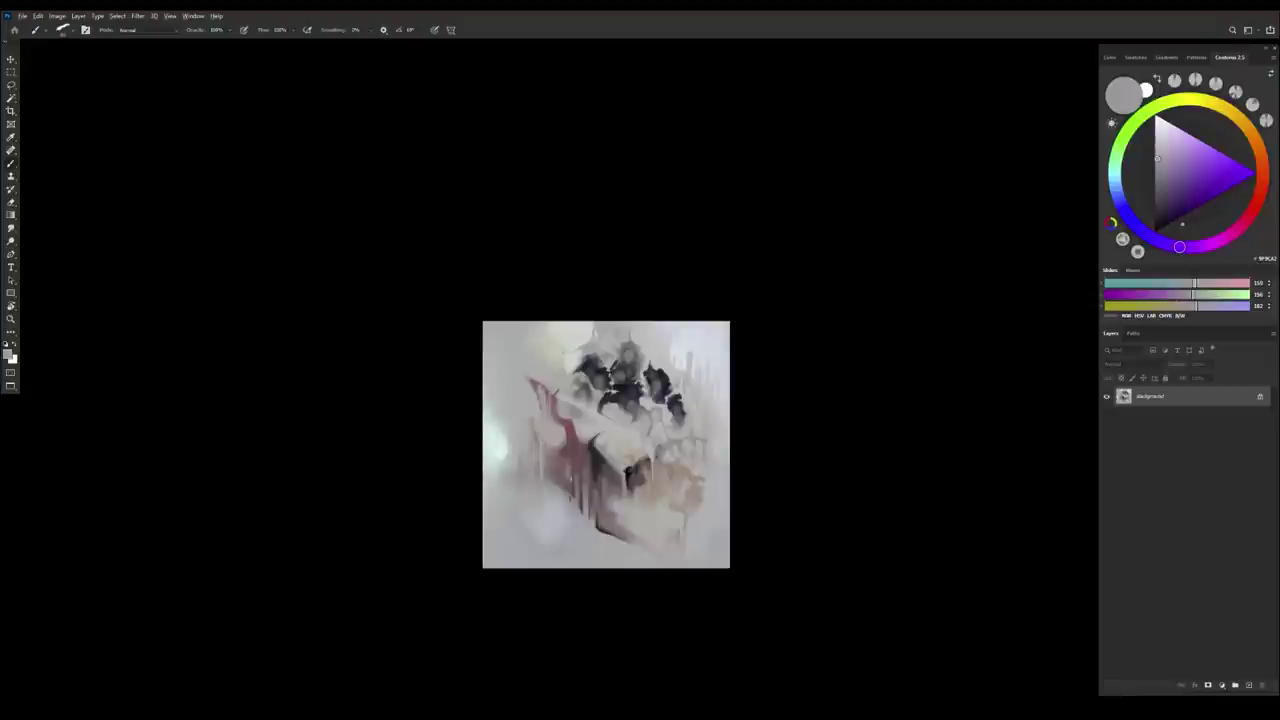
{"action": "left_click", "coordinate": [568, 474], "text": "alt"}
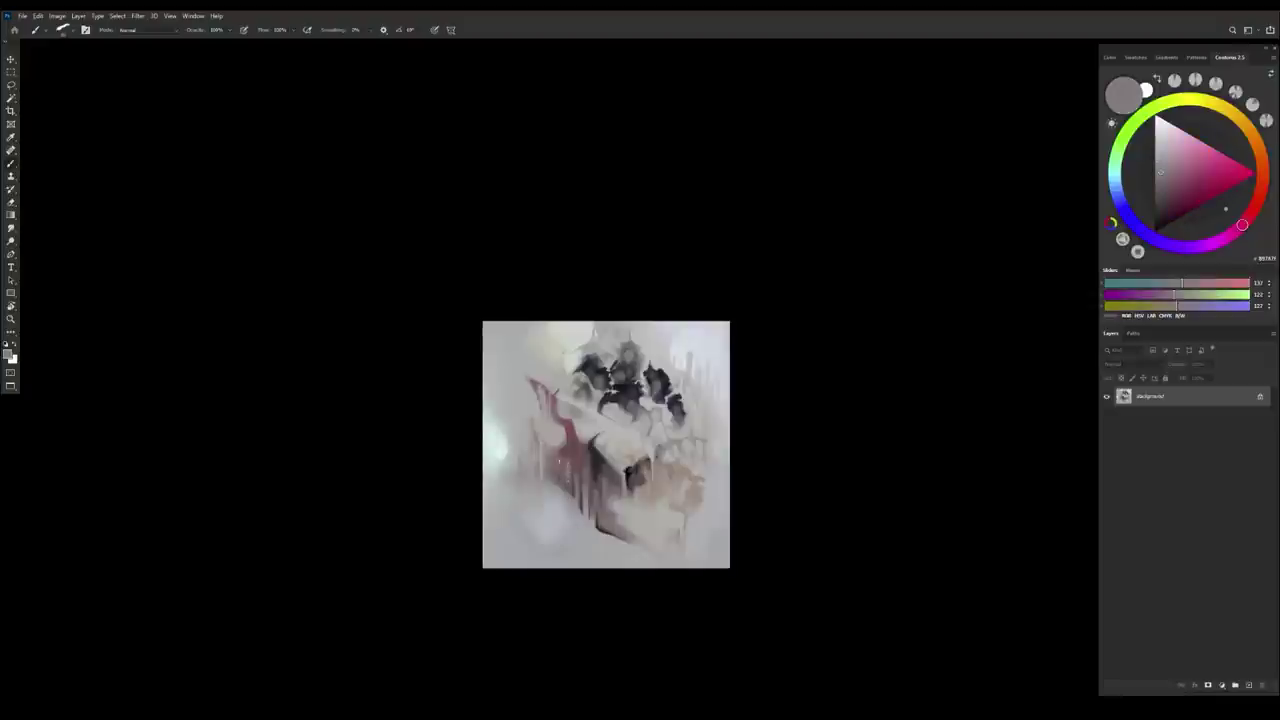
Shape thin drips below the reddish part of the mass with sampled mauve, dark and pale greys
{"action": "left_click", "coordinate": [566, 463], "text": "alt"}
{"action": "left_click", "coordinate": [567, 498], "text": "alt"}
{"action": "left_click", "coordinate": [571, 514], "text": "alt"}
{"action": "left_click", "coordinate": [566, 523], "text": "alt"}
{"action": "left_click", "coordinate": [572, 486], "text": "alt"}
{"action": "left_click", "coordinate": [570, 494], "text": "alt"}
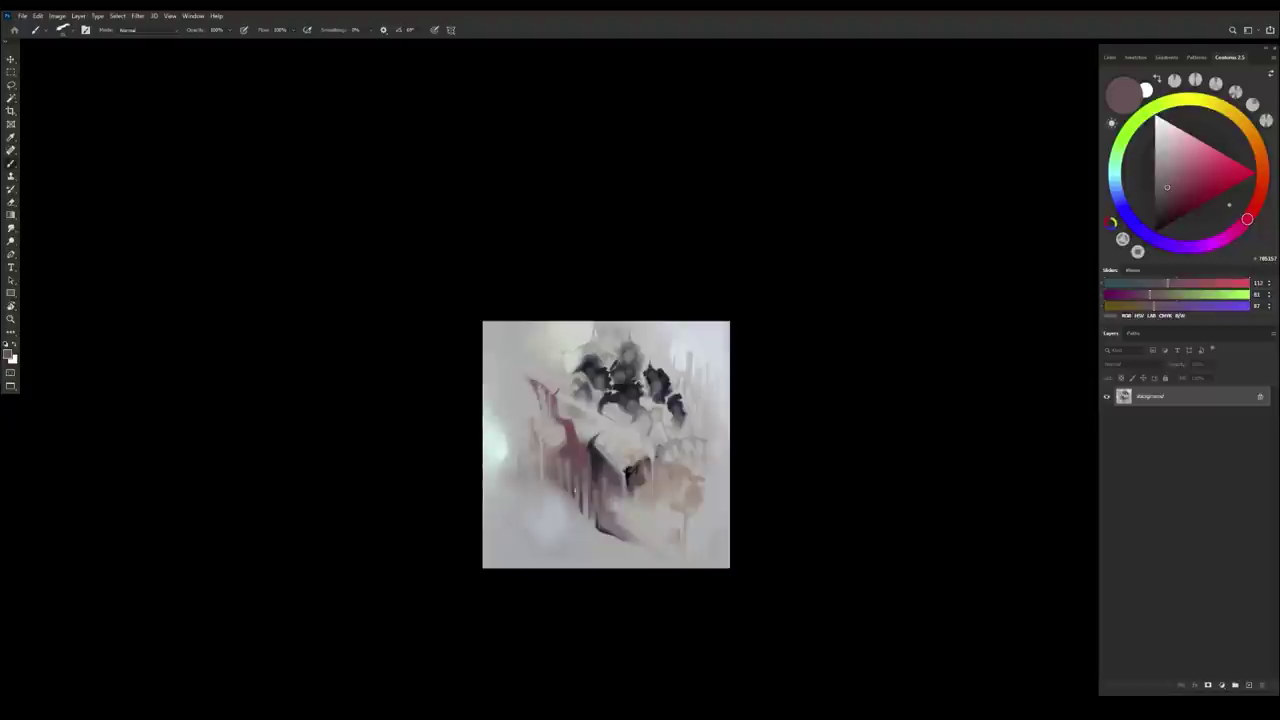
{"action": "left_click", "coordinate": [569, 494], "text": "alt"}
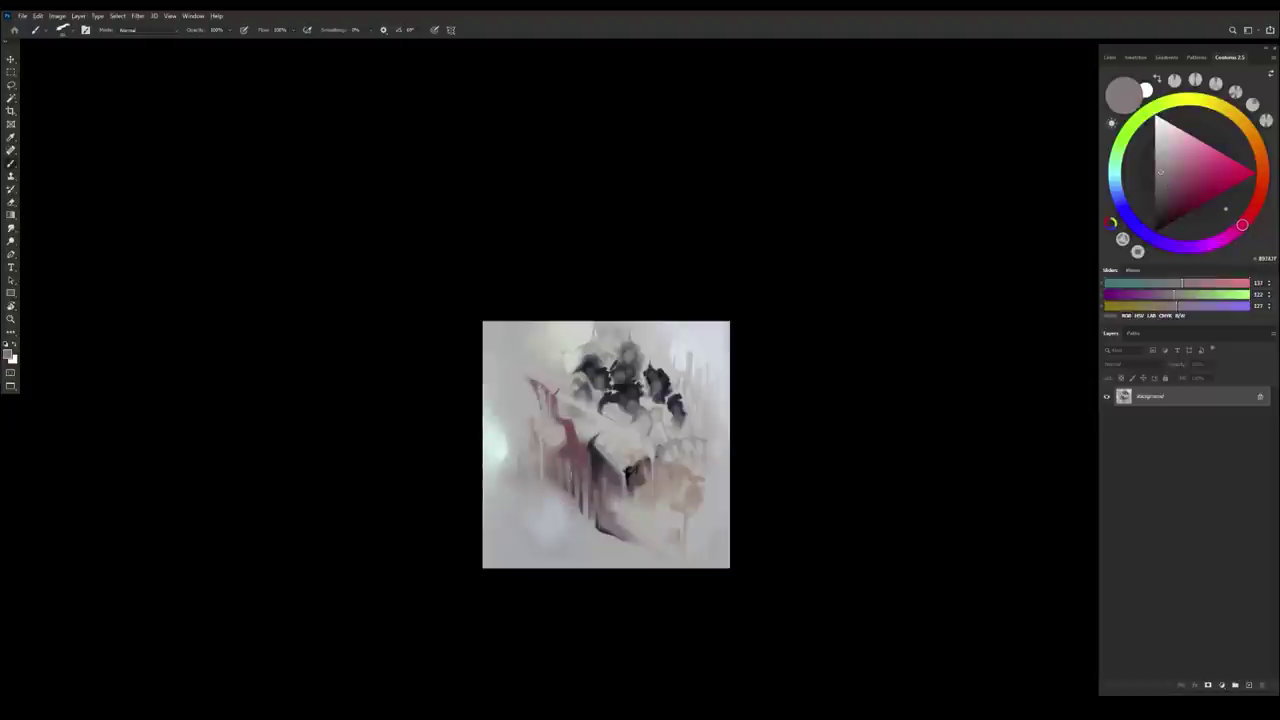
Blend the tops of the drips into the reddish part of the mass with sampled reddish purples
{"action": "left_click", "coordinate": [569, 452], "text": "alt"}
{"action": "left_click", "coordinate": [569, 452], "text": "alt"}
{"action": "left_click", "coordinate": [574, 476], "text": "alt"}
{"action": "left_click", "coordinate": [583, 452], "text": "alt"}
{"action": "left_click", "coordinate": [562, 452], "text": "alt"}
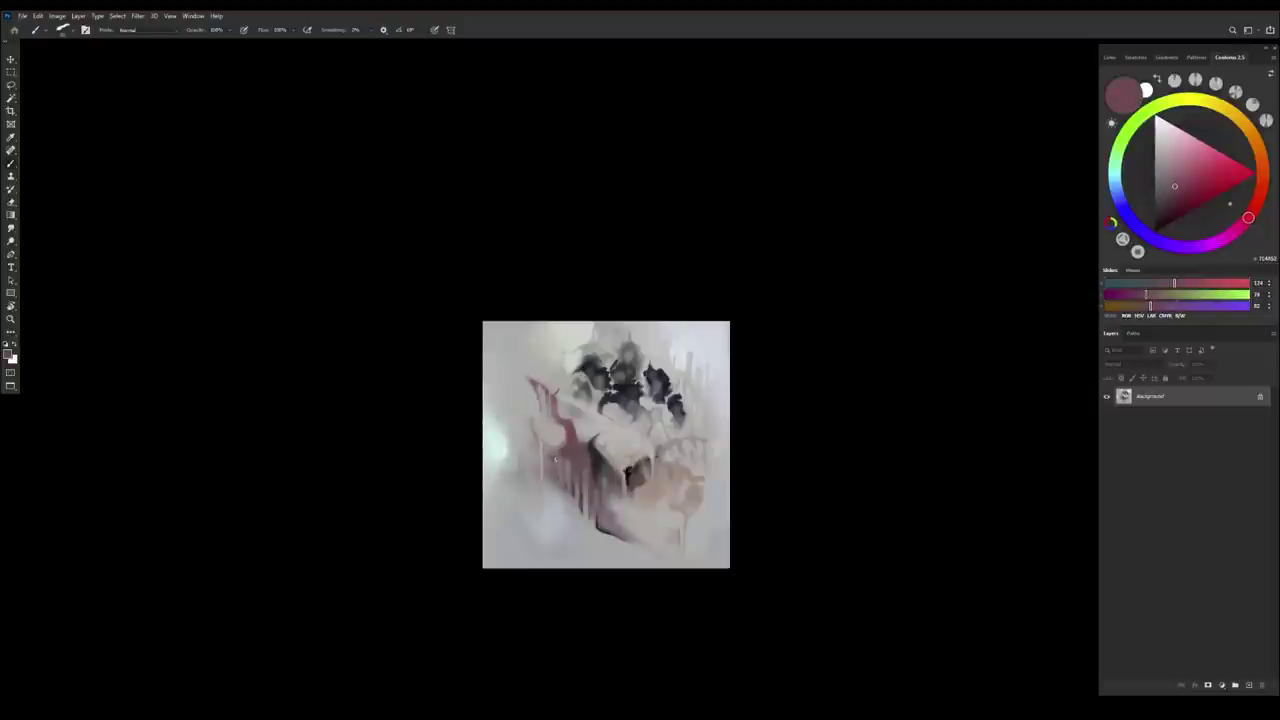
Soften the faded outer end of the reddish mass with sampled pinkish greys and muted red
{"action": "left_click", "coordinate": [524, 458], "text": "alt"}
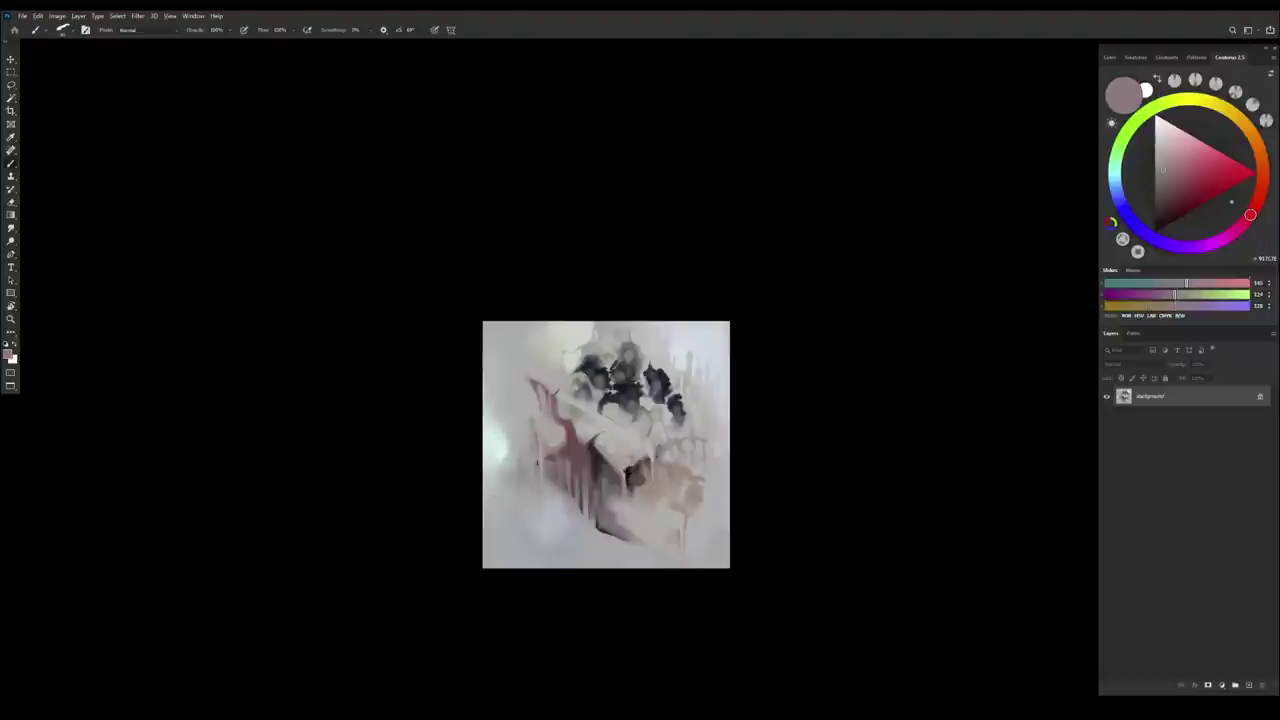
{"action": "left_click", "coordinate": [550, 457], "text": "alt"}
{"action": "left_click", "coordinate": [547, 460], "text": "alt"}
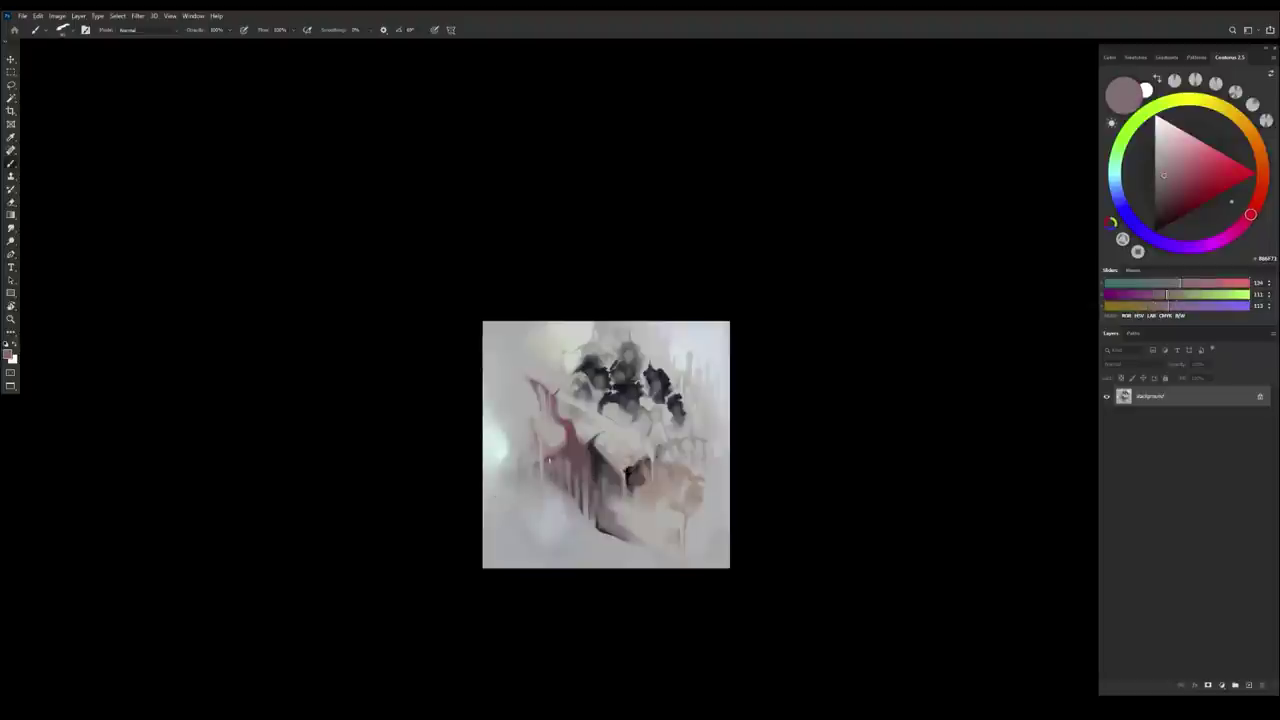
{"action": "left_click", "coordinate": [551, 468], "text": "alt"}
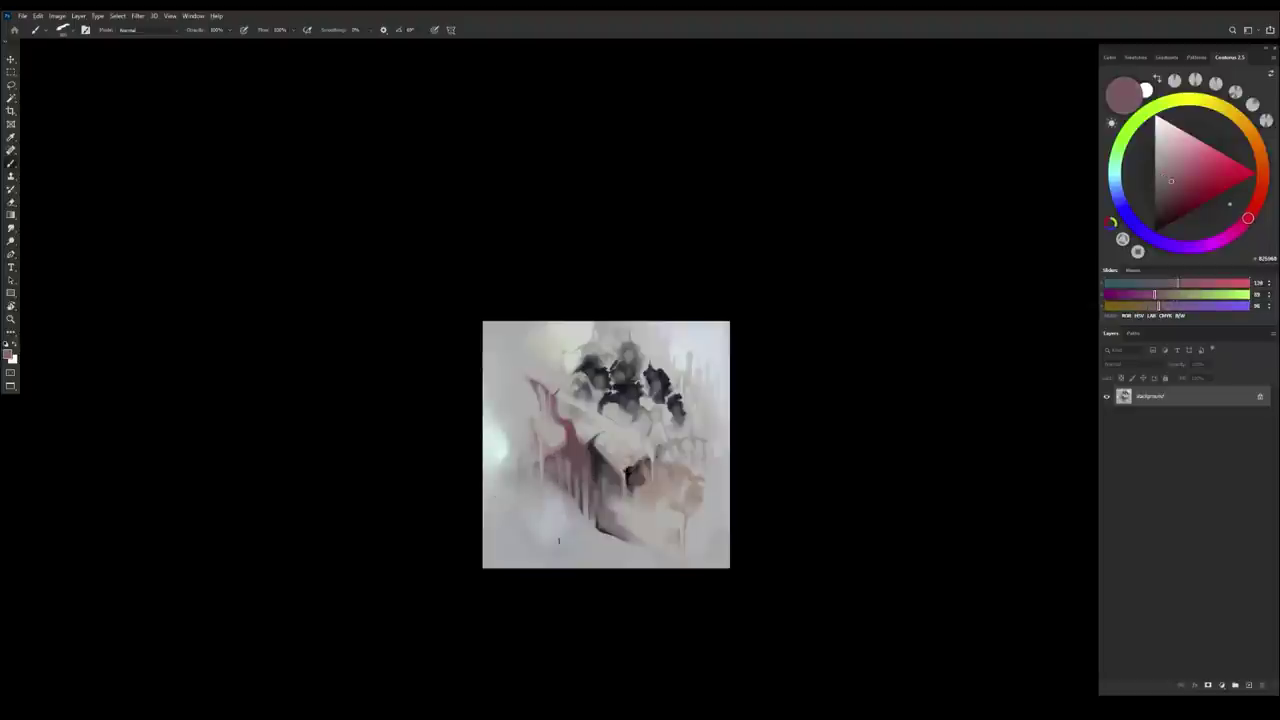
Flip the canvas horizontally and darken the tip of the curved spike with a very dark purple
{"action": "key", "text": "ctrl+shift+h"}
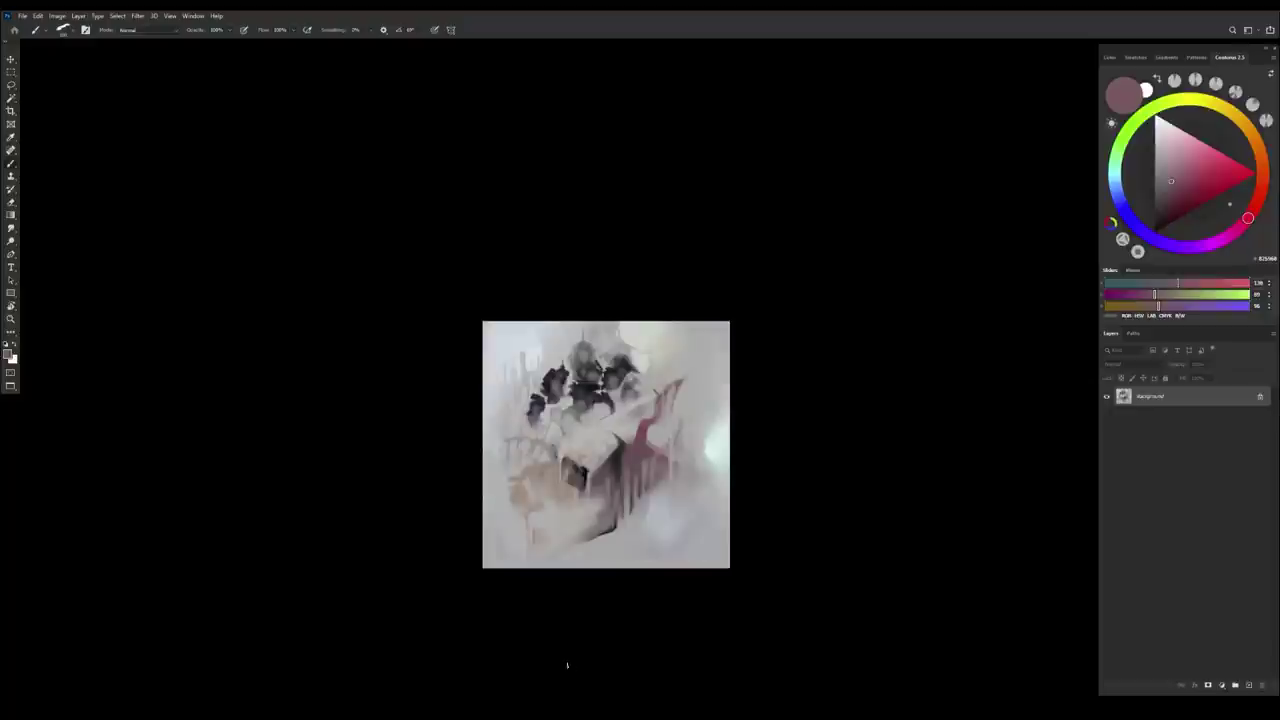
{"action": "mouse_move", "coordinate": [636, 522]}
{"action": "left_mouse_down"}
{"action": "mouse_move", "coordinate": [629, 507]}
{"action": "mouse_move", "coordinate": [734, 653]}
{"action": "mouse_move", "coordinate": [683, 570]}
{"action": "mouse_move", "coordinate": [695, 545]}
{"action": "mouse_move", "coordinate": [621, 511]}
{"action": "mouse_move", "coordinate": [679, 538]}
{"action": "left_mouse_up"}
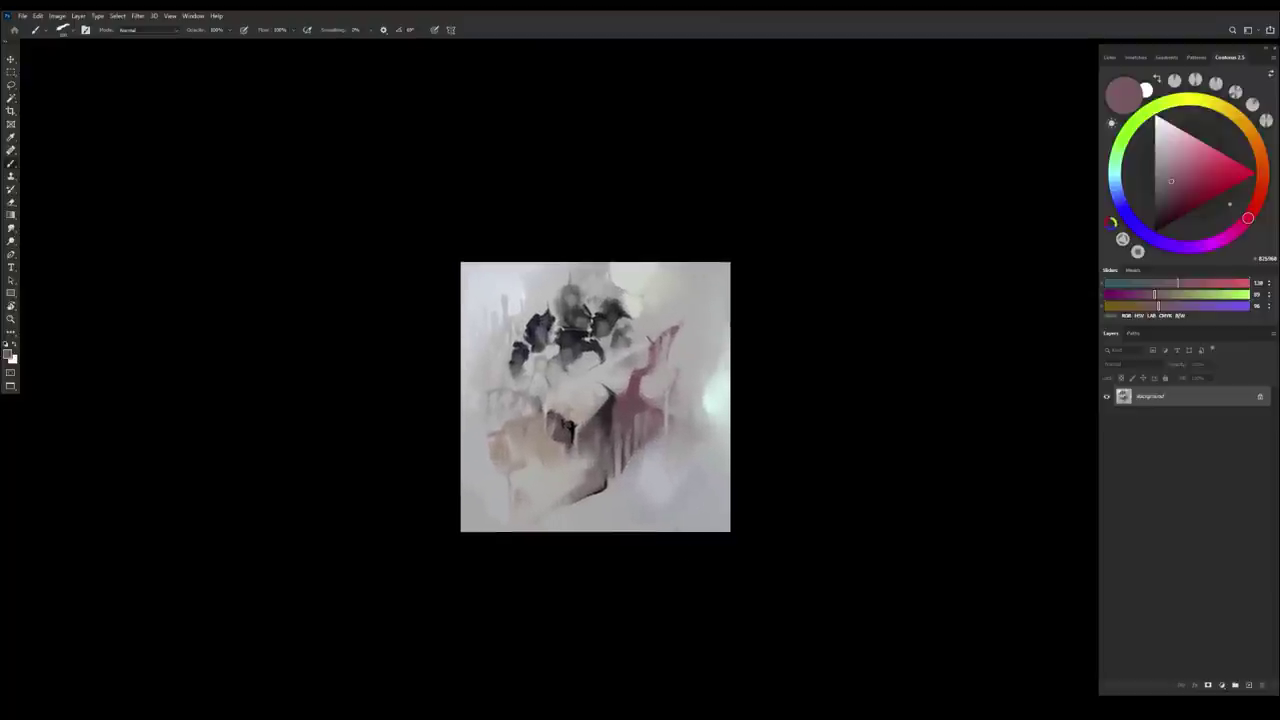
{"action": "left_click", "coordinate": [609, 404], "text": "alt"}
{"action": "left_click", "coordinate": [1160, 222]}
{"action": "left_click_drag", "start_coordinate": [1120, 306], "coordinate": [1126, 306]}
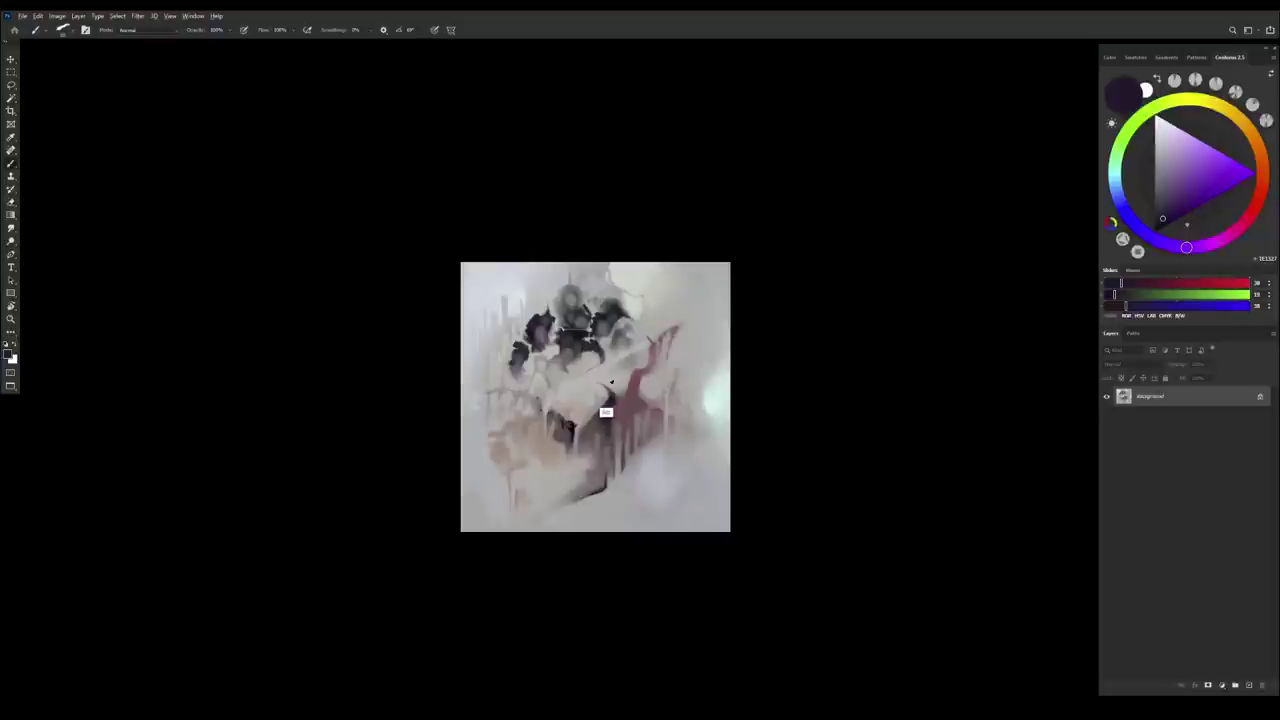
{"action": "left_click", "coordinate": [608, 412], "text": "alt"}
{"action": "left_click", "coordinate": [600, 381], "text": "alt"}
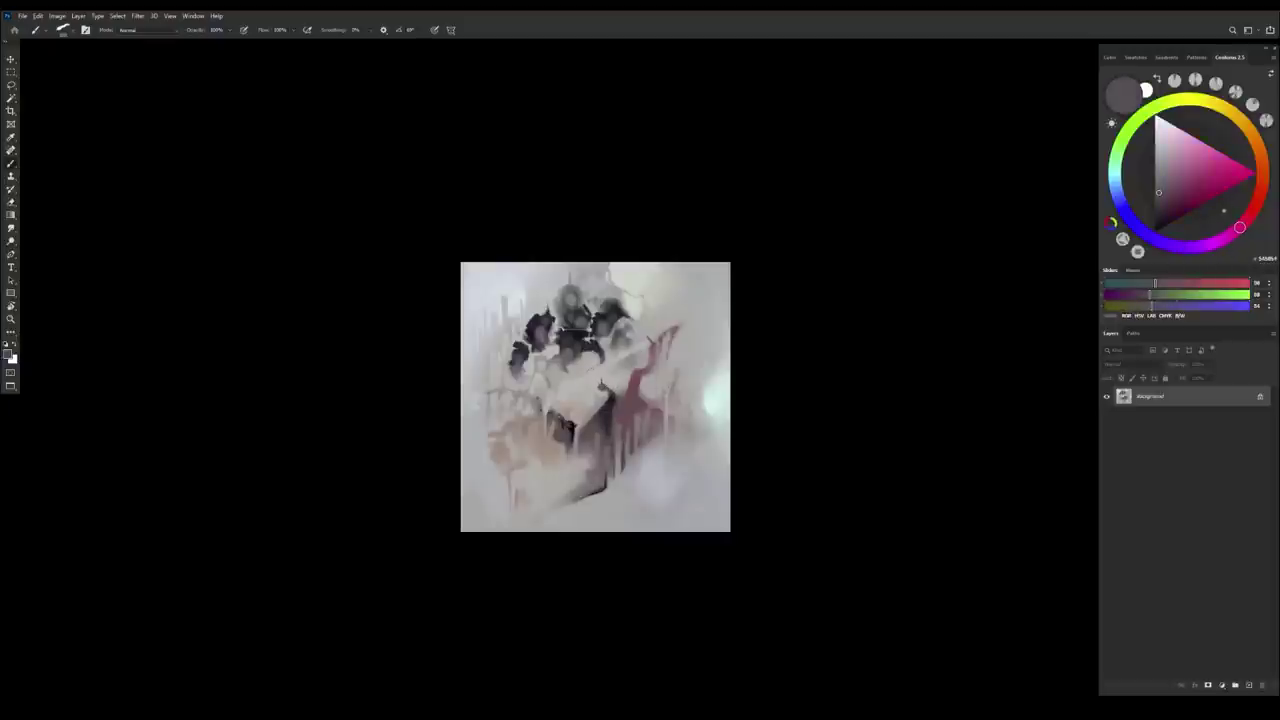
Paint grey strokes from the spike's tip across the pale shape beside it with sampled greys and beige
{"action": "left_click", "coordinate": [601, 378], "text": "alt"}
{"action": "left_click", "coordinate": [600, 377], "text": "alt"}
{"action": "left_click", "coordinate": [597, 392], "text": "alt"}
{"action": "left_click", "coordinate": [580, 404], "text": "alt"}
{"action": "left_click_drag", "start_coordinate": [575, 408], "coordinate": [586, 418]}
{"action": "left_click", "coordinate": [575, 390], "text": "alt"}
{"action": "left_click", "coordinate": [570, 437], "text": "alt"}
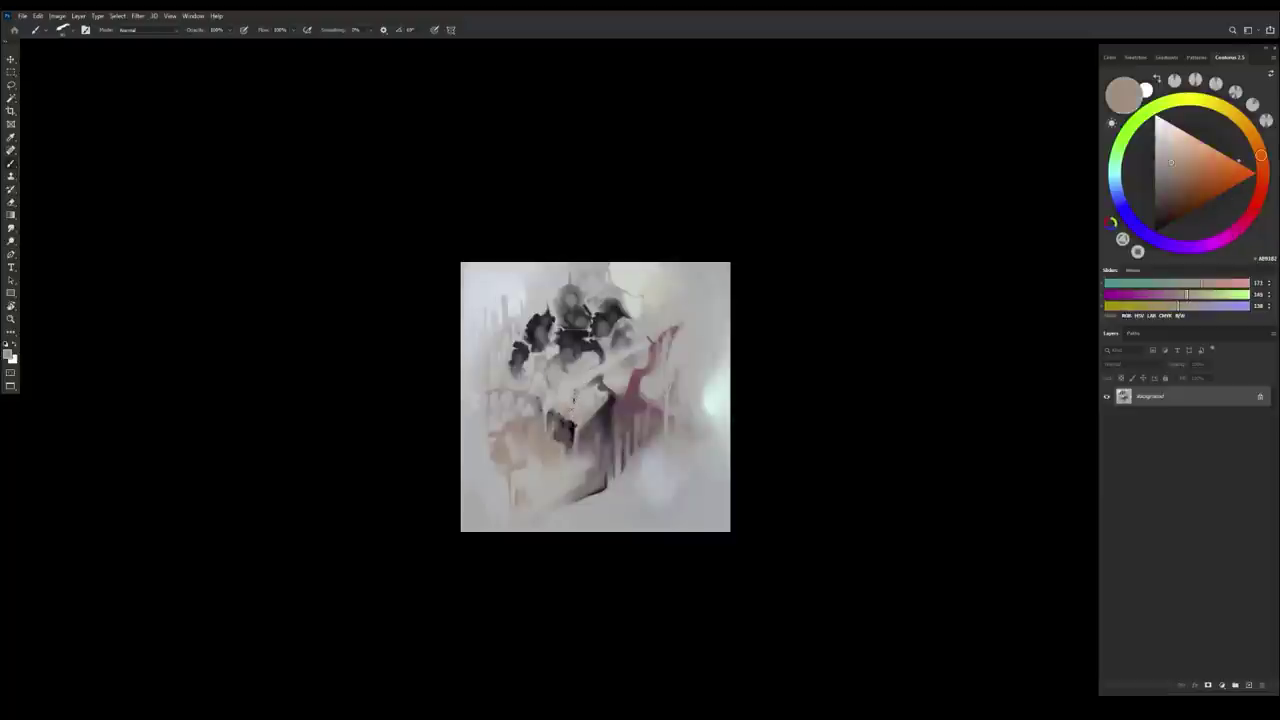
Refine the pale shape beside the curved spike's tip with sampled beige and light greys
{"action": "left_click", "coordinate": [577, 394], "text": "alt"}
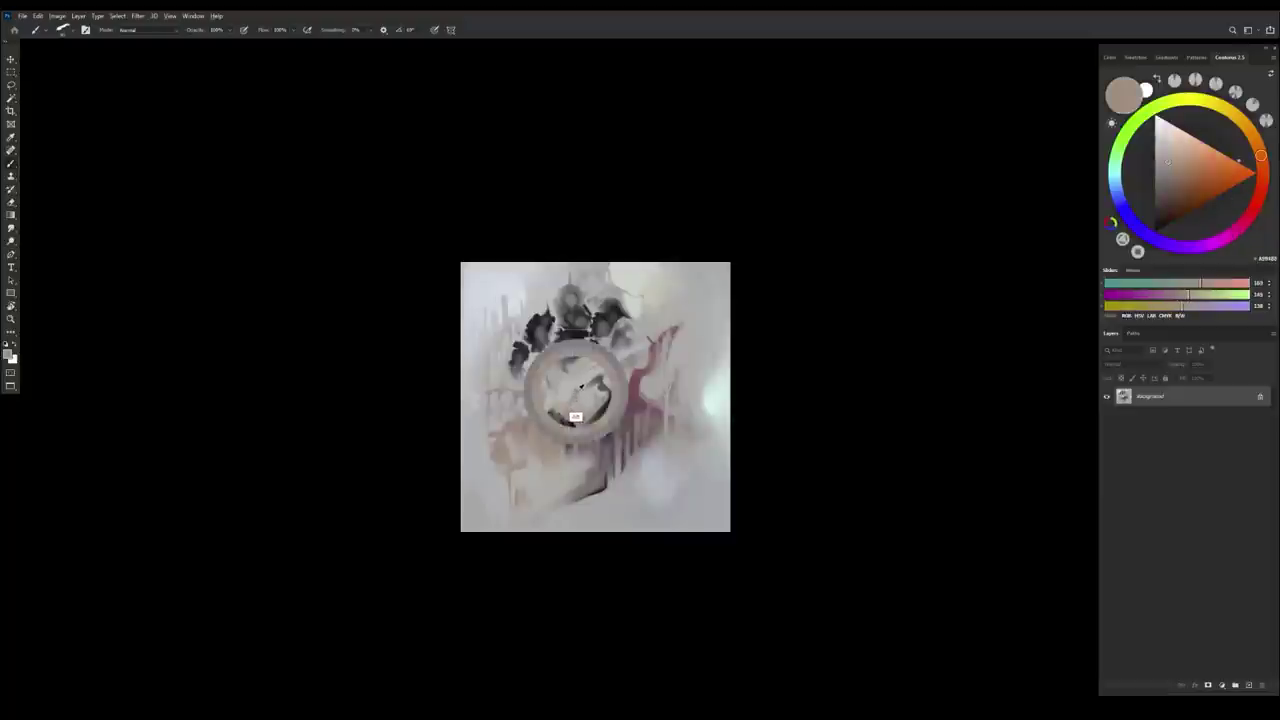
{"action": "left_click", "coordinate": [577, 394], "text": "alt"}
{"action": "left_click", "coordinate": [592, 400], "text": "alt"}
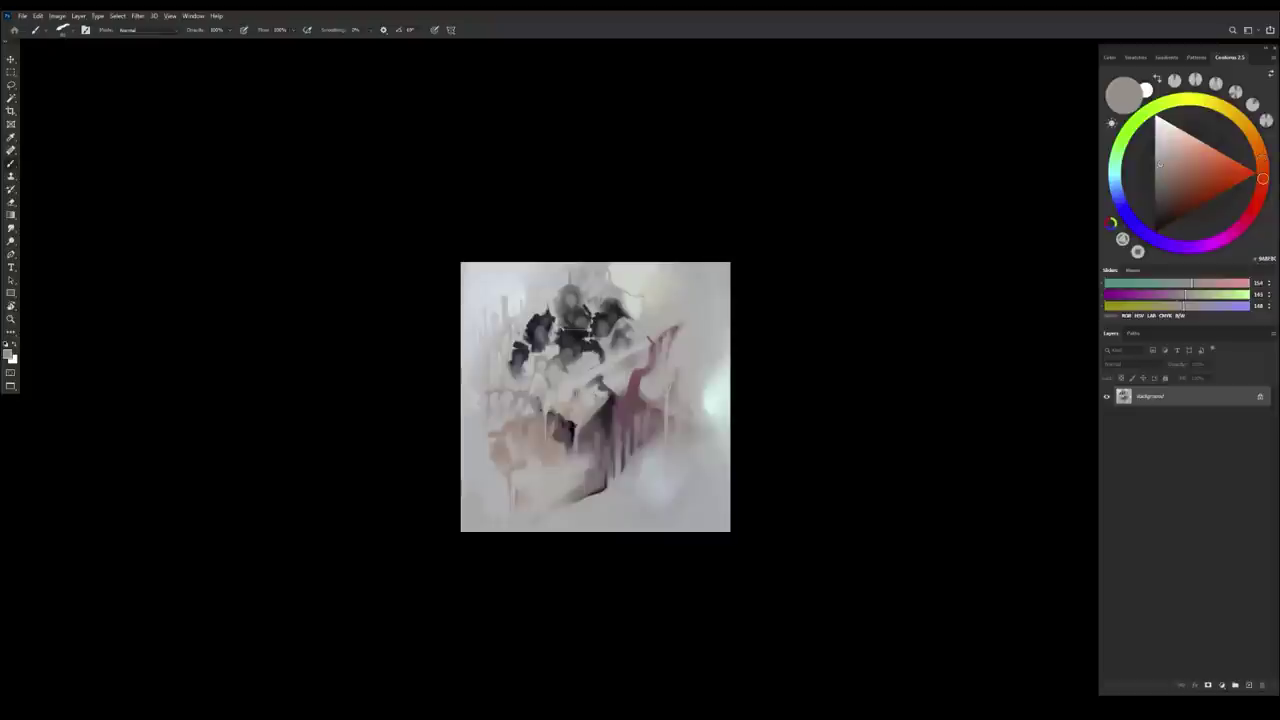
{"action": "left_click", "coordinate": [588, 395], "text": "alt"}
{"action": "left_click", "coordinate": [581, 430], "text": "alt"}
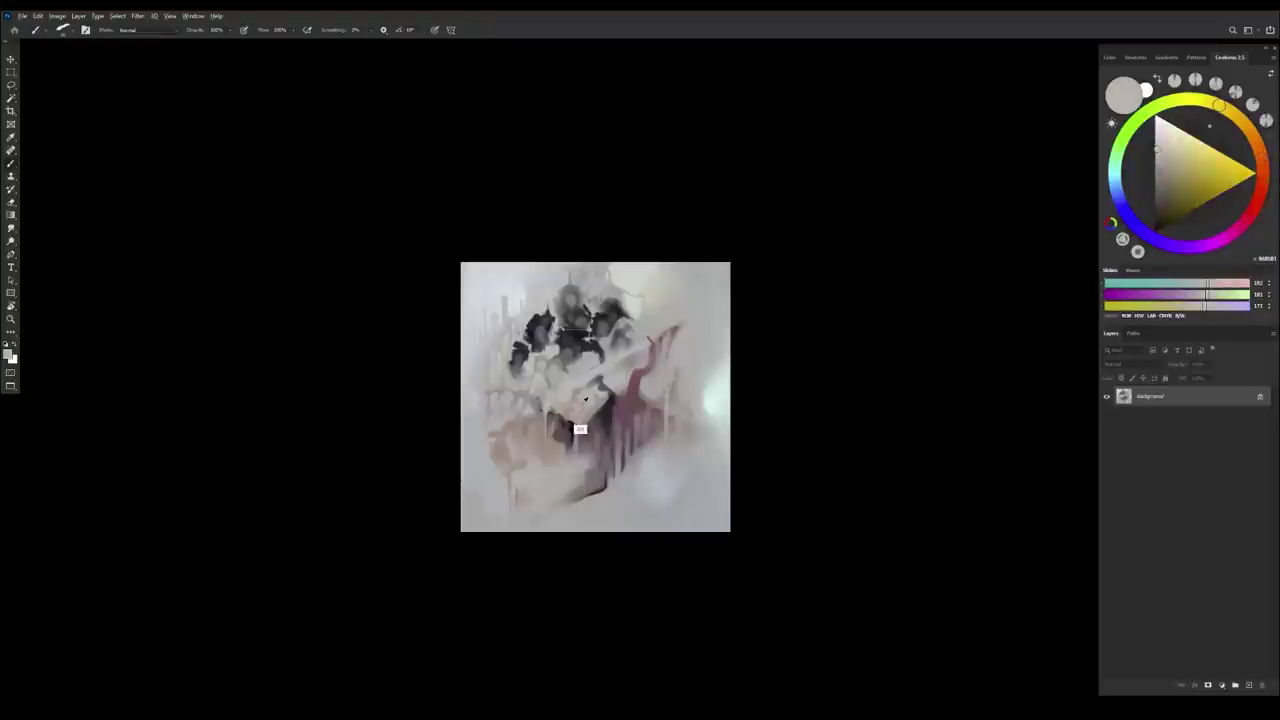
{"action": "left_click", "coordinate": [577, 420], "text": "alt"}
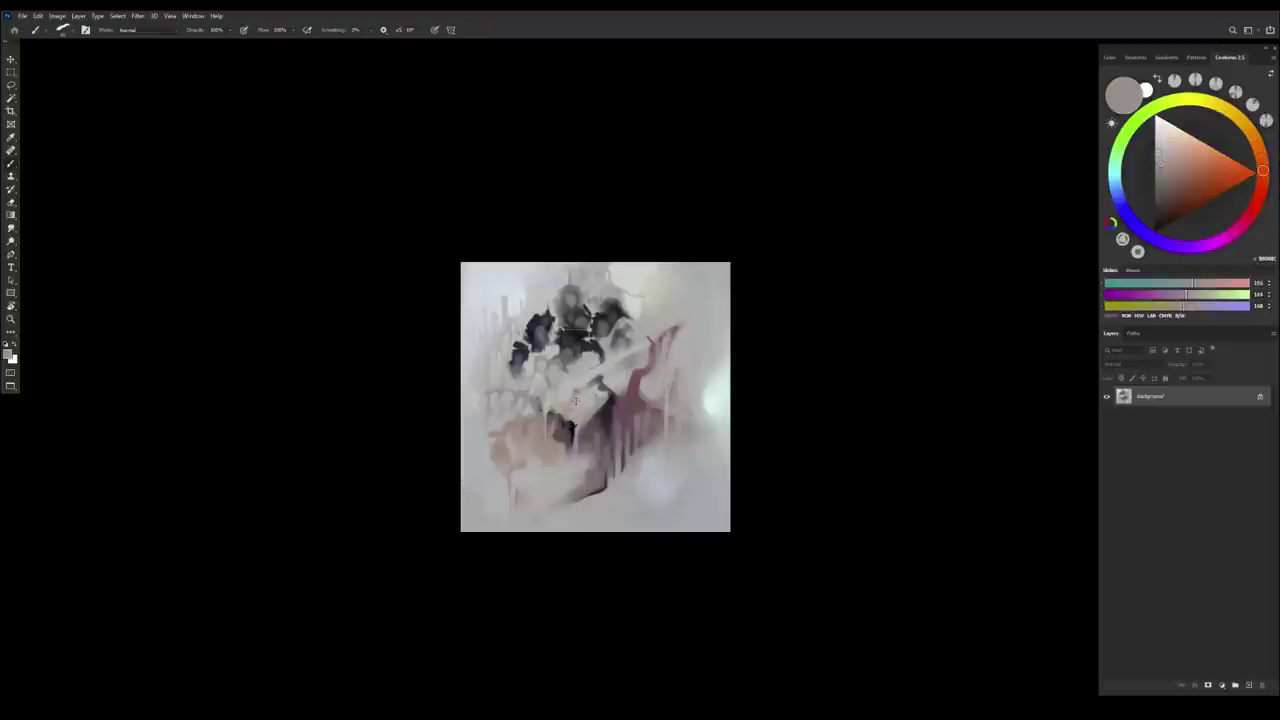
Blend the beige strokes above the small dark patch into the pale shape with sampled warm greys
{"action": "left_click", "coordinate": [567, 414], "text": "alt"}
{"action": "left_click", "coordinate": [575, 400], "text": "alt"}
{"action": "left_click", "coordinate": [576, 401], "text": "alt"}
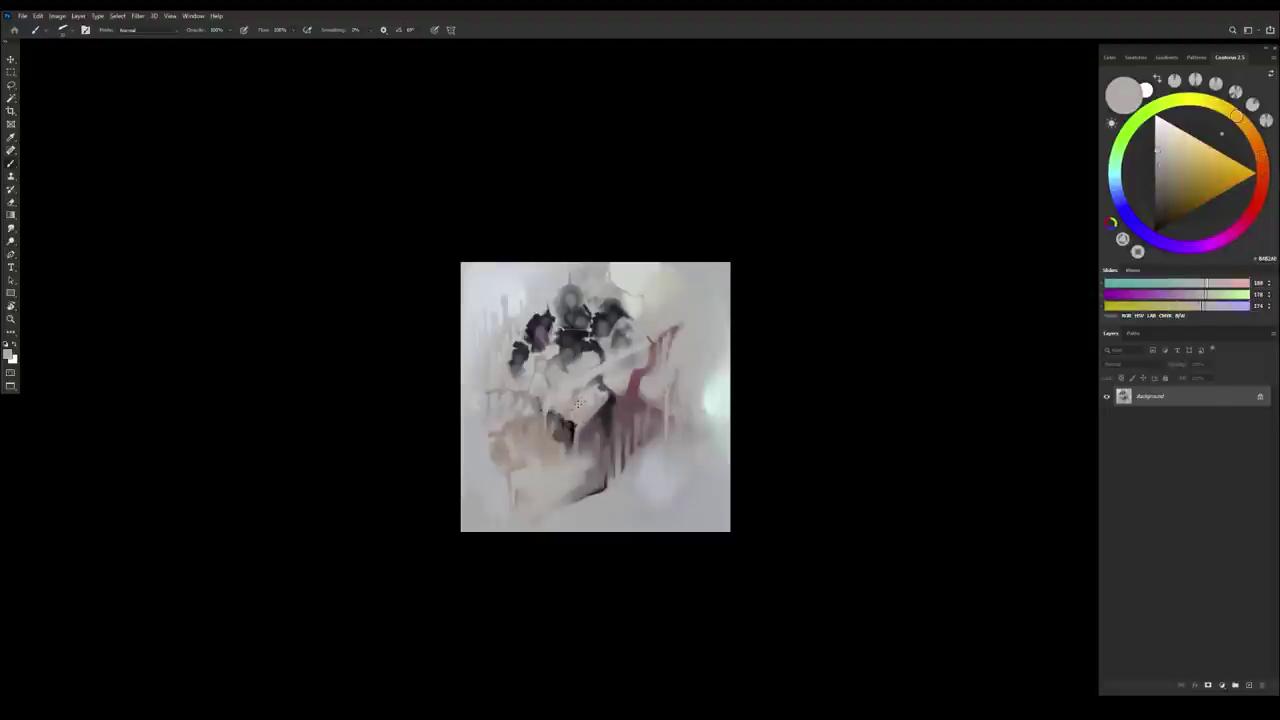
{"action": "left_click", "coordinate": [576, 403], "text": "alt"}
{"action": "left_click", "coordinate": [573, 404], "text": "alt"}
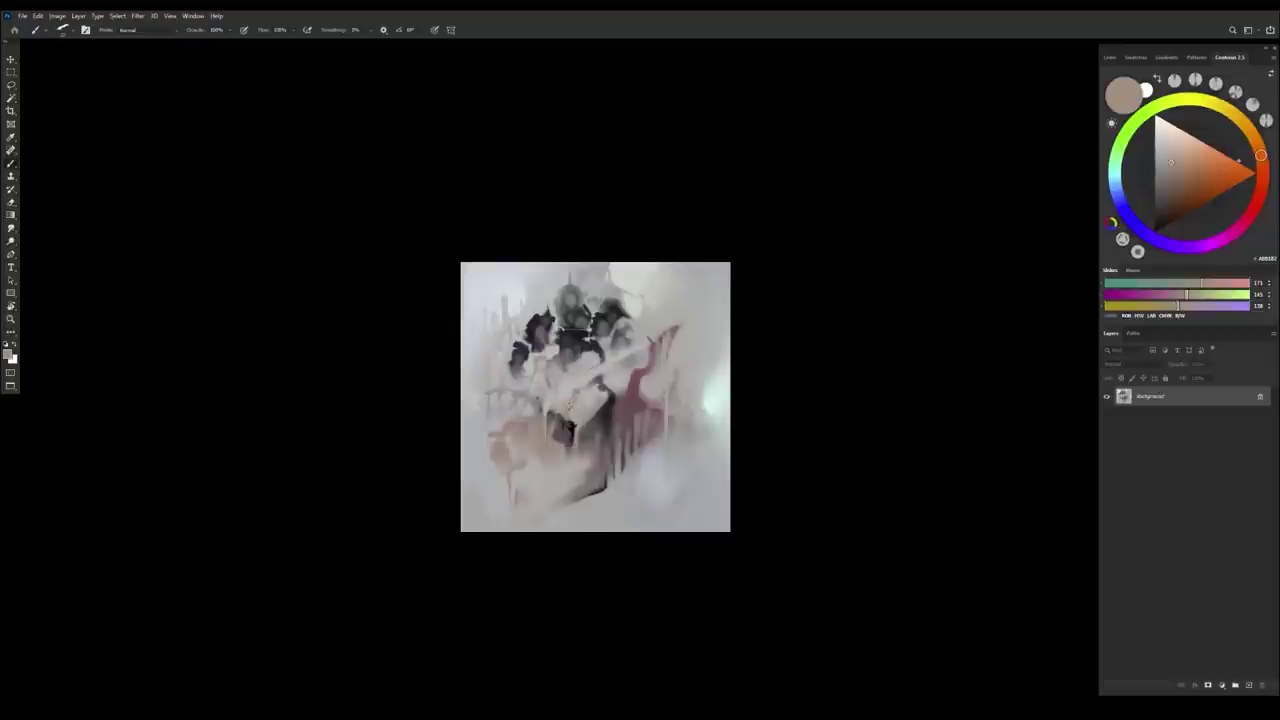
{"action": "left_click", "coordinate": [573, 402], "text": "alt"}
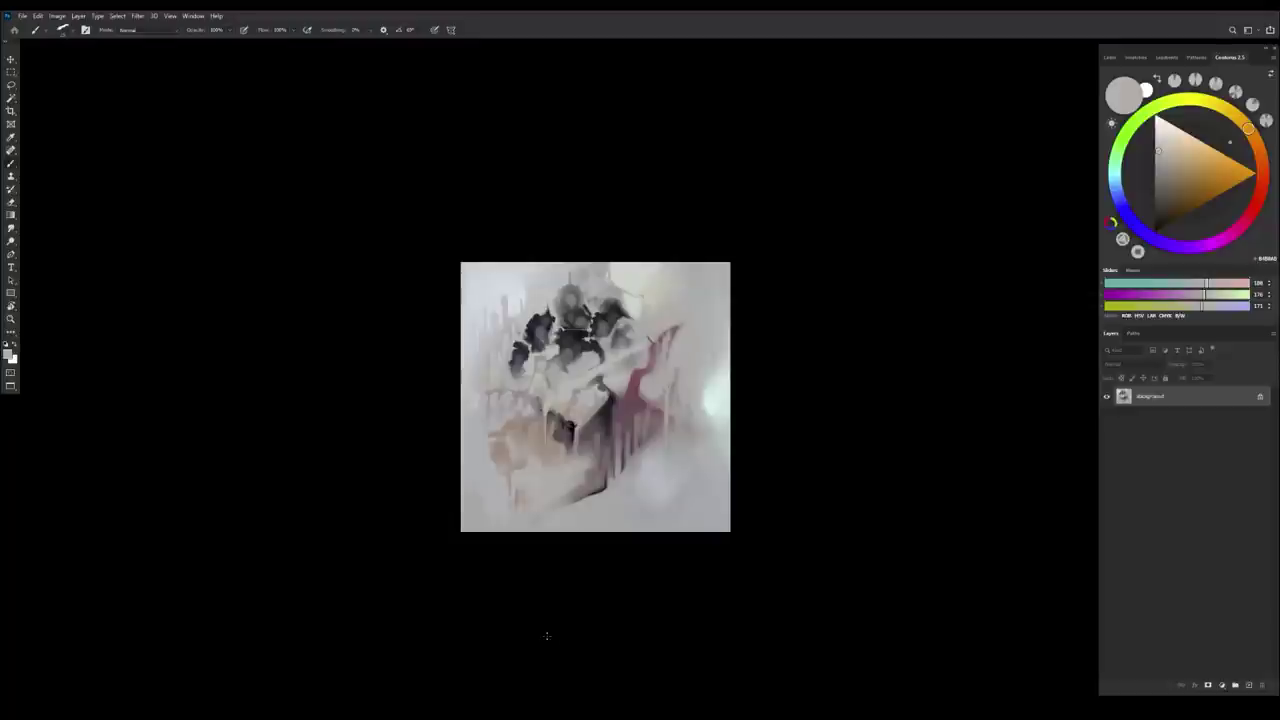
Flip the canvas horizontally and check the composition upside down with a temporary vertical flip
{"action": "key", "text": "ctrl+shift+h"}
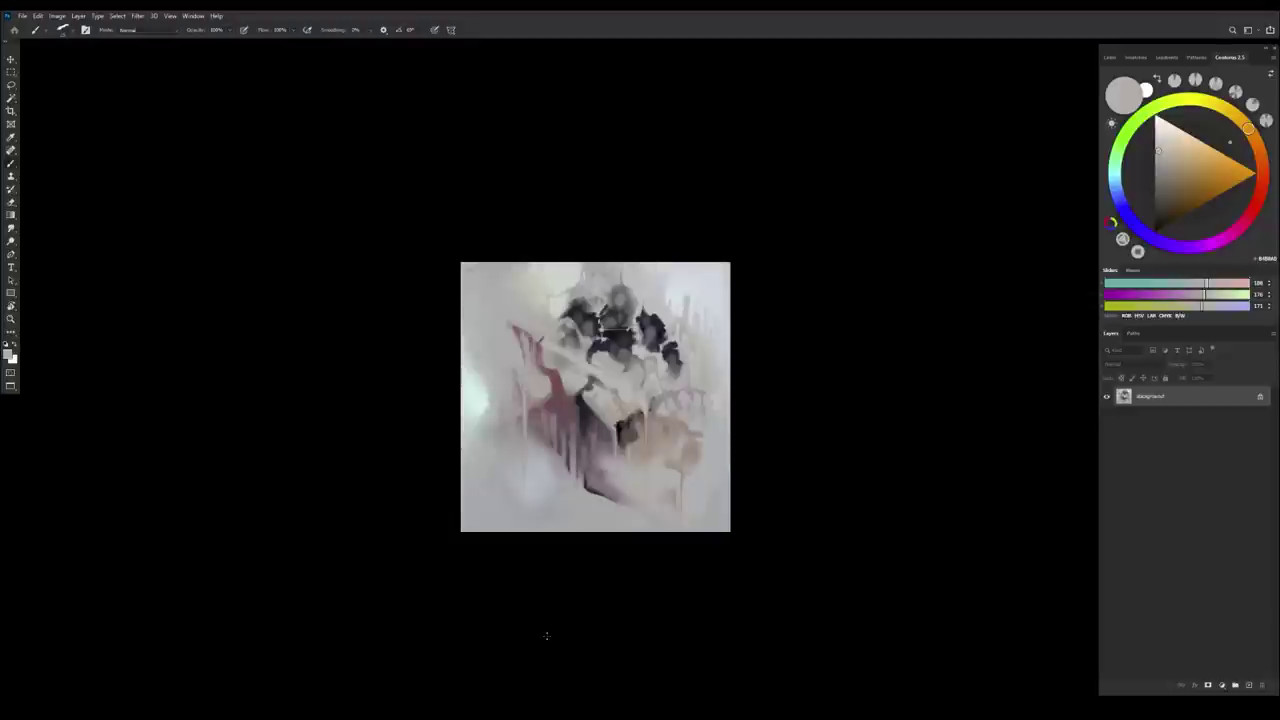
{"action": "key", "text": "ctrl+shift+v"}
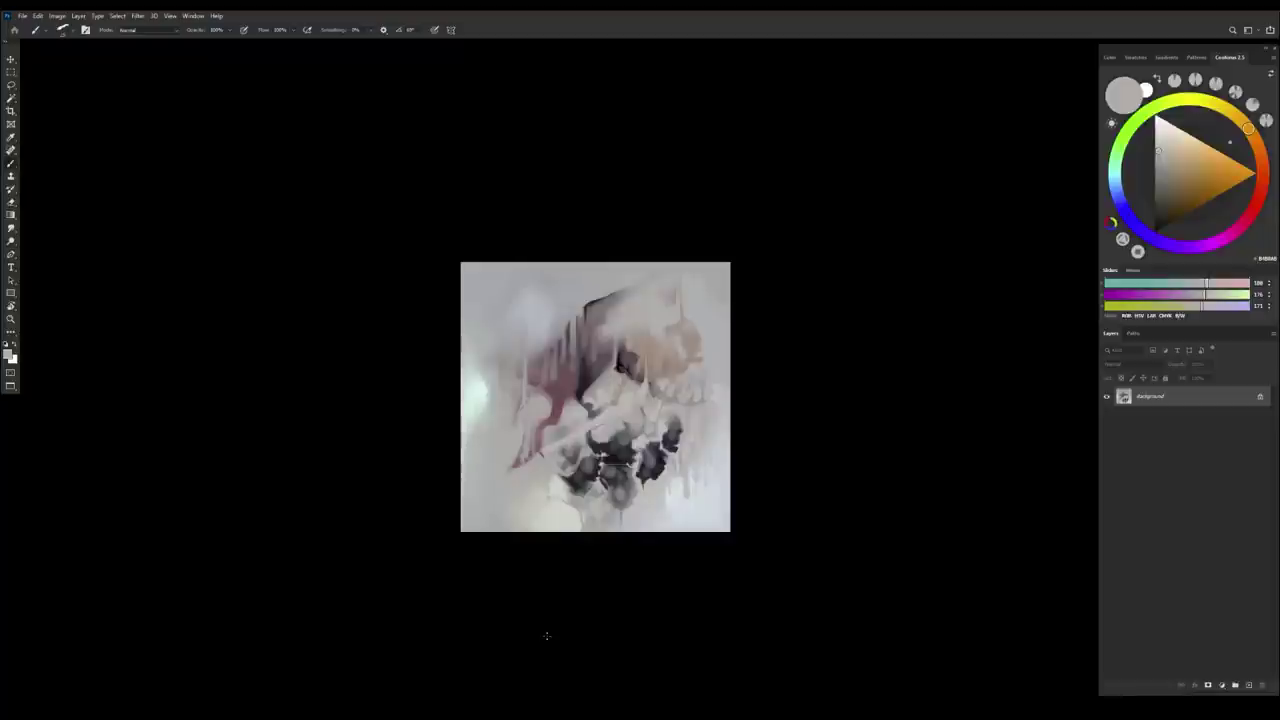
{"action": "key", "text": "ctrl+shift+v"}
Touch up the outermost dark blotch and its edges with tones sampled around it
{"action": "left_click", "coordinate": [673, 365], "text": "alt"}
{"action": "left_click", "coordinate": [670, 345], "text": "alt"}
{"action": "left_click", "coordinate": [672, 338], "text": "alt"}
{"action": "left_click", "coordinate": [672, 368], "text": "alt"}
{"action": "left_click", "coordinate": [670, 368], "text": "alt"}
Soften the lower central dark blotch with sampled medium greys
{"action": "left_click", "coordinate": [618, 345], "text": "alt"}
{"action": "left_click", "coordinate": [620, 345], "text": "alt"}
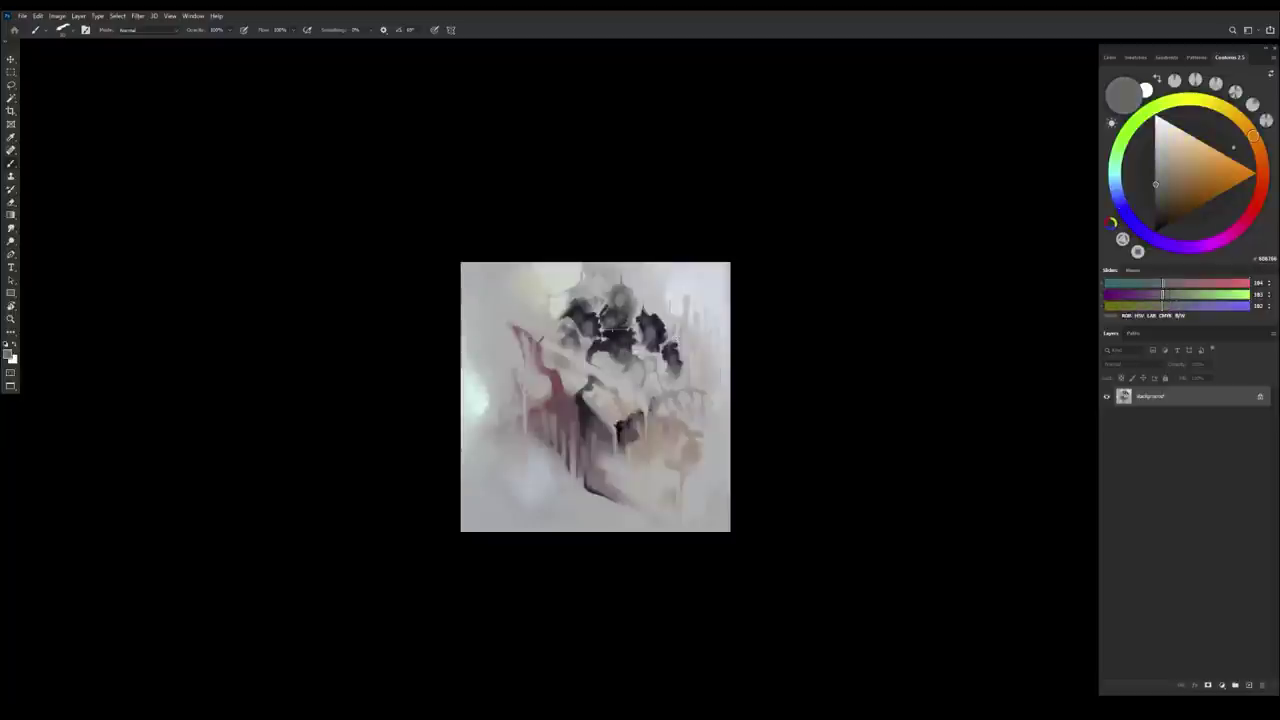
{"action": "left_click", "coordinate": [614, 349], "text": "alt"}
{"action": "left_click", "coordinate": [610, 352], "text": "alt"}
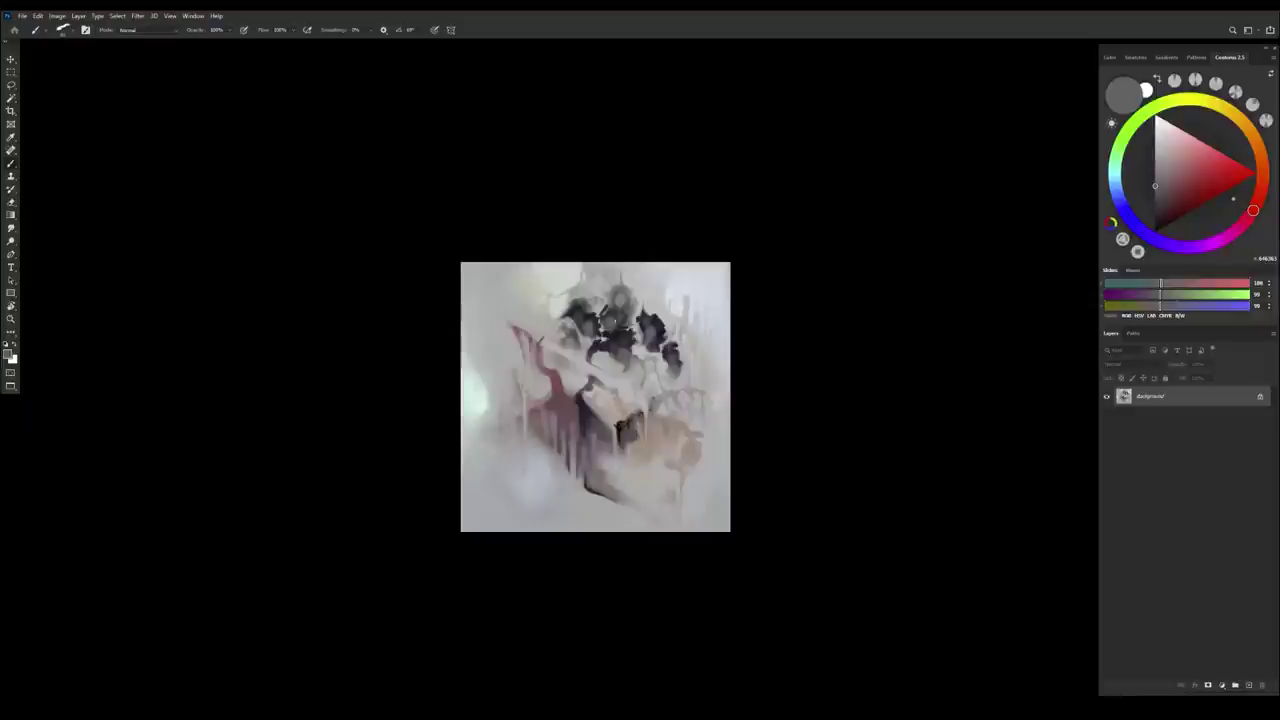
Deepen the central cluster of dark blotches with sampled charcoal and near-black tones
{"action": "left_click", "coordinate": [612, 312], "text": "alt"}
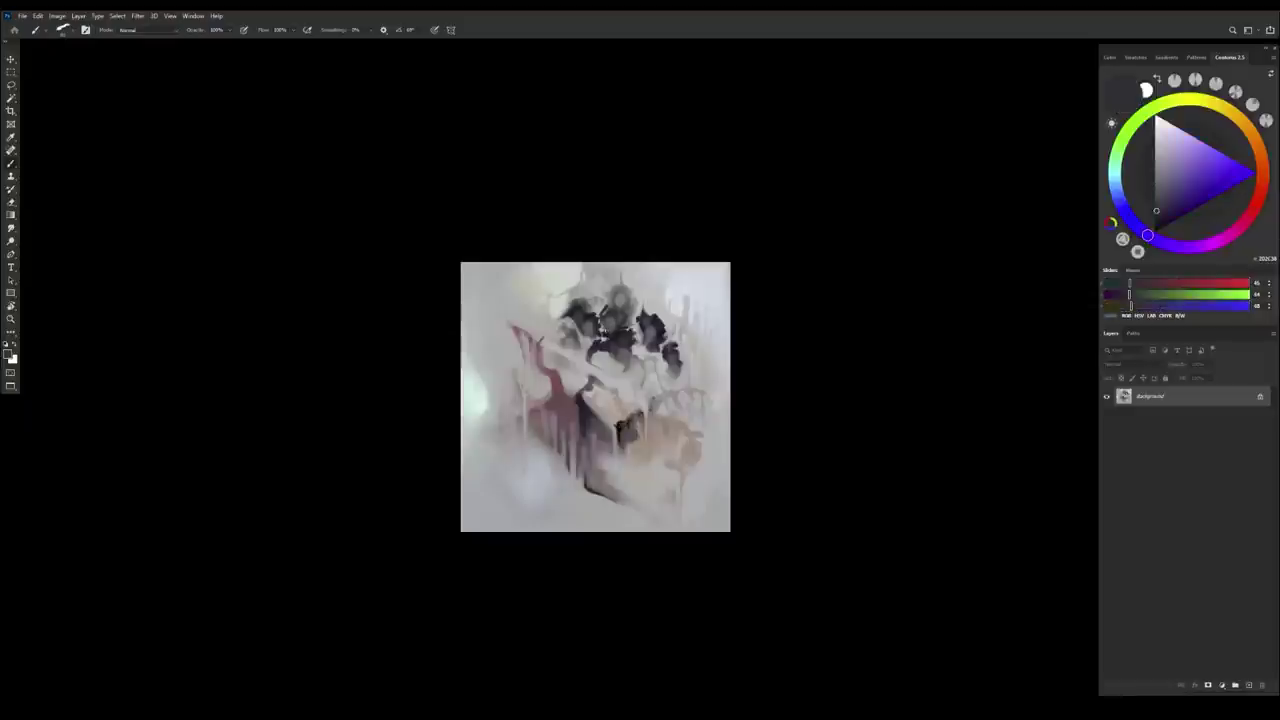
{"action": "left_click", "coordinate": [610, 345], "text": "alt"}
{"action": "left_click", "coordinate": [611, 348], "text": "alt"}
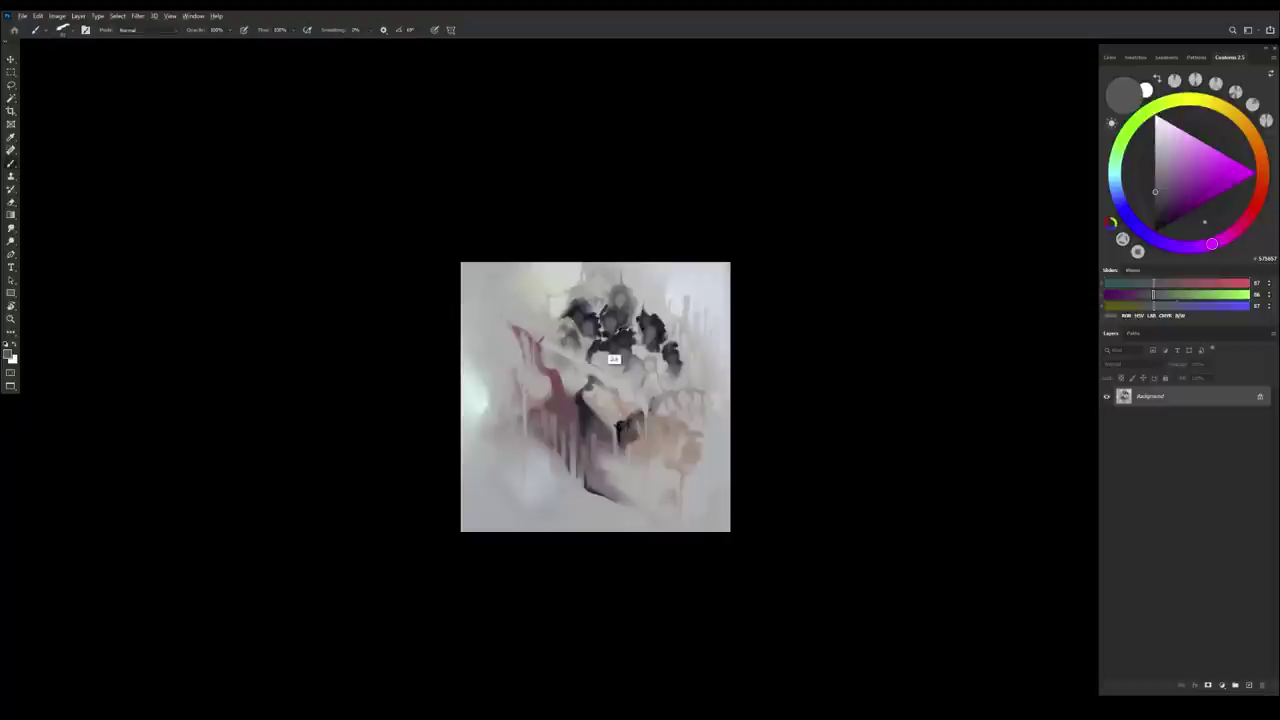
{"action": "left_click", "coordinate": [614, 352], "text": "alt"}
{"action": "left_click", "coordinate": [616, 360], "text": "alt"}
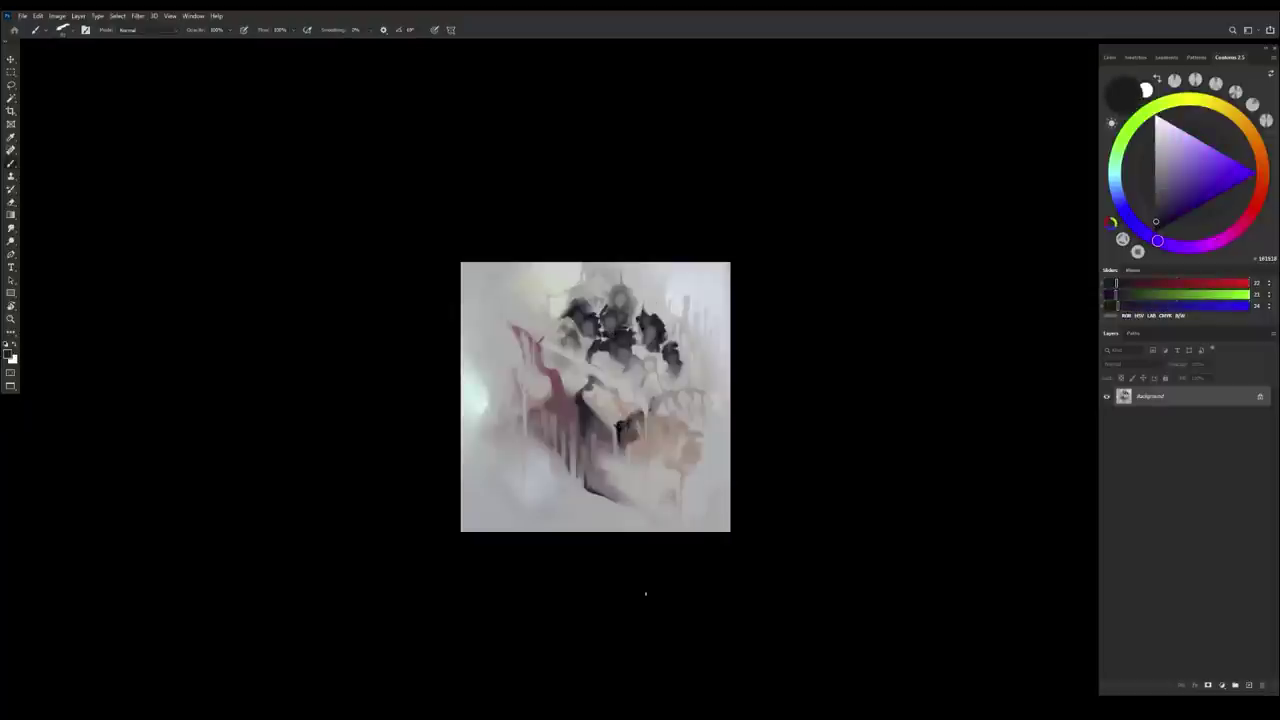
Touch up the pale area between the dark blotches and the reddish streak with sampled greys
{"action": "left_click", "coordinate": [570, 332], "text": "alt"}
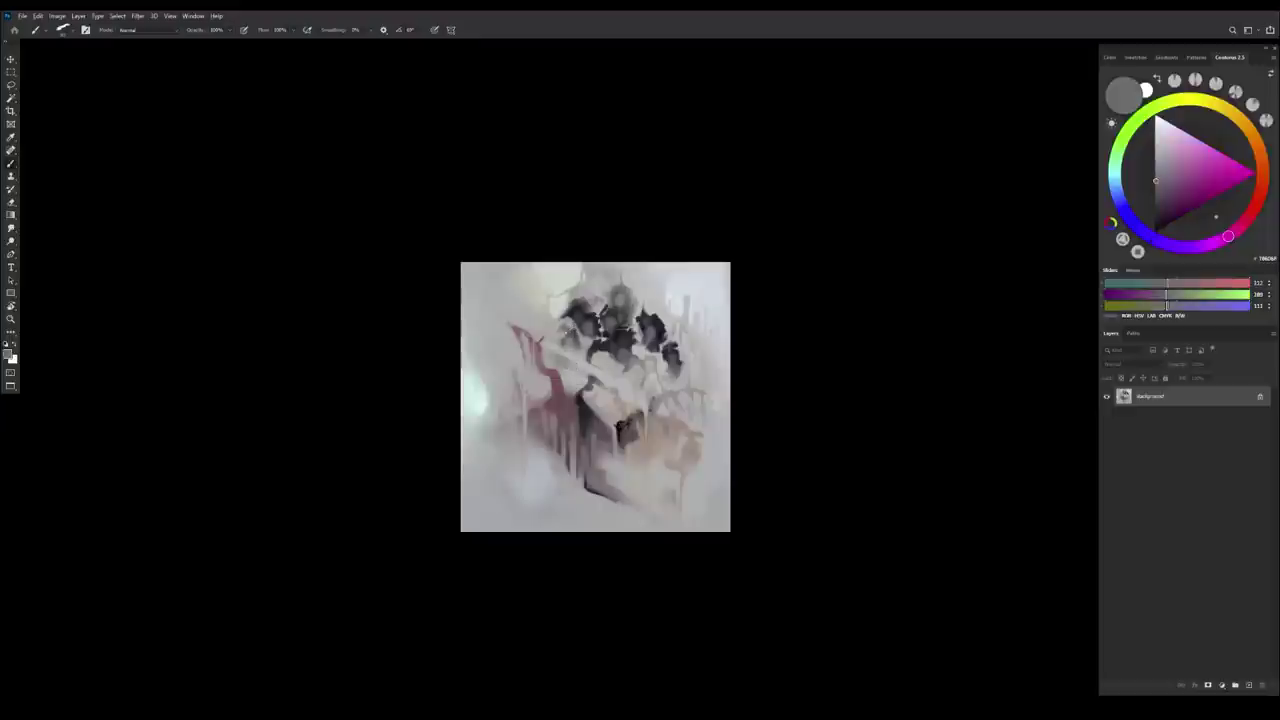
{"action": "left_click", "coordinate": [529, 357], "text": "alt"}
{"action": "left_click", "coordinate": [548, 376], "text": "alt"}
{"action": "left_click", "coordinate": [550, 390], "text": "alt"}
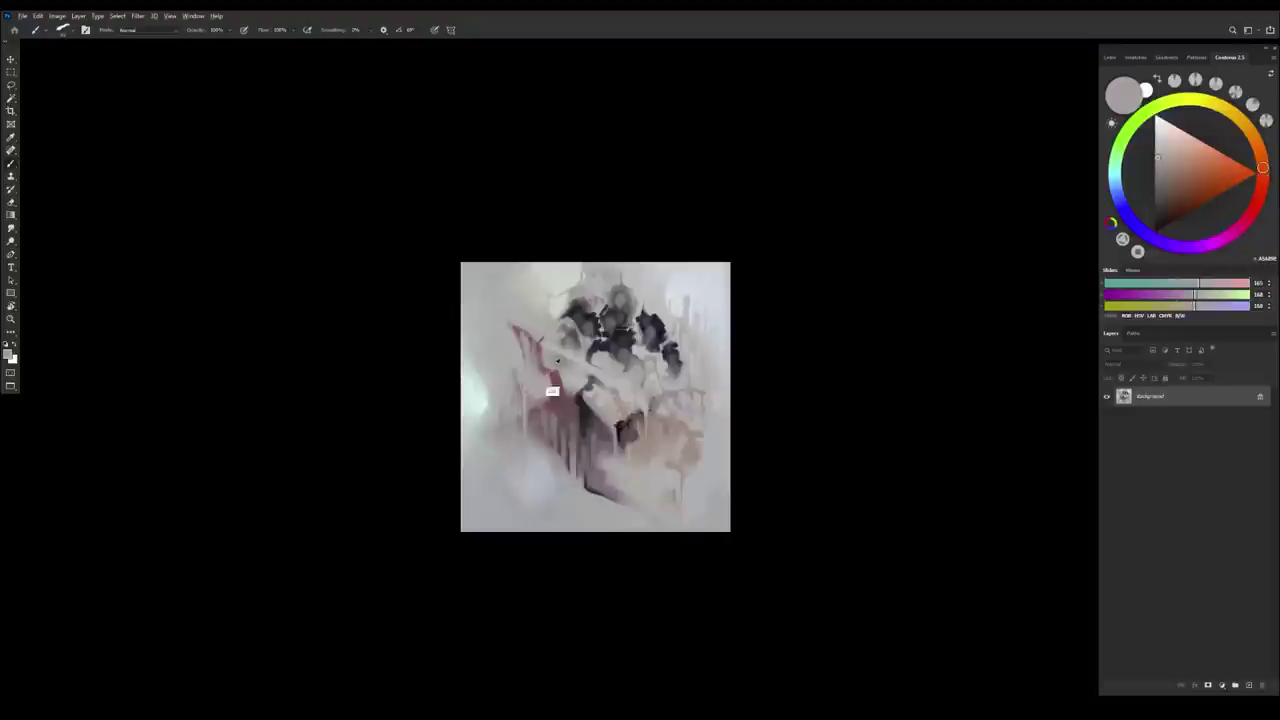
Refine the edge of the narrow reddish streak with sampled light greys and a smaller brush
{"action": "left_click", "coordinate": [553, 367], "text": "alt"}
{"action": "key", "text": "["}
{"action": "key", "text": "["}
{"action": "key", "text": "["}
{"action": "key", "text": "["}
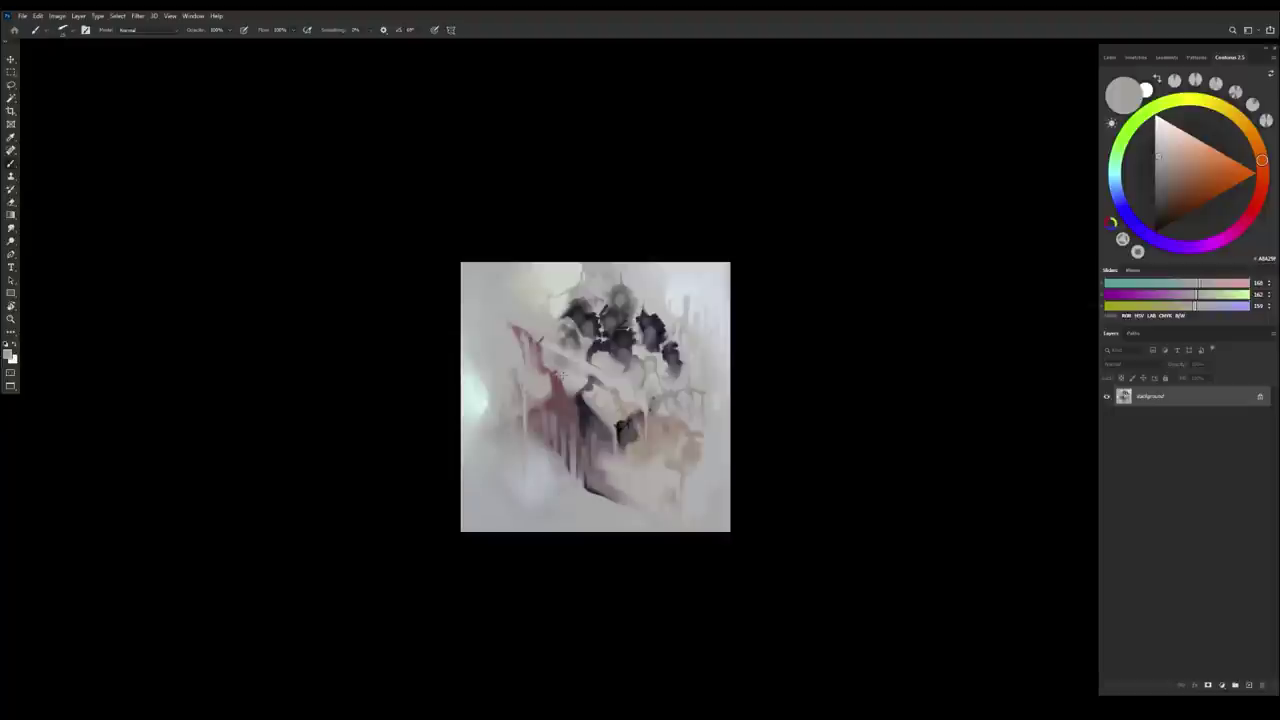
{"action": "left_click", "coordinate": [567, 383], "text": "alt"}
Paint a very dark purple patch where the reddish mass meets the dark spike, using a larger brush
{"action": "key", "text": "]"}
{"action": "key", "text": "]"}
{"action": "key", "text": "]"}
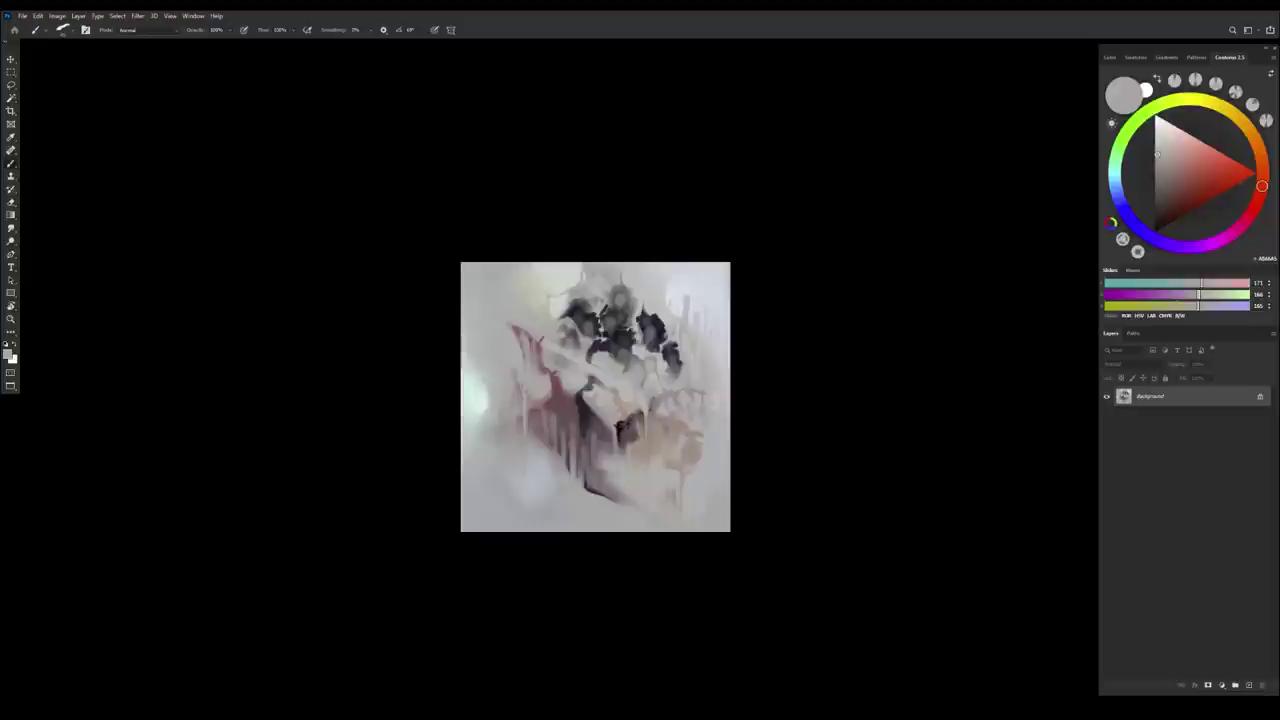
{"action": "scroll", "coordinate": [636, 441], "scroll_direction": "up", "scroll_amount": 3}
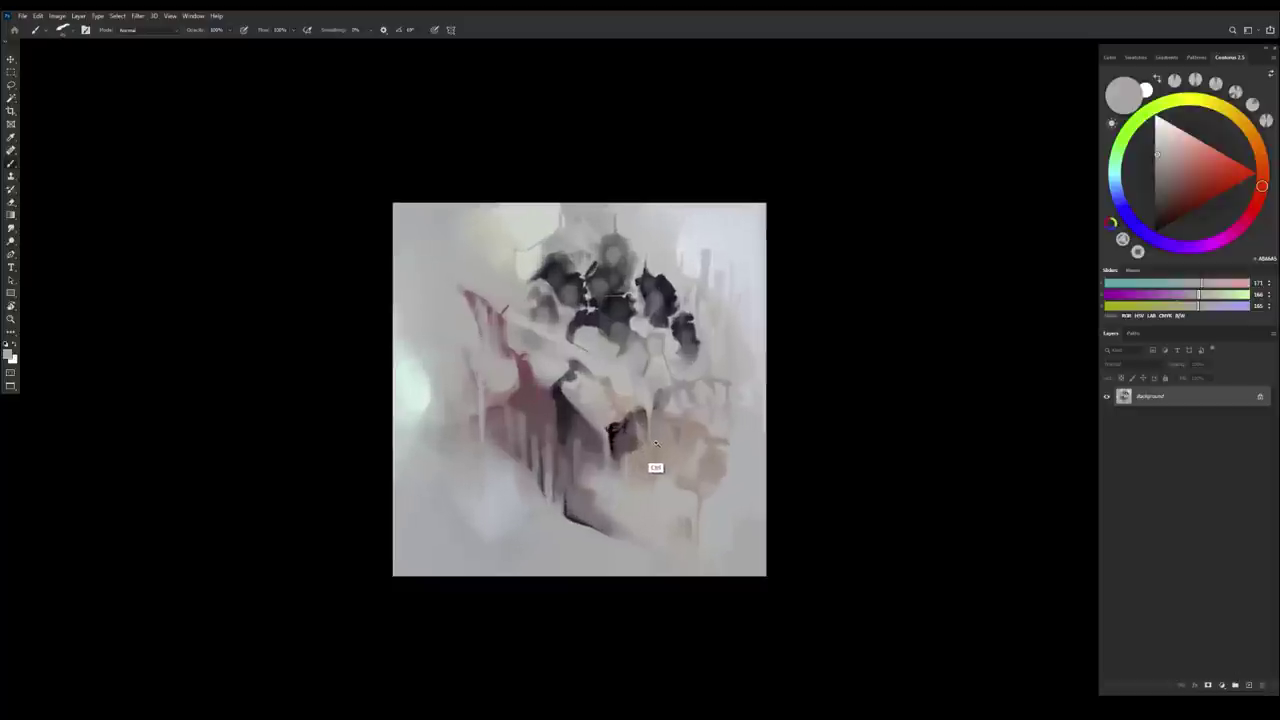
{"action": "left_click", "coordinate": [558, 400], "text": "alt"}
{"action": "left_click", "coordinate": [555, 409], "text": "alt"}
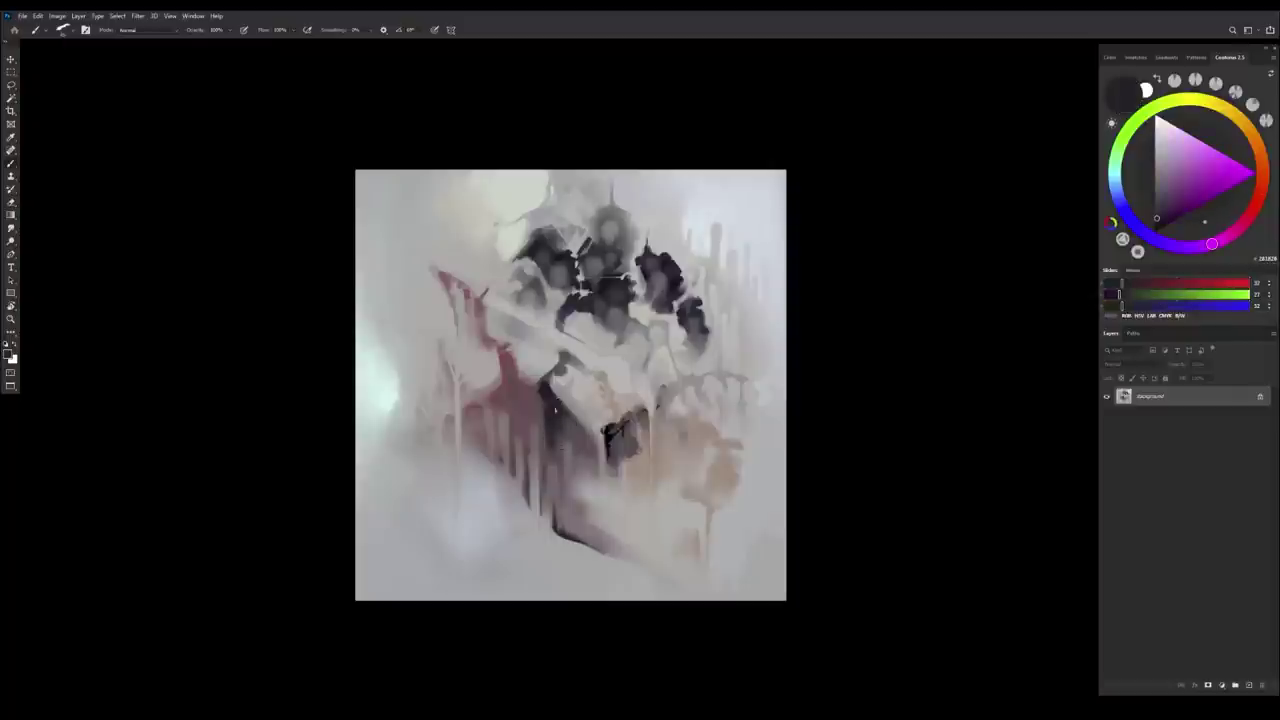
{"action": "mouse_move", "coordinate": [515, 409]}
{"action": "left_mouse_down"}
{"action": "mouse_move", "coordinate": [526, 450]}
{"action": "mouse_move", "coordinate": [531, 405]}
{"action": "left_mouse_up"}
{"action": "left_click", "coordinate": [530, 405], "text": "alt"}
{"action": "left_click", "coordinate": [530, 405], "text": "alt"}
Blend the new dark patch into the surrounding reddish mass with sampled muted purples
{"action": "left_click", "coordinate": [516, 386], "text": "alt"}
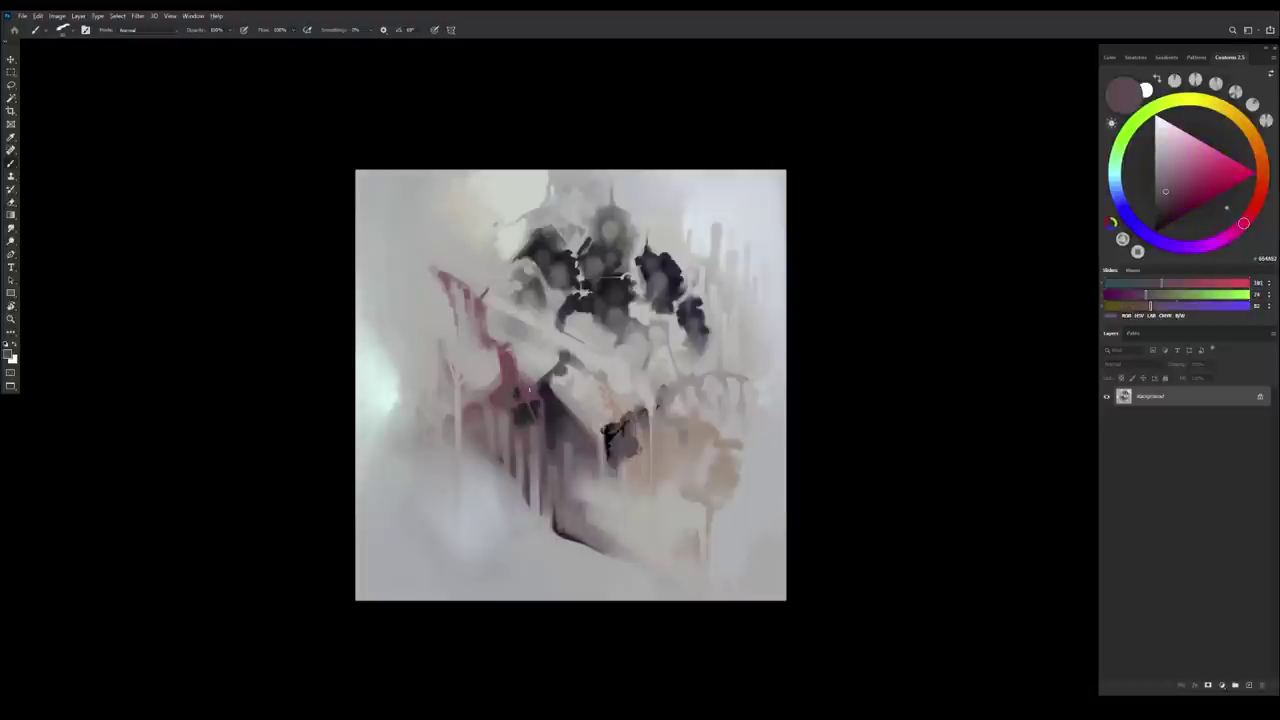
{"action": "left_click", "coordinate": [518, 414], "text": "alt"}
{"action": "left_click", "coordinate": [526, 416], "text": "alt"}
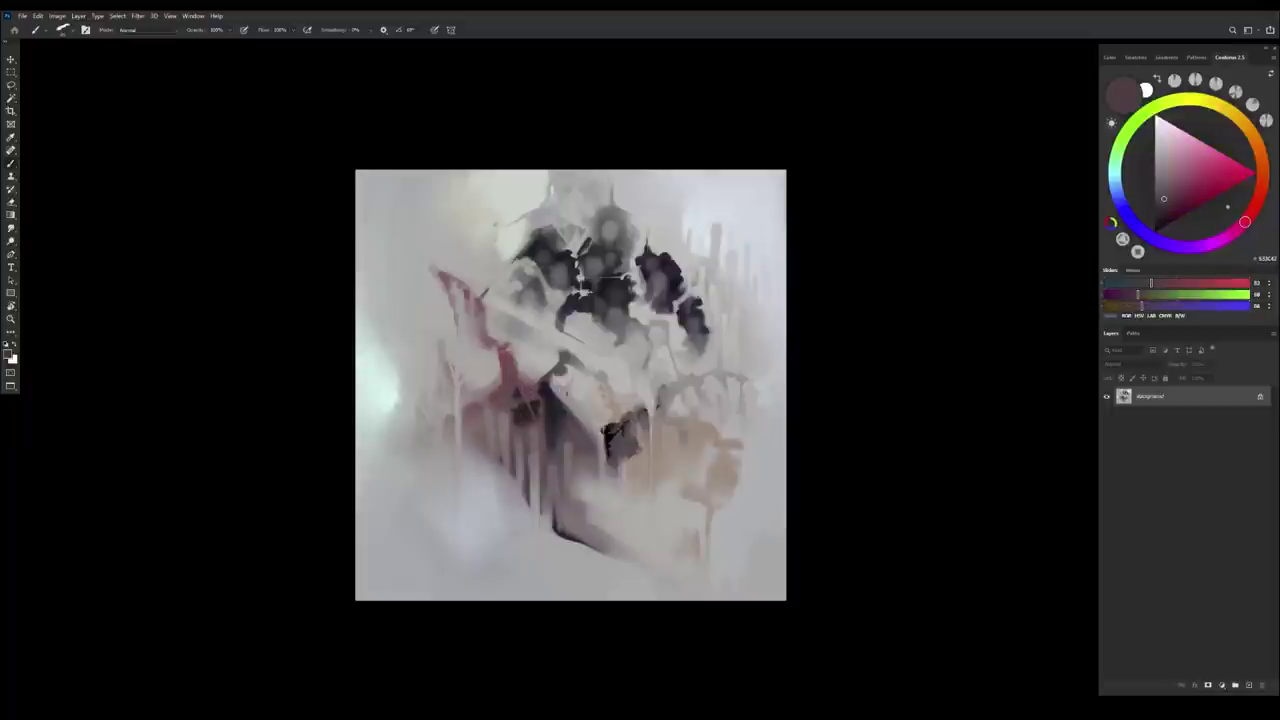
{"action": "left_click", "coordinate": [511, 396], "text": "alt"}
{"action": "left_click", "coordinate": [514, 421], "text": "alt"}
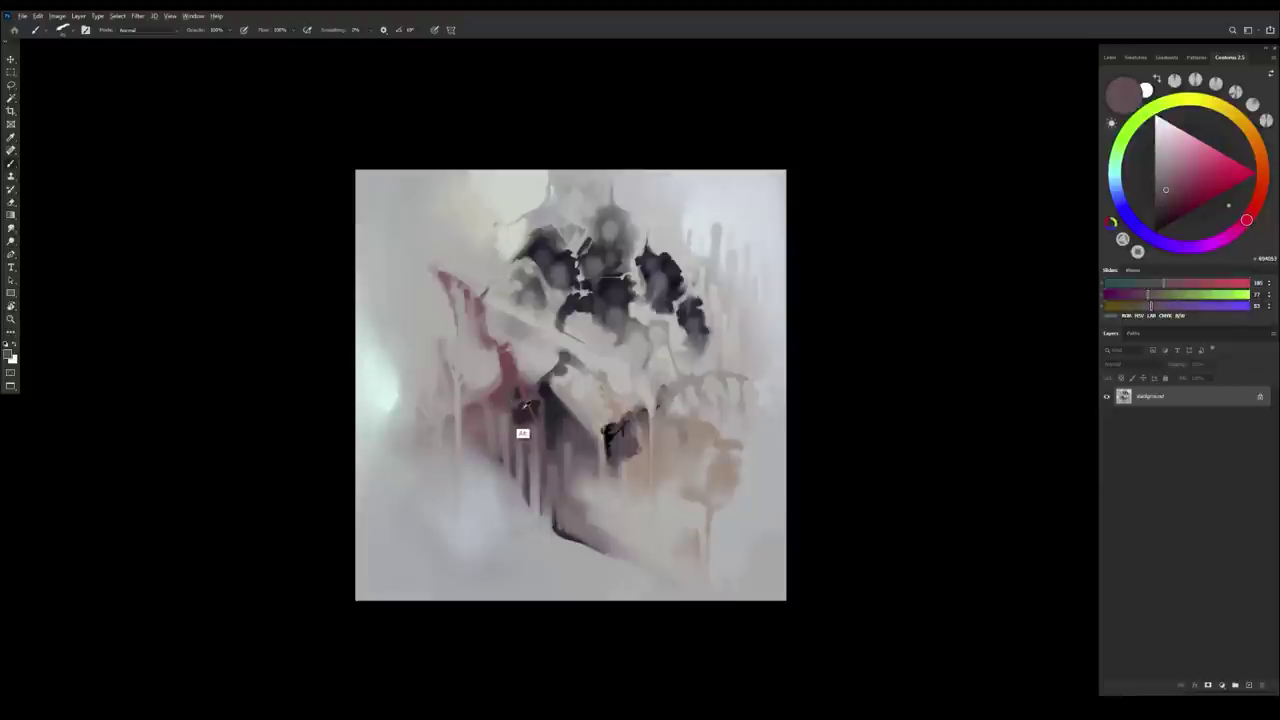
Shape the tops of the drips below the dark patch with sampled greyish and dark reddish purples
{"action": "left_click", "coordinate": [521, 426], "text": "alt"}
{"action": "left_click", "coordinate": [518, 428], "text": "alt"}
{"action": "left_click", "coordinate": [517, 430], "text": "alt"}
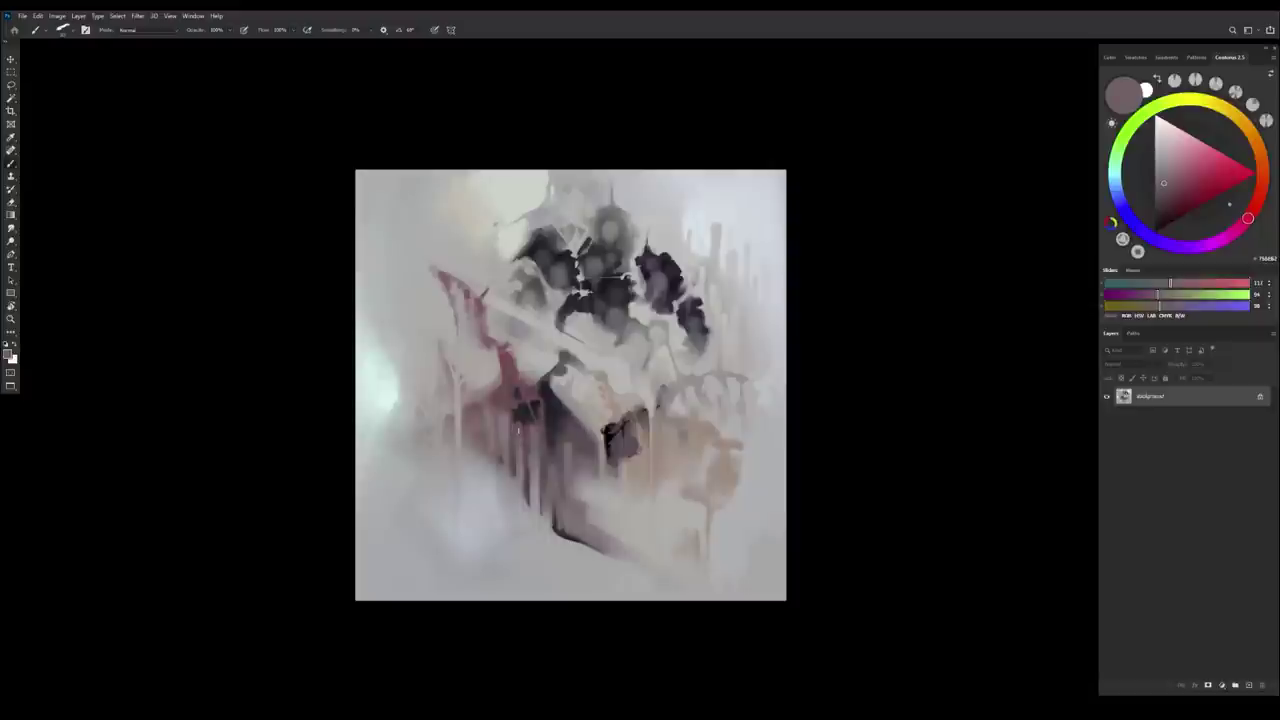
{"action": "left_click", "coordinate": [514, 418], "text": "alt"}
{"action": "left_click", "coordinate": [514, 420], "text": "alt"}
{"action": "left_click", "coordinate": [509, 431], "text": "alt"}
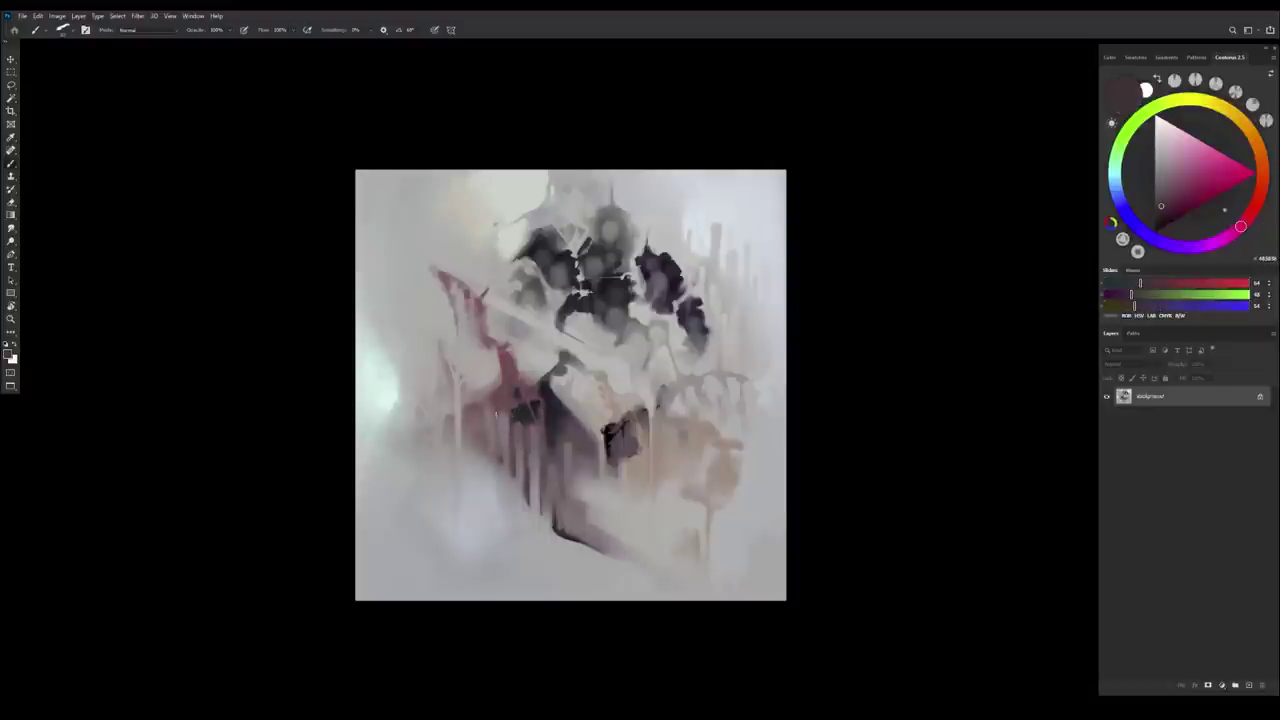
{"action": "left_click", "coordinate": [495, 421], "text": "alt"}
{"action": "left_click_drag", "start_coordinate": [498, 395], "coordinate": [503, 389]}
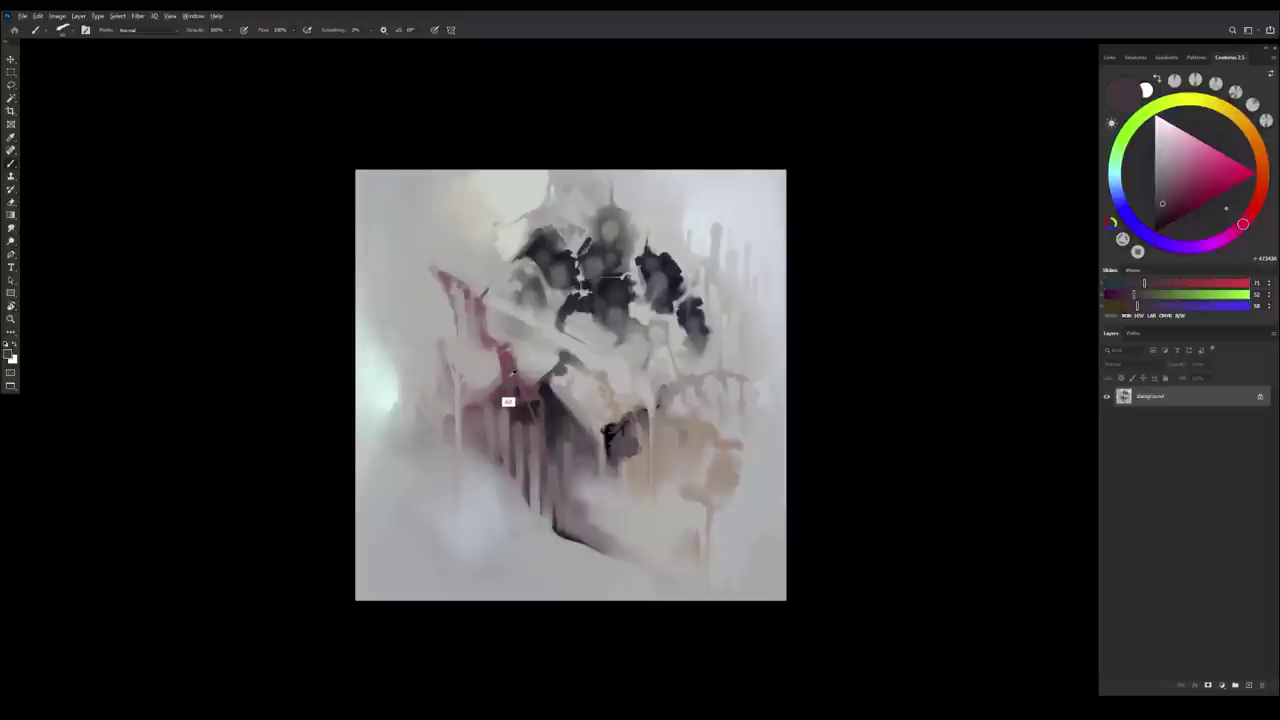
Work sampled dark reddish purples up into the base of the narrow reddish streak
{"action": "left_click", "coordinate": [517, 420], "text": "alt"}
{"action": "left_click", "coordinate": [510, 368], "text": "alt"}
{"action": "left_click", "coordinate": [505, 368], "text": "alt"}
{"action": "left_click", "coordinate": [506, 366], "text": "alt"}
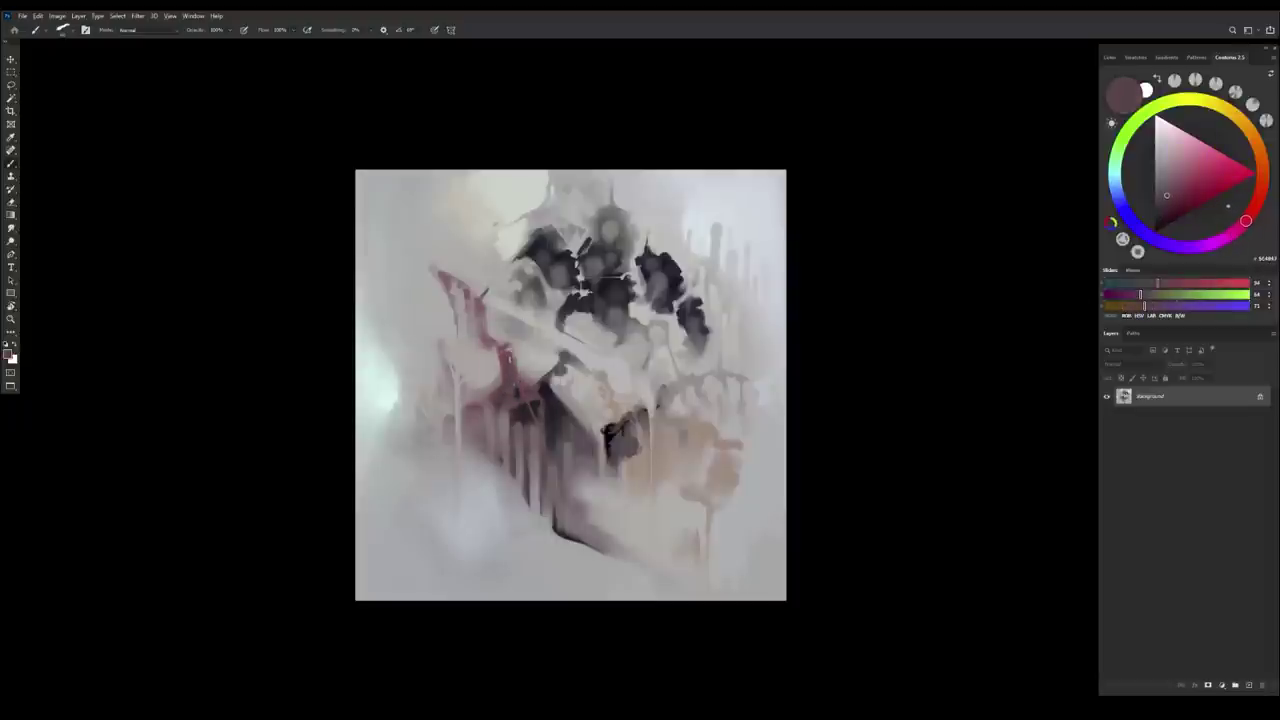
{"action": "left_click", "coordinate": [505, 379], "text": "alt"}
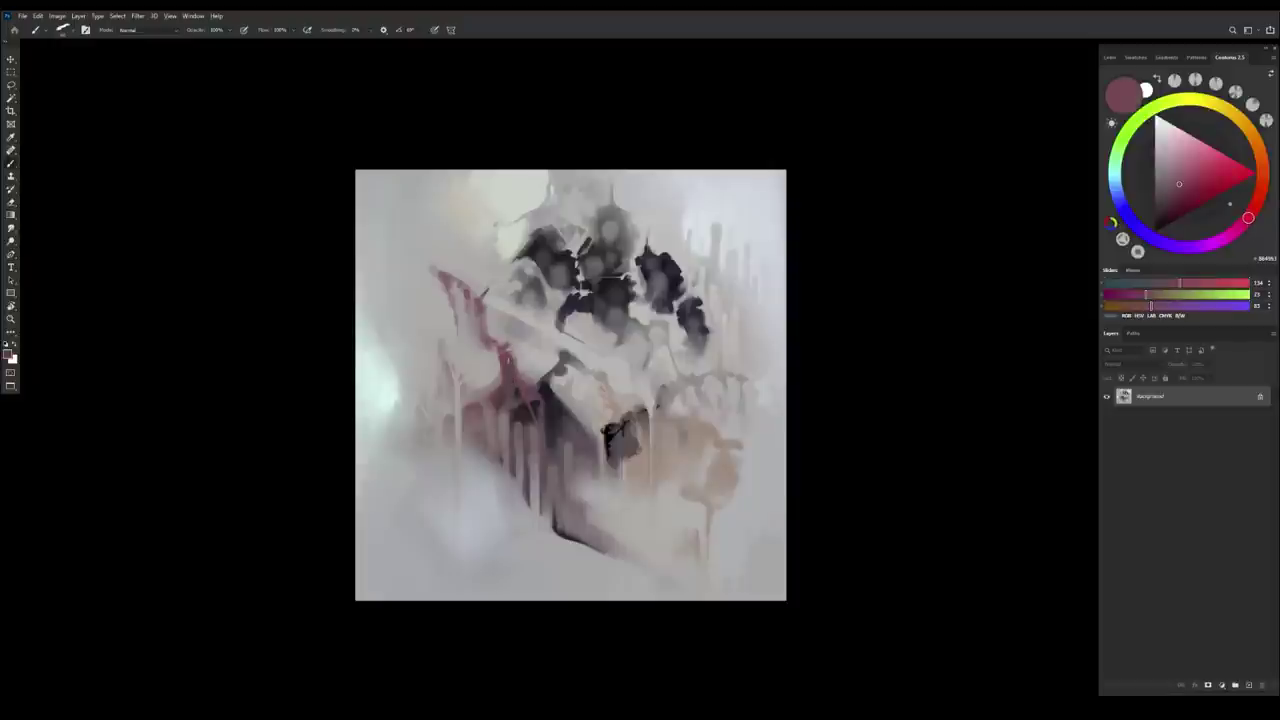
Paint thin muted red strokes from the streak's base across the dark patch
{"action": "left_click", "coordinate": [518, 402], "text": "alt"}
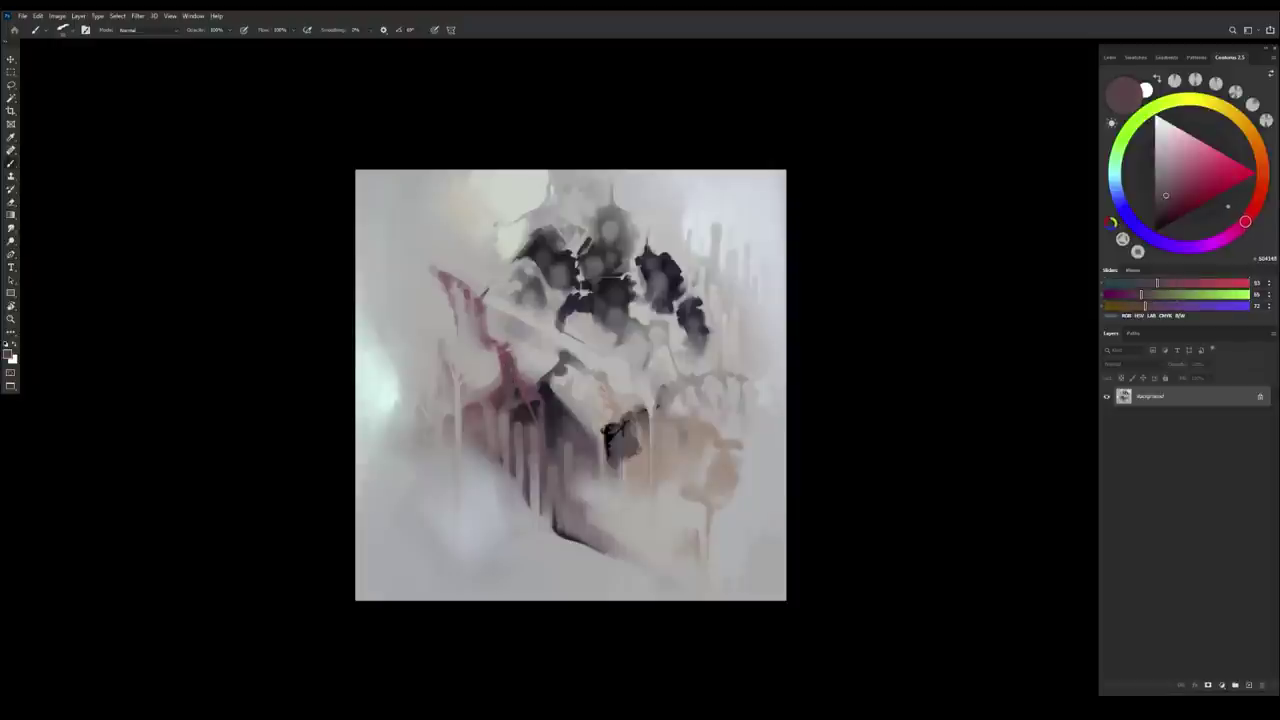
{"action": "left_click", "coordinate": [518, 368], "text": "alt"}
{"action": "left_click", "coordinate": [518, 380], "text": "alt"}
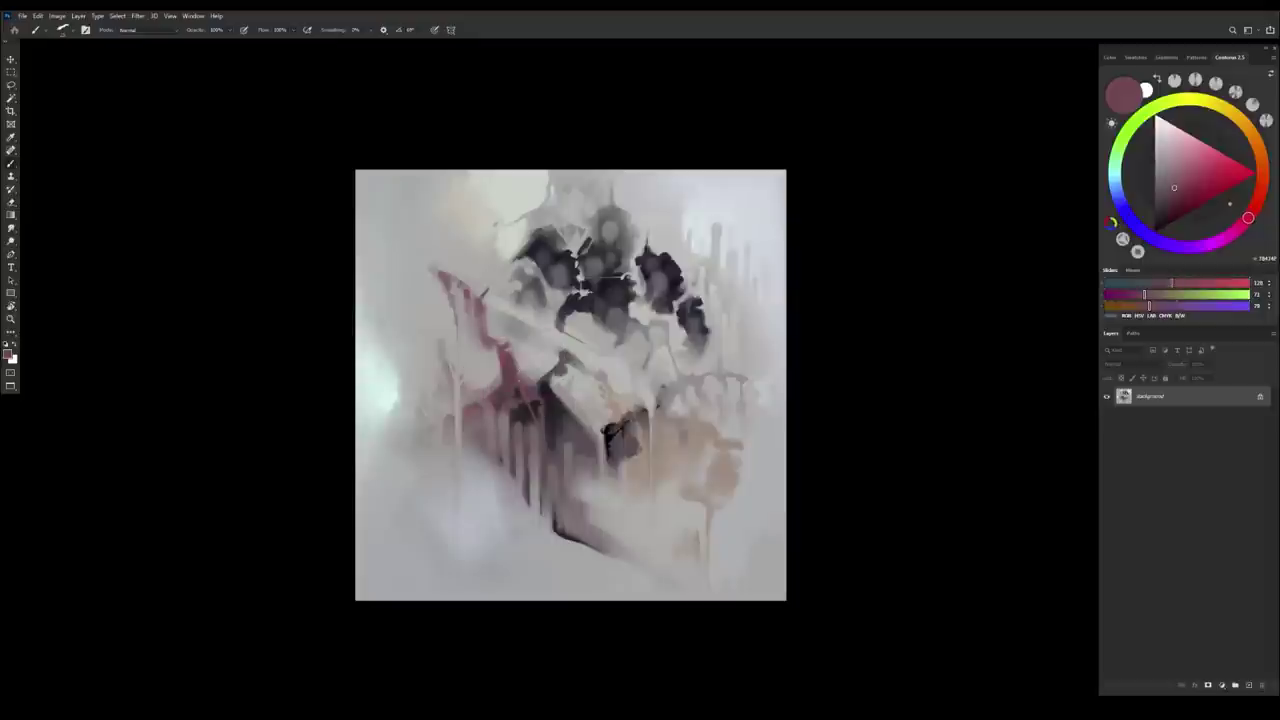
{"action": "left_click", "coordinate": [529, 407], "text": "alt"}
{"action": "left_click", "coordinate": [523, 417], "text": "alt"}
Darken the upper part of the dark spike with sampled deep purples
{"action": "scroll", "coordinate": [583, 551], "scroll_direction": "down", "scroll_amount": 2}
{"action": "scroll", "coordinate": [588, 554], "scroll_direction": "up", "scroll_amount": 3}
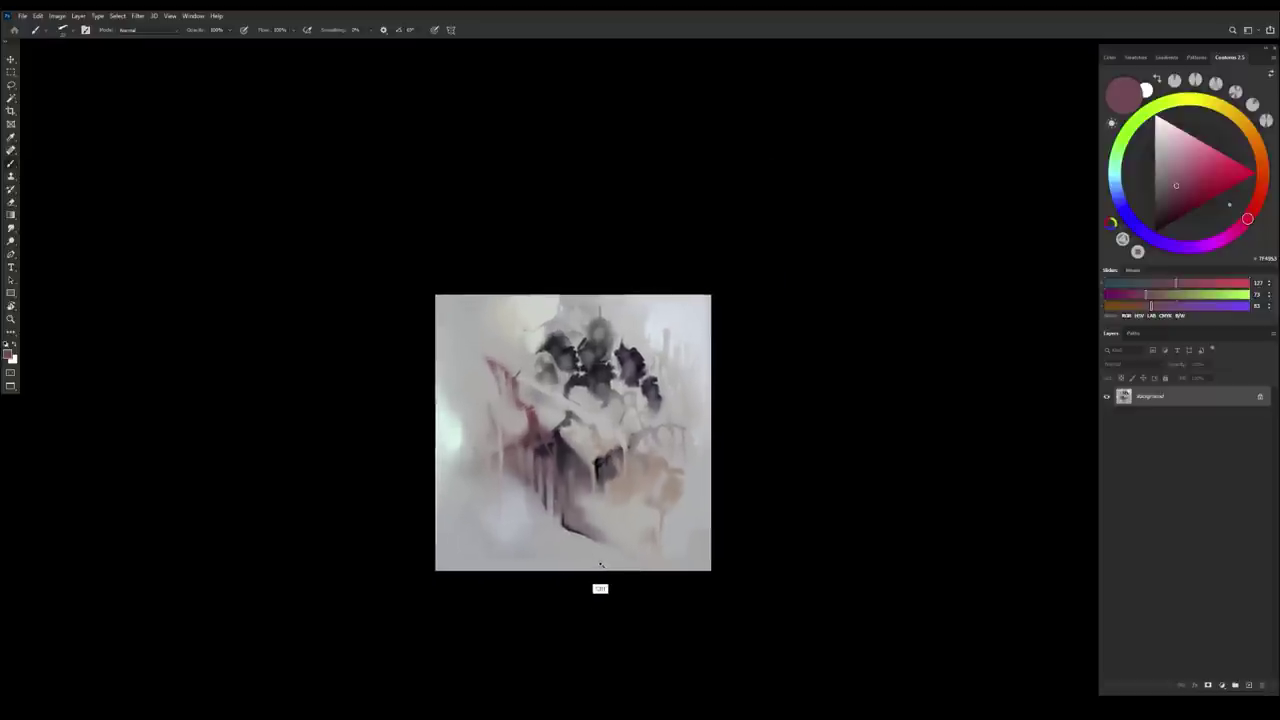
{"action": "left_click", "coordinate": [572, 474], "text": "alt"}
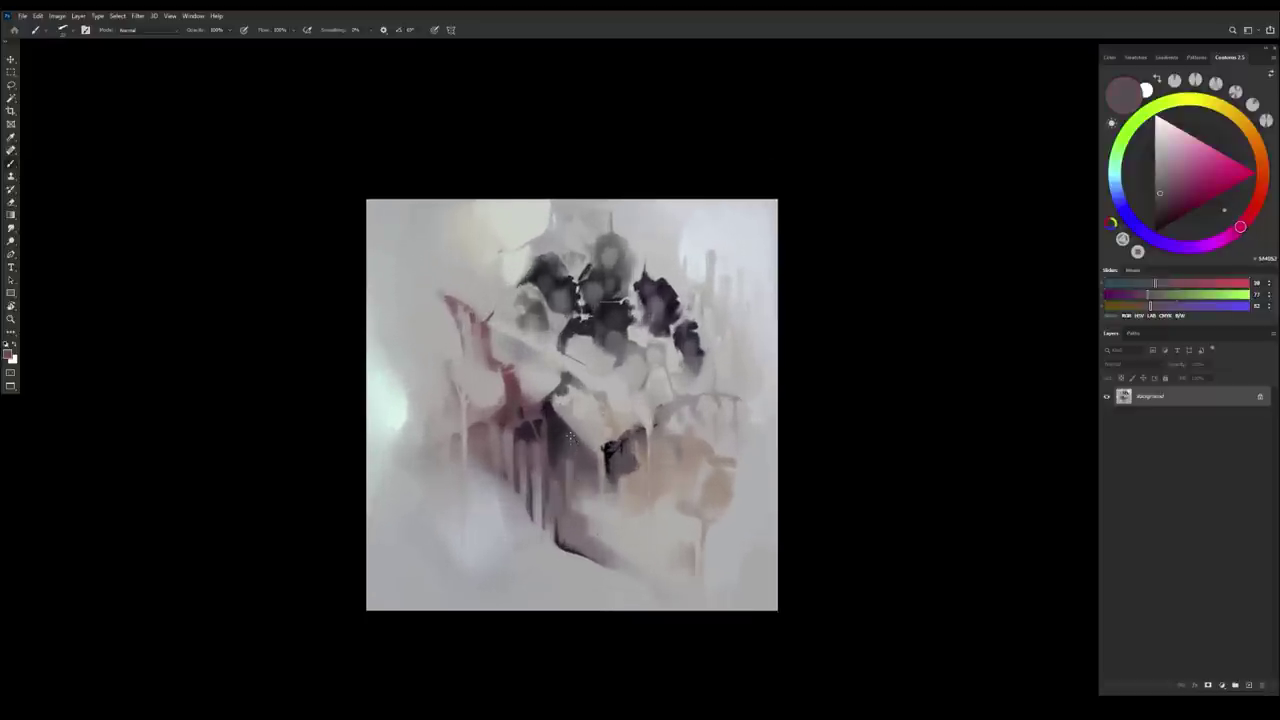
{"action": "left_click", "coordinate": [560, 430], "text": "alt"}
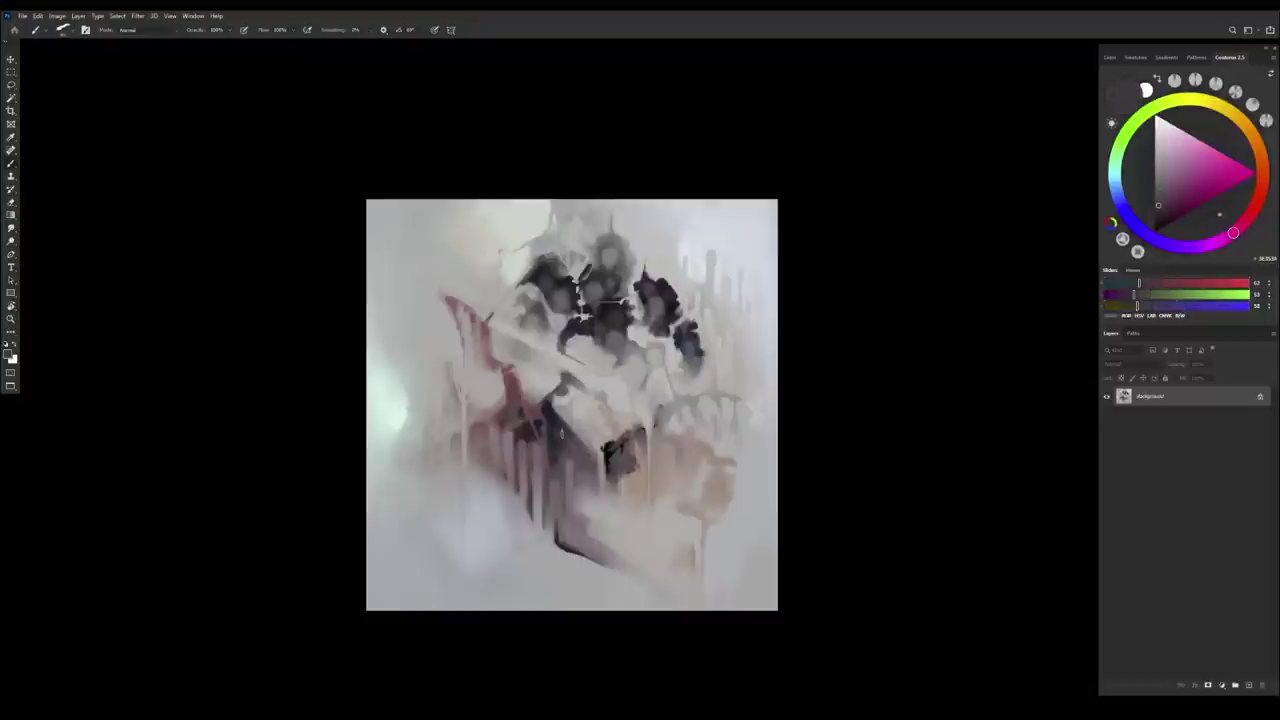
{"action": "left_click", "coordinate": [552, 430], "text": "alt"}
{"action": "left_click", "coordinate": [560, 428], "text": "alt"}
Blend sampled greyish and dark purples down the middle of the dark spike
{"action": "left_click", "coordinate": [566, 430], "text": "alt"}
{"action": "left_click", "coordinate": [563, 438], "text": "alt"}
{"action": "left_click", "coordinate": [558, 456], "text": "alt"}
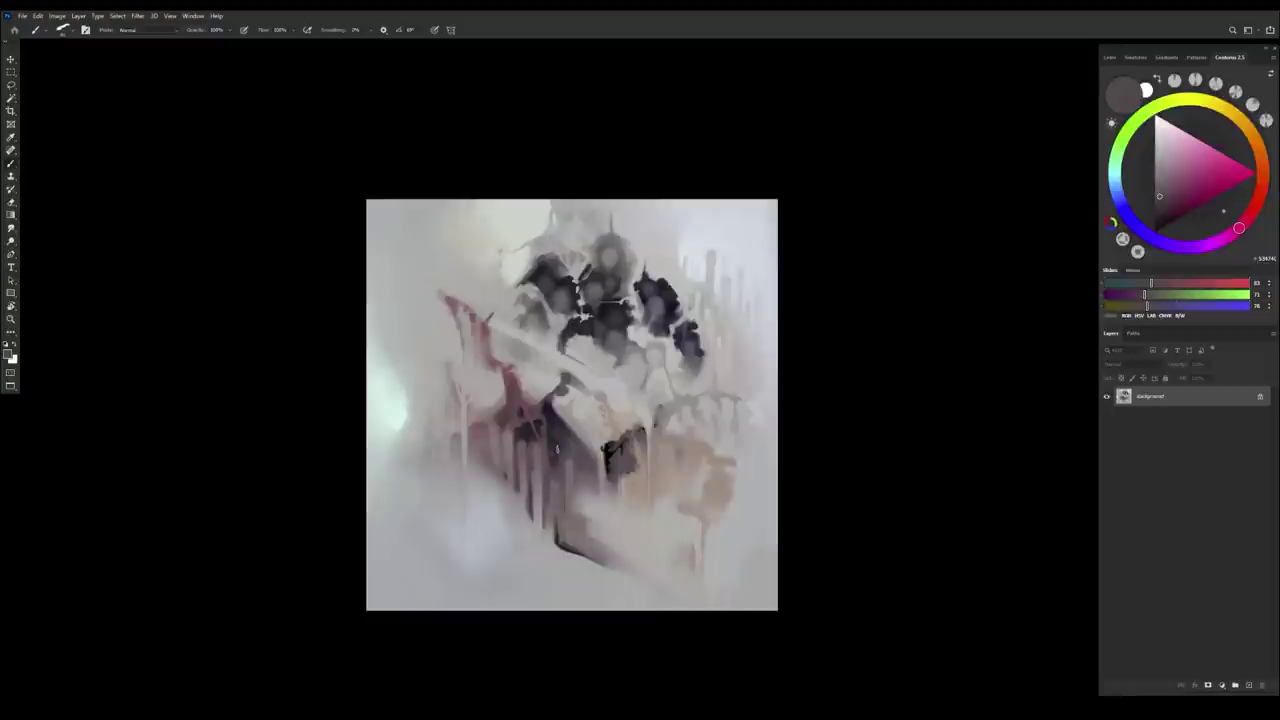
{"action": "left_click", "coordinate": [553, 453], "text": "alt"}
{"action": "left_click", "coordinate": [563, 456], "text": "alt"}
{"action": "left_click", "coordinate": [556, 450], "text": "alt"}
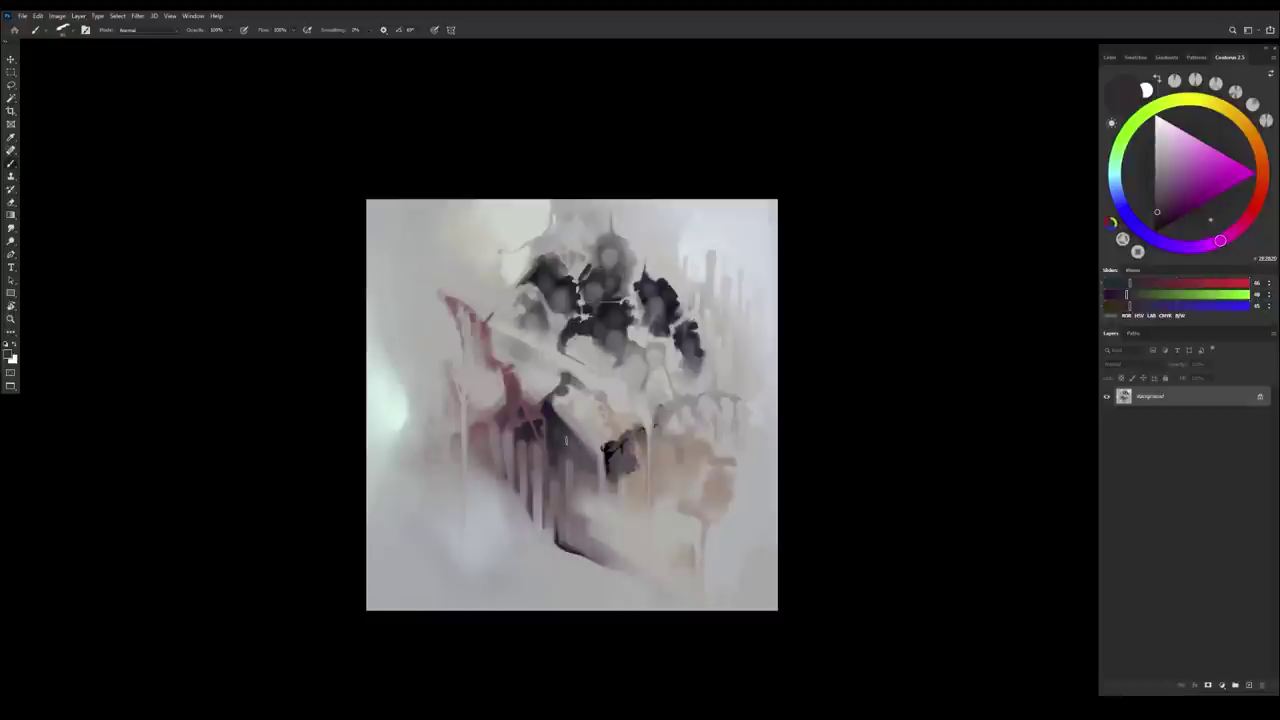
{"action": "left_click", "coordinate": [557, 447], "text": "alt"}
Deepen the body of the dark spike below its peak with sampled near-black violets
{"action": "left_click", "coordinate": [558, 420], "text": "alt"}
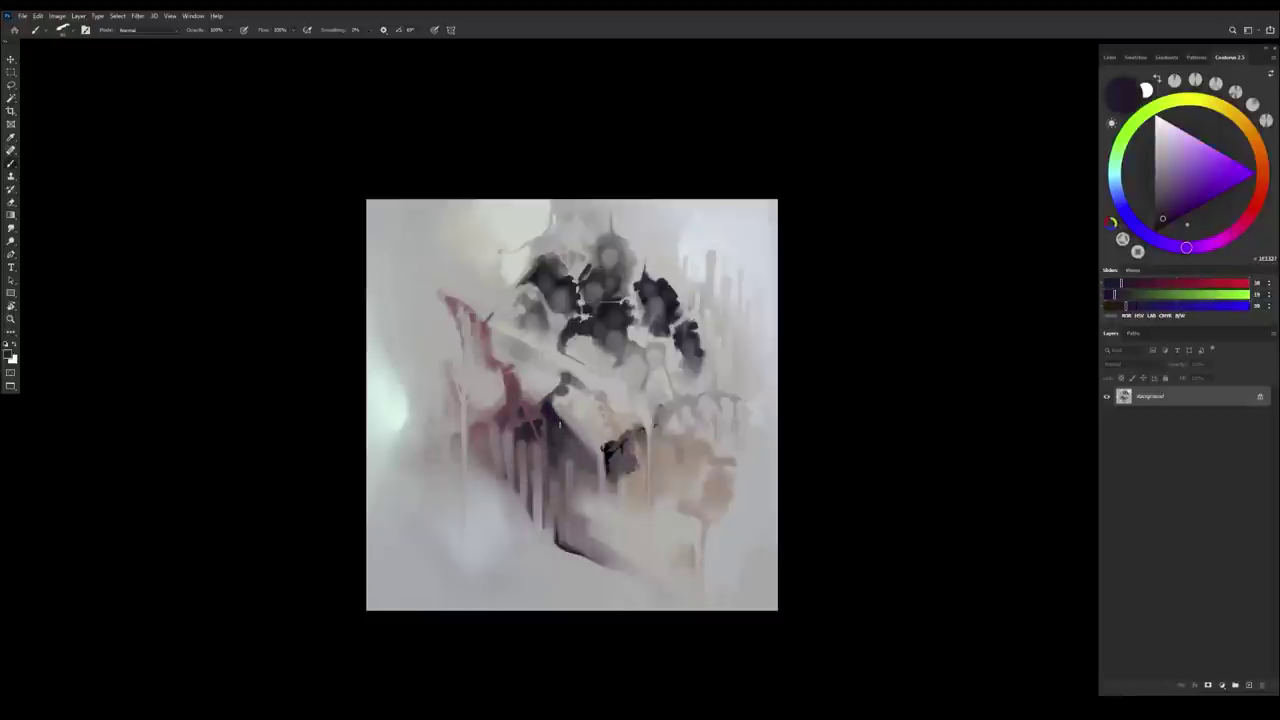
{"action": "left_click", "coordinate": [554, 430], "text": "alt"}
{"action": "left_click", "coordinate": [552, 441], "text": "alt"}
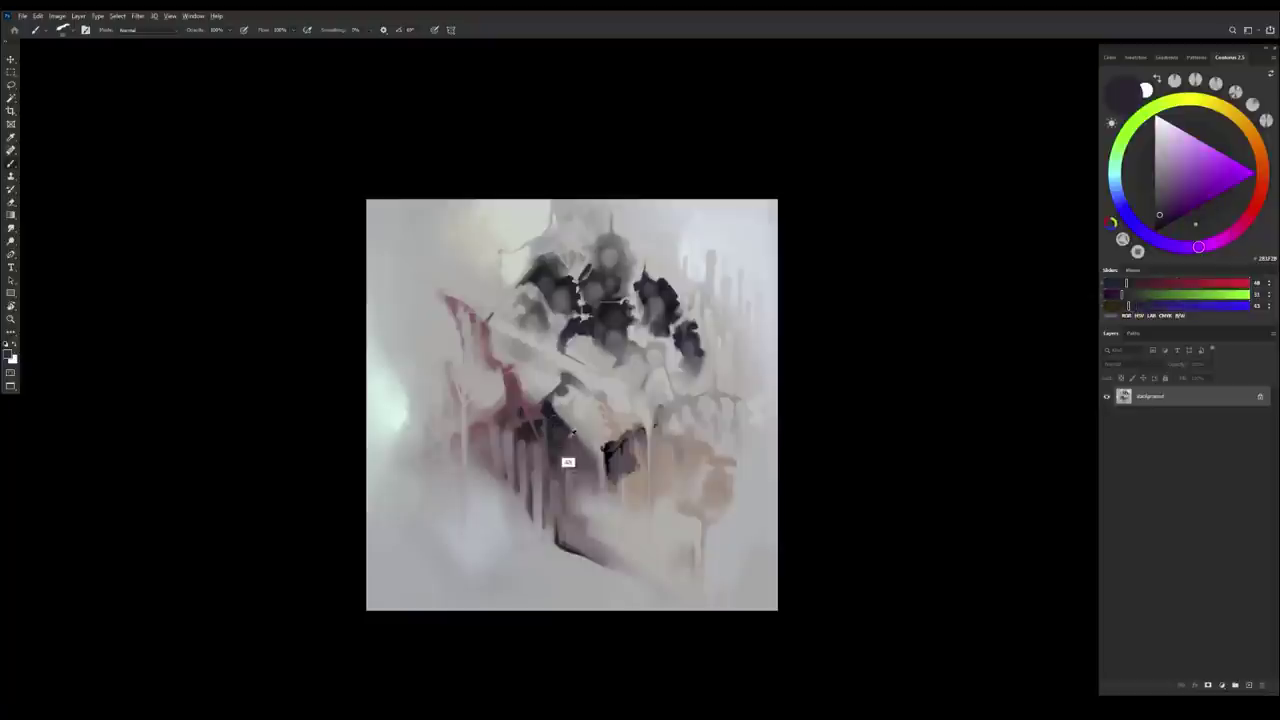
{"action": "left_click", "coordinate": [562, 455], "text": "alt"}
{"action": "left_click", "coordinate": [568, 433], "text": "alt"}
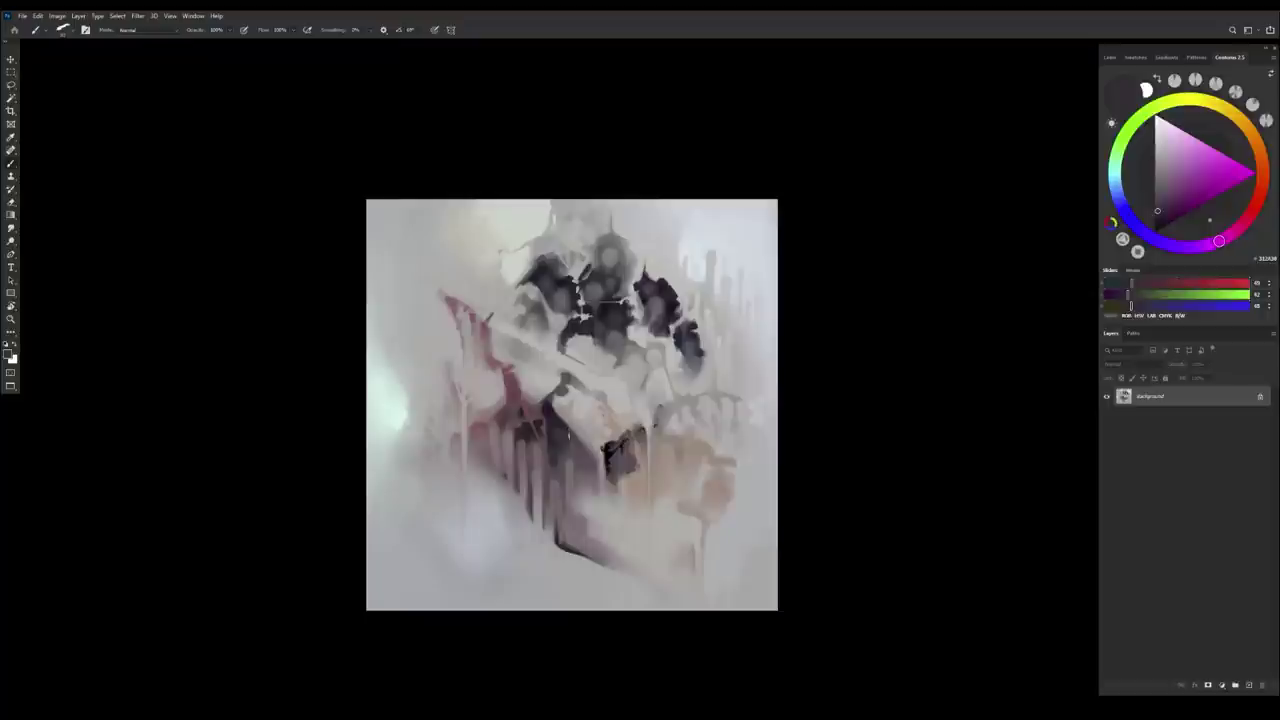
{"action": "left_click", "coordinate": [566, 454], "text": "alt"}
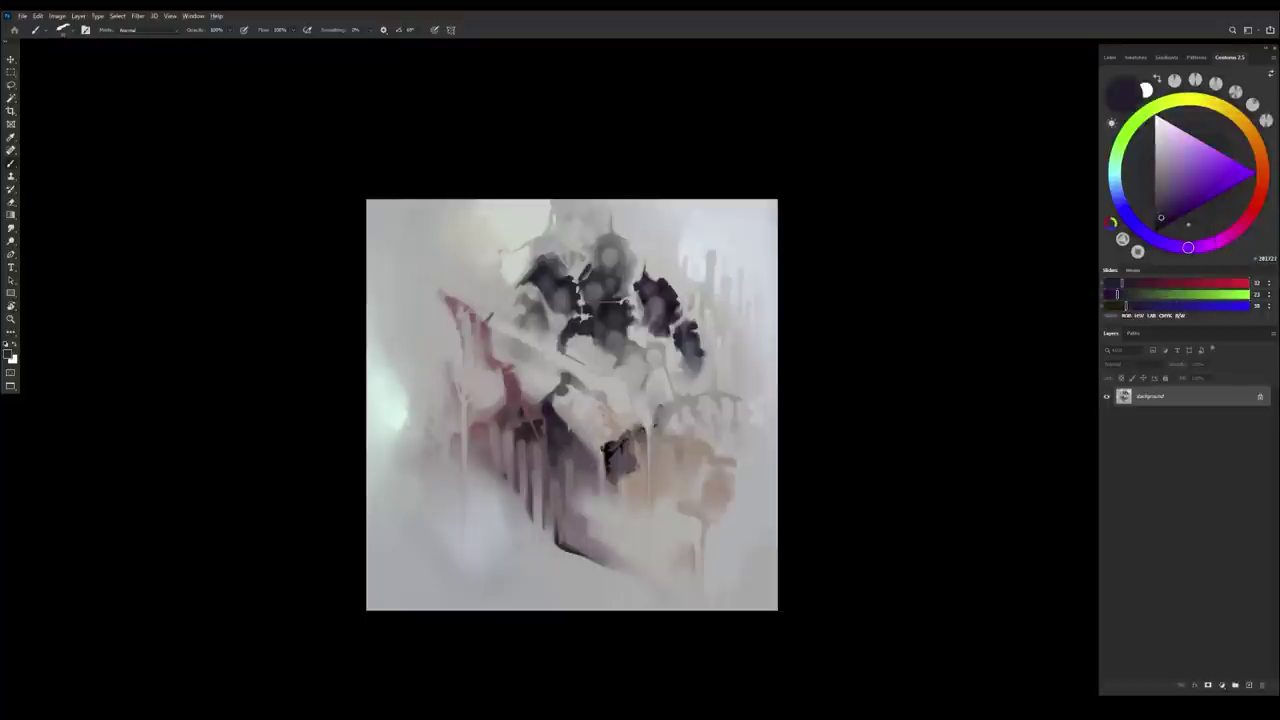
{"action": "left_click", "coordinate": [573, 422], "text": "alt"}
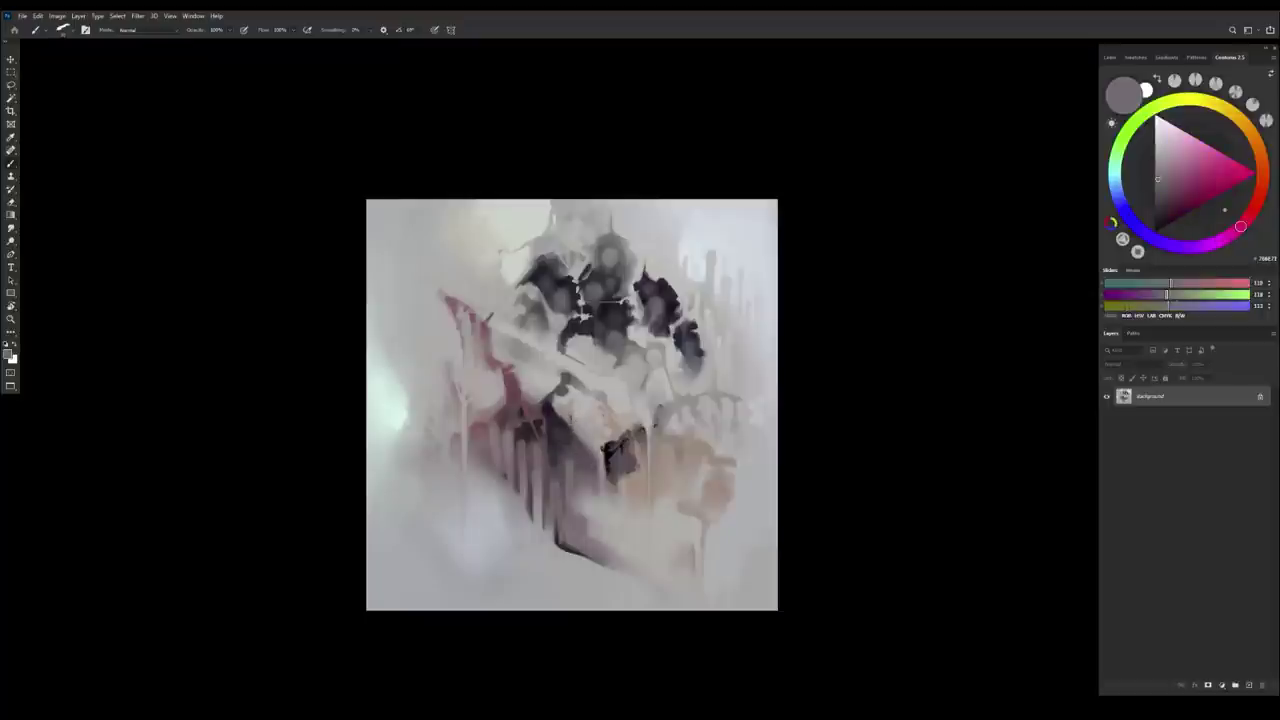
Shape the spike's upper sloping edge against the pale area with sampled mid greys and deep purples
{"action": "left_click", "coordinate": [569, 414], "text": "alt"}
{"action": "left_click", "coordinate": [571, 410], "text": "alt"}
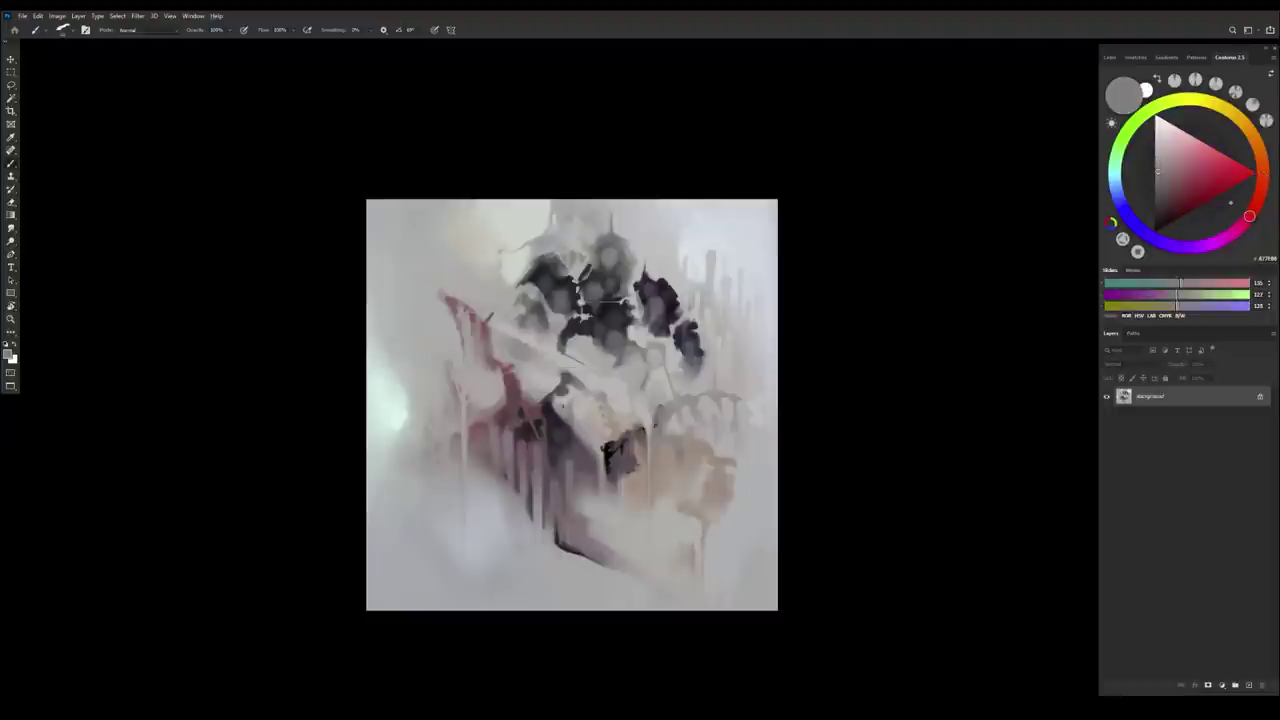
{"action": "left_click", "coordinate": [563, 405], "text": "alt"}
{"action": "left_click", "coordinate": [566, 425], "text": "alt"}
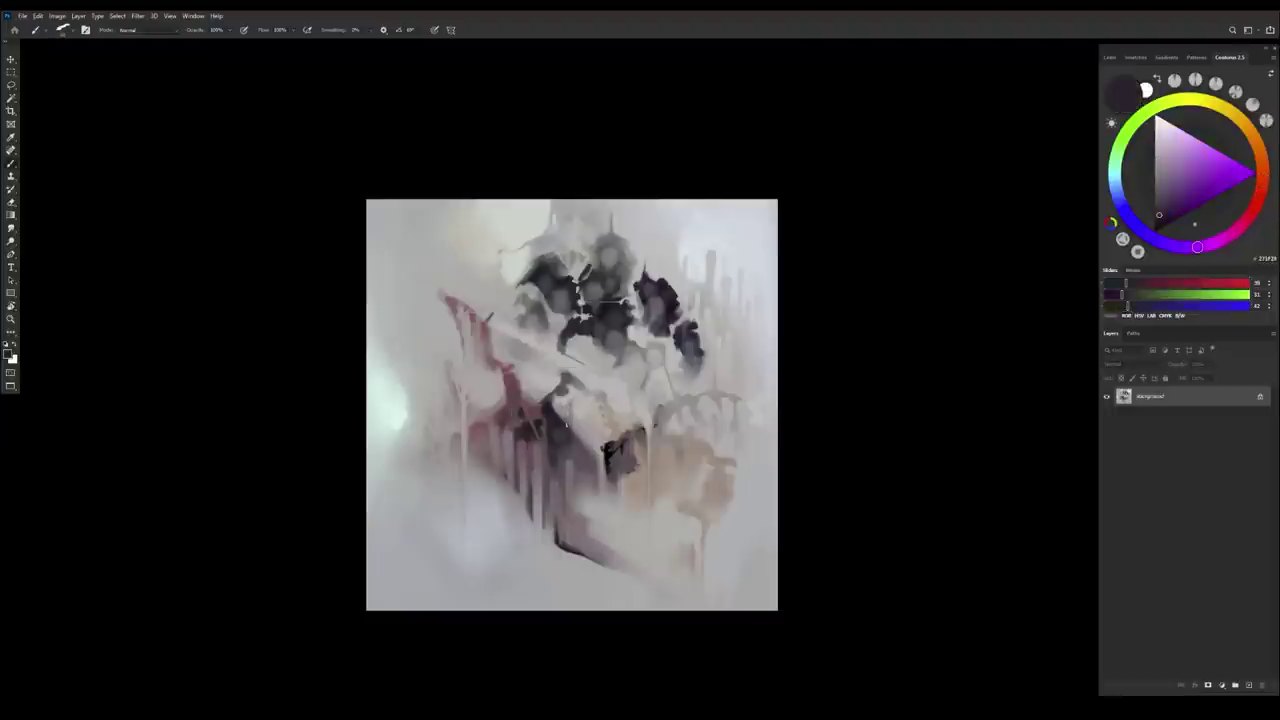
{"action": "left_click", "coordinate": [566, 451], "text": "alt"}
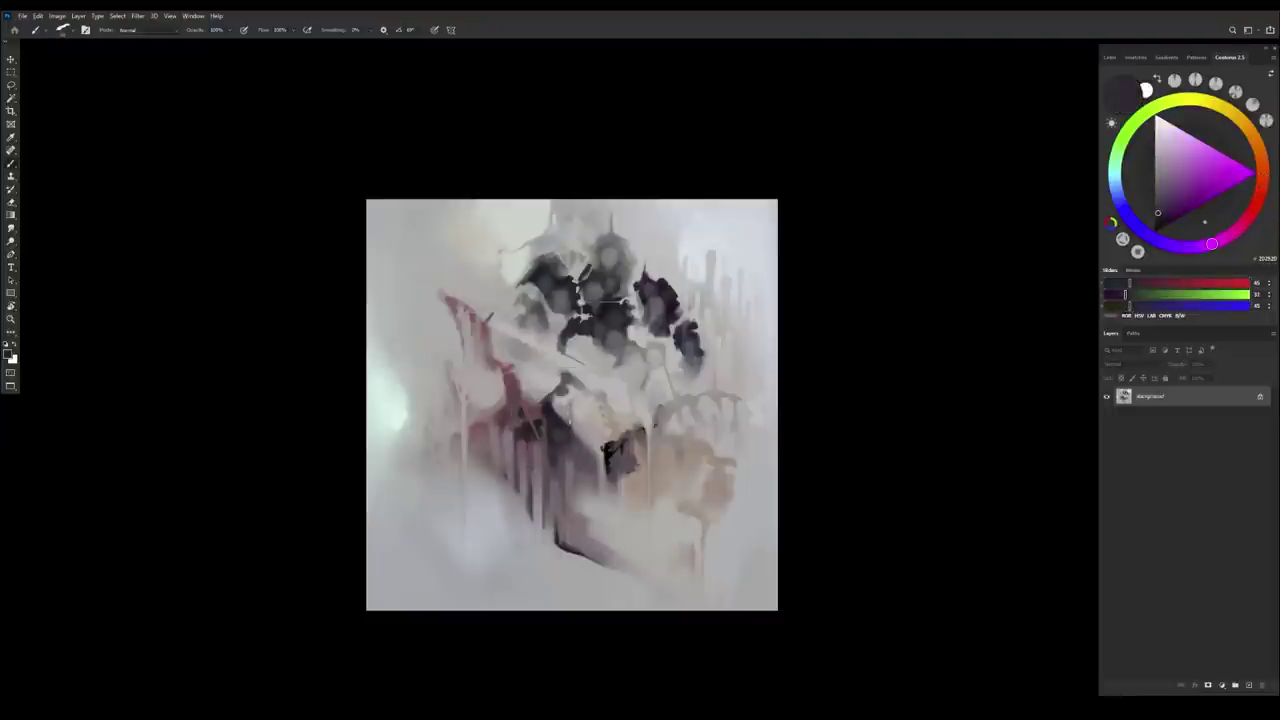
{"action": "left_click", "coordinate": [574, 418], "text": "alt"}
{"action": "left_click", "coordinate": [574, 446], "text": "alt"}
{"action": "left_click", "coordinate": [567, 441], "text": "alt"}
Soften the pale patch beside the spike's peak with sampled mauve greys and light warm greys
{"action": "left_click", "coordinate": [566, 406], "text": "alt"}
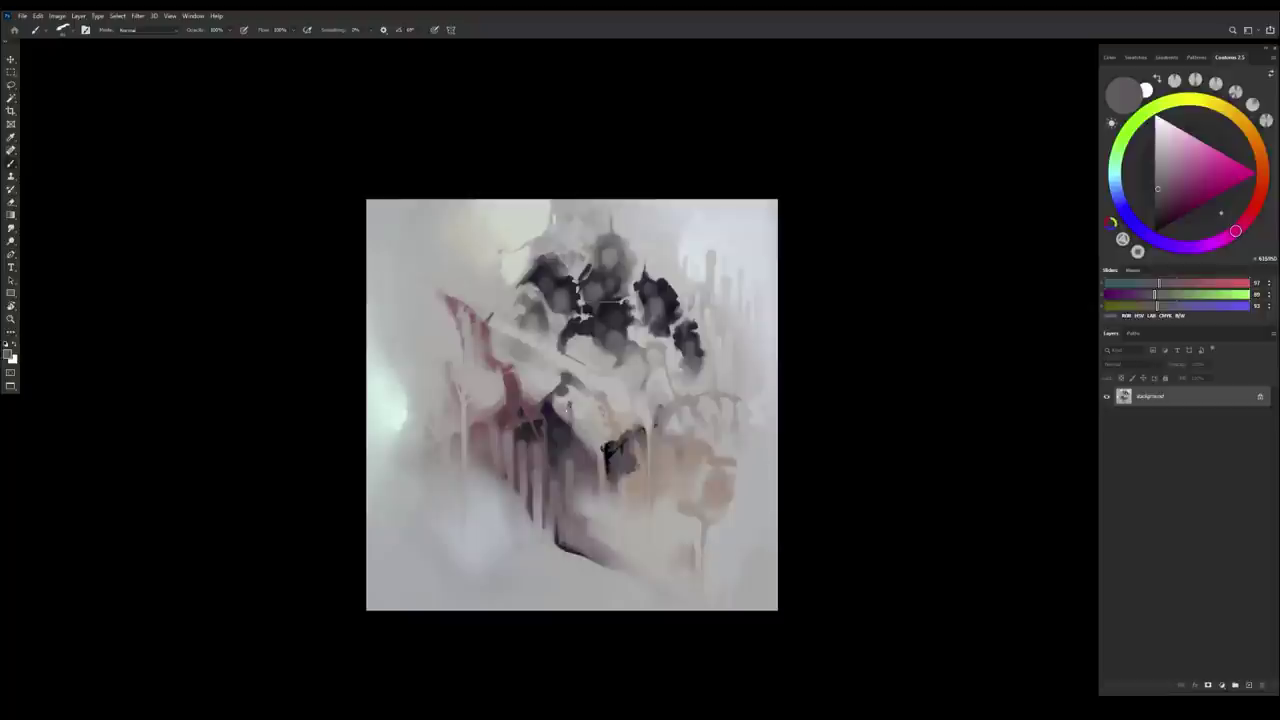
{"action": "left_click", "coordinate": [566, 437], "text": "alt"}
{"action": "left_click", "coordinate": [566, 406], "text": "alt"}
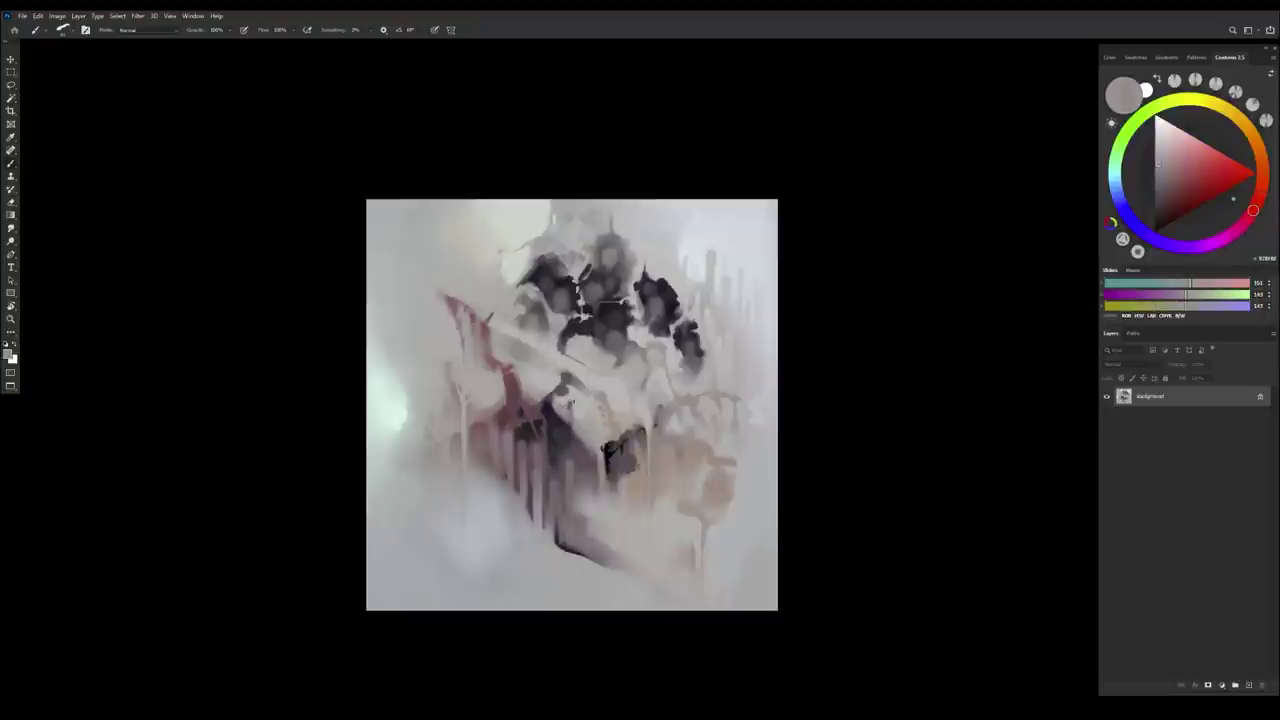
{"action": "left_click", "coordinate": [572, 437], "text": "alt"}
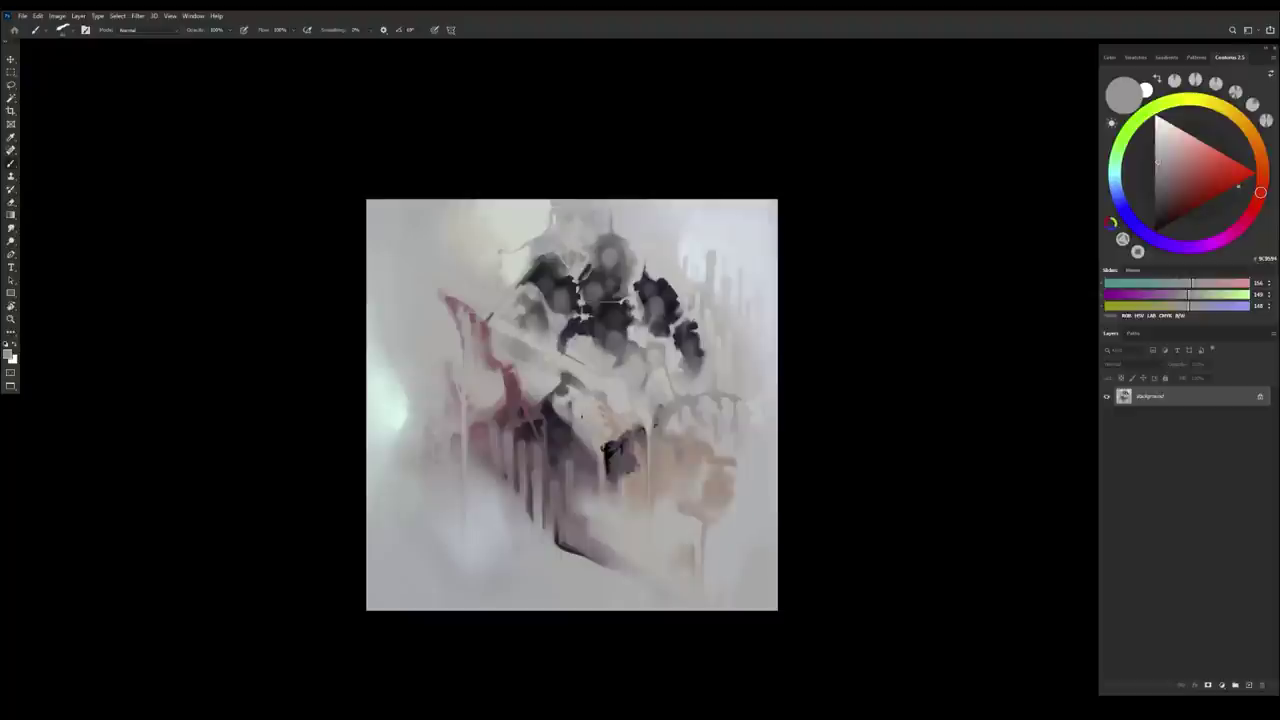
{"action": "left_click", "coordinate": [589, 403], "text": "alt"}
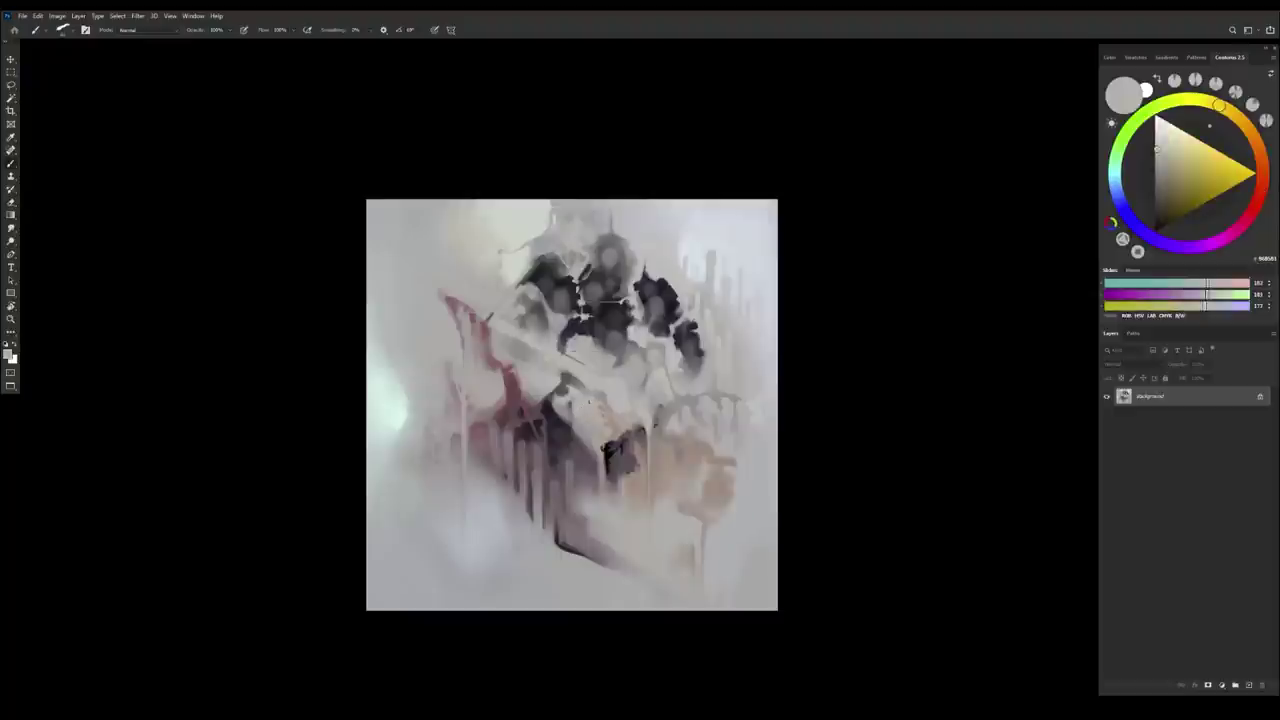
{"action": "left_click", "coordinate": [575, 411], "text": "alt"}
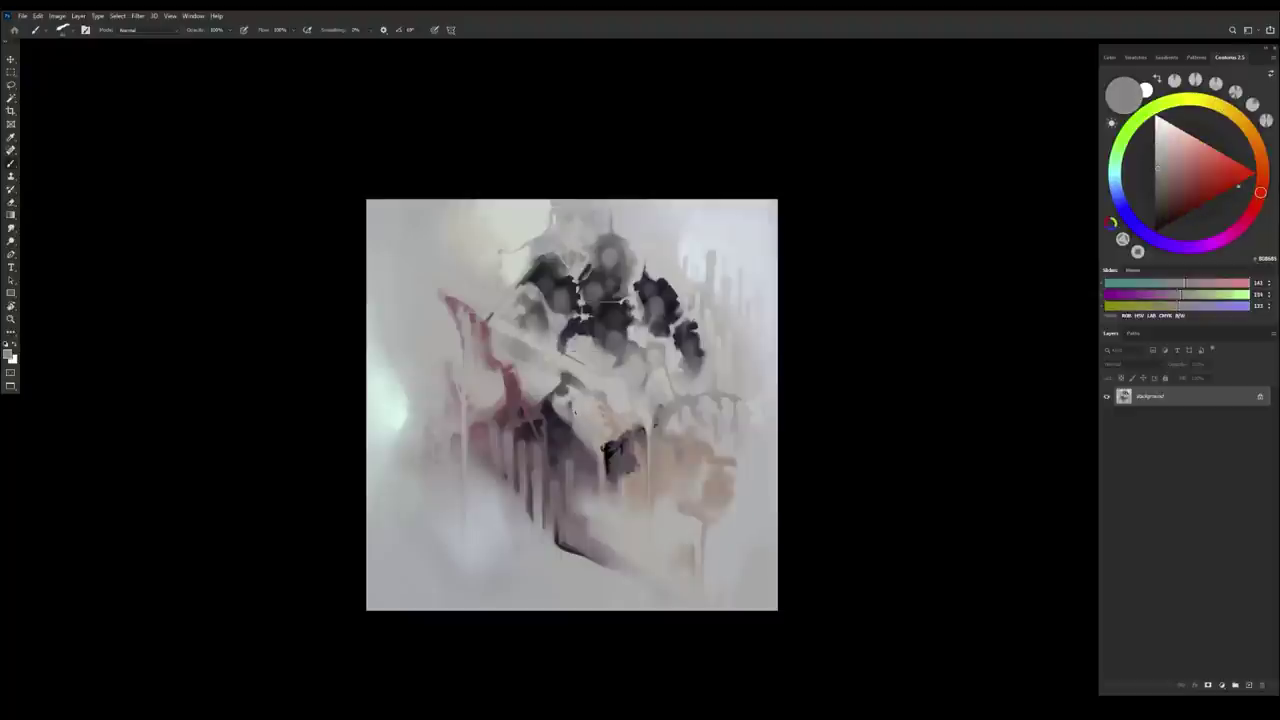
Blend the spike's lower slope into the pale patch beside the small black blotch using sampled greys and muted purples
{"action": "left_click", "coordinate": [587, 442], "text": "alt"}
{"action": "left_click", "coordinate": [590, 475], "text": "alt"}
{"action": "left_click", "coordinate": [585, 428], "text": "alt"}
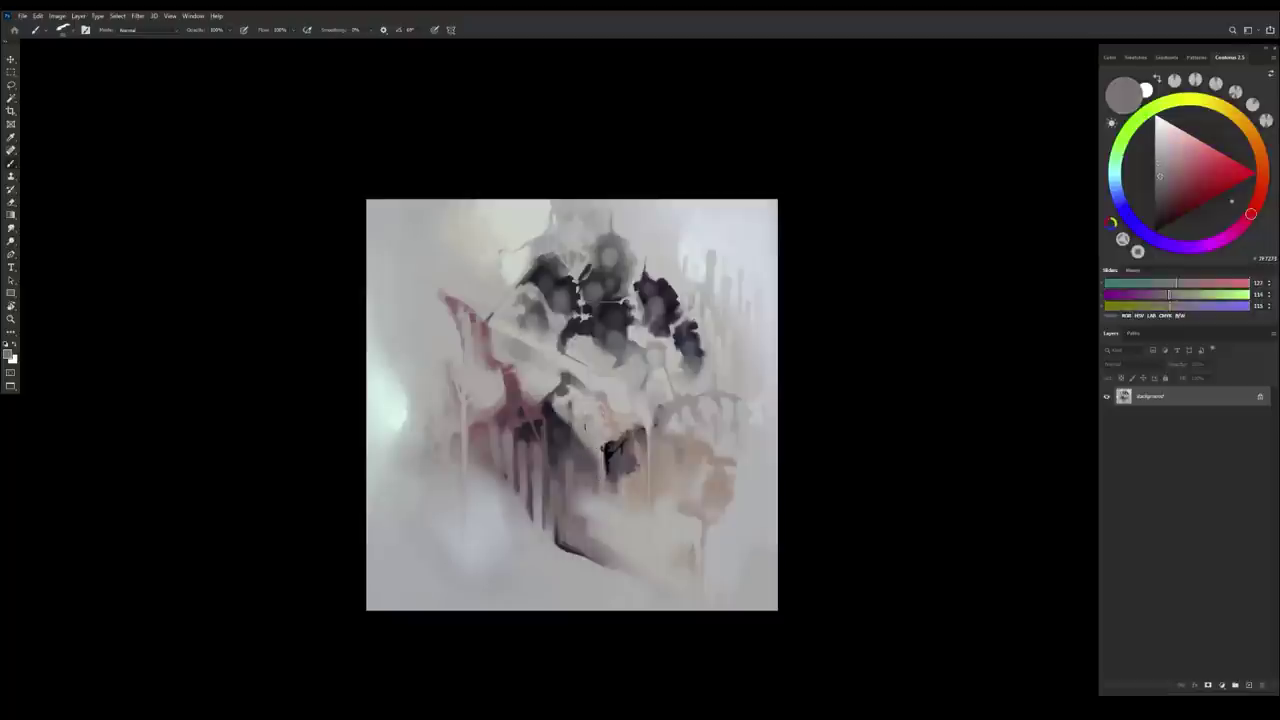
{"action": "left_click", "coordinate": [582, 442], "text": "alt"}
{"action": "left_click", "coordinate": [578, 441], "text": "alt"}
{"action": "left_click", "coordinate": [585, 433], "text": "alt"}
{"action": "left_click", "coordinate": [586, 451], "text": "alt"}
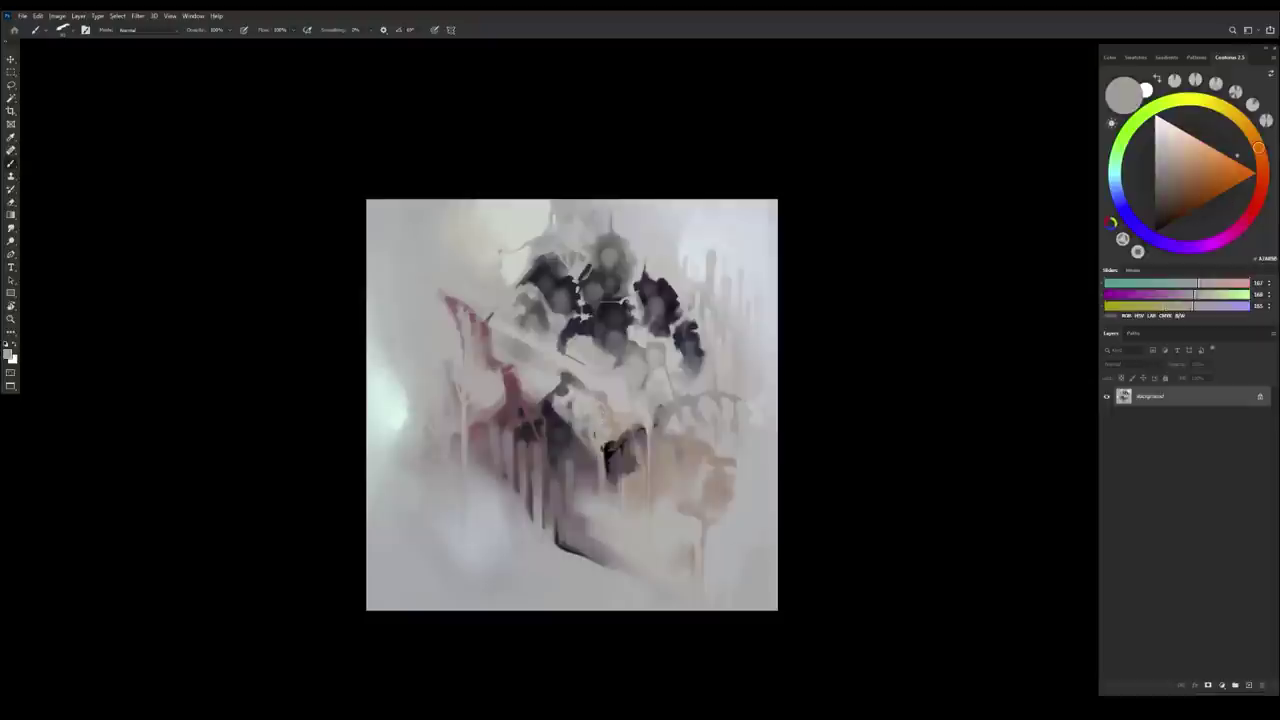
{"action": "left_click", "coordinate": [570, 452], "text": "alt"}
{"action": "left_click", "coordinate": [584, 428], "text": "alt"}
{"action": "left_click", "coordinate": [578, 462], "text": "alt"}
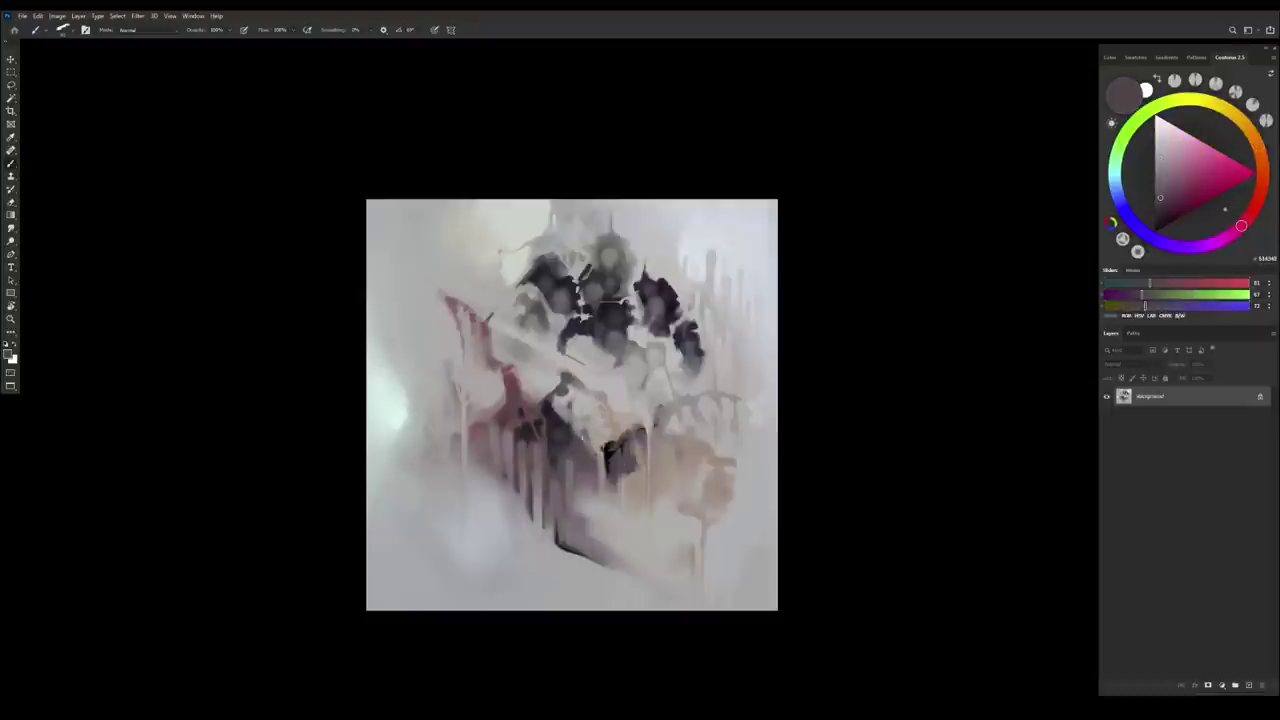
{"action": "left_click", "coordinate": [579, 426], "text": "alt"}
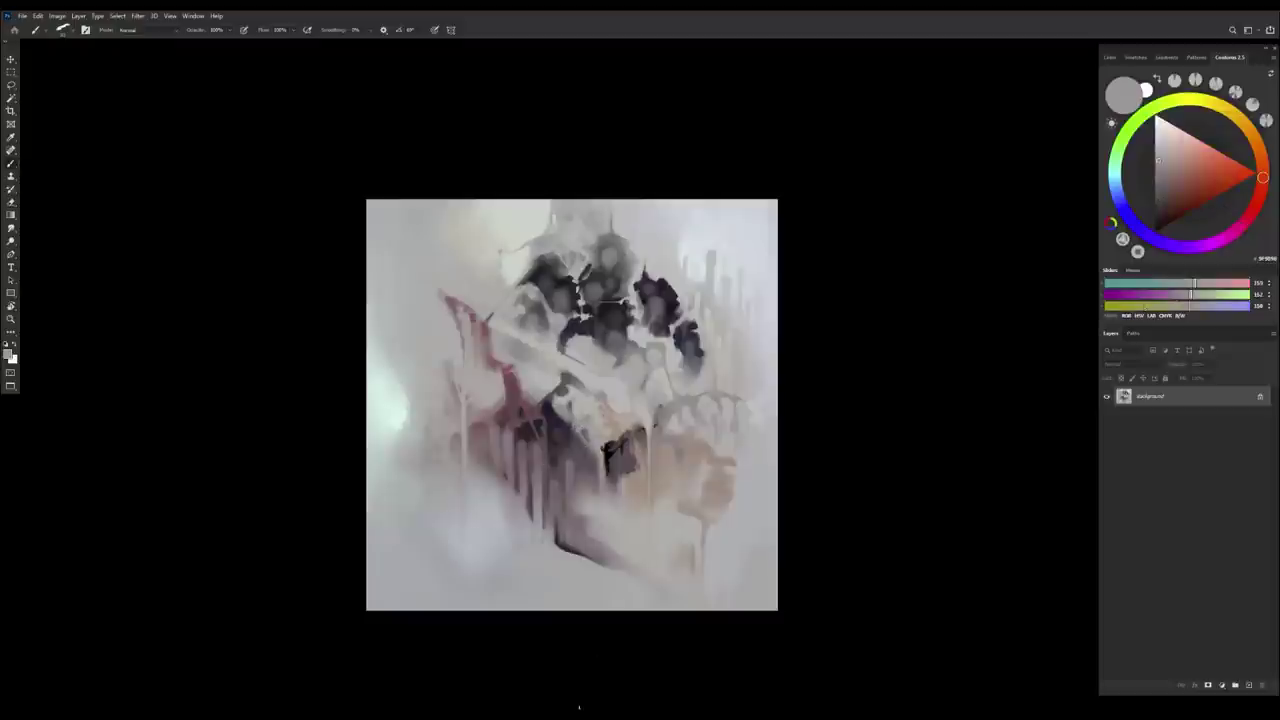
Check the composition with the canvas mirrored horizontally, and flip it back to its original orientation
{"action": "key", "text": "ctrl+shift+h"}
{"action": "scroll", "coordinate": [640, 507], "scroll_direction": "down", "scroll_amount": 6}
{"action": "scroll", "coordinate": [637, 505], "scroll_direction": "up", "scroll_amount": 3}
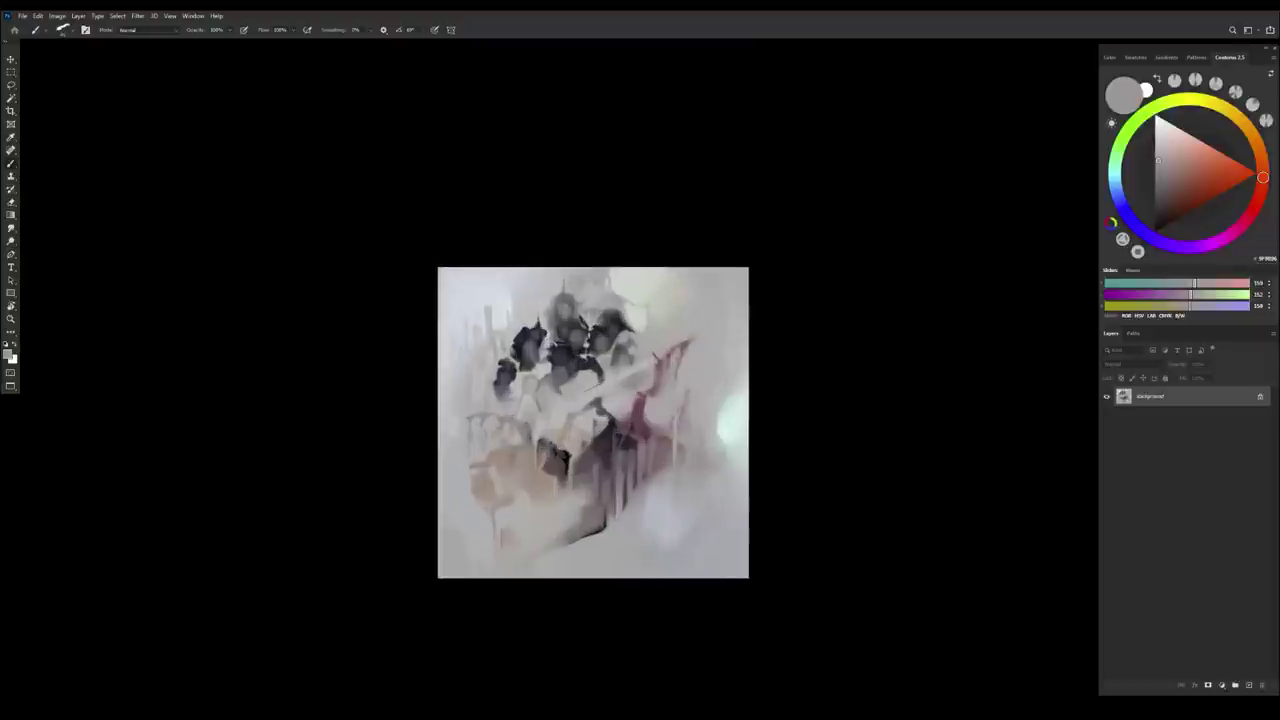
{"action": "key", "text": "ctrl+shift+h"}
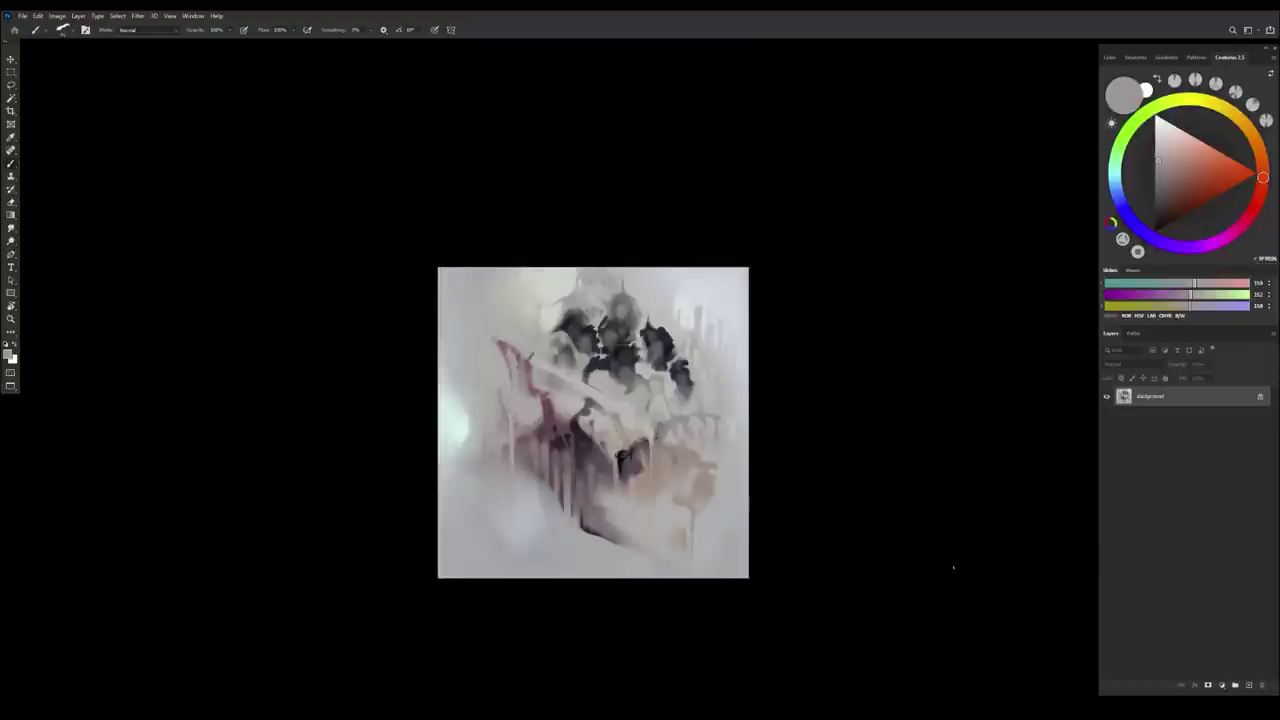
{"action": "scroll", "coordinate": [672, 437], "scroll_direction": "up", "scroll_amount": 3}
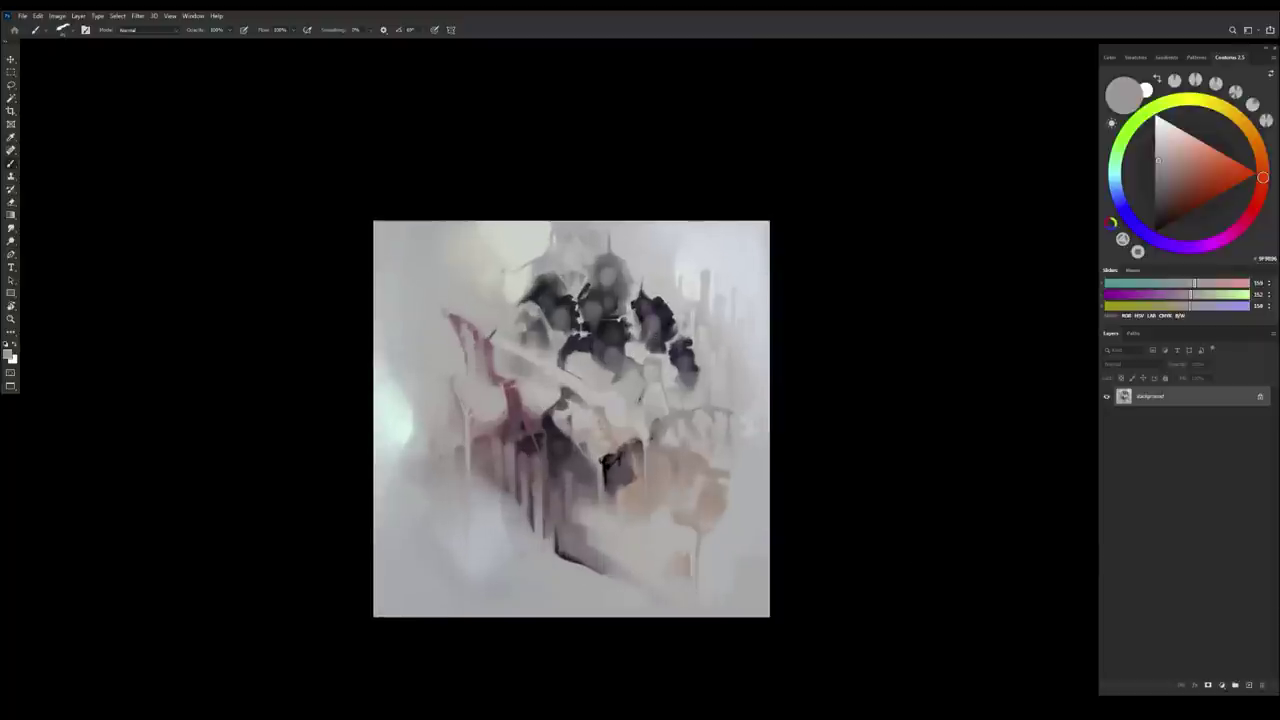
Rework the underside of the central dark blotches with sampled dark blue and light warm greys
{"action": "left_click", "coordinate": [617, 372], "text": "alt"}
{"action": "left_click", "coordinate": [611, 372], "text": "alt"}
{"action": "left_click", "coordinate": [611, 350], "text": "alt"}
{"action": "left_click", "coordinate": [571, 343], "text": "alt"}
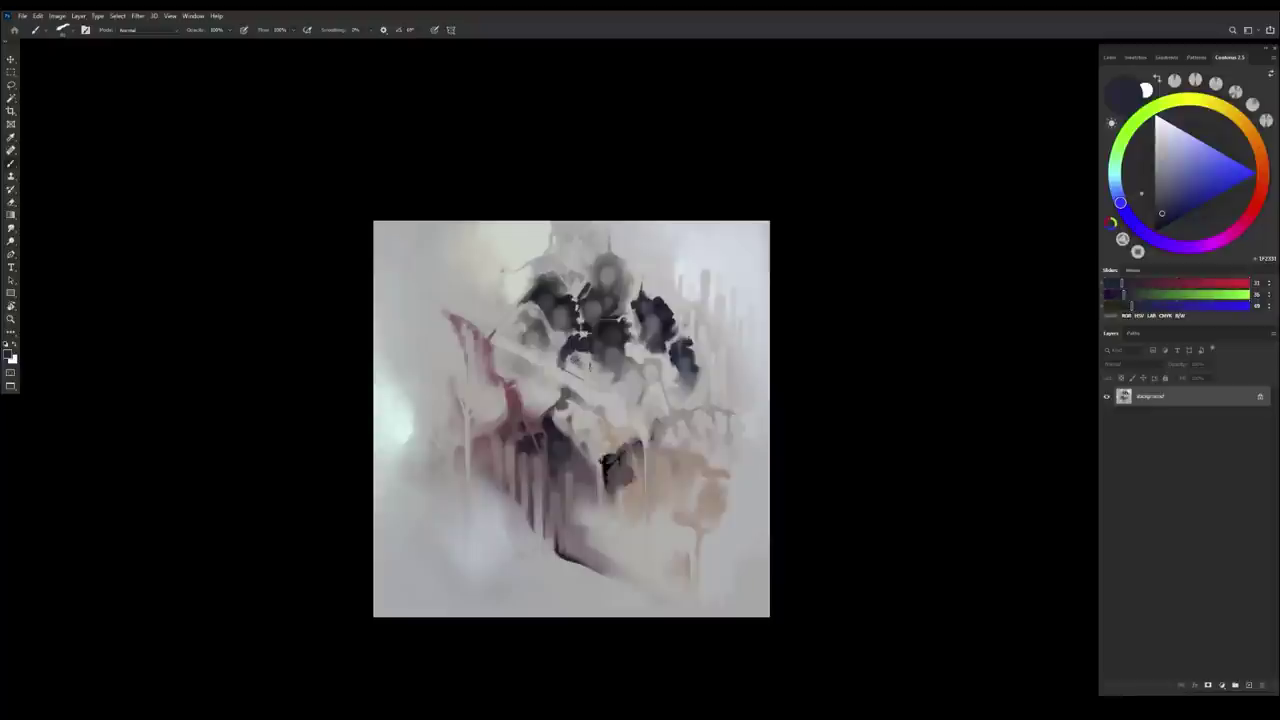
{"action": "left_click", "coordinate": [577, 362], "text": "alt"}
{"action": "left_click", "coordinate": [600, 385], "text": "alt"}
{"action": "left_click", "coordinate": [590, 375], "text": "alt"}
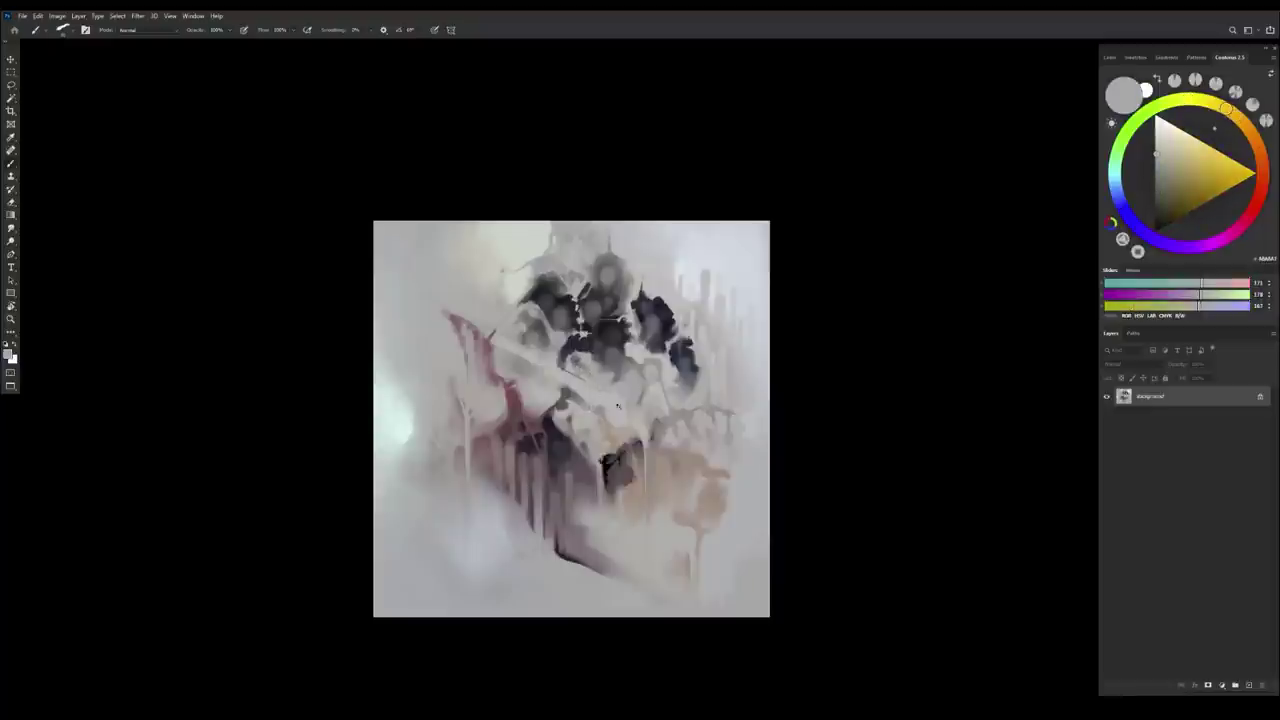
{"action": "left_click_drag", "start_coordinate": [630, 420], "coordinate": [603, 436]}
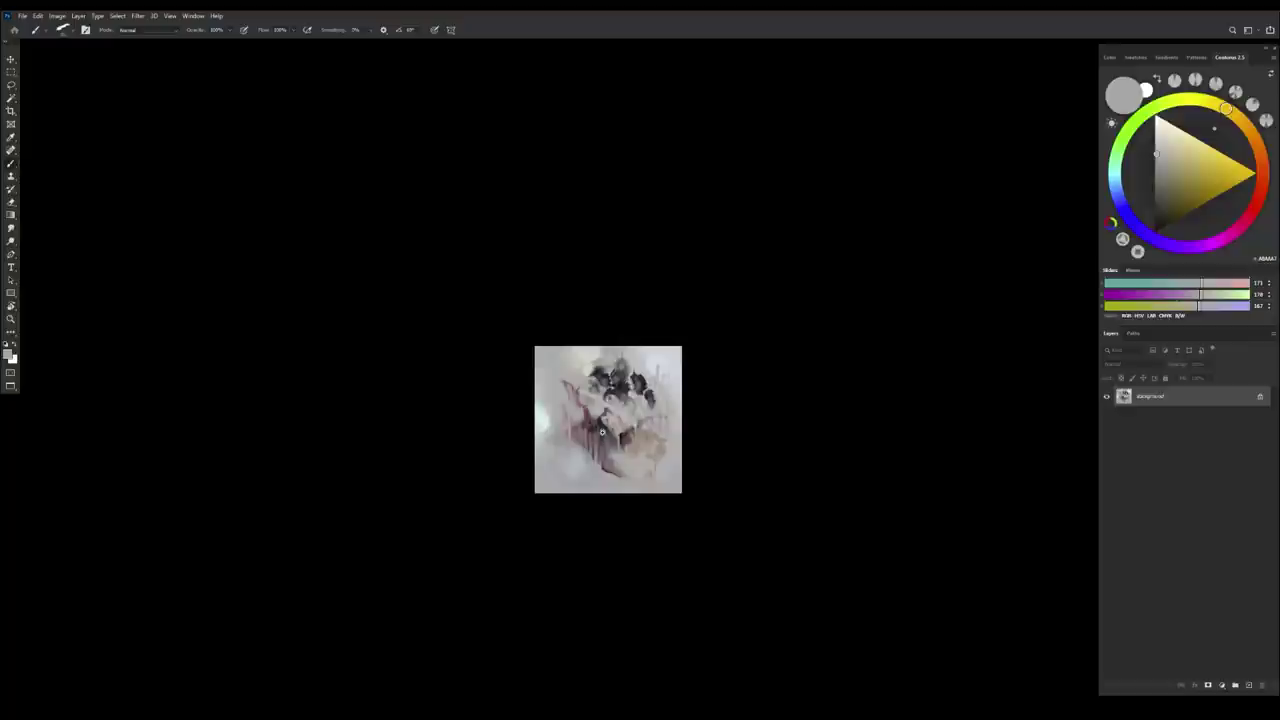
Refine the arched grey strokes above the beige patch with sampled pinkish greys
{"action": "scroll", "coordinate": [654, 460], "scroll_direction": "up", "scroll_amount": 3}
{"action": "left_click", "coordinate": [657, 441], "text": "alt"}
{"action": "left_click", "coordinate": [651, 413], "text": "alt"}
{"action": "left_click", "coordinate": [640, 413], "text": "alt"}
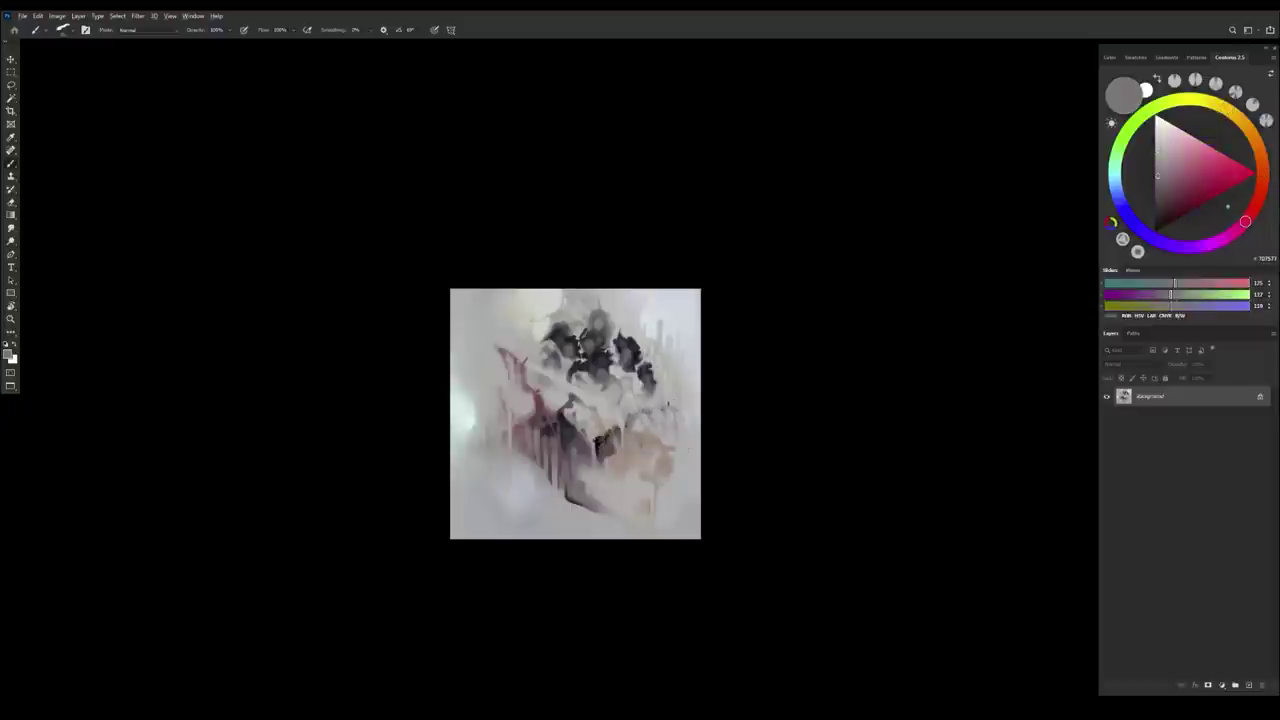
{"action": "left_click", "coordinate": [665, 405], "text": "alt"}
{"action": "left_click", "coordinate": [640, 438], "text": "alt"}
{"action": "scroll", "coordinate": [672, 499], "scroll_direction": "down", "scroll_amount": 2}
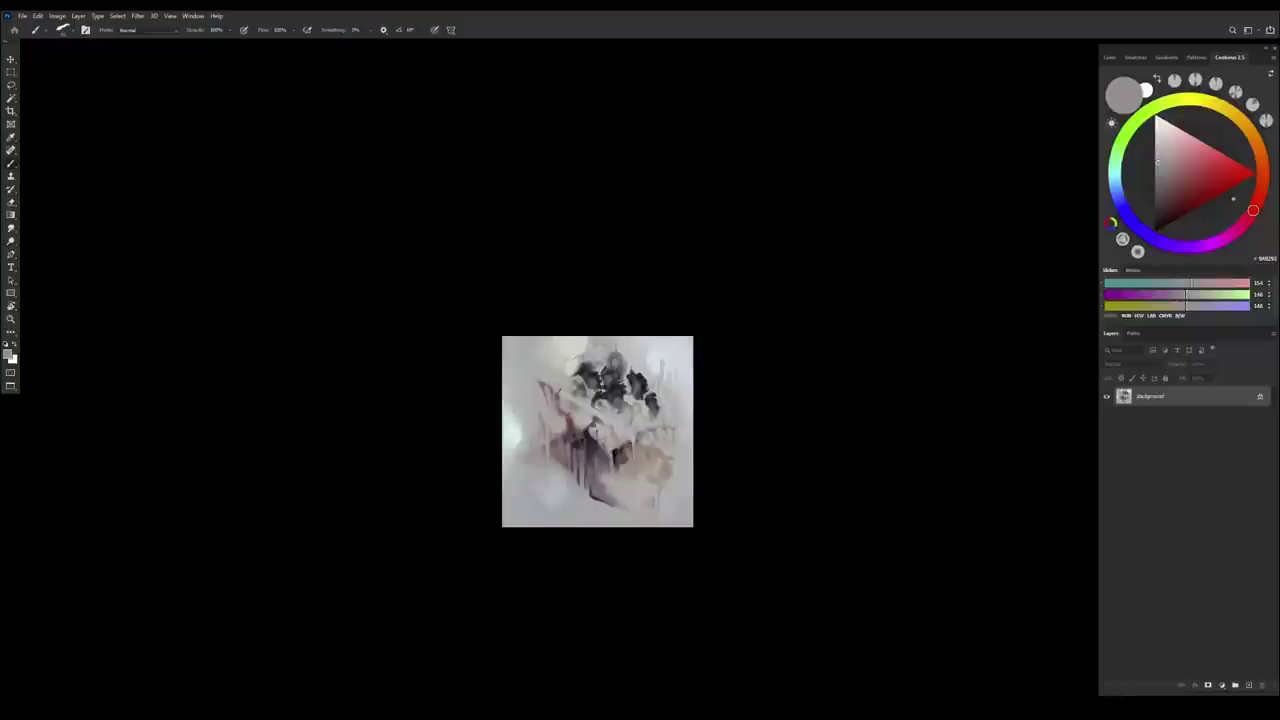
Brighten the painting's upper-right corner with a lightened pale lavender, blending it with sampled bluish whites
{"action": "left_click", "coordinate": [517, 434], "text": "alt"}
{"action": "left_click", "coordinate": [679, 340], "text": "alt"}
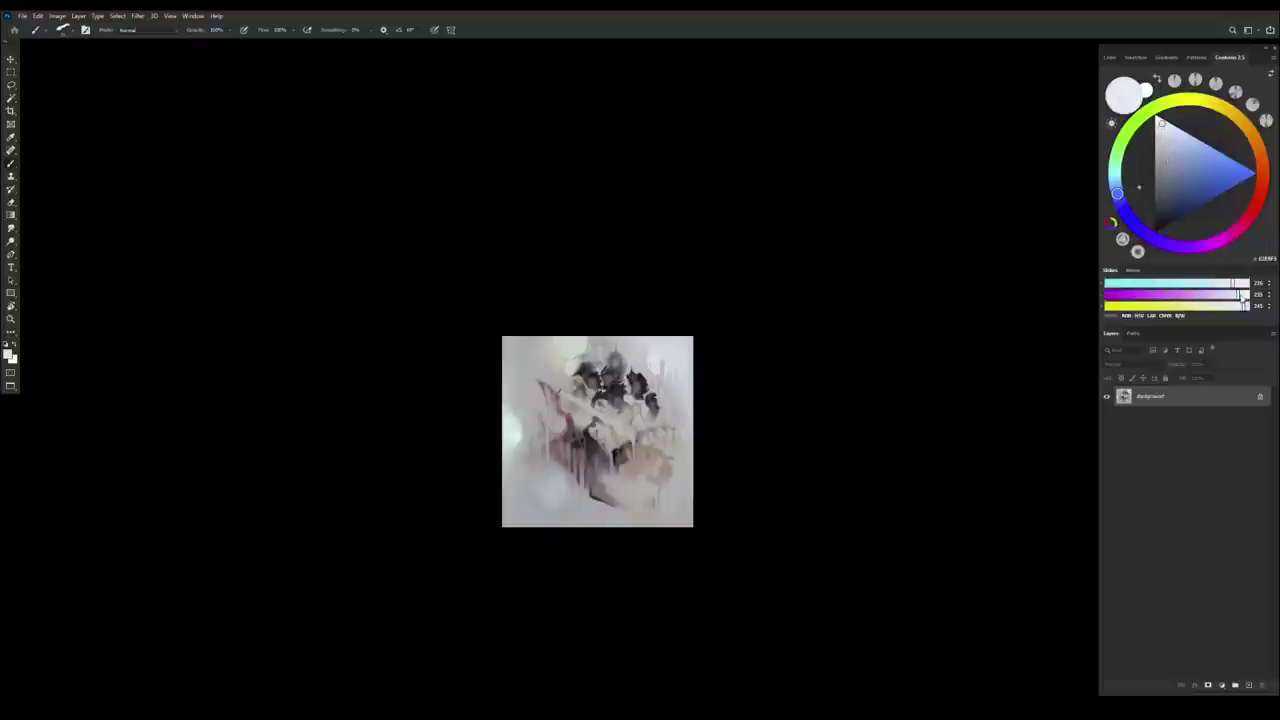
{"action": "left_click", "coordinate": [1245, 306]}
{"action": "left_click_drag", "start_coordinate": [1237, 296], "coordinate": [1235, 295]}
{"action": "left_click", "coordinate": [1239, 284]}
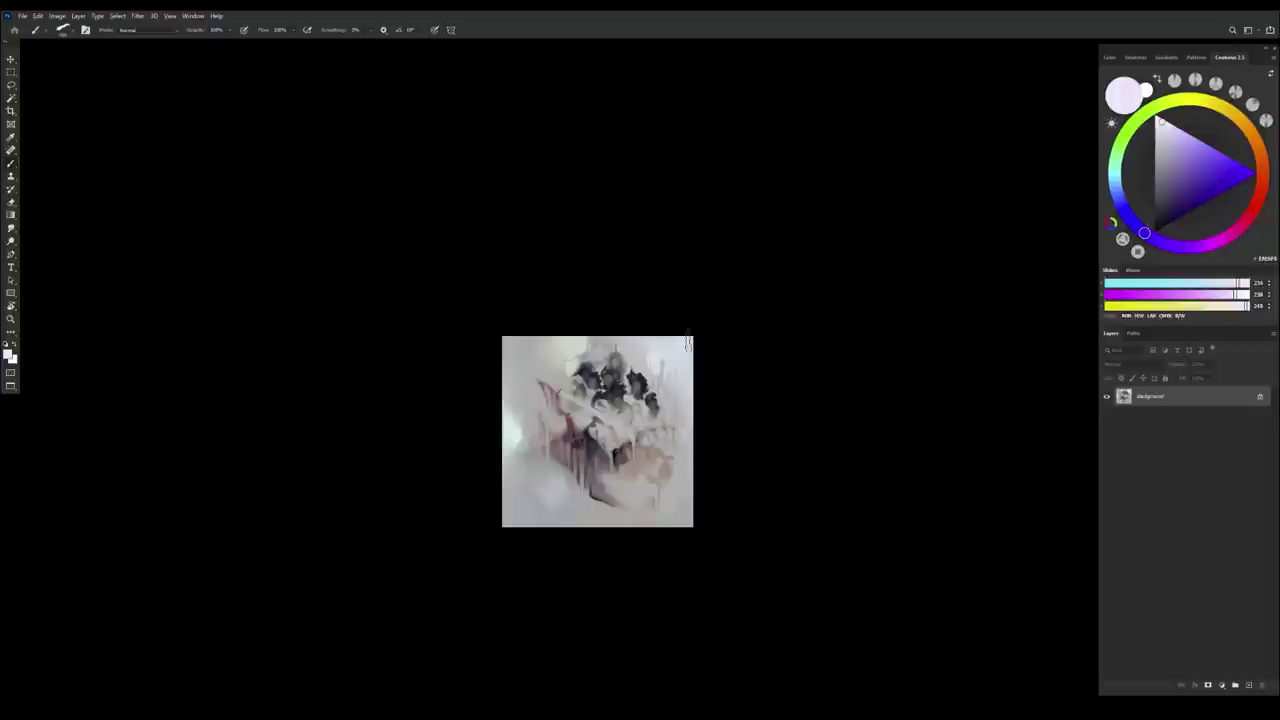
{"action": "left_click", "coordinate": [686, 340], "text": "alt"}
{"action": "left_click", "coordinate": [686, 338], "text": "alt"}
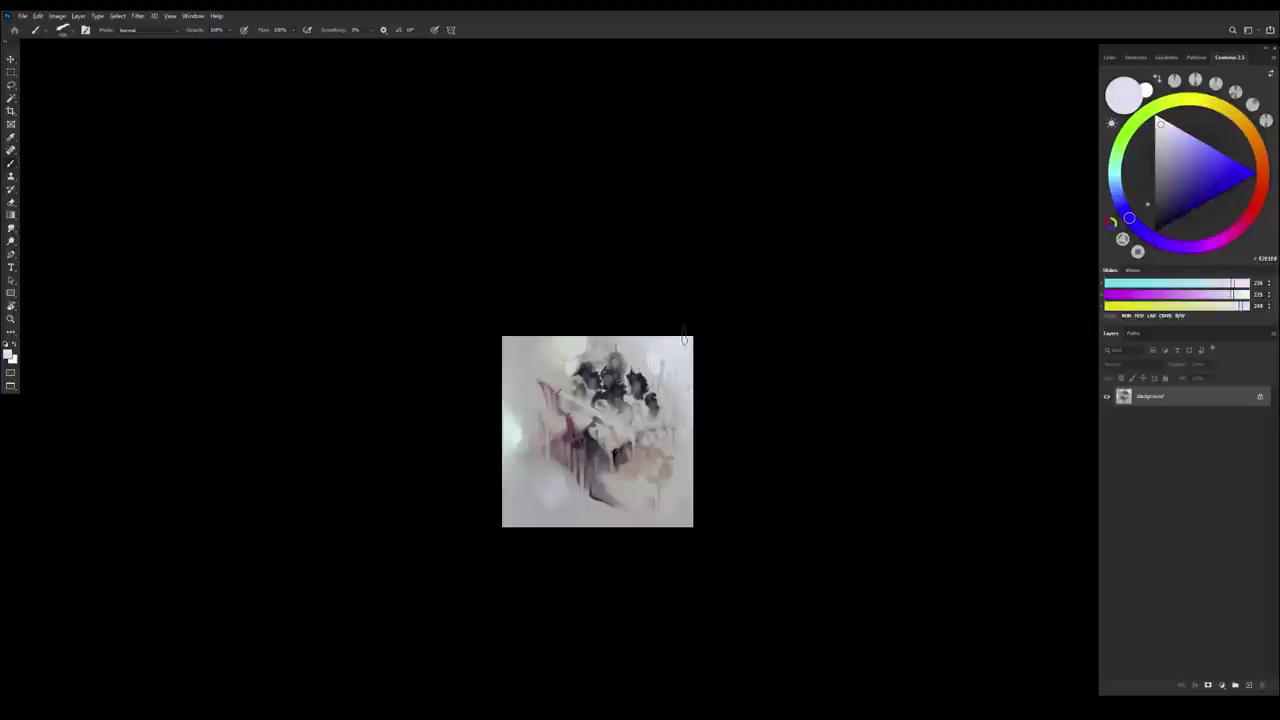
{"action": "left_click", "coordinate": [672, 368], "text": "alt"}
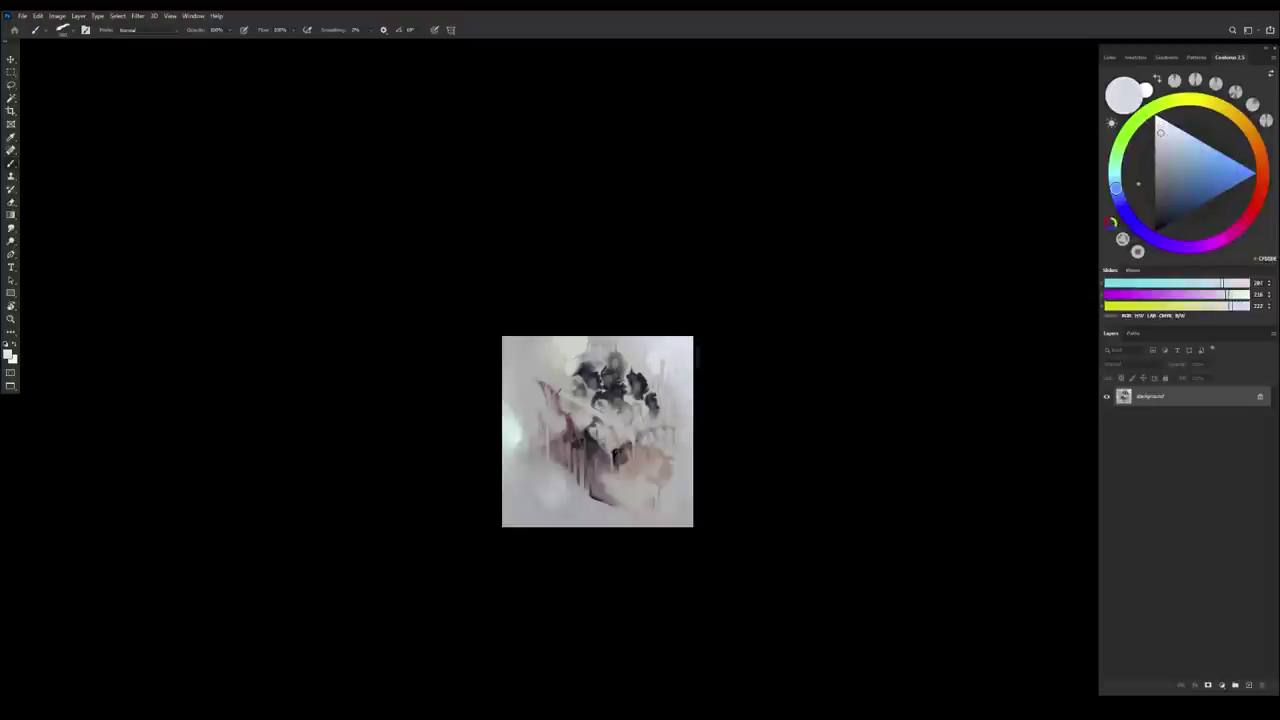
{"action": "left_click", "coordinate": [686, 344], "text": "alt"}
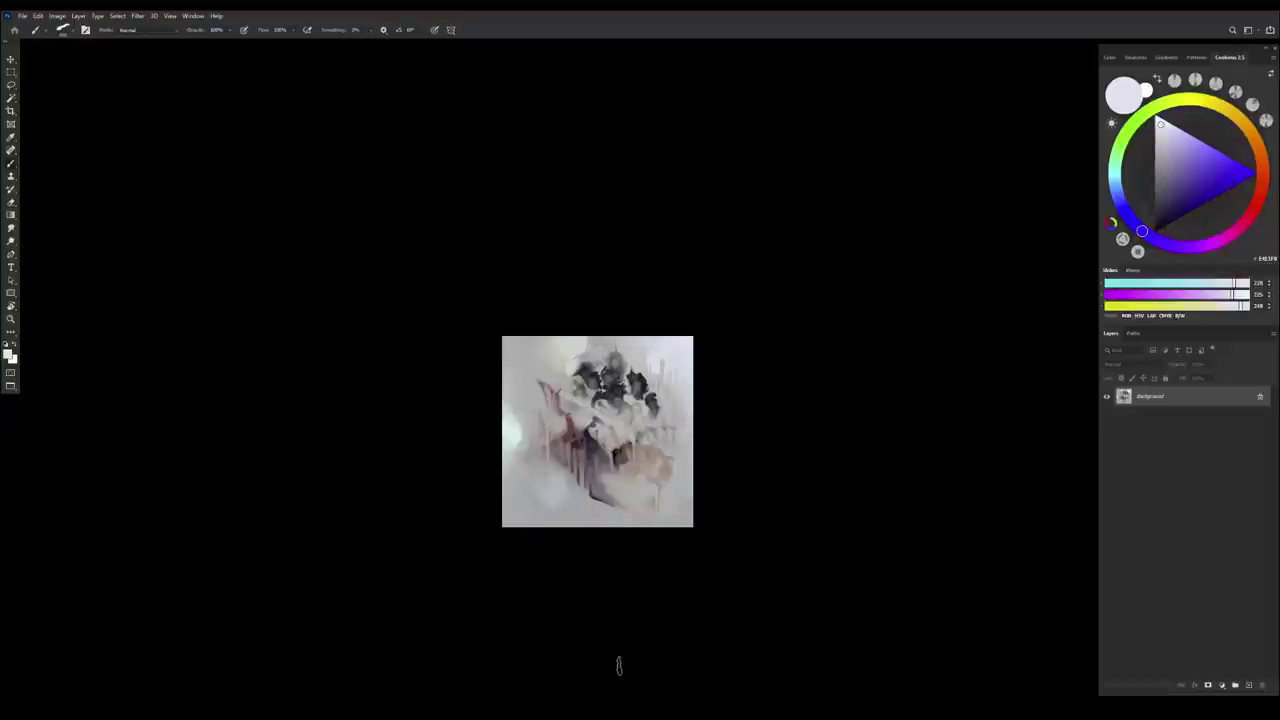
Intensify the glow at the painting's left edge with a pale mint white and sample light grey beside it
{"action": "left_click", "coordinate": [521, 432], "text": "alt"}
{"action": "left_click", "coordinate": [1165, 122]}
{"action": "left_click_drag", "start_coordinate": [1236, 284], "coordinate": [1224, 284]}
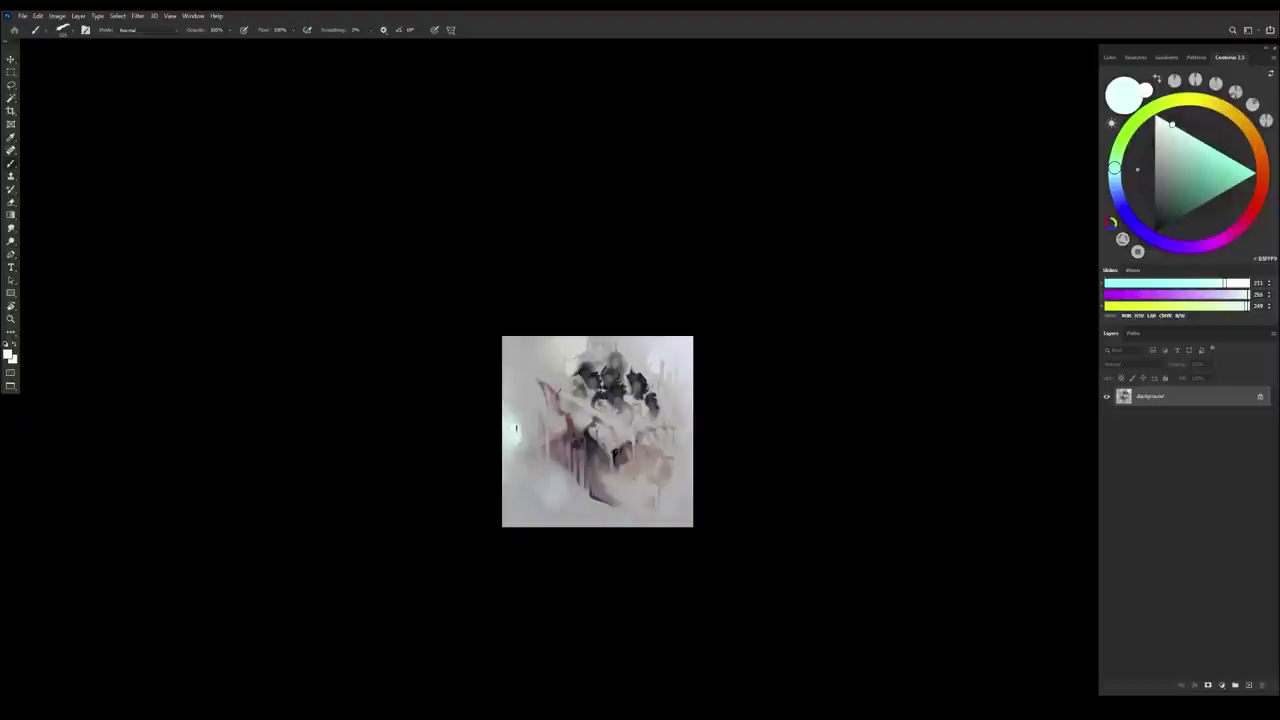
{"action": "left_click_drag", "start_coordinate": [517, 440], "coordinate": [494, 478]}
{"action": "left_click", "coordinate": [527, 440], "text": "alt"}
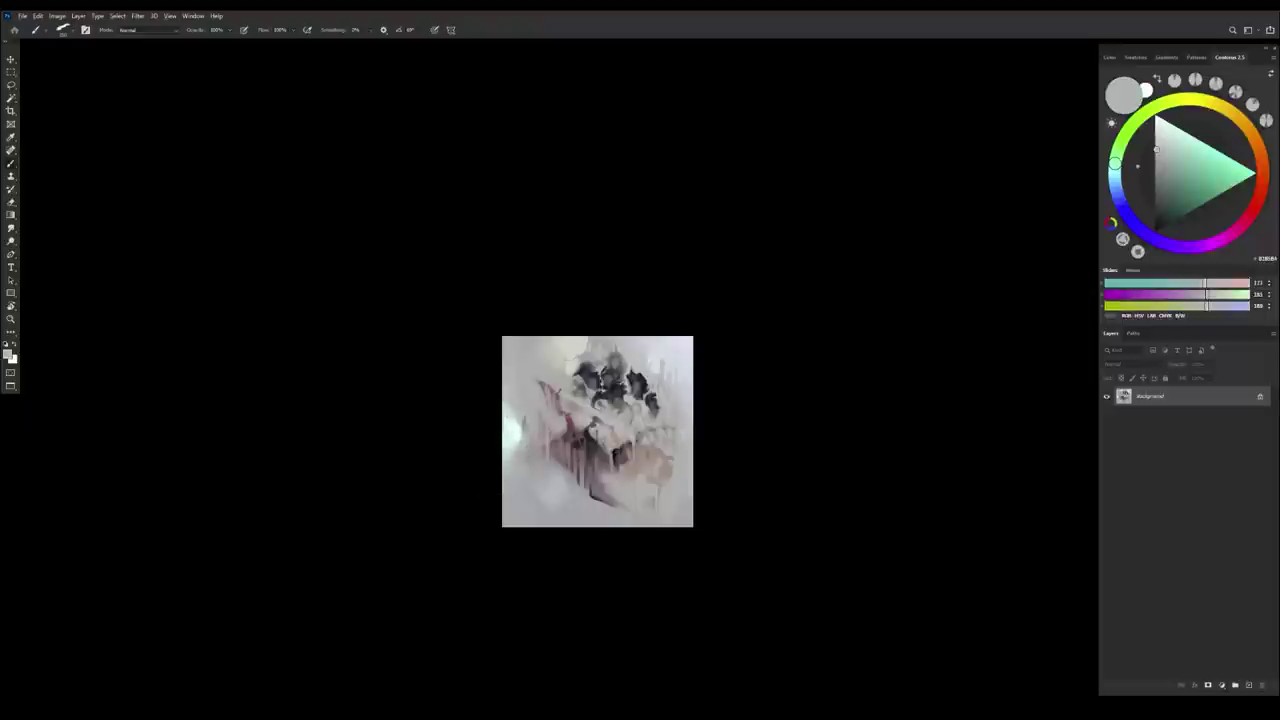
{"action": "scroll", "coordinate": [545, 515], "scroll_direction": "down", "scroll_amount": 3}
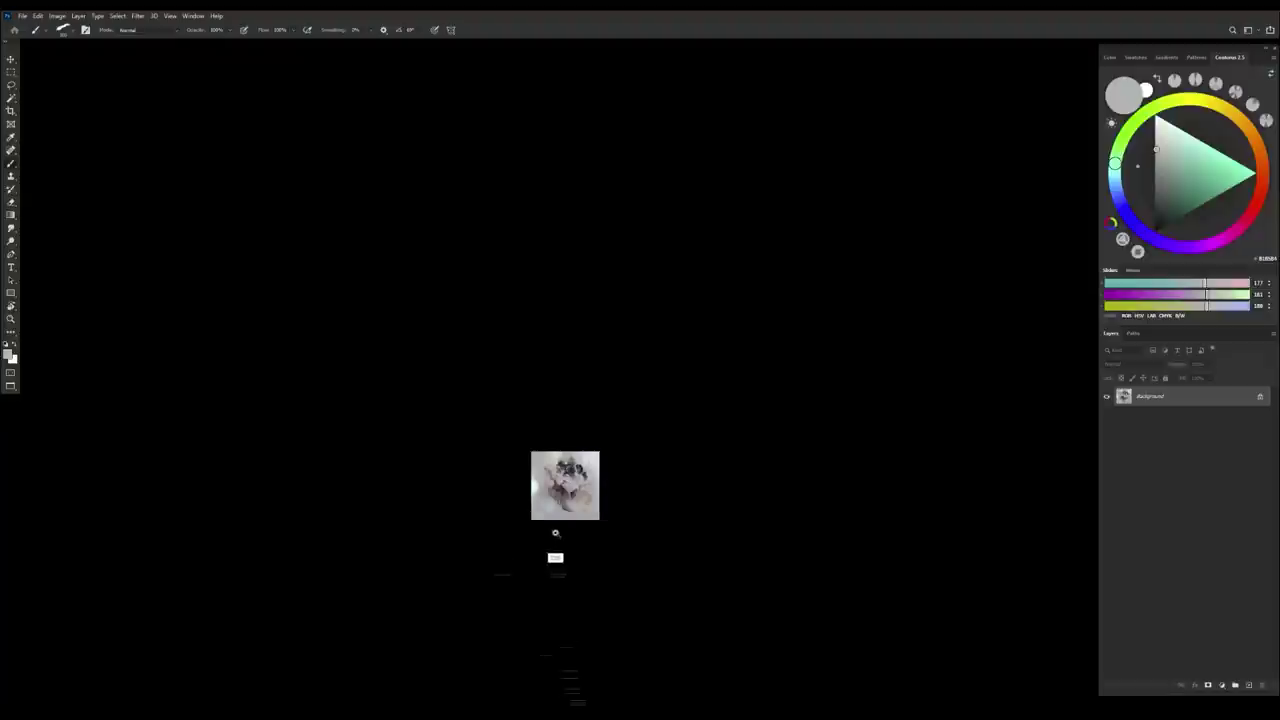
Flip the canvas horizontally and soften the lower ends of the rightmost purple drips with sampled mauve greys
{"action": "scroll", "coordinate": [555, 525], "scroll_direction": "up", "scroll_amount": 1}
{"action": "key", "text": "ctrl+shift+h"}
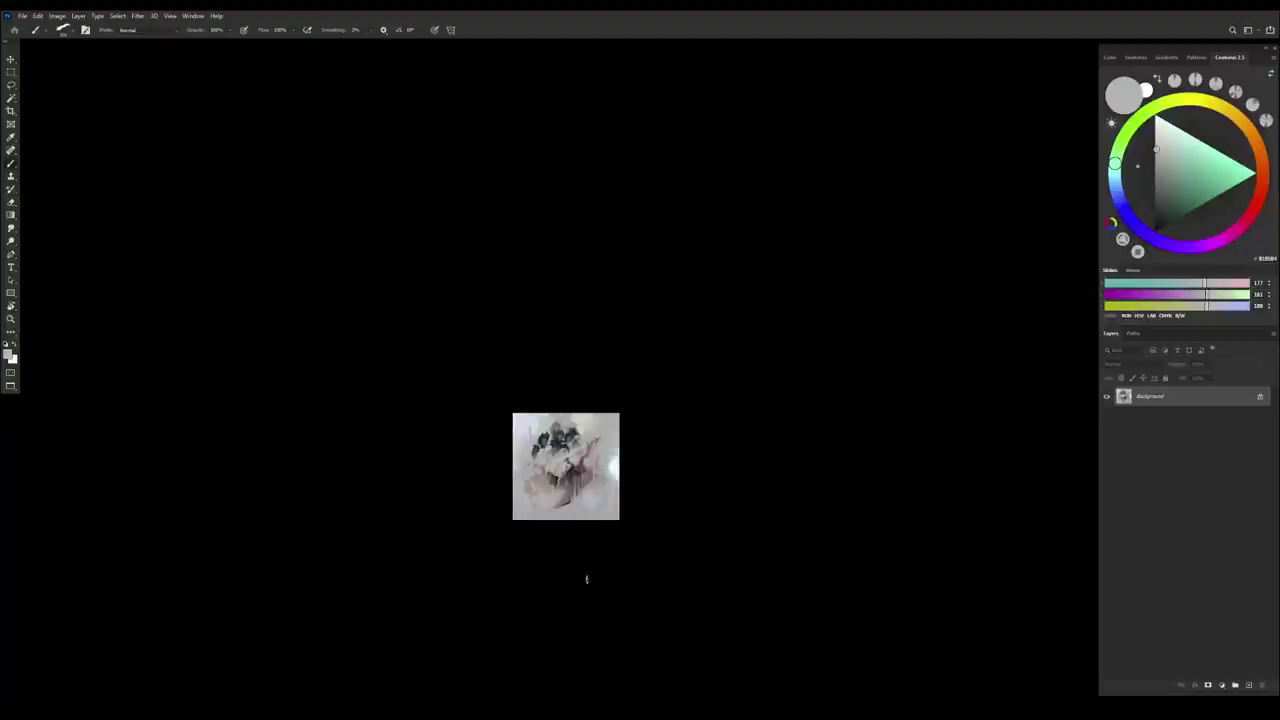
{"action": "scroll", "coordinate": [595, 535], "scroll_direction": "up", "scroll_amount": 3}
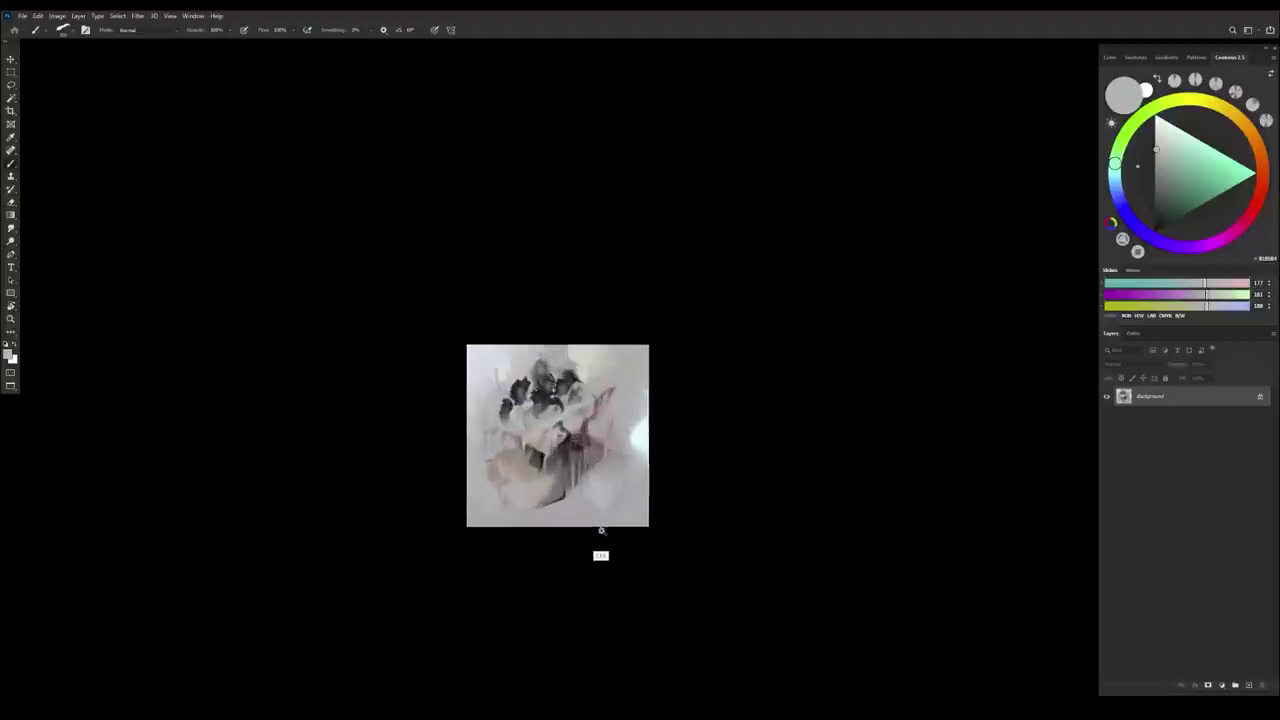
{"action": "left_click", "coordinate": [592, 458], "text": "alt"}
{"action": "left_click", "coordinate": [608, 473], "text": "alt"}
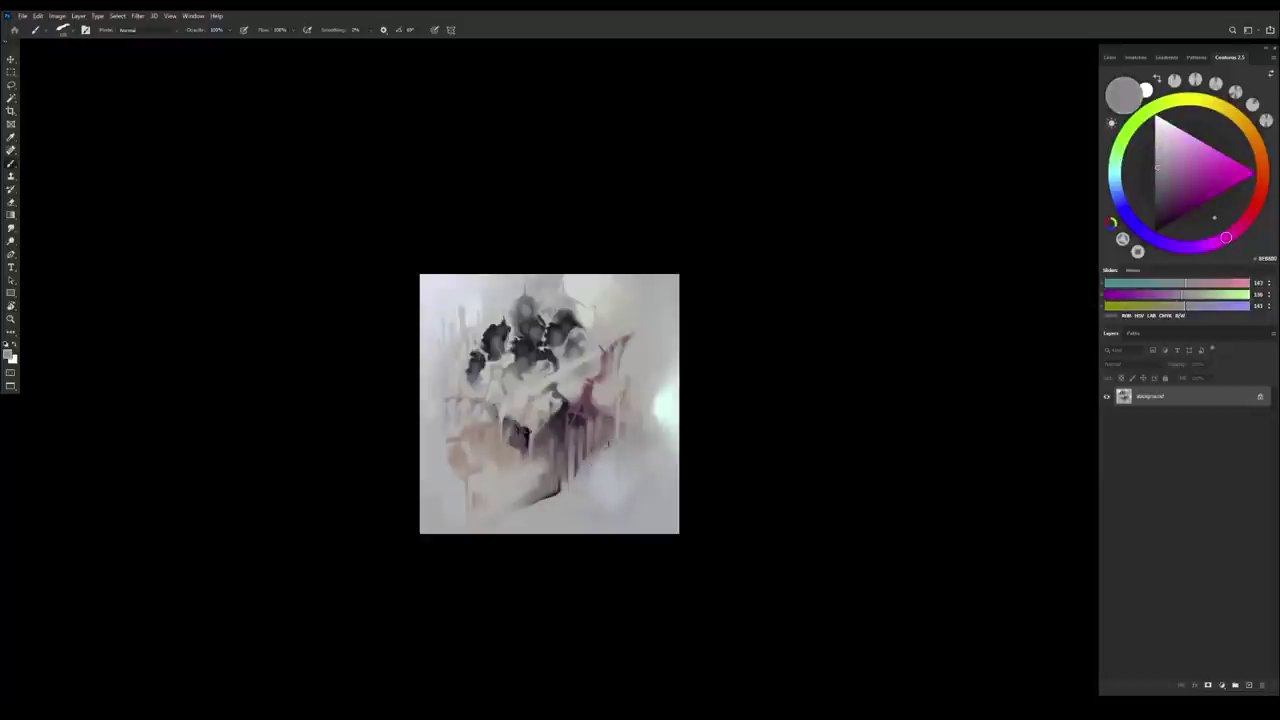
{"action": "left_click", "coordinate": [591, 461], "text": "alt"}
{"action": "left_click", "coordinate": [580, 493], "text": "alt"}
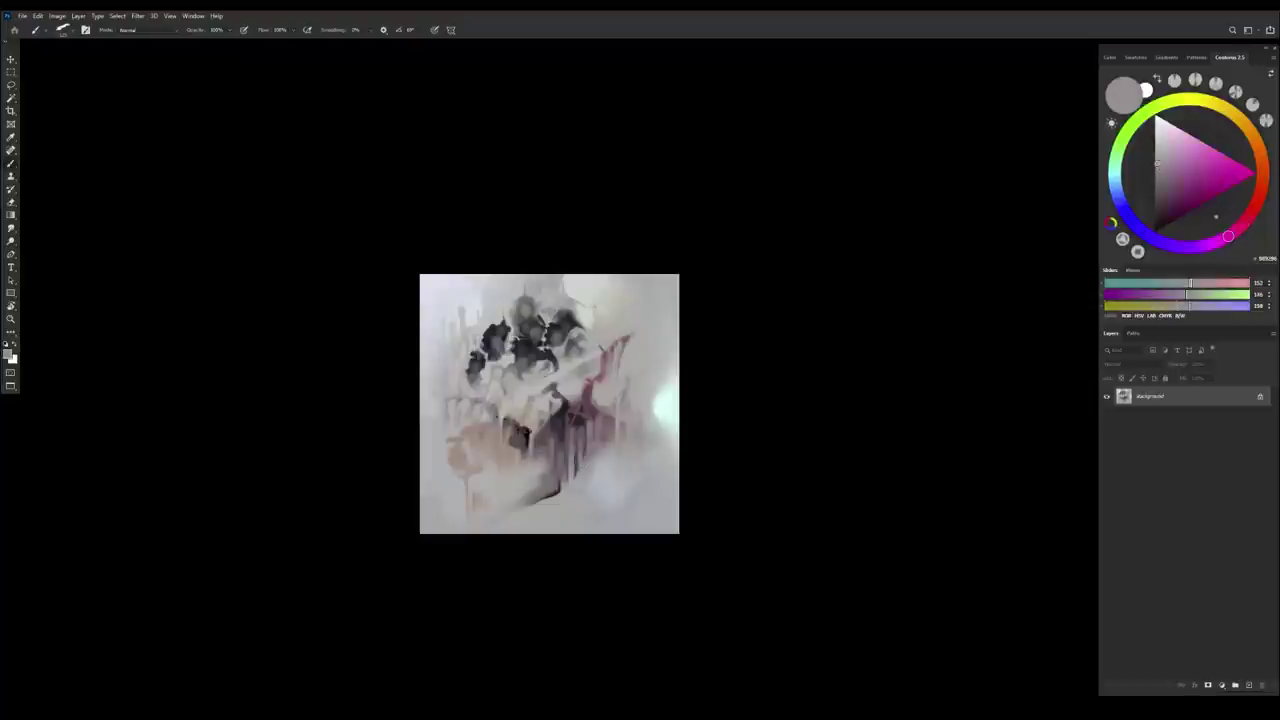
Blend the purple drips into the area above the dark base stroke with sampled pinkish greys
{"action": "left_click", "coordinate": [566, 464], "text": "alt"}
{"action": "left_click", "coordinate": [567, 464], "text": "alt"}
{"action": "left_click", "coordinate": [558, 470], "text": "alt"}
{"action": "left_click", "coordinate": [572, 480], "text": "alt"}
{"action": "left_click", "coordinate": [549, 468], "text": "alt"}
{"action": "left_click", "coordinate": [541, 467], "text": "alt"}
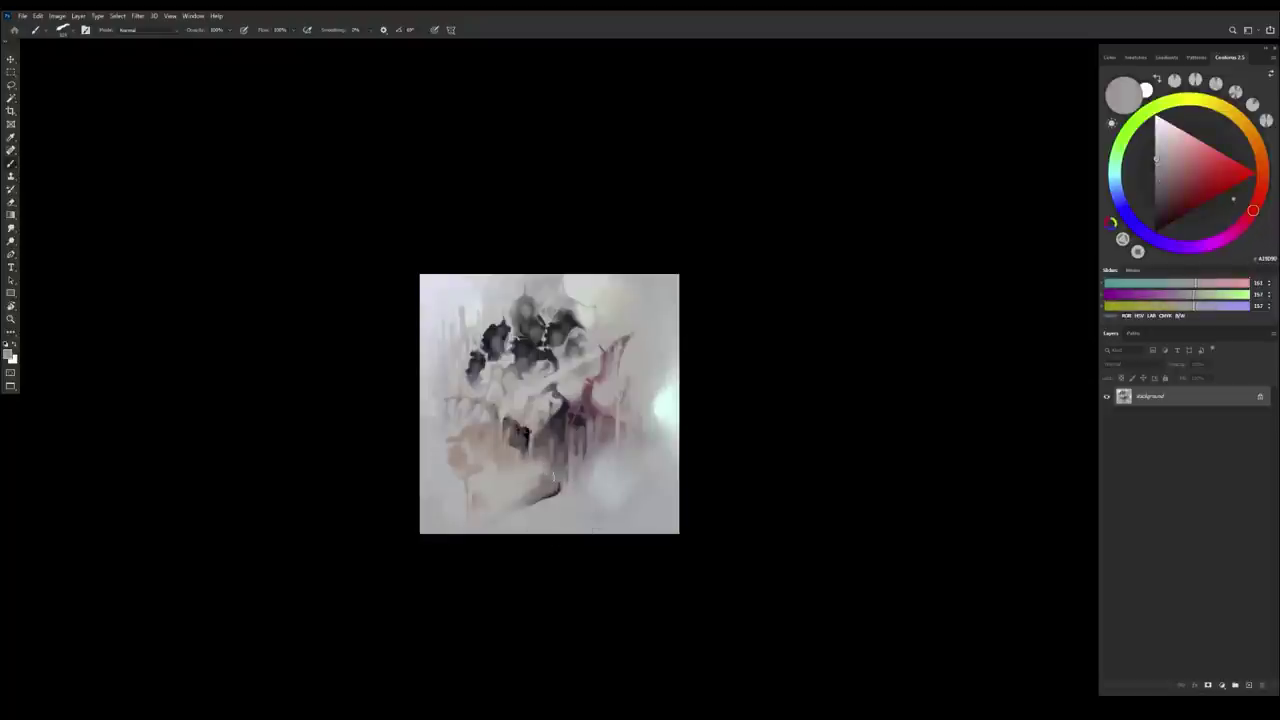
{"action": "left_click", "coordinate": [552, 457], "text": "alt"}
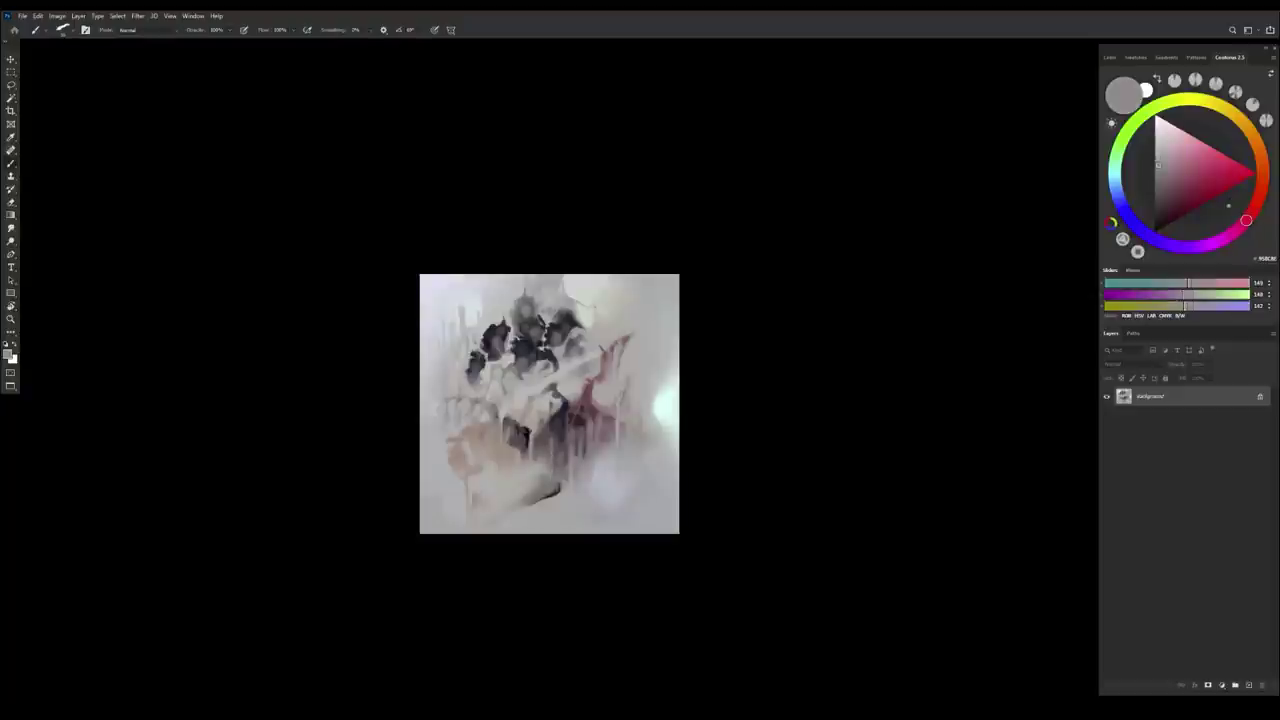
Refine the short drips beside the central dark blotch with sampled dark mauve and light grey
{"action": "left_click", "coordinate": [548, 460], "text": "alt"}
{"action": "left_click", "coordinate": [544, 456], "text": "alt"}
{"action": "left_click", "coordinate": [540, 472], "text": "alt"}
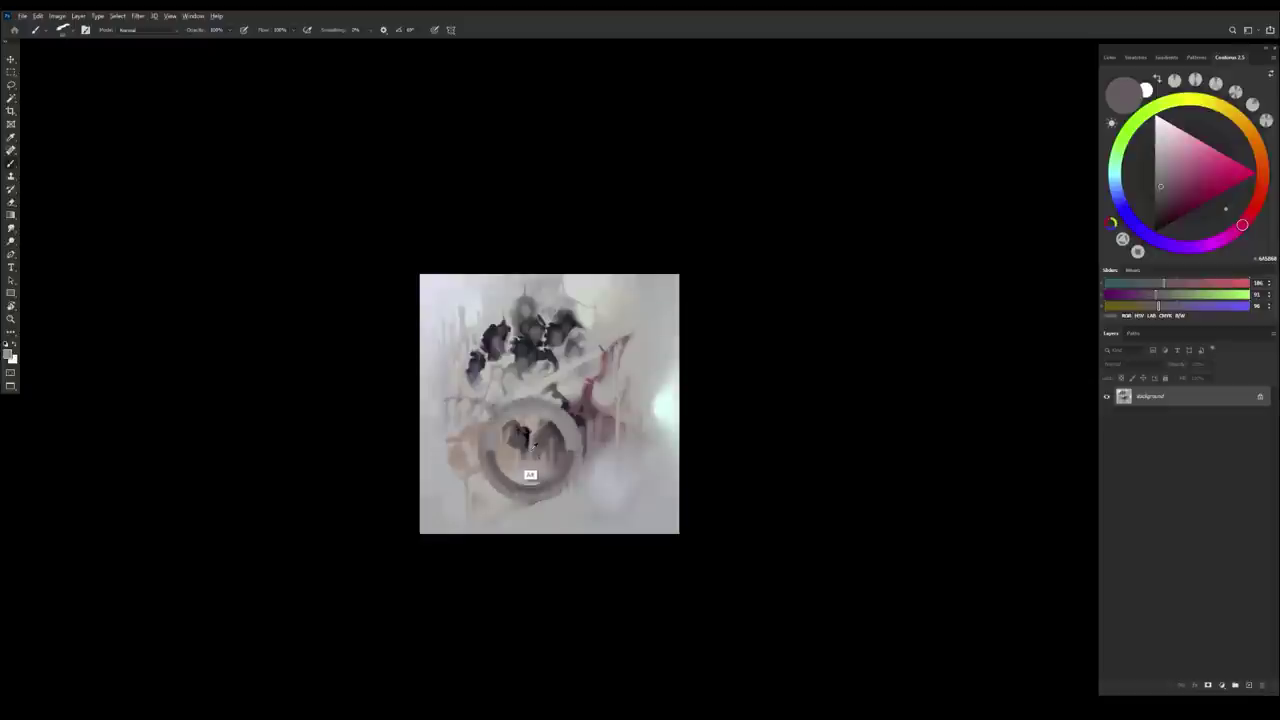
{"action": "left_click", "coordinate": [536, 457], "text": "alt"}
{"action": "left_click", "coordinate": [543, 474], "text": "alt"}
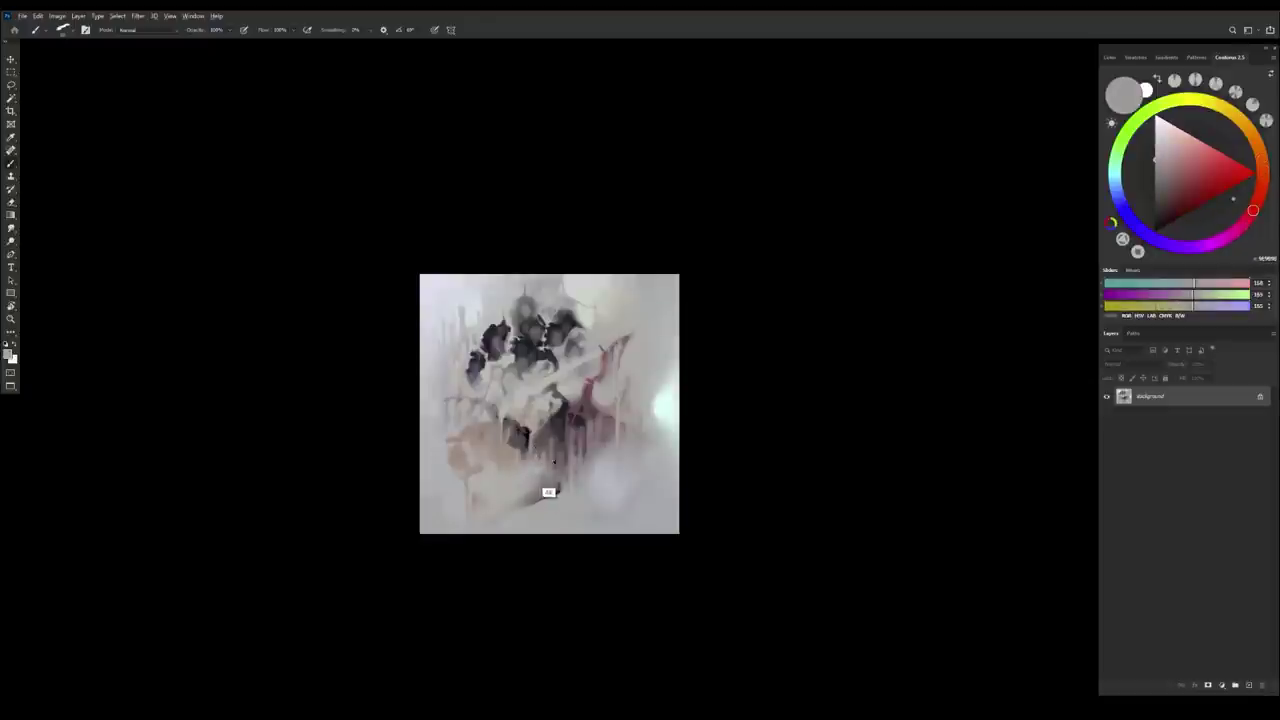
Reshape the edges of the dark base stroke with sampled light lavender greys and mid mauve greys
{"action": "left_click", "coordinate": [540, 497], "text": "alt"}
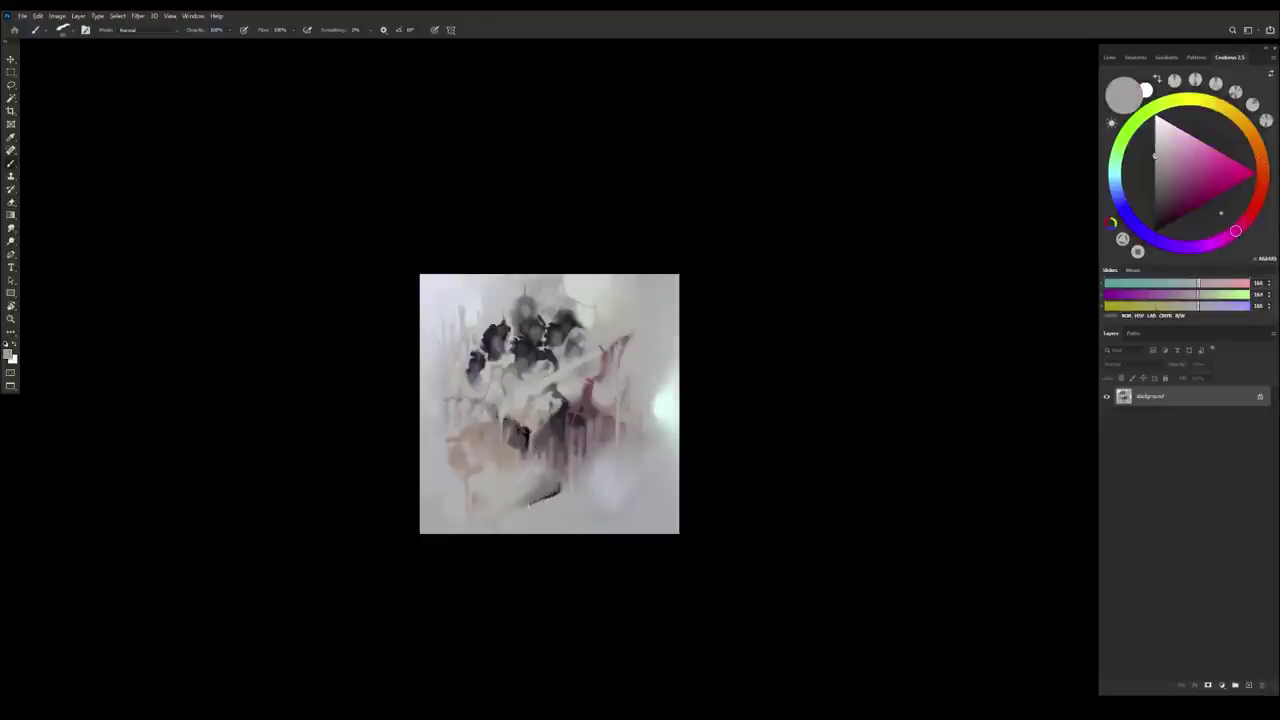
{"action": "left_click", "coordinate": [507, 514], "text": "alt"}
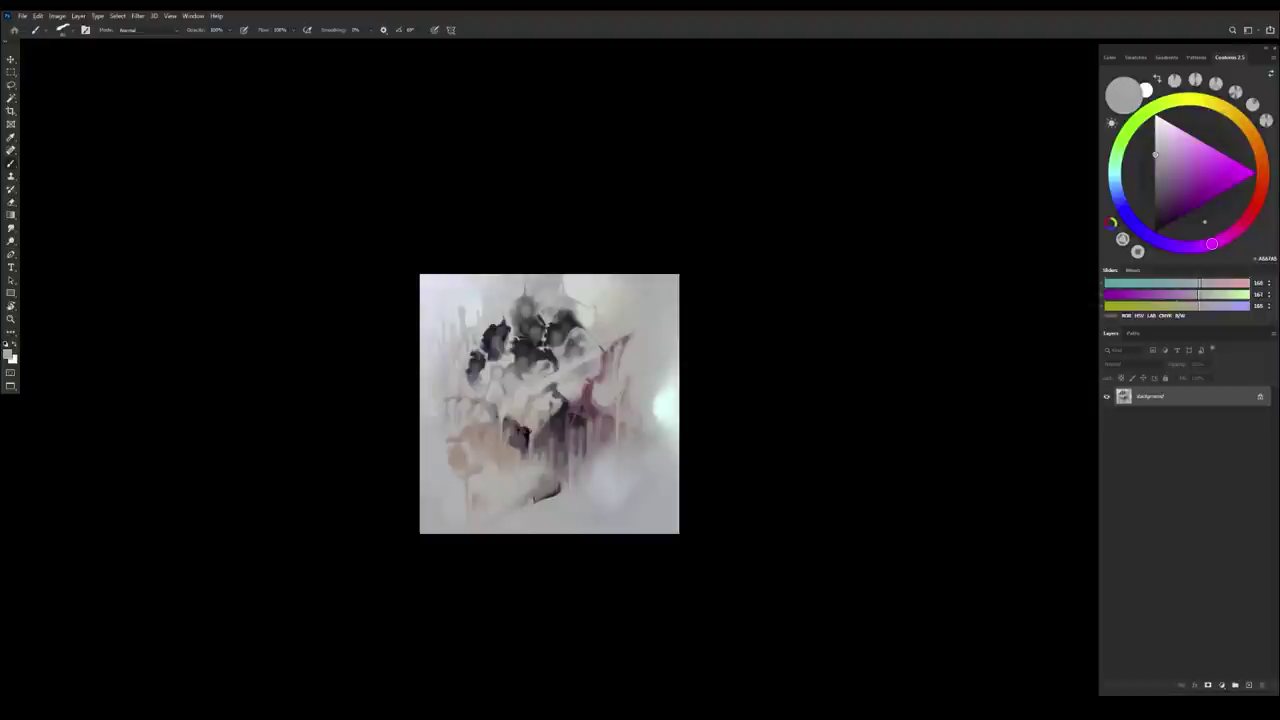
{"action": "left_click", "coordinate": [516, 495], "text": "alt"}
{"action": "left_click", "coordinate": [530, 491], "text": "alt"}
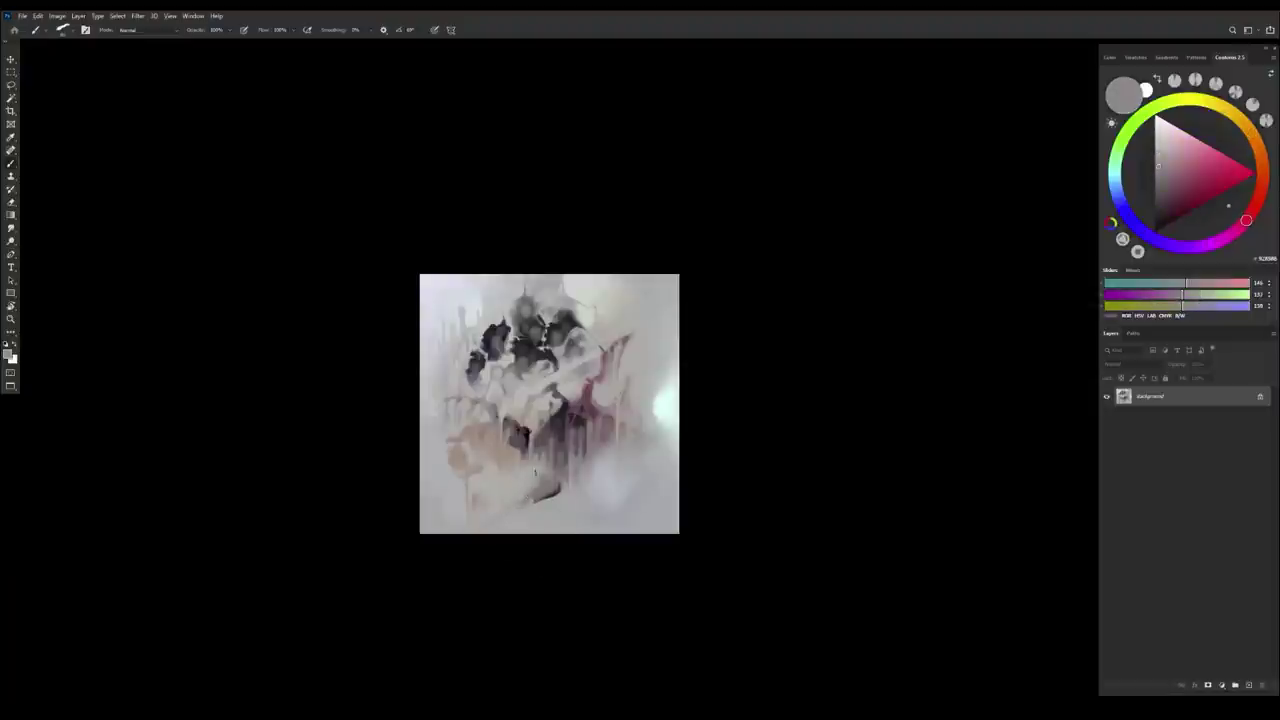
{"action": "left_click", "coordinate": [538, 490], "text": "alt"}
{"action": "left_click", "coordinate": [541, 490], "text": "alt"}
{"action": "left_click", "coordinate": [540, 494], "text": "alt"}
Rework the pale area above and left of the dark base stroke with sampled warm greys
{"action": "left_click", "coordinate": [541, 478], "text": "alt"}
{"action": "left_click", "coordinate": [533, 468], "text": "alt"}
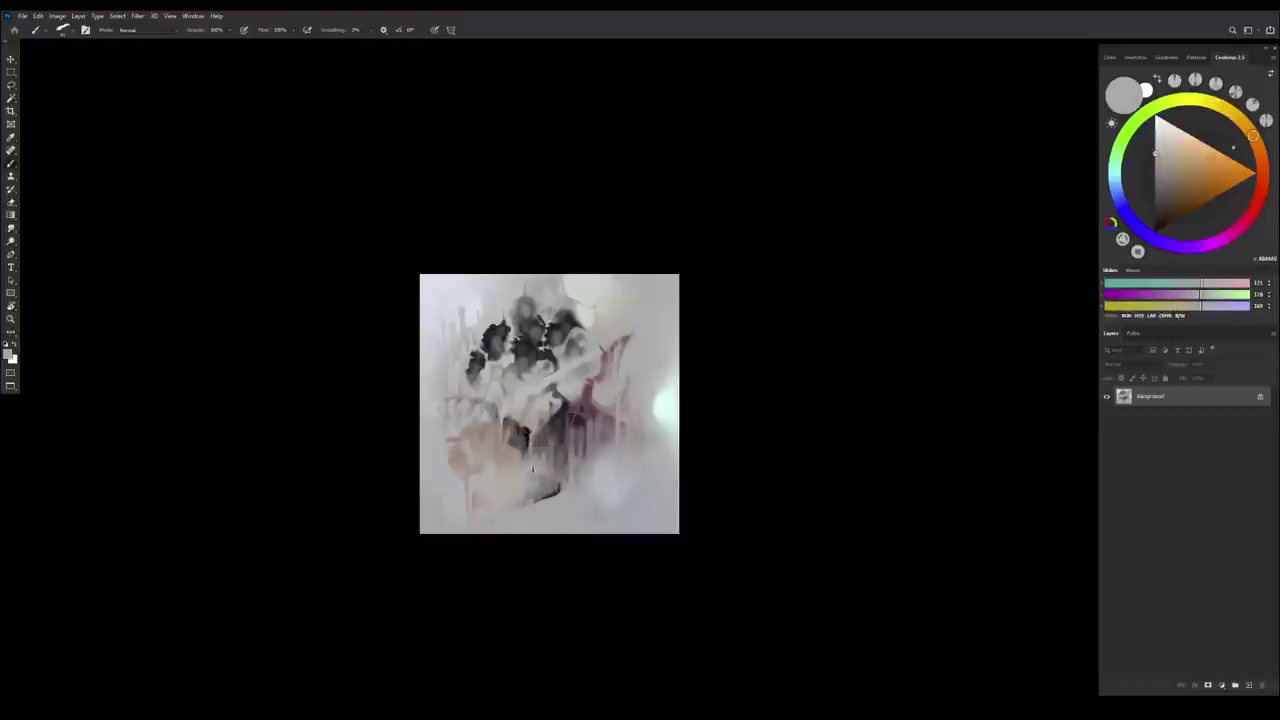
{"action": "left_click", "coordinate": [535, 482], "text": "alt"}
{"action": "left_click", "coordinate": [532, 486], "text": "alt"}
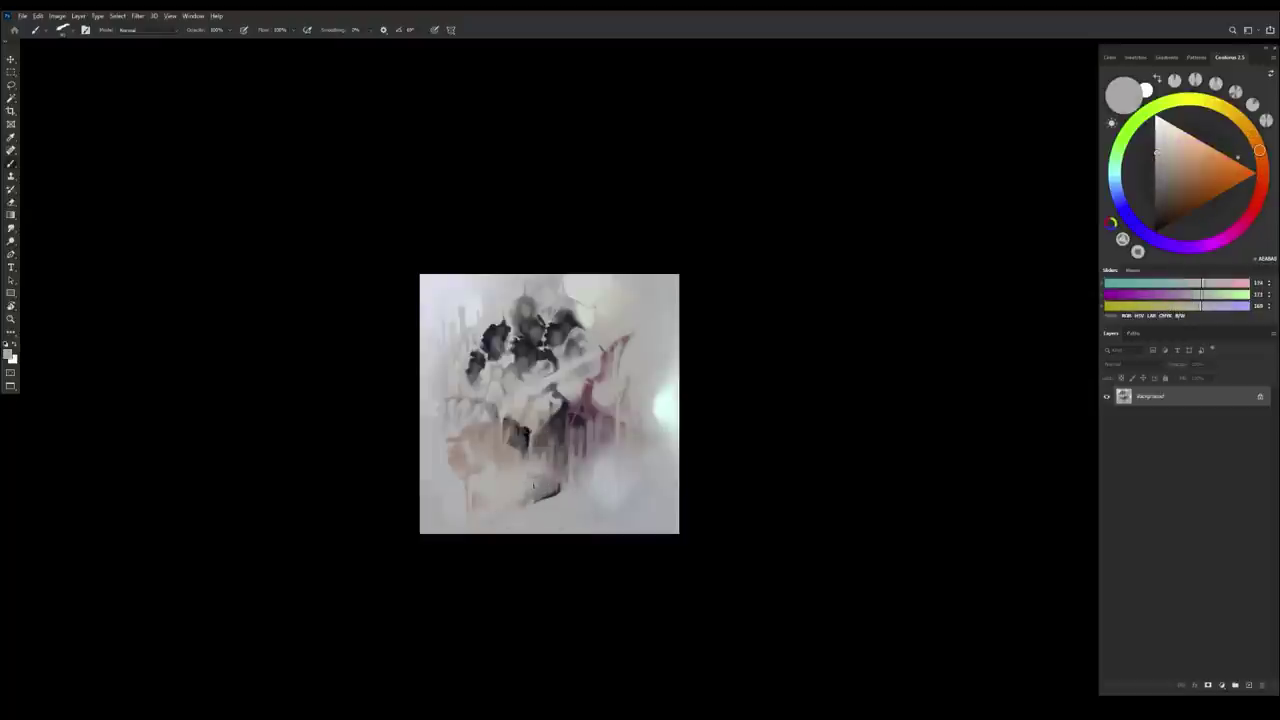
{"action": "left_click", "coordinate": [527, 478], "text": "alt"}
{"action": "left_click", "coordinate": [515, 487], "text": "alt"}
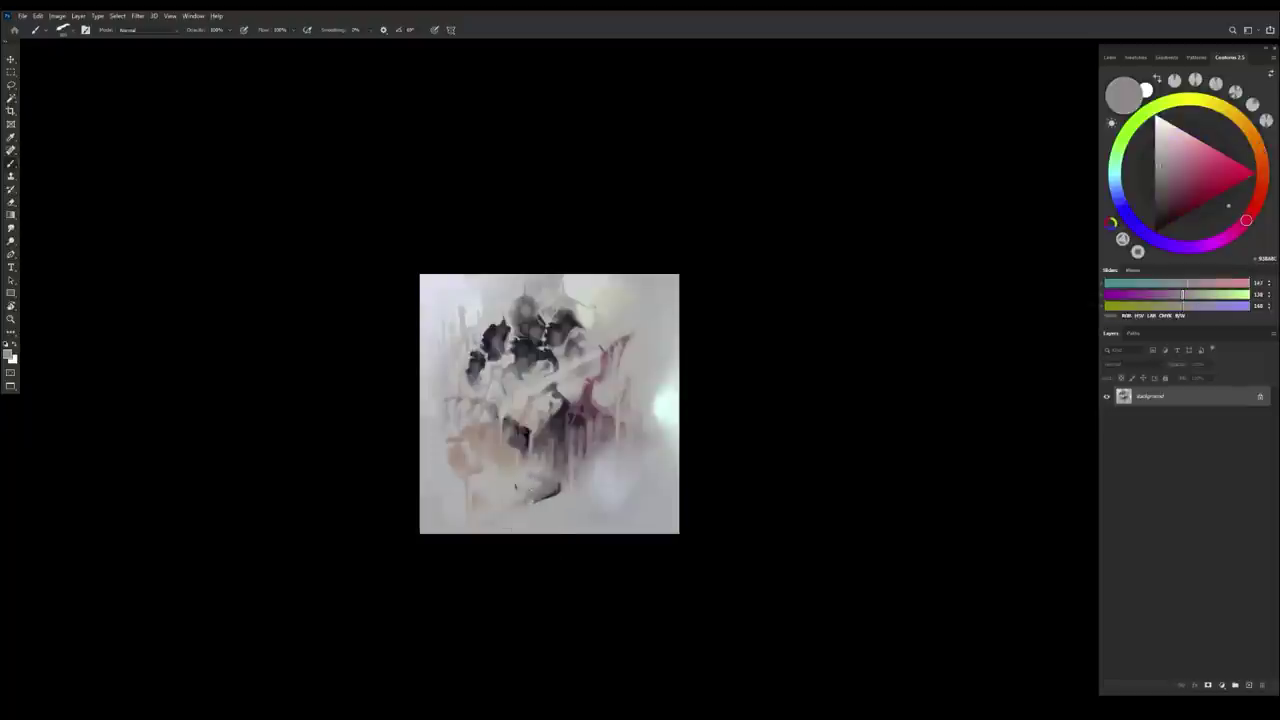
{"action": "left_click", "coordinate": [511, 488], "text": "alt"}
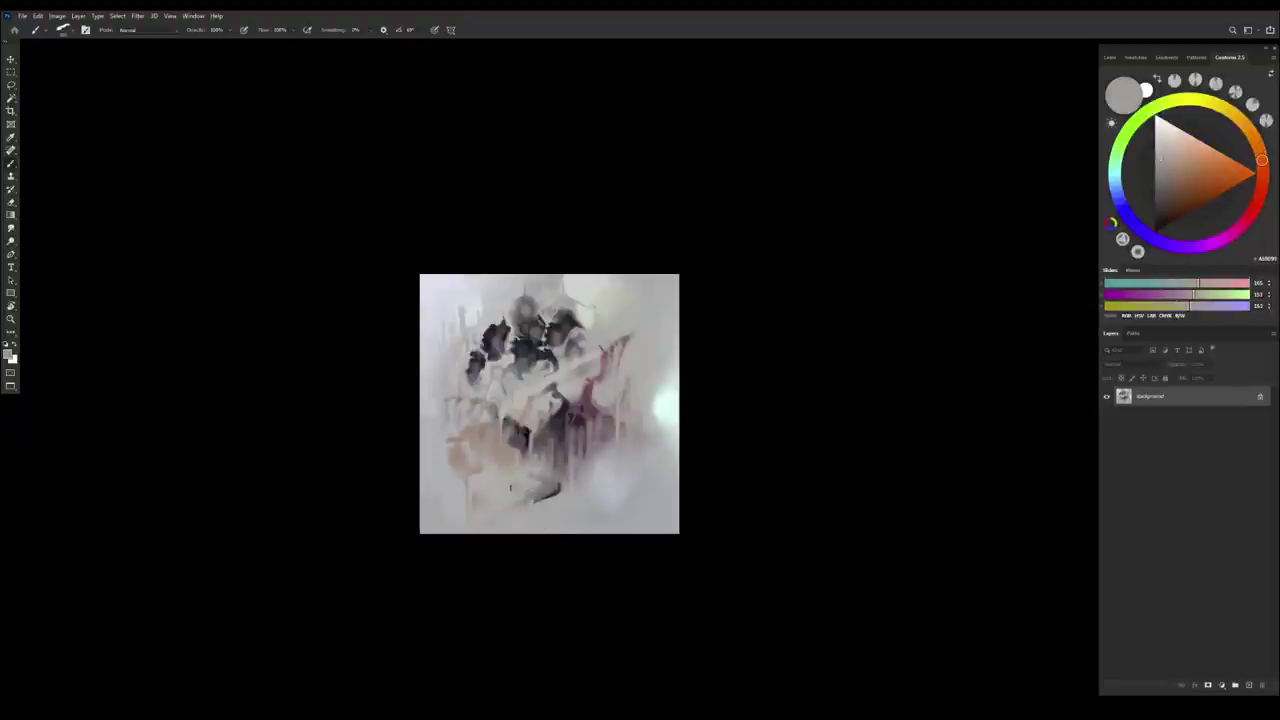
{"action": "left_click", "coordinate": [512, 495], "text": "alt"}
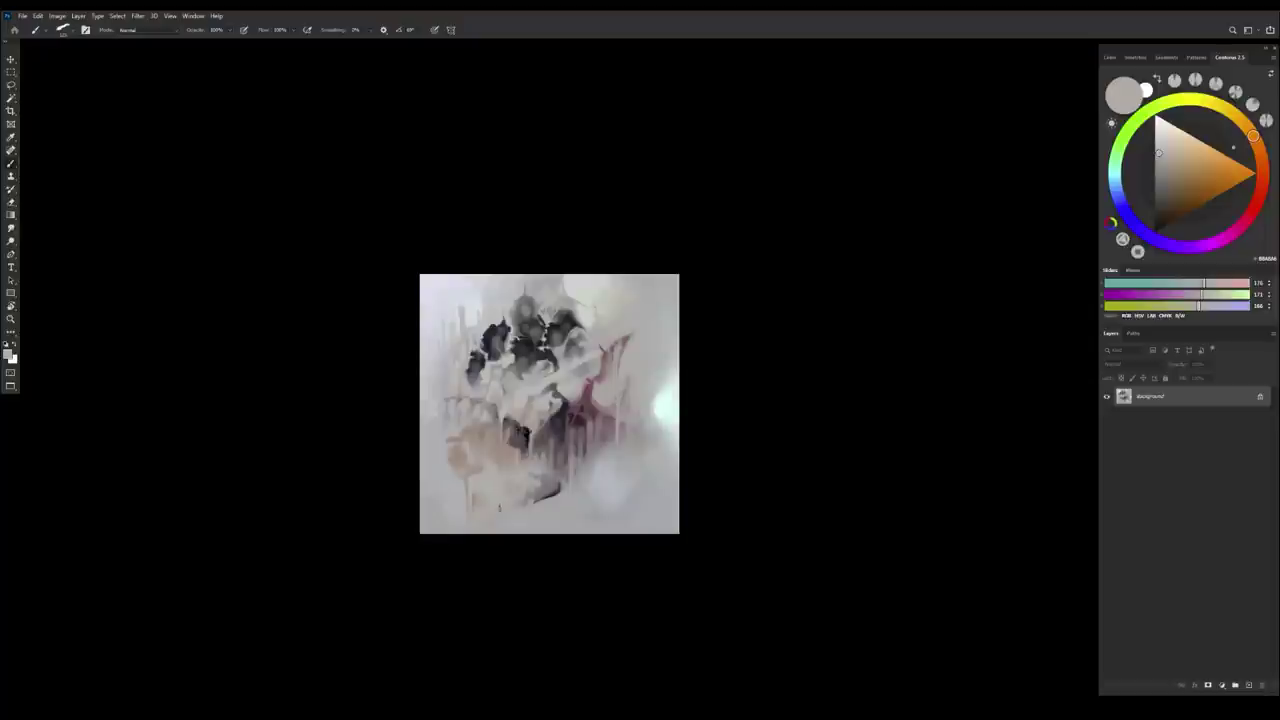
Flip the canvas horizontally and paint over the lower end of the beige patch's drip with sampled light greys
{"action": "mouse_move", "coordinate": [541, 516]}
{"action": "left_mouse_down"}
{"action": "mouse_move", "coordinate": [537, 589]}
{"action": "mouse_move", "coordinate": [576, 645]}
{"action": "left_mouse_up"}
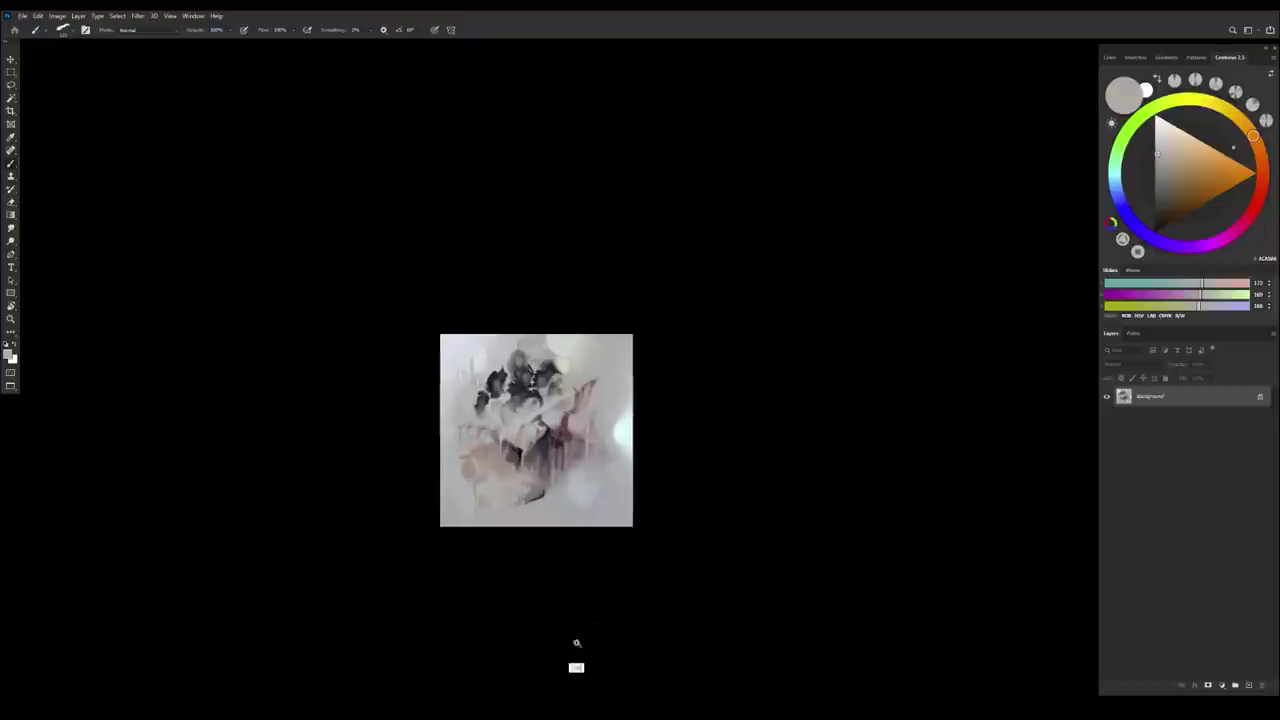
{"action": "key", "text": "ctrl+shift+h"}
{"action": "left_click", "coordinate": [587, 517], "text": "alt"}
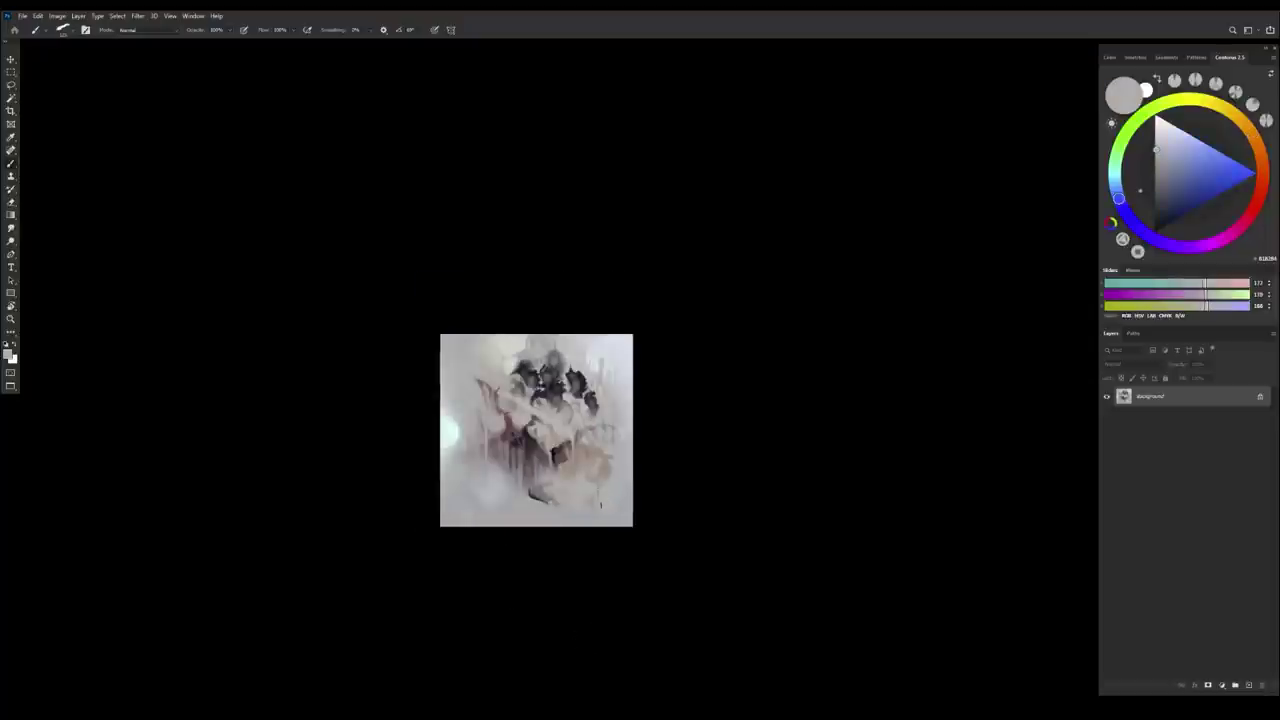
{"action": "left_click", "coordinate": [606, 517], "text": "alt"}
{"action": "left_click_drag", "start_coordinate": [603, 507], "coordinate": [596, 467]}
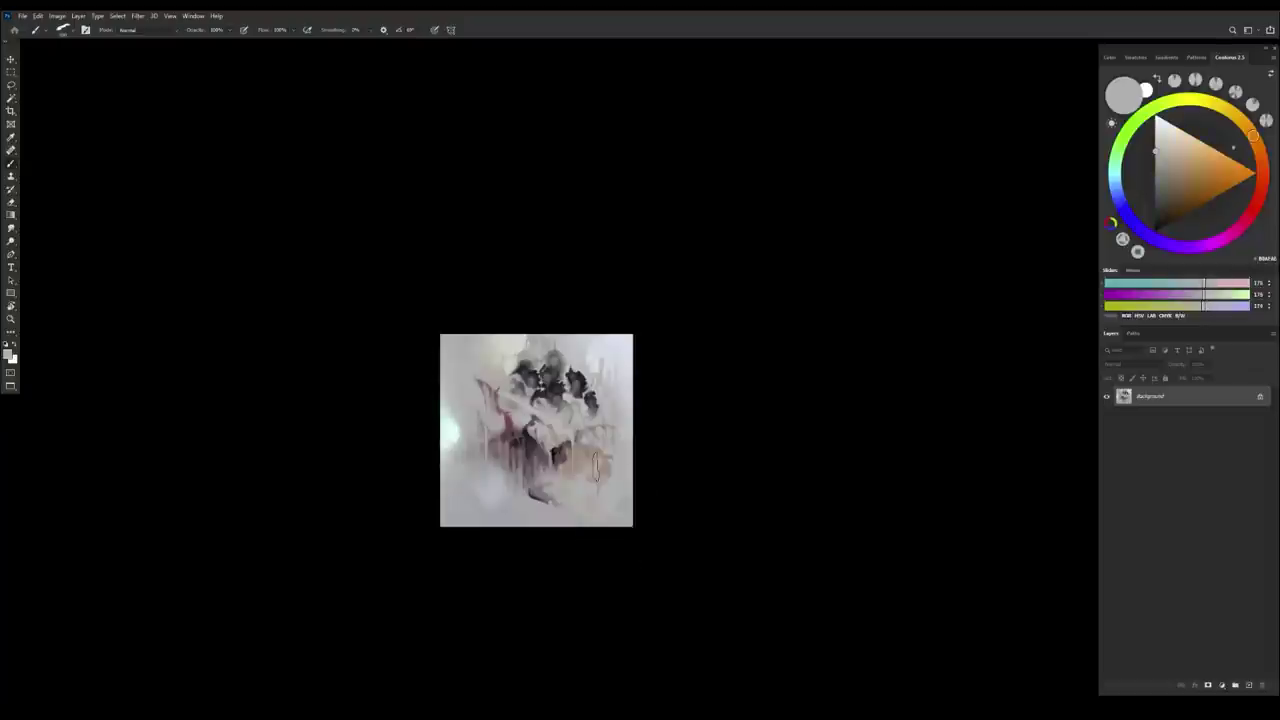
{"action": "left_click_drag", "start_coordinate": [613, 515], "coordinate": [615, 581]}
Fade the dark stroke at the painting's bottom centre into the background with sampled neutral and bluish greys
{"action": "left_click", "coordinate": [543, 519], "text": "alt"}
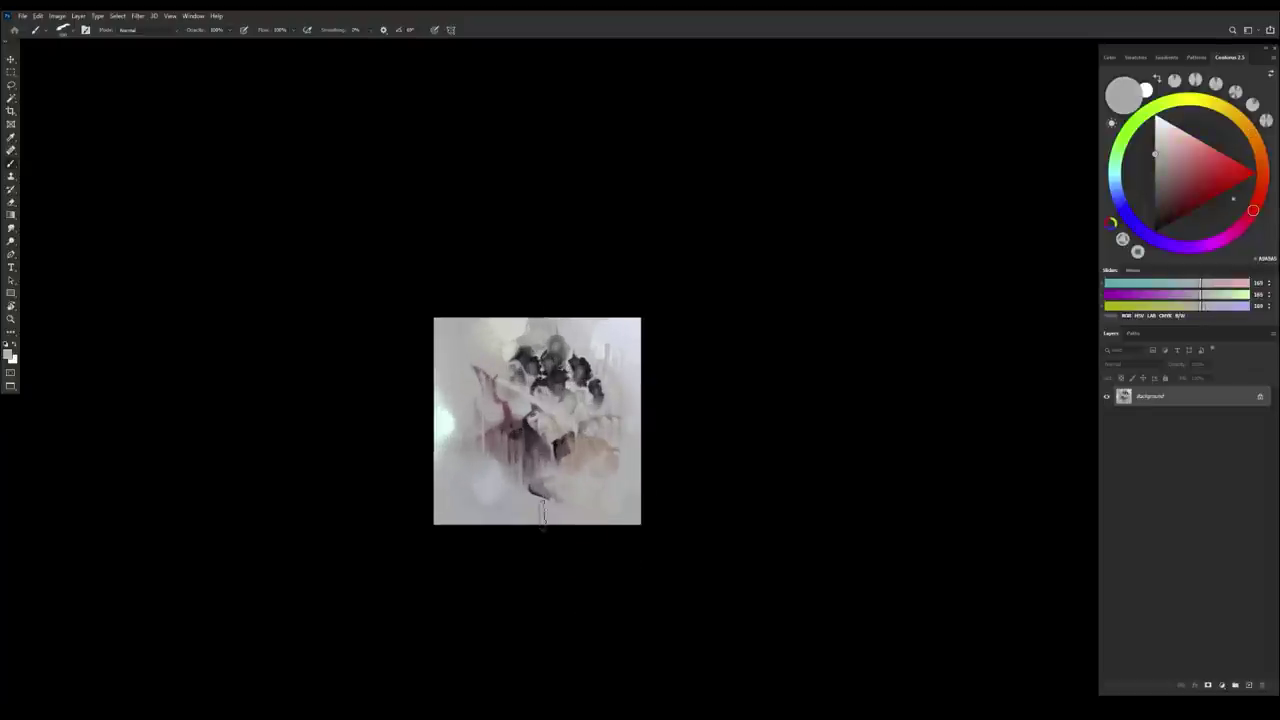
{"action": "left_click", "coordinate": [541, 505], "text": "alt"}
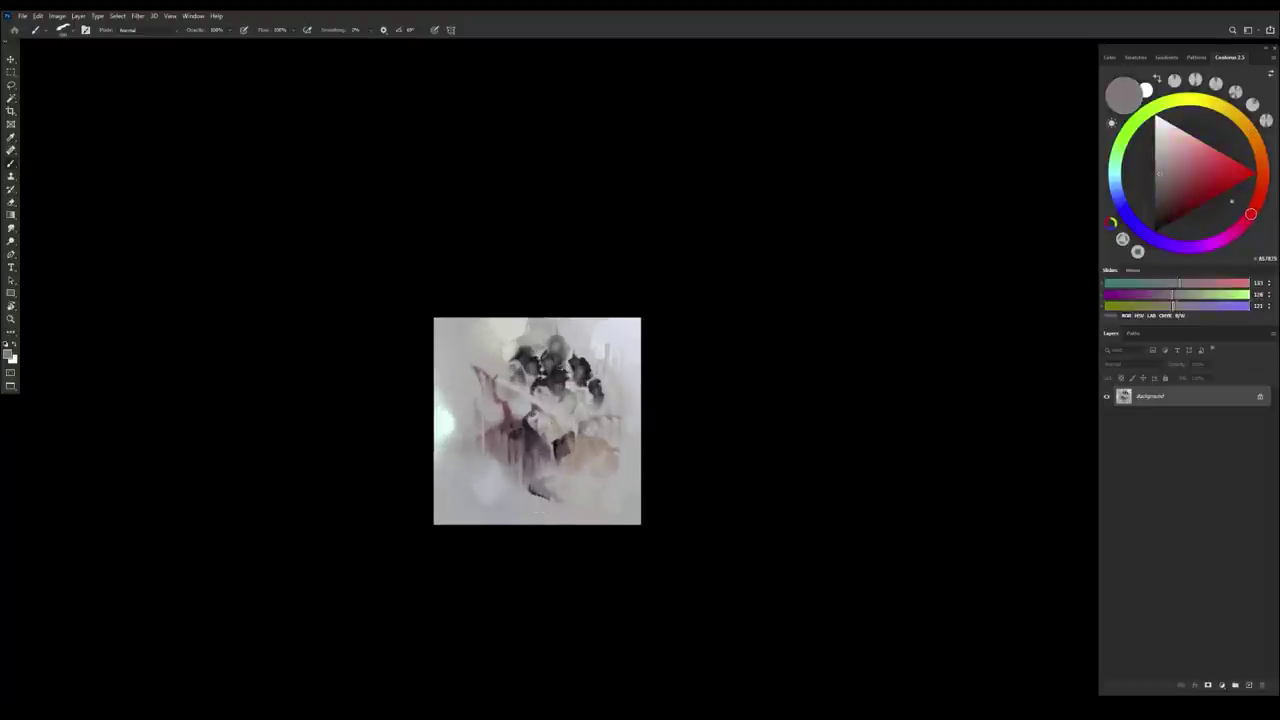
{"action": "left_click", "coordinate": [540, 512], "text": "alt"}
{"action": "left_click_drag", "start_coordinate": [540, 508], "coordinate": [545, 542]}
{"action": "scroll", "coordinate": [540, 508], "scroll_direction": "down", "scroll_amount": 1}
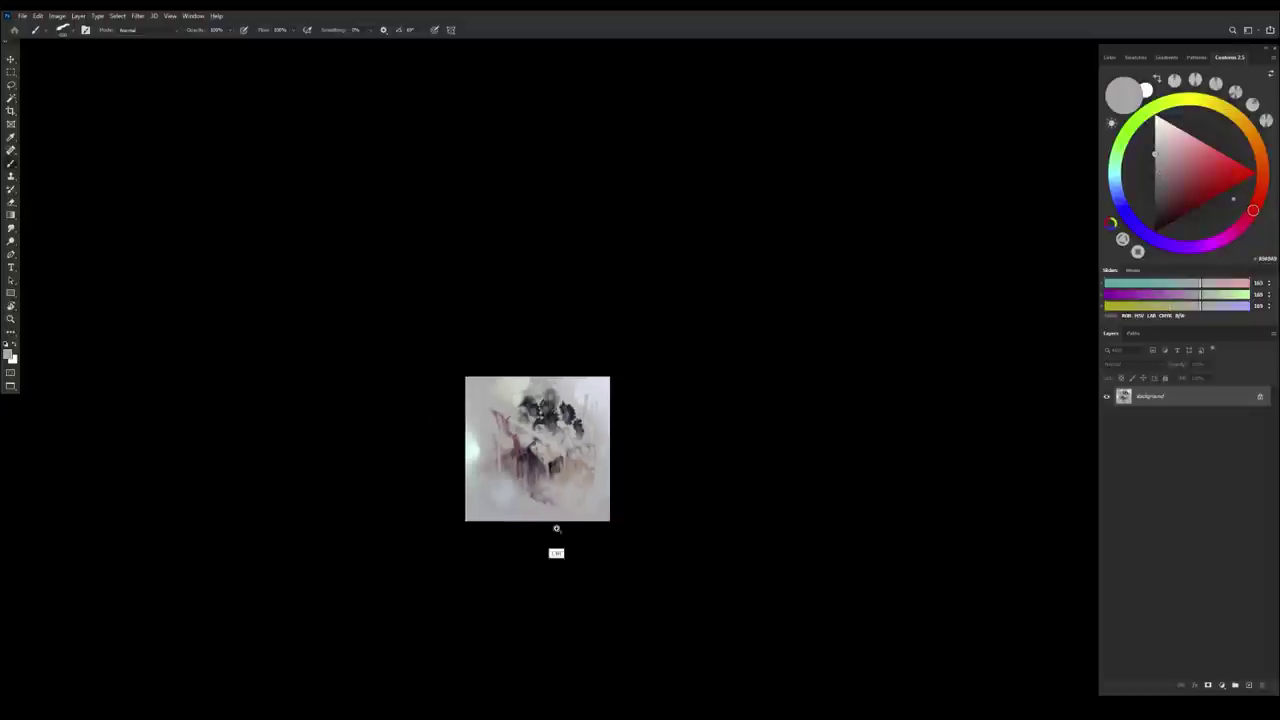
{"action": "left_click", "coordinate": [553, 513], "text": "alt"}
{"action": "left_click", "coordinate": [510, 512], "text": "alt"}
{"action": "left_click_drag", "start_coordinate": [536, 536], "coordinate": [545, 538]}
Flip the canvas horizontally and add a new layer for painting with a soft round brush
{"action": "key", "text": "ctrl+shift+h"}
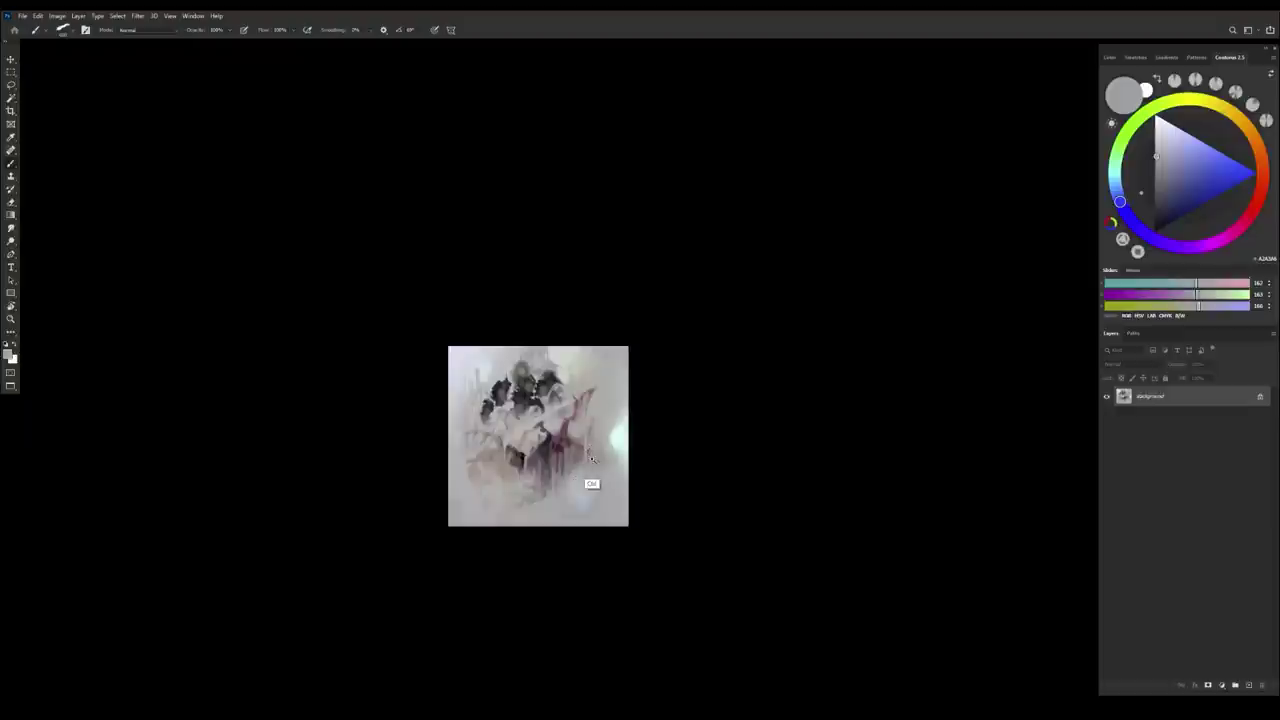
{"action": "scroll", "coordinate": [605, 474], "scroll_direction": "up", "scroll_amount": 1}
{"action": "scroll", "coordinate": [595, 477], "scroll_direction": "down", "scroll_amount": 2}
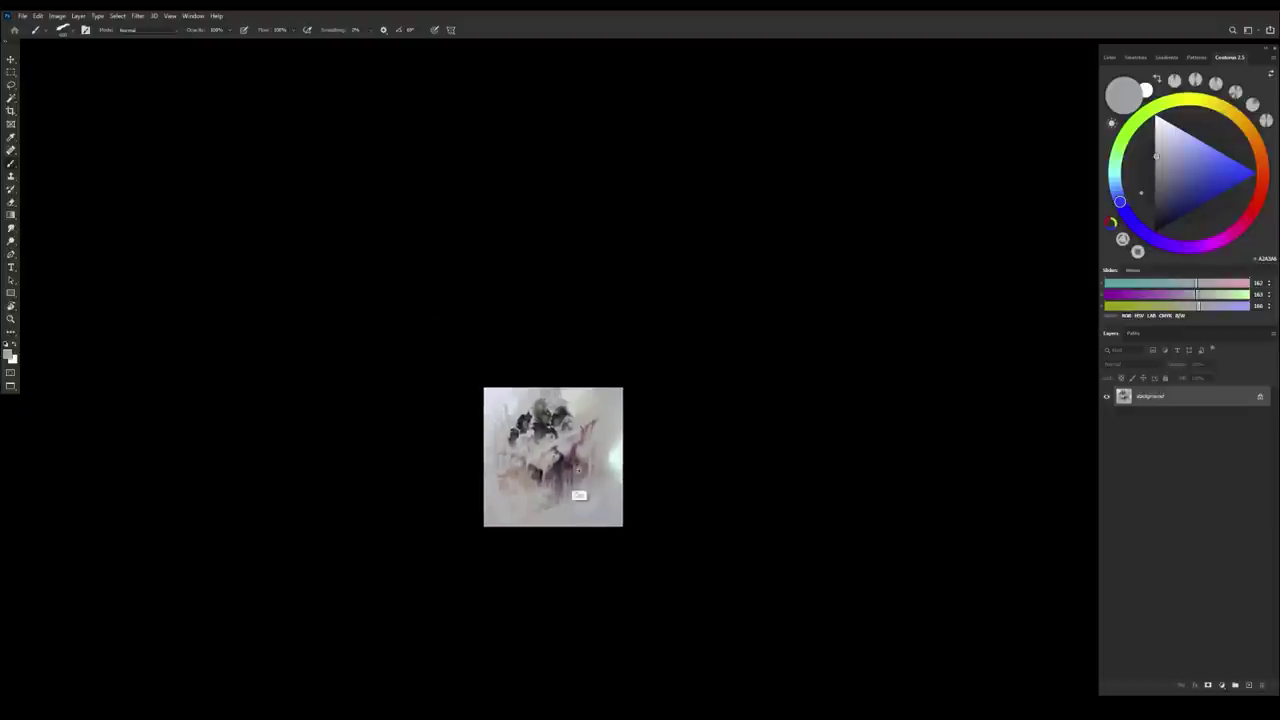
{"action": "left_click", "coordinate": [1249, 685]}
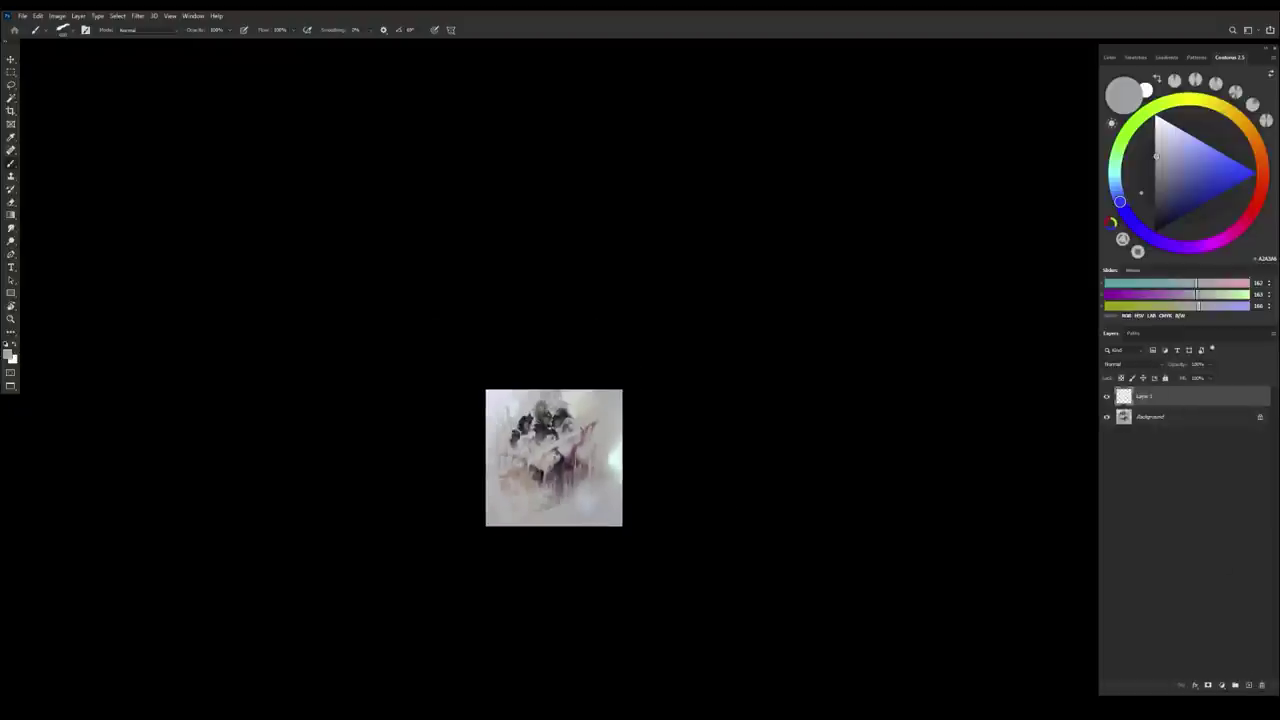
{"action": "right_click", "coordinate": [712, 449]}
{"action": "left_click_drag", "start_coordinate": [696, 487], "coordinate": [696, 320]}
{"action": "double_click", "coordinate": [646, 343]}
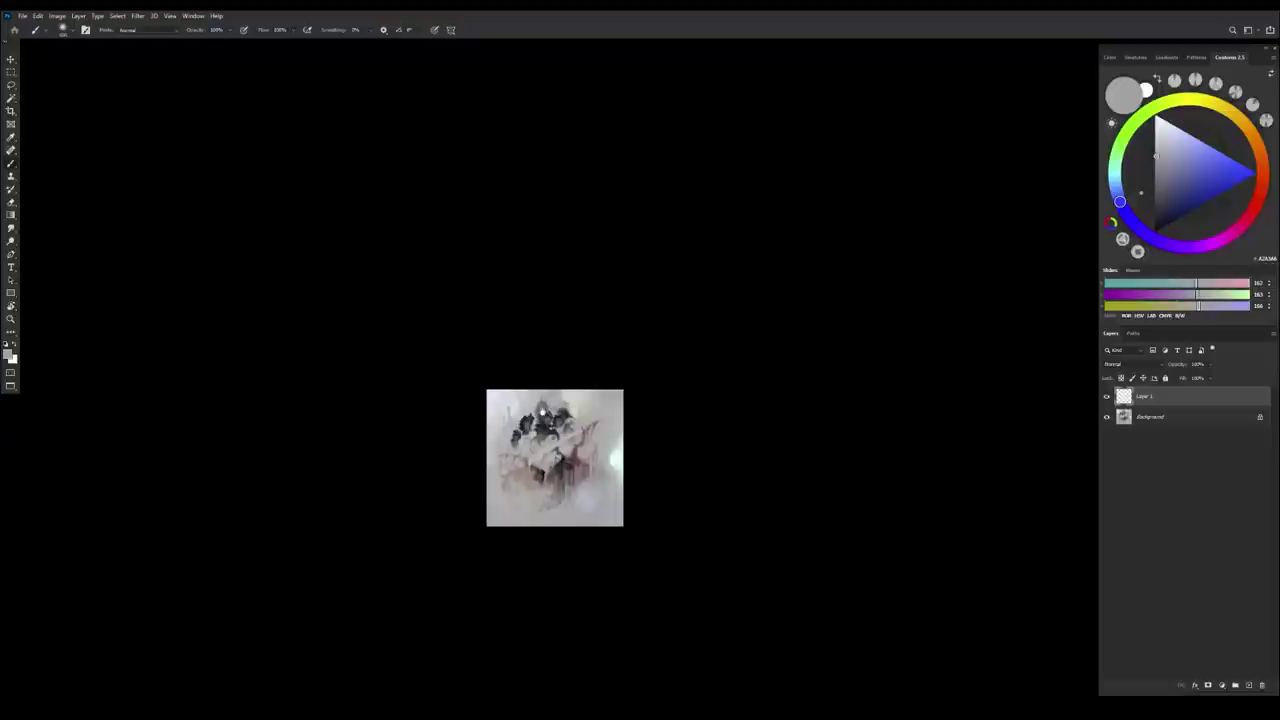
Sample the mint glow at the painting's right edge, shift the colour to pale blue and enlarge the soft brush
{"action": "left_click", "coordinate": [619, 456], "text": "alt"}
{"action": "left_click_drag", "start_coordinate": [1117, 168], "coordinate": [1115, 185]}
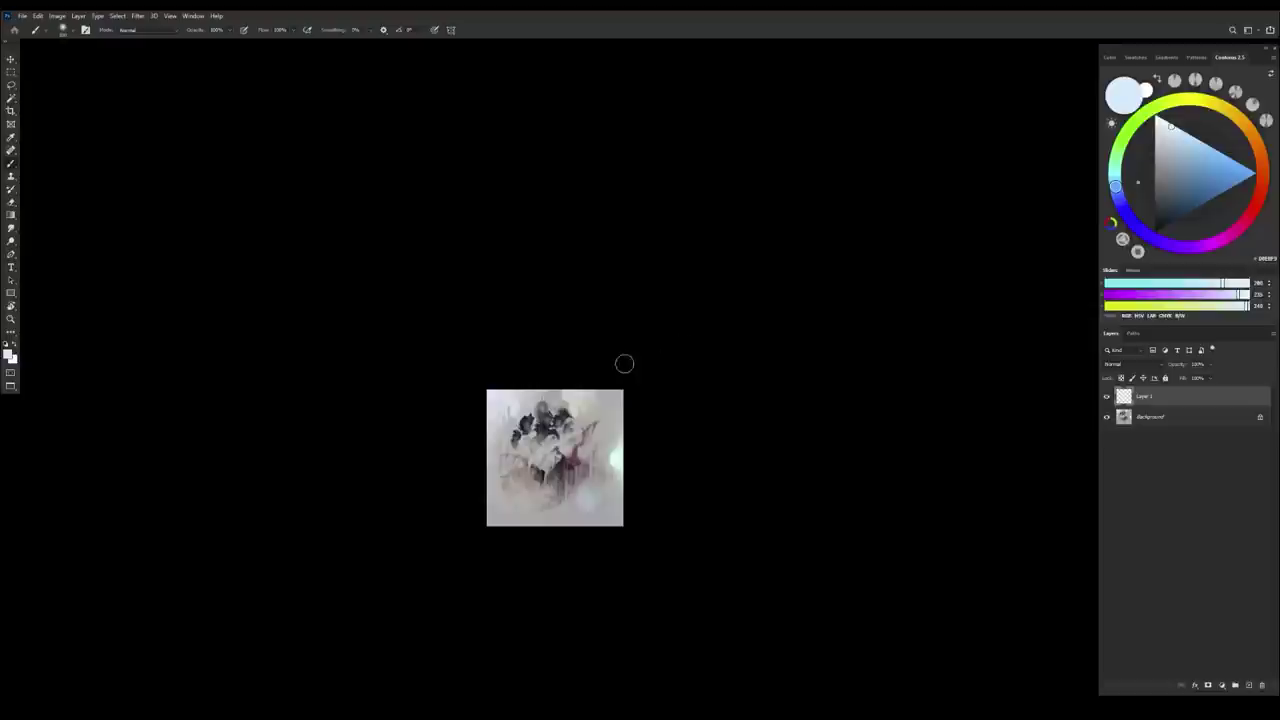
{"action": "key", "text": "]"}
{"action": "key", "text": "]"}
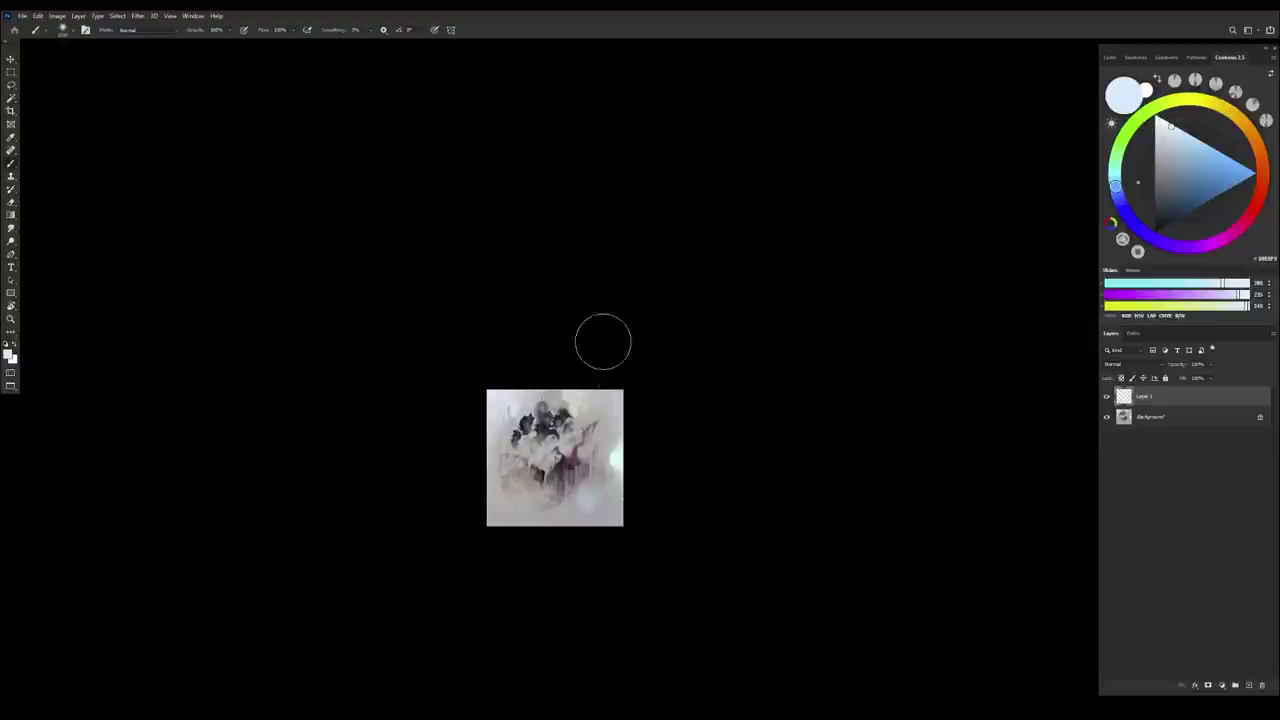
Resample the pale mint glow and soften the area around it with a soft round eraser
{"action": "left_click", "coordinate": [618, 455], "text": "alt"}
{"action": "key", "text": "e"}
{"action": "right_click", "coordinate": [590, 447]}
{"action": "double_click", "coordinate": [606, 284]}
{"action": "left_click_drag", "start_coordinate": [596, 432], "coordinate": [600, 490]}
{"action": "left_click_drag", "start_coordinate": [594, 548], "coordinate": [617, 543]}
Brighten the painting's upper-left corner with a sampled lavender lightened to a very pale blue
{"action": "key", "text": "b"}
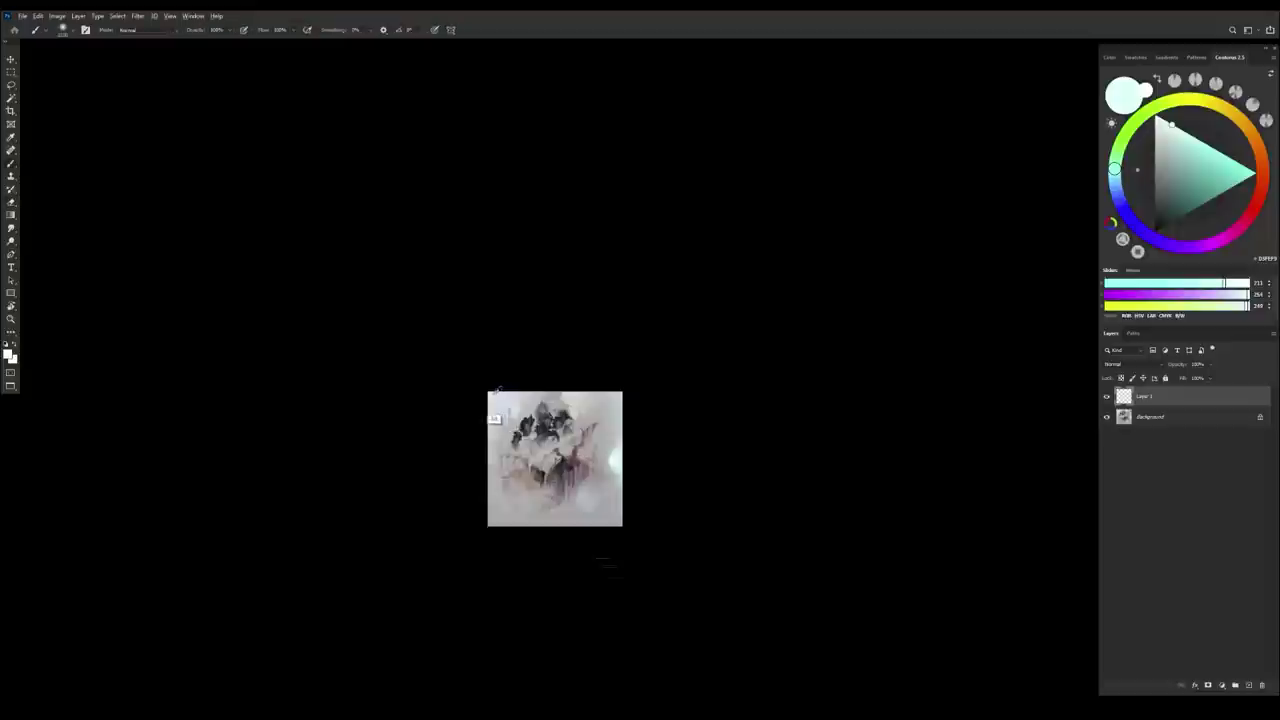
{"action": "left_click", "coordinate": [495, 421], "text": "alt"}
{"action": "left_click", "coordinate": [1161, 117]}
{"action": "left_click", "coordinate": [1229, 284]}
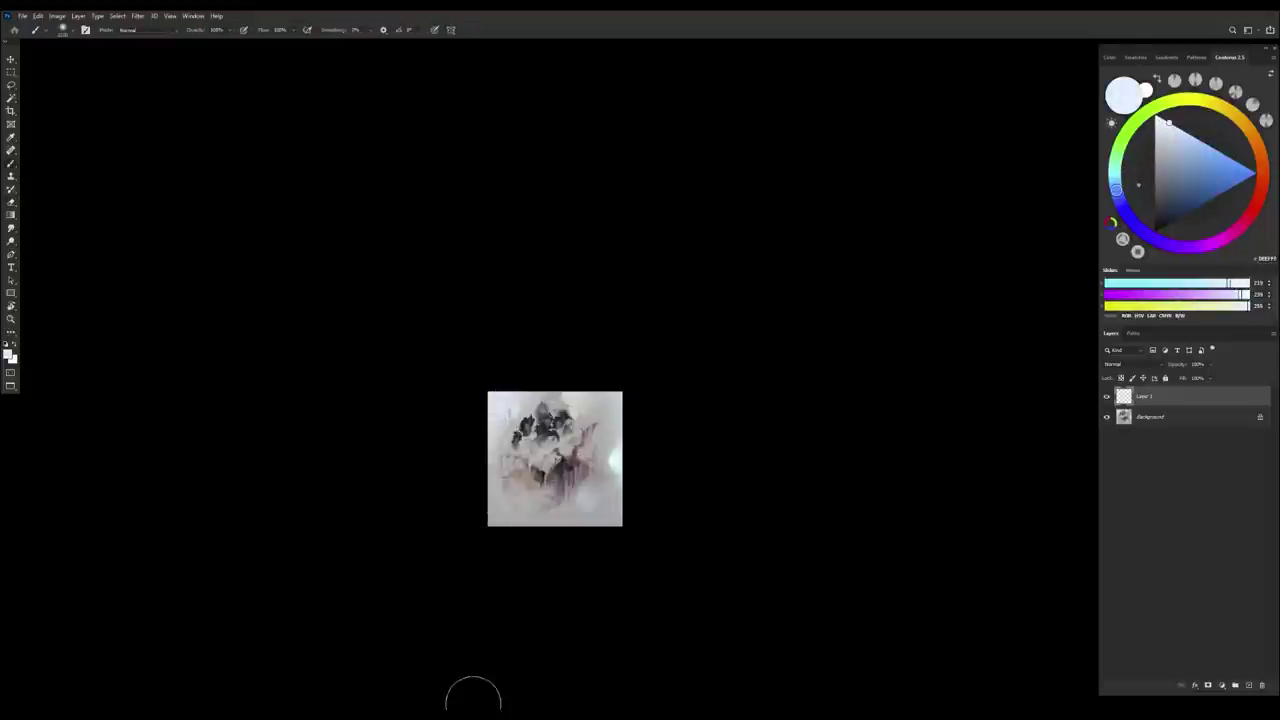
{"action": "key", "text": "e"}
{"action": "key", "text": "b"}
Flip the canvas horizontally and add a new layer with the Multiply blend mode, sampling neutral grey from the right edge
{"action": "scroll", "coordinate": [630, 515], "scroll_direction": "up", "scroll_amount": 2}
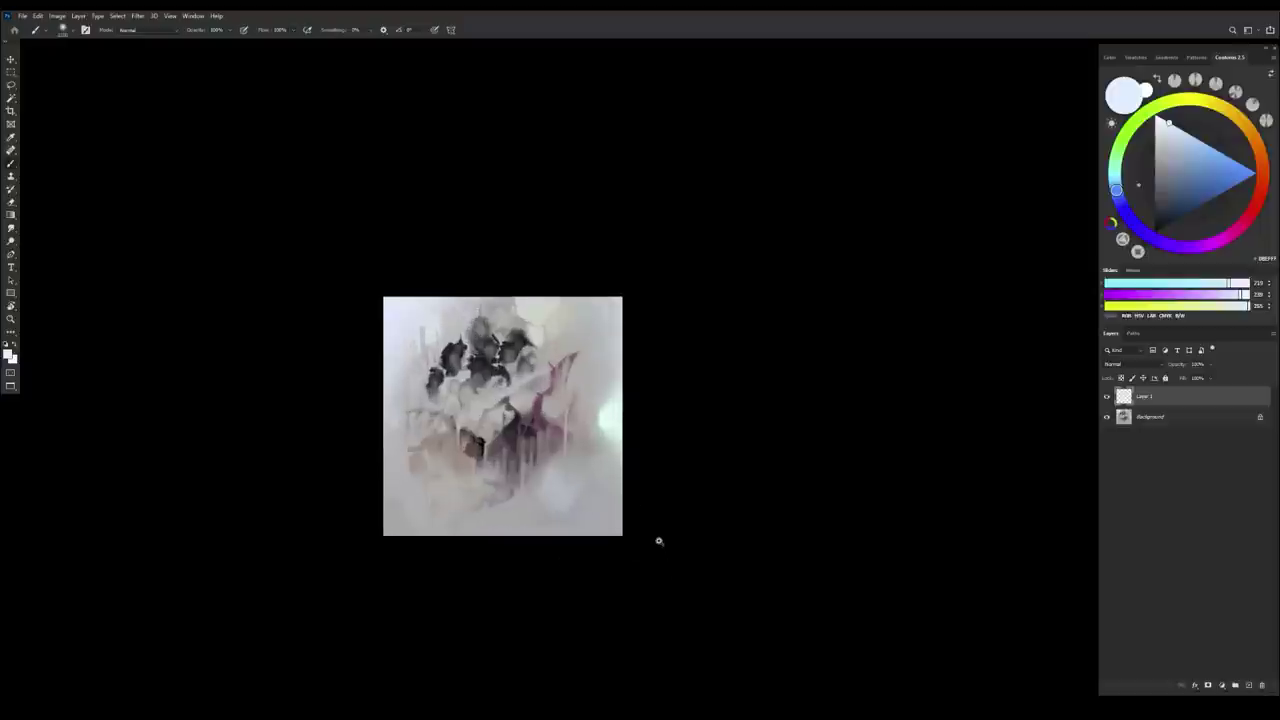
{"action": "scroll", "coordinate": [640, 485], "scroll_direction": "down", "scroll_amount": 3}
{"action": "key", "text": "ctrl+shift+h"}
{"action": "scroll", "coordinate": [632, 526], "scroll_direction": "up", "scroll_amount": 2}
{"action": "left_click", "coordinate": [622, 487], "text": "alt"}
{"action": "left_click", "coordinate": [1248, 684]}
{"action": "left_click", "coordinate": [1125, 364]}
{"action": "left_click", "coordinate": [1125, 397]}
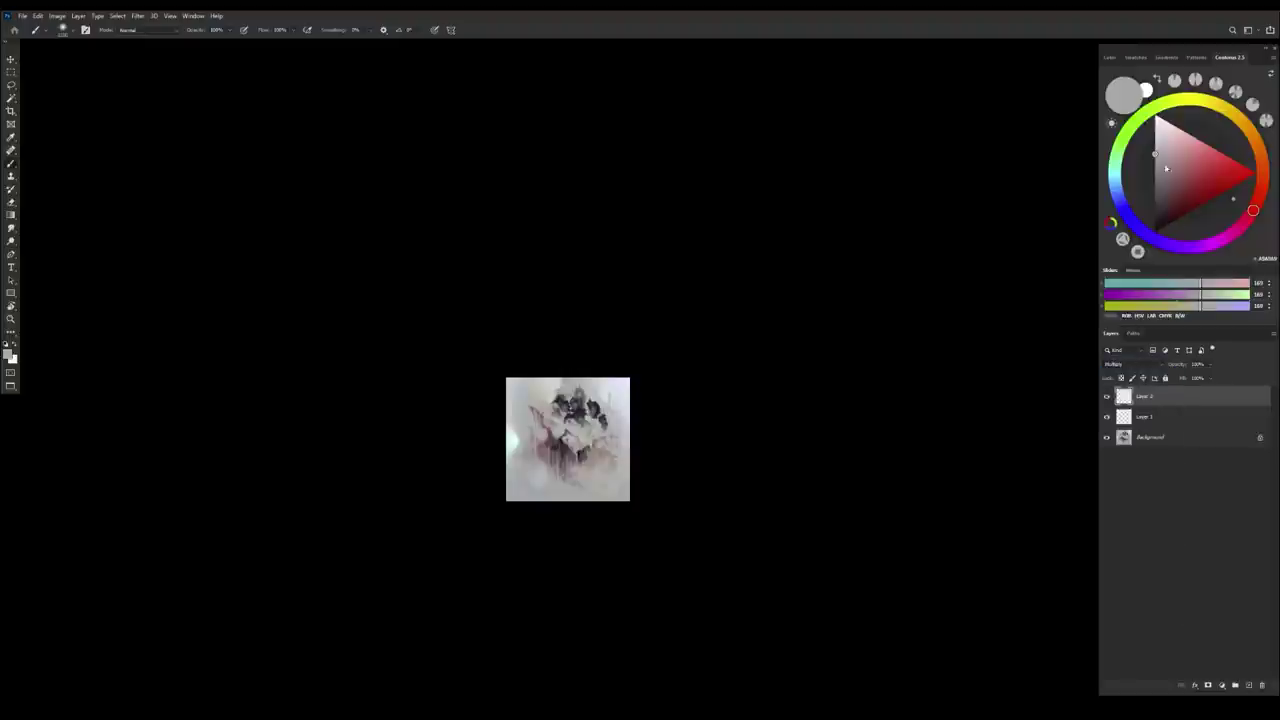
Darken the painting's lower and right edges with a sampled light grey, using a large soft brush
{"action": "left_click", "coordinate": [626, 480], "text": "alt"}
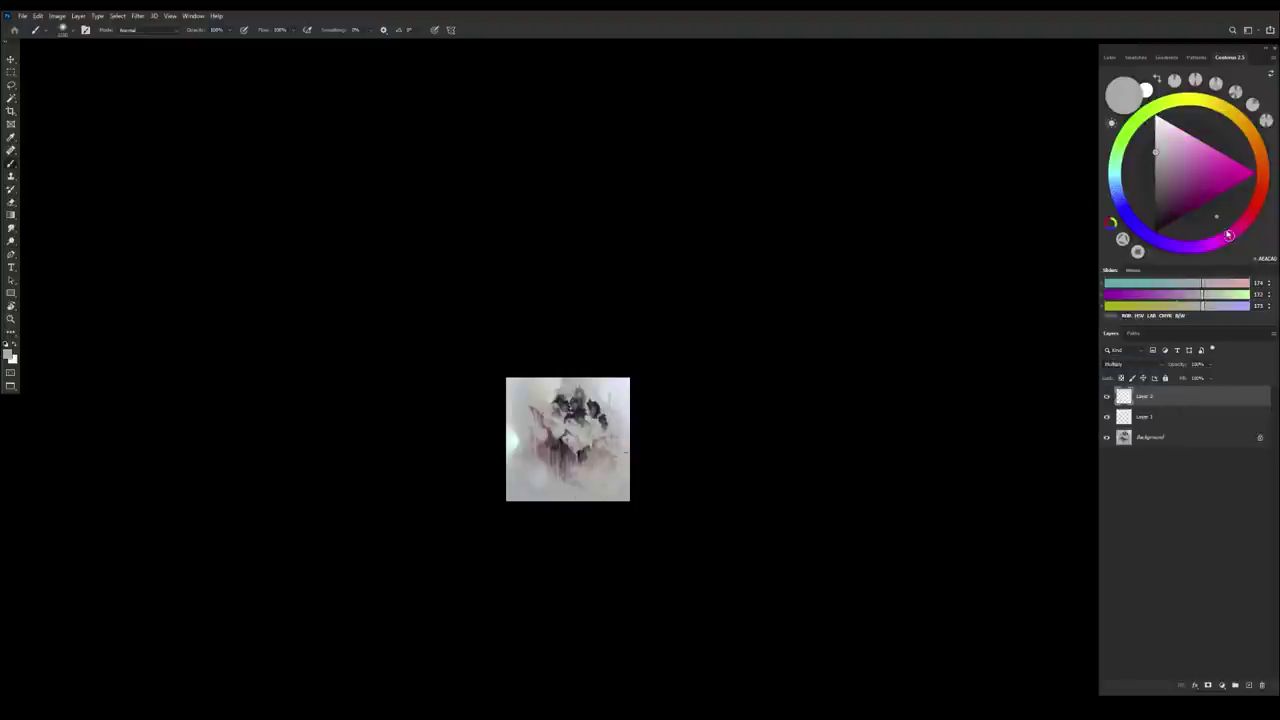
{"action": "left_click_drag", "start_coordinate": [672, 427], "coordinate": [493, 581]}
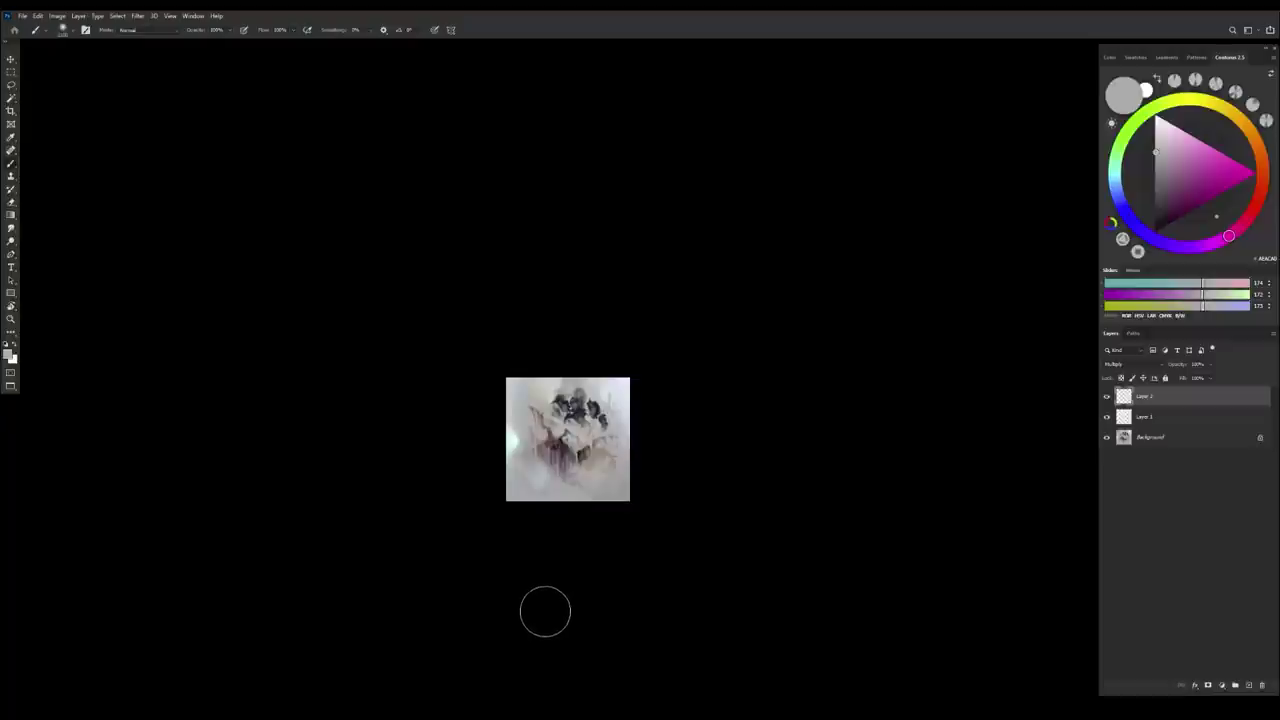
{"action": "key", "text": "bracketright"}
{"action": "mouse_move", "coordinate": [541, 518]}
{"action": "left_mouse_down"}
{"action": "mouse_move", "coordinate": [686, 470]}
{"action": "mouse_move", "coordinate": [588, 547]}
{"action": "left_mouse_up"}
{"action": "left_click_drag", "start_coordinate": [662, 450], "coordinate": [496, 549]}
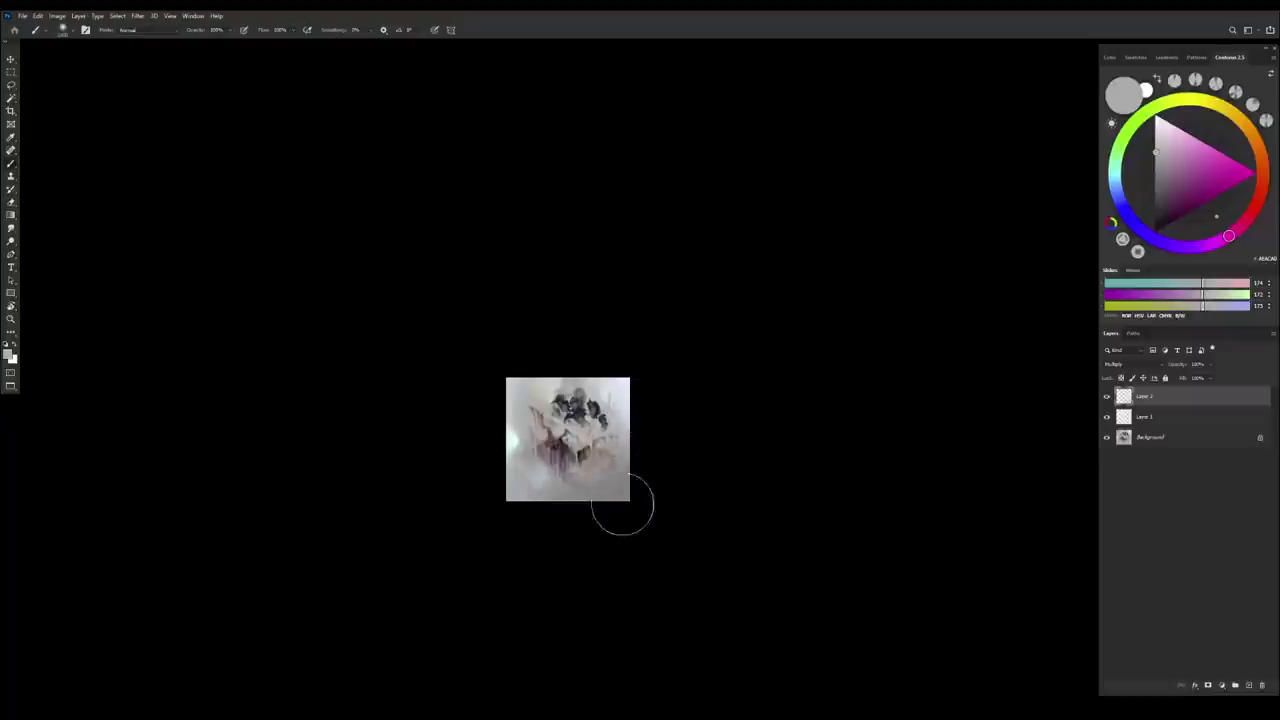
Try to soften the Multiply layer's edge shading with the eraser and shift its hue and saturation
{"action": "key", "text": "e"}
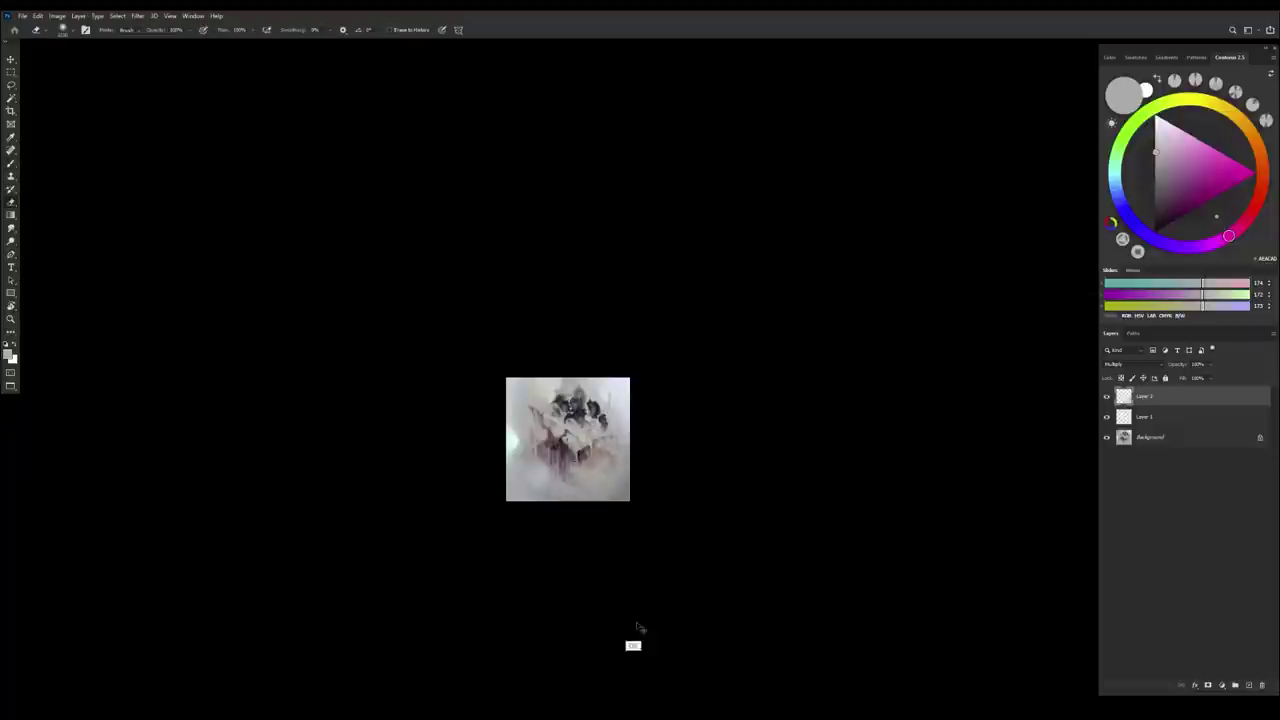
{"action": "key", "text": "ctrl+u"}
{"action": "left_click_drag", "start_coordinate": [841, 213], "coordinate": [874, 239]}
{"action": "left_click", "coordinate": [943, 157]}
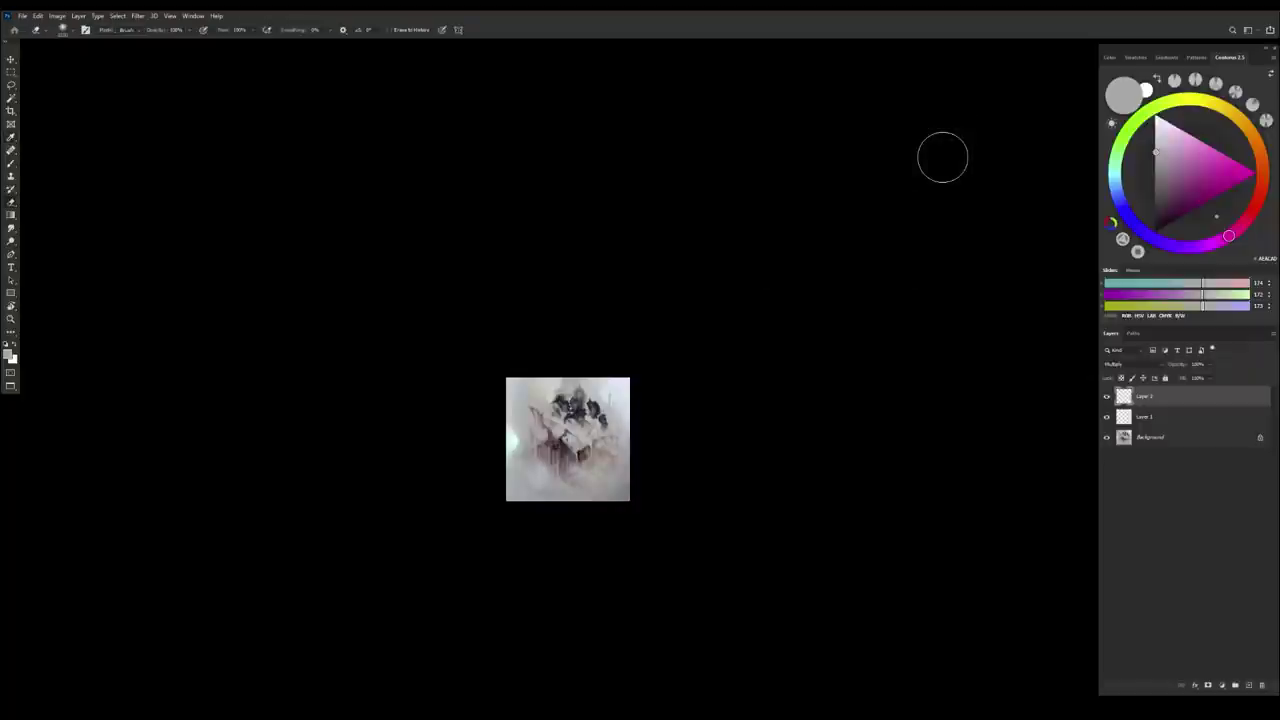
Delete the Multiply shading layer, then compare the painting with and without the remaining glow layer and remove it
{"action": "left_click", "coordinate": [1107, 396]}
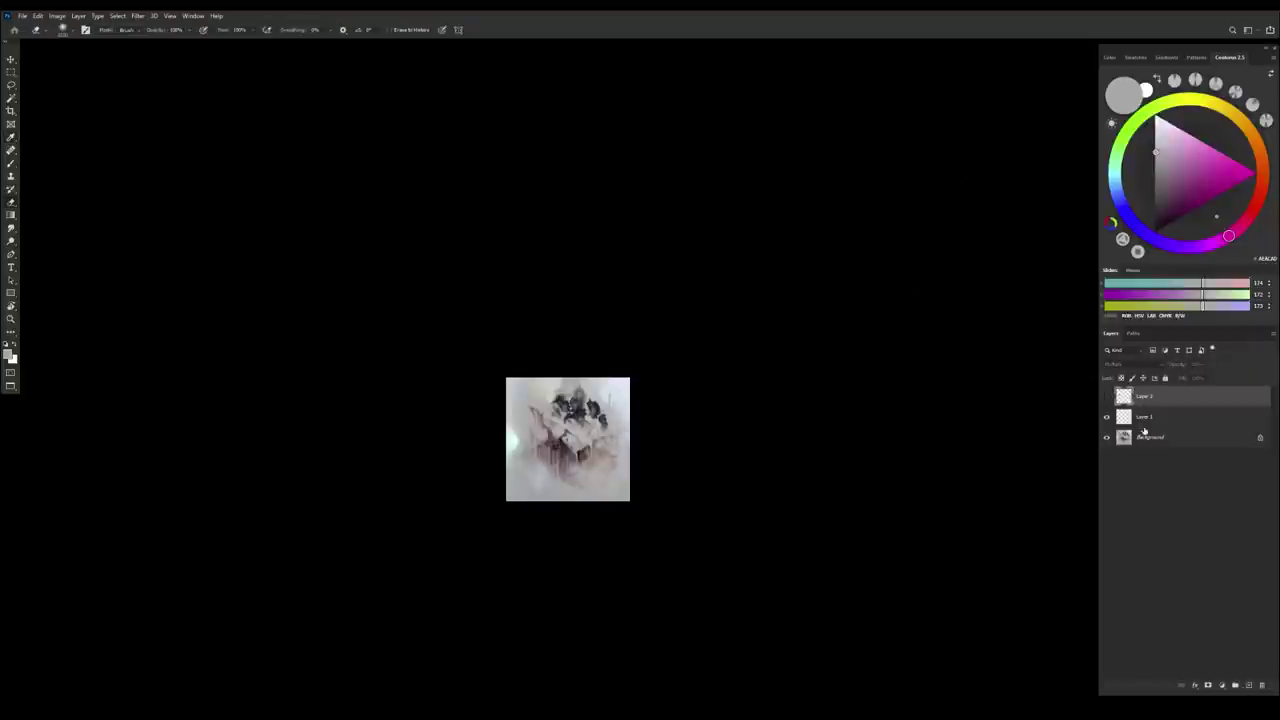
{"action": "left_click", "coordinate": [1262, 685]}
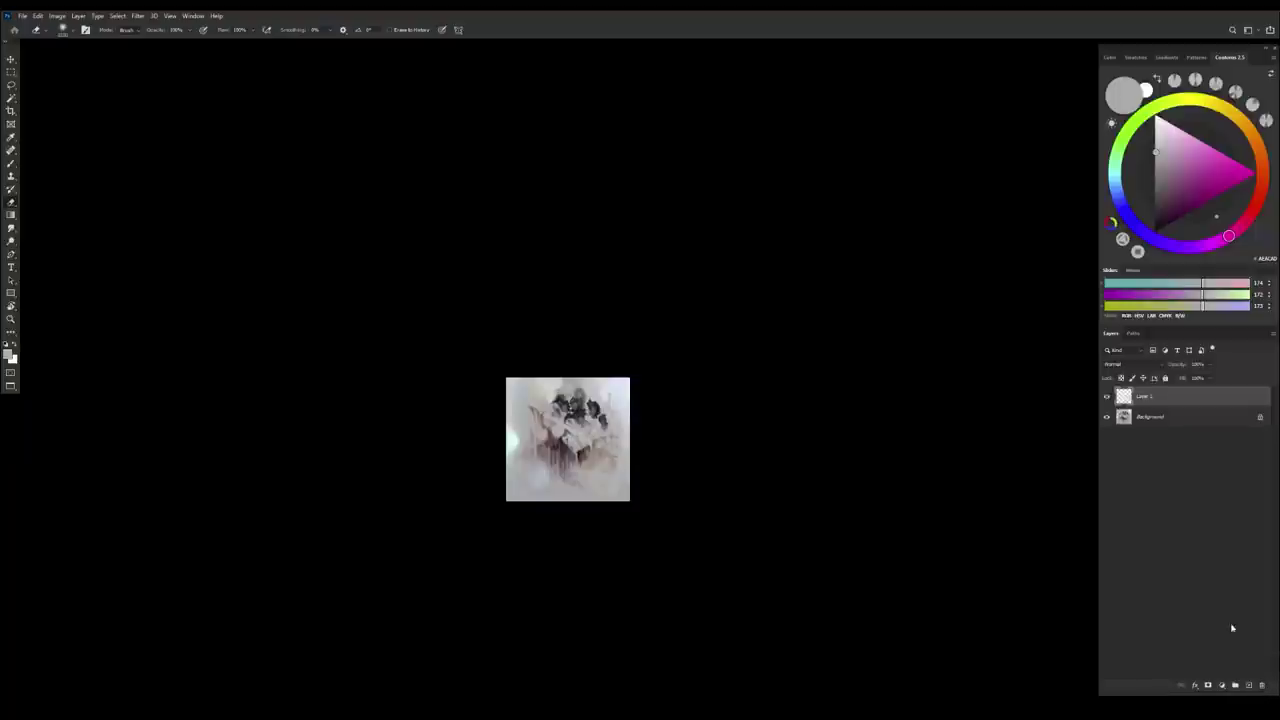
{"action": "left_click", "coordinate": [1106, 397]}
{"action": "left_click", "coordinate": [1106, 397]}
{"action": "left_click", "coordinate": [1106, 397]}
{"action": "left_click", "coordinate": [1262, 685]}
Flip the canvas horizontally and select a textured brush preset
{"action": "mouse_move", "coordinate": [598, 477]}
{"action": "left_mouse_down"}
{"action": "mouse_move", "coordinate": [615, 521]}
{"action": "mouse_move", "coordinate": [591, 497]}
{"action": "left_mouse_up"}
{"action": "key", "text": "b"}
{"action": "key", "text": "ctrl+shift+h"}
{"action": "right_click", "coordinate": [585, 470]}
{"action": "double_click", "coordinate": [636, 403]}
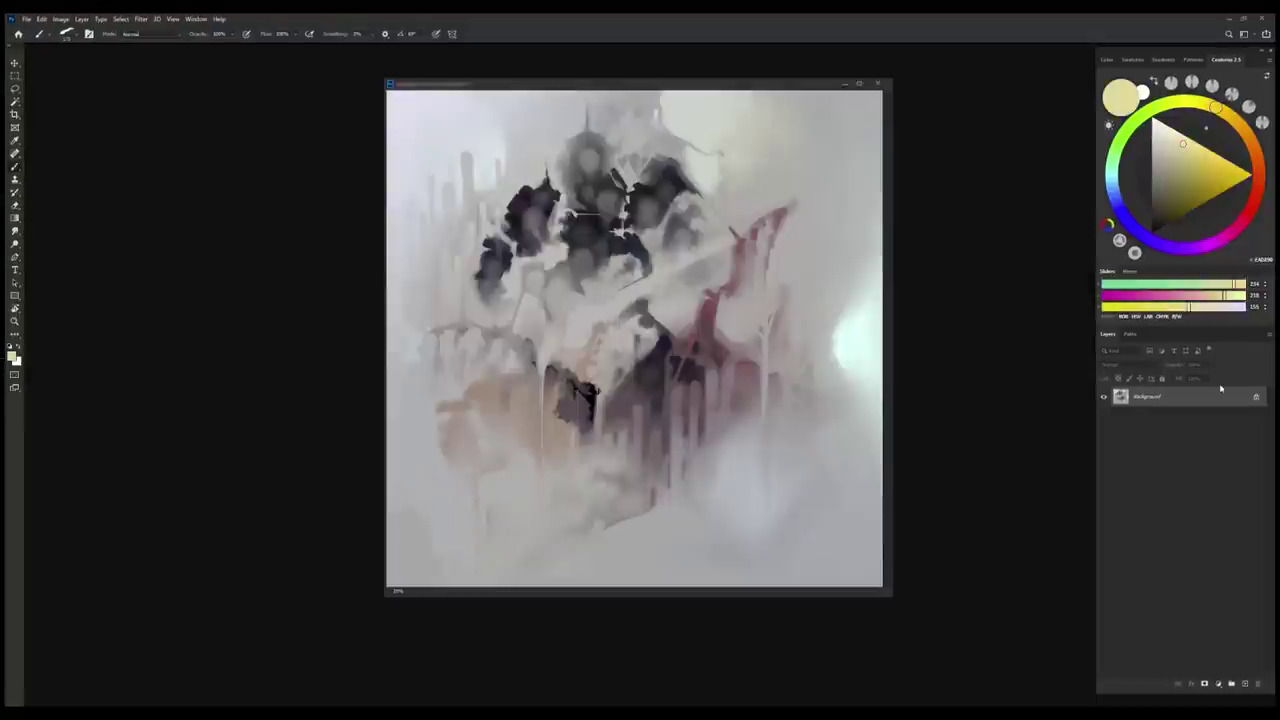
Add a Color Burn layer filled with the pale yellow foreground colour and flip the canvas horizontally
{"action": "scroll", "coordinate": [688, 390], "scroll_direction": "down", "scroll_amount": 2}
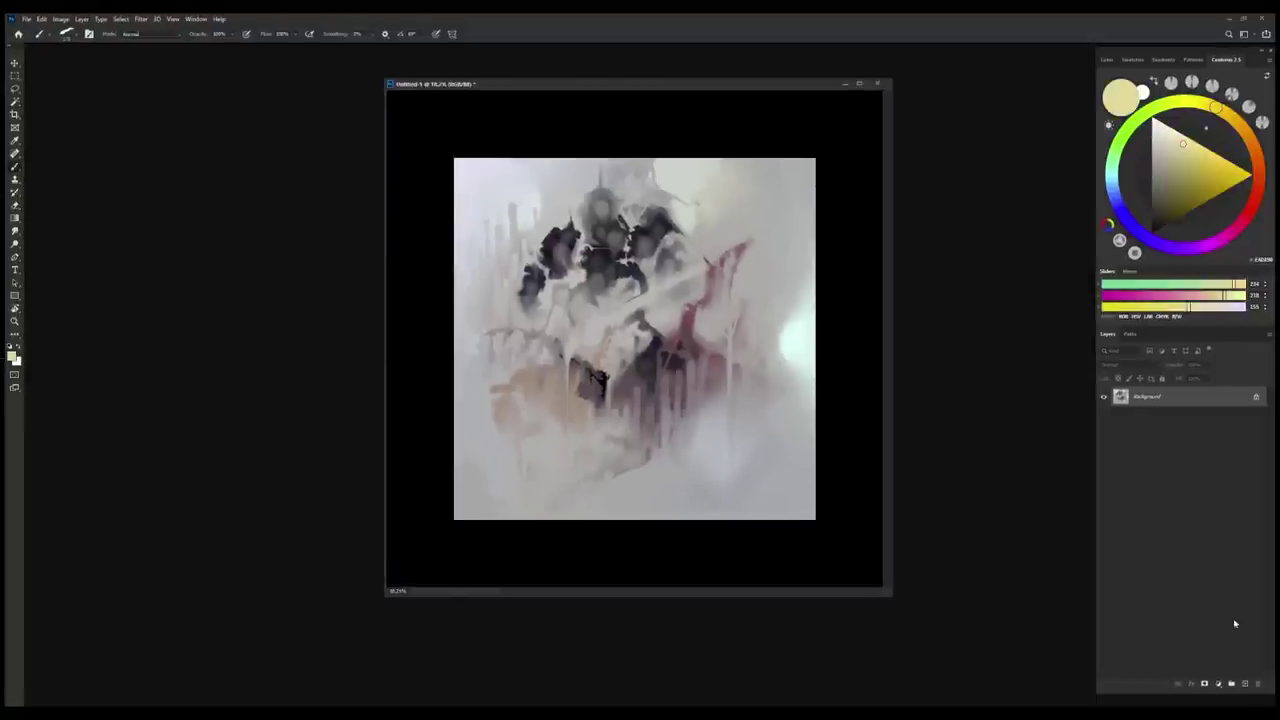
{"action": "left_click", "coordinate": [1244, 684]}
{"action": "left_click", "coordinate": [1128, 364]}
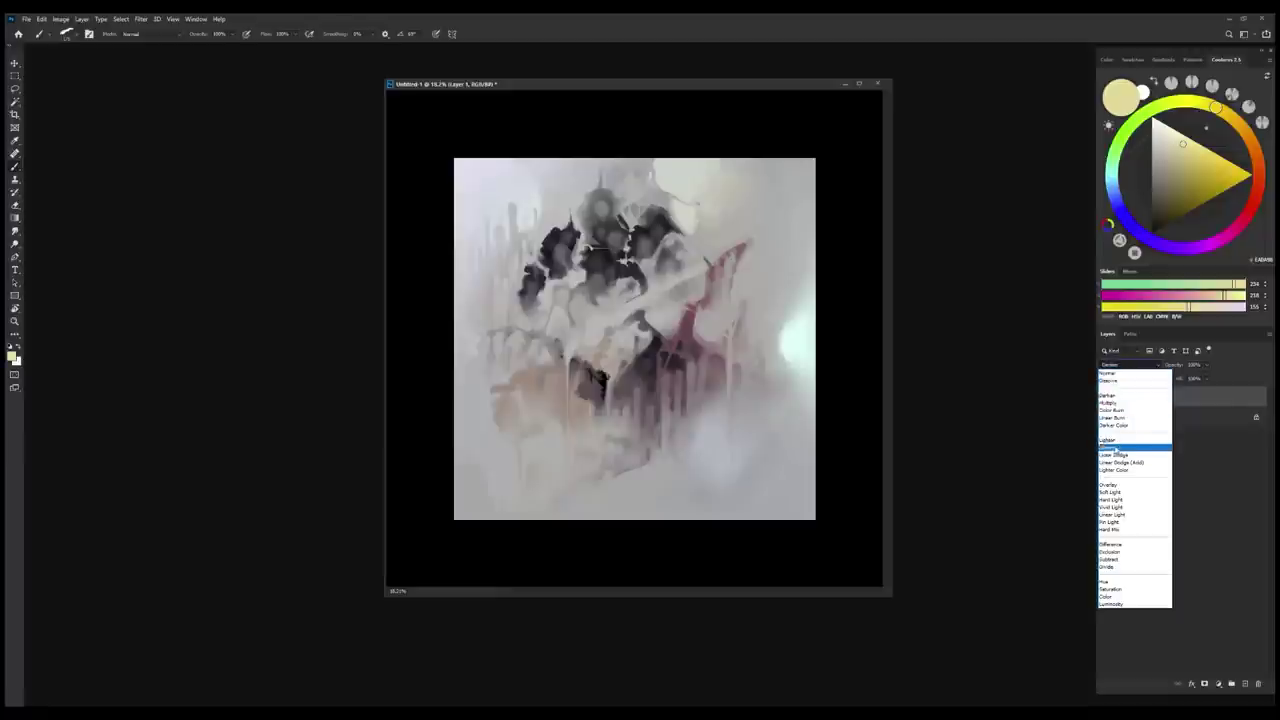
{"action": "left_click", "coordinate": [1130, 410]}
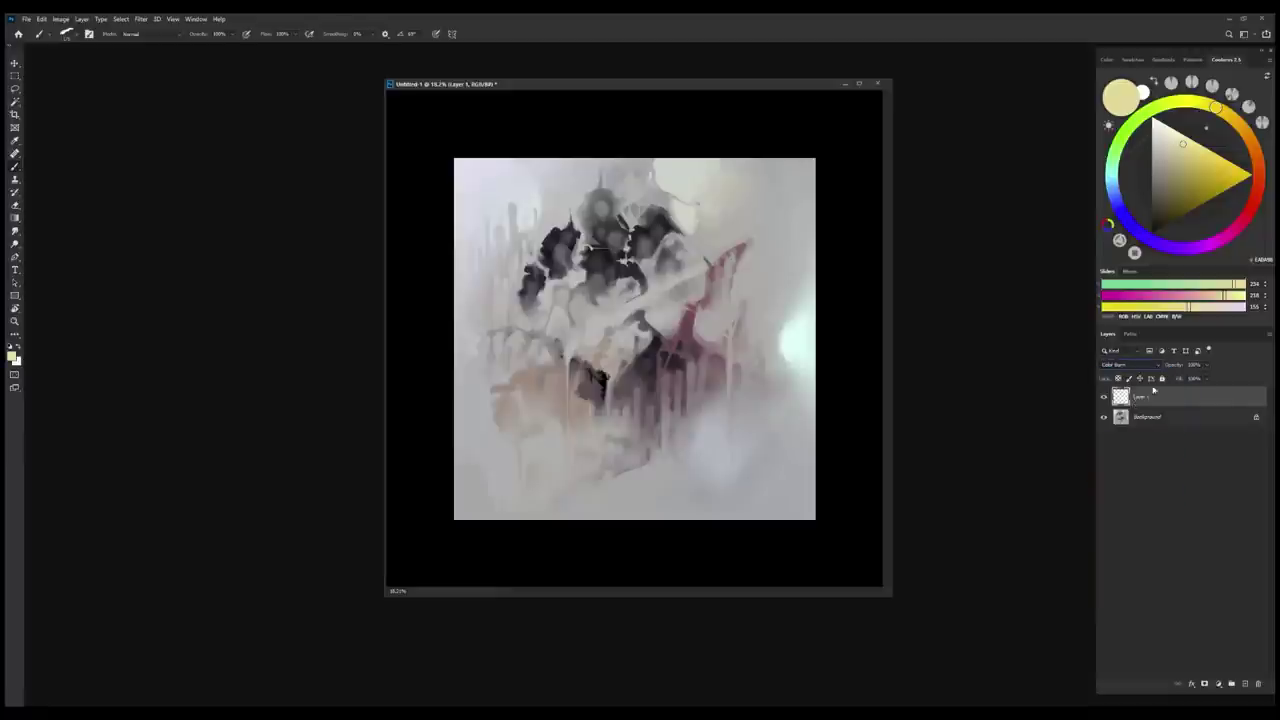
{"action": "key", "text": "alt+BackSpace"}
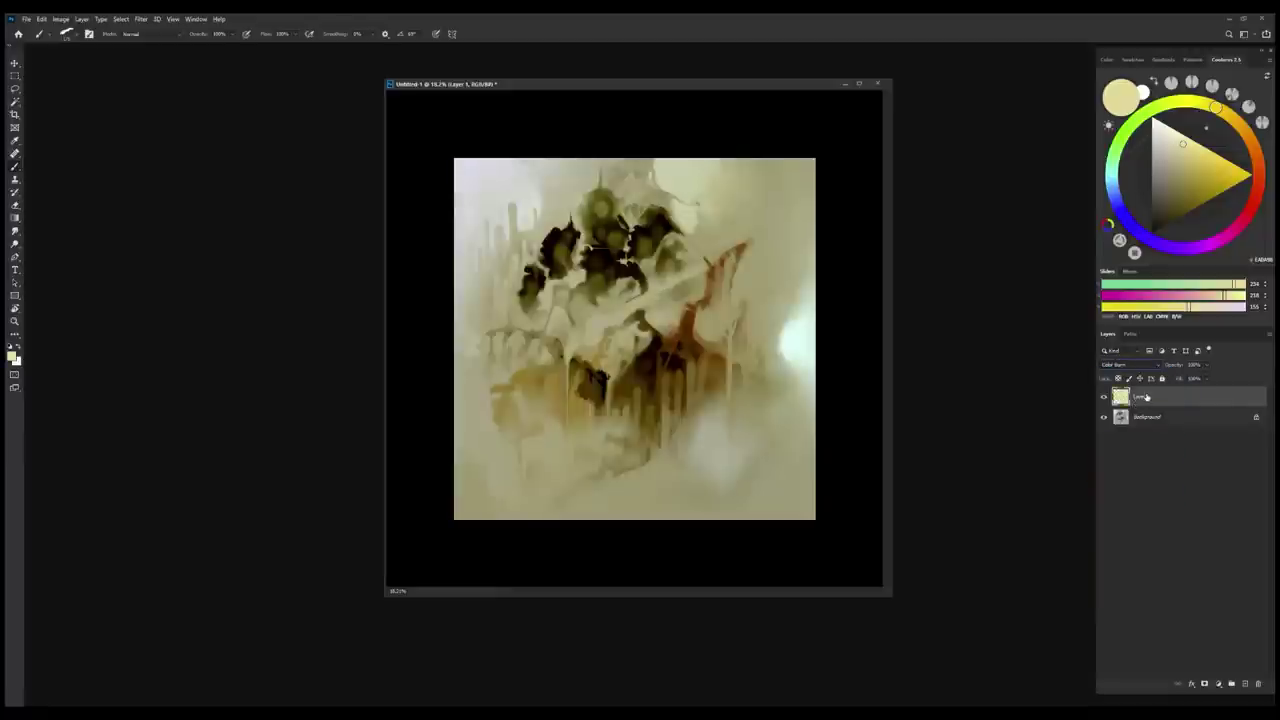
{"action": "mouse_move", "coordinate": [661, 361]}
{"action": "left_mouse_down"}
{"action": "mouse_move", "coordinate": [666, 375]}
{"action": "mouse_move", "coordinate": [654, 349]}
{"action": "mouse_move", "coordinate": [664, 365]}
{"action": "left_mouse_up"}
{"action": "key", "text": "ctrl+shift+h"}
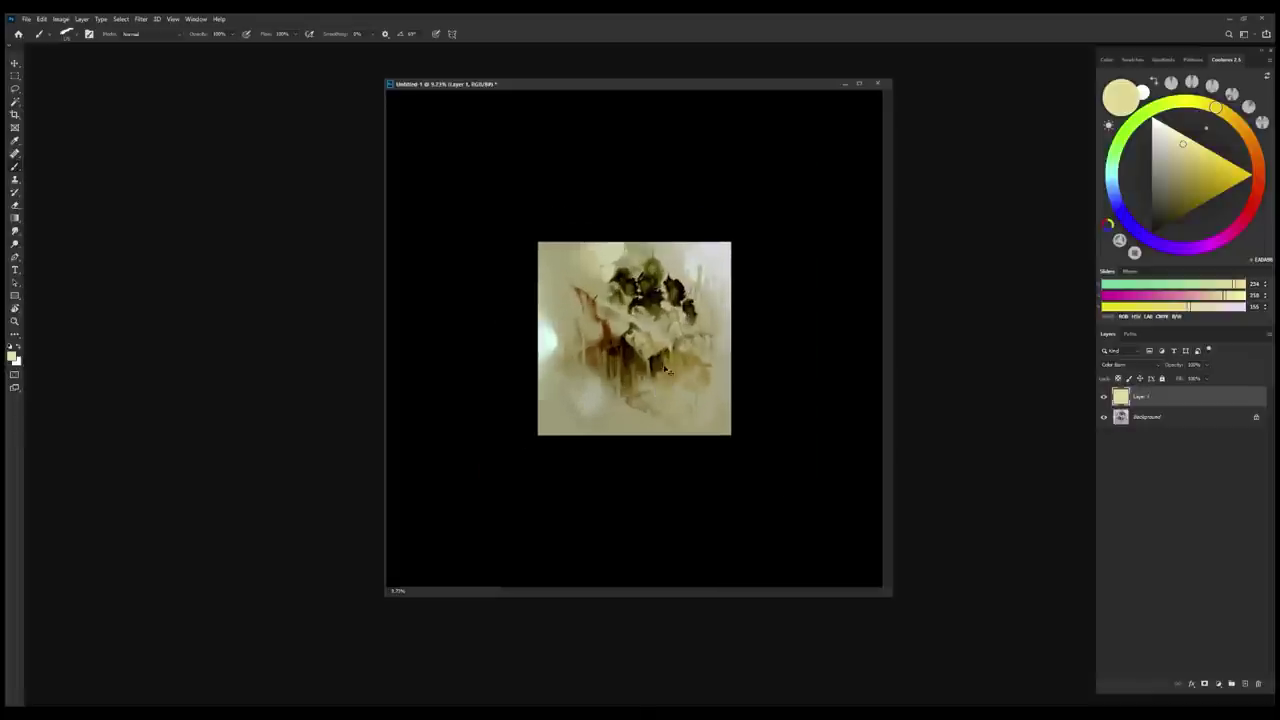
Try a small hue and saturation shift on the yellow Color Burn layer, checking it with the canvas flipped, and undo it
{"action": "key", "text": "ctrl+u"}
{"action": "left_click_drag", "start_coordinate": [838, 188], "coordinate": [835, 191]}
{"action": "left_click", "coordinate": [951, 156]}
{"action": "key", "text": "ctrl+shift+h"}
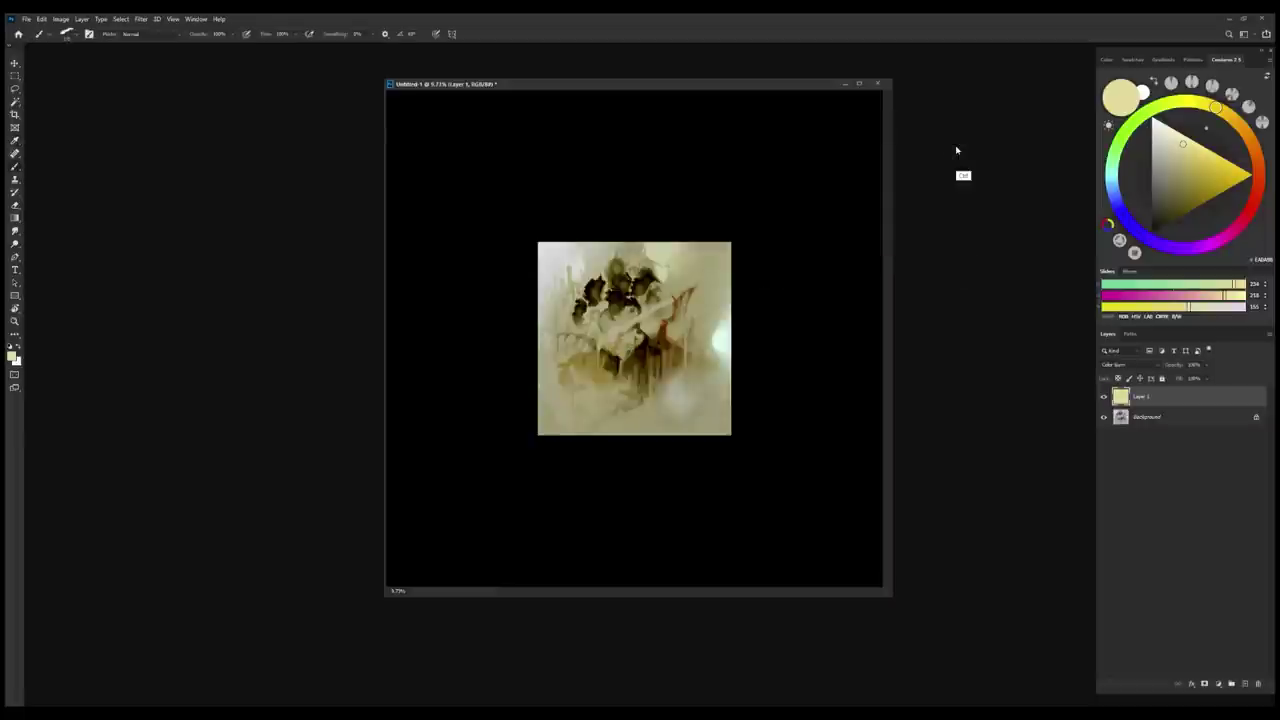
{"action": "key", "text": "ctrl+shift+u"}
{"action": "key", "text": "ctrl+z"}
{"action": "key", "text": "h"}
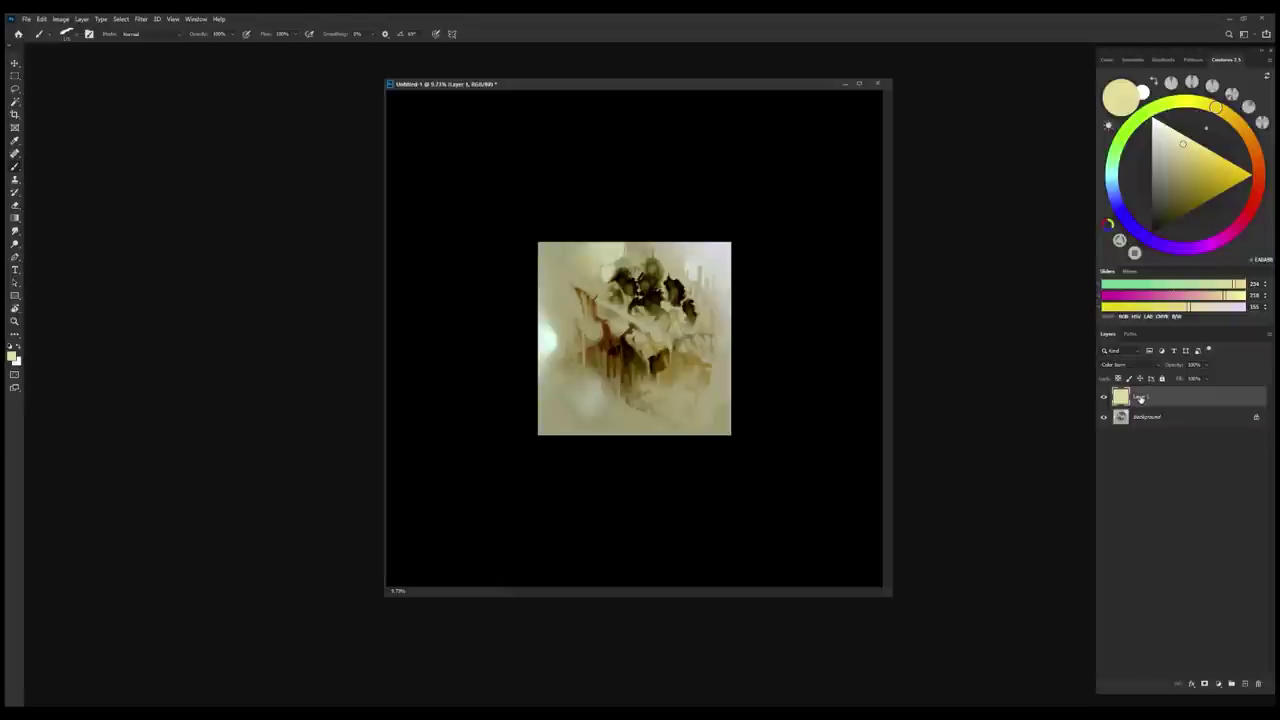
Compare the painting with the yellow Color Burn layer hidden and shown, and lower that layer's opacity to about 70%
{"action": "scroll", "coordinate": [660, 425], "scroll_direction": "up", "scroll_amount": 1}
{"action": "left_click", "coordinate": [1105, 398]}
{"action": "left_click", "coordinate": [1105, 398]}
{"action": "left_click", "coordinate": [1105, 398]}
{"action": "left_click", "coordinate": [1105, 398]}
{"action": "scroll", "coordinate": [740, 434], "scroll_direction": "down", "scroll_amount": 2}
{"action": "scroll", "coordinate": [658, 356], "scroll_direction": "up", "scroll_amount": 1}
{"action": "scroll", "coordinate": [658, 356], "scroll_direction": "up", "scroll_amount": 2}
{"action": "left_click", "coordinate": [1206, 365]}
{"action": "left_click_drag", "start_coordinate": [1207, 377], "coordinate": [1197, 378]}
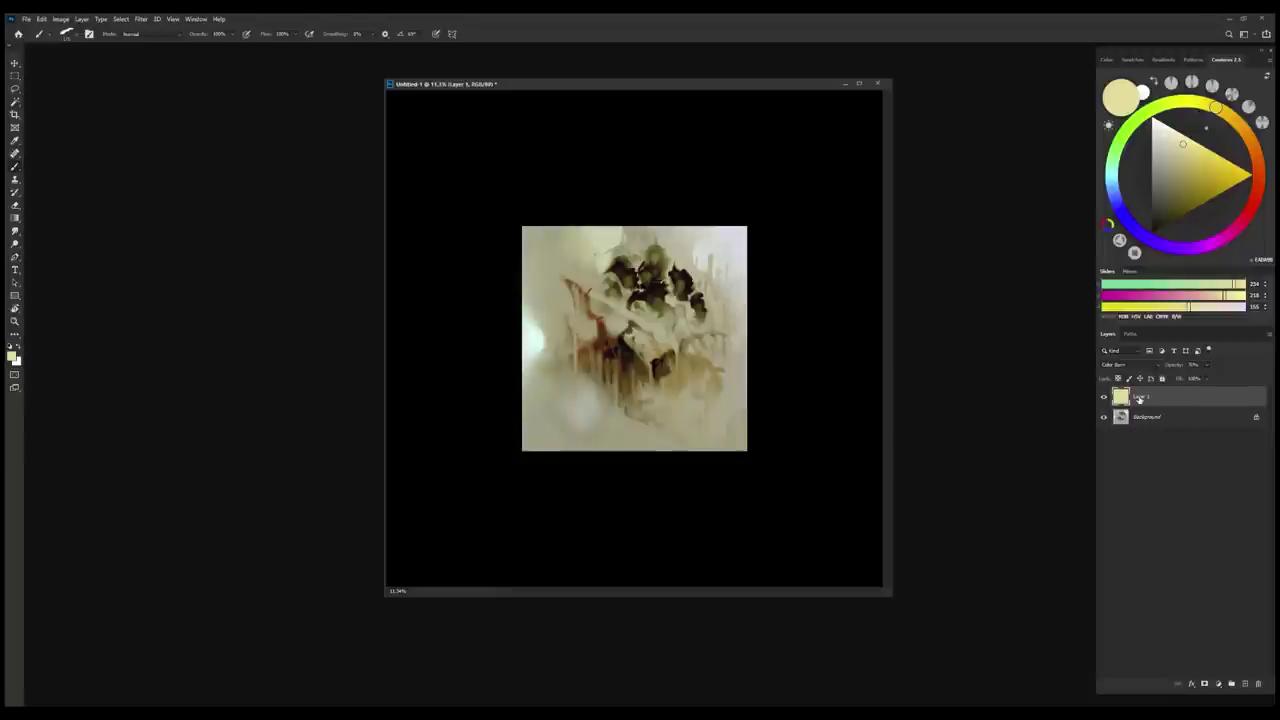
Add a new Normal layer above the Color Burn fill and select the MAIN - Mild Texture brush in full-screen view
{"action": "left_click", "coordinate": [1245, 685]}
{"action": "scroll", "coordinate": [657, 366], "scroll_direction": "up", "scroll_amount": 1}
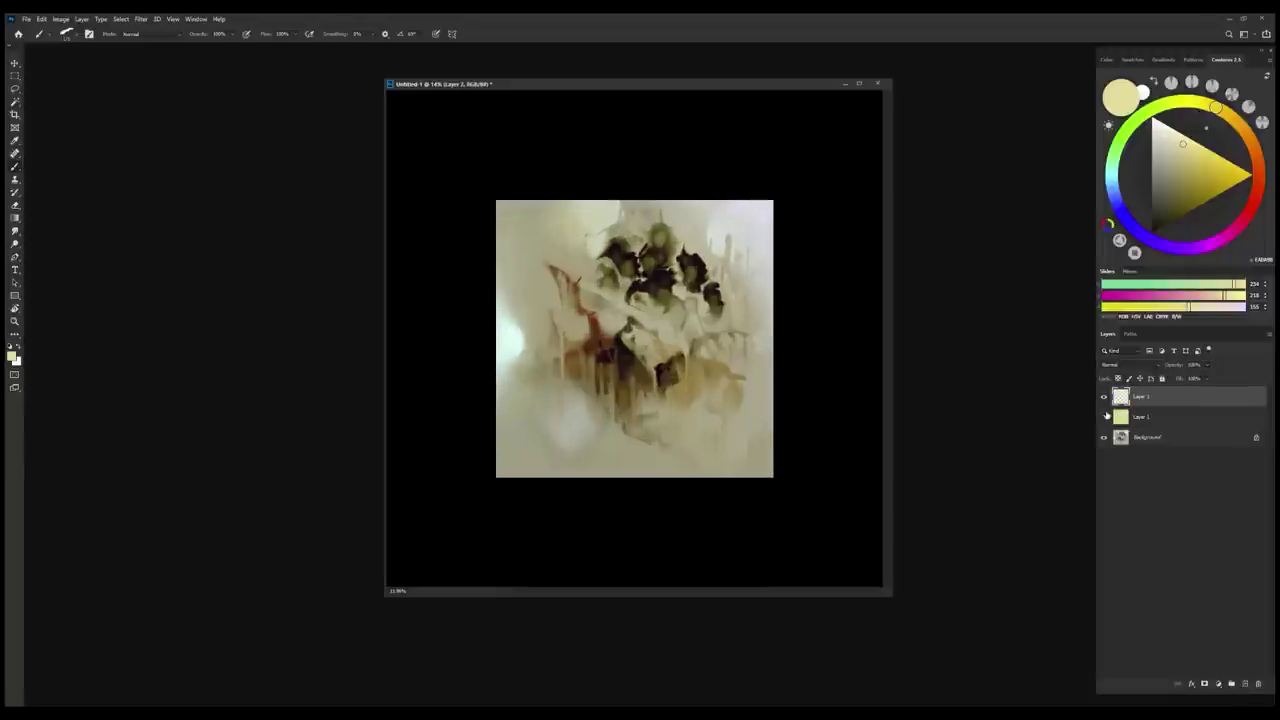
{"action": "scroll", "coordinate": [748, 449], "scroll_direction": "down", "scroll_amount": 1}
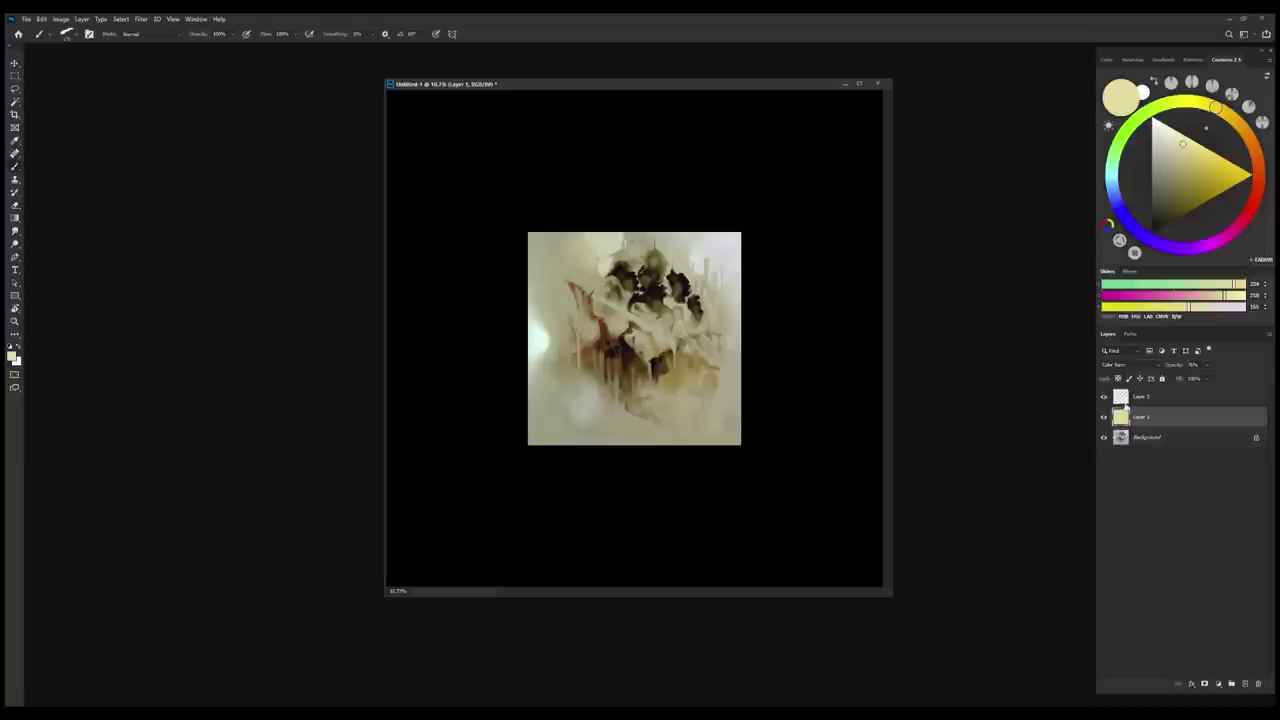
{"action": "right_click", "coordinate": [686, 326]}
{"action": "double_click", "coordinate": [690, 287]}
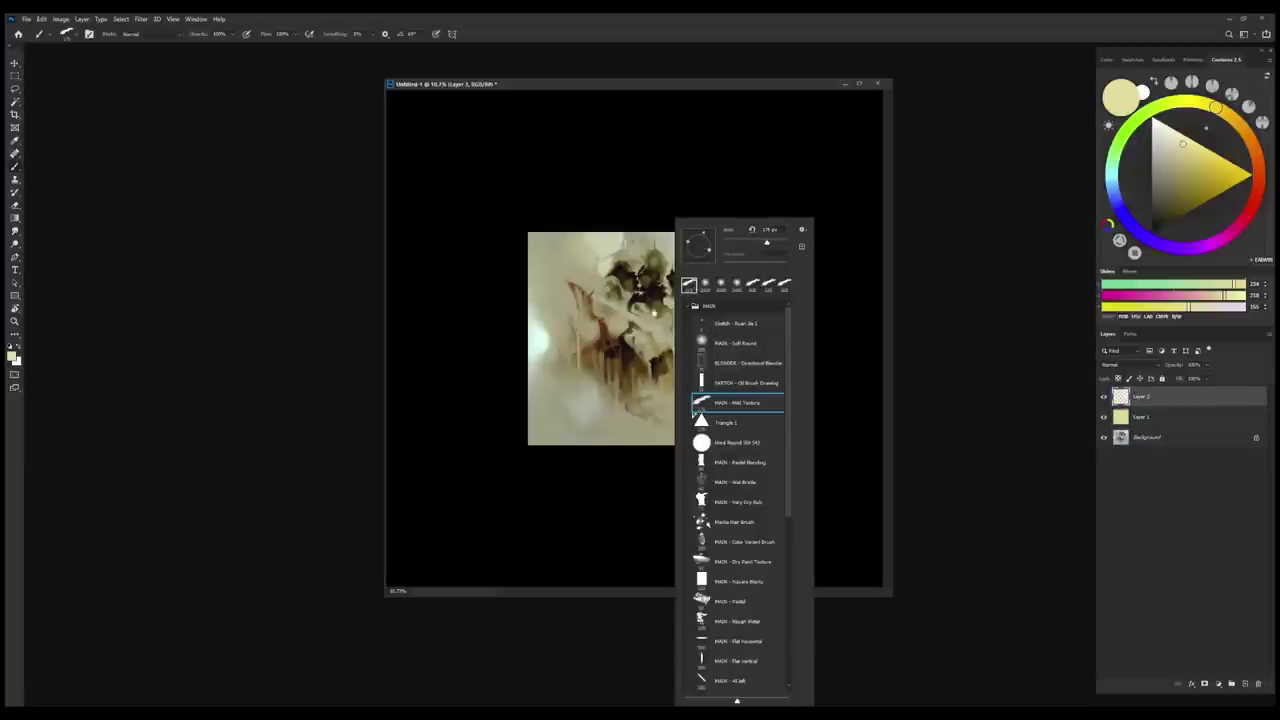
{"action": "scroll", "coordinate": [671, 338], "scroll_direction": "up", "scroll_amount": 2}
{"action": "key", "text": "f"}
{"action": "scroll", "coordinate": [694, 466], "scroll_direction": "up", "scroll_amount": 2}
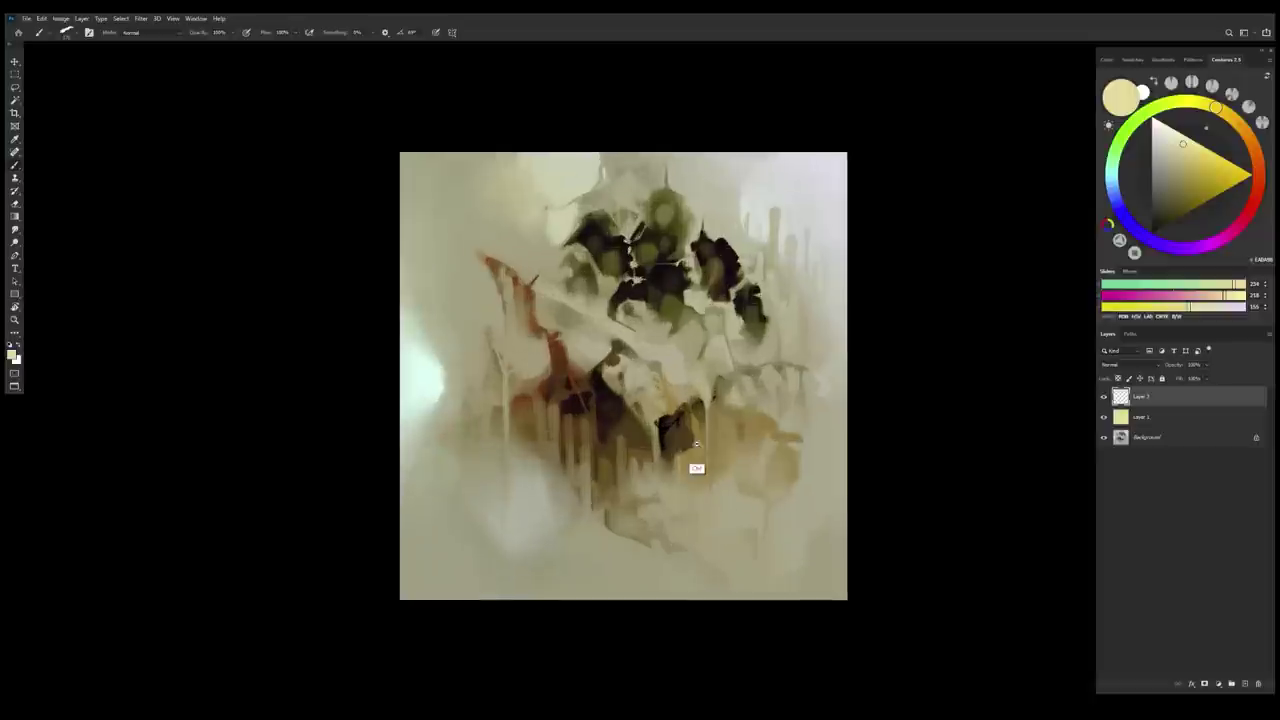
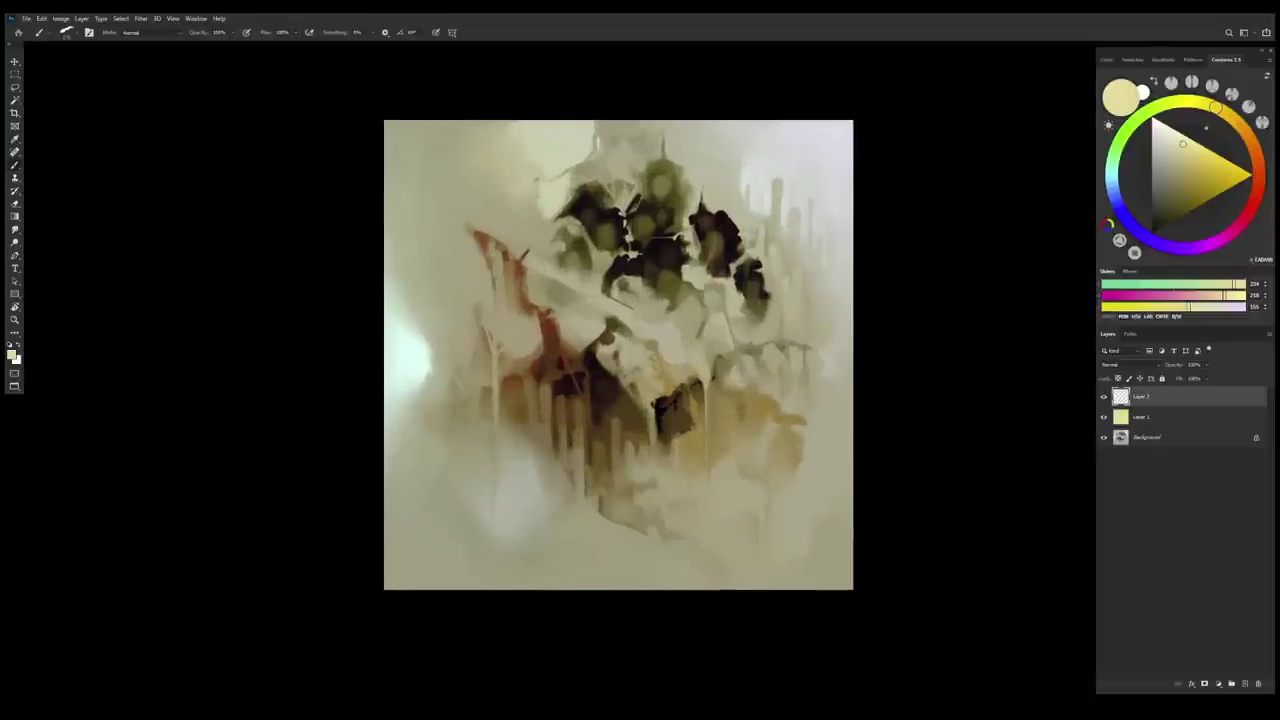
Erase parts of the yellow Color Burn layer around the painting's lower-right ochre drips with a textured eraser
{"action": "left_click", "coordinate": [1138, 418]}
{"action": "key", "text": "e"}
{"action": "right_click", "coordinate": [558, 286]}
{"action": "double_click", "coordinate": [577, 285]}
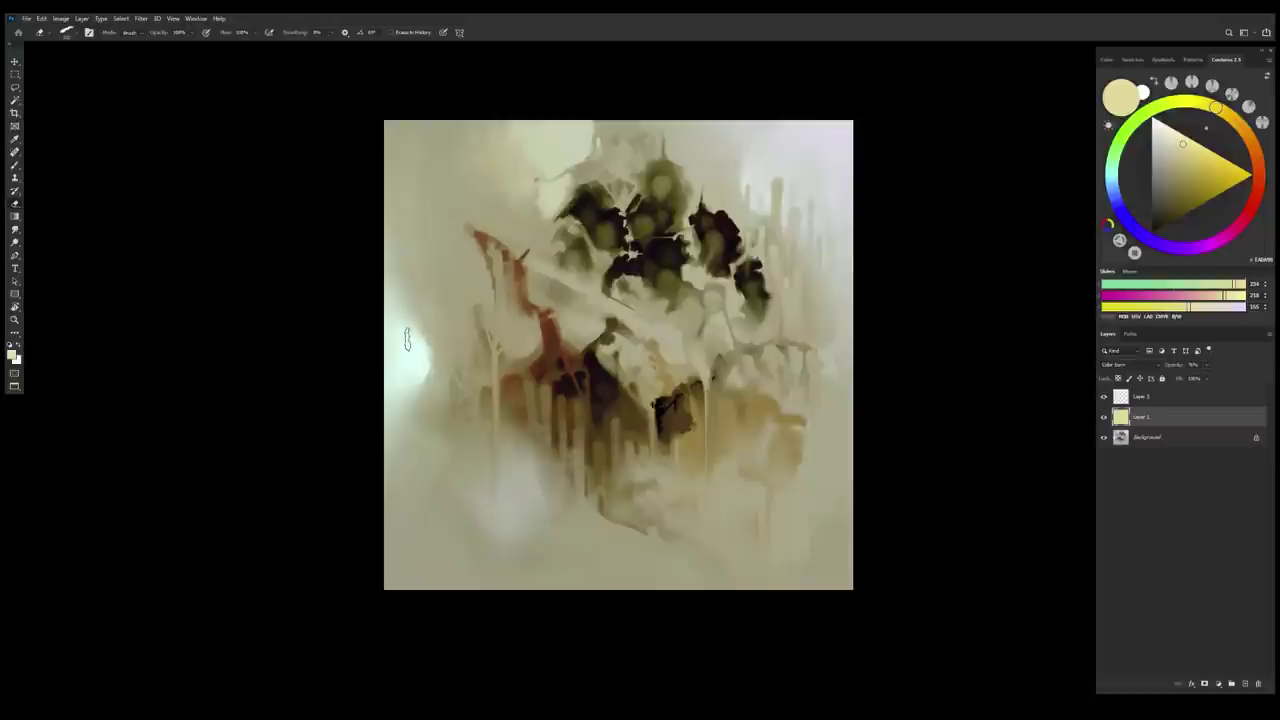
{"action": "left_click", "coordinate": [1104, 437]}
{"action": "left_click", "coordinate": [1104, 437]}
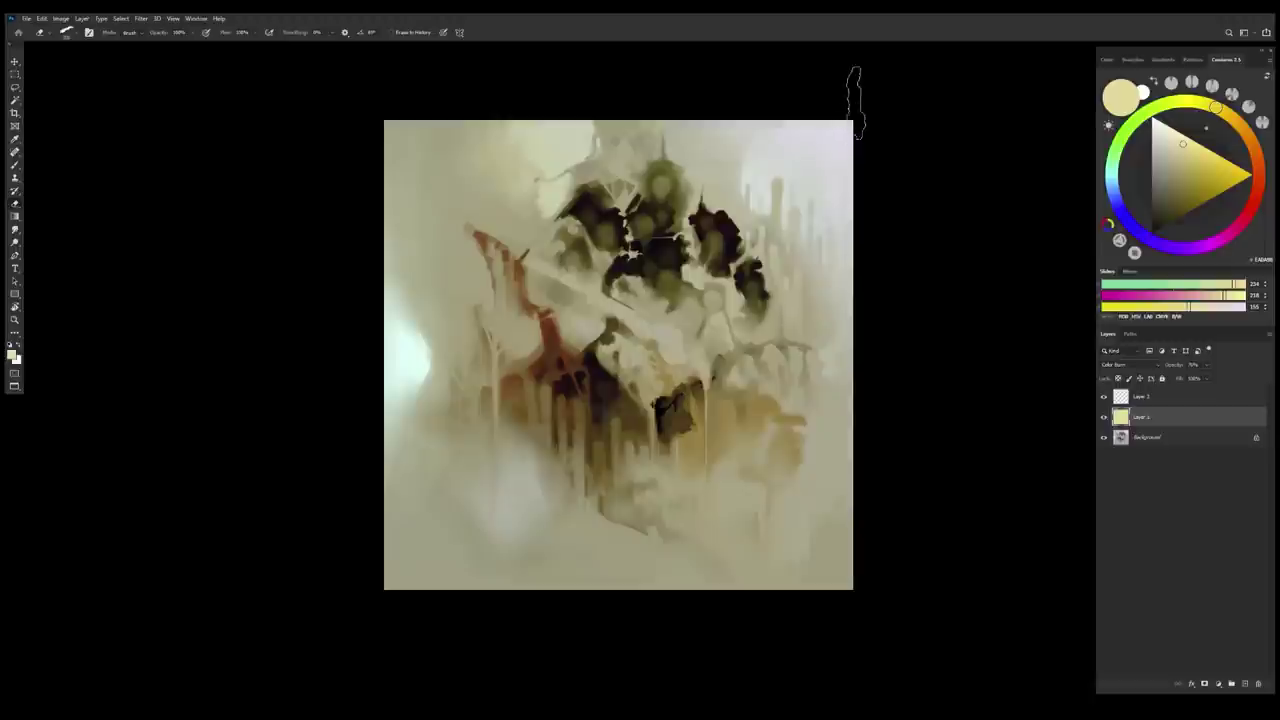
{"action": "mouse_move", "coordinate": [787, 393]}
{"action": "left_mouse_down"}
{"action": "mouse_move", "coordinate": [772, 394]}
{"action": "mouse_move", "coordinate": [776, 413]}
{"action": "left_mouse_up"}
{"action": "left_click_drag", "start_coordinate": [782, 428], "coordinate": [775, 465]}
On the top layer, paint over the pale drip below the red stroke with sampled olive-beige and refine it with the eraser
{"action": "left_click", "coordinate": [1154, 398]}
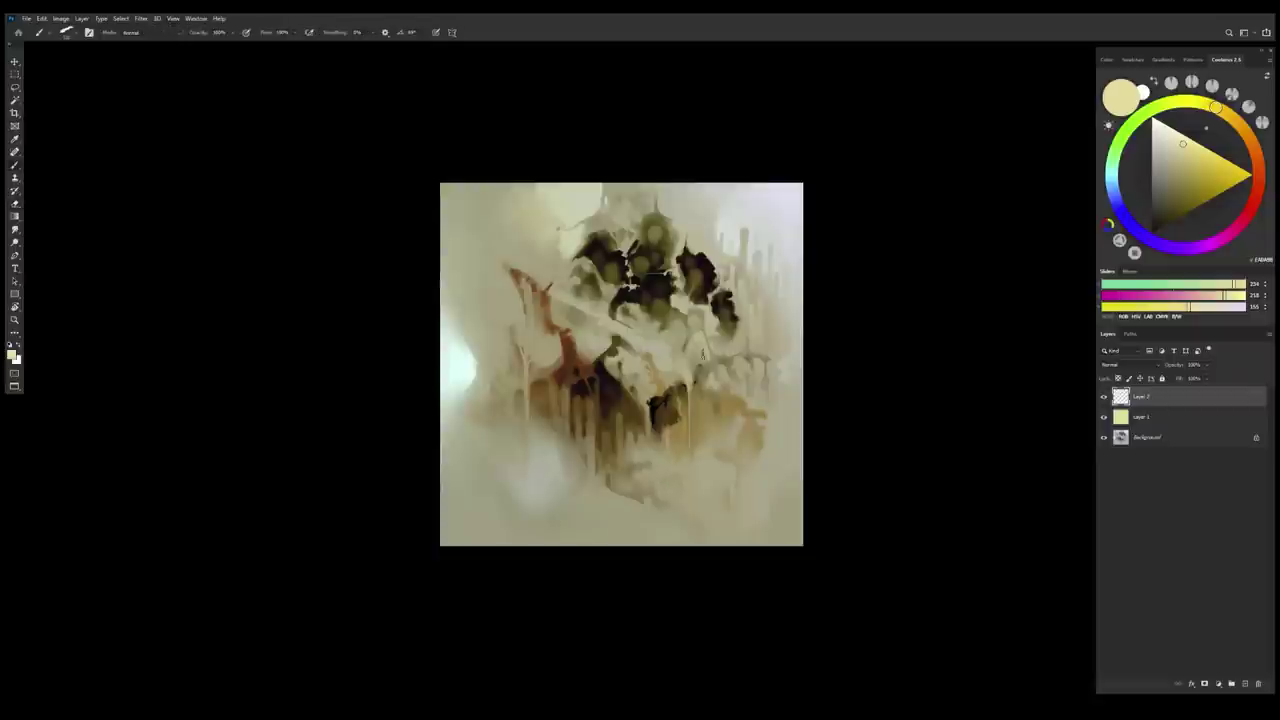
{"action": "left_click", "coordinate": [538, 357], "text": "alt"}
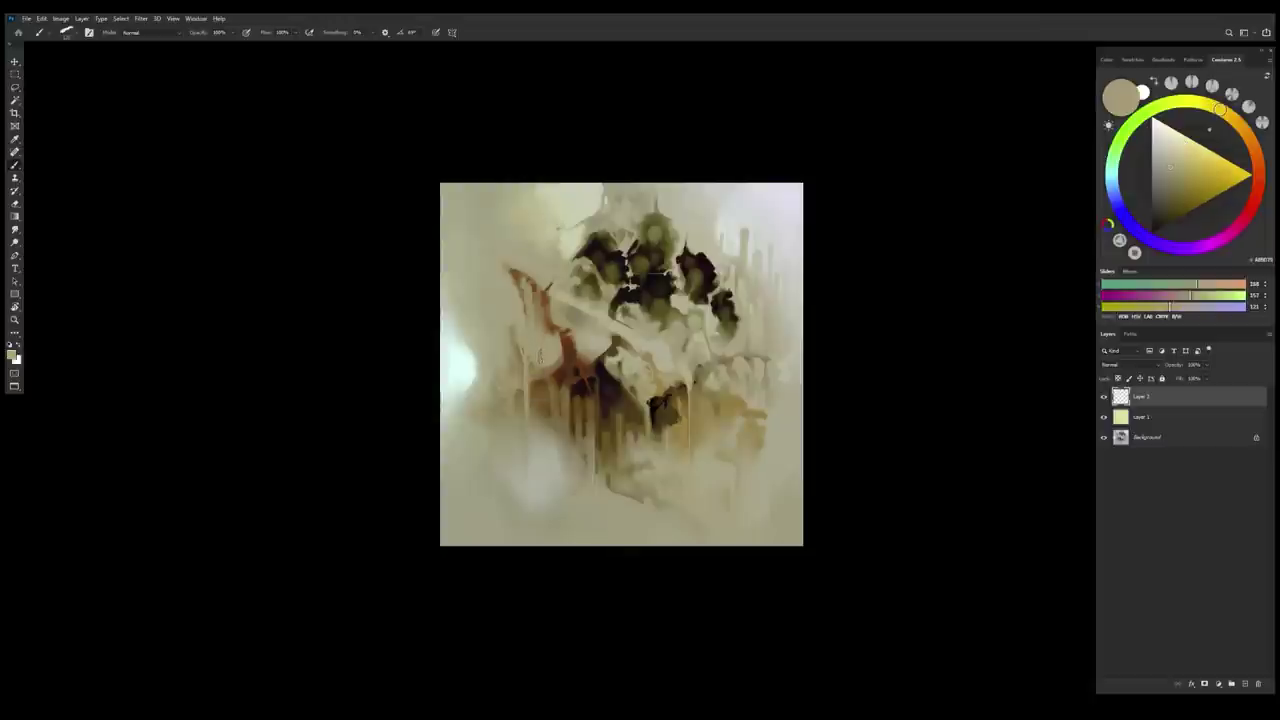
{"action": "left_click_drag", "start_coordinate": [537, 361], "coordinate": [534, 412]}
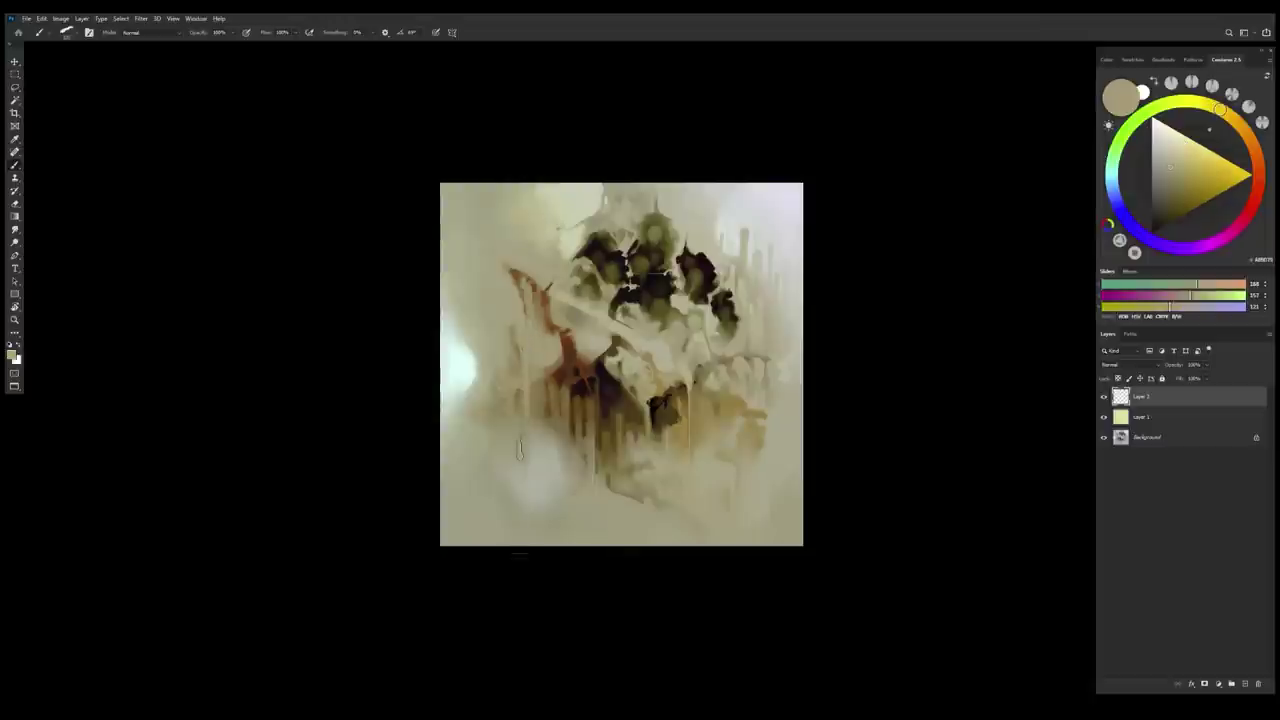
{"action": "left_click", "coordinate": [534, 394], "text": "alt"}
{"action": "left_click", "coordinate": [539, 356], "text": "alt"}
{"action": "key", "text": "e"}
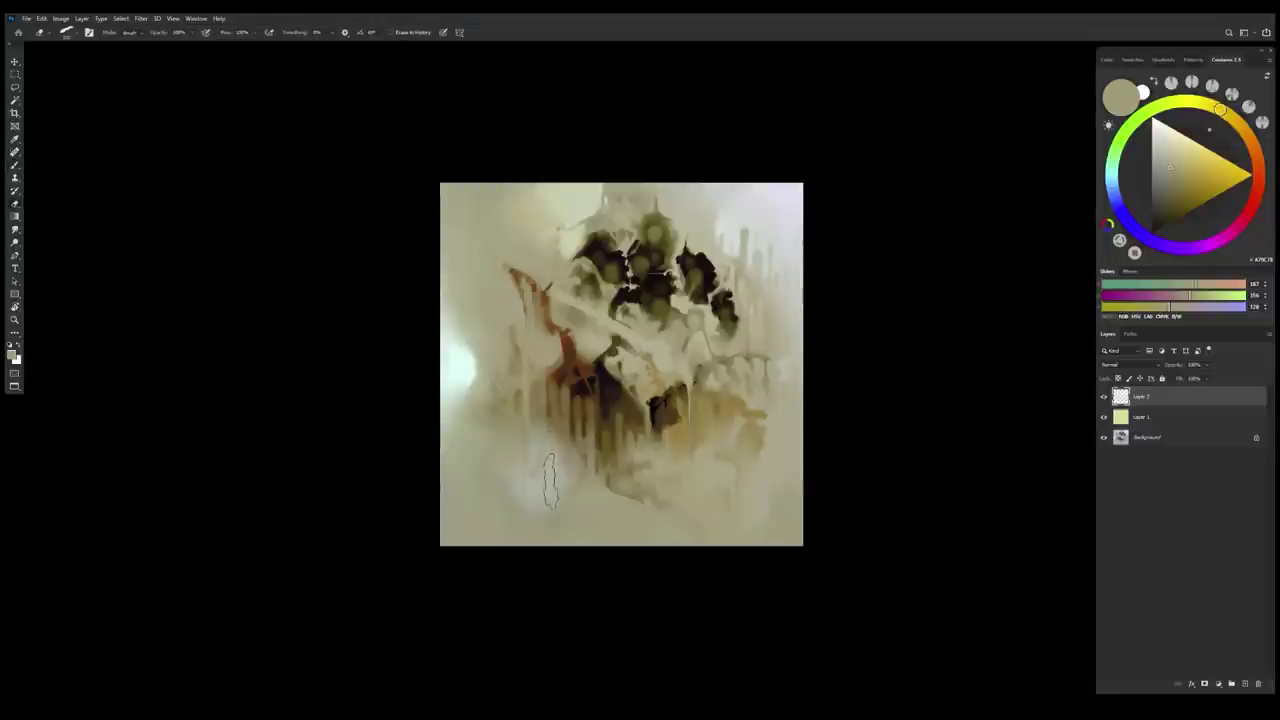
{"action": "key", "text": "Tab"}
{"action": "key", "text": "Tab"}
Paint sampled olive-beige around the pale glow at the painting's lower left, resampling the colour and reducing the brush size
{"action": "key", "text": "b"}
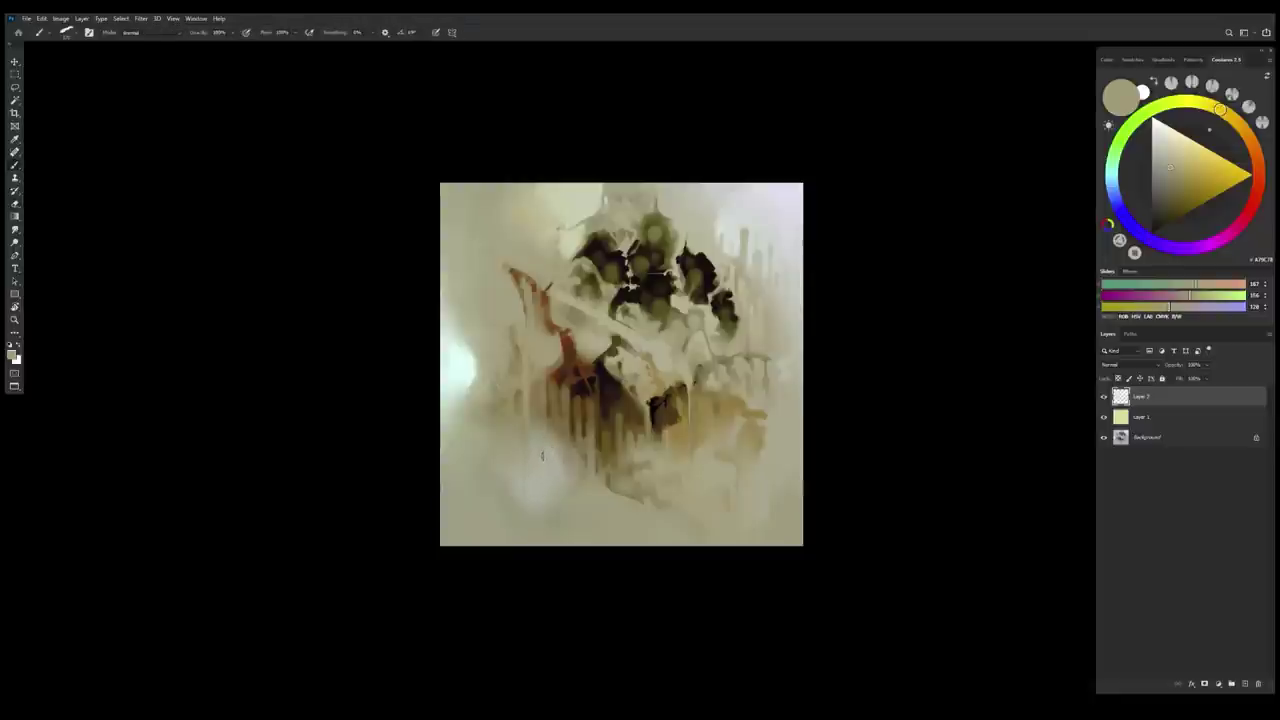
{"action": "left_click_drag", "start_coordinate": [534, 453], "coordinate": [513, 494]}
{"action": "left_click", "coordinate": [532, 343], "text": "alt"}
{"action": "left_click", "coordinate": [530, 343], "text": "alt"}
{"action": "key", "text": "bracketleft"}
{"action": "key", "text": "bracketleft"}
{"action": "key", "text": "bracketleft"}
{"action": "left_click_drag", "start_coordinate": [541, 460], "coordinate": [542, 440]}
Refine the area beside the lower-left glow with the eraser and a thin vertical brush stroke, then sample a nearby beige
{"action": "key", "text": "e"}
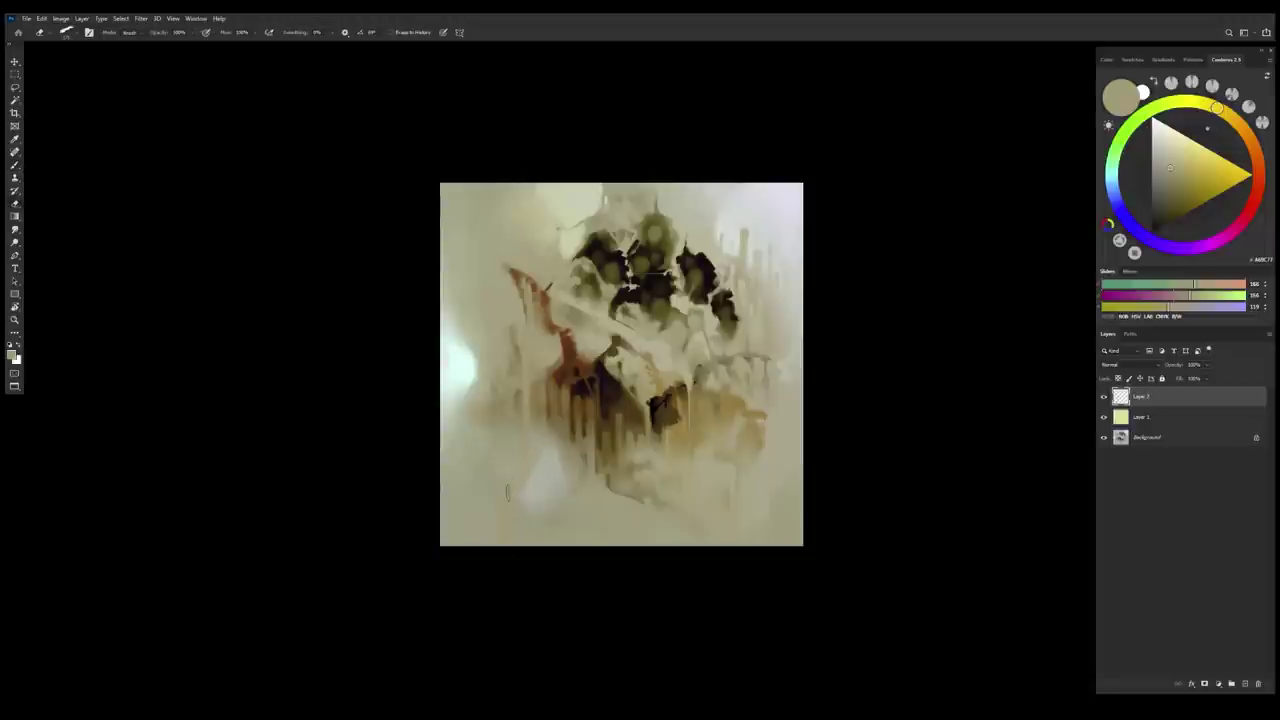
{"action": "key", "text": "b"}
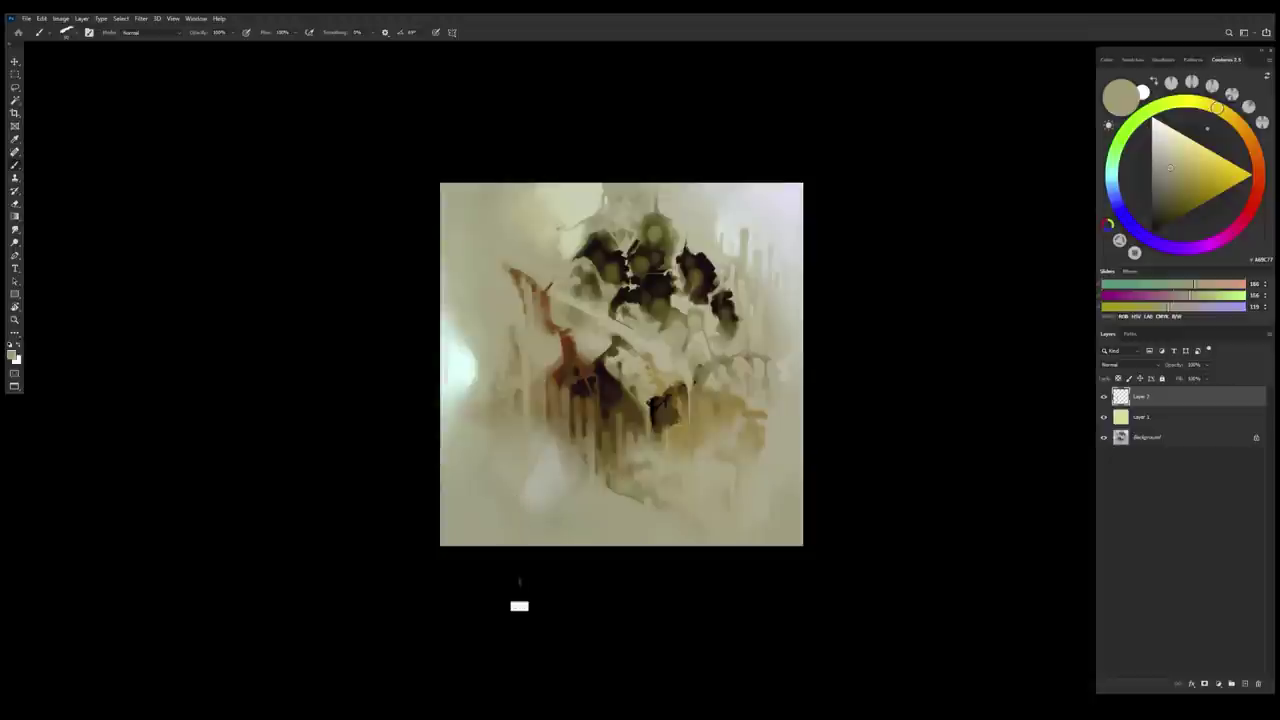
{"action": "mouse_move", "coordinate": [520, 529]}
{"action": "left_mouse_down"}
{"action": "mouse_move", "coordinate": [505, 498]}
{"action": "mouse_move", "coordinate": [515, 425]}
{"action": "left_mouse_up"}
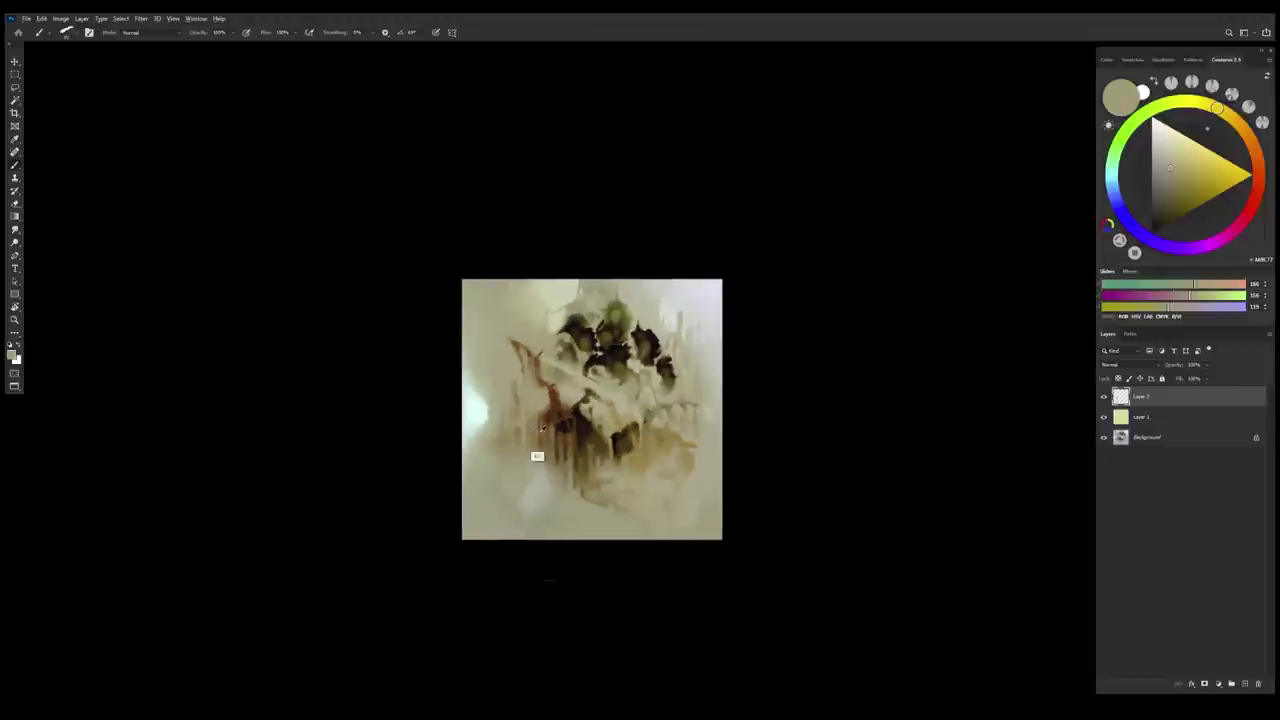
{"action": "scroll", "coordinate": [538, 472], "scroll_direction": "up", "scroll_amount": 2}
{"action": "left_click", "coordinate": [521, 527], "text": "alt"}
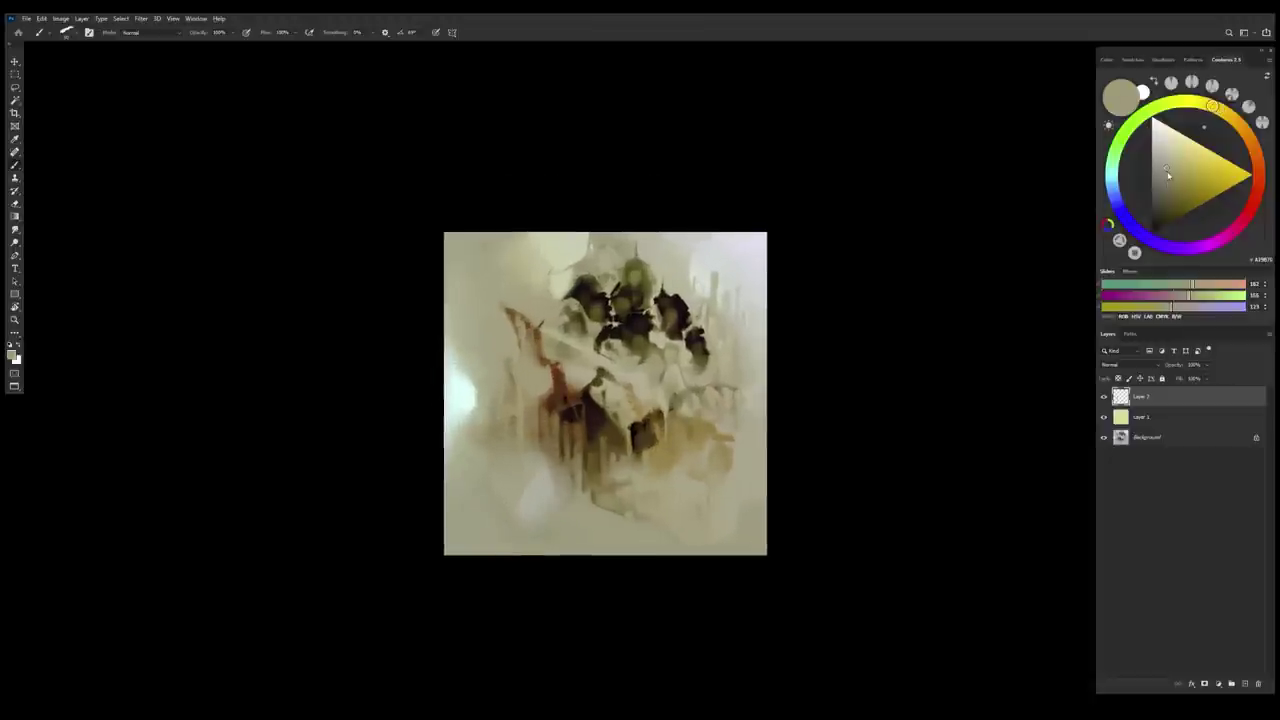
Mix a darker muted yellow-brown and paint faint vertical marks beside the pale patch in the painting's lower-left area, resampling nearby tones
{"action": "left_click", "coordinate": [1165, 181]}
{"action": "left_click", "coordinate": [1223, 112]}
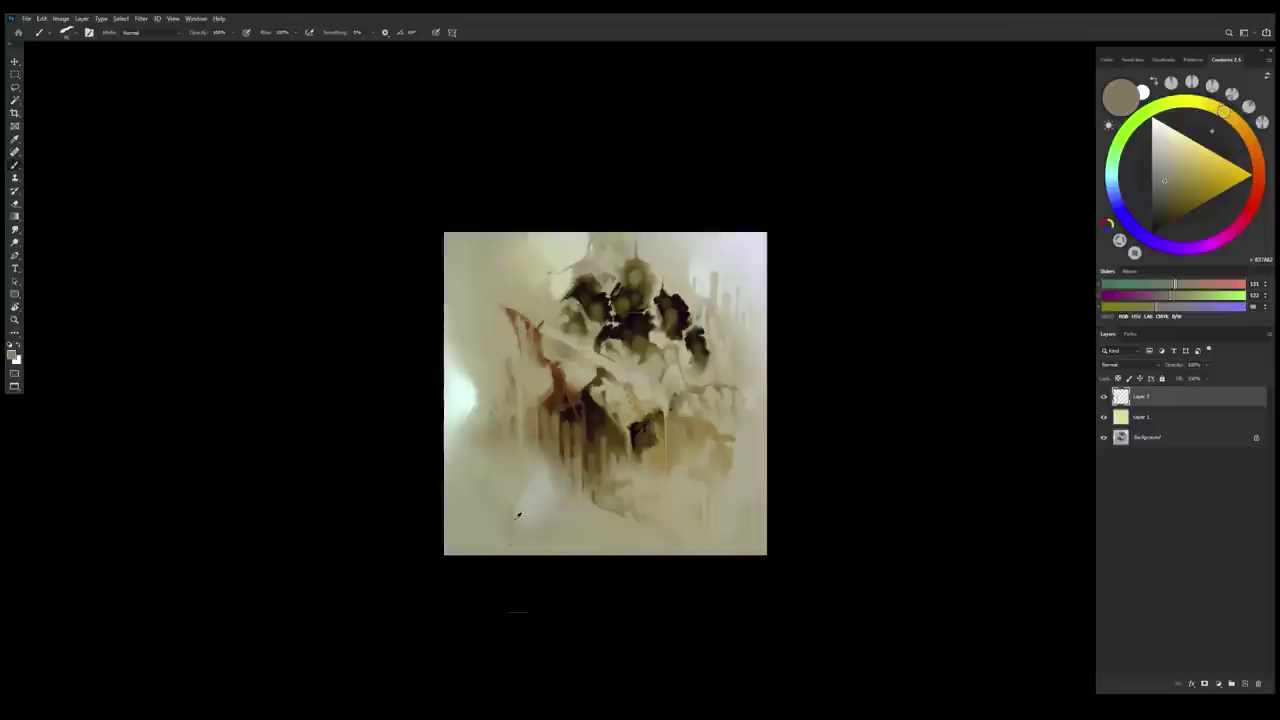
{"action": "left_click", "coordinate": [513, 501], "text": "alt"}
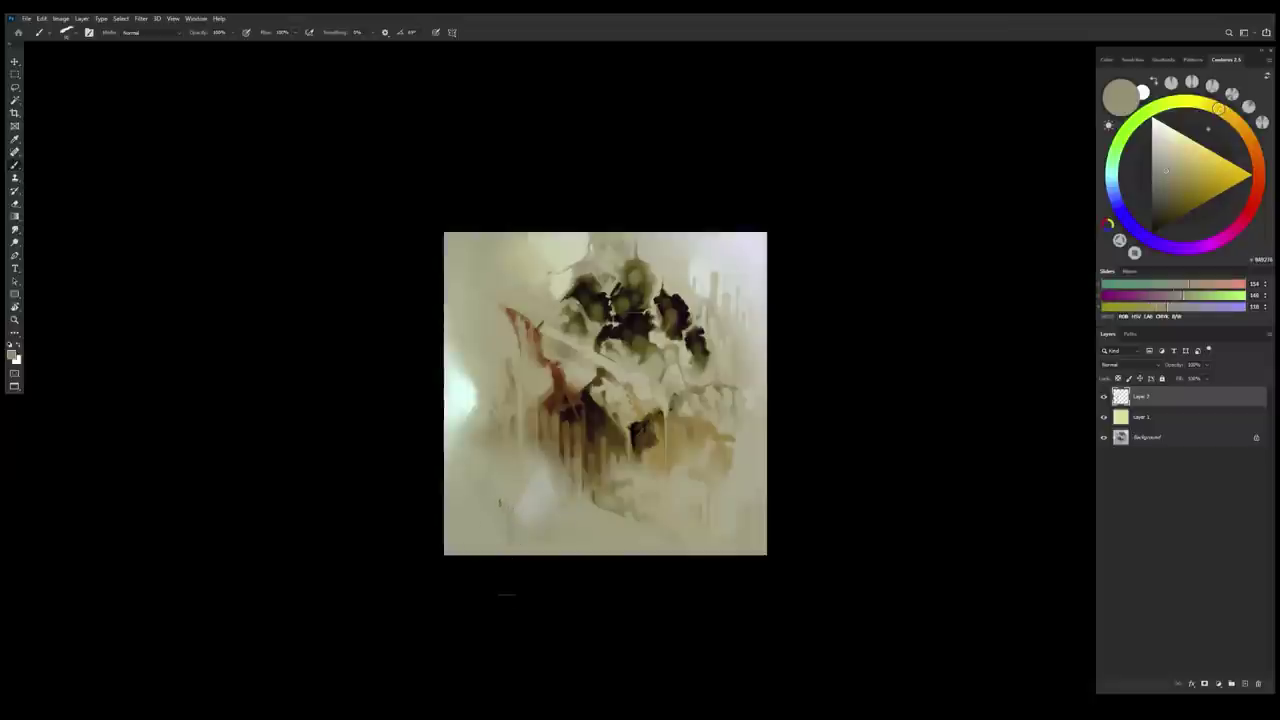
{"action": "left_click", "coordinate": [508, 507], "text": "alt"}
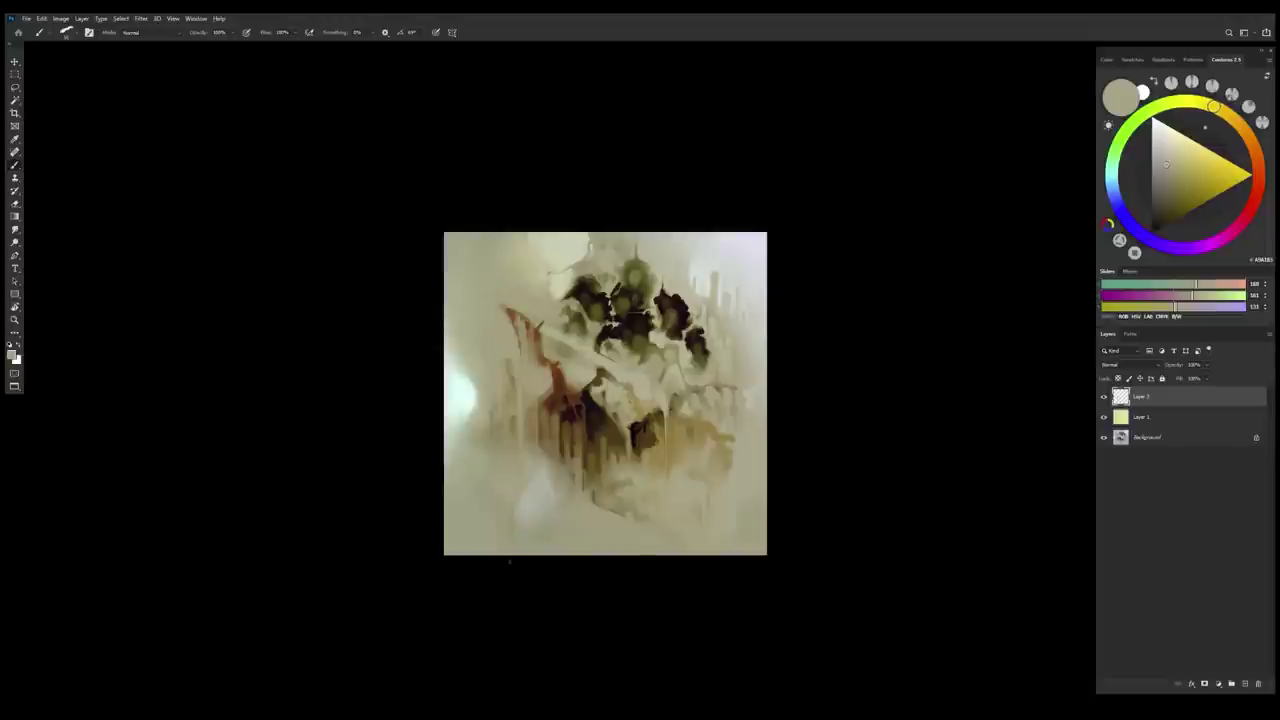
{"action": "left_click", "coordinate": [512, 529], "text": "alt"}
Soften the marks around the lower-left pale patch with sampled light beige and grey-olive tones
{"action": "left_click", "coordinate": [568, 254], "text": "alt"}
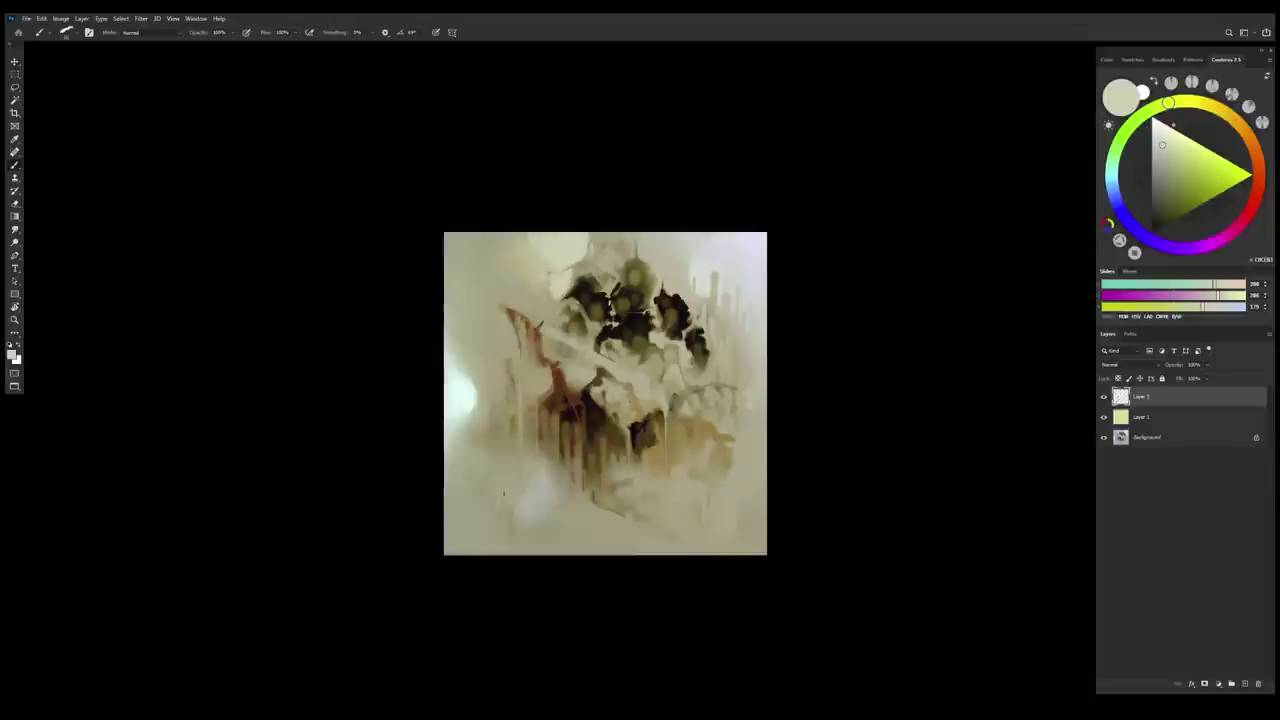
{"action": "left_click", "coordinate": [505, 489], "text": "alt"}
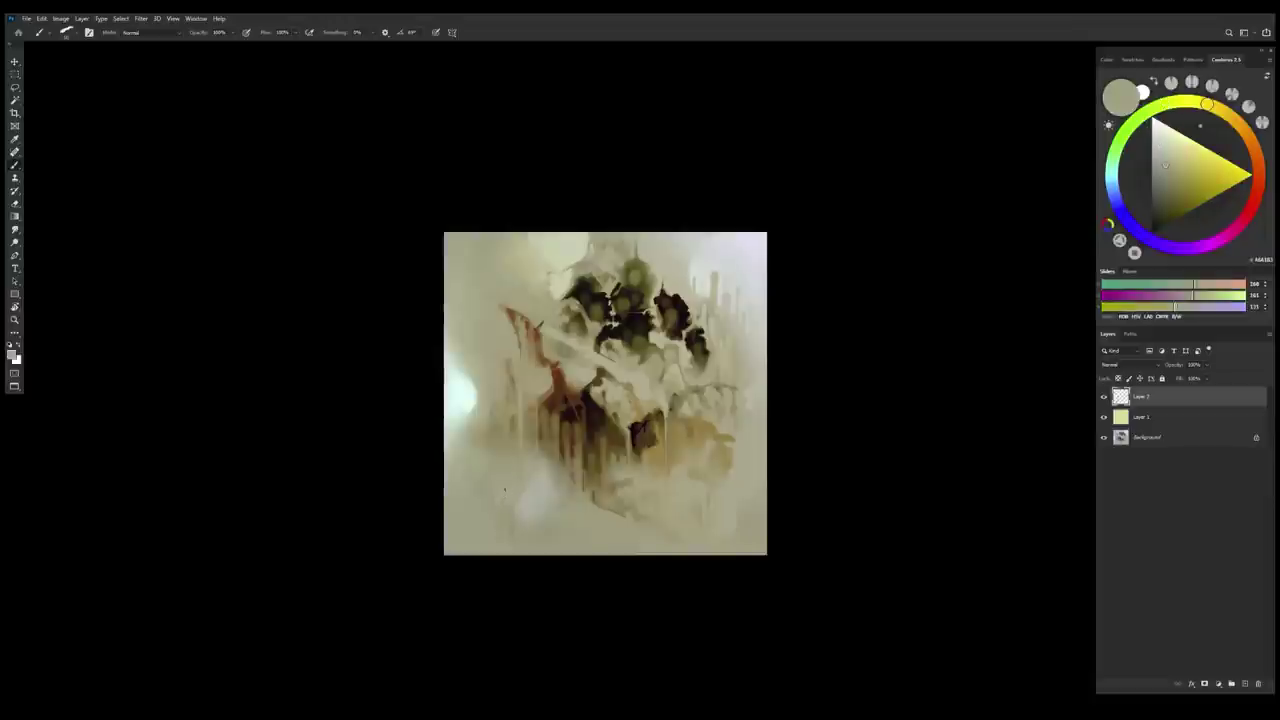
{"action": "left_click", "coordinate": [504, 500], "text": "alt"}
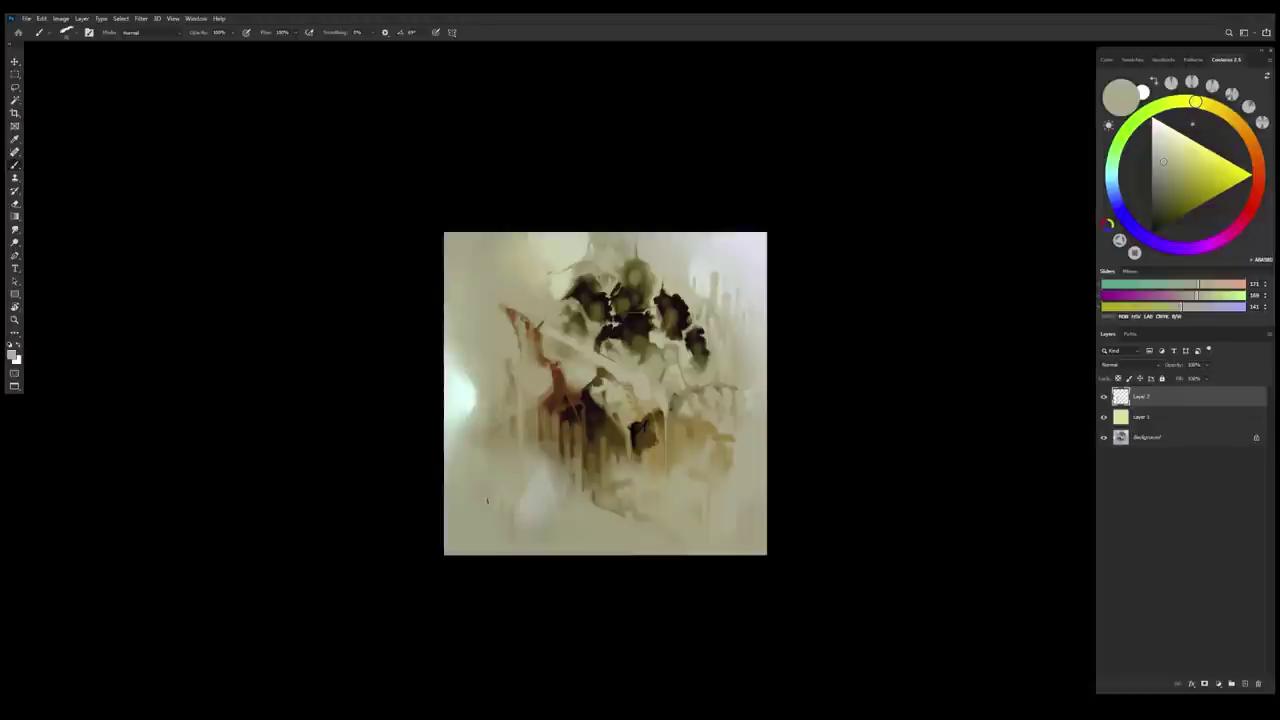
{"action": "left_click_drag", "start_coordinate": [508, 516], "coordinate": [486, 518]}
{"action": "left_click_drag", "start_coordinate": [535, 552], "coordinate": [556, 568]}
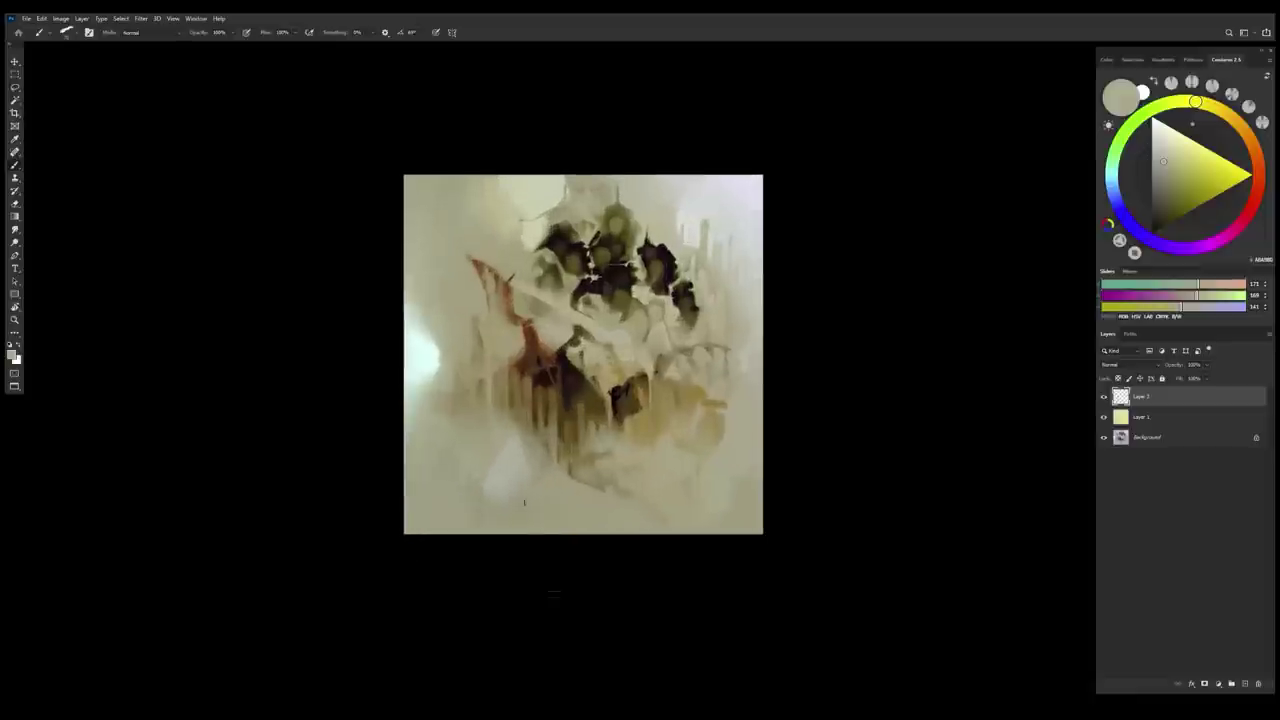
{"action": "left_click", "coordinate": [497, 466], "text": "alt"}
{"action": "left_click_drag", "start_coordinate": [489, 476], "coordinate": [491, 558]}
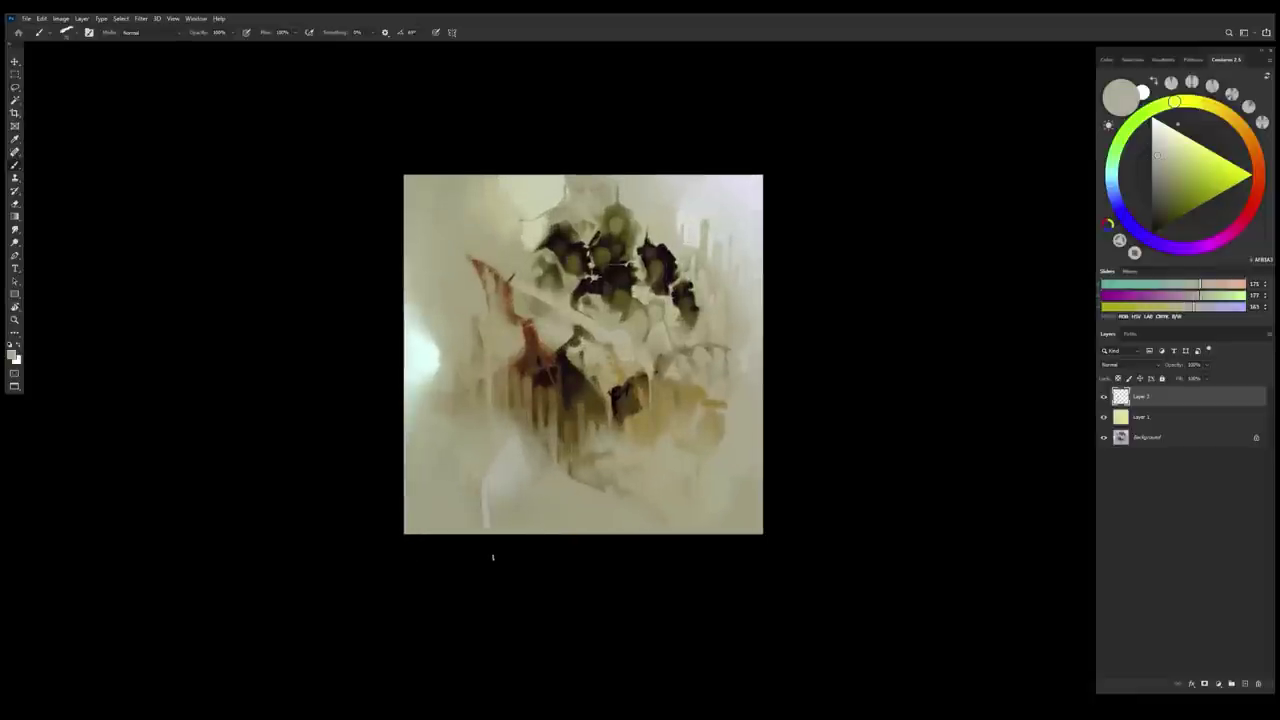
{"action": "key", "text": "ctrl+z"}
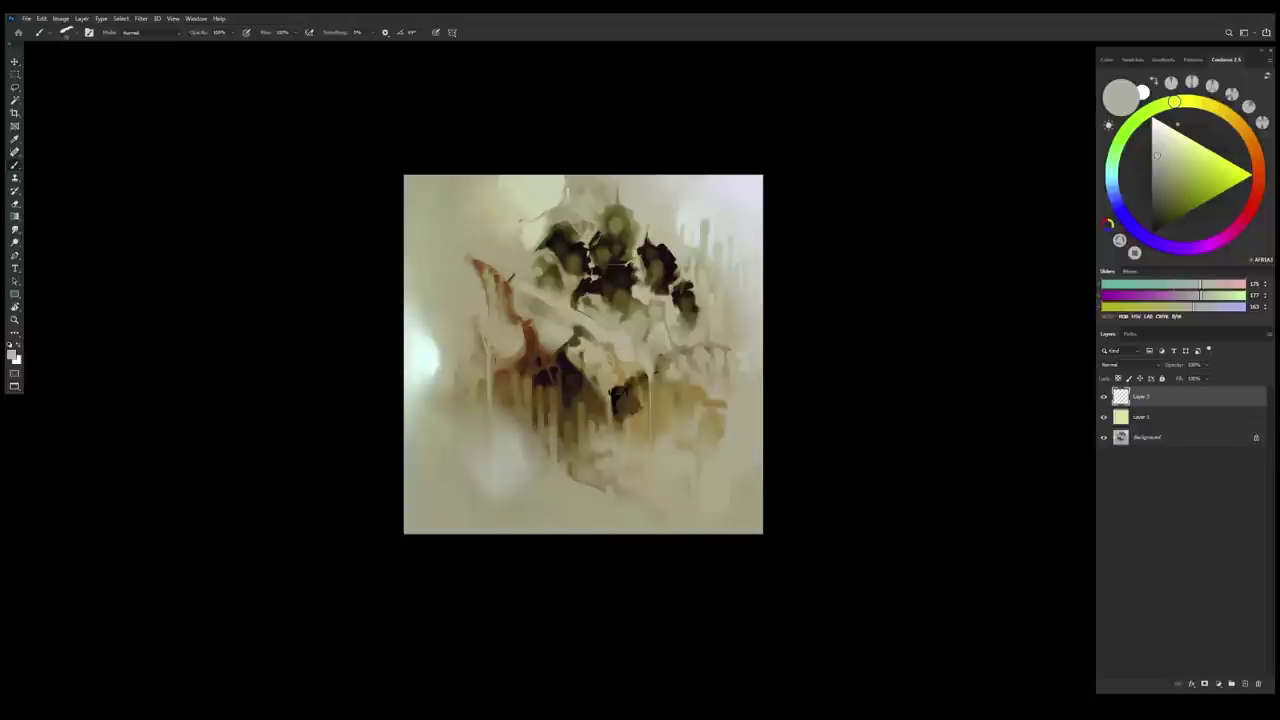
{"action": "left_click", "coordinate": [505, 343], "text": "alt"}
{"action": "left_click_drag", "start_coordinate": [517, 374], "coordinate": [518, 384]}
{"action": "key", "text": "ctrl+z"}
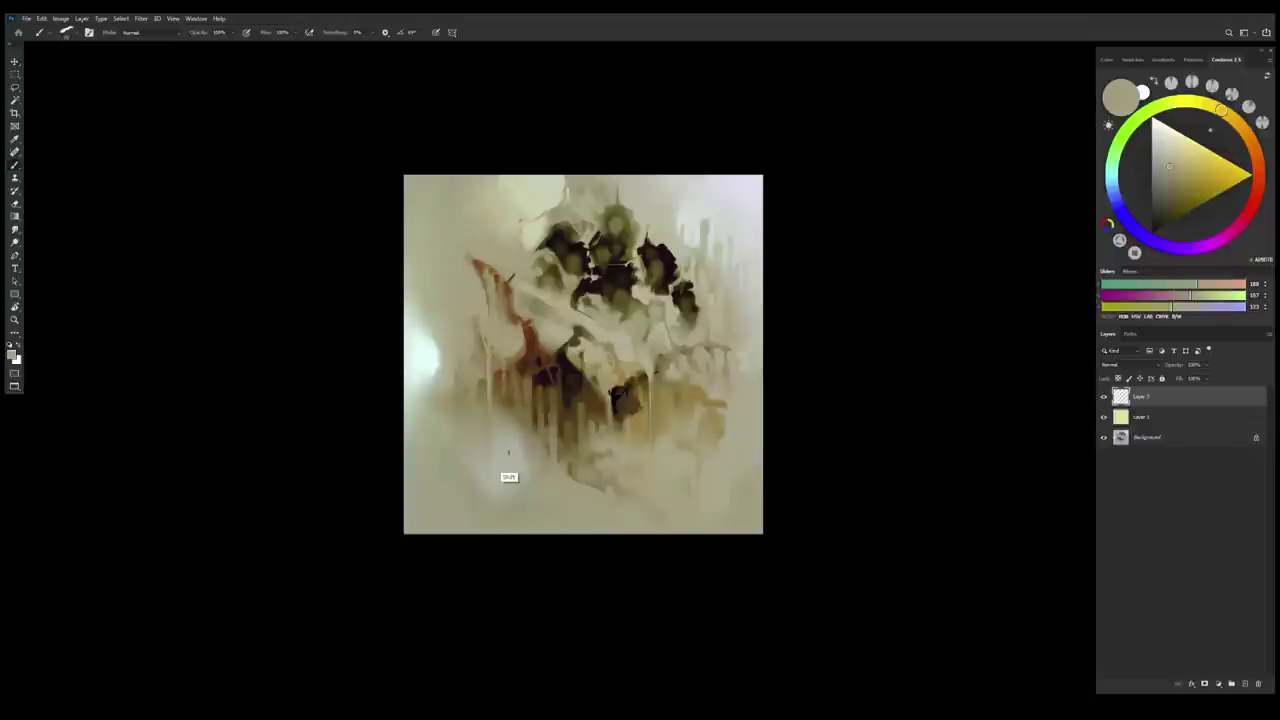
Paint thin vertical drips along the red form's left base using a darker yellow-brown and tan tones sampled from the canvas
{"action": "left_click", "coordinate": [505, 480], "text": "alt"}
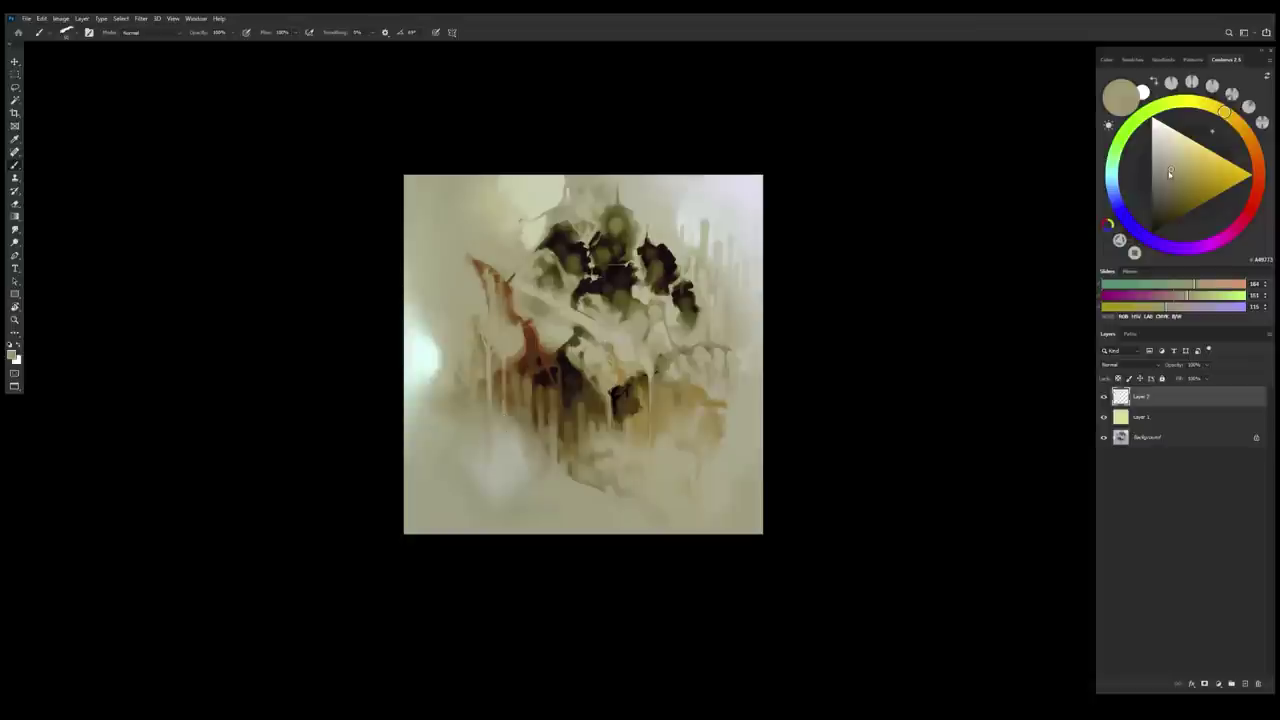
{"action": "left_click", "coordinate": [1165, 182]}
{"action": "left_click", "coordinate": [1170, 181]}
{"action": "left_click", "coordinate": [1230, 115]}
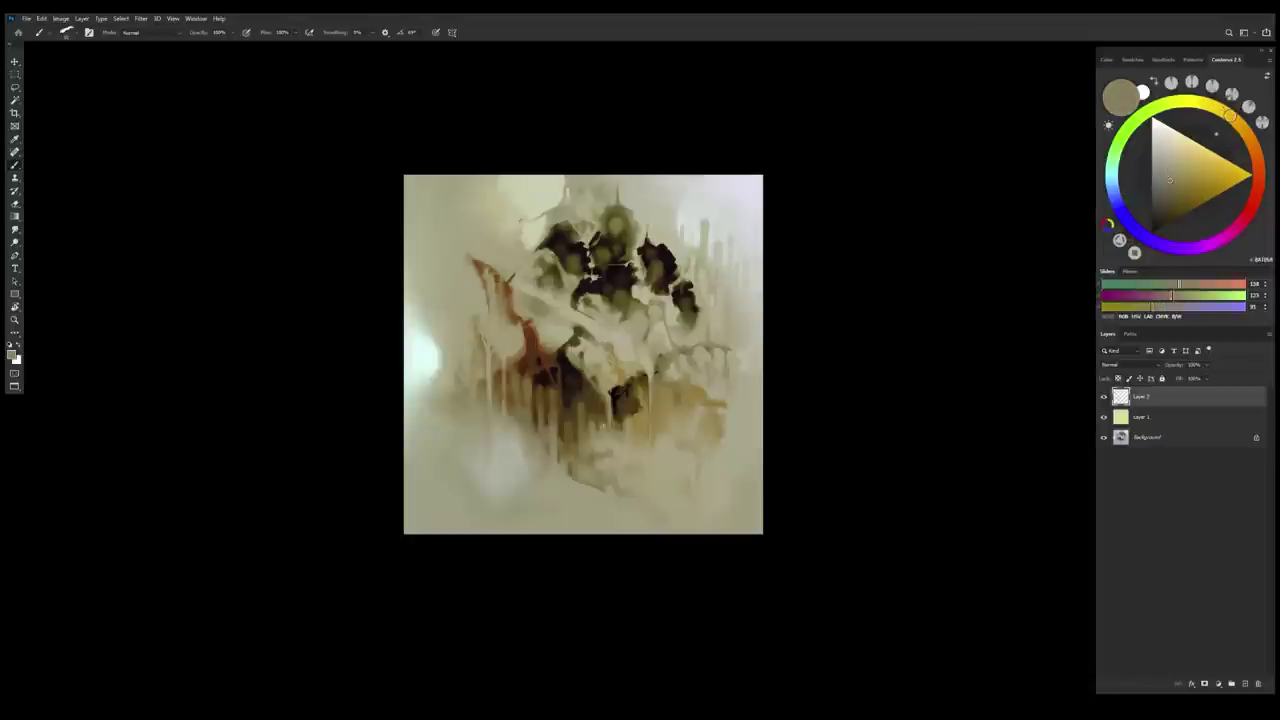
{"action": "left_click", "coordinate": [502, 443], "text": "alt"}
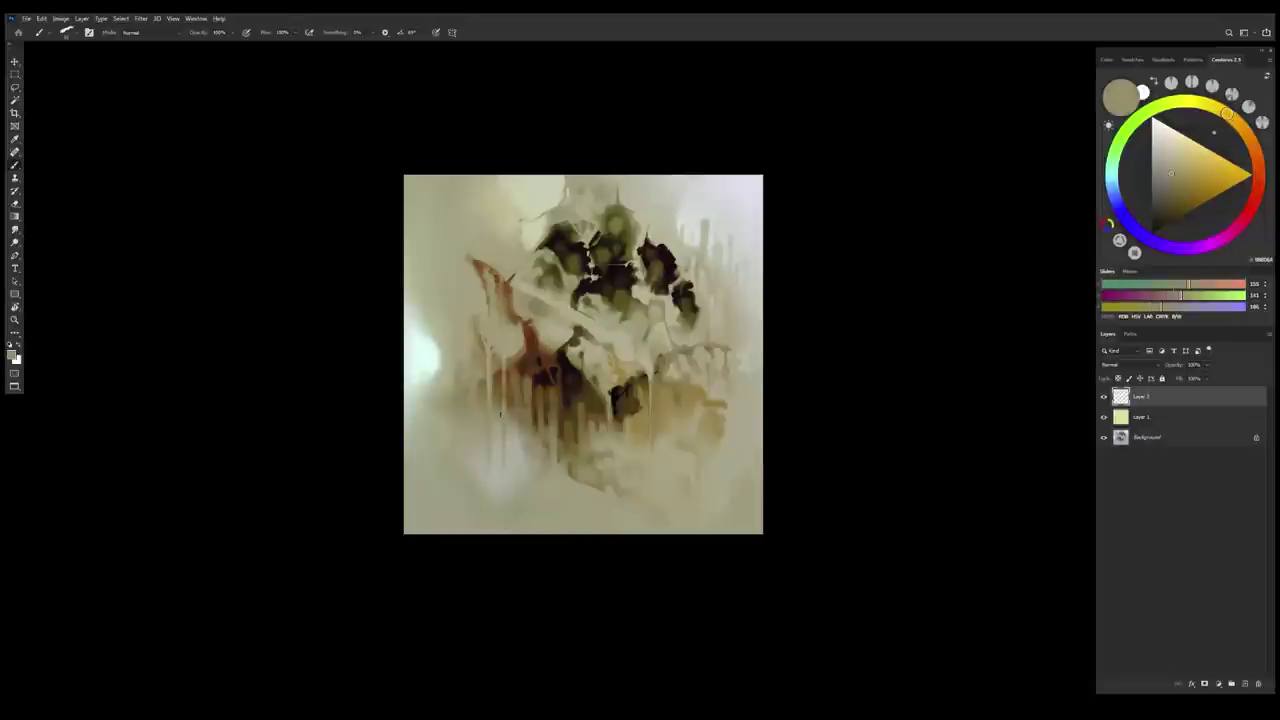
{"action": "left_click", "coordinate": [490, 344], "text": "alt"}
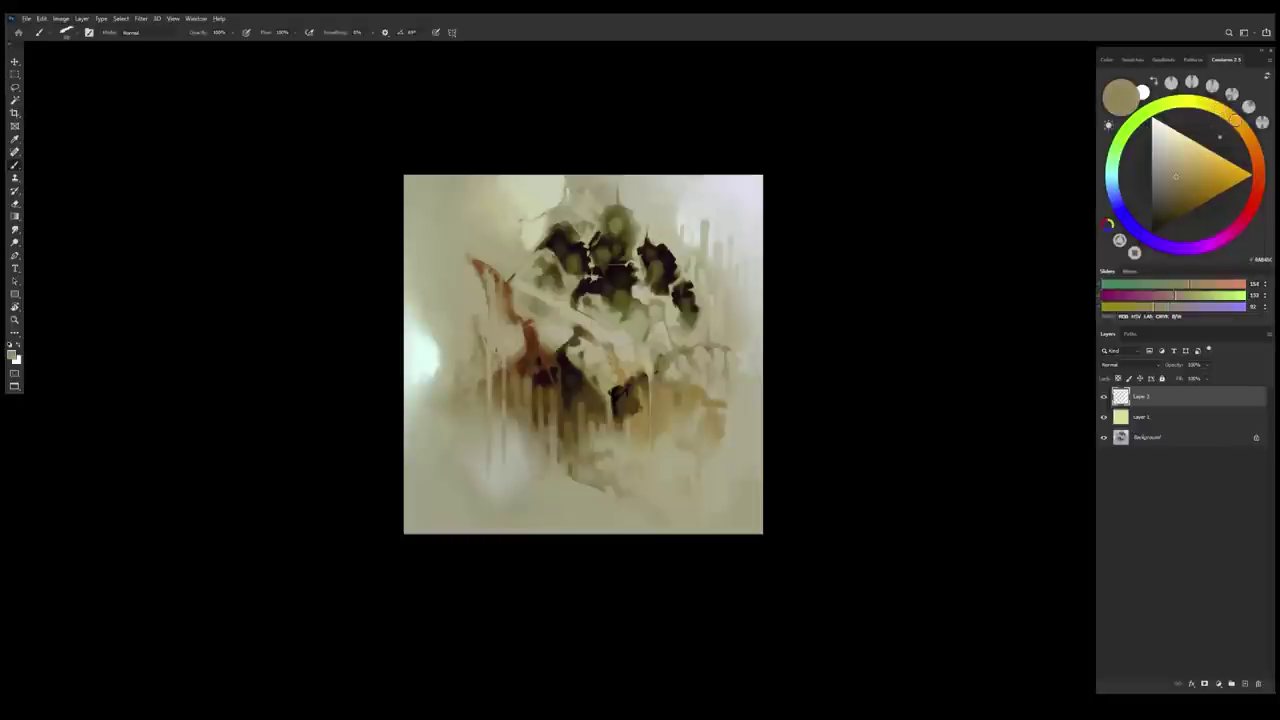
{"action": "left_click", "coordinate": [502, 370], "text": "alt"}
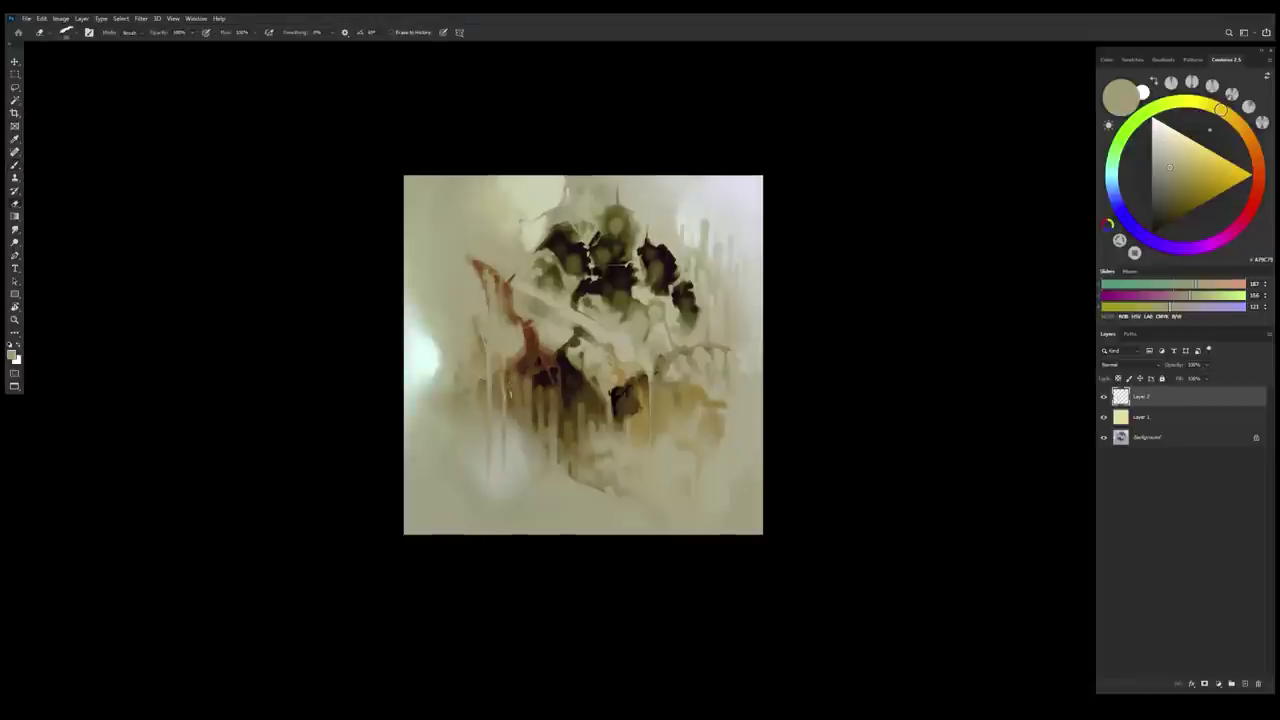
Refine the drips between the red form and the lower pale patch with sampled tan and pale grey tones
{"action": "left_click", "coordinate": [508, 498], "text": "alt"}
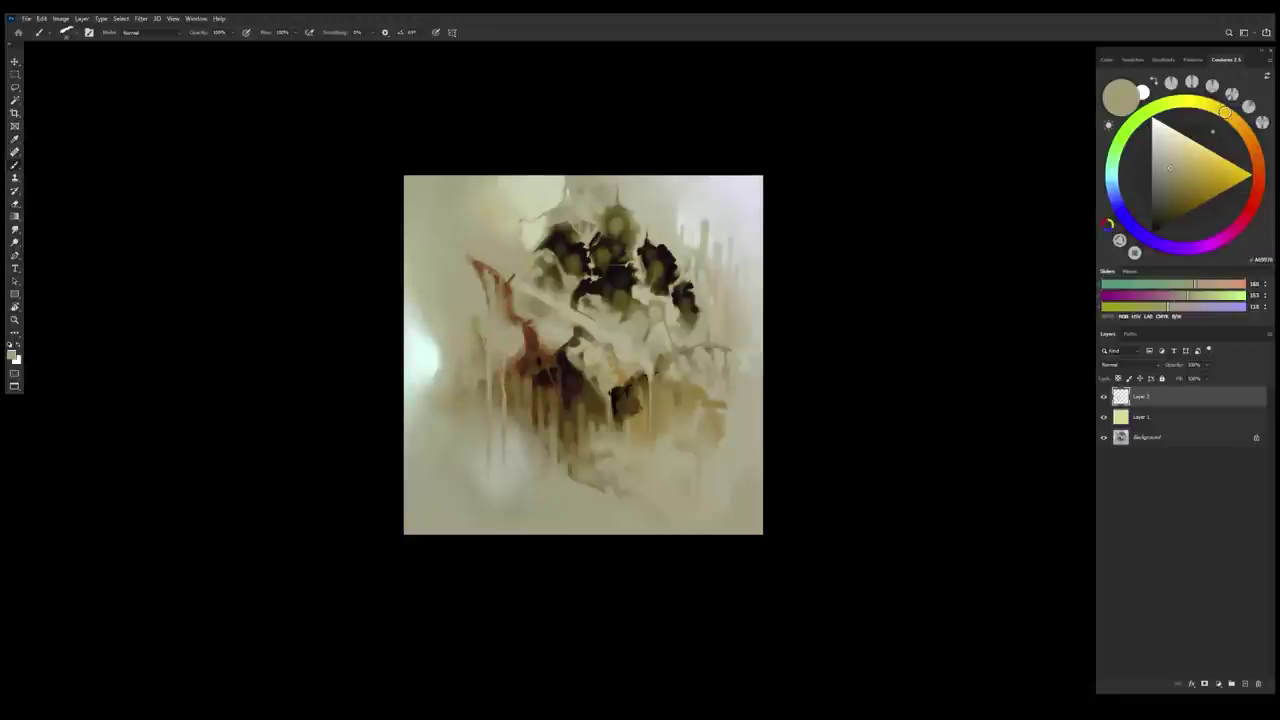
{"action": "left_click", "coordinate": [517, 438], "text": "alt"}
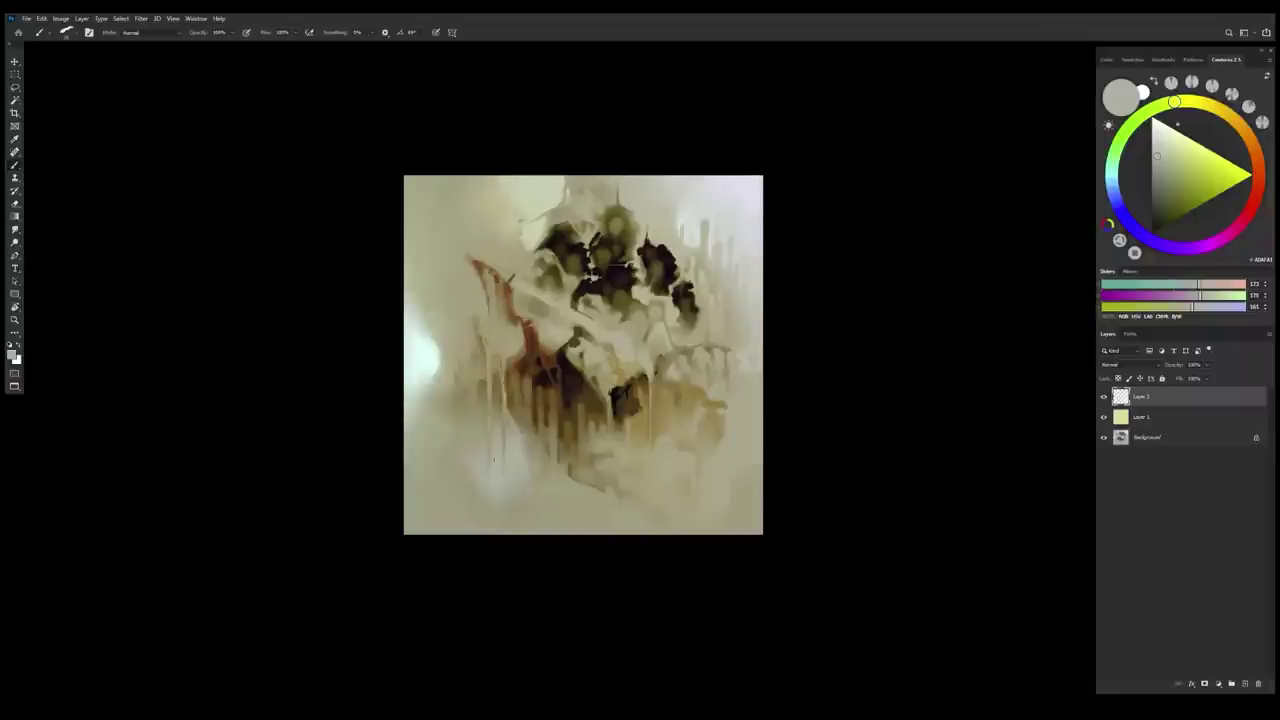
{"action": "left_click", "coordinate": [495, 386], "text": "alt"}
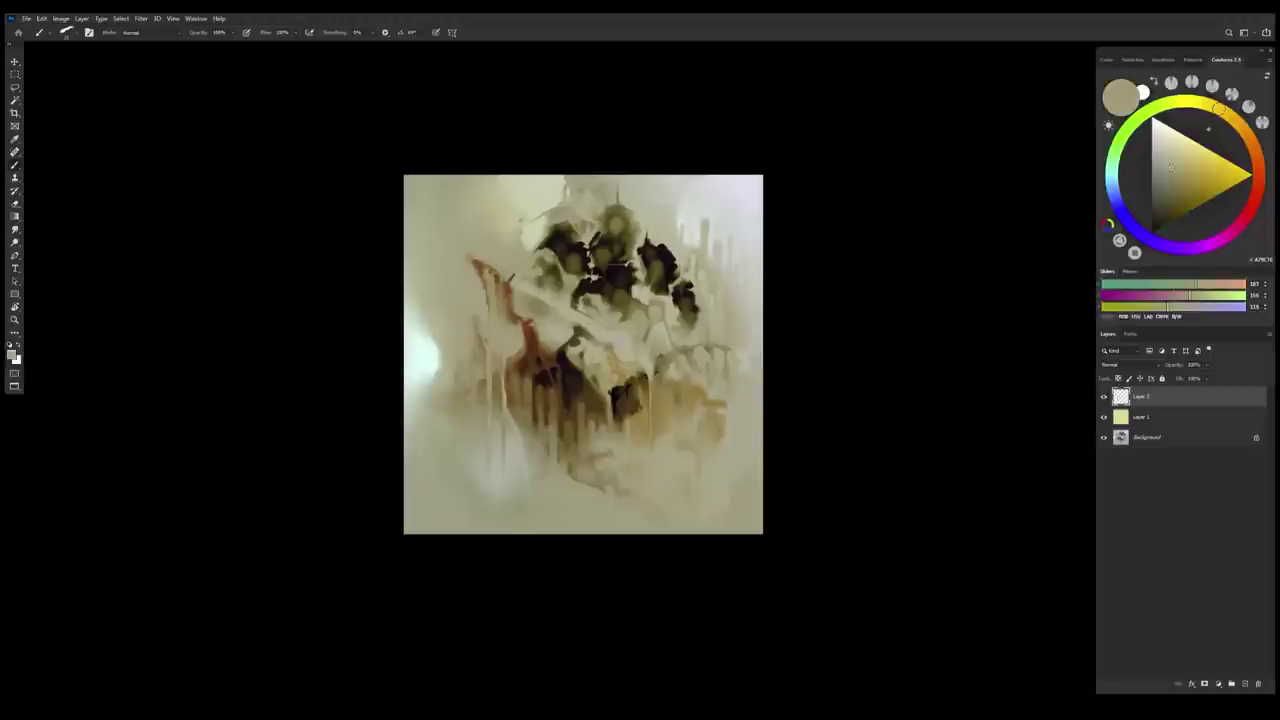
{"action": "left_click", "coordinate": [502, 432], "text": "alt"}
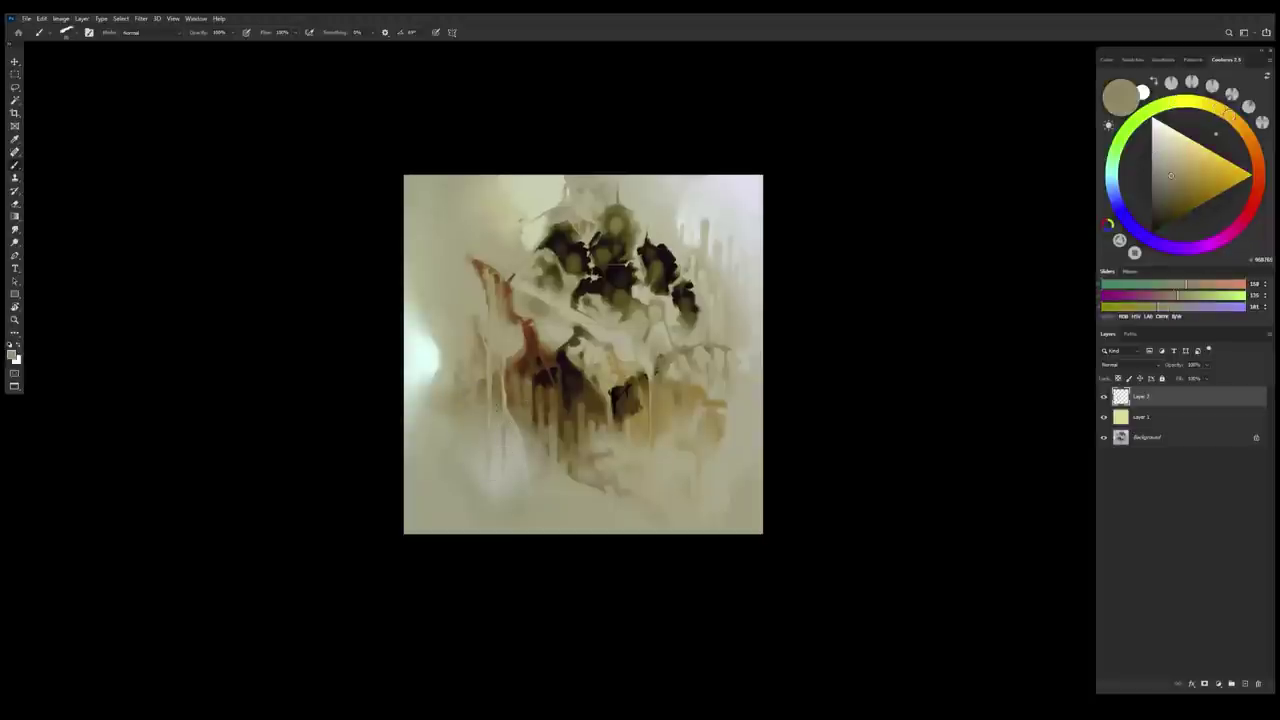
{"action": "left_click", "coordinate": [497, 430], "text": "alt"}
{"action": "left_click", "coordinate": [491, 421], "text": "alt"}
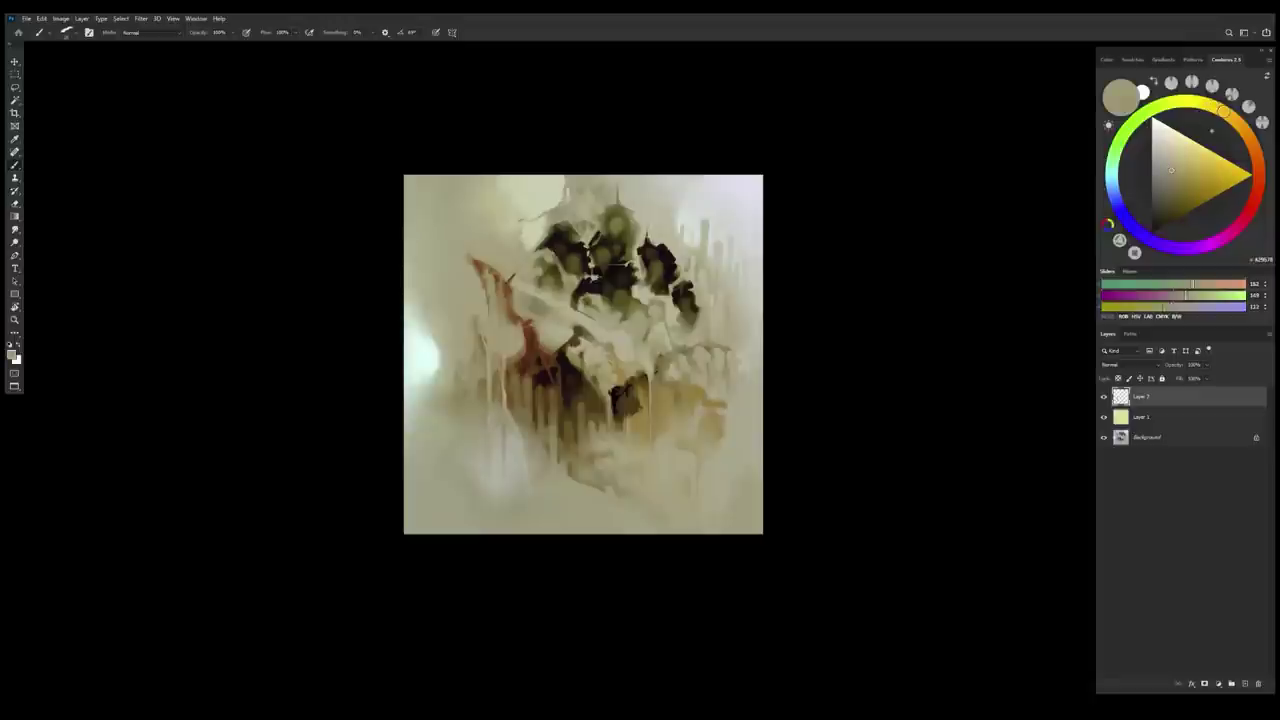
{"action": "left_click", "coordinate": [508, 445], "text": "alt"}
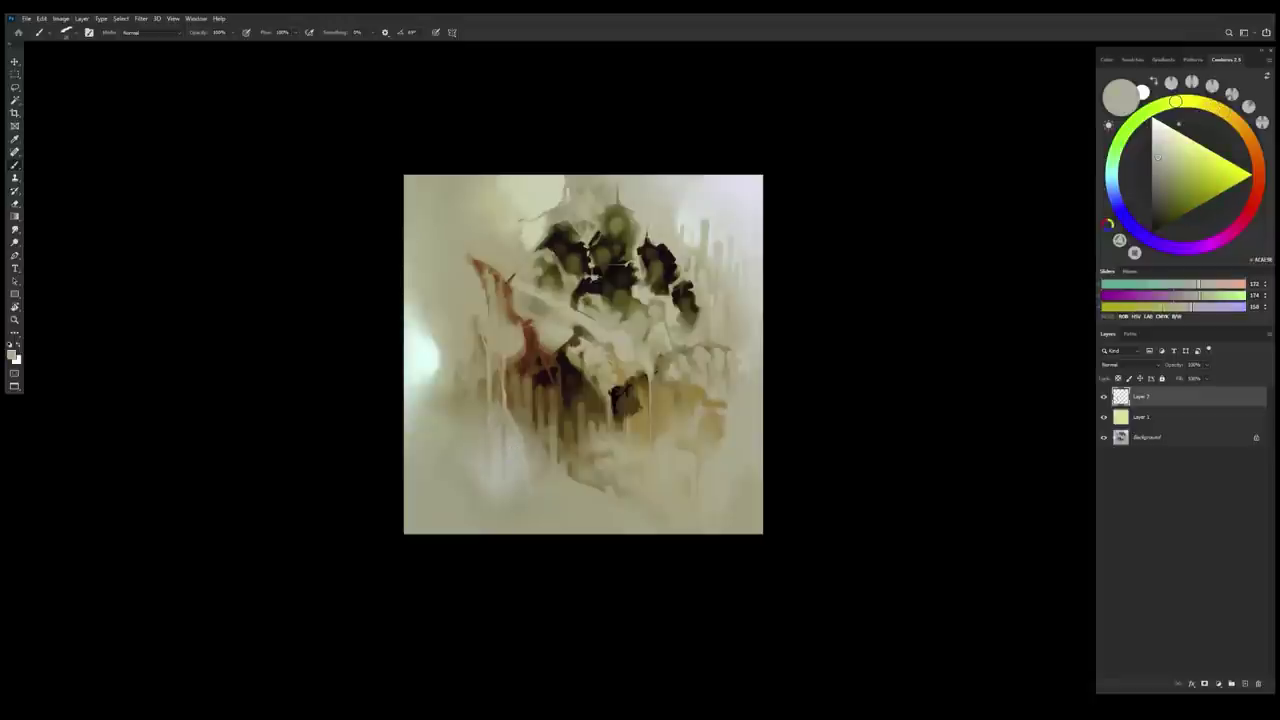
Blend the ends of the drips into the pale patch and touch up their upper parts with sampled greyish beige, adjusting the brush size
{"action": "left_click_drag", "start_coordinate": [492, 456], "coordinate": [485, 457]}
{"action": "key", "text": "]"}
{"action": "left_click", "coordinate": [494, 338], "text": "alt"}
{"action": "left_click", "coordinate": [493, 333], "text": "alt"}
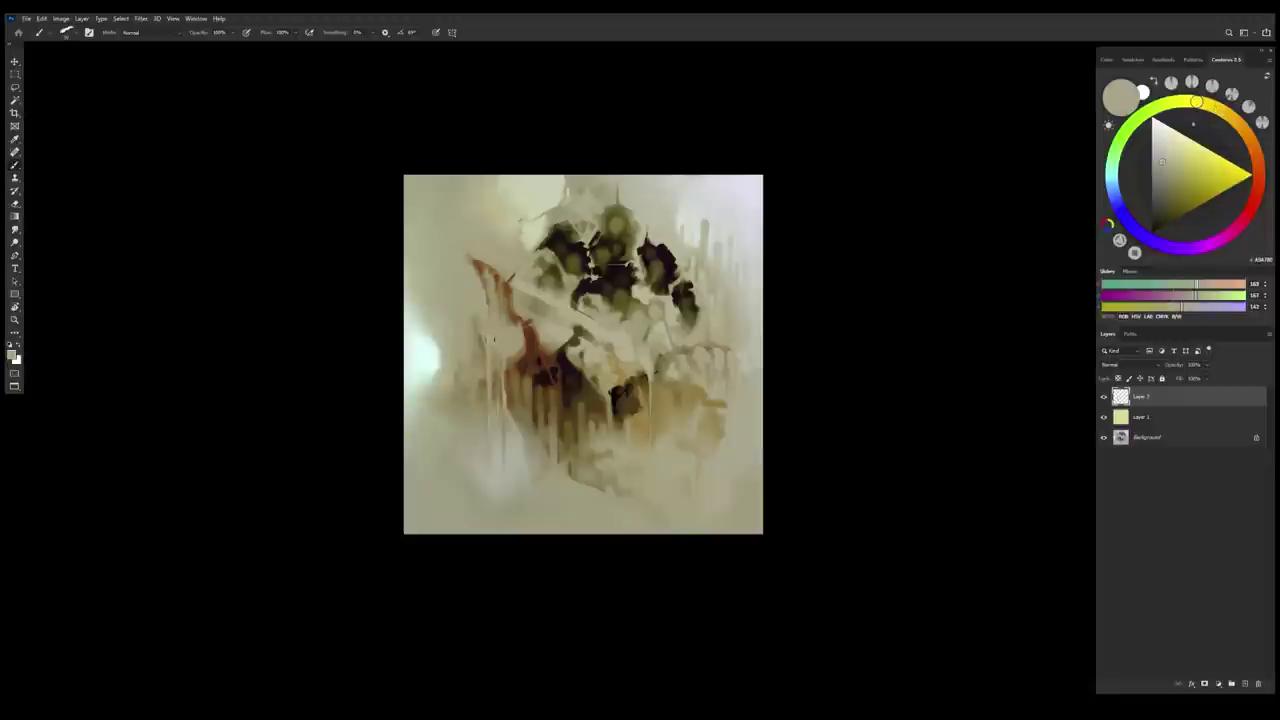
{"action": "left_click", "coordinate": [500, 371], "text": "alt"}
{"action": "left_click", "coordinate": [515, 454], "text": "alt"}
{"action": "key", "text": "["}
{"action": "left_click", "coordinate": [505, 355], "text": "alt"}
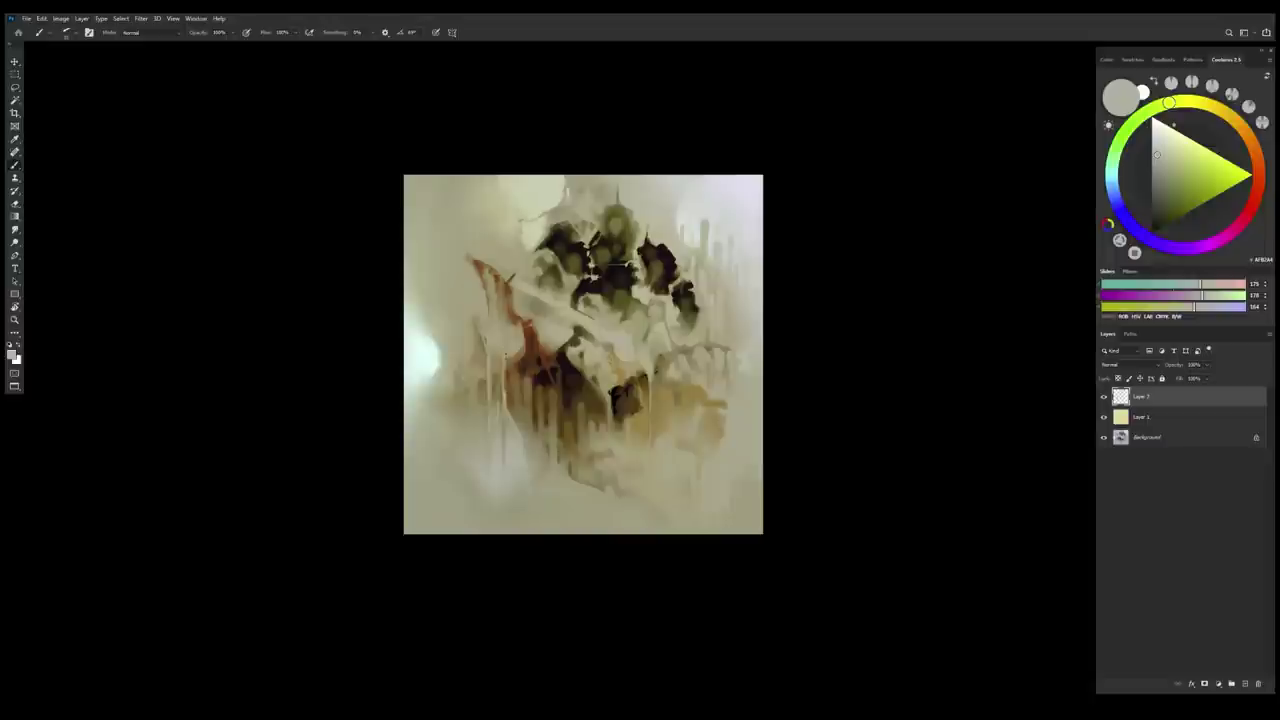
Rework the edge of the red form's left base and the adjoining drips with sampled beige and pale grey strokes
{"action": "key", "text": "]"}
{"action": "left_click", "coordinate": [508, 342], "text": "alt"}
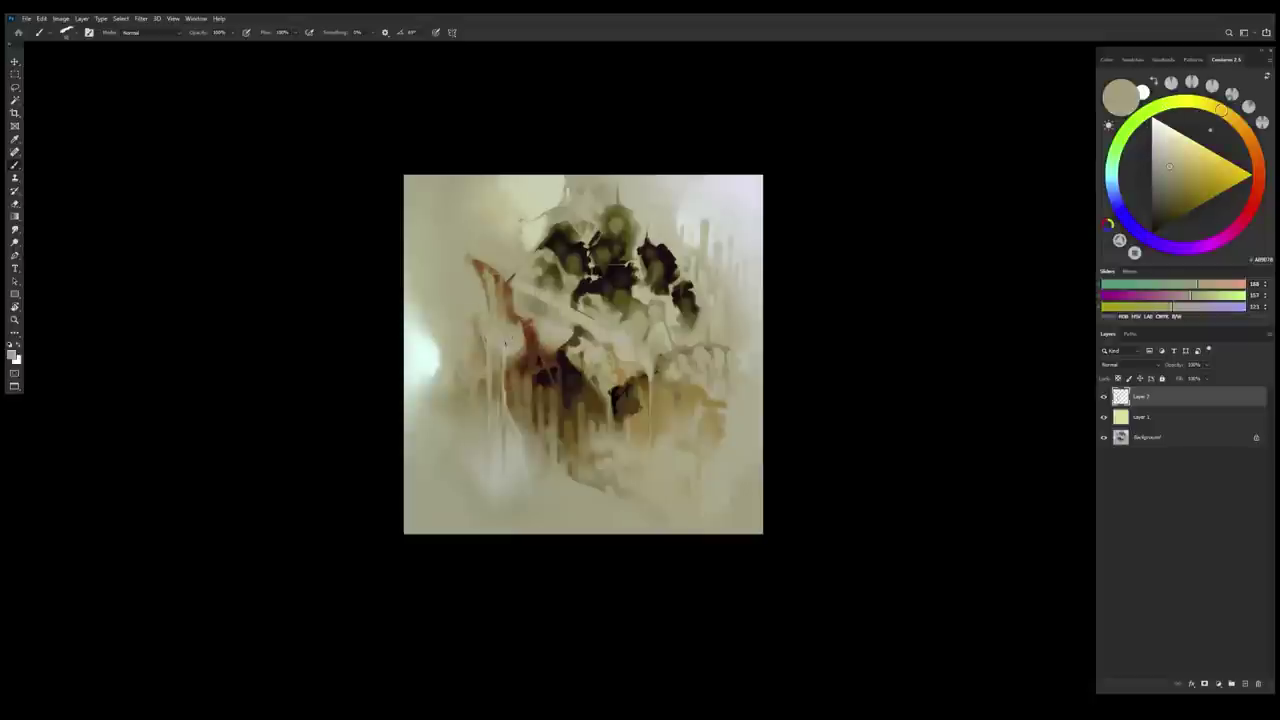
{"action": "left_click", "coordinate": [510, 376], "text": "alt"}
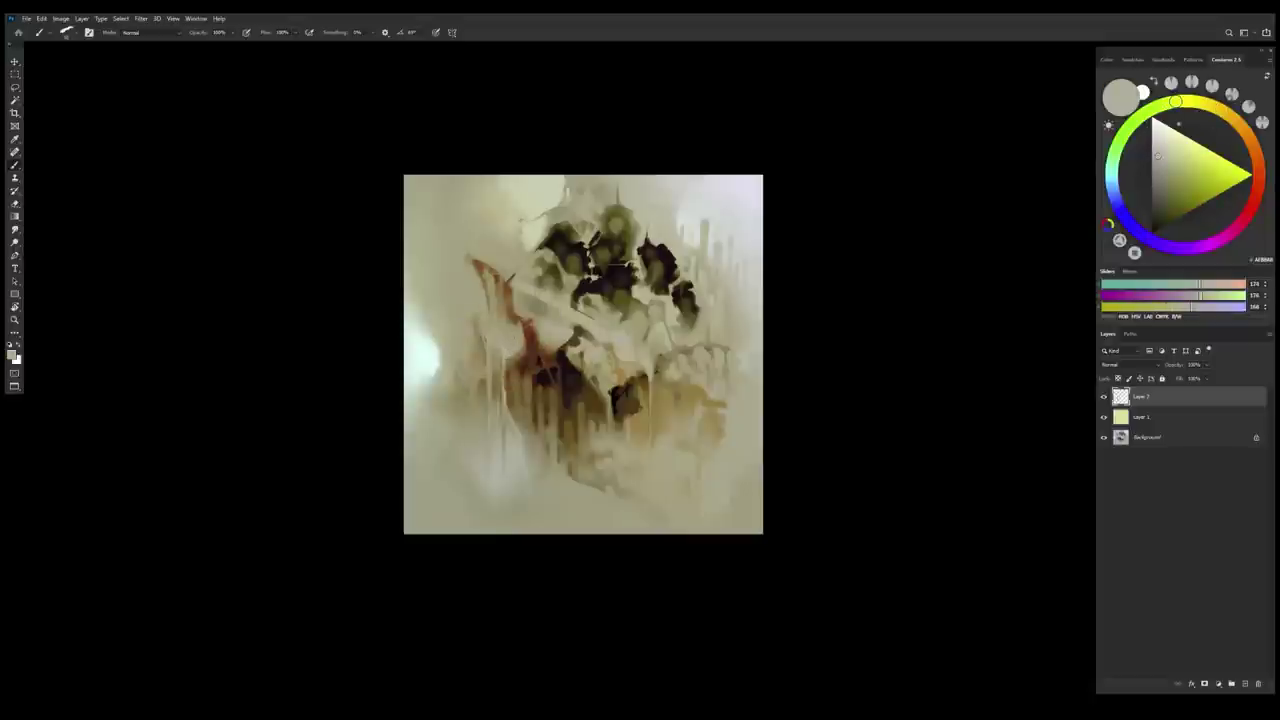
{"action": "key", "text": "["}
{"action": "left_click", "coordinate": [496, 335], "text": "alt"}
{"action": "left_click", "coordinate": [516, 477], "text": "alt"}
{"action": "left_click_drag", "start_coordinate": [514, 453], "coordinate": [494, 418]}
{"action": "left_click_drag", "start_coordinate": [534, 476], "coordinate": [555, 541]}
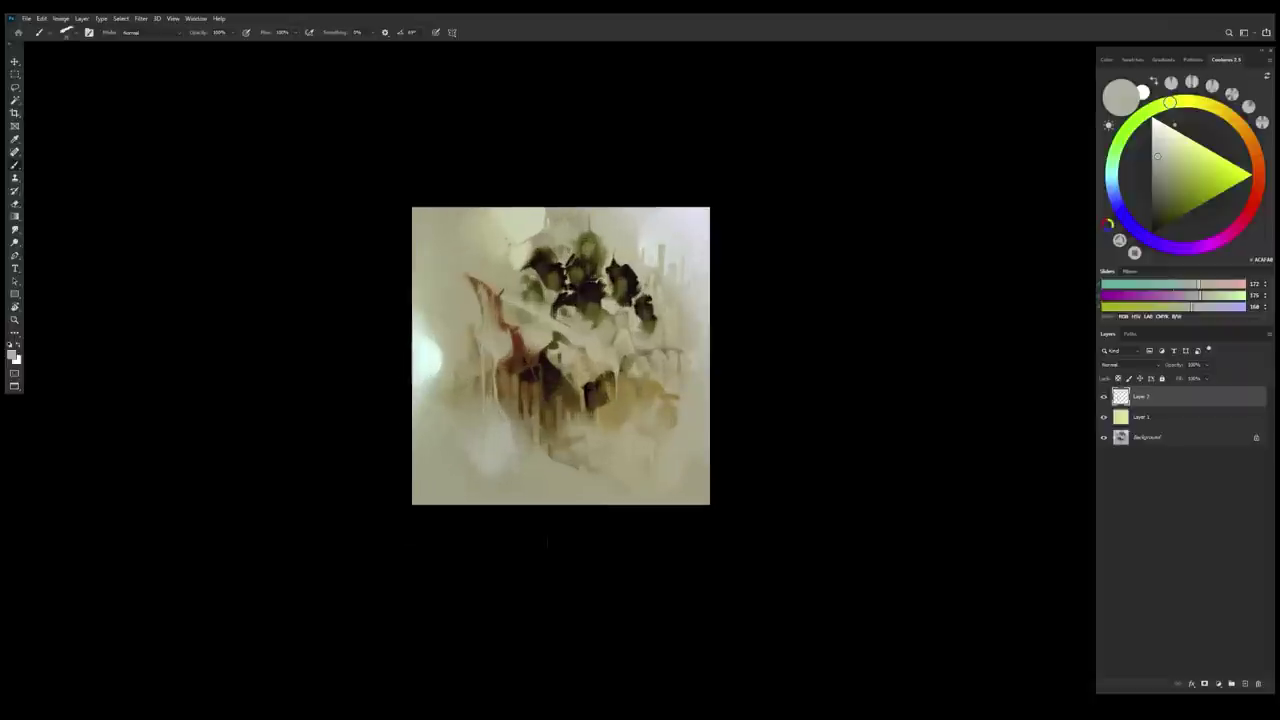
Extend the pale curved drip down the red form's left side with sampled tones and clean it up with the Eraser
{"action": "left_click", "coordinate": [489, 336], "text": "alt"}
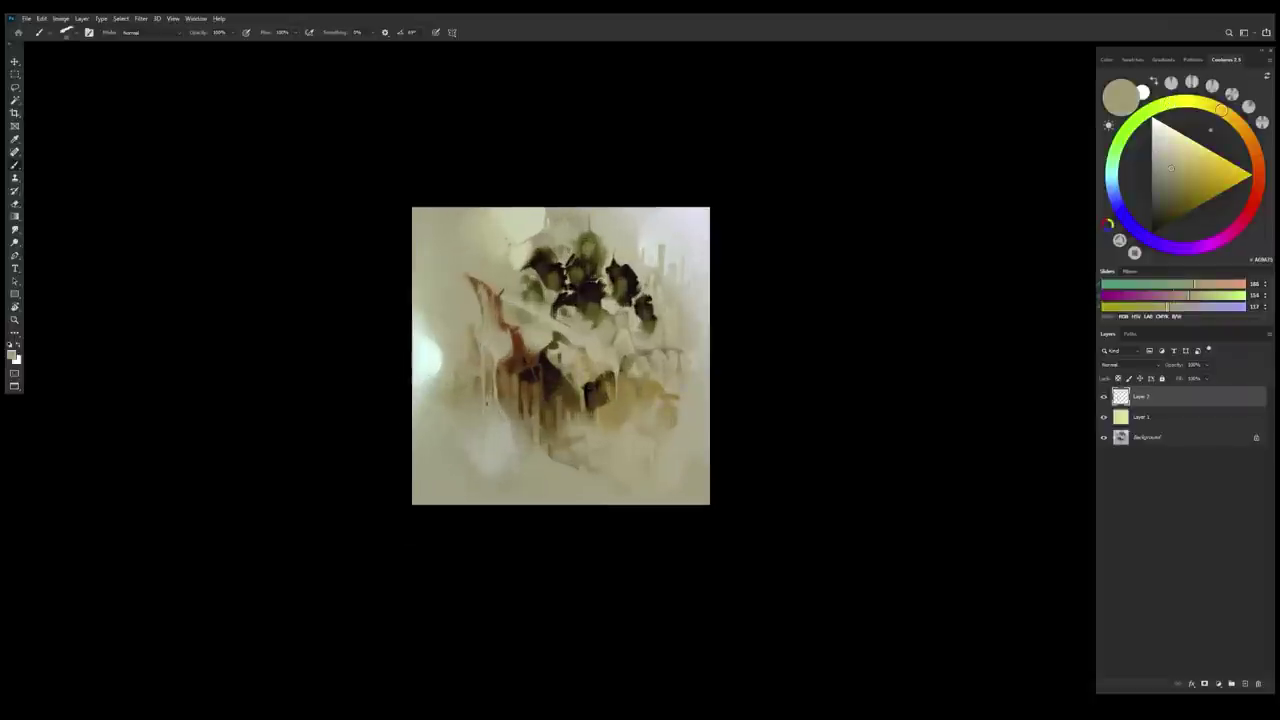
{"action": "left_click", "coordinate": [488, 388], "text": "alt"}
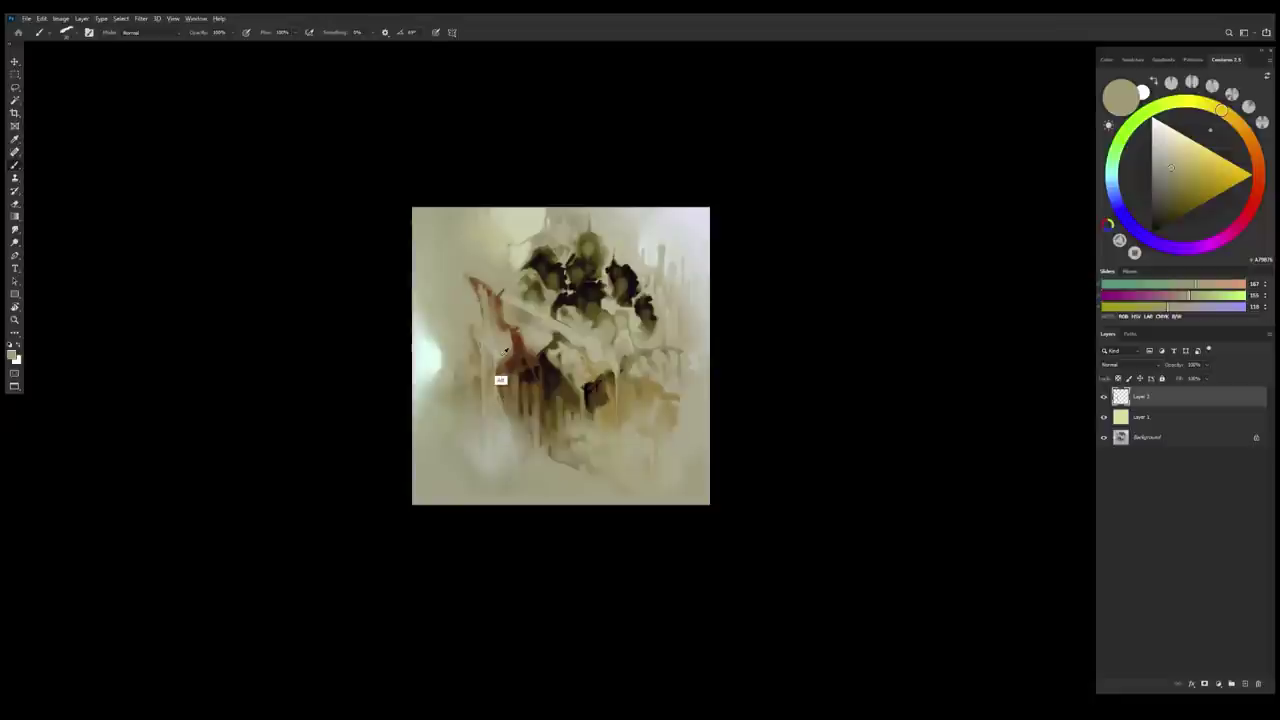
{"action": "left_click", "coordinate": [506, 468], "text": "alt"}
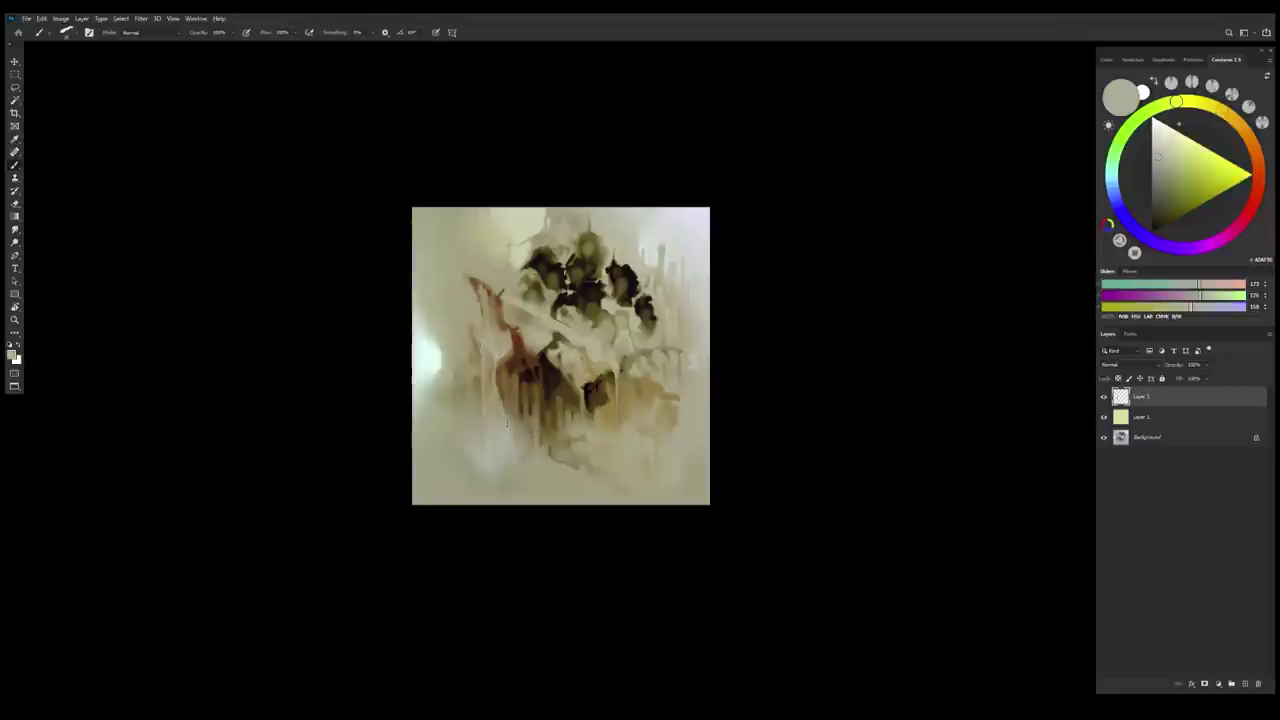
{"action": "key", "text": "e"}
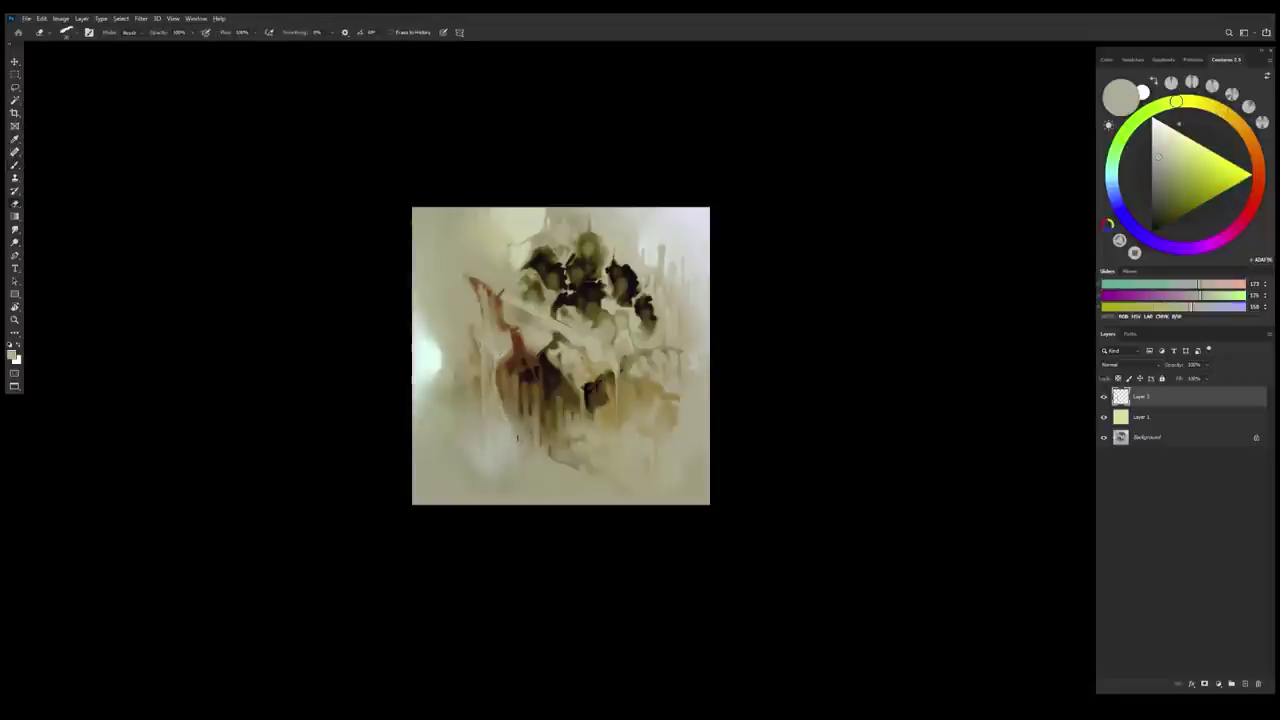
{"action": "key", "text": "b"}
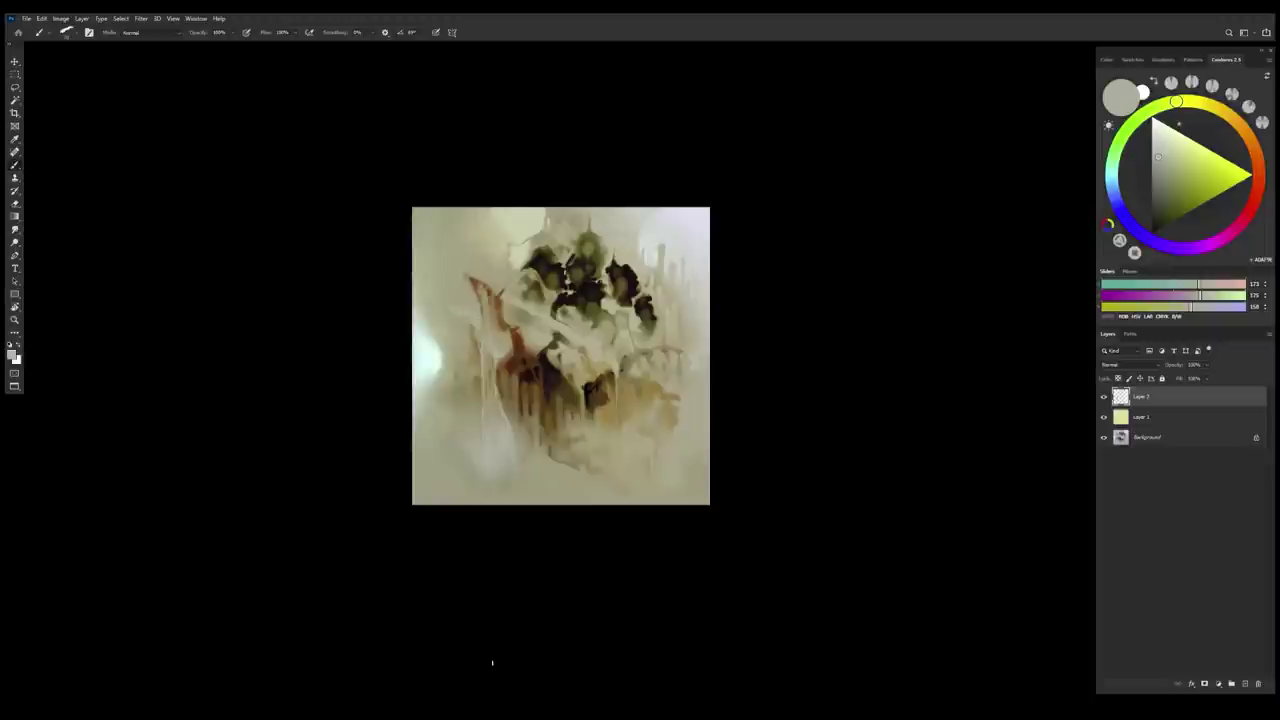
Flip the canvas horizontally and paint muted beige and brown touches between the red form and the bright glow
{"action": "key", "text": "ctrl+shift+h"}
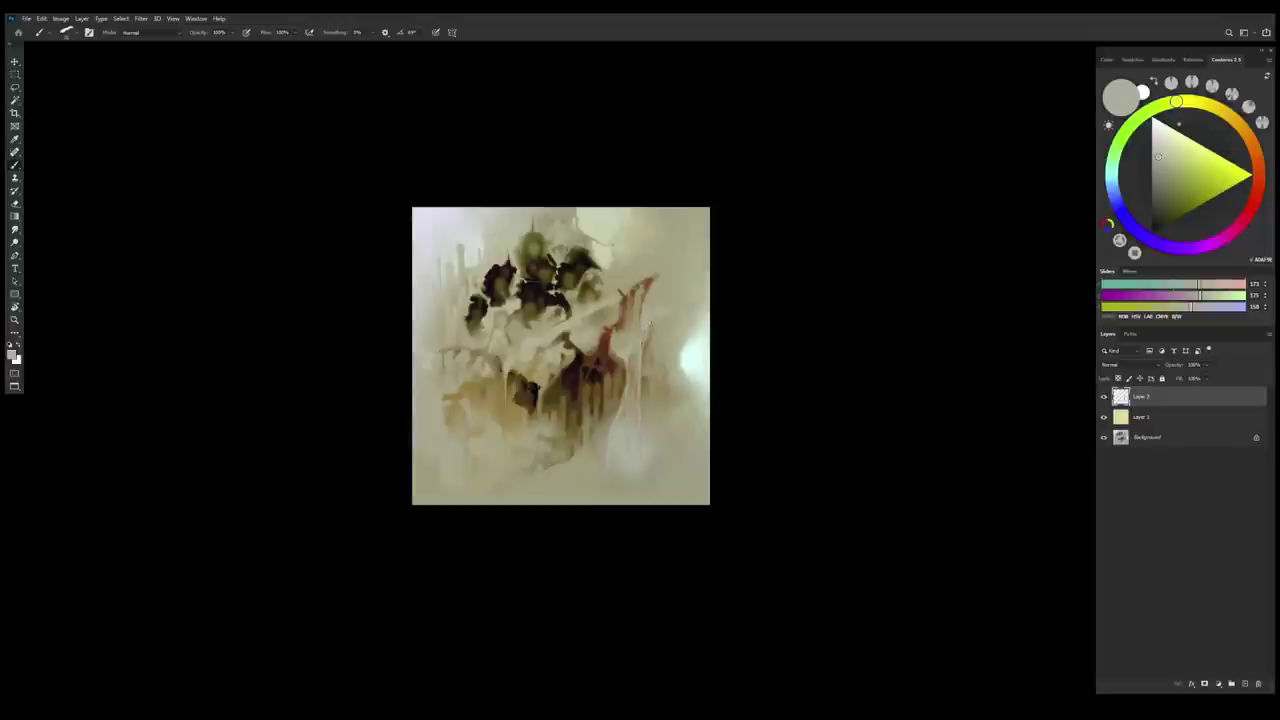
{"action": "left_click", "coordinate": [661, 323], "text": "alt"}
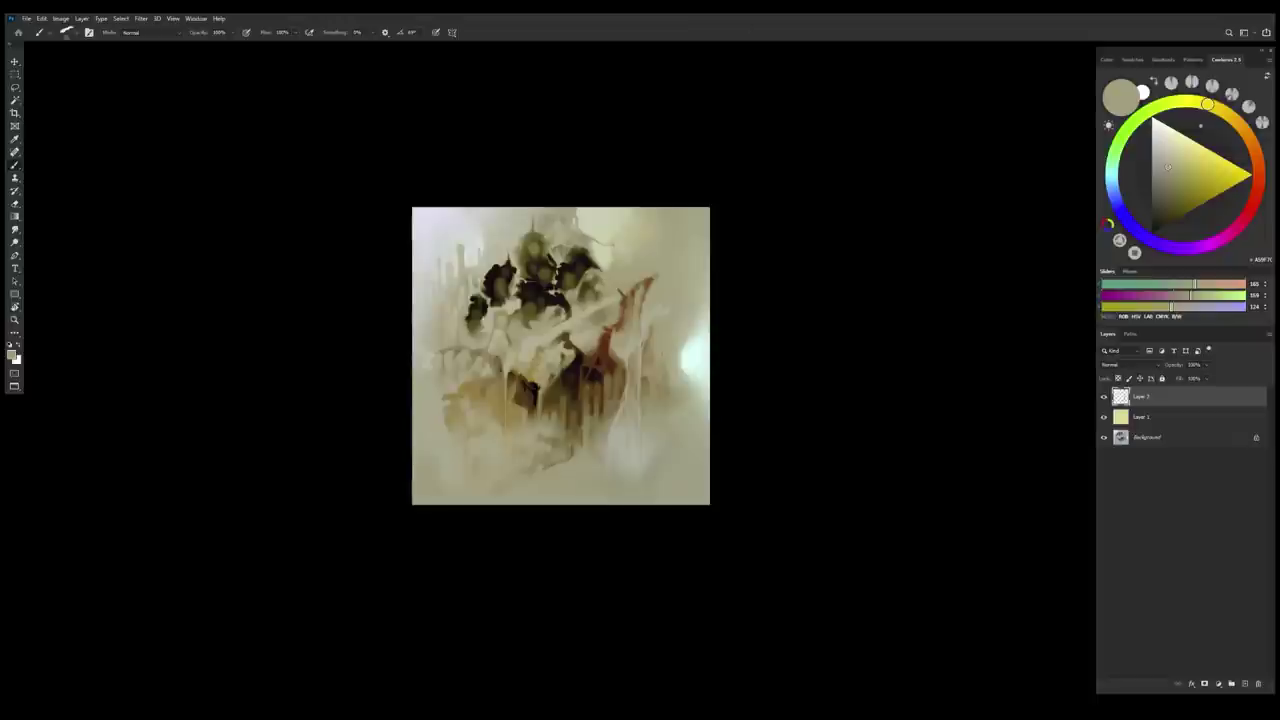
{"action": "key", "text": "ctrl+f"}
{"action": "key", "text": "ctrl+f"}
{"action": "left_click", "coordinate": [657, 312], "text": "alt"}
{"action": "left_click", "coordinate": [651, 333], "text": "alt"}
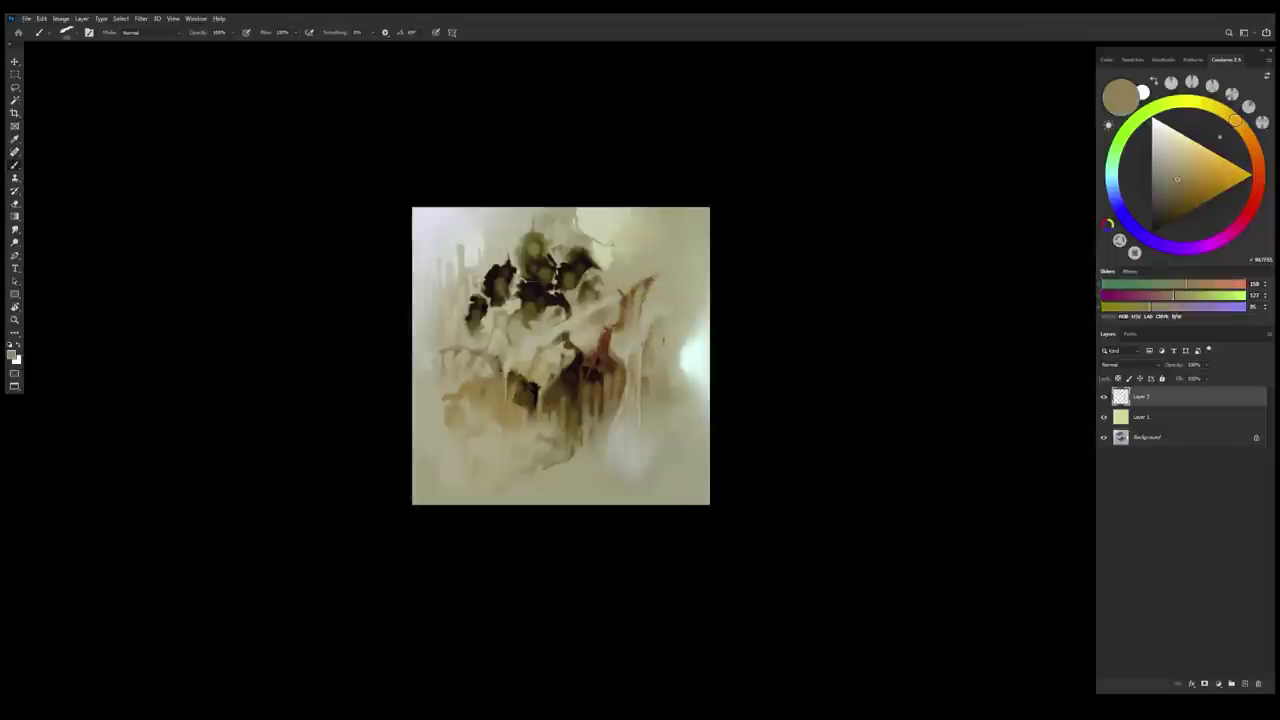
{"action": "left_click", "coordinate": [670, 342], "text": "alt"}
{"action": "left_click", "coordinate": [665, 340], "text": "alt"}
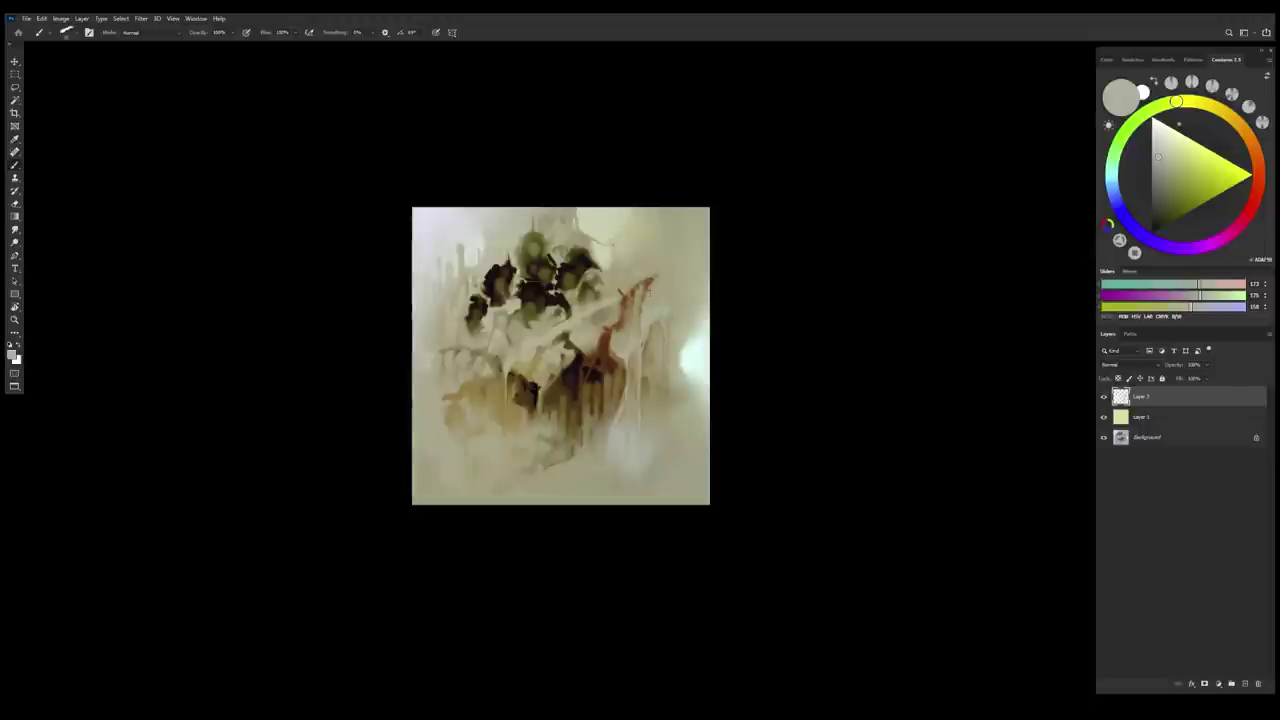
Blend sampled greyish beige tones into the background between the red form's upper tip and the bright glow
{"action": "left_click", "coordinate": [653, 298], "text": "alt"}
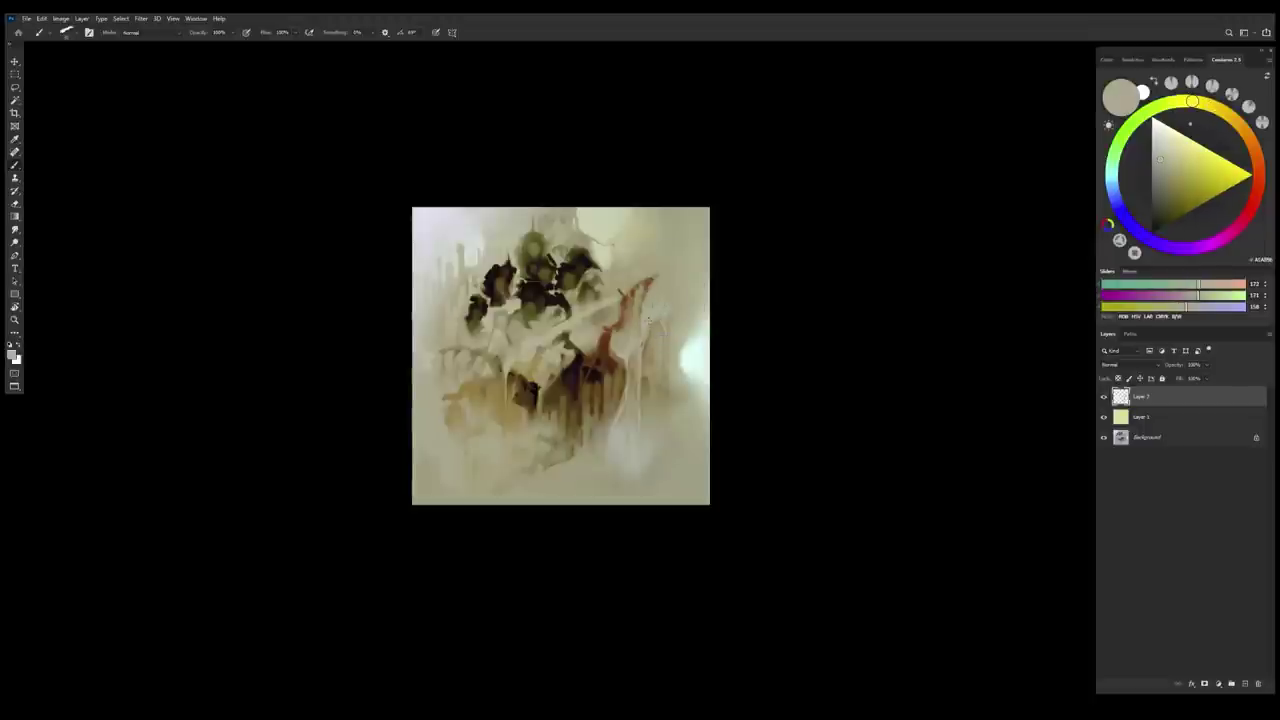
{"action": "left_click", "coordinate": [660, 312], "text": "alt"}
{"action": "left_click", "coordinate": [669, 305], "text": "alt"}
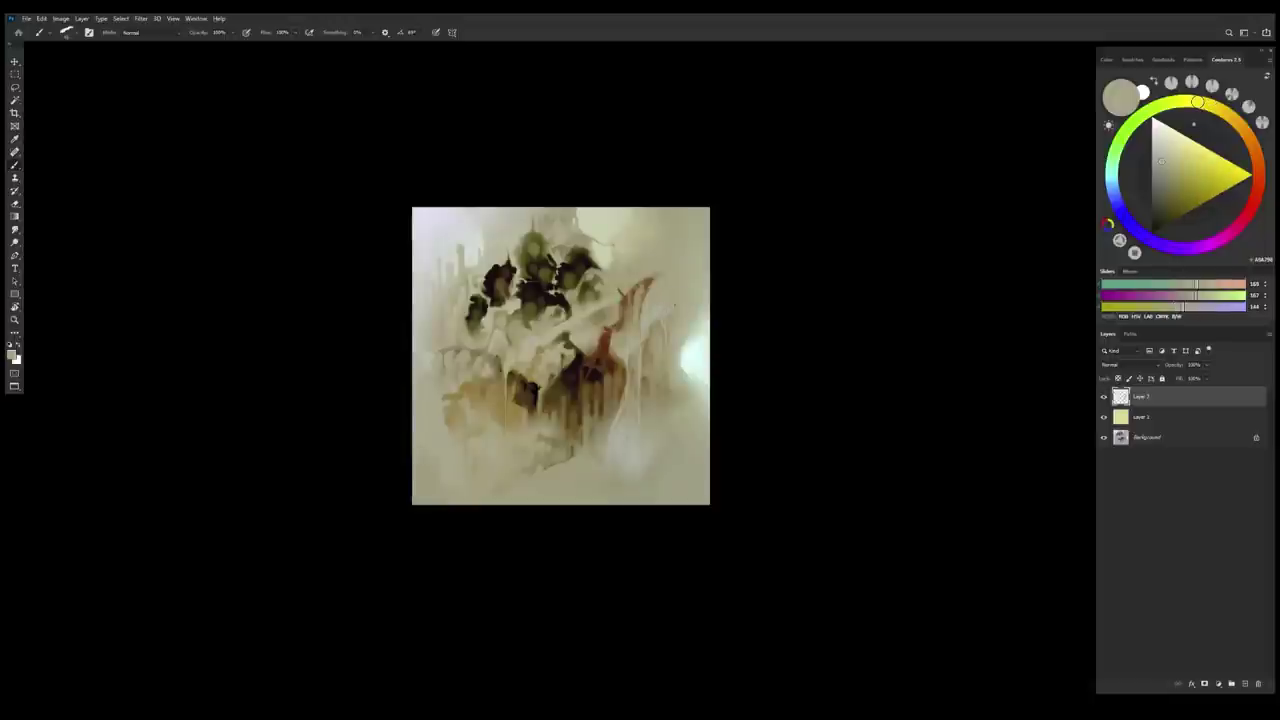
{"action": "left_click", "coordinate": [681, 290], "text": "alt"}
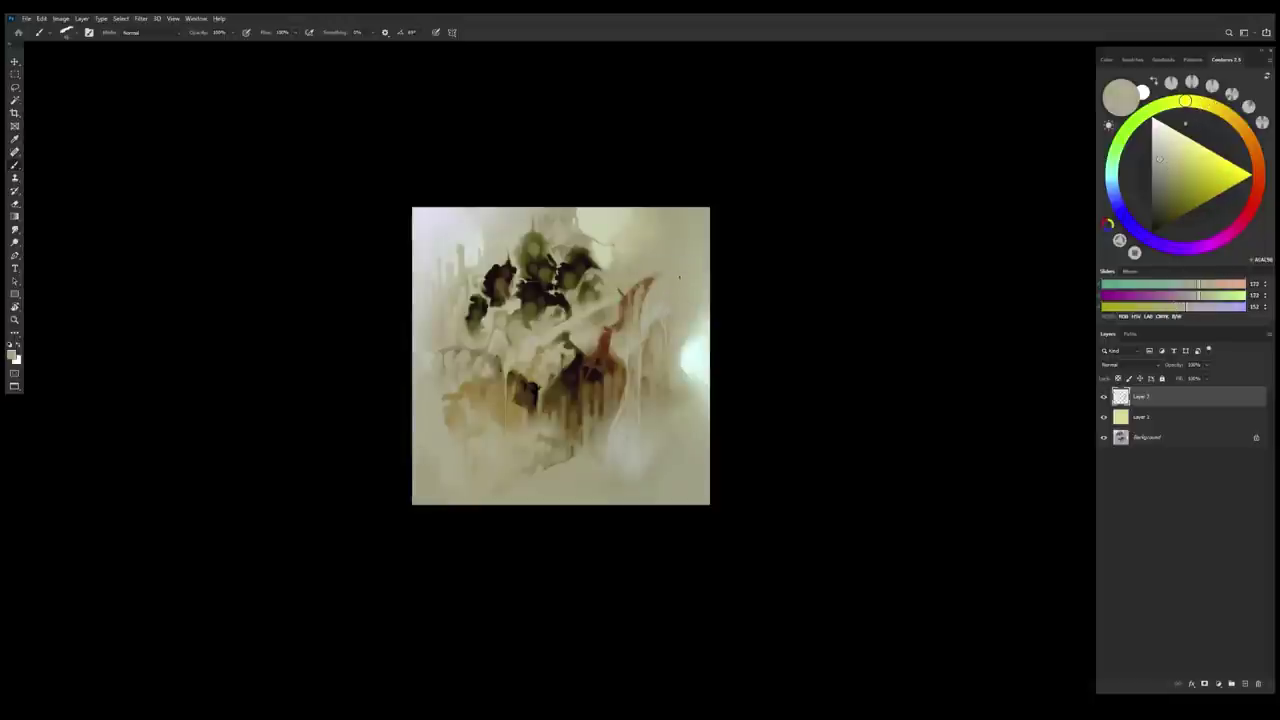
{"action": "left_click", "coordinate": [666, 292], "text": "alt"}
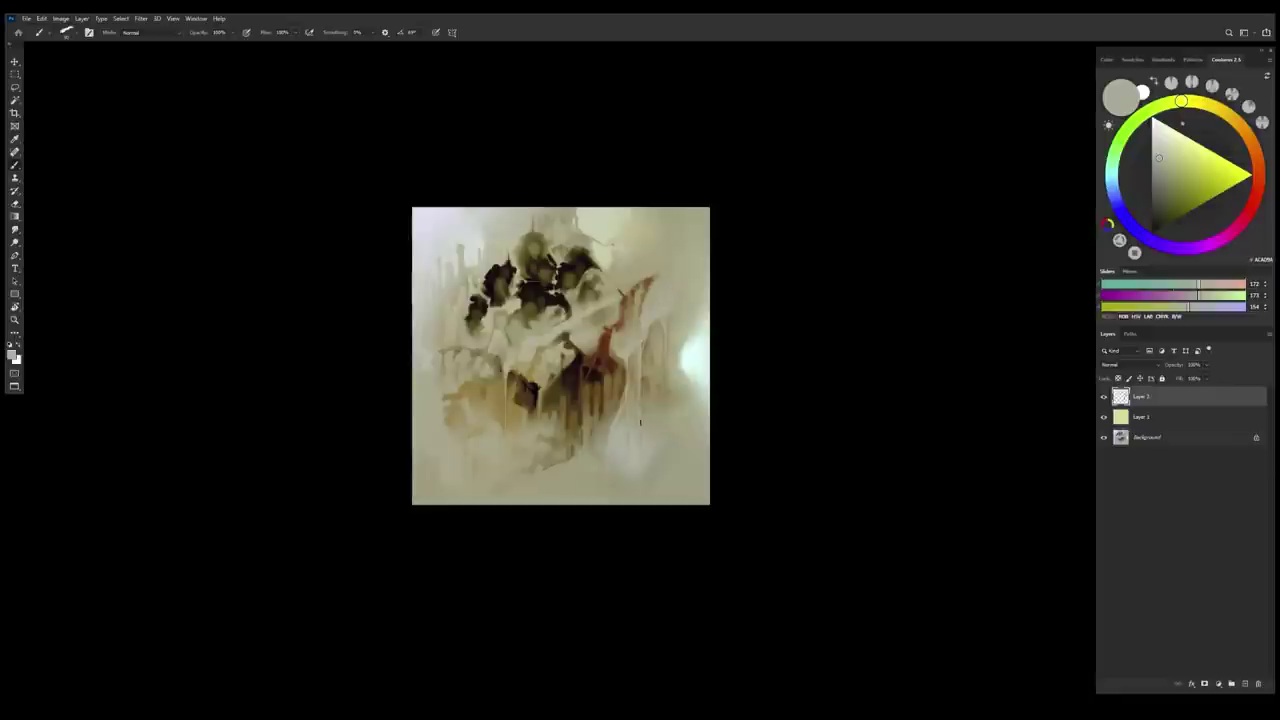
Paint the upper end of the pale arch beside the red form with sampled light grey and beige strokes
{"action": "left_click", "coordinate": [663, 311], "text": "alt"}
{"action": "left_click", "coordinate": [661, 312], "text": "alt"}
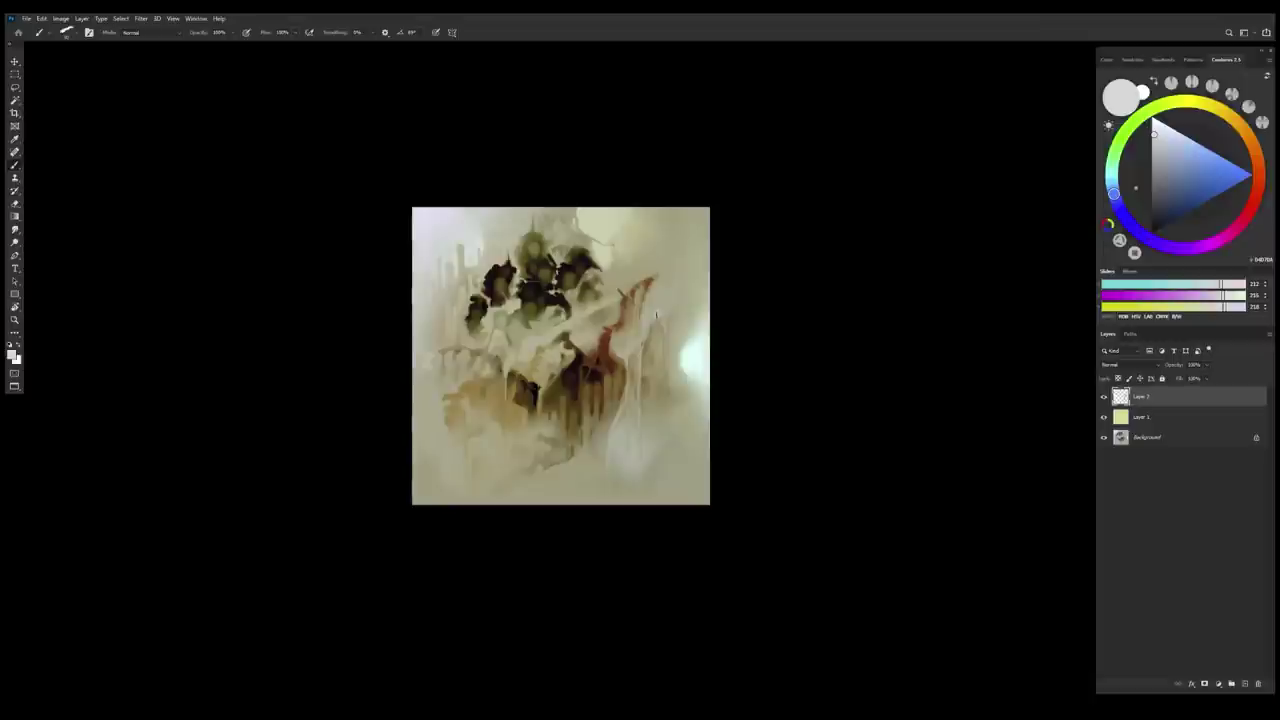
{"action": "left_click", "coordinate": [647, 312], "text": "alt"}
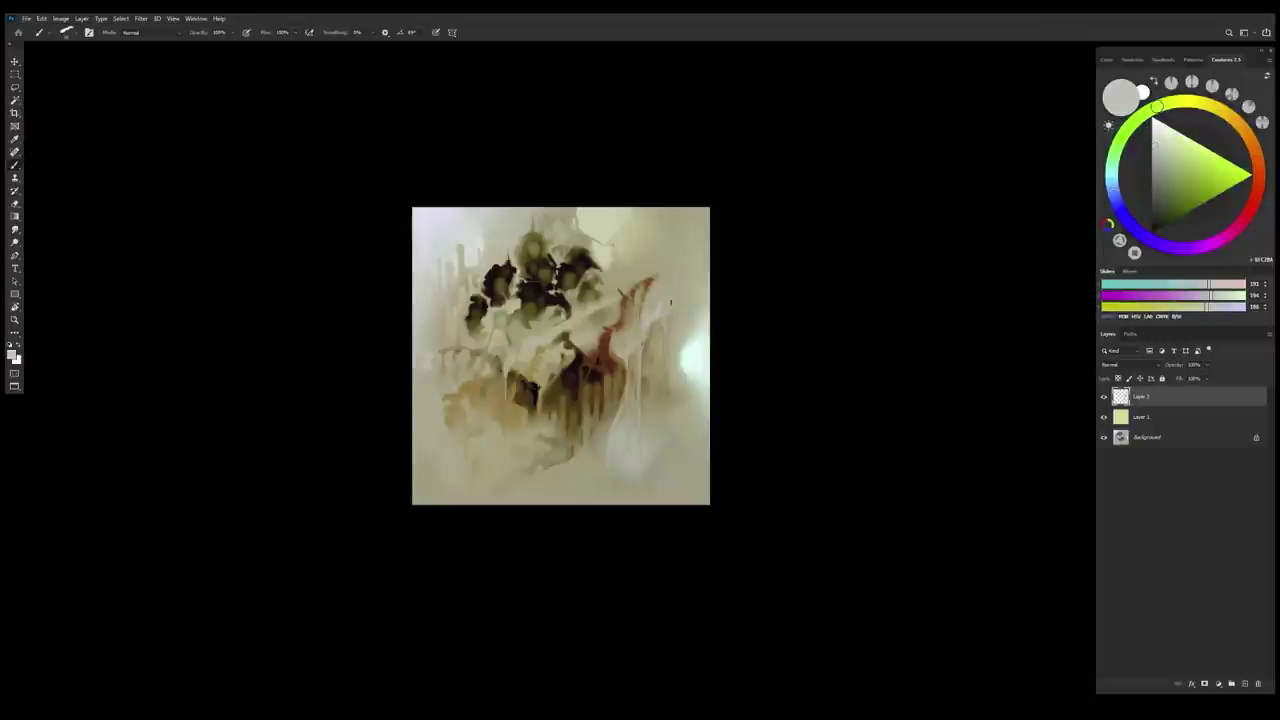
{"action": "left_click", "coordinate": [648, 318], "text": "alt"}
{"action": "left_click", "coordinate": [650, 322], "text": "alt"}
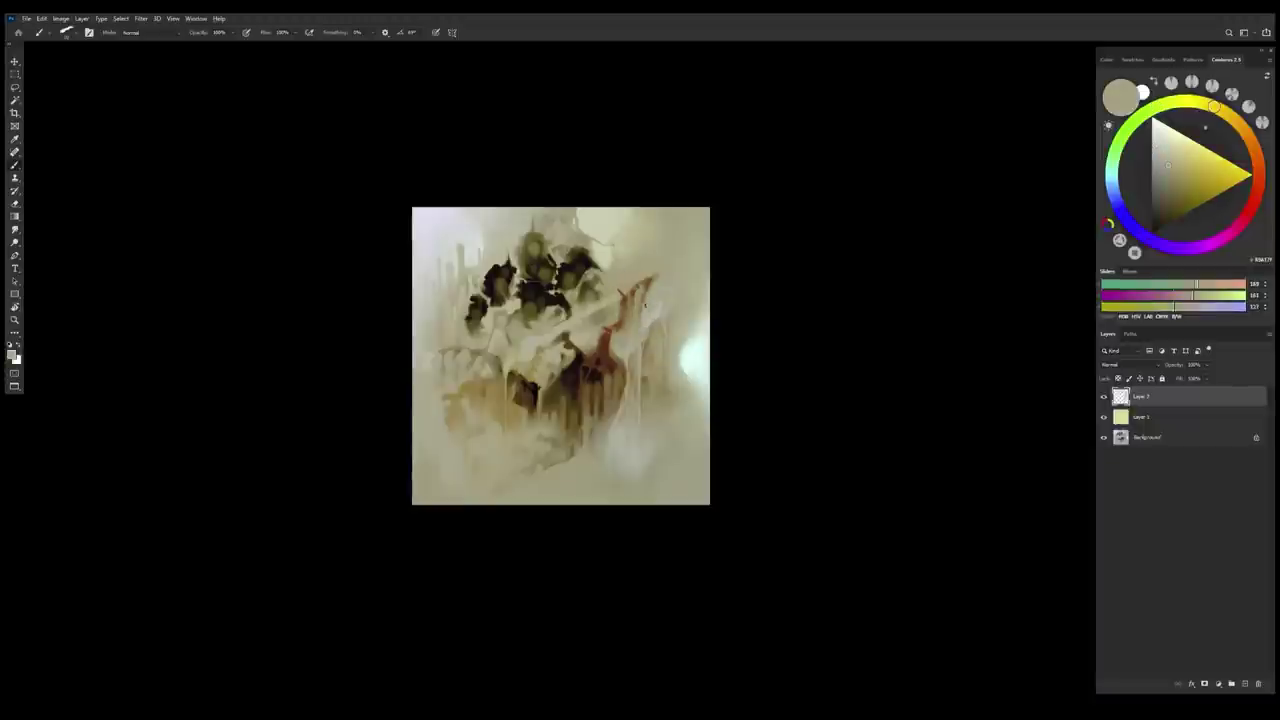
{"action": "left_click", "coordinate": [648, 350], "text": "alt"}
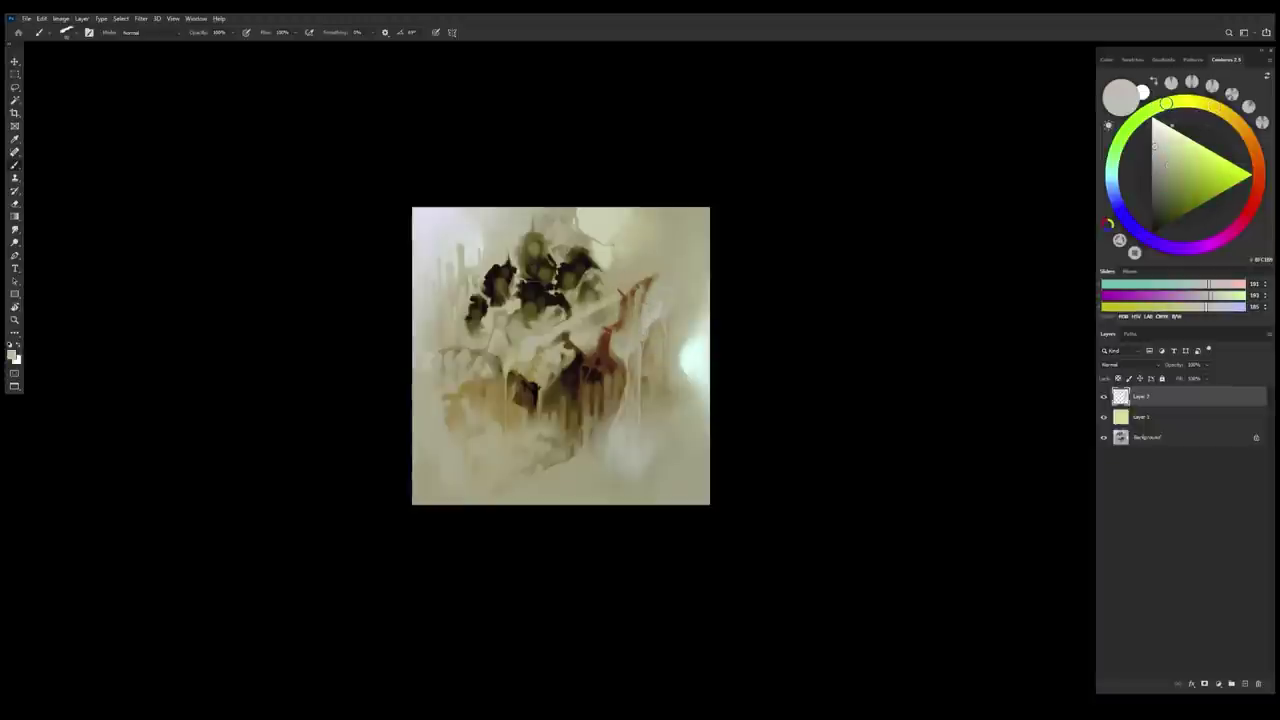
{"action": "left_click", "coordinate": [651, 330], "text": "alt"}
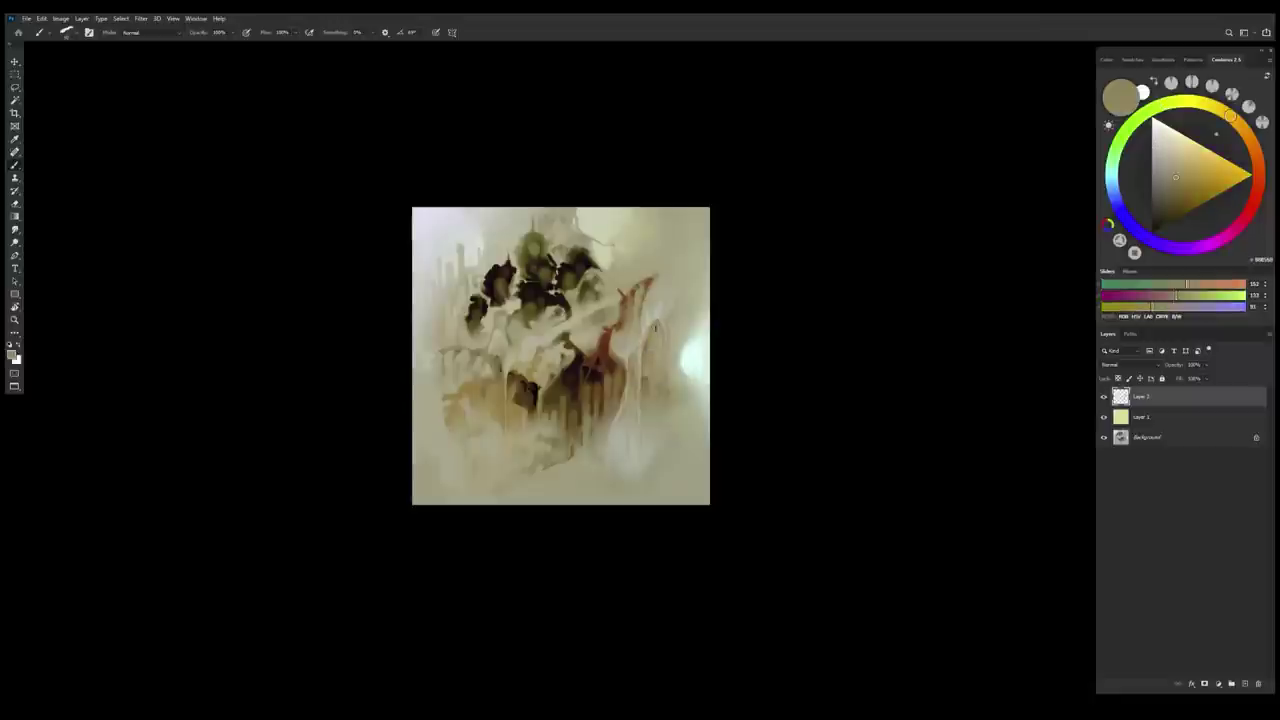
Shape the brown peak inside the pale arch with sampled brown and define its outer edge with pale grey
{"action": "left_click", "coordinate": [655, 362], "text": "alt"}
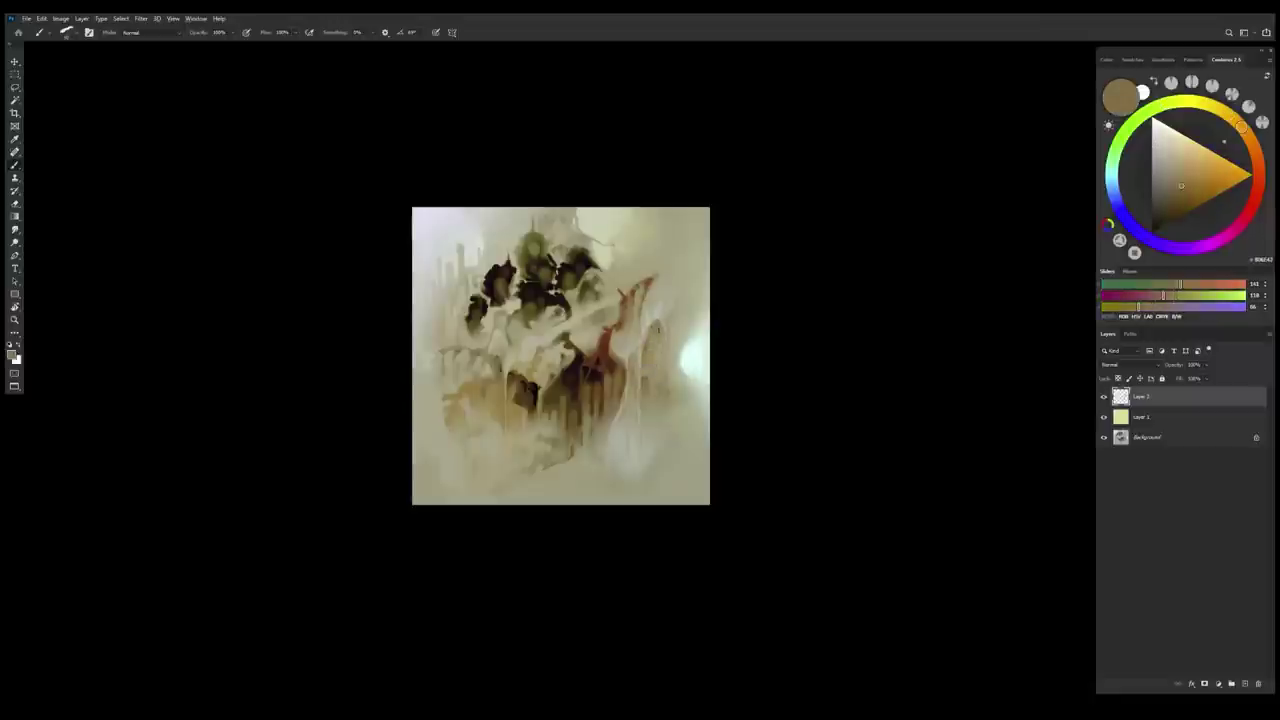
{"action": "left_click", "coordinate": [658, 343], "text": "alt"}
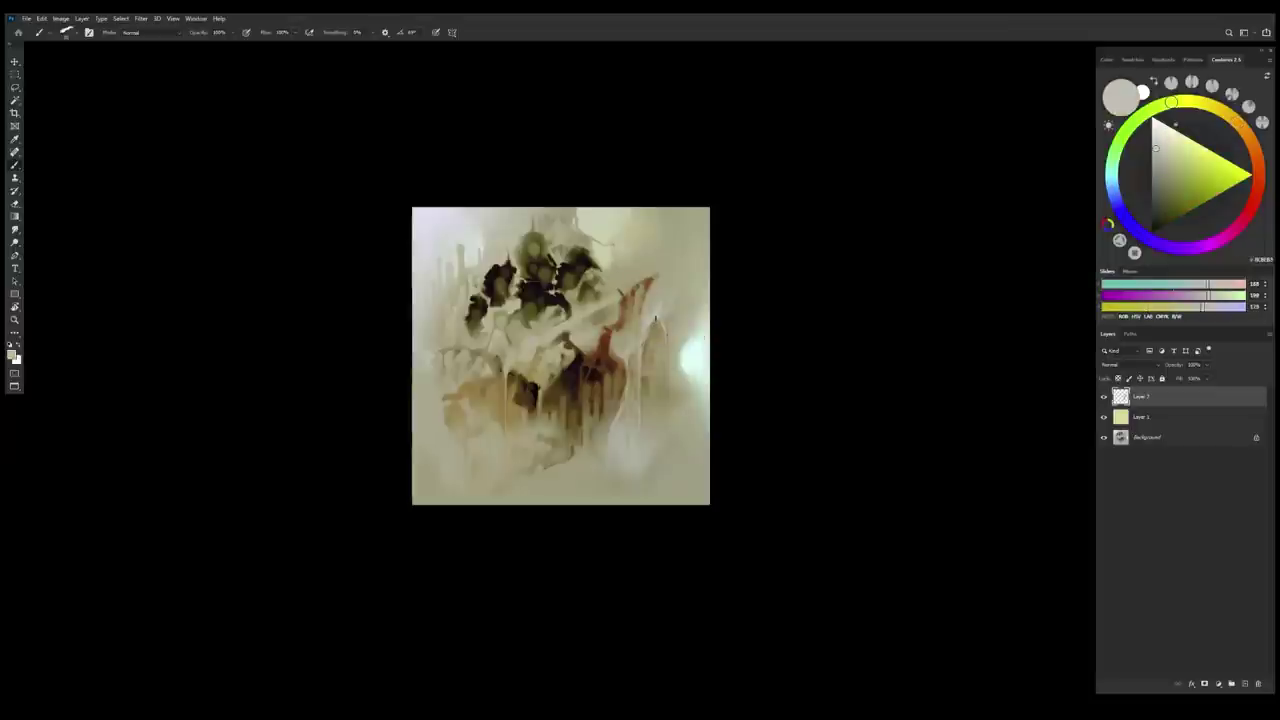
{"action": "left_click_drag", "start_coordinate": [657, 320], "coordinate": [653, 326]}
{"action": "left_click", "coordinate": [665, 342], "text": "alt"}
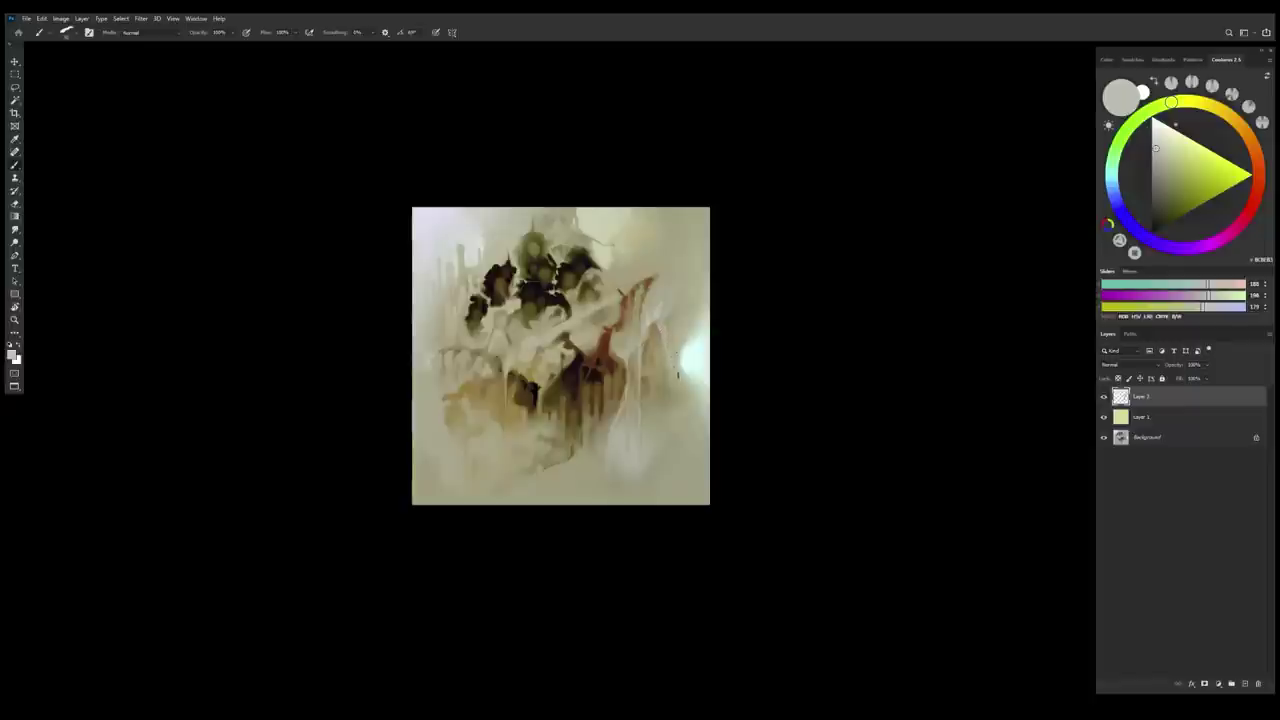
{"action": "left_click", "coordinate": [674, 343], "text": "alt"}
{"action": "left_click", "coordinate": [674, 360], "text": "alt"}
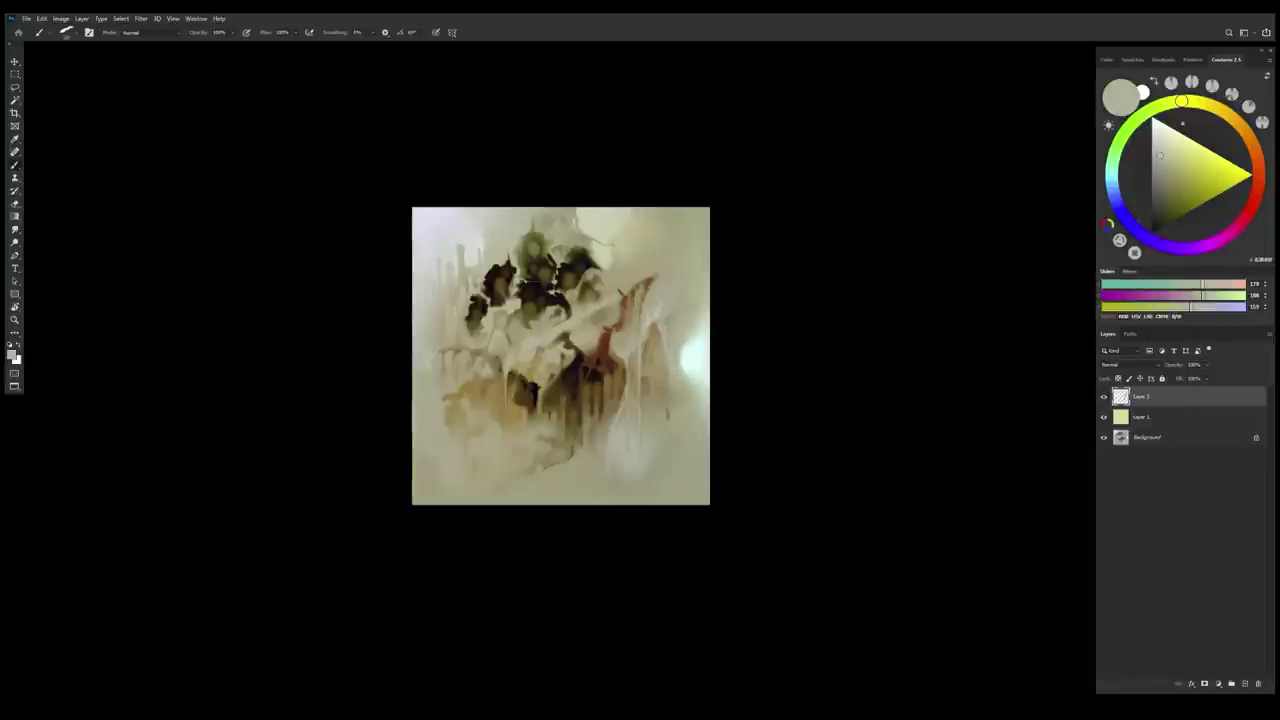
Rework the pale drips between the arch and the red form with sampled near-white, light grey and tan tones
{"action": "left_click", "coordinate": [651, 340], "text": "alt"}
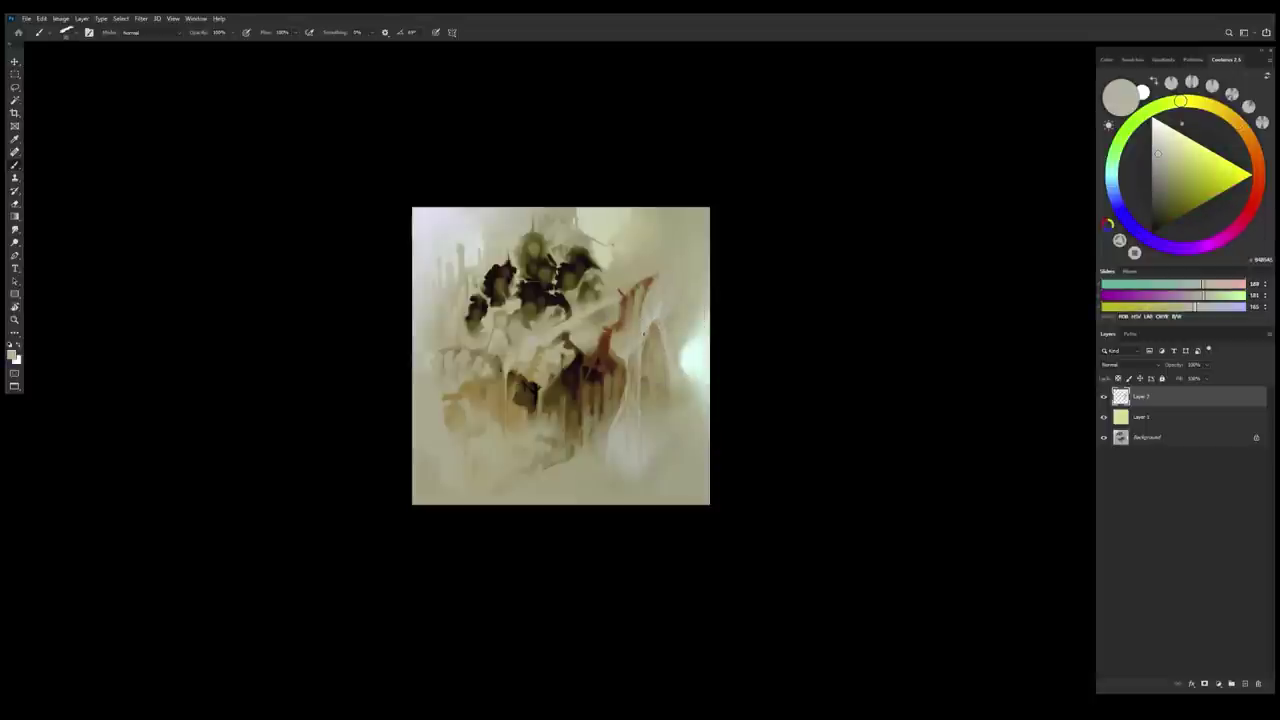
{"action": "left_click", "coordinate": [462, 262], "text": "alt"}
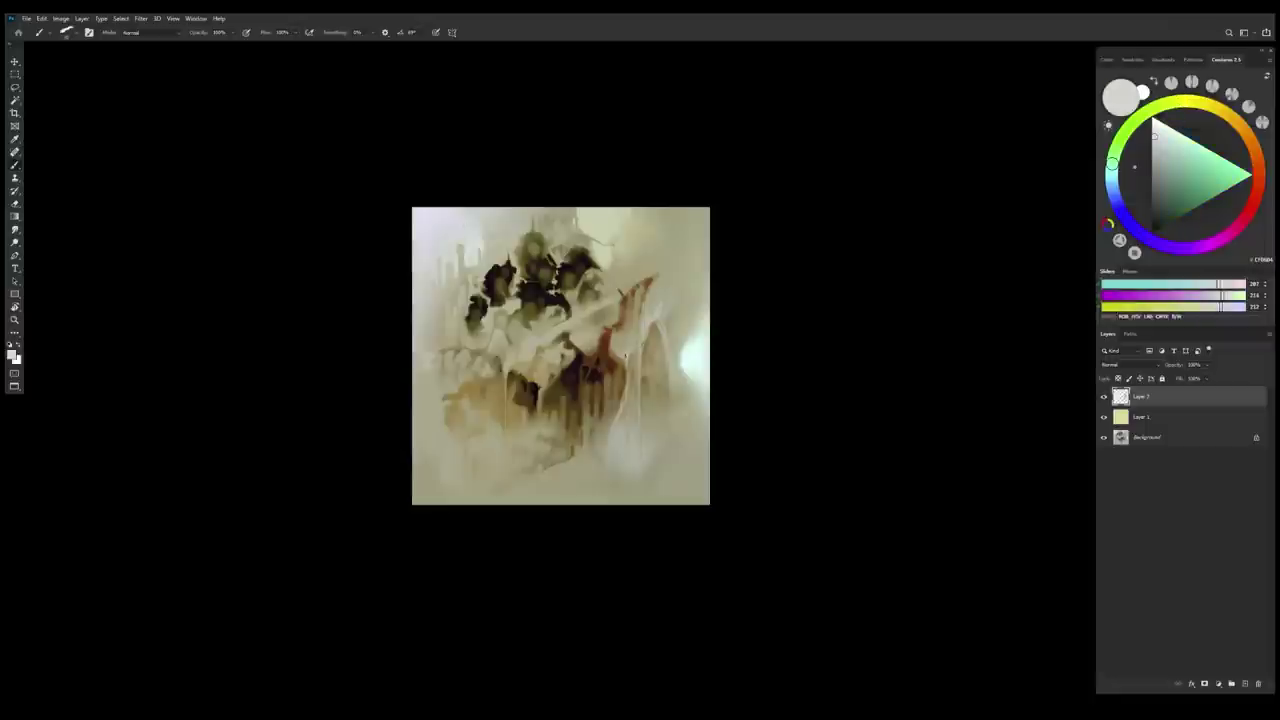
{"action": "left_click", "coordinate": [621, 372], "text": "alt"}
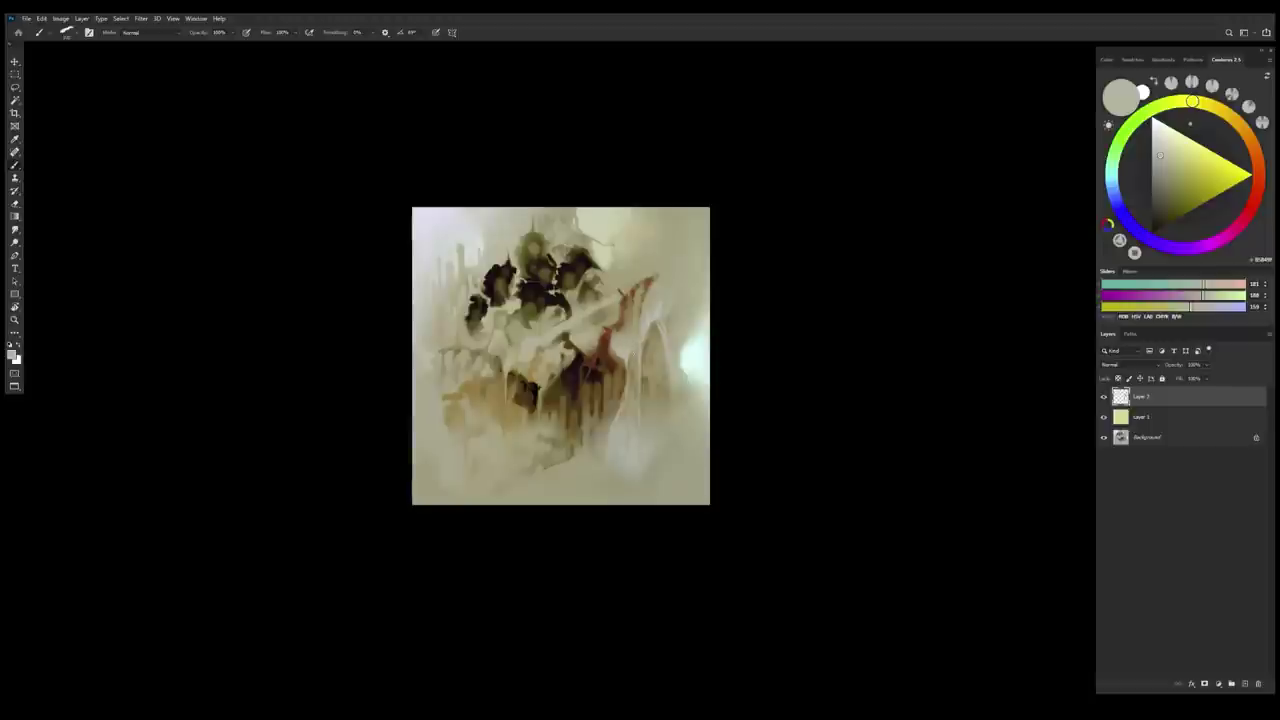
{"action": "left_click", "coordinate": [625, 368], "text": "alt"}
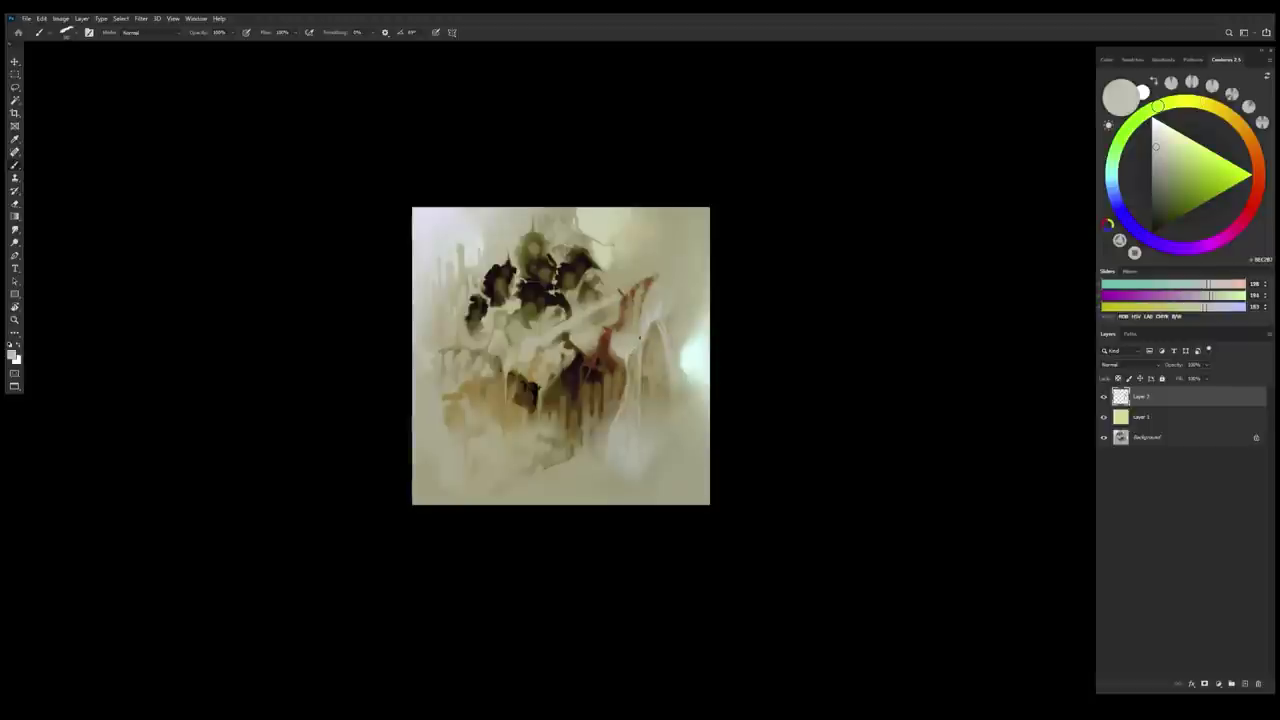
{"action": "left_click", "coordinate": [633, 346], "text": "alt"}
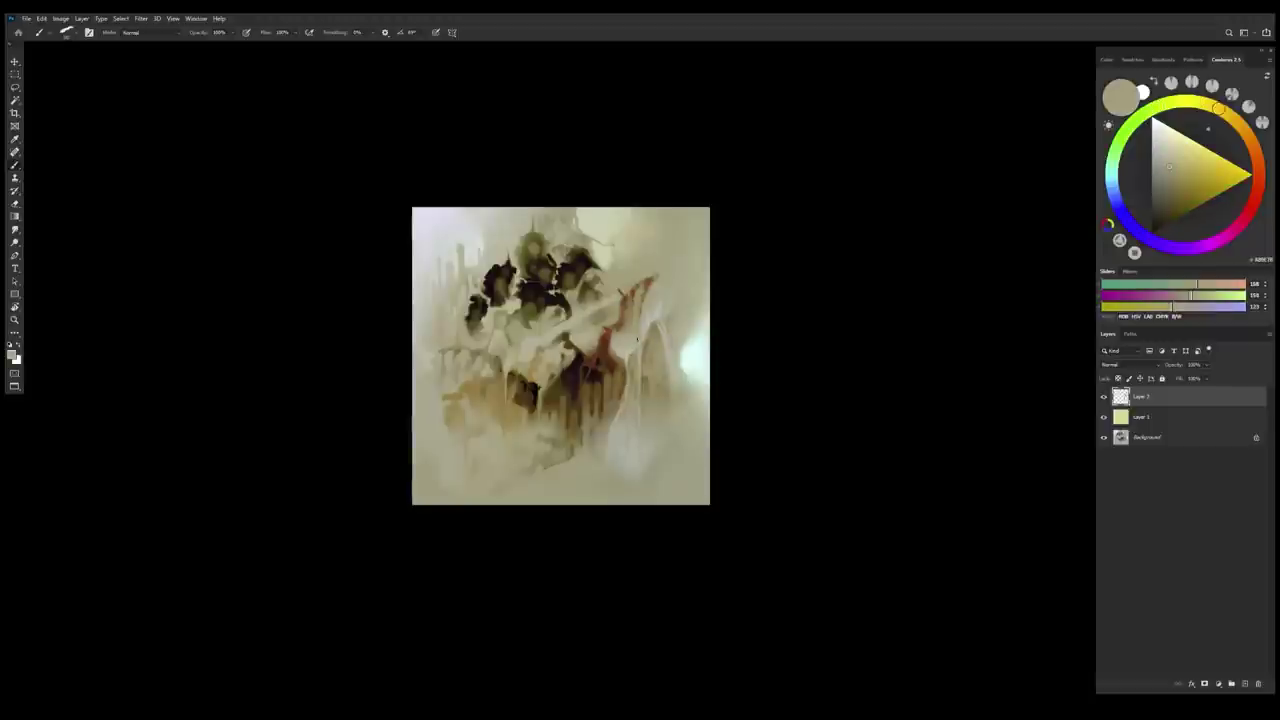
{"action": "left_click", "coordinate": [624, 370], "text": "alt"}
{"action": "left_click", "coordinate": [628, 354], "text": "alt"}
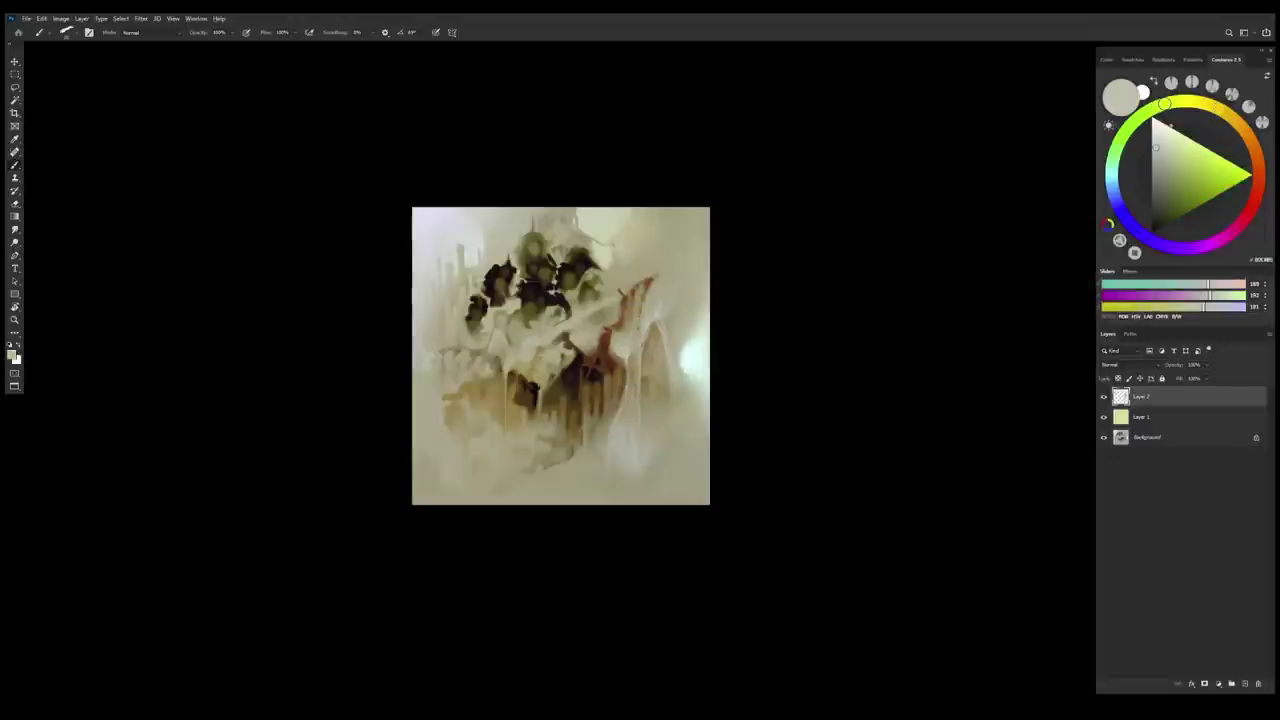
Refine the arch's inner edge and the thin drips next to the red form with sampled tan and pale grey
{"action": "left_click", "coordinate": [643, 358], "text": "alt"}
{"action": "left_click", "coordinate": [646, 362], "text": "alt"}
{"action": "left_click", "coordinate": [645, 358], "text": "alt"}
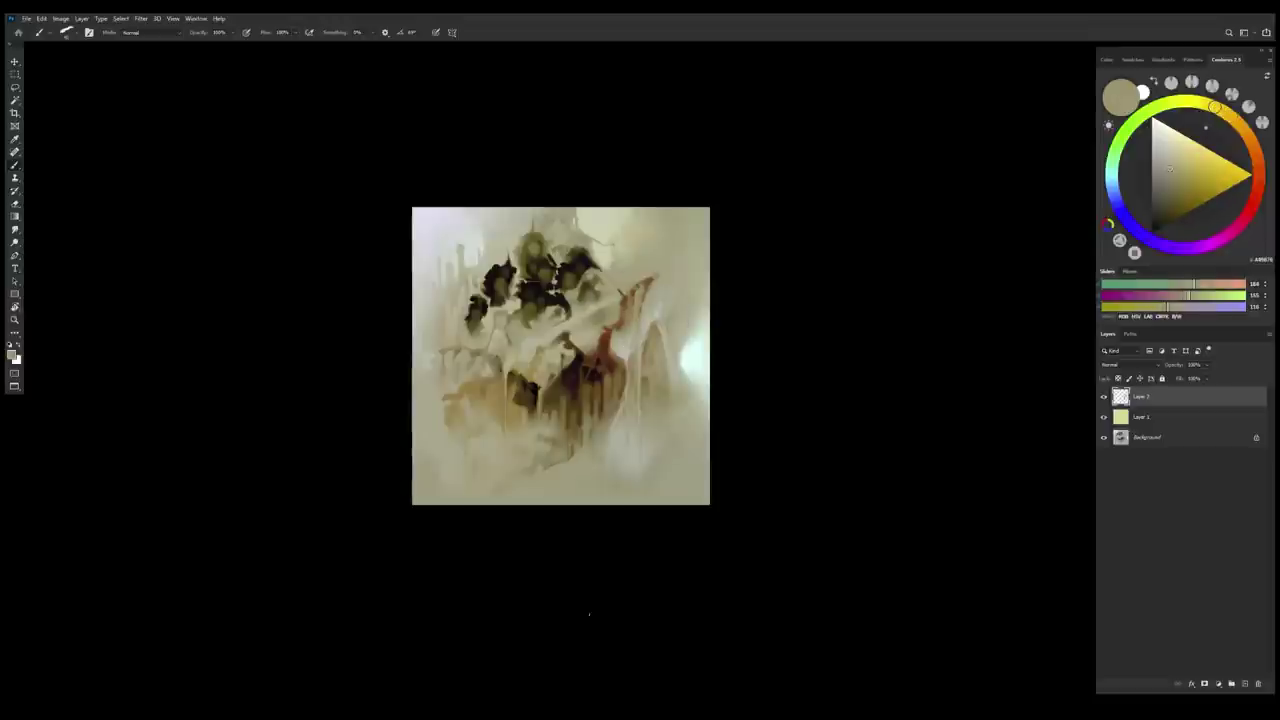
{"action": "left_click", "coordinate": [627, 376], "text": "alt"}
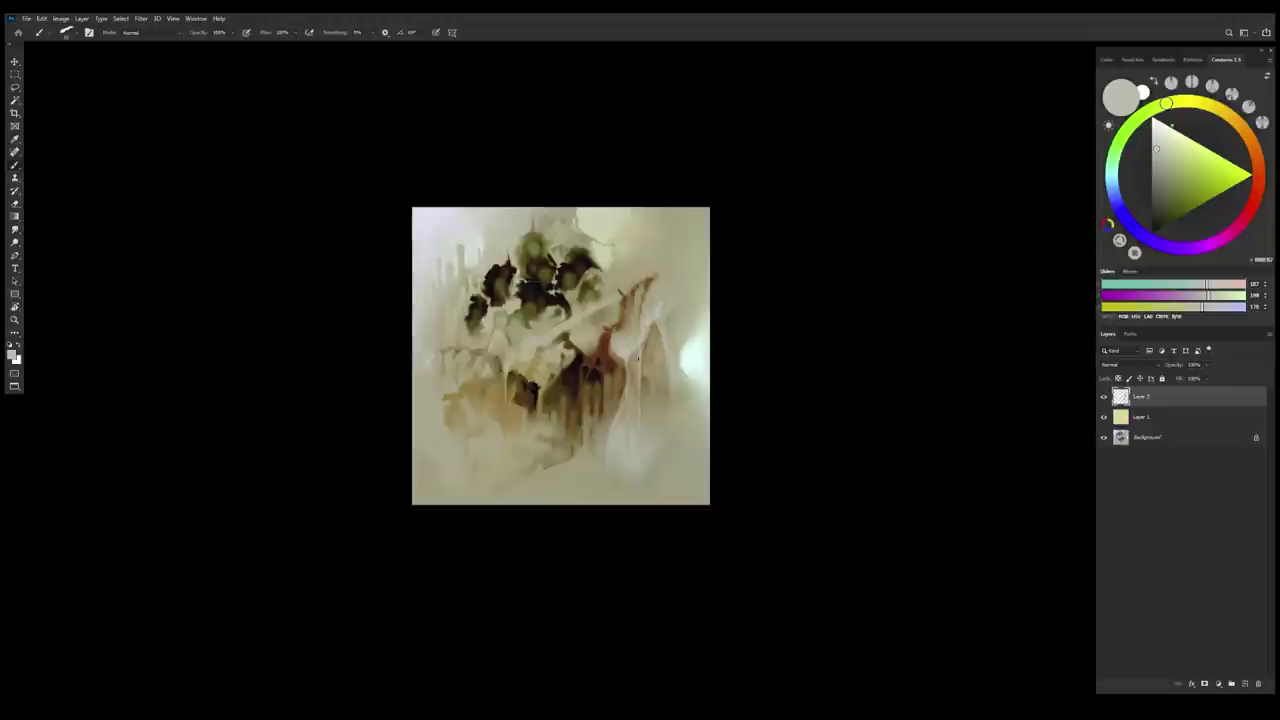
{"action": "left_click", "coordinate": [633, 373], "text": "alt"}
{"action": "left_click", "coordinate": [635, 347], "text": "alt"}
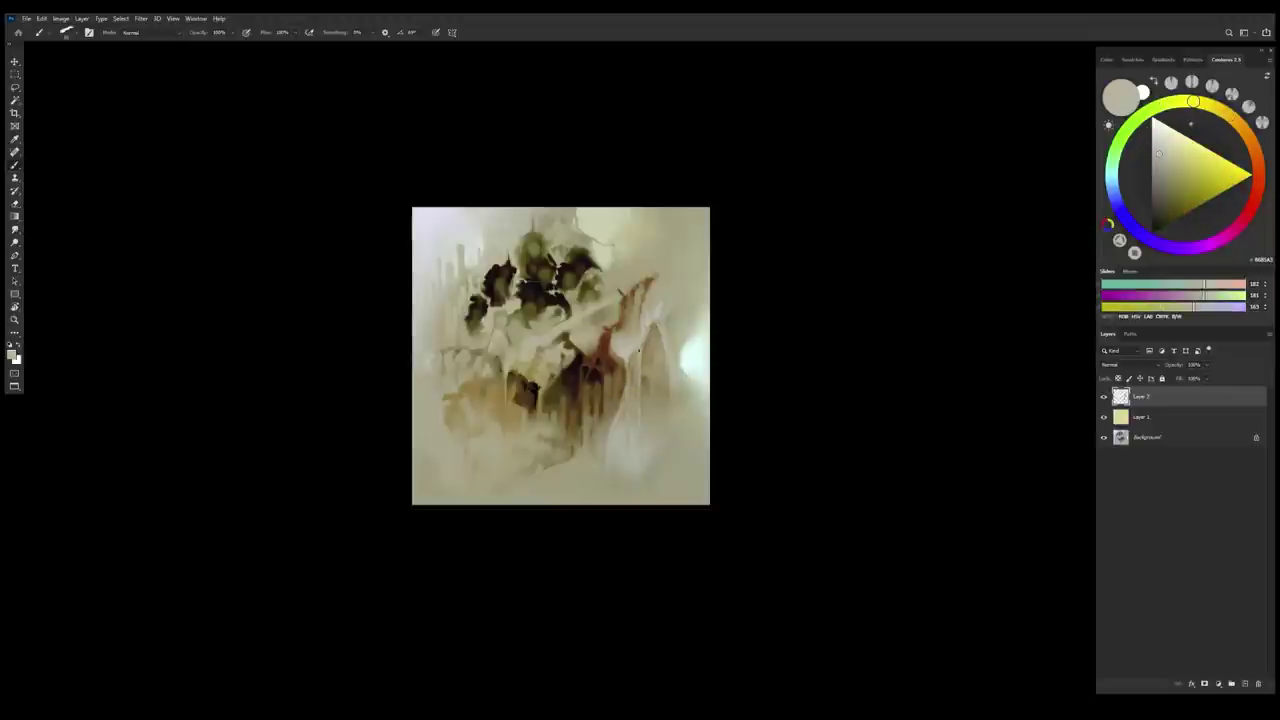
{"action": "left_click", "coordinate": [642, 360], "text": "alt"}
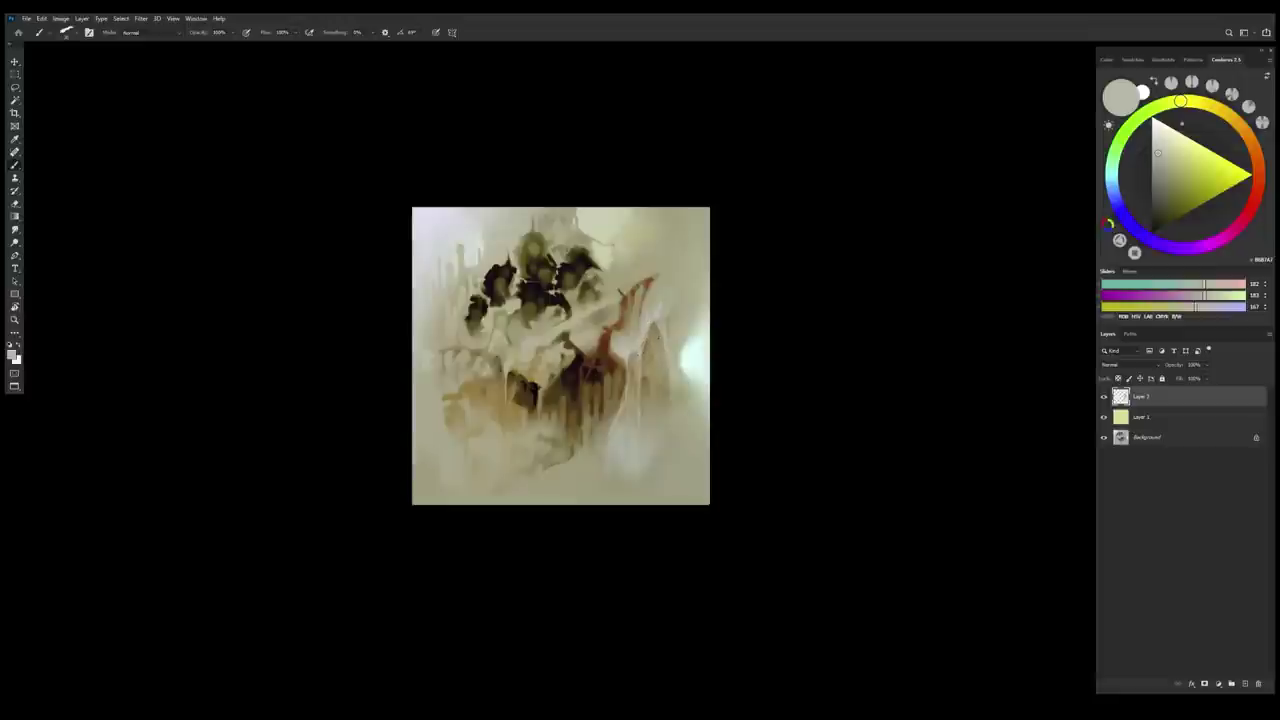
Touch up the edge of the red form's base and the adjoining drip with sampled brown, pale grey and cool near-white
{"action": "left_click", "coordinate": [621, 353], "text": "alt"}
{"action": "left_click", "coordinate": [618, 378], "text": "alt"}
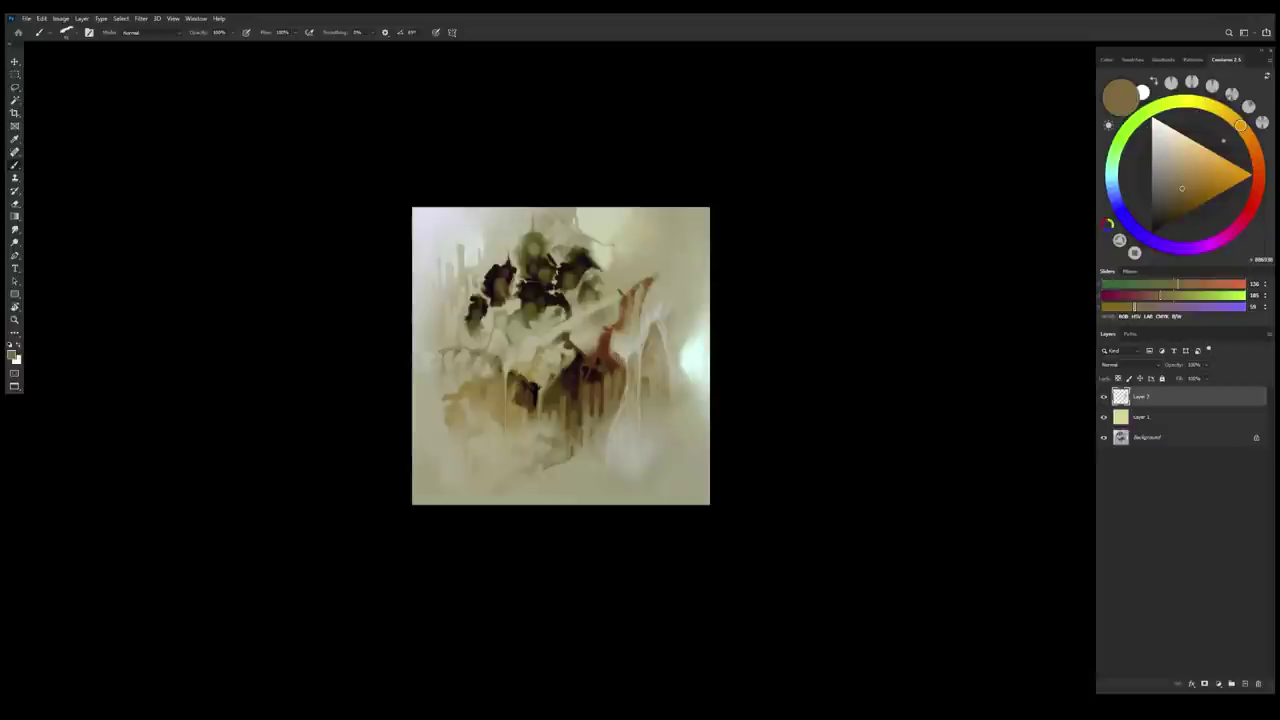
{"action": "left_click", "coordinate": [624, 359], "text": "alt"}
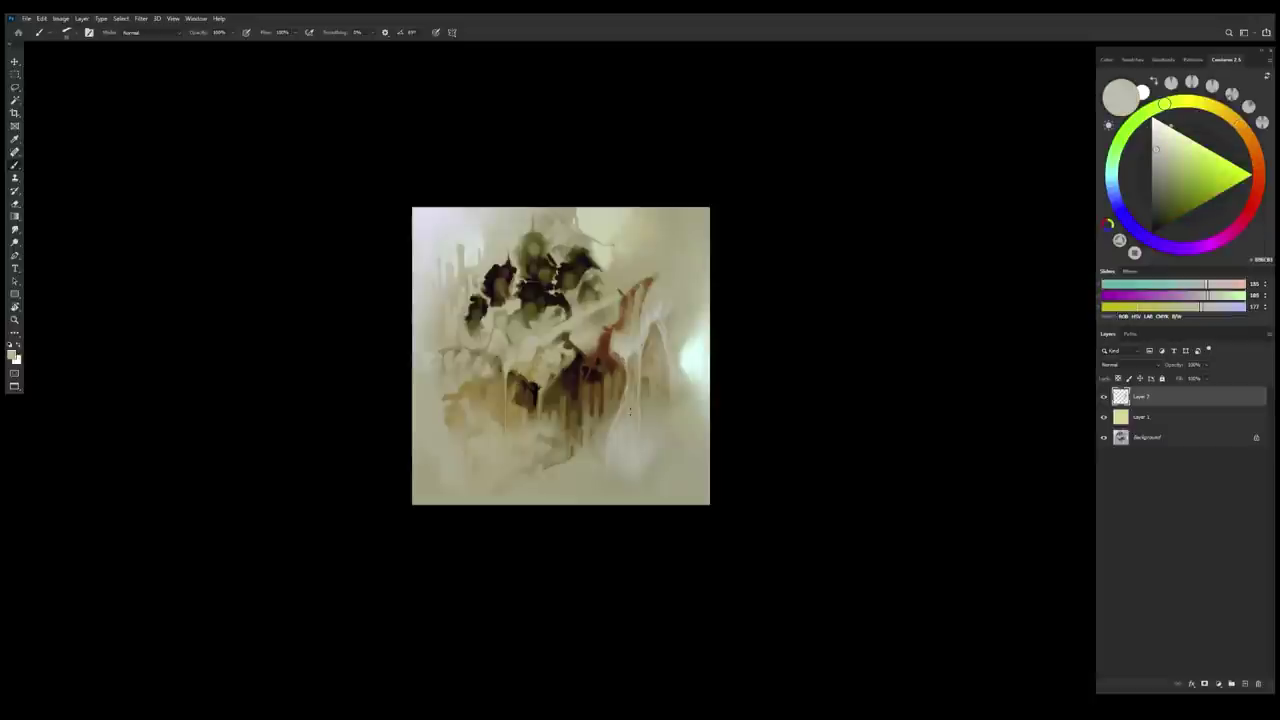
{"action": "left_click", "coordinate": [460, 221], "text": "alt"}
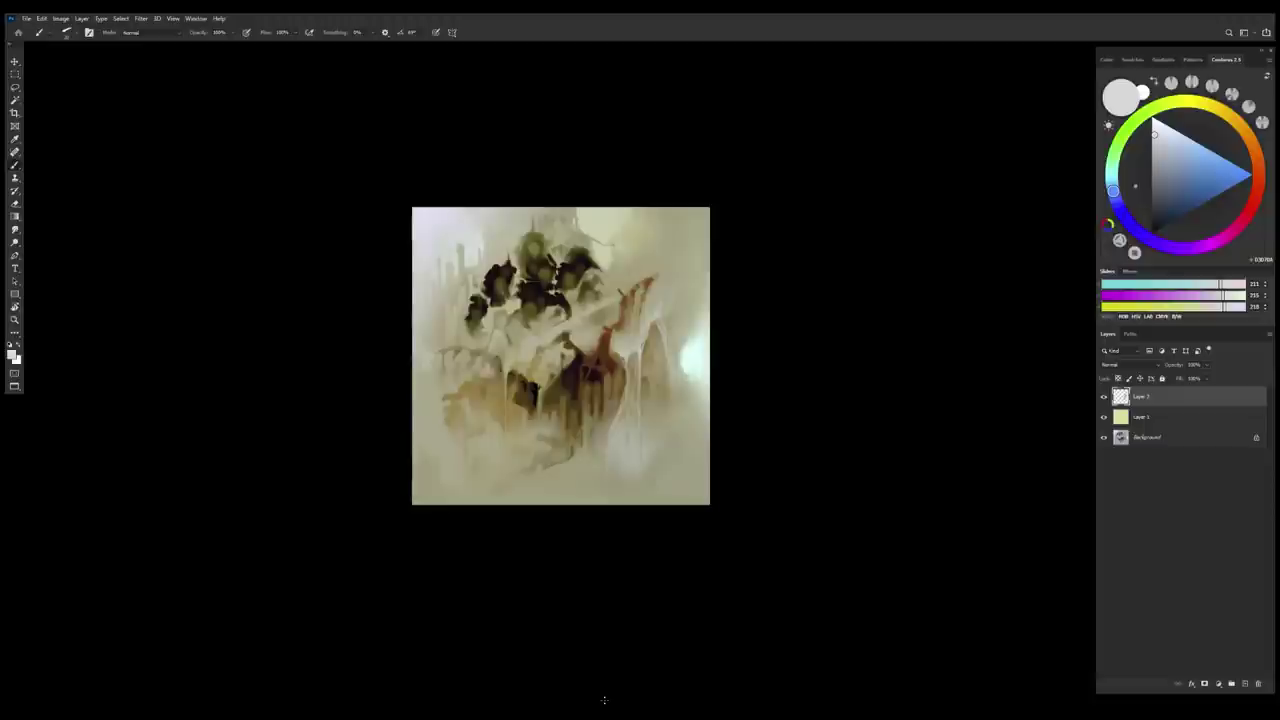
Flip the canvas horizontally and reshape the narrow neck of the red form with sampled beige and brown strokes
{"action": "key", "text": "ctrl+shift+h"}
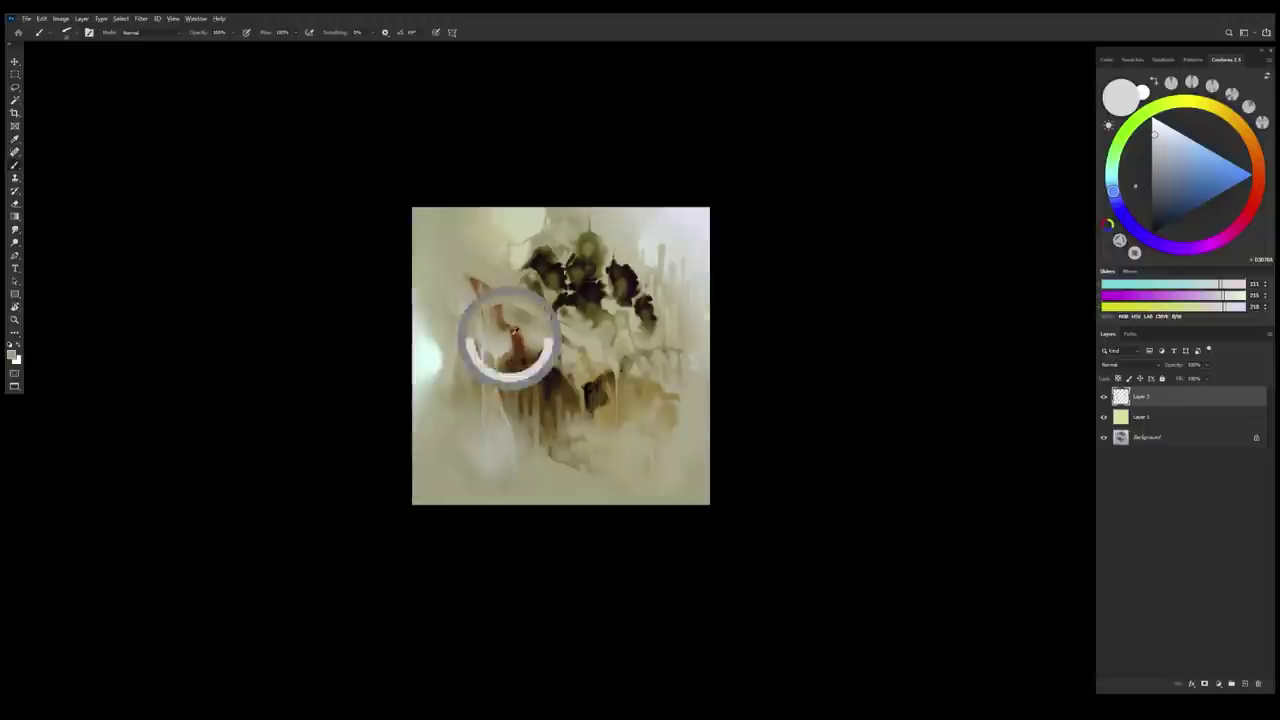
{"action": "left_click", "coordinate": [510, 346], "text": "alt"}
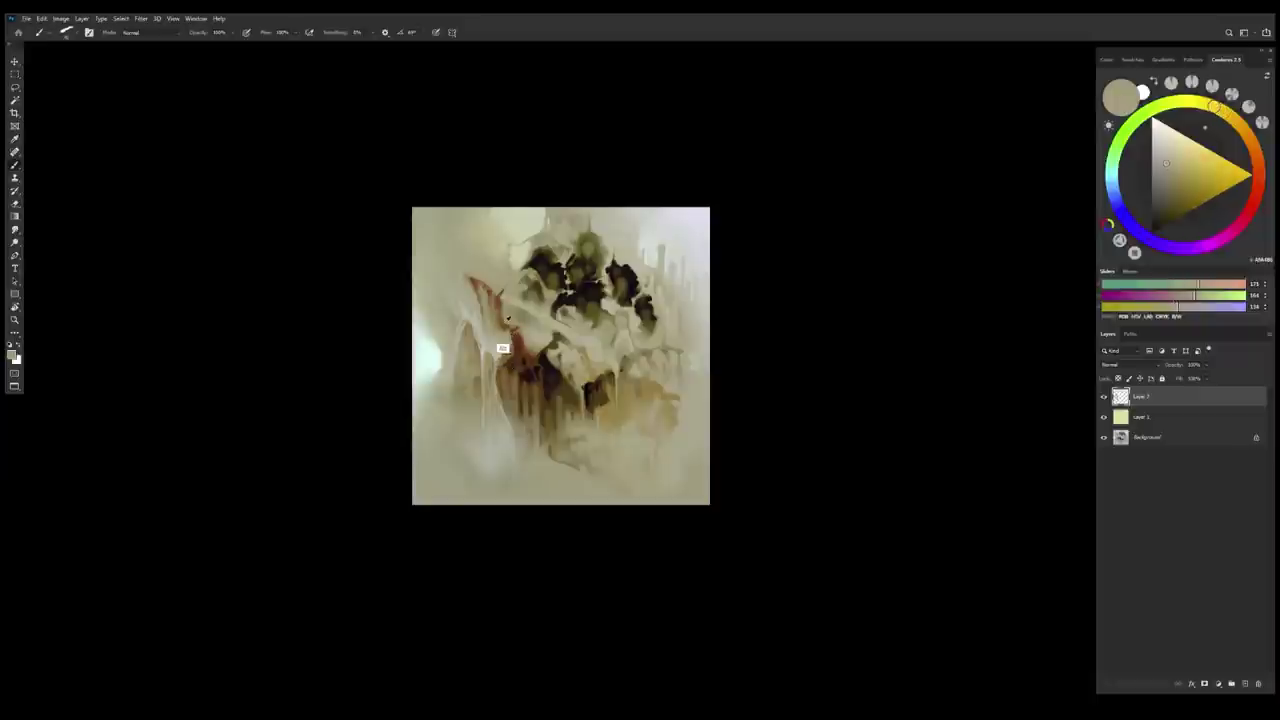
{"action": "left_click", "coordinate": [502, 342], "text": "alt"}
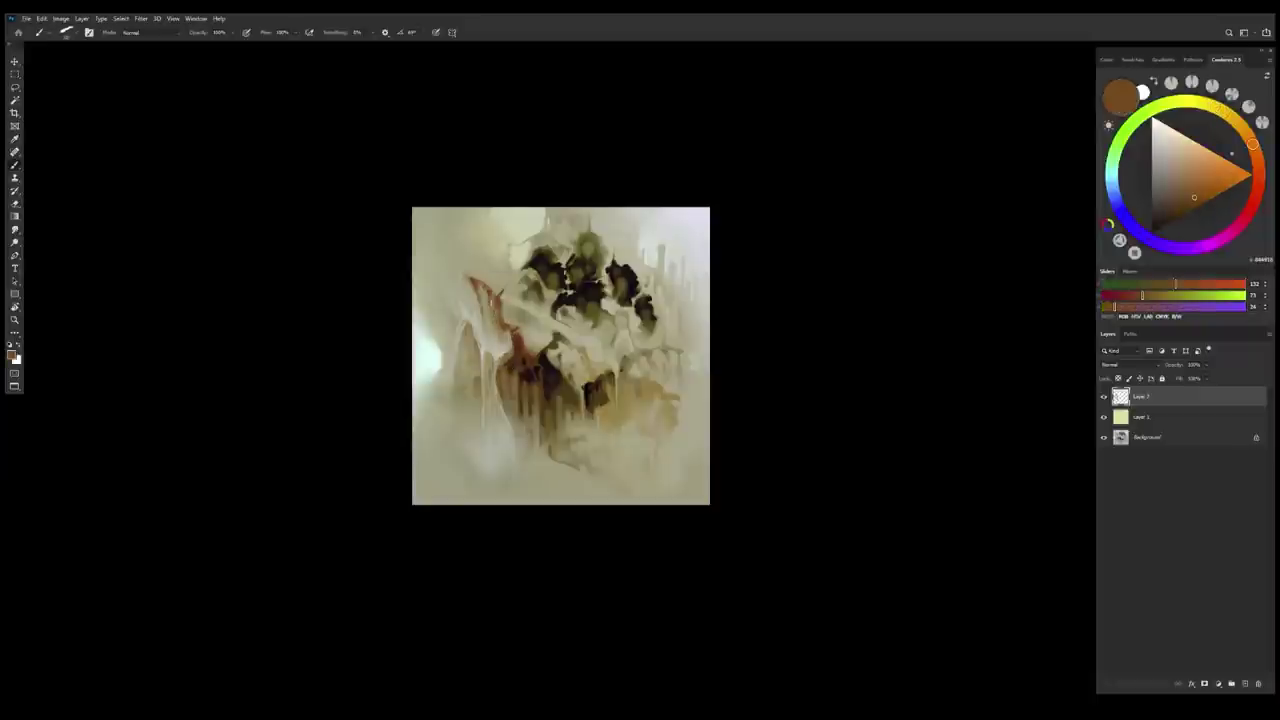
{"action": "left_click", "coordinate": [496, 336], "text": "alt"}
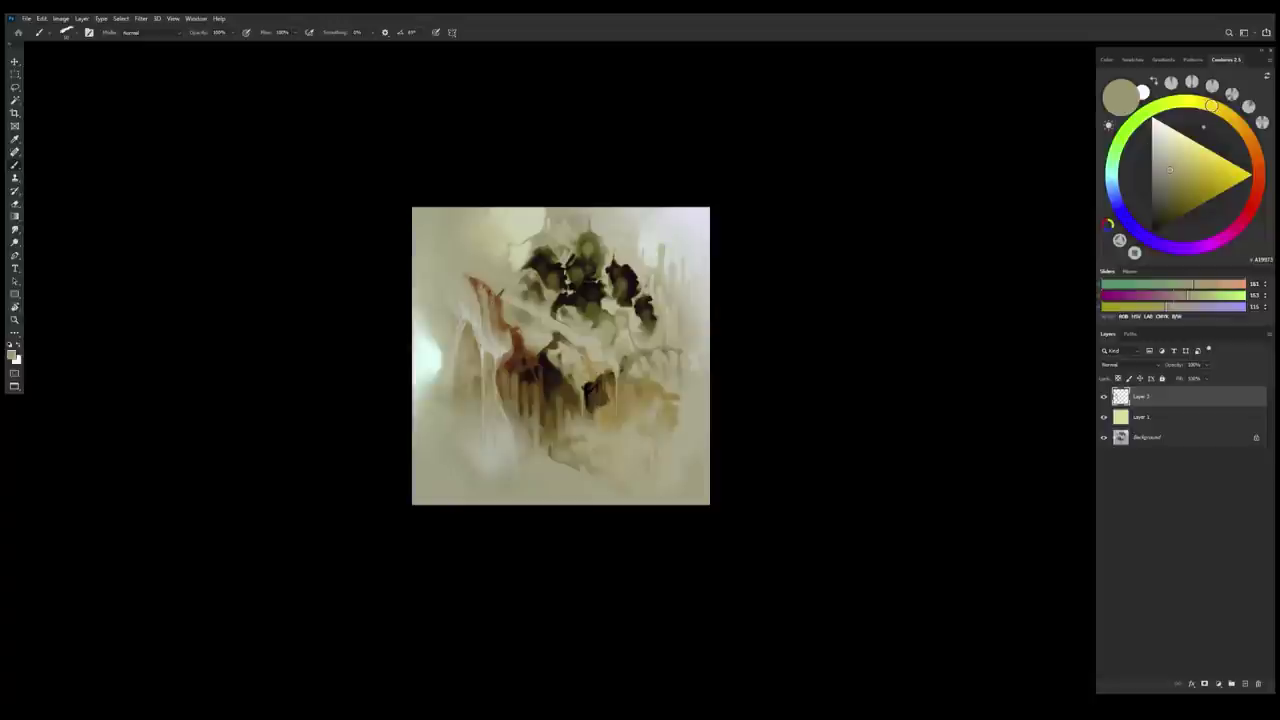
{"action": "left_click", "coordinate": [493, 316], "text": "alt"}
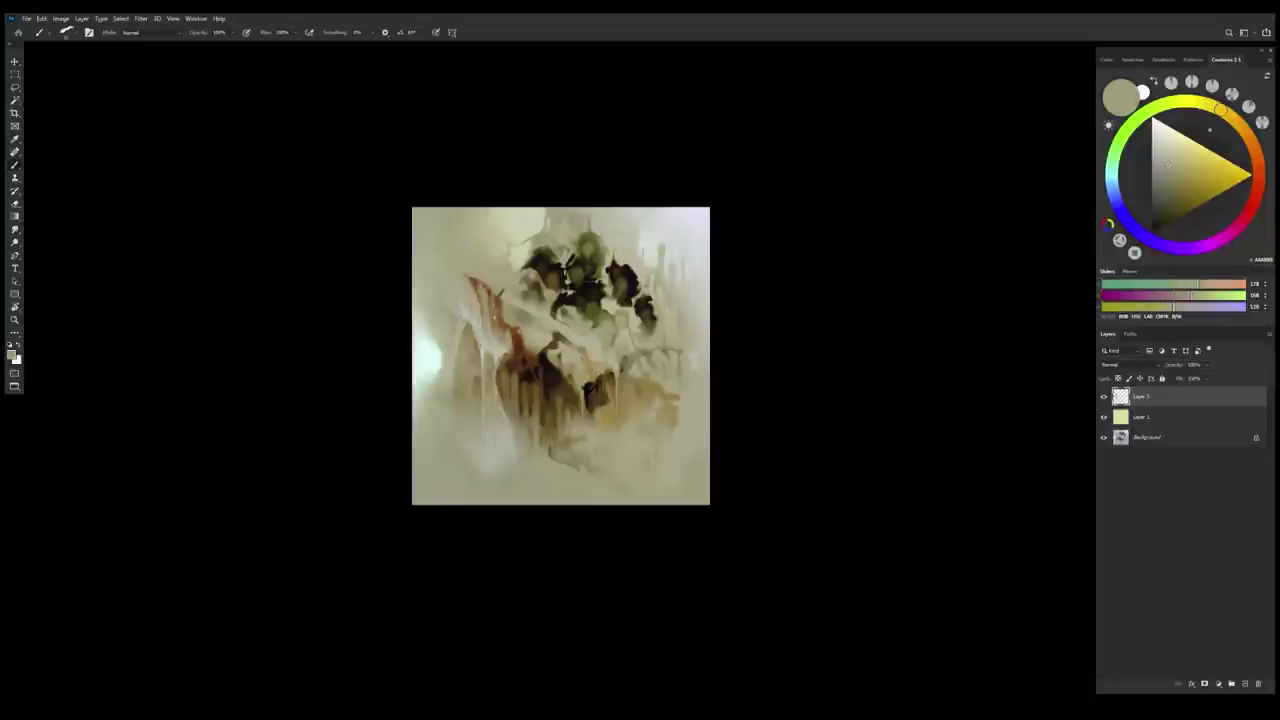
{"action": "left_click", "coordinate": [498, 340], "text": "alt"}
{"action": "left_click", "coordinate": [506, 357], "text": "alt"}
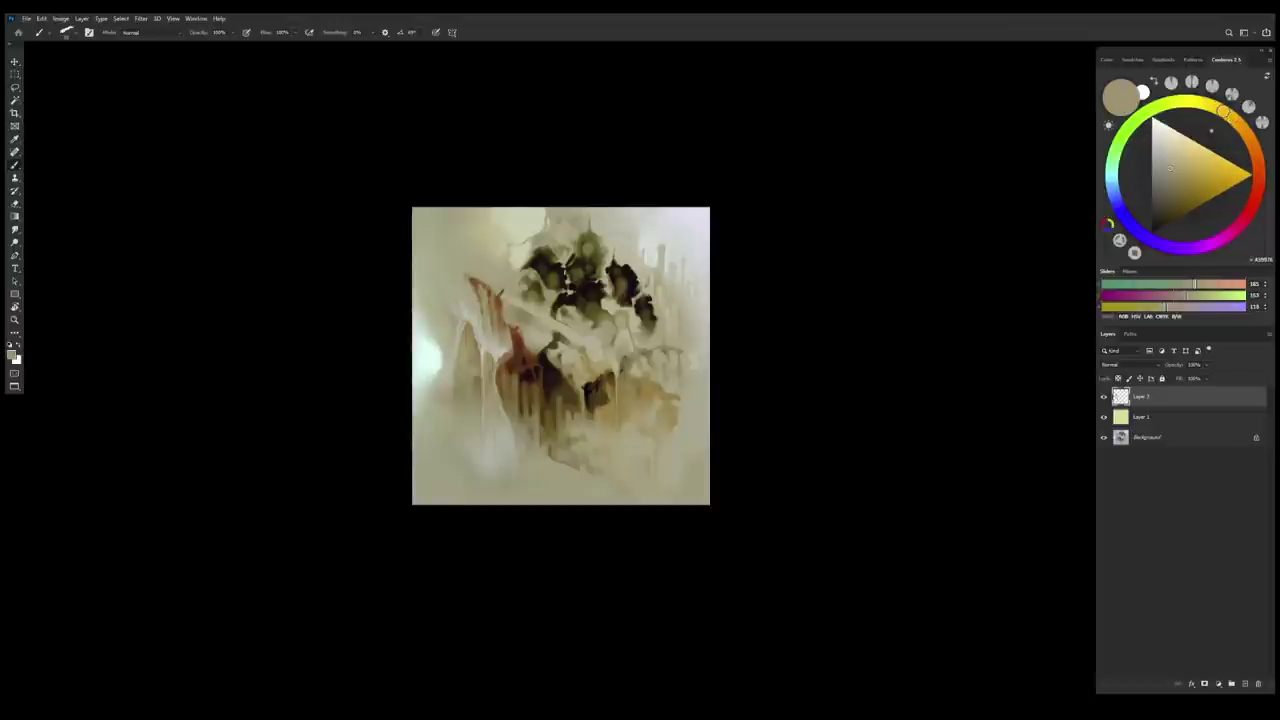
{"action": "left_click", "coordinate": [496, 340], "text": "alt"}
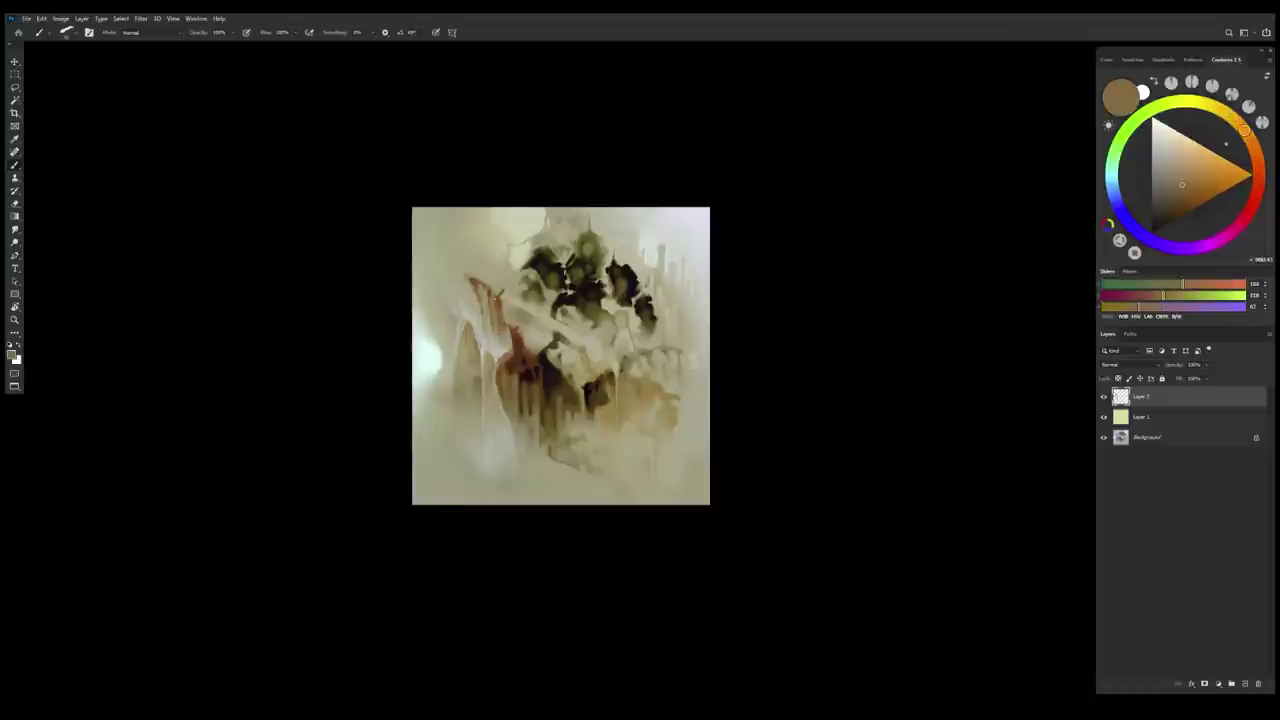
Cut into the upper part of the red form with sampled beige, separating its long tip from the small spike
{"action": "left_click", "coordinate": [484, 325], "text": "alt"}
{"action": "left_click", "coordinate": [484, 325], "text": "alt"}
{"action": "key", "text": "Tab"}
{"action": "key", "text": "Tab"}
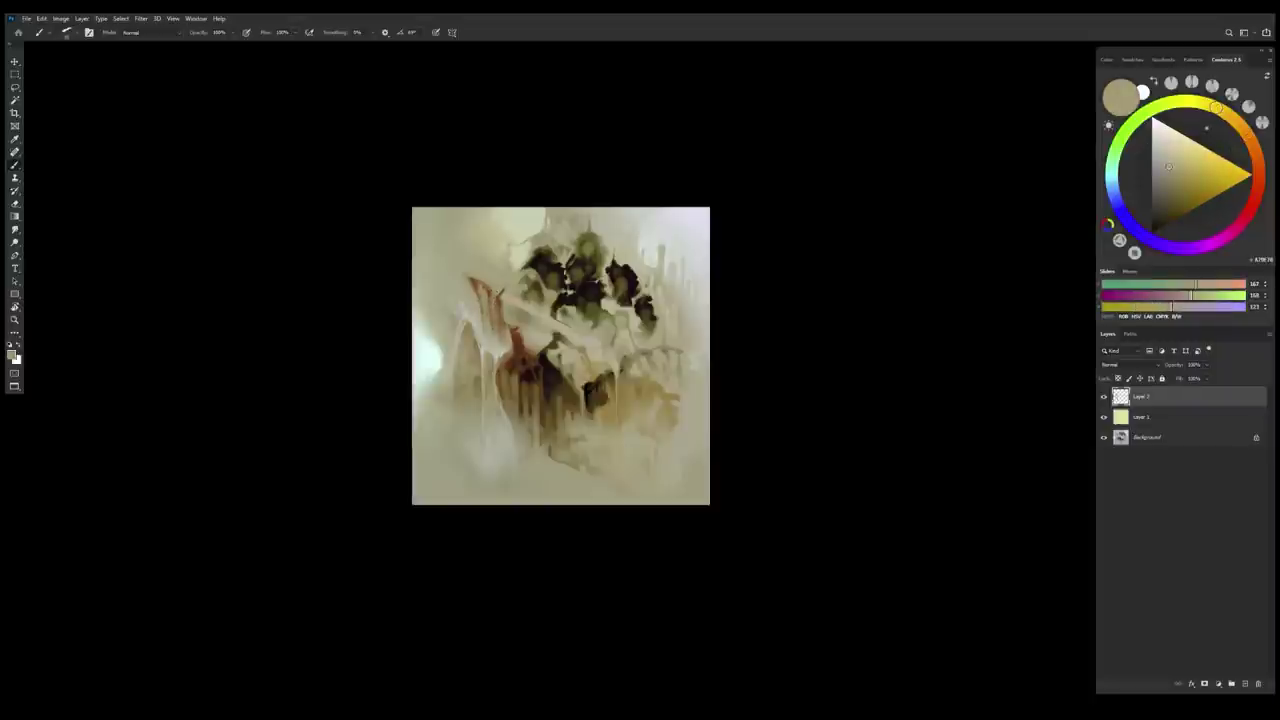
{"action": "left_click", "coordinate": [496, 320], "text": "alt"}
{"action": "left_click", "coordinate": [490, 281], "text": "alt"}
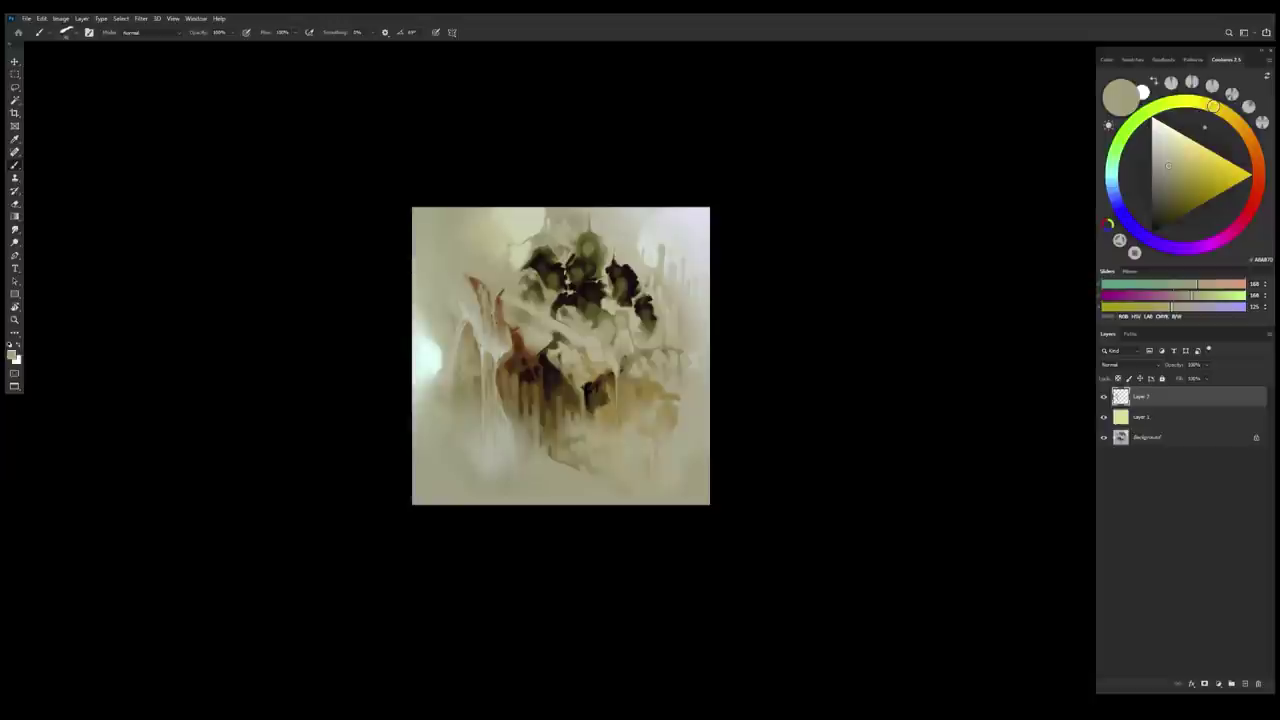
Extend the red form's small spike into a thin line towards the dark cluster with sampled brown, olive and beige
{"action": "left_click", "coordinate": [502, 322], "text": "alt"}
{"action": "left_click_drag", "start_coordinate": [537, 464], "coordinate": [511, 474]}
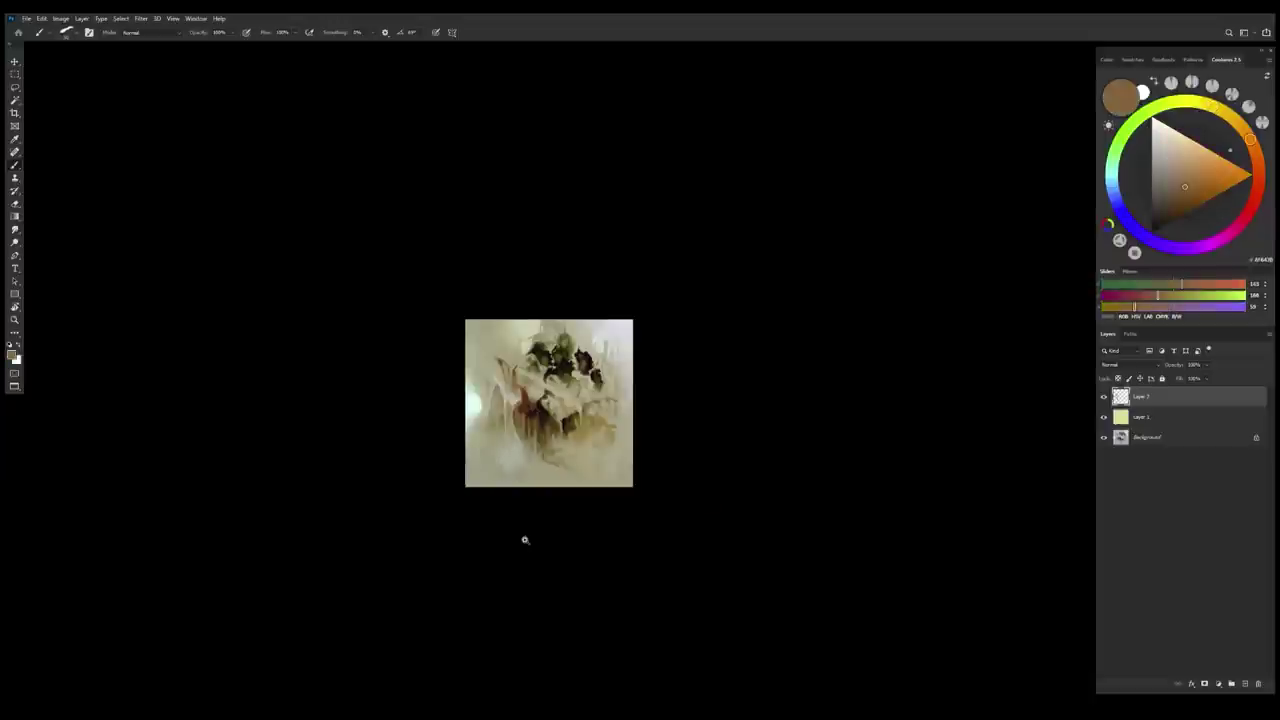
{"action": "left_click_drag", "start_coordinate": [509, 405], "coordinate": [555, 469]}
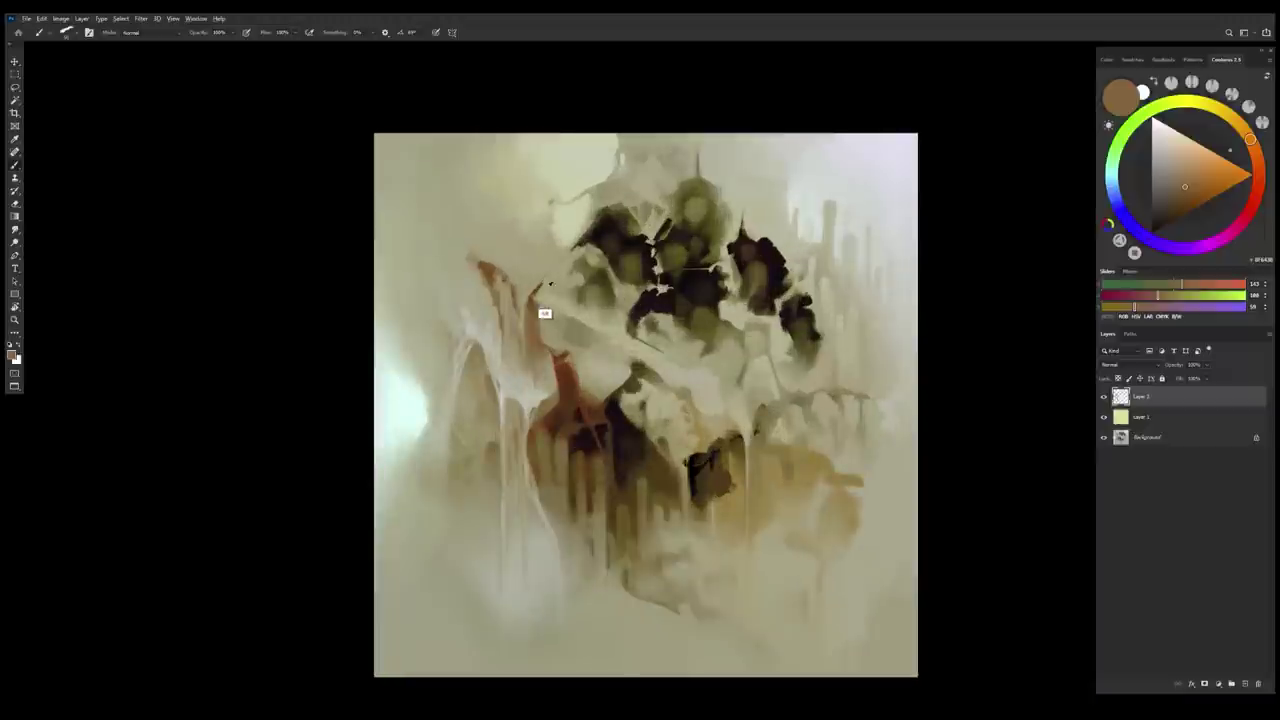
{"action": "left_click", "coordinate": [541, 290], "text": "alt"}
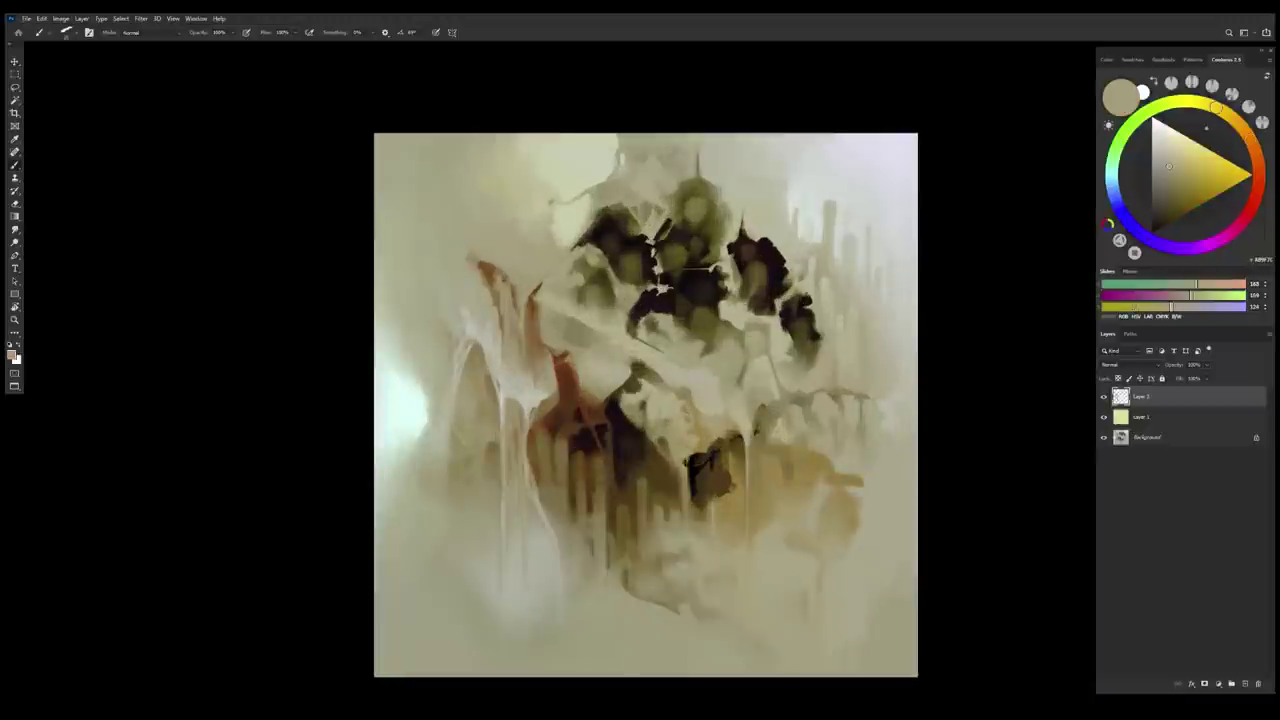
{"action": "left_click", "coordinate": [538, 310], "text": "alt"}
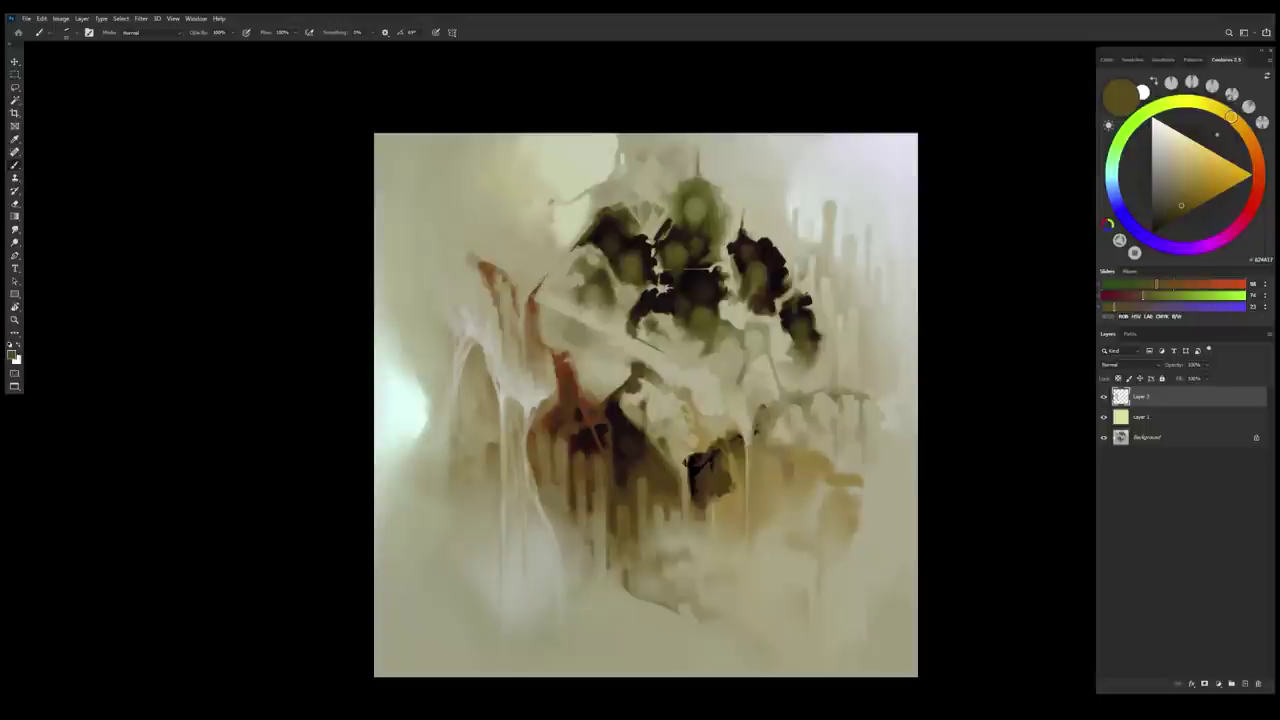
{"action": "left_click", "coordinate": [549, 270], "text": "alt"}
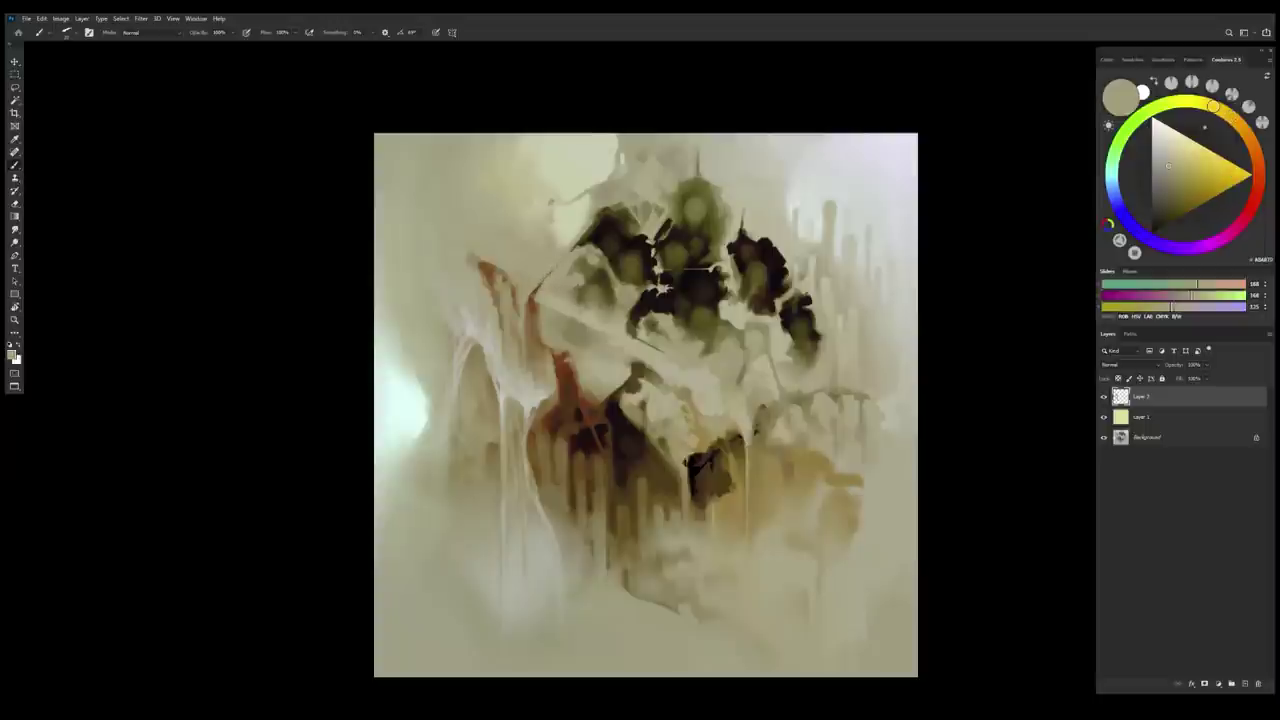
{"action": "left_click", "coordinate": [544, 319], "text": "alt"}
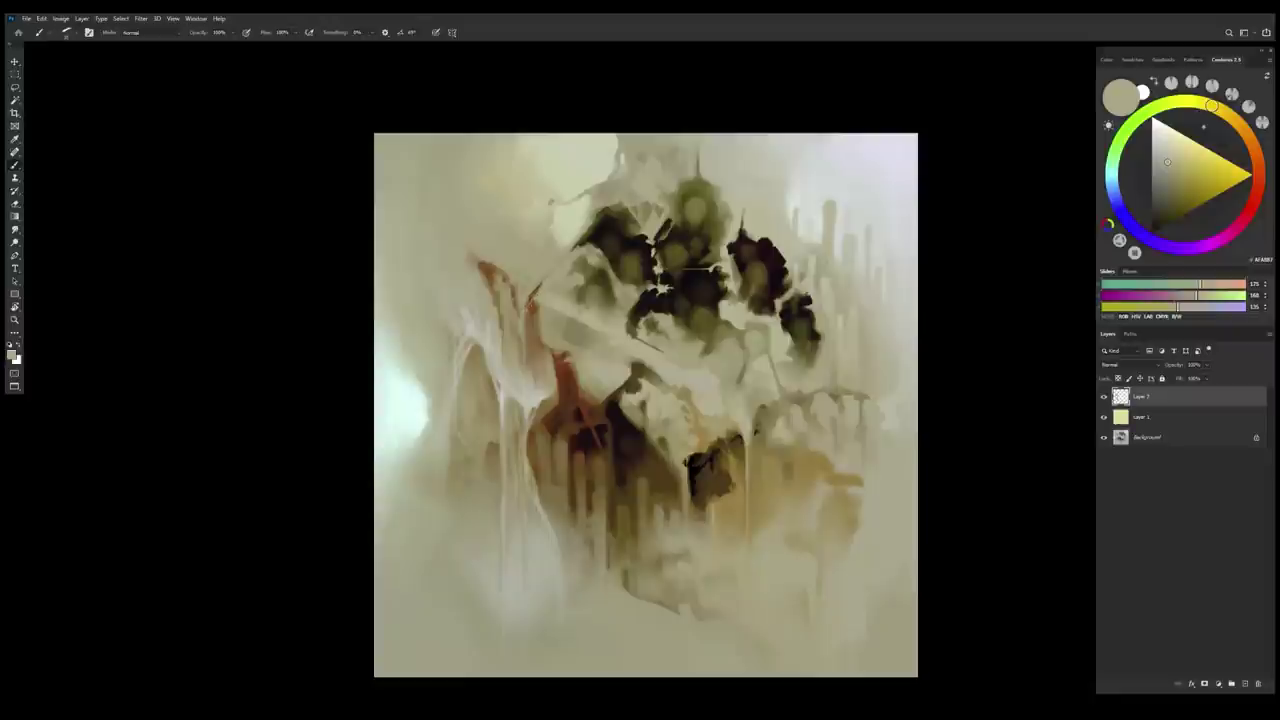
Blend around the spike's tip and pale drips with sampled beige, olive and light grey, and flip the canvas horizontally
{"action": "scroll", "coordinate": [539, 339], "scroll_direction": "down", "scroll_amount": 2}
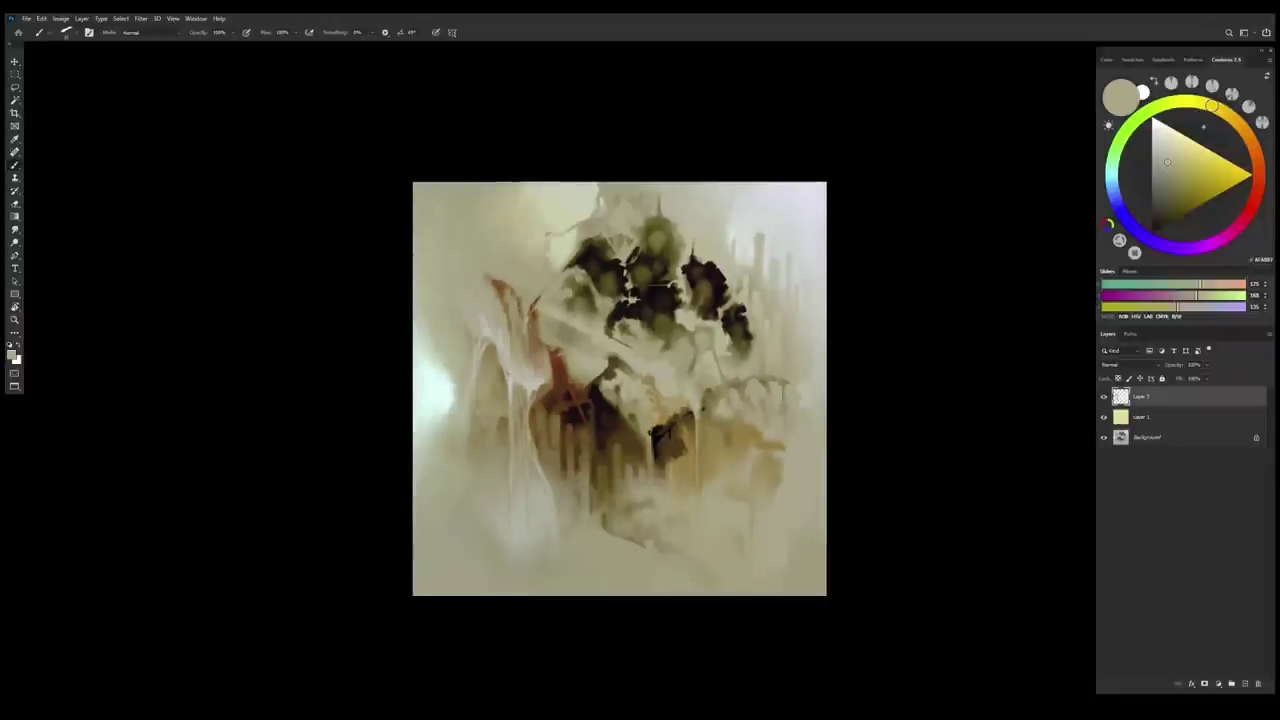
{"action": "left_click", "coordinate": [543, 312], "text": "alt"}
{"action": "left_click", "coordinate": [563, 320], "text": "alt"}
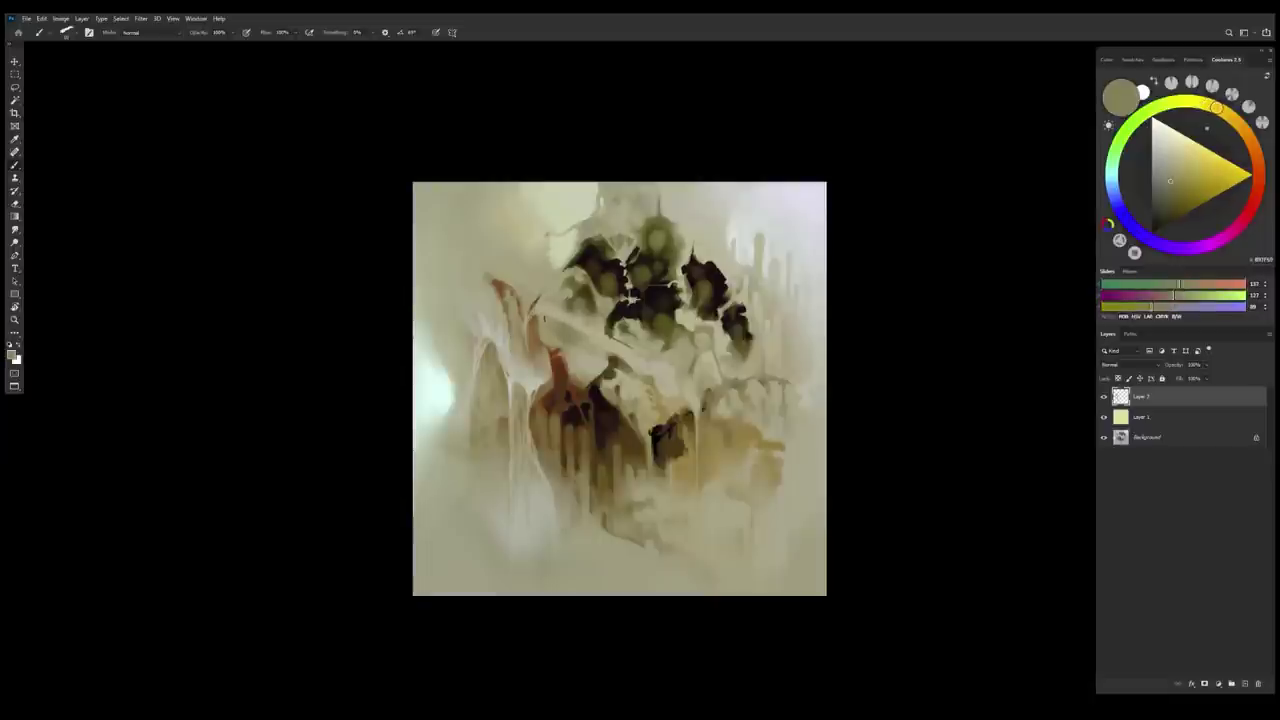
{"action": "left_click", "coordinate": [546, 315], "text": "alt"}
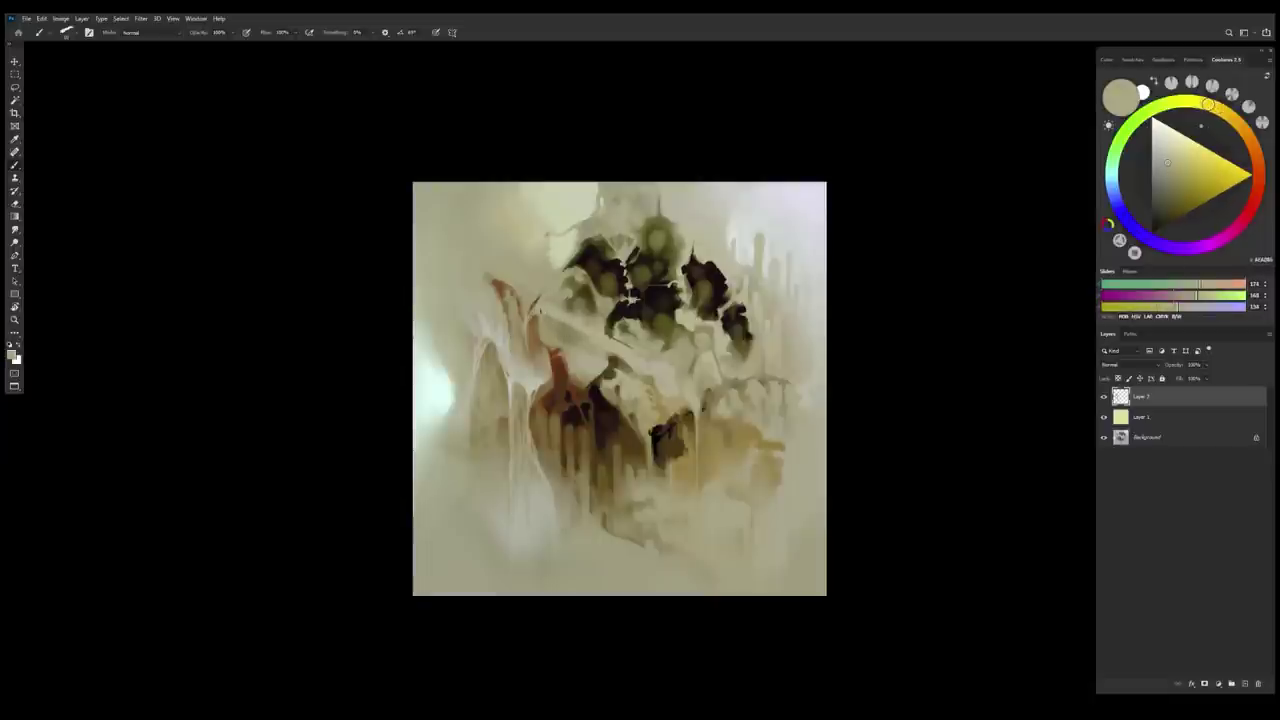
{"action": "left_click", "coordinate": [505, 371], "text": "alt"}
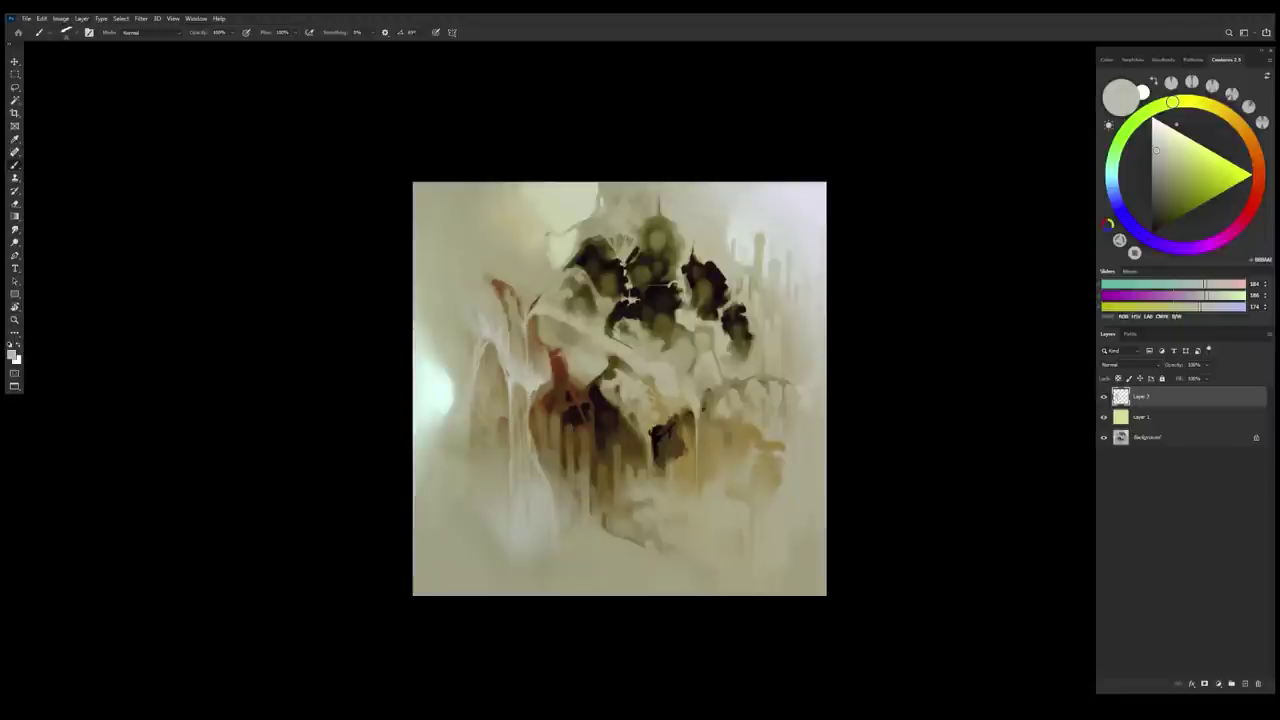
{"action": "left_click_drag", "start_coordinate": [542, 399], "coordinate": [504, 412]}
{"action": "left_click_drag", "start_coordinate": [557, 540], "coordinate": [566, 560]}
{"action": "key", "text": "ctrl+shift+h"}
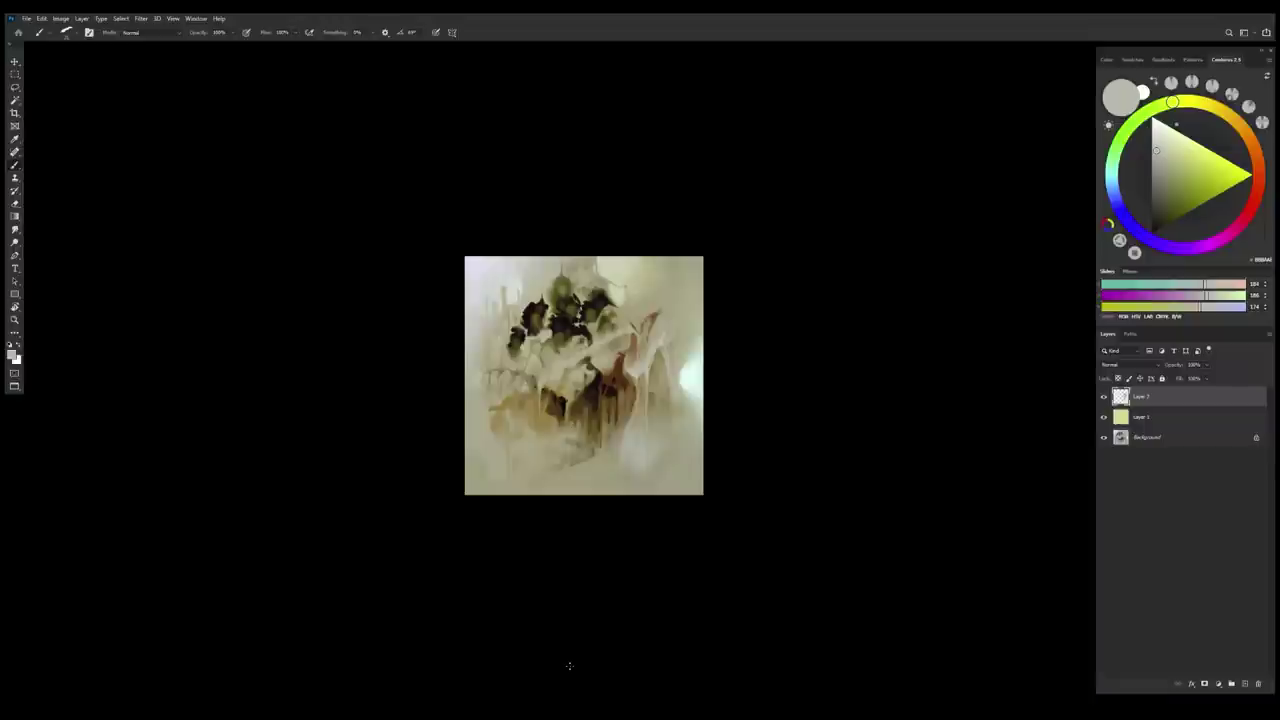
Set the paint colour to black and add a new layer above the existing painting layers
{"action": "left_click_drag", "start_coordinate": [555, 350], "coordinate": [565, 359]}
{"action": "left_click", "coordinate": [526, 317], "text": "alt"}
{"action": "left_click_drag", "start_coordinate": [1151, 229], "coordinate": [1152, 245]}
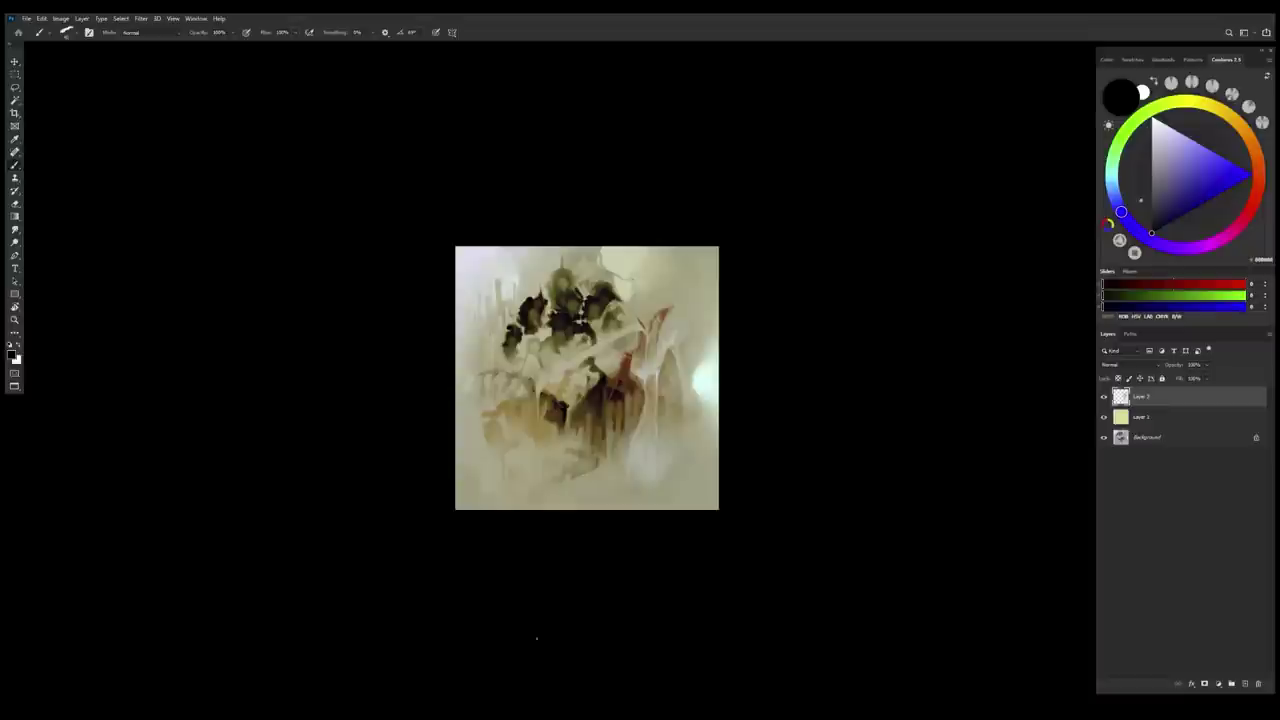
{"action": "scroll", "coordinate": [567, 295], "scroll_direction": "up", "scroll_amount": 5}
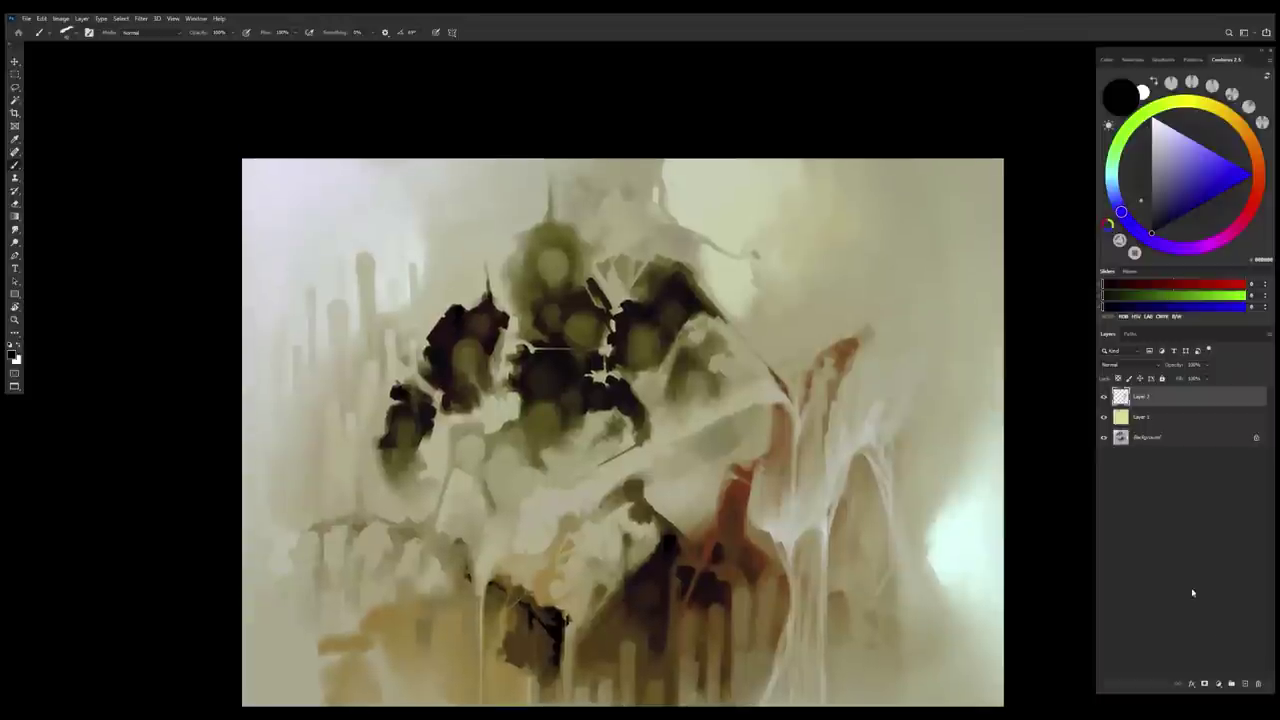
{"action": "left_click", "coordinate": [1245, 683]}
Mark two small dark eye sockets in the topmost olive shape's light circle with sampled olive tones
{"action": "left_click", "coordinate": [570, 316], "text": "alt"}
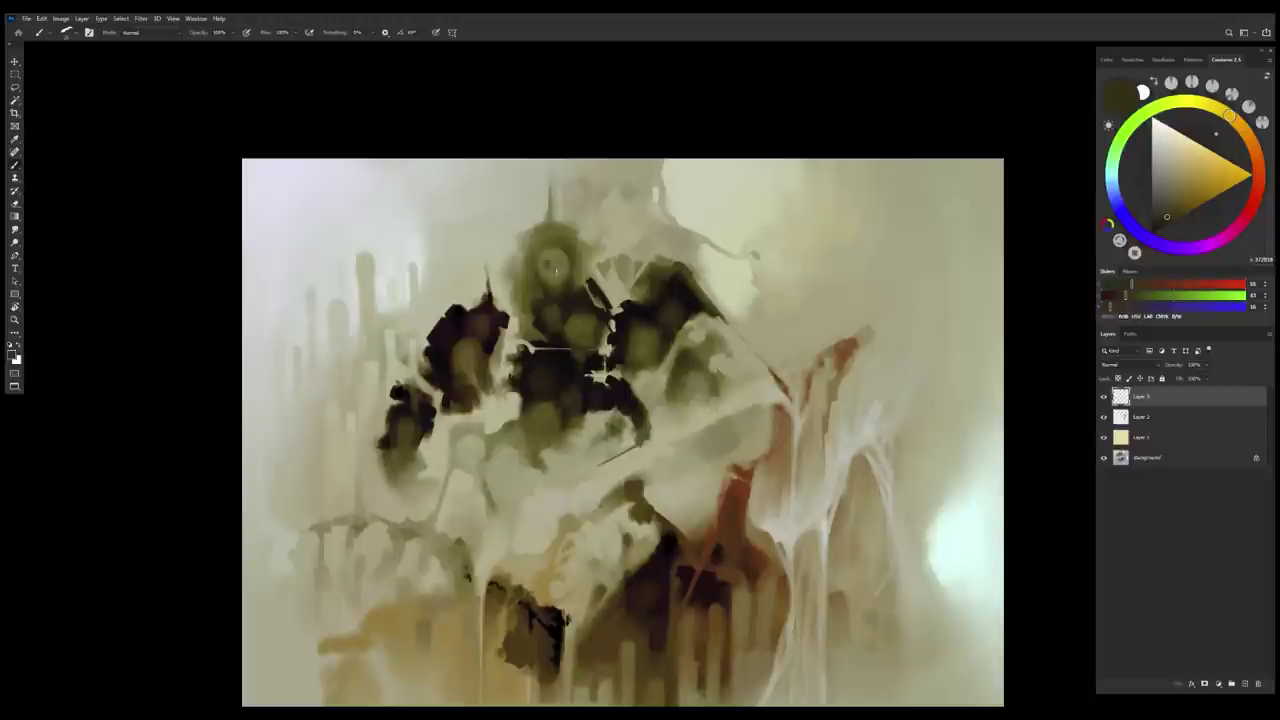
{"action": "left_click", "coordinate": [551, 264], "text": "alt"}
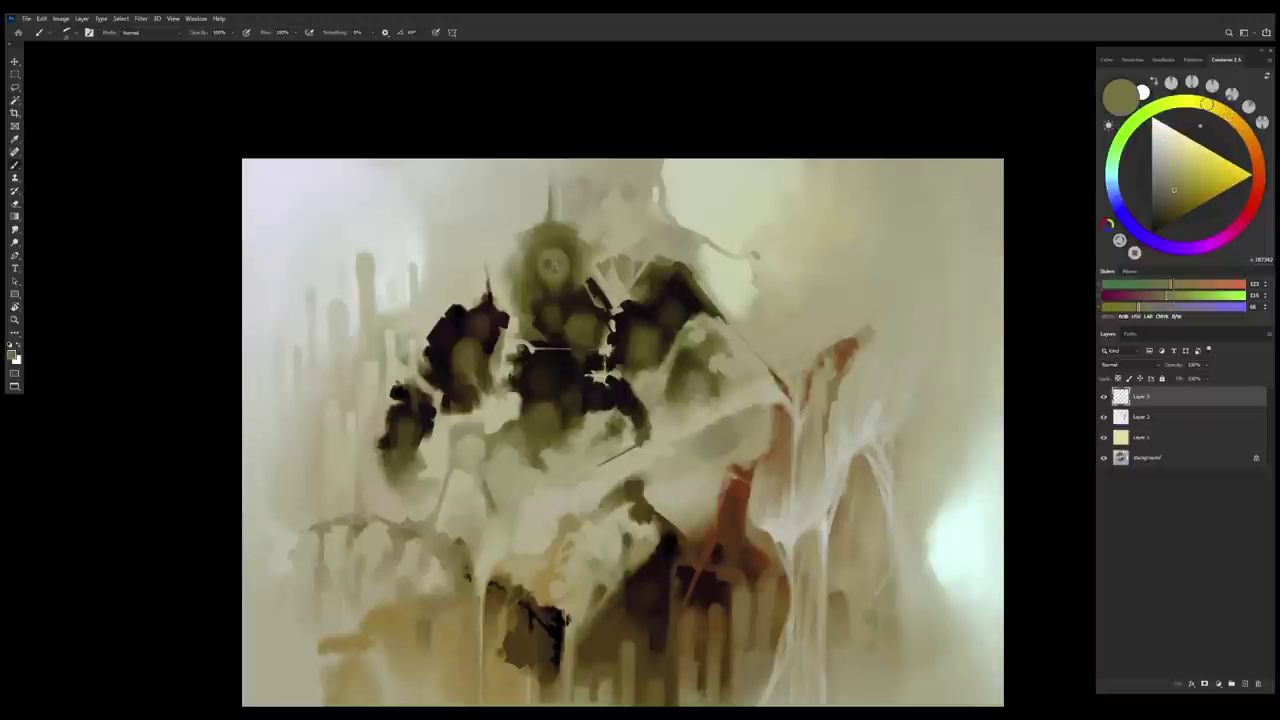
{"action": "left_click", "coordinate": [554, 271], "text": "alt"}
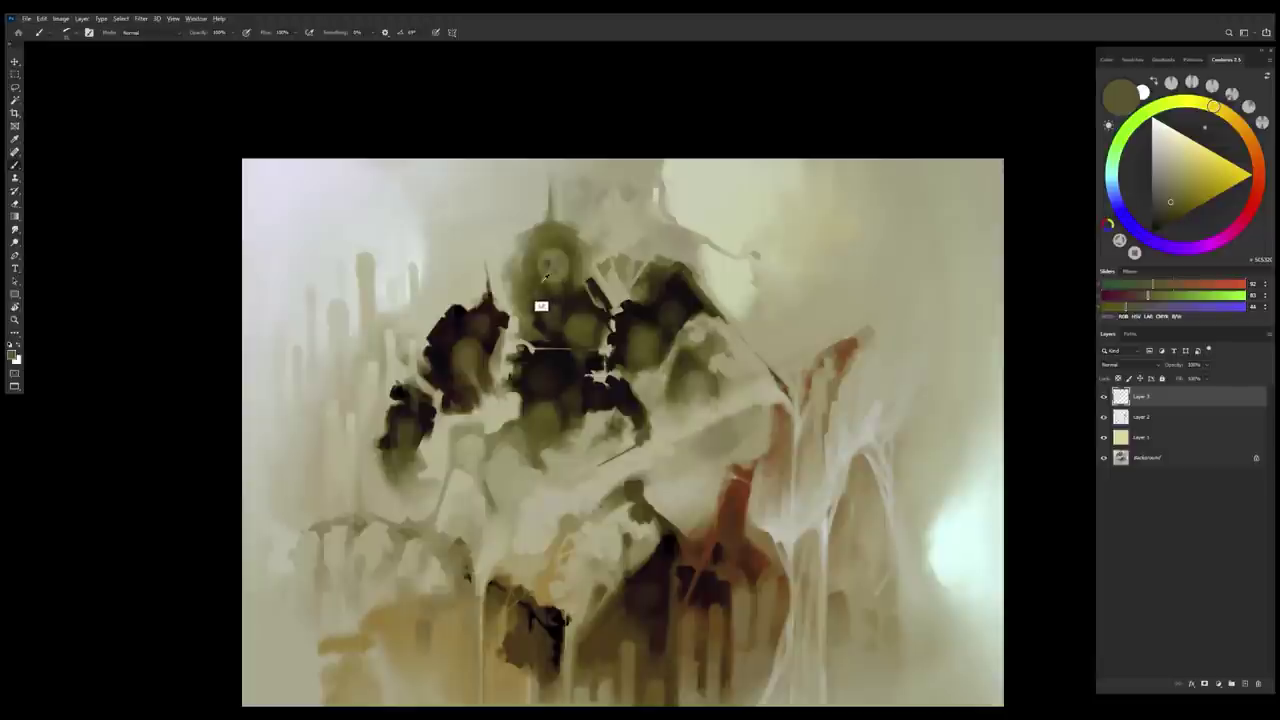
{"action": "left_click", "coordinate": [542, 279], "text": "alt"}
{"action": "left_click", "coordinate": [552, 270], "text": "alt"}
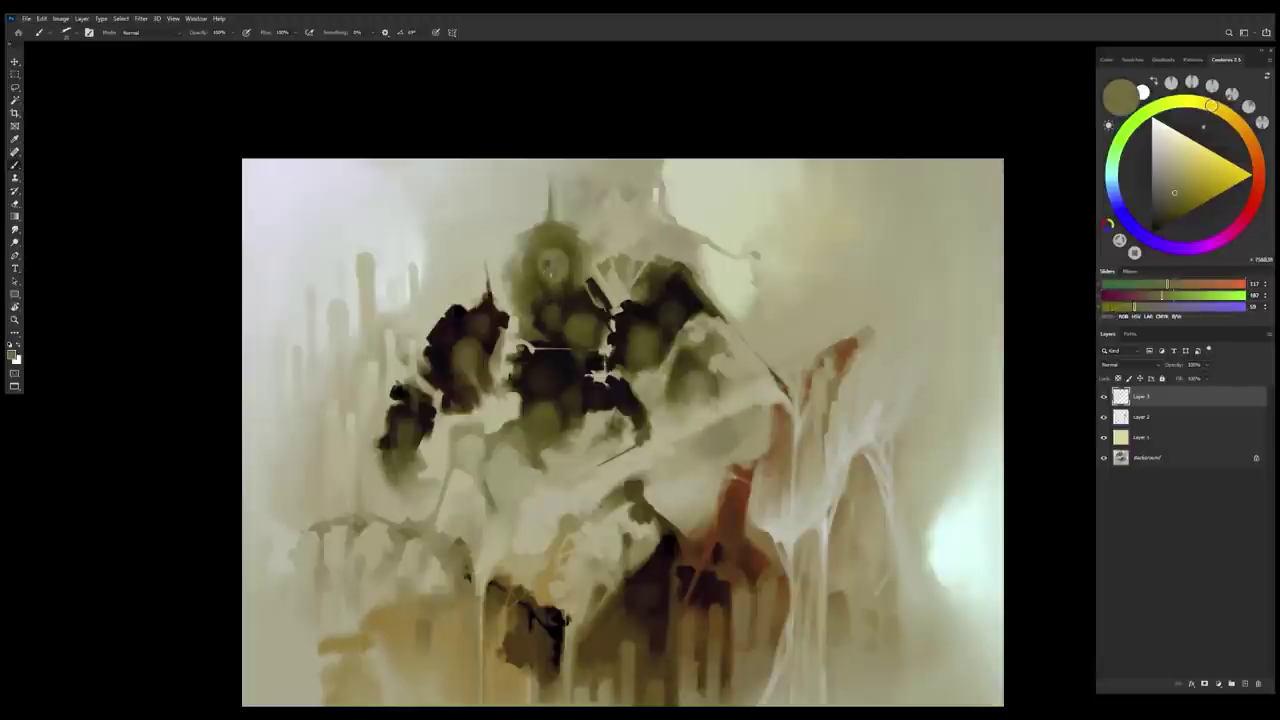
Build up the small face's nose, cheeks and jaw with sampled light and dark olive
{"action": "left_click", "coordinate": [537, 292], "text": "alt"}
{"action": "left_click", "coordinate": [553, 264], "text": "alt"}
{"action": "left_click", "coordinate": [566, 262], "text": "alt"}
{"action": "left_click", "coordinate": [549, 286], "text": "alt"}
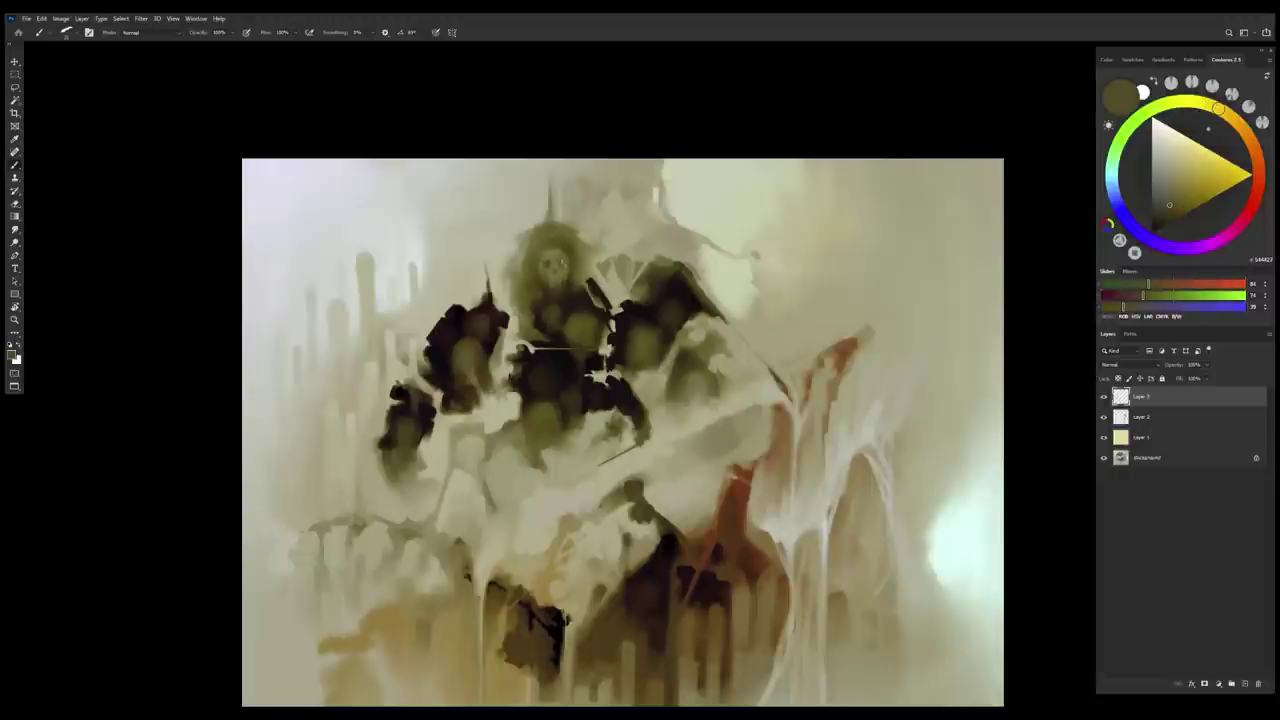
{"action": "left_click", "coordinate": [545, 298], "text": "alt"}
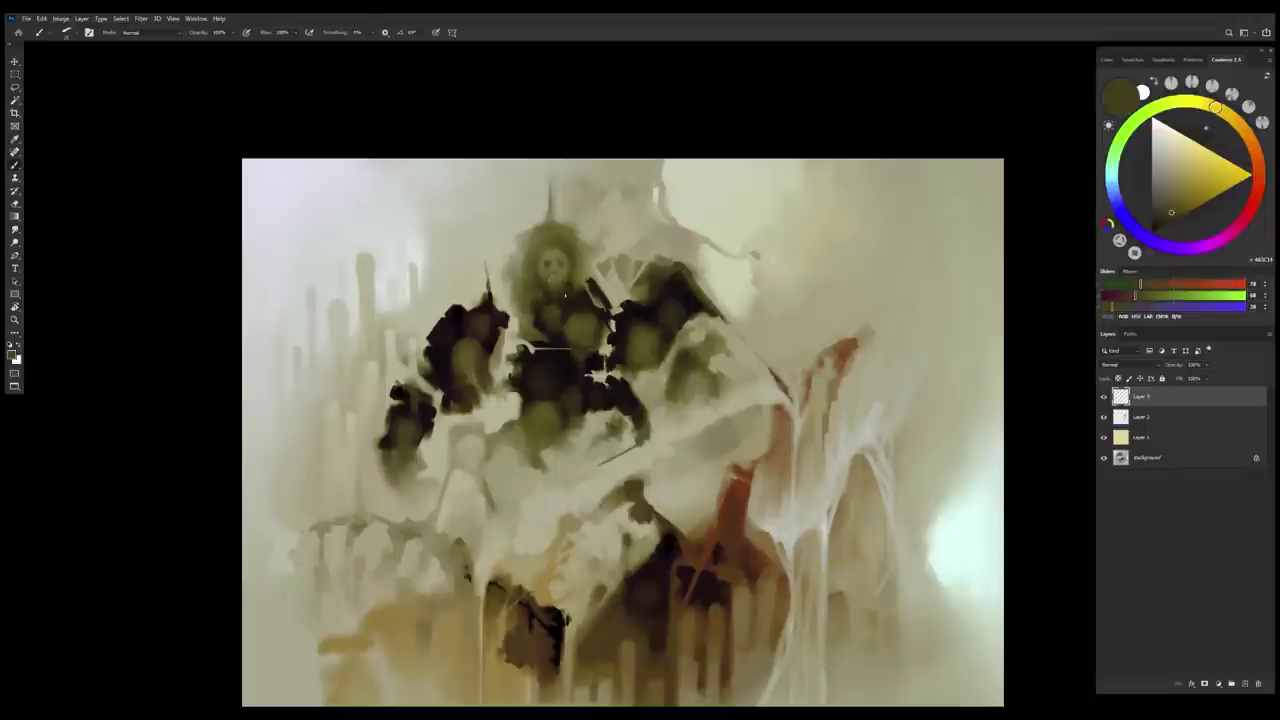
Shade the lower face and forehead with sampled olive and dark olive-brown
{"action": "left_click", "coordinate": [566, 284], "text": "alt"}
{"action": "left_click", "coordinate": [546, 284], "text": "alt"}
{"action": "left_click", "coordinate": [553, 242], "text": "alt"}
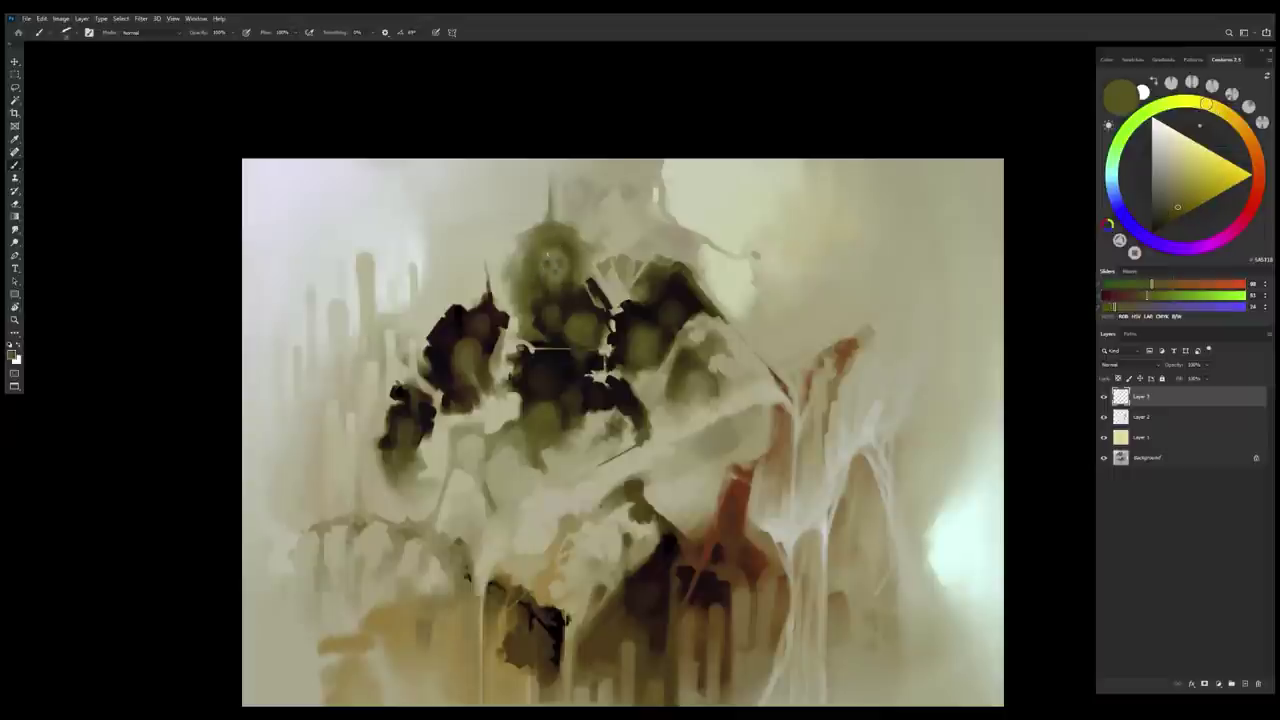
{"action": "left_click", "coordinate": [551, 256], "text": "alt"}
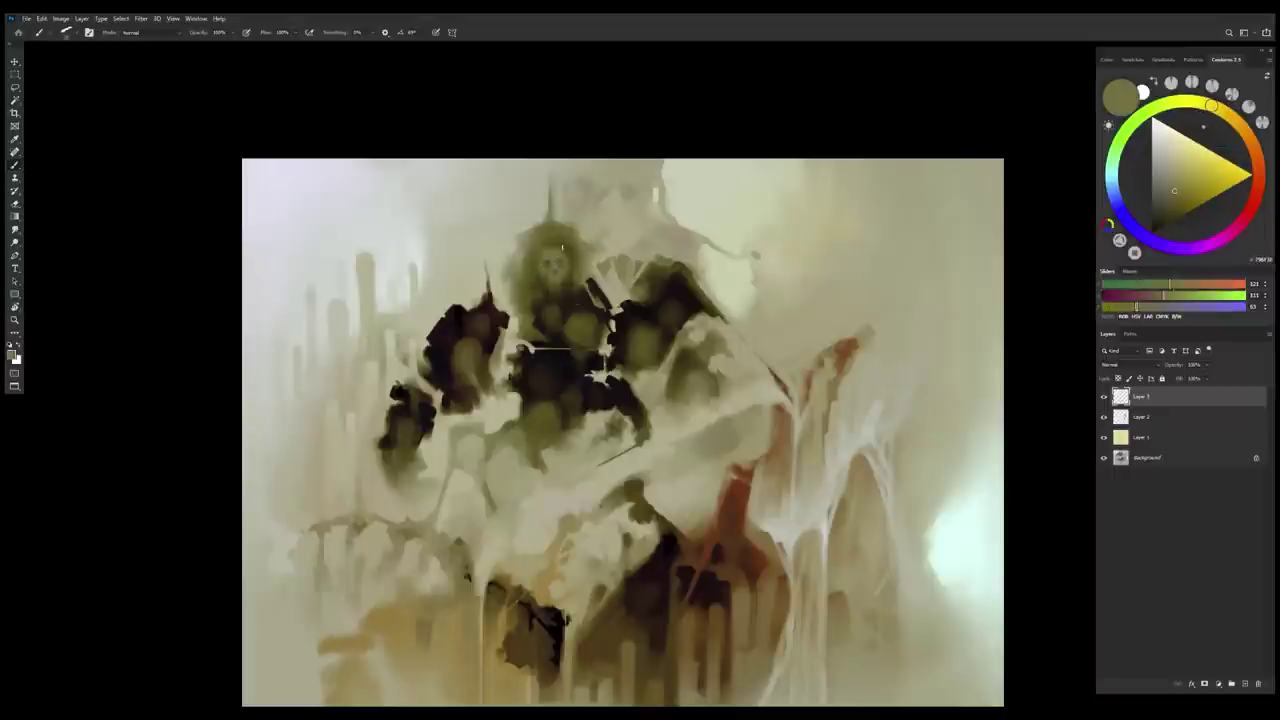
Soften the small face's eye and mouth areas with sampled light and dark olive tones
{"action": "left_click", "coordinate": [547, 263], "text": "alt"}
{"action": "left_click", "coordinate": [554, 289], "text": "alt"}
{"action": "left_click", "coordinate": [558, 264], "text": "alt"}
{"action": "left_click", "coordinate": [564, 295], "text": "alt"}
{"action": "left_click", "coordinate": [562, 253], "text": "alt"}
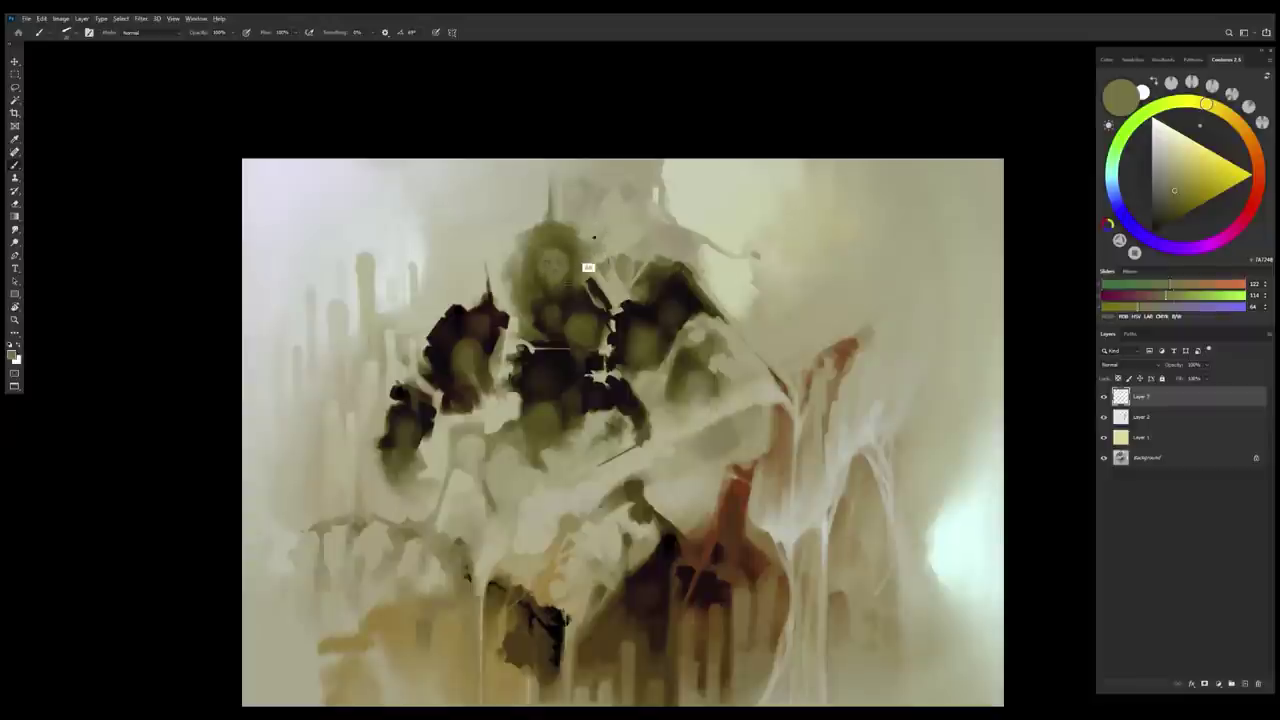
Repaint the small face's eyes, nose and mouth with sampled beige-olive and dark olive
{"action": "left_click", "coordinate": [555, 265], "text": "alt"}
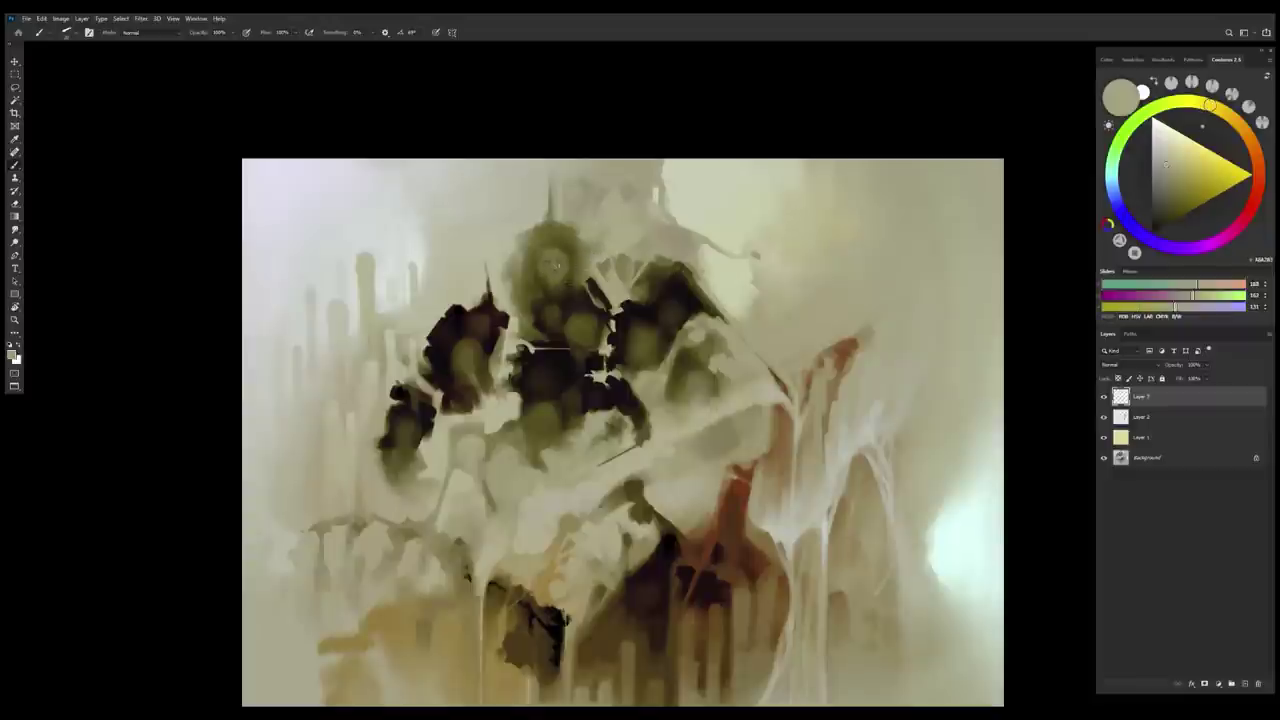
{"action": "left_click", "coordinate": [555, 266], "text": "alt"}
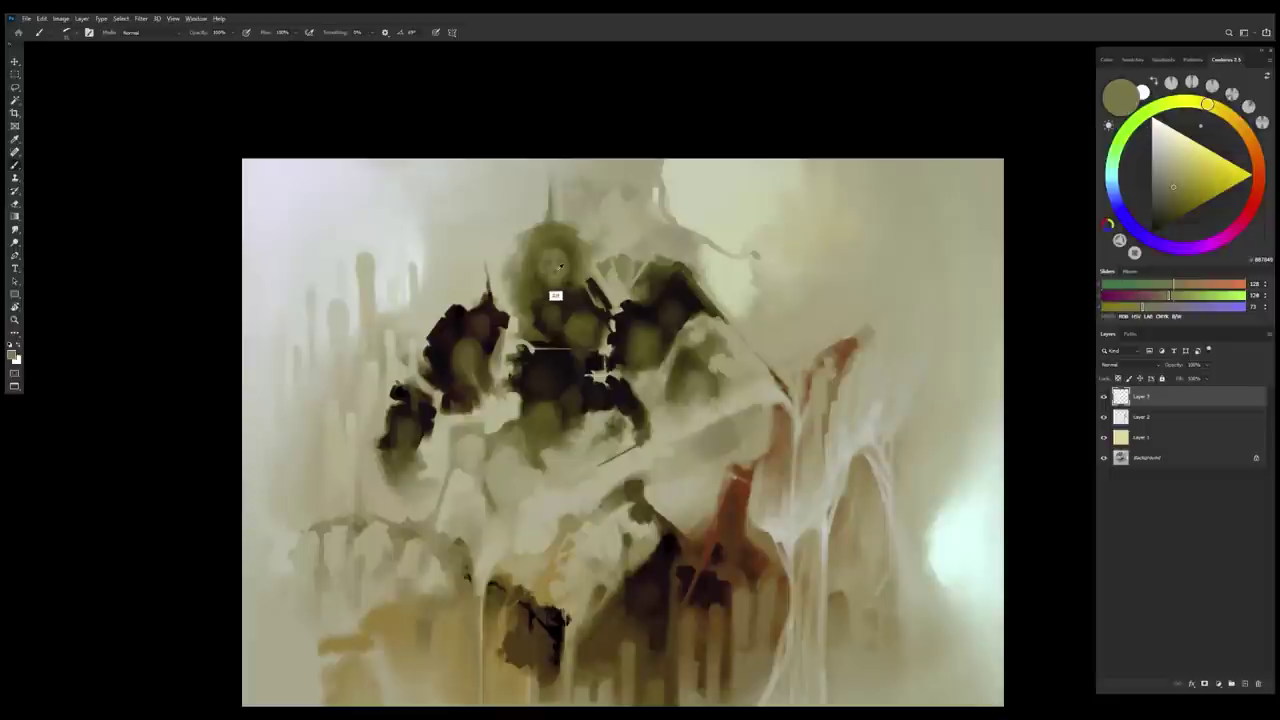
{"action": "left_click", "coordinate": [548, 272], "text": "alt"}
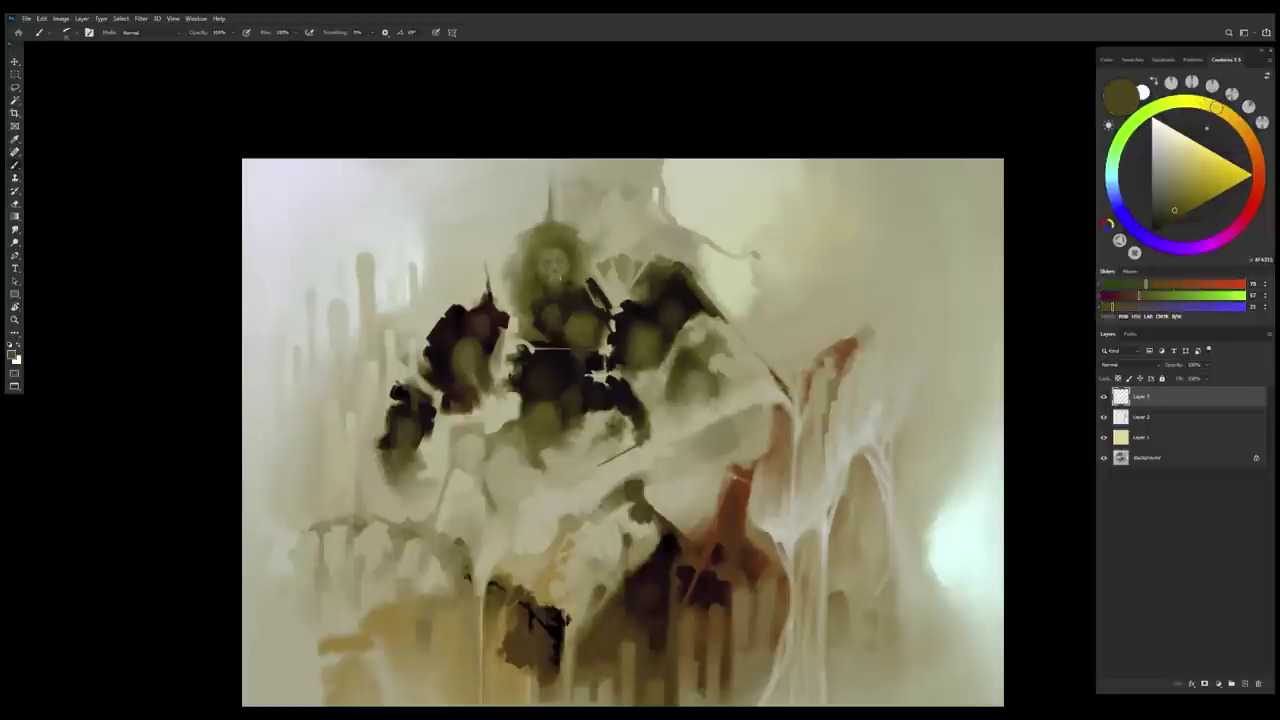
{"action": "left_click", "coordinate": [564, 274], "text": "alt"}
{"action": "left_click", "coordinate": [551, 296], "text": "alt"}
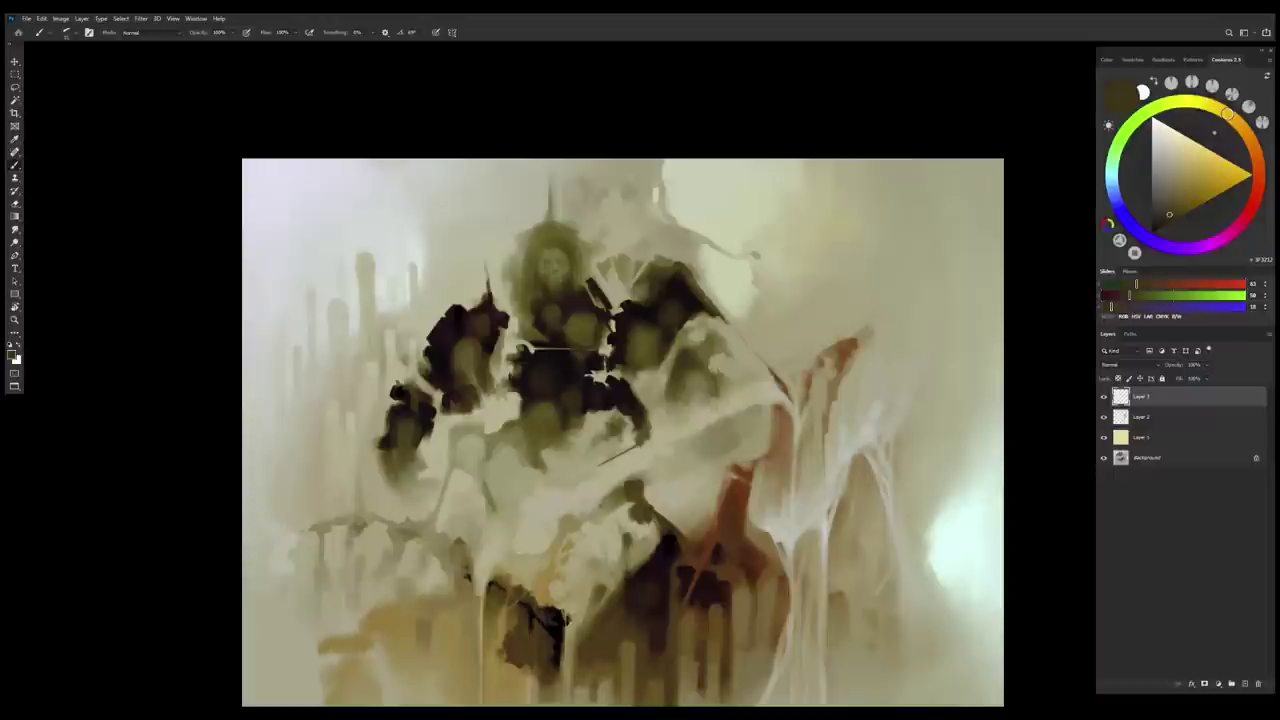
Shape the chin and neck below the small face by alternating sampled dark brown and olive
{"action": "left_click", "coordinate": [556, 310], "text": "alt"}
{"action": "left_click", "coordinate": [551, 308], "text": "alt"}
{"action": "left_click", "coordinate": [557, 290], "text": "alt"}
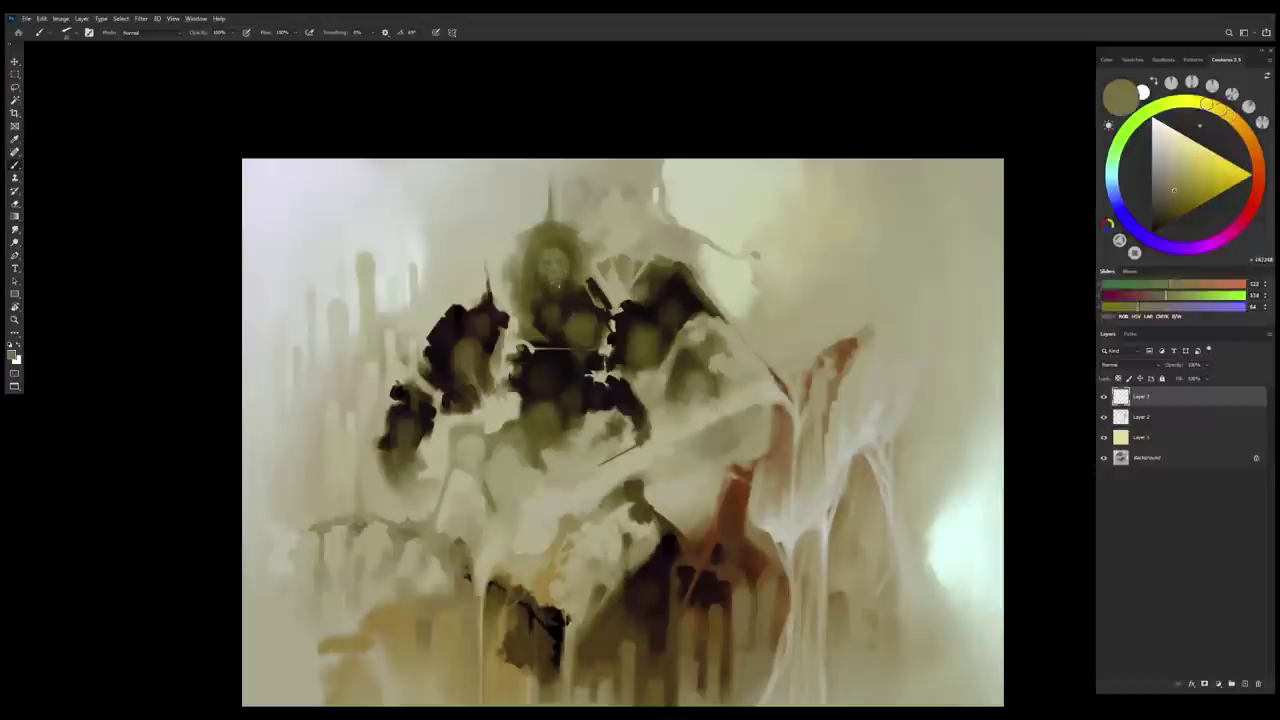
{"action": "left_click", "coordinate": [560, 309], "text": "alt"}
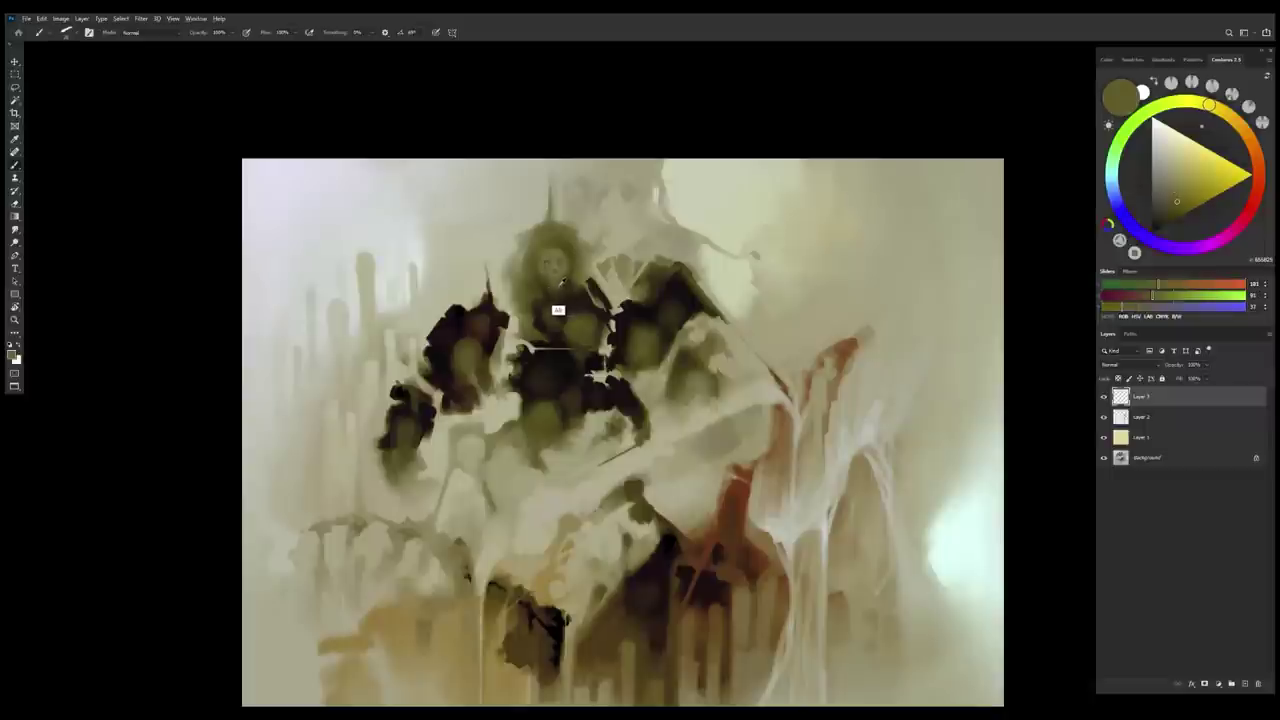
{"action": "left_click", "coordinate": [556, 286], "text": "alt"}
{"action": "left_click", "coordinate": [560, 308], "text": "alt"}
{"action": "left_click", "coordinate": [560, 271], "text": "alt"}
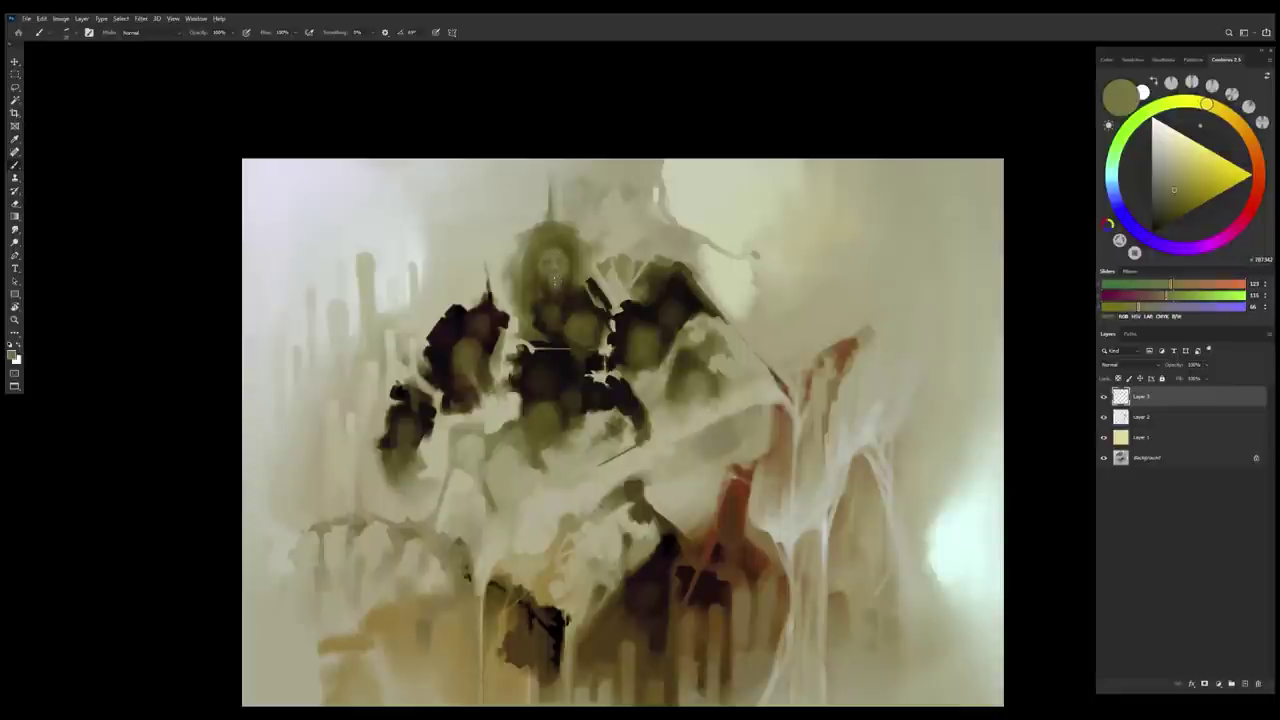
{"action": "left_click", "coordinate": [556, 306], "text": "alt"}
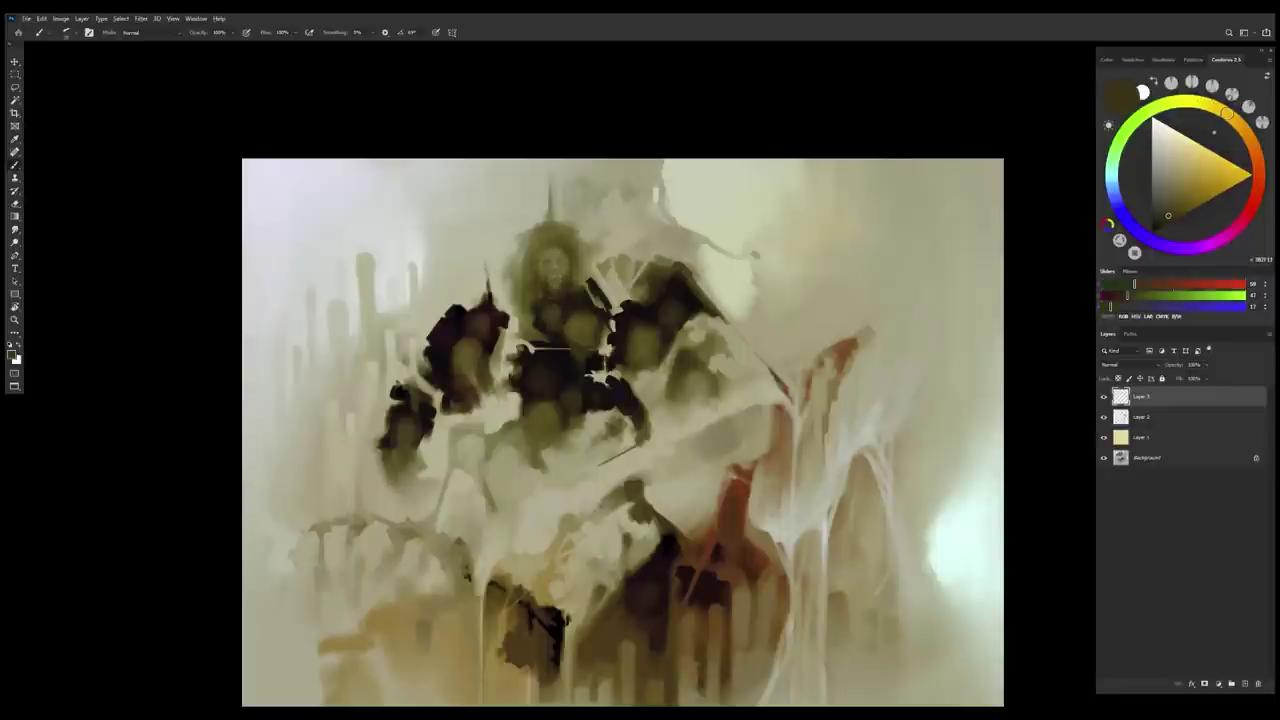
Refine the small face's side contours and hairline with sampled olive tones
{"action": "left_click", "coordinate": [537, 266], "text": "alt"}
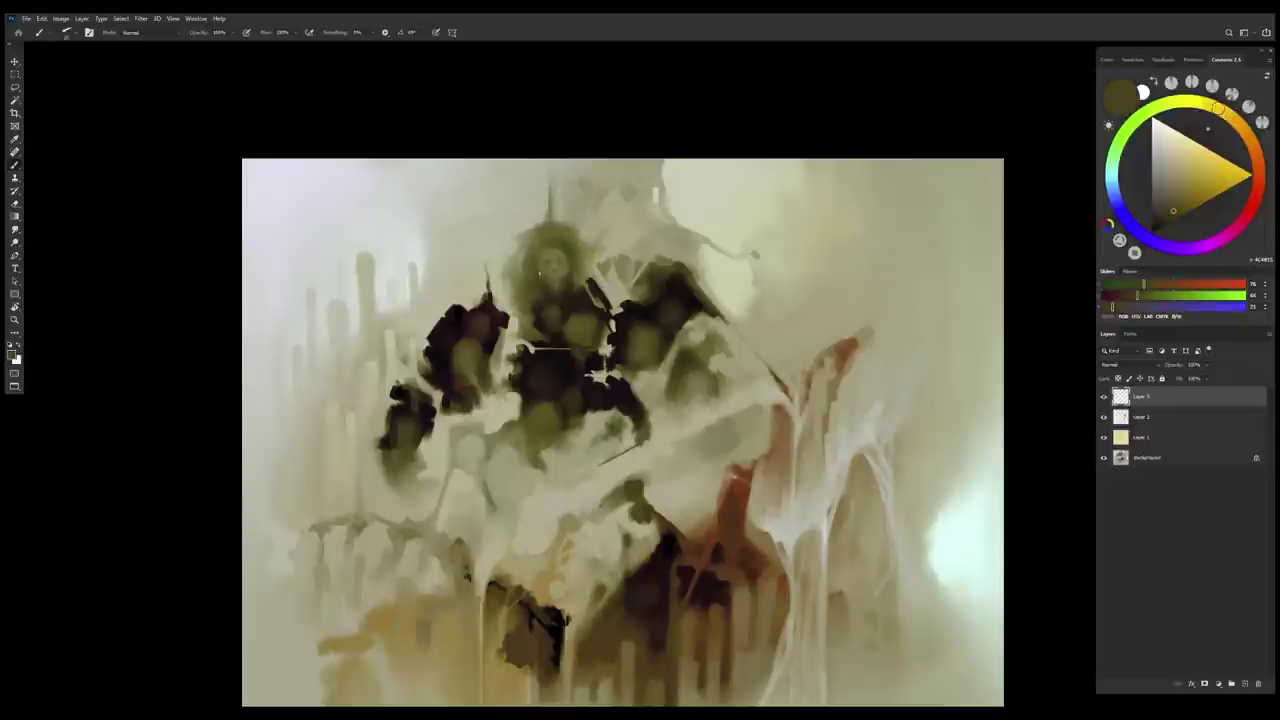
{"action": "left_click", "coordinate": [569, 266], "text": "alt"}
{"action": "left_click", "coordinate": [569, 263], "text": "alt"}
{"action": "left_click", "coordinate": [548, 256], "text": "alt"}
{"action": "left_click", "coordinate": [537, 258], "text": "alt"}
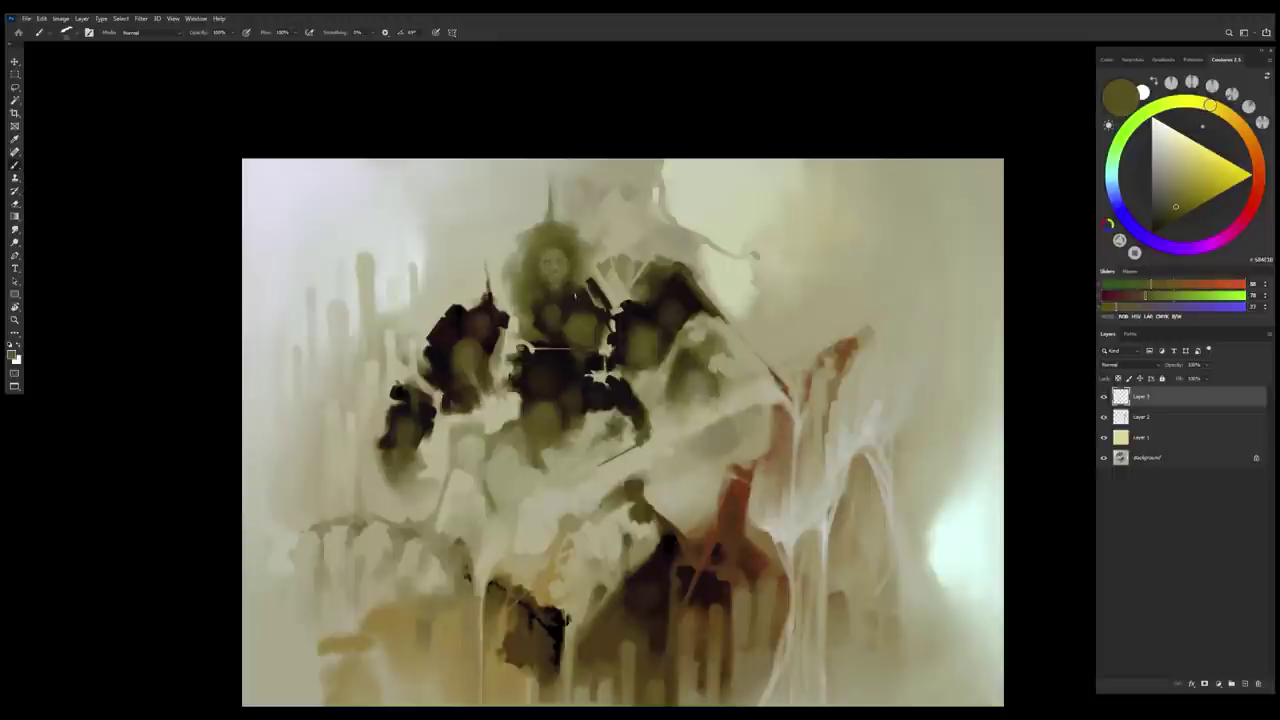
Paint a second, smaller face in the dark area below the first, alternating sampled olive and dark brown
{"action": "left_click", "coordinate": [558, 312], "text": "alt"}
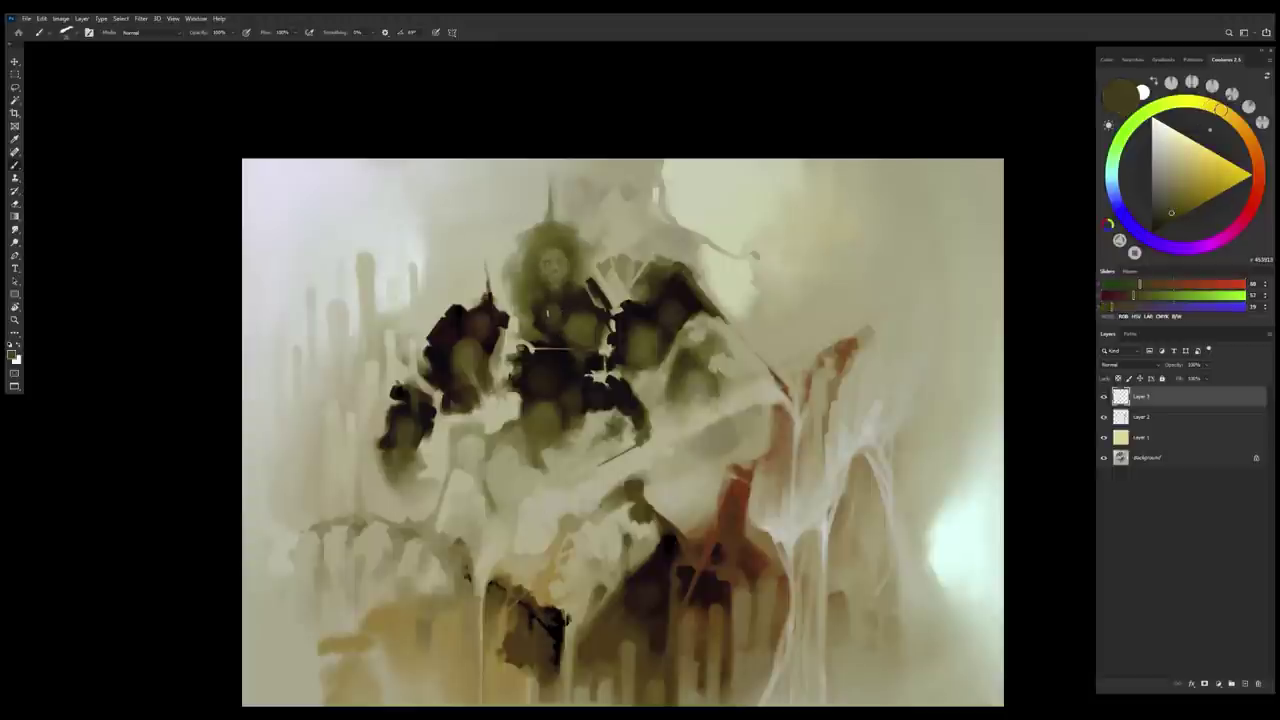
{"action": "left_click", "coordinate": [556, 326], "text": "alt"}
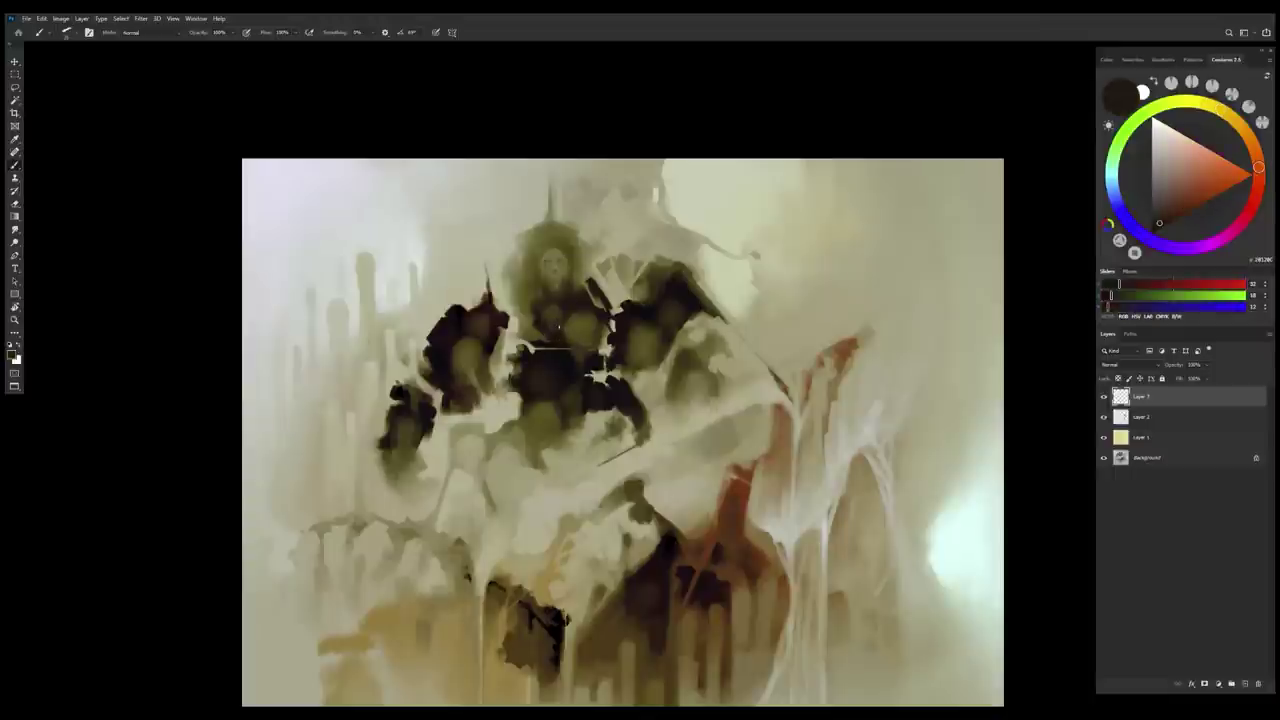
{"action": "left_click", "coordinate": [574, 348], "text": "alt"}
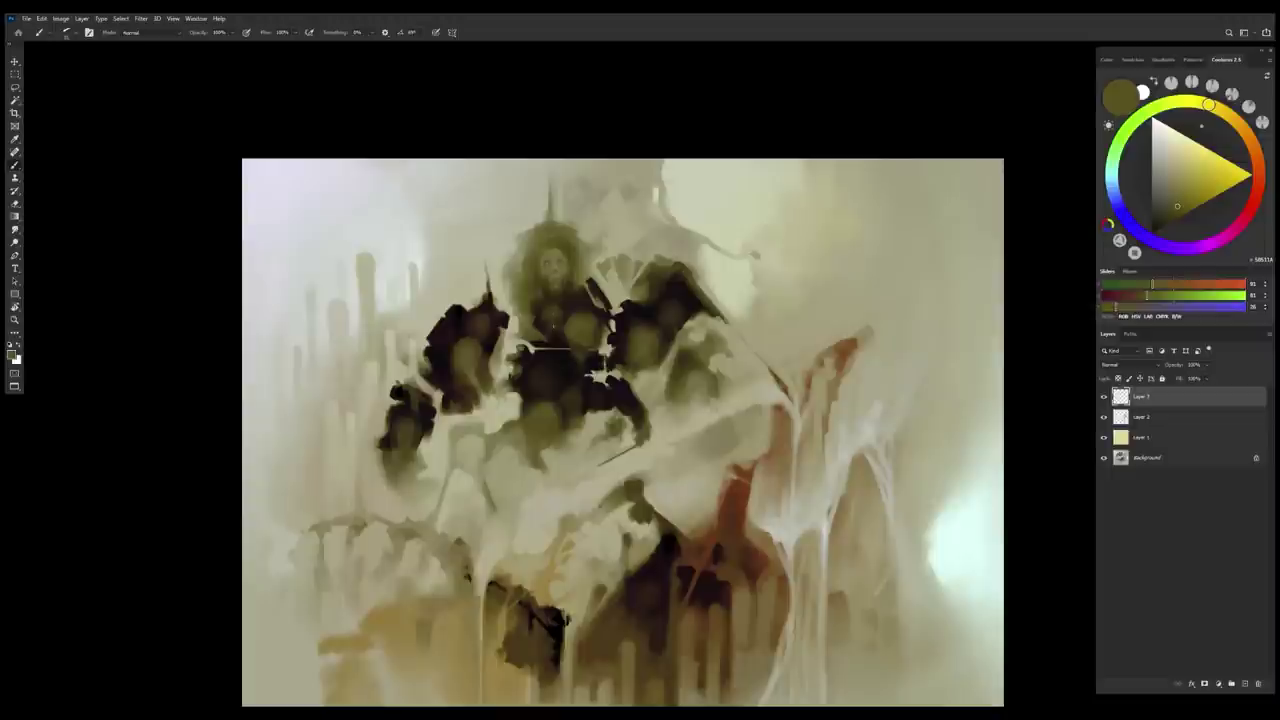
{"action": "left_click", "coordinate": [548, 321], "text": "alt"}
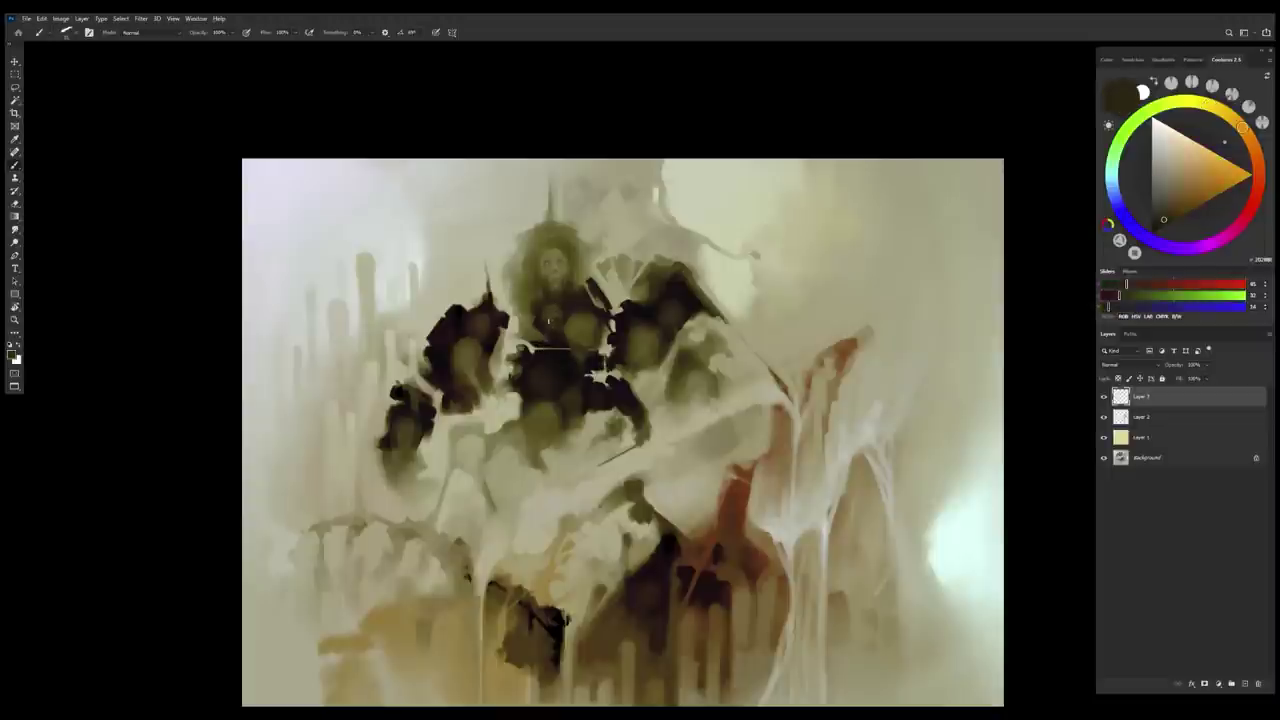
{"action": "left_click", "coordinate": [559, 323], "text": "alt"}
{"action": "left_click", "coordinate": [553, 322], "text": "alt"}
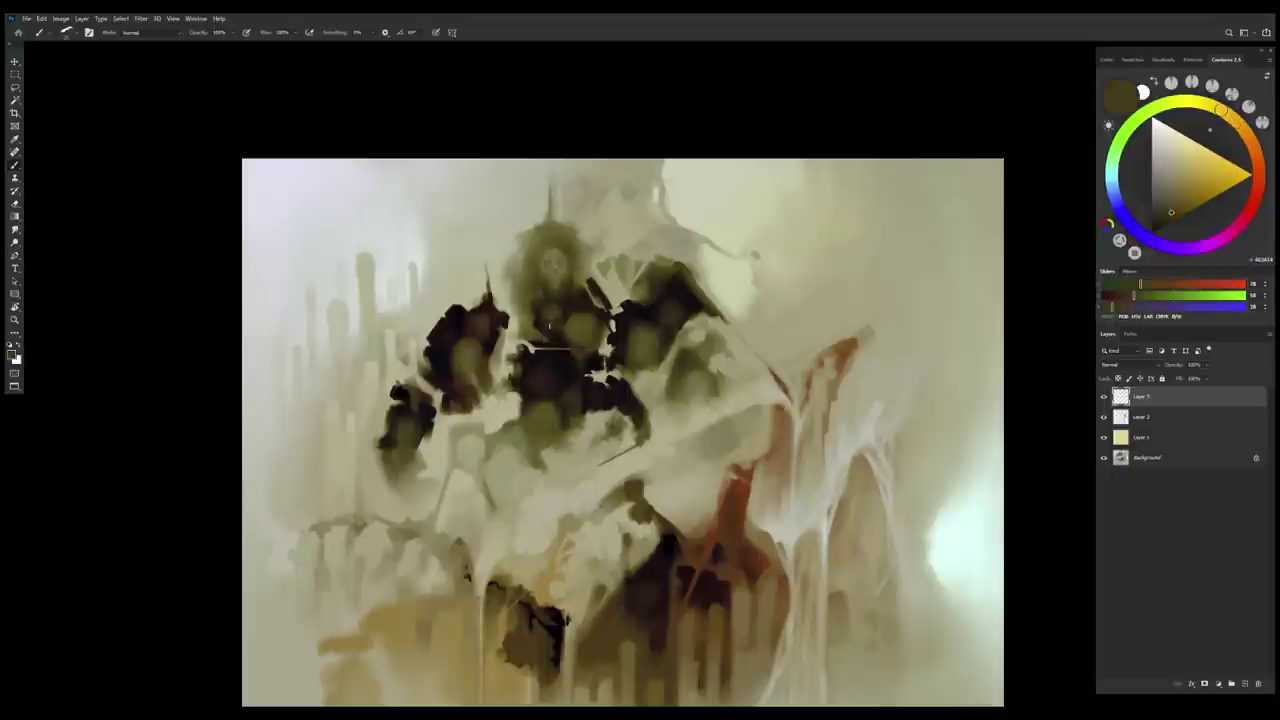
{"action": "left_click", "coordinate": [550, 320], "text": "alt"}
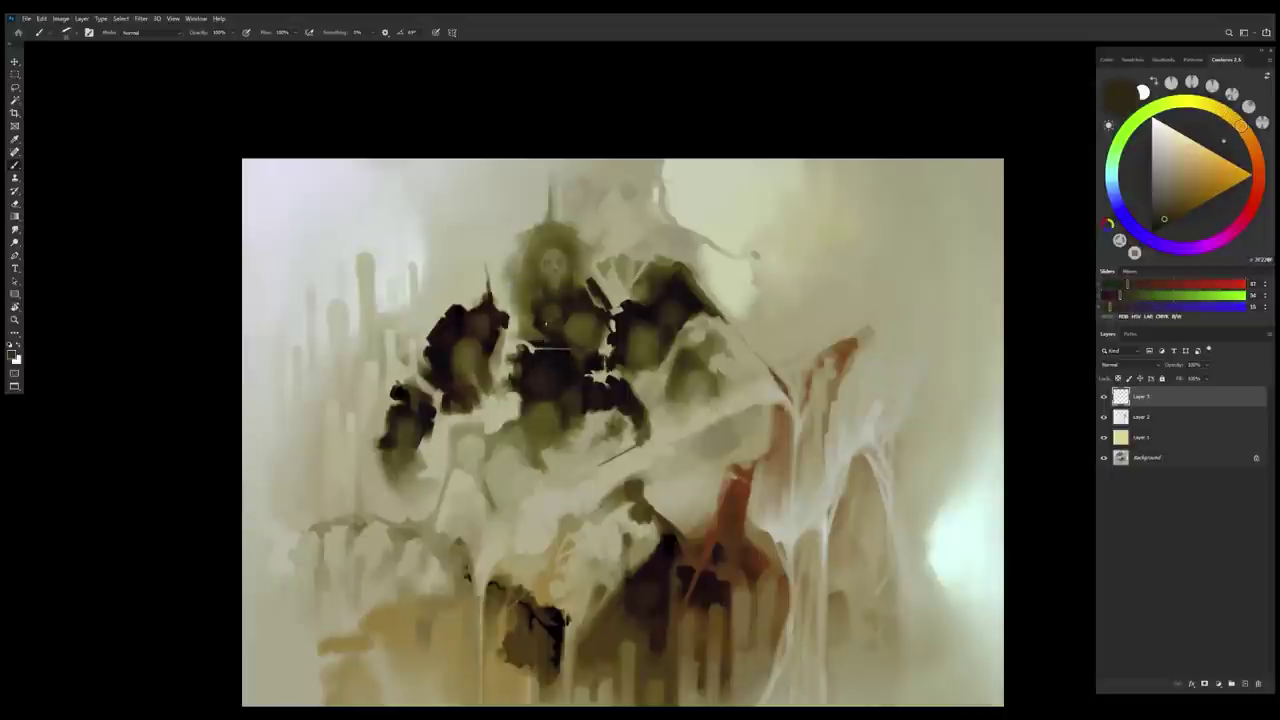
Darken the left eye socket of the upper face with sampled olive-brown tones
{"action": "left_click", "coordinate": [546, 267], "text": "alt"}
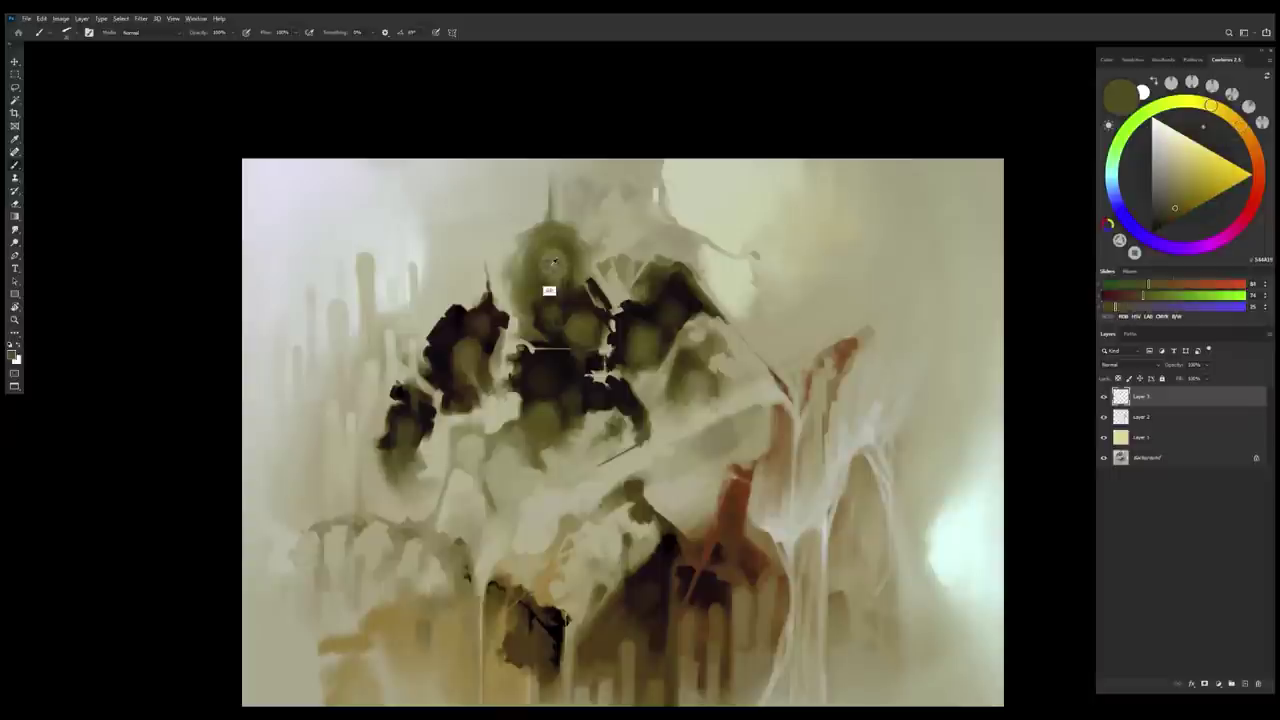
{"action": "left_click", "coordinate": [545, 310], "text": "alt"}
{"action": "left_click", "coordinate": [552, 264], "text": "alt"}
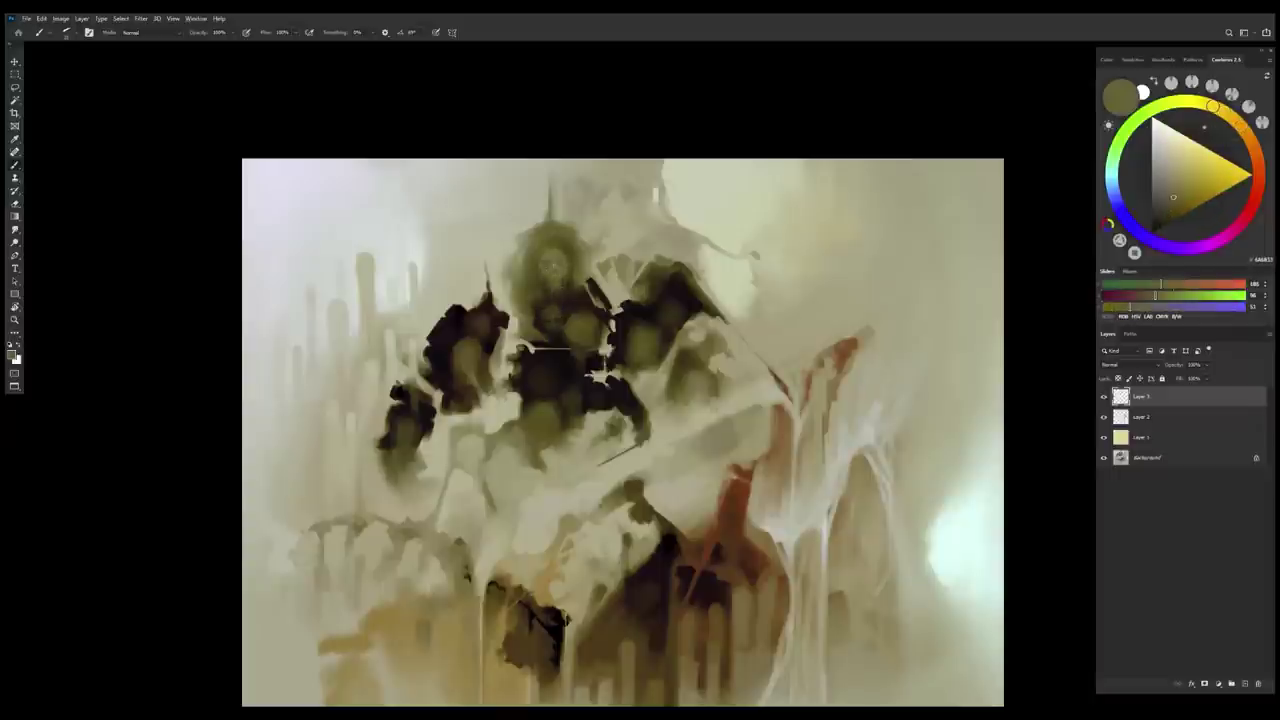
{"action": "left_click", "coordinate": [547, 263], "text": "alt"}
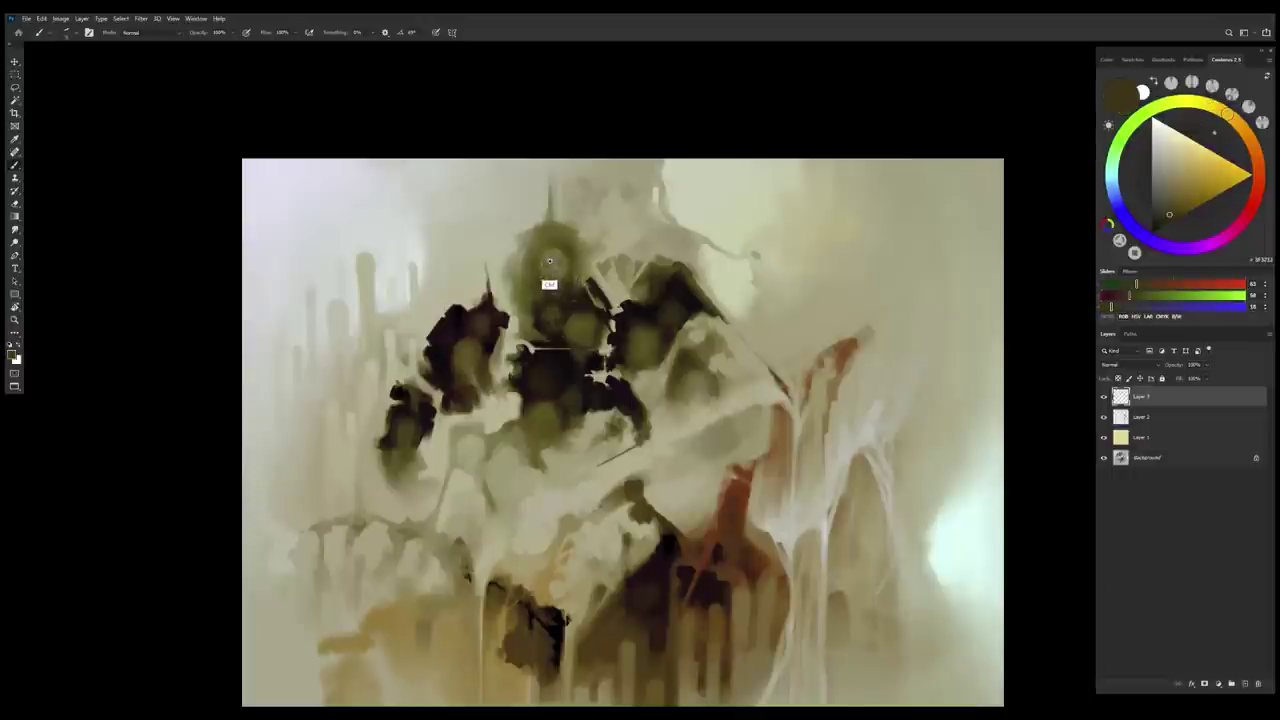
{"action": "left_click_drag", "start_coordinate": [549, 281], "coordinate": [589, 304]}
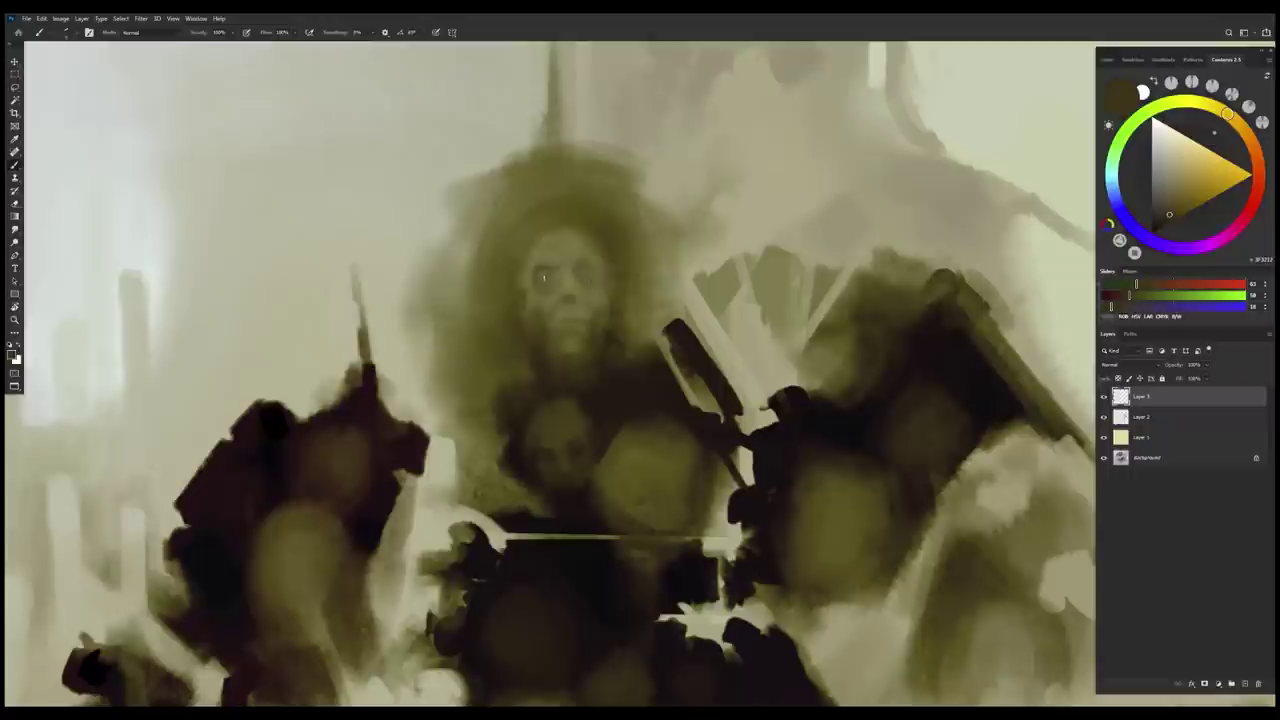
Refine the right eye and cheek of the upper face with sampled light and dark olive
{"action": "left_click", "coordinate": [553, 281], "text": "alt"}
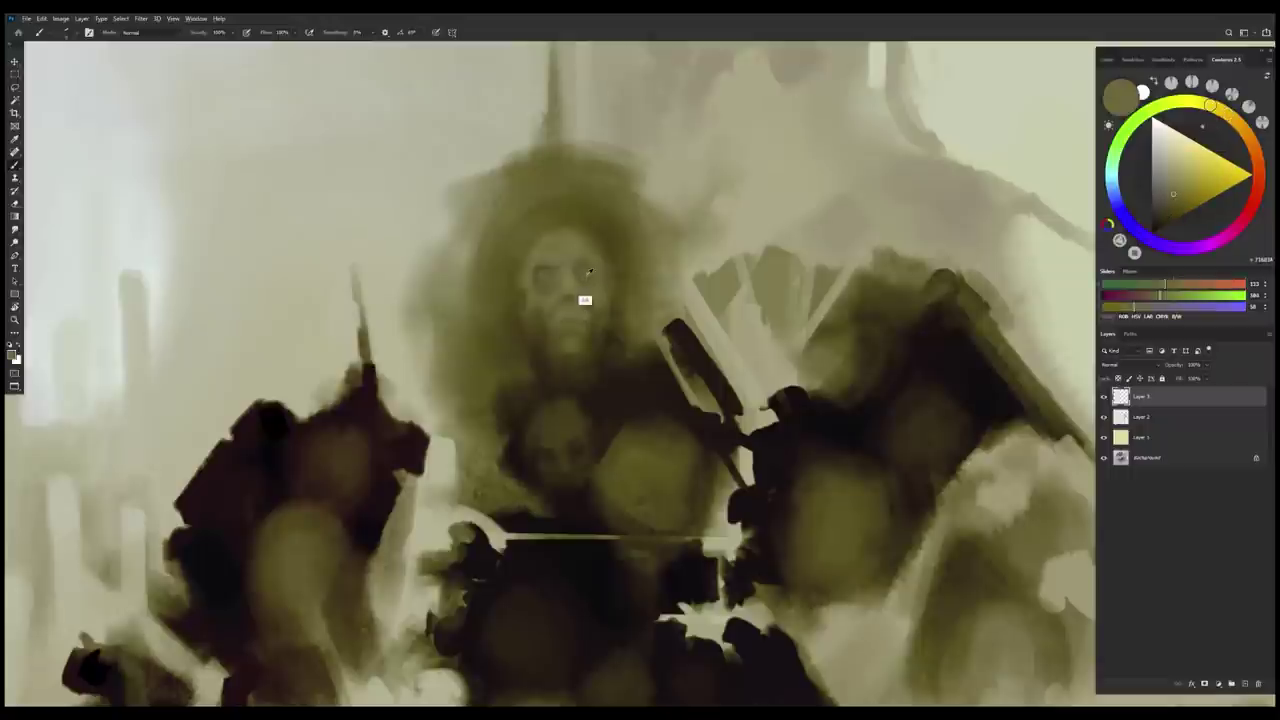
{"action": "left_click", "coordinate": [513, 340], "text": "alt"}
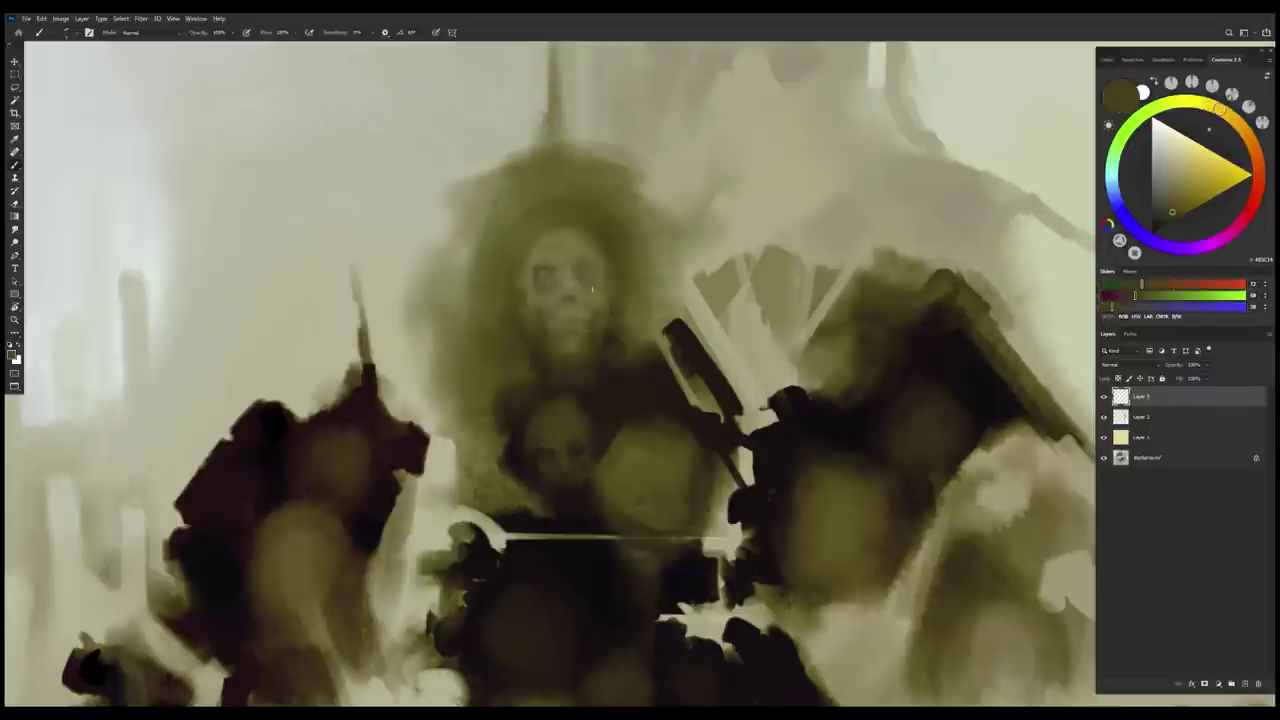
{"action": "left_click", "coordinate": [590, 286], "text": "alt"}
{"action": "left_click_drag", "start_coordinate": [603, 348], "coordinate": [560, 350]}
{"action": "left_click_drag", "start_coordinate": [614, 494], "coordinate": [610, 462]}
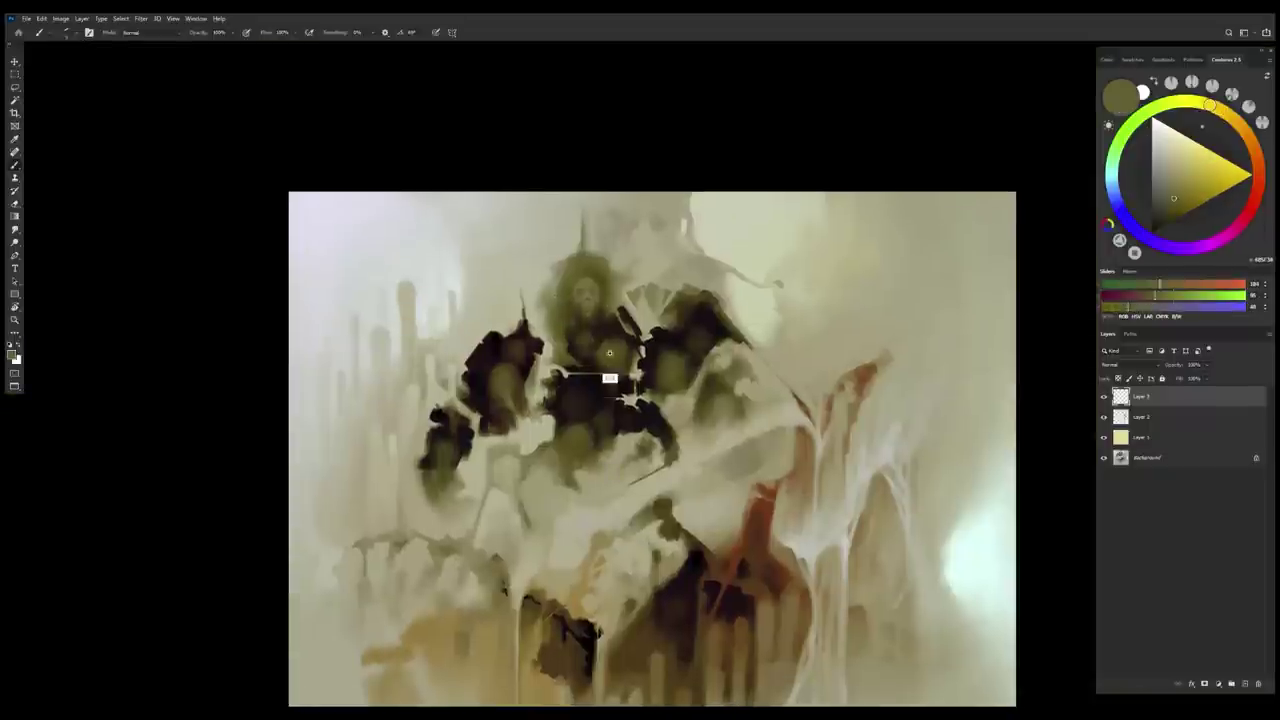
{"action": "left_click_drag", "start_coordinate": [618, 350], "coordinate": [635, 350]}
{"action": "left_click", "coordinate": [576, 274], "text": "alt"}
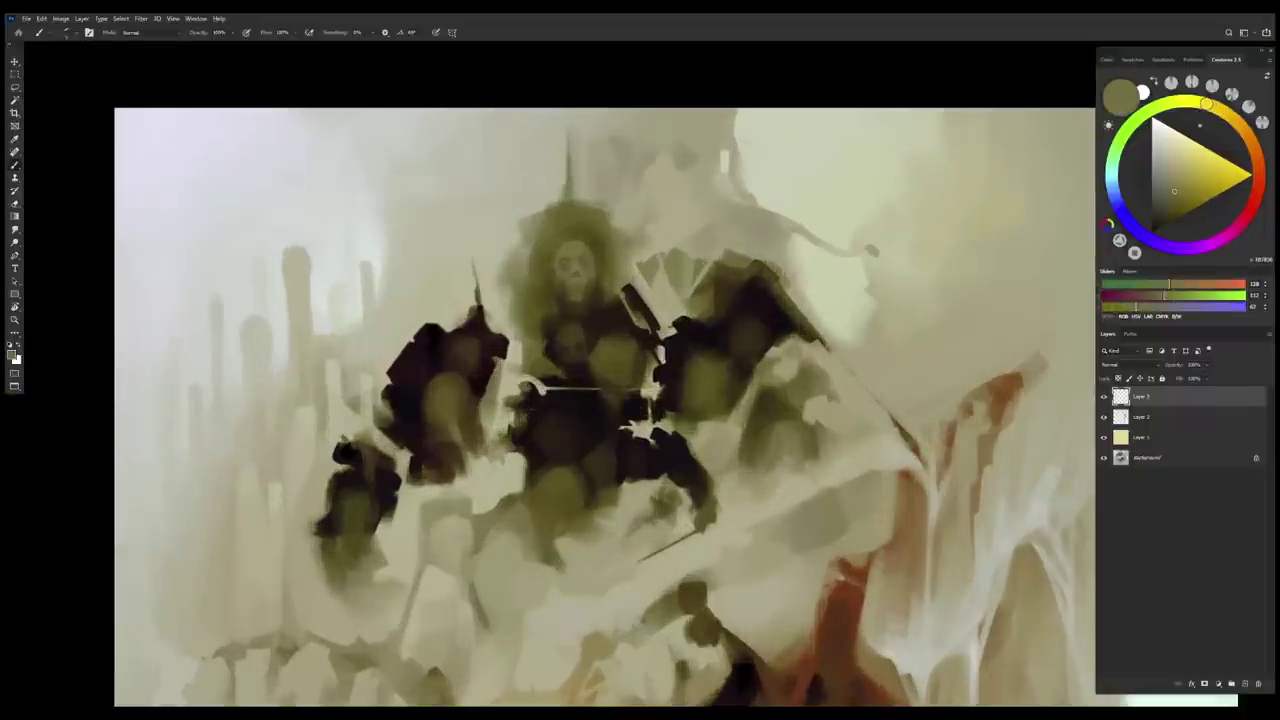
Define the eyes and nose of the second face with sampled dark brown and dark olive
{"action": "left_click", "coordinate": [567, 350], "text": "alt"}
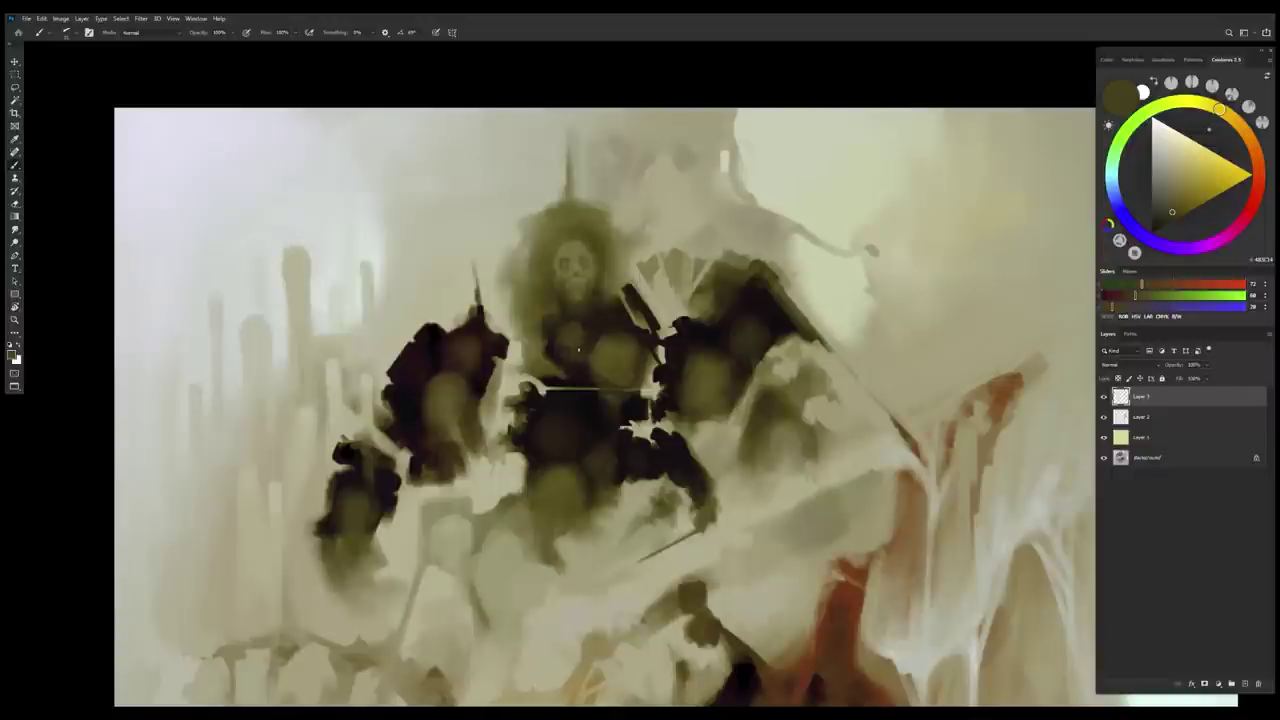
{"action": "left_click", "coordinate": [586, 351], "text": "alt"}
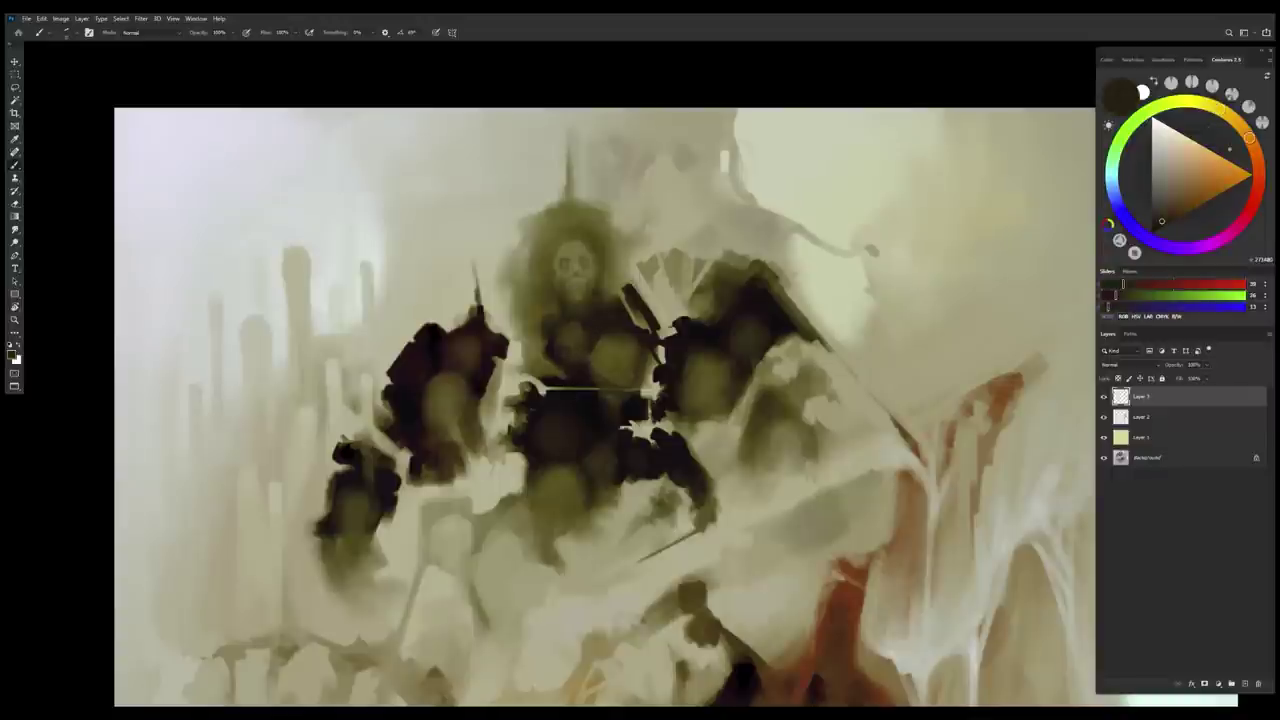
{"action": "scroll", "coordinate": [557, 359], "scroll_direction": "up", "scroll_amount": 2}
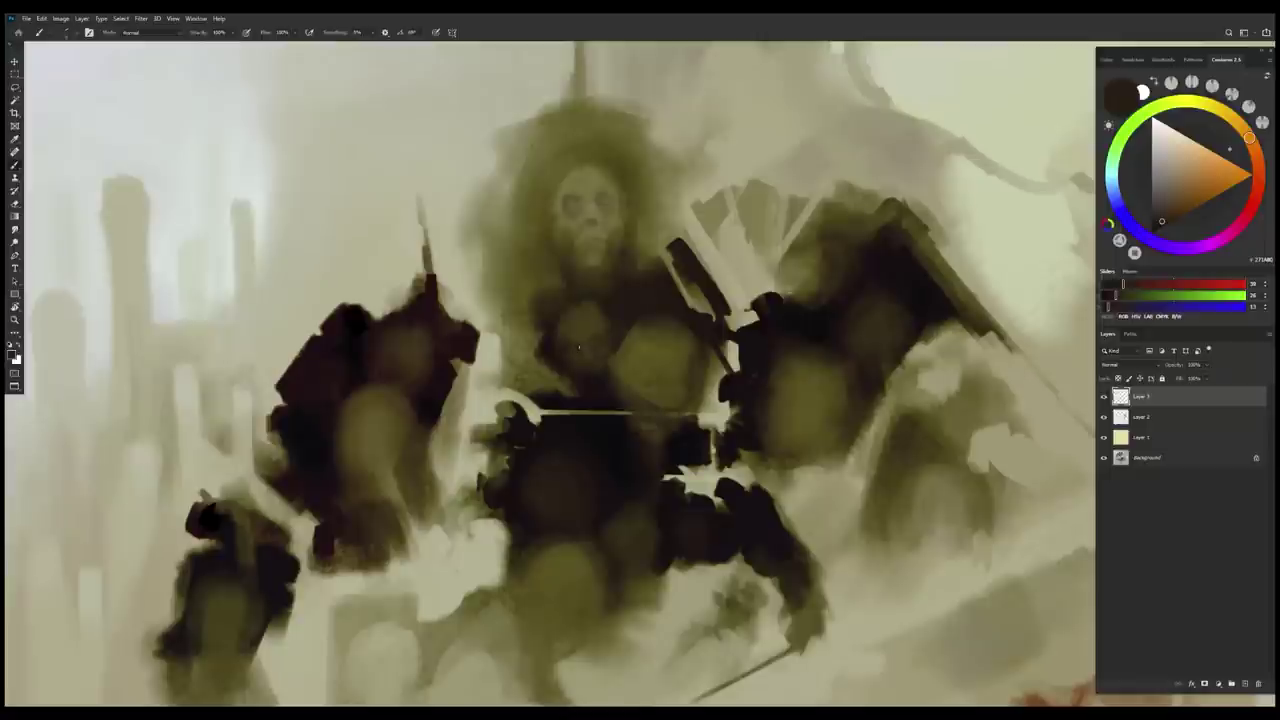
{"action": "left_click", "coordinate": [587, 325], "text": "alt"}
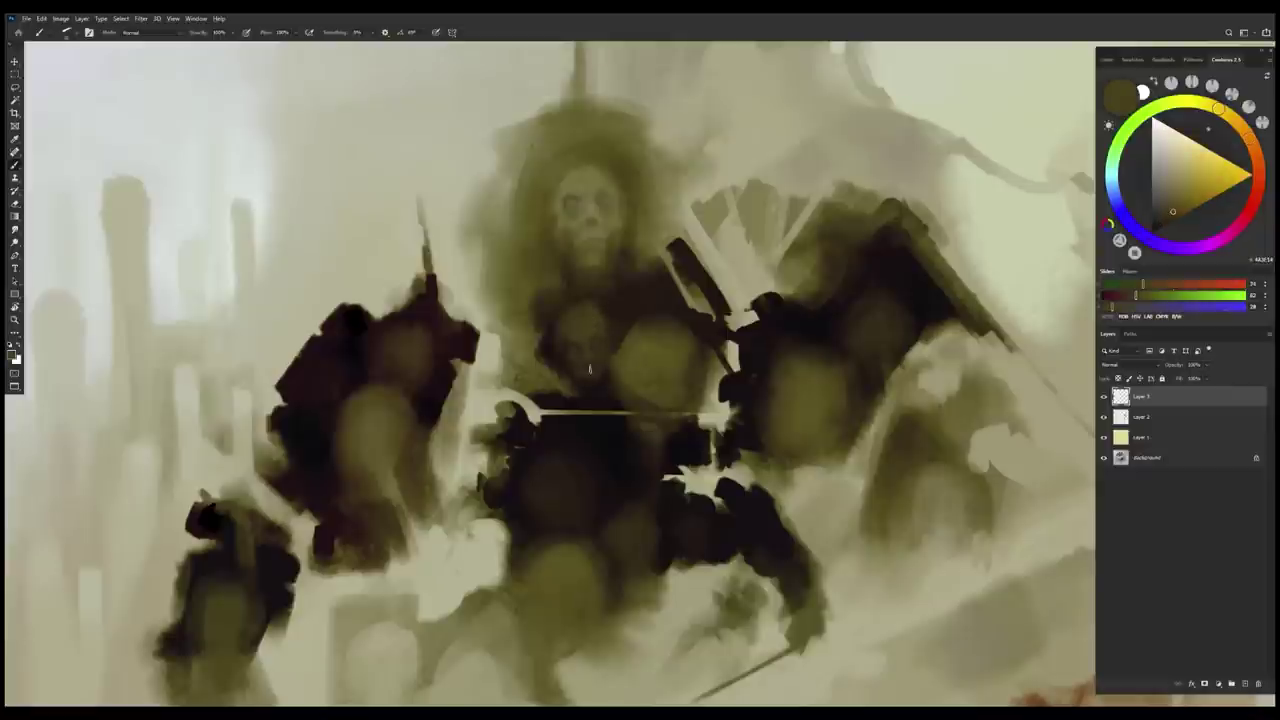
Shape the mouth, chin and jaw of the second face with sampled near-black and olive-brown tones
{"action": "left_click", "coordinate": [582, 365], "text": "alt"}
{"action": "left_click", "coordinate": [588, 402], "text": "alt"}
{"action": "left_click", "coordinate": [596, 388], "text": "alt"}
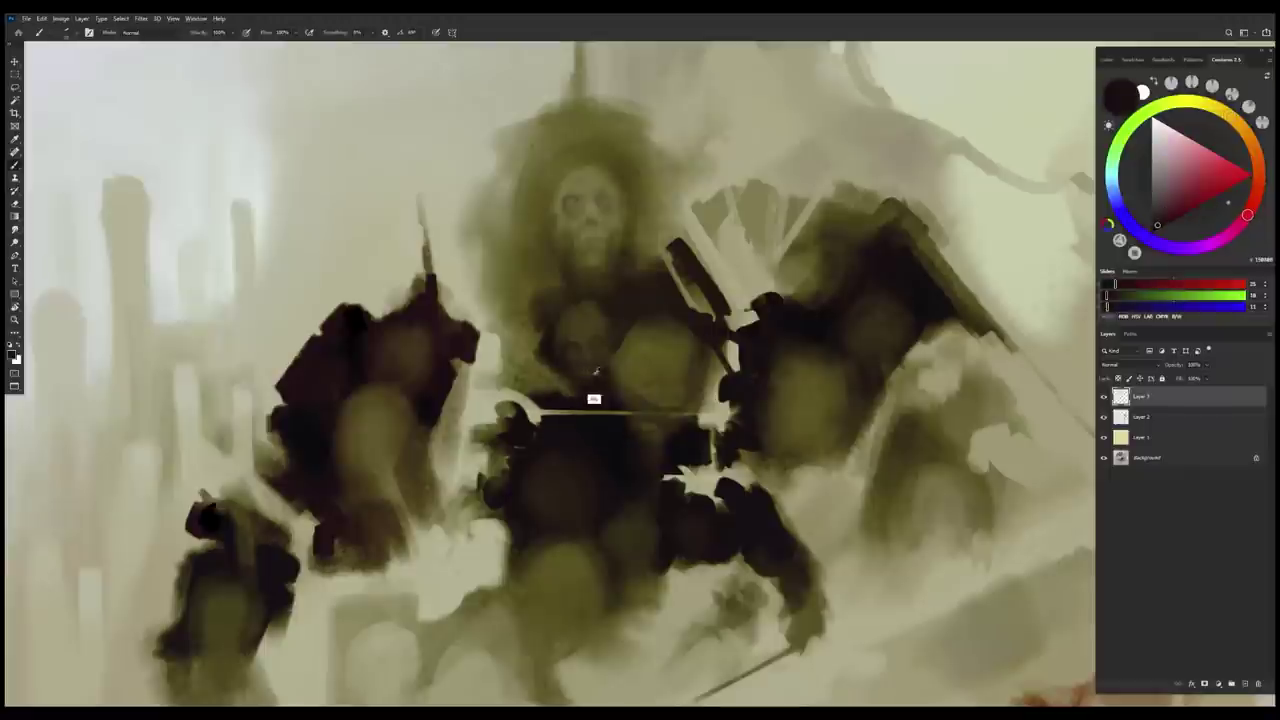
{"action": "left_click", "coordinate": [587, 381], "text": "alt"}
{"action": "left_click", "coordinate": [597, 383], "text": "alt"}
{"action": "left_click", "coordinate": [614, 360], "text": "alt"}
{"action": "left_click", "coordinate": [604, 370], "text": "alt"}
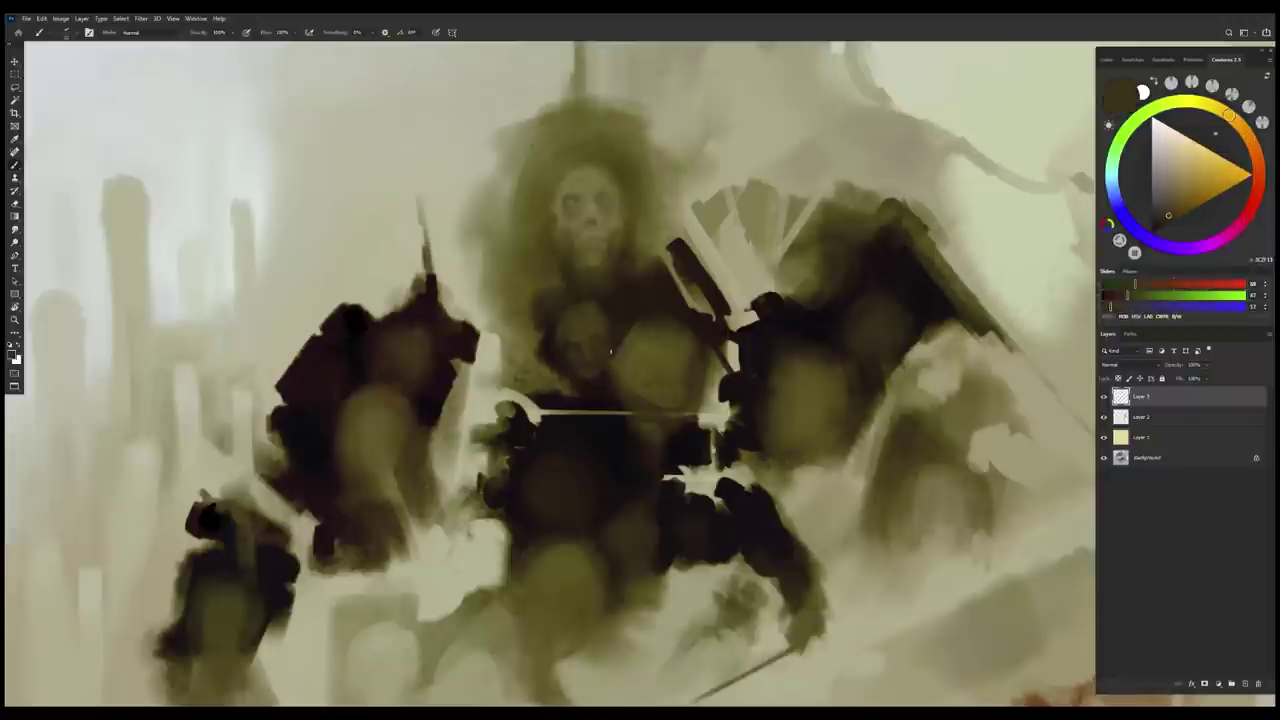
Refine the second face's cheek, hairline and outer contours with sampled dark brown and olive
{"action": "left_click", "coordinate": [599, 350], "text": "alt"}
{"action": "left_click", "coordinate": [594, 349], "text": "alt"}
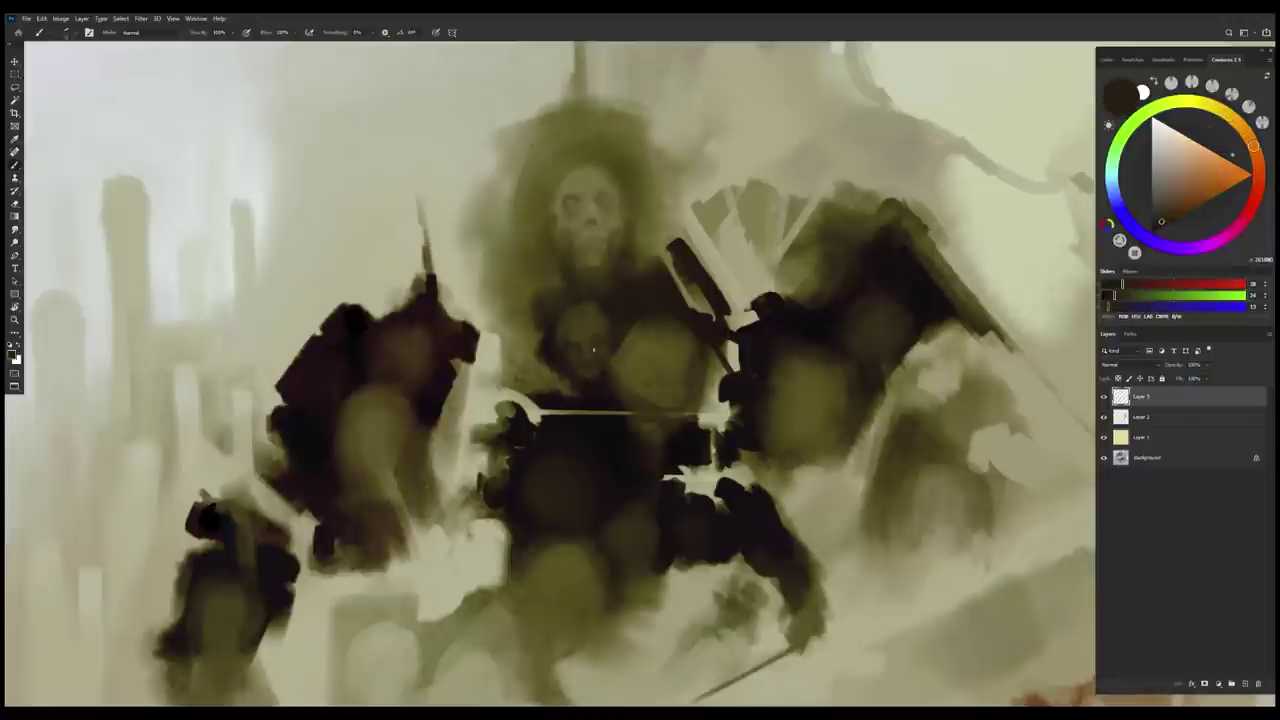
{"action": "left_click", "coordinate": [607, 323], "text": "alt"}
{"action": "left_click", "coordinate": [617, 308], "text": "alt"}
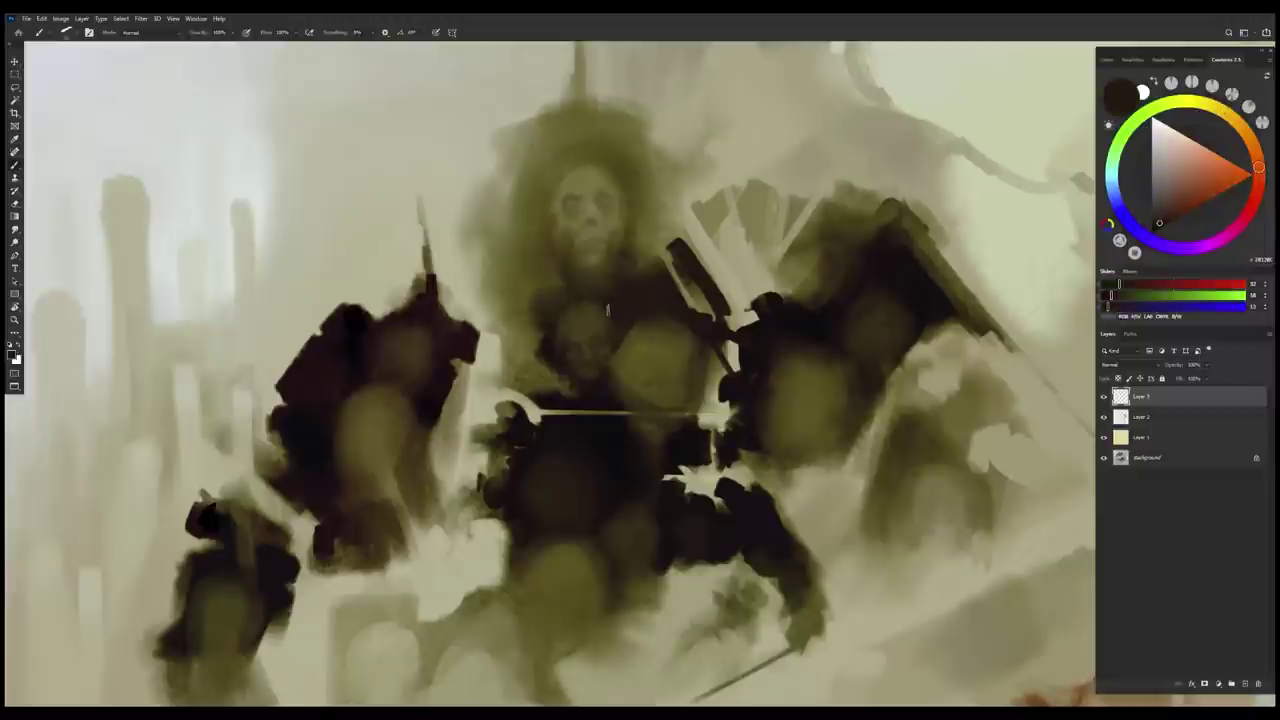
{"action": "left_click", "coordinate": [556, 318], "text": "alt"}
{"action": "left_click", "coordinate": [576, 380], "text": "alt"}
{"action": "left_click", "coordinate": [580, 379], "text": "alt"}
Paint a third face with dark eye sockets on the olive oval beside the second face, using sampled olive tones
{"action": "left_click_drag", "start_coordinate": [607, 408], "coordinate": [602, 409]}
{"action": "scroll", "coordinate": [601, 409], "scroll_direction": "down", "scroll_amount": 3}
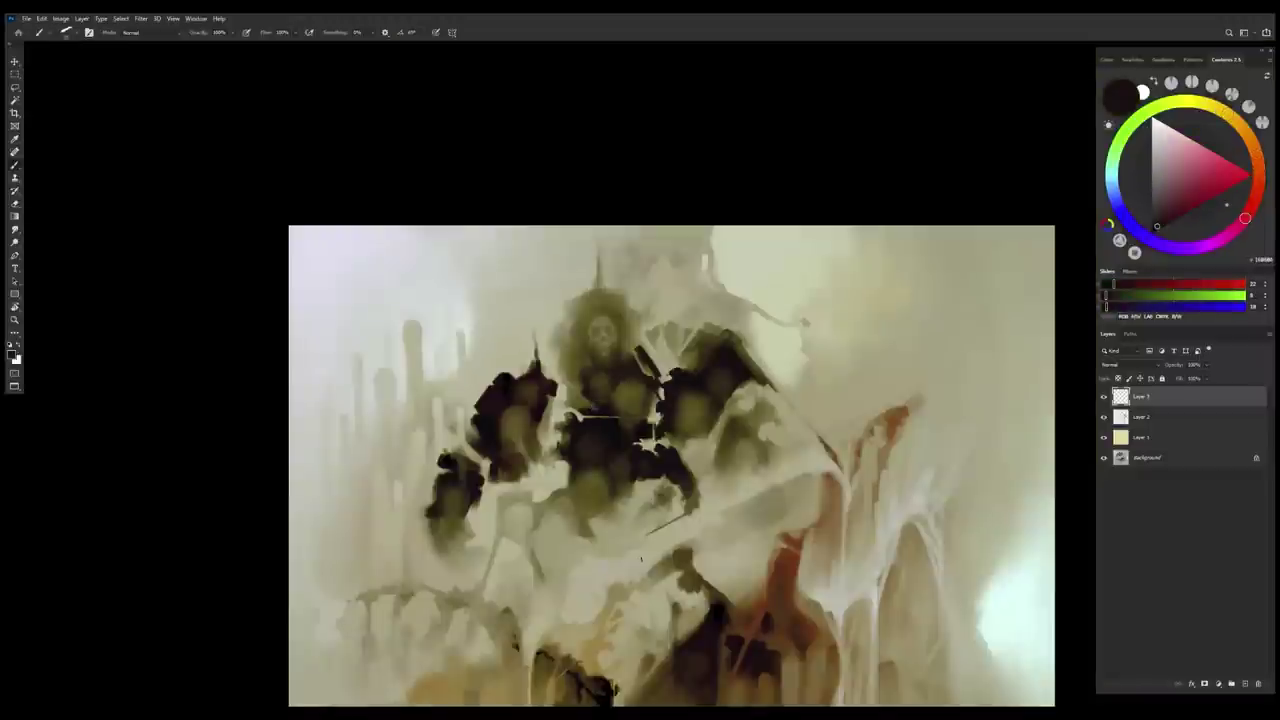
{"action": "scroll", "coordinate": [629, 429], "scroll_direction": "up", "scroll_amount": 3}
{"action": "key", "text": "Tab"}
{"action": "key", "text": "Tab"}
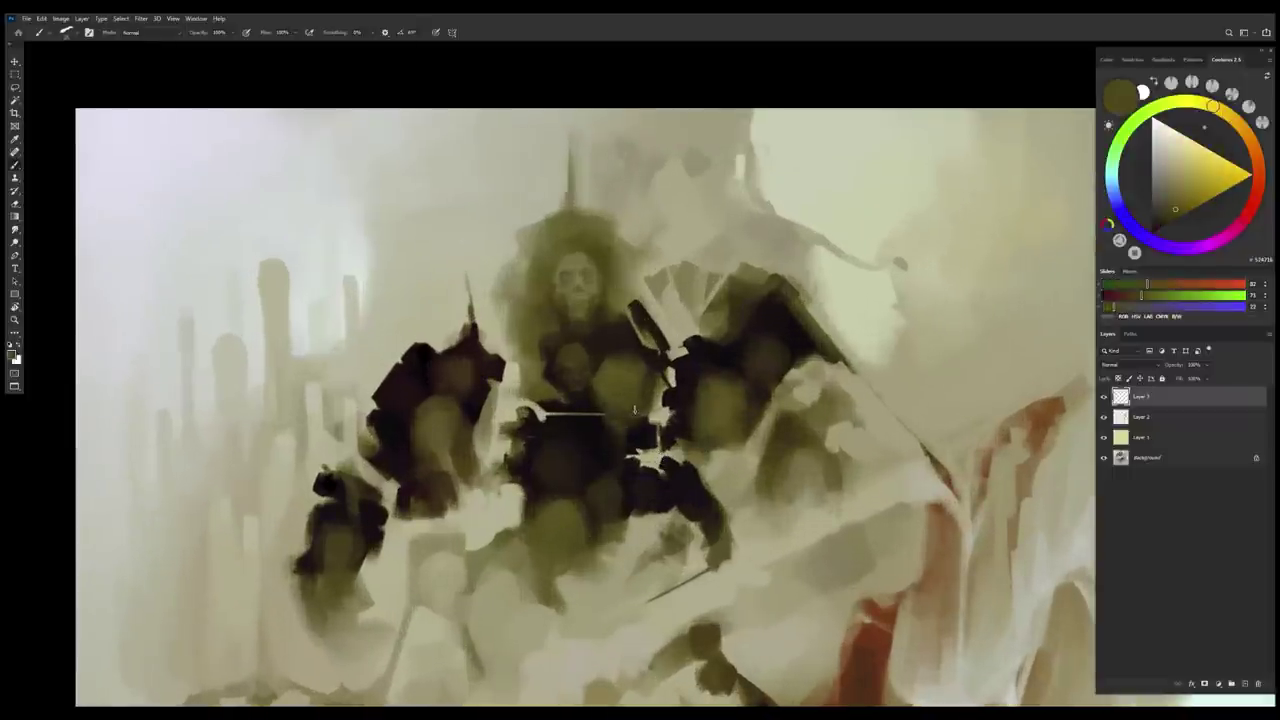
{"action": "left_click", "coordinate": [645, 385], "text": "alt"}
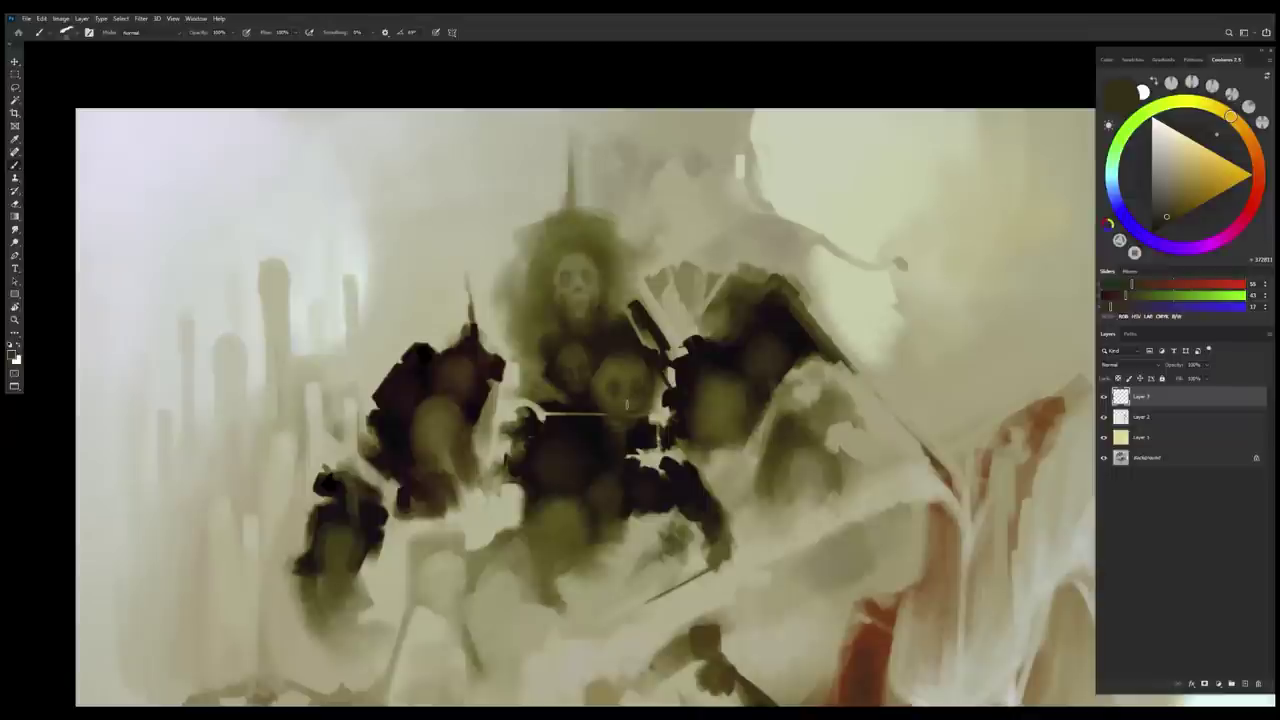
{"action": "left_click", "coordinate": [616, 397], "text": "alt"}
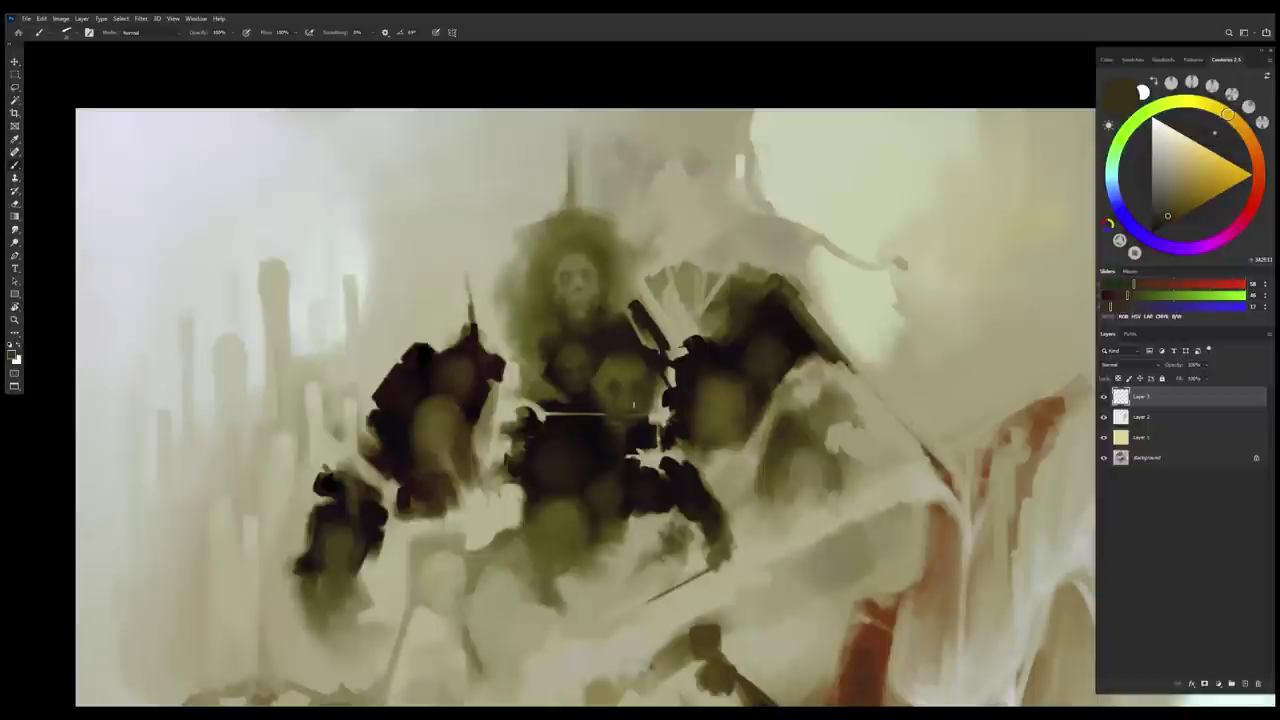
{"action": "left_click", "coordinate": [622, 386], "text": "alt"}
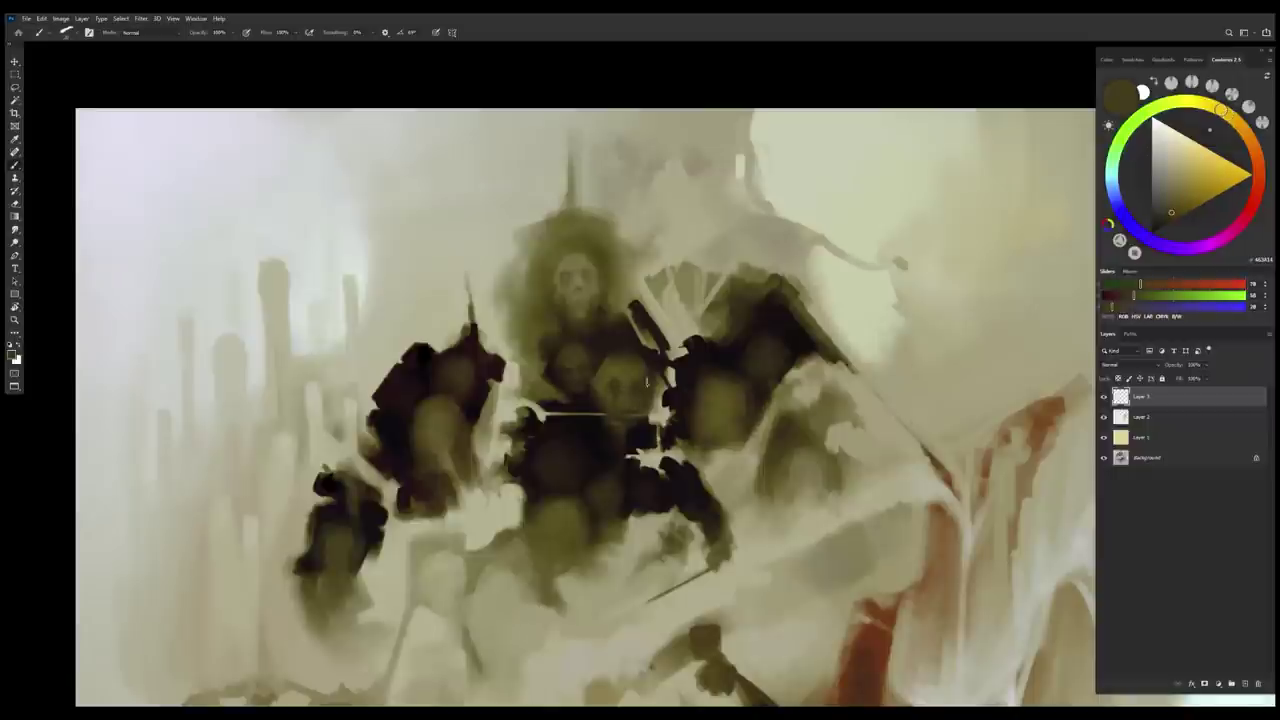
Model the nose, mouth and chin of the third face by alternating sampled light and dark olive
{"action": "left_click", "coordinate": [606, 390], "text": "alt"}
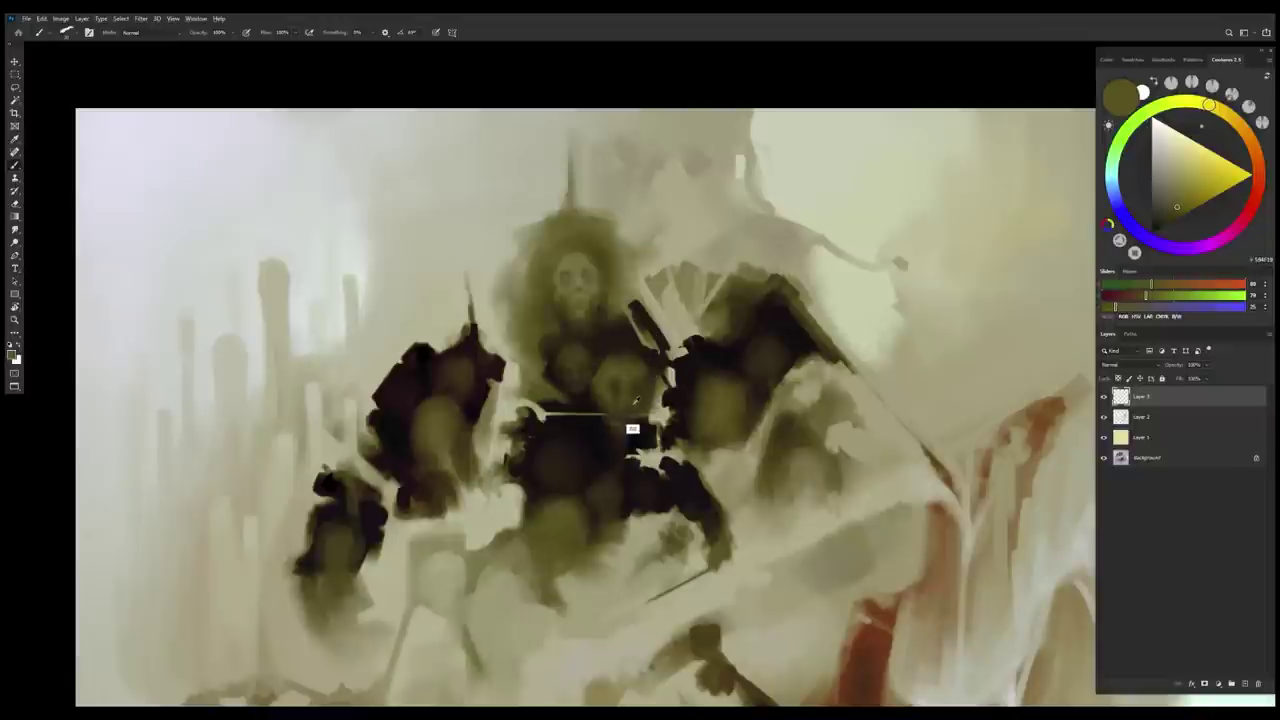
{"action": "left_click", "coordinate": [628, 426], "text": "alt"}
{"action": "left_click", "coordinate": [631, 388], "text": "alt"}
{"action": "left_click", "coordinate": [626, 385], "text": "alt"}
{"action": "left_click", "coordinate": [626, 390], "text": "alt"}
{"action": "left_click", "coordinate": [609, 406], "text": "alt"}
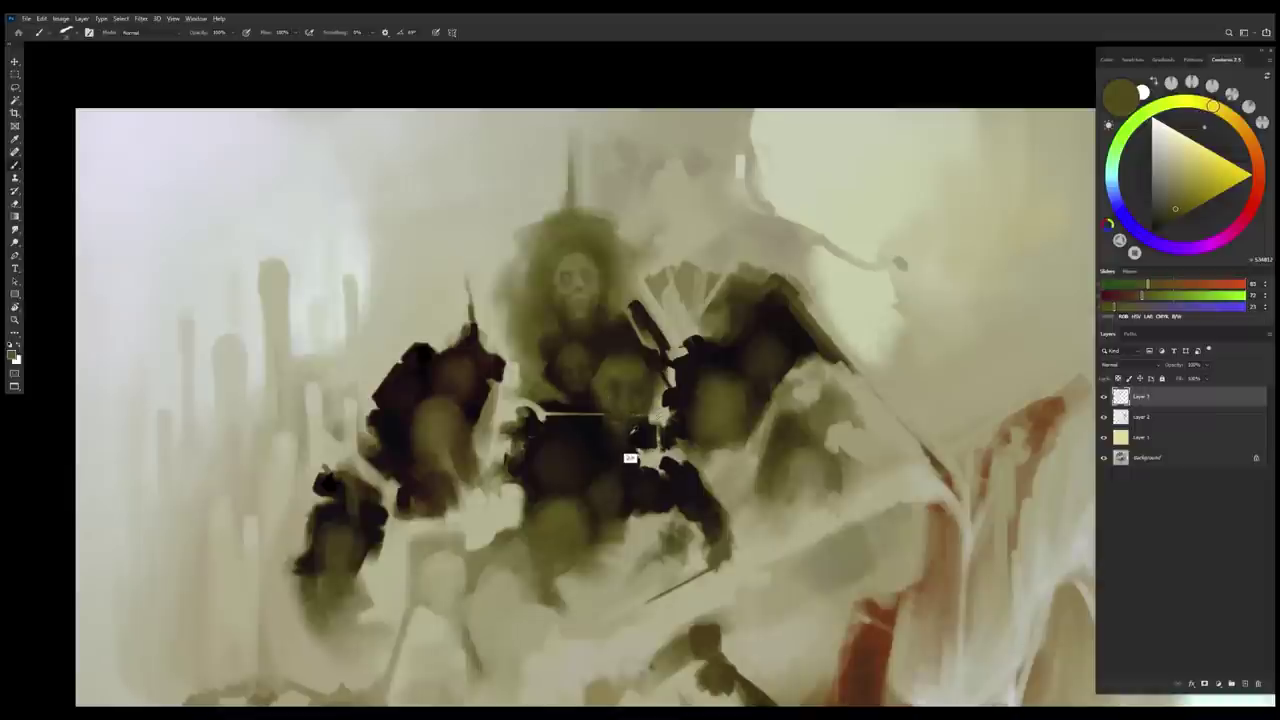
Soften the cheeks and side contours of the third face with sampled olive and dark olive-brown
{"action": "left_click", "coordinate": [602, 401], "text": "alt"}
{"action": "left_click", "coordinate": [608, 394], "text": "alt"}
{"action": "left_click", "coordinate": [634, 370], "text": "alt"}
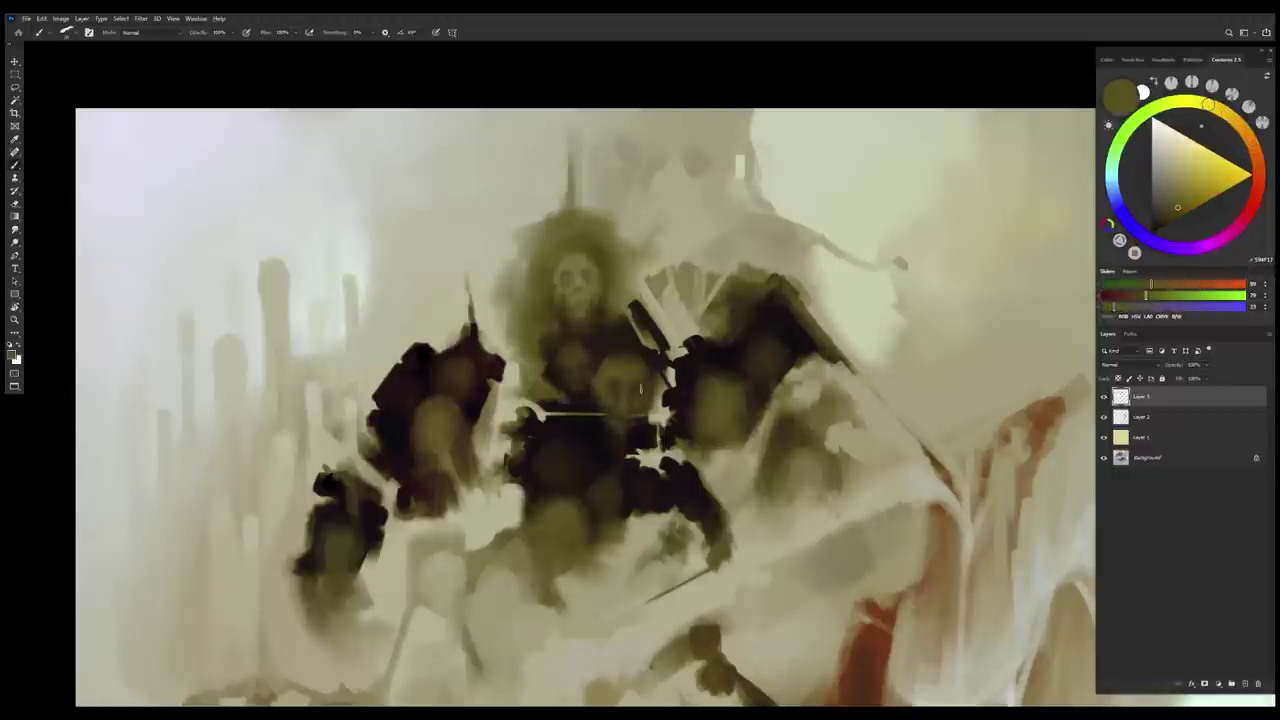
{"action": "left_click", "coordinate": [652, 382], "text": "alt"}
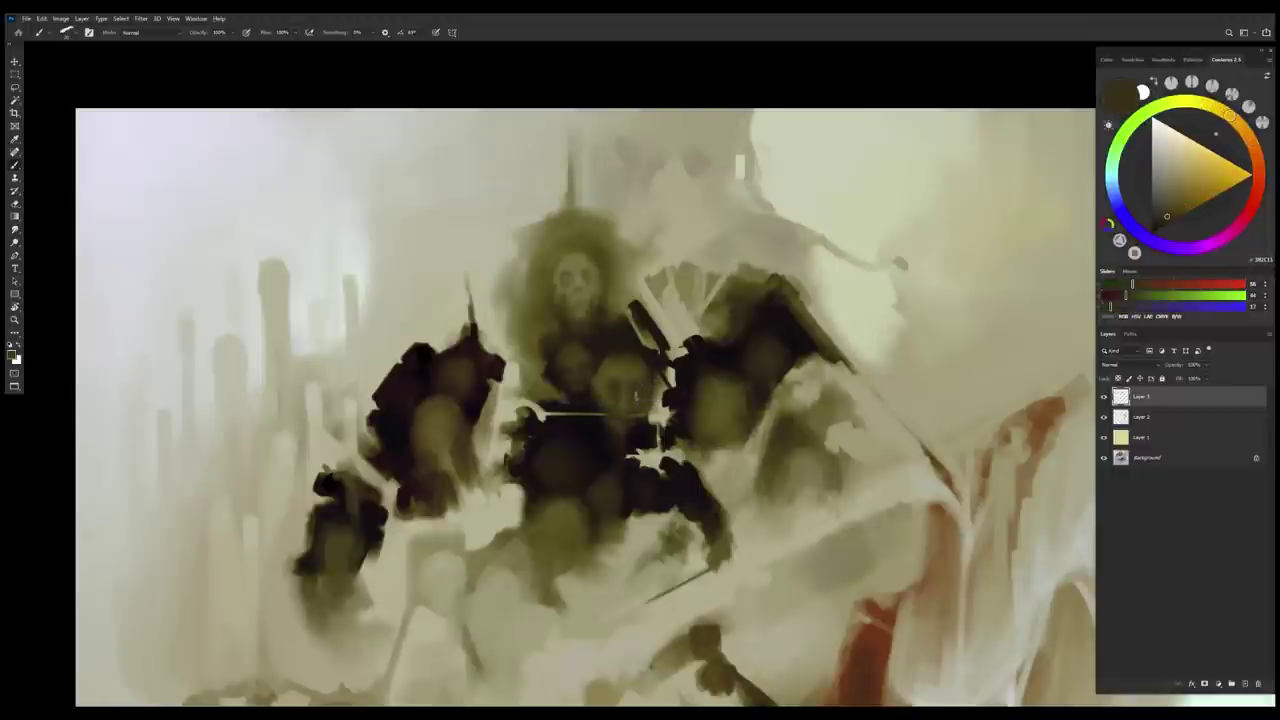
Paint dark eye sockets for a fourth face on the dim olive oval below the third face, using sampled near-black and dark brown
{"action": "scroll", "coordinate": [570, 380], "scroll_direction": "down", "scroll_amount": 2}
{"action": "scroll", "coordinate": [570, 380], "scroll_direction": "up", "scroll_amount": 2}
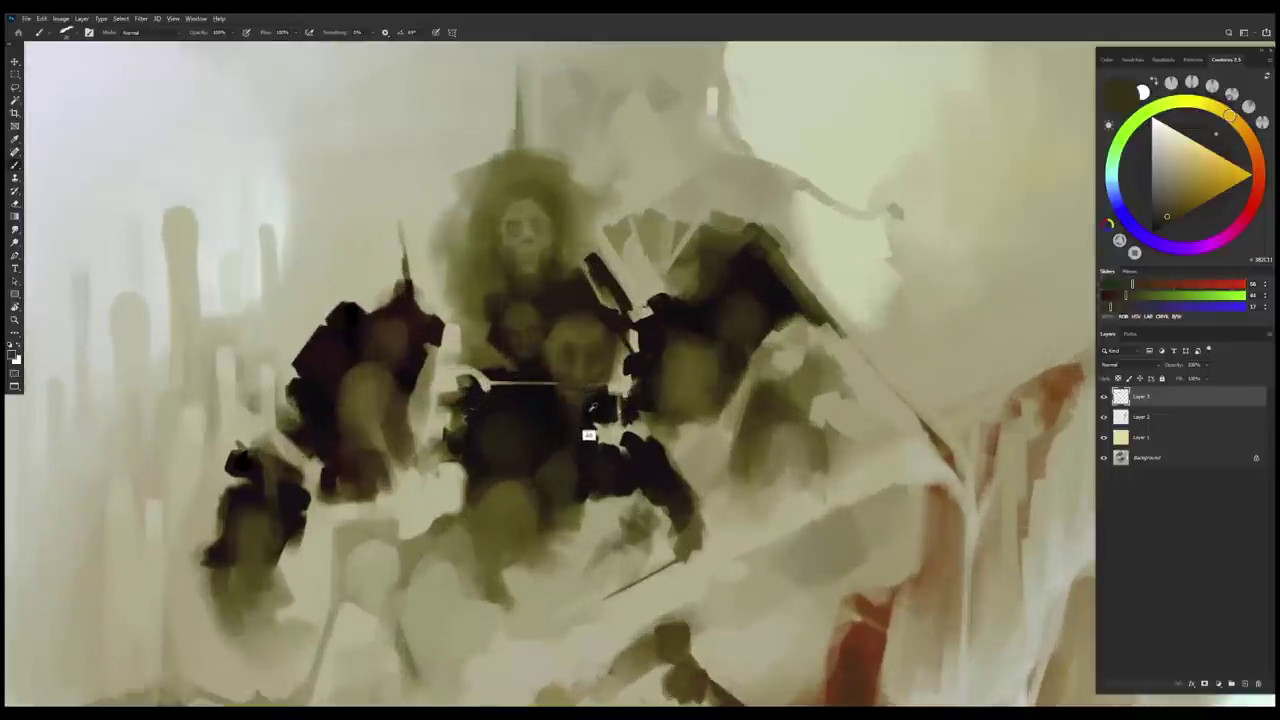
{"action": "left_click", "coordinate": [580, 388], "text": "alt"}
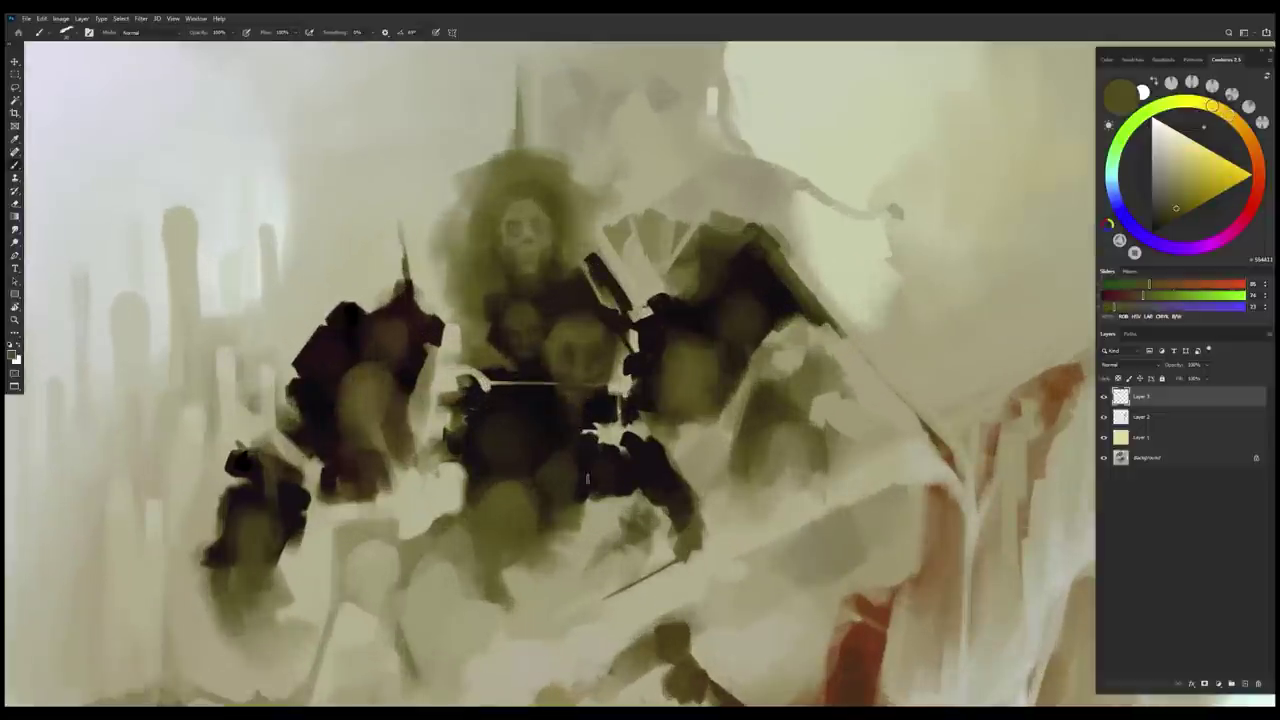
{"action": "left_click", "coordinate": [588, 466], "text": "alt"}
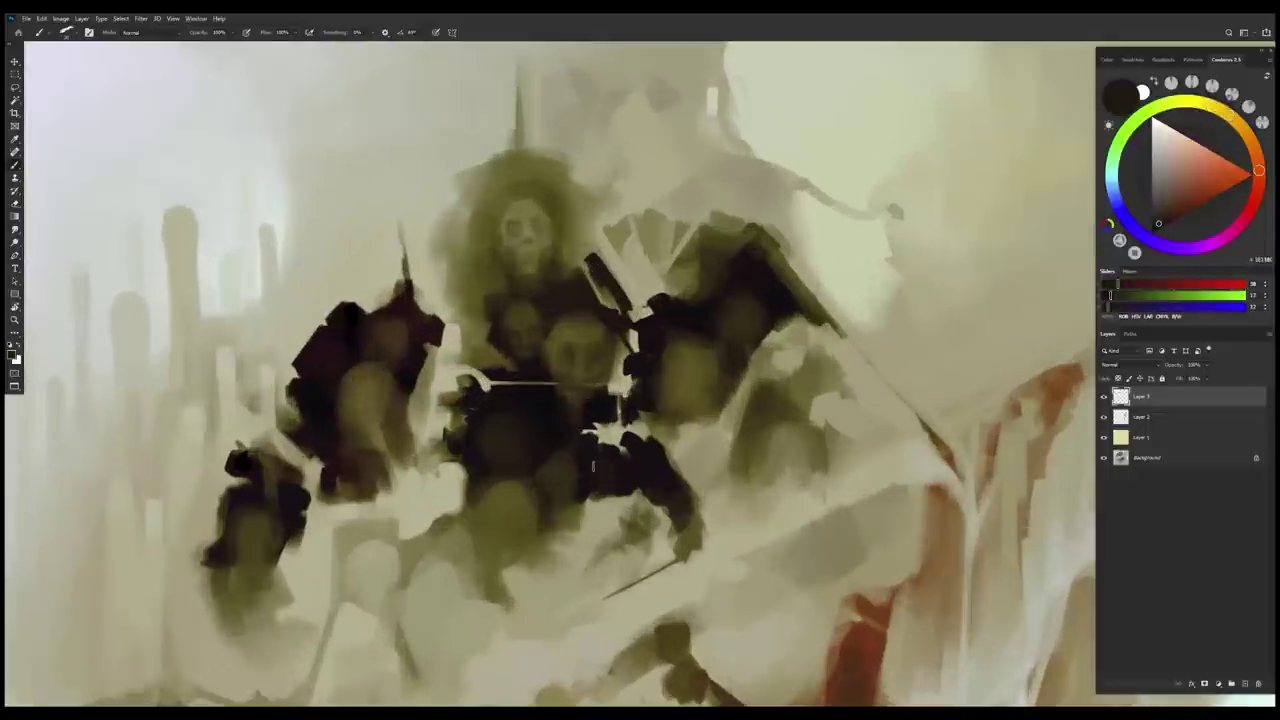
{"action": "left_click", "coordinate": [545, 499], "text": "alt"}
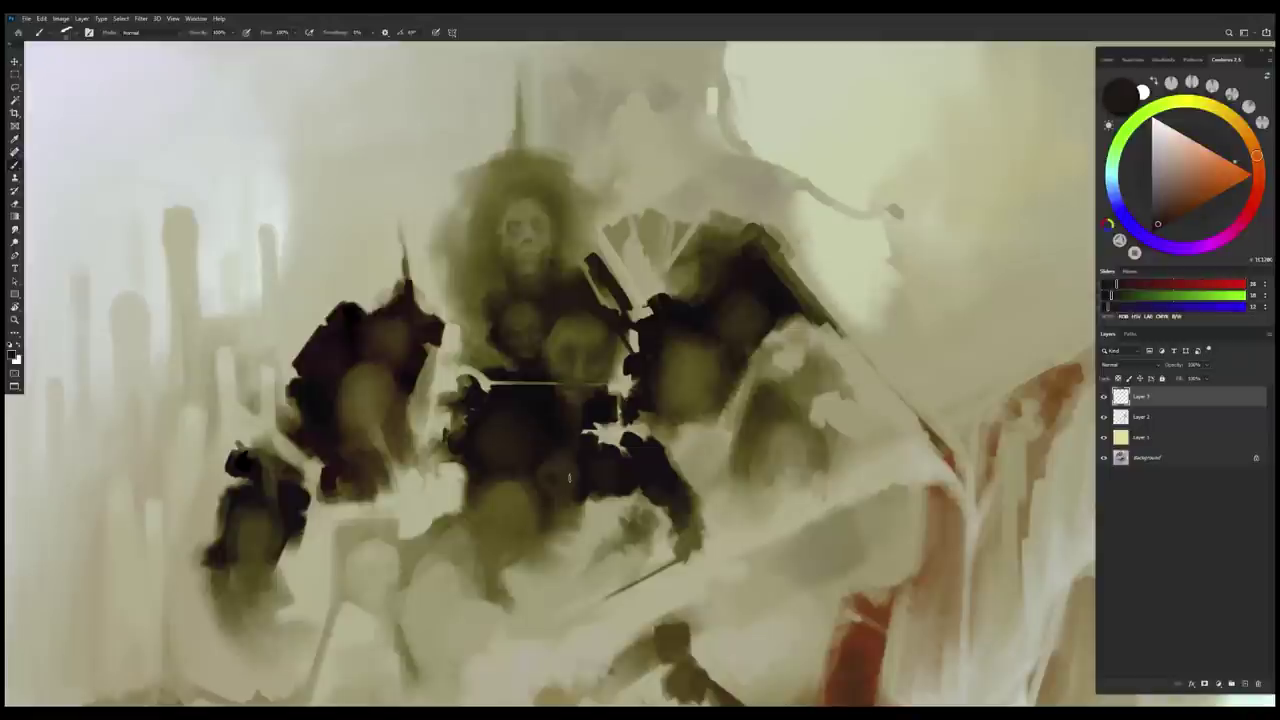
{"action": "left_click", "coordinate": [557, 473], "text": "alt"}
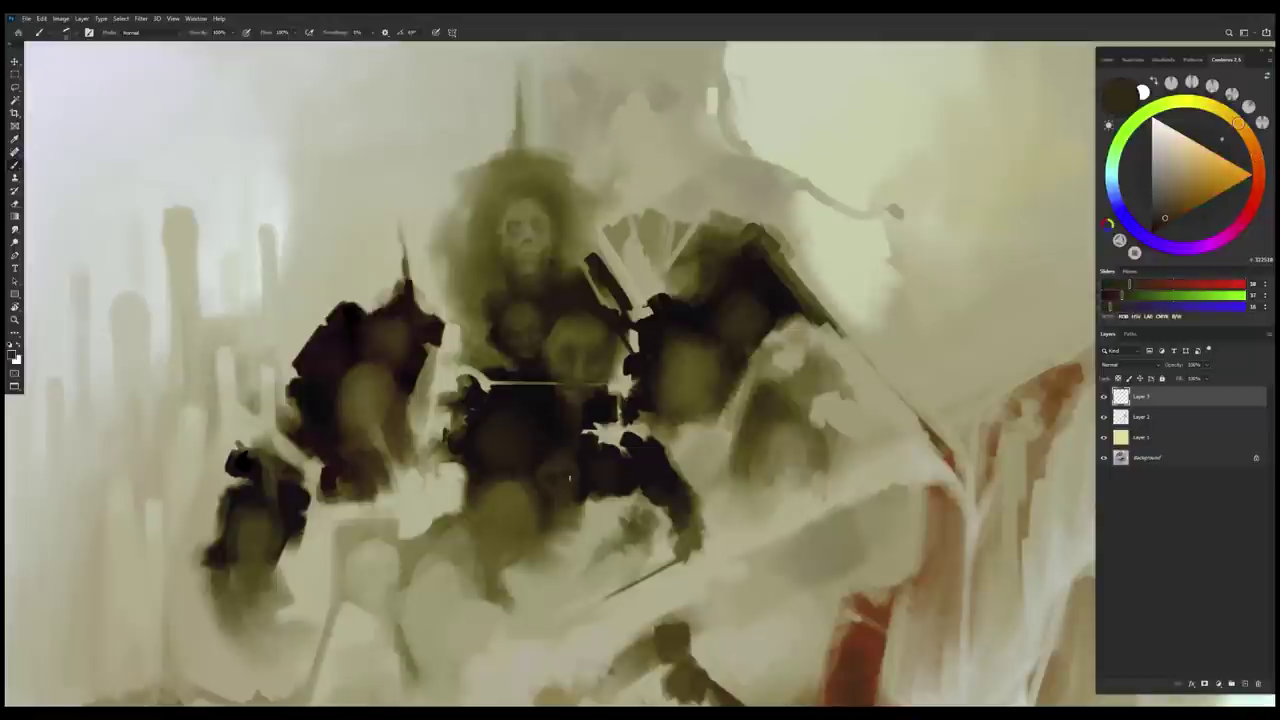
Shape the nose and cheeks of the fourth face by alternating sampled dark olive-brown and near-black
{"action": "left_click", "coordinate": [561, 489], "text": "alt"}
{"action": "left_click", "coordinate": [565, 490], "text": "alt"}
{"action": "left_click", "coordinate": [571, 471], "text": "alt"}
{"action": "left_click", "coordinate": [571, 466], "text": "alt"}
{"action": "left_click", "coordinate": [549, 479], "text": "alt"}
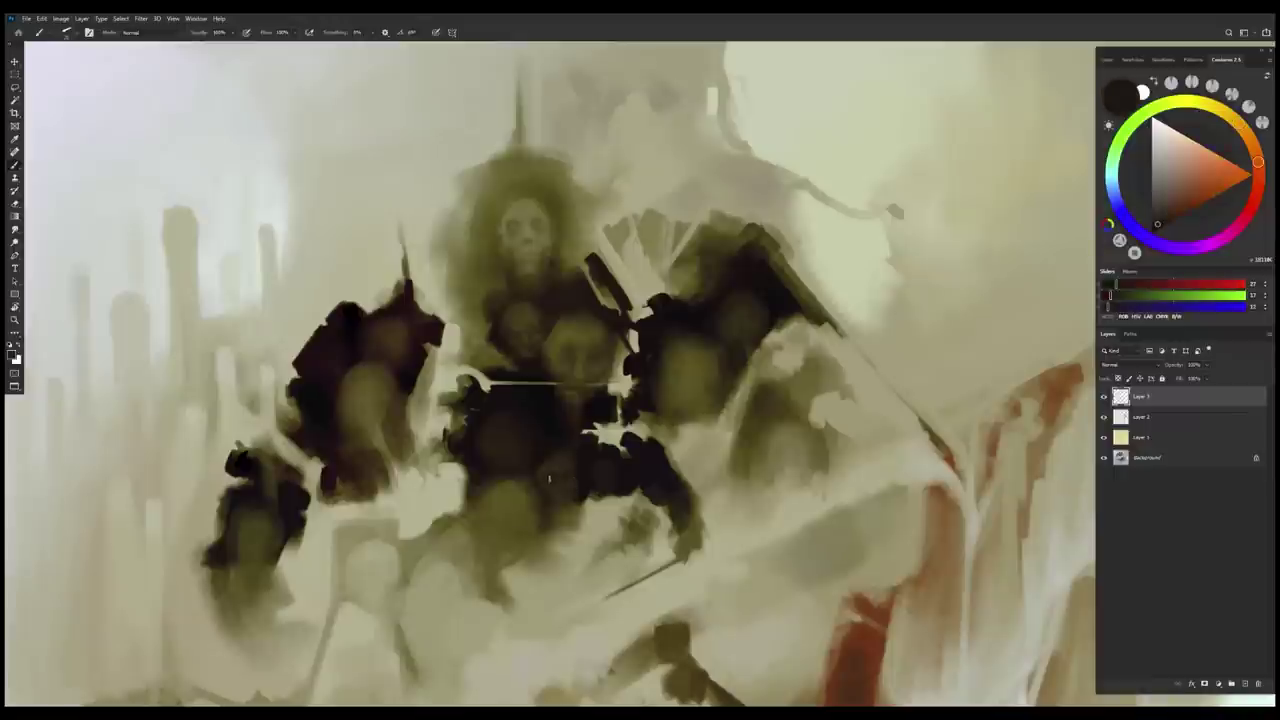
{"action": "left_click", "coordinate": [548, 472], "text": "alt"}
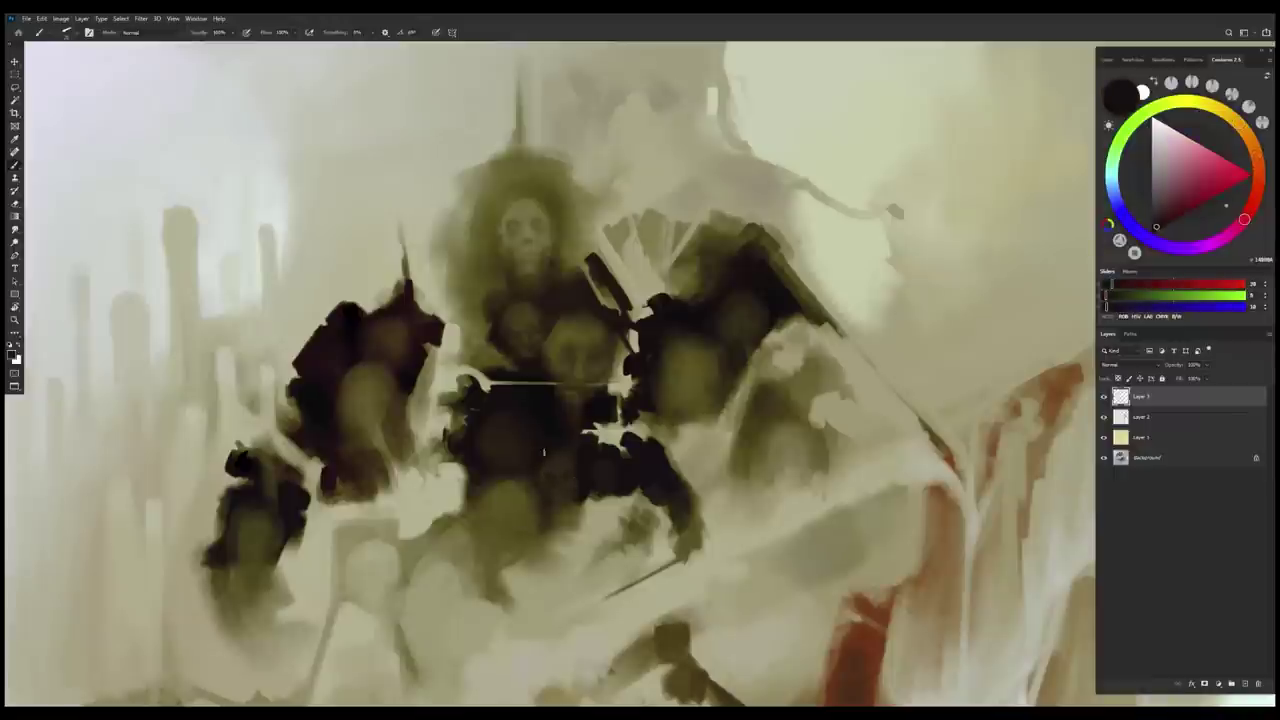
Refine the brow, forehead and outer edge of the fourth face with sampled dark brown tones
{"action": "left_click", "coordinate": [565, 466], "text": "alt"}
{"action": "left_click", "coordinate": [578, 470], "text": "alt"}
{"action": "left_click", "coordinate": [557, 470], "text": "alt"}
{"action": "left_click", "coordinate": [553, 462], "text": "alt"}
{"action": "left_click", "coordinate": [553, 455], "text": "alt"}
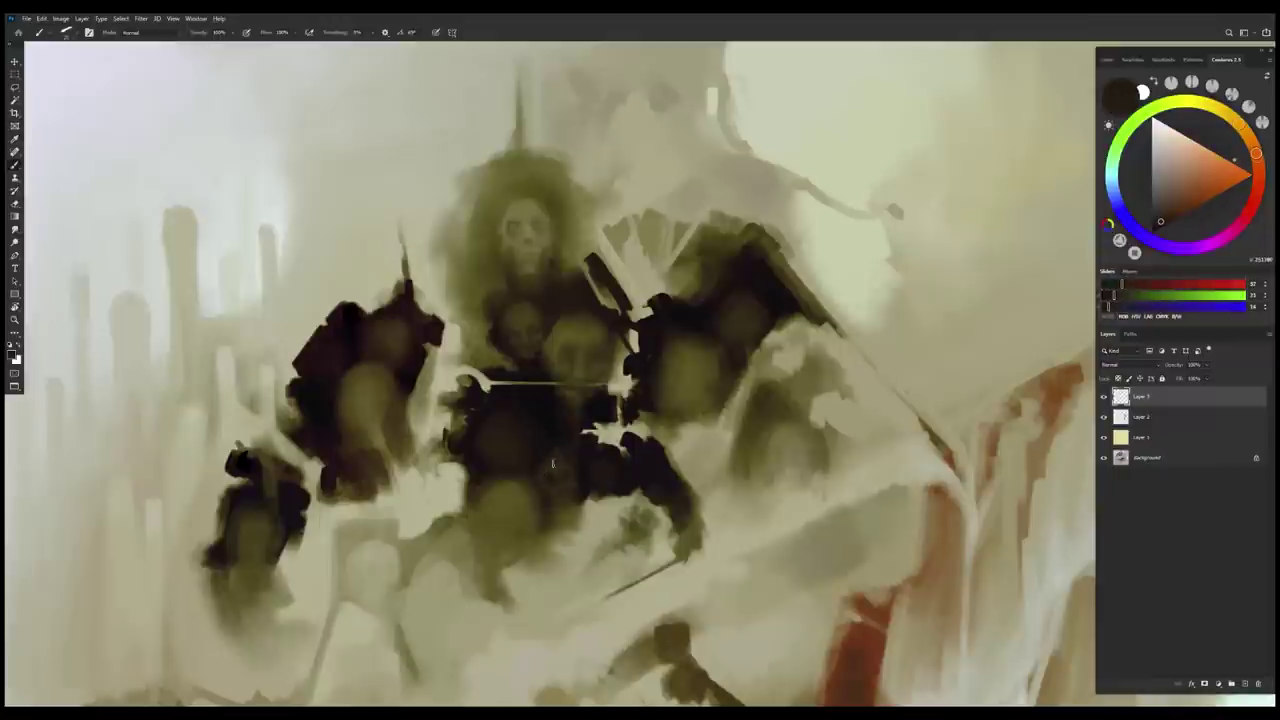
{"action": "left_click", "coordinate": [589, 472], "text": "alt"}
{"action": "left_click", "coordinate": [555, 482], "text": "alt"}
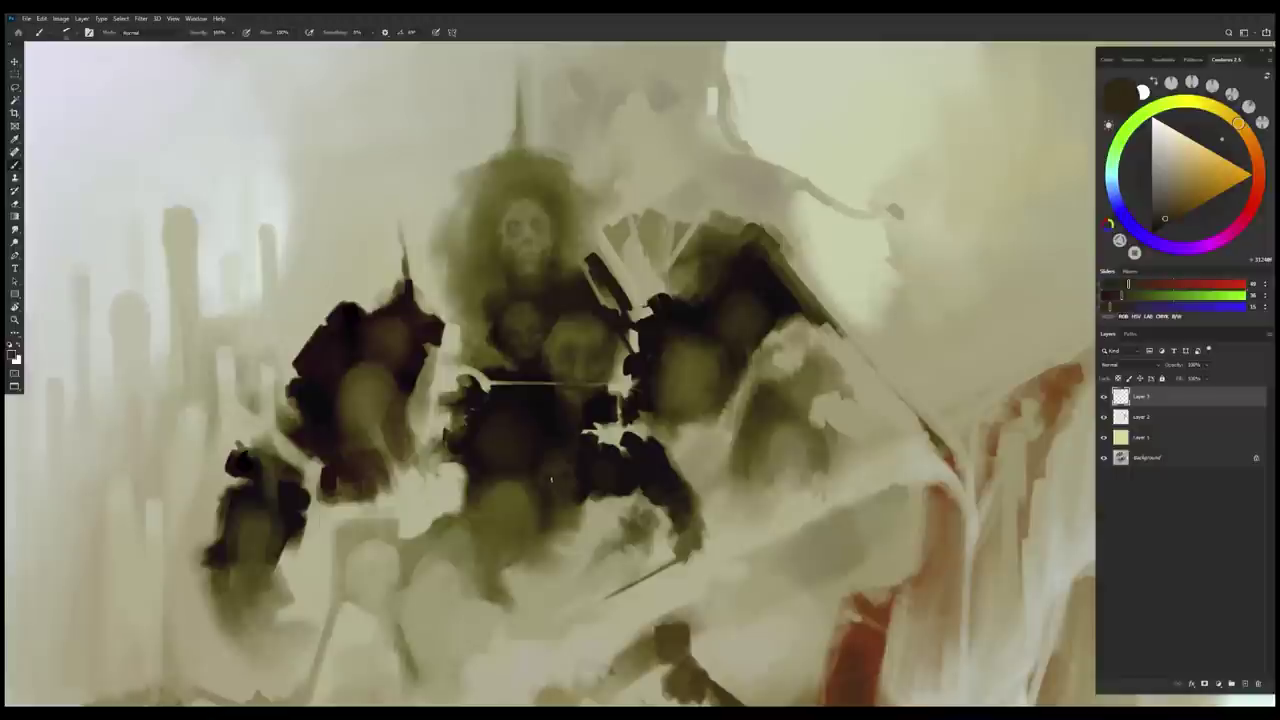
Model the mouth and chin of the fourth face with sampled near-black and dark olive-brown
{"action": "left_click", "coordinate": [553, 484], "text": "alt"}
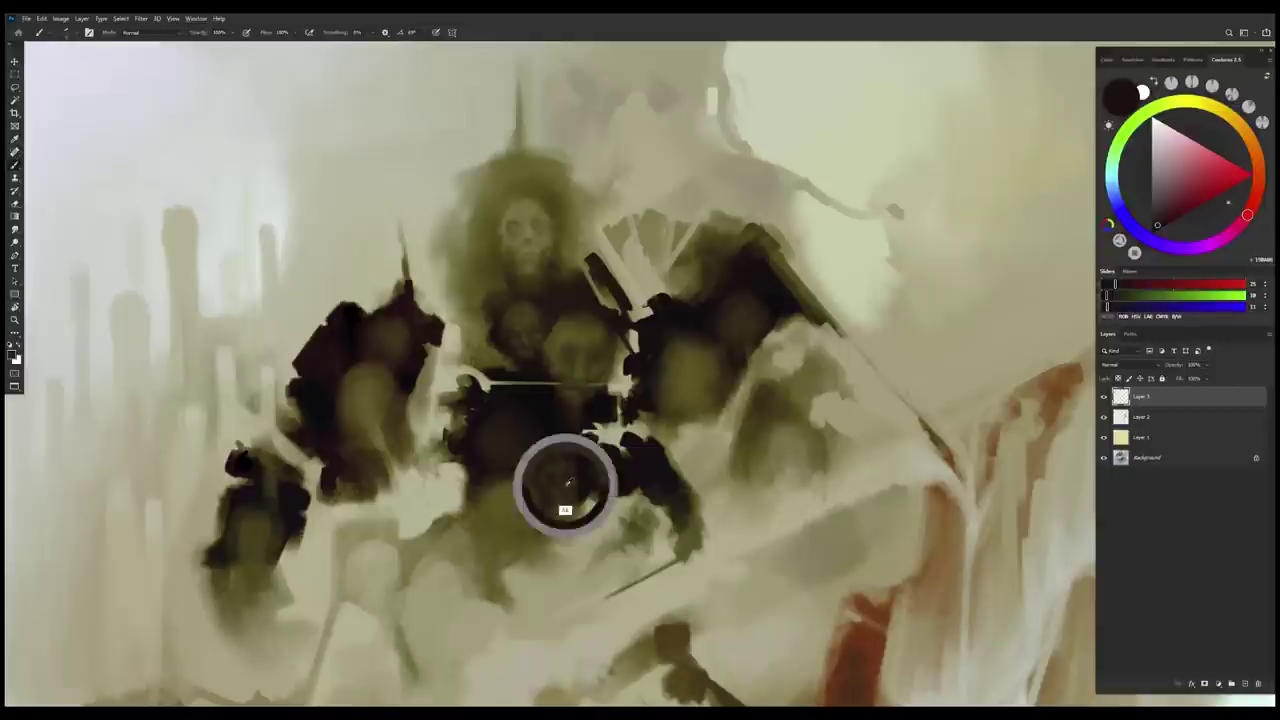
{"action": "left_click", "coordinate": [572, 489], "text": "alt"}
{"action": "left_click", "coordinate": [566, 493], "text": "alt"}
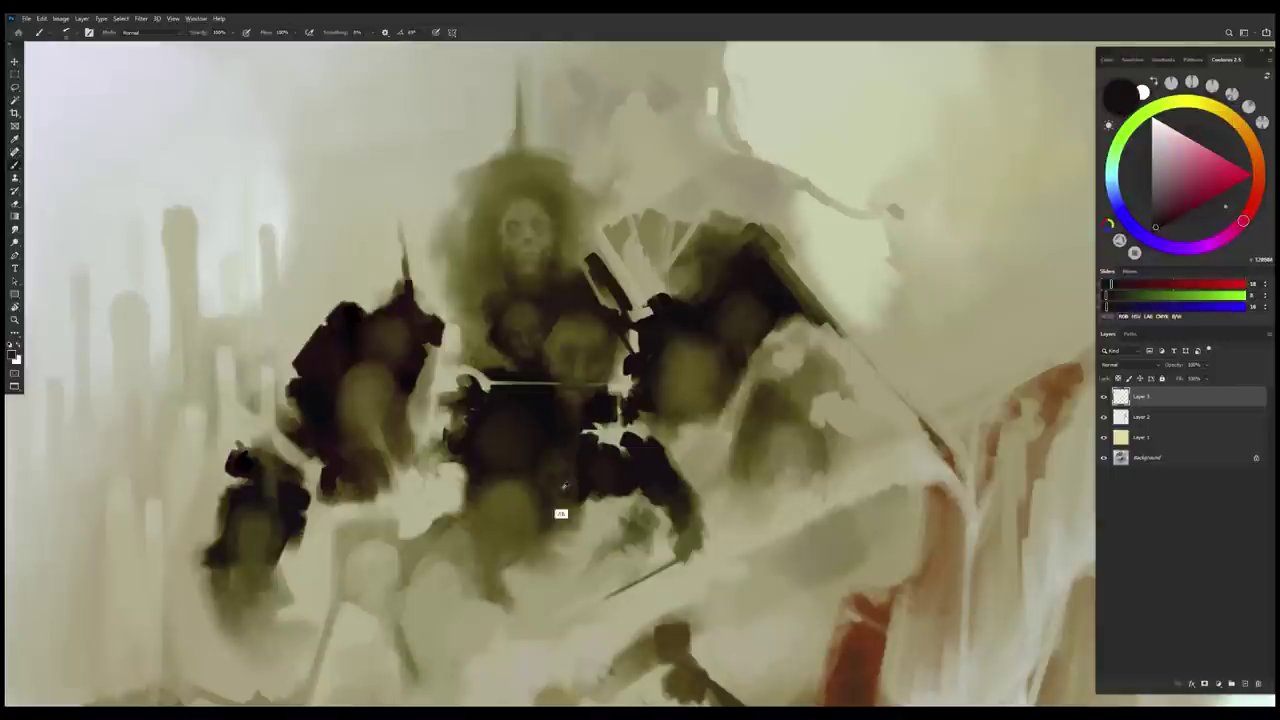
{"action": "left_click", "coordinate": [565, 488], "text": "alt"}
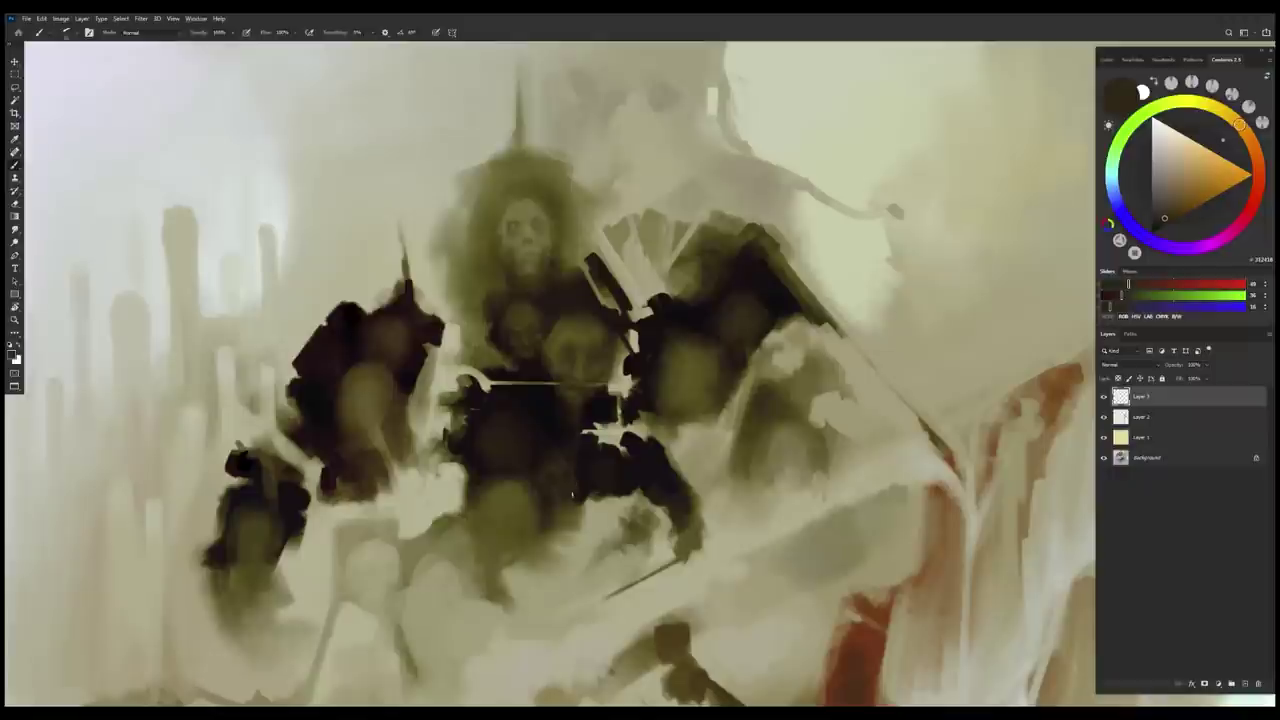
{"action": "left_click", "coordinate": [570, 492], "text": "alt"}
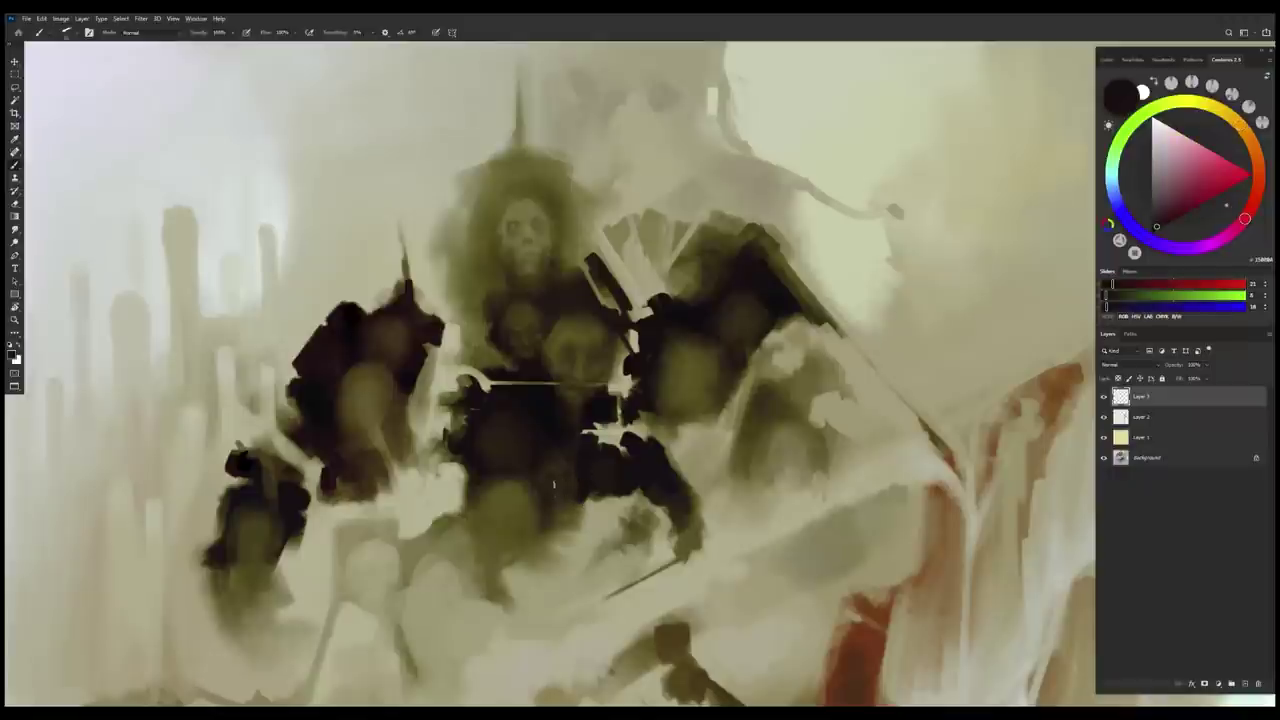
{"action": "left_click", "coordinate": [561, 490], "text": "alt"}
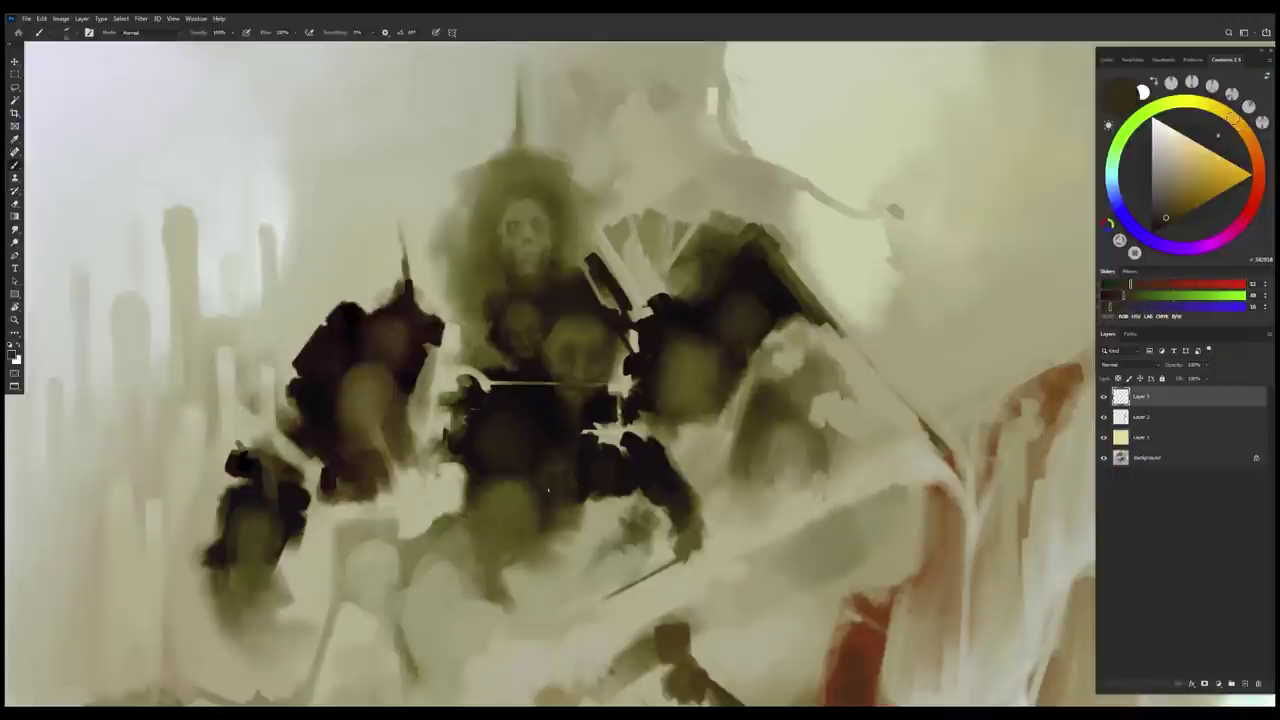
Soften the jaw and surrounding shadow of the fourth face with sampled dark olive-brown
{"action": "left_click", "coordinate": [575, 500], "text": "alt"}
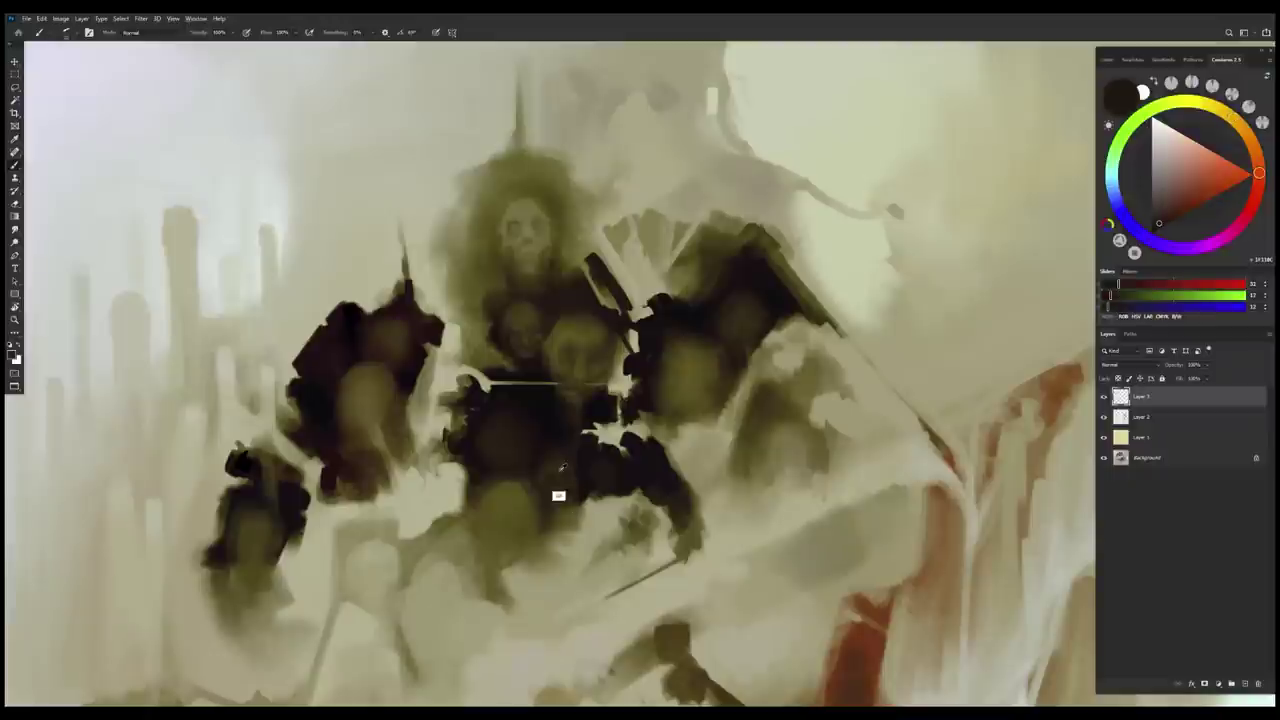
{"action": "left_click", "coordinate": [560, 494], "text": "alt"}
{"action": "key", "text": "ctrl+minus"}
{"action": "key", "text": "ctrl+plus"}
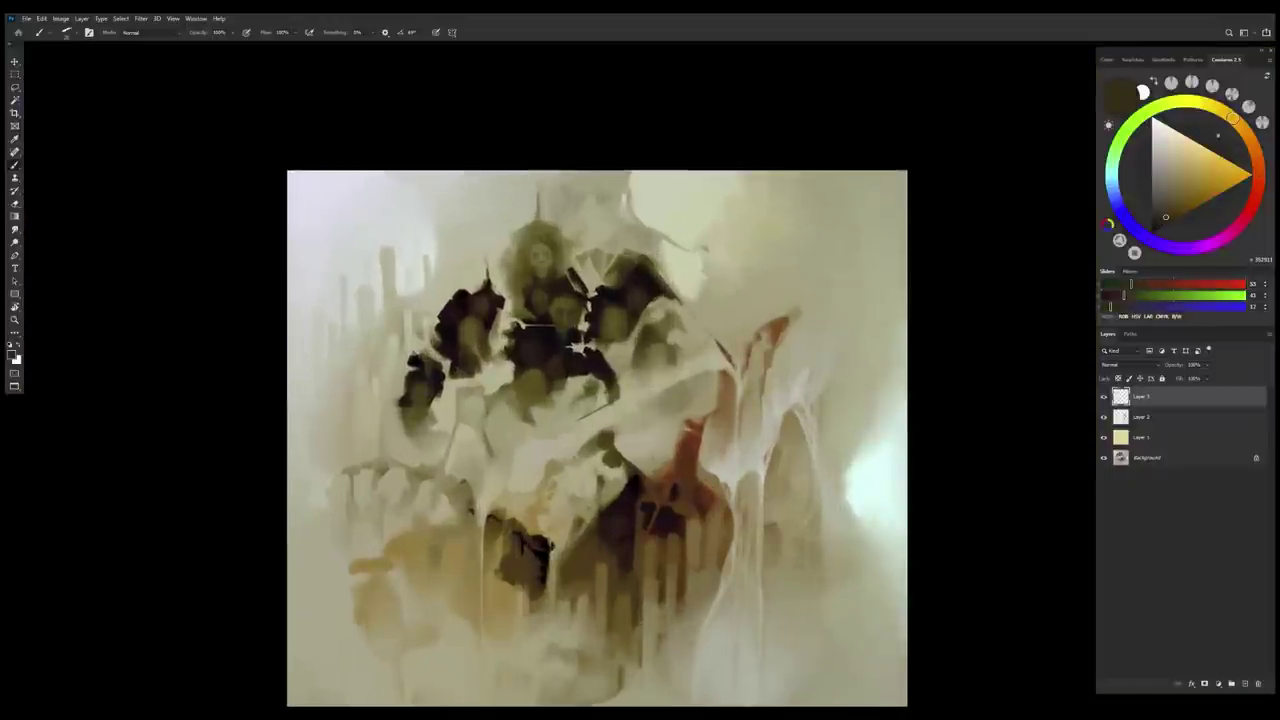
{"action": "left_click", "coordinate": [588, 392], "text": "ctrl"}
{"action": "left_click", "coordinate": [552, 406], "text": "alt"}
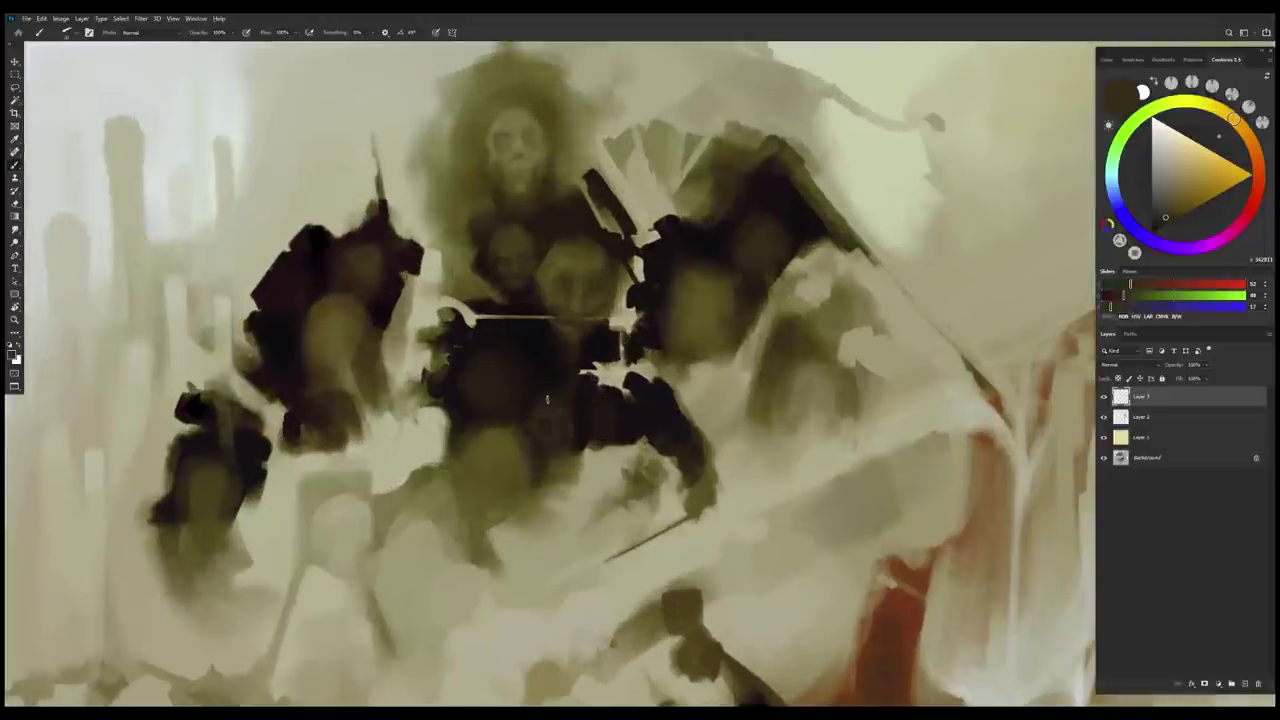
Rework the forehead and eye area of the third face with sampled olive
{"action": "left_click", "coordinate": [571, 286], "text": "alt"}
{"action": "left_click", "coordinate": [566, 258], "text": "alt"}
{"action": "left_click_drag", "start_coordinate": [568, 258], "coordinate": [562, 287]}
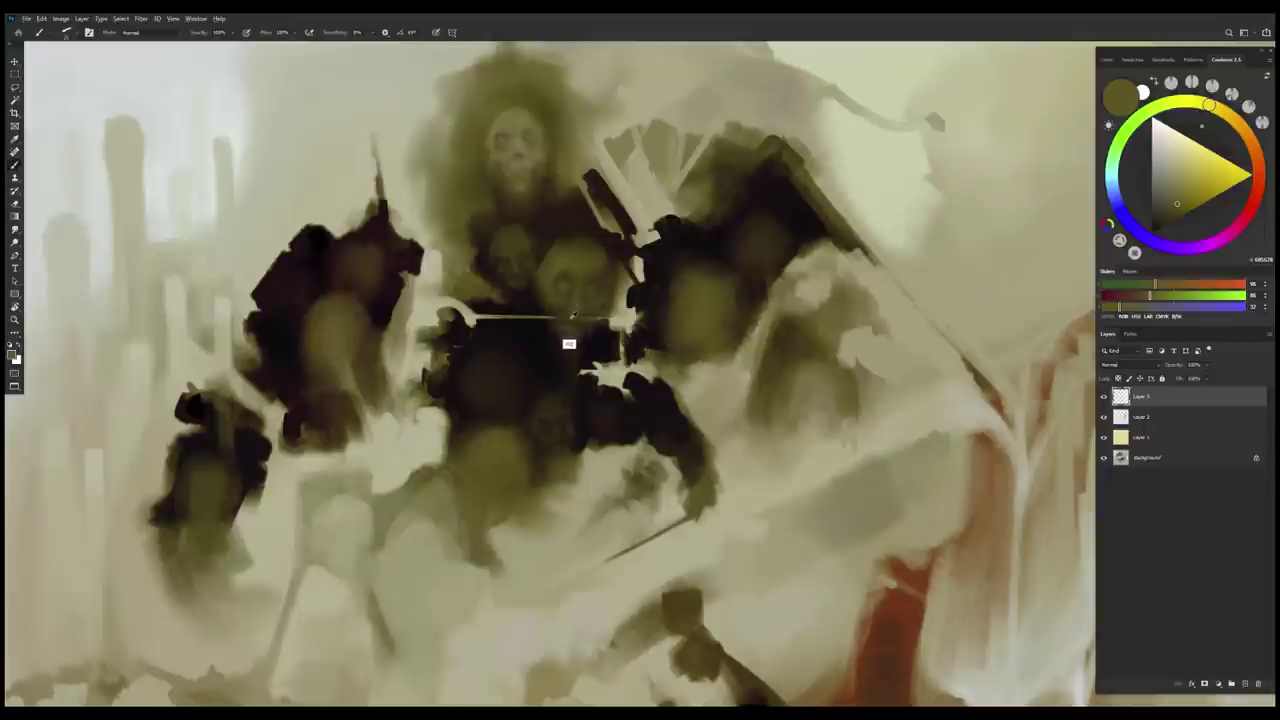
Paint out the thin light line beneath the third face with sampled near-black, and extend the chin downward in olive
{"action": "left_click", "coordinate": [534, 308], "text": "alt"}
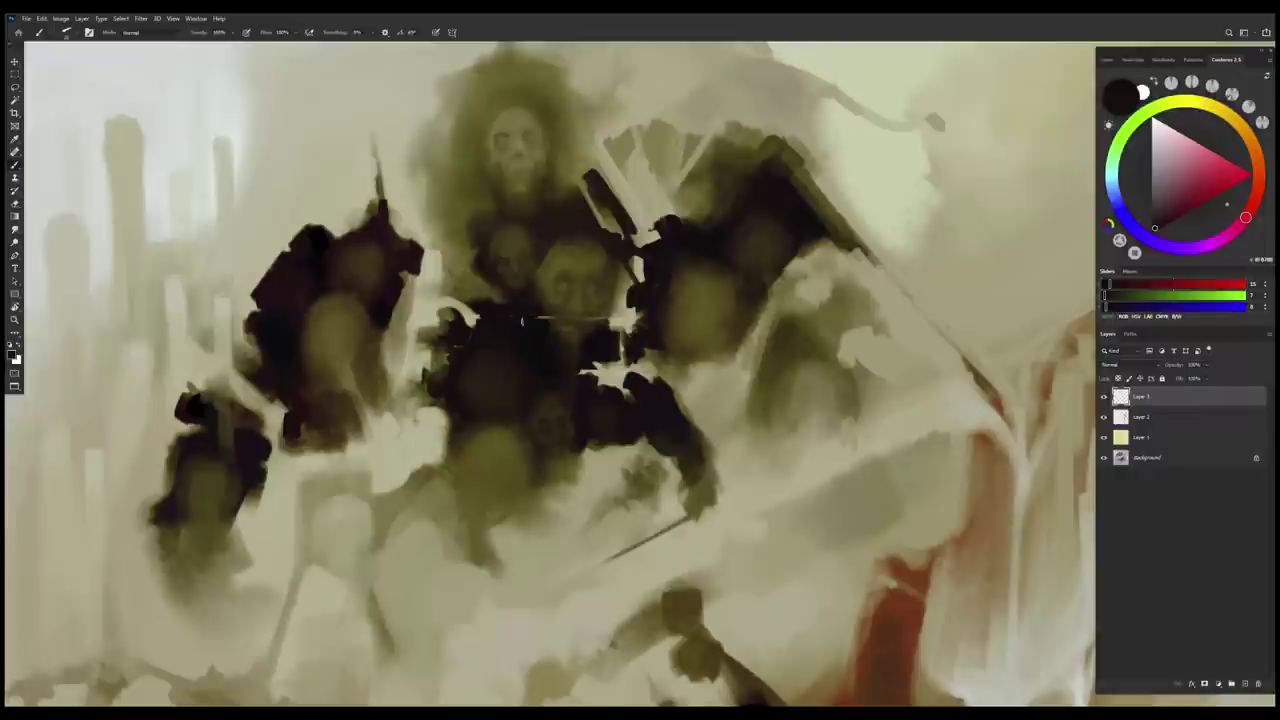
{"action": "left_click", "coordinate": [593, 325], "text": "alt"}
{"action": "mouse_move", "coordinate": [543, 315]}
{"action": "left_mouse_down"}
{"action": "mouse_move", "coordinate": [571, 335]}
{"action": "mouse_move", "coordinate": [599, 320]}
{"action": "left_mouse_up"}
{"action": "left_click", "coordinate": [614, 314], "text": "alt"}
{"action": "left_click", "coordinate": [605, 318], "text": "alt"}
{"action": "left_click", "coordinate": [572, 320], "text": "alt"}
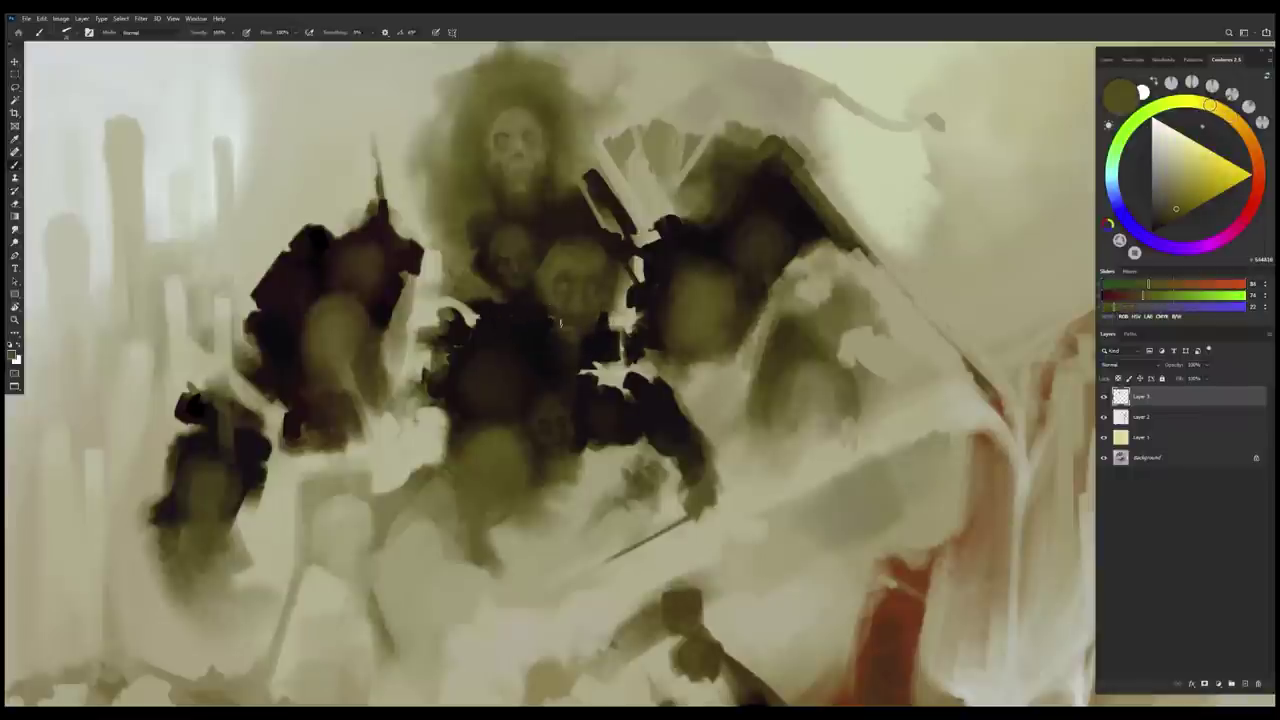
{"action": "left_click", "coordinate": [578, 318], "text": "alt"}
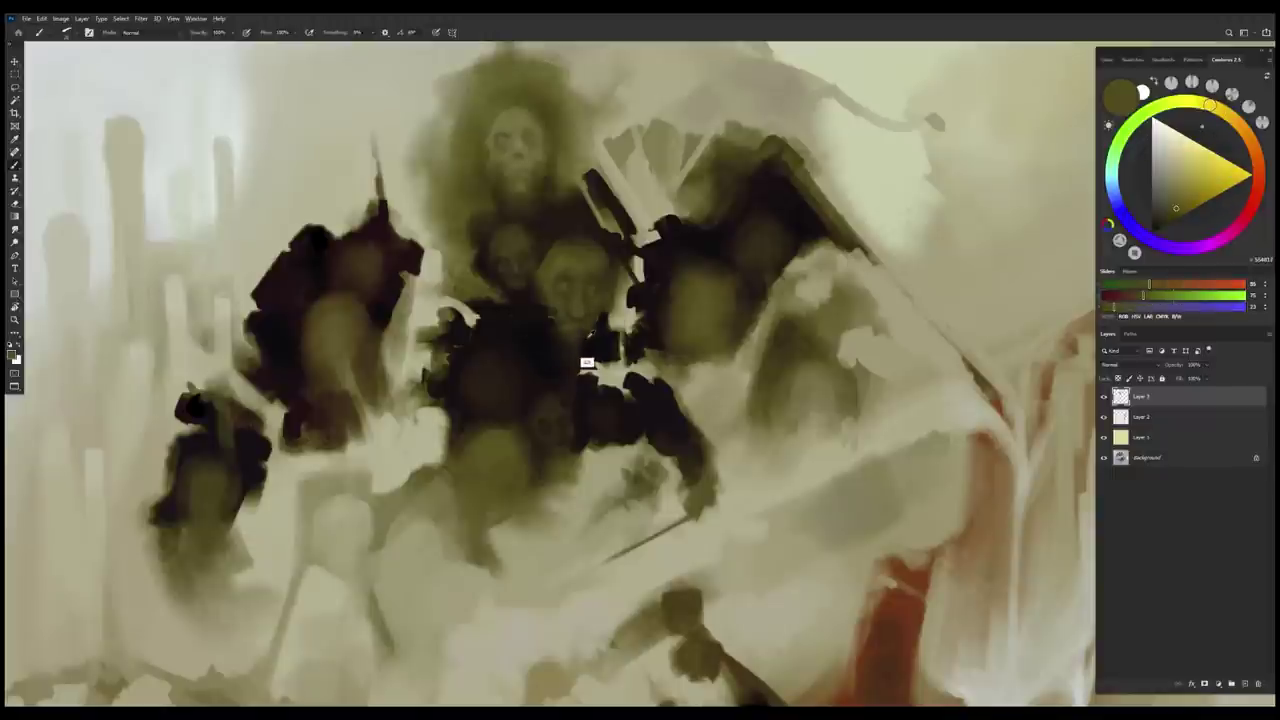
Narrow the third face by reshaping its forehead, temple and side contour with sampled olive and dark tones
{"action": "left_click", "coordinate": [598, 280], "text": "alt"}
{"action": "left_click", "coordinate": [568, 273], "text": "alt"}
{"action": "left_click", "coordinate": [572, 268], "text": "alt"}
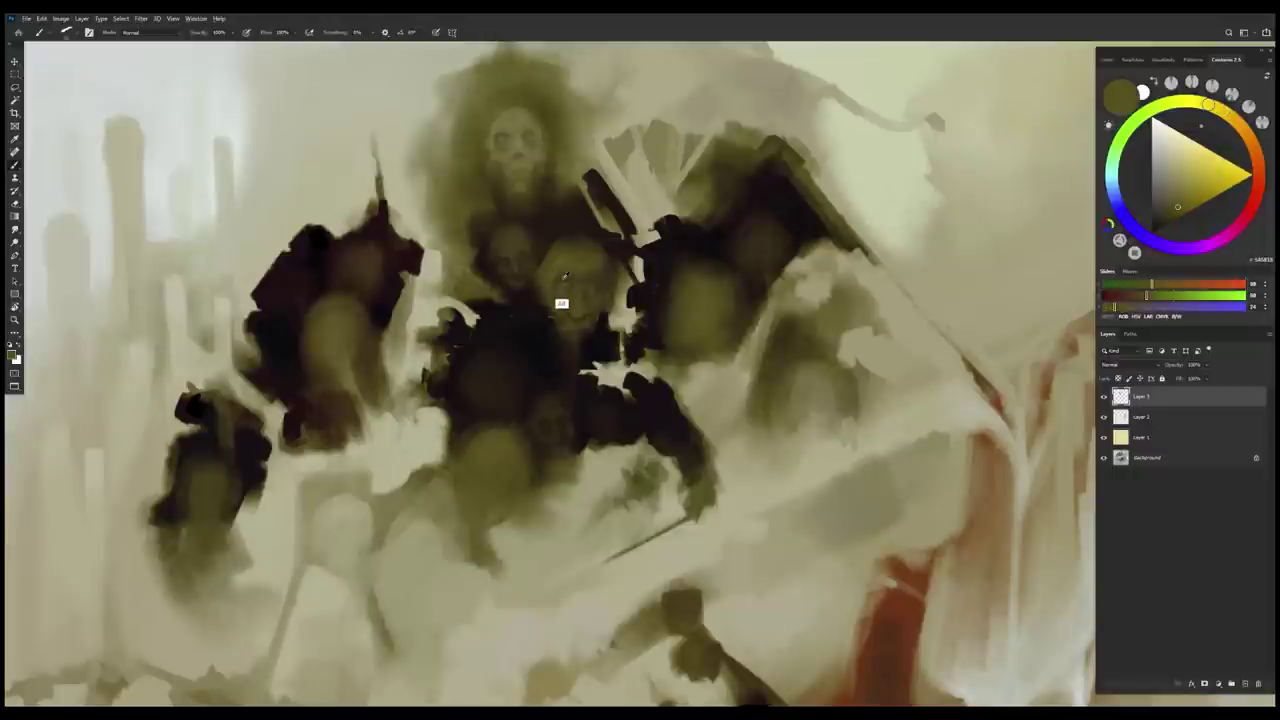
{"action": "left_click", "coordinate": [556, 276], "text": "alt"}
{"action": "left_click", "coordinate": [547, 244], "text": "alt"}
{"action": "left_click_drag", "start_coordinate": [548, 248], "coordinate": [543, 292]}
{"action": "left_click", "coordinate": [551, 268], "text": "alt"}
{"action": "left_click", "coordinate": [541, 268], "text": "alt"}
{"action": "left_click", "coordinate": [552, 328], "text": "alt"}
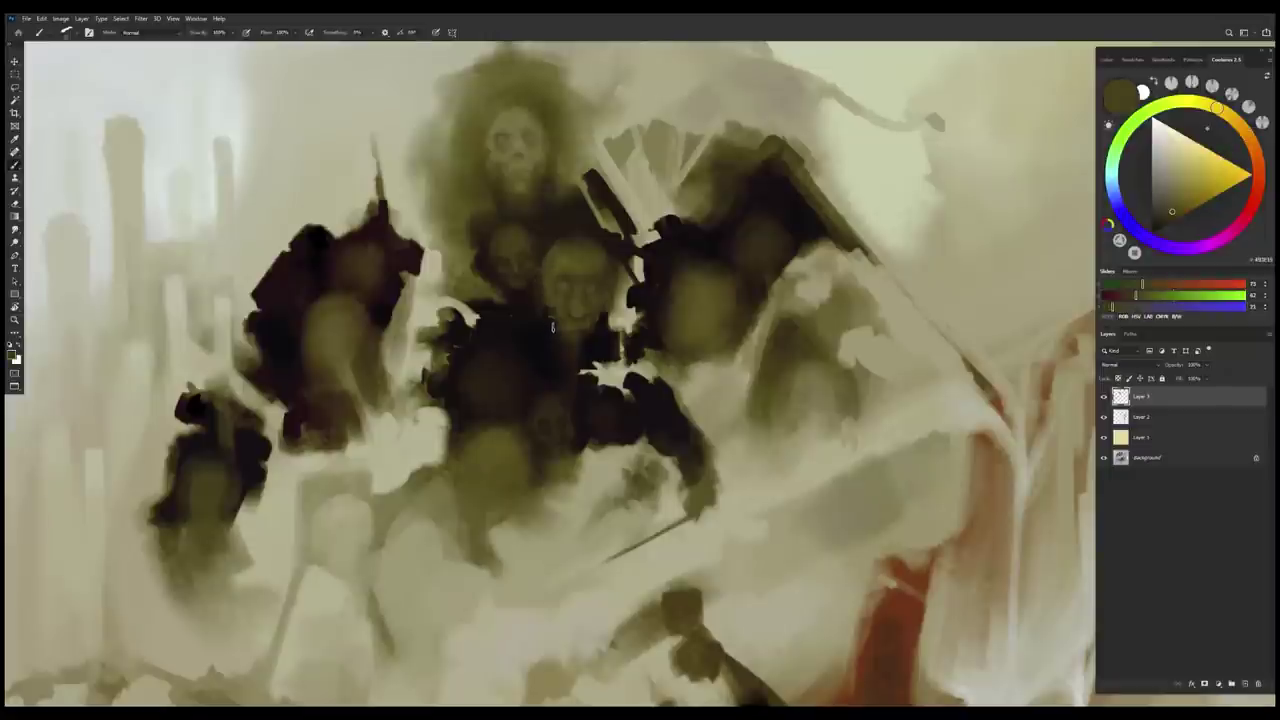
Refine the third face's cheeks and outer edges with sampled olive and dark brown
{"action": "left_click", "coordinate": [548, 288], "text": "alt"}
{"action": "left_click_drag", "start_coordinate": [548, 288], "coordinate": [575, 295]}
{"action": "left_click", "coordinate": [620, 288], "text": "alt"}
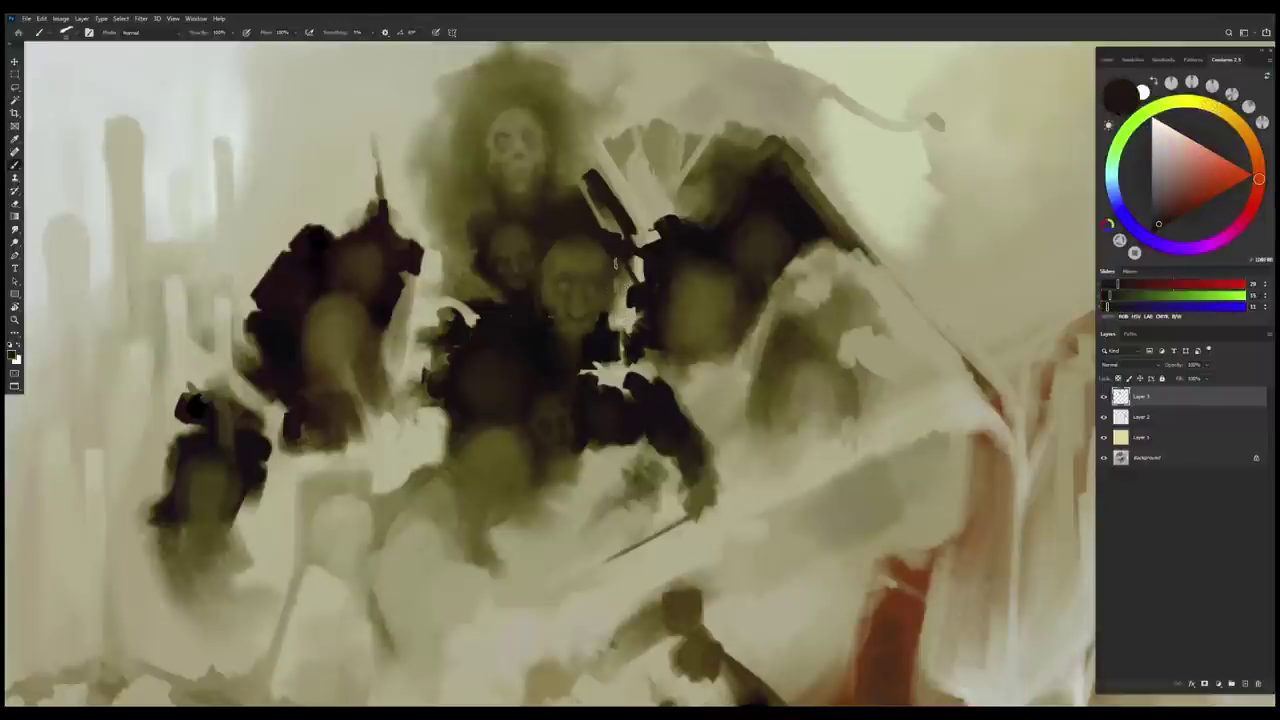
{"action": "left_click", "coordinate": [620, 290], "text": "alt"}
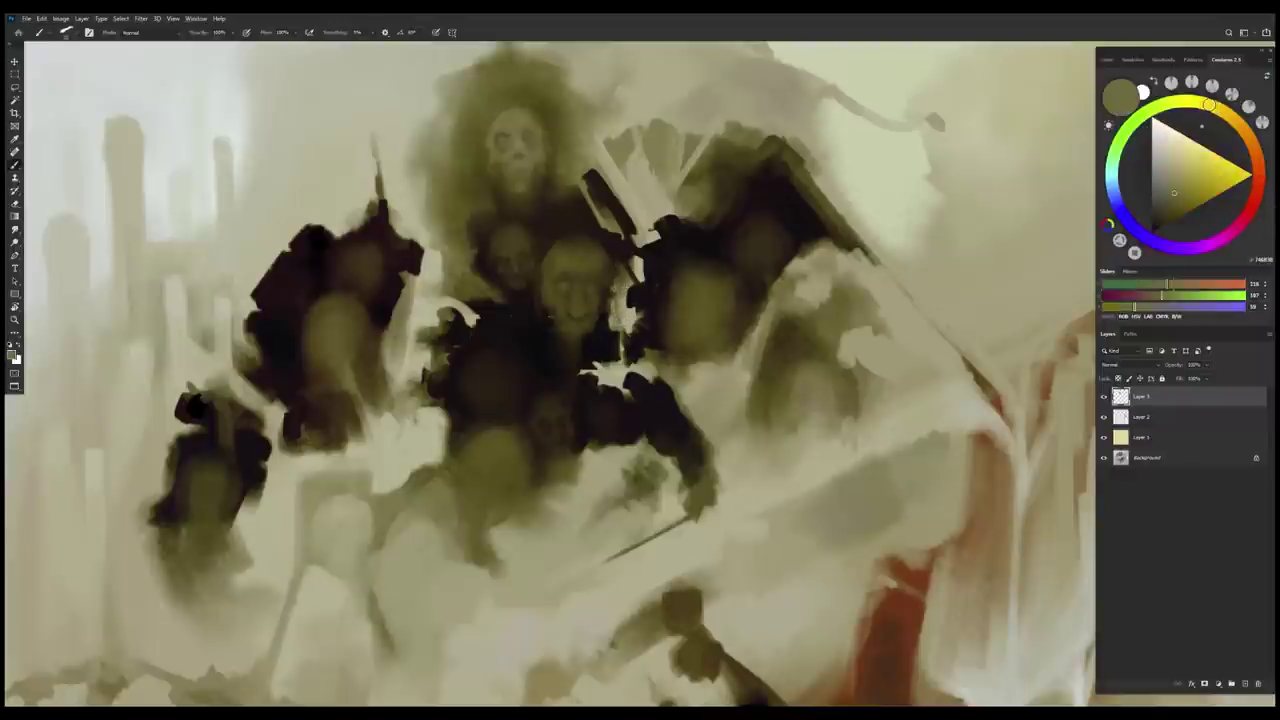
{"action": "left_click", "coordinate": [600, 302], "text": "alt"}
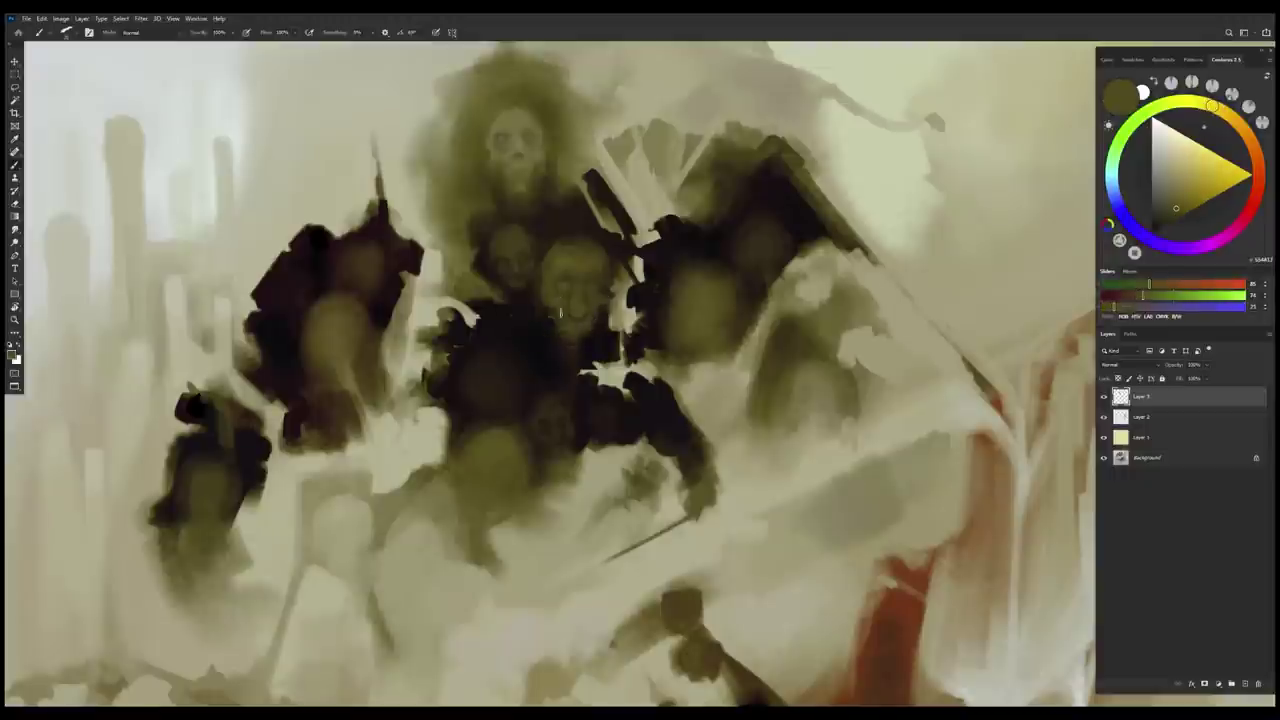
Define the third face's nose, mouth and chin with sampled near-black and dark olive
{"action": "left_click", "coordinate": [569, 330], "text": "alt"}
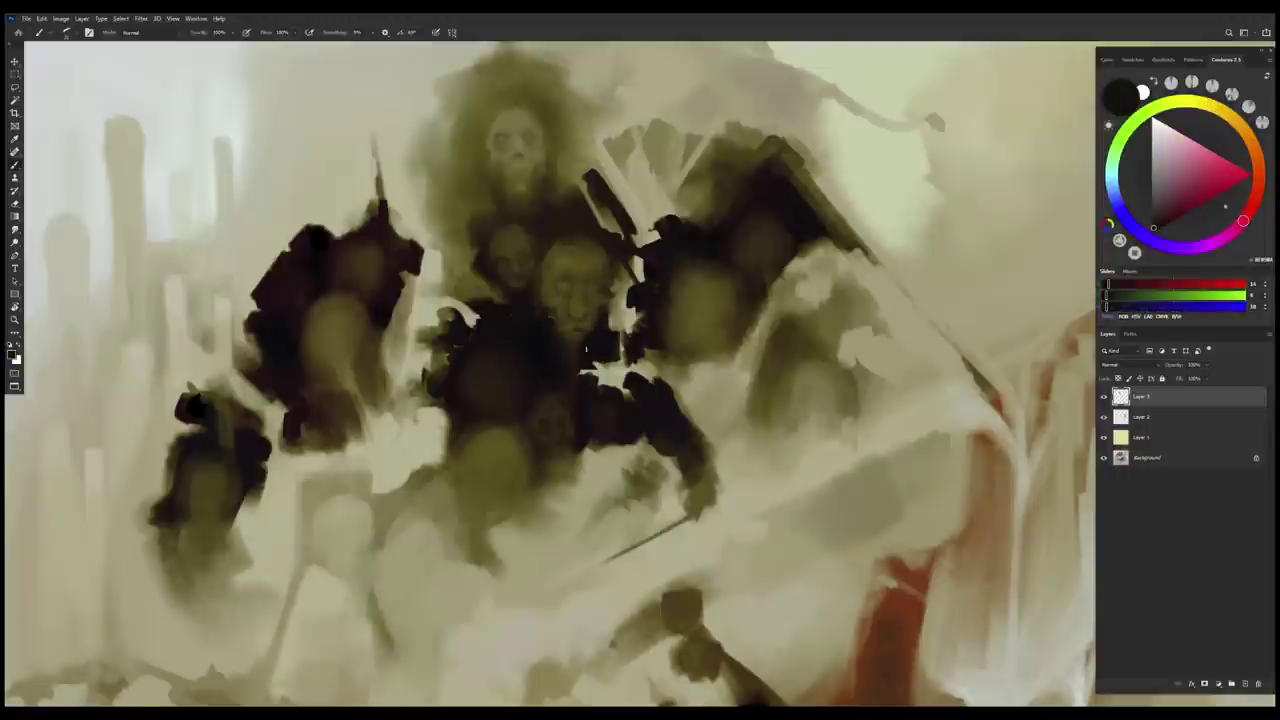
{"action": "left_click", "coordinate": [587, 308], "text": "alt"}
{"action": "left_click", "coordinate": [571, 323], "text": "alt"}
{"action": "left_click", "coordinate": [566, 288], "text": "alt"}
{"action": "key", "text": "h"}
{"action": "mouse_move", "coordinate": [564, 277]}
{"action": "left_mouse_down"}
{"action": "mouse_move", "coordinate": [551, 347]}
{"action": "mouse_move", "coordinate": [630, 456]}
{"action": "mouse_move", "coordinate": [604, 367]}
{"action": "mouse_move", "coordinate": [617, 414]}
{"action": "mouse_move", "coordinate": [575, 437]}
{"action": "left_mouse_up"}
{"action": "scroll", "coordinate": [582, 440], "scroll_direction": "up", "scroll_amount": 1}
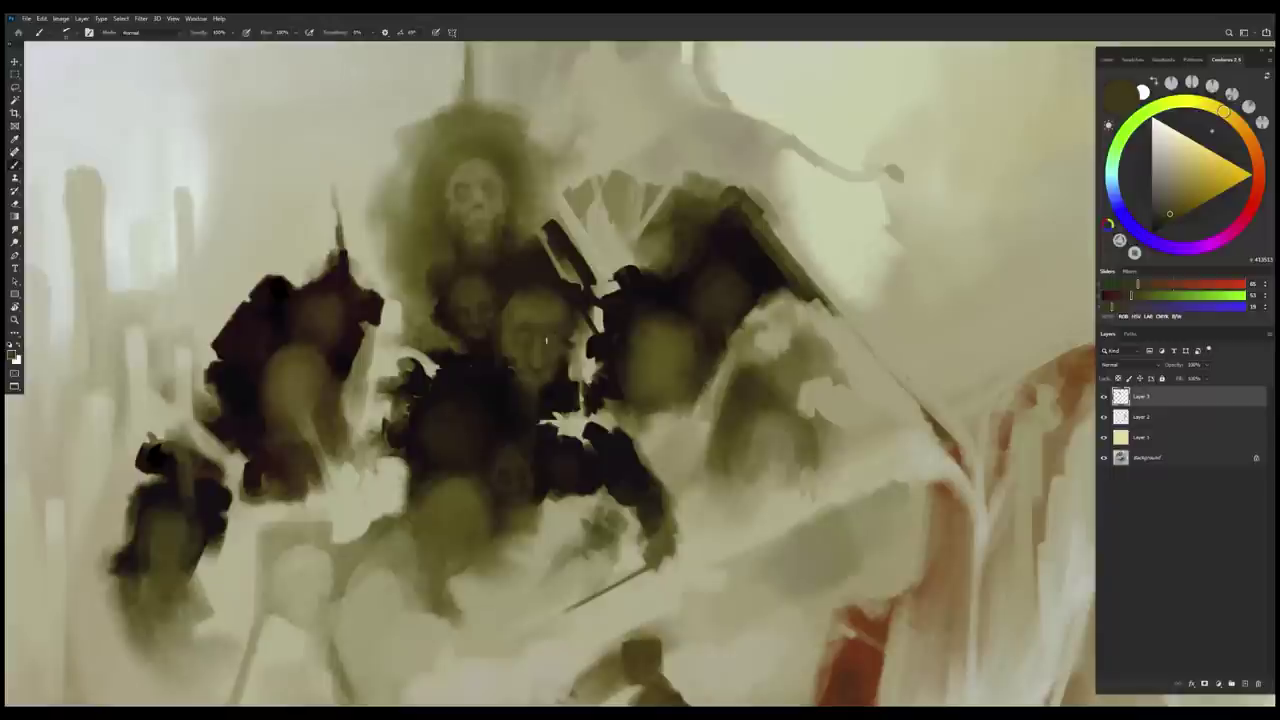
Sharpen the third face's eyes and nose with fine strokes of sampled near-black and olive
{"action": "left_click", "coordinate": [556, 413], "text": "alt"}
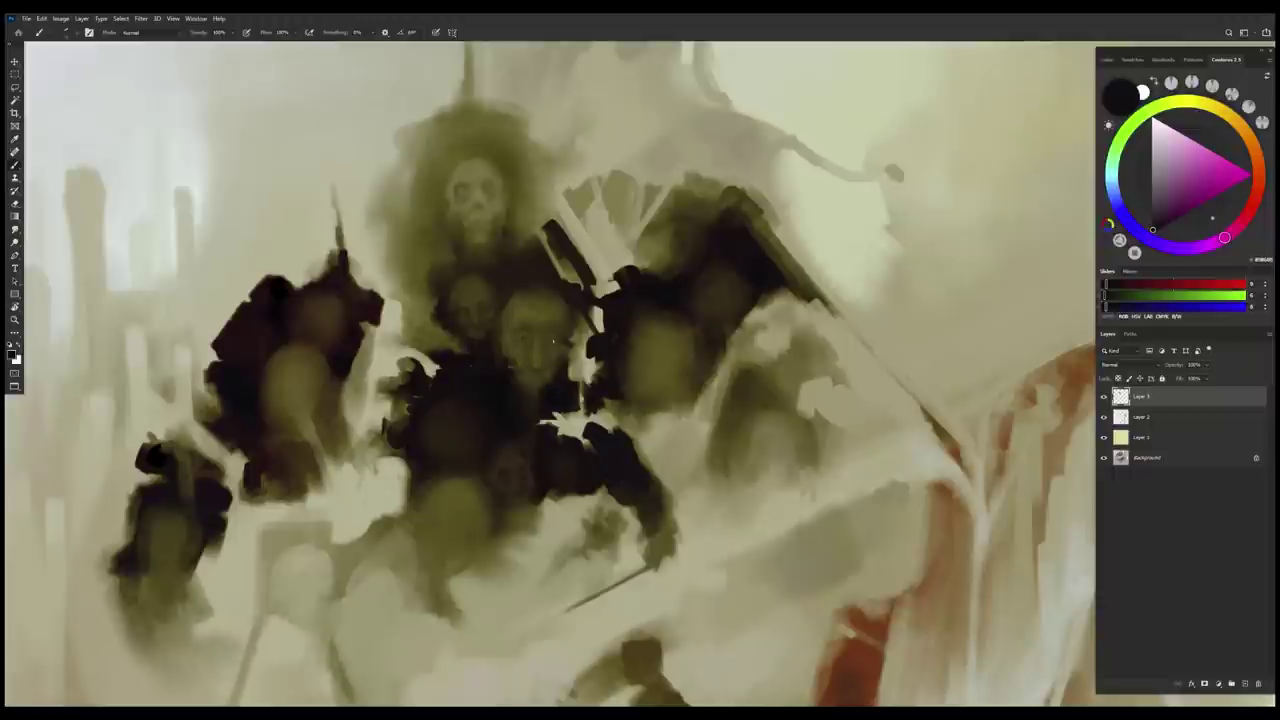
{"action": "left_click", "coordinate": [553, 335], "text": "alt"}
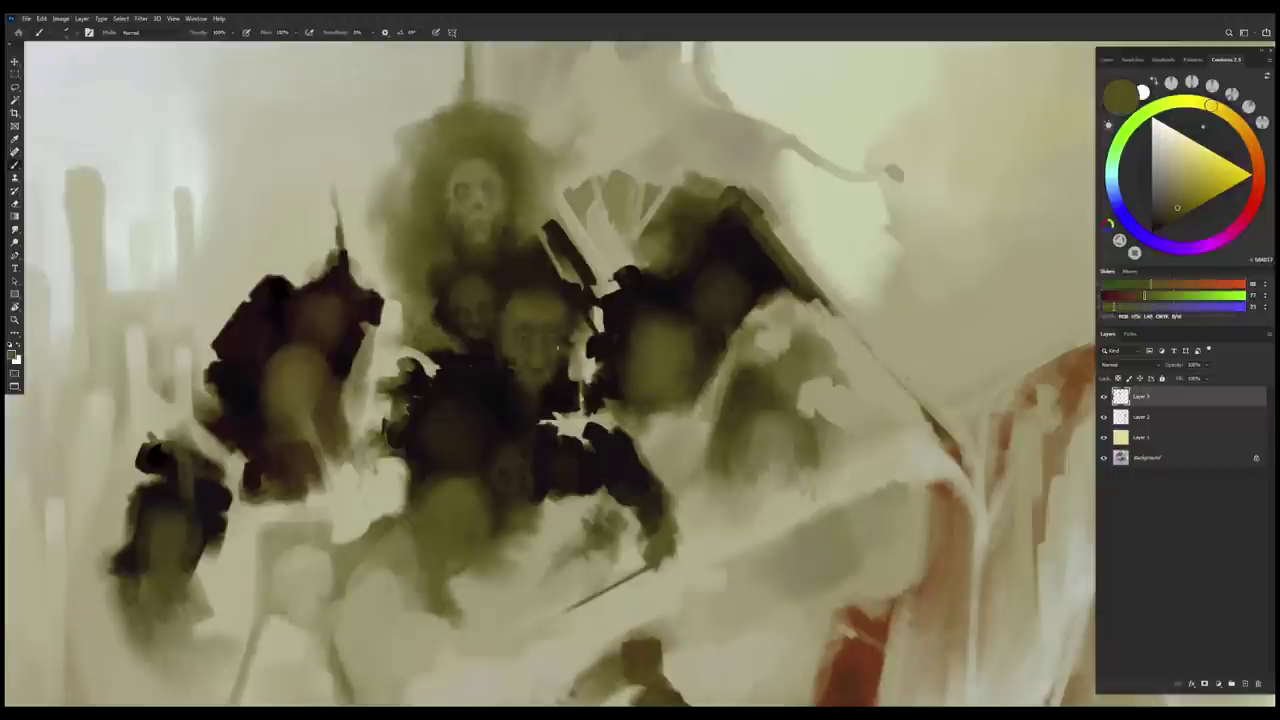
{"action": "left_click", "coordinate": [532, 345], "text": "alt"}
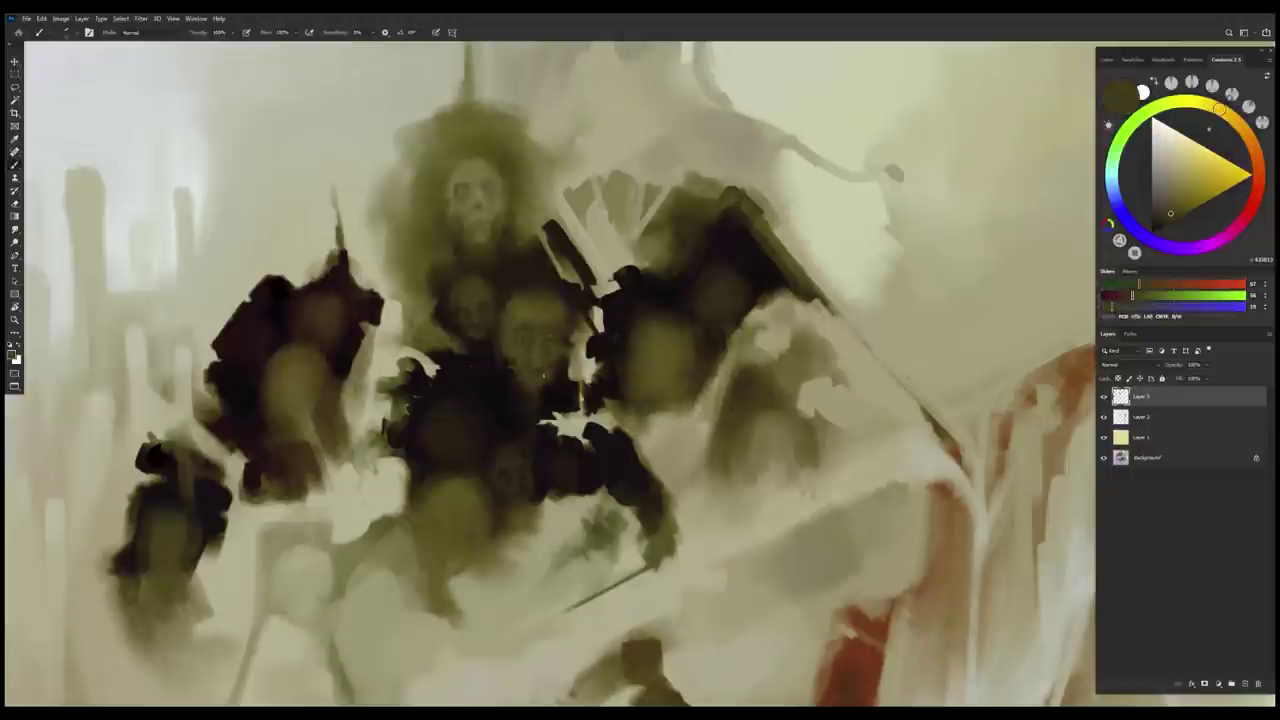
{"action": "left_click", "coordinate": [545, 355], "text": "alt"}
{"action": "left_click", "coordinate": [542, 355], "text": "alt"}
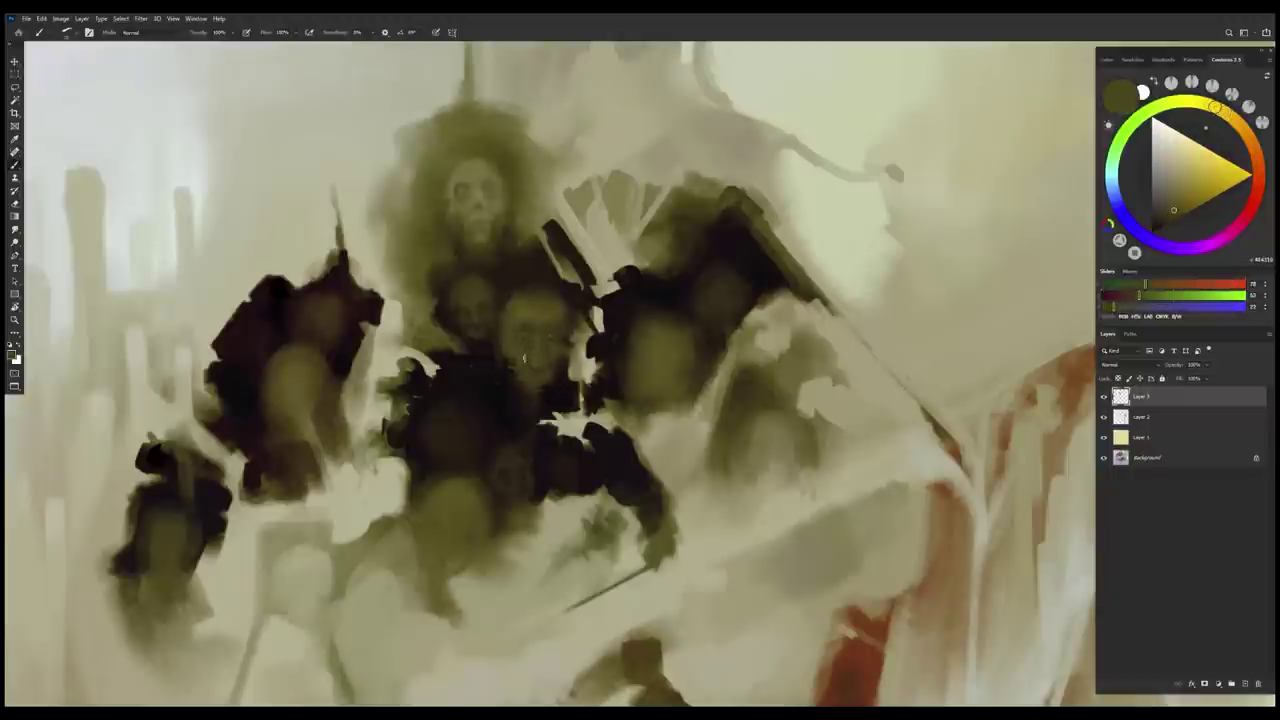
{"action": "left_click", "coordinate": [533, 392], "text": "alt"}
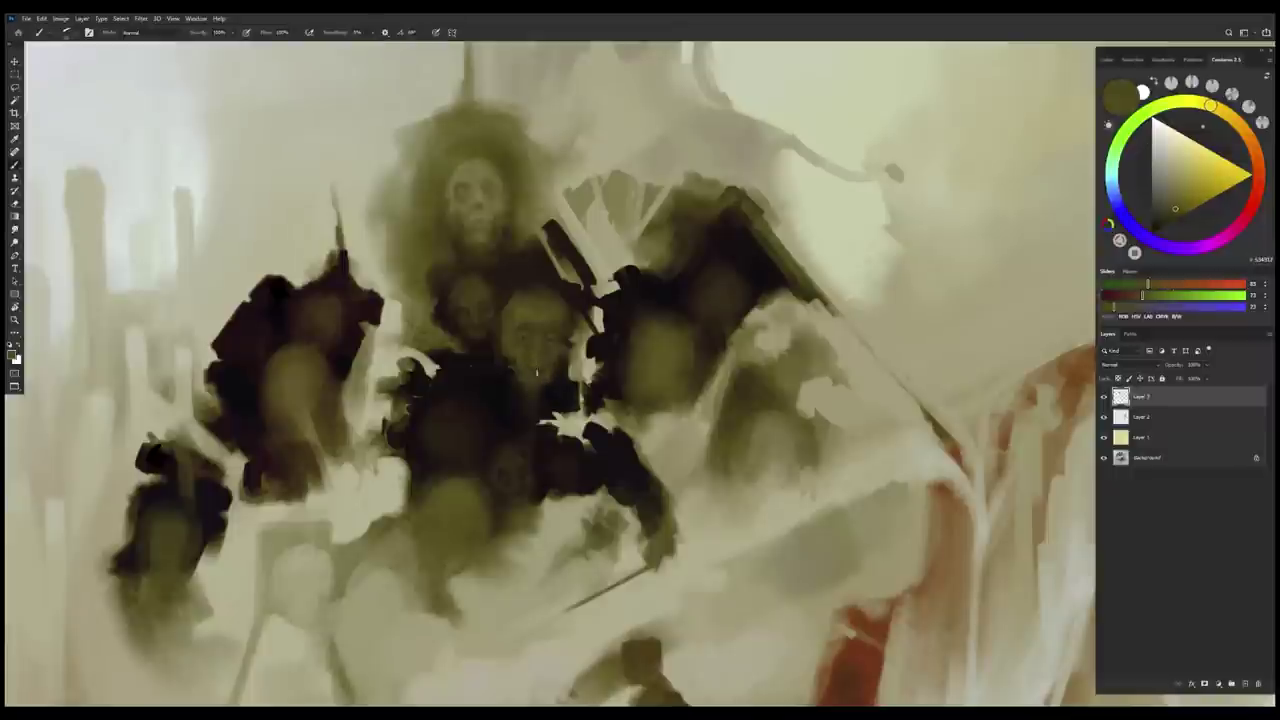
Refine the third face's mouth, chin and jawline by alternating sampled olive and dark brown
{"action": "left_click", "coordinate": [537, 375], "text": "alt"}
{"action": "left_click", "coordinate": [538, 368], "text": "alt"}
{"action": "left_click", "coordinate": [536, 368], "text": "alt"}
{"action": "left_click", "coordinate": [529, 366], "text": "alt"}
{"action": "left_click", "coordinate": [517, 385], "text": "alt"}
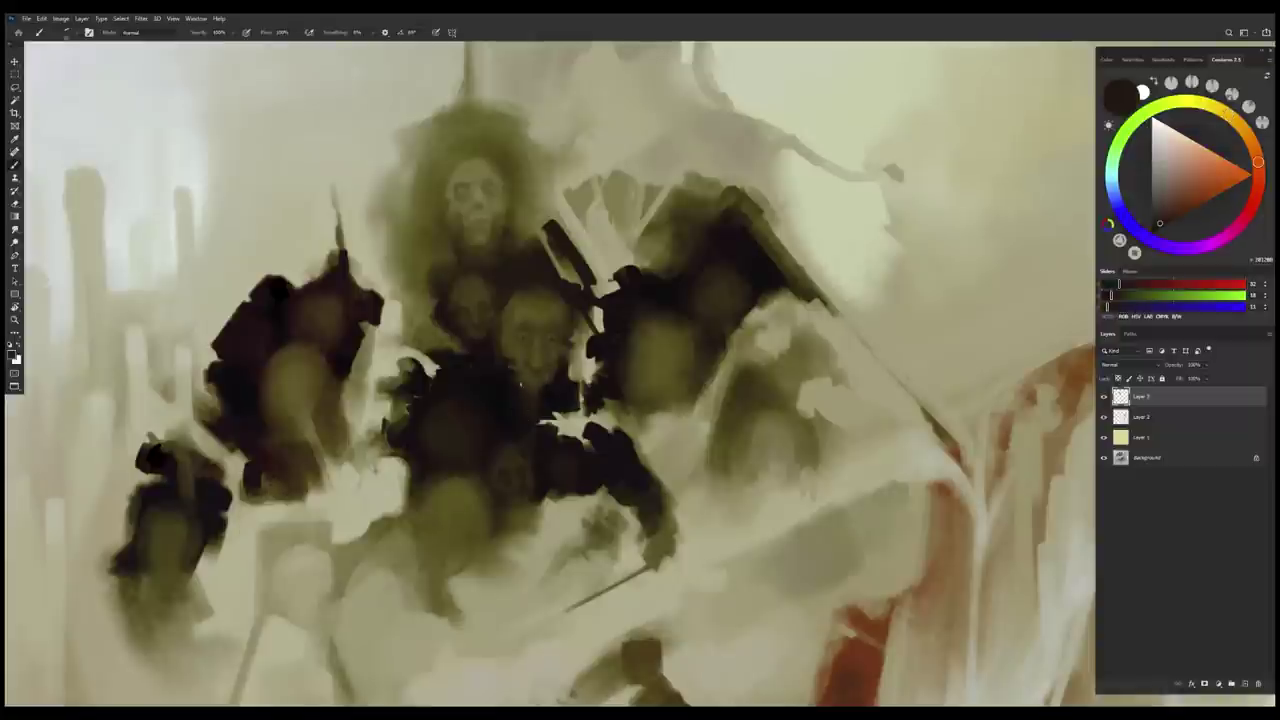
{"action": "left_click", "coordinate": [536, 363], "text": "alt"}
{"action": "left_click", "coordinate": [522, 356], "text": "alt"}
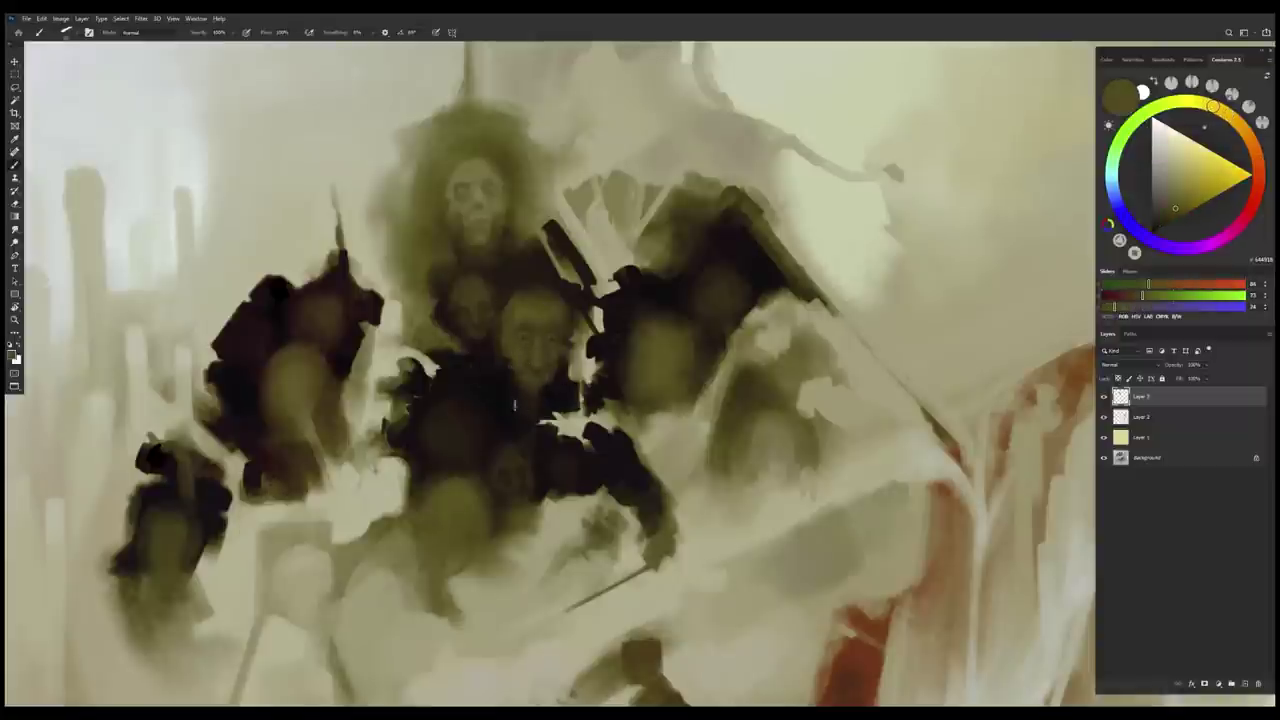
Rework the third face's mouth and chin with short strokes of sampled olive and dark brown
{"action": "left_click", "coordinate": [517, 404], "text": "alt"}
{"action": "left_click", "coordinate": [551, 376], "text": "alt"}
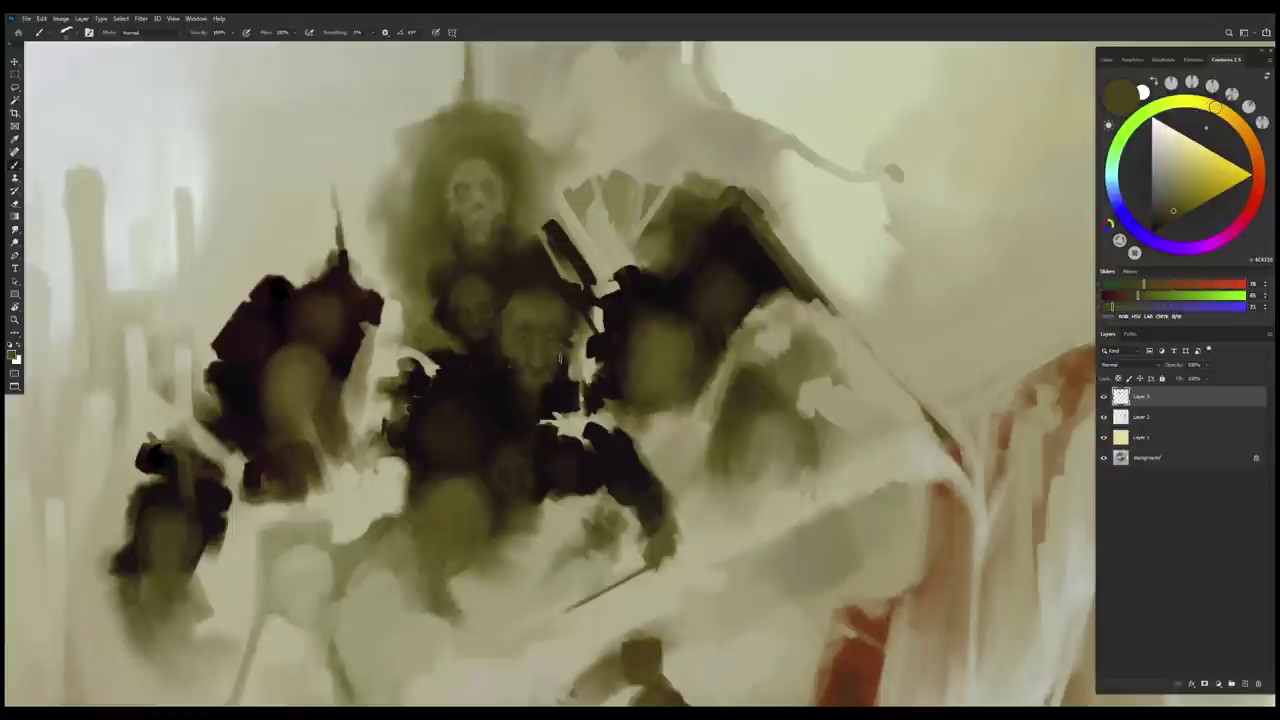
{"action": "left_click", "coordinate": [552, 390], "text": "alt"}
{"action": "left_click", "coordinate": [537, 388], "text": "alt"}
{"action": "left_click", "coordinate": [527, 422], "text": "alt"}
{"action": "left_click", "coordinate": [525, 372], "text": "alt"}
{"action": "left_click", "coordinate": [540, 398], "text": "alt"}
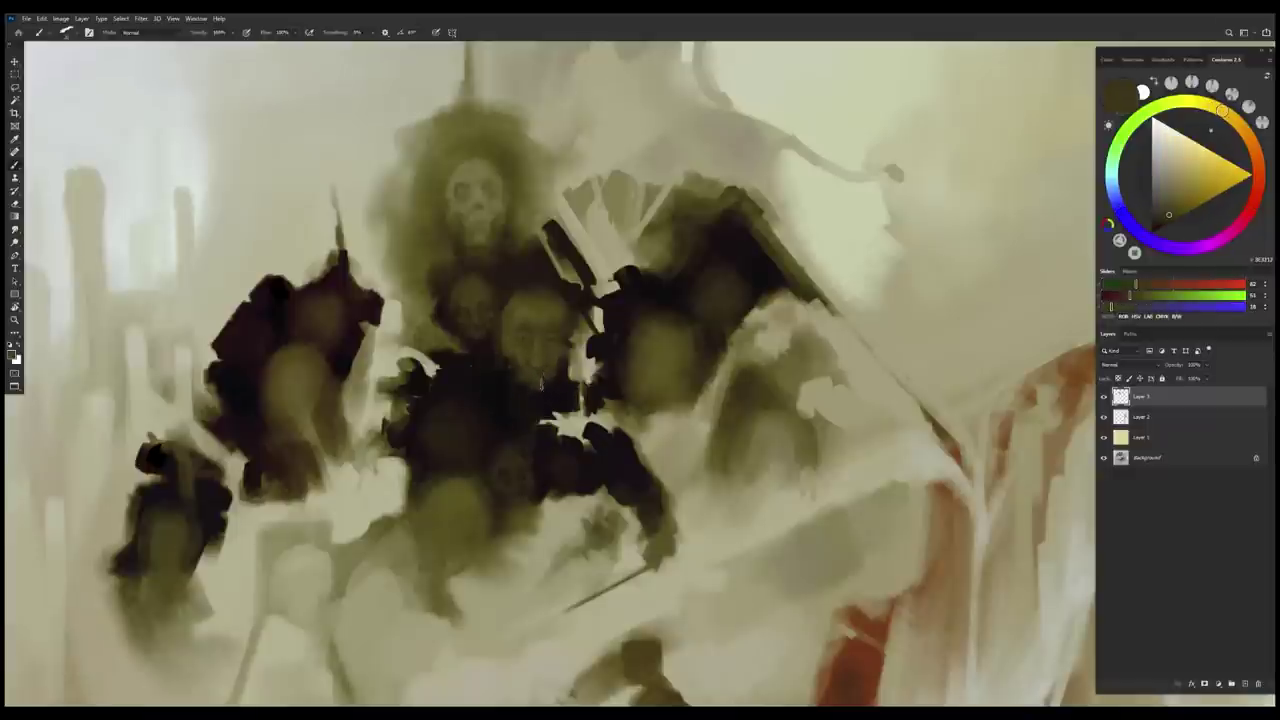
{"action": "left_click", "coordinate": [554, 388], "text": "alt"}
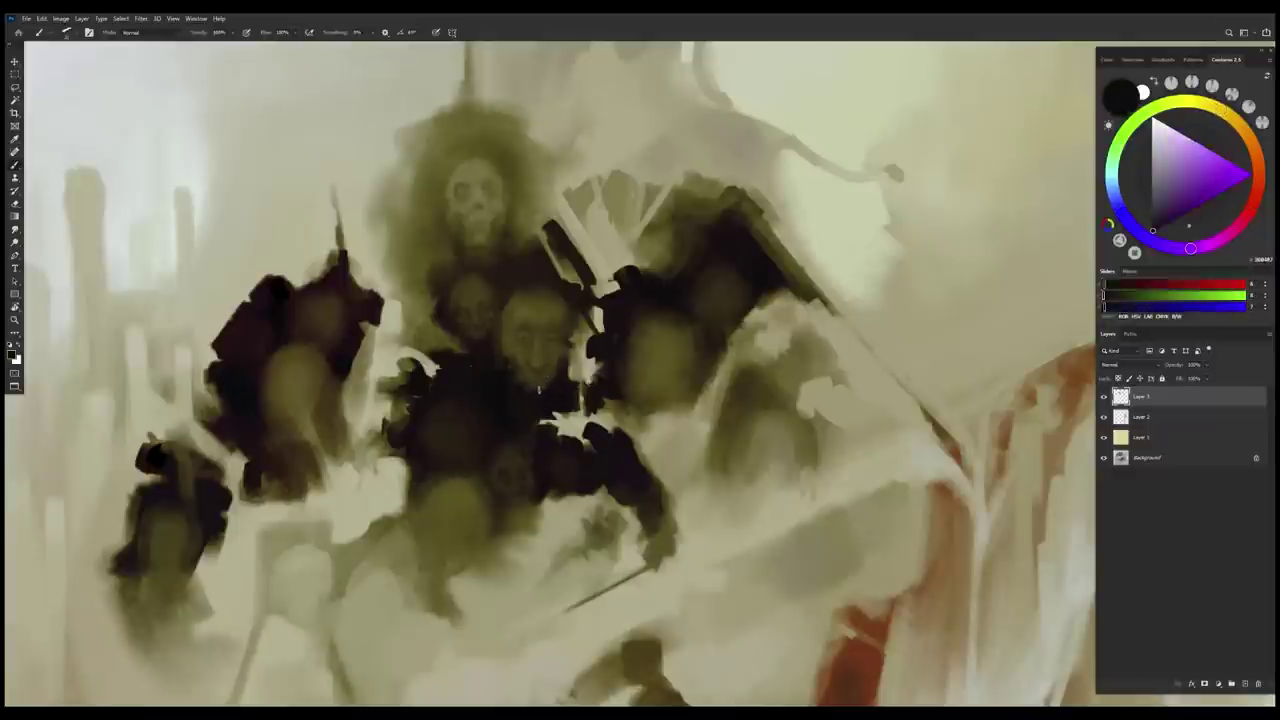
Define the third face's lips and the shadow beside its jaw with sampled olive and near-black
{"action": "left_click", "coordinate": [528, 399], "text": "alt"}
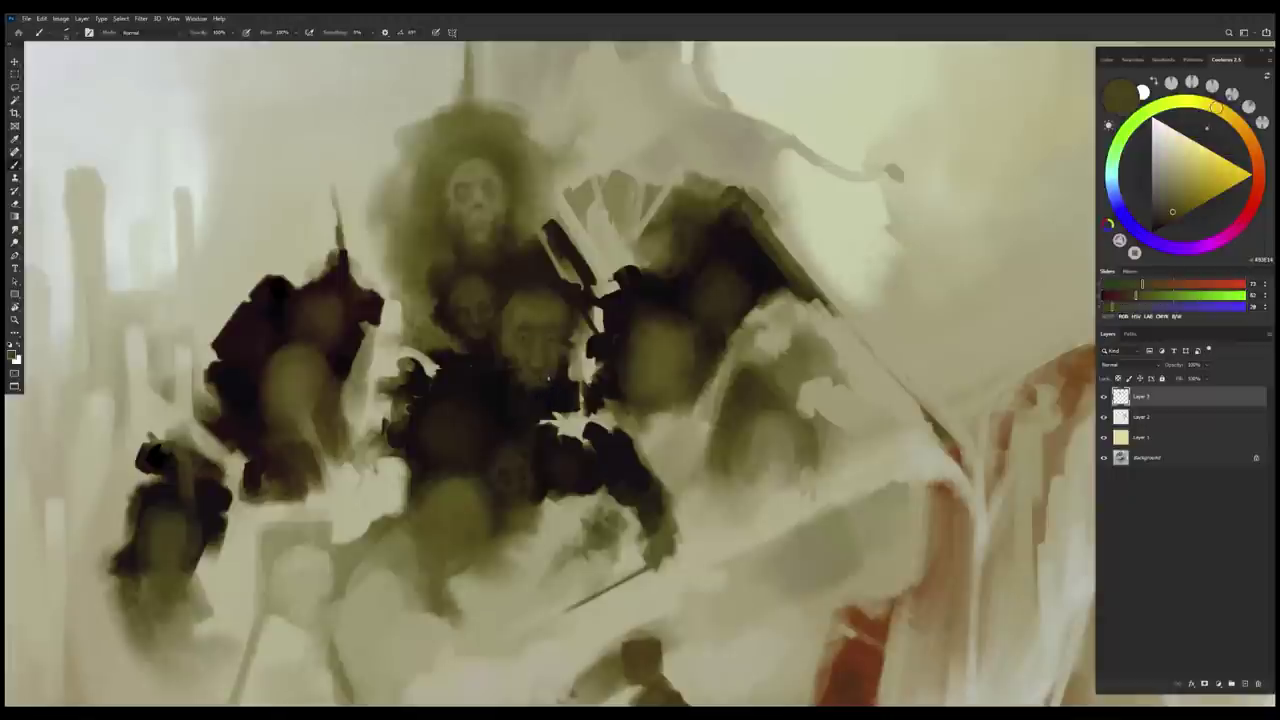
{"action": "left_click", "coordinate": [541, 386], "text": "alt"}
{"action": "left_click", "coordinate": [530, 379], "text": "alt"}
{"action": "left_click", "coordinate": [528, 381], "text": "alt"}
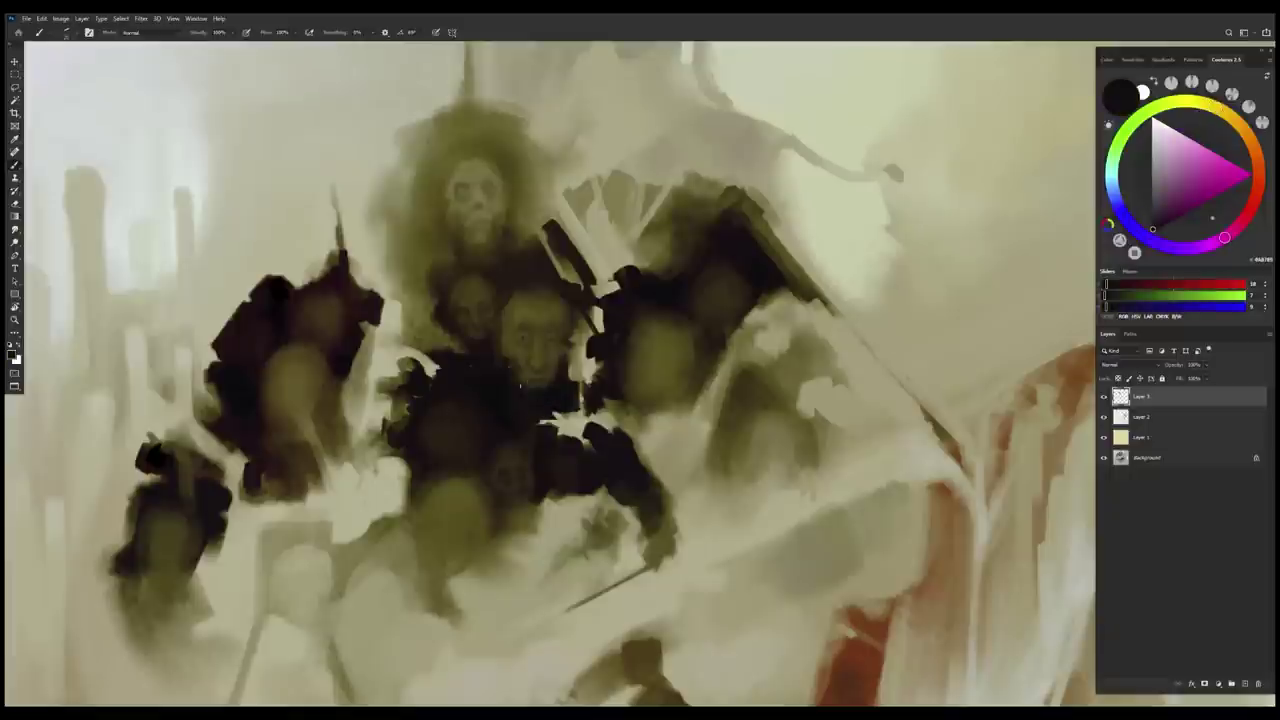
{"action": "left_click", "coordinate": [526, 390], "text": "alt"}
{"action": "left_click", "coordinate": [524, 391], "text": "alt"}
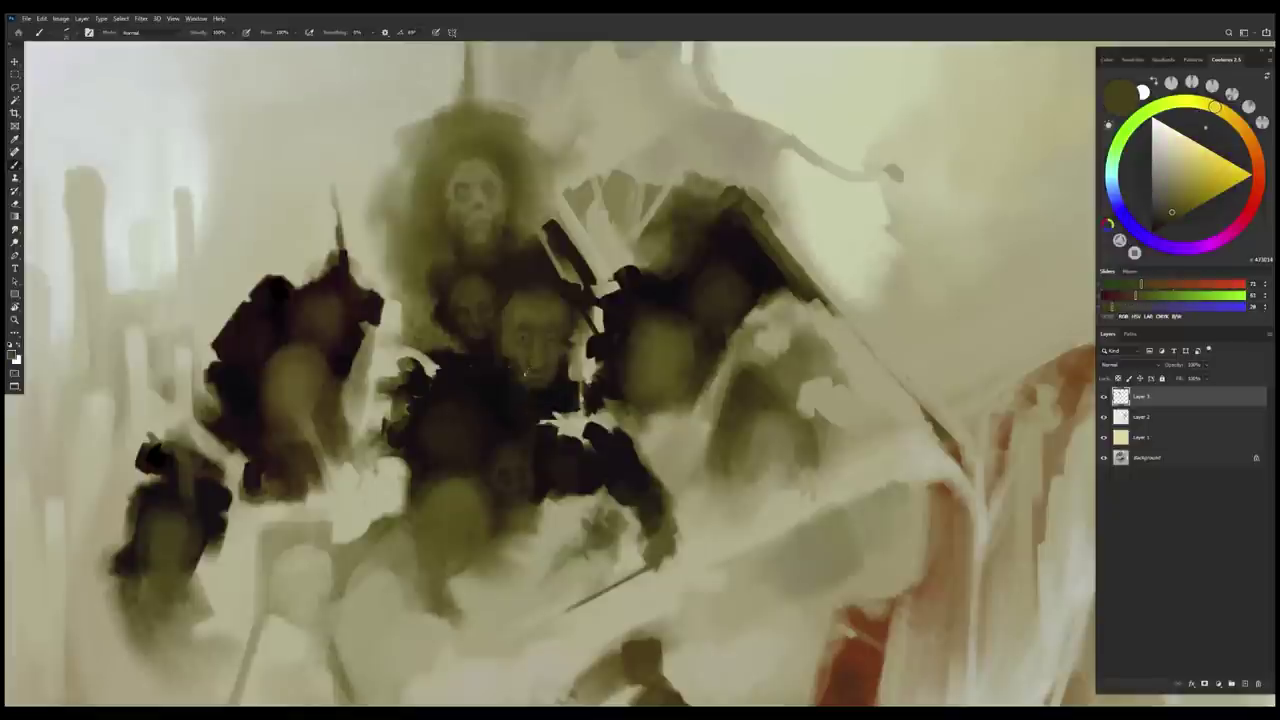
{"action": "left_click", "coordinate": [520, 390], "text": "alt"}
Adjust the third face's cheeks and sides with tones sampled around its edges
{"action": "left_click", "coordinate": [560, 347], "text": "alt"}
{"action": "left_click", "coordinate": [557, 373], "text": "alt"}
{"action": "left_click", "coordinate": [508, 335], "text": "alt"}
{"action": "left_click", "coordinate": [503, 284], "text": "alt"}
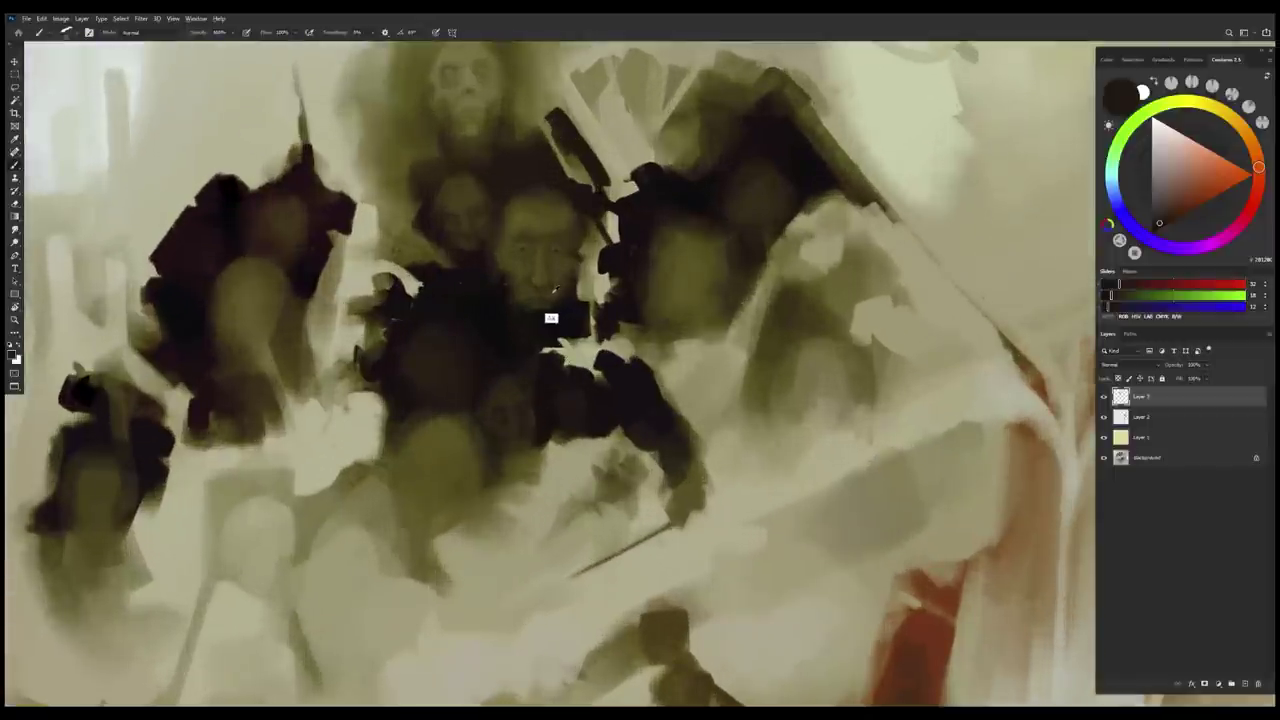
Shape the third face's chin and the dark area beneath it with sampled dark olive and near-black
{"action": "left_click", "coordinate": [553, 292], "text": "alt"}
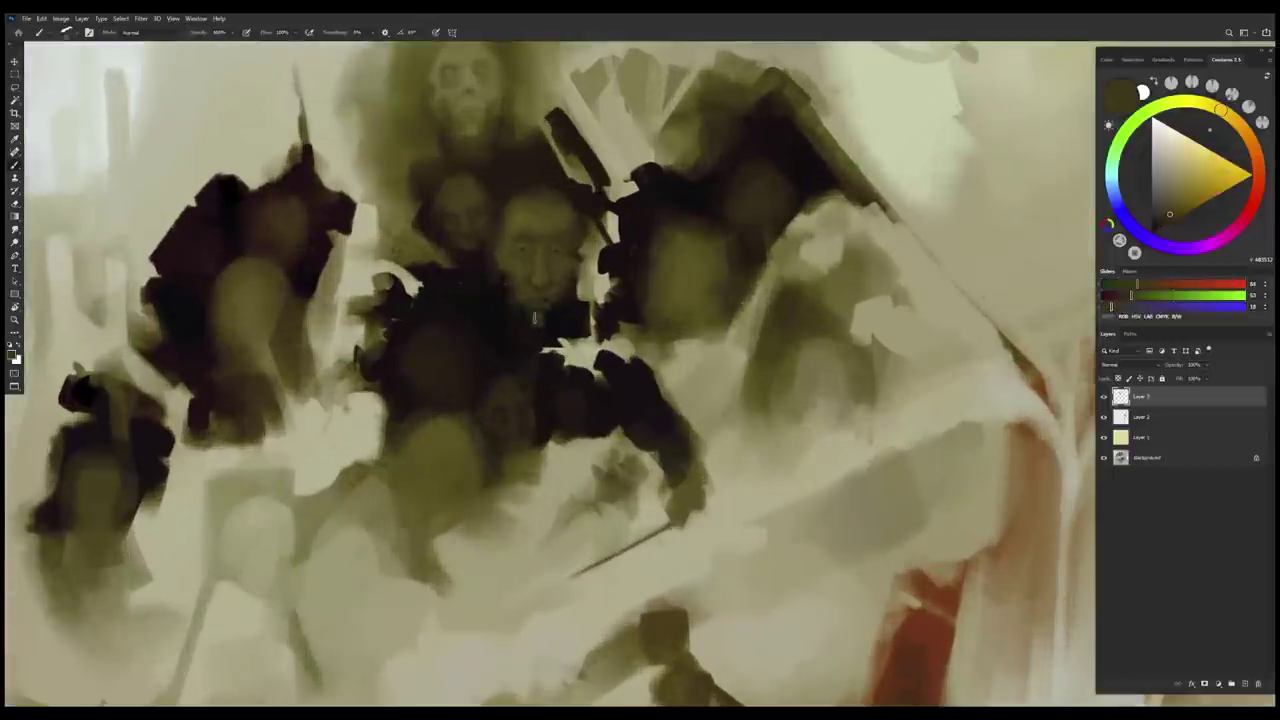
{"action": "left_click", "coordinate": [551, 327], "text": "alt"}
{"action": "left_click", "coordinate": [546, 314], "text": "alt"}
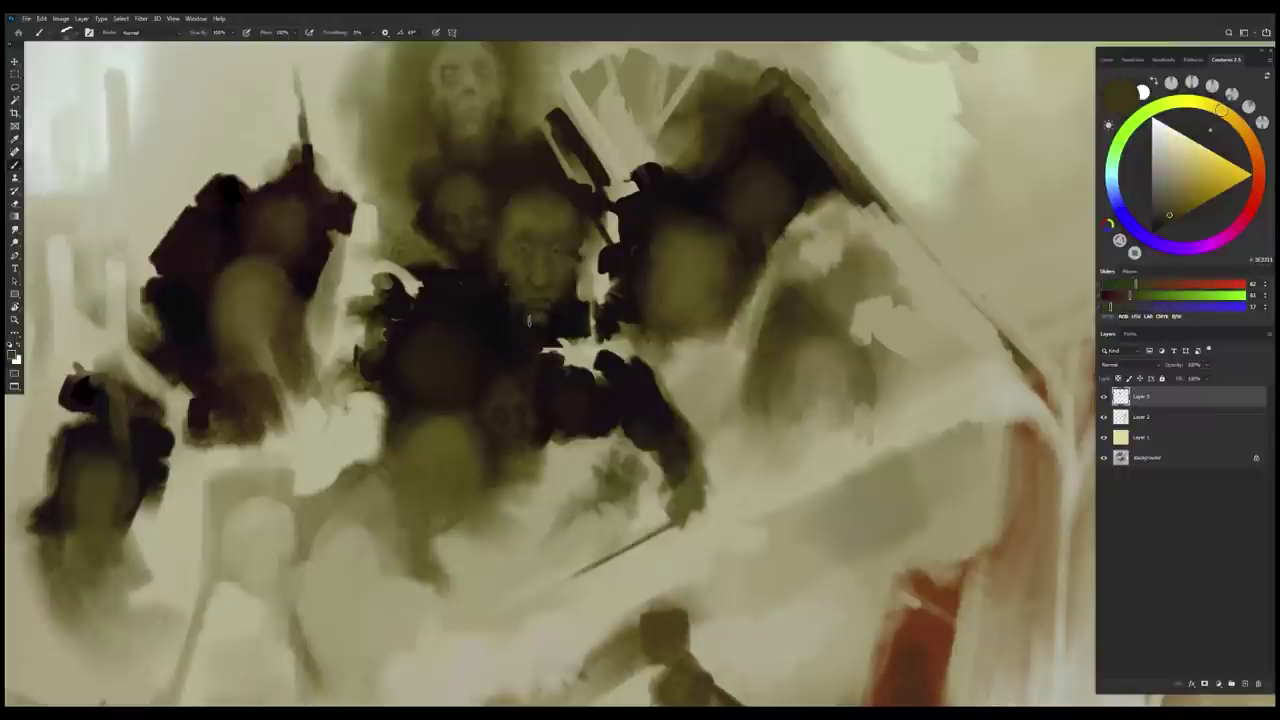
{"action": "left_click", "coordinate": [550, 330], "text": "alt"}
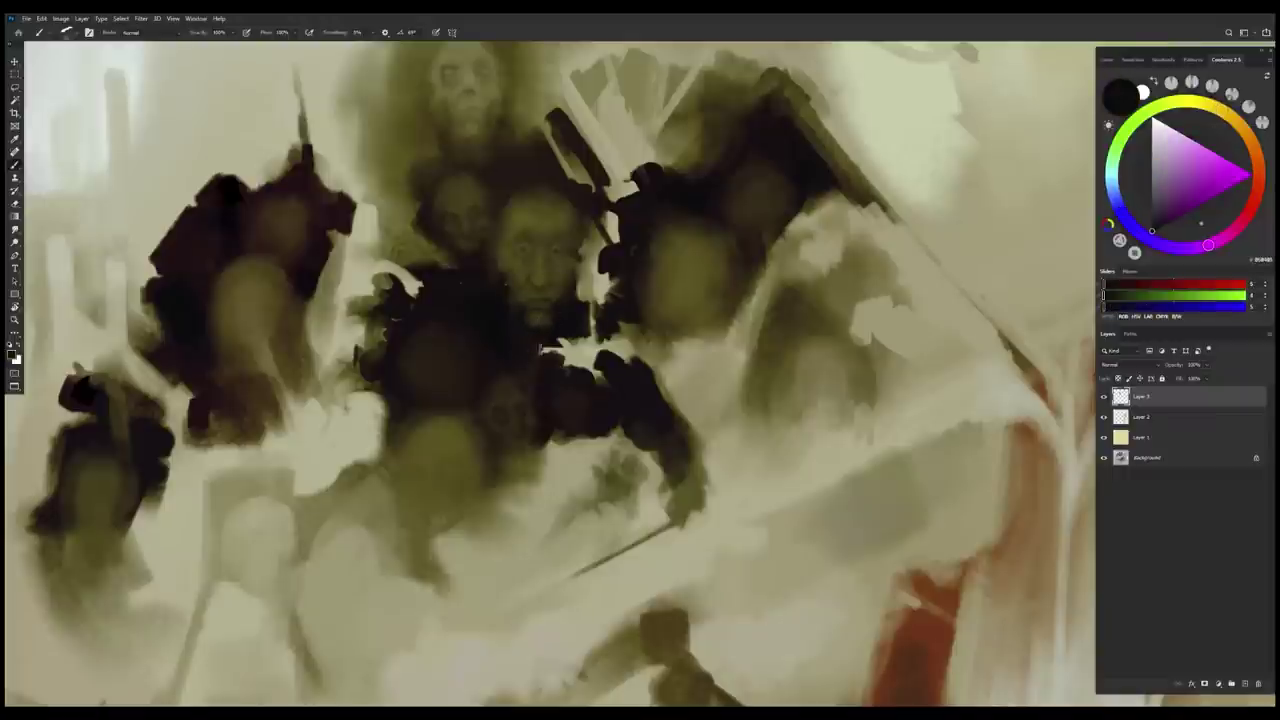
{"action": "left_click", "coordinate": [520, 310], "text": "alt"}
{"action": "left_click", "coordinate": [506, 319], "text": "alt"}
Refine the third face's lips and lower cheeks with fine strokes of sampled dark olive
{"action": "left_click", "coordinate": [558, 306], "text": "alt"}
{"action": "left_click", "coordinate": [552, 350], "text": "alt"}
{"action": "left_click", "coordinate": [554, 290], "text": "alt"}
{"action": "left_click", "coordinate": [530, 304], "text": "alt"}
{"action": "left_click", "coordinate": [551, 300], "text": "alt"}
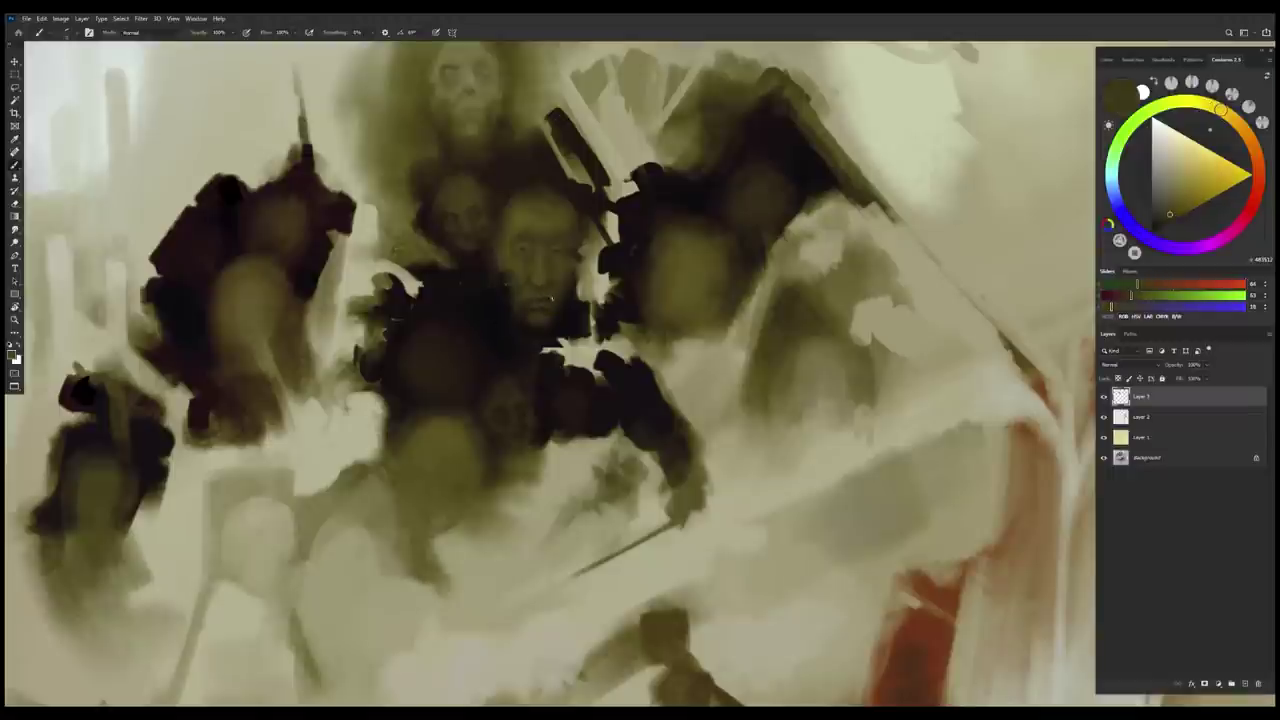
{"action": "left_click", "coordinate": [529, 300], "text": "alt"}
{"action": "left_click", "coordinate": [469, 241], "text": "alt"}
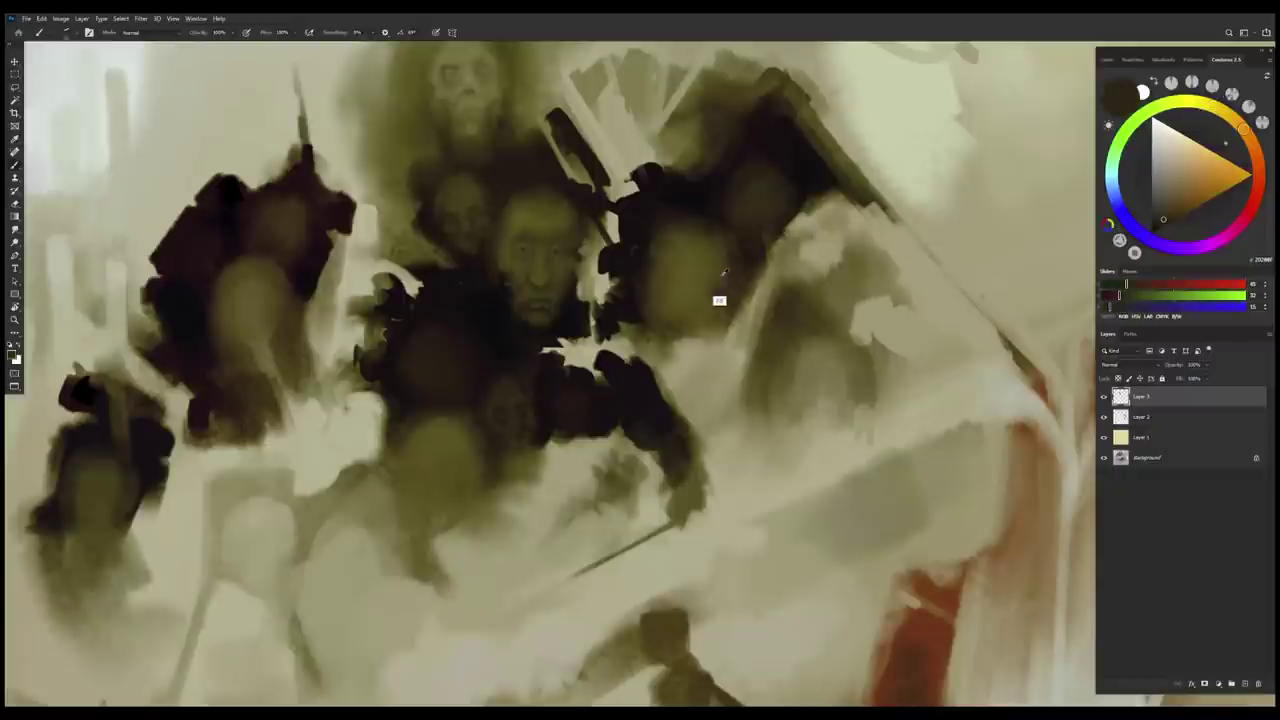
Brighten the third face's forehead and nose with lighter olive sampled from the topmost skull
{"action": "scroll", "coordinate": [720, 391], "scroll_direction": "down", "scroll_amount": 3}
{"action": "scroll", "coordinate": [724, 391], "scroll_direction": "down", "scroll_amount": 5}
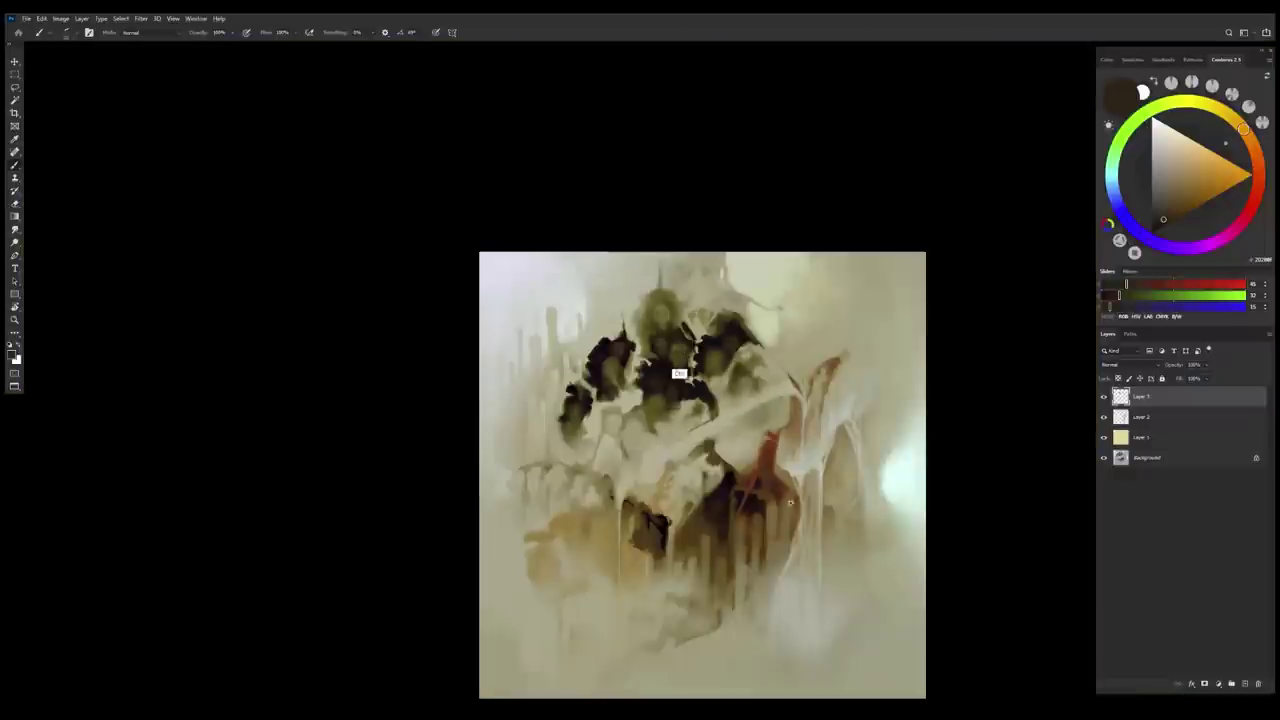
{"action": "scroll", "coordinate": [686, 379], "scroll_direction": "up", "scroll_amount": 5}
{"action": "left_click", "coordinate": [668, 264], "text": "alt"}
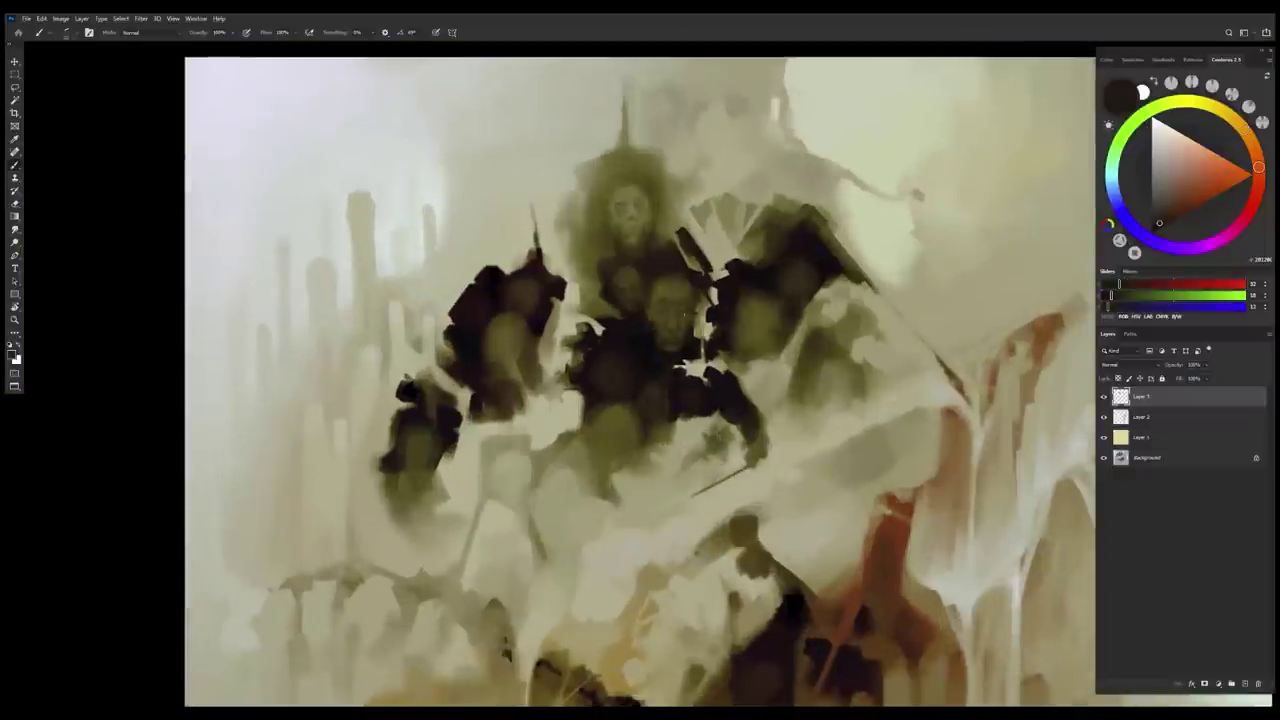
{"action": "left_click", "coordinate": [631, 212], "text": "alt"}
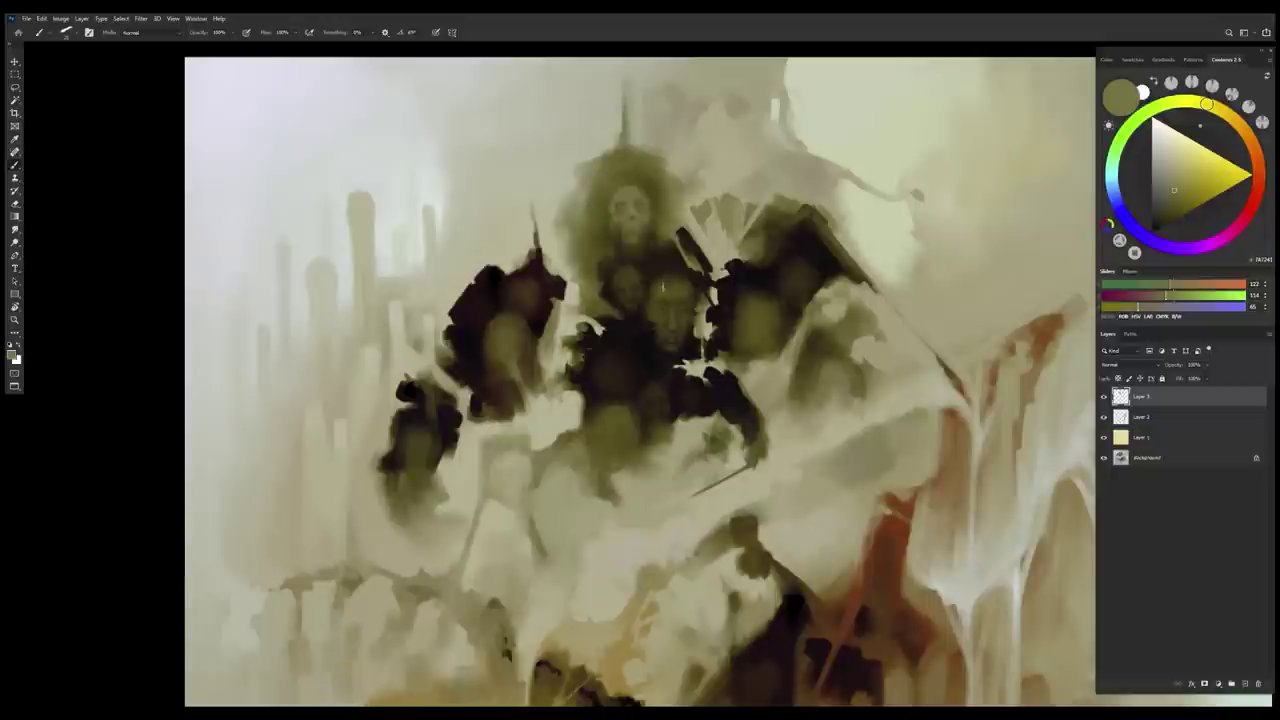
{"action": "left_click", "coordinate": [672, 306], "text": "alt"}
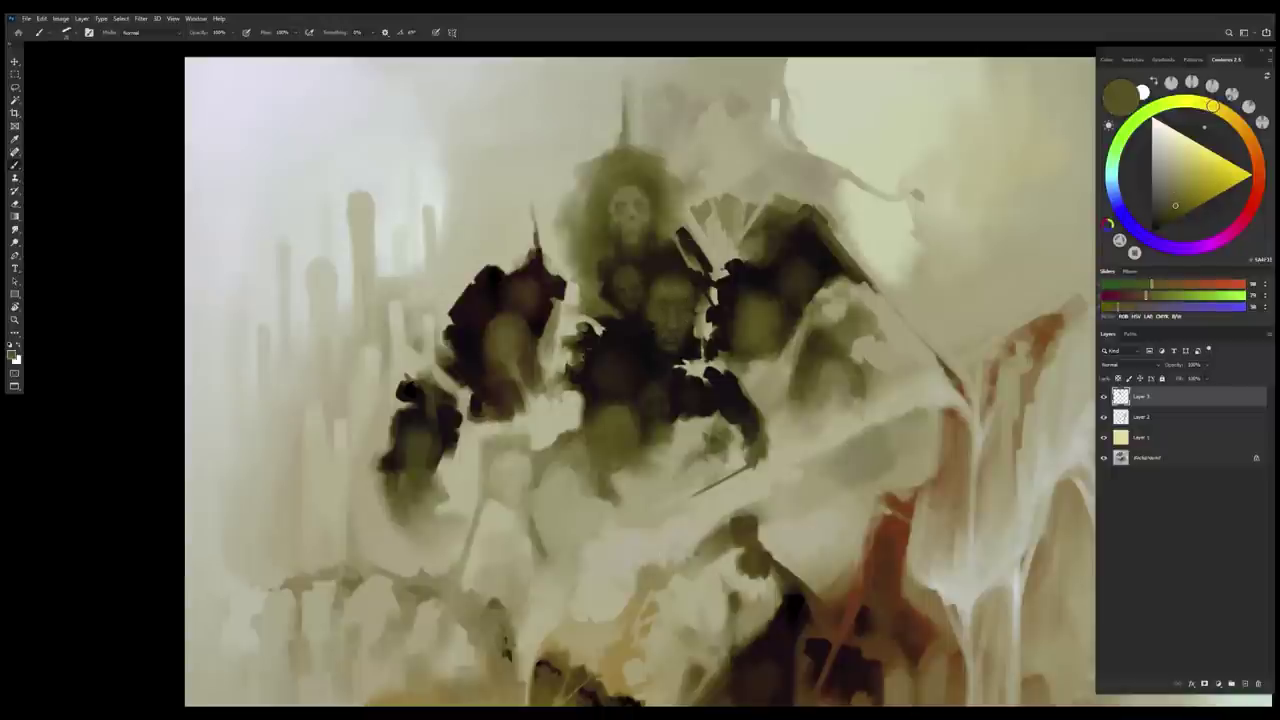
Flip the canvas horizontally and frame the cluster of faces
{"action": "left_click_drag", "start_coordinate": [741, 450], "coordinate": [694, 372]}
{"action": "mouse_move", "coordinate": [779, 475]}
{"action": "left_mouse_down"}
{"action": "mouse_move", "coordinate": [700, 369]}
{"action": "mouse_move", "coordinate": [725, 419]}
{"action": "left_mouse_up"}
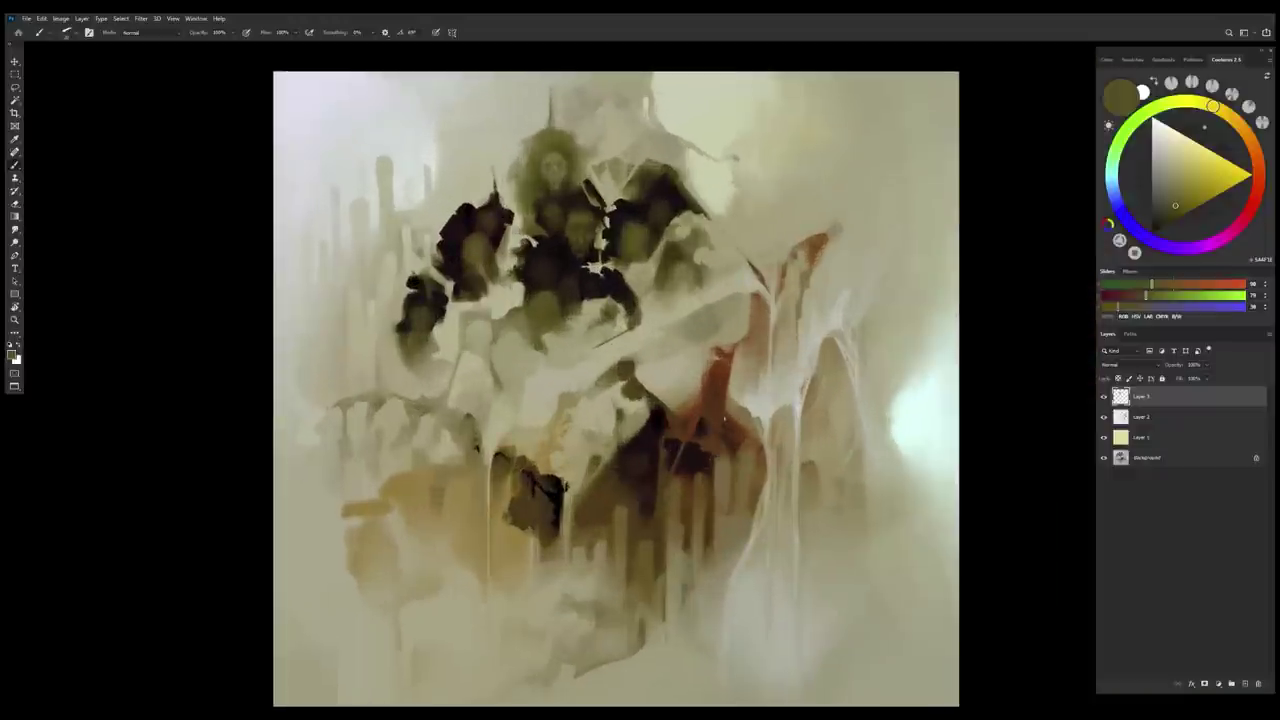
{"action": "key", "text": "ctrl+shift+h"}
{"action": "left_click_drag", "start_coordinate": [682, 225], "coordinate": [707, 266]}
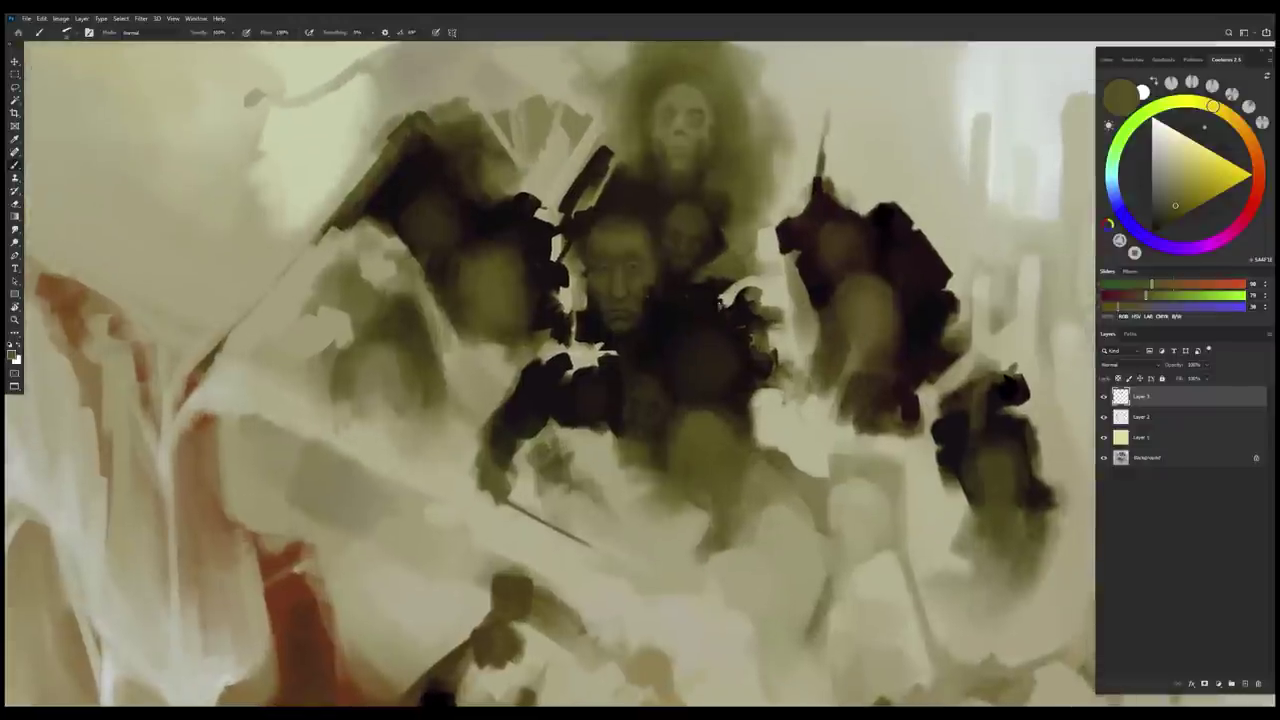
Block in a fourth skull's eye sockets, nose and cheek hollows with sampled dark brown in the olive oval below the cluster
{"action": "left_click", "coordinate": [729, 409], "text": "alt"}
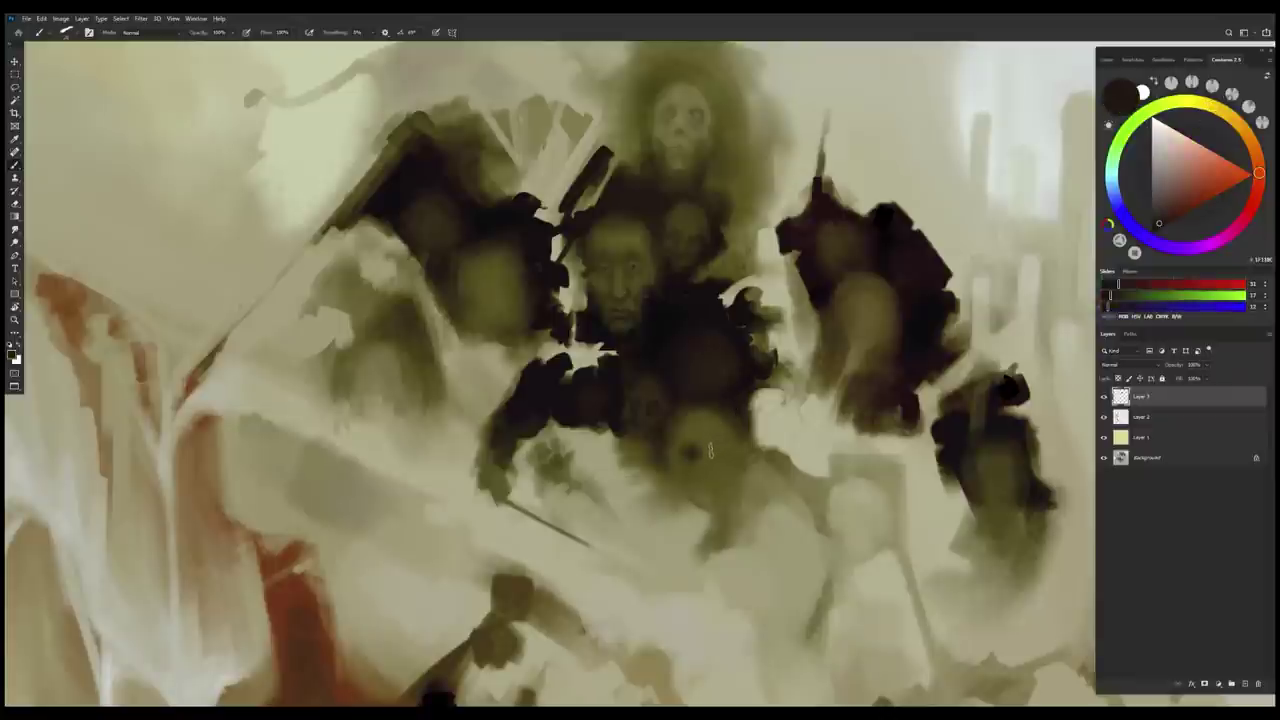
{"action": "mouse_move", "coordinate": [682, 461]}
{"action": "left_mouse_down"}
{"action": "mouse_move", "coordinate": [724, 442]}
{"action": "mouse_move", "coordinate": [708, 443]}
{"action": "mouse_move", "coordinate": [722, 445]}
{"action": "mouse_move", "coordinate": [723, 498]}
{"action": "mouse_move", "coordinate": [684, 488]}
{"action": "mouse_move", "coordinate": [715, 502]}
{"action": "mouse_move", "coordinate": [740, 481]}
{"action": "left_mouse_up"}
{"action": "left_click", "coordinate": [690, 453], "text": "alt"}
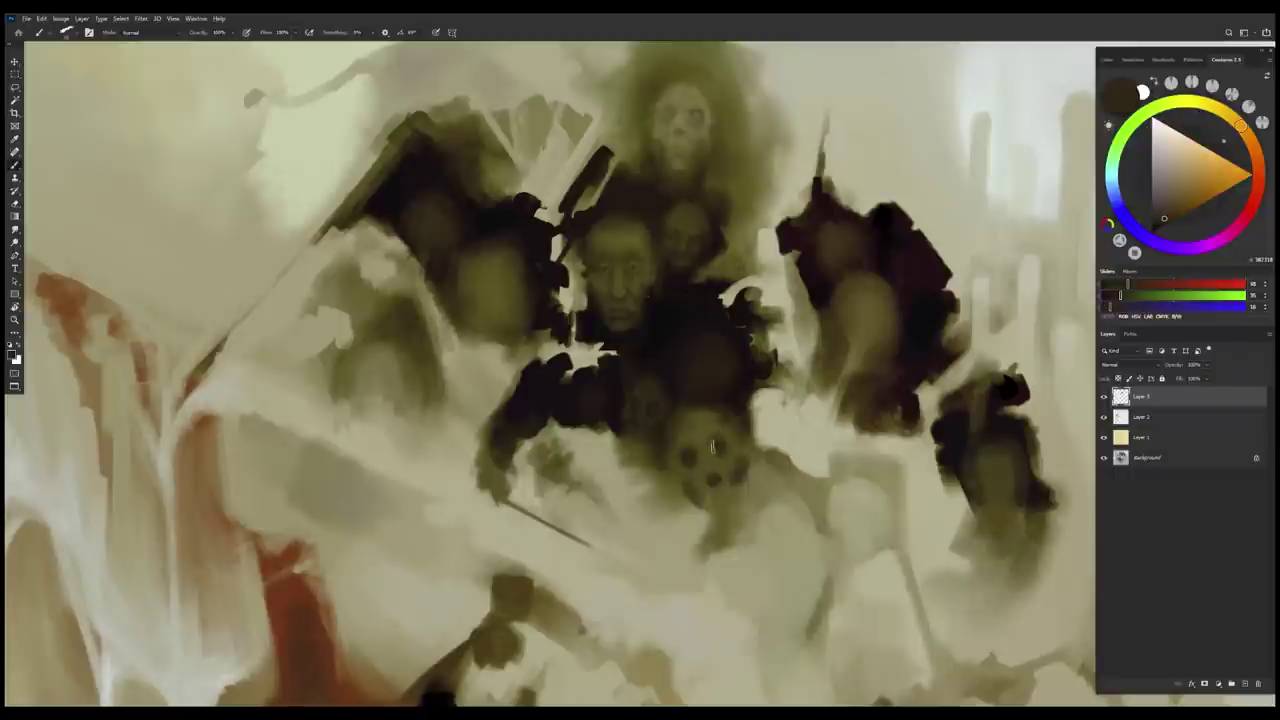
{"action": "left_click", "coordinate": [701, 448], "text": "alt"}
{"action": "left_click", "coordinate": [714, 446], "text": "alt"}
{"action": "left_click_drag", "start_coordinate": [717, 450], "coordinate": [721, 472]}
Soften the fourth skull's eye sockets and cheek hollows by painting sampled olive and dark brown around them
{"action": "left_click", "coordinate": [722, 490], "text": "alt"}
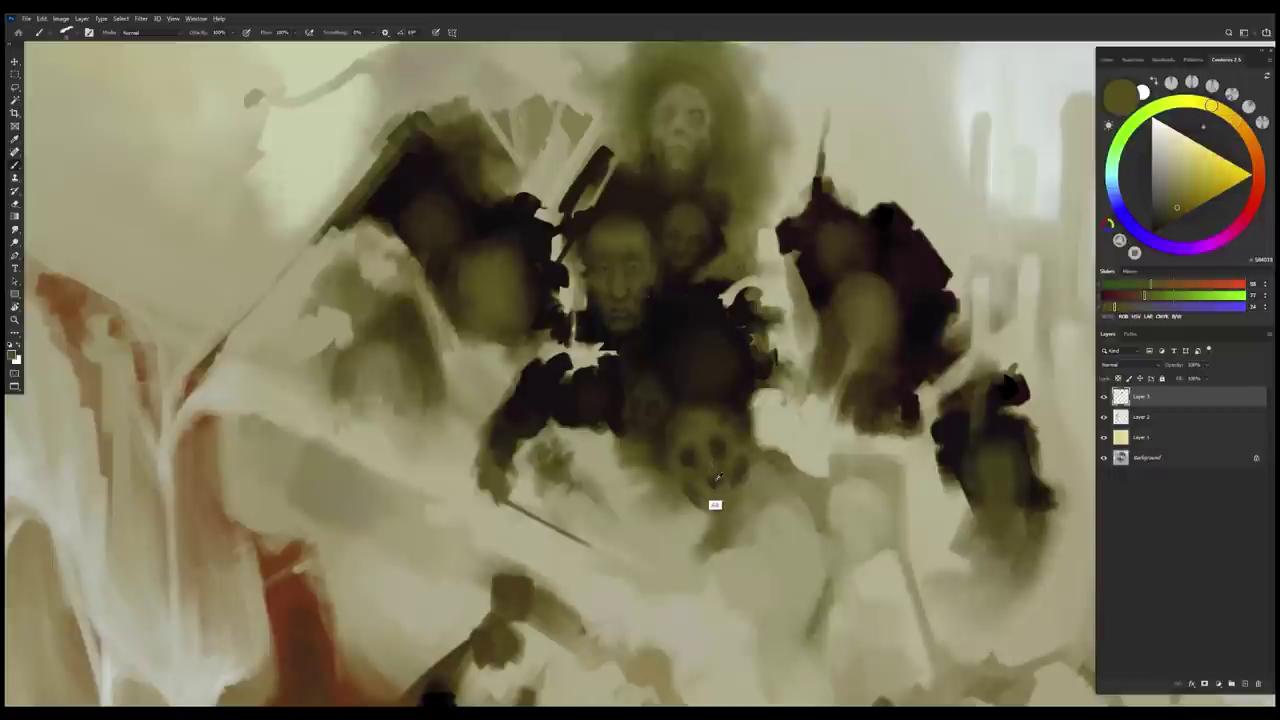
{"action": "left_click", "coordinate": [716, 494], "text": "alt"}
{"action": "left_click", "coordinate": [714, 505], "text": "alt"}
{"action": "left_click", "coordinate": [704, 456], "text": "alt"}
{"action": "left_click_drag", "start_coordinate": [739, 474], "coordinate": [743, 464]}
{"action": "left_click", "coordinate": [720, 446], "text": "alt"}
{"action": "left_click", "coordinate": [697, 455], "text": "alt"}
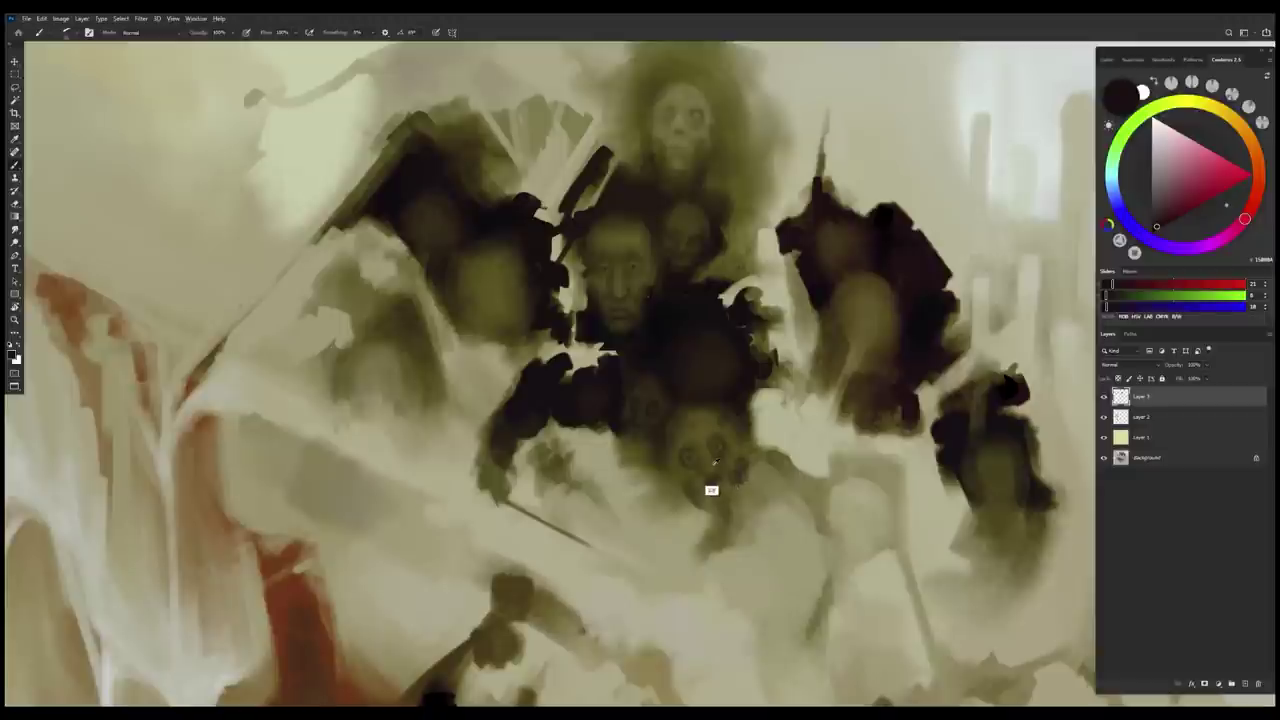
Develop the fourth skull's nose cavity and upper jaw with sampled near-black and dark olive
{"action": "left_click", "coordinate": [713, 476], "text": "alt"}
{"action": "left_click", "coordinate": [708, 484], "text": "alt"}
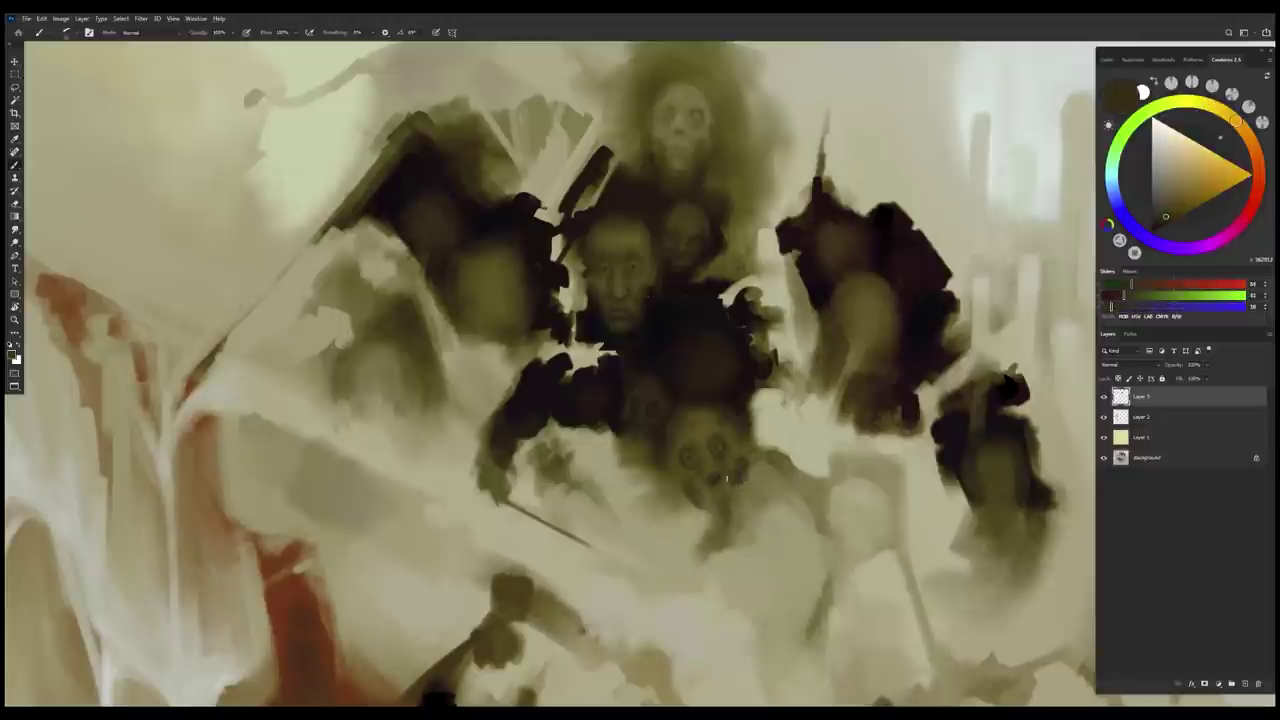
{"action": "left_click", "coordinate": [712, 500], "text": "alt"}
{"action": "left_click", "coordinate": [705, 482], "text": "alt"}
{"action": "left_click", "coordinate": [700, 462], "text": "alt"}
{"action": "left_click", "coordinate": [697, 470], "text": "alt"}
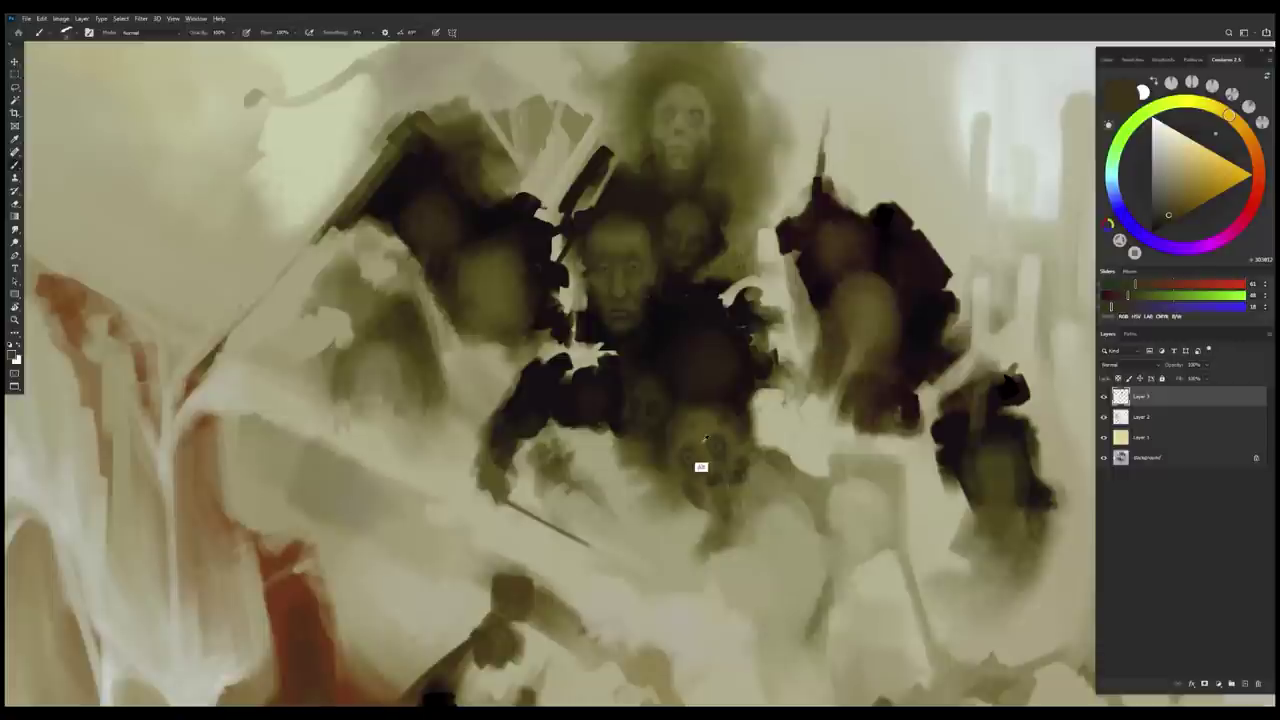
Shape the fourth skull's brow and the top of its forehead with sampled olive and dark brown
{"action": "left_click", "coordinate": [692, 442], "text": "alt"}
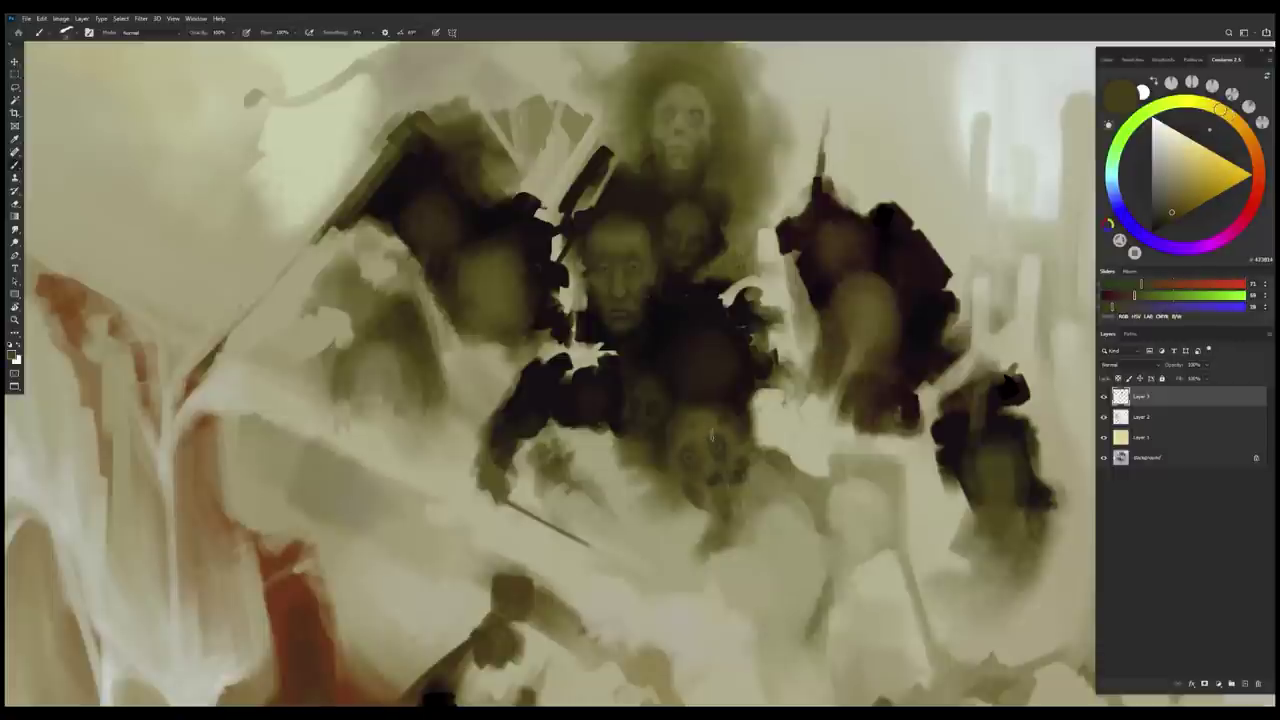
{"action": "left_click", "coordinate": [721, 418], "text": "alt"}
{"action": "left_click", "coordinate": [718, 410], "text": "alt"}
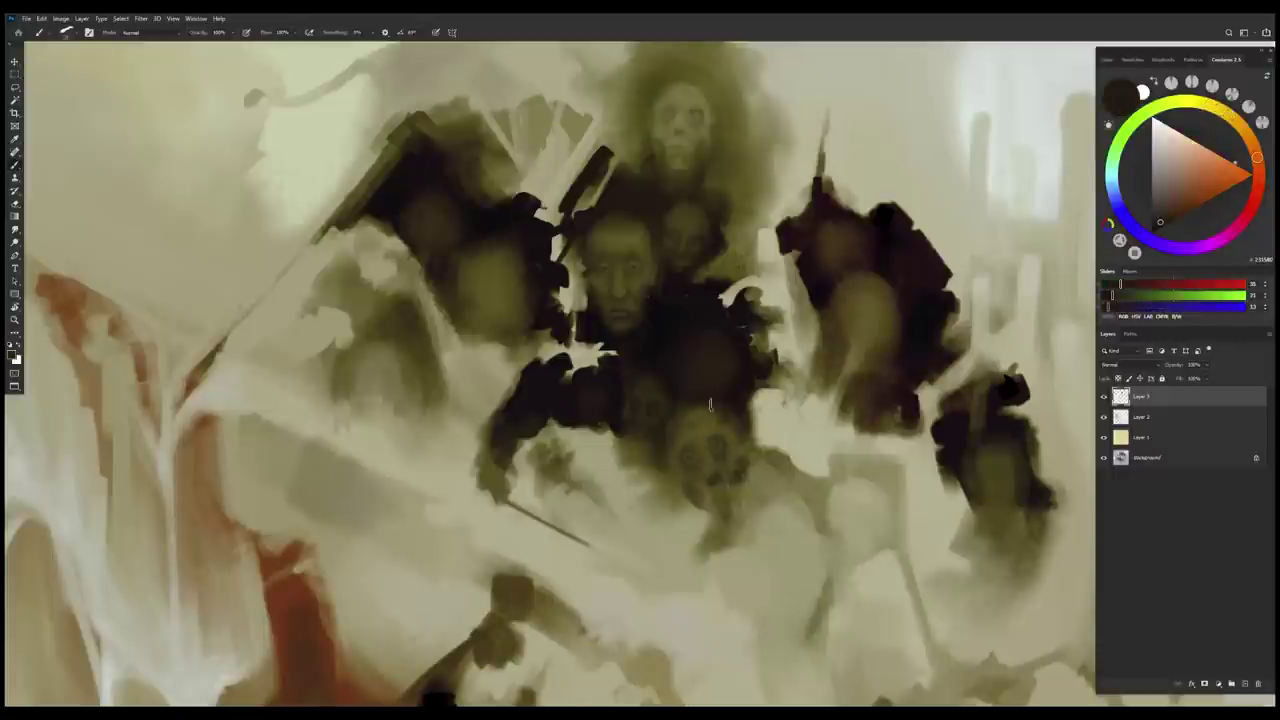
{"action": "left_click", "coordinate": [712, 420], "text": "alt"}
Detail the fourth skull's nose bridge and nostrils with small strokes of sampled olive and dark brown
{"action": "left_click", "coordinate": [711, 464], "text": "alt"}
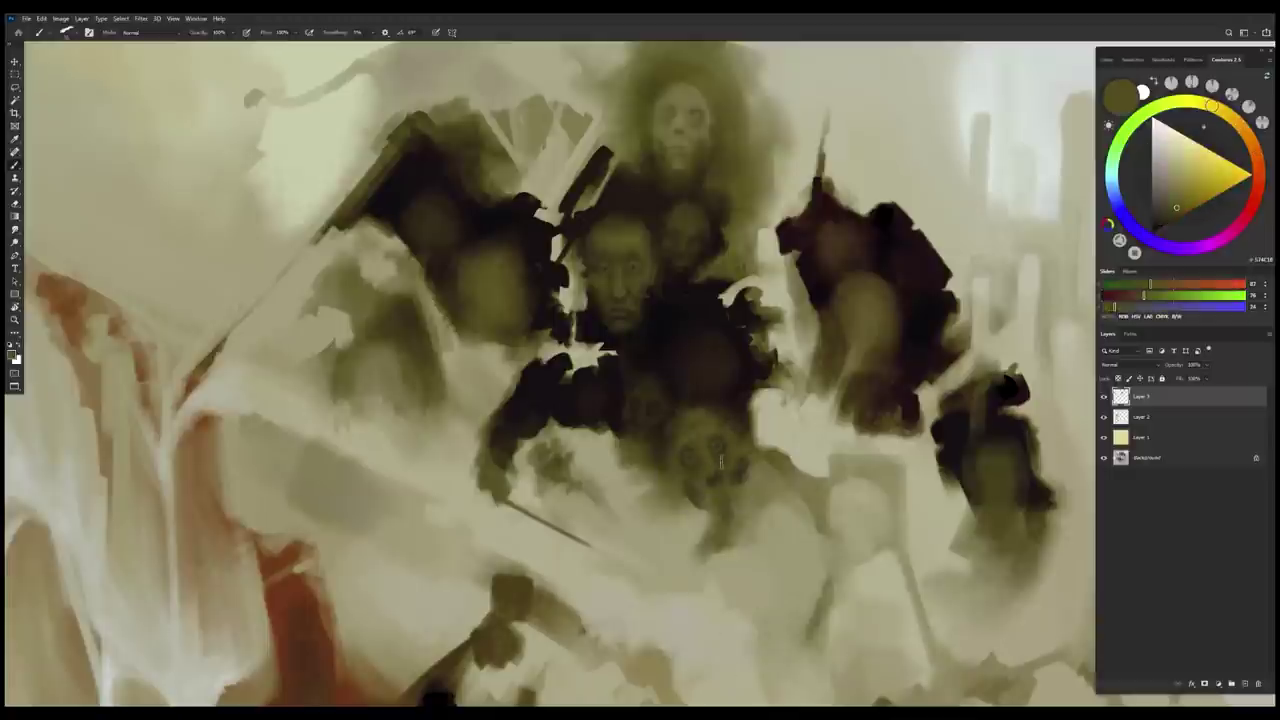
{"action": "left_click", "coordinate": [706, 477], "text": "alt"}
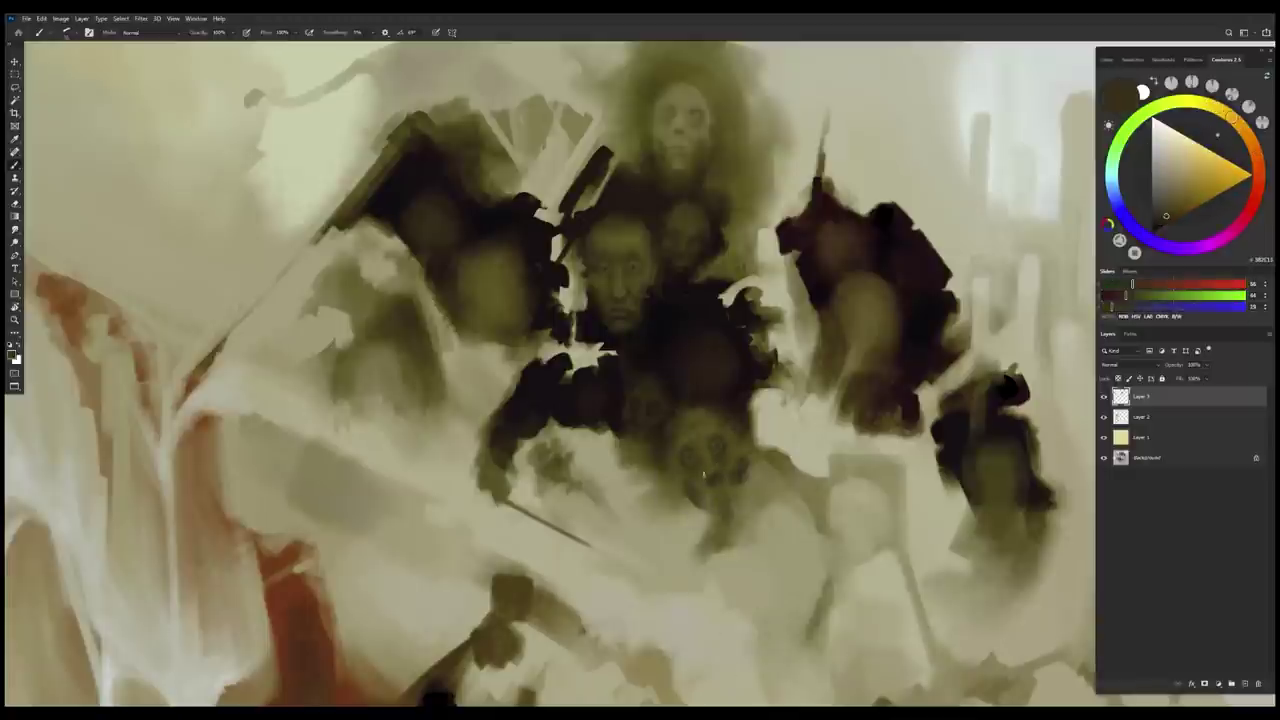
{"action": "left_click", "coordinate": [706, 480], "text": "alt"}
{"action": "left_click", "coordinate": [704, 476], "text": "alt"}
{"action": "left_click", "coordinate": [719, 472], "text": "alt"}
{"action": "left_click", "coordinate": [709, 475], "text": "alt"}
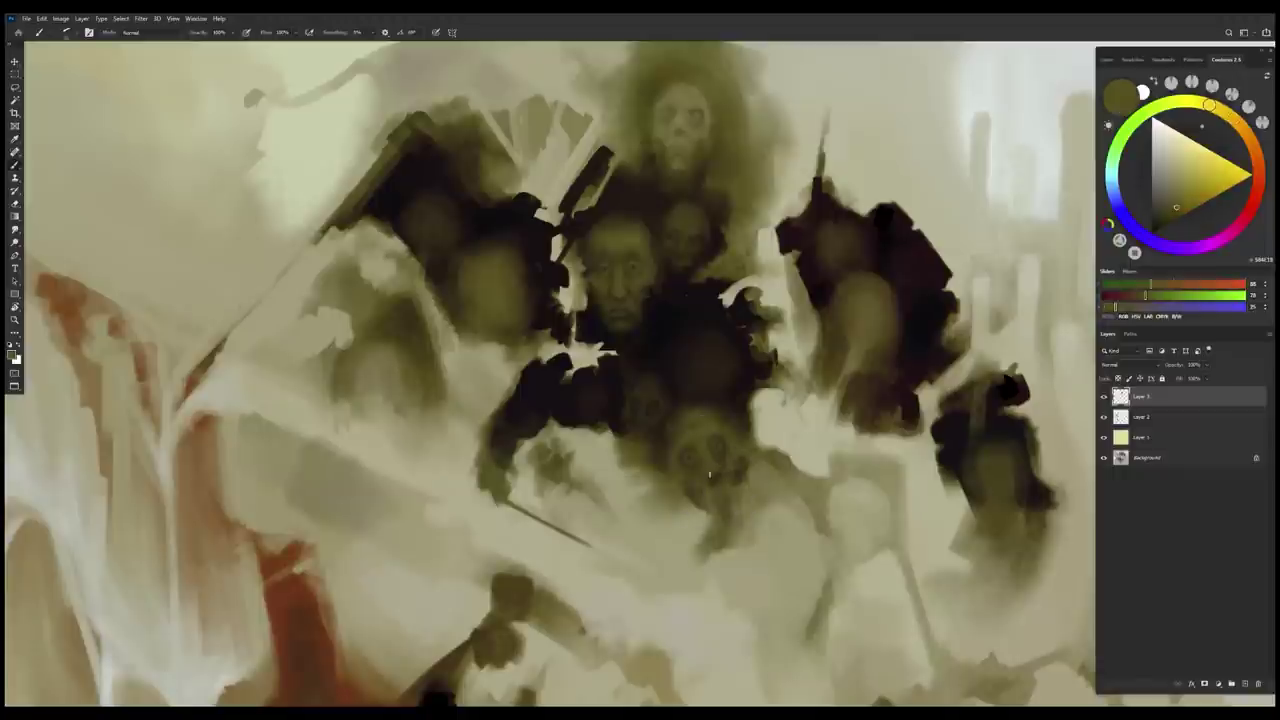
Refine the area between the fourth skull's nose and eye socket with sampled light and dark olive
{"action": "left_click", "coordinate": [716, 476], "text": "alt"}
{"action": "left_click", "coordinate": [707, 476], "text": "alt"}
{"action": "left_click", "coordinate": [704, 478], "text": "alt"}
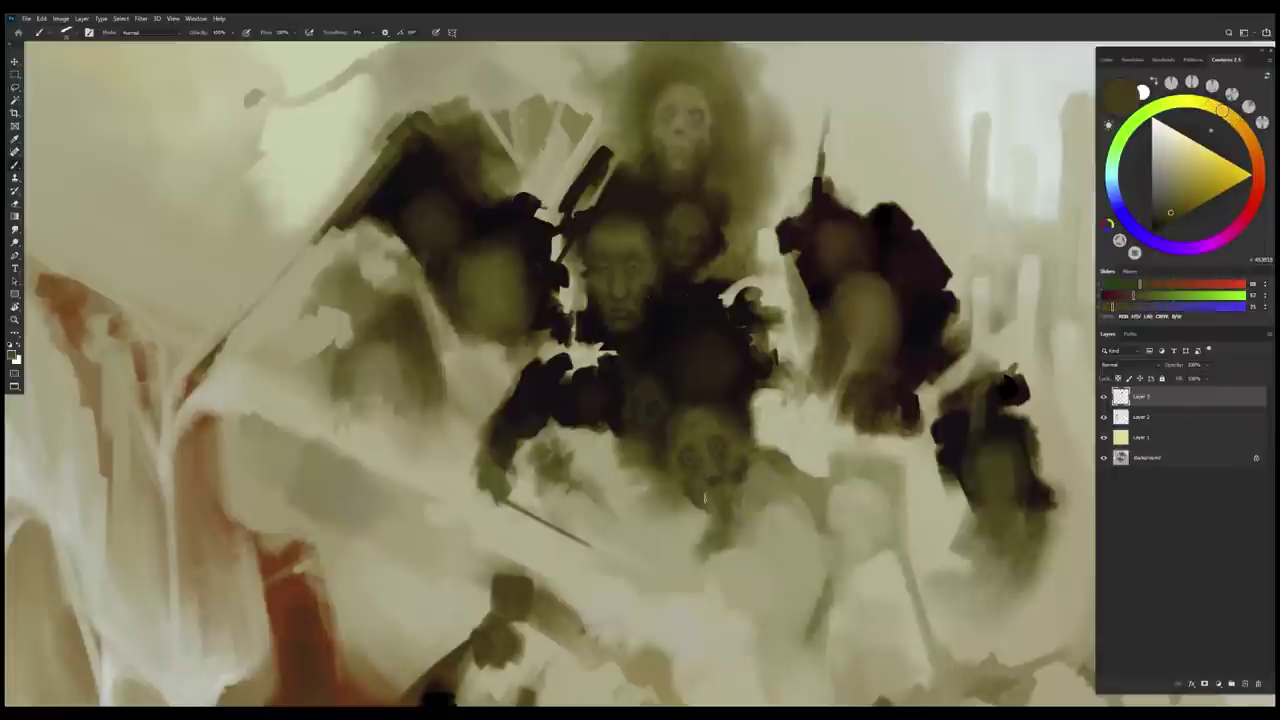
{"action": "left_click", "coordinate": [704, 470], "text": "alt"}
{"action": "left_click", "coordinate": [700, 452], "text": "alt"}
Paint the fourth skull's mouth and lower jaw with sampled dark olive tones
{"action": "left_click", "coordinate": [716, 489], "text": "alt"}
{"action": "left_click", "coordinate": [725, 503], "text": "alt"}
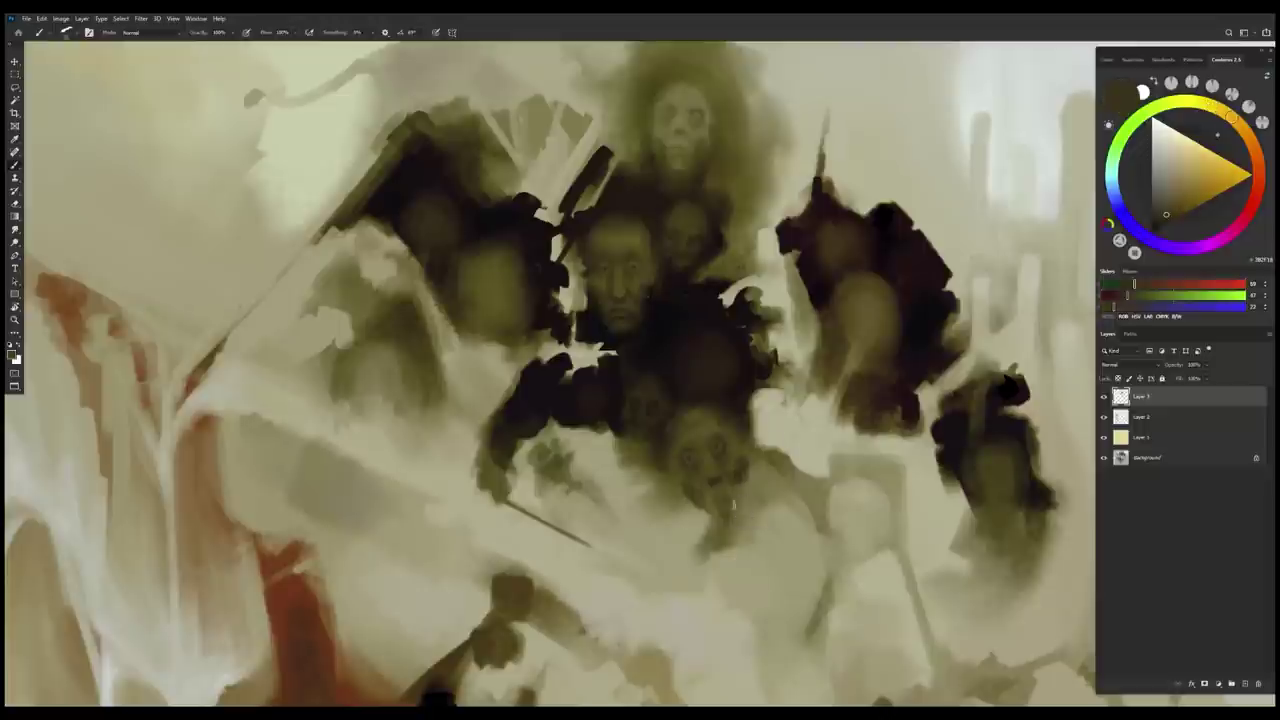
{"action": "left_click", "coordinate": [724, 502], "text": "alt"}
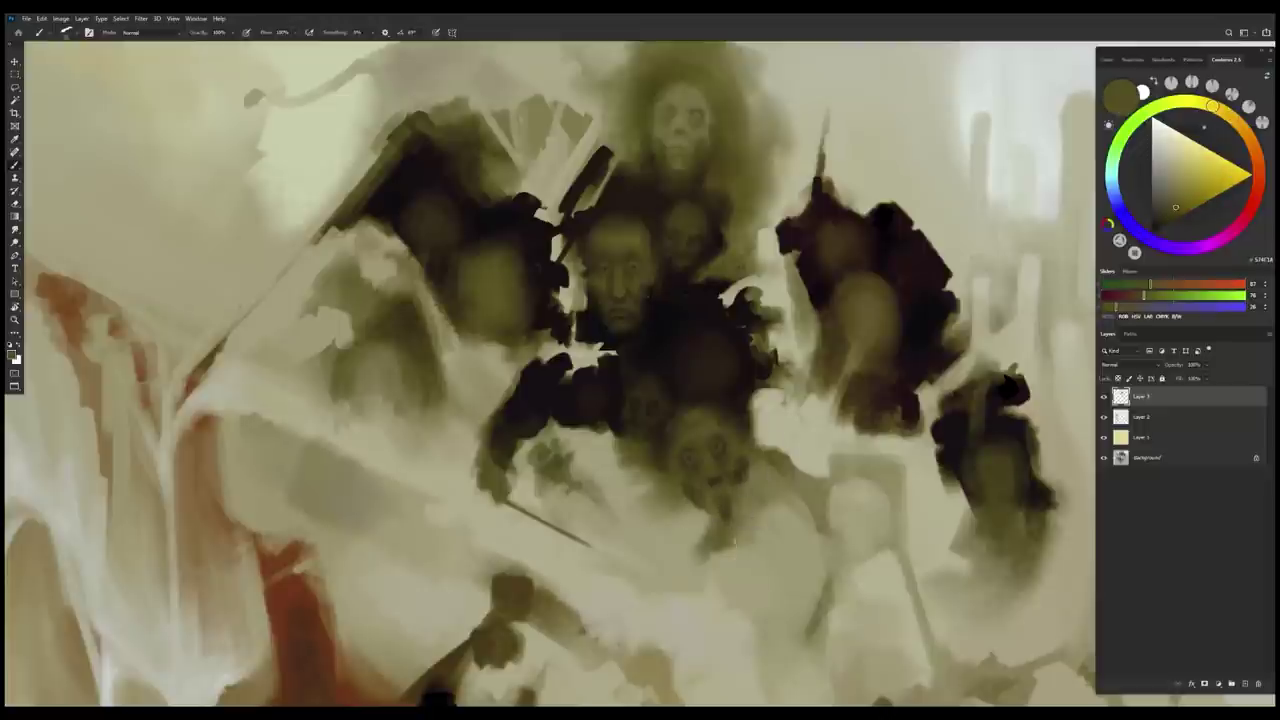
Refine the fourth skull's cheek and jaw edge with sampled olive, dark brown and beige tones
{"action": "left_click", "coordinate": [682, 487], "text": "alt"}
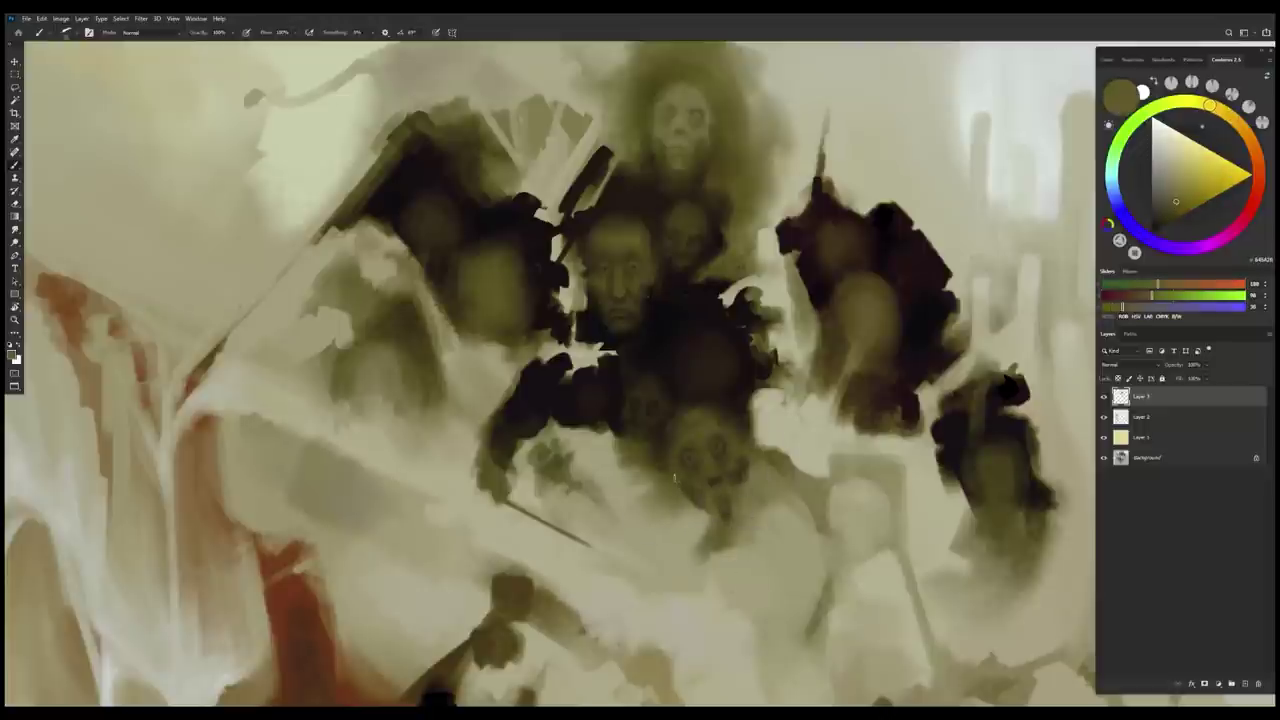
{"action": "left_click", "coordinate": [681, 477], "text": "alt"}
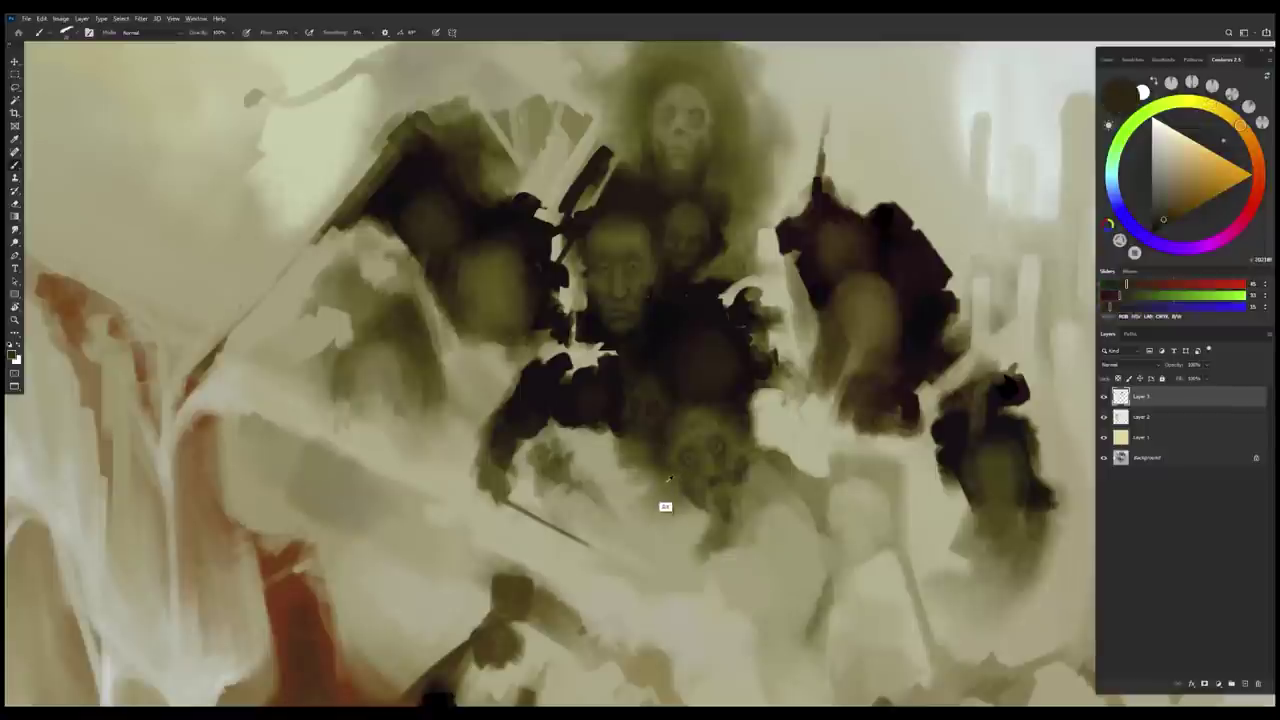
{"action": "left_click", "coordinate": [667, 479], "text": "alt"}
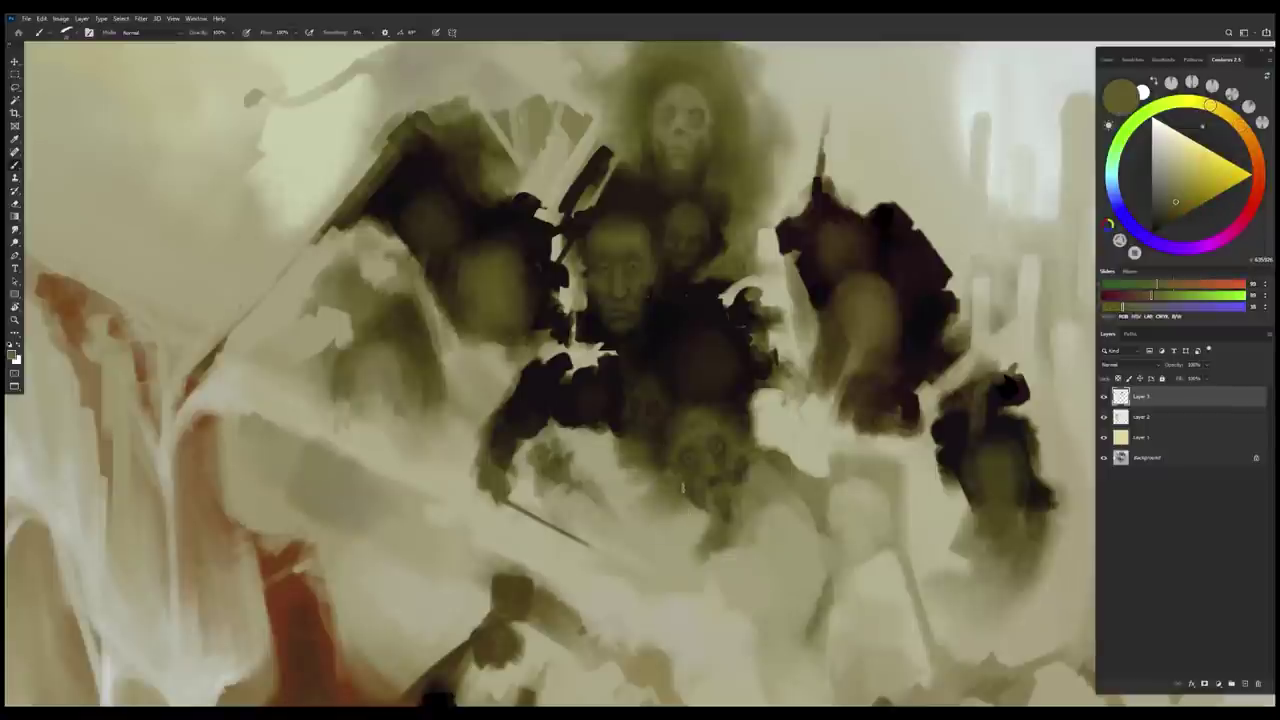
{"action": "left_click", "coordinate": [688, 512], "text": "alt"}
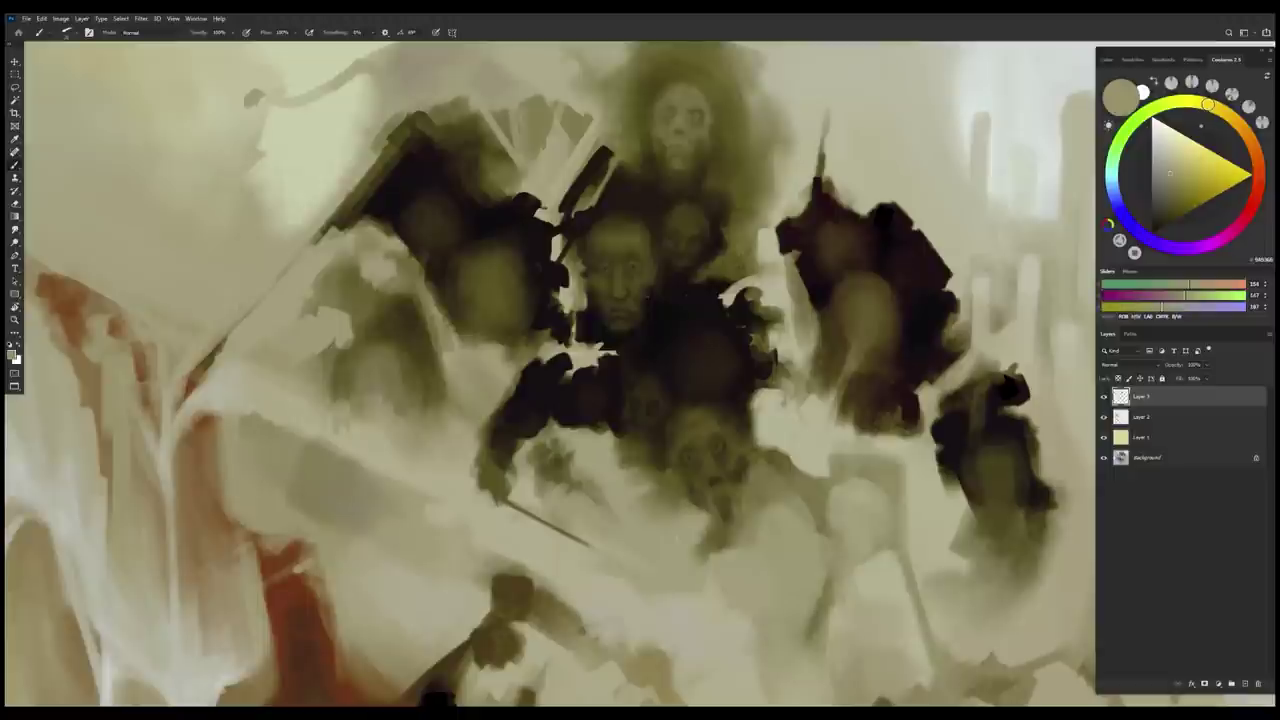
{"action": "left_click", "coordinate": [713, 401], "text": "alt"}
{"action": "left_click", "coordinate": [683, 405], "text": "alt"}
{"action": "left_click_drag", "start_coordinate": [713, 486], "coordinate": [671, 485]}
{"action": "scroll", "coordinate": [718, 481], "scroll_direction": "up", "scroll_amount": 2}
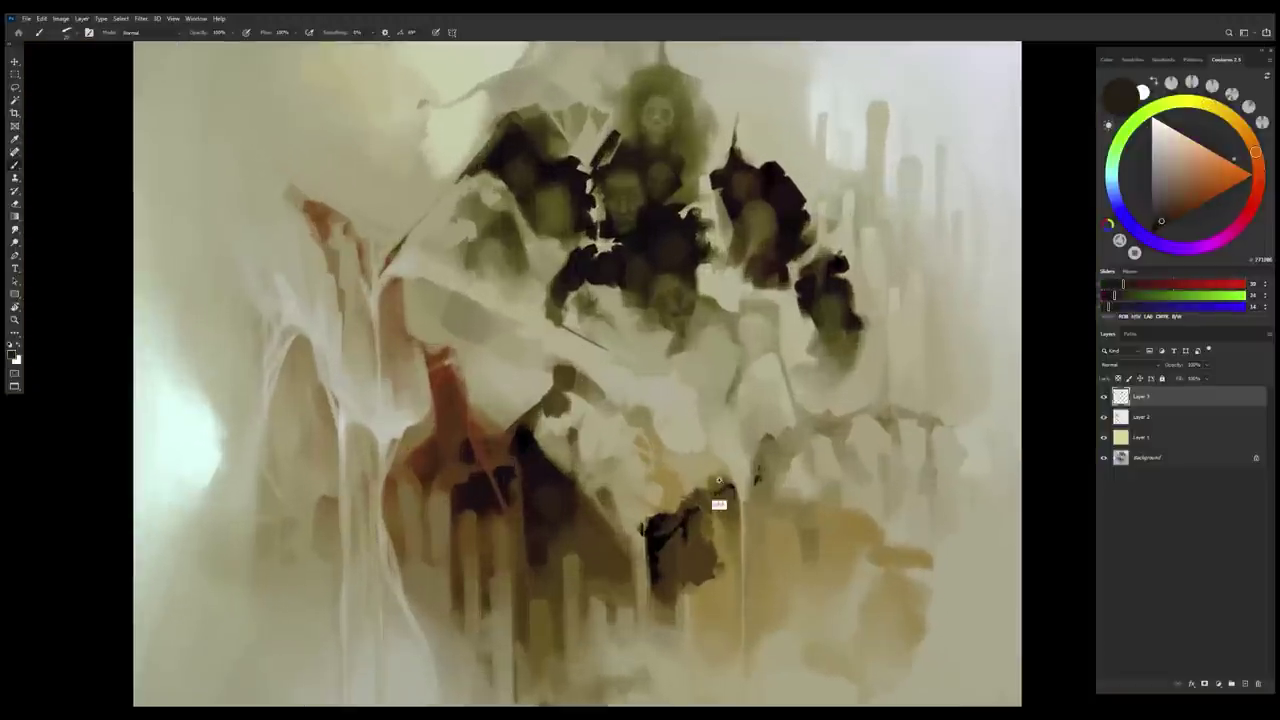
Soften the fourth skull's eye sockets, nose and mouth with small strokes of sampled dark olive tones
{"action": "scroll", "coordinate": [694, 352], "scroll_direction": "up", "scroll_amount": 2}
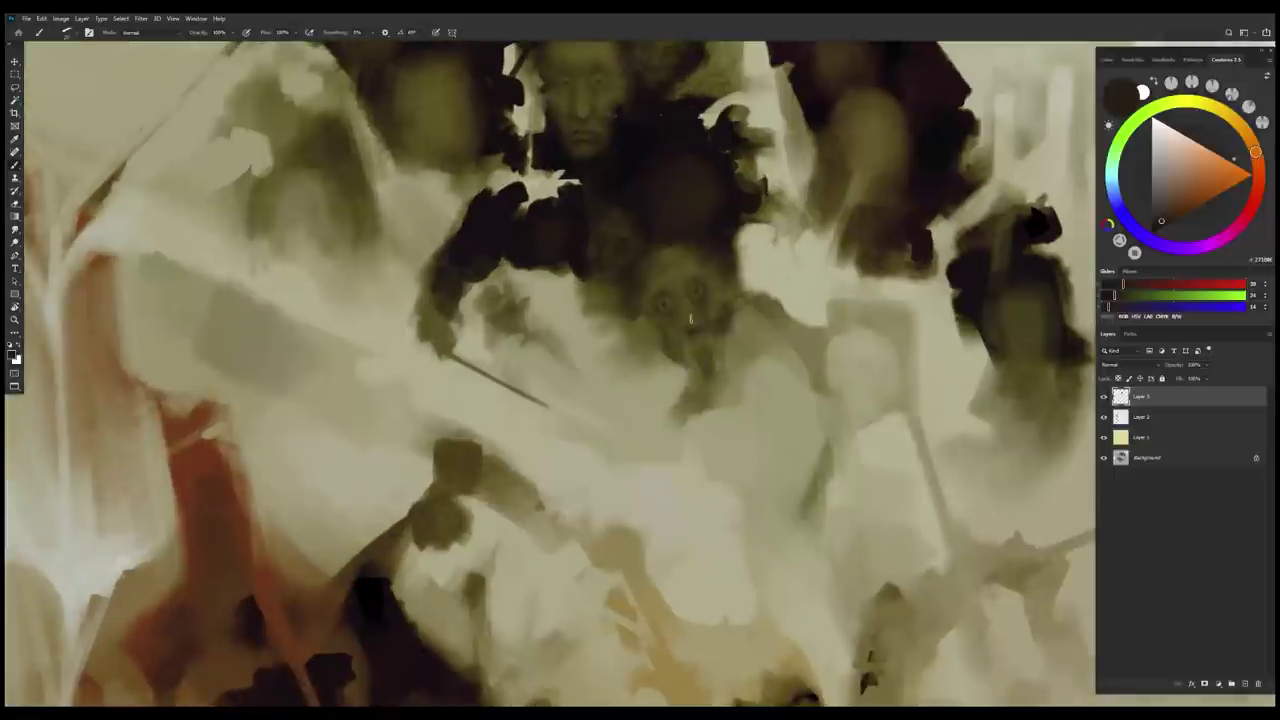
{"action": "left_click", "coordinate": [662, 292], "text": "alt"}
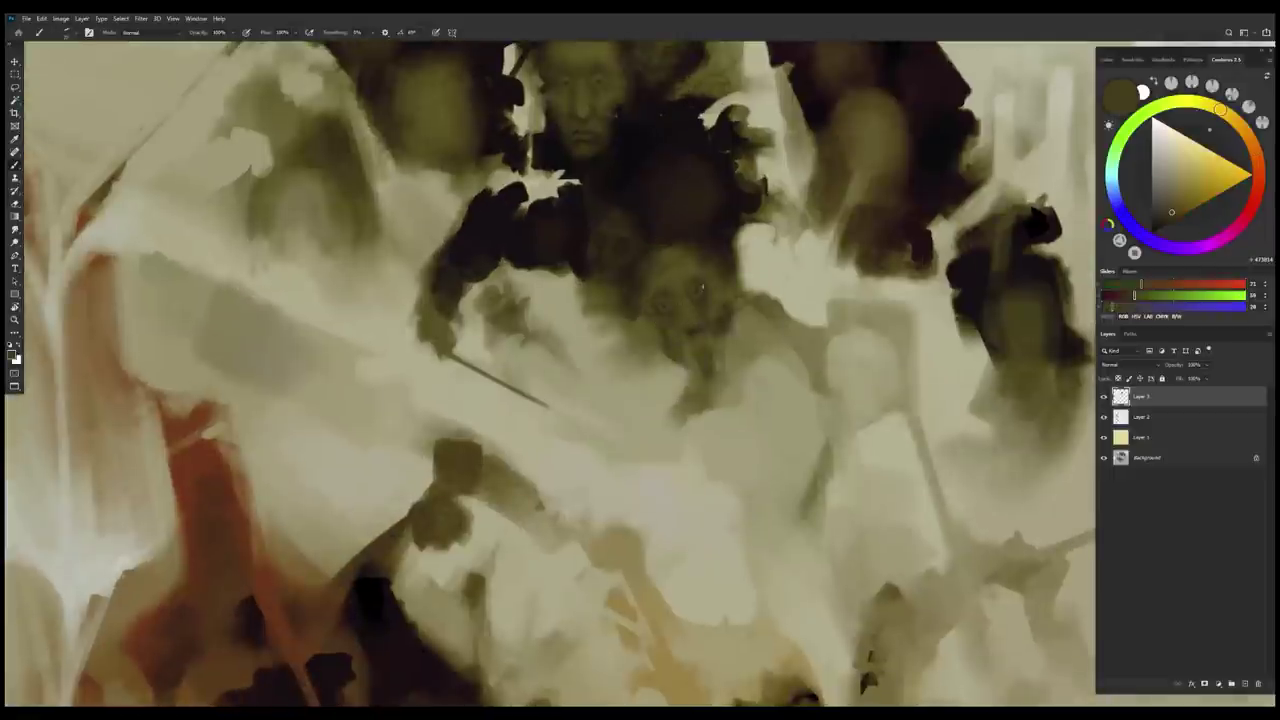
{"action": "left_click", "coordinate": [671, 334], "text": "alt"}
{"action": "left_click", "coordinate": [660, 302], "text": "alt"}
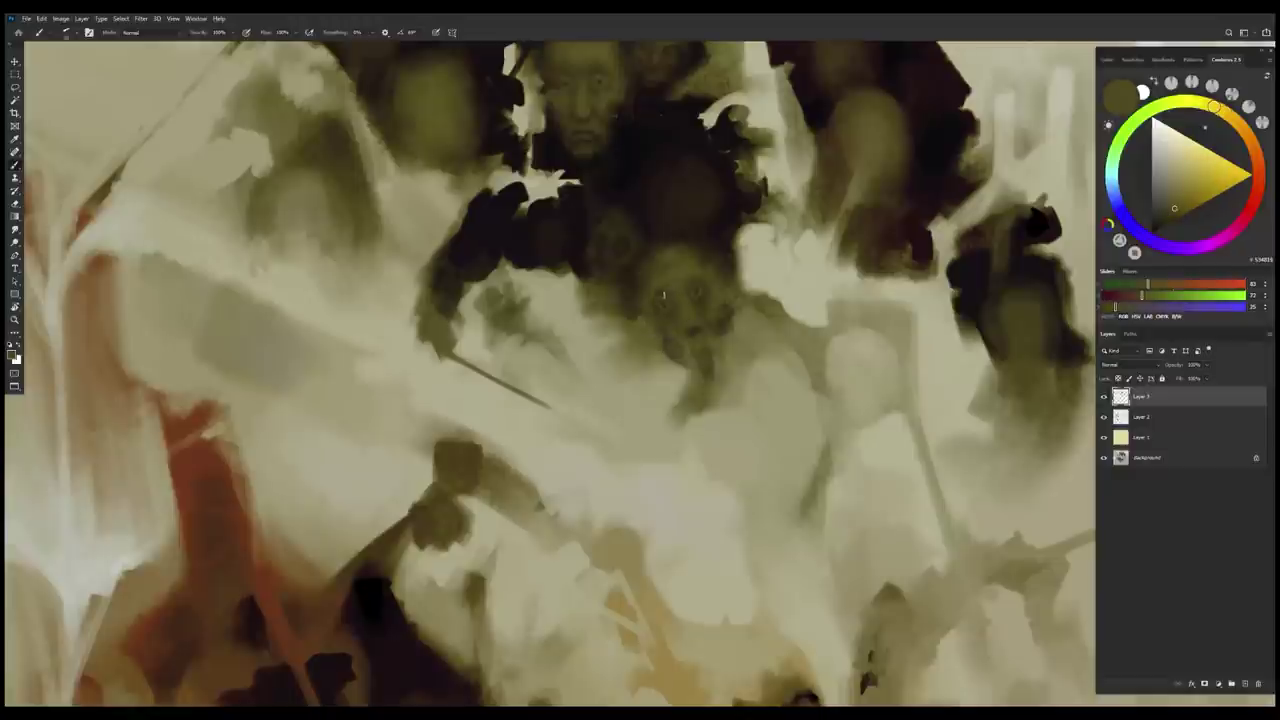
{"action": "left_click", "coordinate": [686, 304], "text": "alt"}
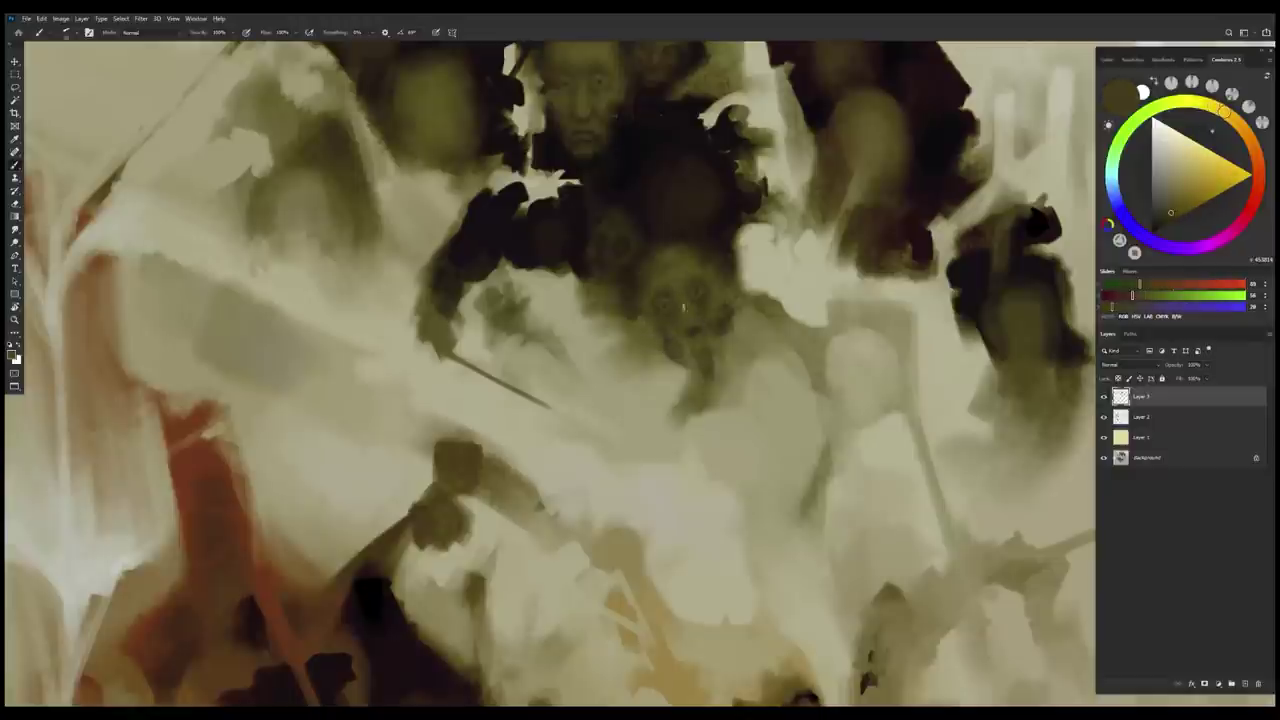
{"action": "left_click", "coordinate": [691, 323], "text": "alt"}
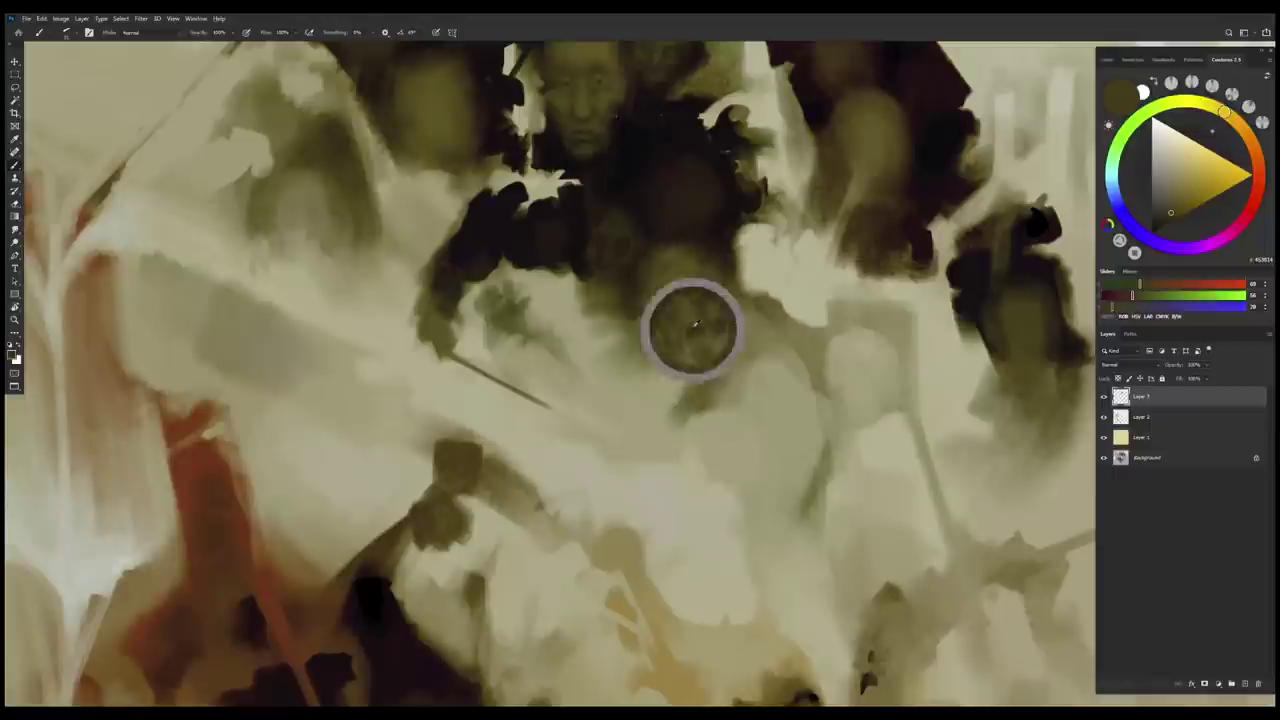
{"action": "left_click", "coordinate": [700, 340], "text": "alt"}
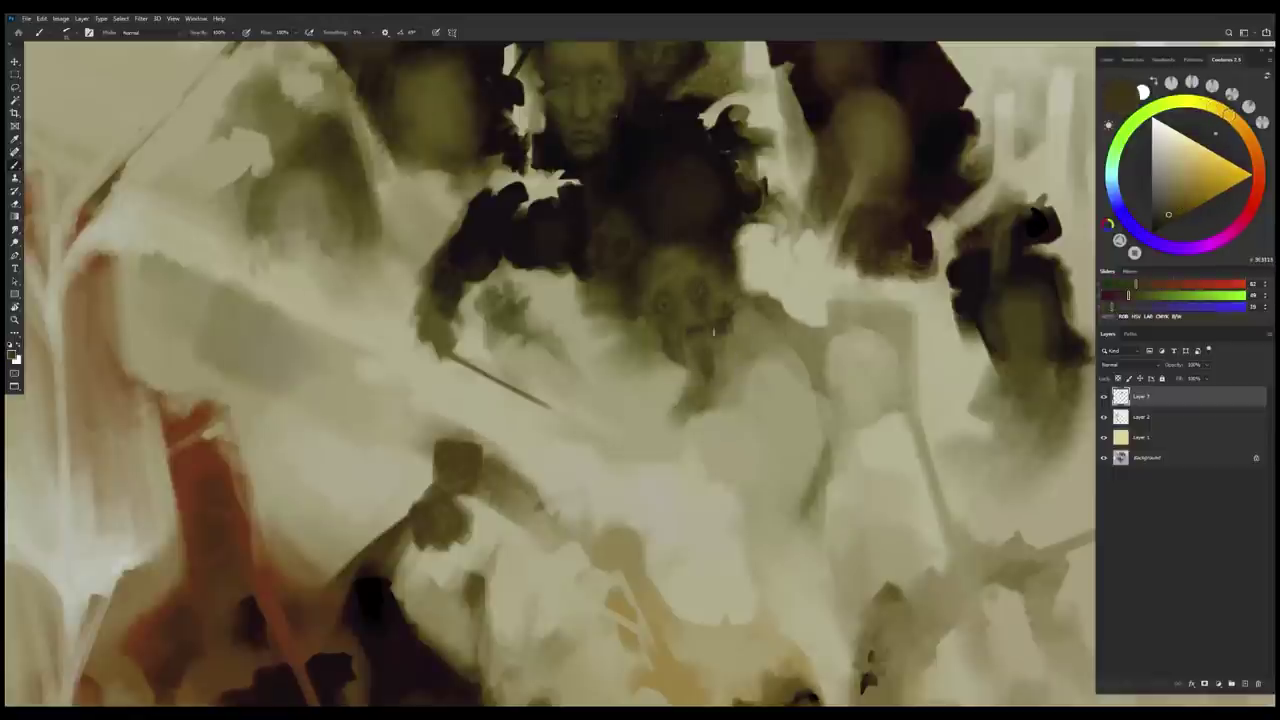
{"action": "key", "text": "ctrl+0"}
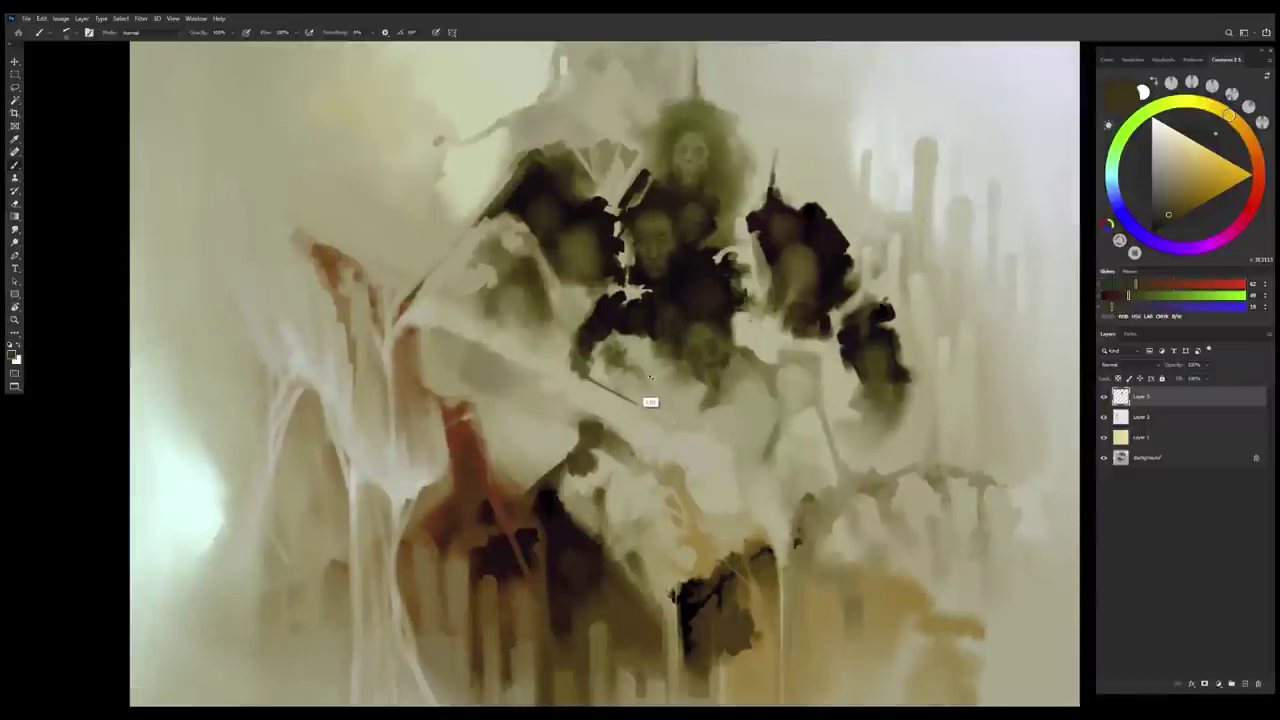
Paint faint eye sockets for a fifth face in the dark form above the fourth skull with sampled near-black and dark brown
{"action": "scroll", "coordinate": [725, 358], "scroll_direction": "up", "scroll_amount": 2}
{"action": "left_click", "coordinate": [709, 221], "text": "alt"}
{"action": "scroll", "coordinate": [709, 221], "scroll_direction": "up", "scroll_amount": 1}
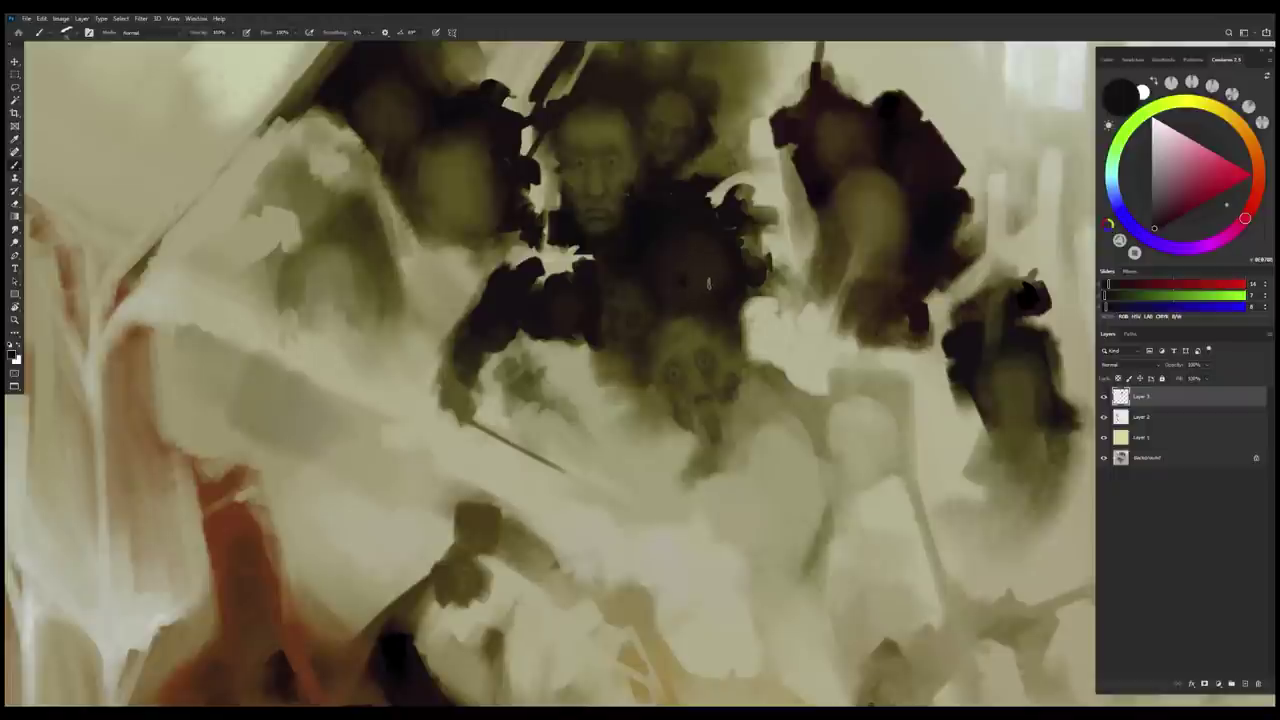
{"action": "left_click", "coordinate": [702, 289], "text": "alt"}
{"action": "left_click", "coordinate": [664, 291], "text": "alt"}
{"action": "left_click", "coordinate": [660, 295], "text": "alt"}
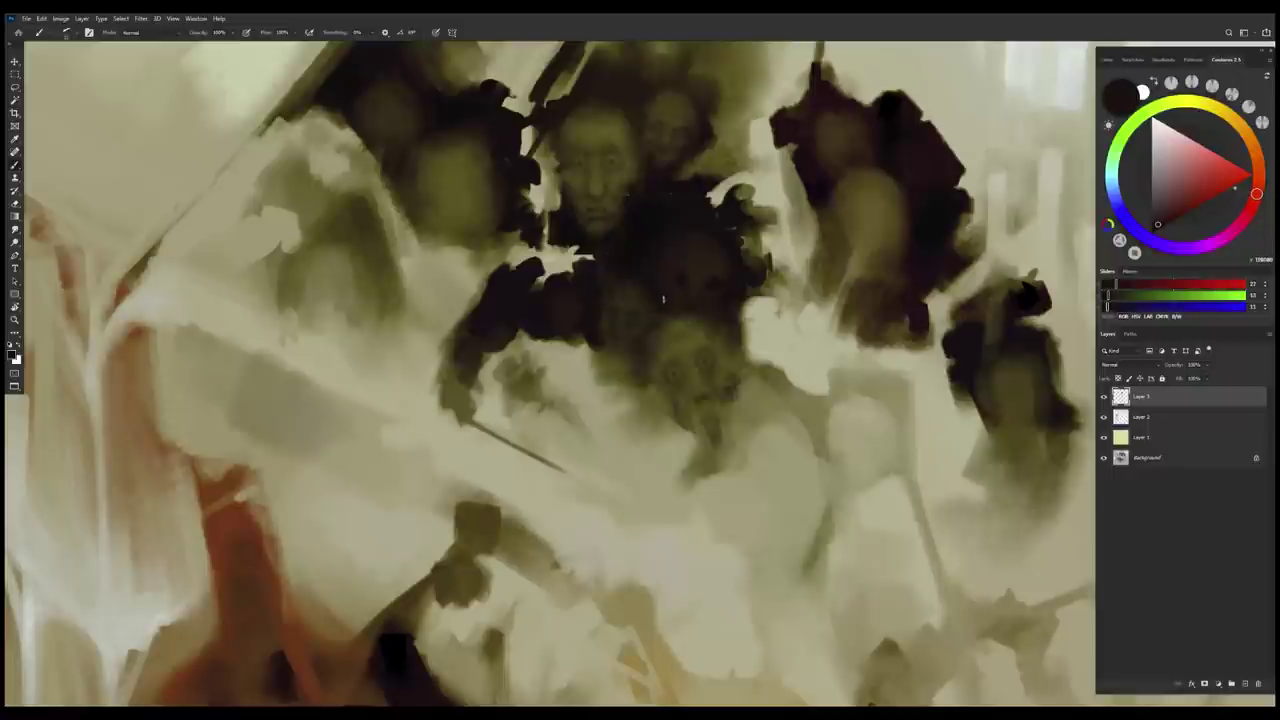
{"action": "left_click", "coordinate": [720, 282], "text": "alt"}
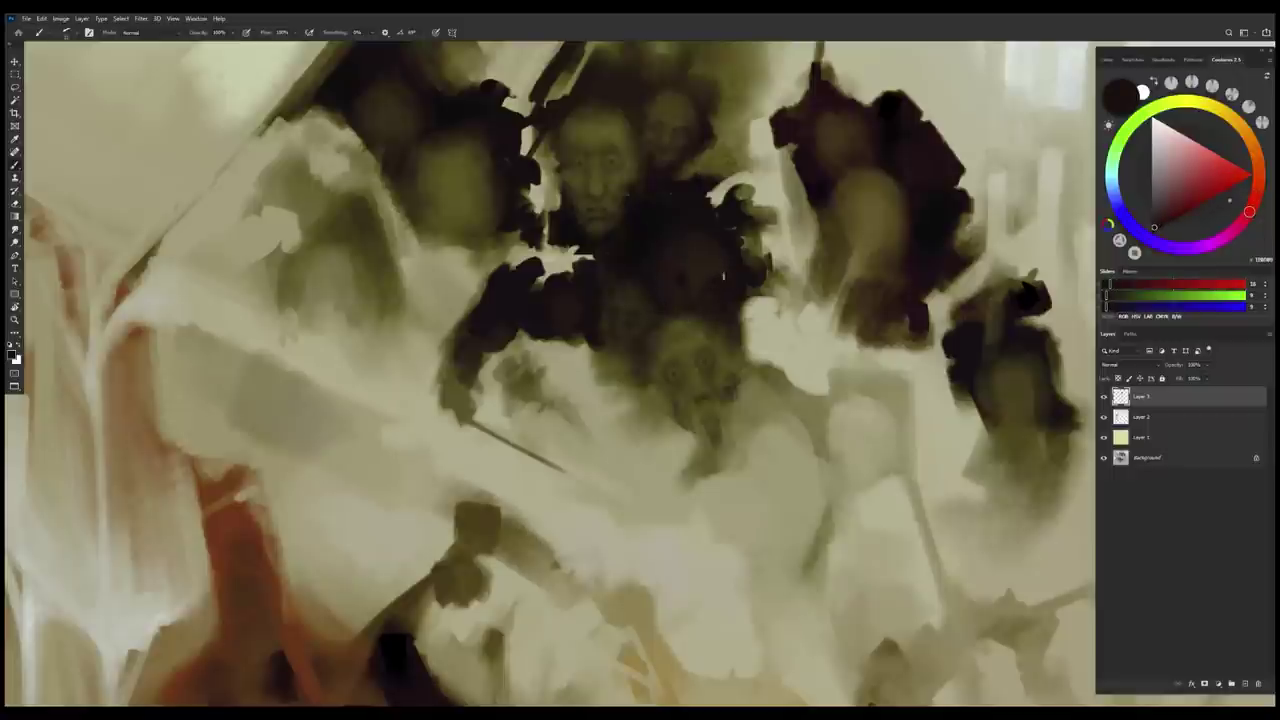
{"action": "left_click", "coordinate": [691, 281], "text": "alt"}
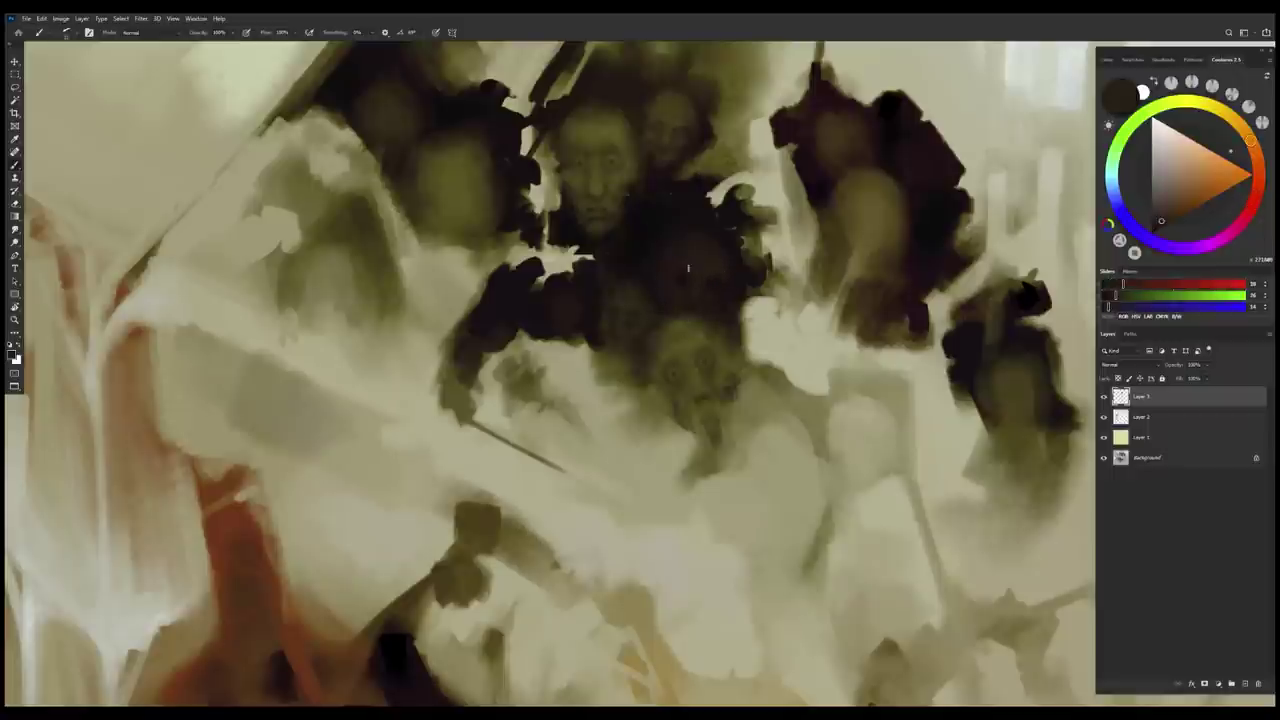
Shape the fifth face's nose and brow with sampled dark brown and near-black tones
{"action": "left_click", "coordinate": [697, 290], "text": "alt"}
{"action": "left_click", "coordinate": [702, 285], "text": "alt"}
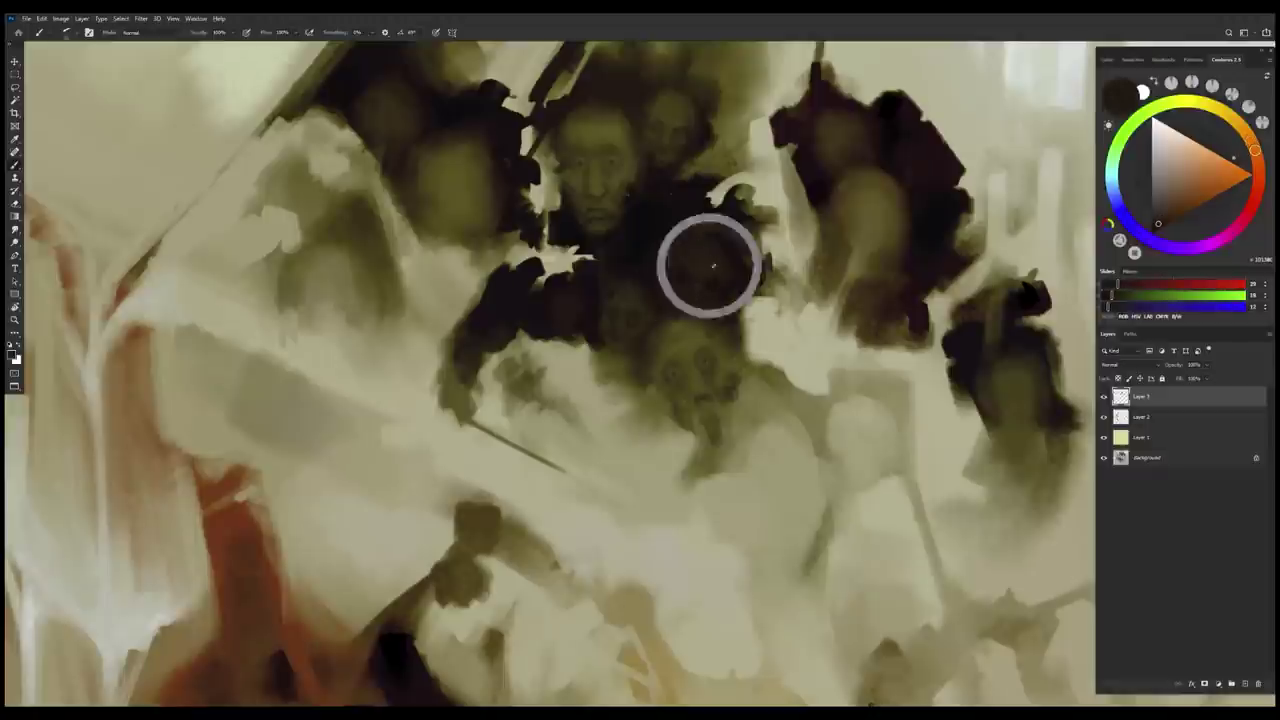
{"action": "left_click", "coordinate": [713, 289], "text": "alt"}
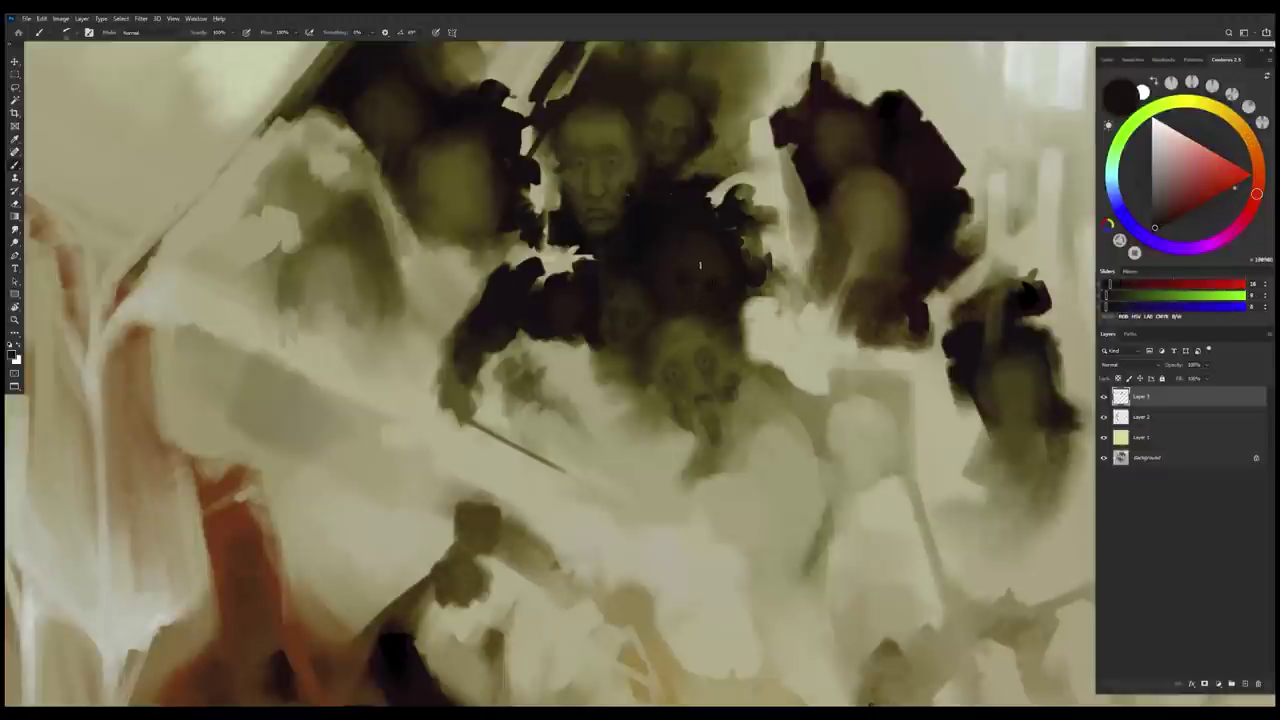
{"action": "left_click", "coordinate": [702, 264], "text": "alt"}
{"action": "left_click", "coordinate": [698, 268], "text": "alt"}
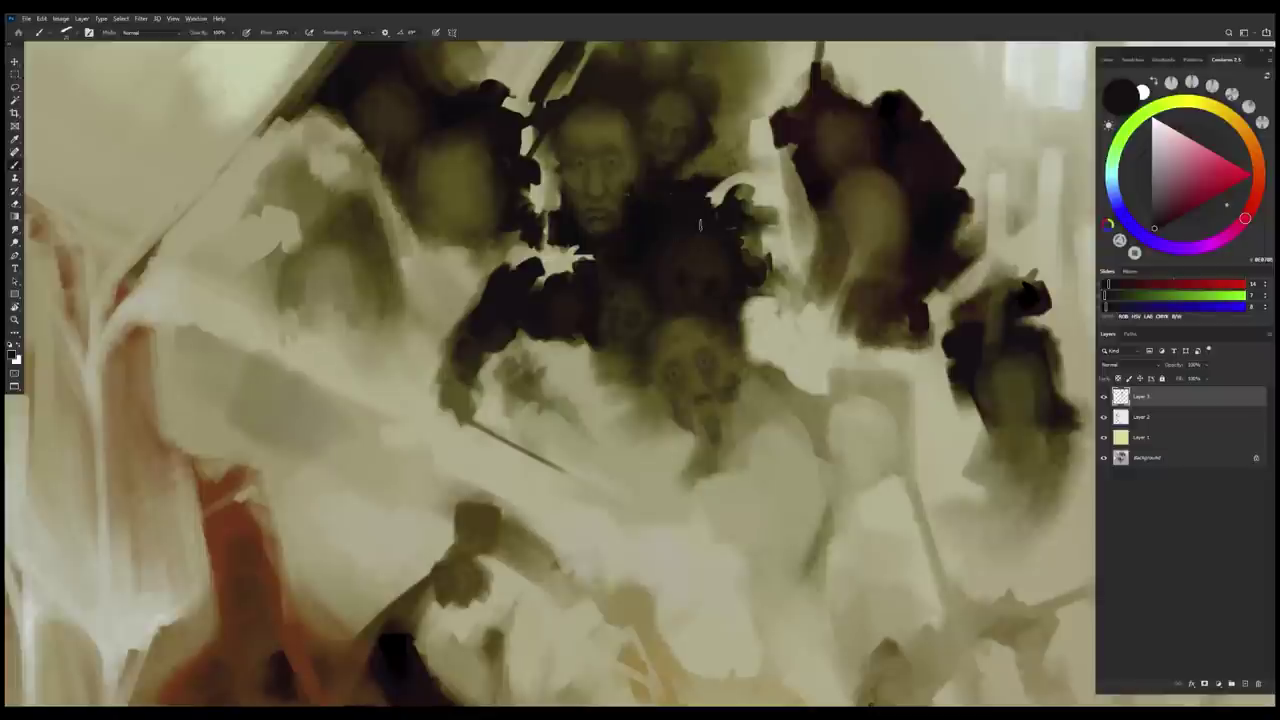
Darken around the fifth face's forehead with near-black and soften its features with sampled dark brown
{"action": "left_click", "coordinate": [700, 225], "text": "alt"}
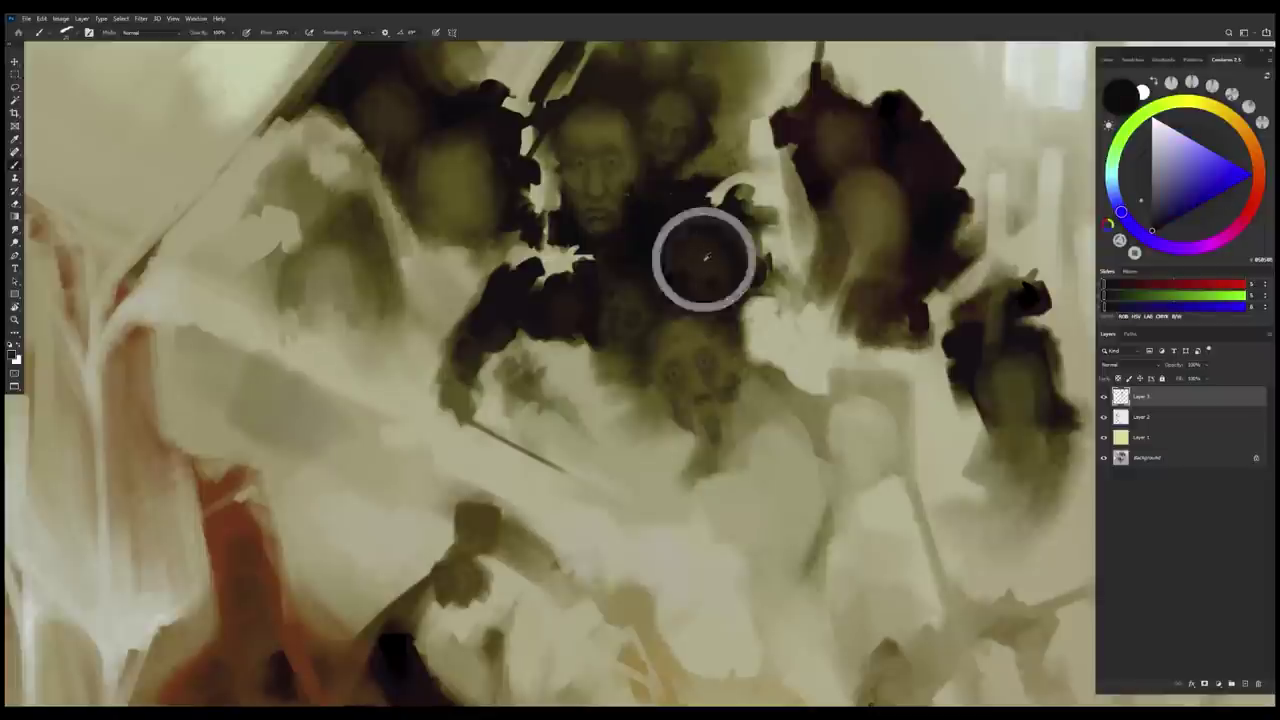
{"action": "left_click", "coordinate": [704, 284], "text": "alt"}
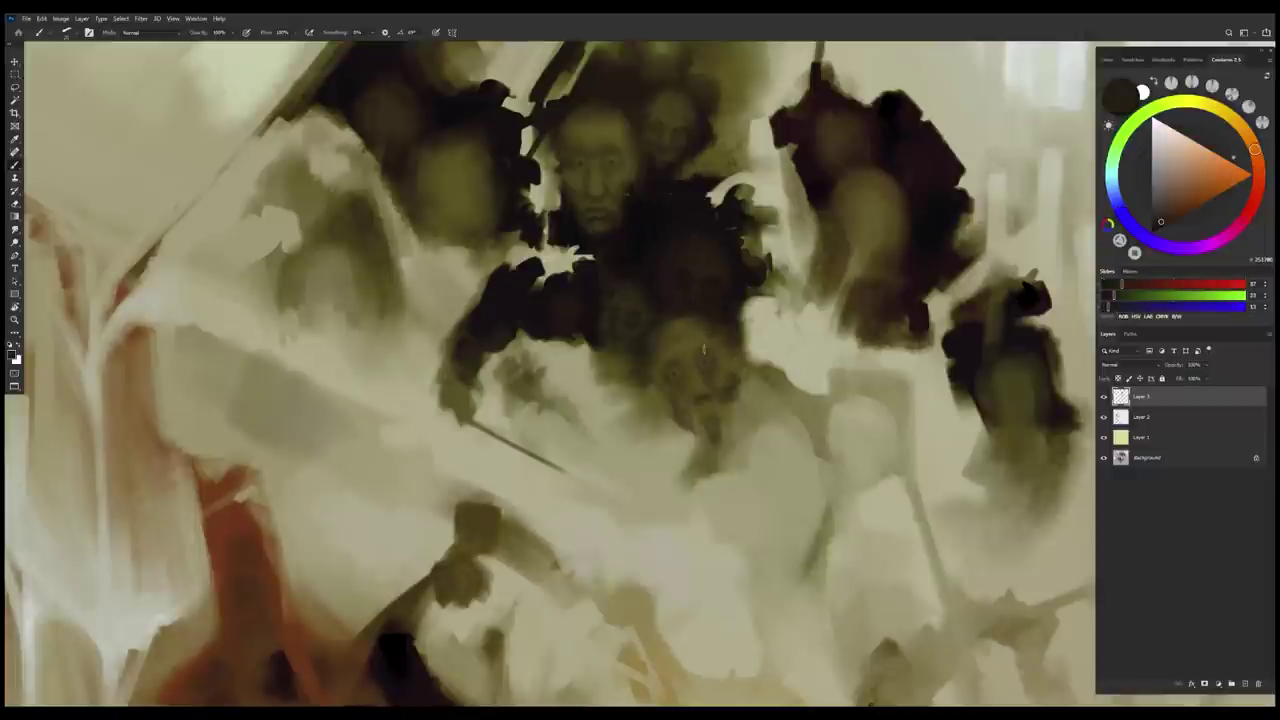
{"action": "left_click", "coordinate": [695, 298], "text": "alt"}
{"action": "left_click_drag", "start_coordinate": [740, 510], "coordinate": [722, 640]}
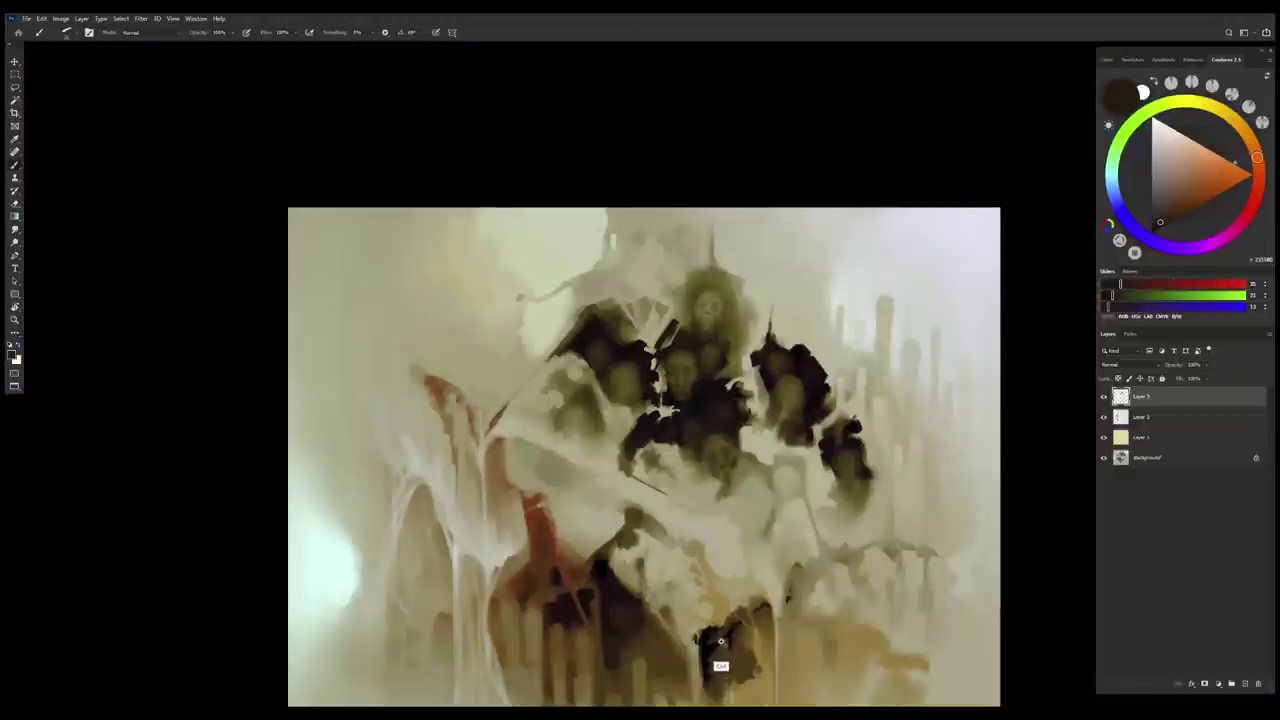
{"action": "scroll", "coordinate": [811, 480], "scroll_direction": "up", "scroll_amount": 4}
{"action": "scroll", "coordinate": [778, 402], "scroll_direction": "down", "scroll_amount": 4}
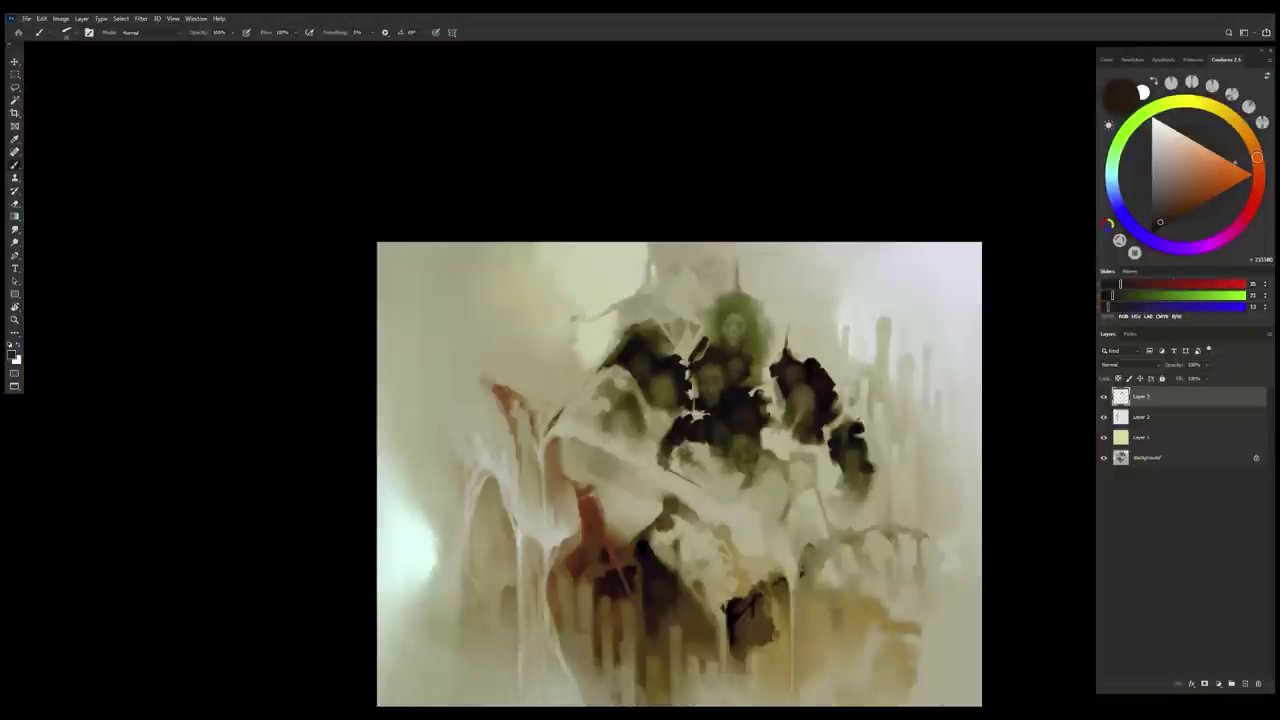
Start a sixth face in the olive oval of the separate dark maroon form, painting its eye sockets with sampled dark purple, olive and brown
{"action": "scroll", "coordinate": [697, 410], "scroll_direction": "up", "scroll_amount": 5}
{"action": "left_click", "coordinate": [691, 281], "text": "alt"}
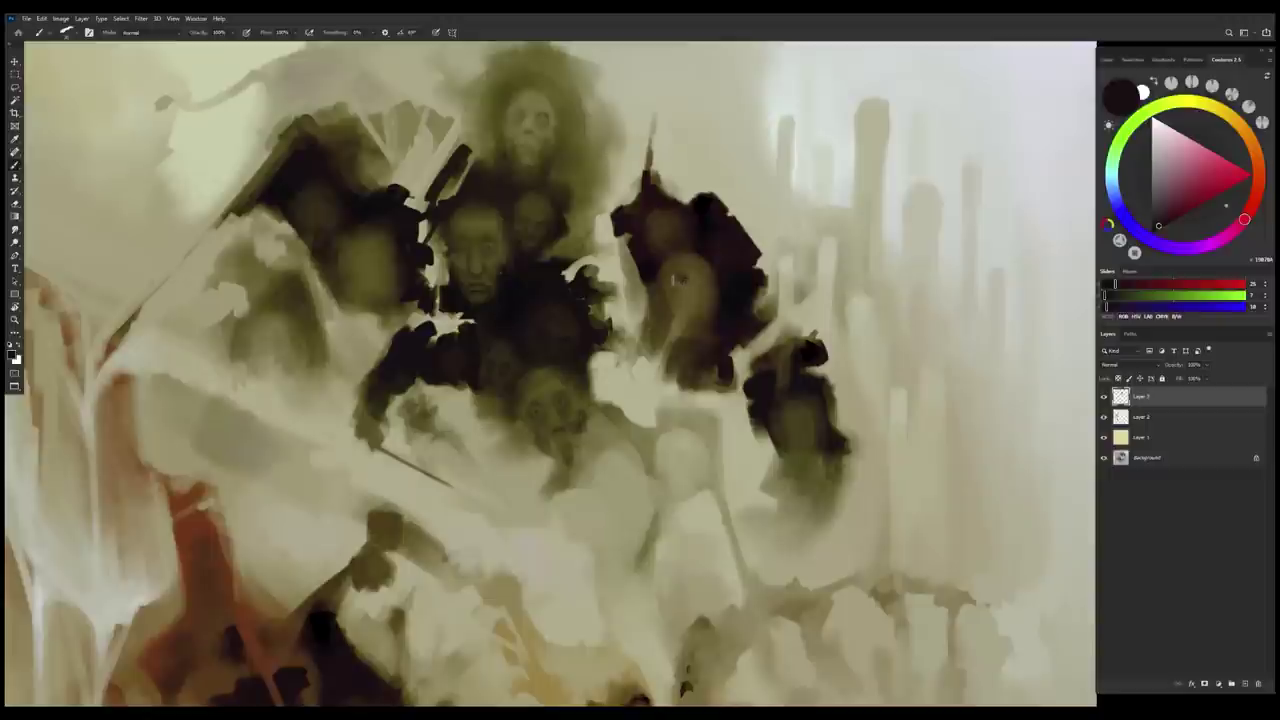
{"action": "left_click", "coordinate": [695, 284], "text": "alt"}
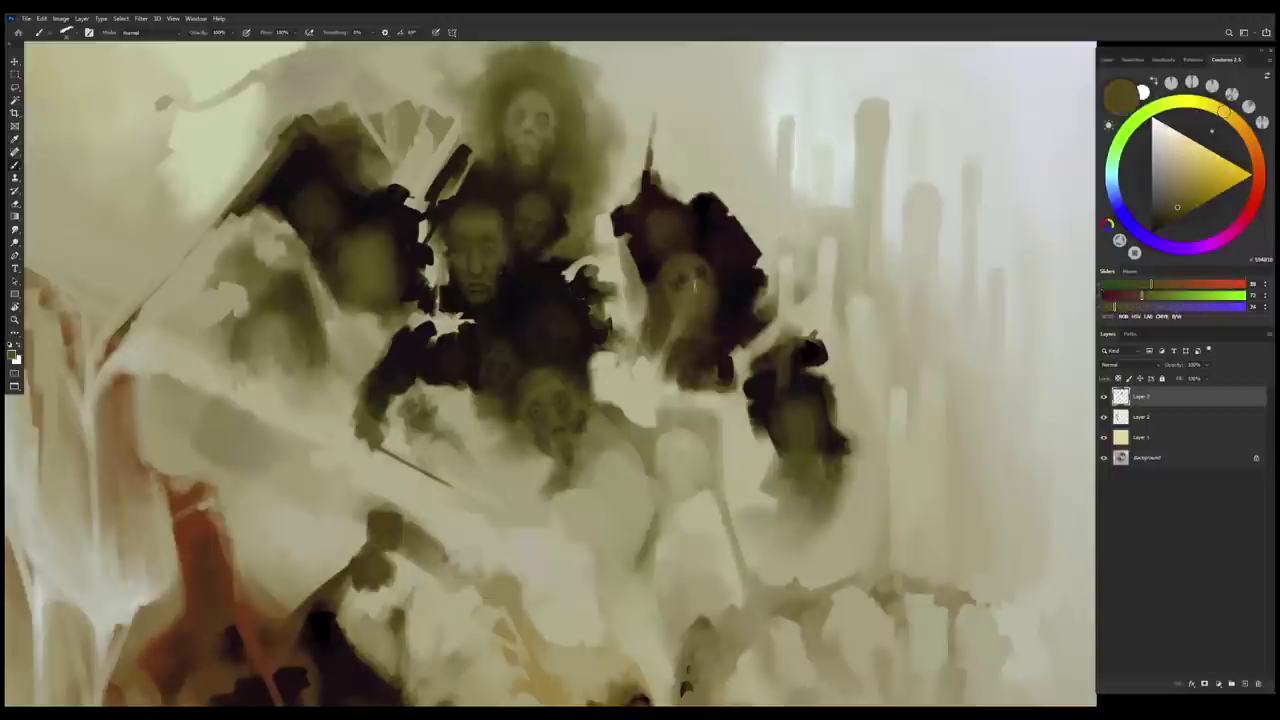
{"action": "left_click", "coordinate": [700, 300], "text": "alt"}
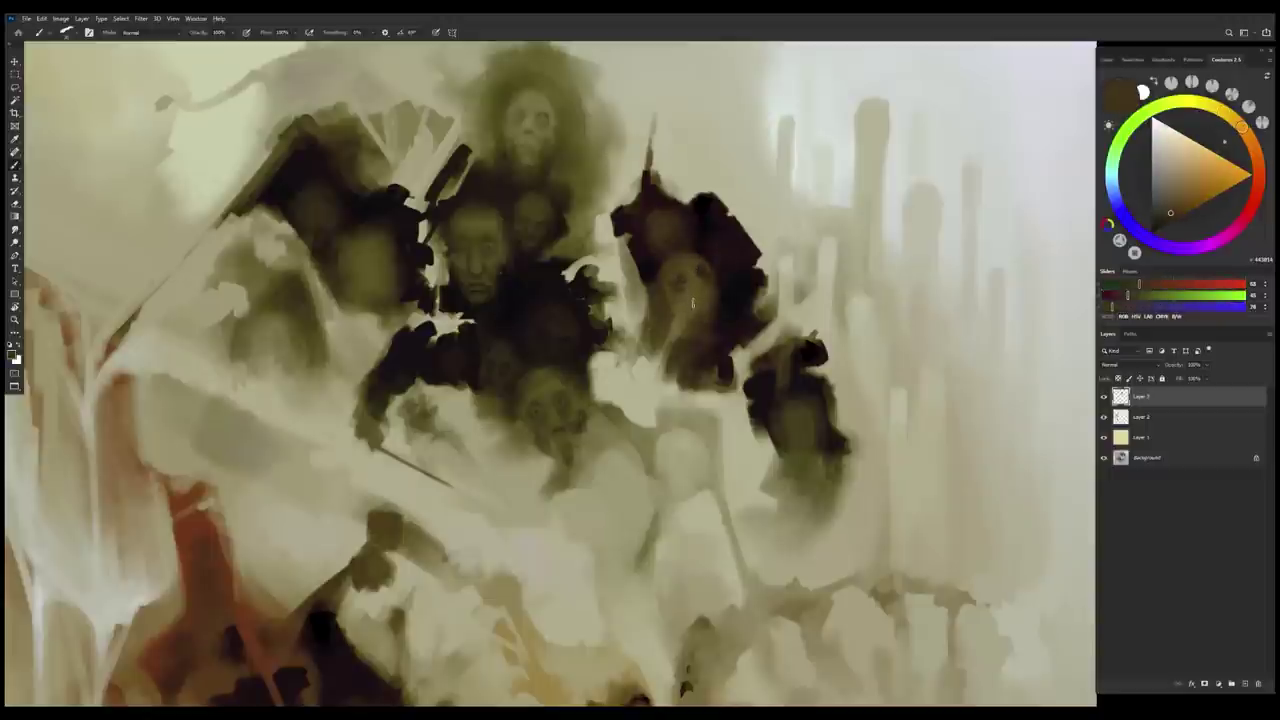
{"action": "left_click", "coordinate": [692, 300], "text": "alt"}
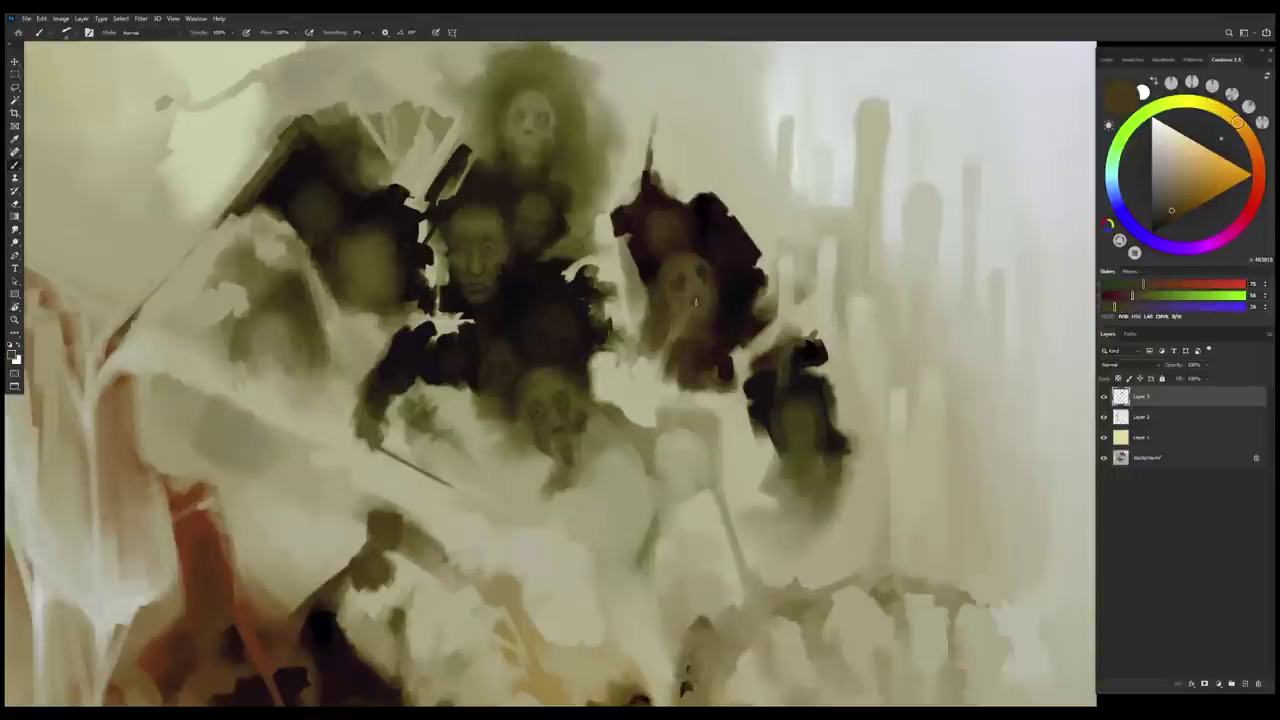
Model the sixth face's nose and the area beside its eye socket with sampled olive and brown
{"action": "left_click", "coordinate": [687, 305], "text": "alt"}
{"action": "left_click", "coordinate": [694, 312], "text": "alt"}
{"action": "left_click", "coordinate": [695, 295], "text": "alt"}
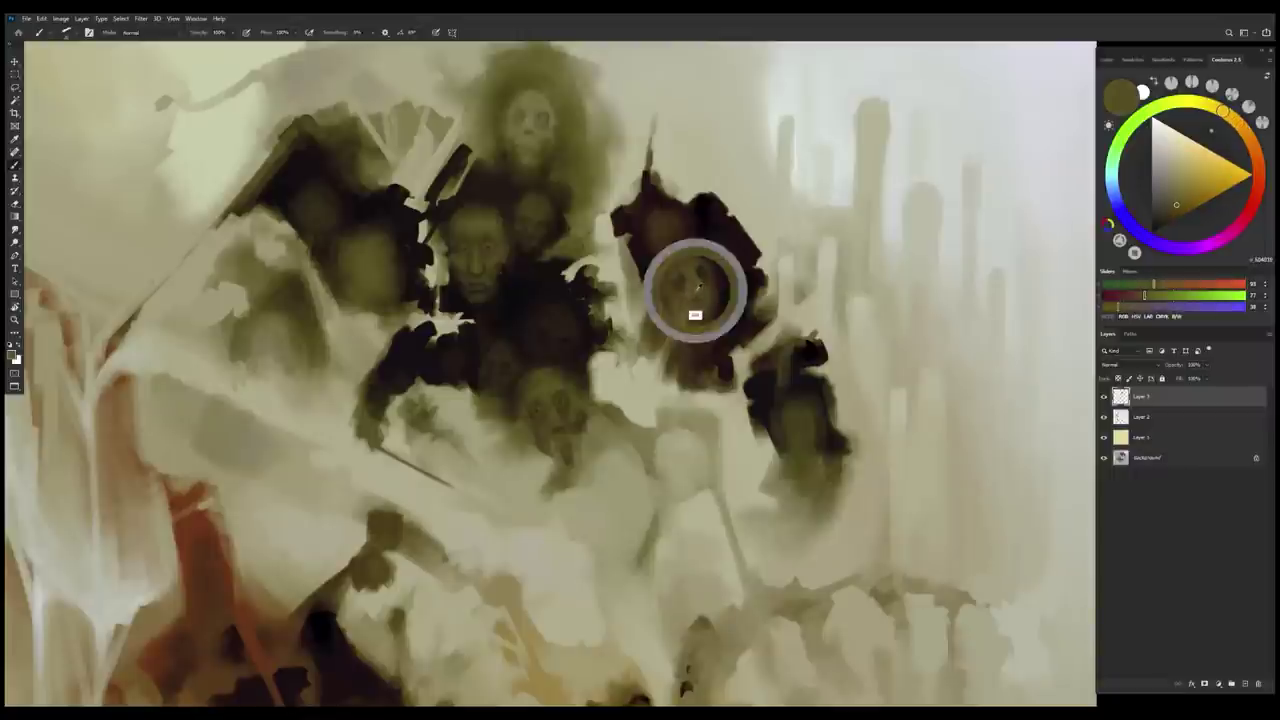
{"action": "left_click", "coordinate": [692, 300], "text": "alt"}
{"action": "left_click", "coordinate": [678, 295], "text": "alt"}
Rework the sixth face's eye sockets and nose bridge with sampled olive and dark brown tones
{"action": "key", "text": "Tab"}
{"action": "key", "text": "Tab"}
{"action": "left_click", "coordinate": [674, 297], "text": "alt"}
{"action": "left_click", "coordinate": [678, 277], "text": "alt"}
{"action": "left_click", "coordinate": [691, 283]}
{"action": "left_click", "coordinate": [690, 285], "text": "alt"}
{"action": "left_click", "coordinate": [688, 288], "text": "alt"}
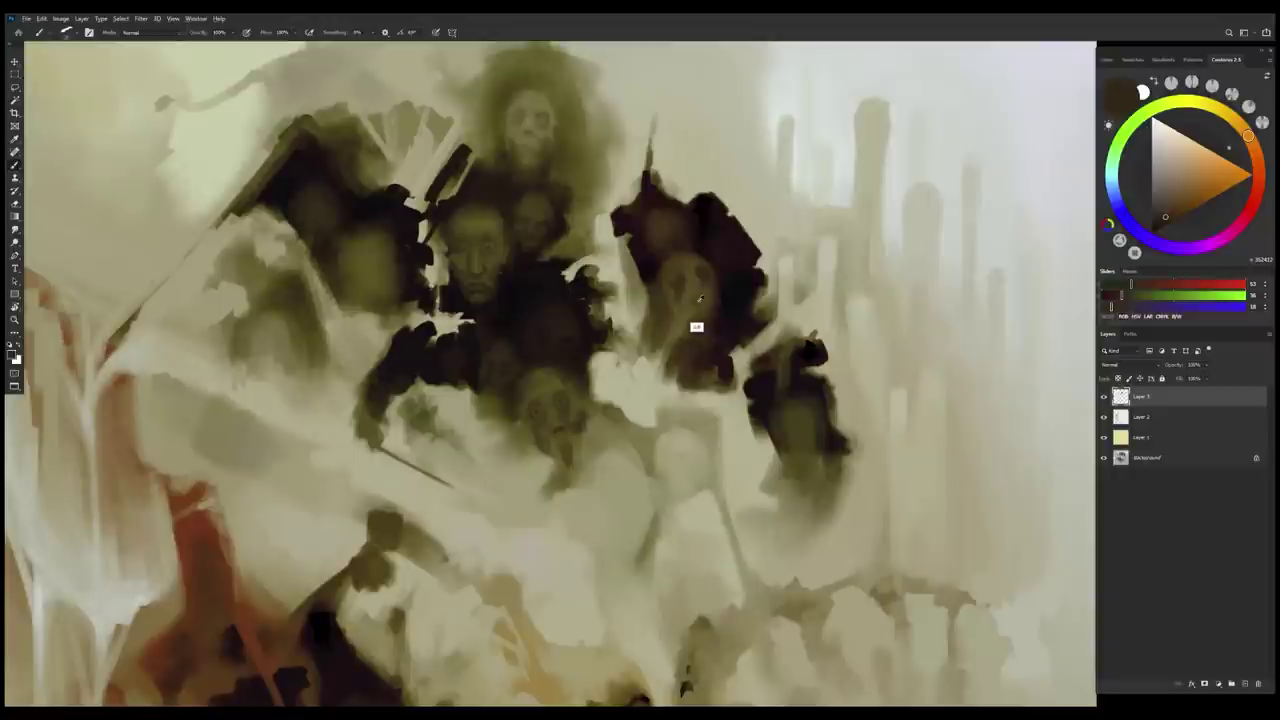
Paint the sixth face's cheek, mouth and jaw with sampled dark brown and olive-brown tones
{"action": "left_click", "coordinate": [700, 300], "text": "alt"}
{"action": "left_click", "coordinate": [696, 318], "text": "alt"}
{"action": "left_click", "coordinate": [708, 337], "text": "alt"}
{"action": "left_click", "coordinate": [699, 318], "text": "alt"}
{"action": "left_click", "coordinate": [687, 337], "text": "alt"}
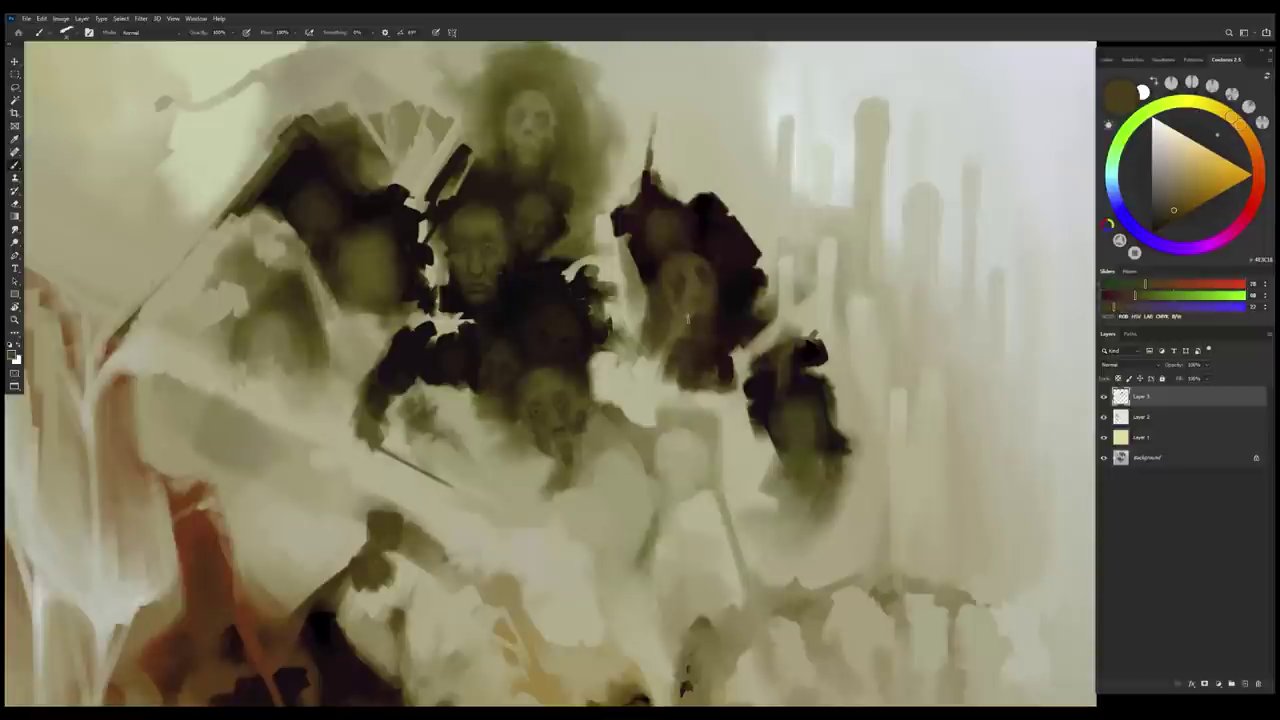
{"action": "left_click", "coordinate": [707, 314], "text": "alt"}
Refine the sixth face's brow and one eye with small strokes of sampled olive and dark brown
{"action": "left_click", "coordinate": [679, 286], "text": "alt"}
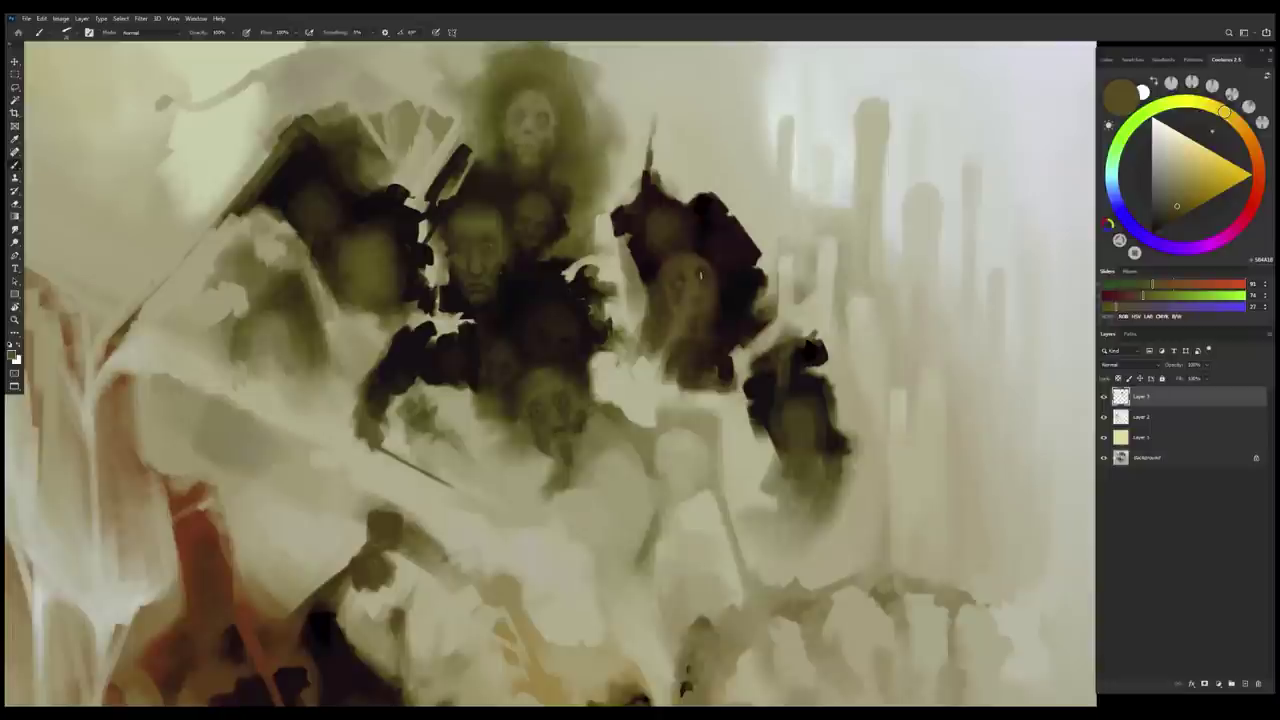
{"action": "left_click", "coordinate": [680, 286], "text": "alt"}
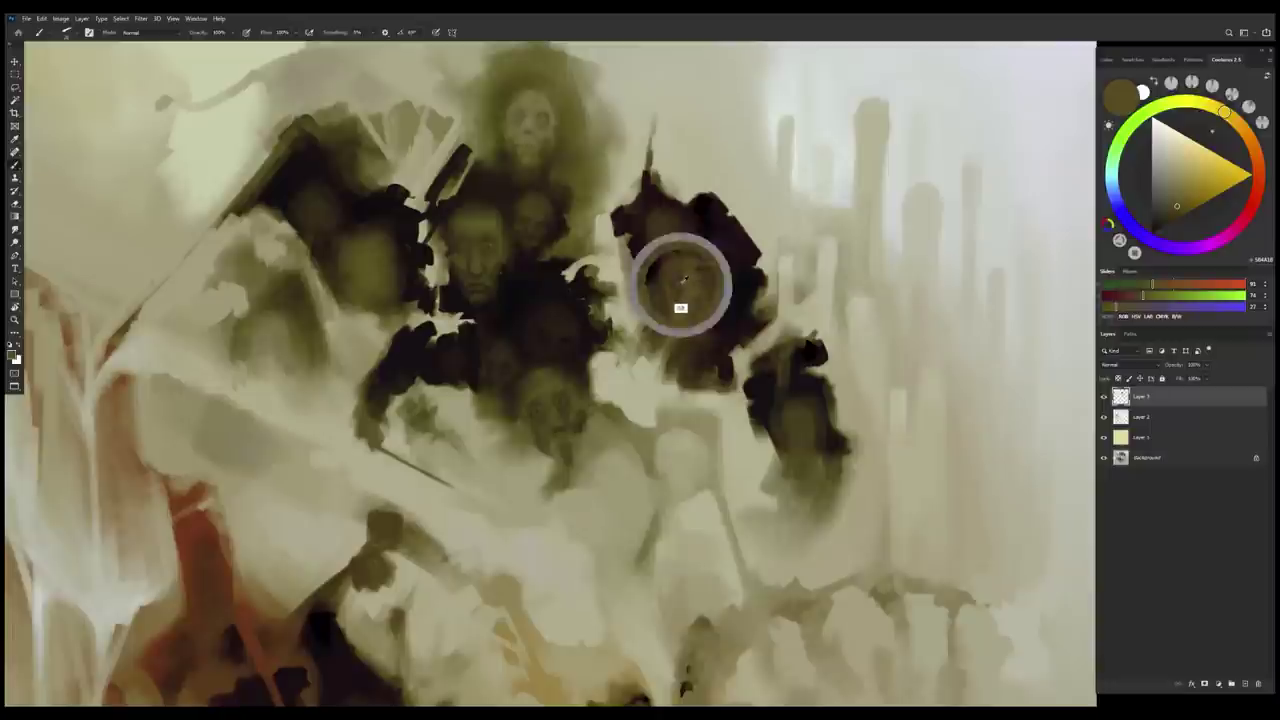
{"action": "left_click", "coordinate": [680, 293], "text": "alt"}
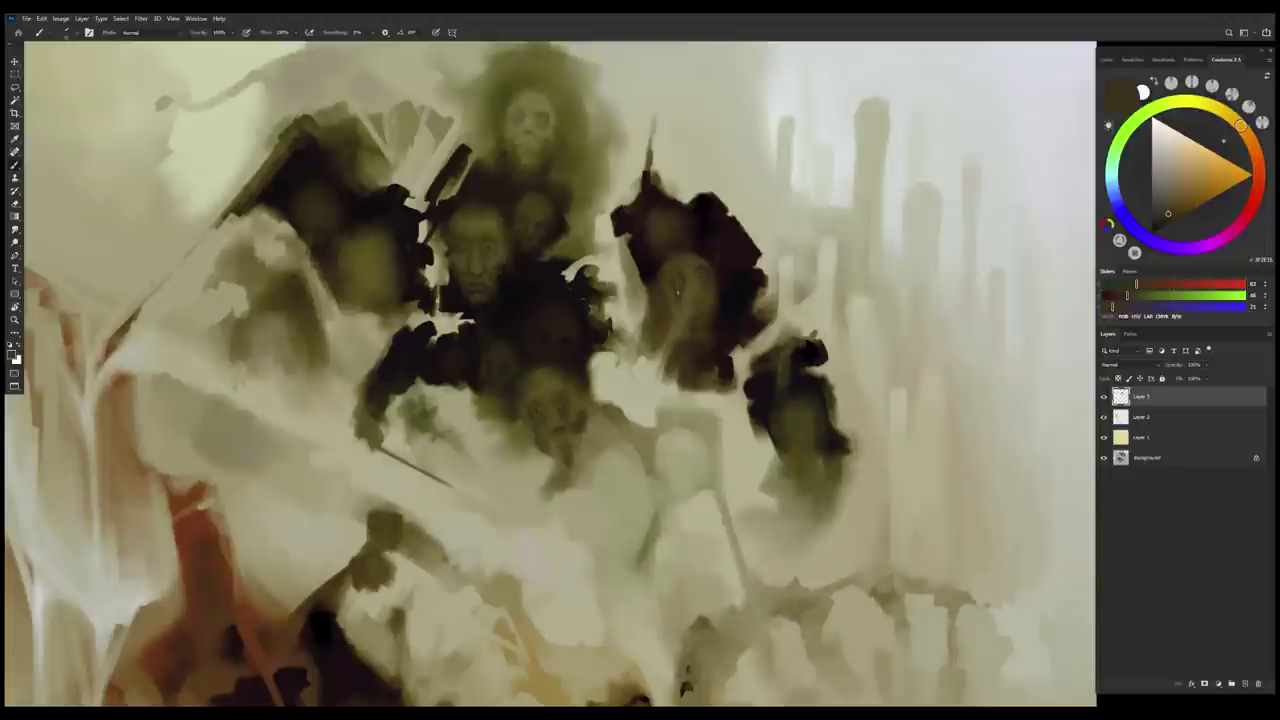
{"action": "left_click", "coordinate": [683, 300], "text": "alt"}
{"action": "left_click", "coordinate": [681, 293], "text": "alt"}
Adjust the sixth face's nose, cheek and outer contour with sampled olive-brown and near-black tones
{"action": "left_click", "coordinate": [703, 356], "text": "alt"}
{"action": "left_click", "coordinate": [691, 311], "text": "alt"}
{"action": "left_click", "coordinate": [682, 314], "text": "alt"}
{"action": "left_click", "coordinate": [673, 294], "text": "alt"}
{"action": "left_click_drag", "start_coordinate": [675, 290], "coordinate": [682, 308]}
{"action": "left_click", "coordinate": [668, 310], "text": "alt"}
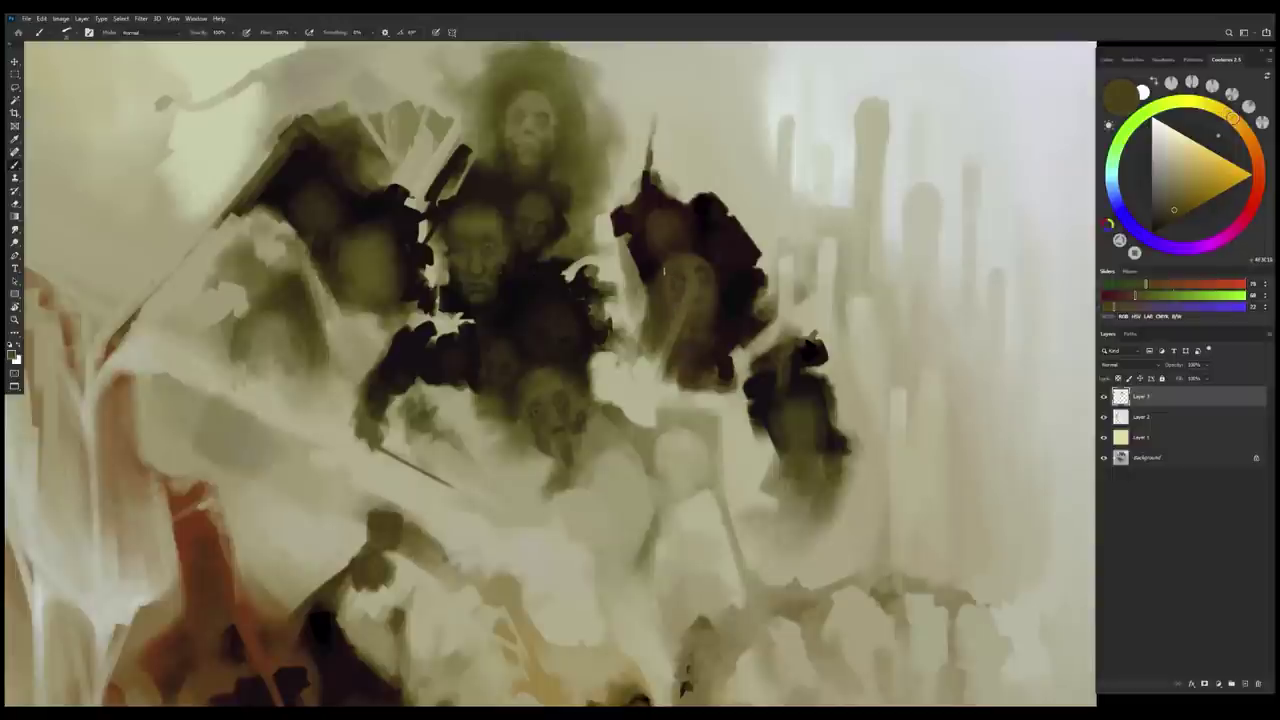
{"action": "left_click", "coordinate": [691, 330], "text": "alt"}
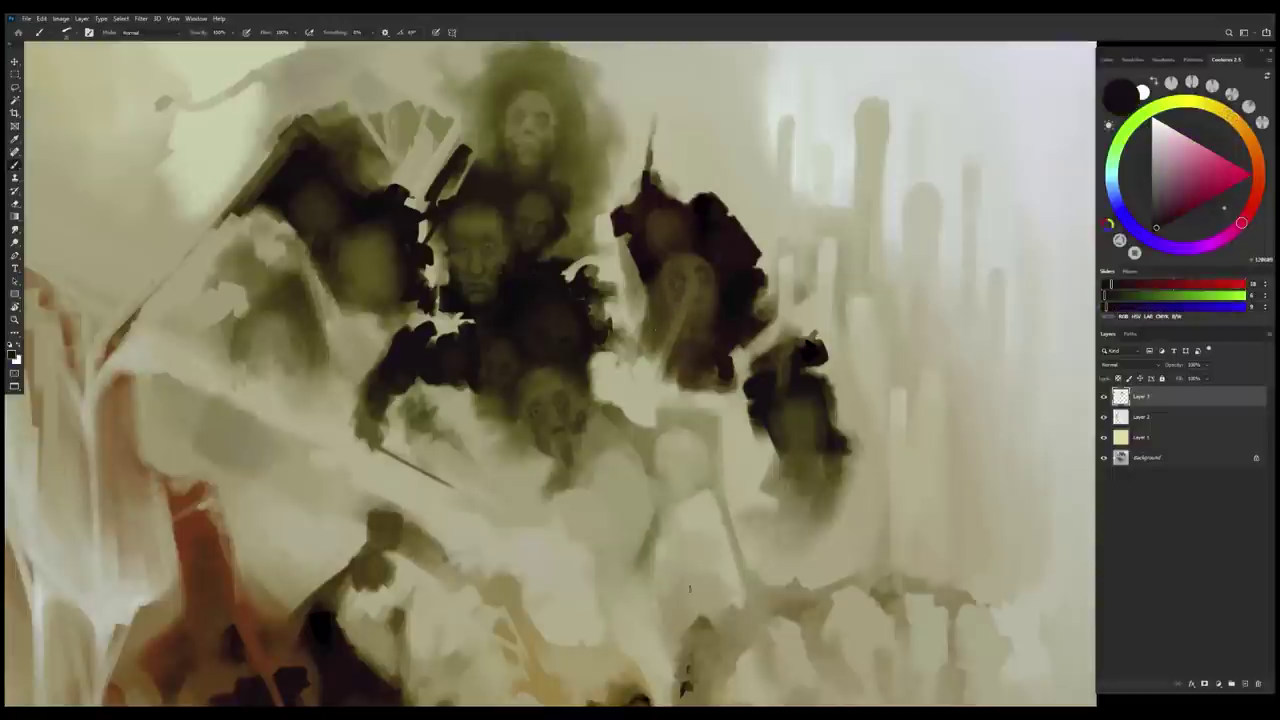
Refine the sixth face's eyes, nose and cheek with sampled olive, olive-brown and near-black tones
{"action": "left_click", "coordinate": [694, 289], "text": "alt"}
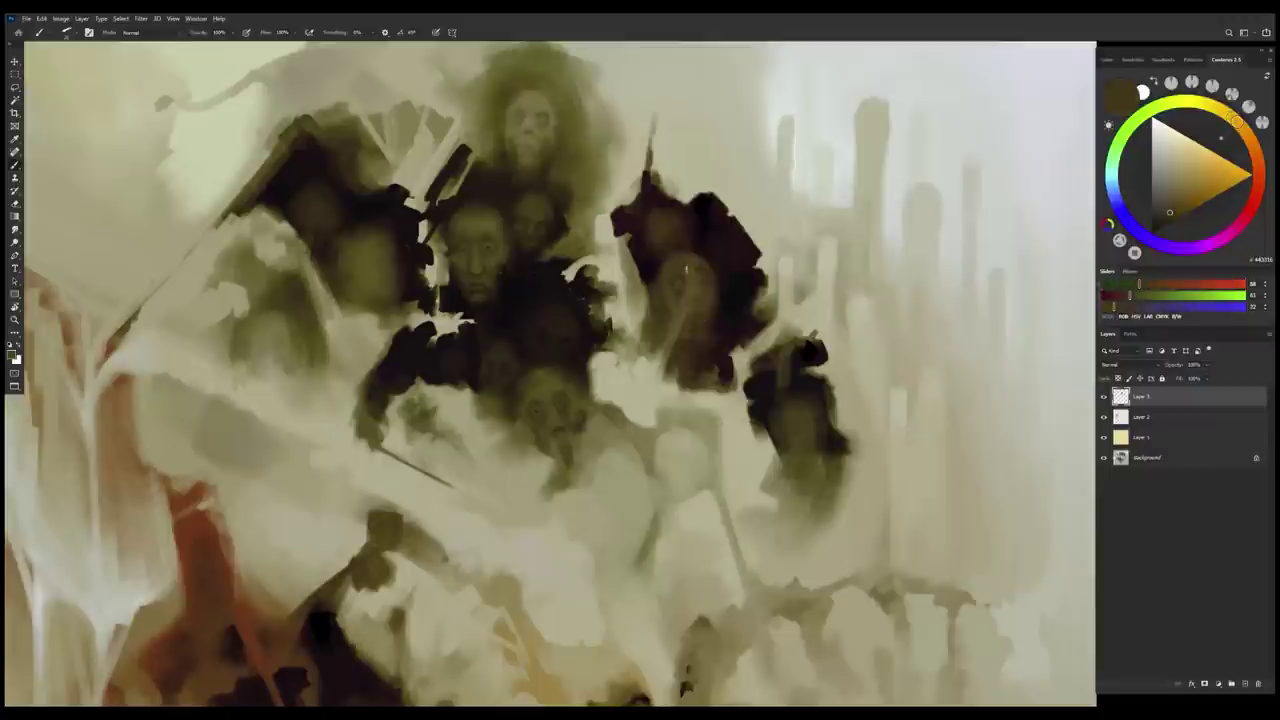
{"action": "left_click", "coordinate": [697, 283], "text": "alt"}
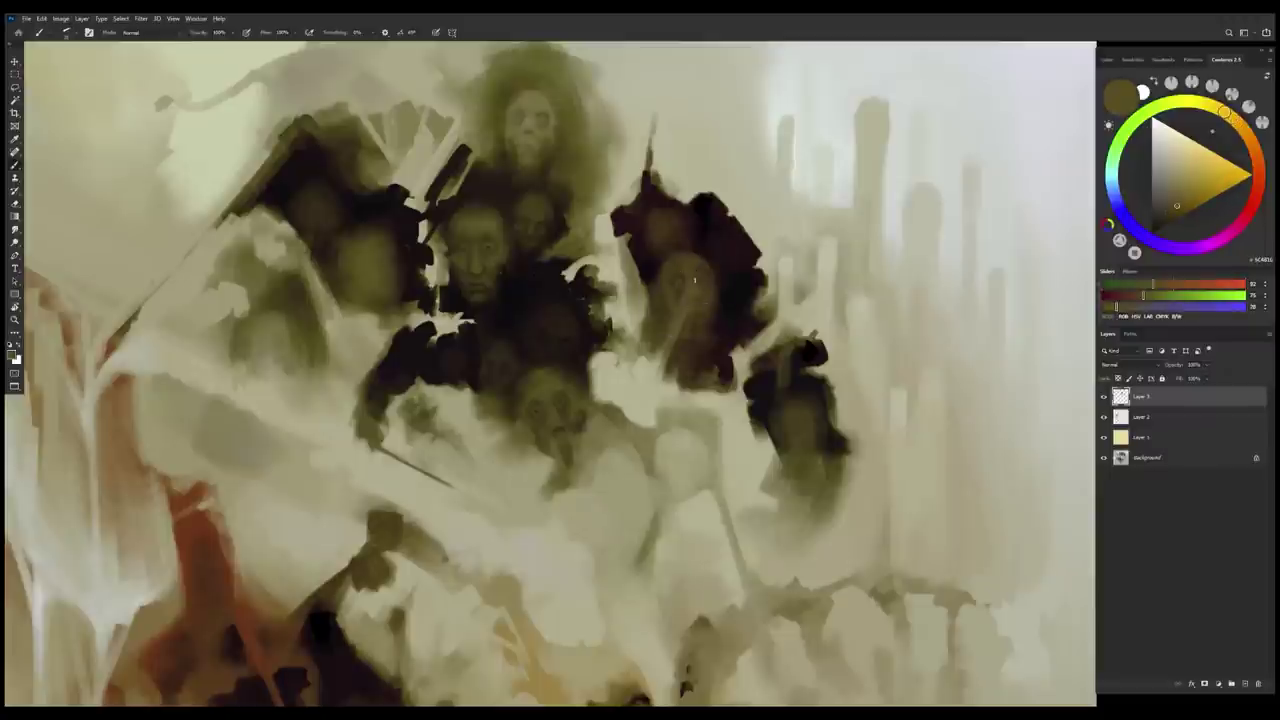
{"action": "left_click", "coordinate": [710, 297], "text": "alt"}
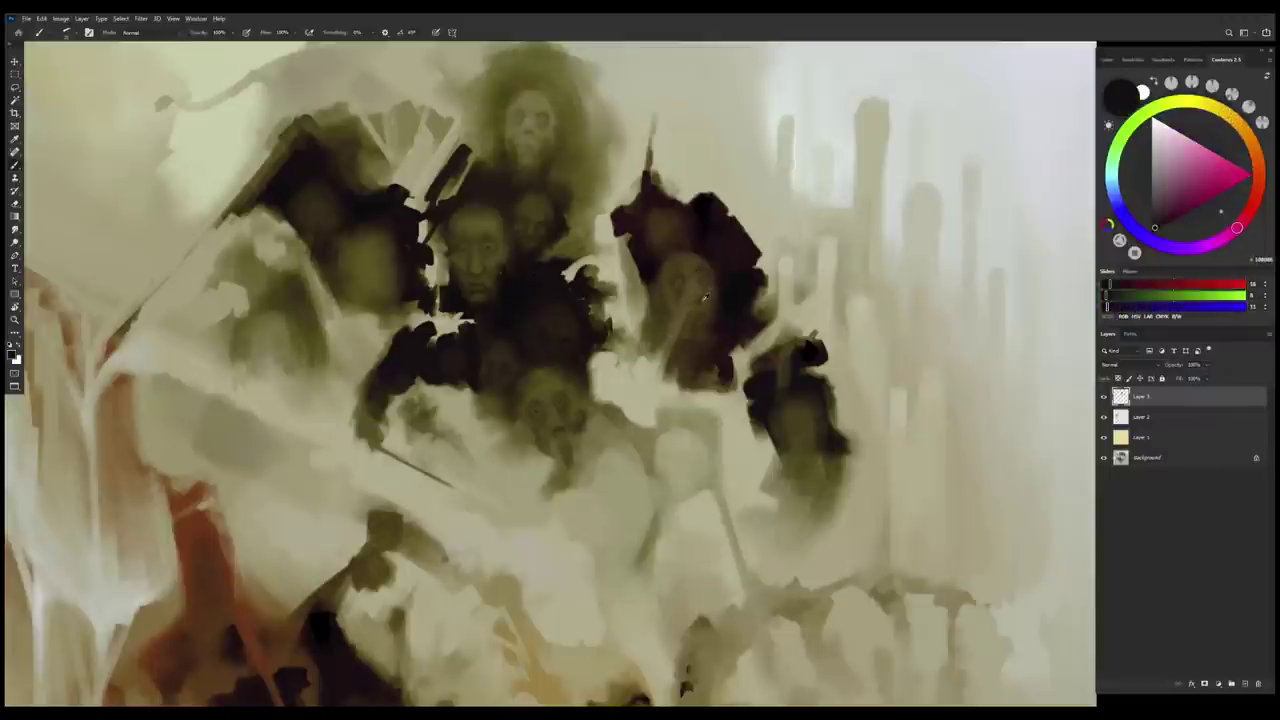
{"action": "left_click", "coordinate": [701, 301], "text": "alt"}
{"action": "left_click", "coordinate": [702, 289], "text": "alt"}
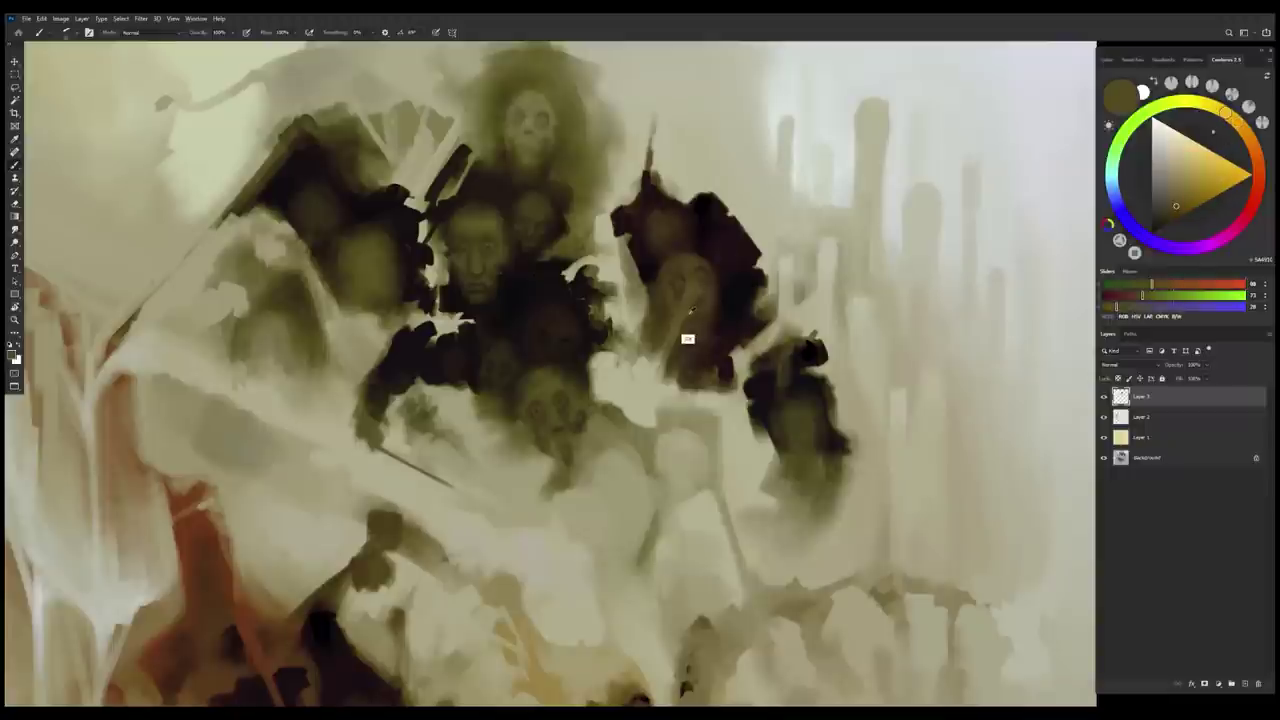
{"action": "left_click", "coordinate": [692, 289], "text": "alt"}
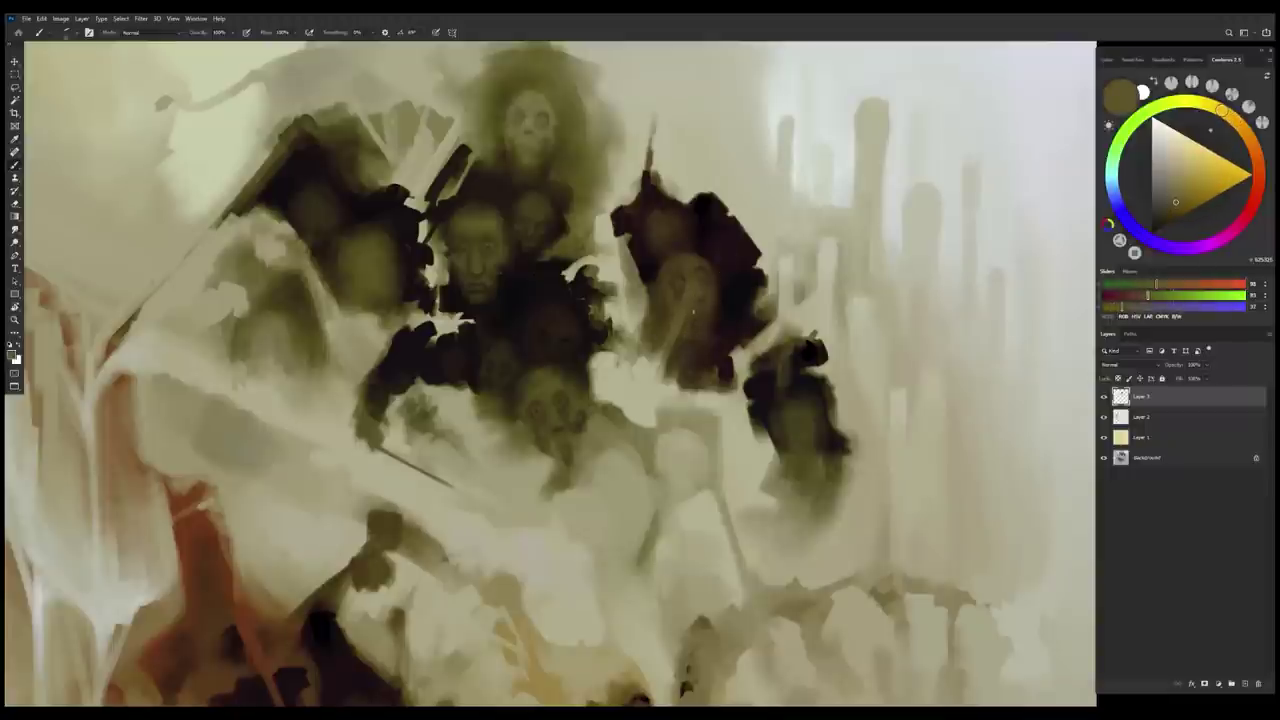
{"action": "left_click", "coordinate": [668, 325], "text": "alt"}
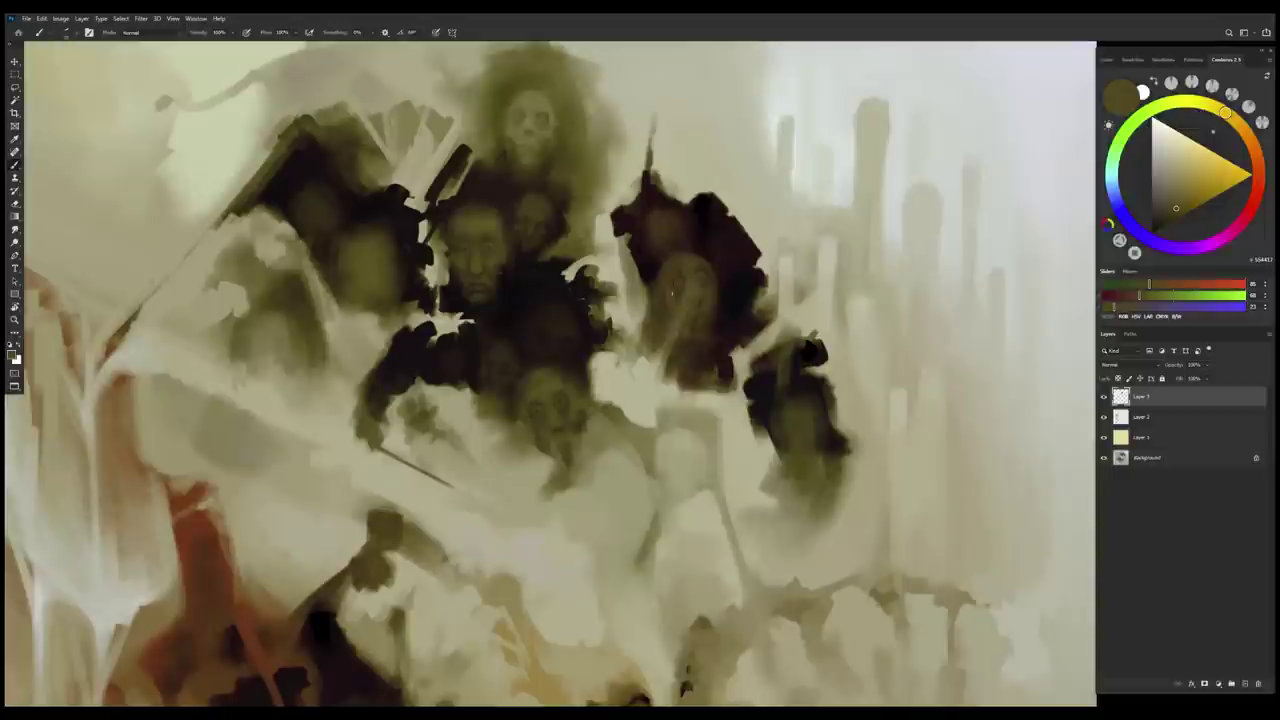
Model the faint upper face in the maroon form with small strokes of sampled dark reddish-brown and brown tones
{"action": "left_click_drag", "start_coordinate": [711, 534], "coordinate": [667, 498]}
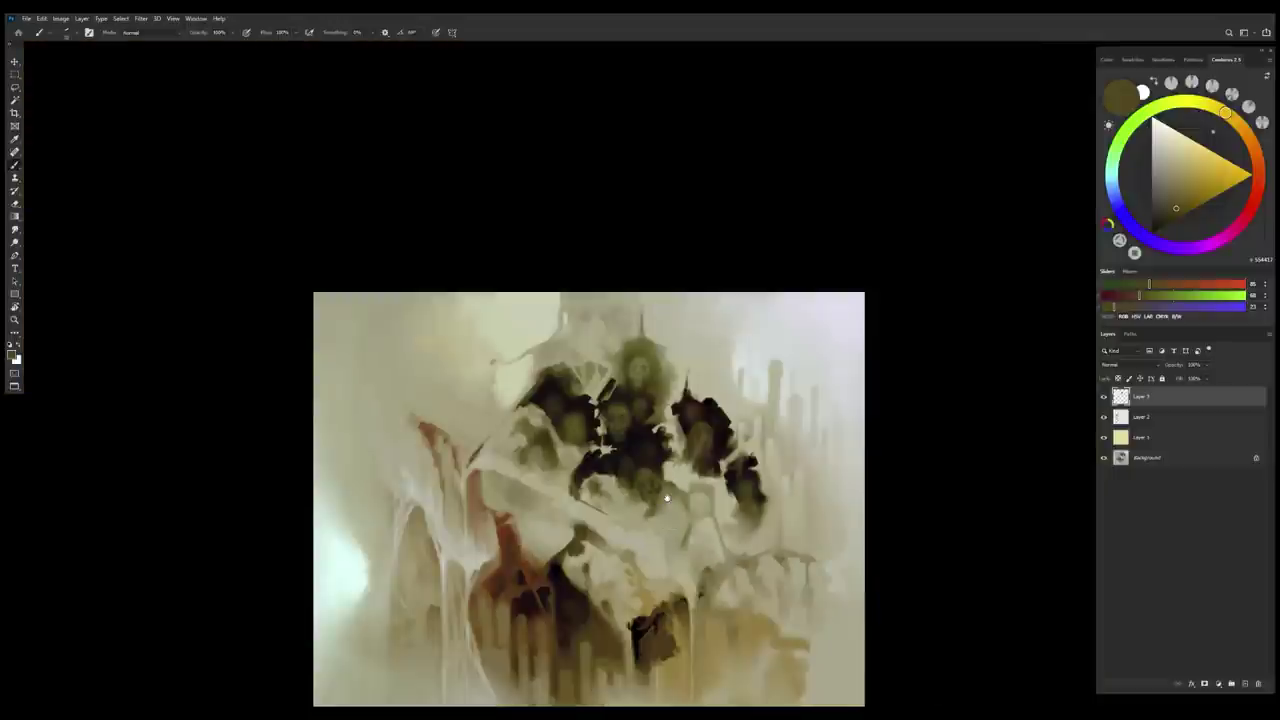
{"action": "scroll", "coordinate": [700, 460], "scroll_direction": "up", "scroll_amount": 2}
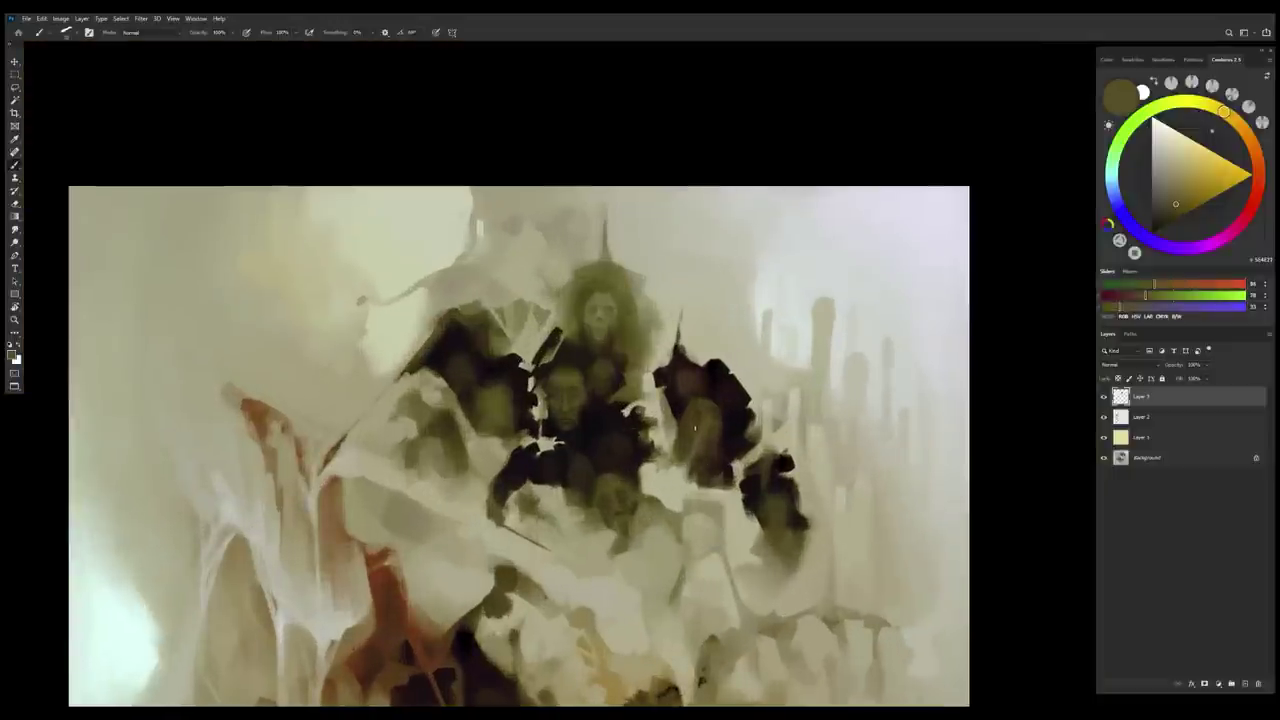
{"action": "left_click_drag", "start_coordinate": [686, 386], "coordinate": [692, 408]}
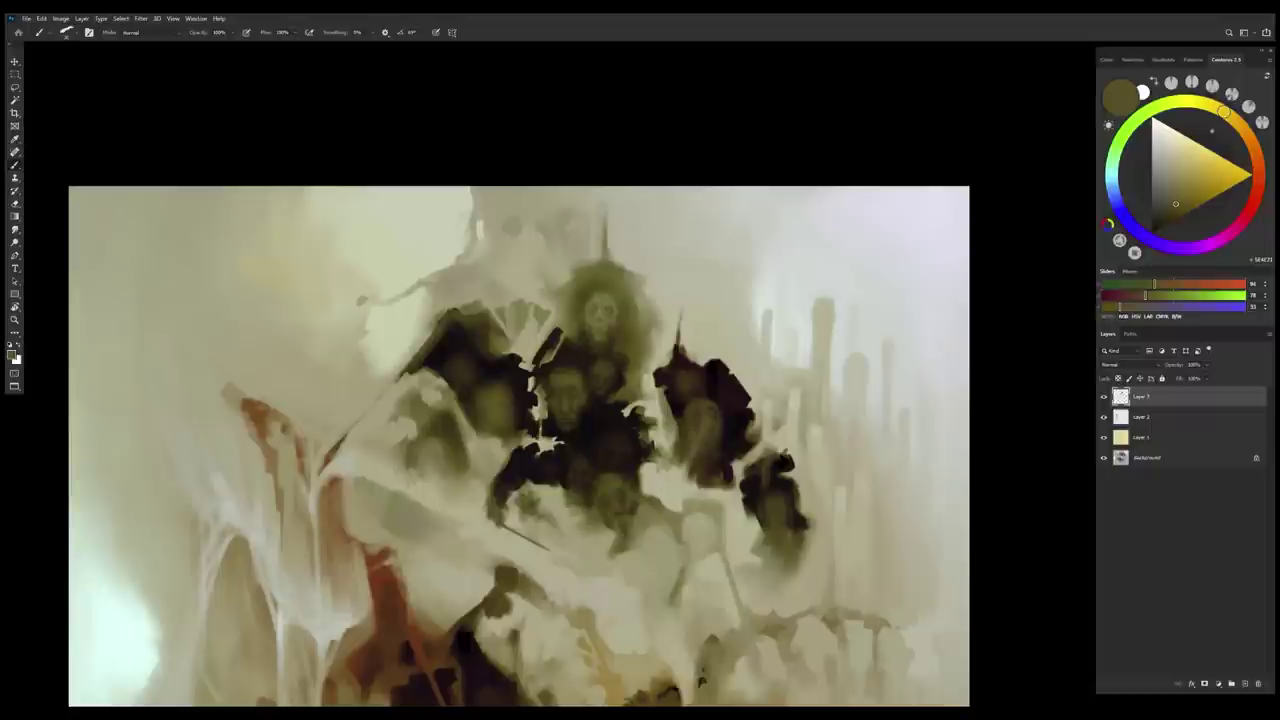
{"action": "left_click", "coordinate": [688, 382], "text": "alt"}
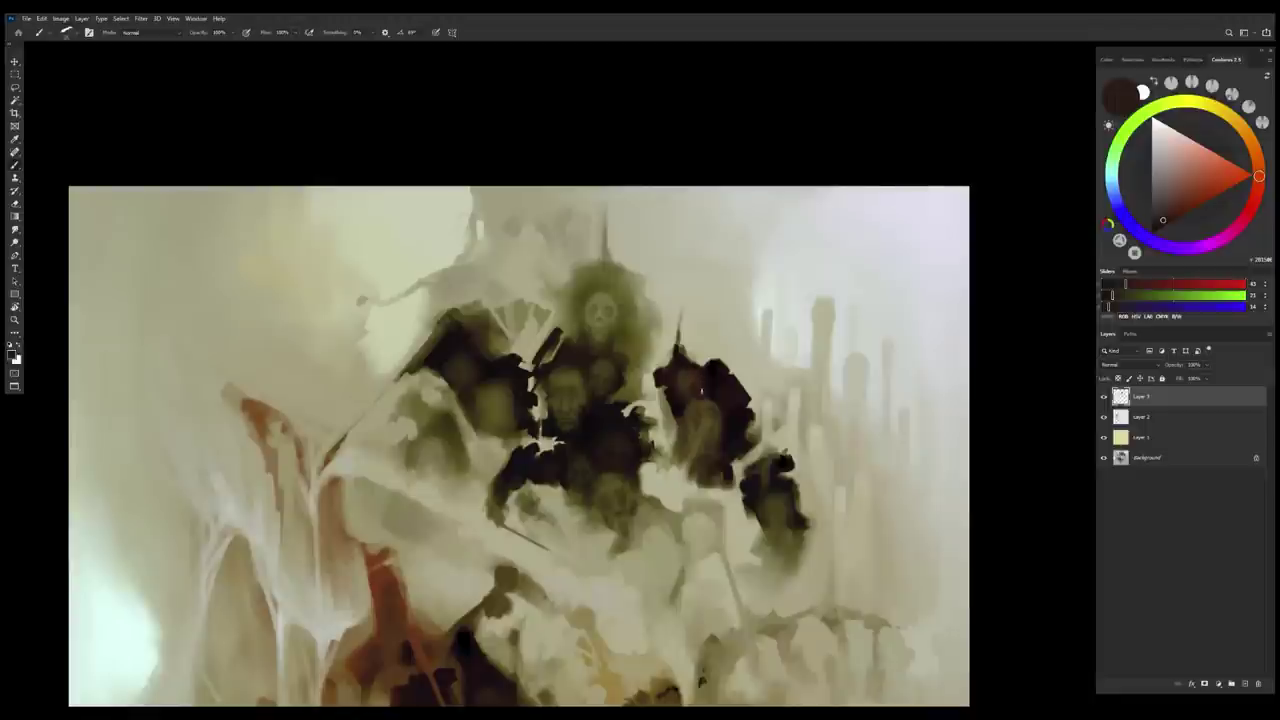
{"action": "left_click", "coordinate": [686, 388], "text": "alt"}
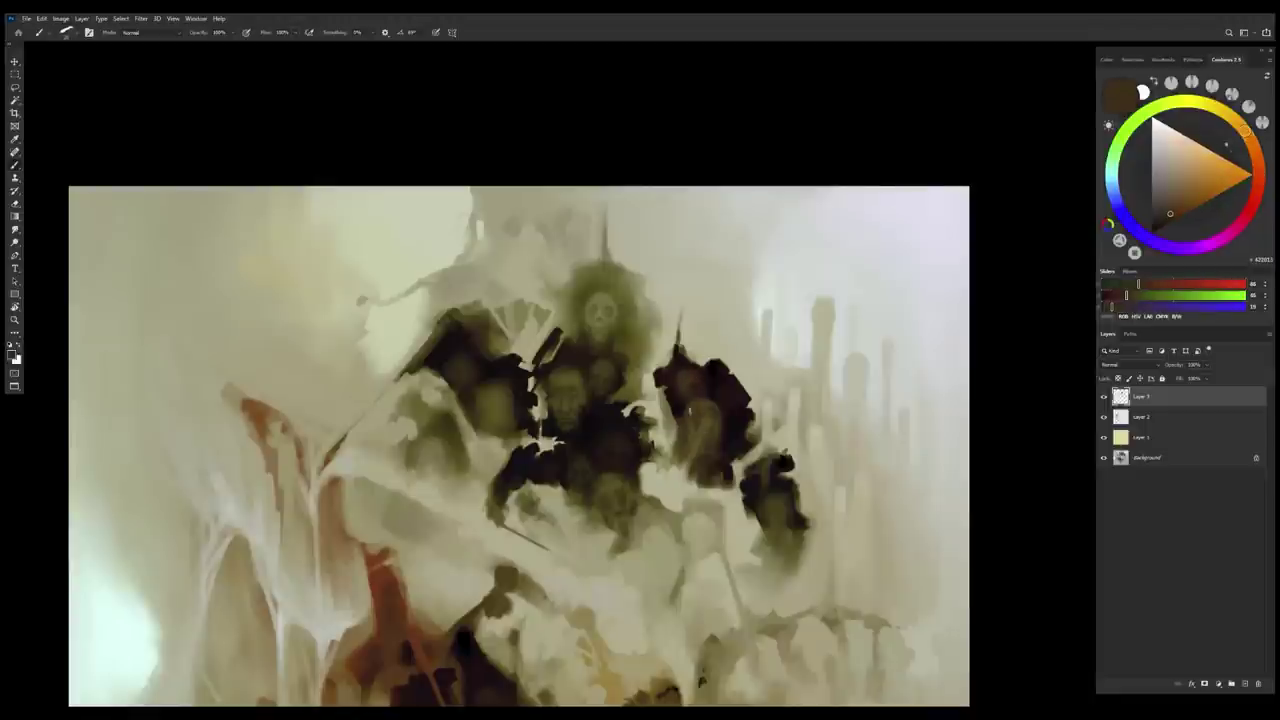
{"action": "left_click", "coordinate": [694, 382], "text": "alt"}
{"action": "left_click", "coordinate": [703, 392], "text": "alt"}
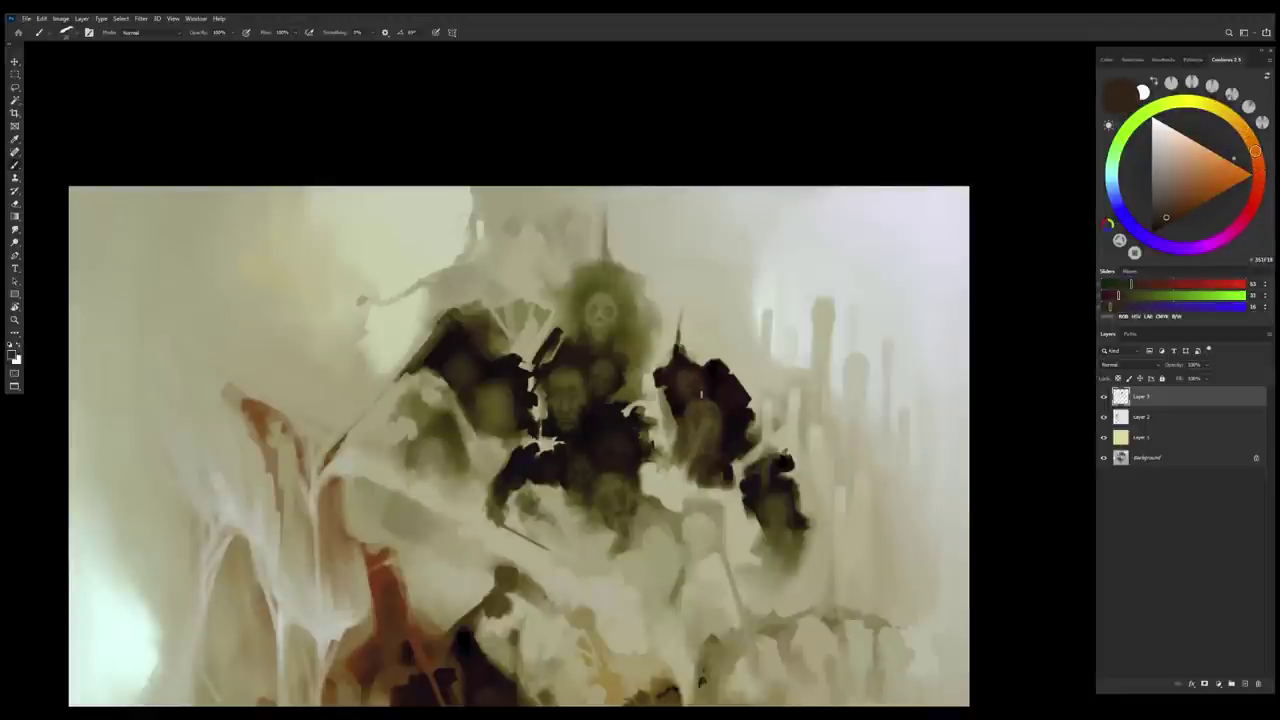
{"action": "left_click", "coordinate": [685, 396], "text": "alt"}
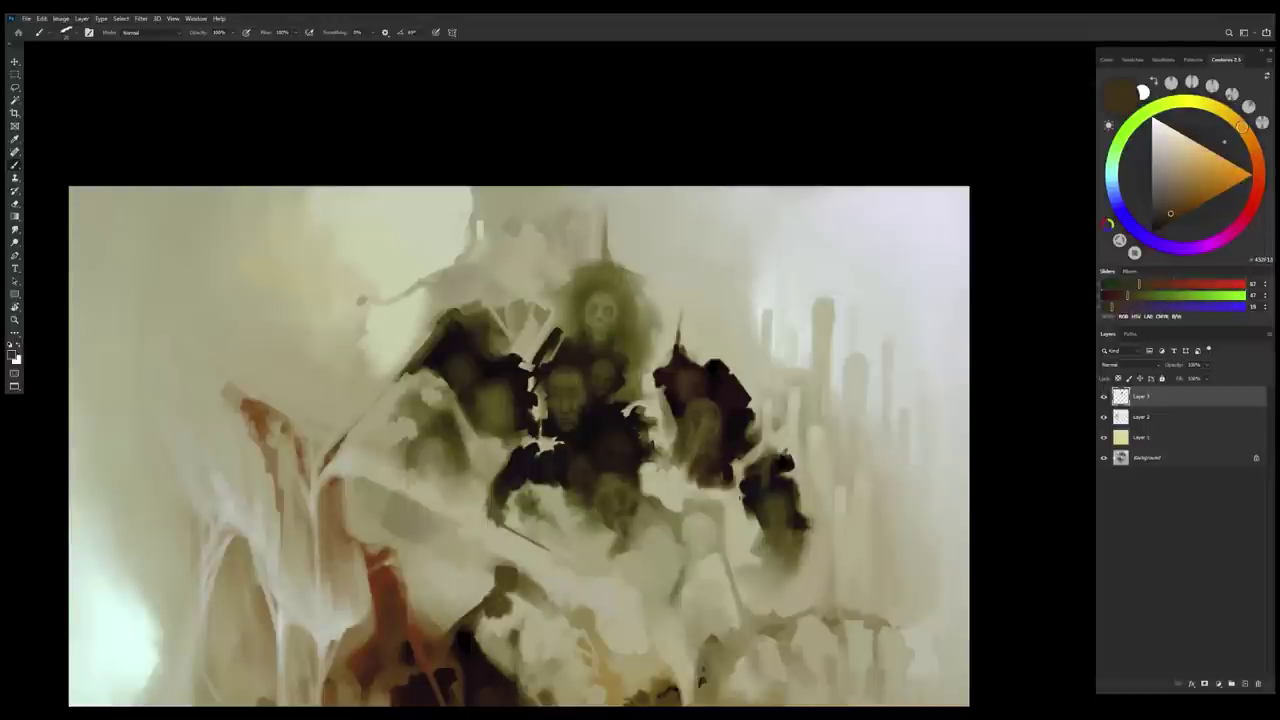
Touch up the sixth face's lower contour and the central face cluster with sampled dark brown and olive tones
{"action": "left_click", "coordinate": [690, 452], "text": "alt"}
{"action": "left_click", "coordinate": [720, 456], "text": "alt"}
{"action": "left_click", "coordinate": [606, 385], "text": "alt"}
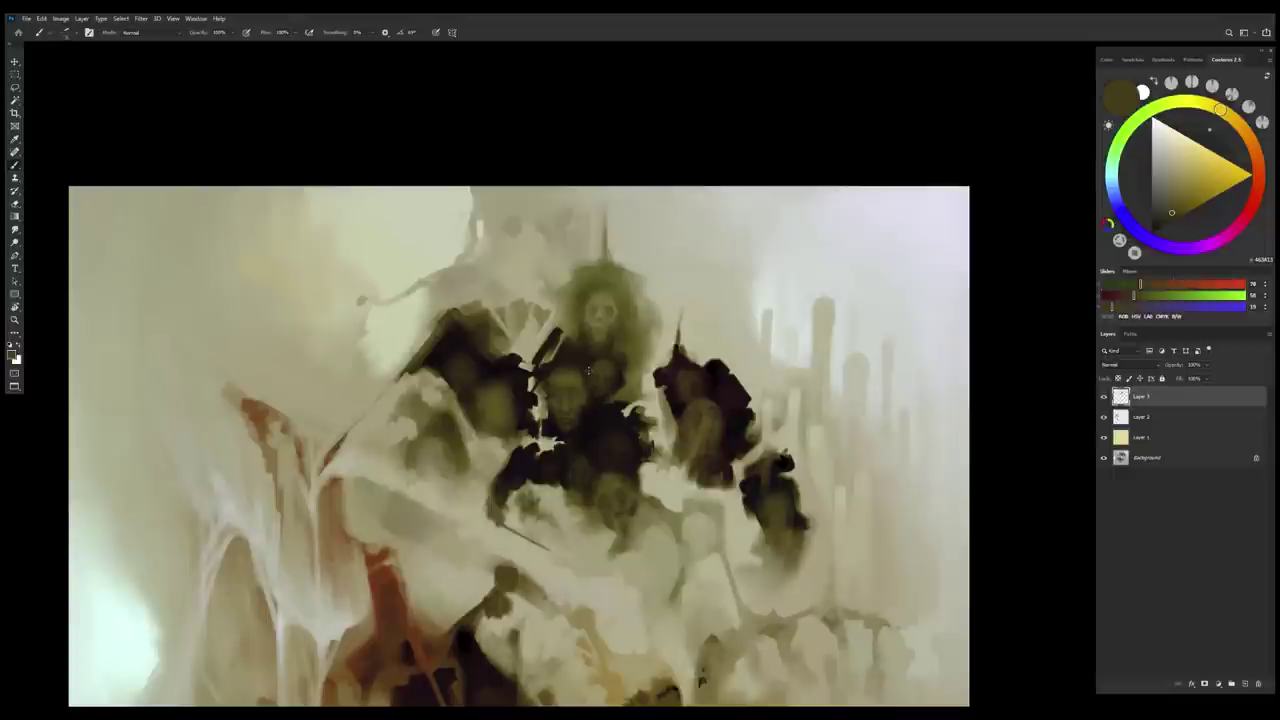
{"action": "left_click", "coordinate": [588, 343], "text": "alt"}
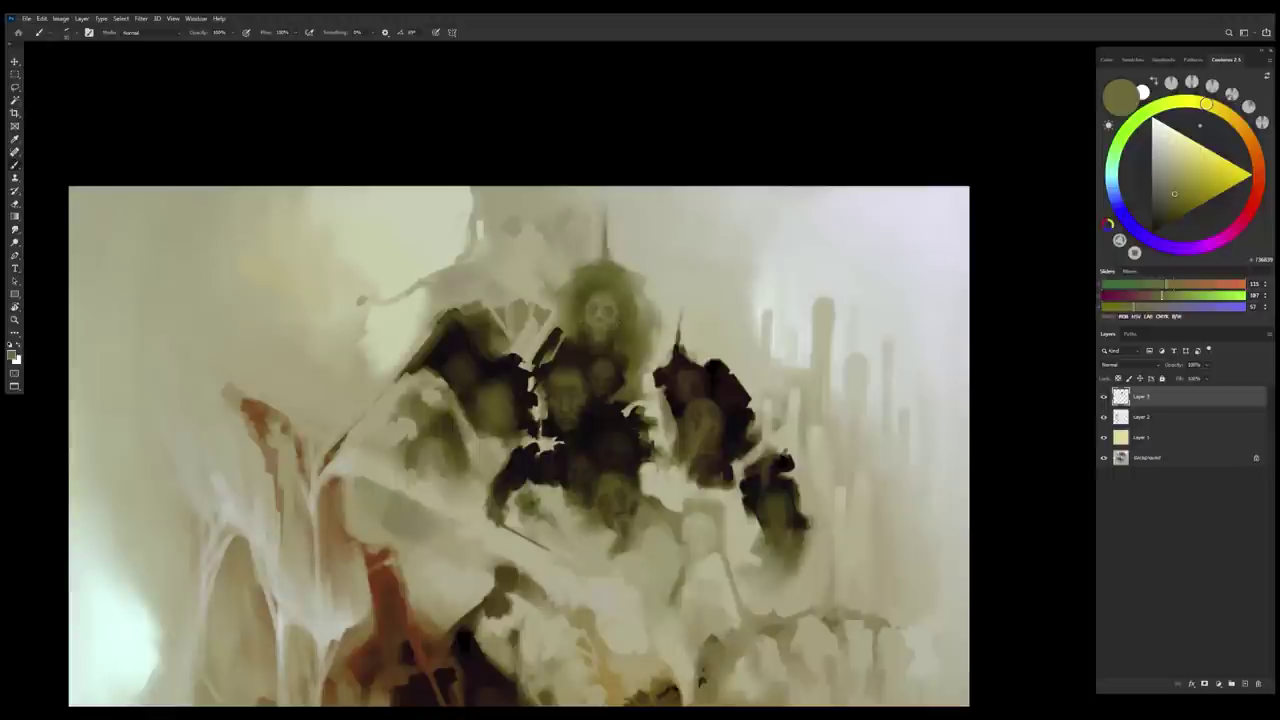
{"action": "left_click", "coordinate": [586, 489], "text": "alt"}
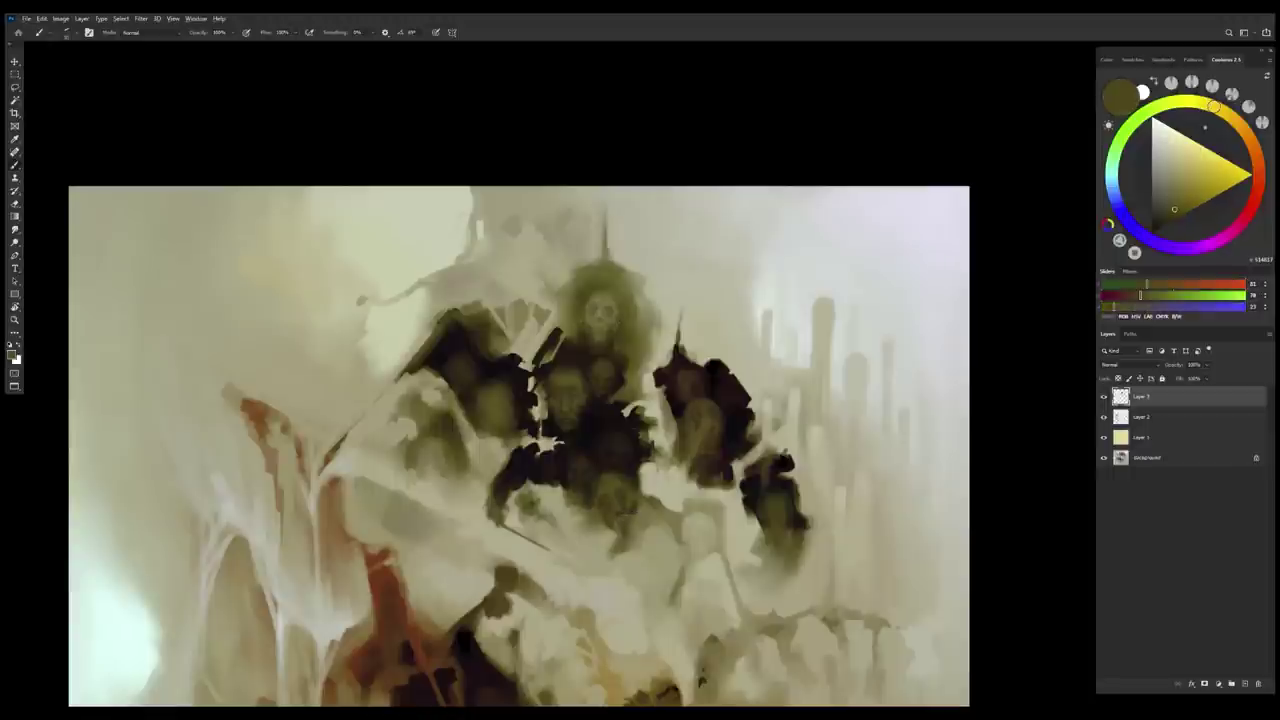
Paint faint facial features into the small dark form beside the maroon one with sampled olive and dark brown tones
{"action": "left_click_drag", "start_coordinate": [699, 450], "coordinate": [620, 450]}
{"action": "left_click_drag", "start_coordinate": [711, 426], "coordinate": [770, 357]}
{"action": "scroll", "coordinate": [562, 352], "scroll_direction": "down", "scroll_amount": 1}
{"action": "scroll", "coordinate": [568, 368], "scroll_direction": "down", "scroll_amount": 3}
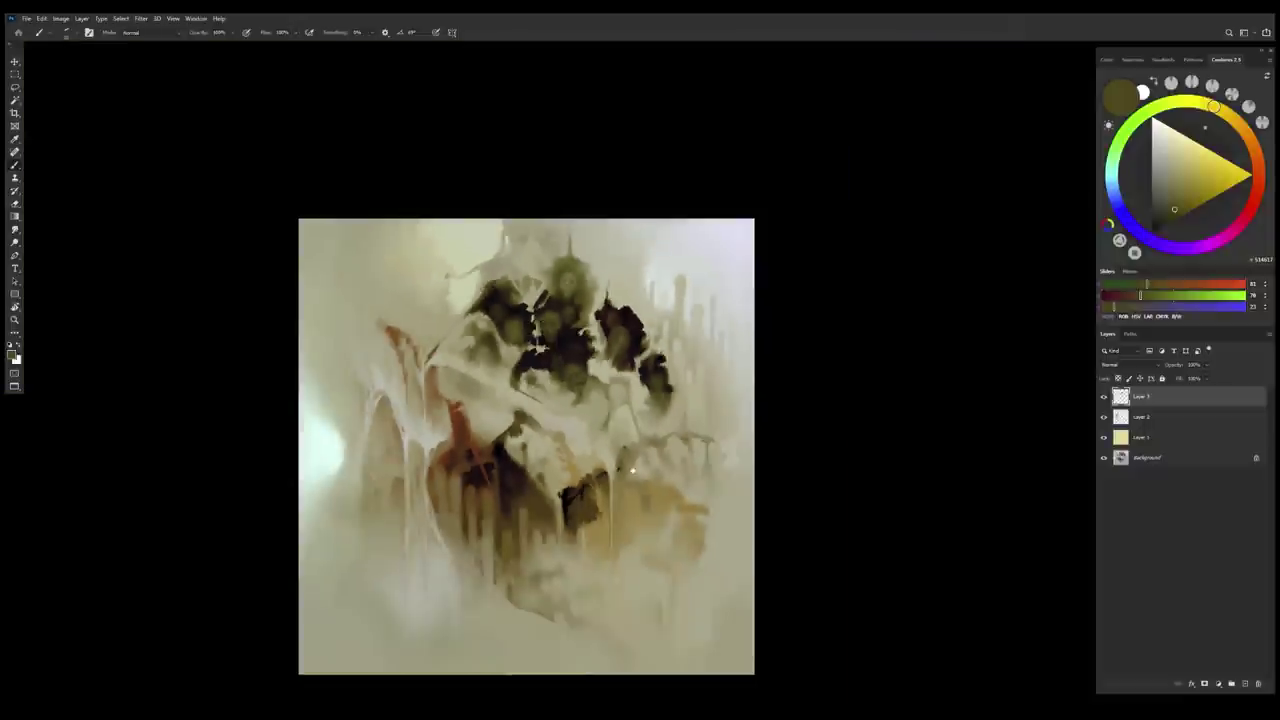
{"action": "scroll", "coordinate": [591, 412], "scroll_direction": "up", "scroll_amount": 3}
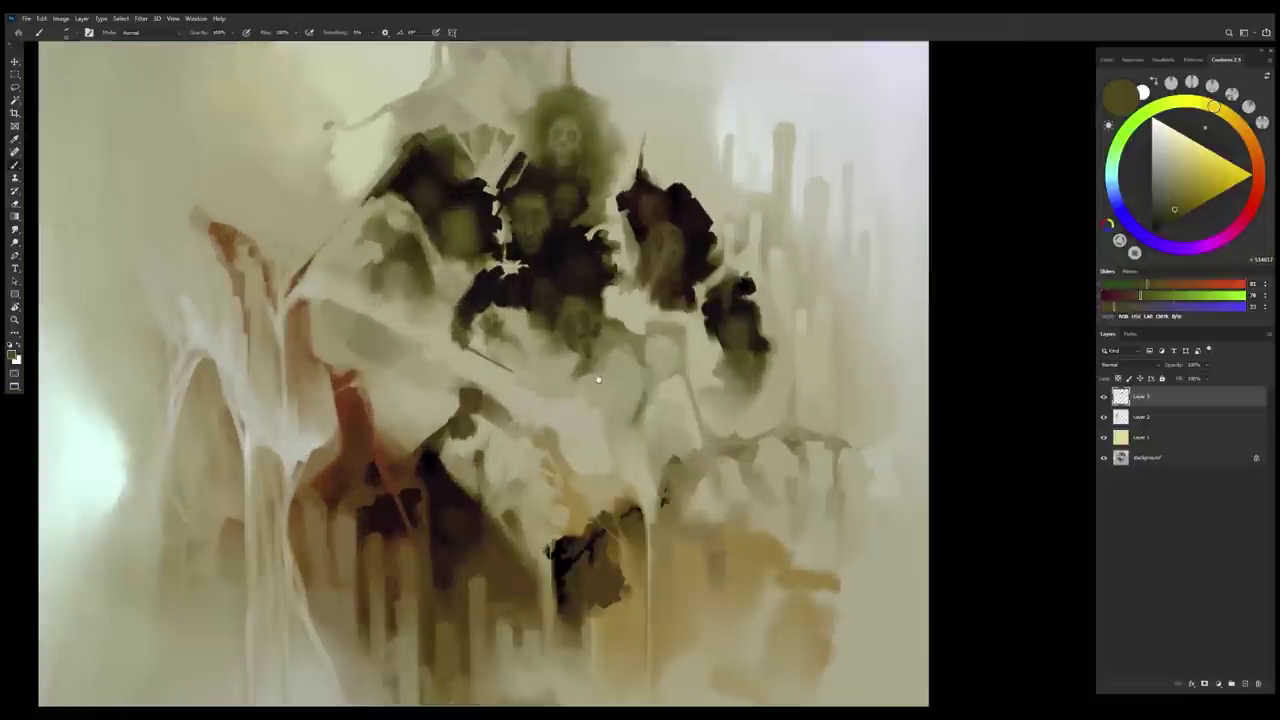
{"action": "left_click", "coordinate": [738, 342], "text": "alt"}
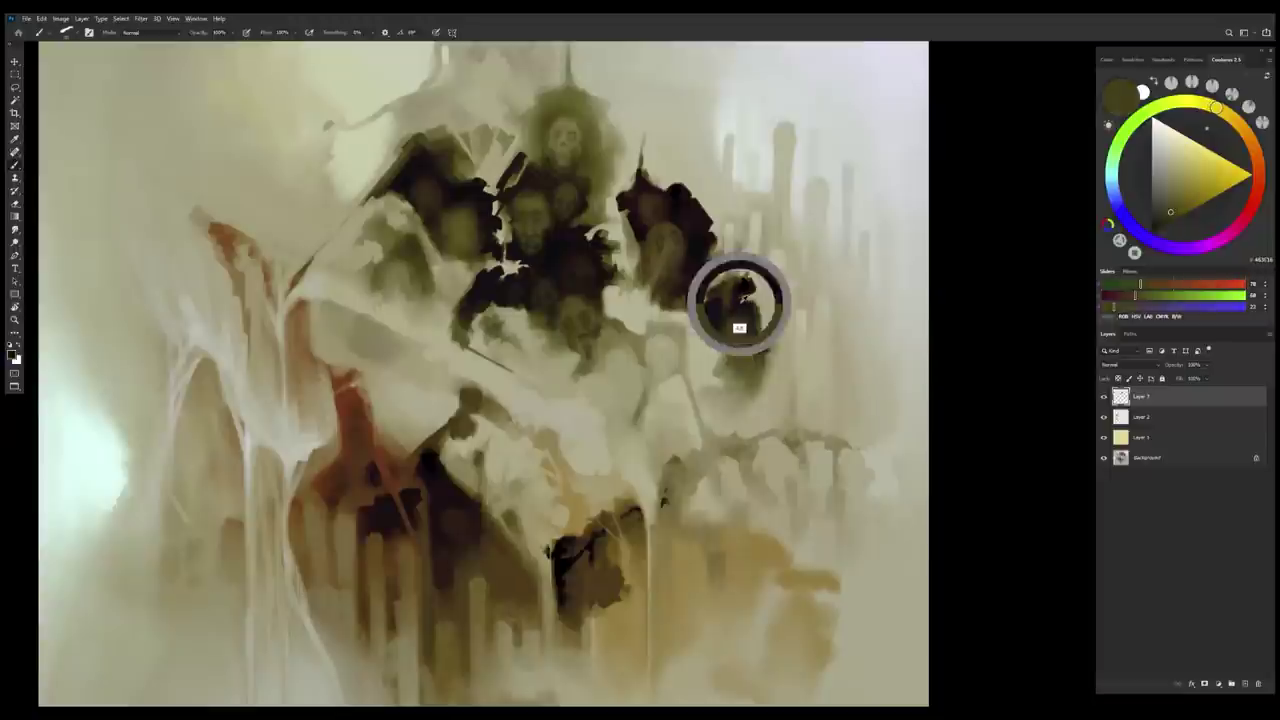
{"action": "left_click", "coordinate": [740, 327], "text": "alt"}
{"action": "left_click", "coordinate": [741, 330], "text": "alt"}
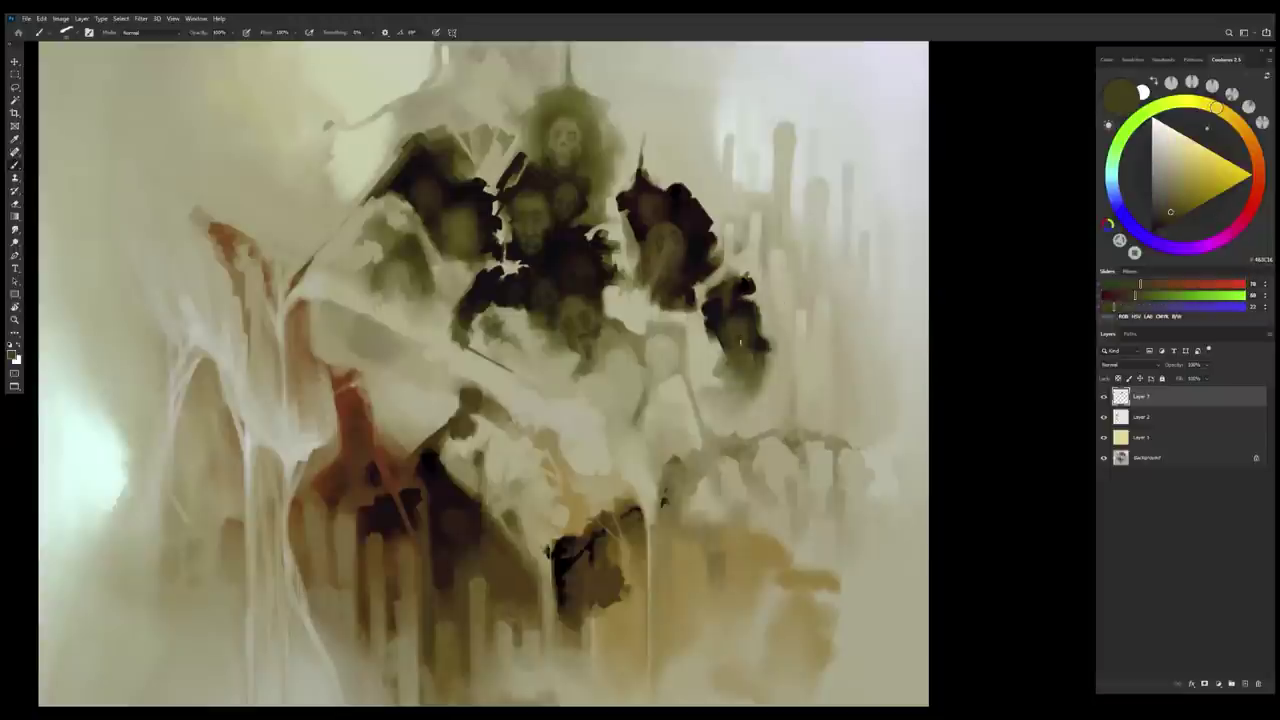
{"action": "left_click", "coordinate": [745, 337], "text": "alt"}
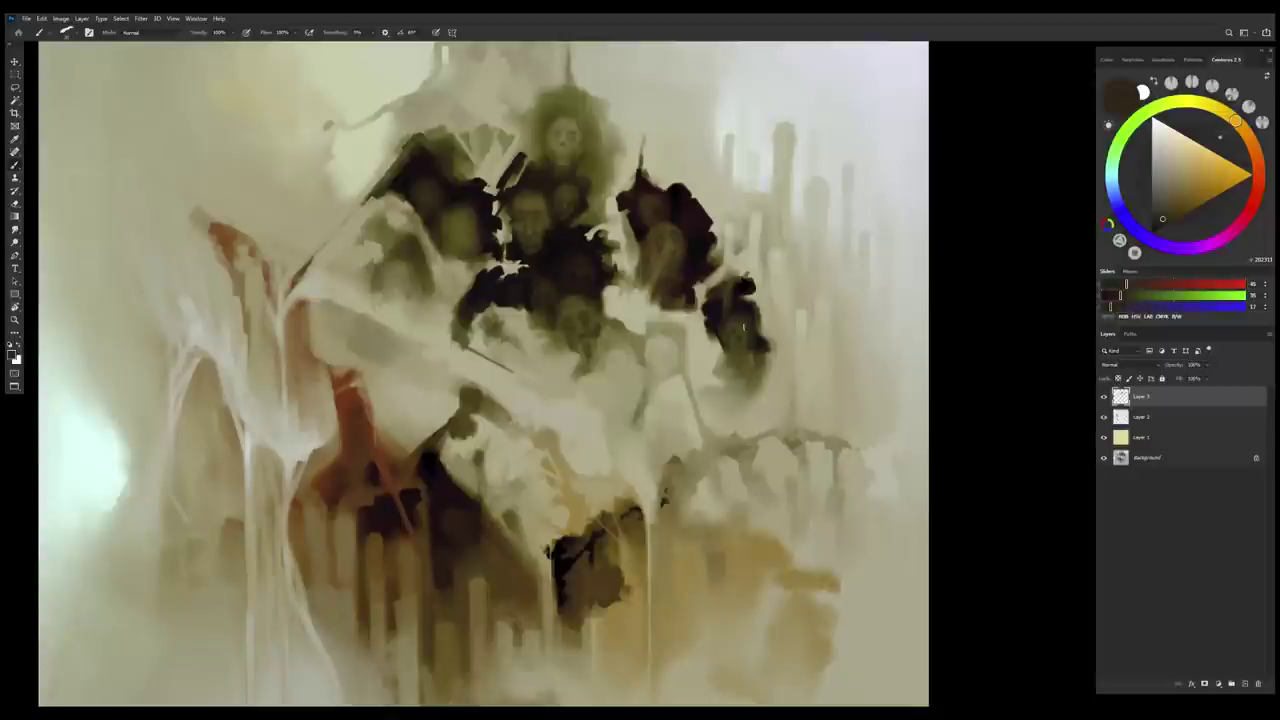
{"action": "left_click", "coordinate": [738, 346], "text": "alt"}
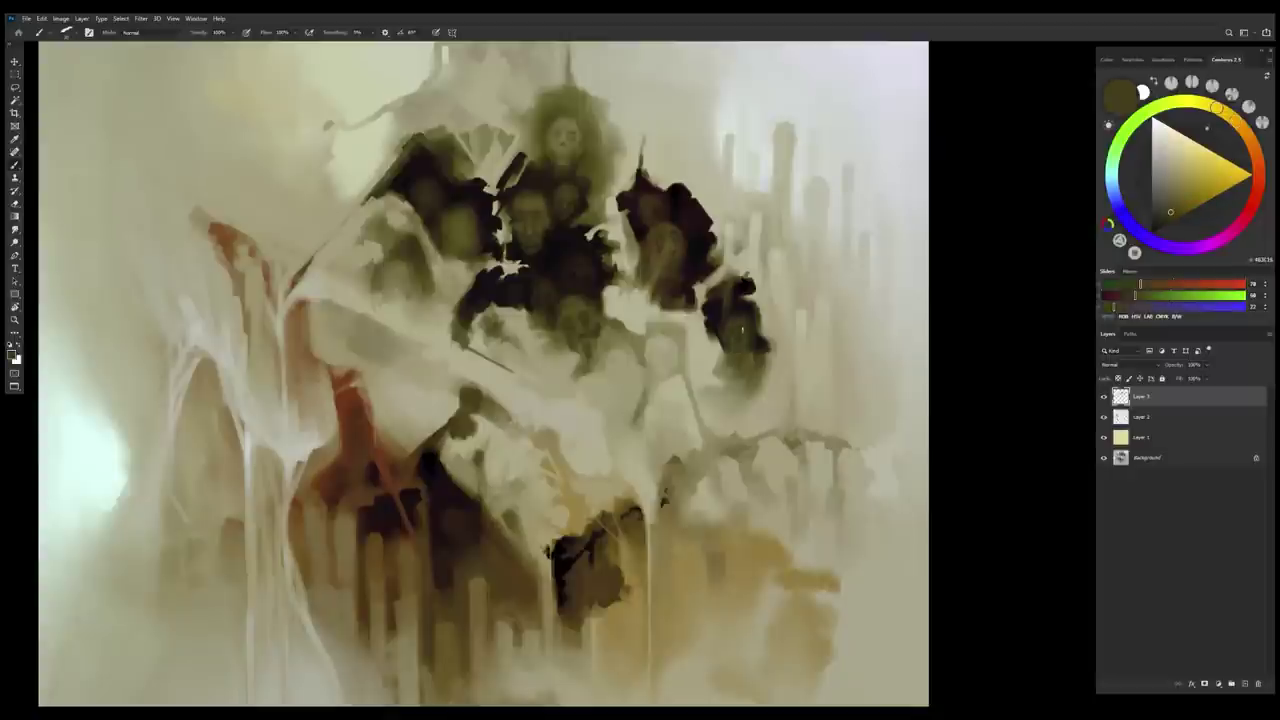
{"action": "left_click", "coordinate": [746, 366], "text": "alt"}
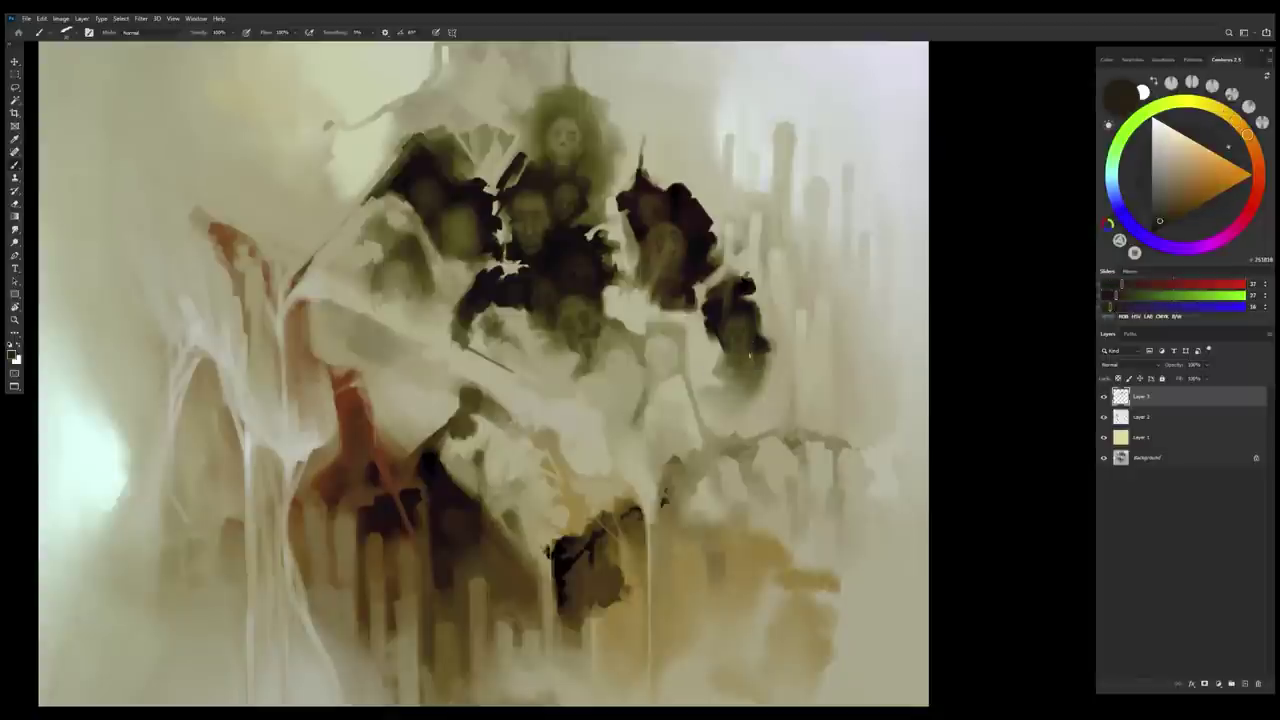
Begin a skull-like face on the olive oval in the peaked dark form with sampled near-black and dark brown tones
{"action": "scroll", "coordinate": [683, 640], "scroll_direction": "down", "scroll_amount": 5}
{"action": "left_click_drag", "start_coordinate": [680, 588], "coordinate": [672, 558]}
{"action": "scroll", "coordinate": [600, 480], "scroll_direction": "up", "scroll_amount": 2}
{"action": "scroll", "coordinate": [565, 400], "scroll_direction": "up", "scroll_amount": 4}
{"action": "left_click", "coordinate": [576, 318], "text": "alt"}
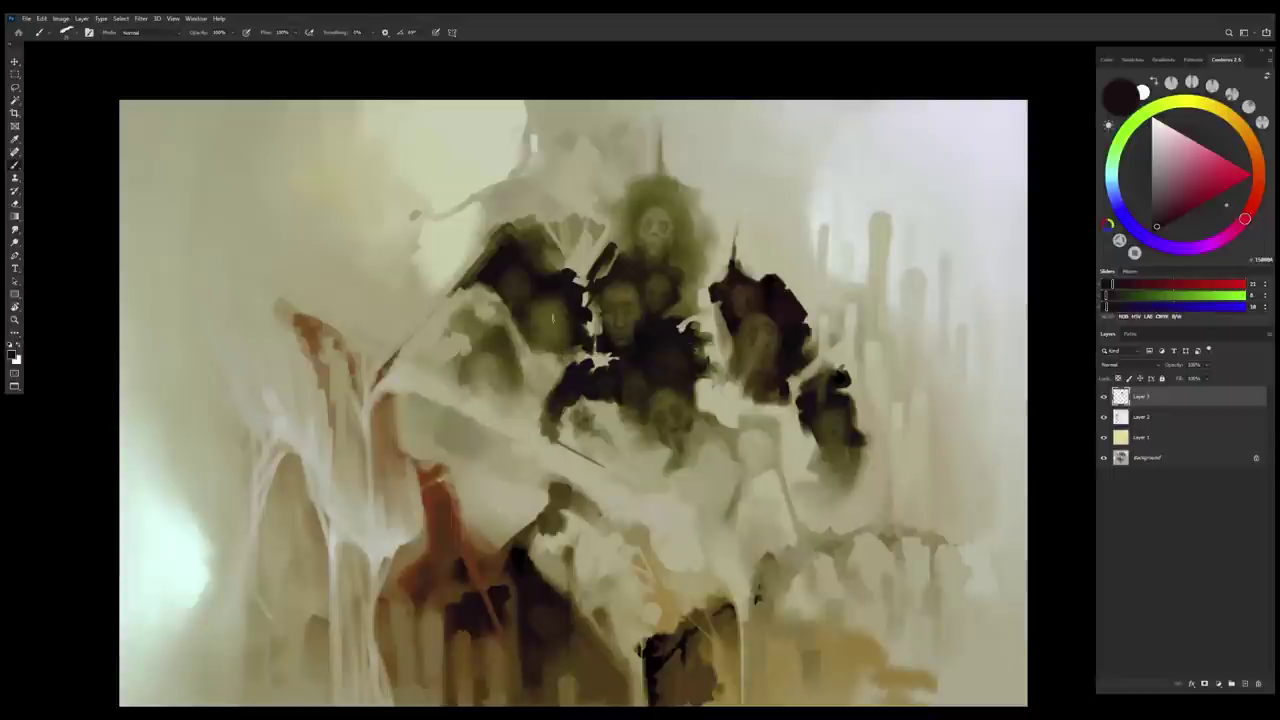
{"action": "left_click", "coordinate": [544, 304], "text": "alt"}
{"action": "left_click", "coordinate": [528, 340], "text": "alt"}
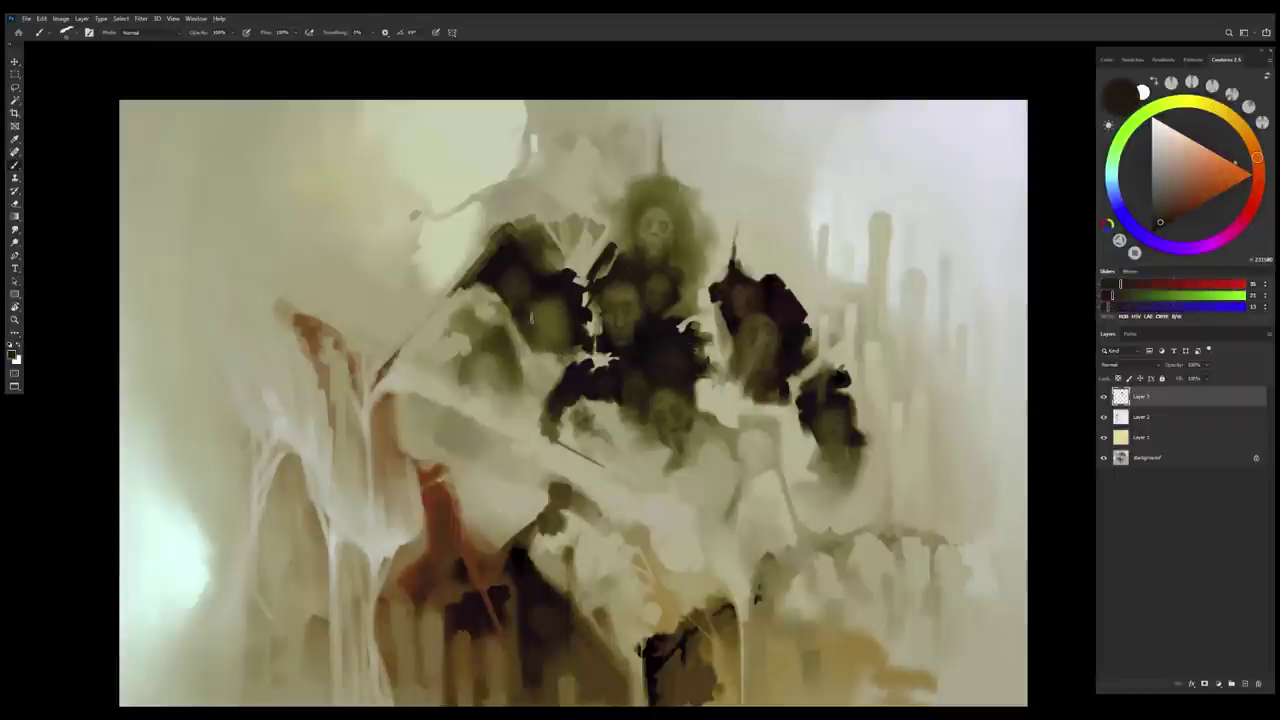
Shape the new olive face's head contour and eye sockets with sampled dark brown and near-black tones
{"action": "left_click", "coordinate": [553, 325], "text": "alt"}
{"action": "left_click", "coordinate": [567, 286], "text": "alt"}
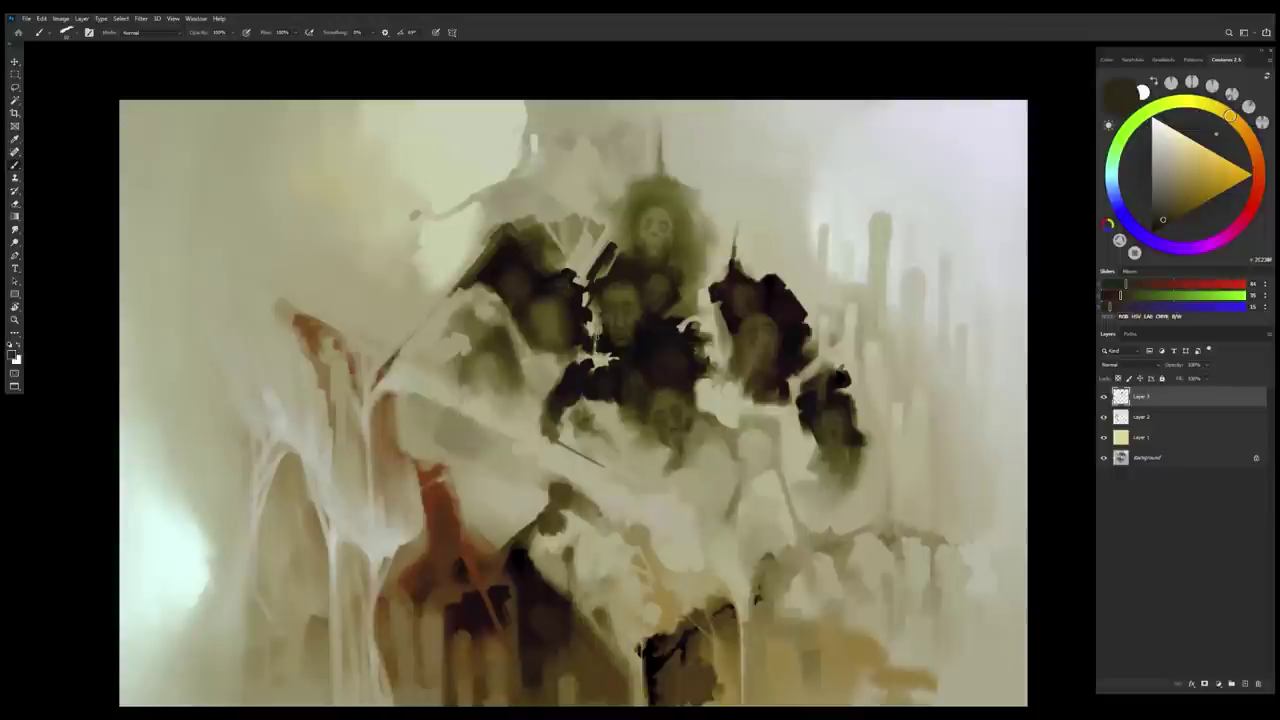
{"action": "left_click", "coordinate": [549, 278], "text": "alt"}
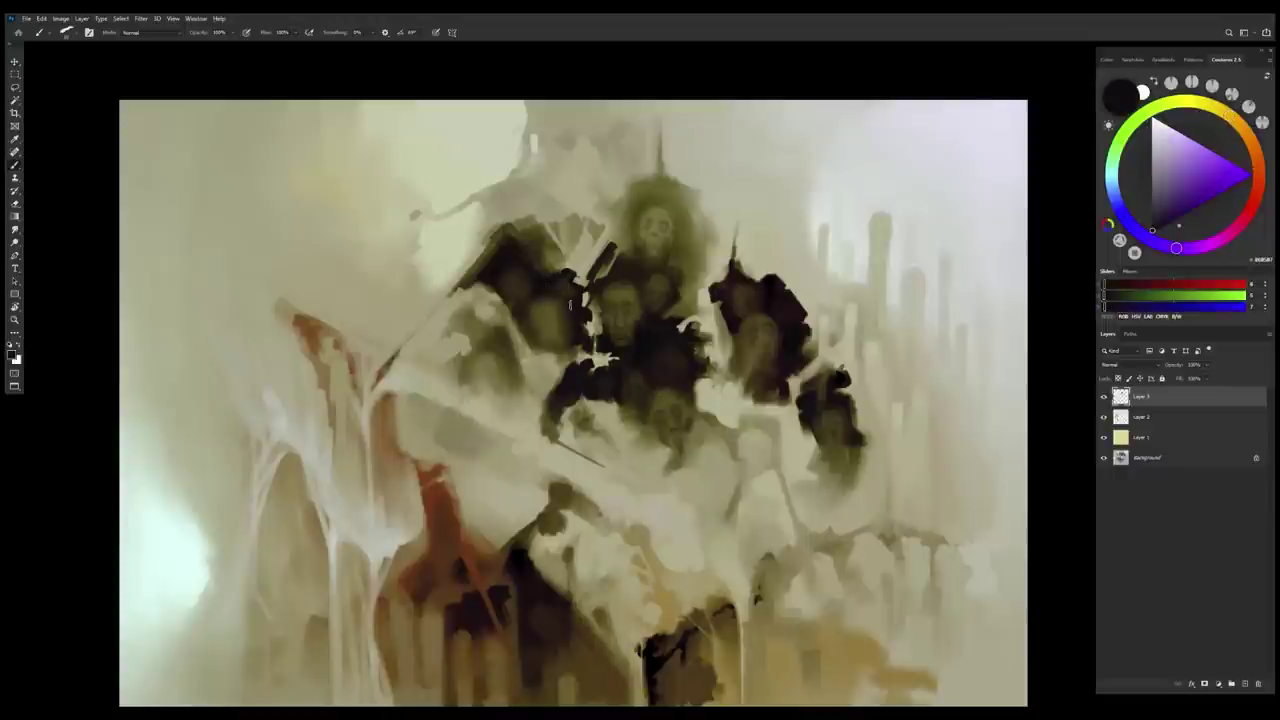
{"action": "left_click", "coordinate": [576, 305], "text": "alt"}
{"action": "left_click", "coordinate": [554, 278], "text": "alt"}
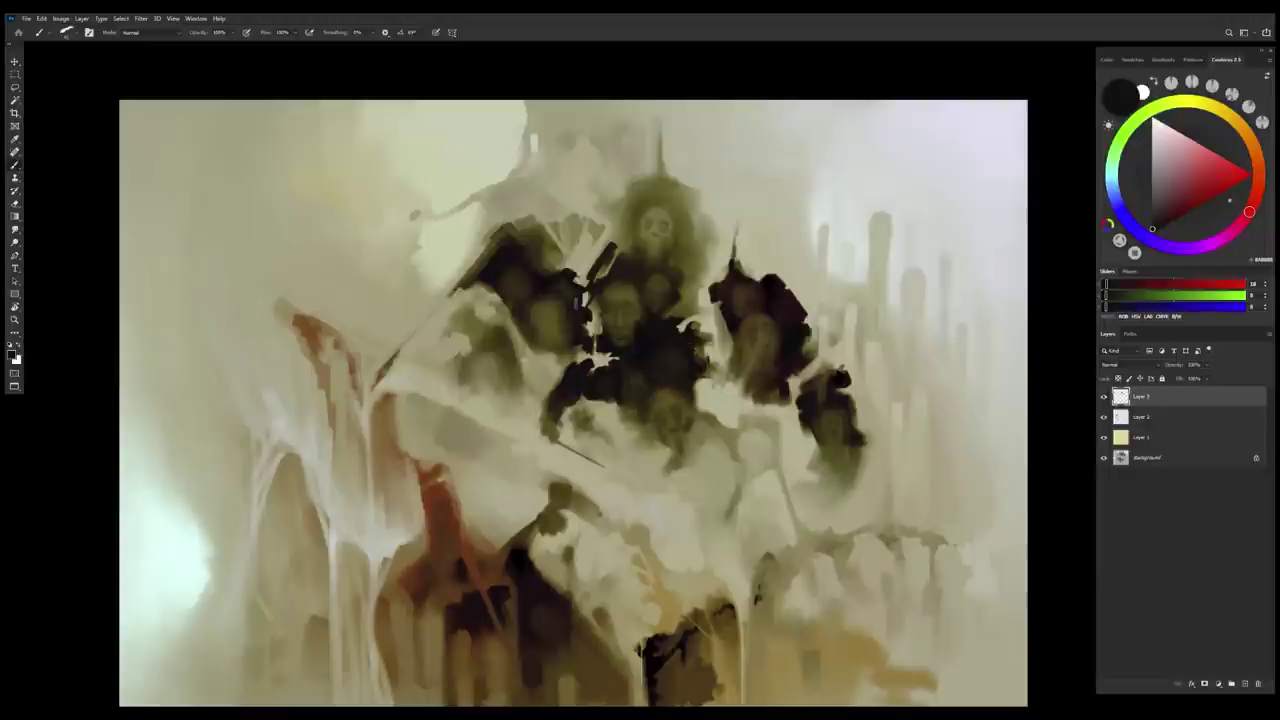
{"action": "left_click", "coordinate": [555, 277], "text": "alt"}
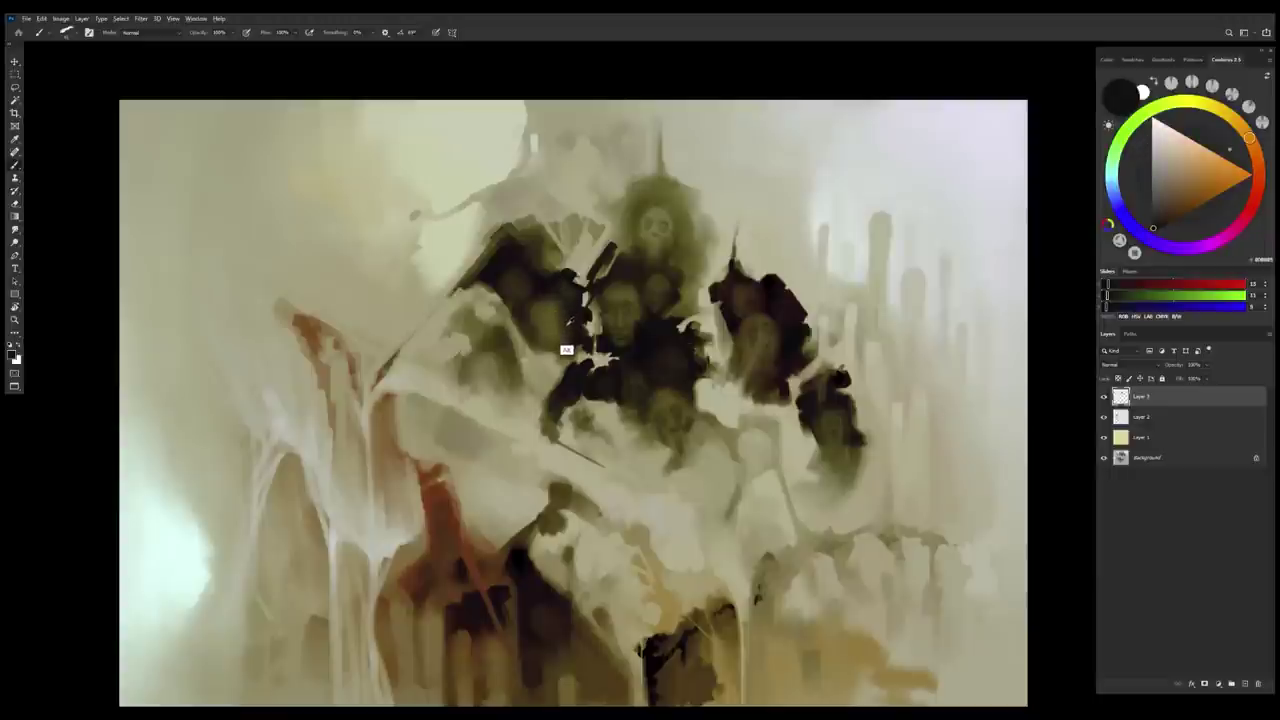
{"action": "left_click", "coordinate": [575, 310], "text": "alt"}
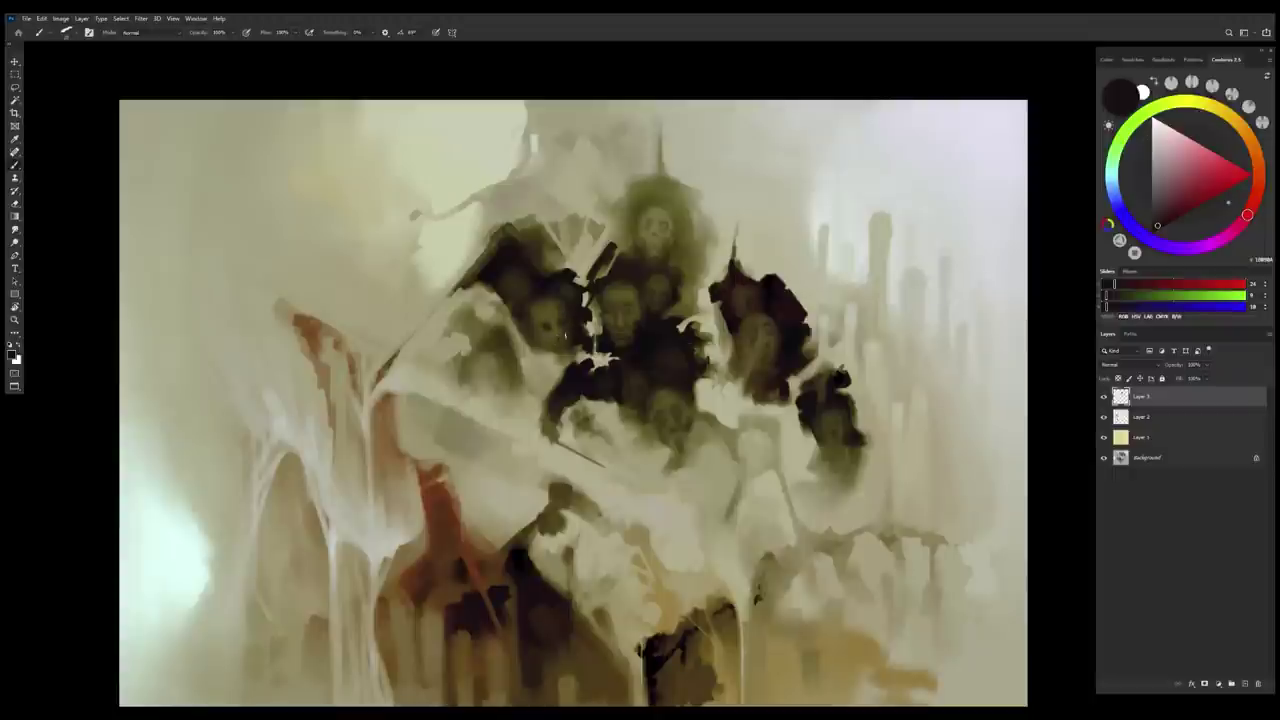
Soften the new olive face's eye sockets and nose with sampled dark brown and olive tones
{"action": "left_click", "coordinate": [560, 334], "text": "alt"}
{"action": "left_click", "coordinate": [560, 334], "text": "alt"}
{"action": "left_click", "coordinate": [559, 330], "text": "alt"}
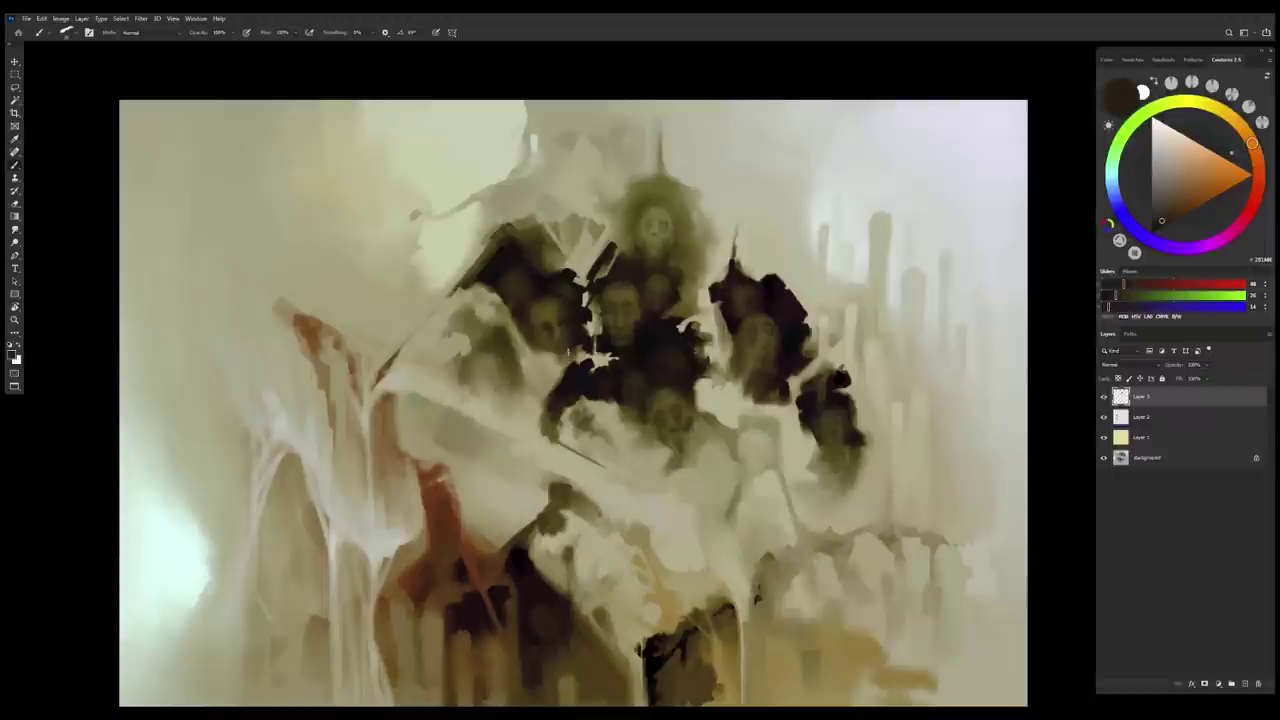
{"action": "left_click", "coordinate": [548, 333], "text": "alt"}
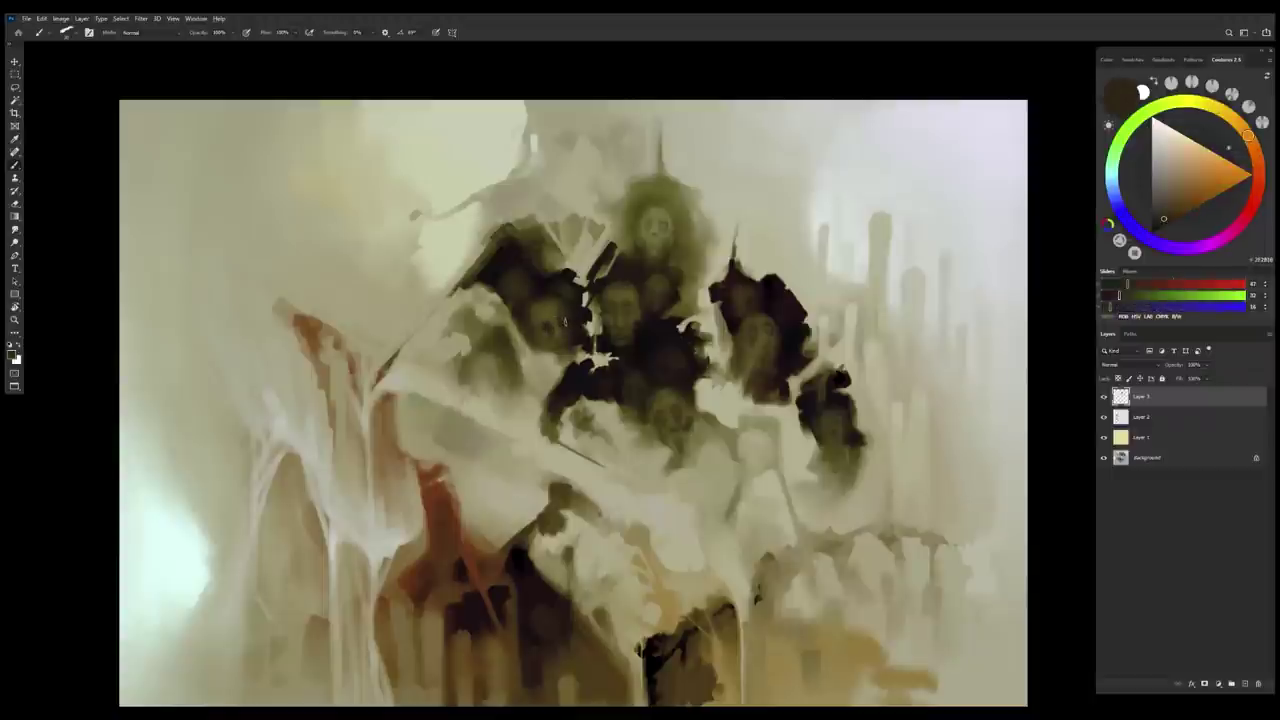
{"action": "left_click", "coordinate": [564, 300], "text": "alt"}
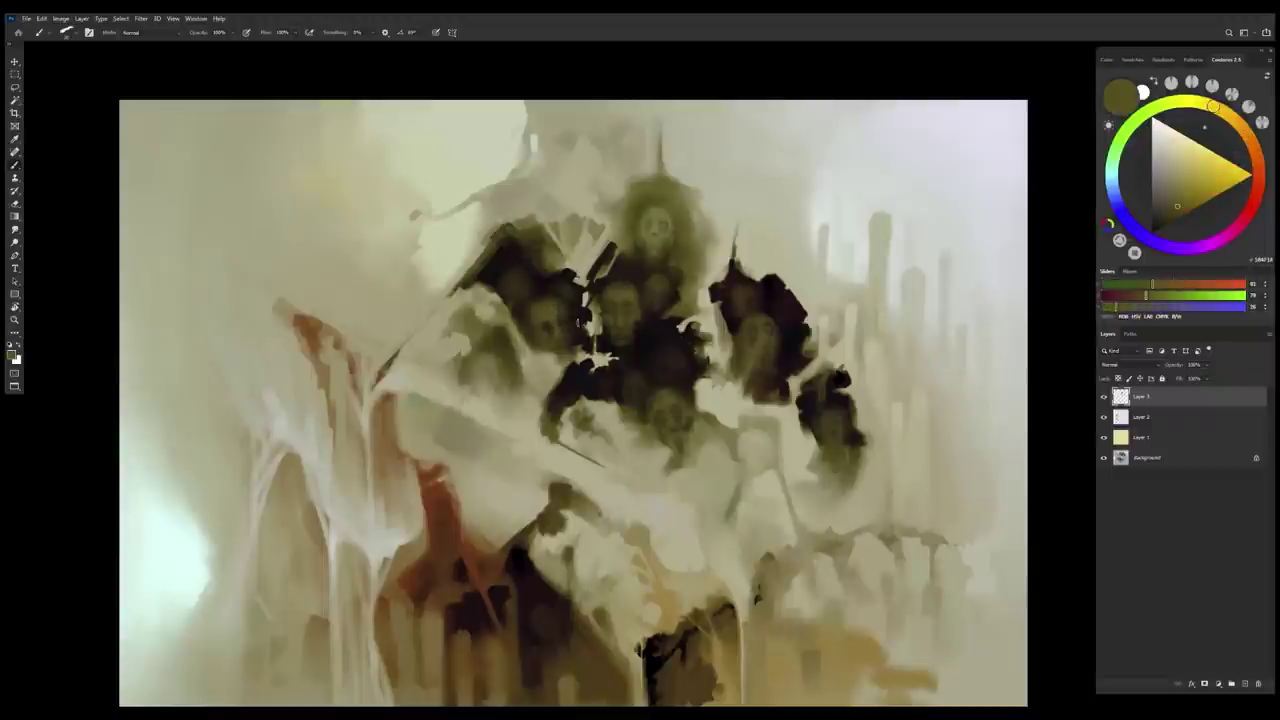
Refine the new olive face's cheek, mouth and jaw with sampled dark brown and olive-brown tones
{"action": "left_click", "coordinate": [576, 320], "text": "alt"}
{"action": "left_click", "coordinate": [545, 339], "text": "alt"}
{"action": "left_click", "coordinate": [549, 336], "text": "alt"}
{"action": "left_click", "coordinate": [566, 318], "text": "alt"}
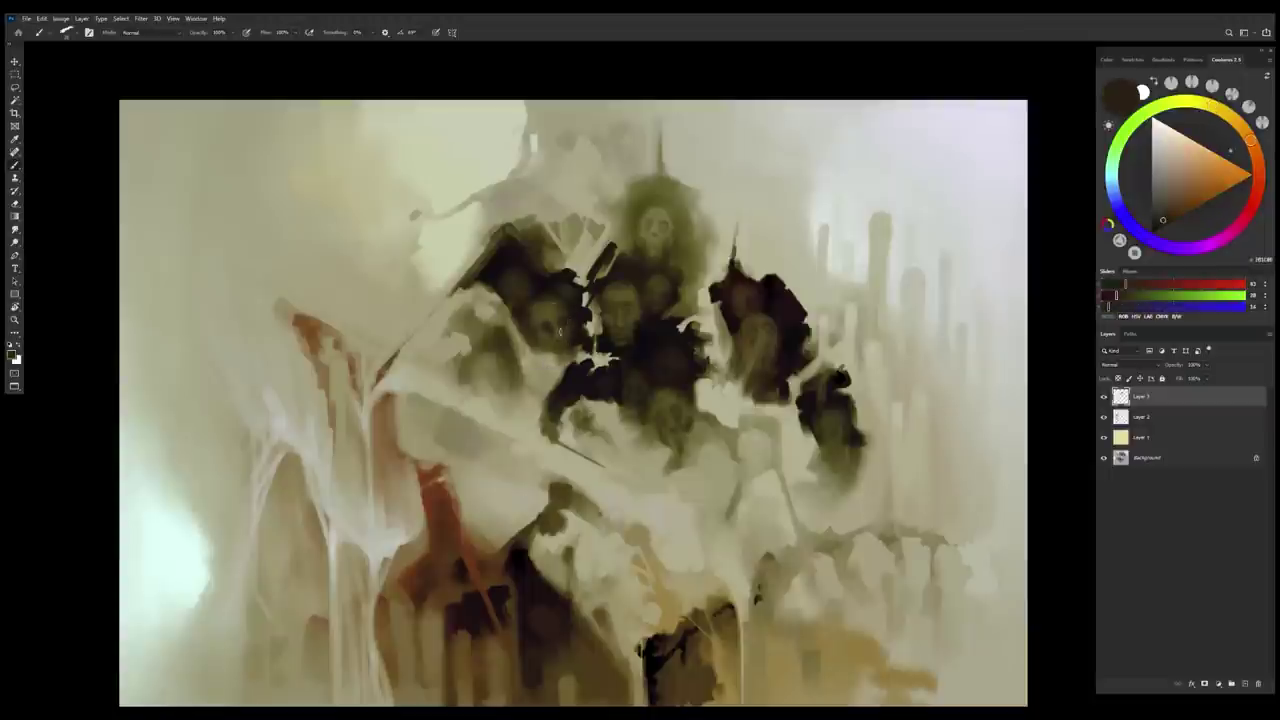
{"action": "left_click", "coordinate": [582, 346], "text": "alt"}
{"action": "left_click", "coordinate": [578, 340], "text": "alt"}
{"action": "left_click", "coordinate": [560, 340], "text": "alt"}
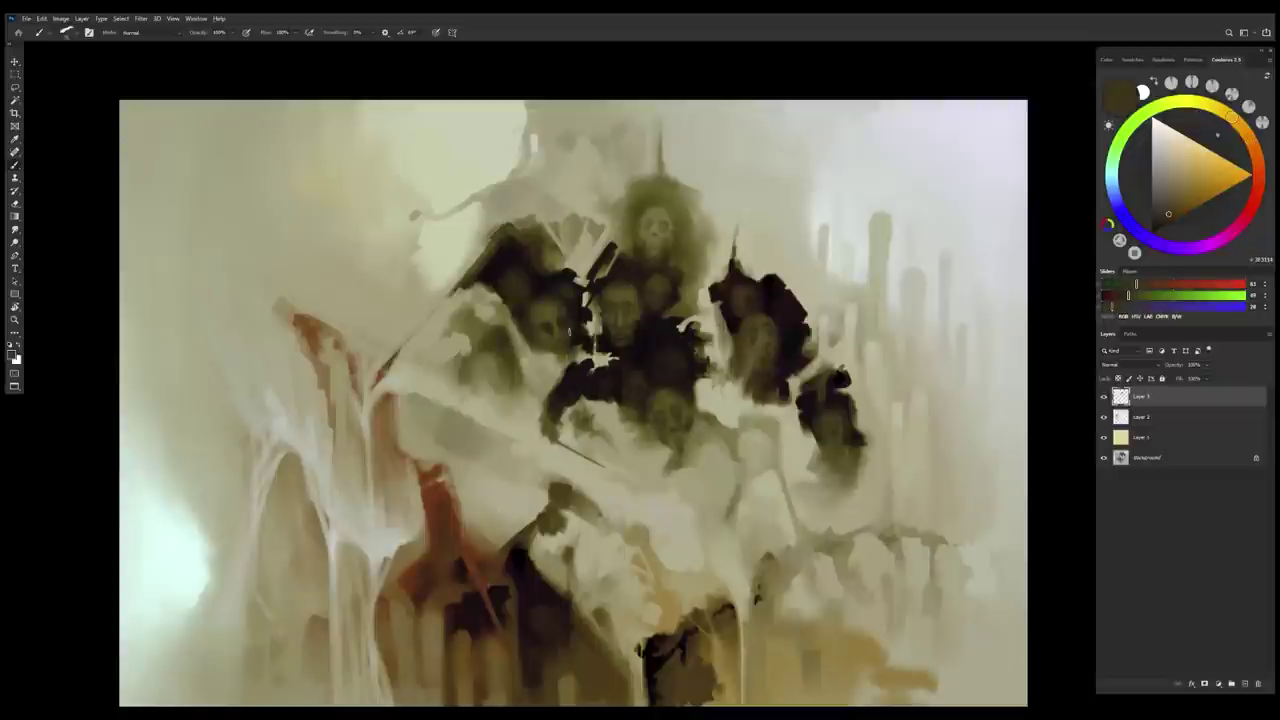
Refine the olive face's forehead, jaw and neck edge in the peaked dark form with sampled olive and dark brown tones
{"action": "left_click", "coordinate": [545, 338], "text": "alt"}
{"action": "left_click", "coordinate": [541, 298], "text": "alt"}
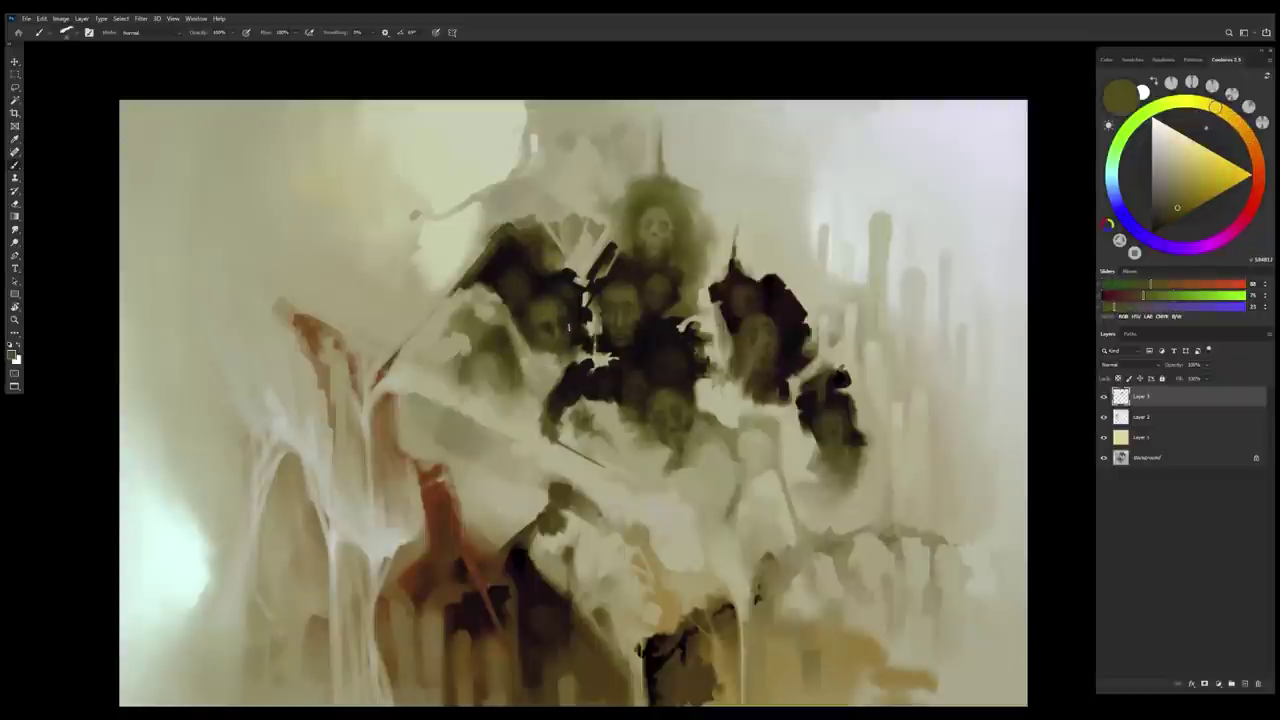
{"action": "left_click", "coordinate": [576, 412], "text": "alt"}
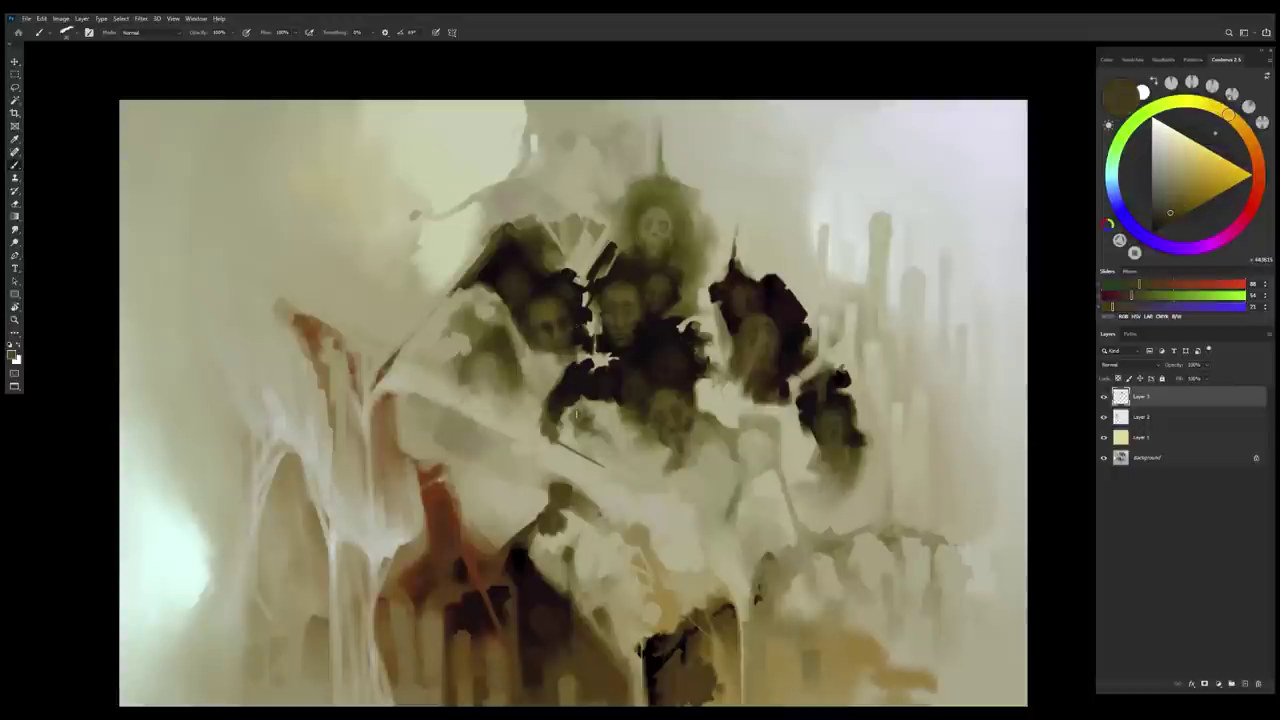
{"action": "left_click", "coordinate": [574, 349], "text": "alt"}
{"action": "left_click", "coordinate": [569, 361], "text": "alt"}
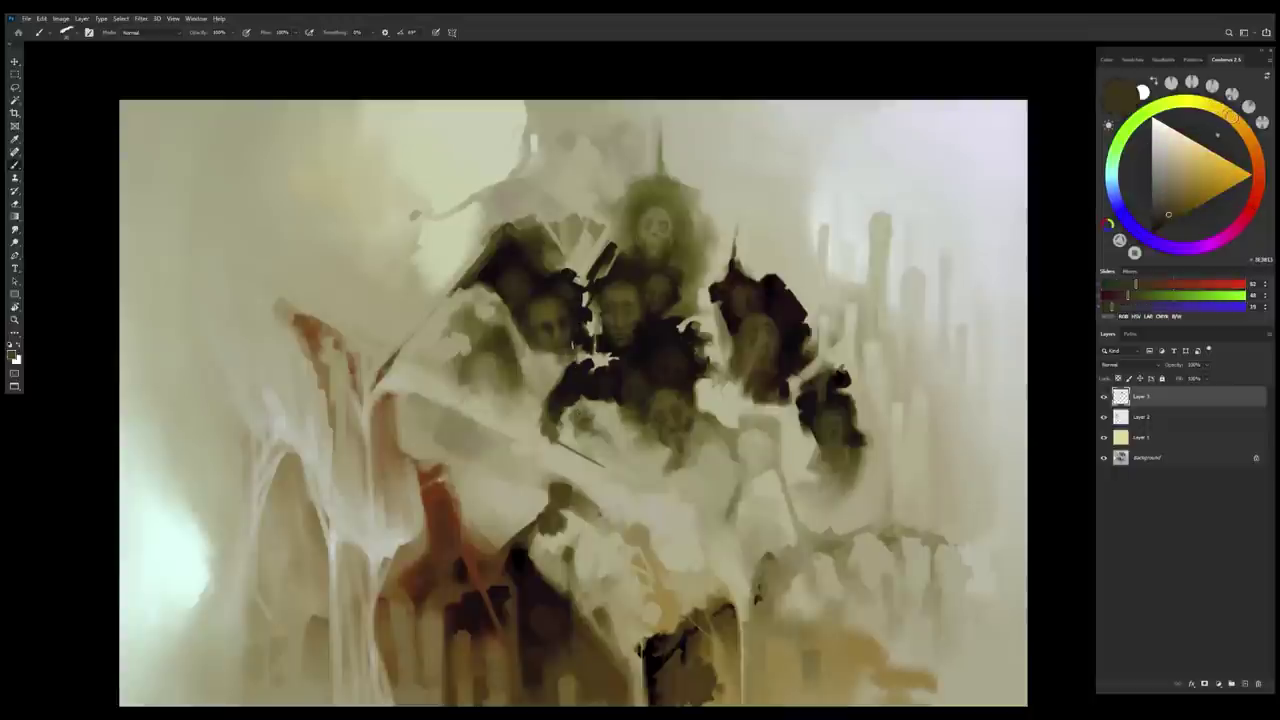
Blend the area beneath the olive face's jaw with sampled beige and grey-olive tones
{"action": "left_click", "coordinate": [549, 380], "text": "alt"}
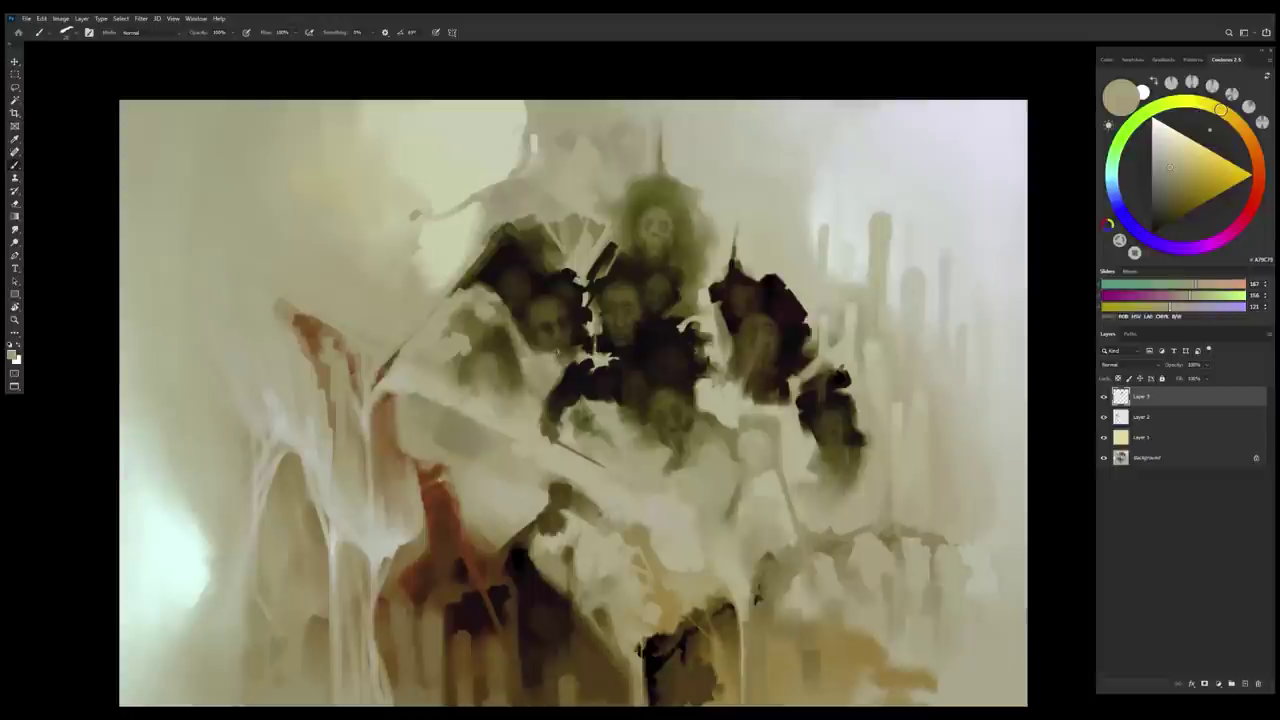
{"action": "left_click", "coordinate": [566, 372], "text": "alt"}
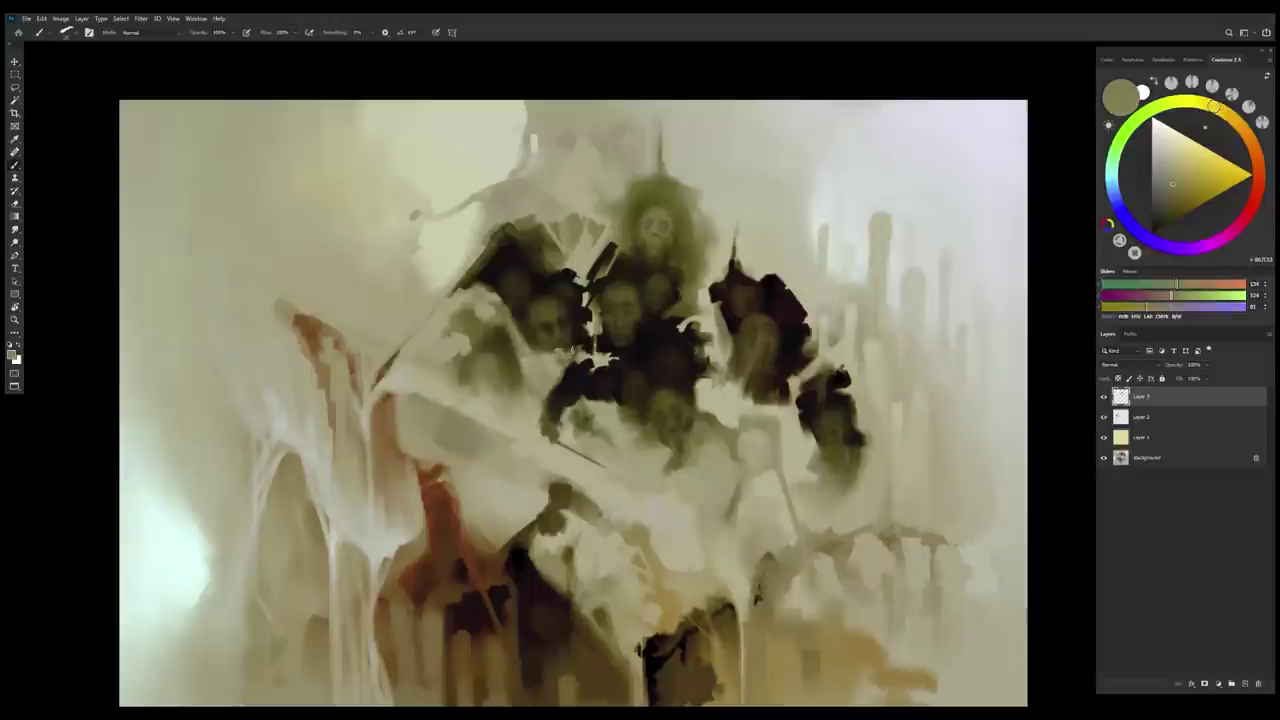
{"action": "left_click", "coordinate": [551, 373], "text": "alt"}
Define the olive face's eye sockets and nose with sampled near-black and olive tones
{"action": "left_click", "coordinate": [548, 328], "text": "alt"}
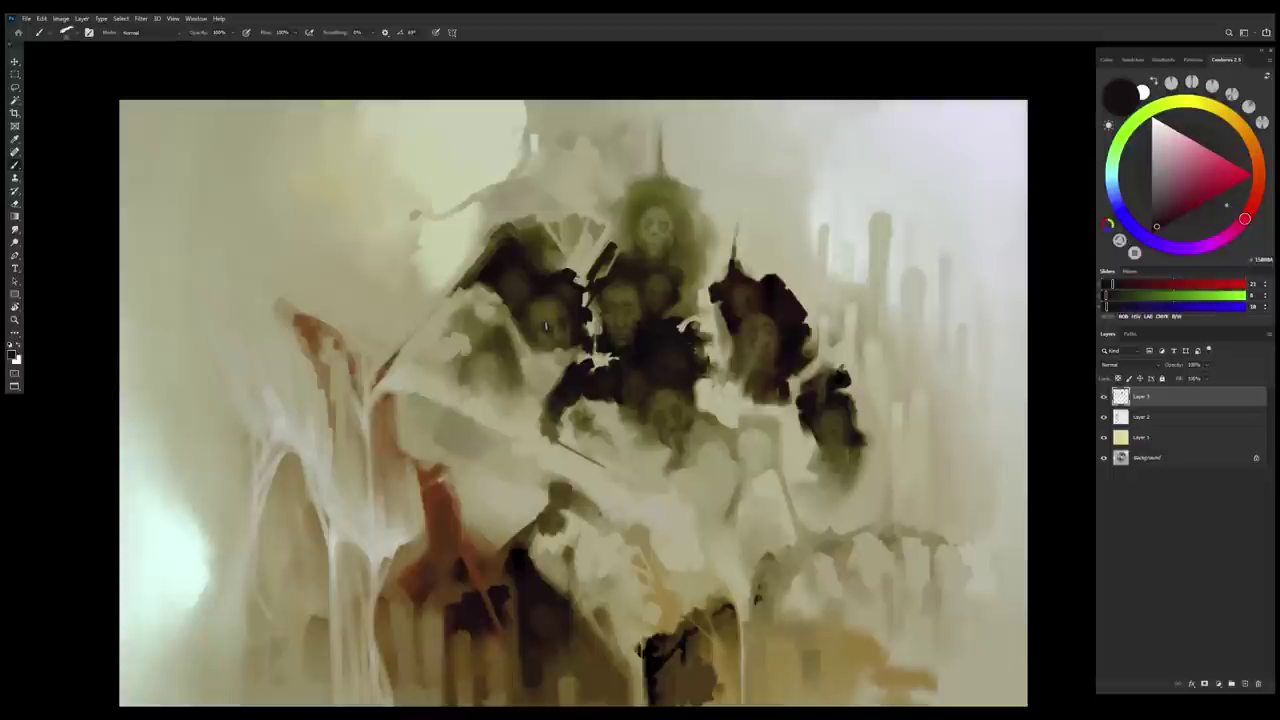
{"action": "left_click", "coordinate": [548, 335], "text": "alt"}
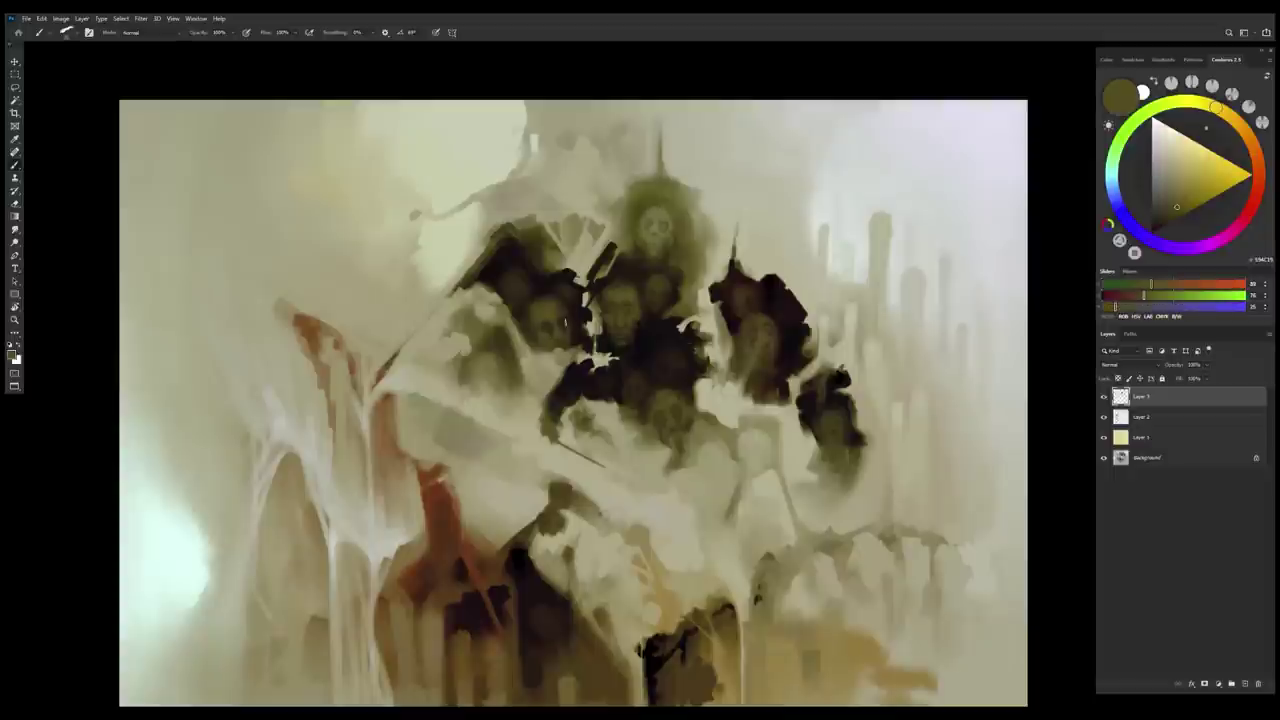
{"action": "left_click", "coordinate": [565, 327], "text": "alt"}
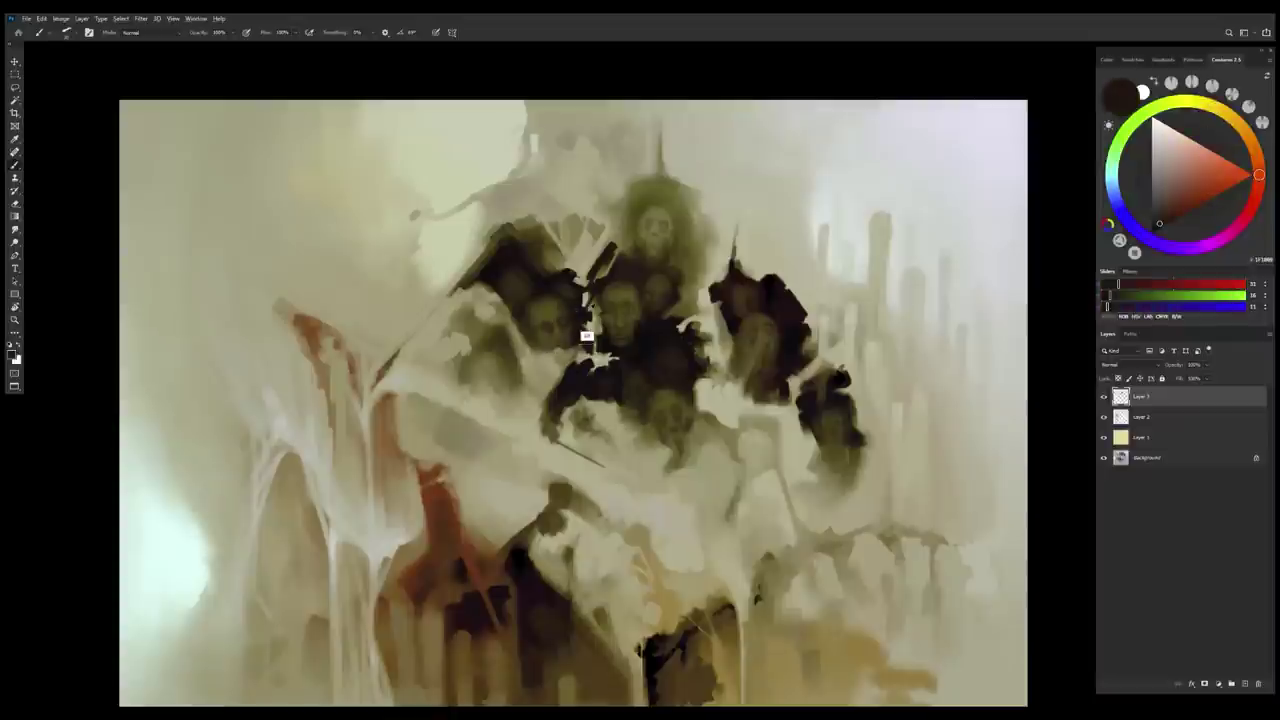
{"action": "left_click", "coordinate": [563, 322], "text": "alt"}
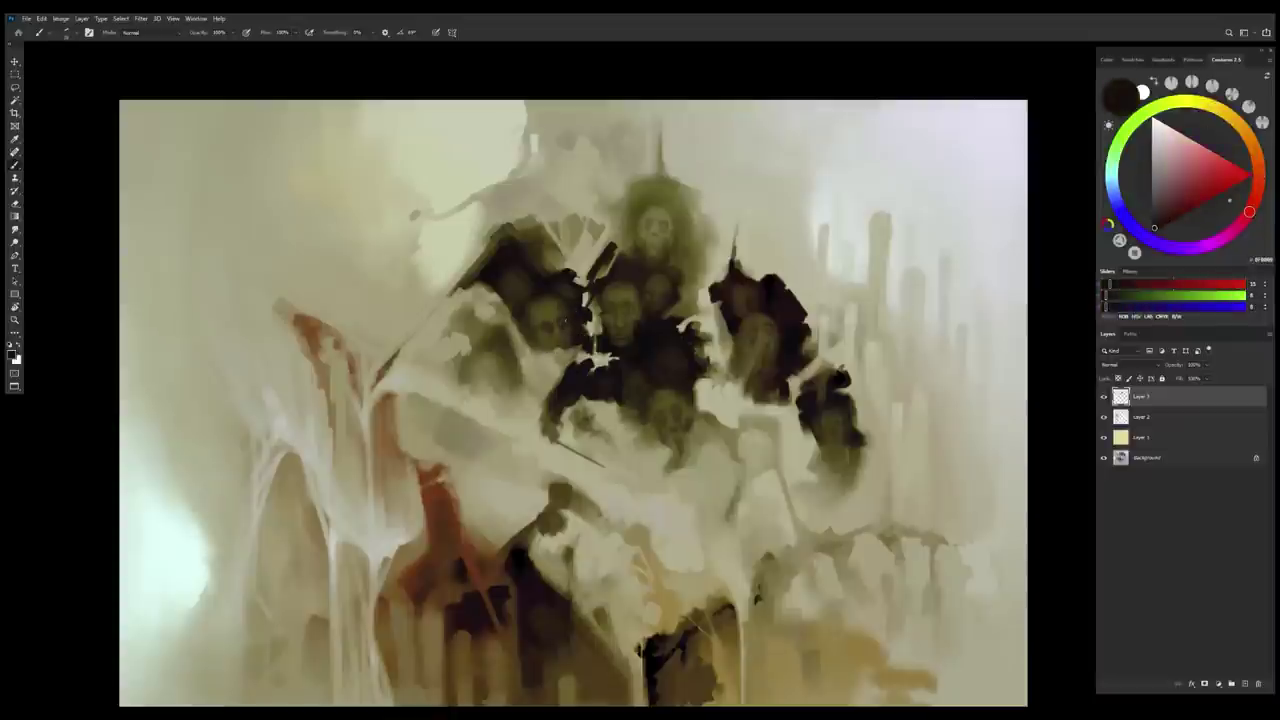
{"action": "left_click", "coordinate": [565, 328], "text": "alt"}
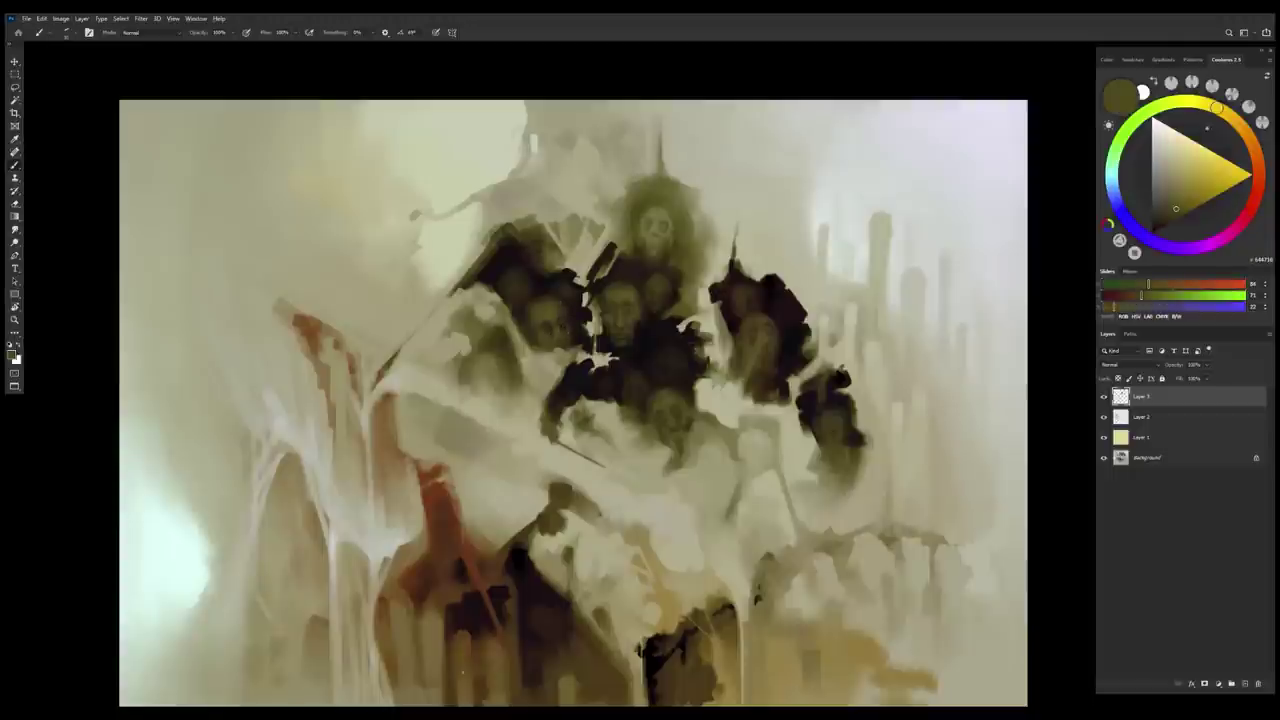
Shape the dim small face beside the olive face in the peaked dark form with sampled near-black and dark brown tones
{"action": "left_click", "coordinate": [543, 286], "text": "alt"}
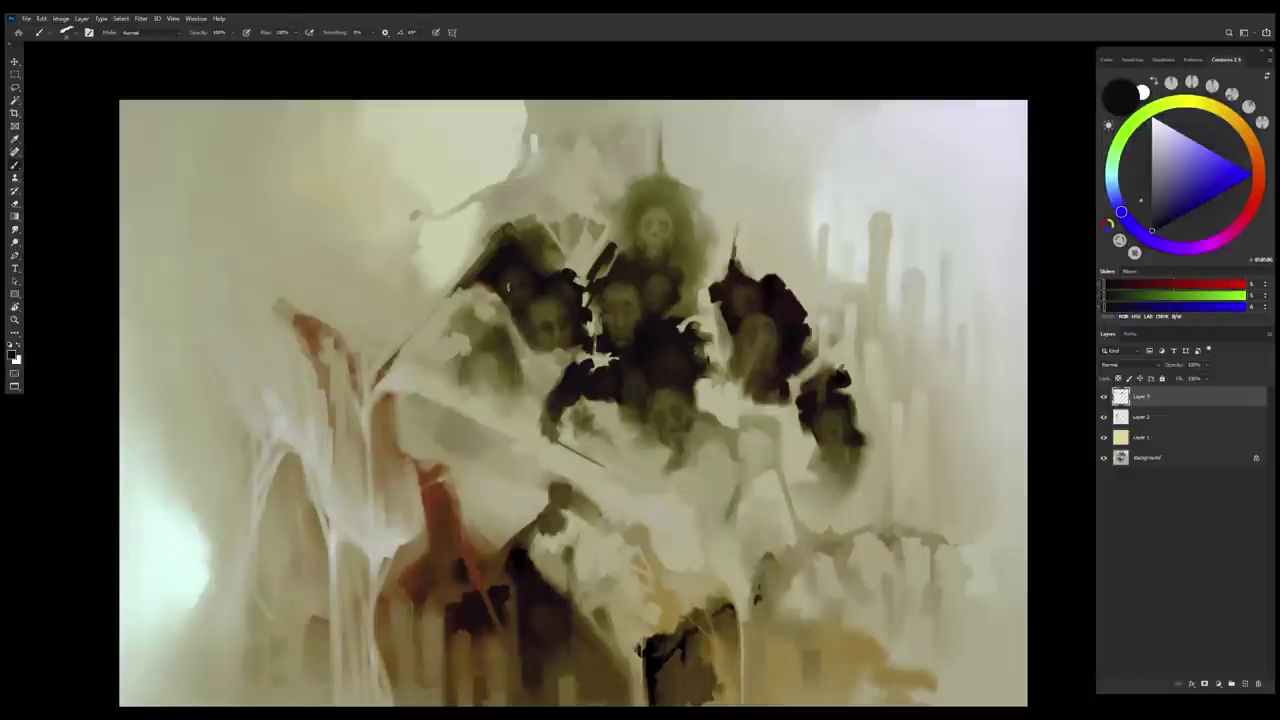
{"action": "left_click", "coordinate": [525, 293], "text": "alt"}
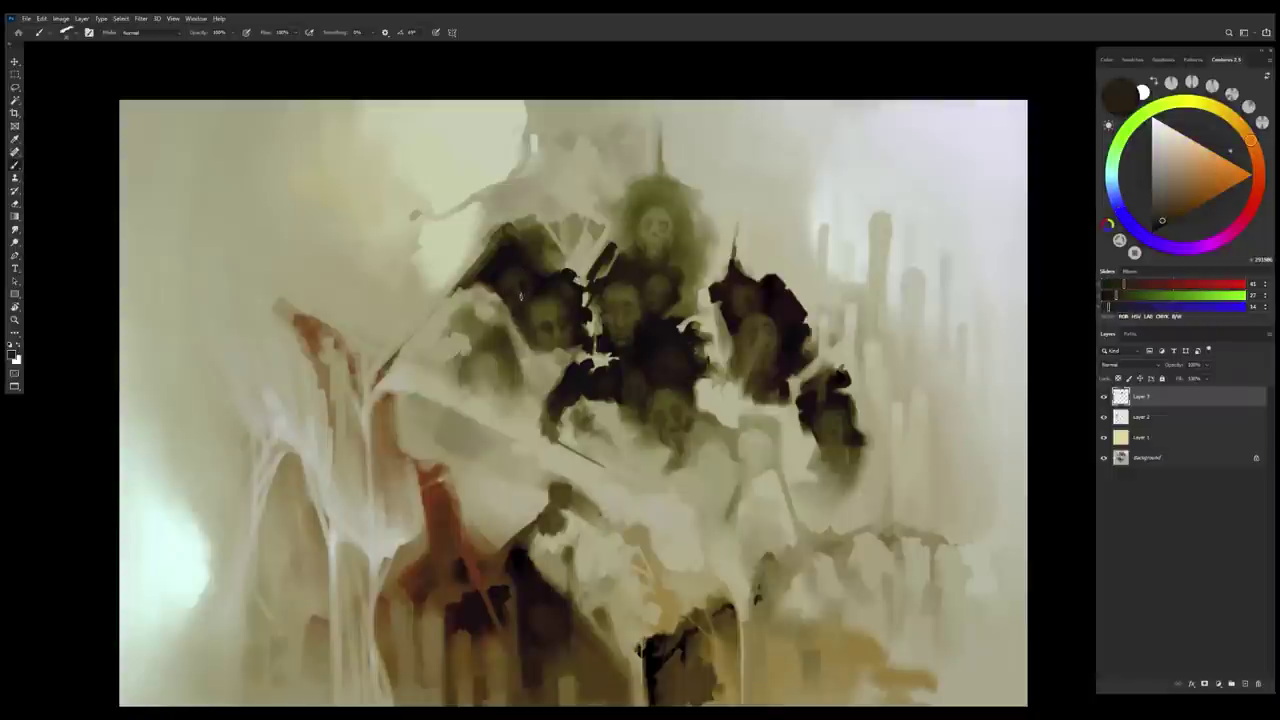
{"action": "left_click", "coordinate": [520, 282], "text": "alt"}
{"action": "left_click", "coordinate": [511, 288], "text": "alt"}
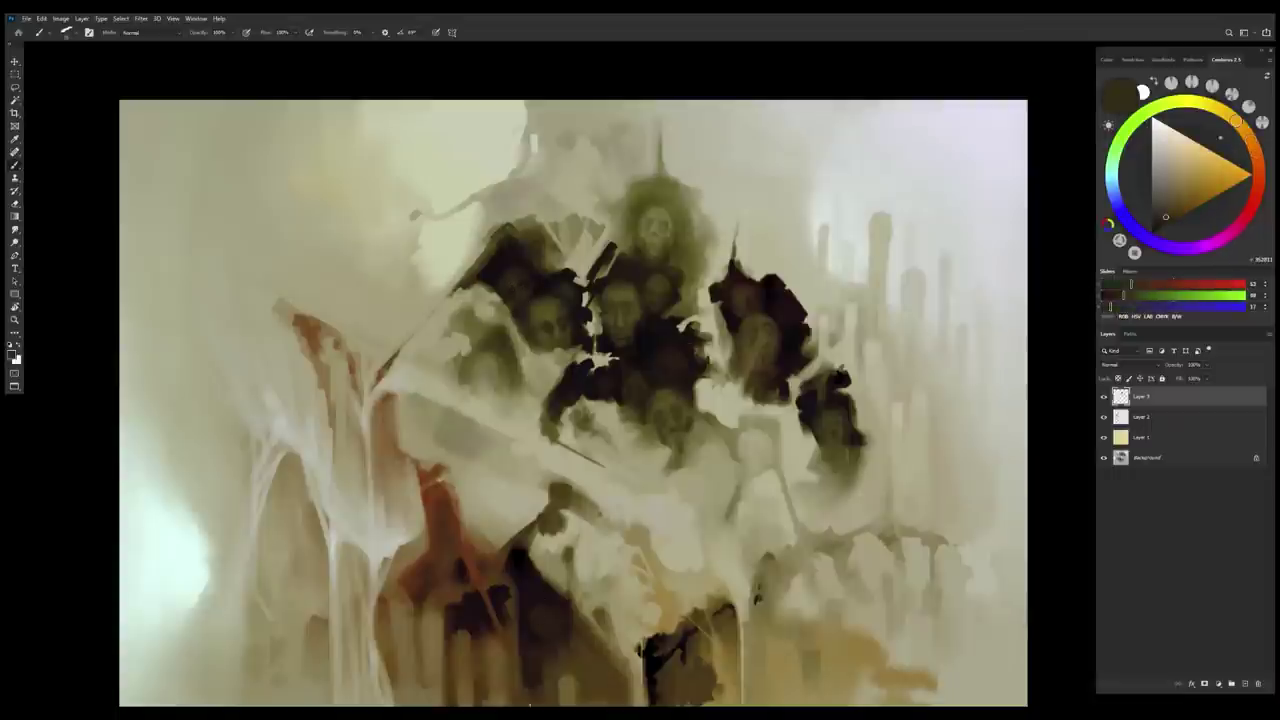
{"action": "left_click", "coordinate": [513, 254], "text": "alt"}
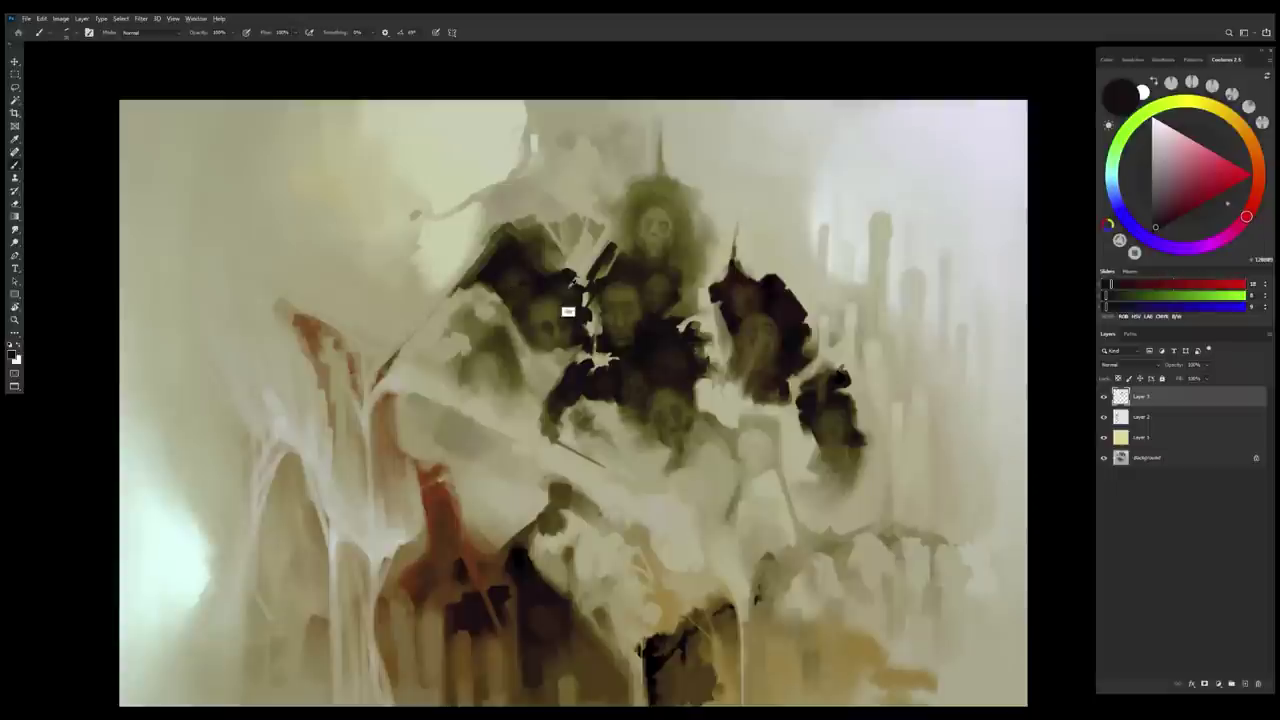
Rework the dark edge between the olive face and the central form with sampled dark olive and near-black tones
{"action": "left_click", "coordinate": [567, 293], "text": "alt"}
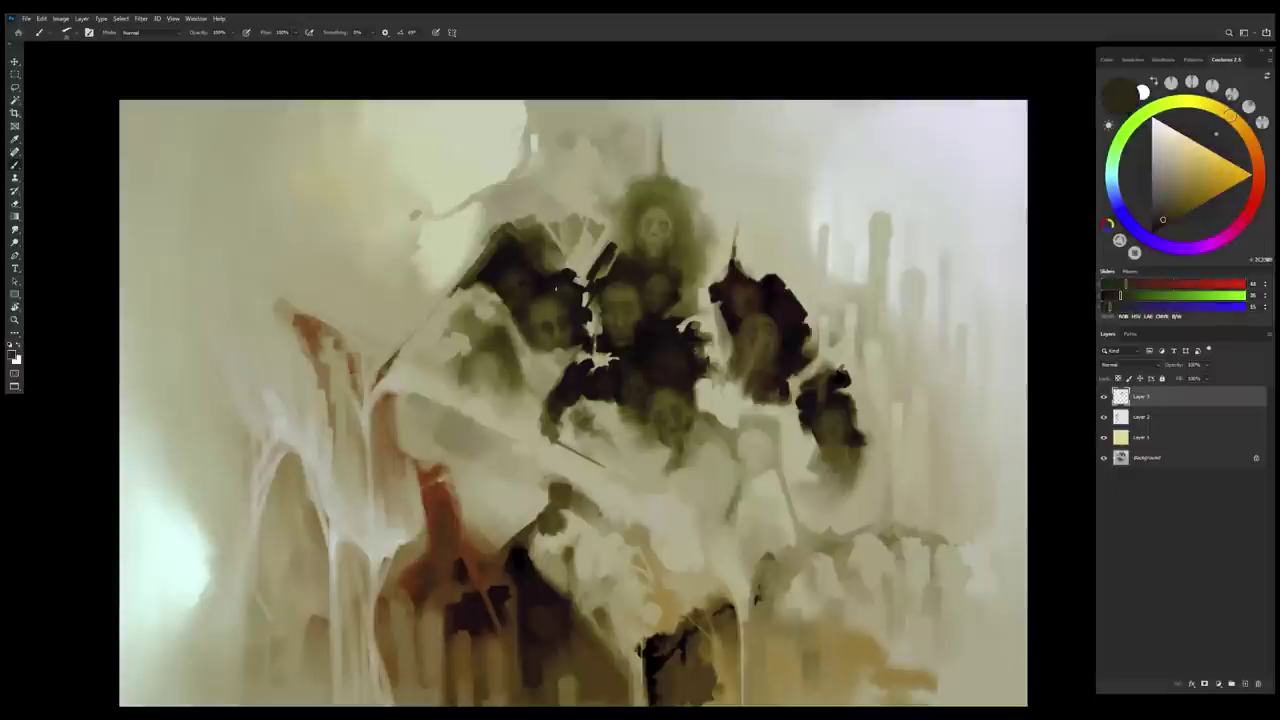
{"action": "left_click", "coordinate": [570, 314], "text": "alt"}
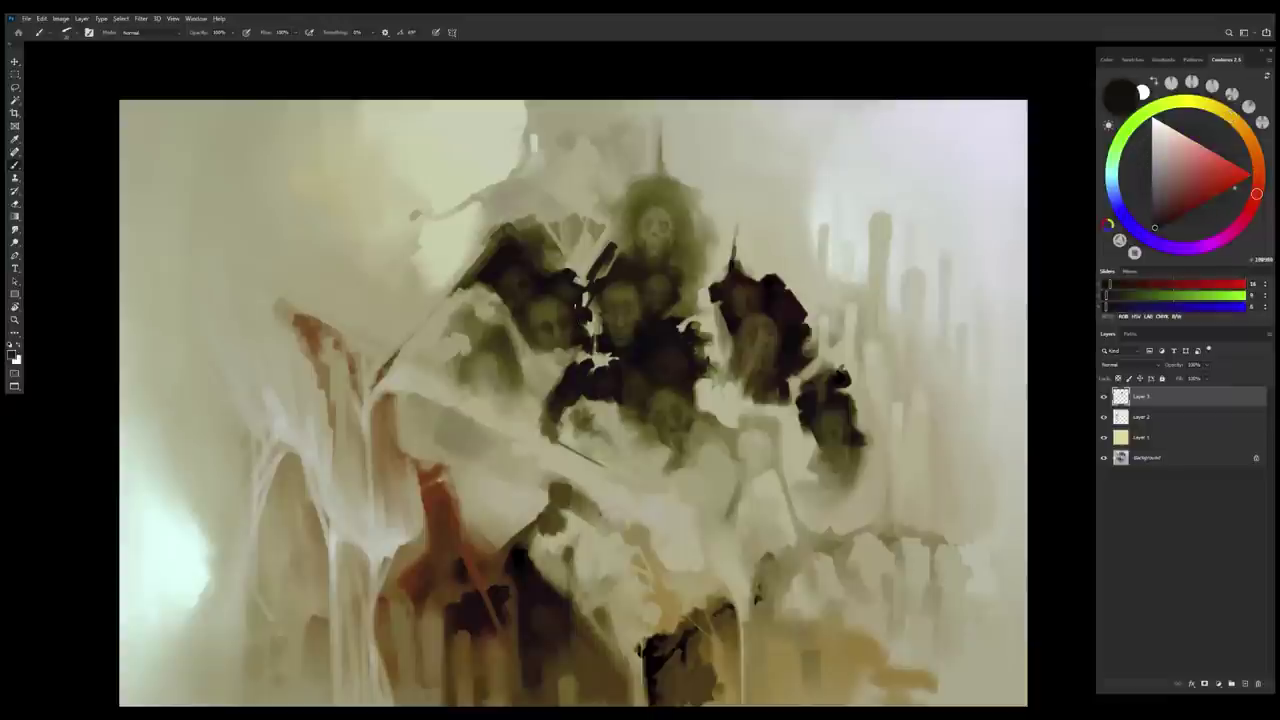
{"action": "left_click", "coordinate": [571, 323], "text": "alt"}
{"action": "left_click", "coordinate": [573, 308], "text": "alt"}
{"action": "left_click", "coordinate": [574, 300], "text": "alt"}
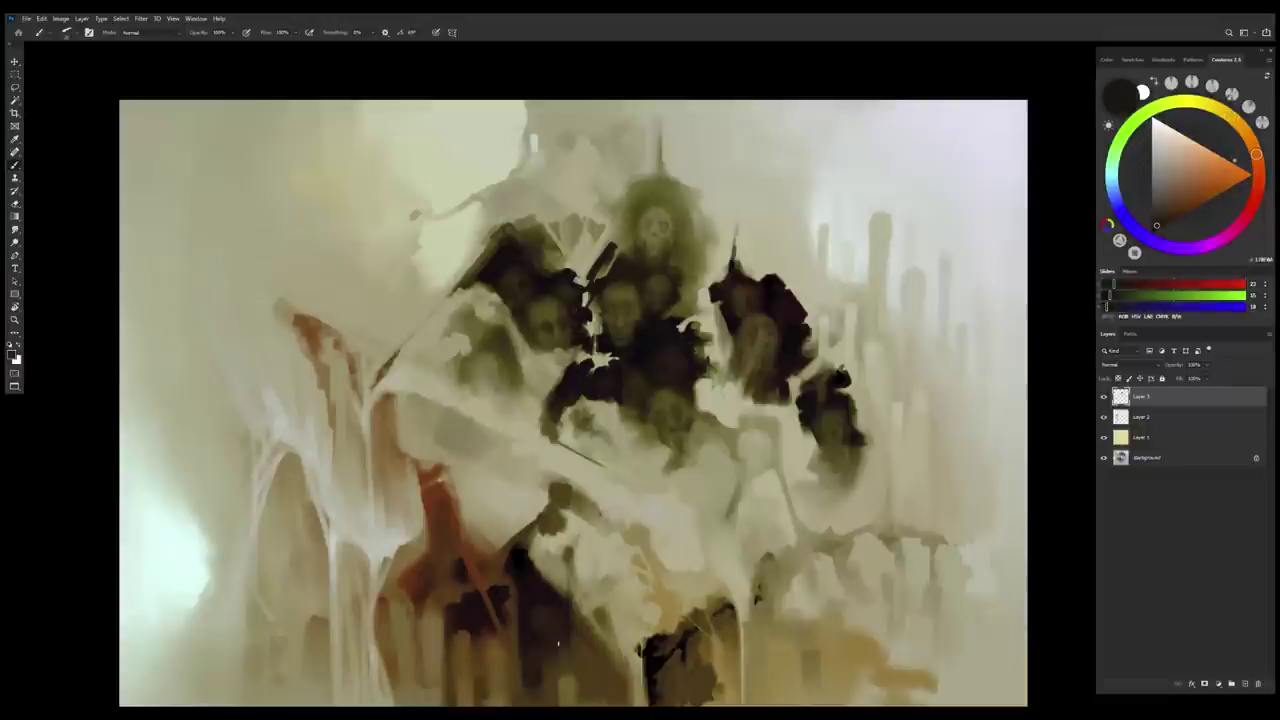
Rework the eye and brow area of the small outer form's face with sampled olive and near-black tones
{"action": "left_click", "coordinate": [842, 432], "text": "alt"}
{"action": "left_click", "coordinate": [832, 426], "text": "alt"}
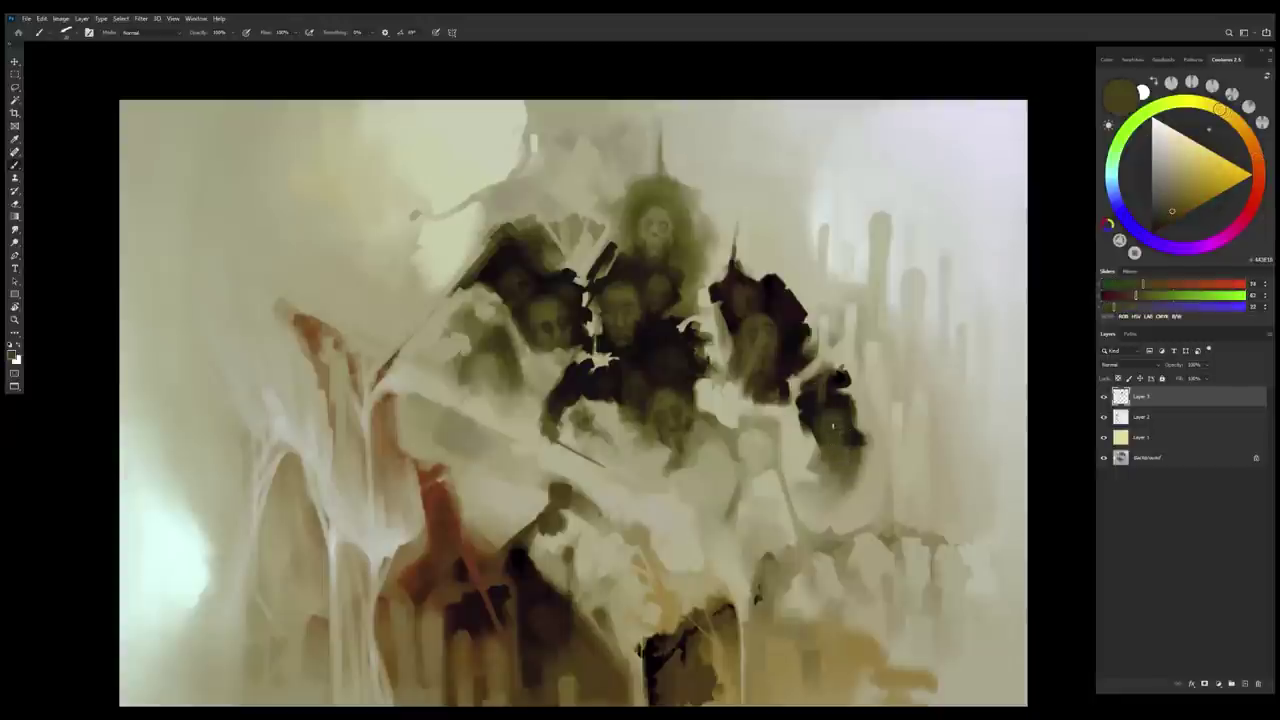
{"action": "left_click", "coordinate": [825, 421], "text": "alt"}
{"action": "left_click", "coordinate": [543, 362], "text": "alt"}
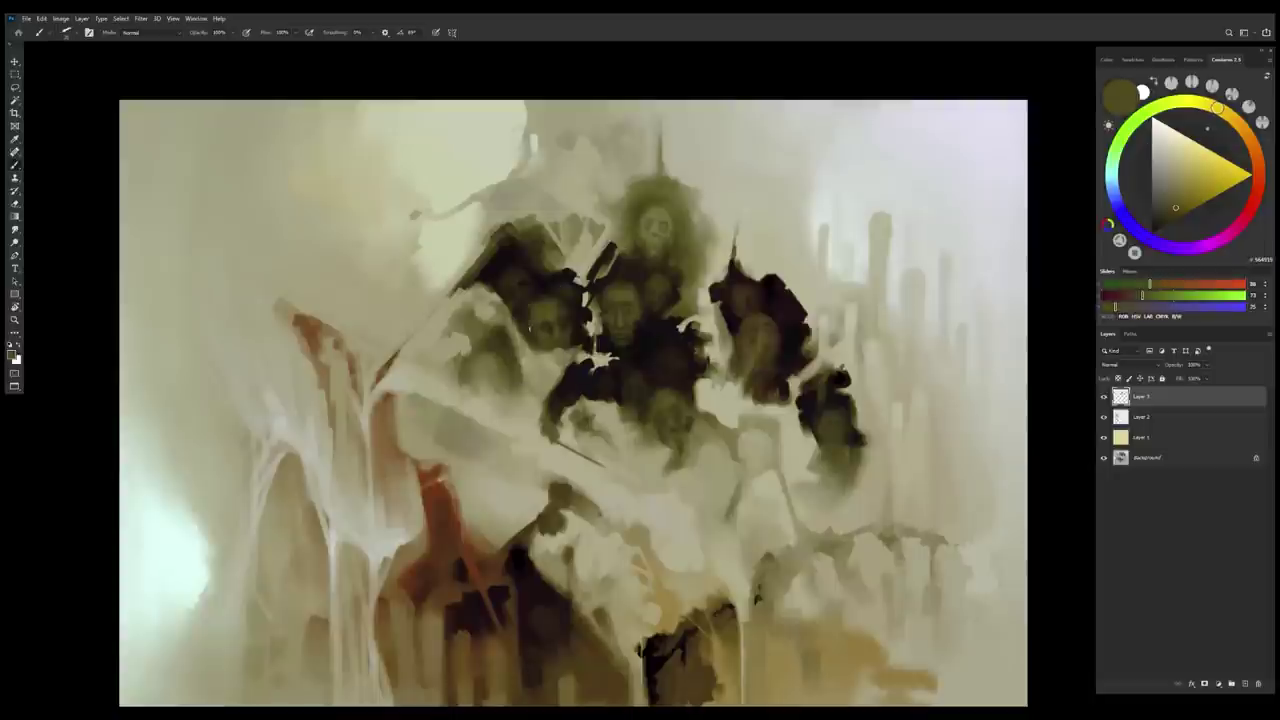
{"action": "left_click", "coordinate": [843, 422], "text": "alt"}
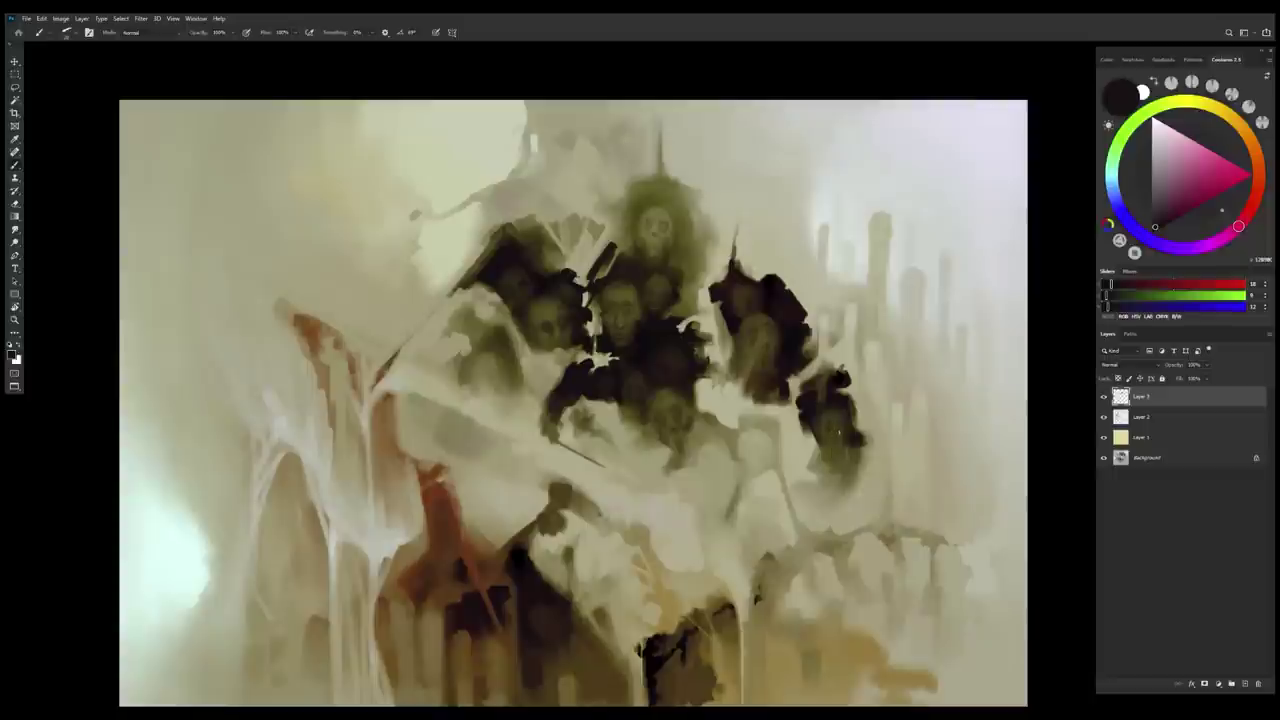
{"action": "left_click", "coordinate": [838, 415], "text": "alt"}
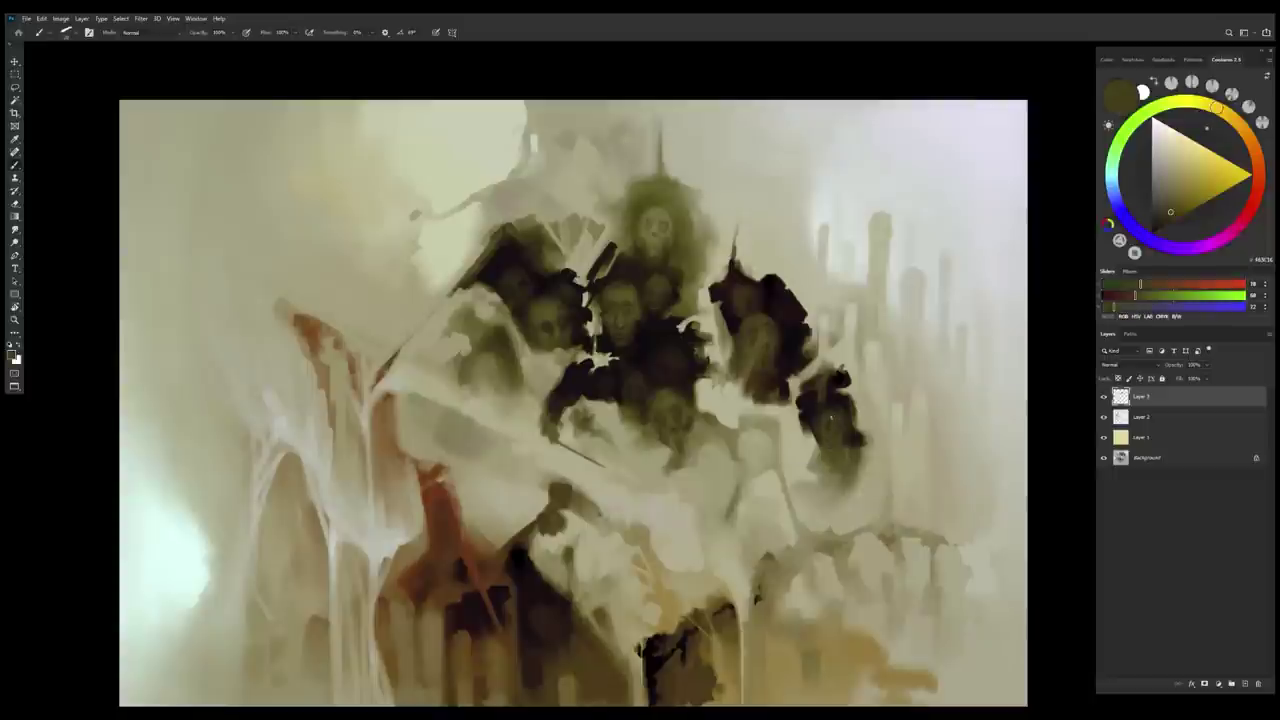
Shape the dark area above the small outer face's forehead with sampled near-black and dark olive tones
{"action": "left_click", "coordinate": [820, 392], "text": "alt"}
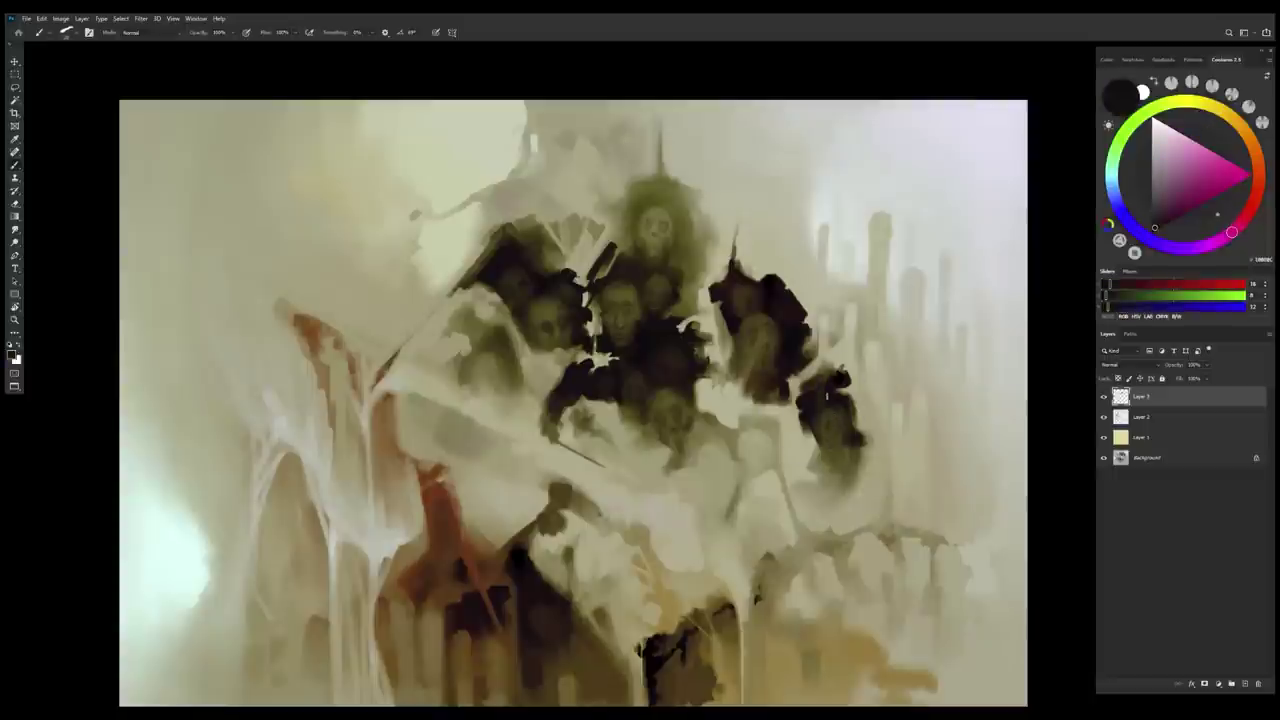
{"action": "left_click", "coordinate": [832, 372], "text": "alt"}
{"action": "left_click", "coordinate": [828, 380], "text": "alt"}
{"action": "left_click", "coordinate": [828, 380], "text": "alt"}
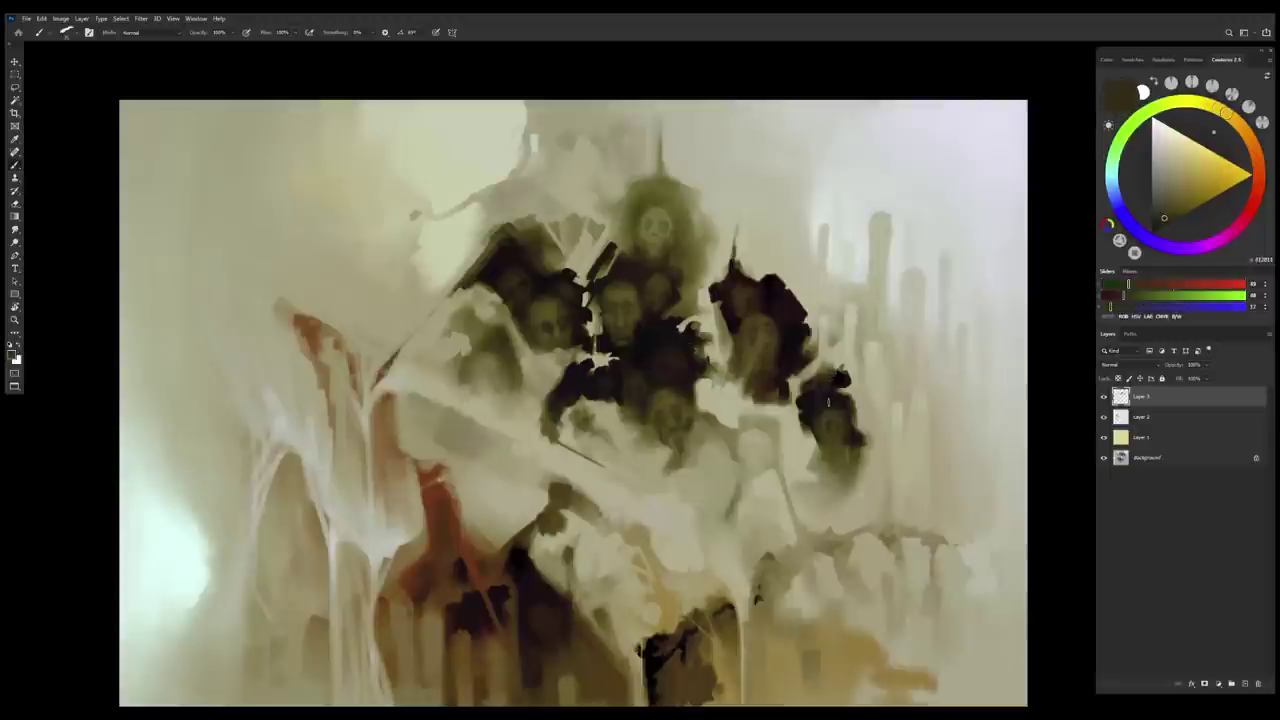
Model the small outer face's nose, mouth and cheeks with sampled dark brown and olive tones
{"action": "left_click", "coordinate": [828, 431], "text": "alt"}
{"action": "left_click", "coordinate": [812, 444], "text": "alt"}
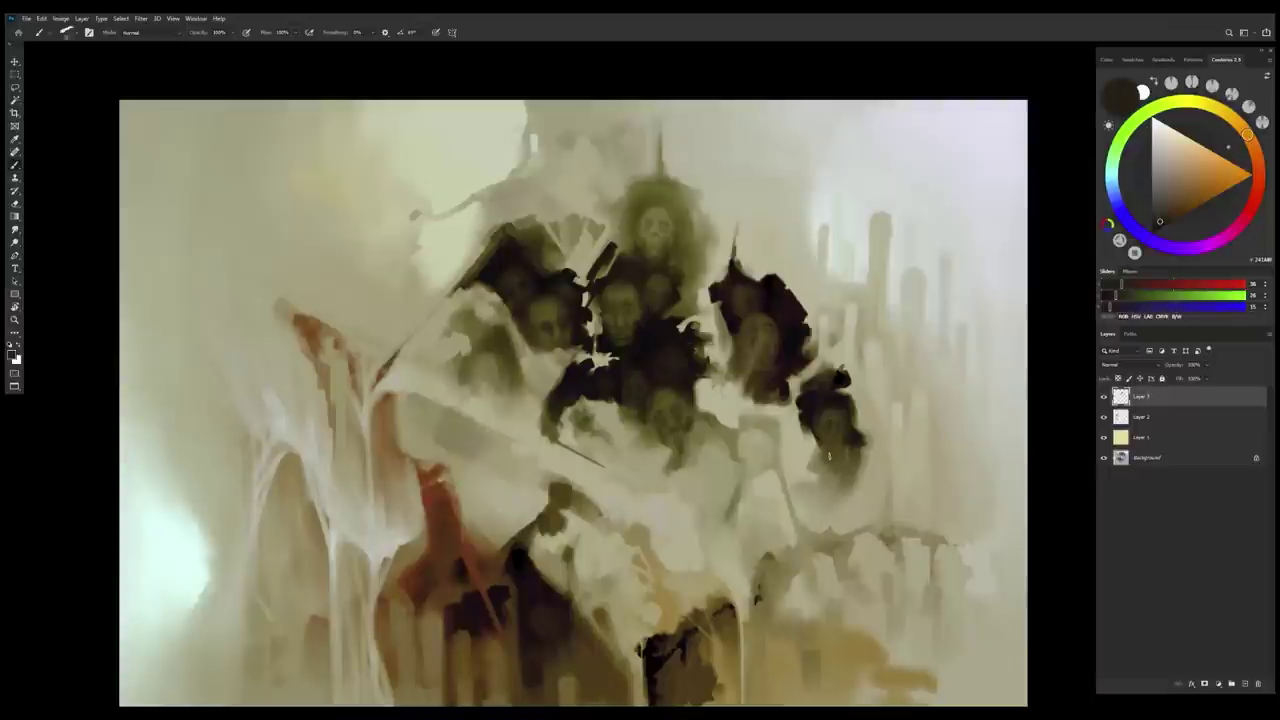
{"action": "left_click", "coordinate": [836, 445], "text": "alt"}
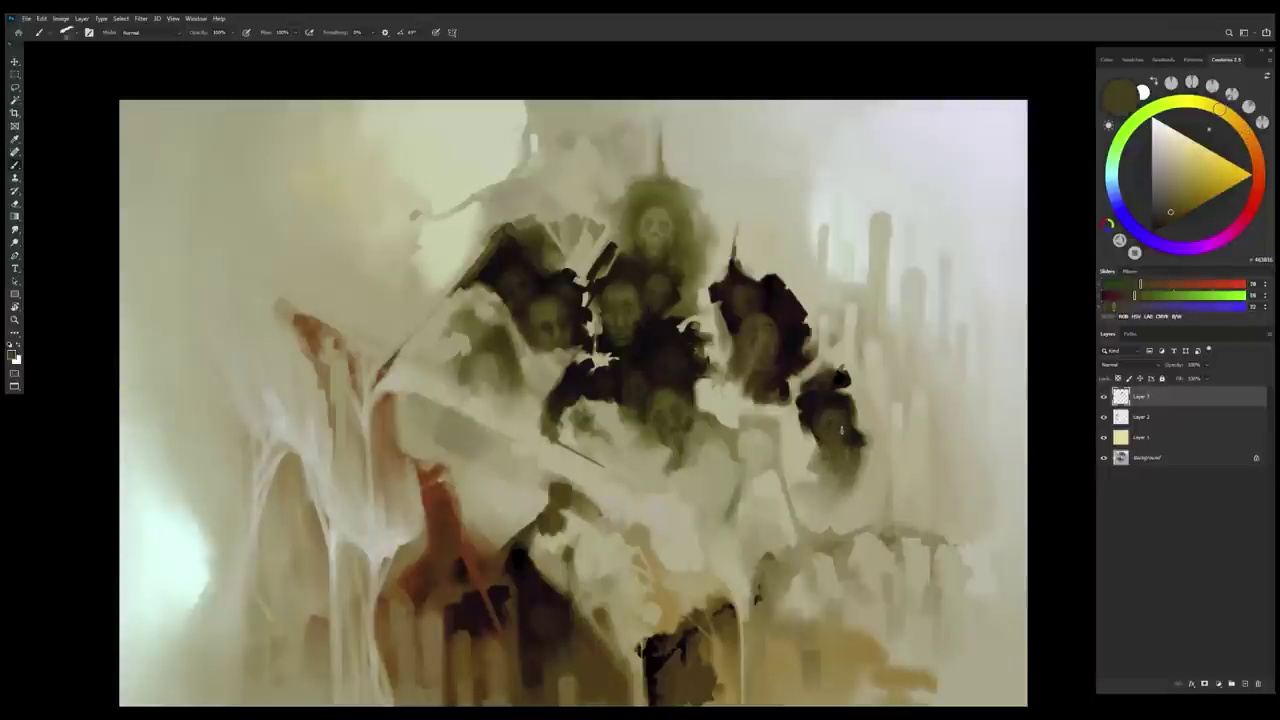
{"action": "left_click", "coordinate": [838, 438], "text": "alt"}
{"action": "left_click", "coordinate": [829, 442], "text": "alt"}
{"action": "left_click", "coordinate": [827, 447], "text": "alt"}
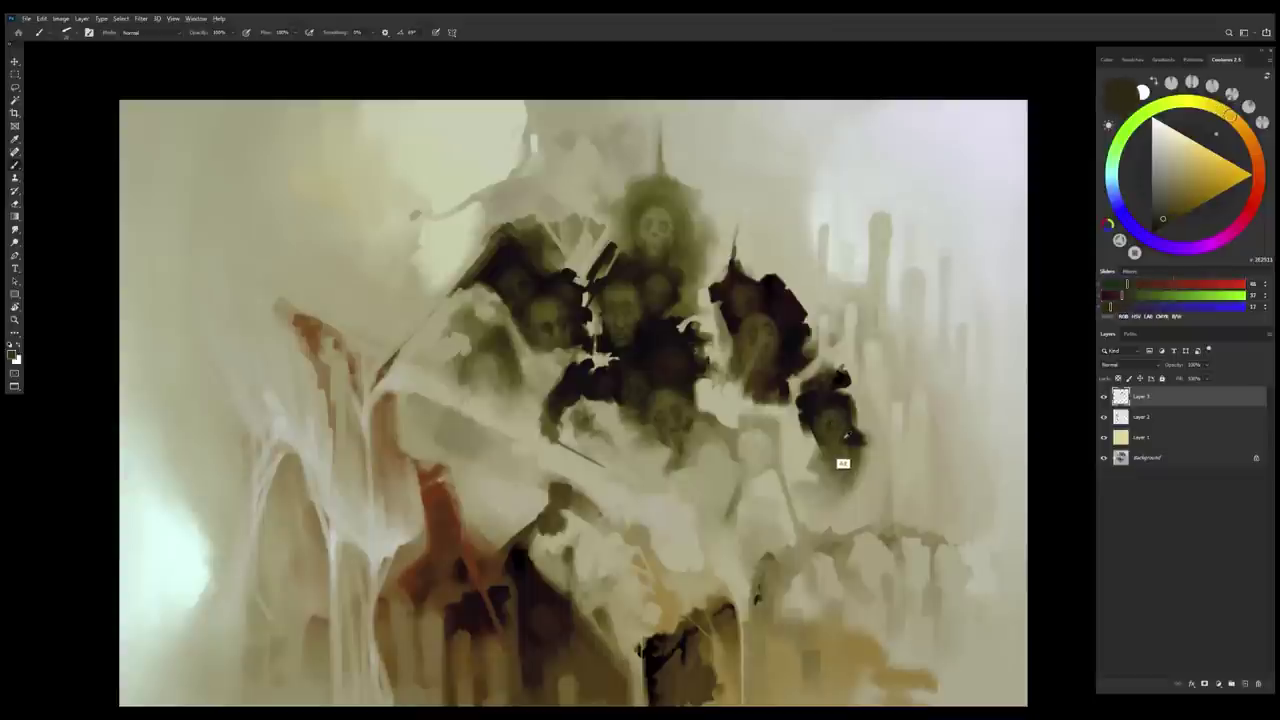
Refine the small outer face's jaw and cheek contours with sampled olive and dark olive-brown tones
{"action": "left_click", "coordinate": [842, 452], "text": "alt"}
{"action": "left_click", "coordinate": [829, 444], "text": "alt"}
{"action": "left_click", "coordinate": [816, 431], "text": "alt"}
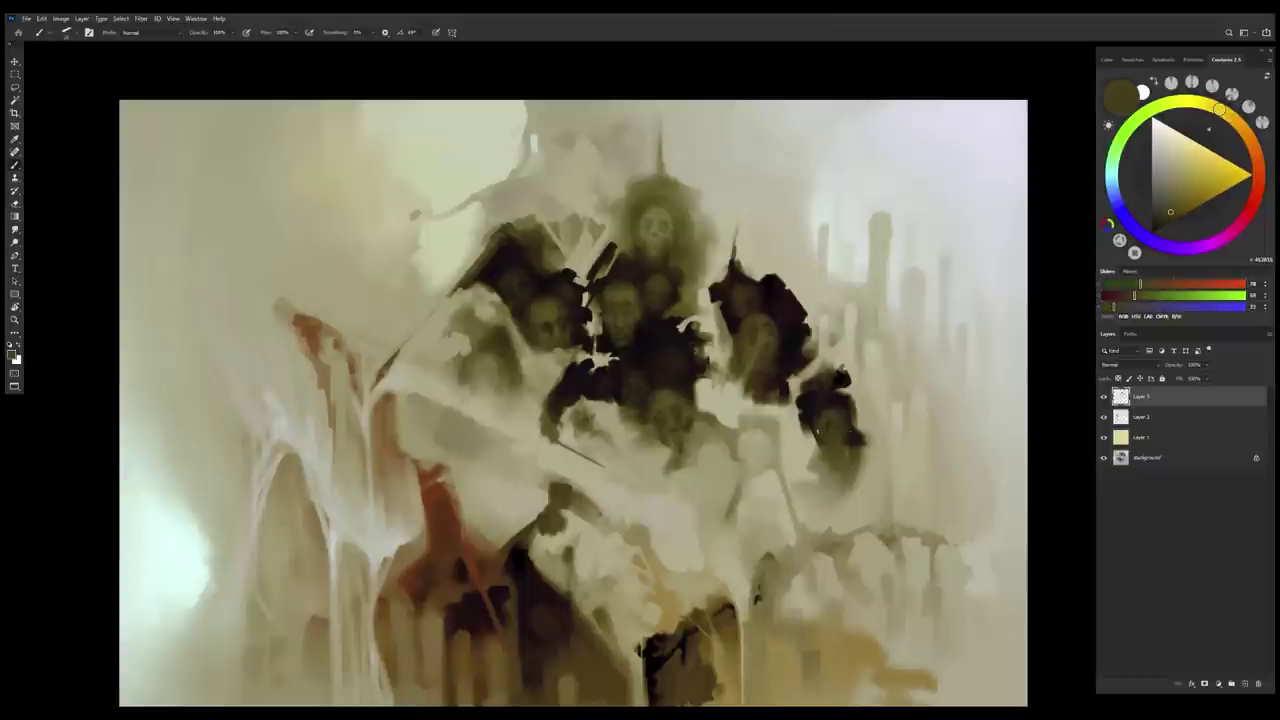
{"action": "left_click", "coordinate": [822, 438], "text": "alt"}
{"action": "left_click", "coordinate": [833, 427], "text": "alt"}
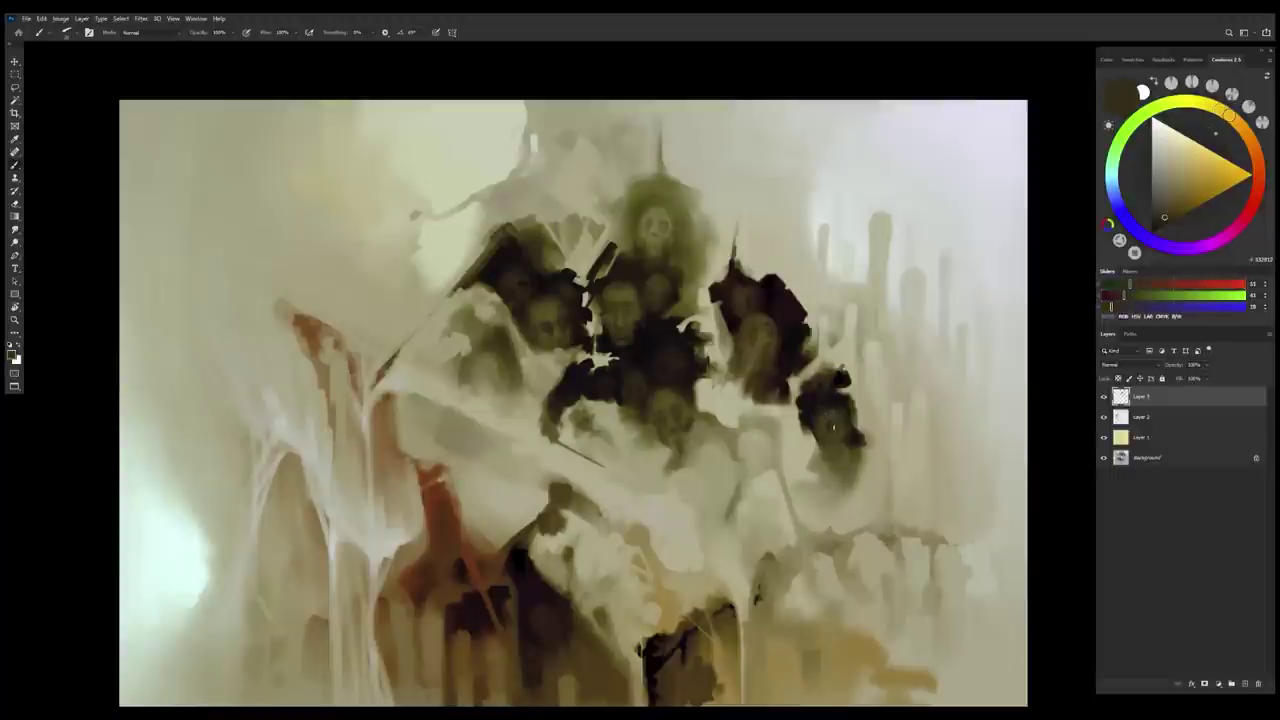
{"action": "left_click", "coordinate": [829, 428], "text": "alt"}
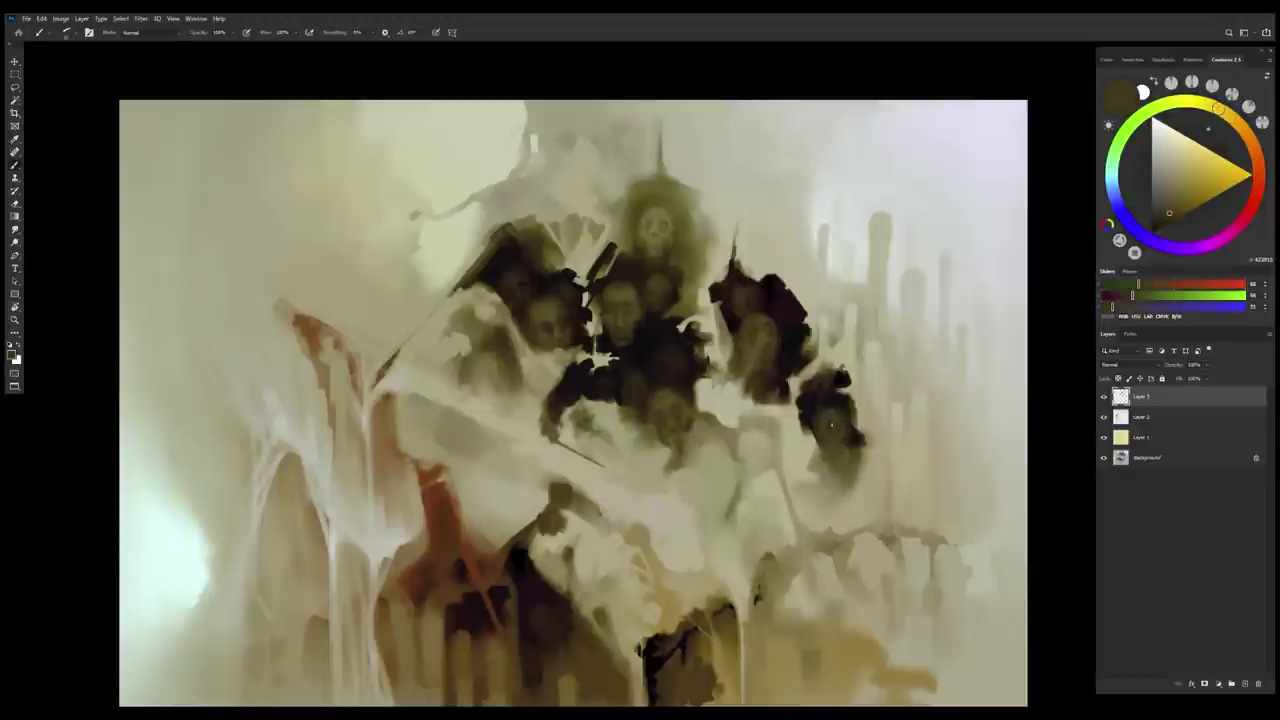
{"action": "left_click", "coordinate": [825, 434], "text": "alt"}
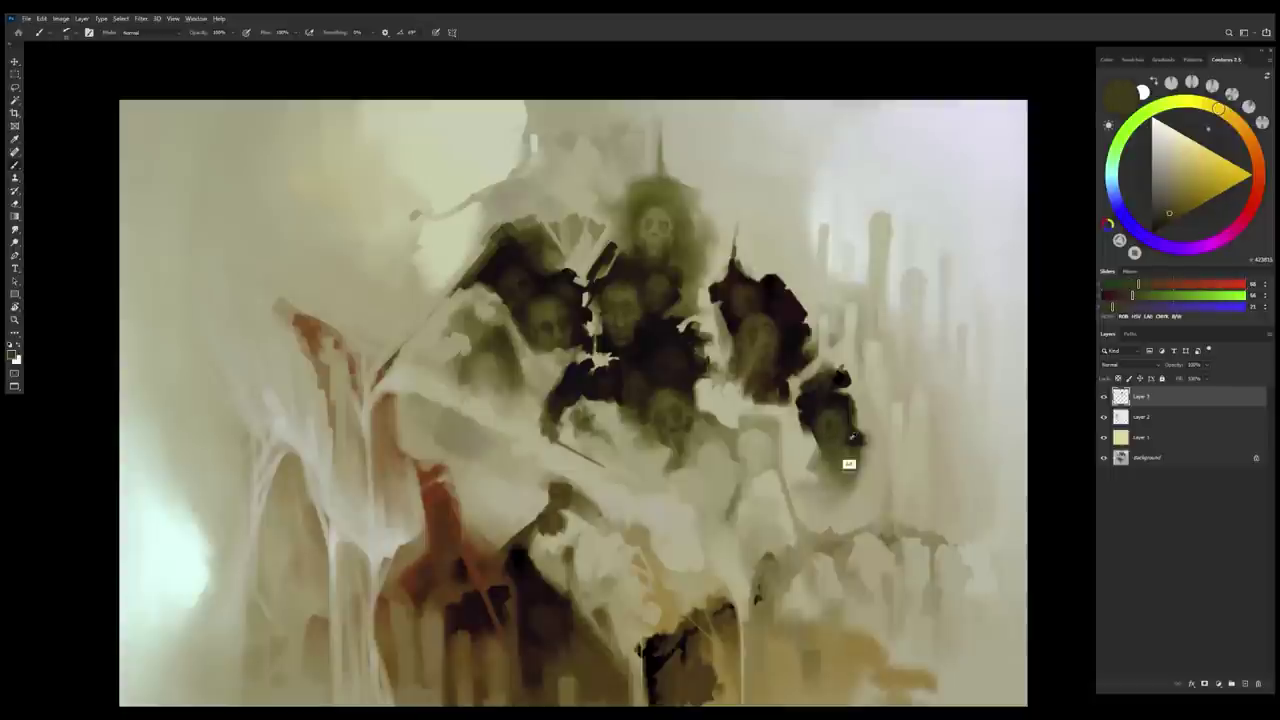
Darken the small outer face's mouth and chin shadows with sampled near-black and dark brown tones
{"action": "left_click", "coordinate": [846, 440], "text": "alt"}
{"action": "left_click", "coordinate": [830, 442], "text": "alt"}
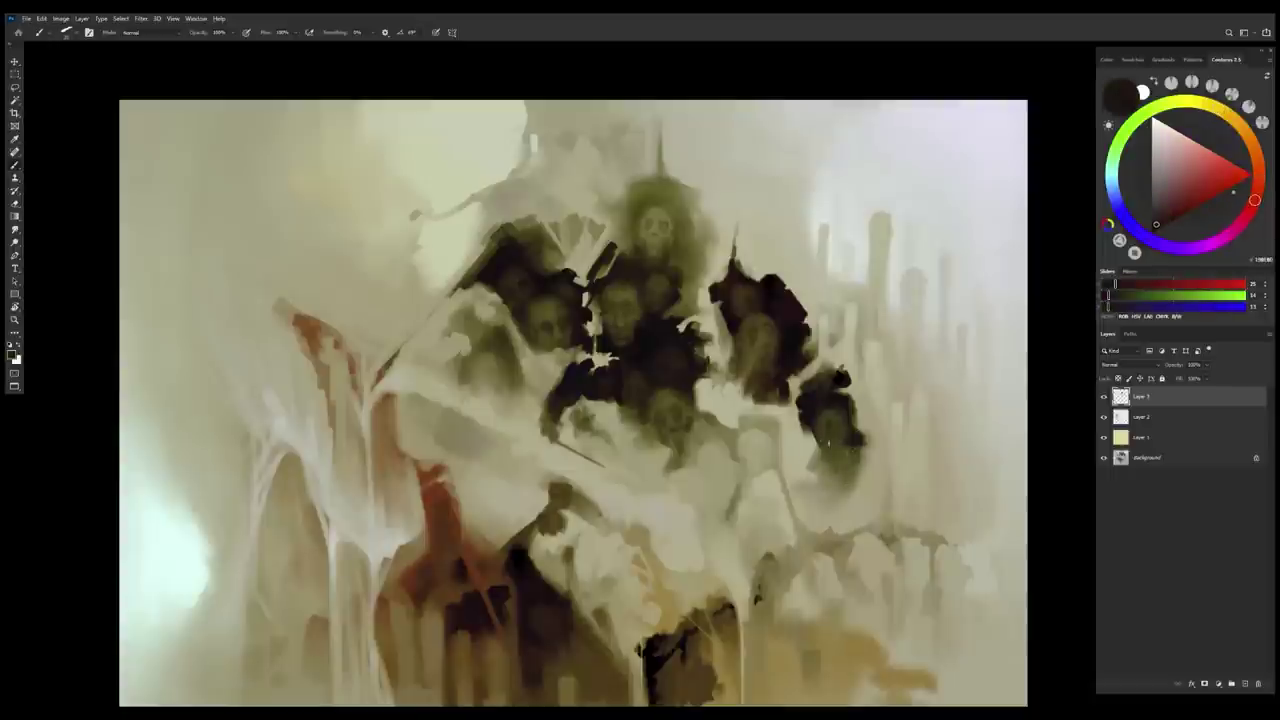
{"action": "left_click", "coordinate": [833, 442], "text": "alt"}
{"action": "left_click", "coordinate": [833, 440], "text": "alt"}
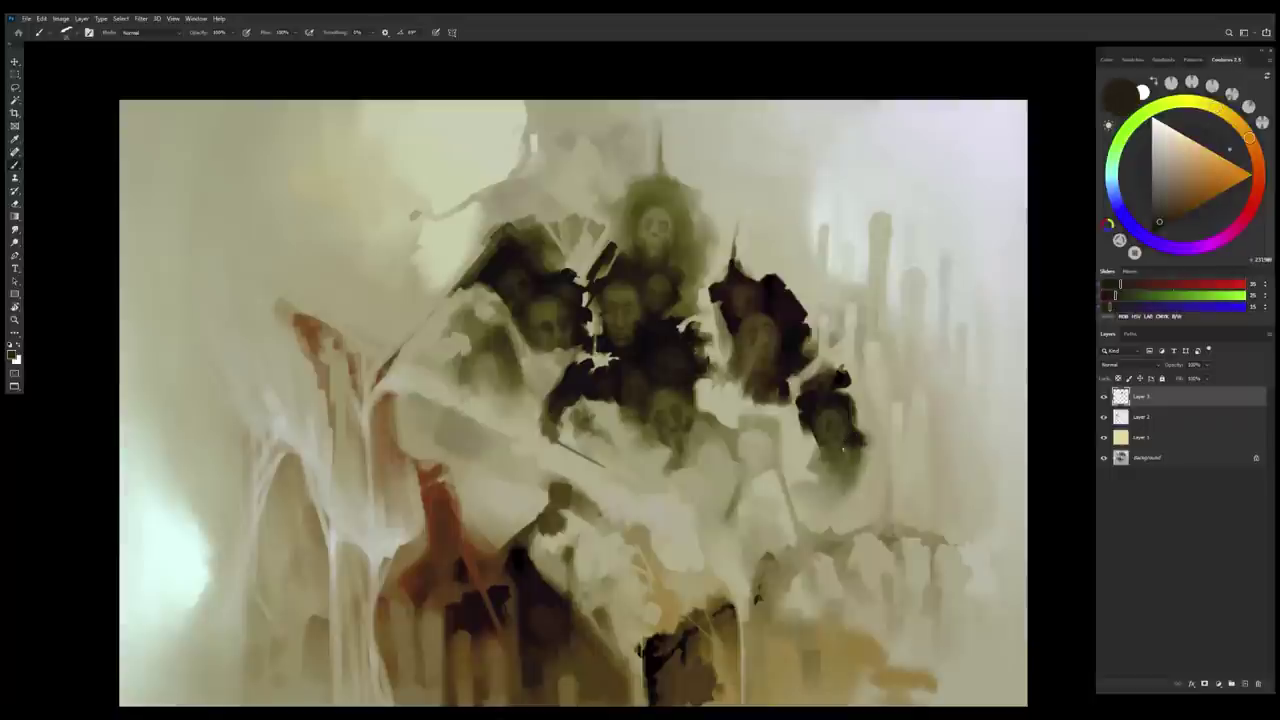
Carve the small outer face's chin and neck by painting sampled pale beige beneath its jaw
{"action": "left_click", "coordinate": [830, 439], "text": "alt"}
{"action": "left_click", "coordinate": [829, 462], "text": "alt"}
{"action": "left_click", "coordinate": [829, 468], "text": "alt"}
{"action": "left_click", "coordinate": [812, 444], "text": "alt"}
{"action": "left_click", "coordinate": [829, 454], "text": "alt"}
{"action": "left_click_drag", "start_coordinate": [829, 452], "coordinate": [835, 465]}
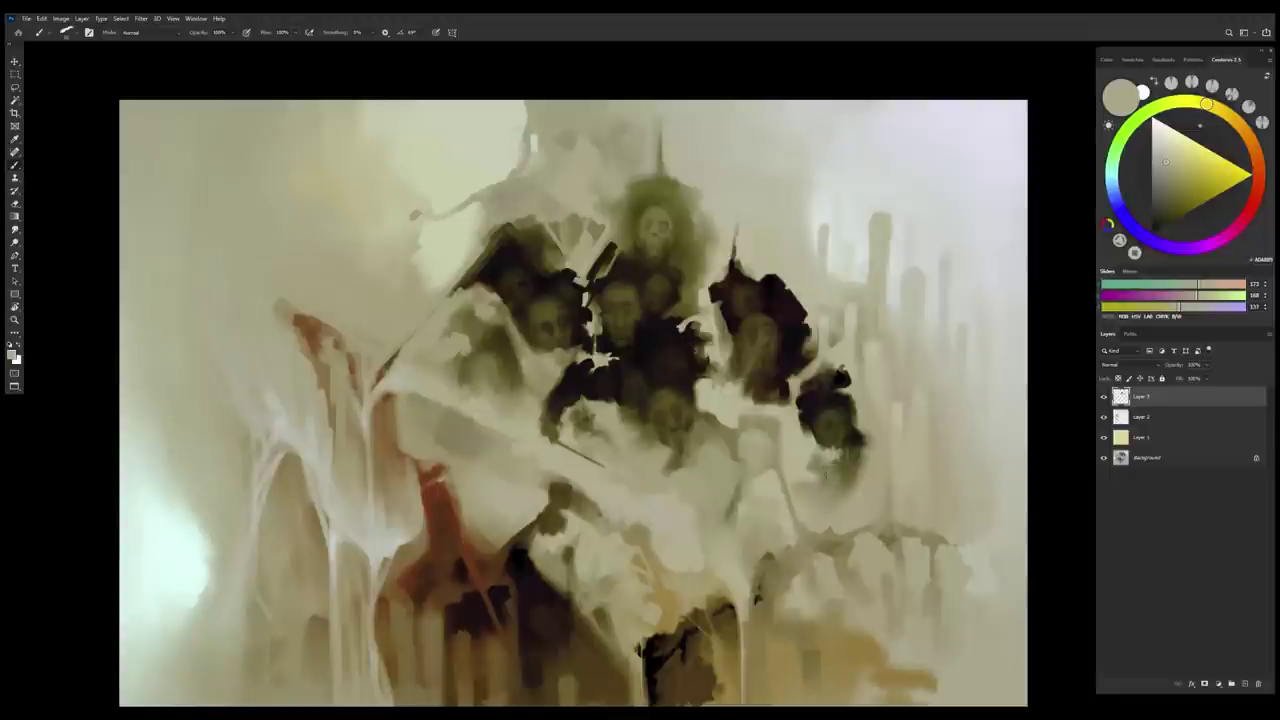
Blend the faded lower edge of the small outer form into the background with sampled pale beige strokes
{"action": "left_click", "coordinate": [826, 483], "text": "alt"}
{"action": "left_click_drag", "start_coordinate": [837, 460], "coordinate": [850, 477]}
{"action": "left_click_drag", "start_coordinate": [855, 568], "coordinate": [844, 545]}
{"action": "left_click_drag", "start_coordinate": [844, 545], "coordinate": [856, 482]}
{"action": "mouse_move", "coordinate": [786, 579]}
{"action": "left_mouse_down"}
{"action": "mouse_move", "coordinate": [784, 551]}
{"action": "mouse_move", "coordinate": [778, 562]}
{"action": "left_mouse_up"}
Paint skull-like eye sockets into the arched form's pale face with sampled olive-brown tones
{"action": "left_click_drag", "start_coordinate": [562, 330], "coordinate": [587, 375]}
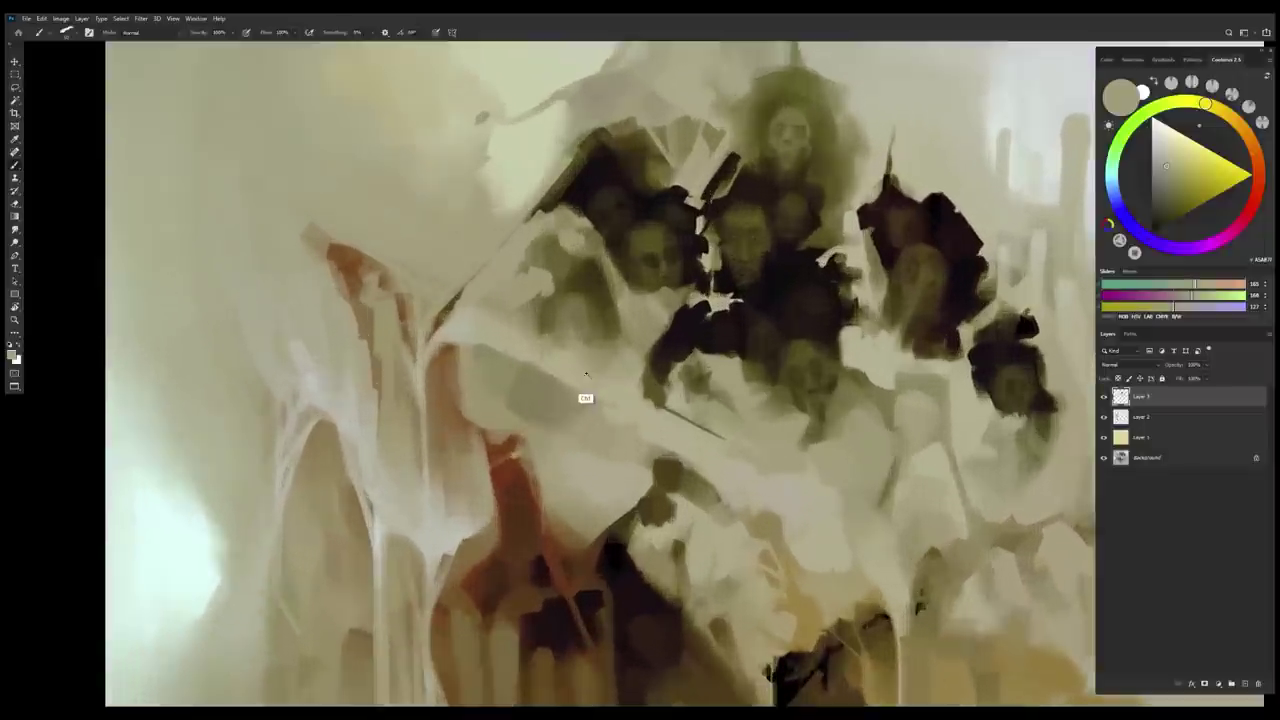
{"action": "left_click", "coordinate": [597, 322], "text": "alt"}
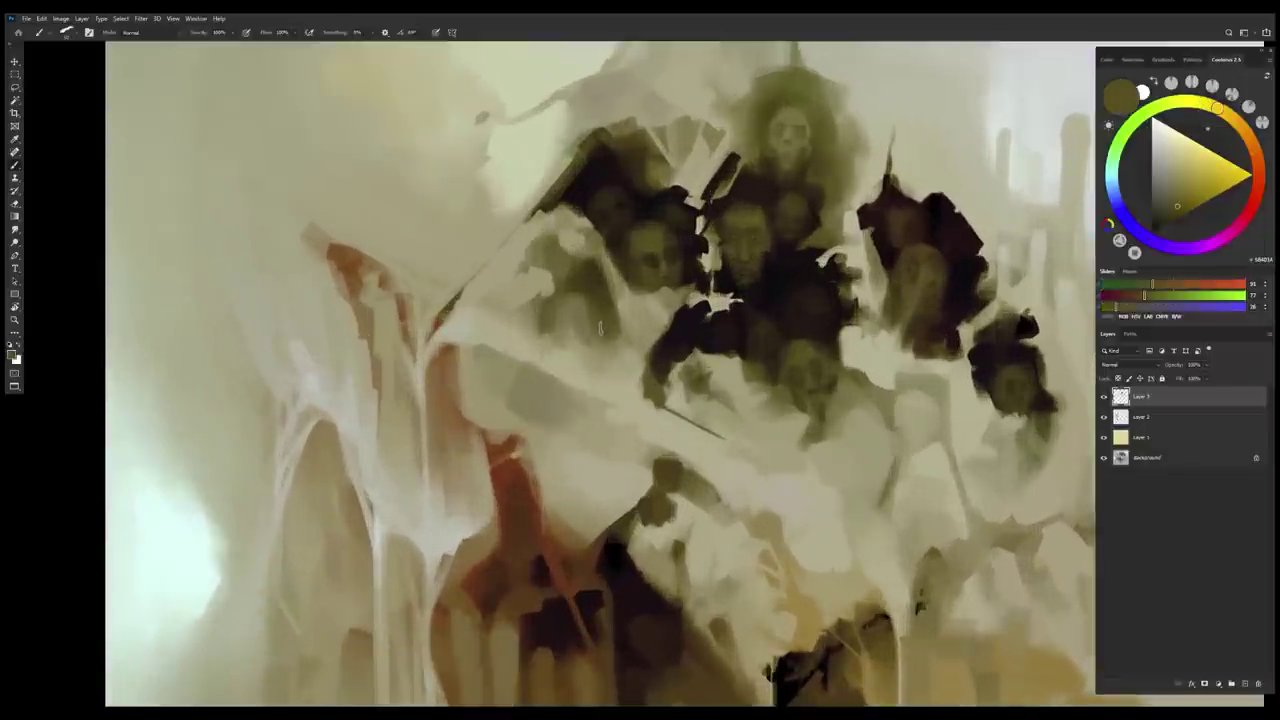
{"action": "left_click_drag", "start_coordinate": [568, 317], "coordinate": [572, 328]}
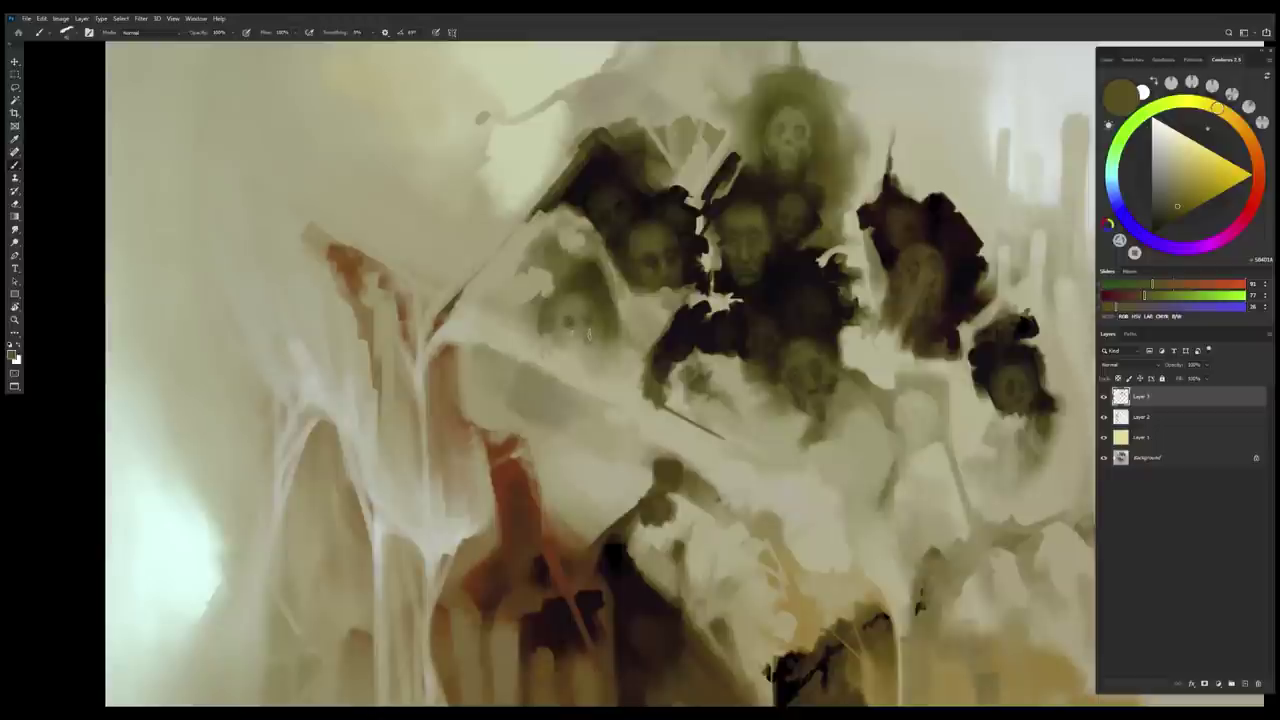
{"action": "left_click", "coordinate": [577, 320], "text": "alt"}
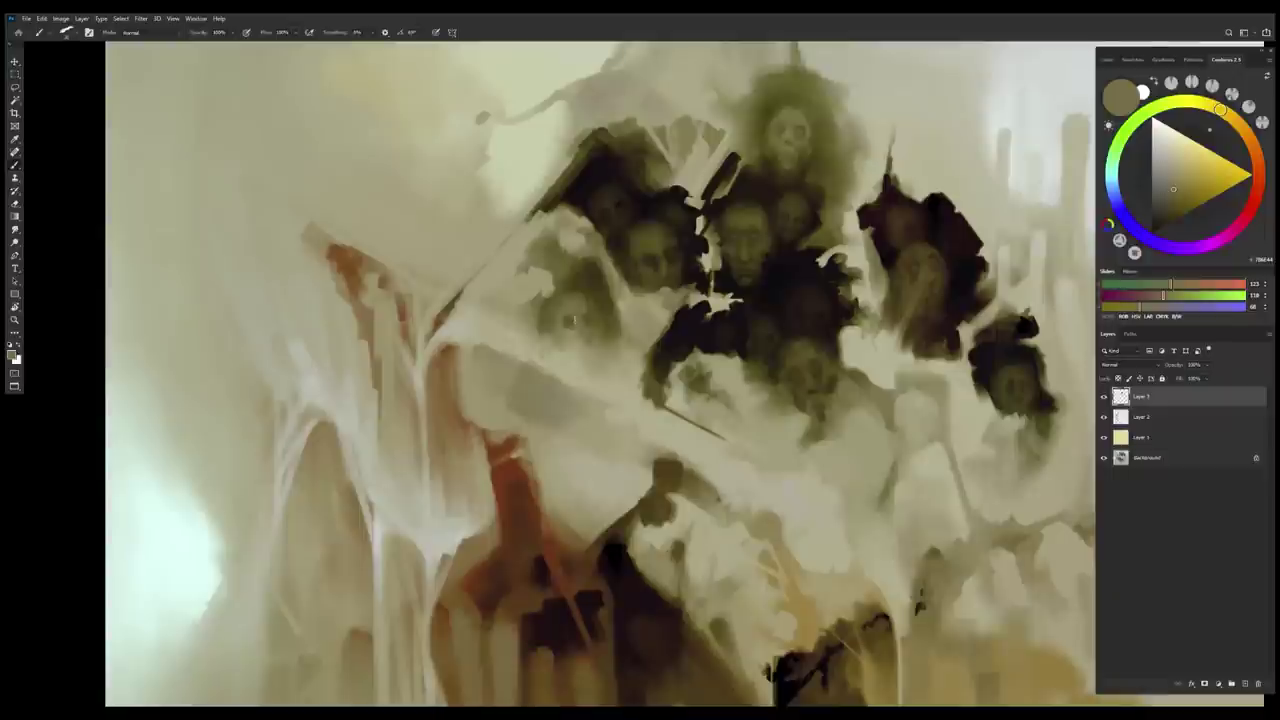
{"action": "left_click", "coordinate": [566, 322], "text": "alt"}
{"action": "left_click", "coordinate": [582, 324], "text": "alt"}
Shape the arched form's nose, cheeks and mouth area with sampled dark olive and lighter khaki tones
{"action": "left_click", "coordinate": [597, 311], "text": "alt"}
{"action": "left_click", "coordinate": [569, 340], "text": "alt"}
{"action": "left_click", "coordinate": [585, 343], "text": "alt"}
{"action": "left_click", "coordinate": [590, 344], "text": "alt"}
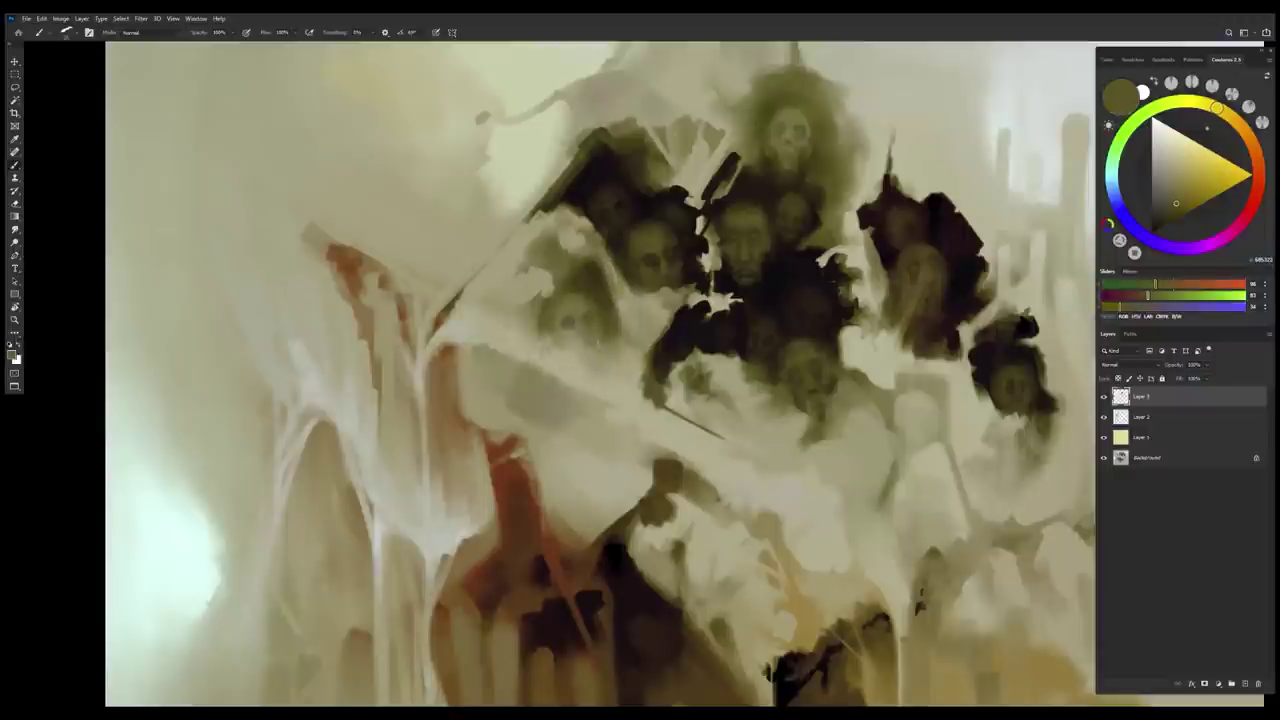
{"action": "left_click", "coordinate": [592, 340], "text": "alt"}
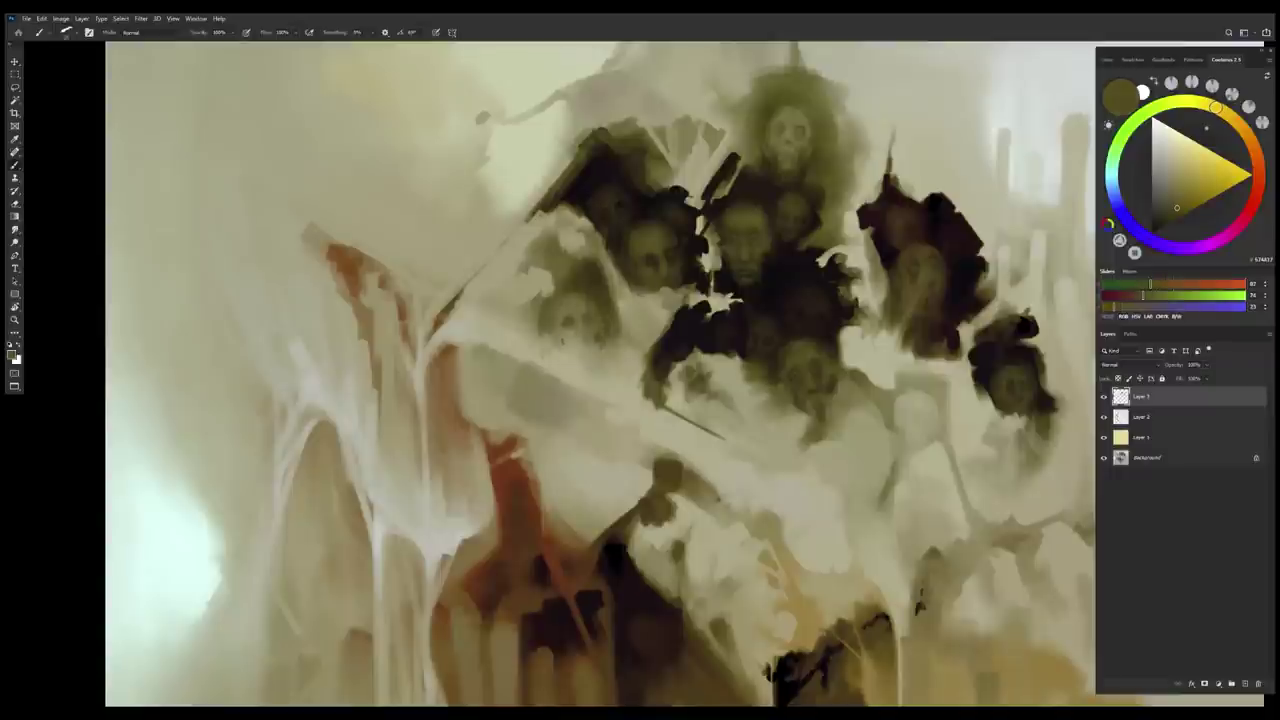
{"action": "left_click", "coordinate": [576, 348], "text": "alt"}
{"action": "left_click", "coordinate": [580, 334], "text": "alt"}
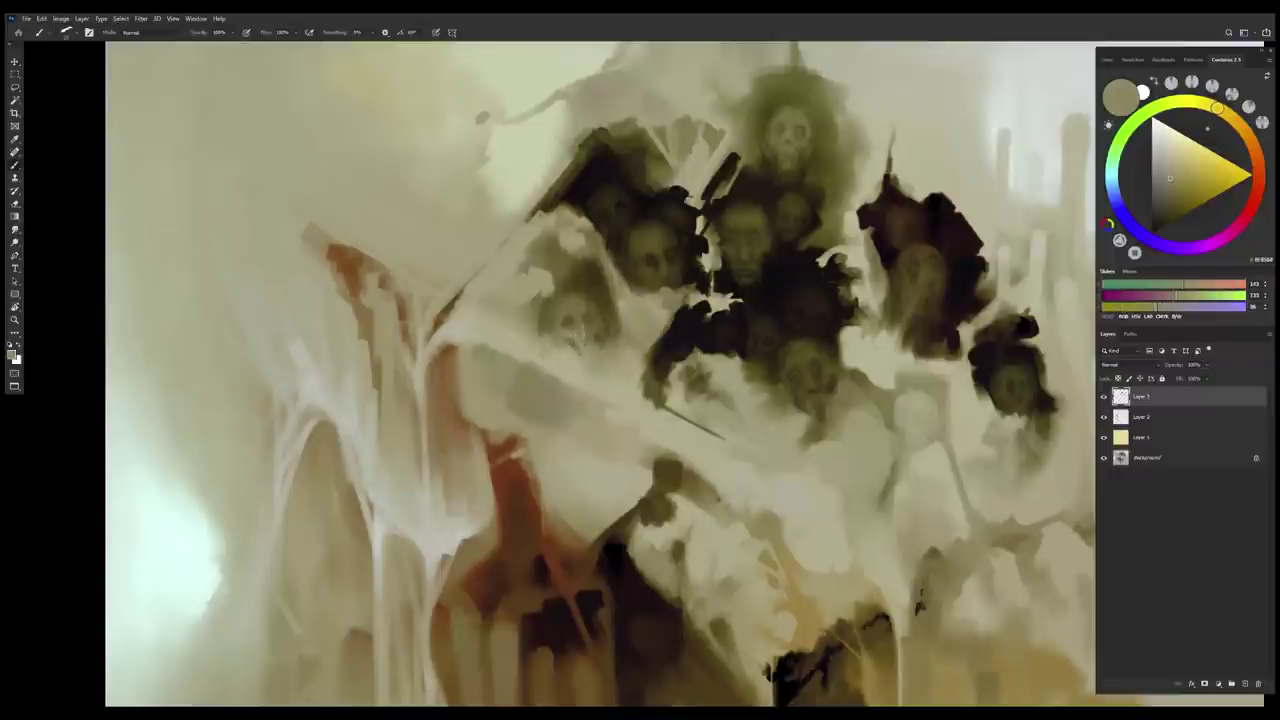
Lighten the arched form's jaw, mouth and brow with sampled pale beige and khaki tones
{"action": "left_click", "coordinate": [580, 302], "text": "alt"}
{"action": "left_click", "coordinate": [543, 337], "text": "alt"}
{"action": "left_click", "coordinate": [543, 337], "text": "alt"}
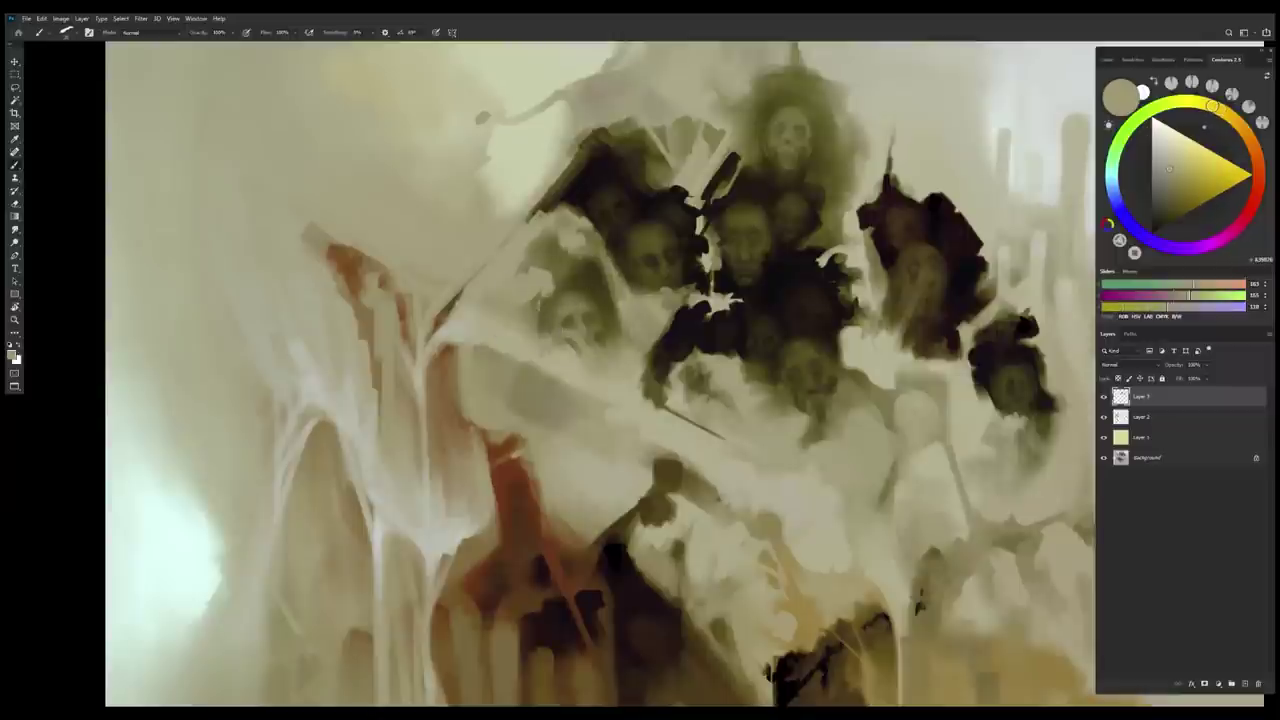
{"action": "left_click", "coordinate": [570, 344], "text": "alt"}
{"action": "left_click", "coordinate": [578, 342], "text": "alt"}
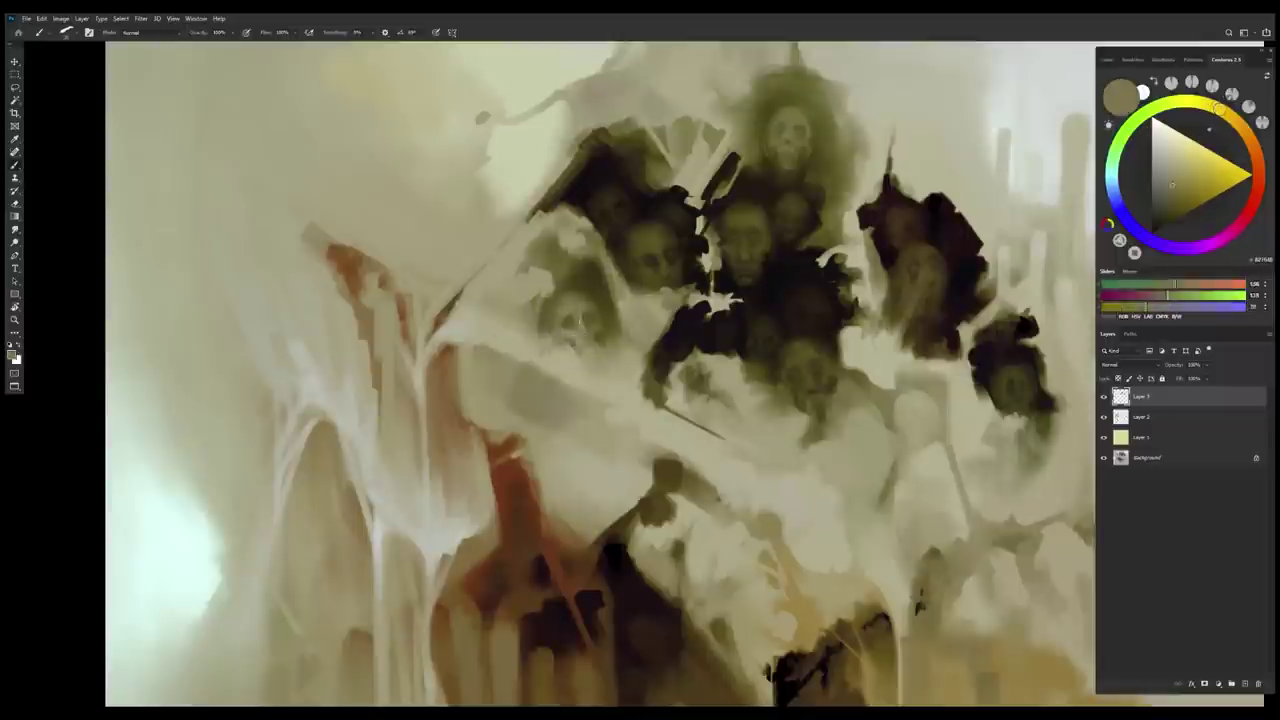
{"action": "left_click", "coordinate": [575, 316], "text": "alt"}
{"action": "left_click", "coordinate": [587, 316], "text": "alt"}
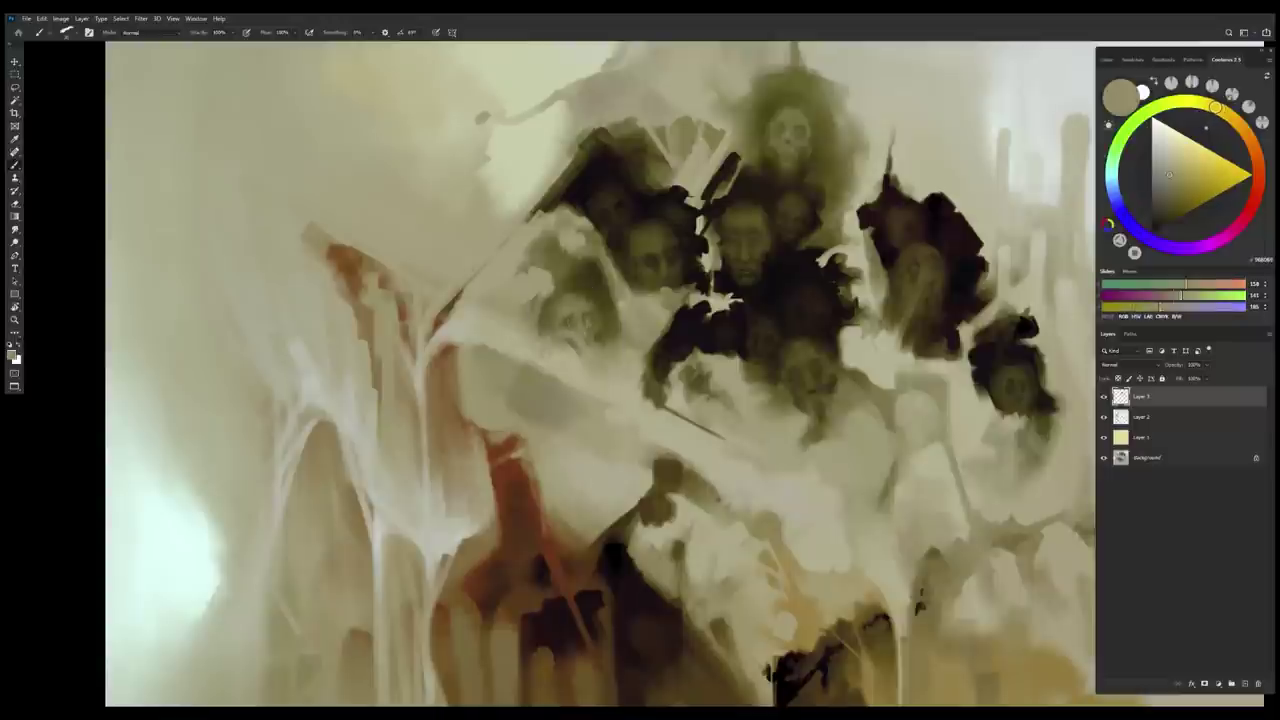
{"action": "left_click", "coordinate": [587, 314], "text": "alt"}
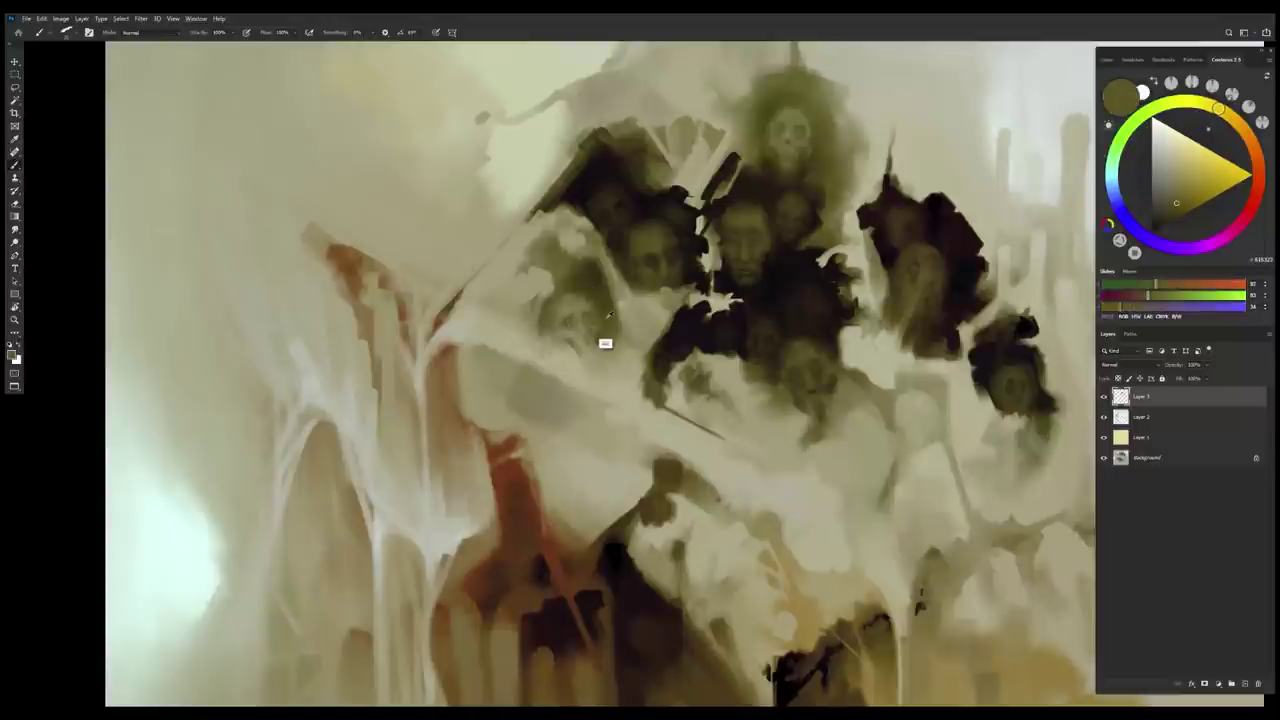
Deepen the arched face's side contour and eye shadows with sampled dark olive and muted khaki tones
{"action": "left_click", "coordinate": [598, 330], "text": "alt"}
{"action": "left_click", "coordinate": [571, 314], "text": "alt"}
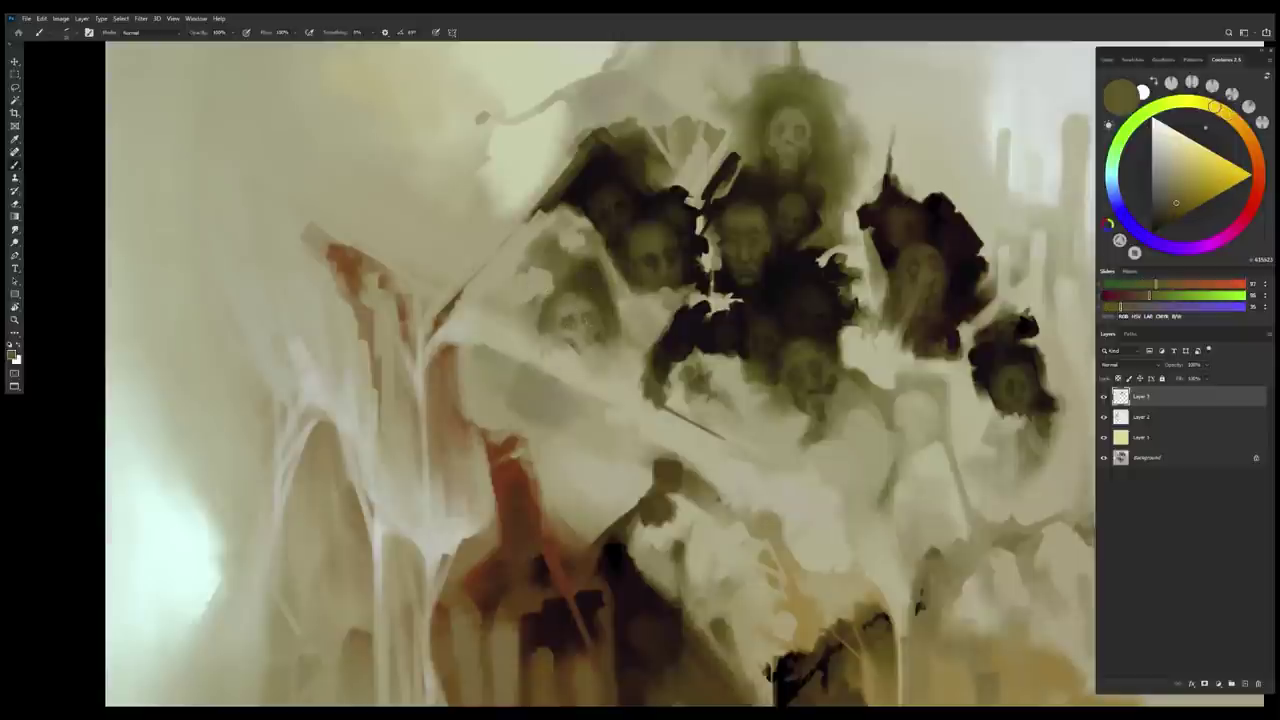
{"action": "left_click", "coordinate": [568, 323], "text": "alt"}
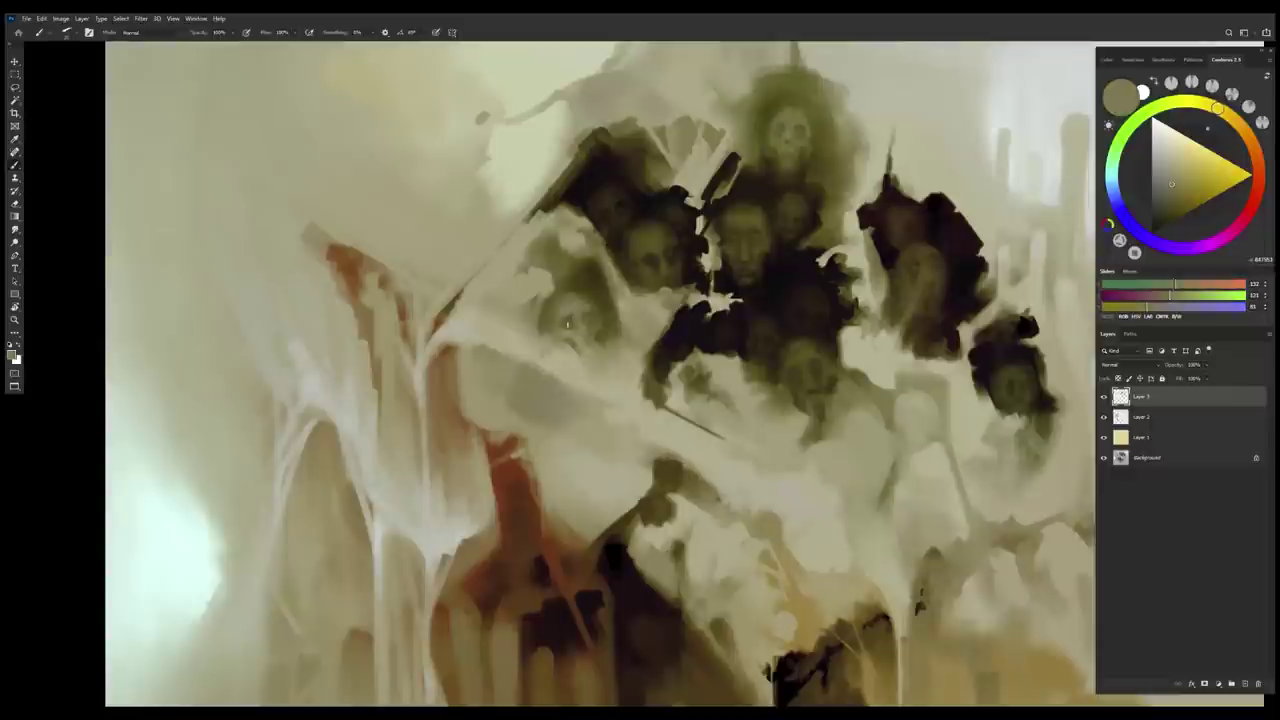
{"action": "left_click", "coordinate": [591, 351], "text": "alt"}
{"action": "left_click", "coordinate": [586, 334], "text": "alt"}
{"action": "left_click", "coordinate": [591, 340], "text": "alt"}
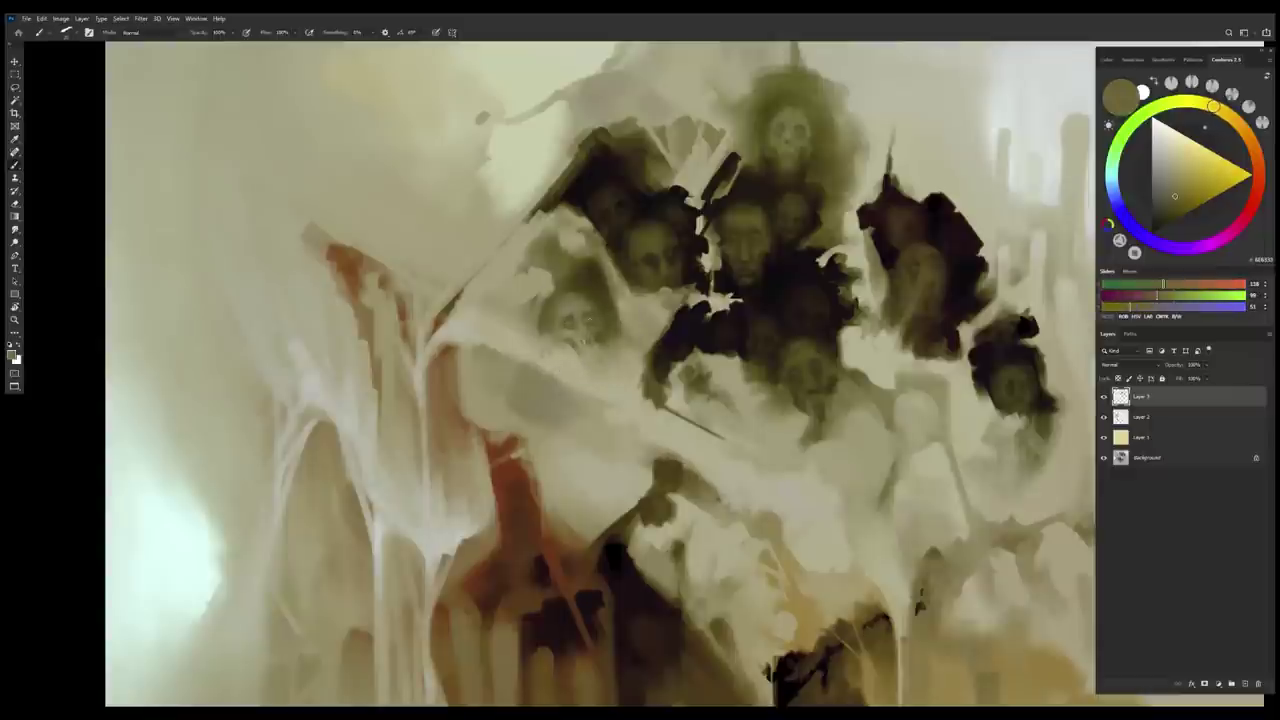
Refine the arched face's mouth and chin, softening the jaw into the background with sampled beige-olive tones
{"action": "left_click", "coordinate": [574, 357], "text": "alt"}
{"action": "left_click", "coordinate": [588, 345], "text": "alt"}
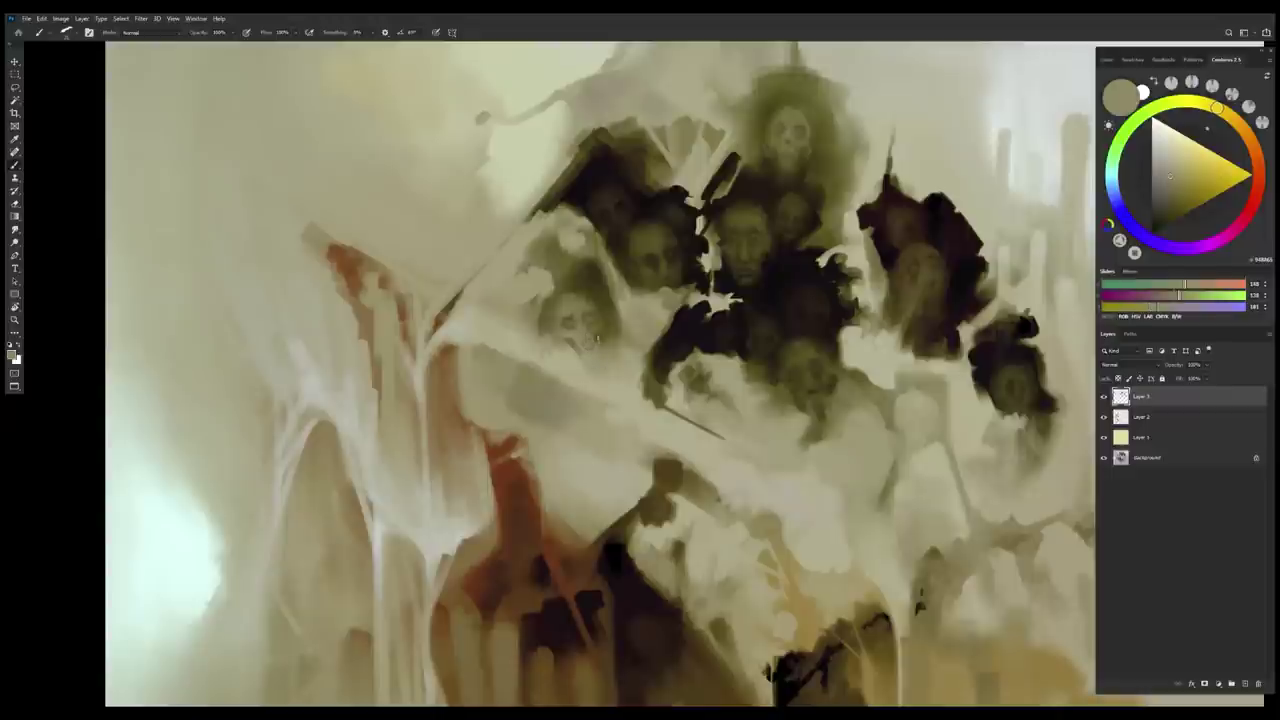
{"action": "left_click", "coordinate": [588, 345], "text": "alt"}
{"action": "left_click", "coordinate": [600, 372], "text": "alt"}
{"action": "left_click", "coordinate": [588, 350], "text": "alt"}
{"action": "left_click", "coordinate": [595, 337], "text": "alt"}
{"action": "left_click", "coordinate": [570, 334], "text": "alt"}
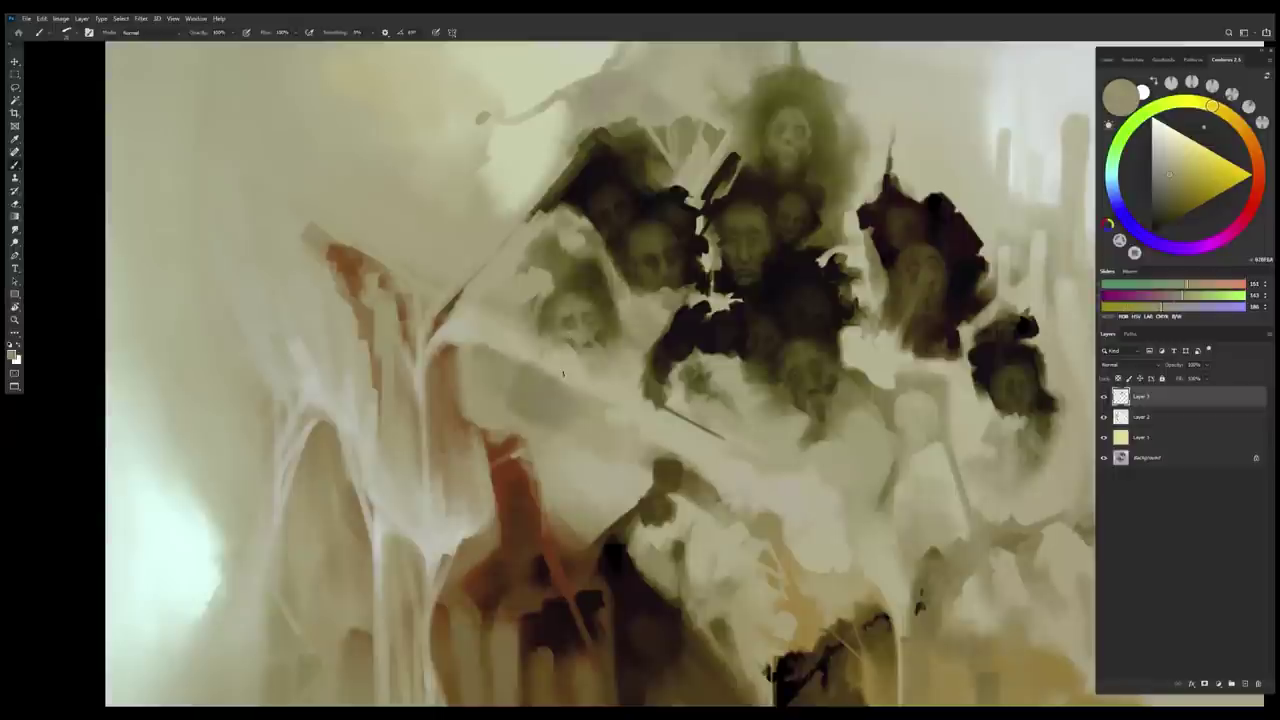
Retouch the small outer face's eye, cheek and side contours with sampled dark olive-brown tones
{"action": "left_click", "coordinate": [1013, 388], "text": "alt"}
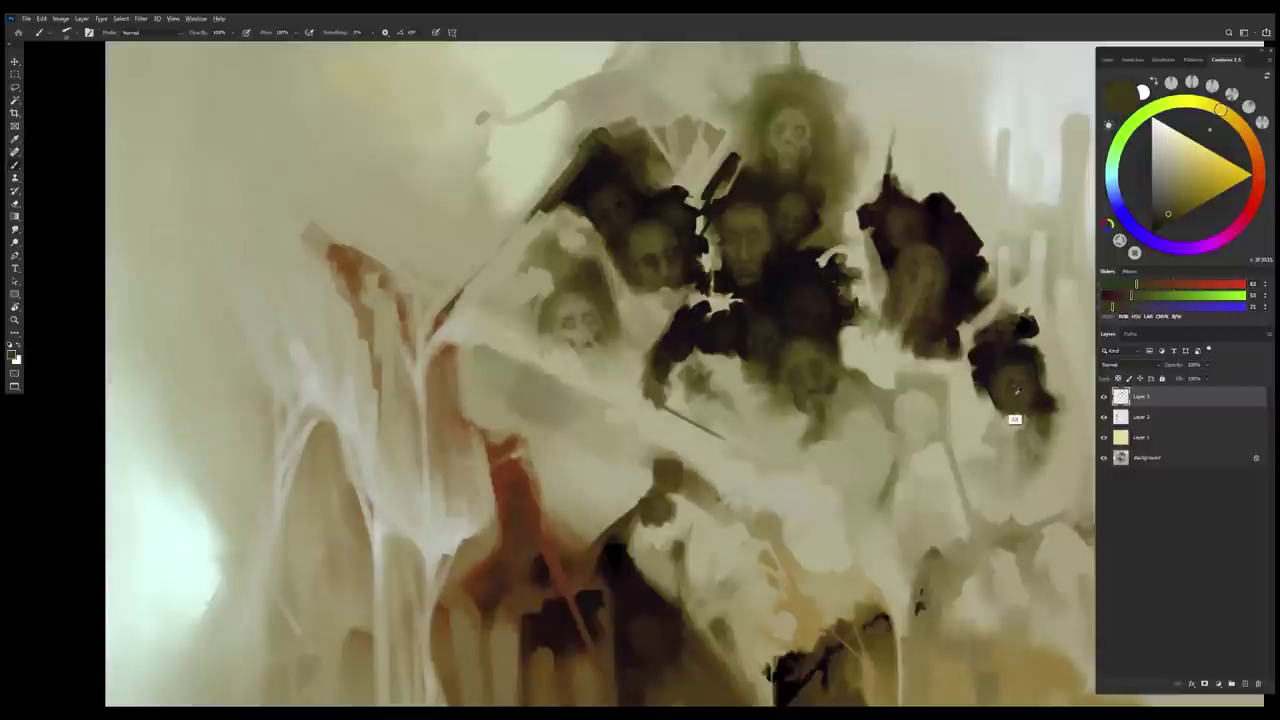
{"action": "left_click", "coordinate": [1000, 392], "text": "alt"}
{"action": "left_click", "coordinate": [1000, 378], "text": "alt"}
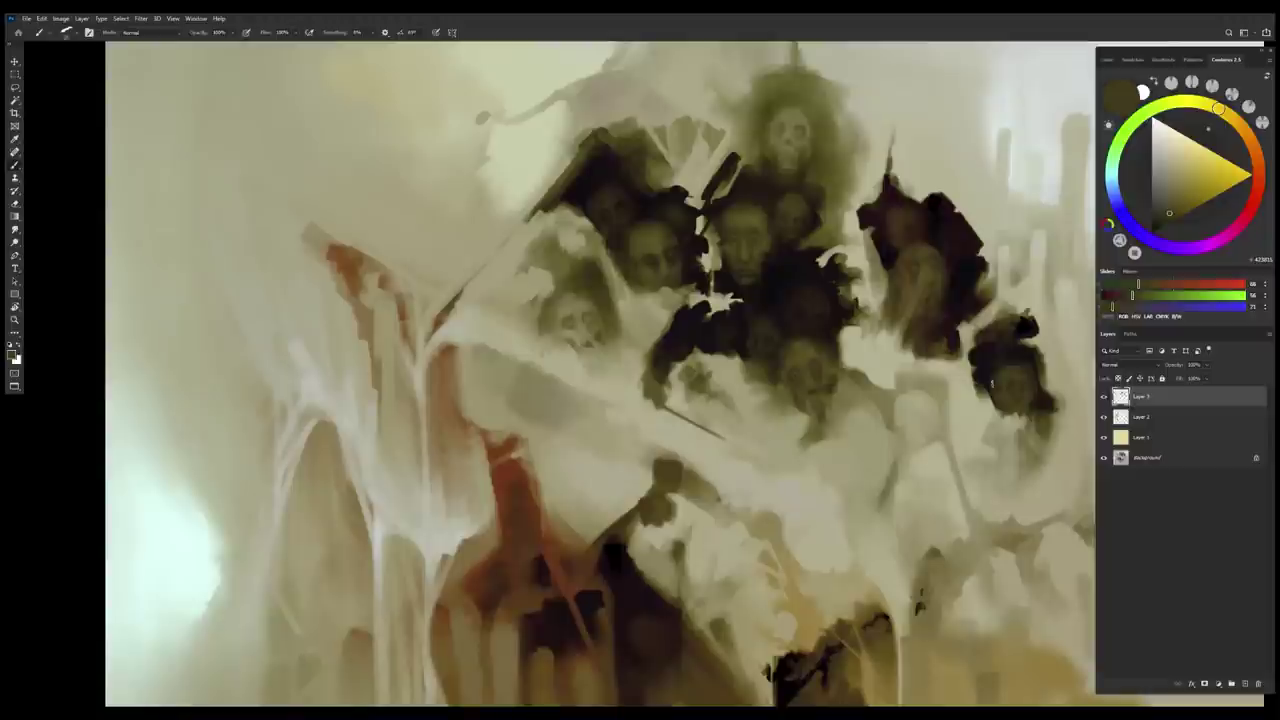
{"action": "left_click", "coordinate": [995, 398], "text": "alt"}
{"action": "left_click", "coordinate": [1029, 403], "text": "alt"}
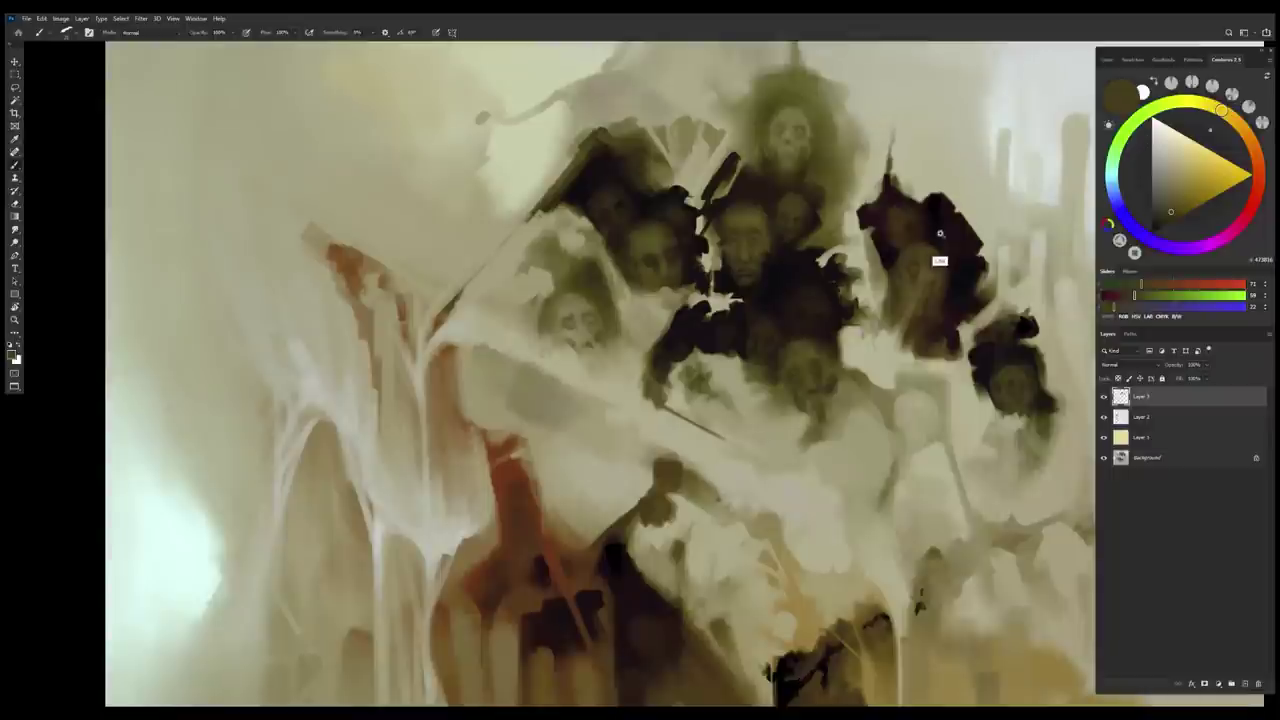
Paint a black hollow into the maroon form's upper face and shape its edges with sampled dark brown tones
{"action": "left_click_drag", "start_coordinate": [940, 234], "coordinate": [968, 236]}
{"action": "left_click_drag", "start_coordinate": [922, 278], "coordinate": [871, 329]}
{"action": "left_click", "coordinate": [876, 272], "text": "alt"}
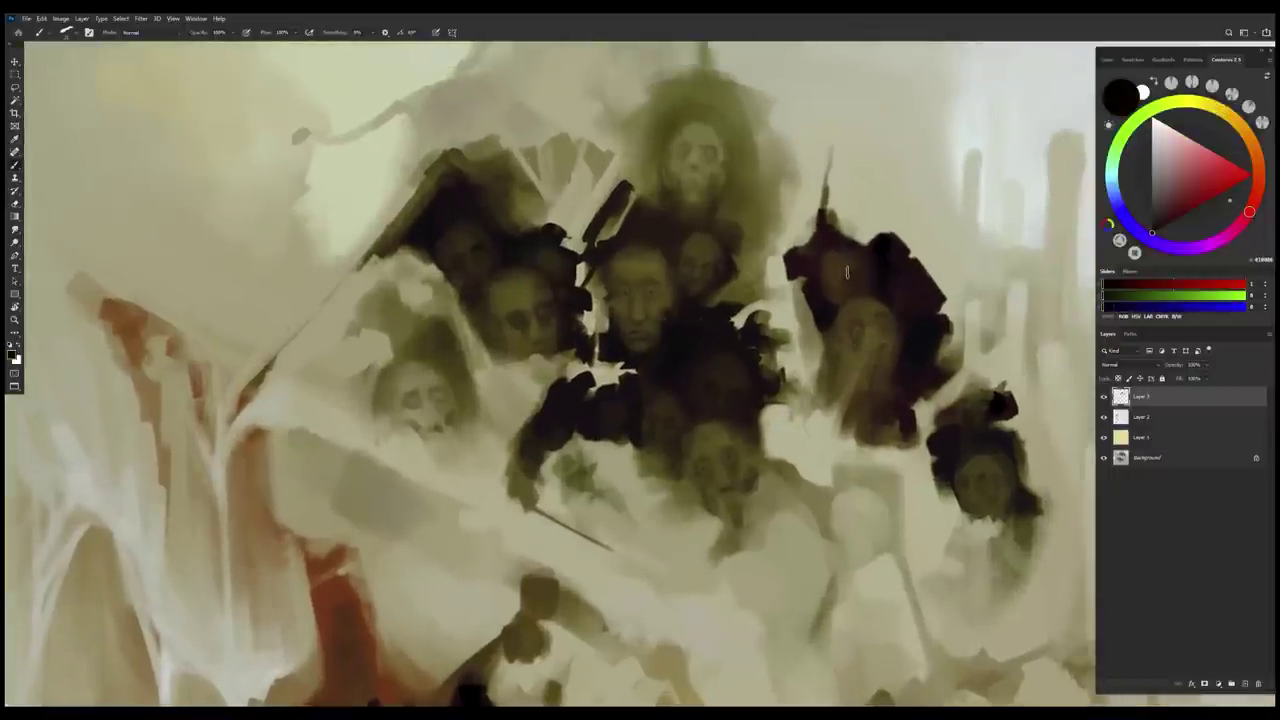
{"action": "left_click", "coordinate": [849, 278], "text": "alt"}
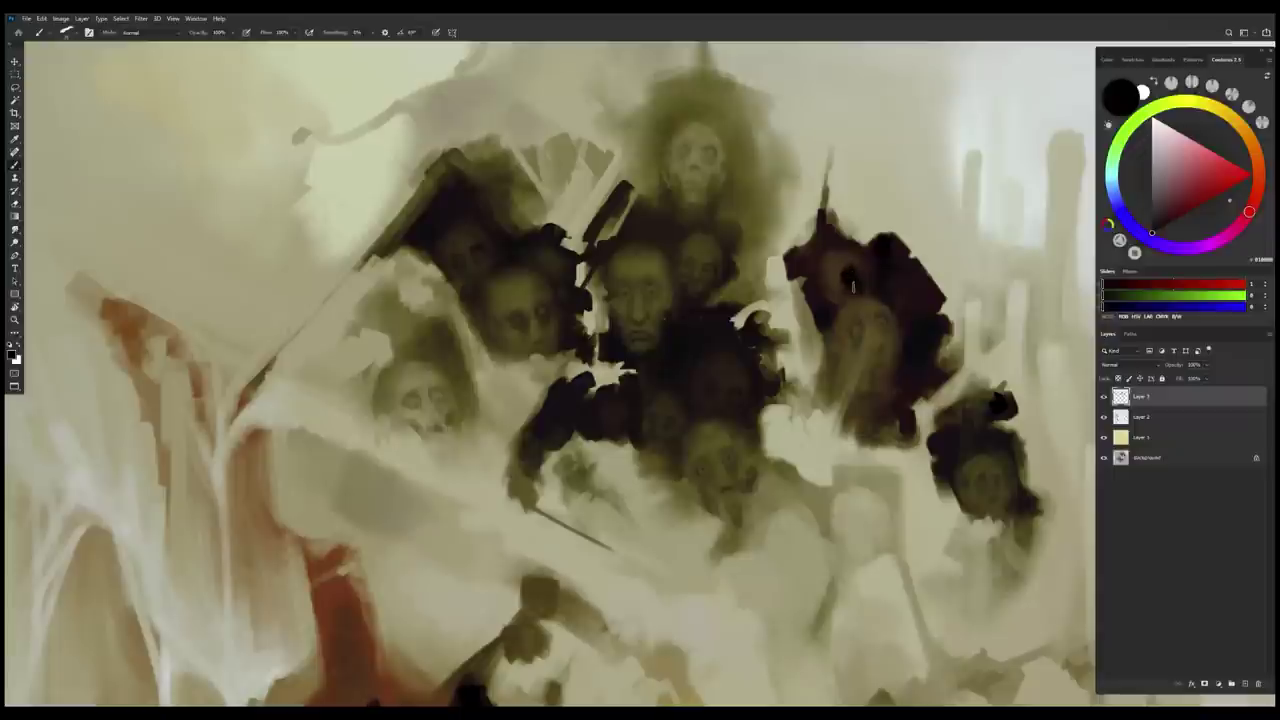
{"action": "left_click", "coordinate": [839, 284], "text": "alt"}
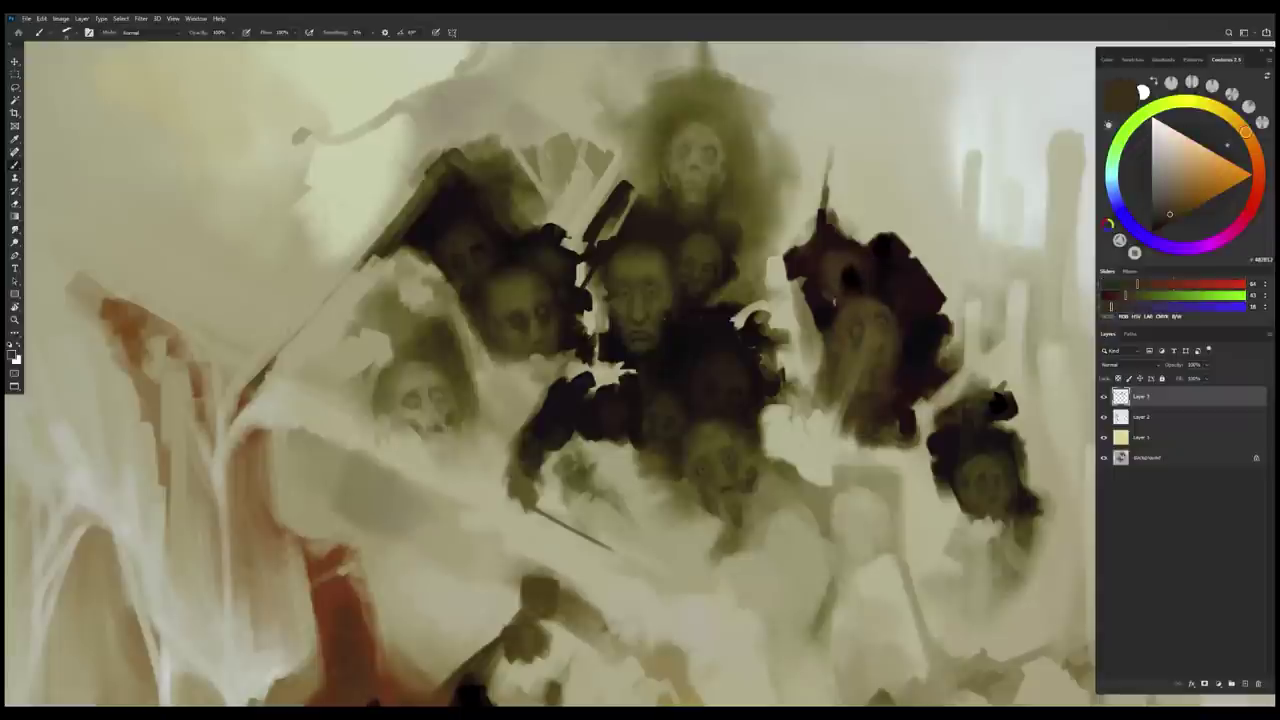
{"action": "left_click", "coordinate": [830, 305], "text": "alt"}
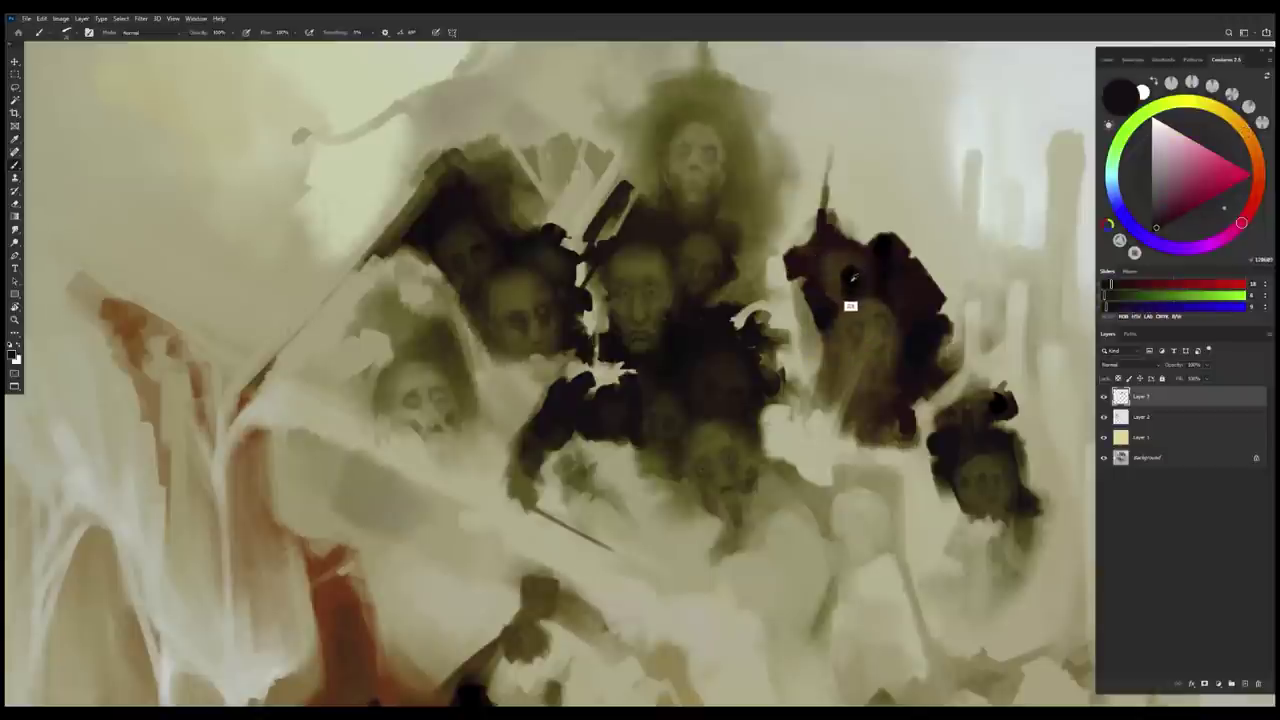
{"action": "left_click", "coordinate": [848, 292], "text": "alt"}
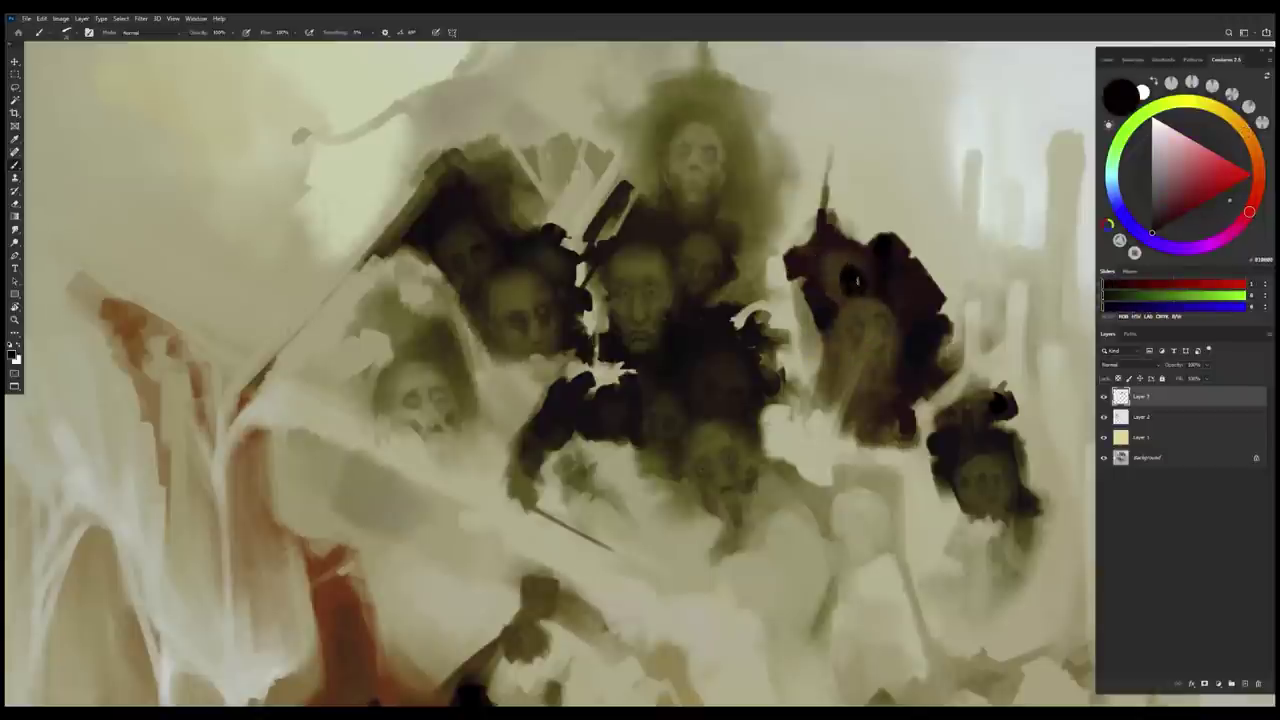
Refine the shadows around the maroon form's black facial hollow with sampled black and dark maroon tones
{"action": "left_click", "coordinate": [833, 263], "text": "alt"}
{"action": "left_click", "coordinate": [866, 290], "text": "alt"}
{"action": "left_click", "coordinate": [870, 286], "text": "alt"}
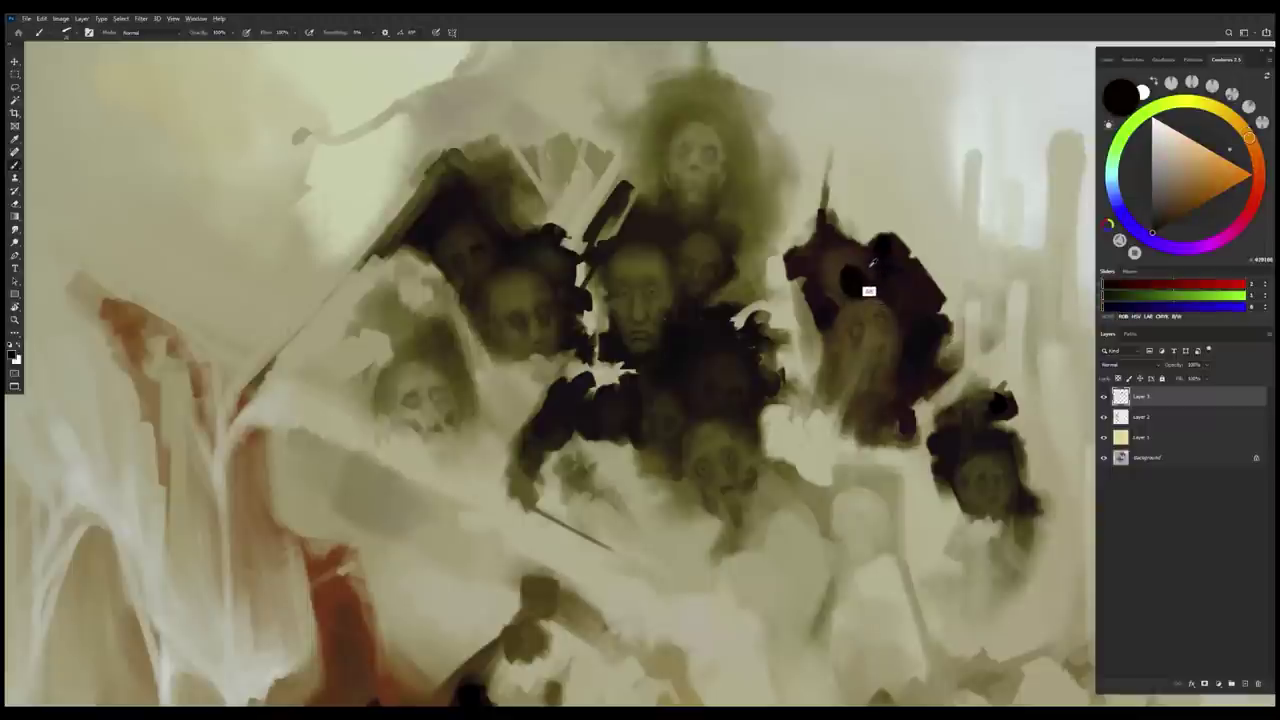
{"action": "left_click", "coordinate": [881, 262], "text": "alt"}
{"action": "left_click", "coordinate": [838, 304], "text": "alt"}
Begin a faint face in the pale boxed form below the maroon figure with sampled khaki and beige tones
{"action": "left_click_drag", "start_coordinate": [890, 507], "coordinate": [835, 497]}
{"action": "mouse_move", "coordinate": [883, 587]}
{"action": "left_mouse_down"}
{"action": "mouse_move", "coordinate": [817, 488]}
{"action": "mouse_move", "coordinate": [738, 408]}
{"action": "left_mouse_up"}
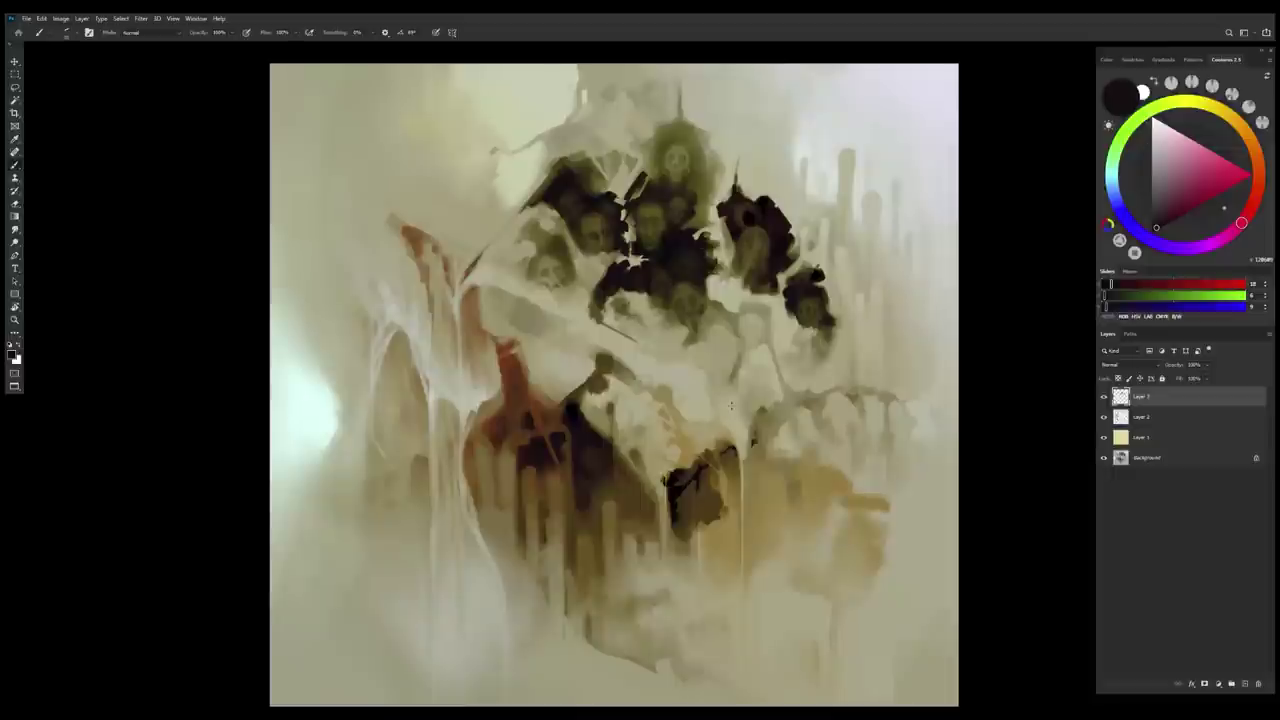
{"action": "scroll", "coordinate": [731, 405], "scroll_direction": "down", "scroll_amount": 4}
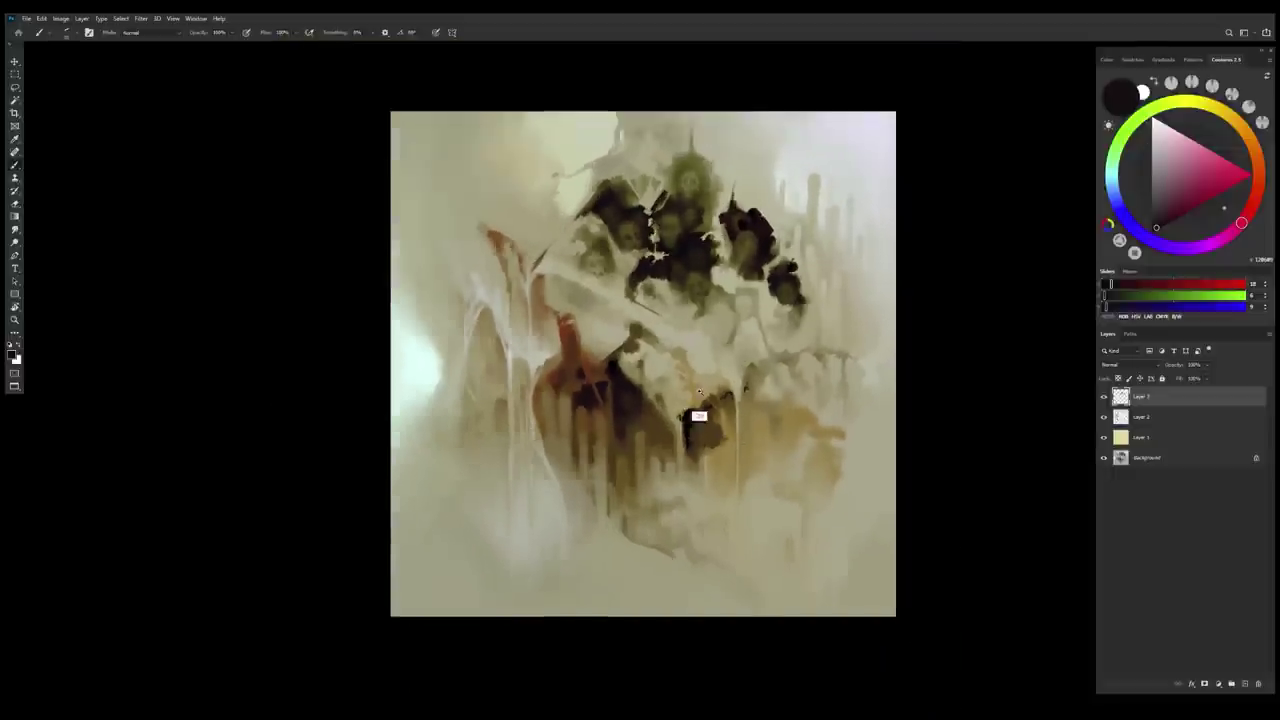
{"action": "scroll", "coordinate": [699, 392], "scroll_direction": "down", "scroll_amount": 1}
{"action": "scroll", "coordinate": [714, 514], "scroll_direction": "up", "scroll_amount": 6}
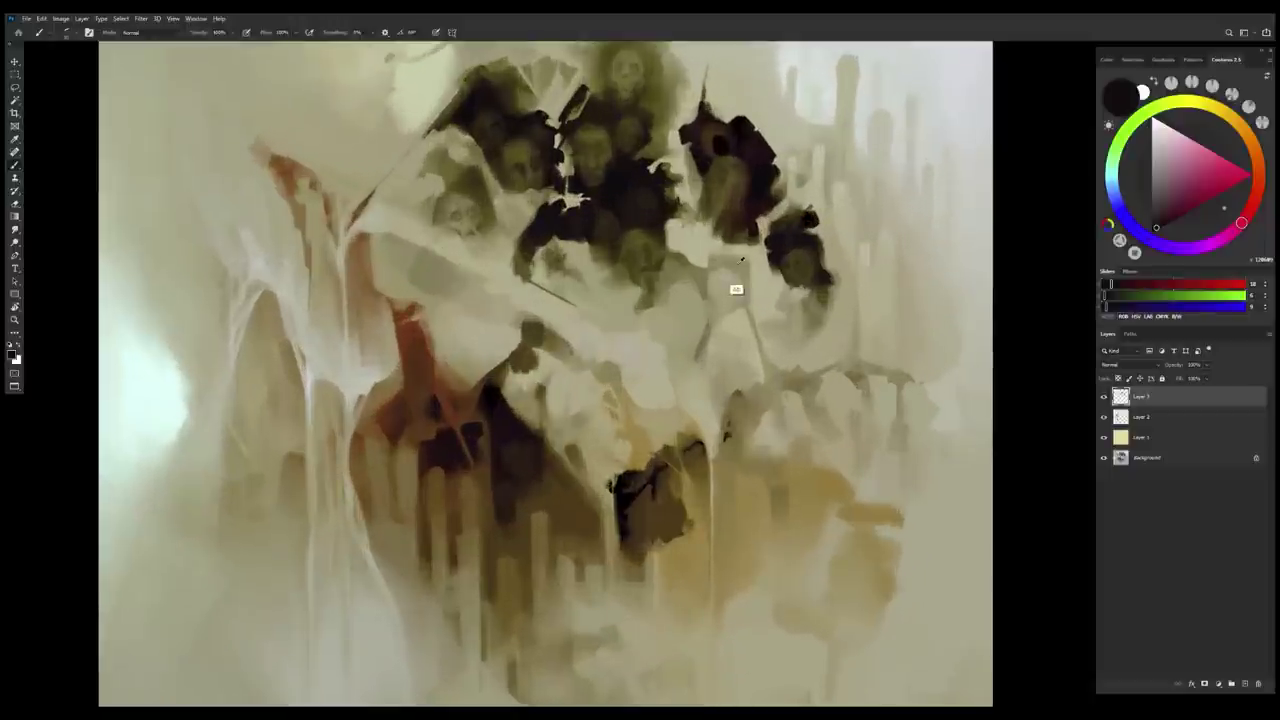
{"action": "left_click", "coordinate": [740, 258], "text": "alt"}
{"action": "left_click", "coordinate": [724, 284], "text": "alt"}
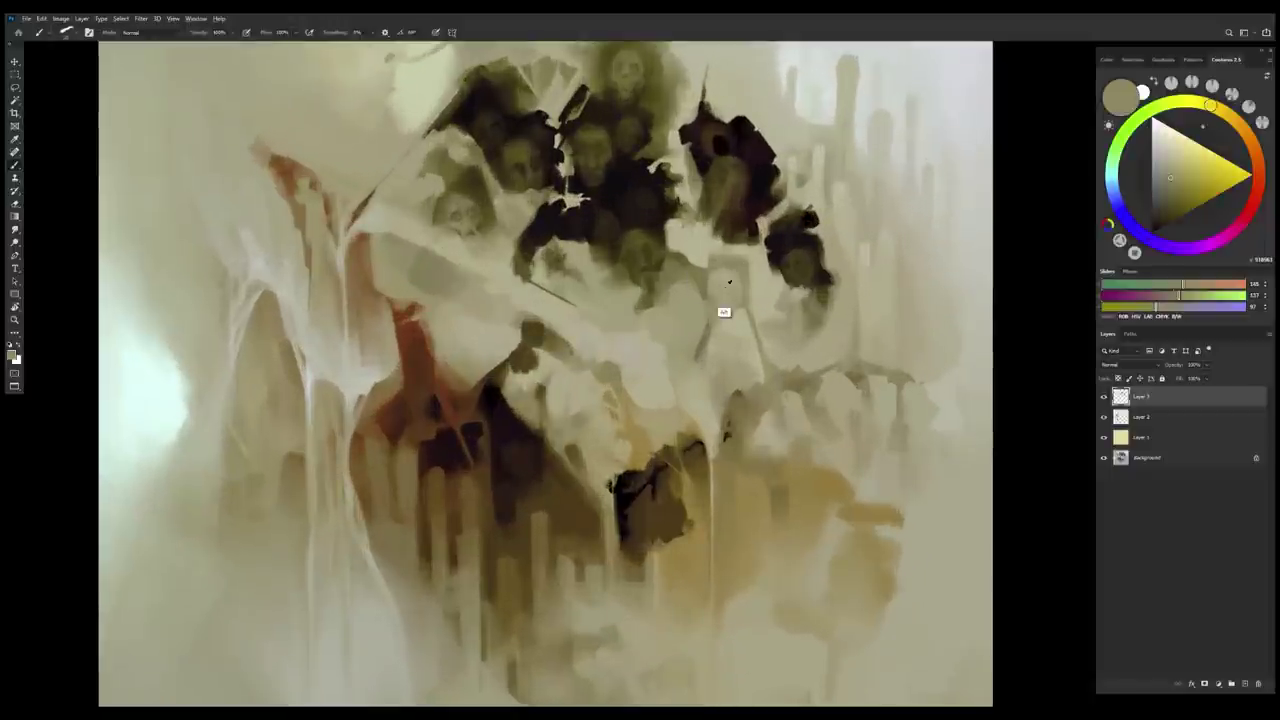
{"action": "left_click", "coordinate": [728, 284], "text": "alt"}
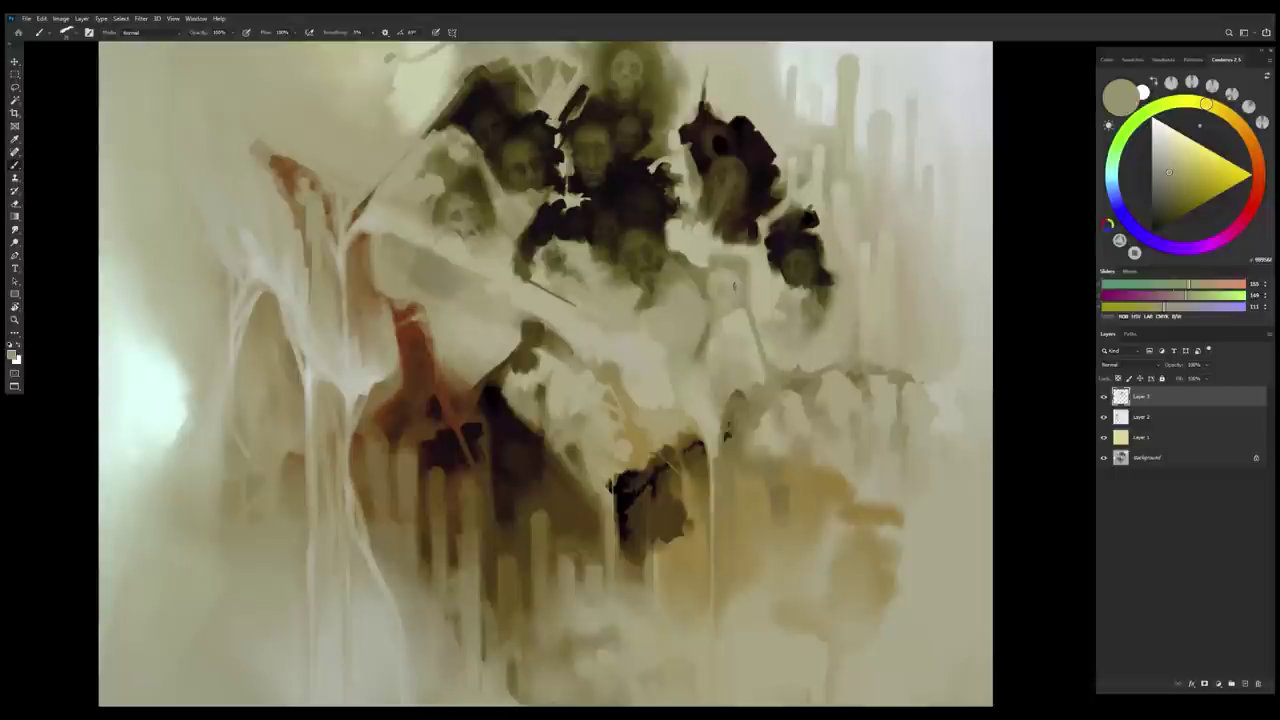
{"action": "left_click", "coordinate": [730, 294], "text": "alt"}
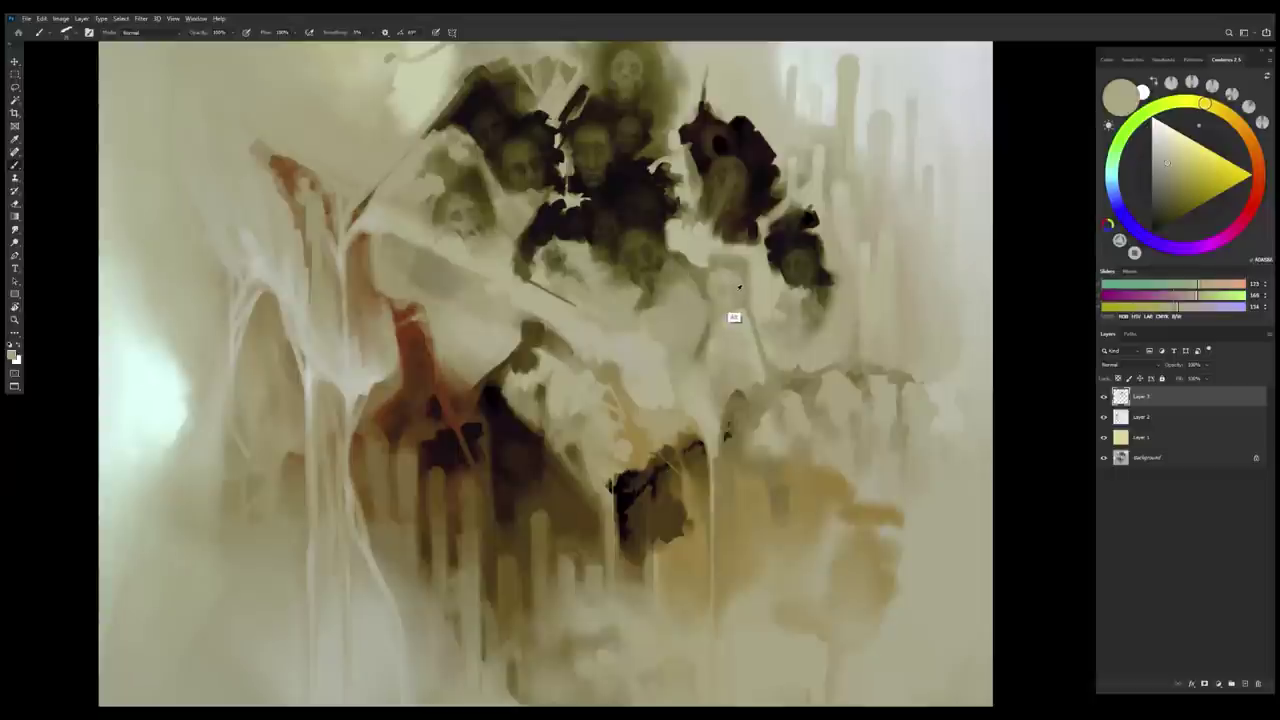
Refine the pale boxed form's facial features and side contours with closely matched sampled beige tones
{"action": "left_click", "coordinate": [733, 323], "text": "alt"}
{"action": "left_click", "coordinate": [728, 284], "text": "alt"}
{"action": "left_click", "coordinate": [722, 289]}
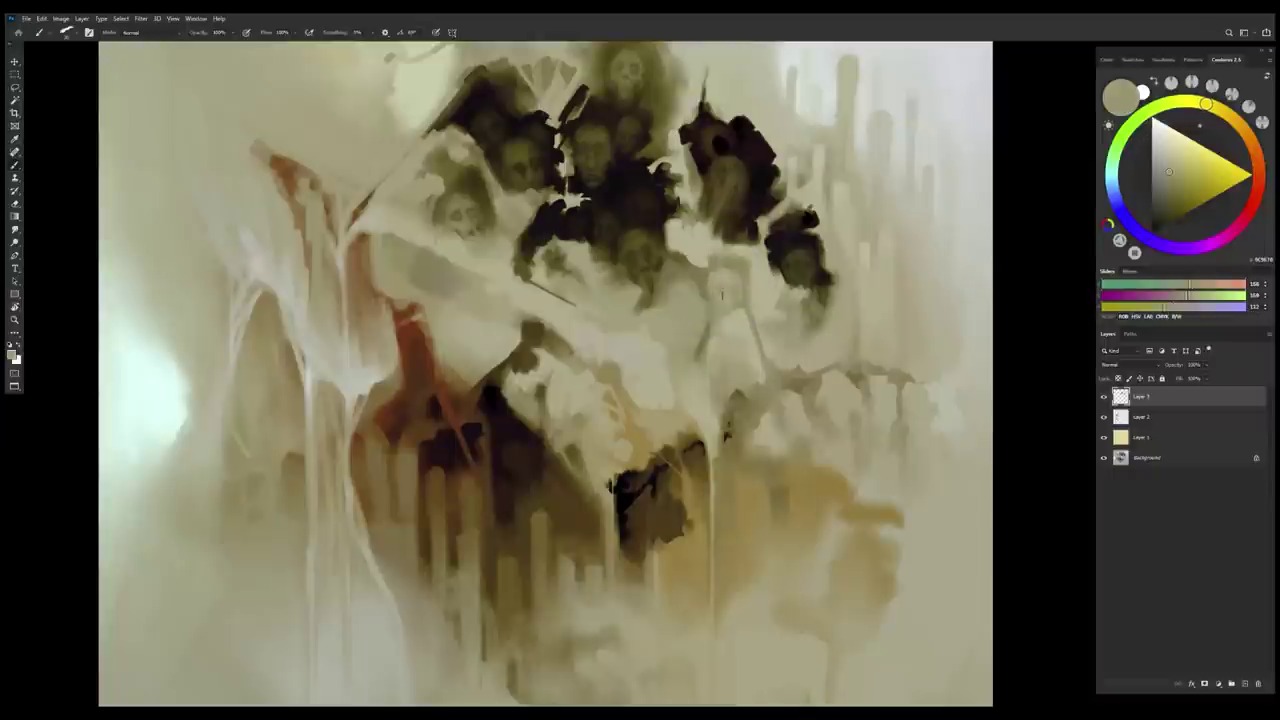
{"action": "left_click", "coordinate": [725, 296], "text": "alt"}
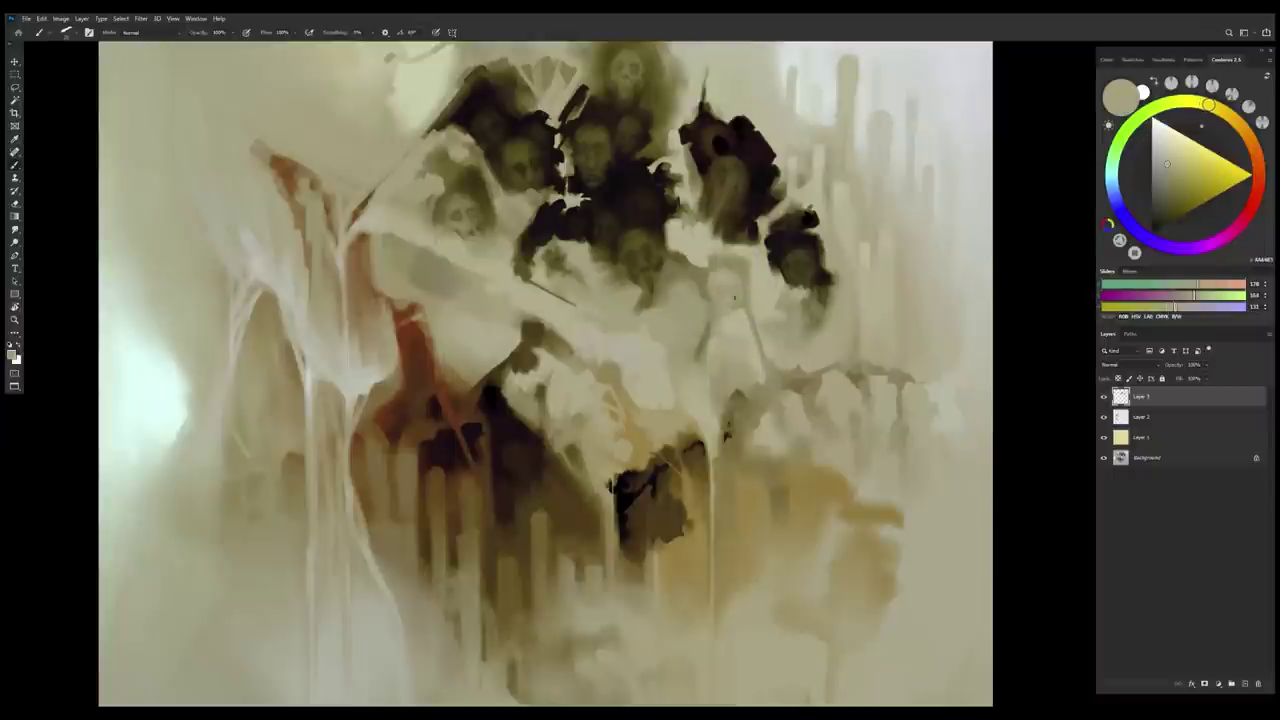
{"action": "left_click", "coordinate": [746, 286], "text": "alt"}
{"action": "left_click", "coordinate": [719, 285], "text": "alt"}
{"action": "left_click", "coordinate": [709, 286], "text": "alt"}
{"action": "left_click", "coordinate": [713, 276], "text": "alt"}
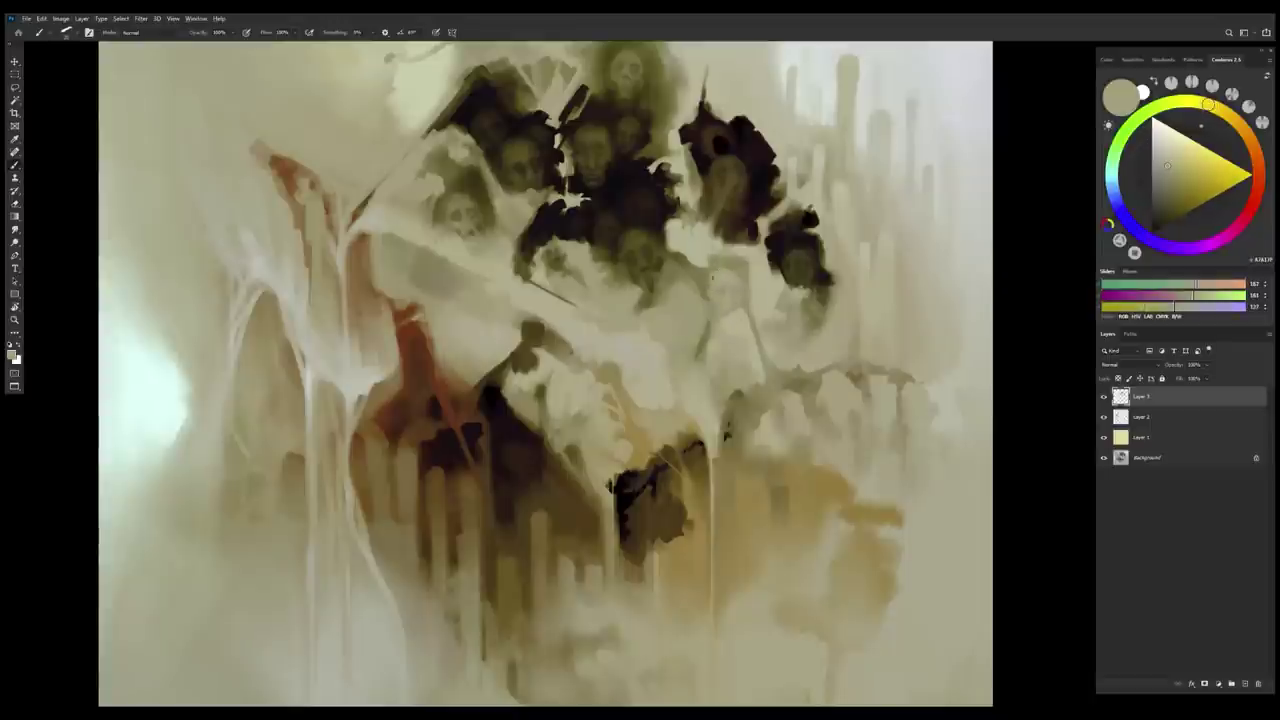
{"action": "left_click", "coordinate": [729, 297], "text": "alt"}
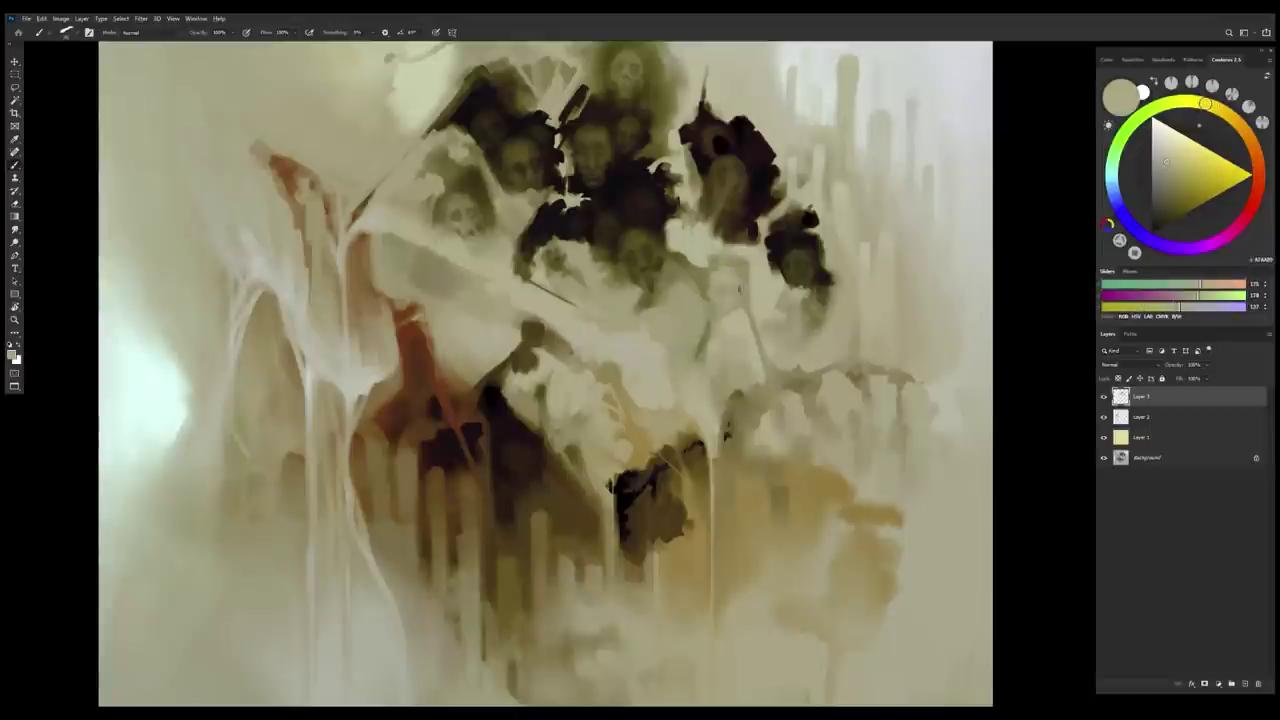
Repaint the greenish left contour of the pale boxed form with sampled beige and olive tones
{"action": "left_click", "coordinate": [725, 268], "text": "alt"}
{"action": "left_click", "coordinate": [708, 322], "text": "alt"}
{"action": "left_click", "coordinate": [718, 308], "text": "alt"}
{"action": "left_click_drag", "start_coordinate": [710, 304], "coordinate": [697, 314]}
{"action": "left_click", "coordinate": [706, 322], "text": "alt"}
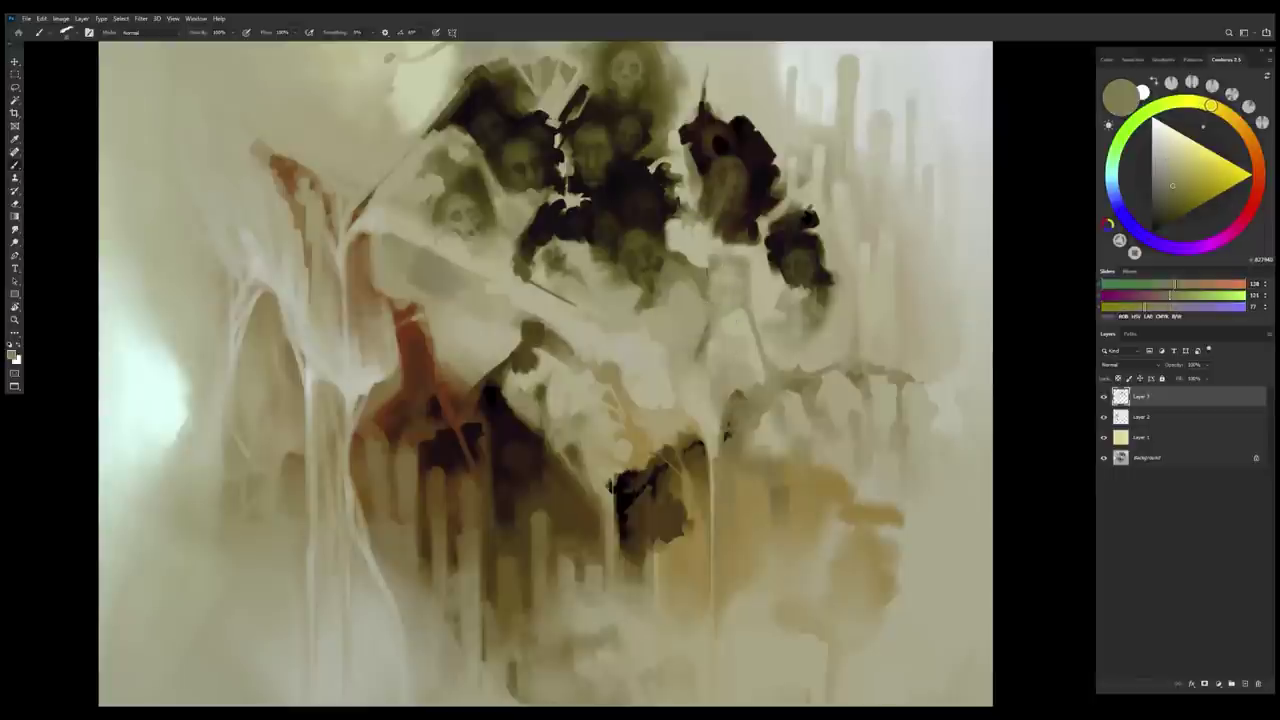
Refine the faint face and lower edges of the pale boxed form with closely matched sampled beige tones
{"action": "left_click", "coordinate": [711, 285], "text": "alt"}
{"action": "left_click", "coordinate": [732, 322], "text": "alt"}
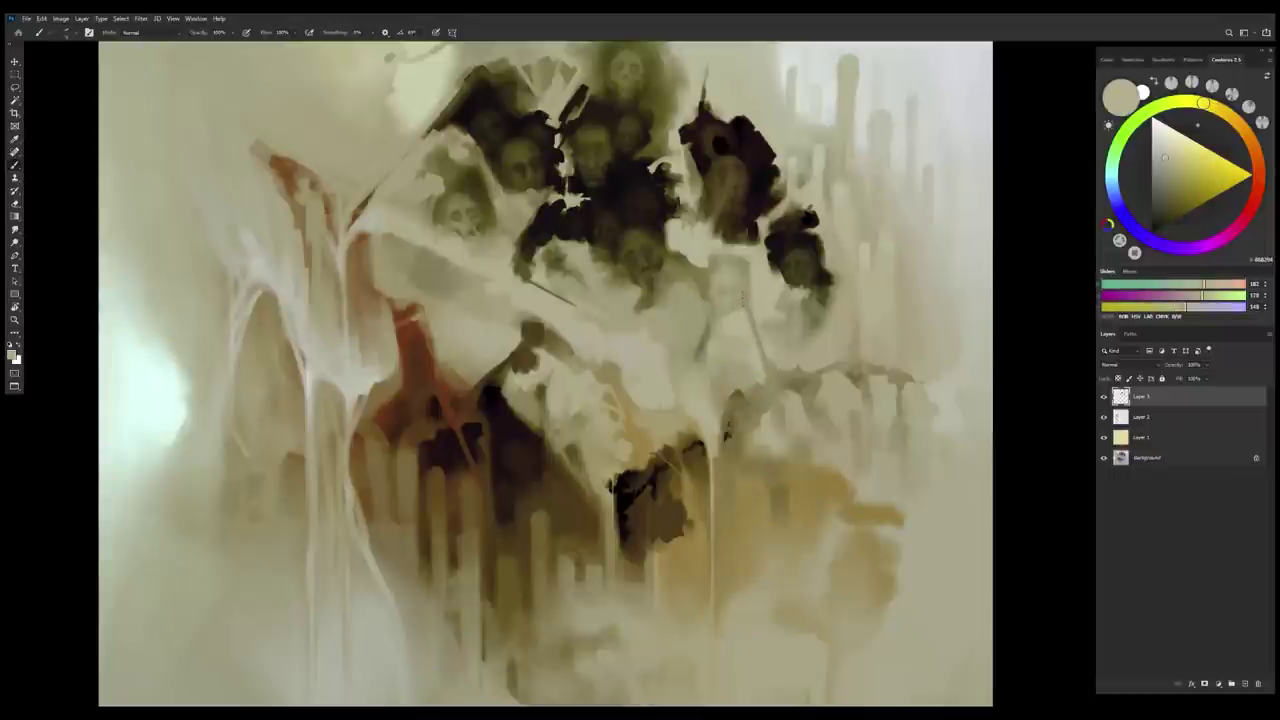
{"action": "left_click", "coordinate": [736, 314], "text": "alt"}
{"action": "left_click", "coordinate": [740, 296], "text": "alt"}
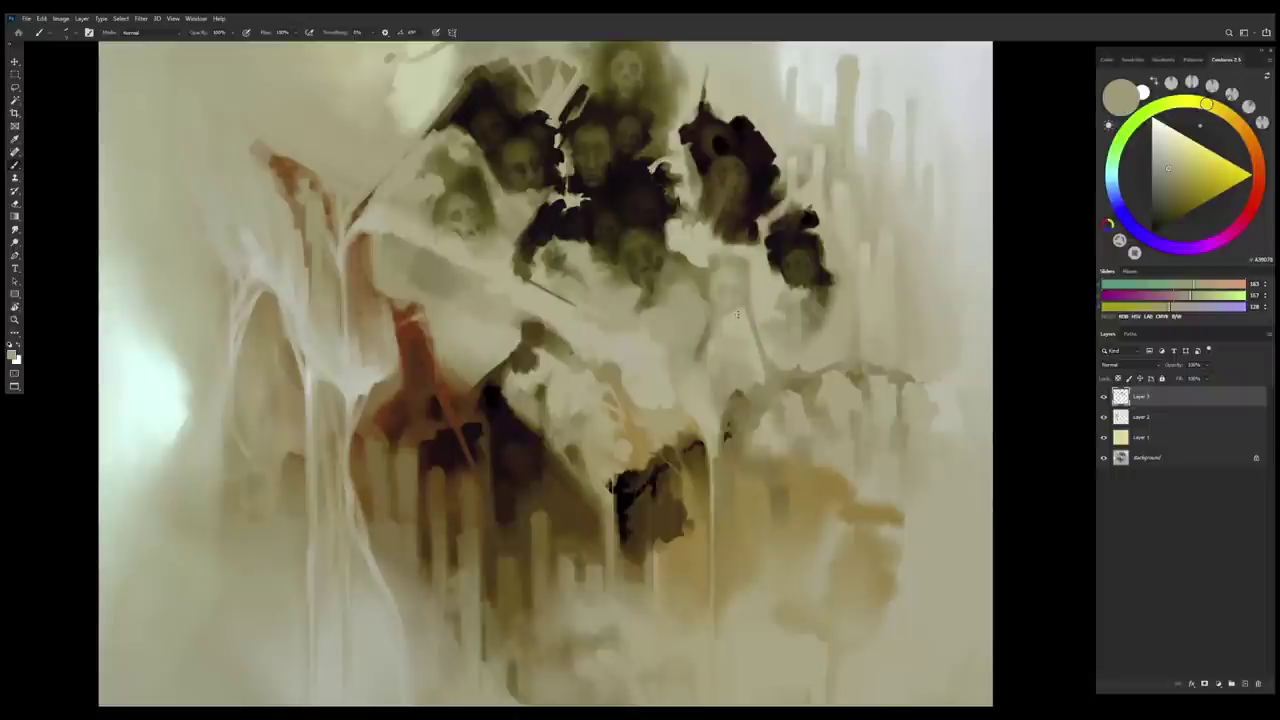
{"action": "left_click", "coordinate": [733, 318], "text": "alt"}
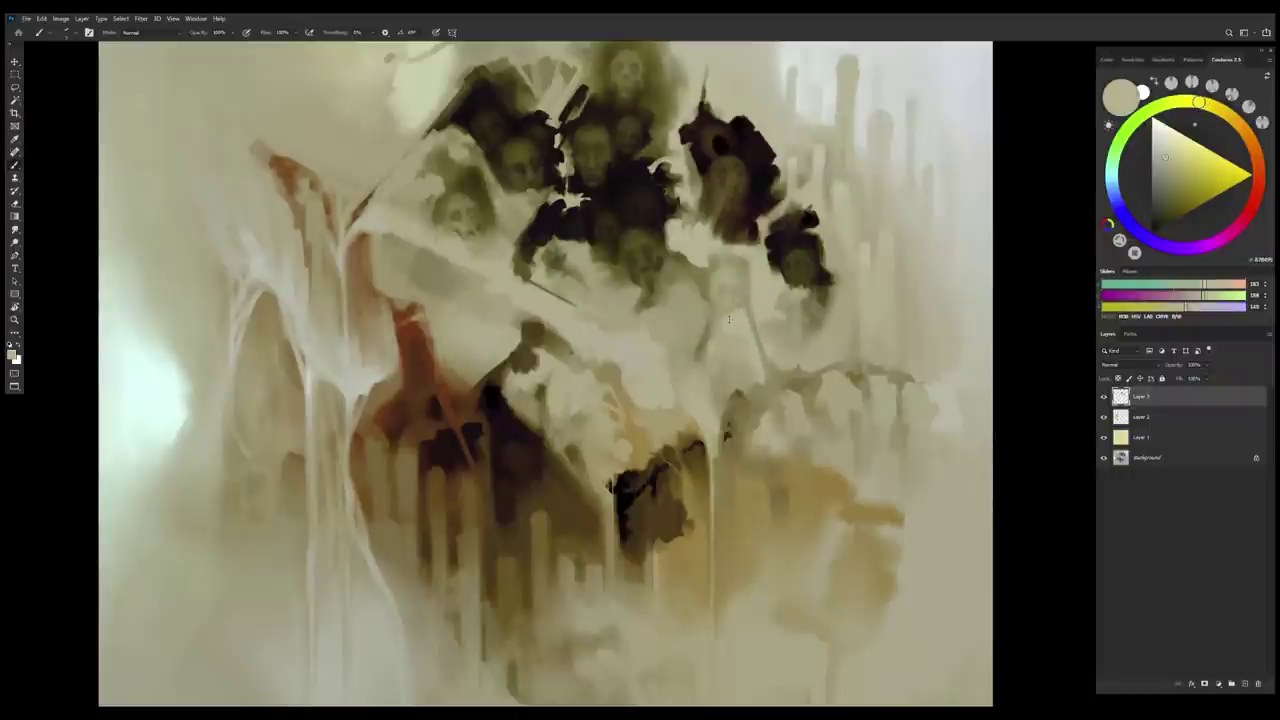
{"action": "left_click", "coordinate": [737, 288], "text": "alt"}
{"action": "left_click", "coordinate": [727, 297], "text": "alt"}
{"action": "left_click", "coordinate": [735, 317], "text": "alt"}
Touch up the lowest central face and the small outer dark form with sampled dark olive and near-black tones
{"action": "left_click", "coordinate": [706, 281], "text": "alt"}
{"action": "left_click", "coordinate": [661, 290], "text": "alt"}
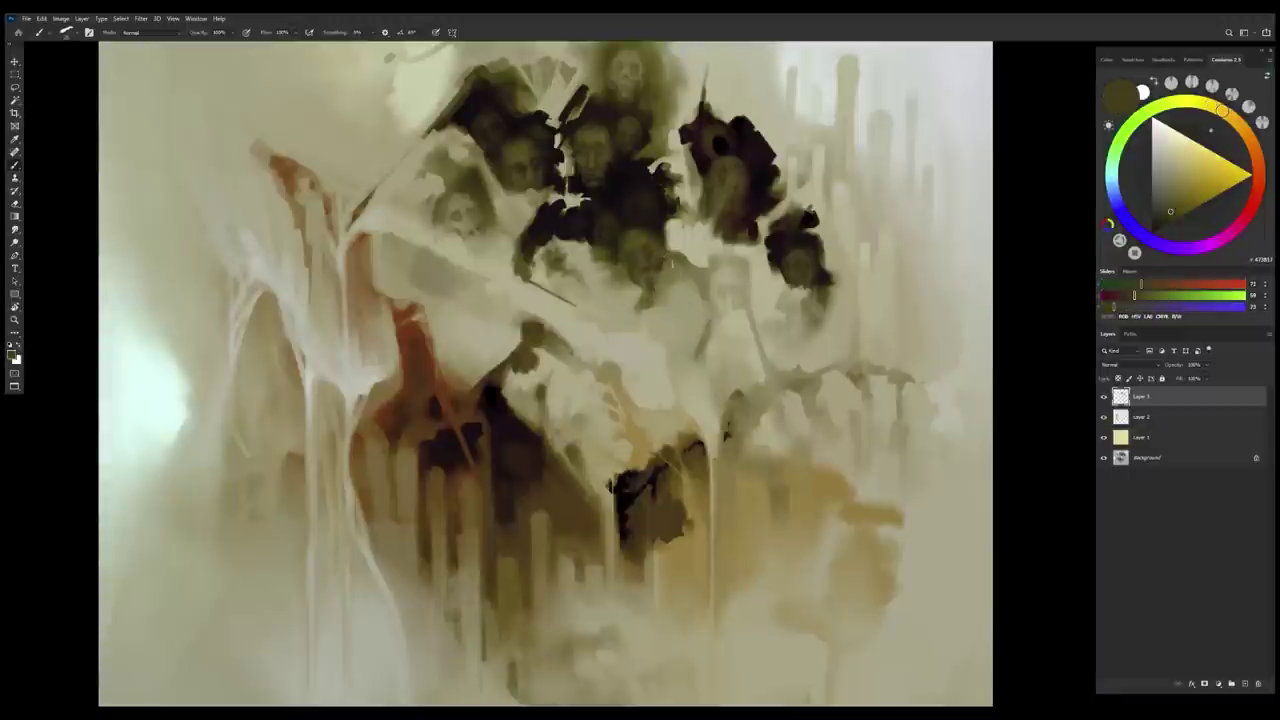
{"action": "left_click", "coordinate": [648, 272], "text": "alt"}
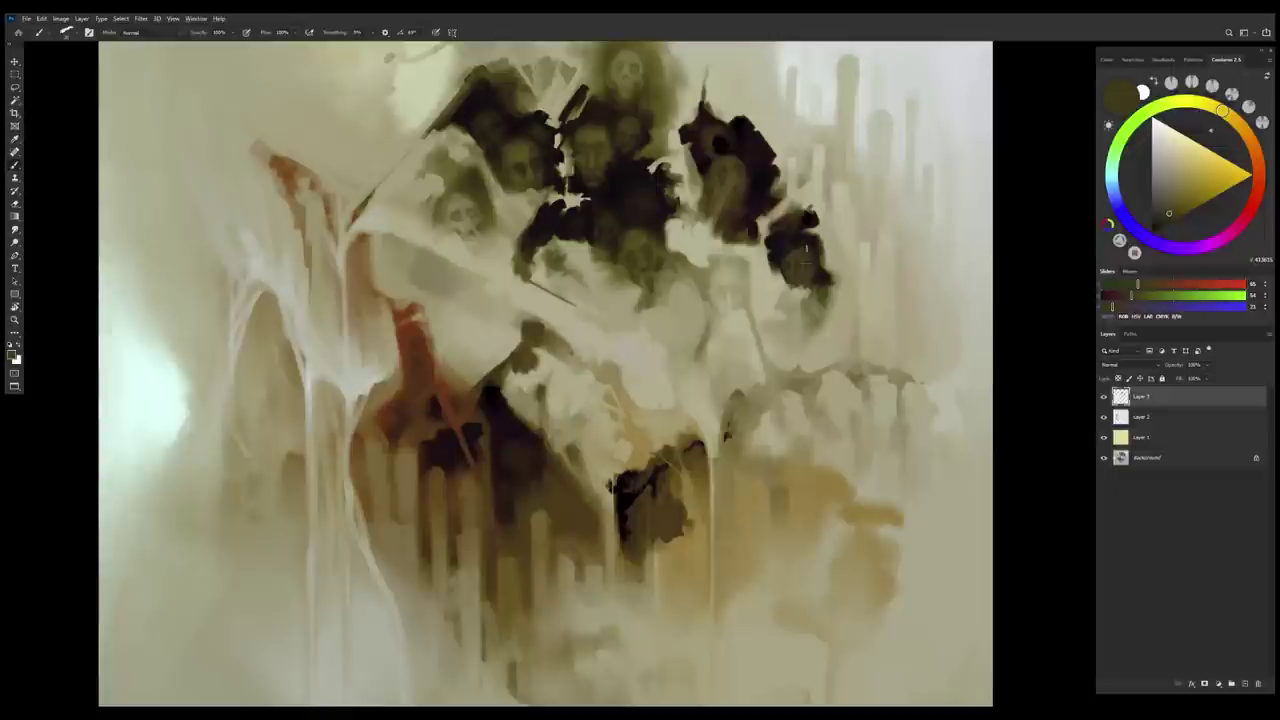
{"action": "left_click", "coordinate": [807, 245], "text": "alt"}
{"action": "scroll", "coordinate": [808, 335], "scroll_direction": "down", "scroll_amount": 3}
{"action": "scroll", "coordinate": [781, 518], "scroll_direction": "down", "scroll_amount": 3}
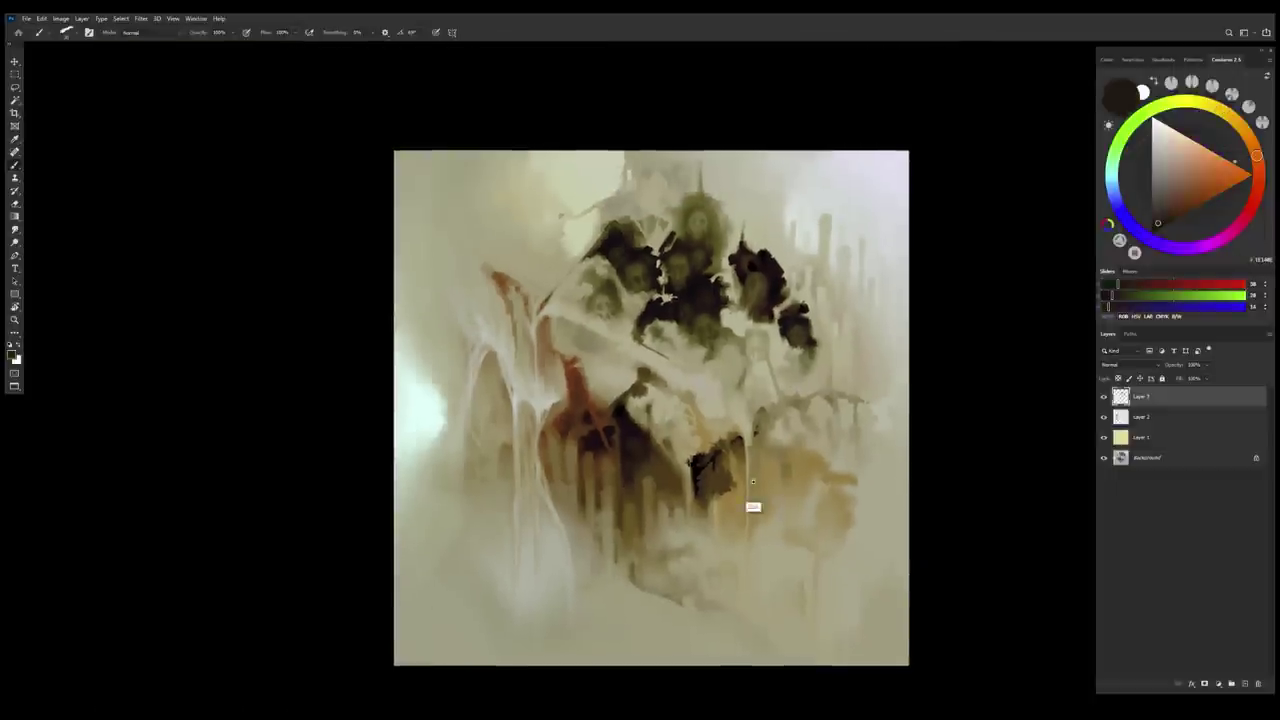
Rework the upper edge of the lower dark patch and the adjoining ochre streaks with sampled tan and brown tones
{"action": "scroll", "coordinate": [718, 484], "scroll_direction": "up", "scroll_amount": 3}
{"action": "left_click", "coordinate": [711, 458], "text": "alt"}
{"action": "left_click", "coordinate": [705, 436], "text": "alt"}
{"action": "left_click", "coordinate": [705, 432], "text": "alt"}
{"action": "left_click", "coordinate": [703, 434], "text": "alt"}
{"action": "left_click", "coordinate": [686, 444], "text": "alt"}
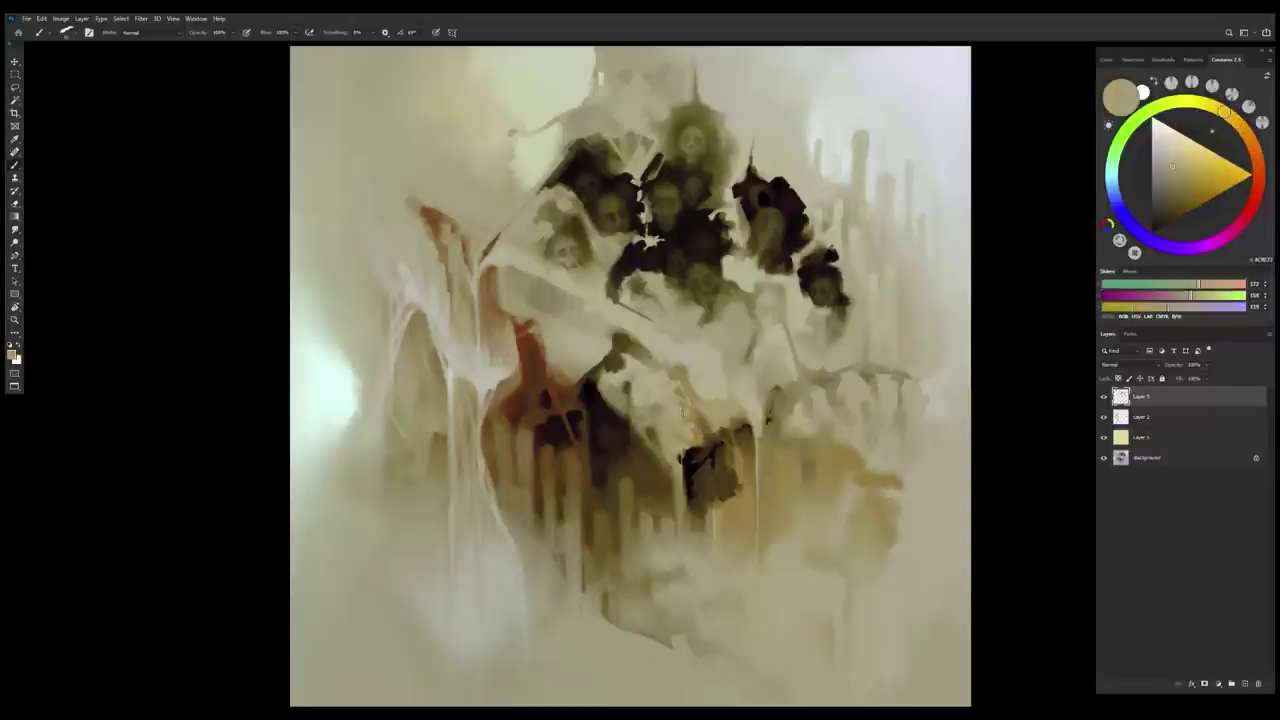
{"action": "left_click", "coordinate": [675, 428], "text": "alt"}
{"action": "left_click", "coordinate": [693, 430], "text": "alt"}
Blend the pale shapes above the lower dark patch with sampled khaki and warm beige tones
{"action": "left_click", "coordinate": [660, 385], "text": "alt"}
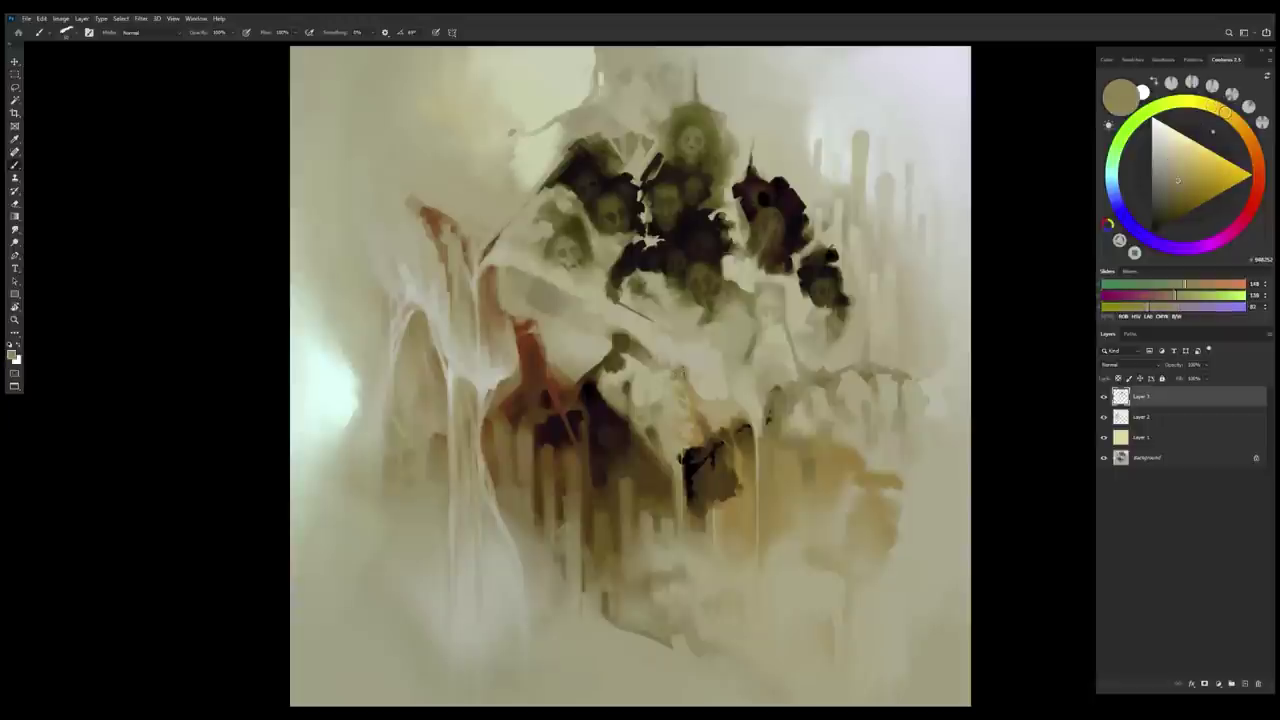
{"action": "left_click", "coordinate": [673, 366], "text": "alt"}
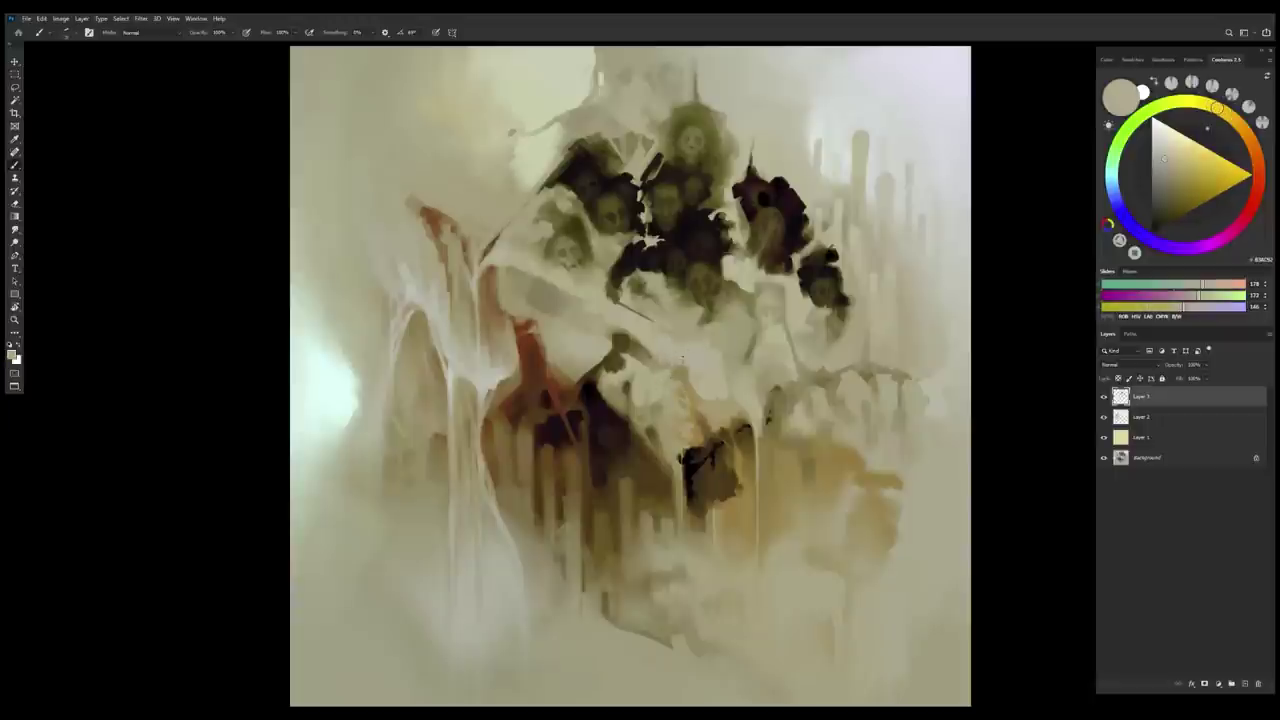
{"action": "left_click", "coordinate": [669, 369], "text": "alt"}
{"action": "left_click", "coordinate": [664, 376], "text": "alt"}
{"action": "left_click", "coordinate": [655, 356], "text": "alt"}
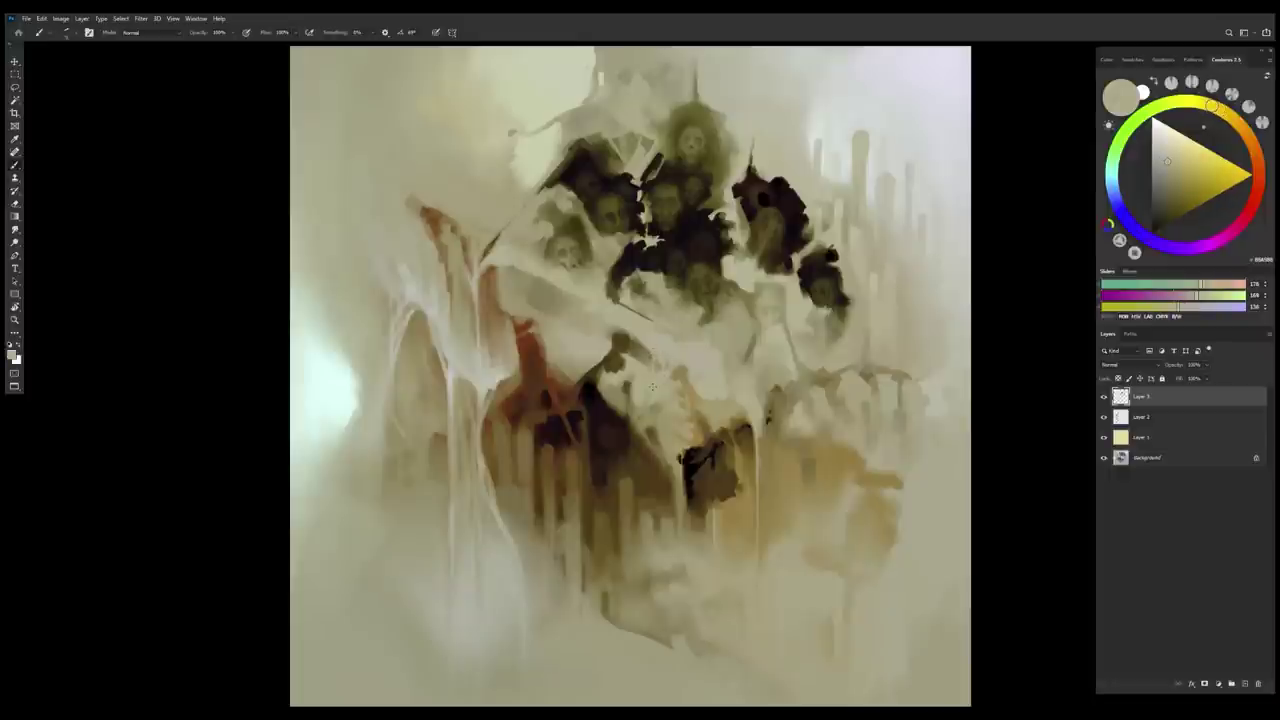
Touch up the area around the pale branching strands with sampled grey-beige tones and flip the canvas horizontally
{"action": "mouse_move", "coordinate": [692, 514]}
{"action": "left_mouse_down"}
{"action": "mouse_move", "coordinate": [671, 508]}
{"action": "mouse_move", "coordinate": [692, 528]}
{"action": "left_mouse_up"}
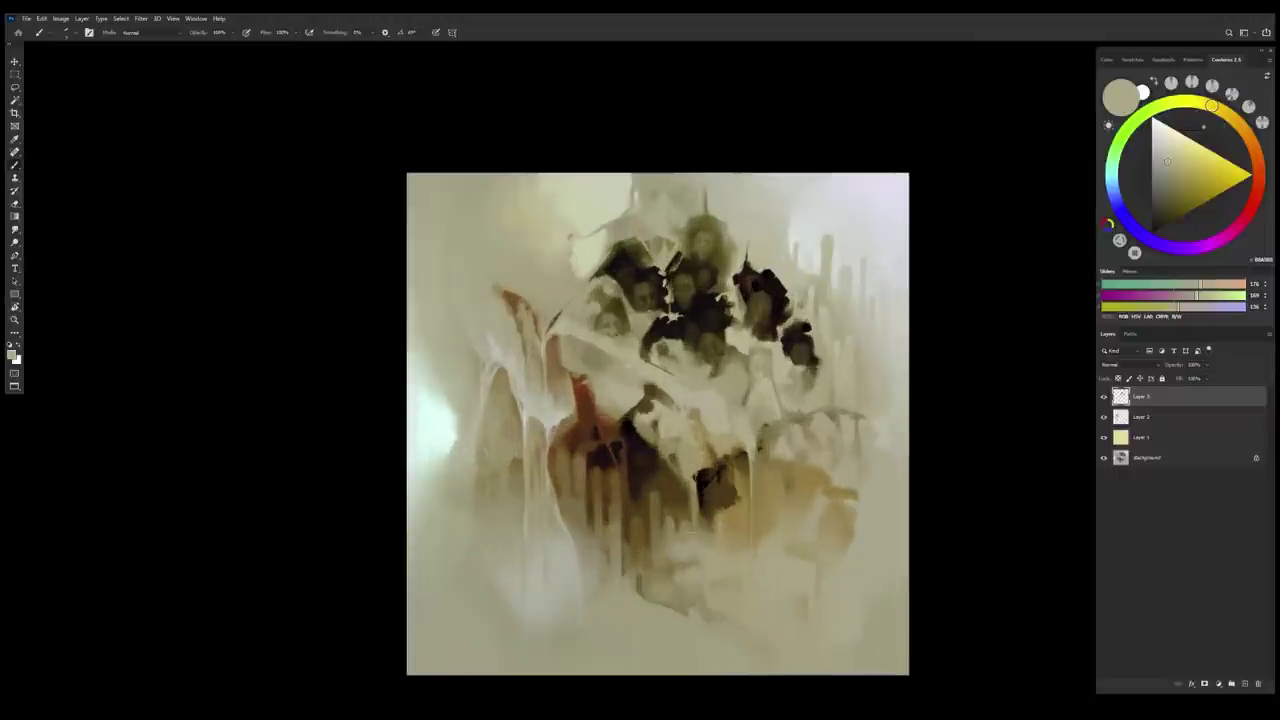
{"action": "left_click", "coordinate": [534, 374], "text": "alt"}
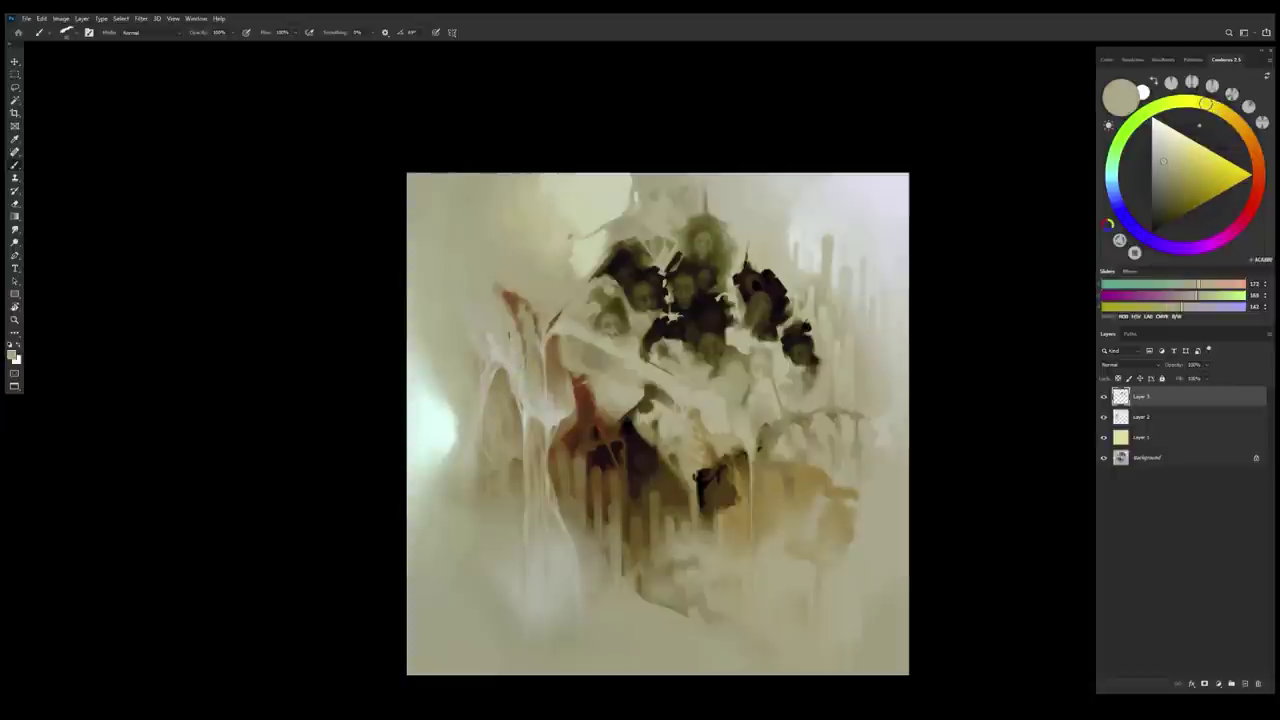
{"action": "left_click", "coordinate": [499, 358], "text": "alt"}
{"action": "key", "text": "ctrl+shift+h"}
{"action": "mouse_move", "coordinate": [685, 542]}
{"action": "left_mouse_down"}
{"action": "mouse_move", "coordinate": [706, 546]}
{"action": "mouse_move", "coordinate": [689, 546]}
{"action": "left_mouse_up"}
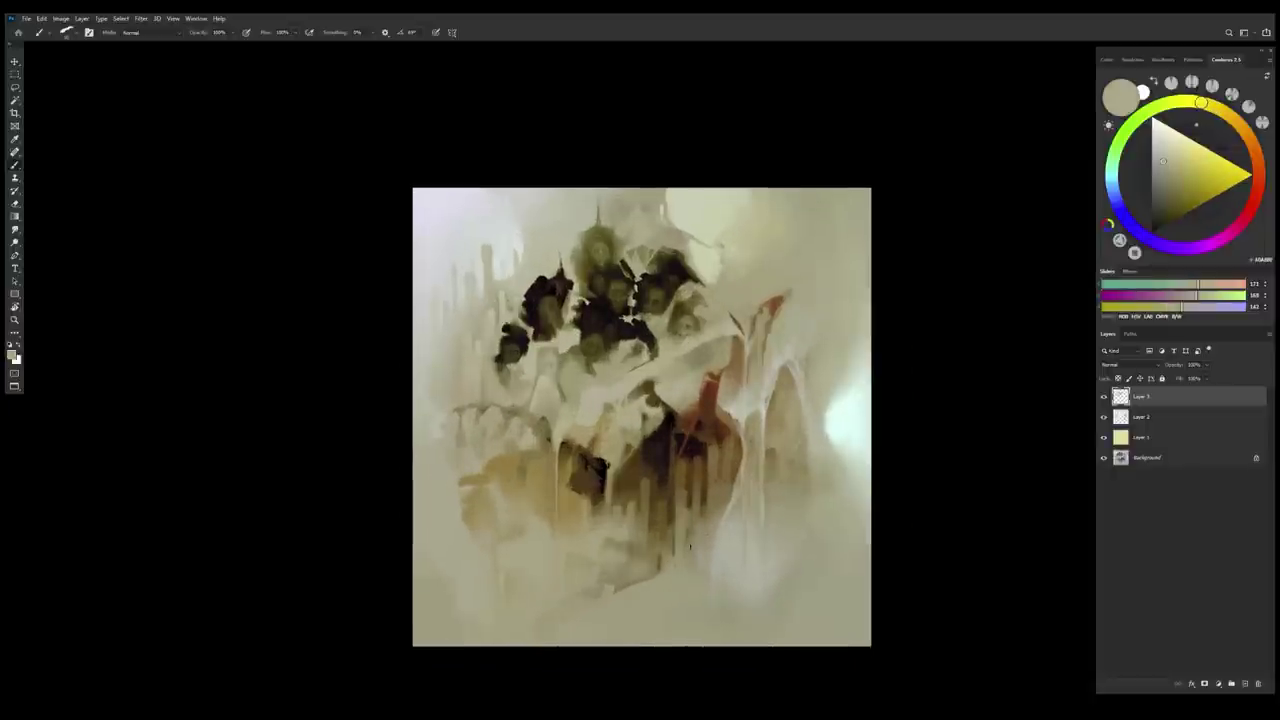
Paint a black accent on the arched ridge below the small outer dark form and blend it with sampled khaki and brown tones
{"action": "left_click_drag", "start_coordinate": [748, 509], "coordinate": [692, 360]}
{"action": "left_click_drag", "start_coordinate": [567, 345], "coordinate": [588, 369]}
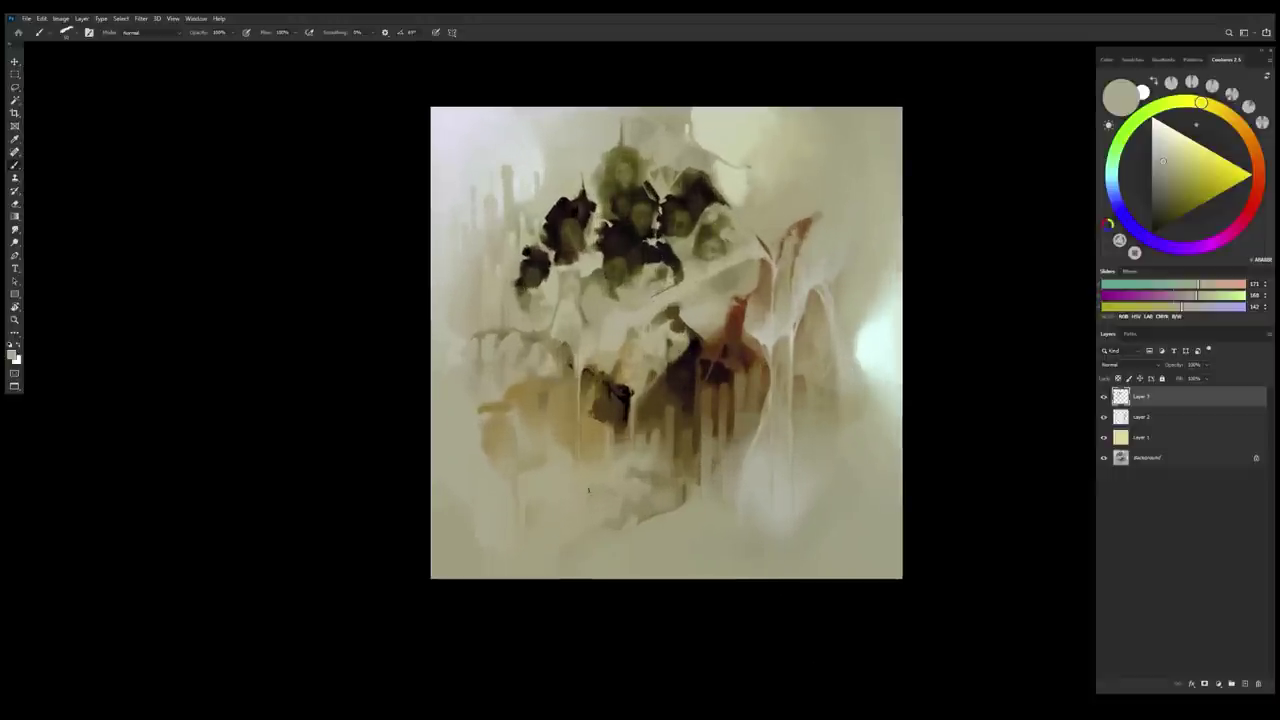
{"action": "left_click", "coordinate": [541, 265], "text": "alt"}
{"action": "left_click_drag", "start_coordinate": [533, 338], "coordinate": [553, 346]}
{"action": "left_click", "coordinate": [556, 356], "text": "alt"}
{"action": "left_click", "coordinate": [551, 345]}
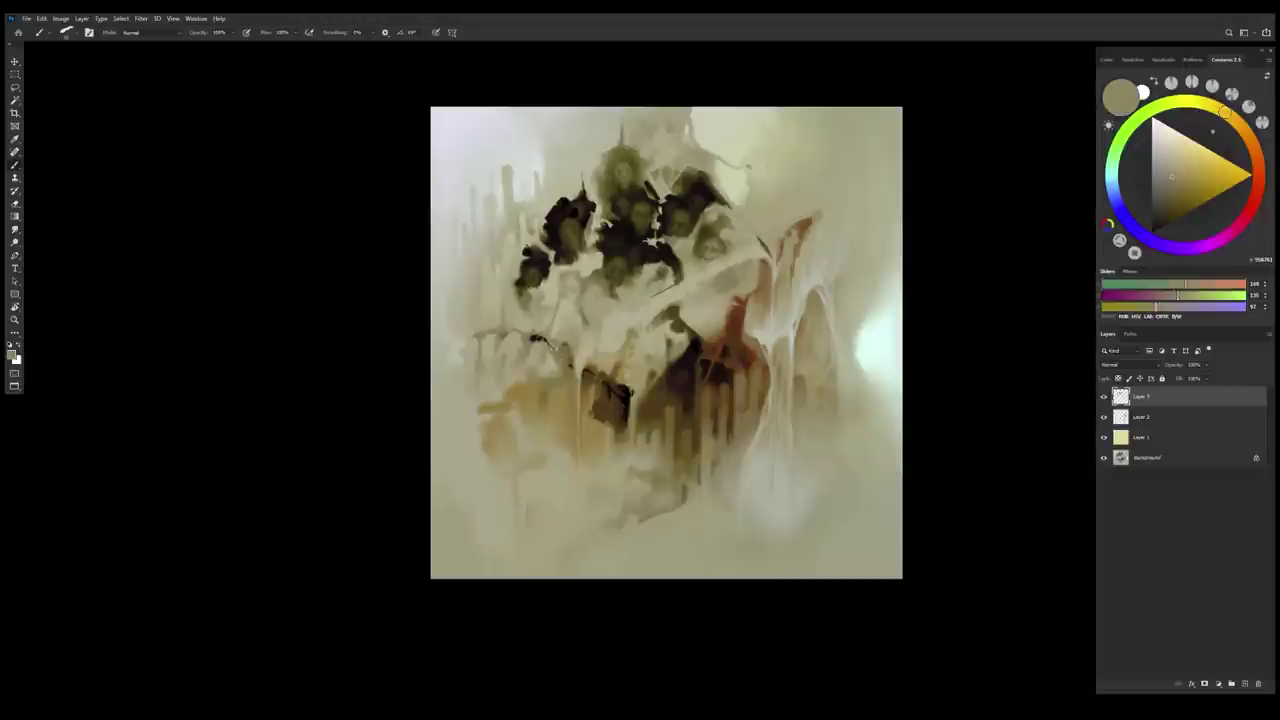
{"action": "left_click", "coordinate": [535, 338], "text": "alt"}
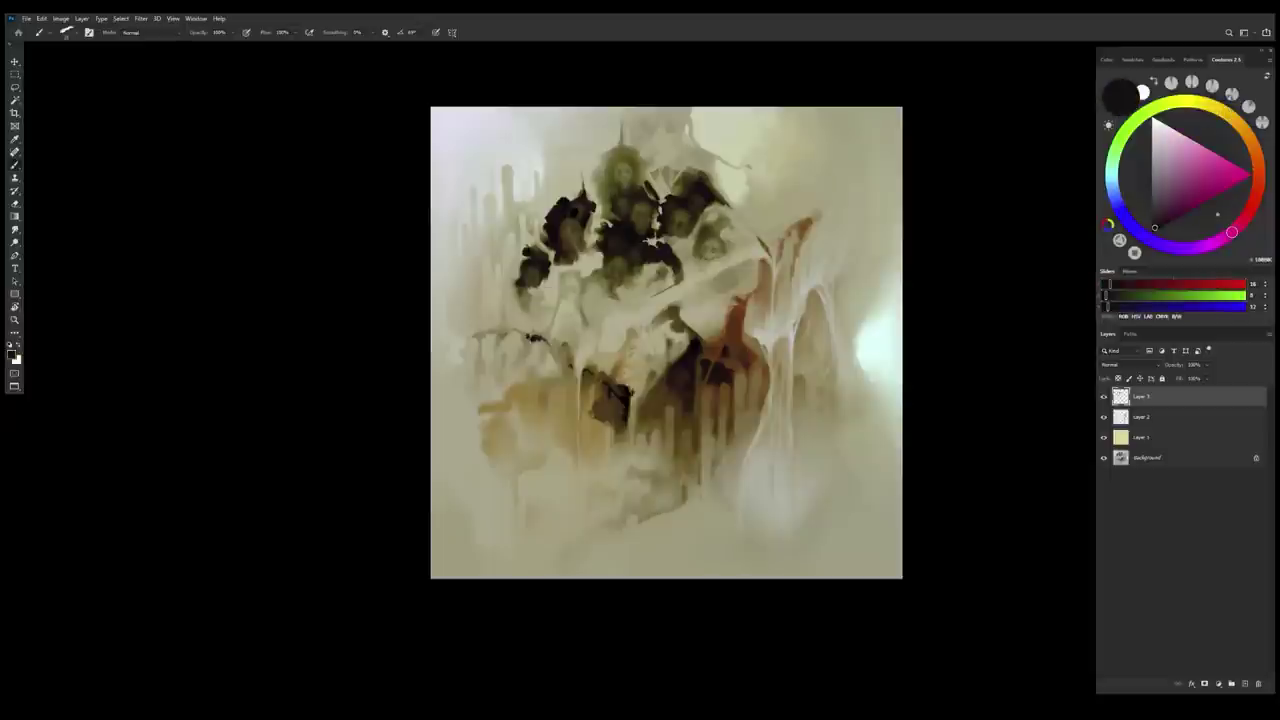
{"action": "left_click", "coordinate": [530, 350], "text": "alt"}
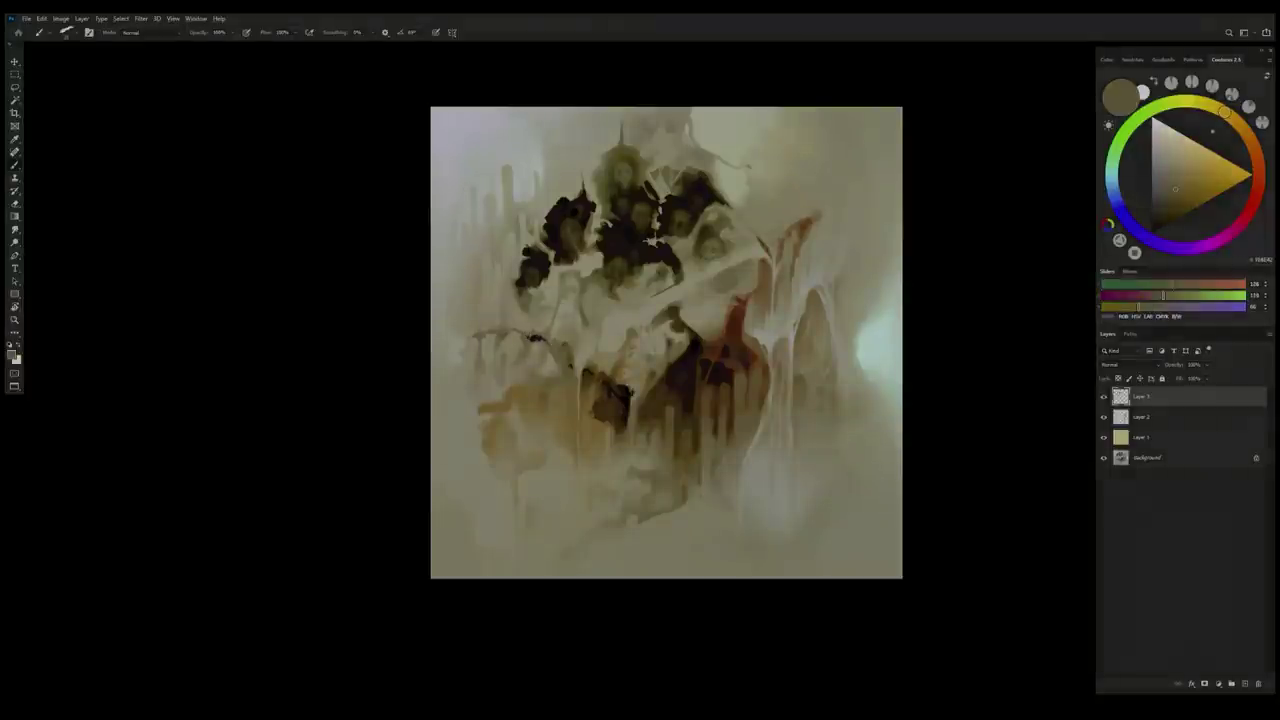